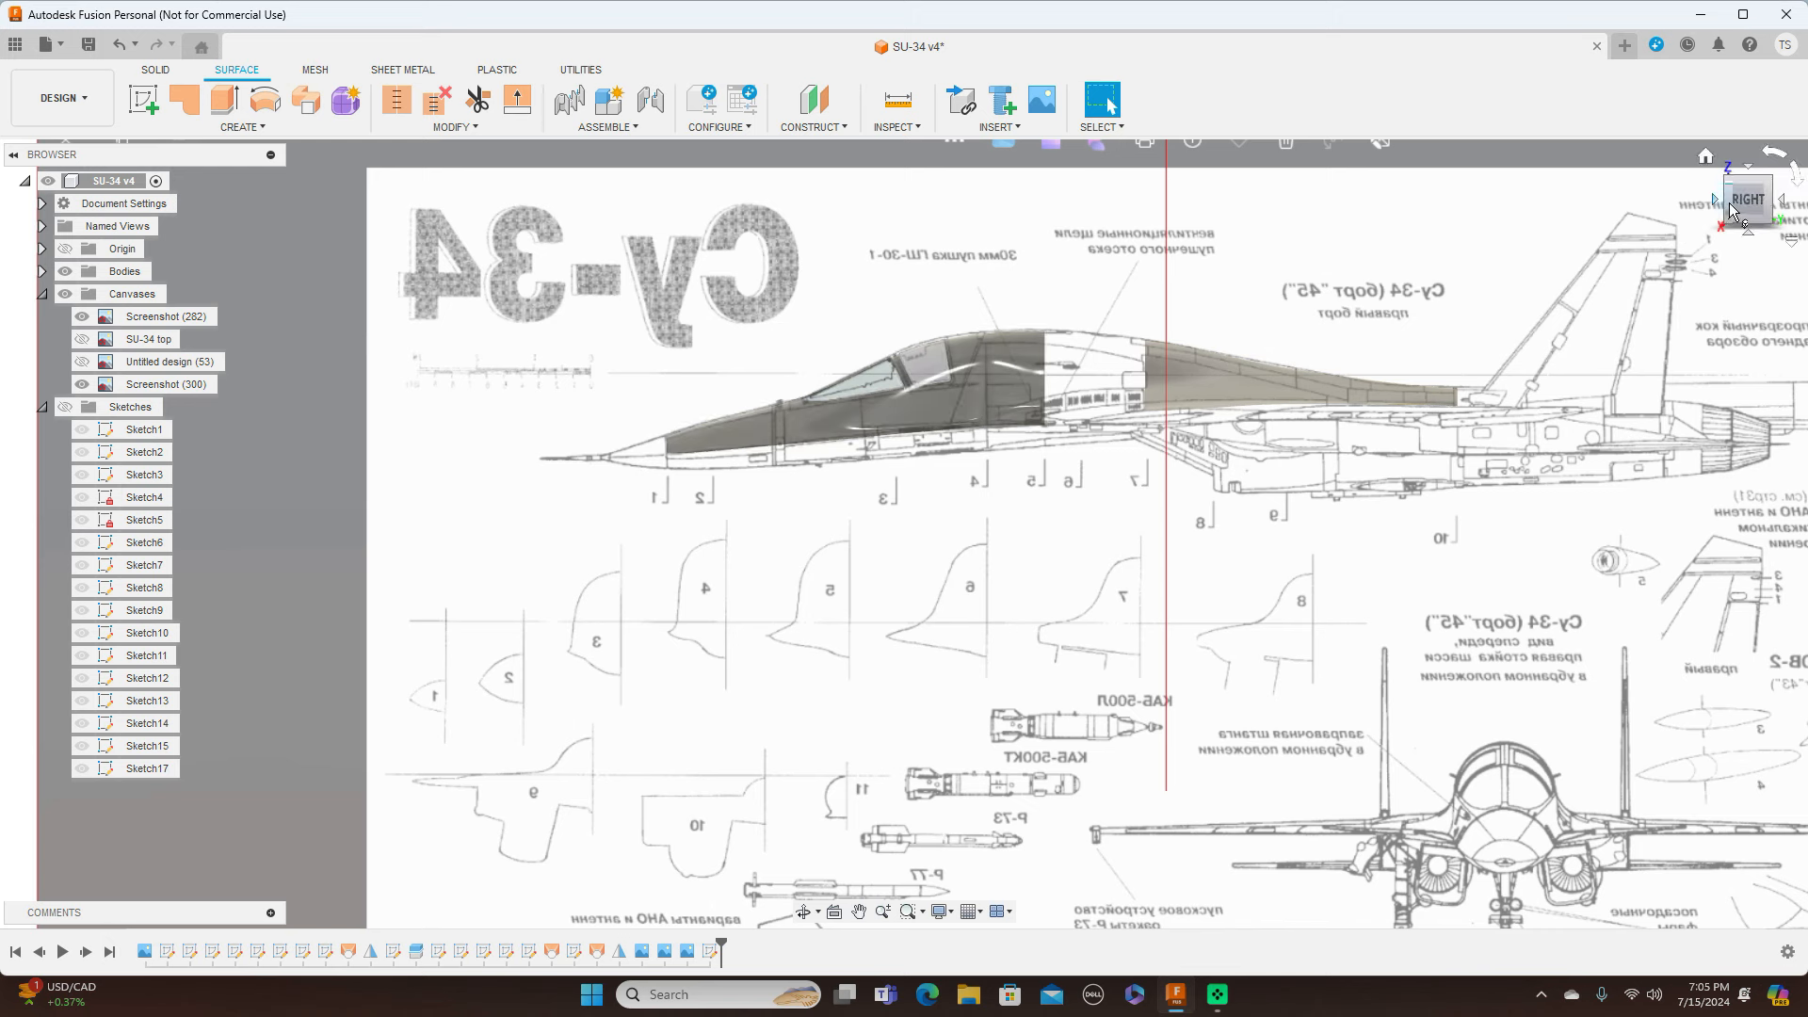
# Step: Hide the canvases and bodies and show all sketches to inspect the fuselage profiles and rails
pyautogui.moveTo(1729, 209); pyautogui.dragTo(1757, 218)
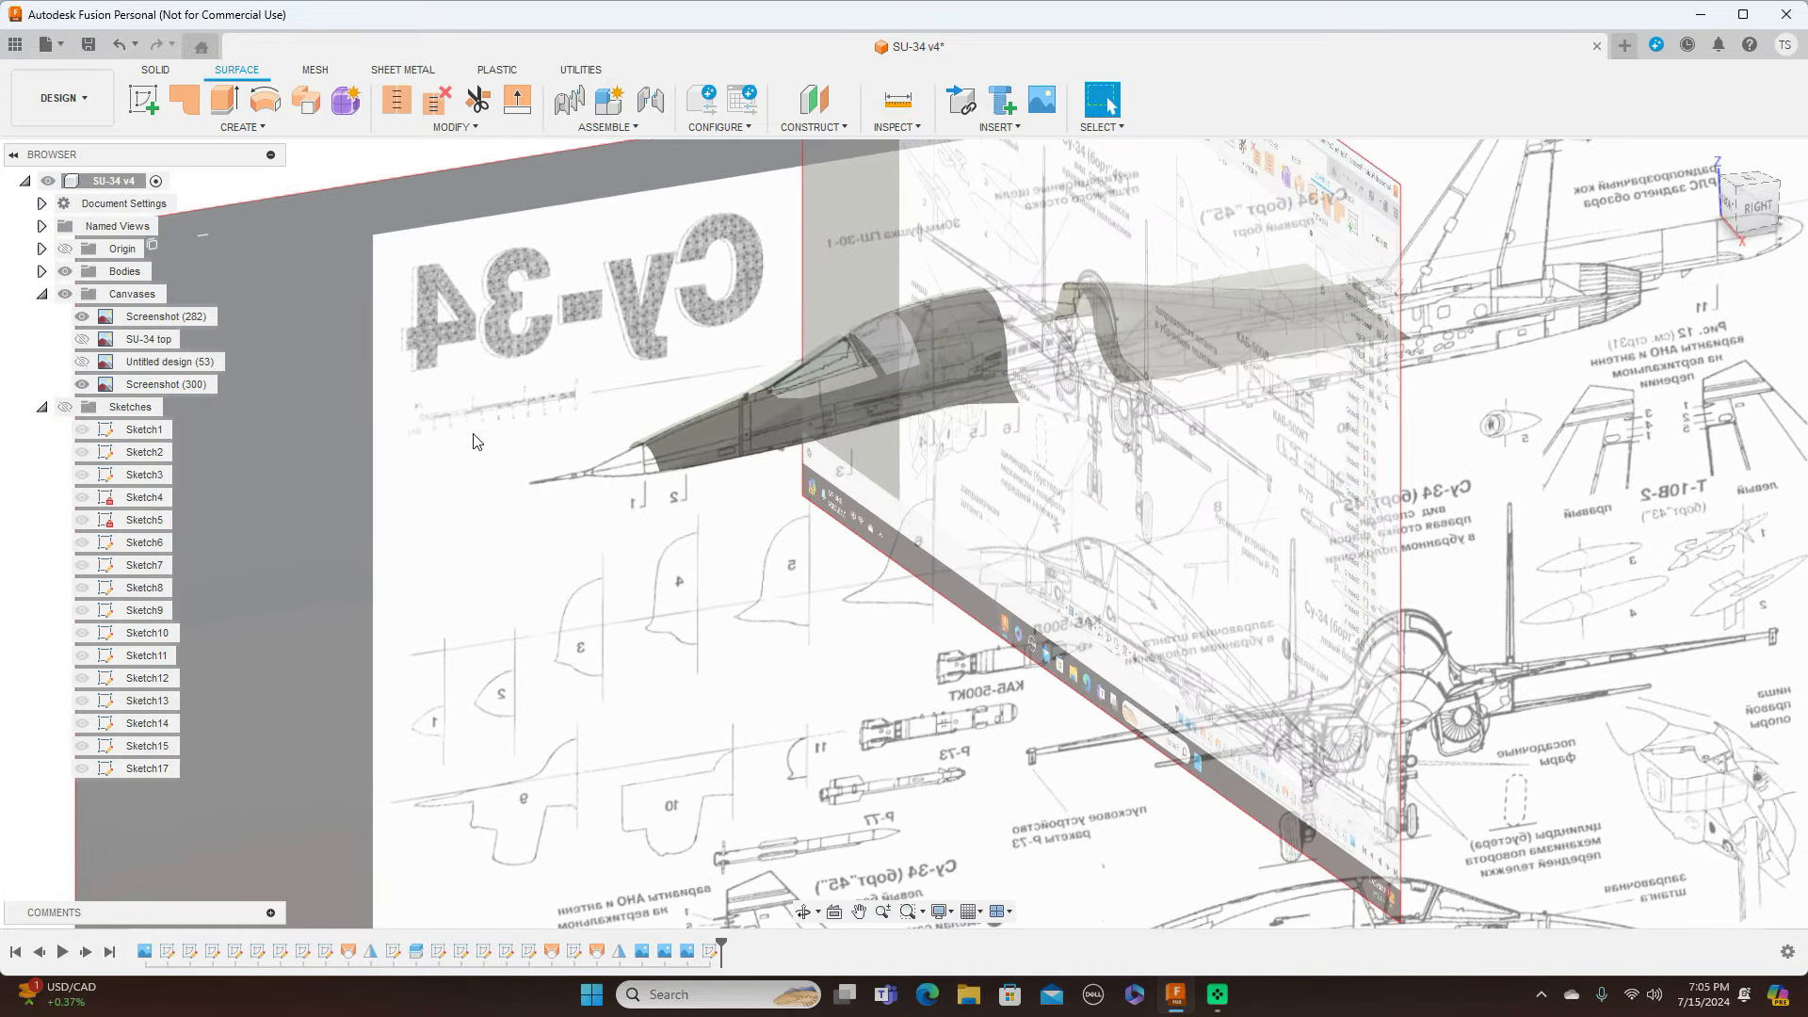
pyautogui.click(65, 294)
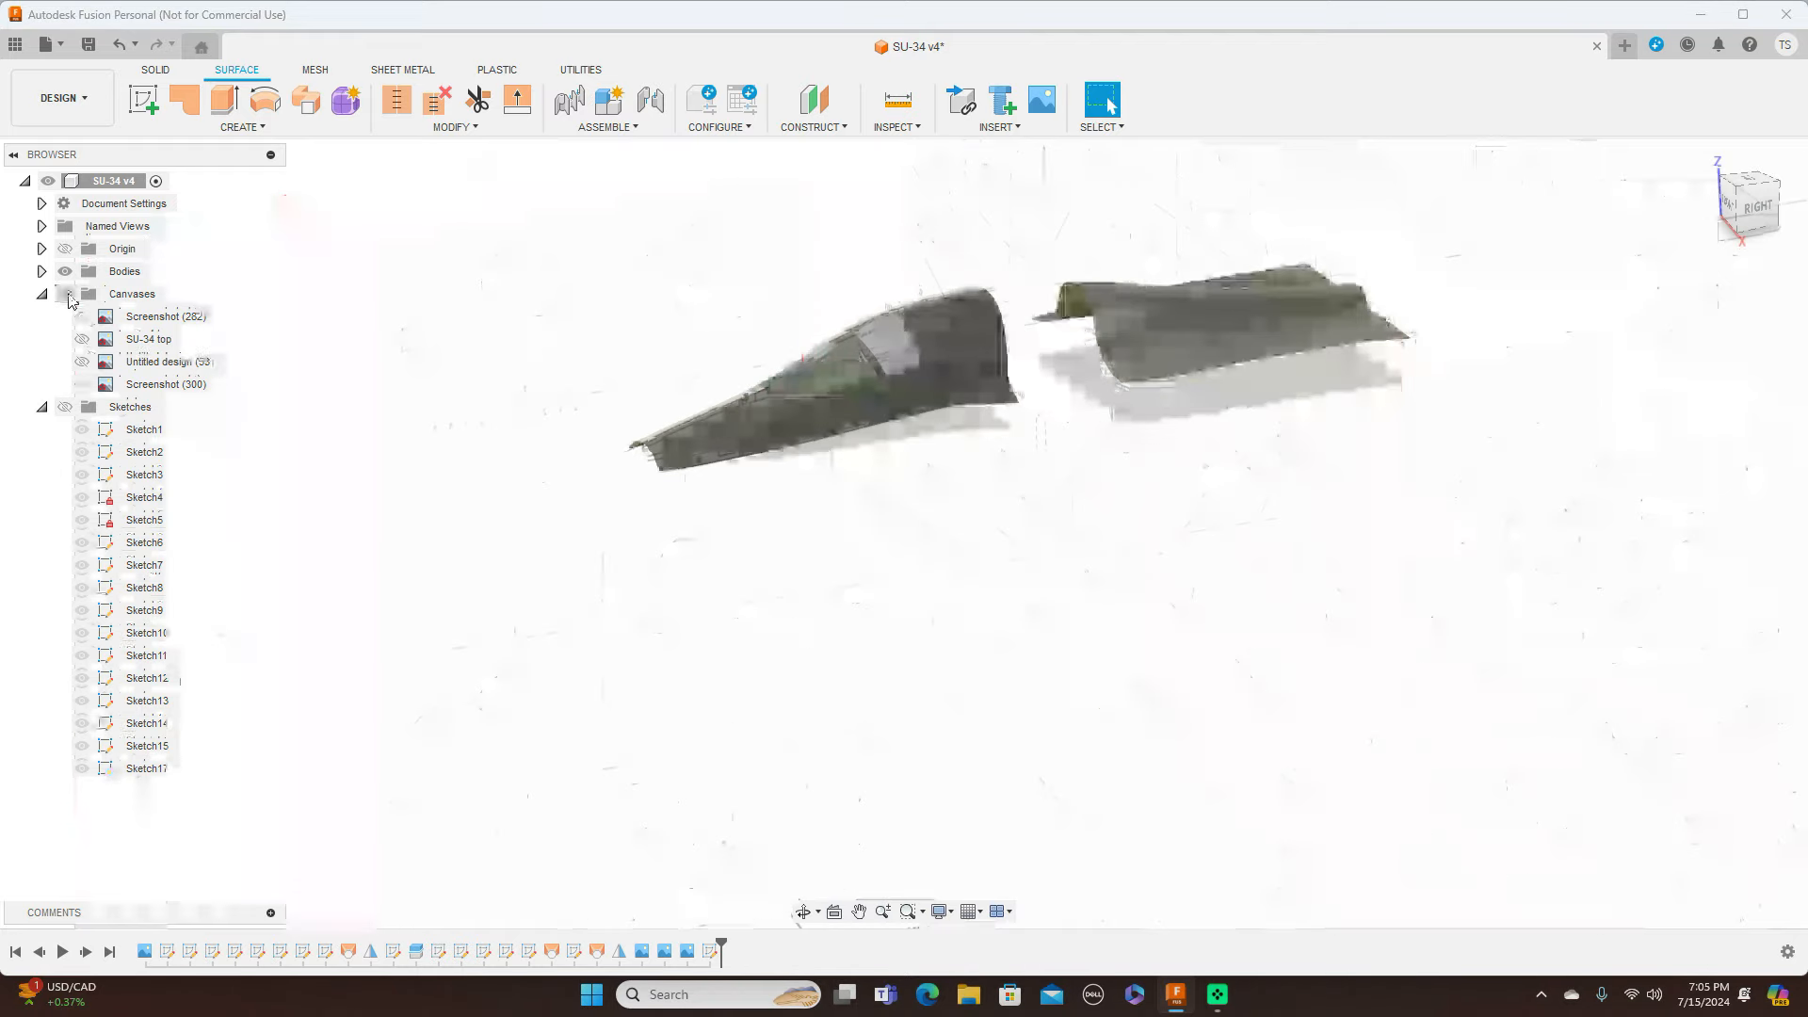
pyautogui.moveTo(1771, 207); pyautogui.dragTo(1781, 202)
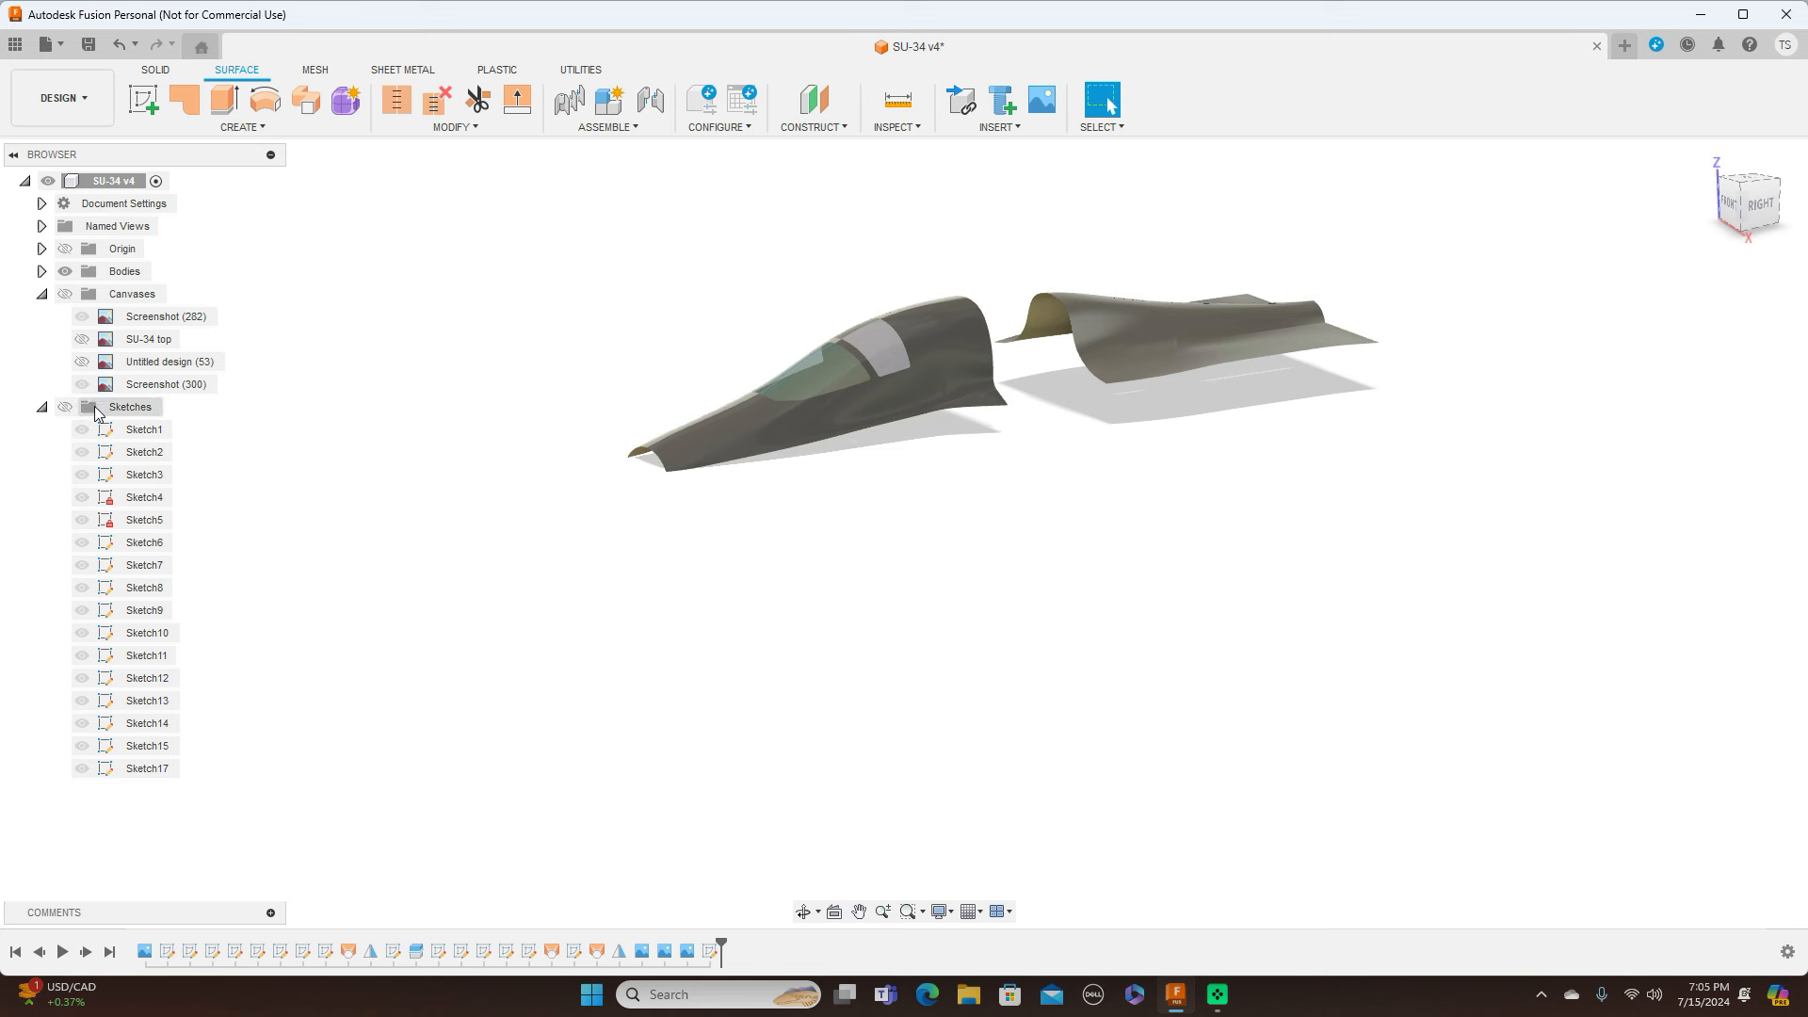
pyautogui.click(65, 407)
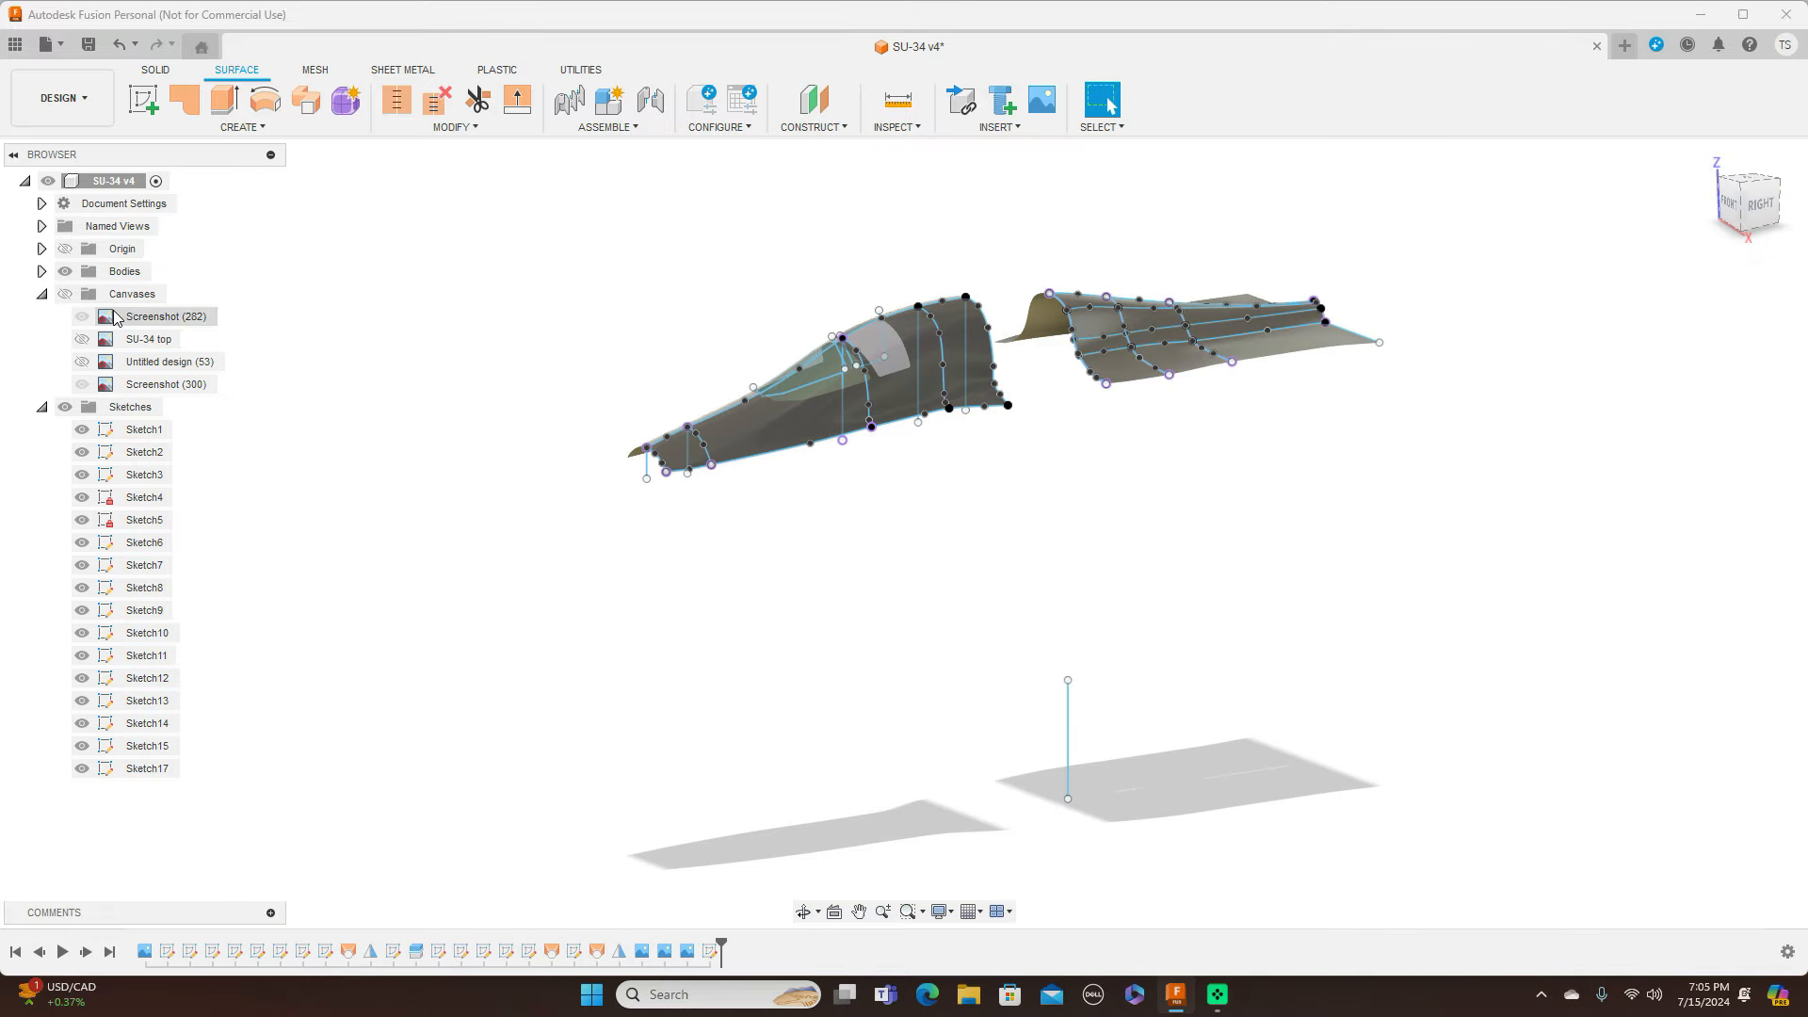
pyautogui.click(65, 272)
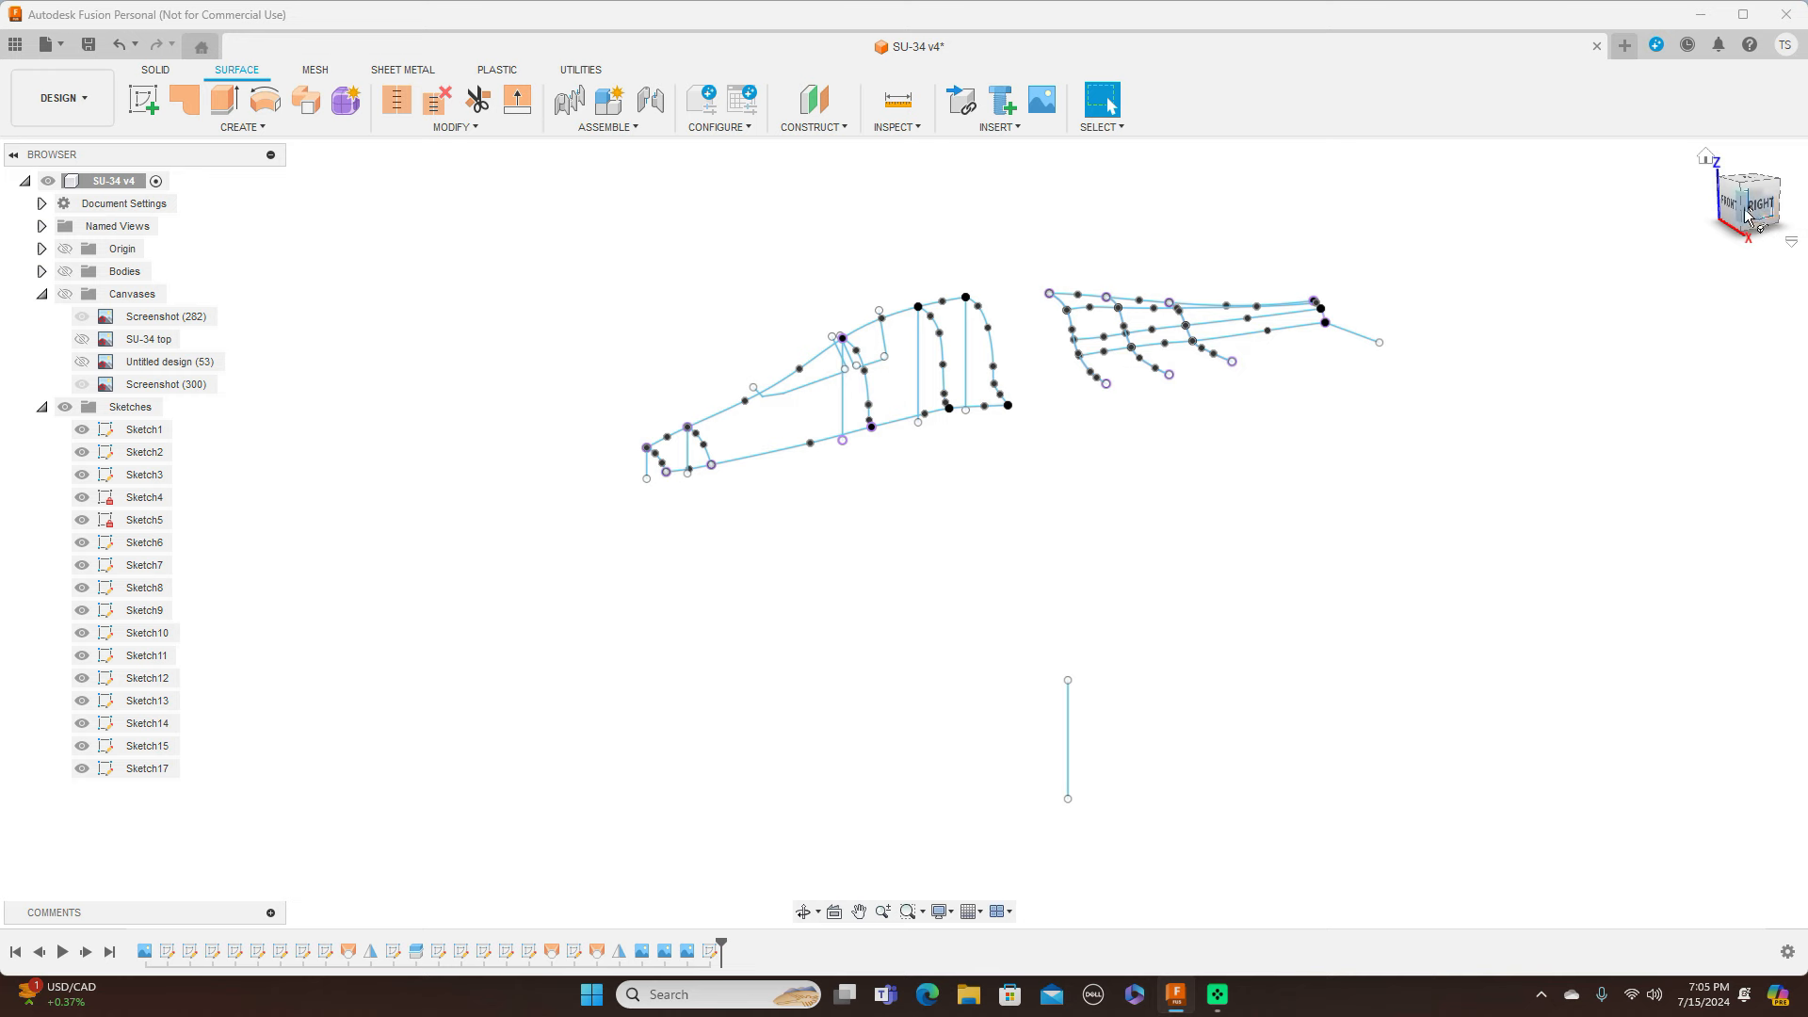
pyautogui.click(1775, 209)
pyautogui.moveTo(1775, 209); pyautogui.dragTo(1747, 226)
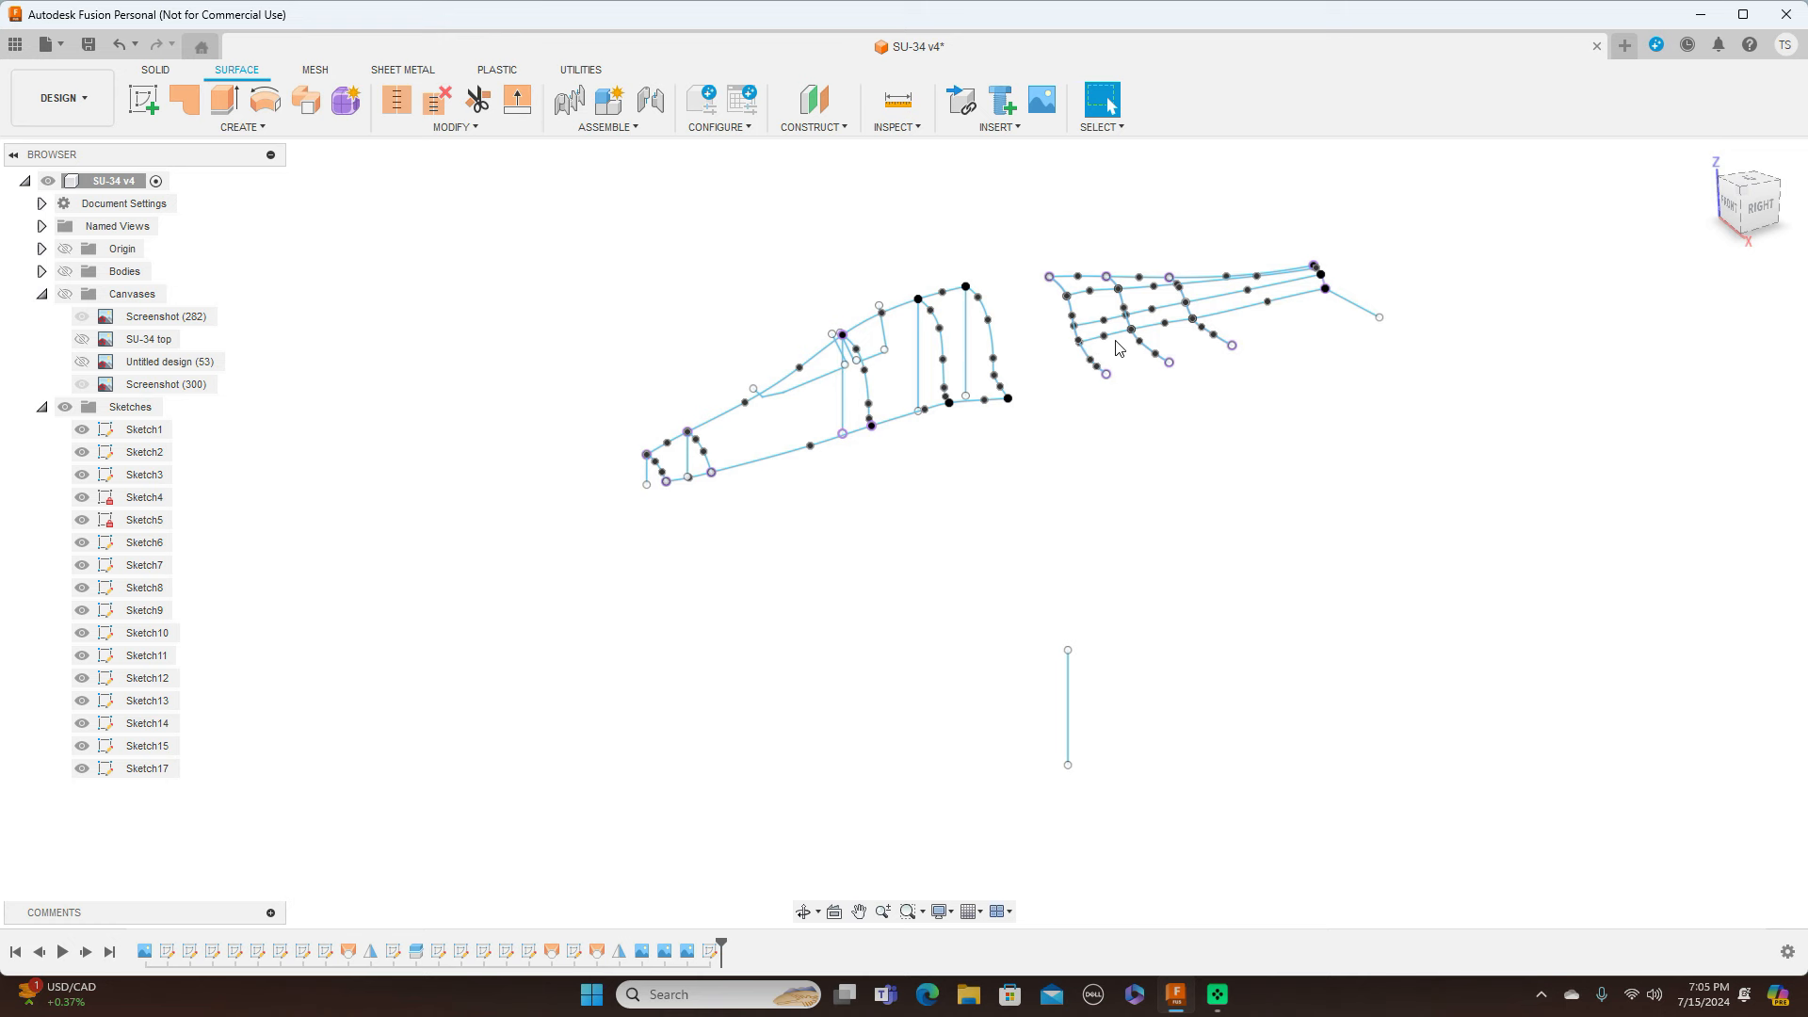
pyautogui.scroll(2, 1119, 349)
pyautogui.scroll(1, 1119, 349)
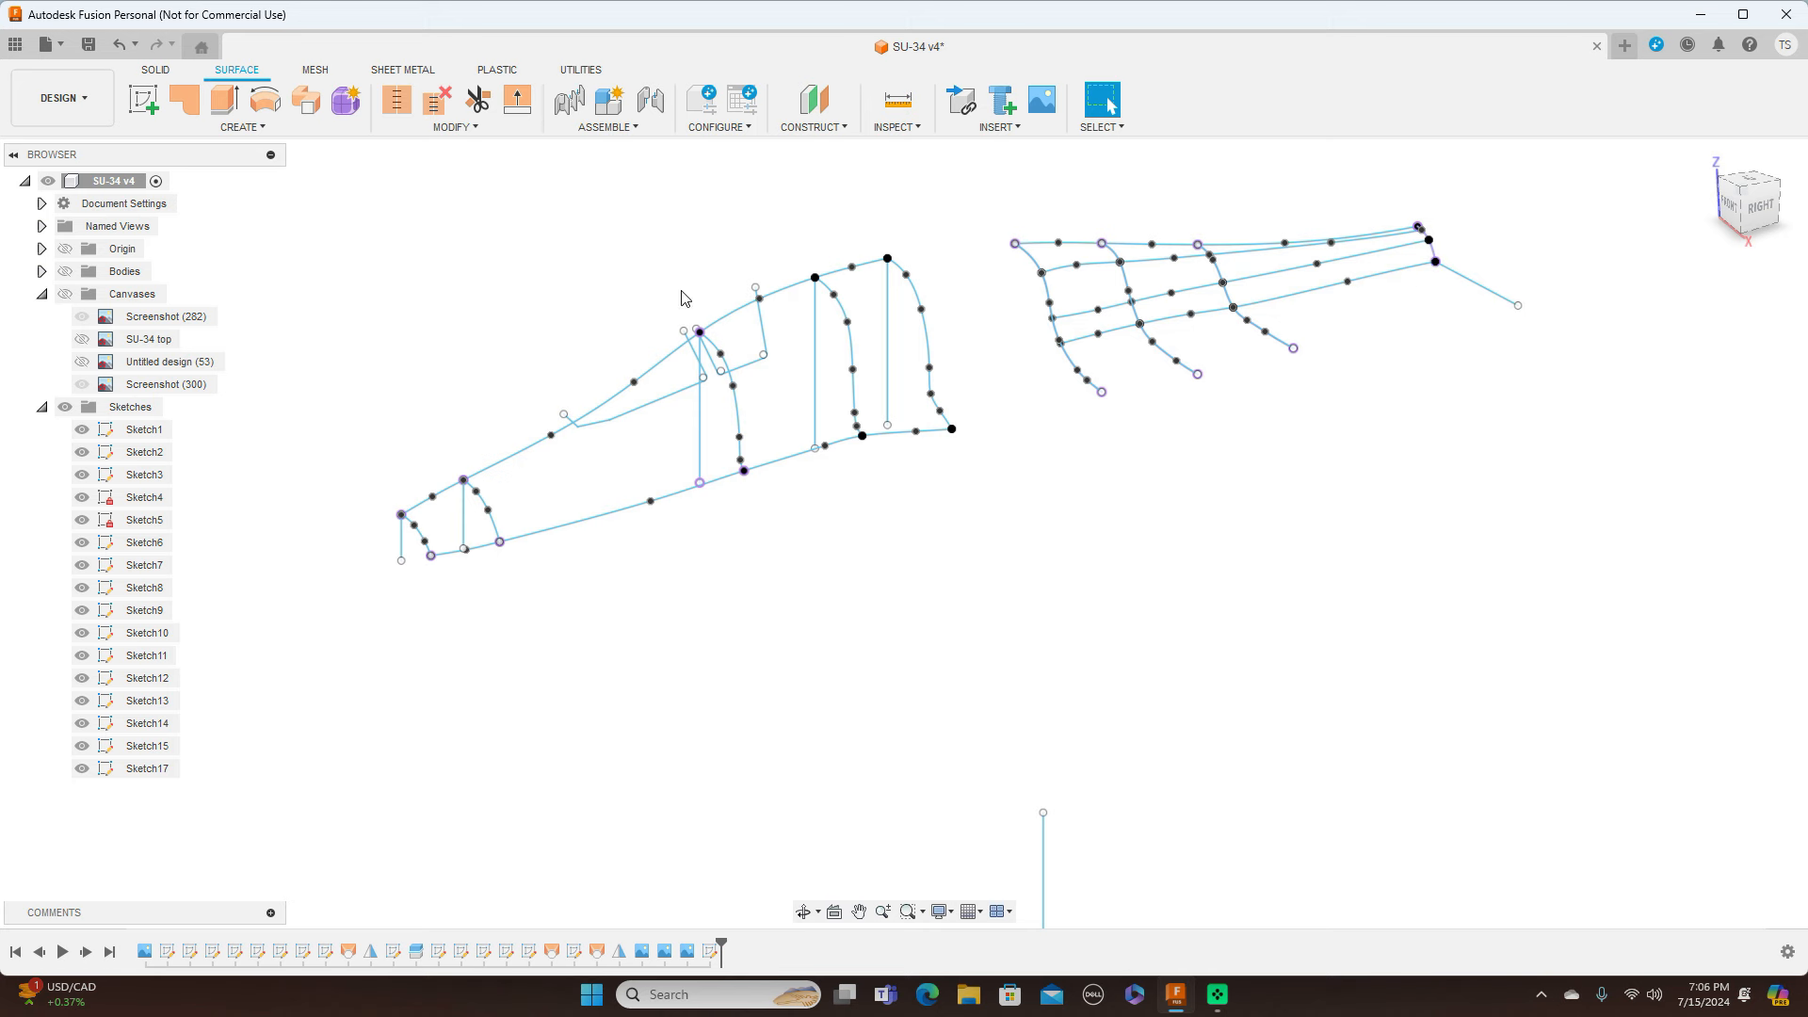
# Step: Show the bodies again and examine the lofted surfaces against their sketches in side and angled views
pyautogui.click(75, 275)
pyautogui.click(65, 273)
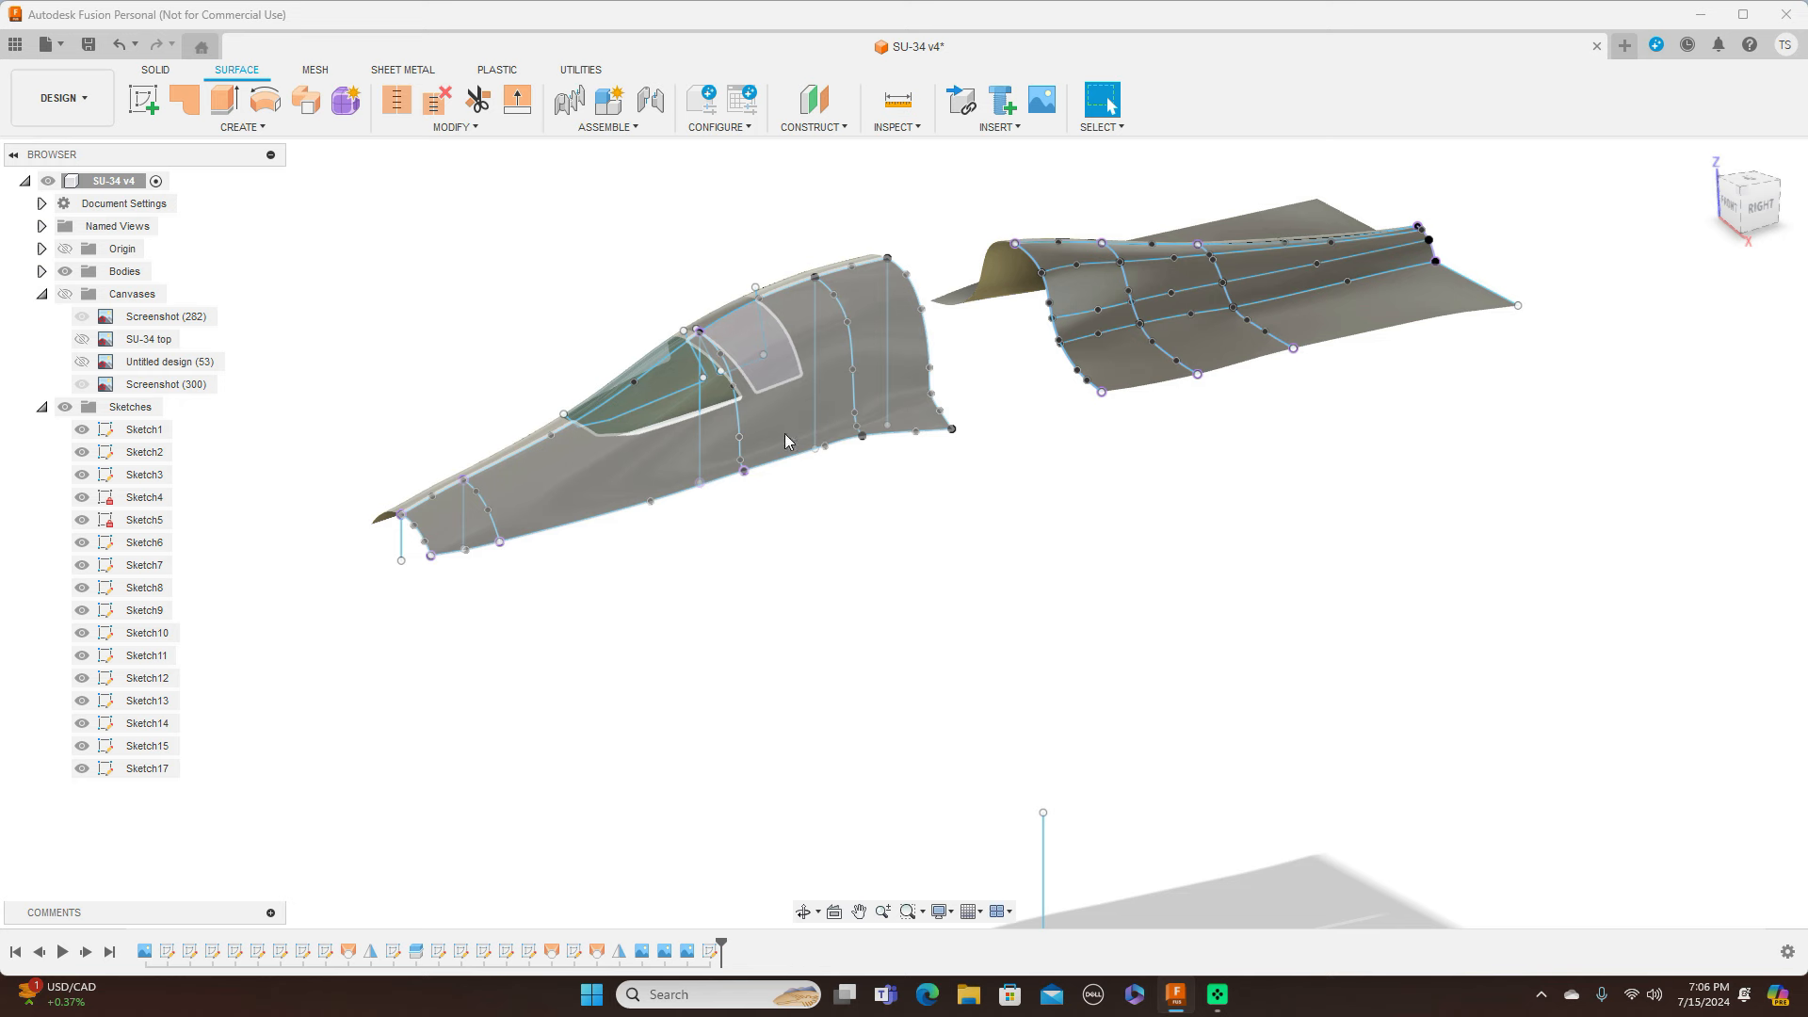
pyautogui.click(1764, 216)
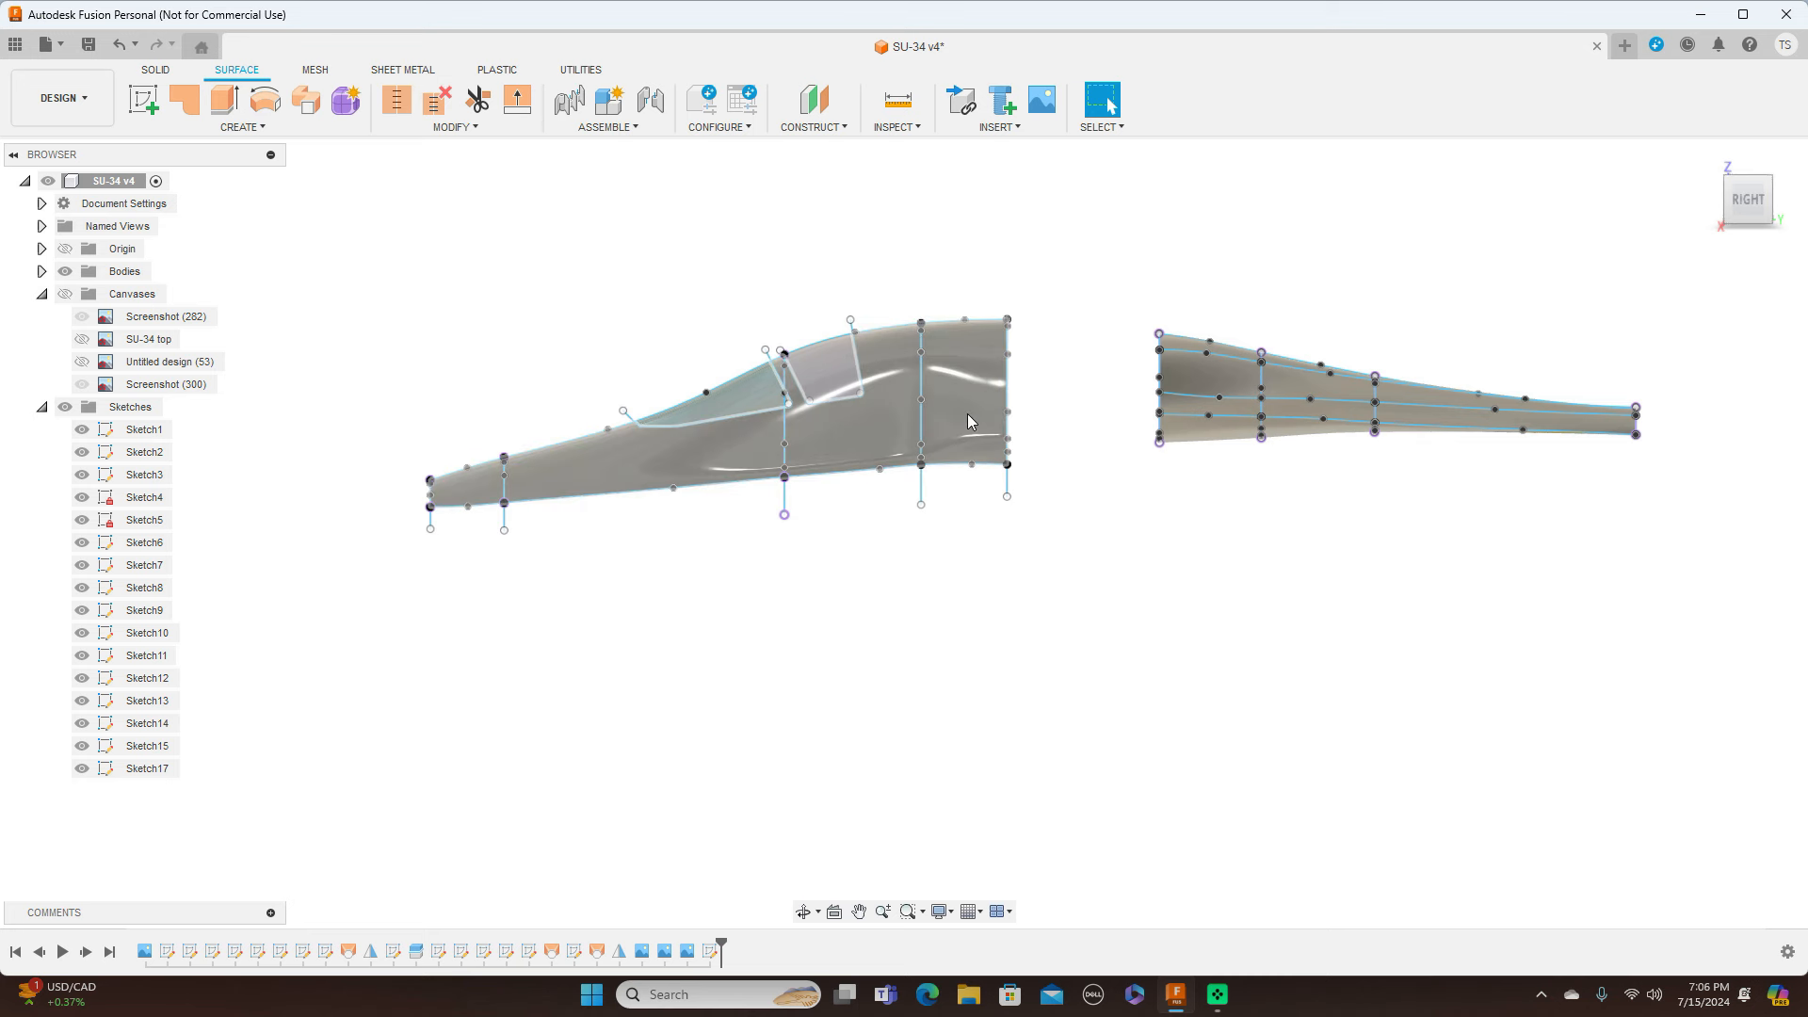
pyautogui.moveTo(1757, 191); pyautogui.dragTo(1765, 247)
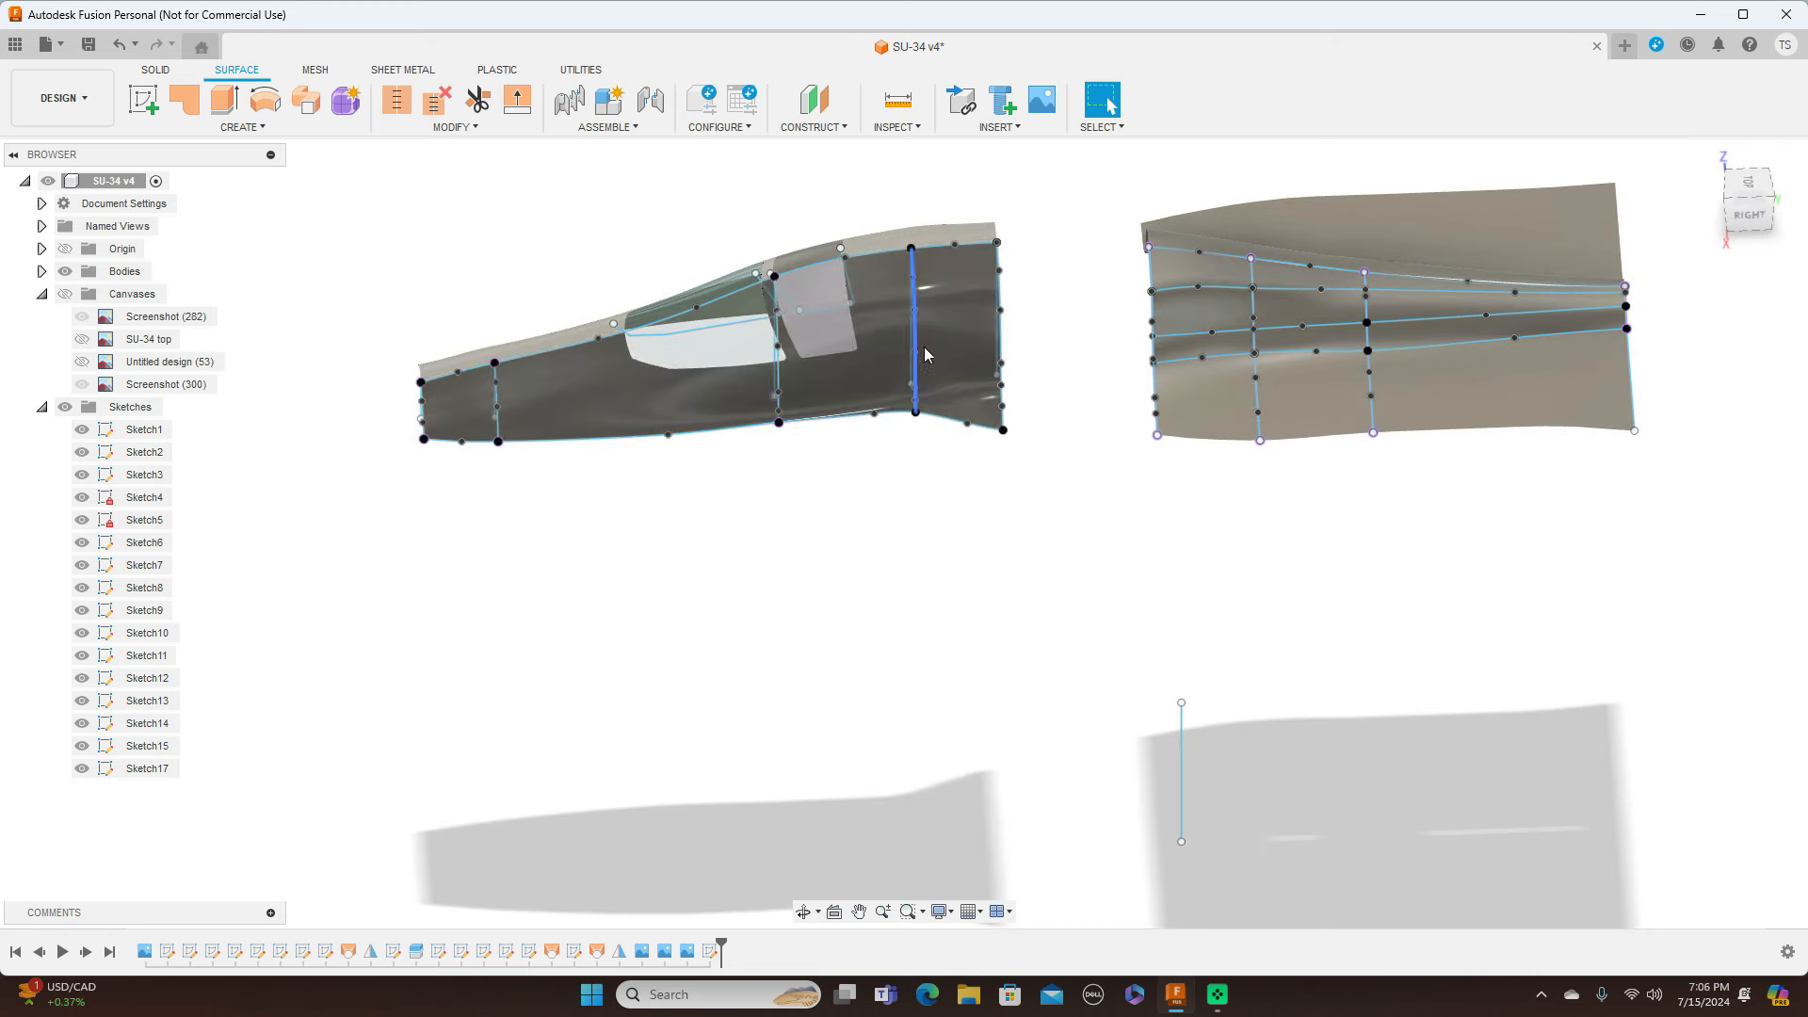
pyautogui.click(1740, 224)
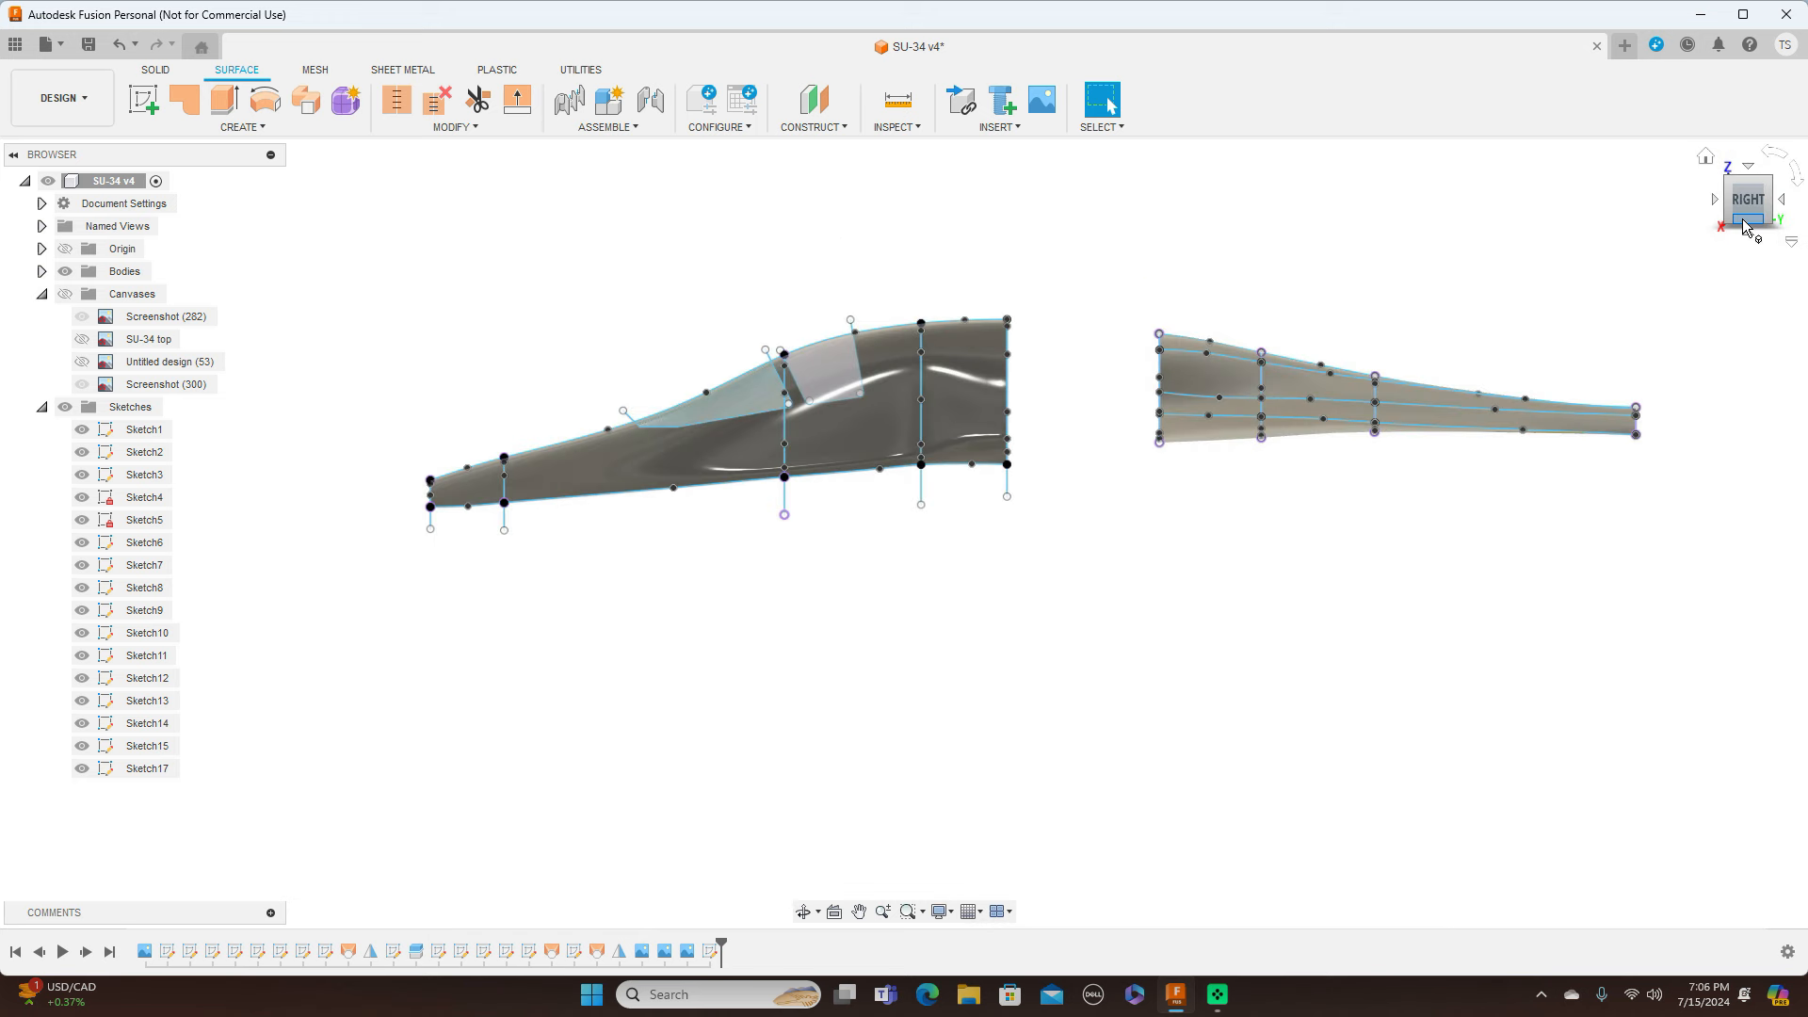
pyautogui.moveTo(1735, 204); pyautogui.dragTo(1752, 213)
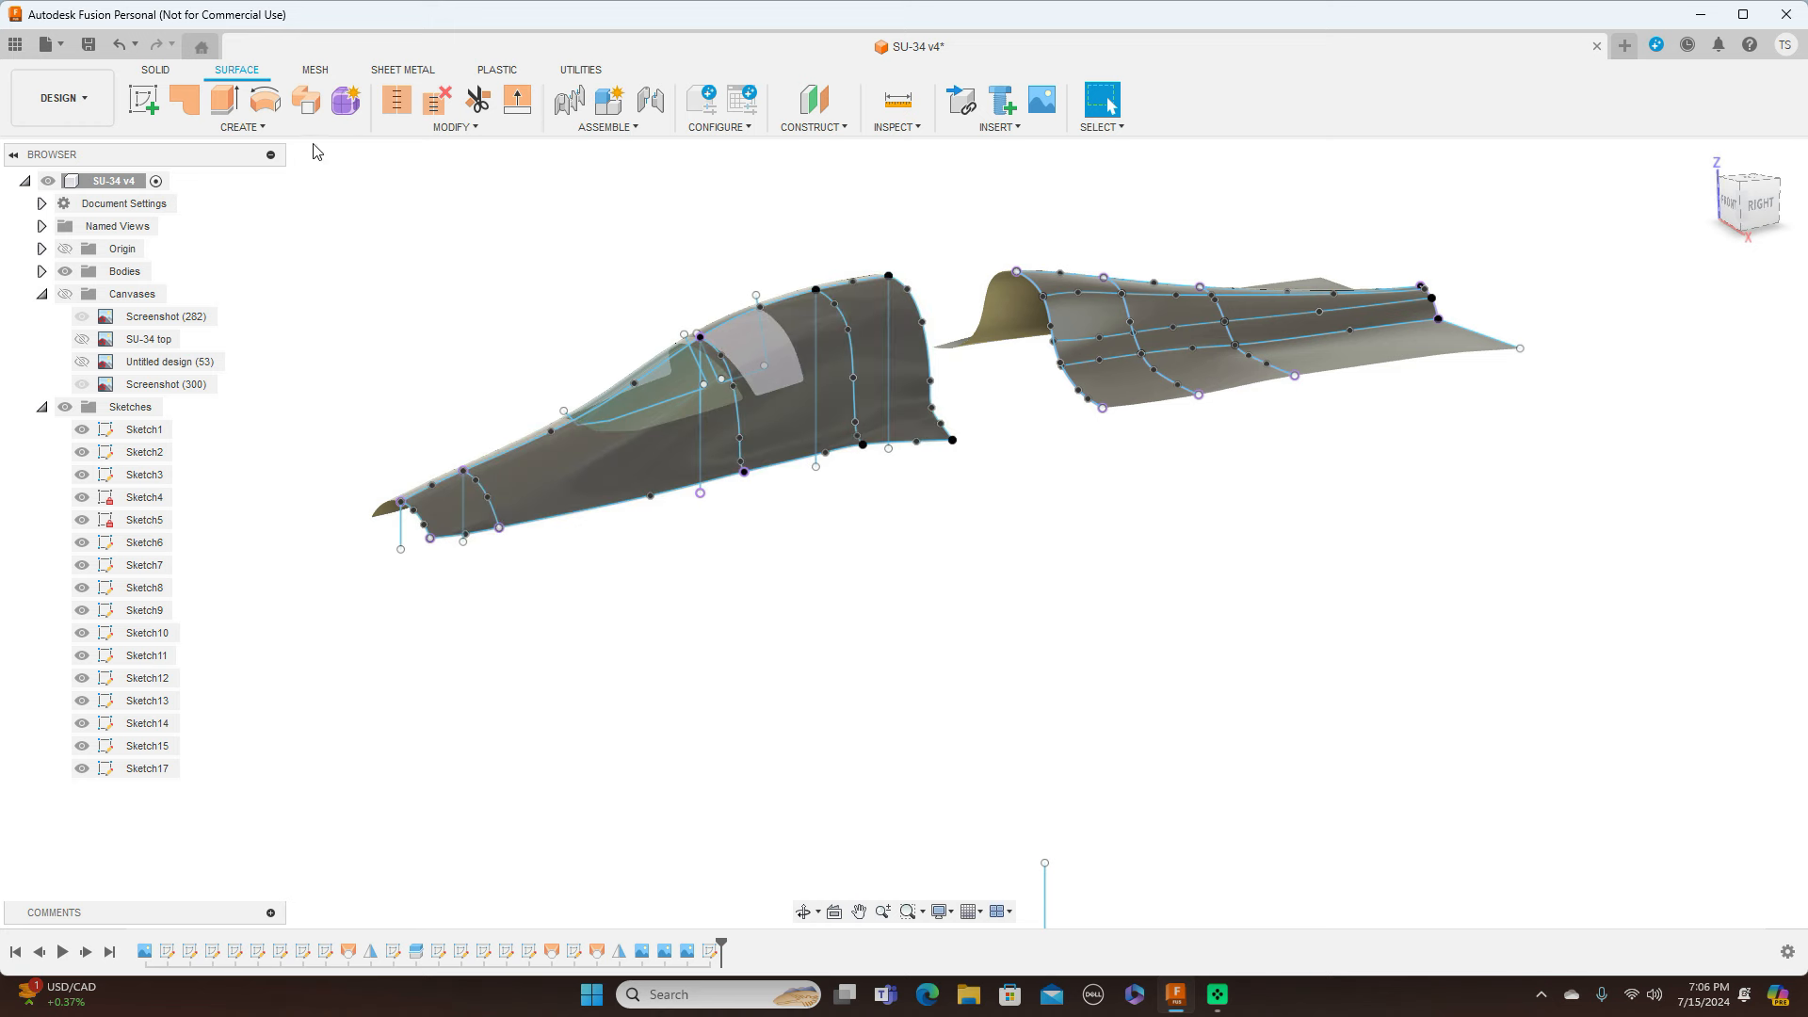
pyautogui.click(249, 128)
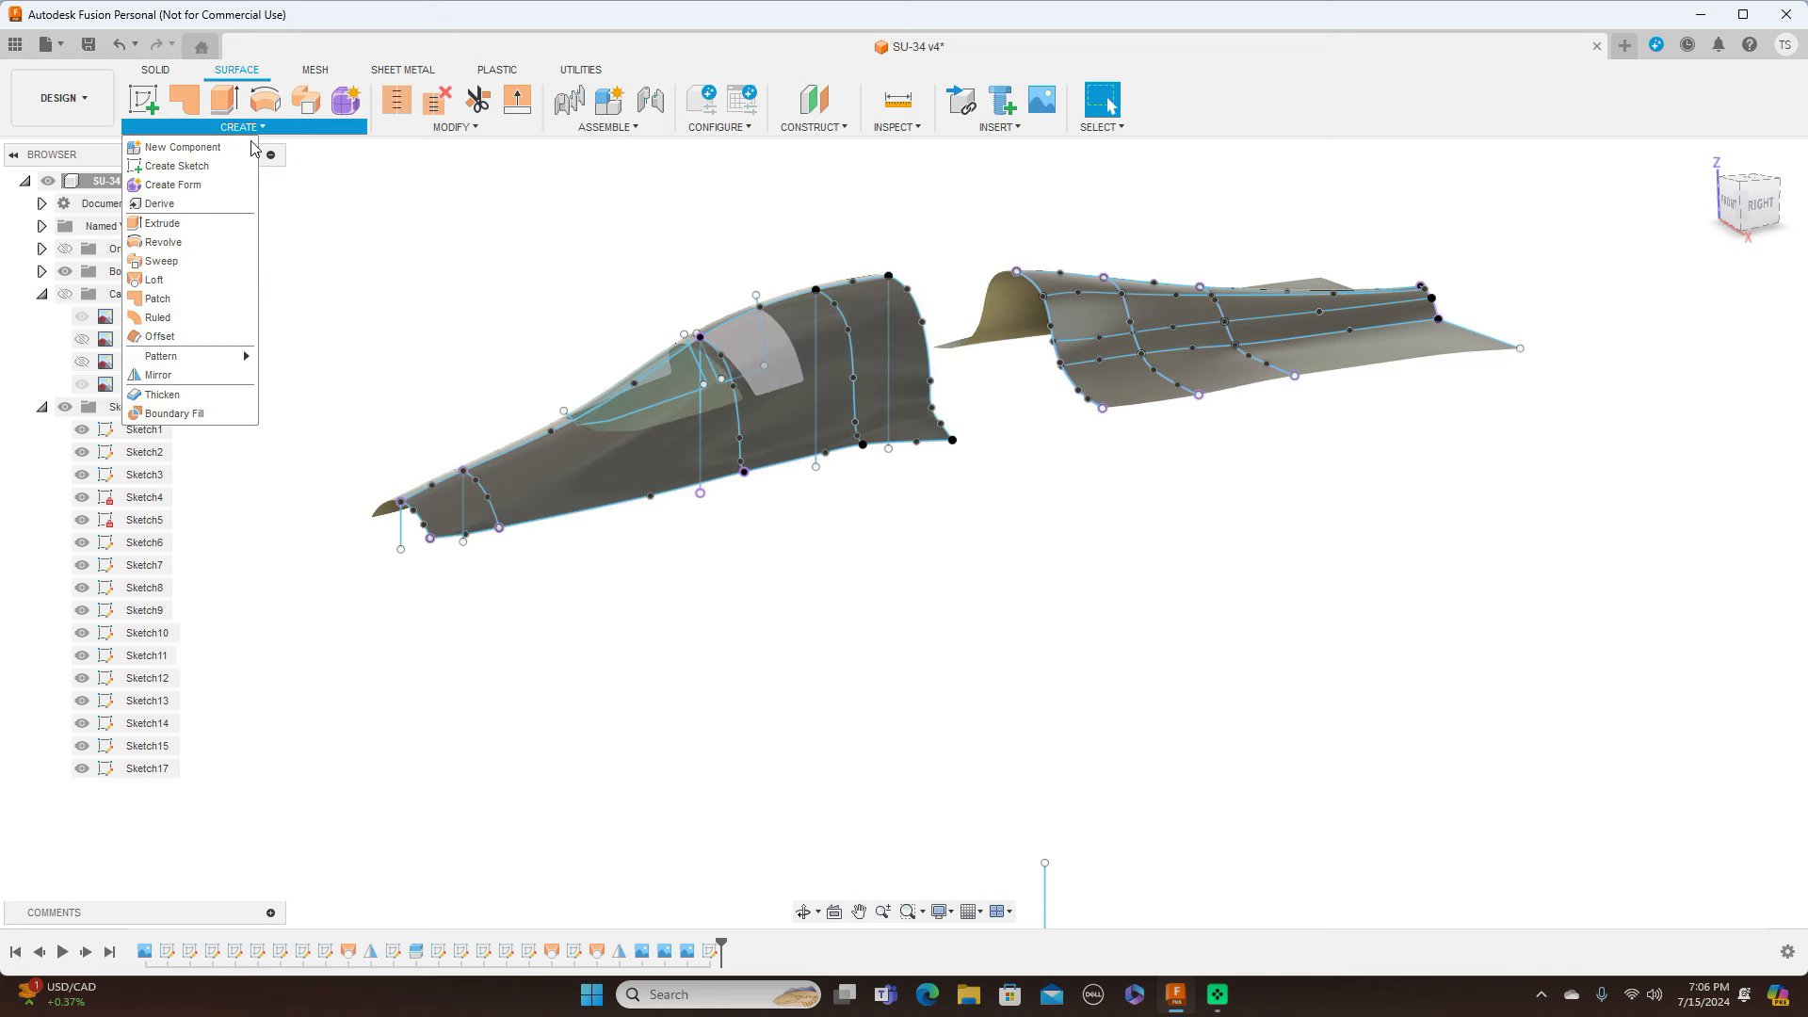
pyautogui.click(196, 278)
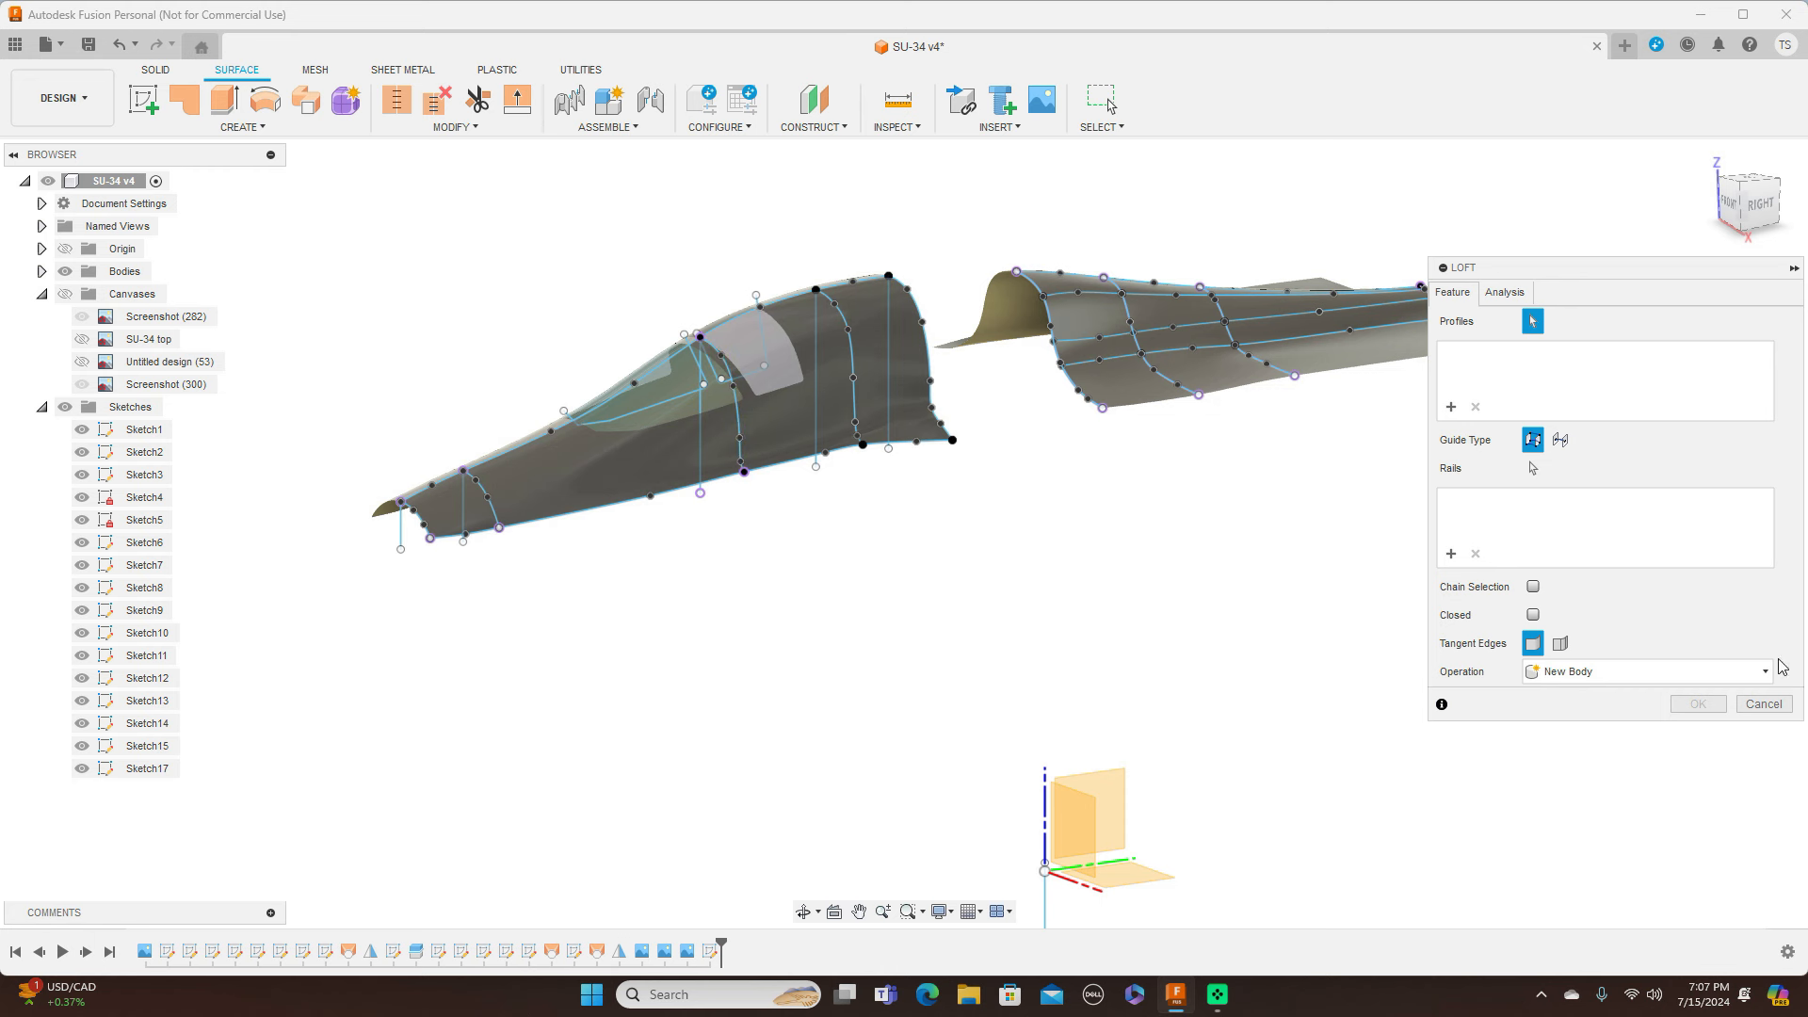
pyautogui.click(1788, 704)
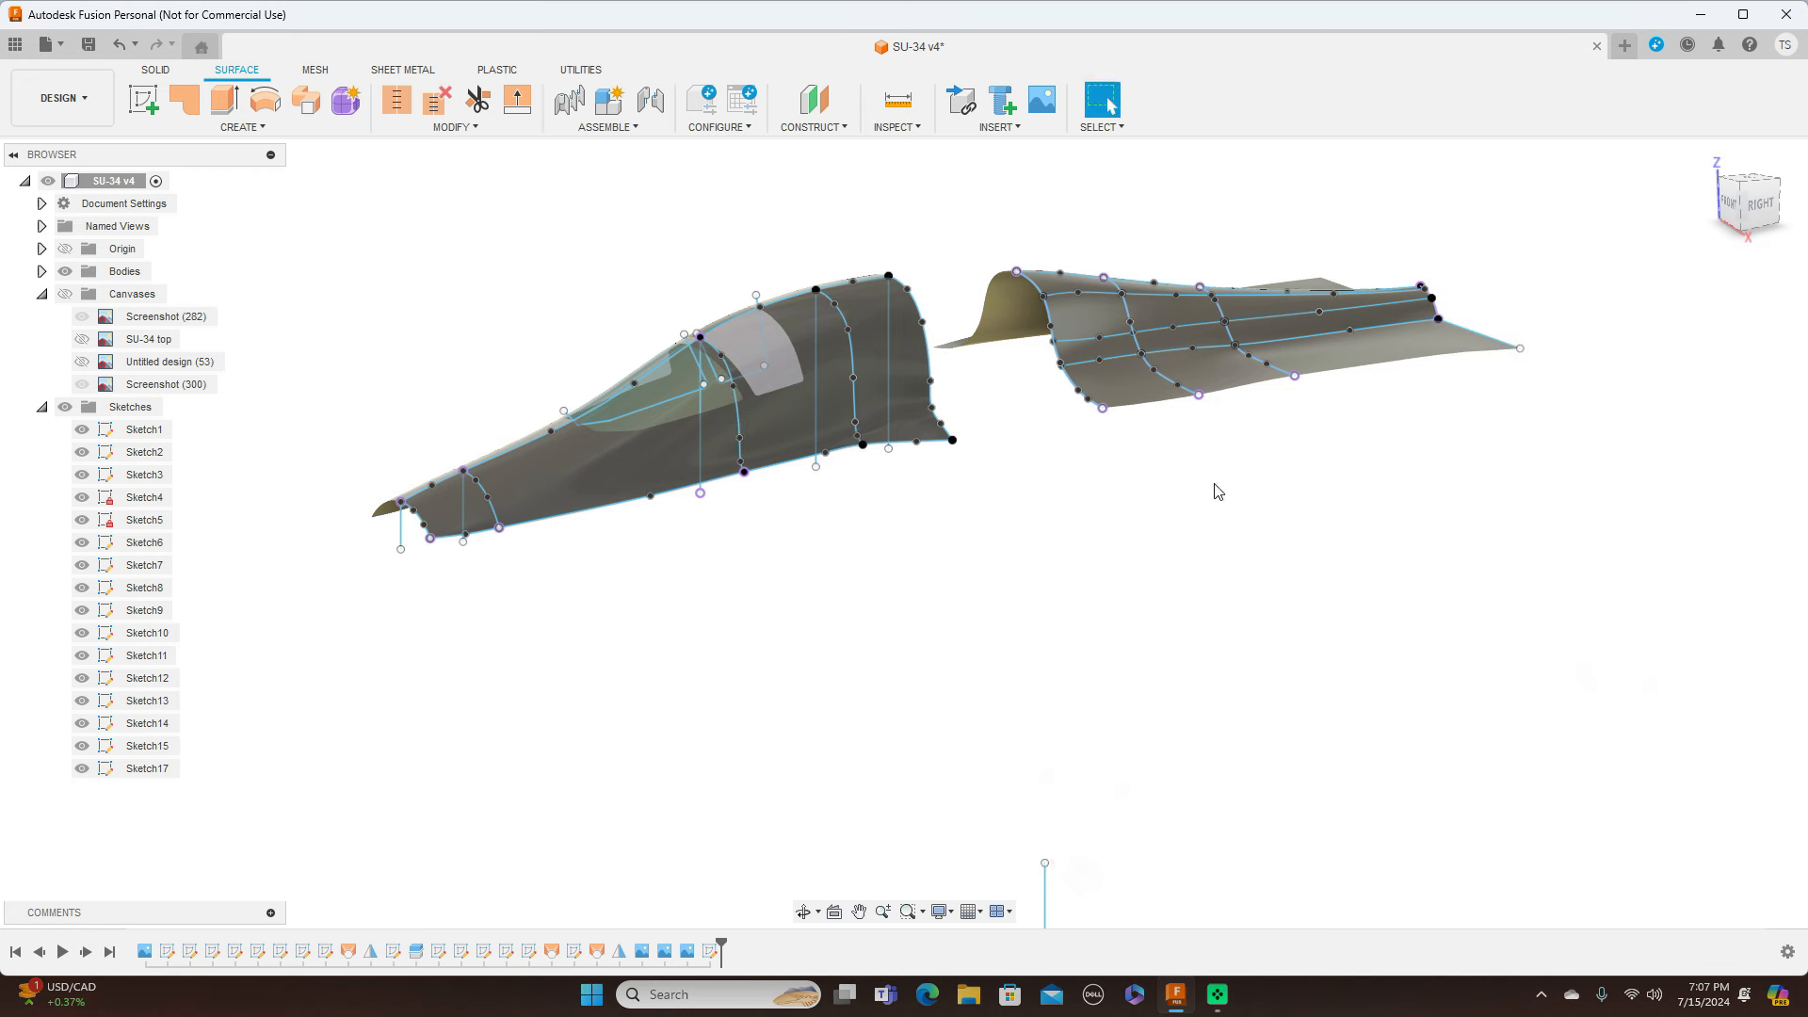
# Step: Examine the rear fuselage surface and the sketch curves that run along it, ending in the right side view
pyautogui.scroll(2, 1281, 407)
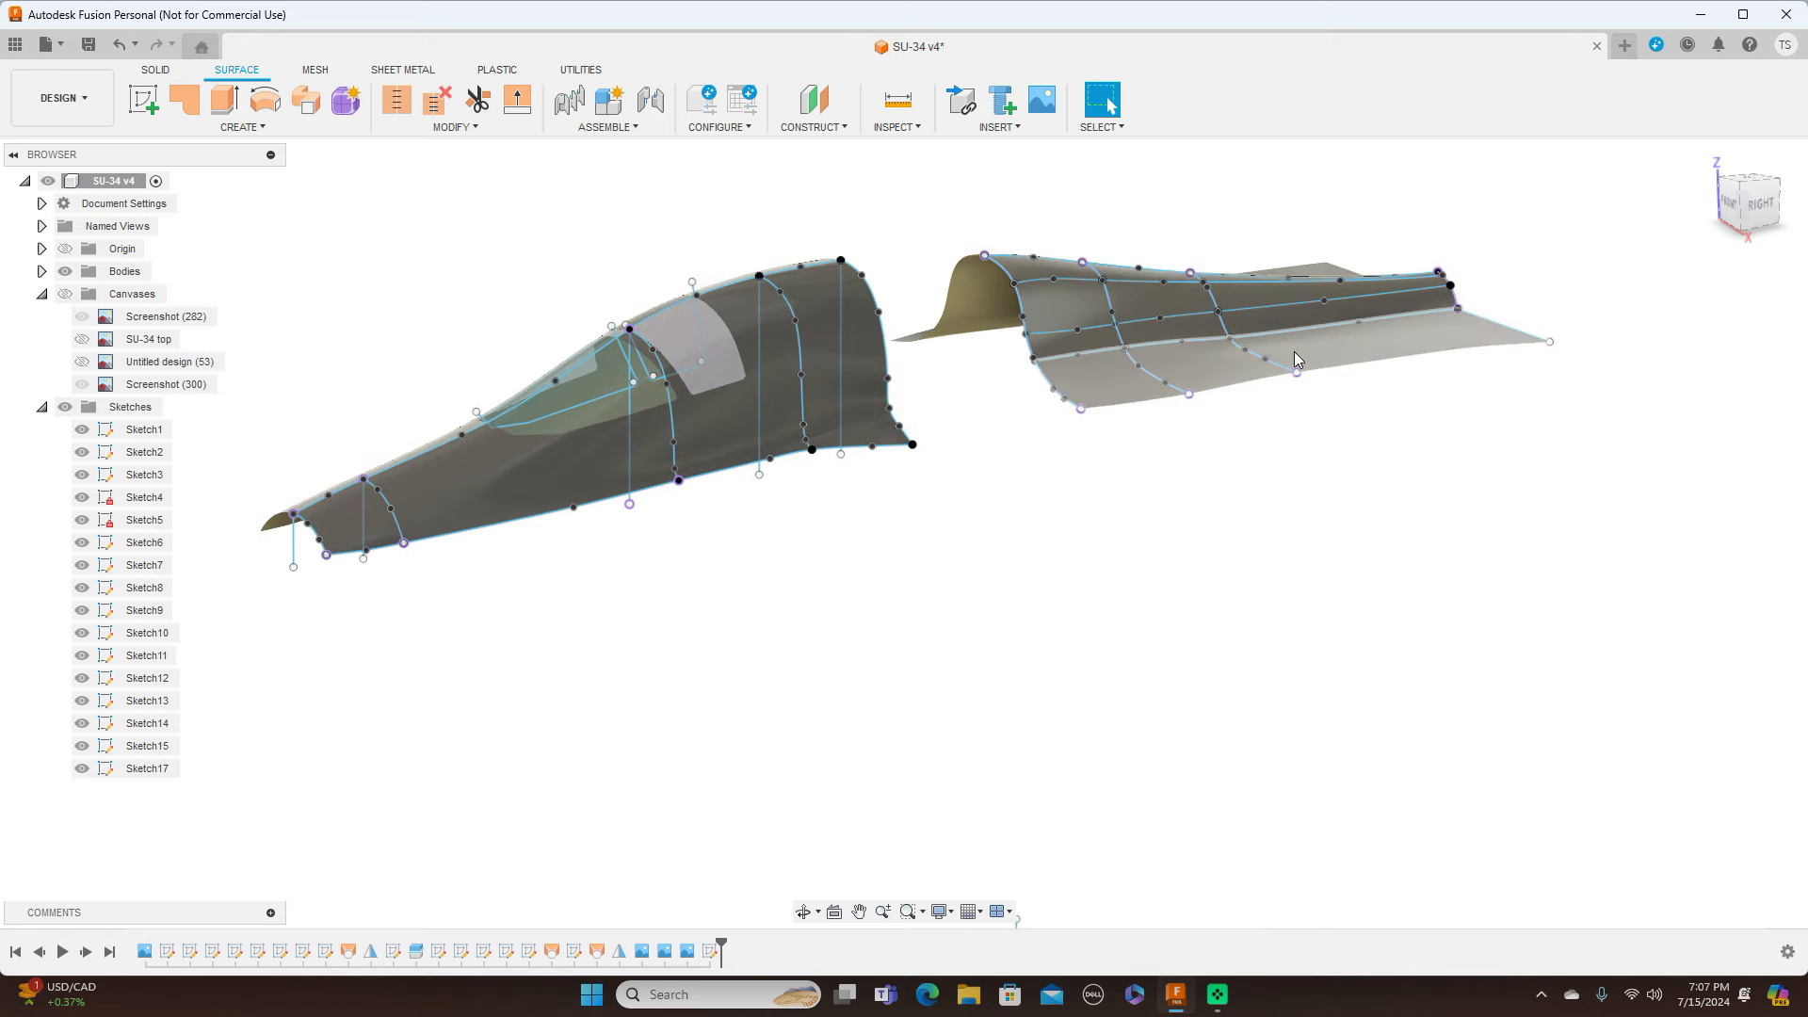
pyautogui.click(1128, 339)
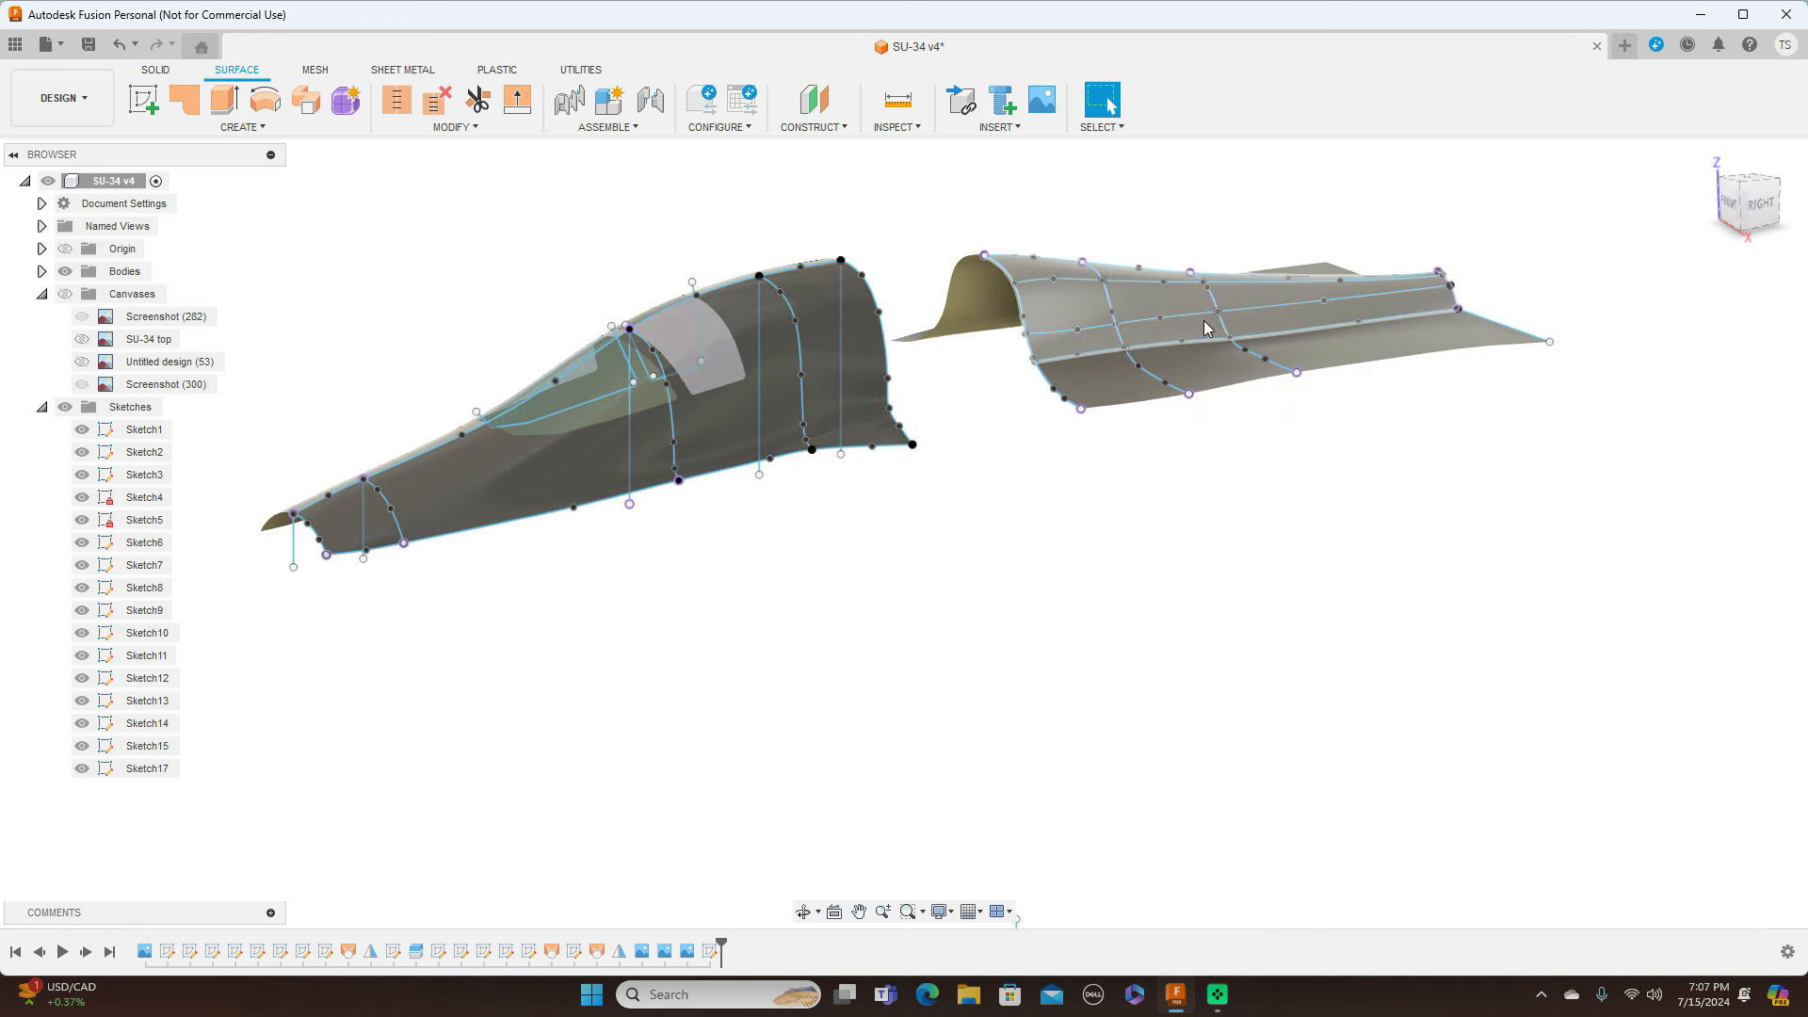
pyautogui.click(1369, 295)
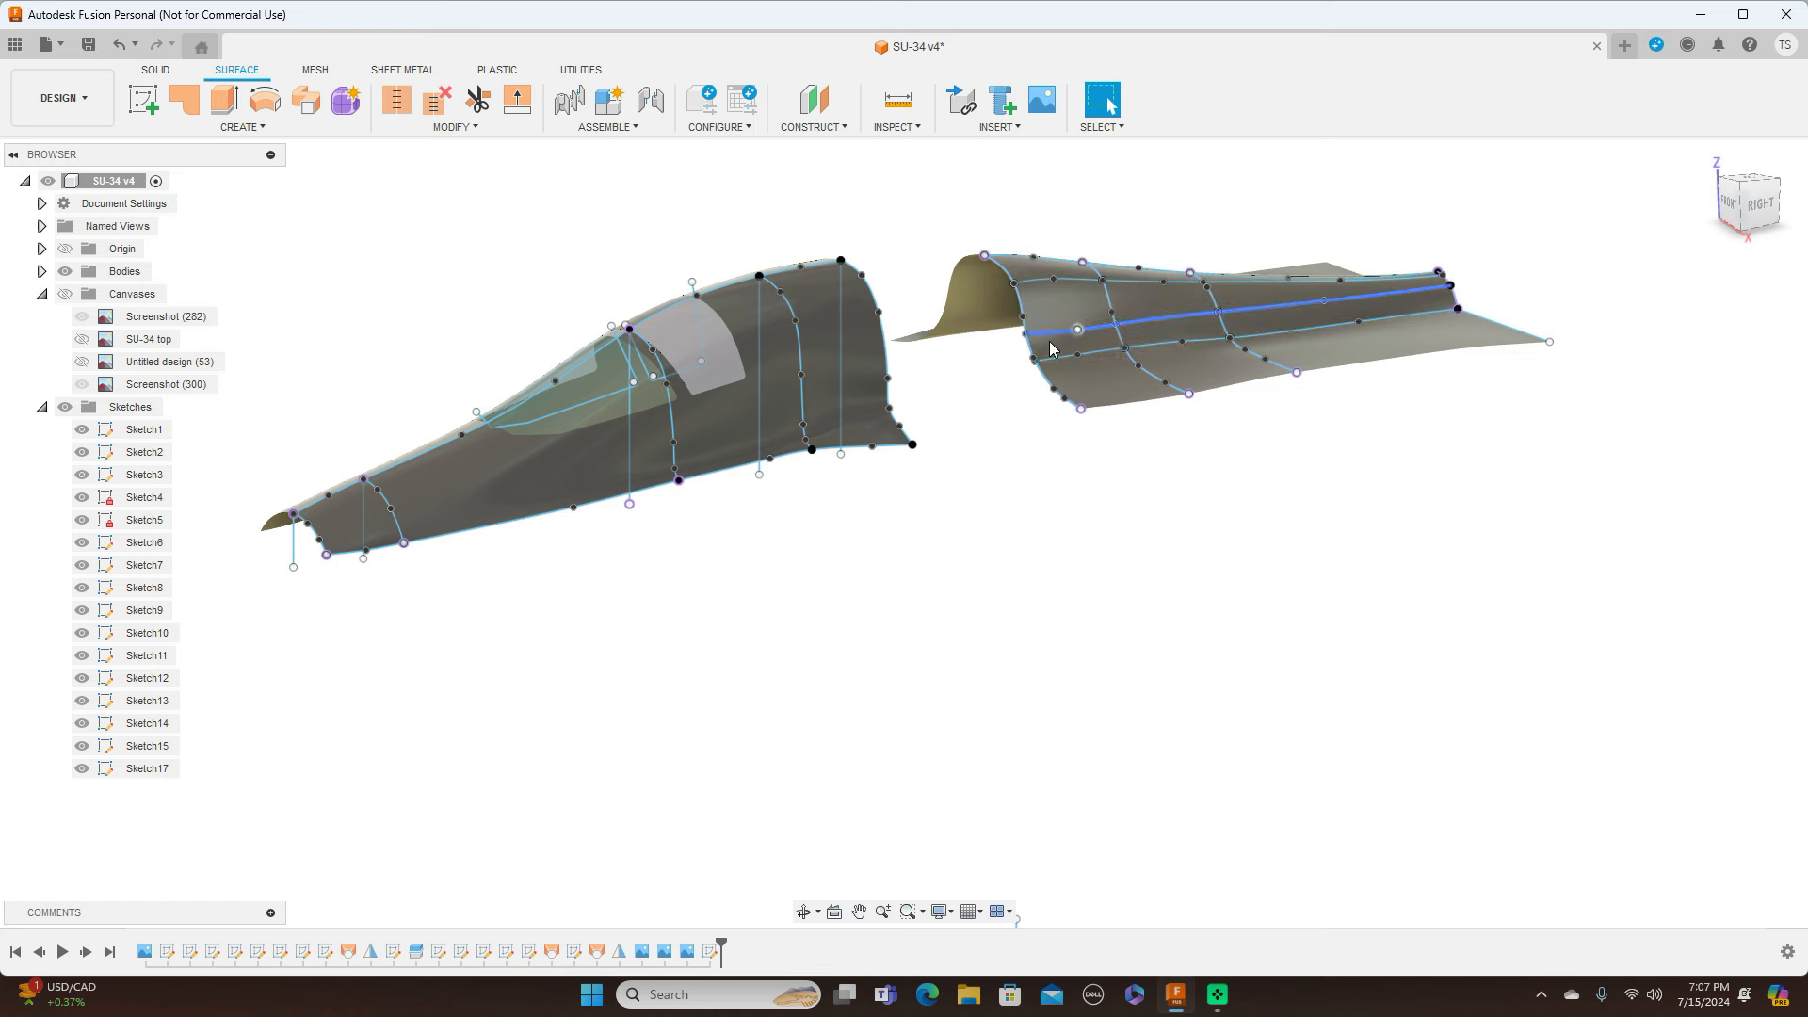
pyautogui.scroll(-2, 1182, 428)
pyautogui.scroll(3, 1181, 430)
pyautogui.scroll(-3, 1182, 431)
pyautogui.scroll(3, 1184, 433)
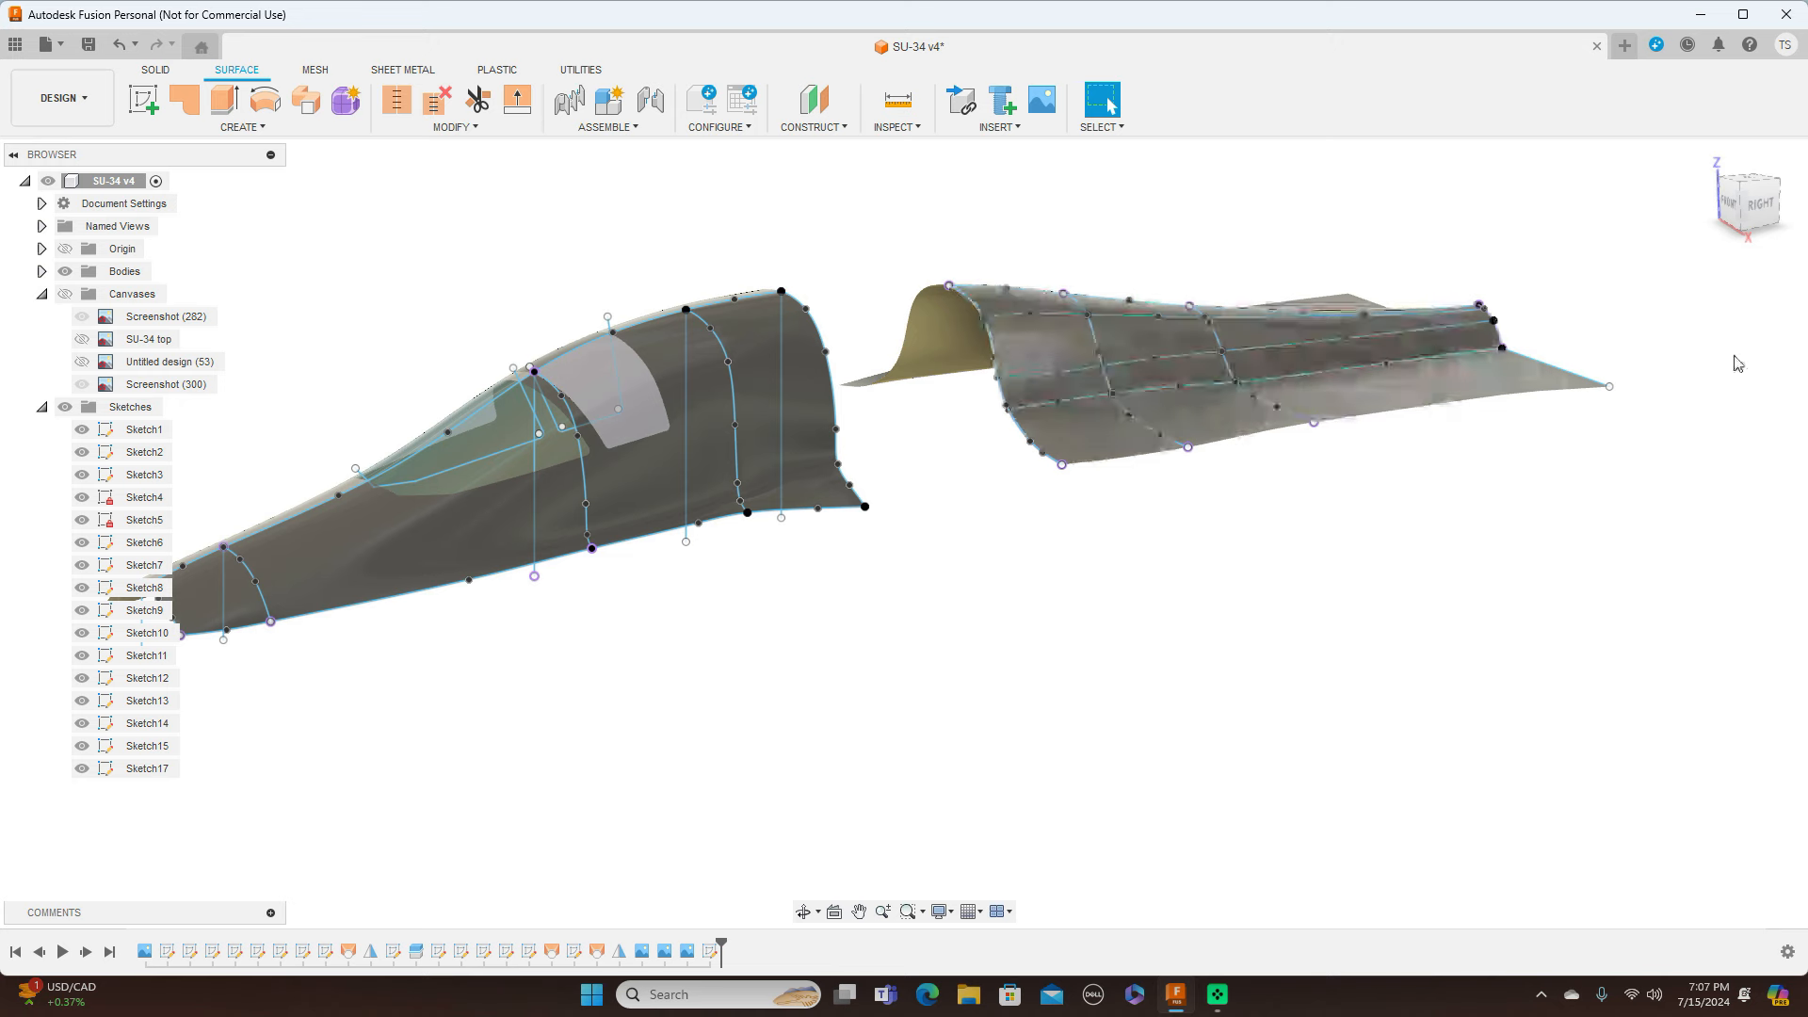
pyautogui.click(1759, 203)
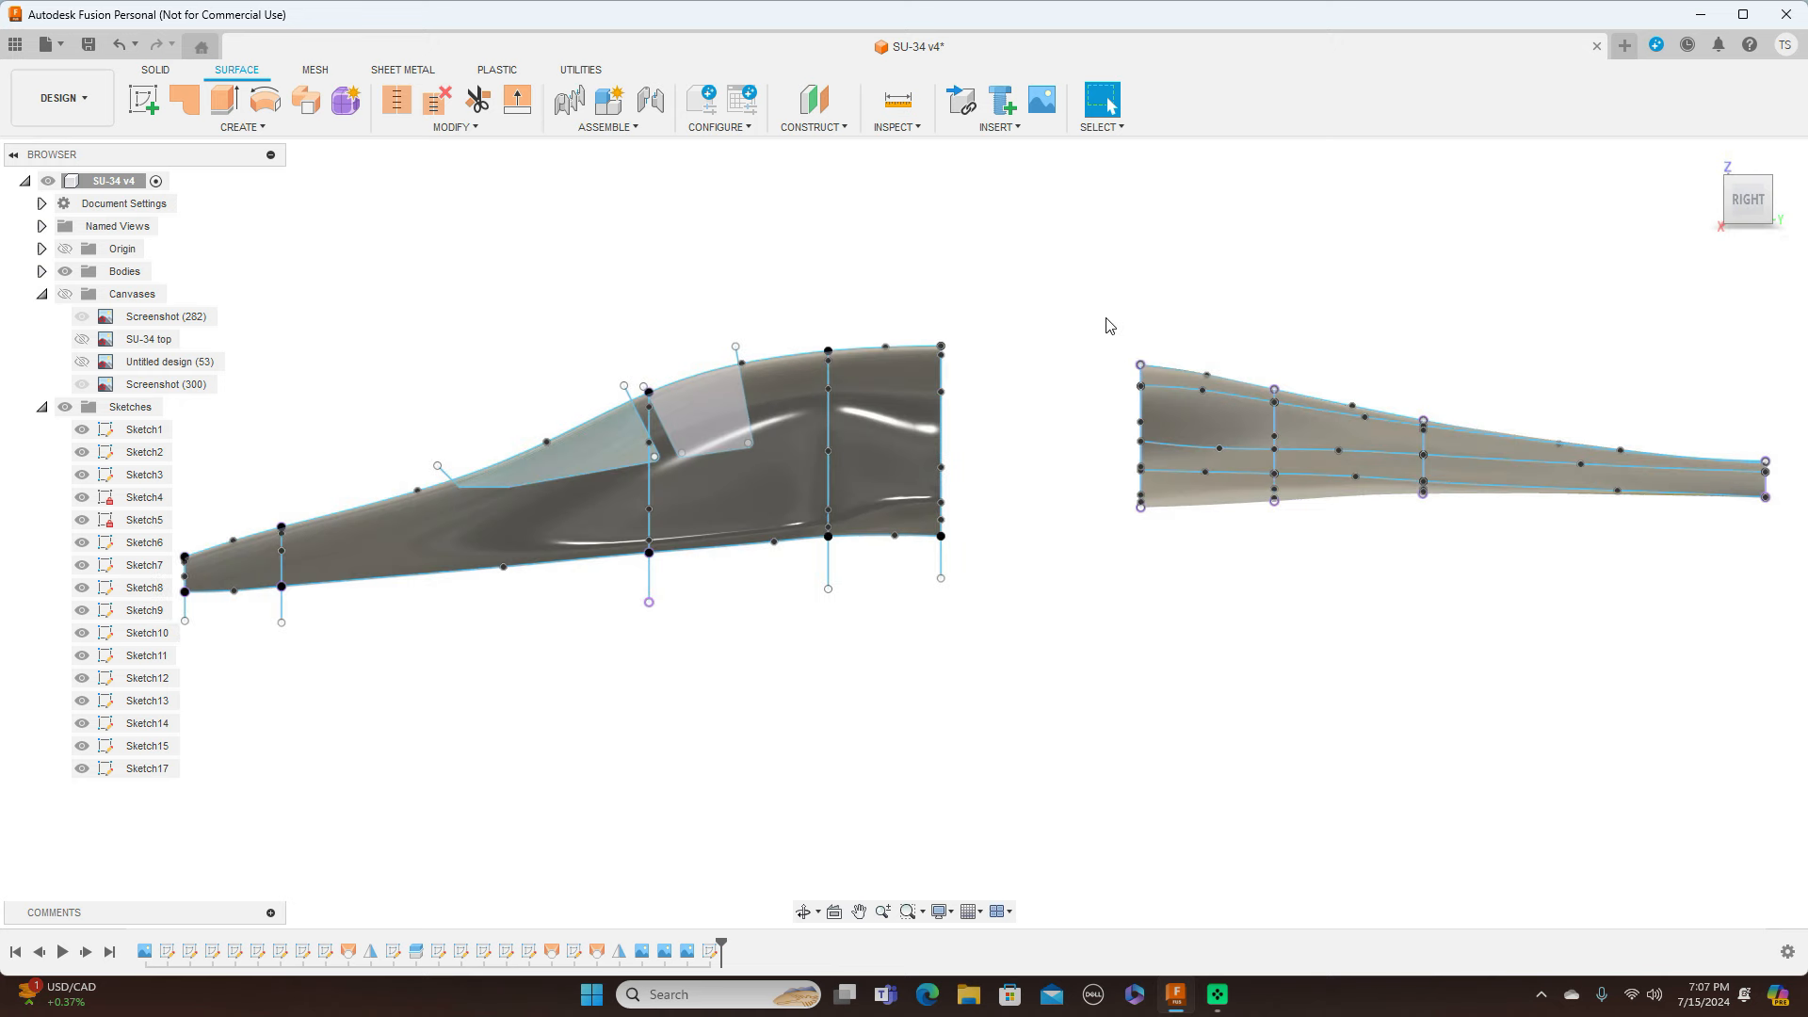
pyautogui.scroll(-3, 958, 414)
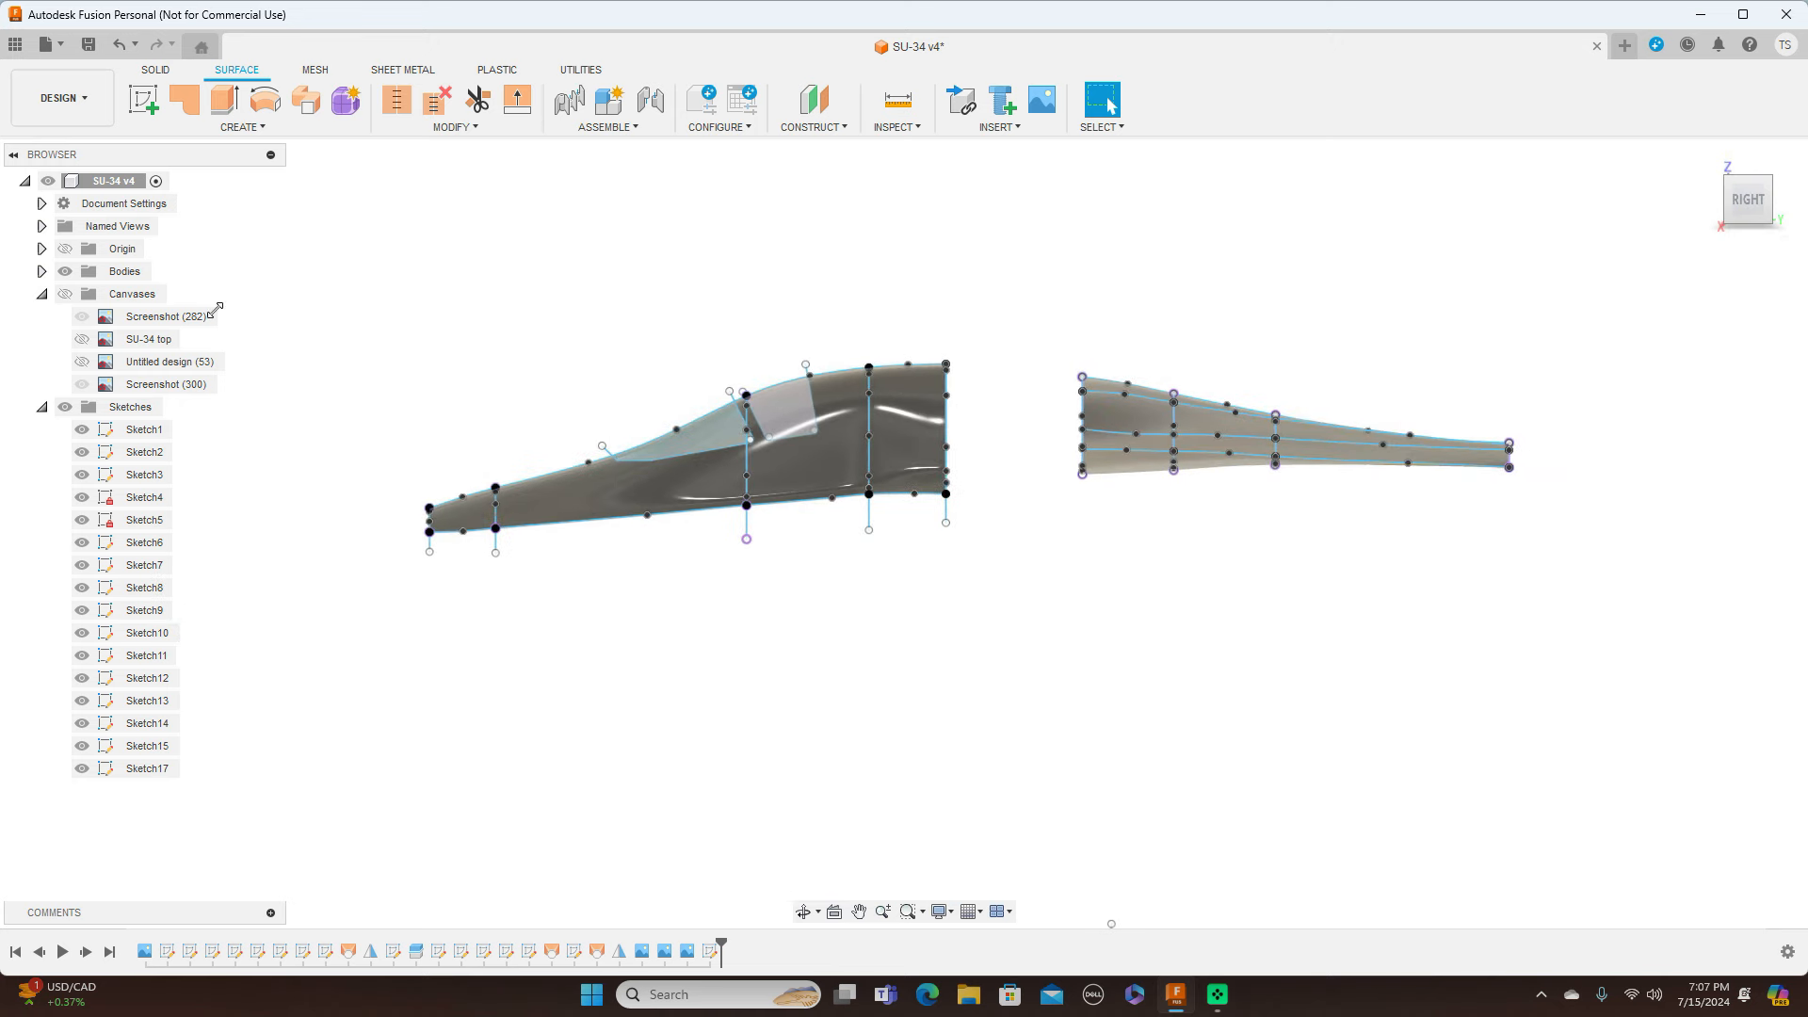
# Step: Hide the sketches and show the canvases to compare the fuselage surfaces with the blueprint
pyautogui.click(64, 406)
pyautogui.click(65, 294)
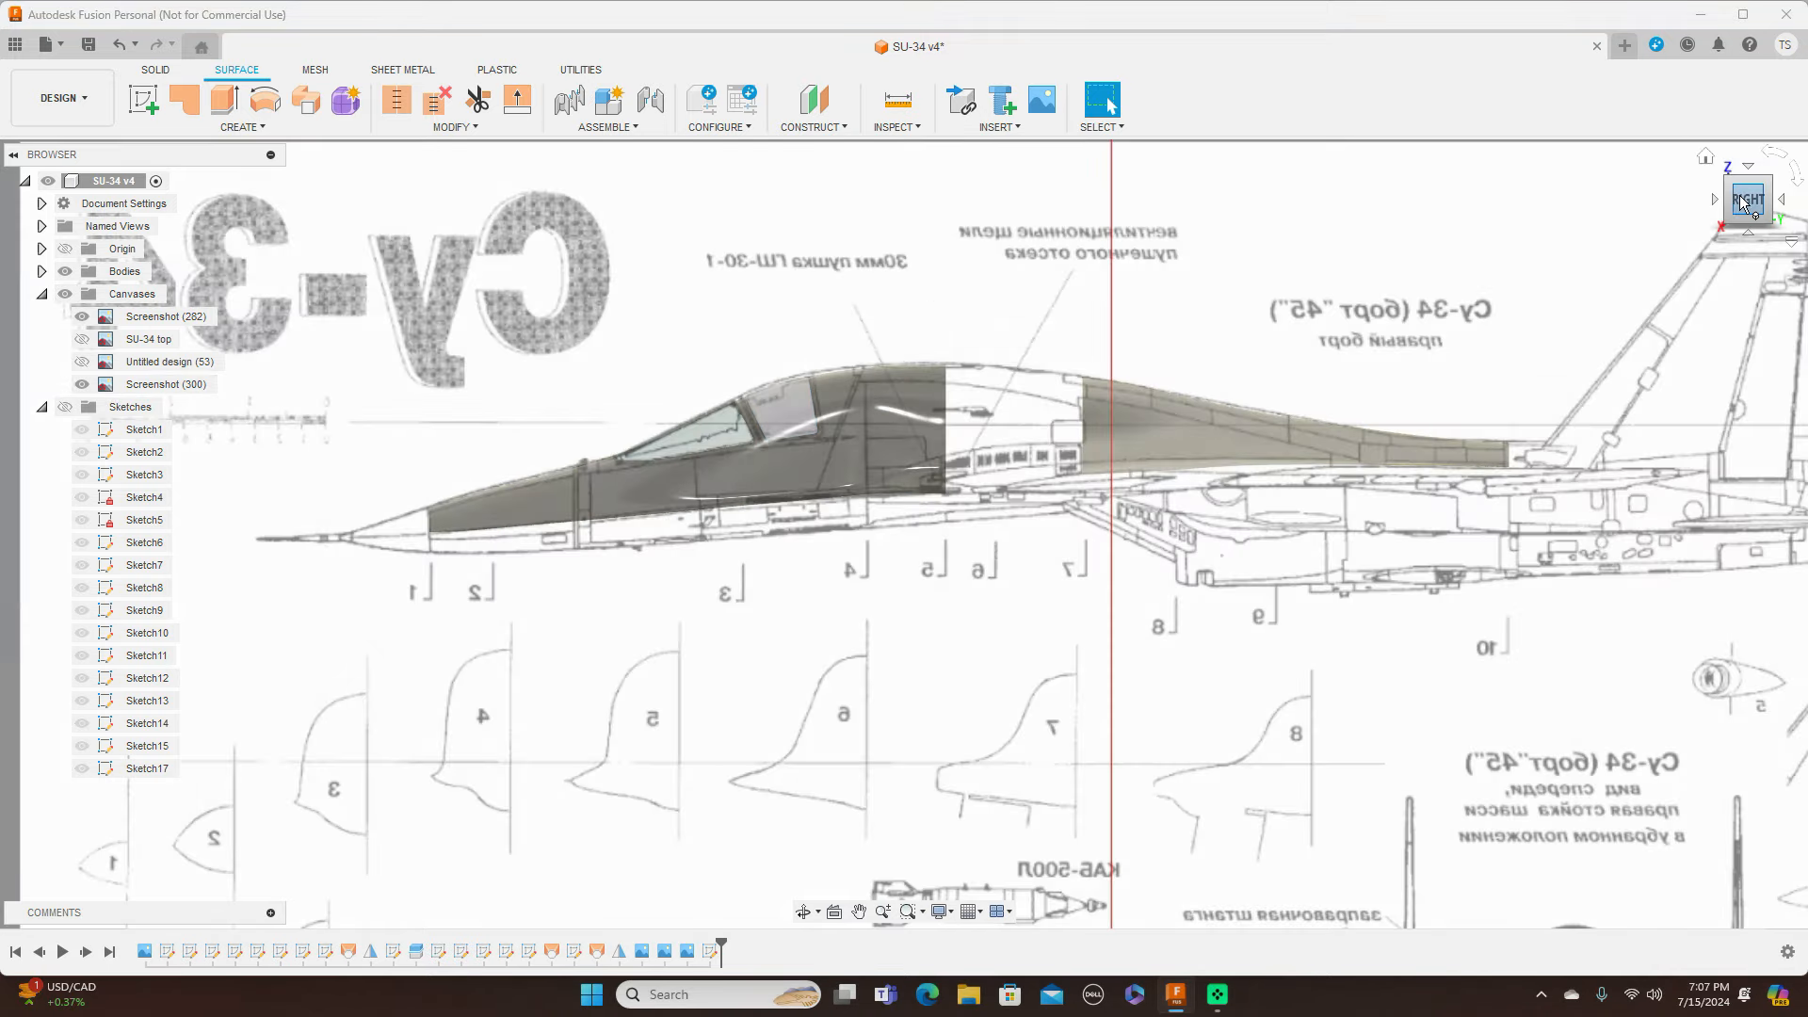
pyautogui.moveTo(1738, 204); pyautogui.dragTo(1757, 210)
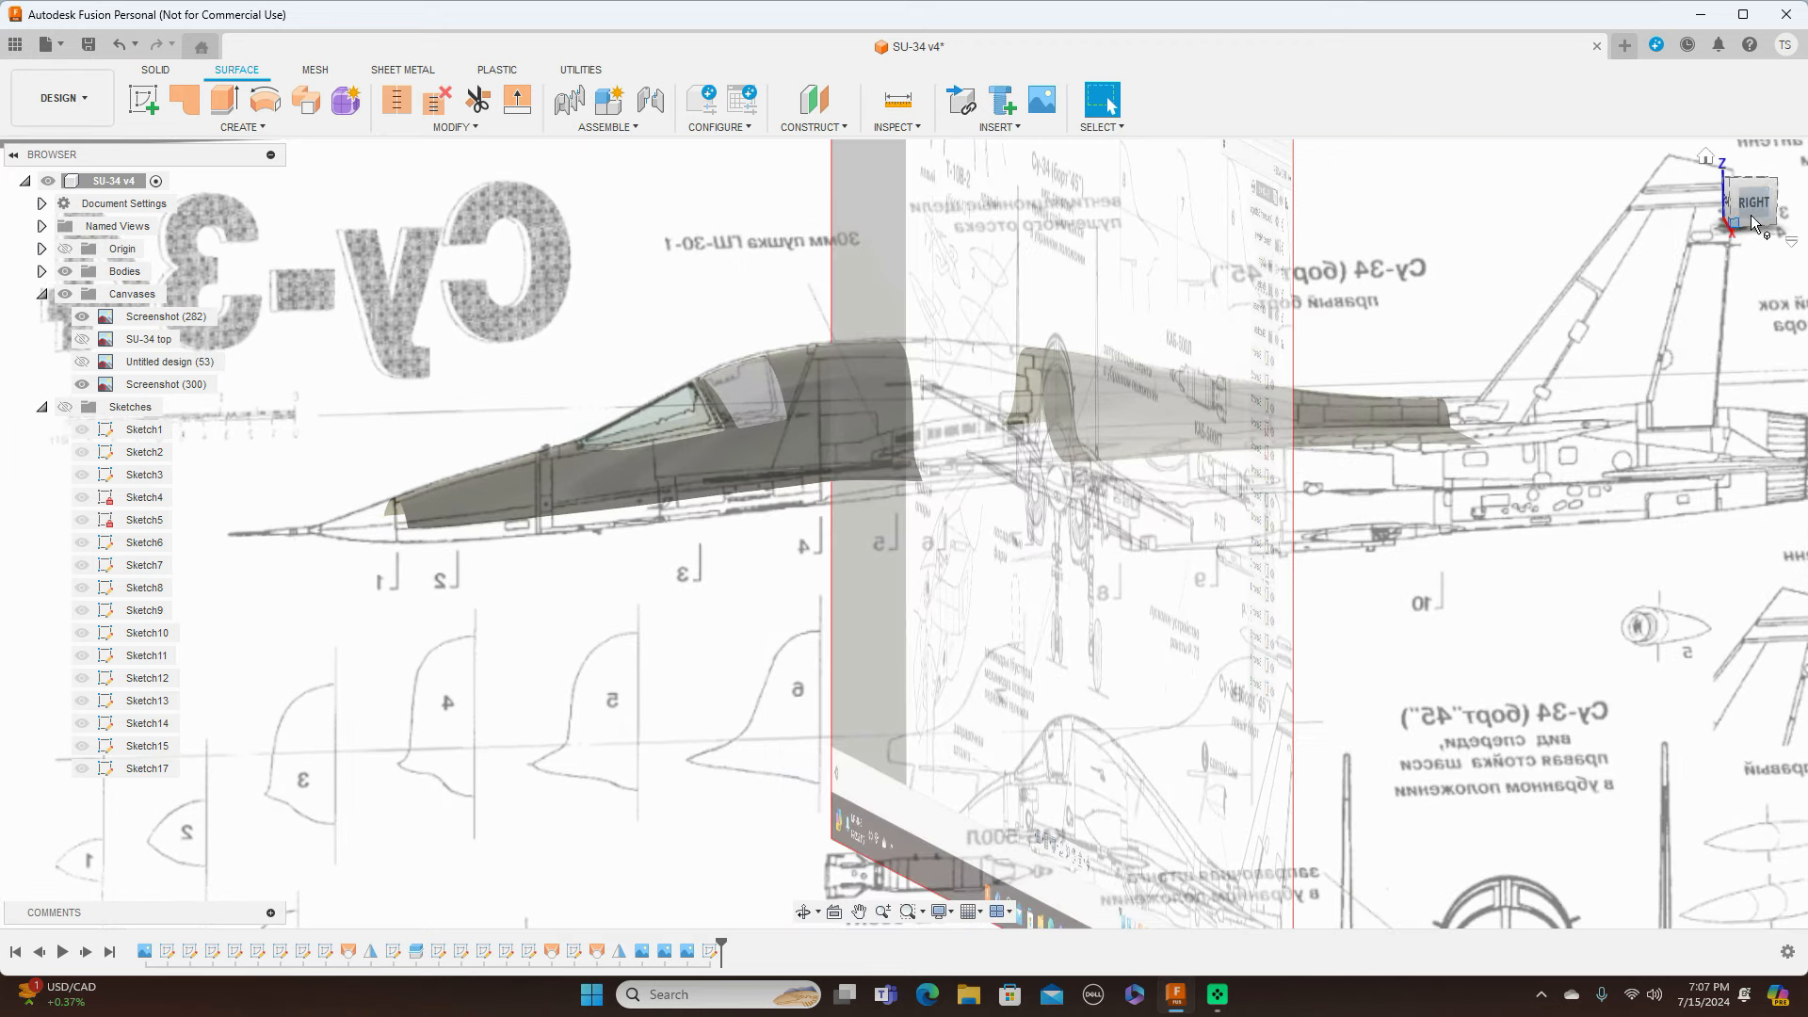
# Step: Hide the bodies and examine the blueprint's side view and numbered fuselage cross-sections
pyautogui.click(74, 274)
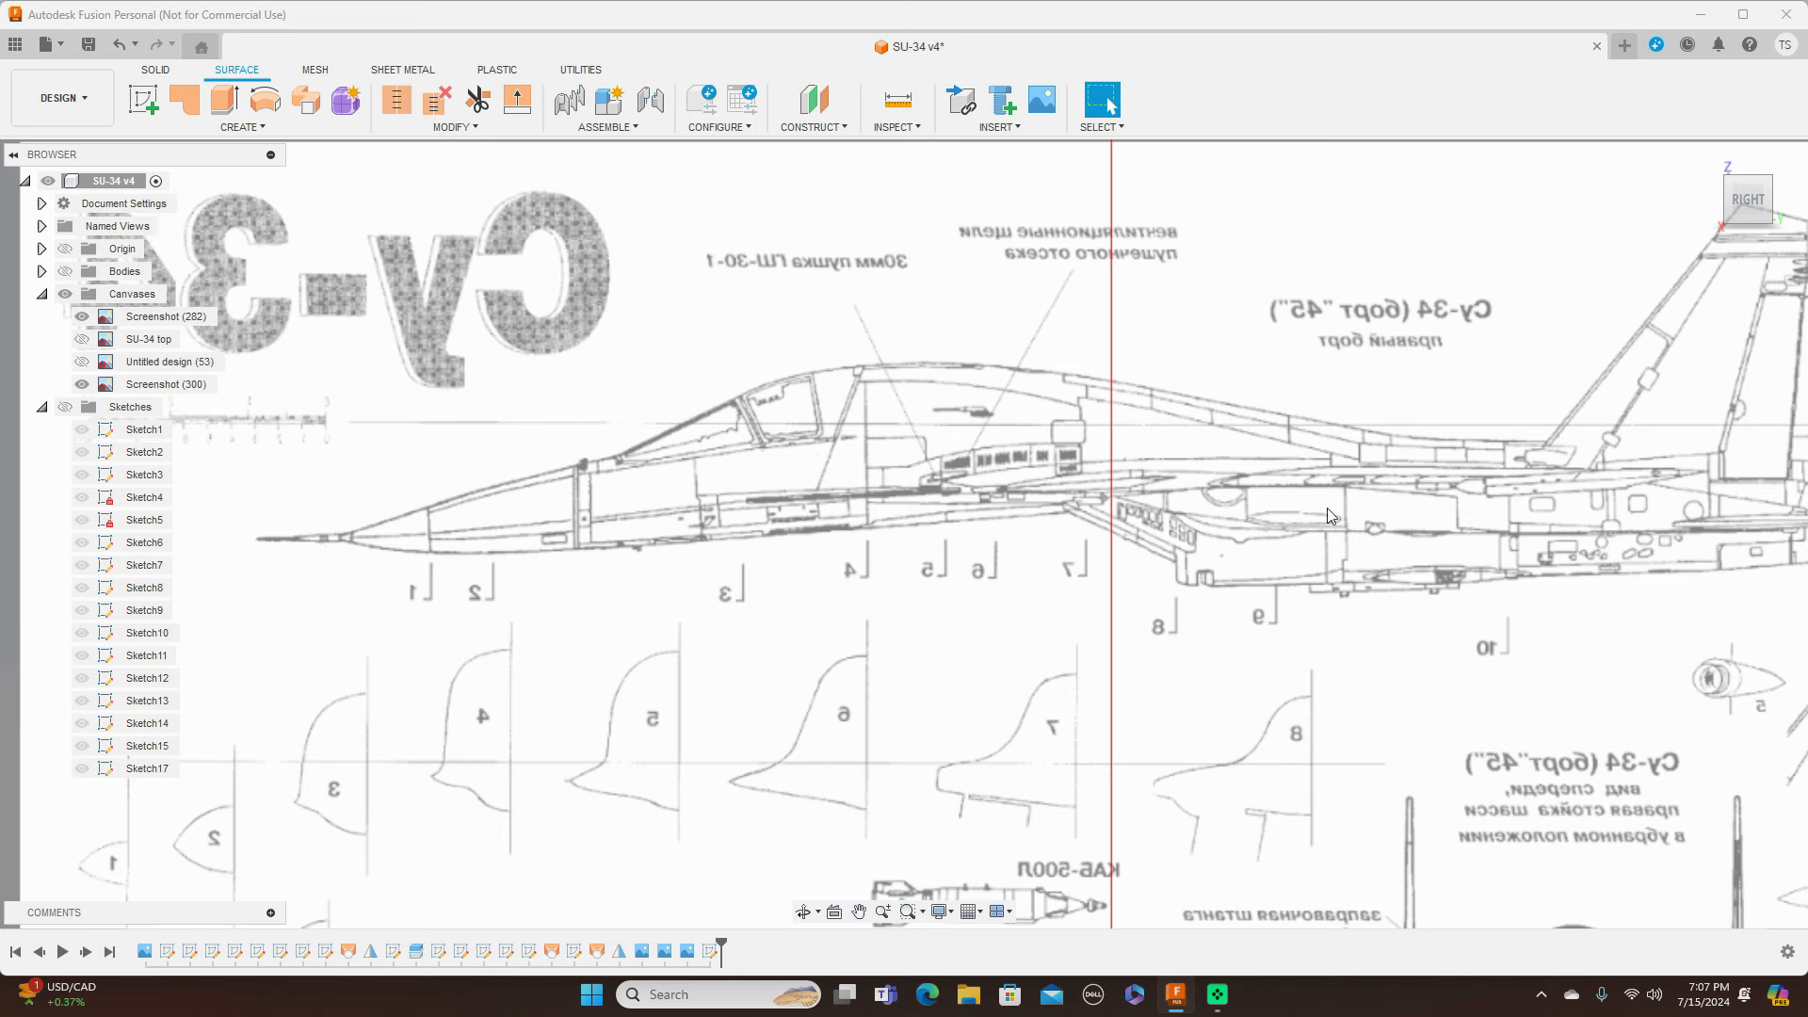
pyautogui.scroll(-3, 1335, 550)
pyautogui.scroll(2, 1341, 550)
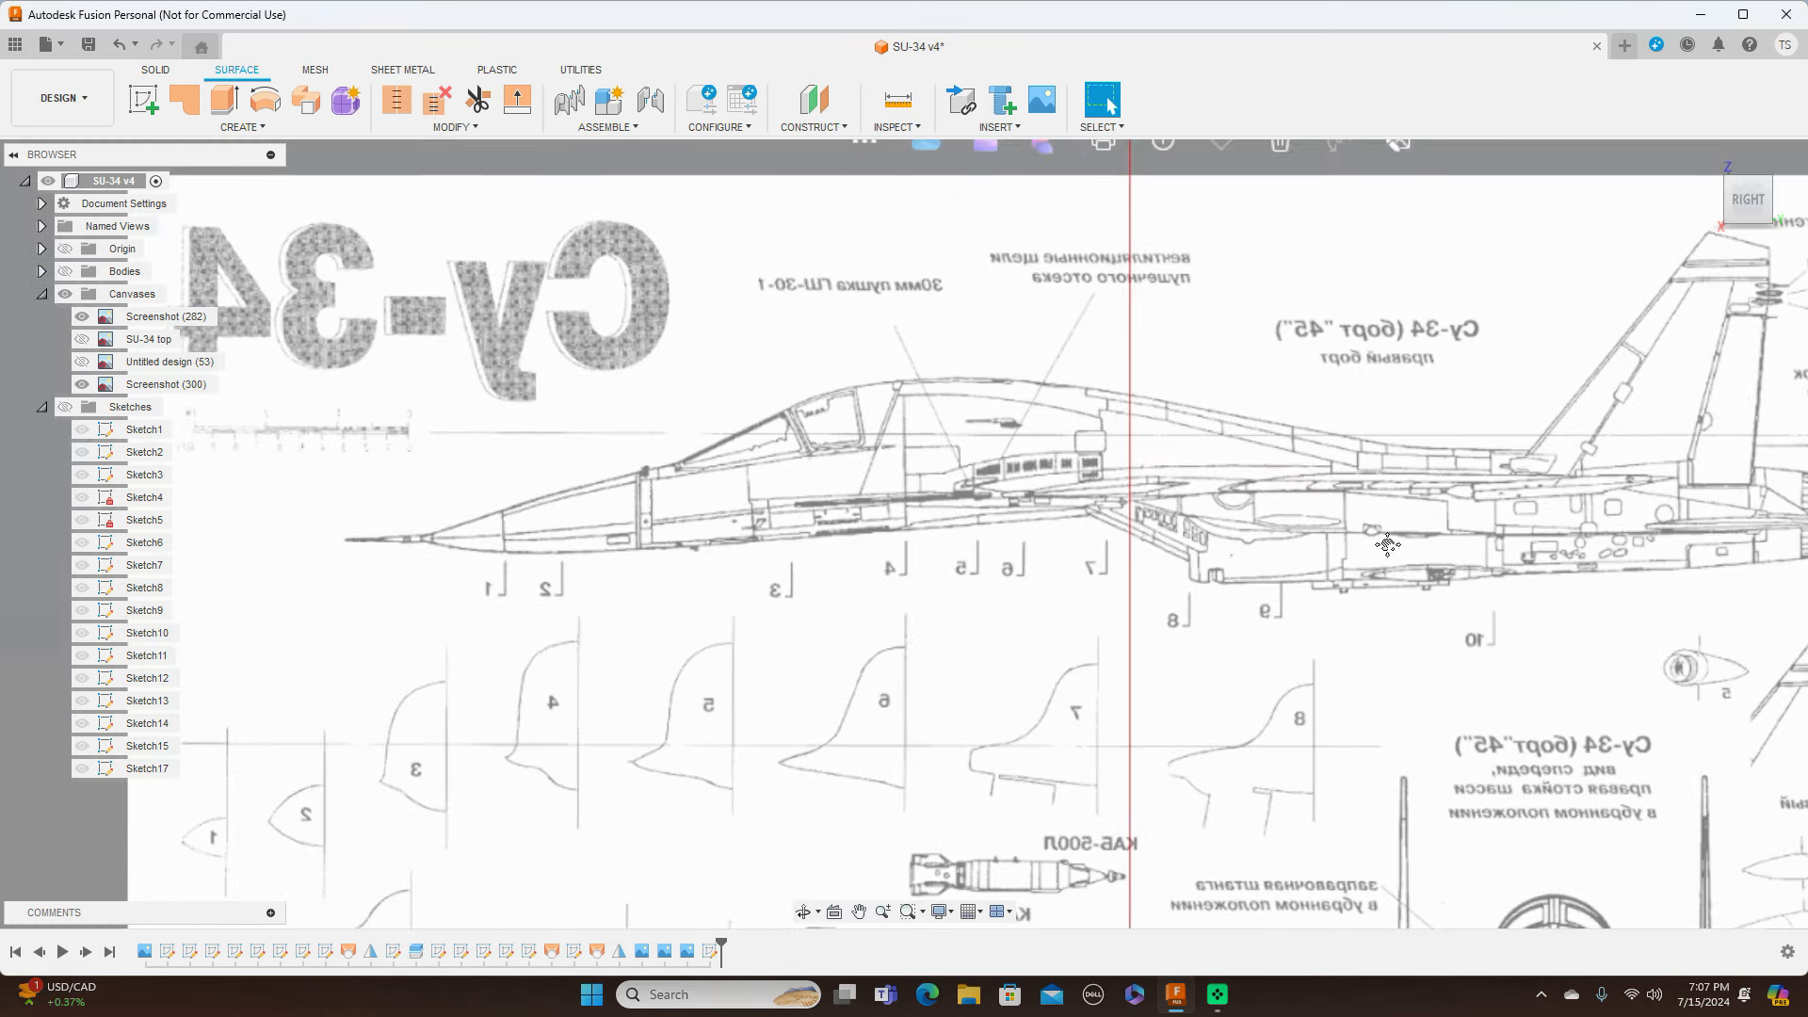
pyautogui.moveTo(1386, 611); pyautogui.dragTo(1402, 498, button='middle')
pyautogui.scroll(-2, 1404, 506)
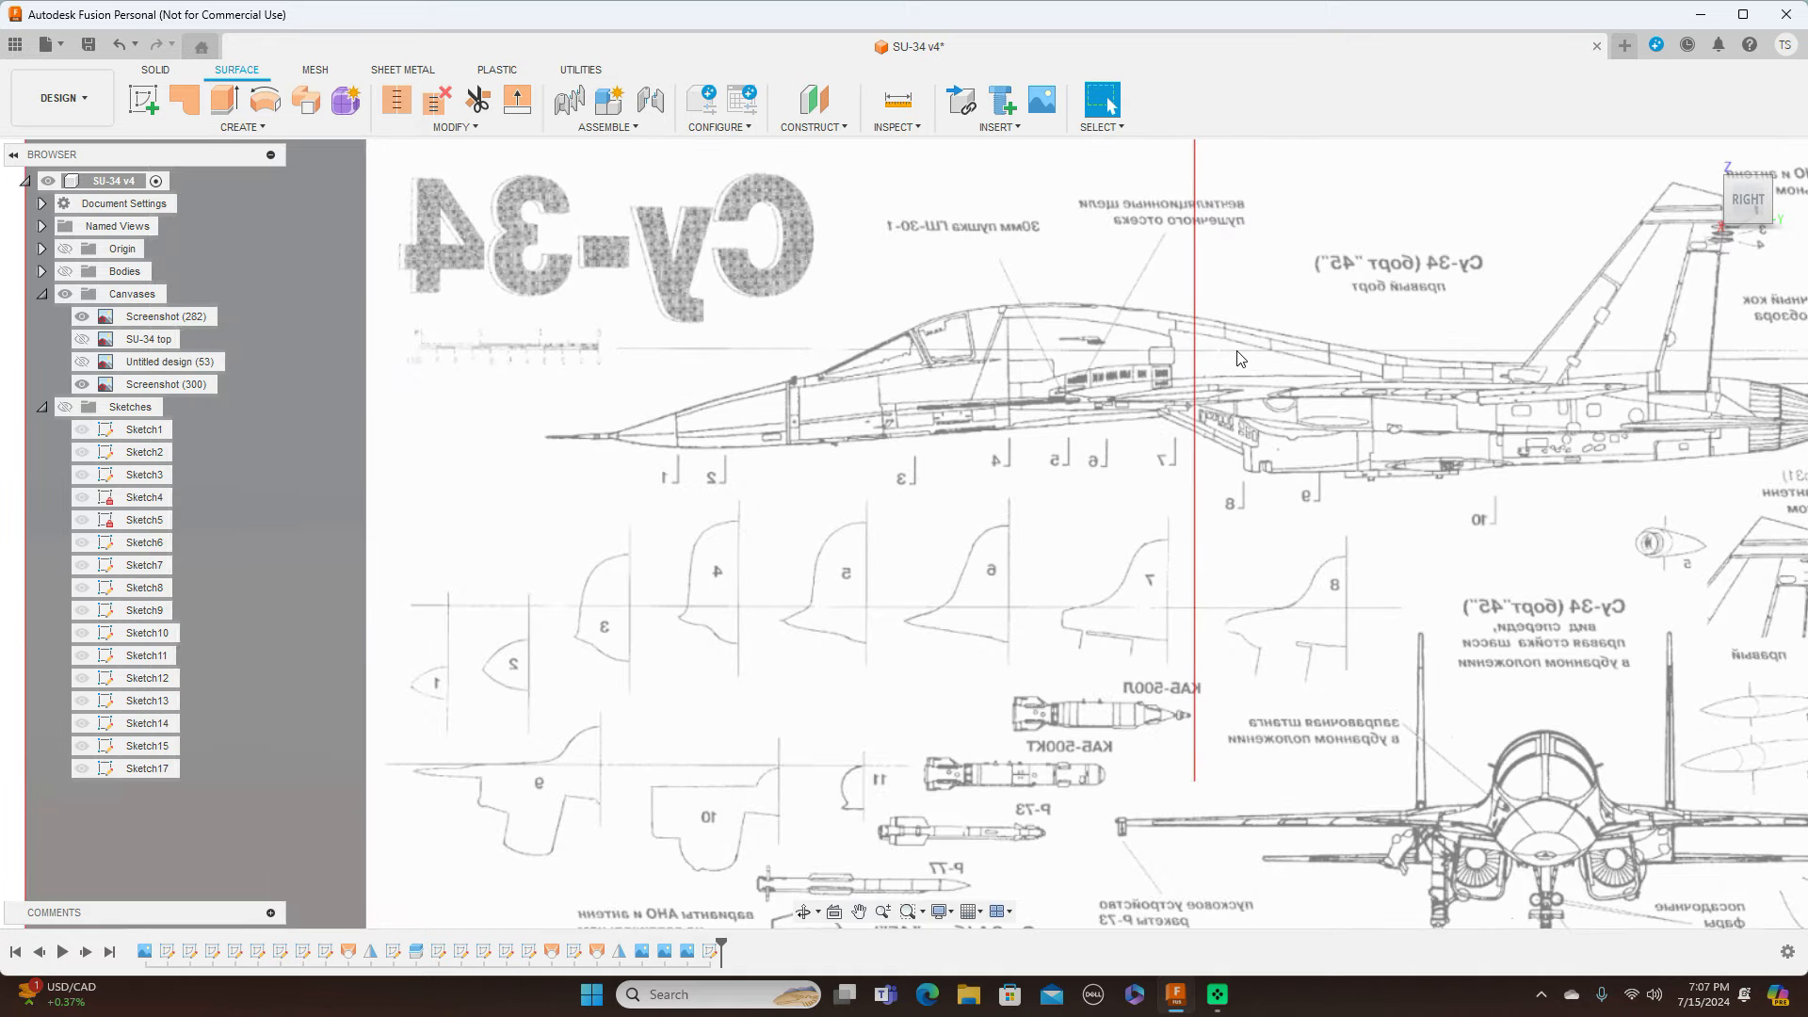
pyautogui.scroll(1, 890, 429)
pyautogui.moveTo(928, 482); pyautogui.dragTo(961, 394, button='middle')
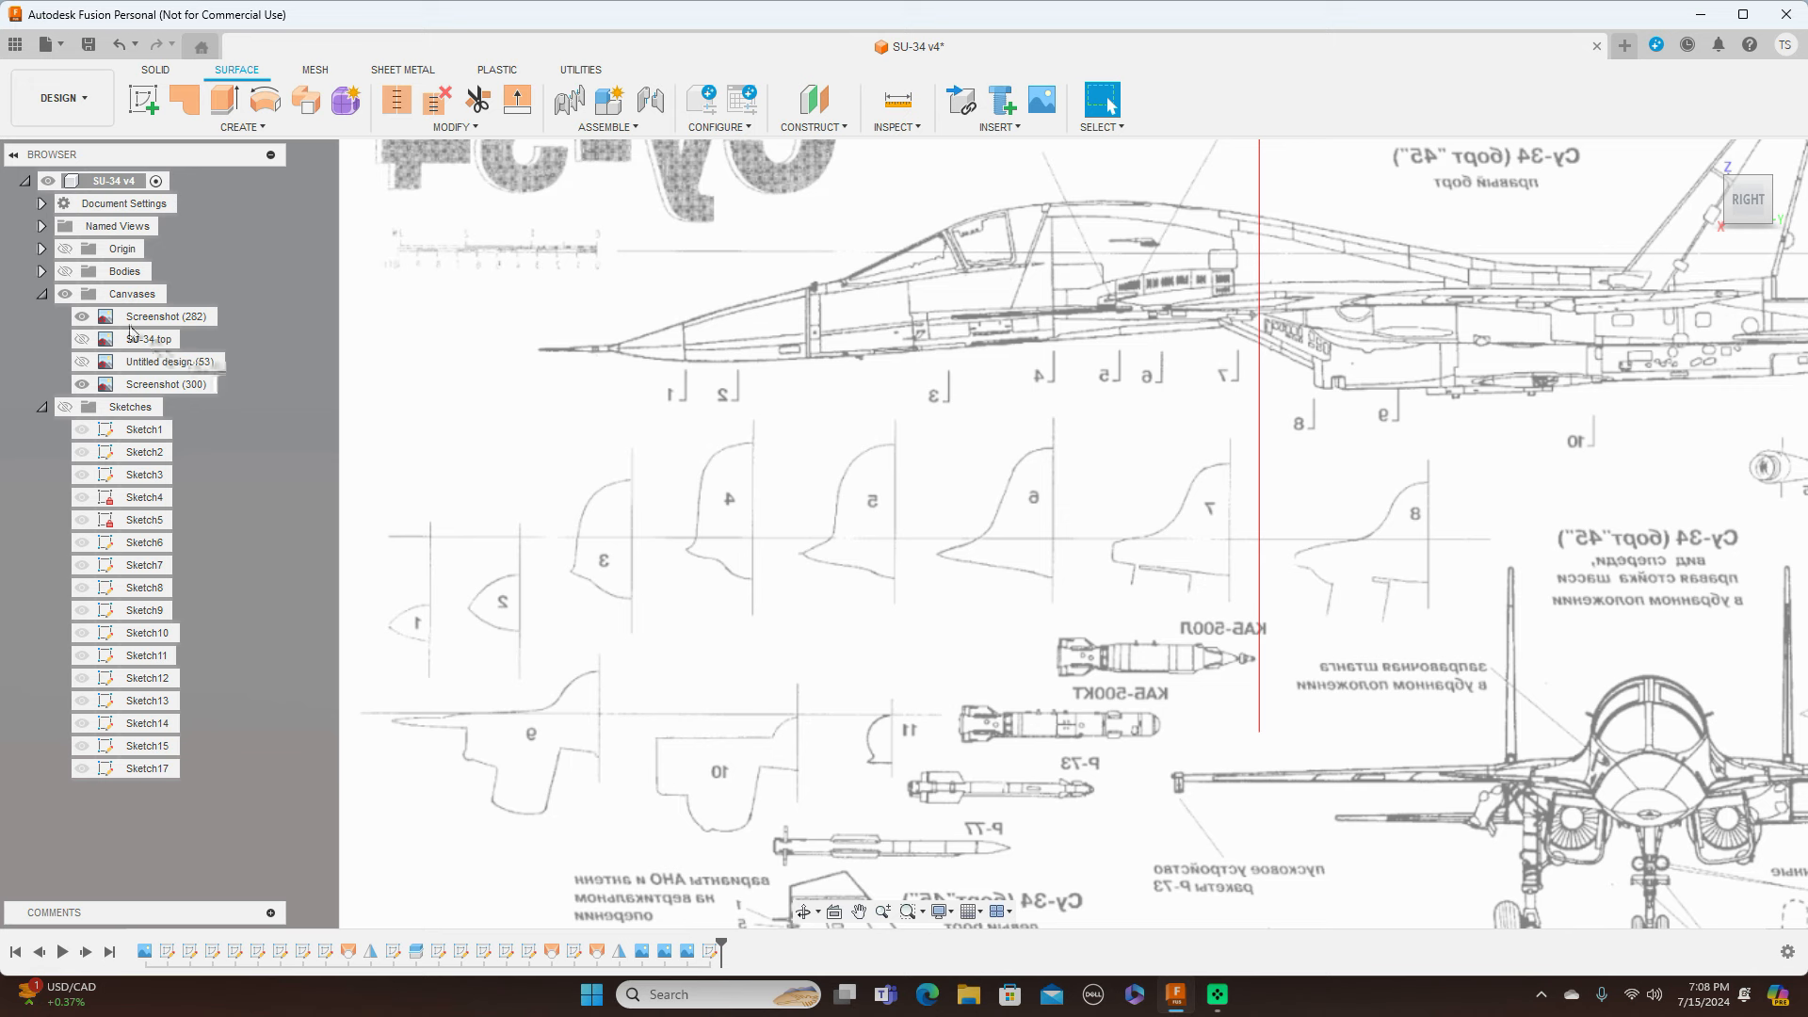
# Step: Show the bodies over the blueprint, then hide the canvases to view the front and rear fuselage surfaces alone
pyautogui.click(66, 270)
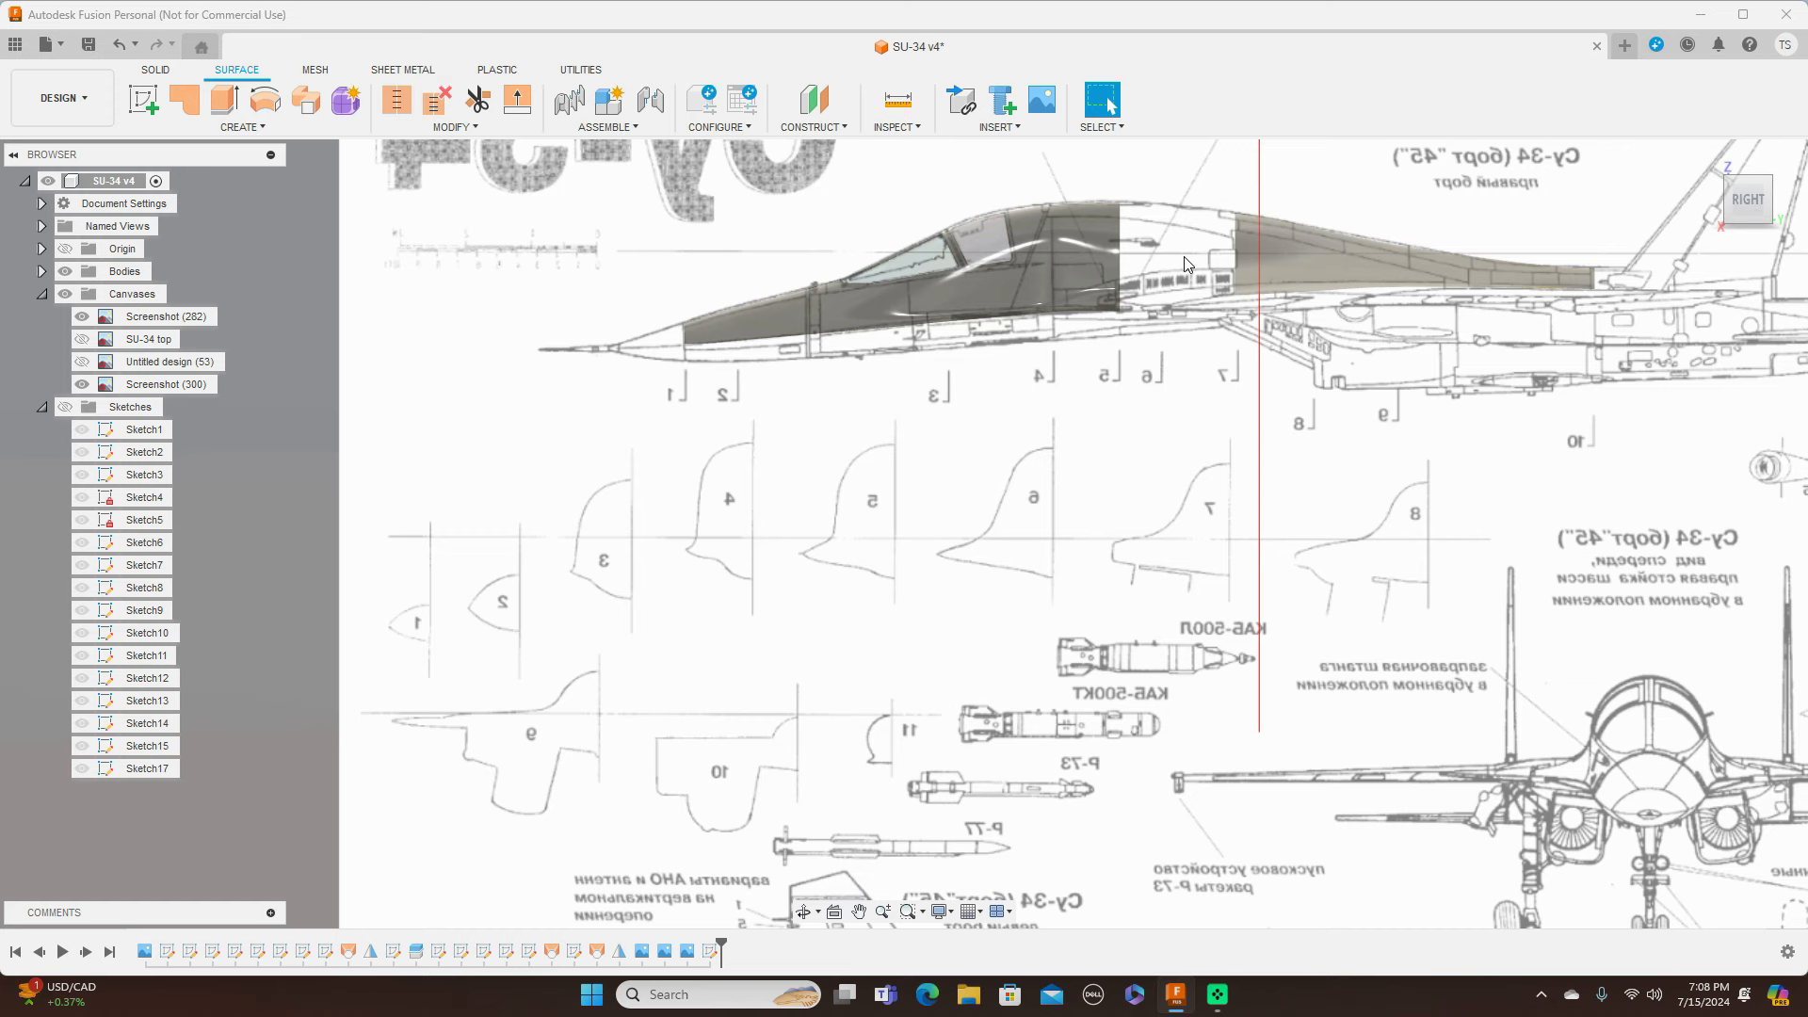
pyautogui.scroll(-1, 1339, 462)
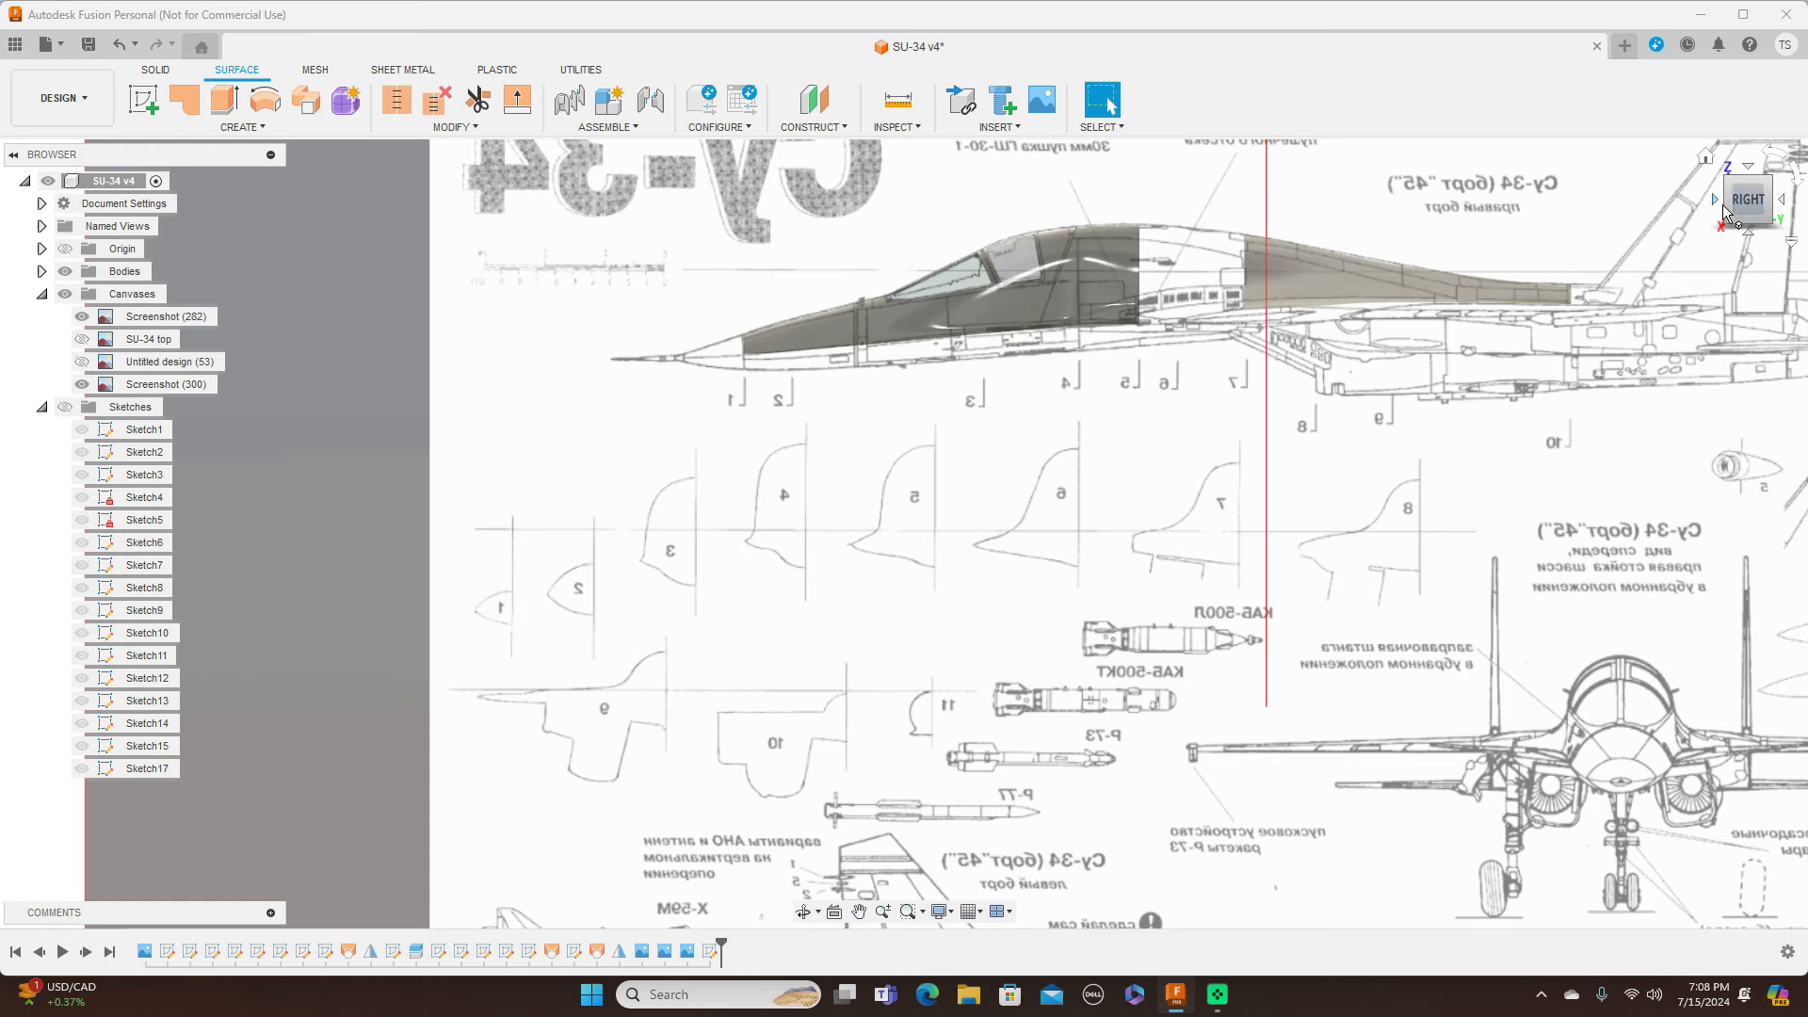
pyautogui.moveTo(1731, 206); pyautogui.dragTo(1760, 230)
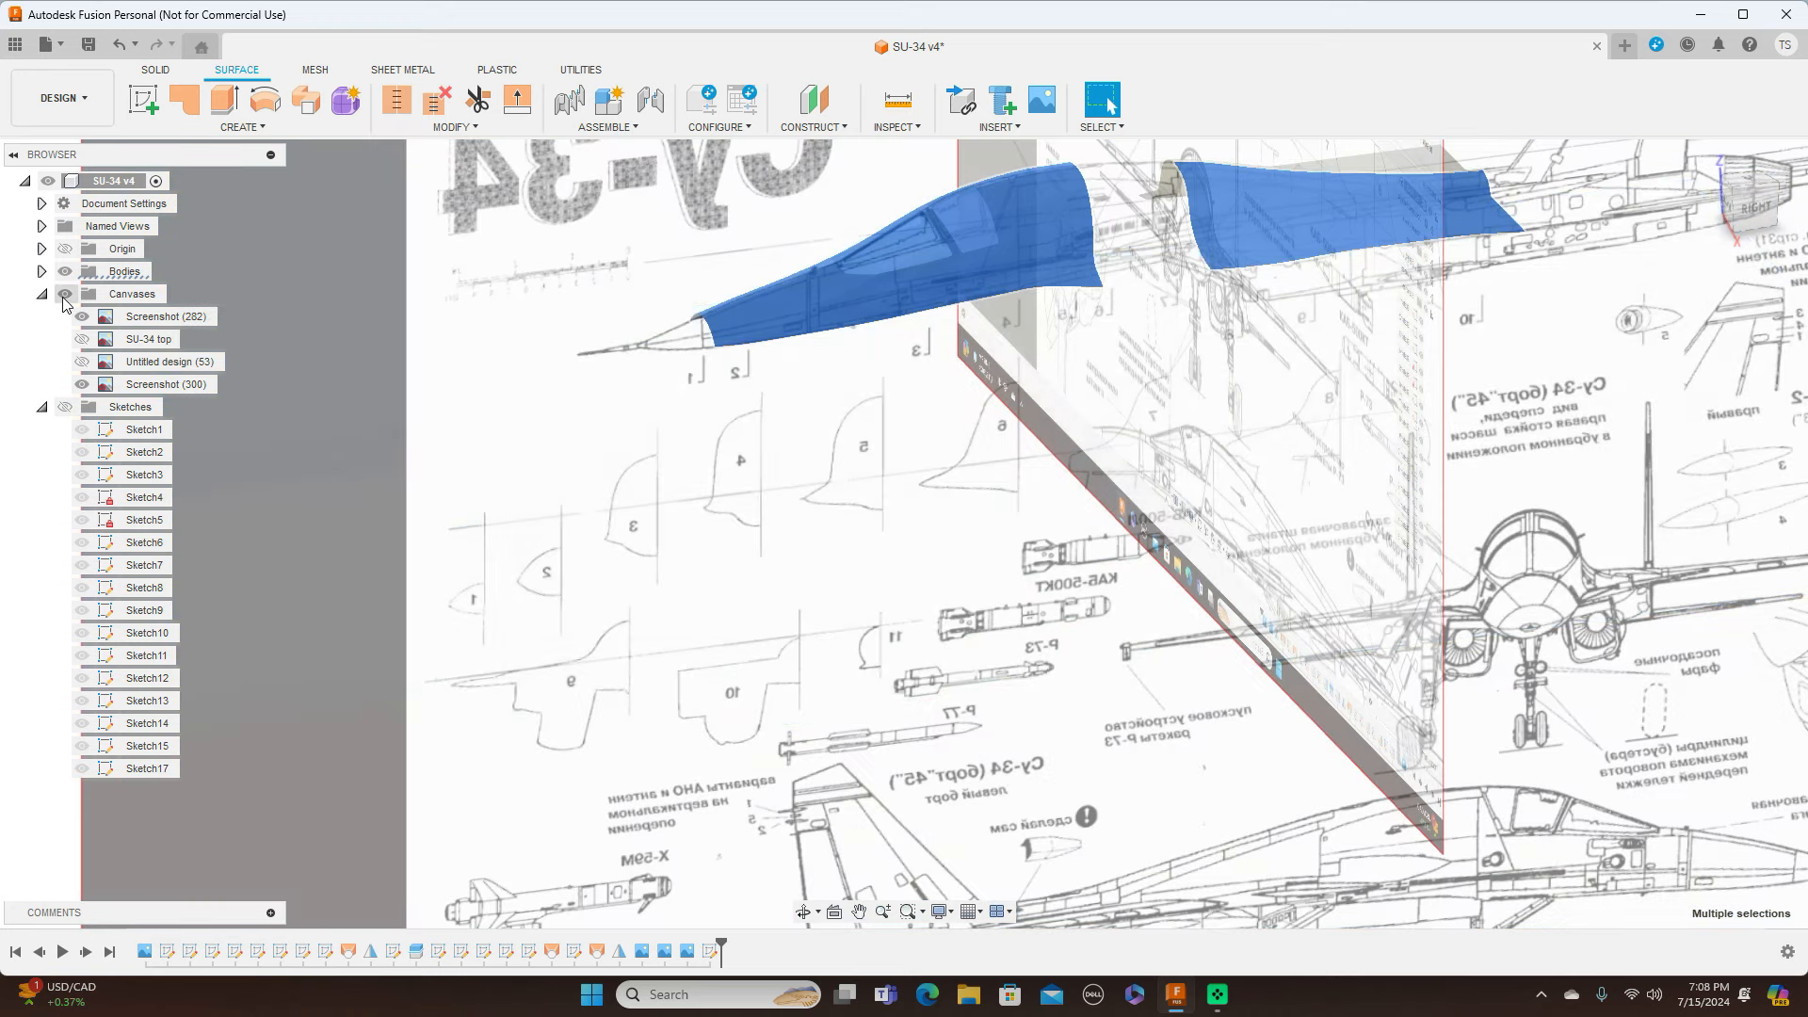
pyautogui.click(65, 295)
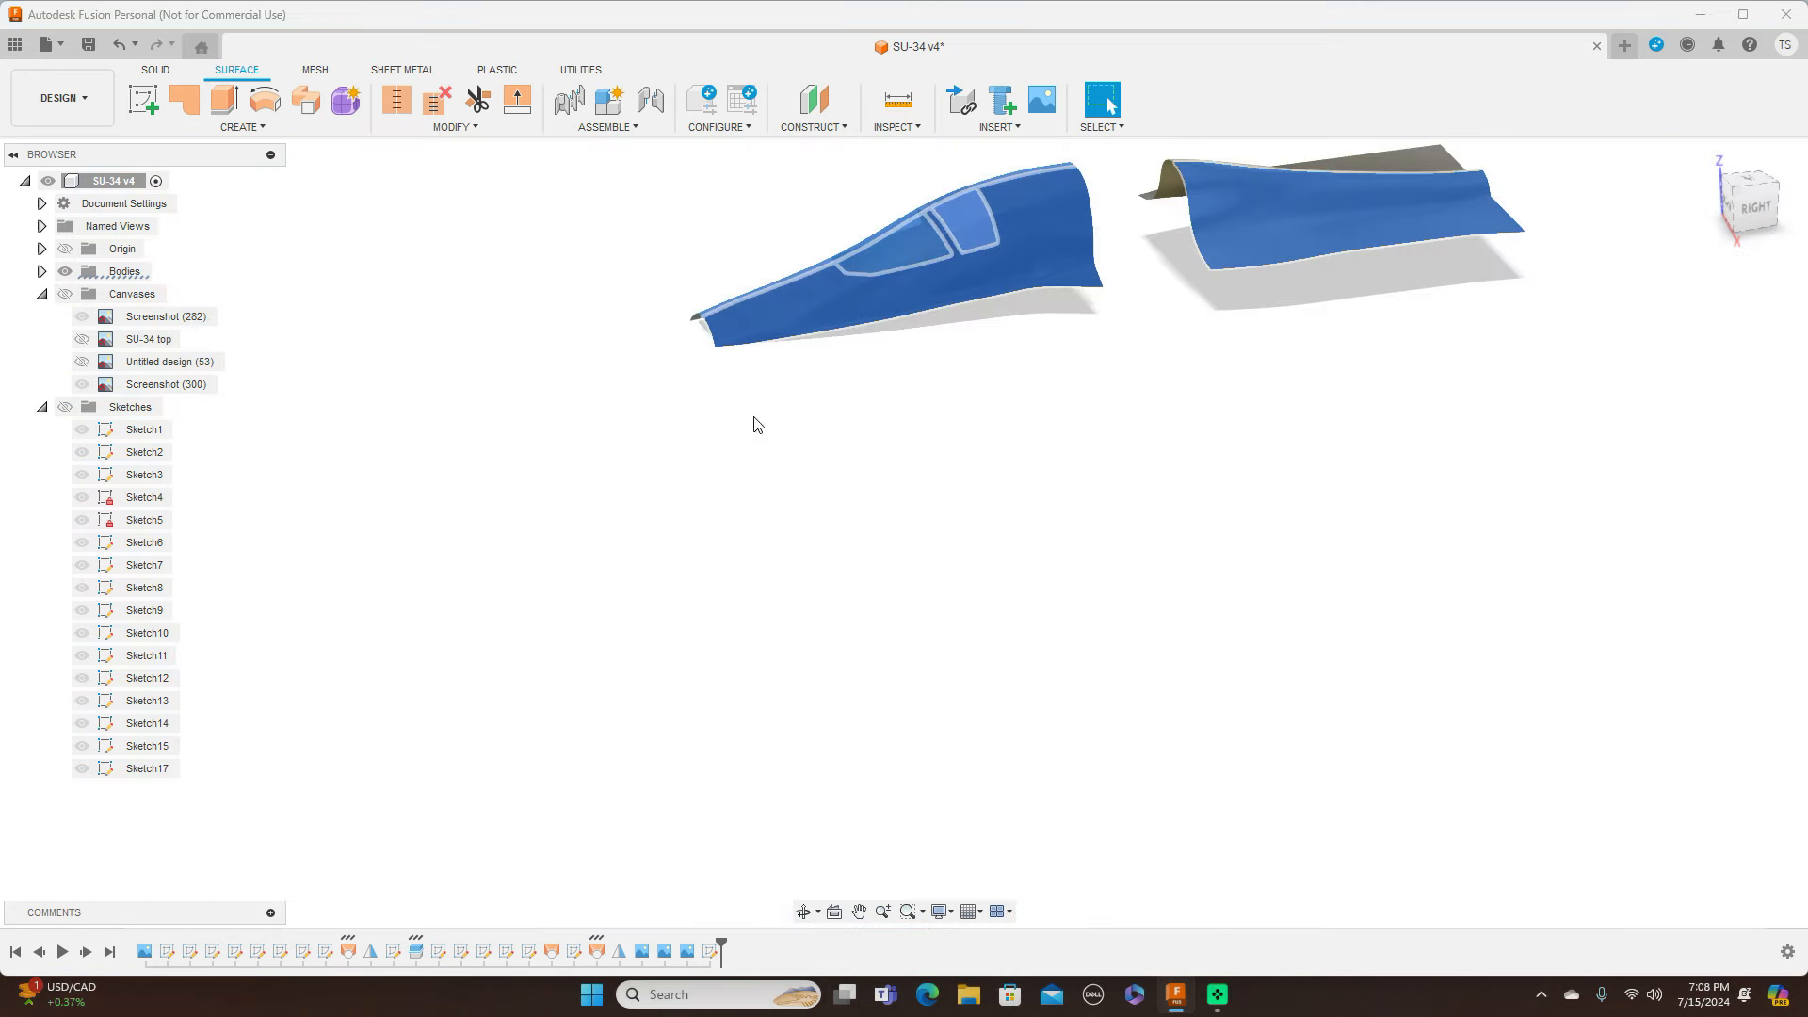
pyautogui.click(1258, 508)
pyautogui.moveTo(1260, 493); pyautogui.dragTo(1242, 591, button='middle')
pyautogui.scroll(-2, 1243, 590)
pyautogui.scroll(3, 1243, 595)
pyautogui.moveTo(1175, 392); pyautogui.dragTo(1190, 566, button='middle')
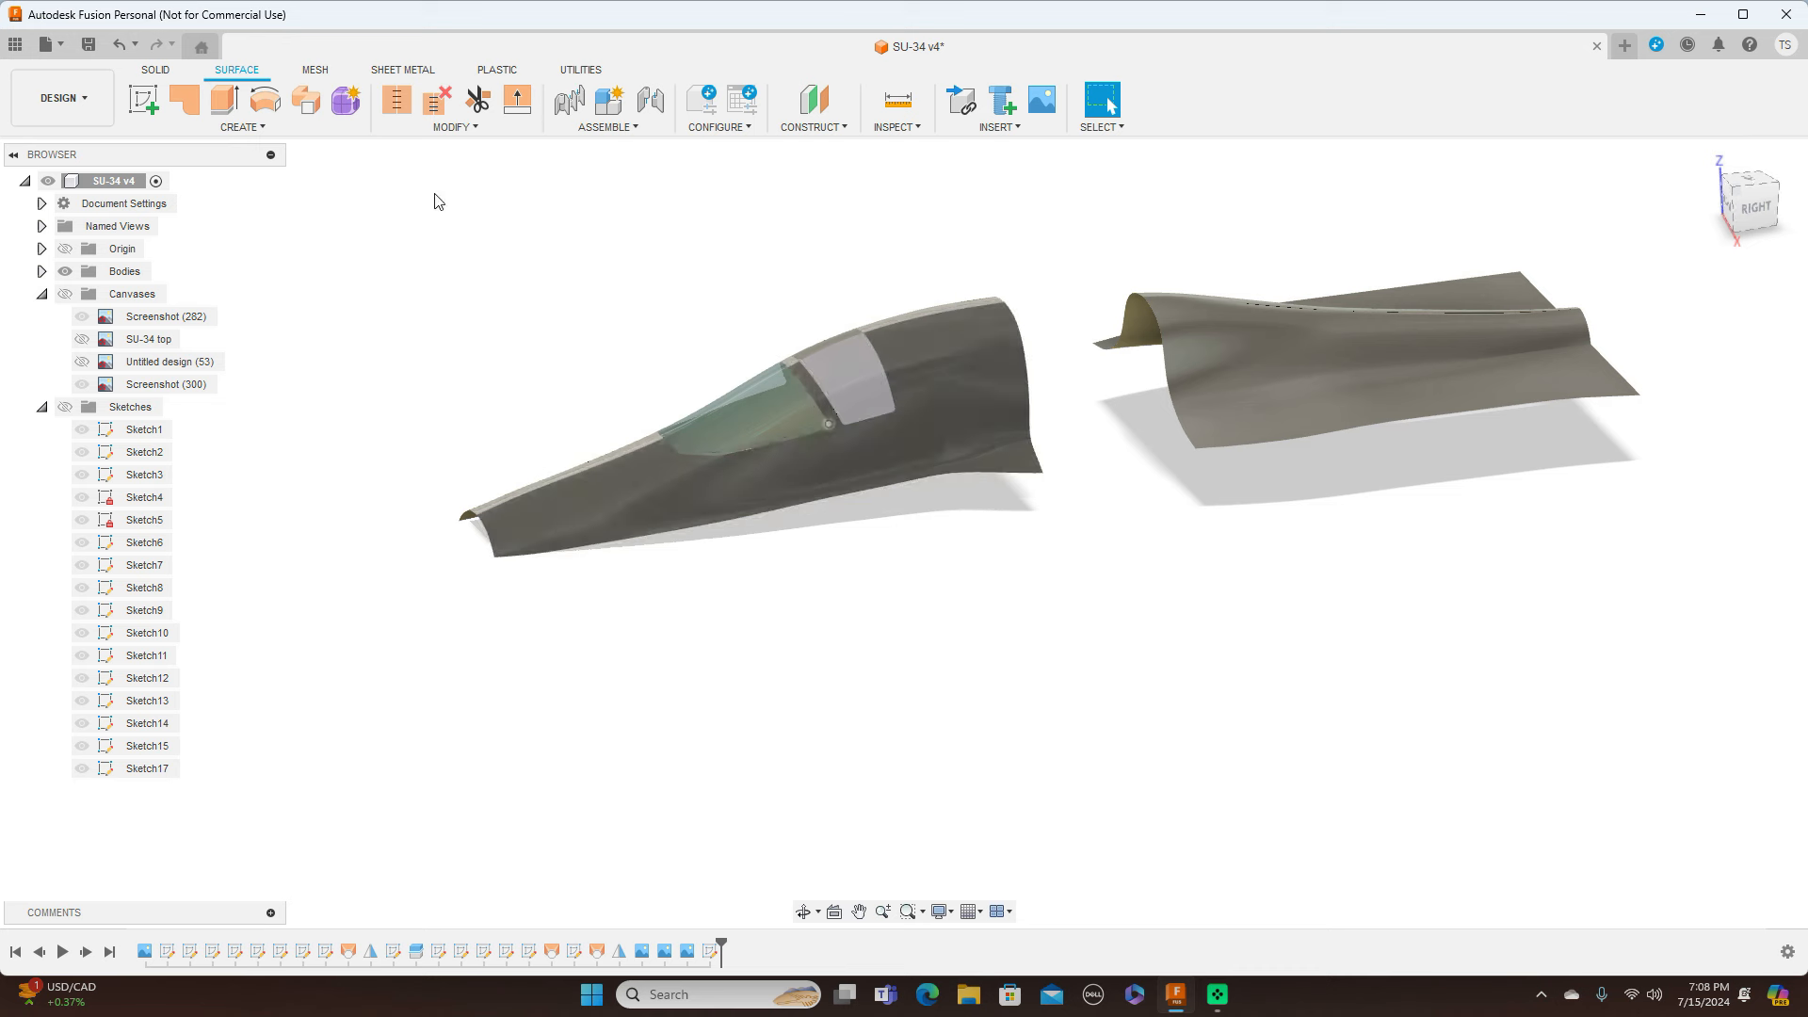
# Step: Hide the bodies, display all sketches as a wireframe, and bring up the solid modelling tools
pyautogui.click(123, 272)
pyautogui.click(65, 272)
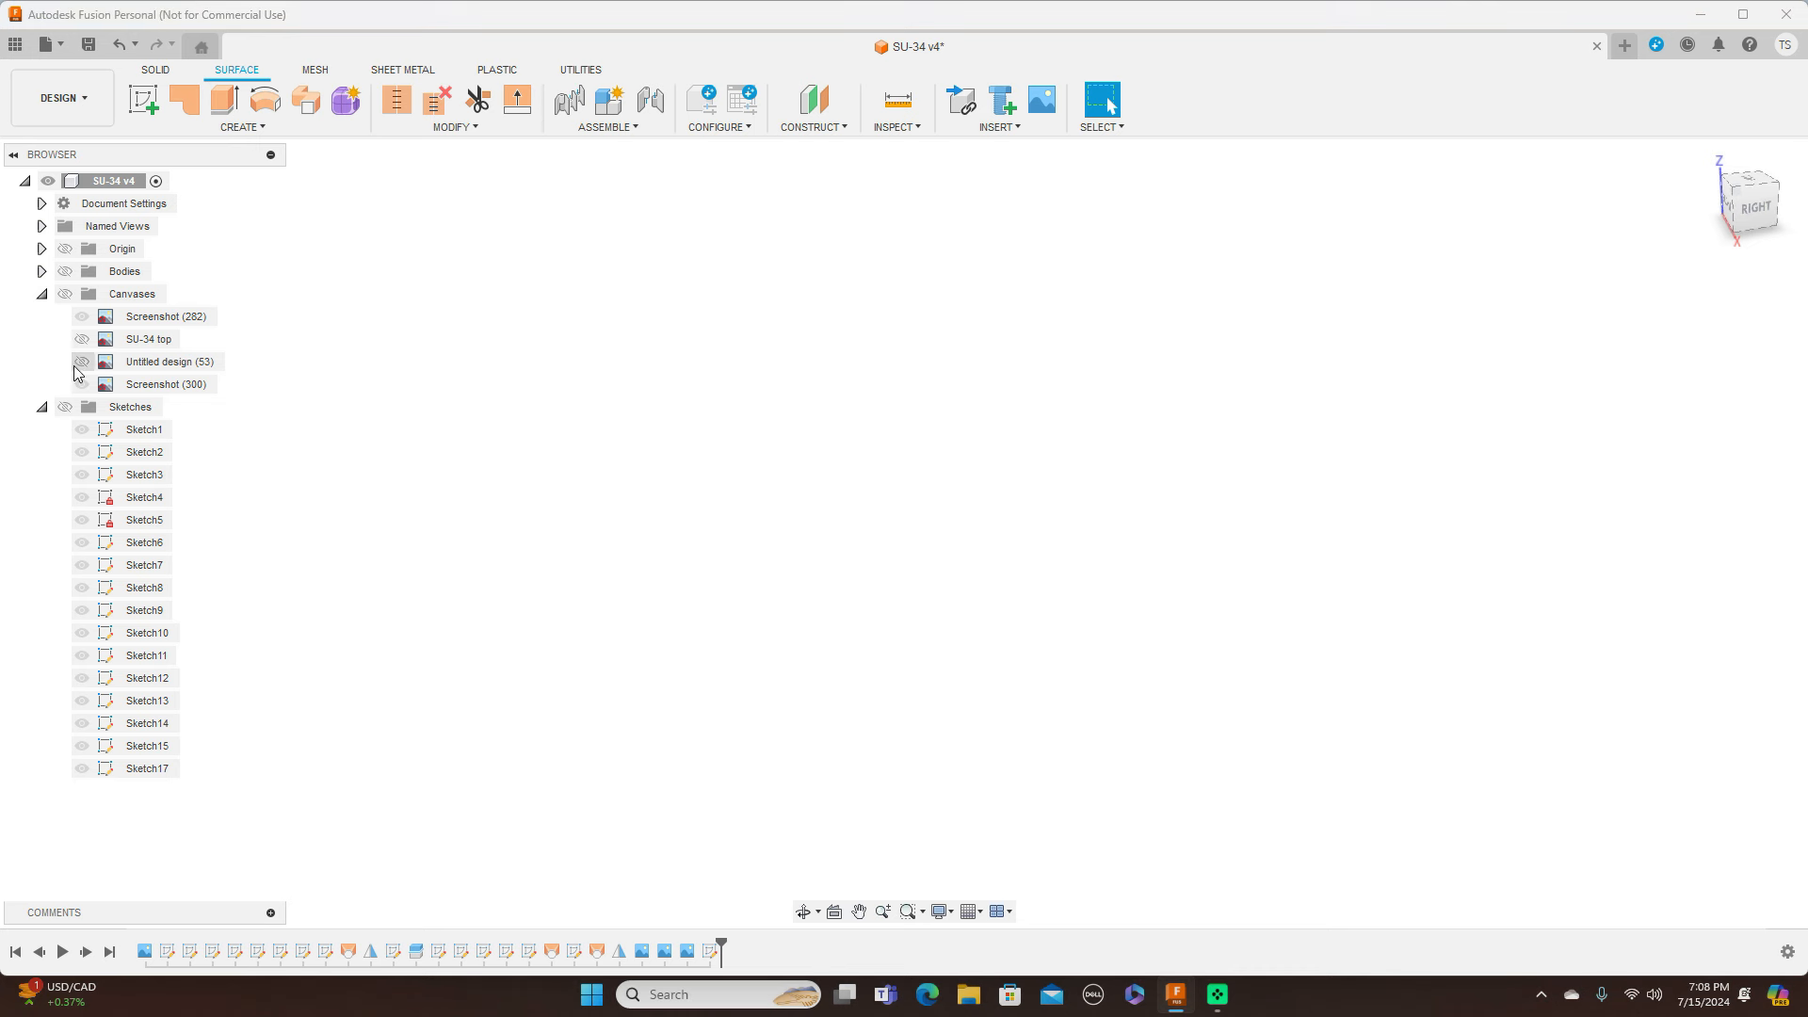
pyautogui.click(64, 407)
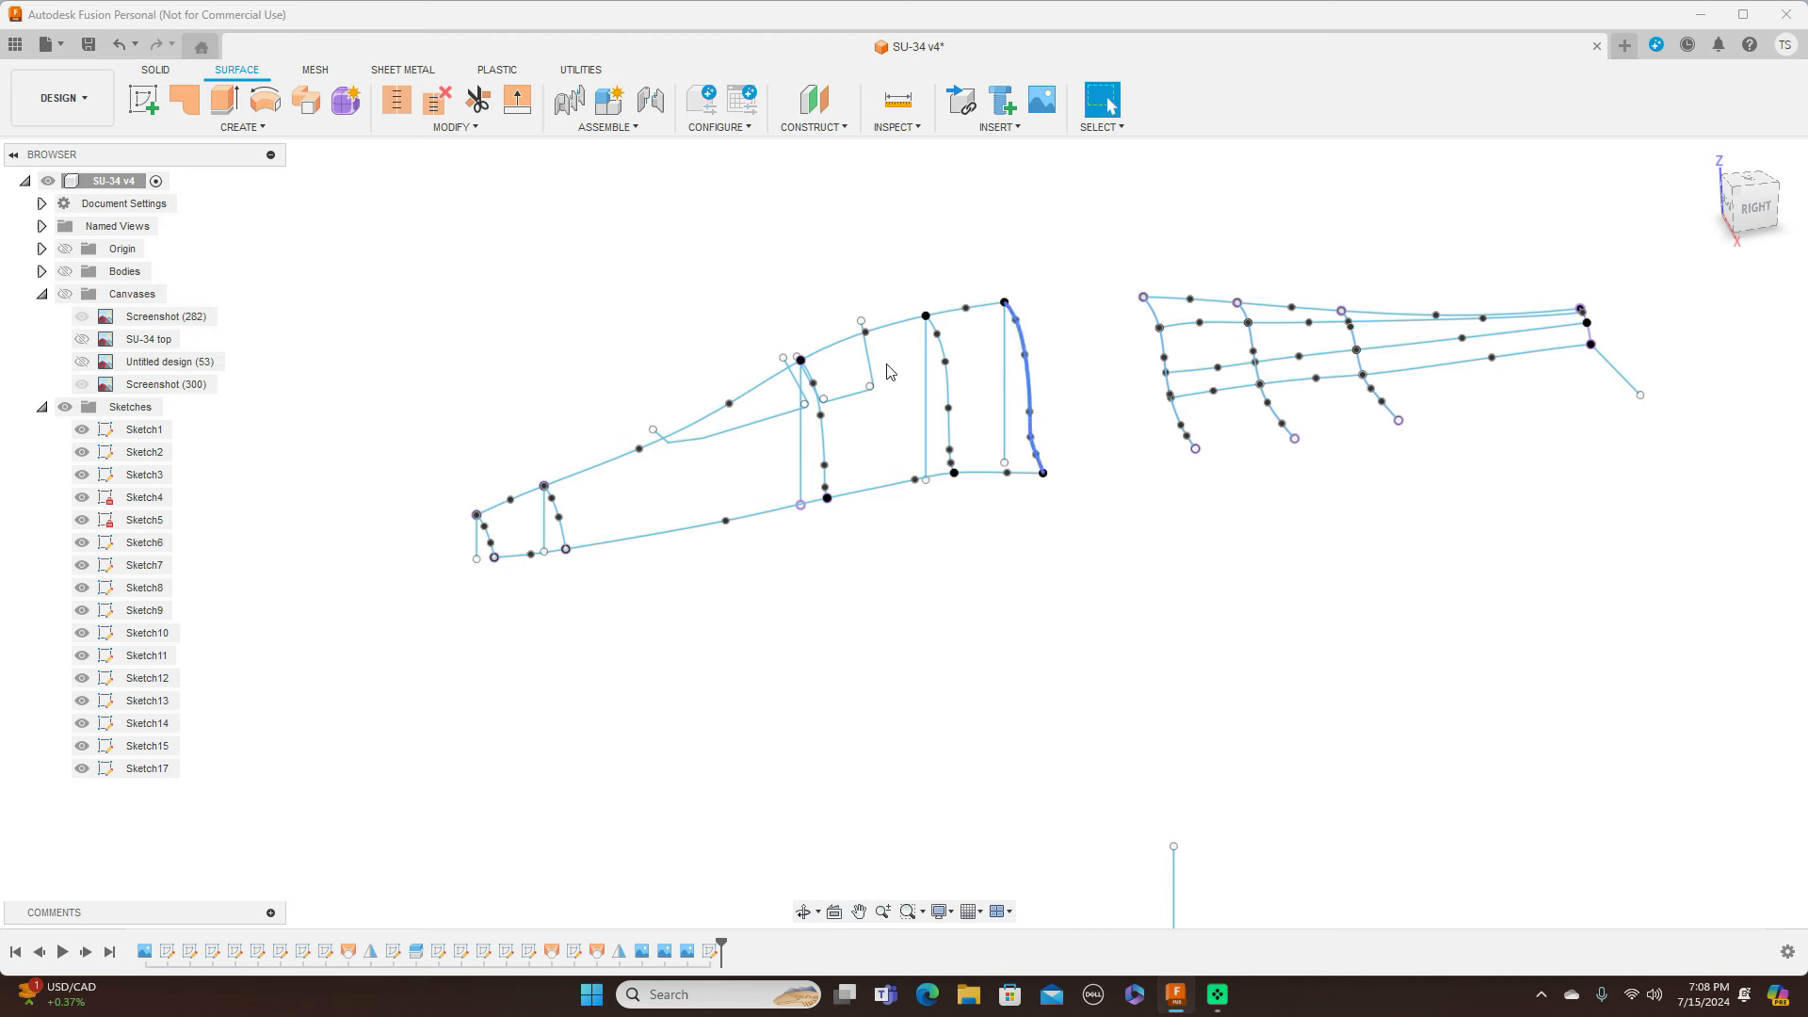
pyautogui.click(150, 72)
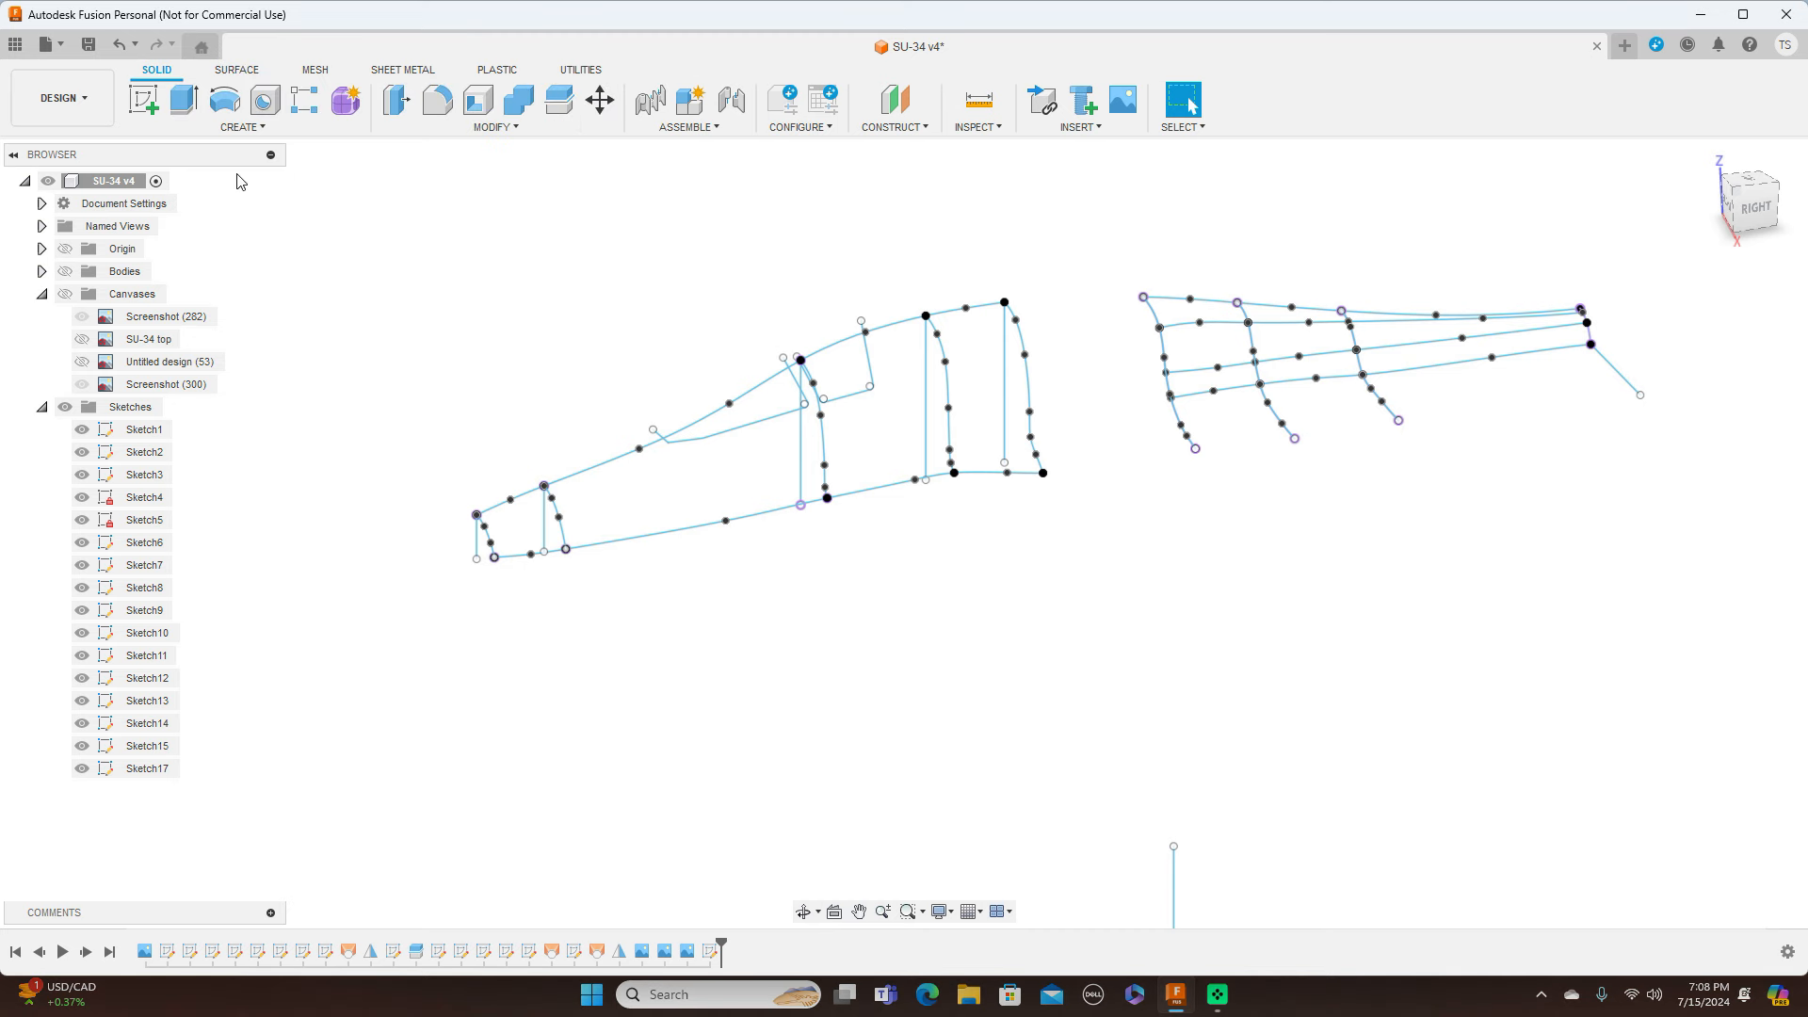
# Step: Start a sketch on the side-view origin plane and draw a three-point spline joining the front and rear fuselage sections along their upper ends
pyautogui.click(146, 102)
pyautogui.click(1223, 800)
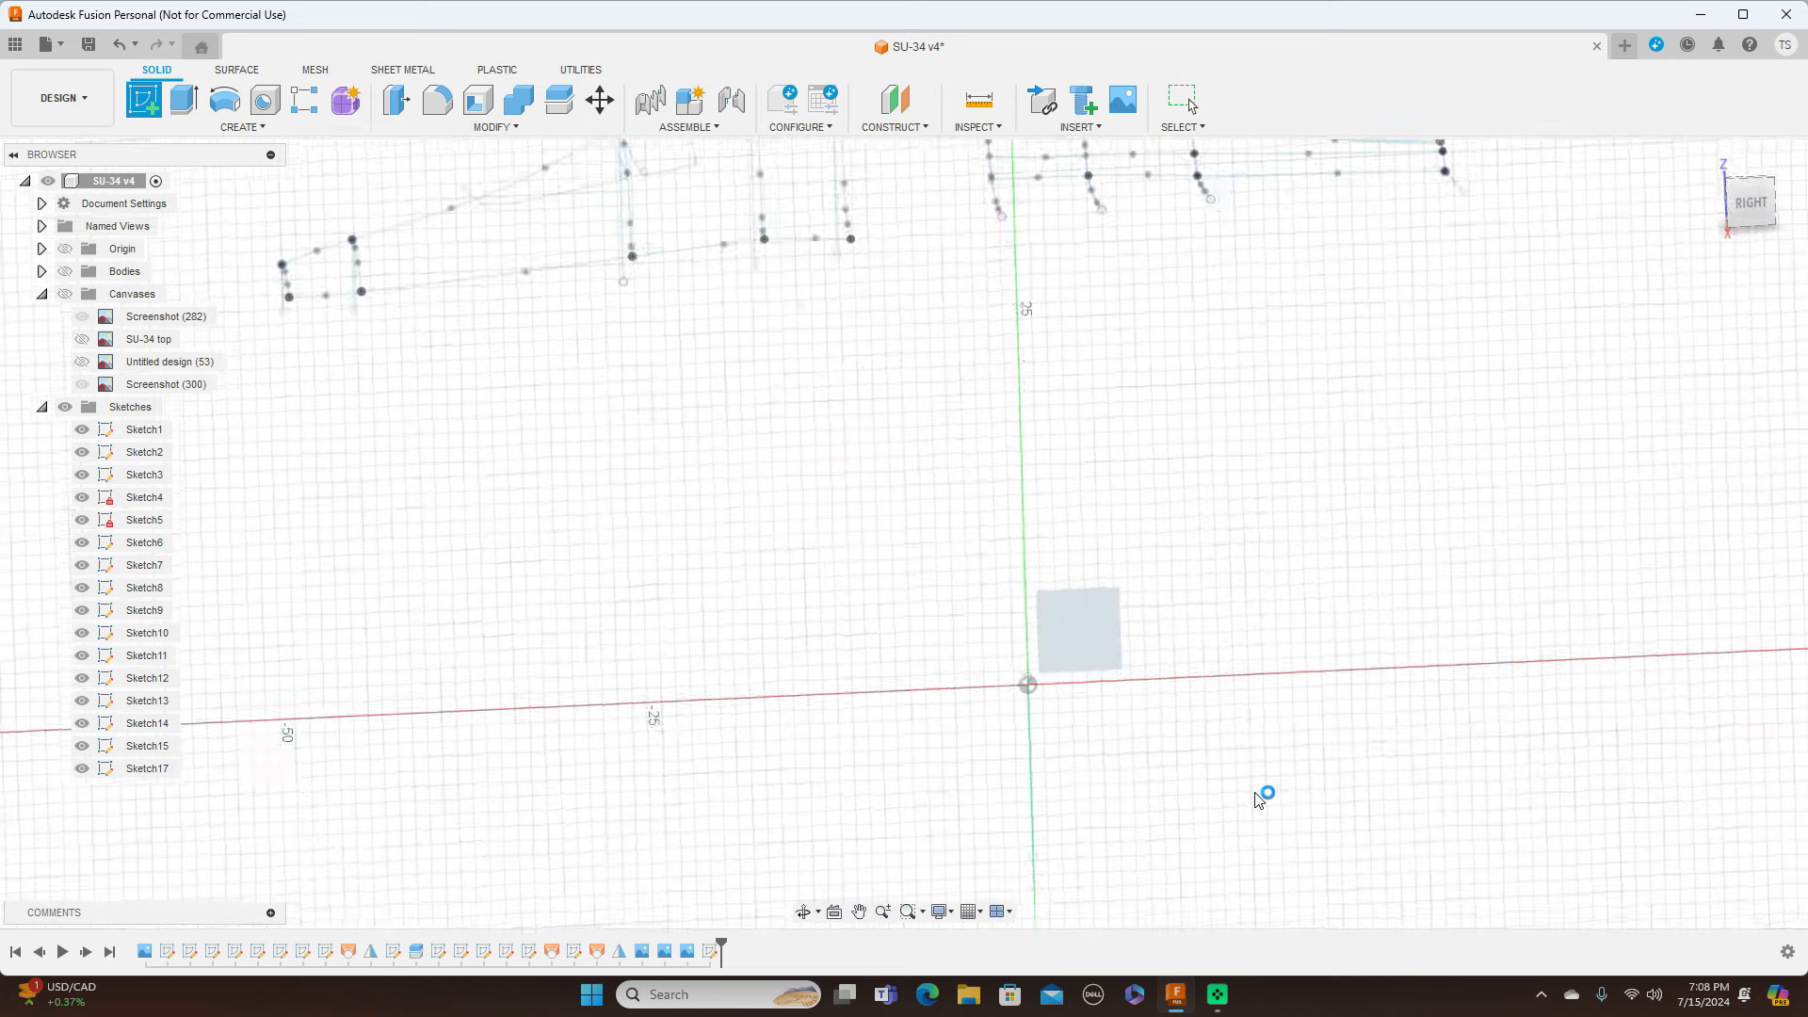
pyautogui.moveTo(1158, 431)
pyautogui.mouseDown(button='middle')
pyautogui.moveTo(1150, 480)
pyautogui.moveTo(1329, 761)
pyautogui.mouseUp(button='middle')
pyautogui.moveTo(1731, 207); pyautogui.dragTo(1541, 367)
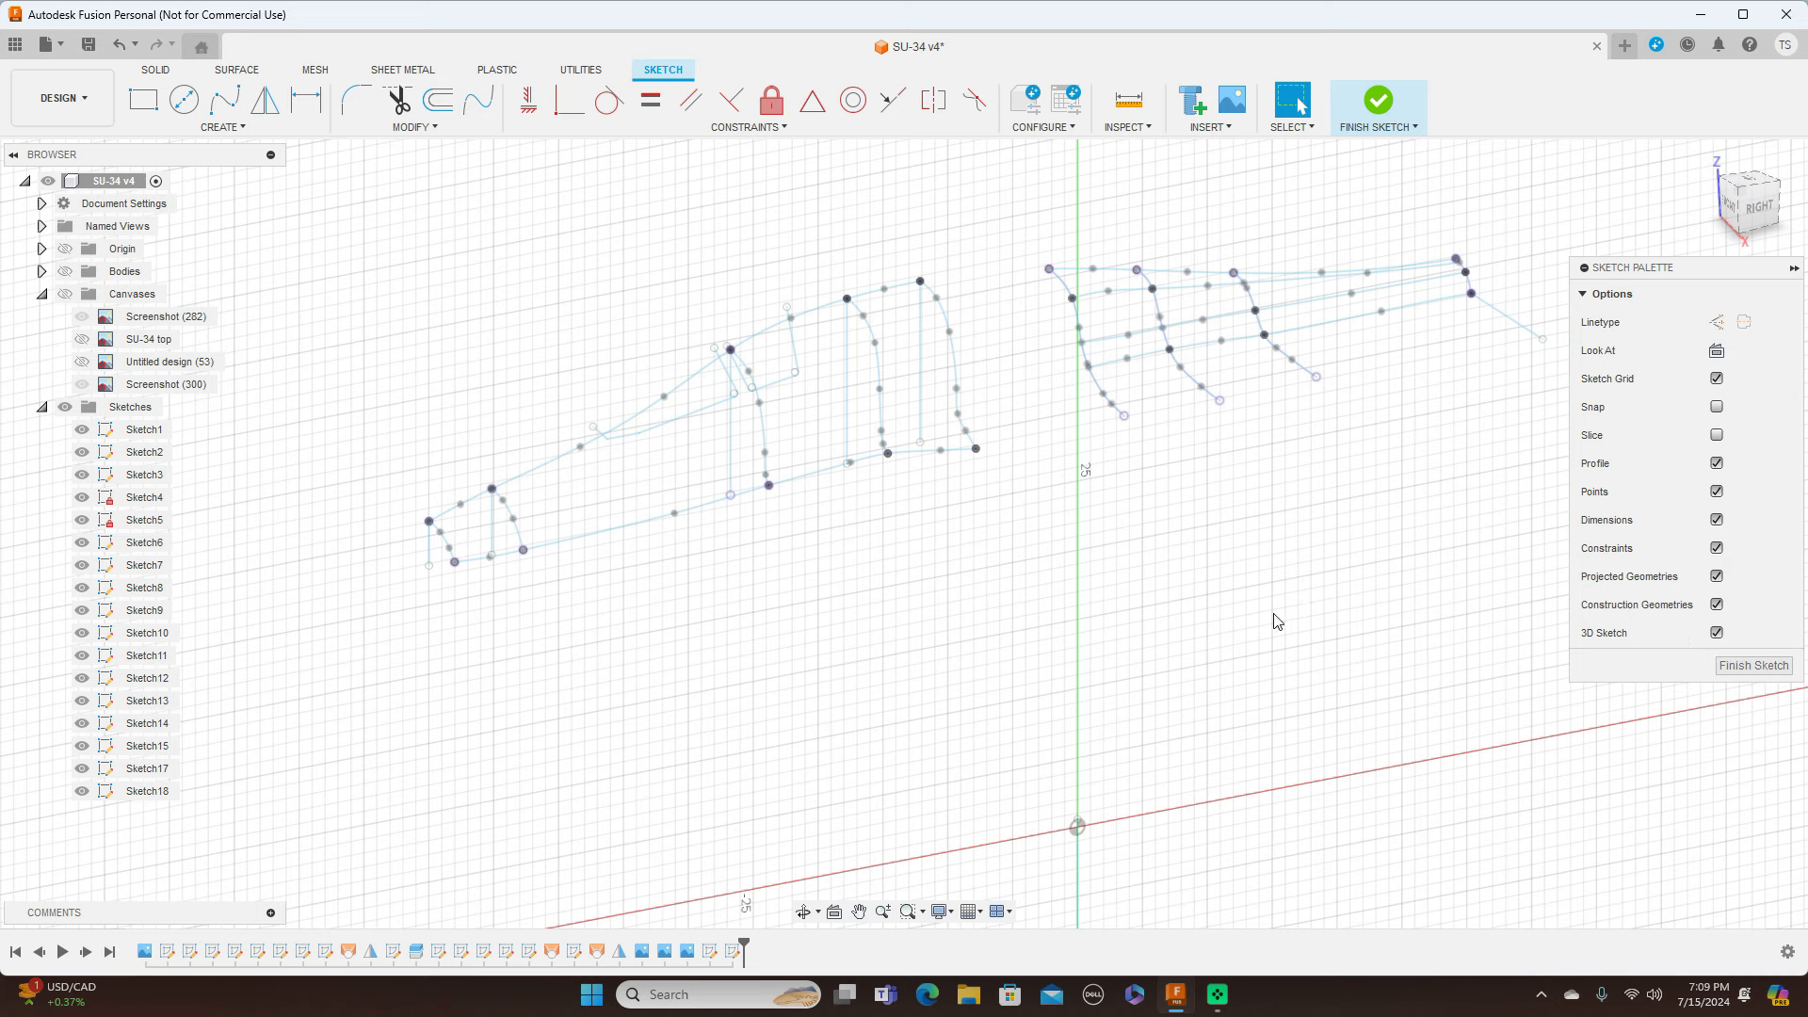
pyautogui.click(236, 110)
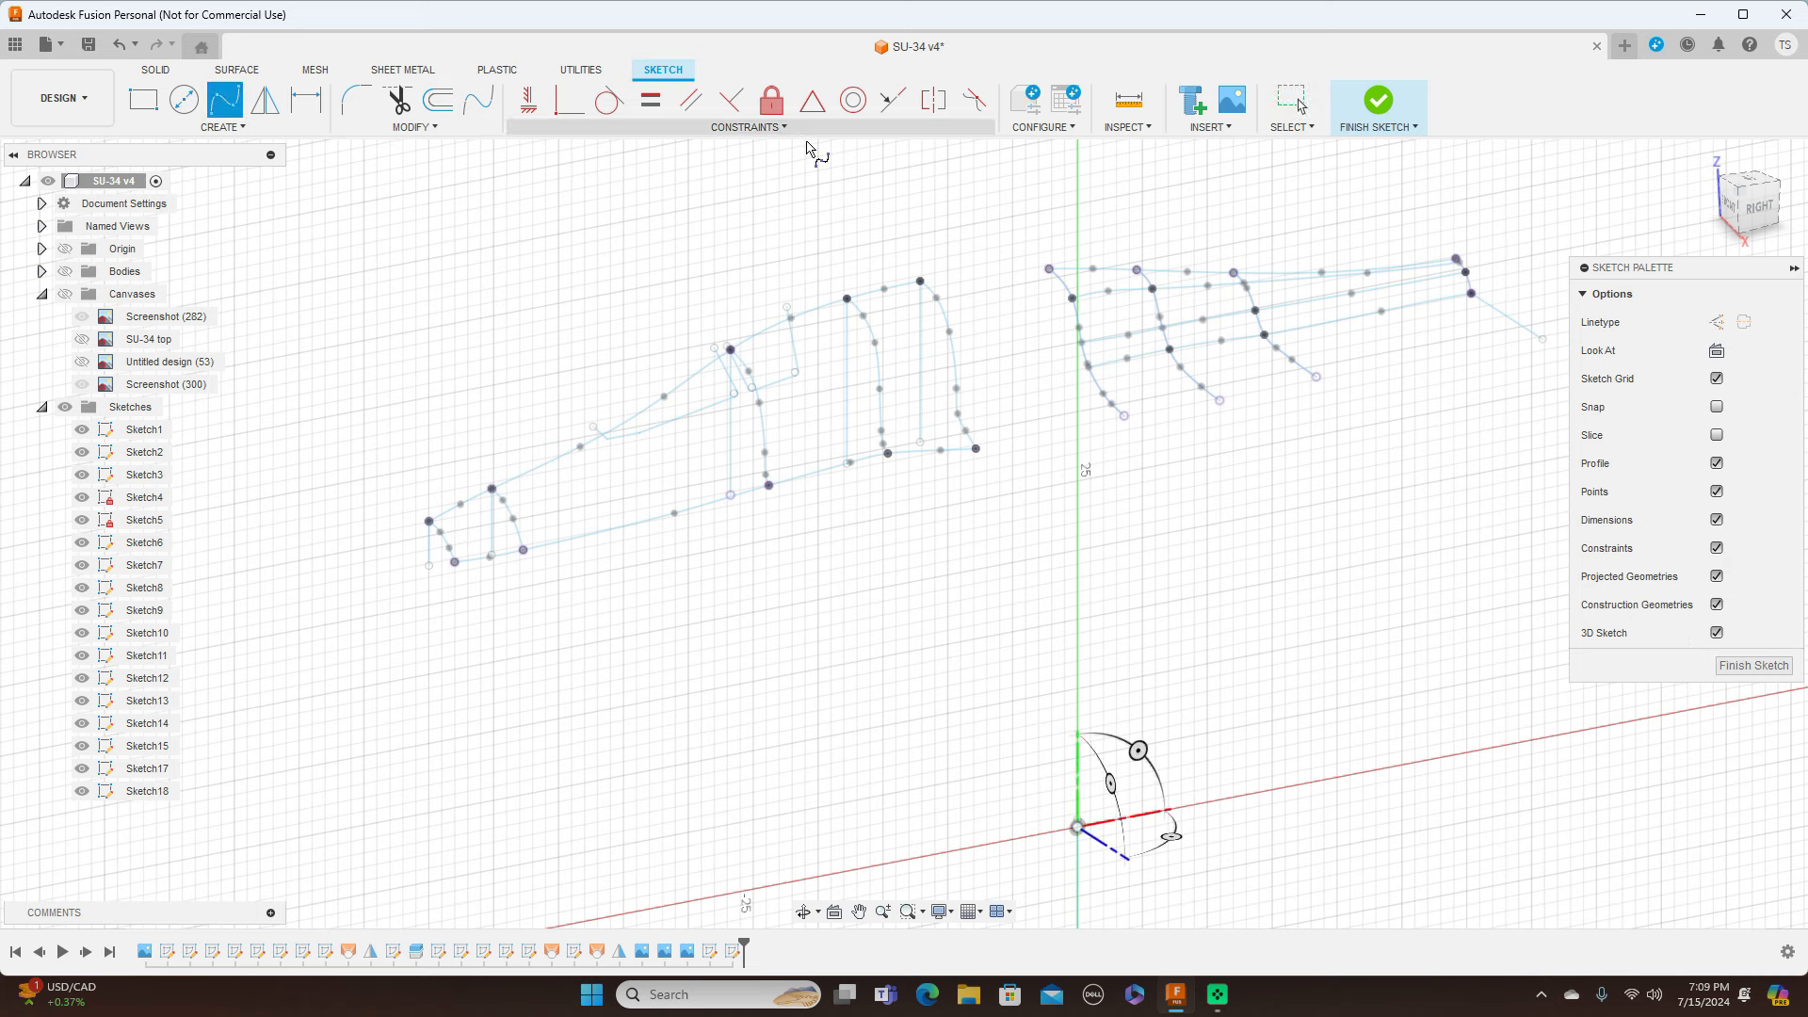
pyautogui.click(920, 281)
pyautogui.click(982, 271)
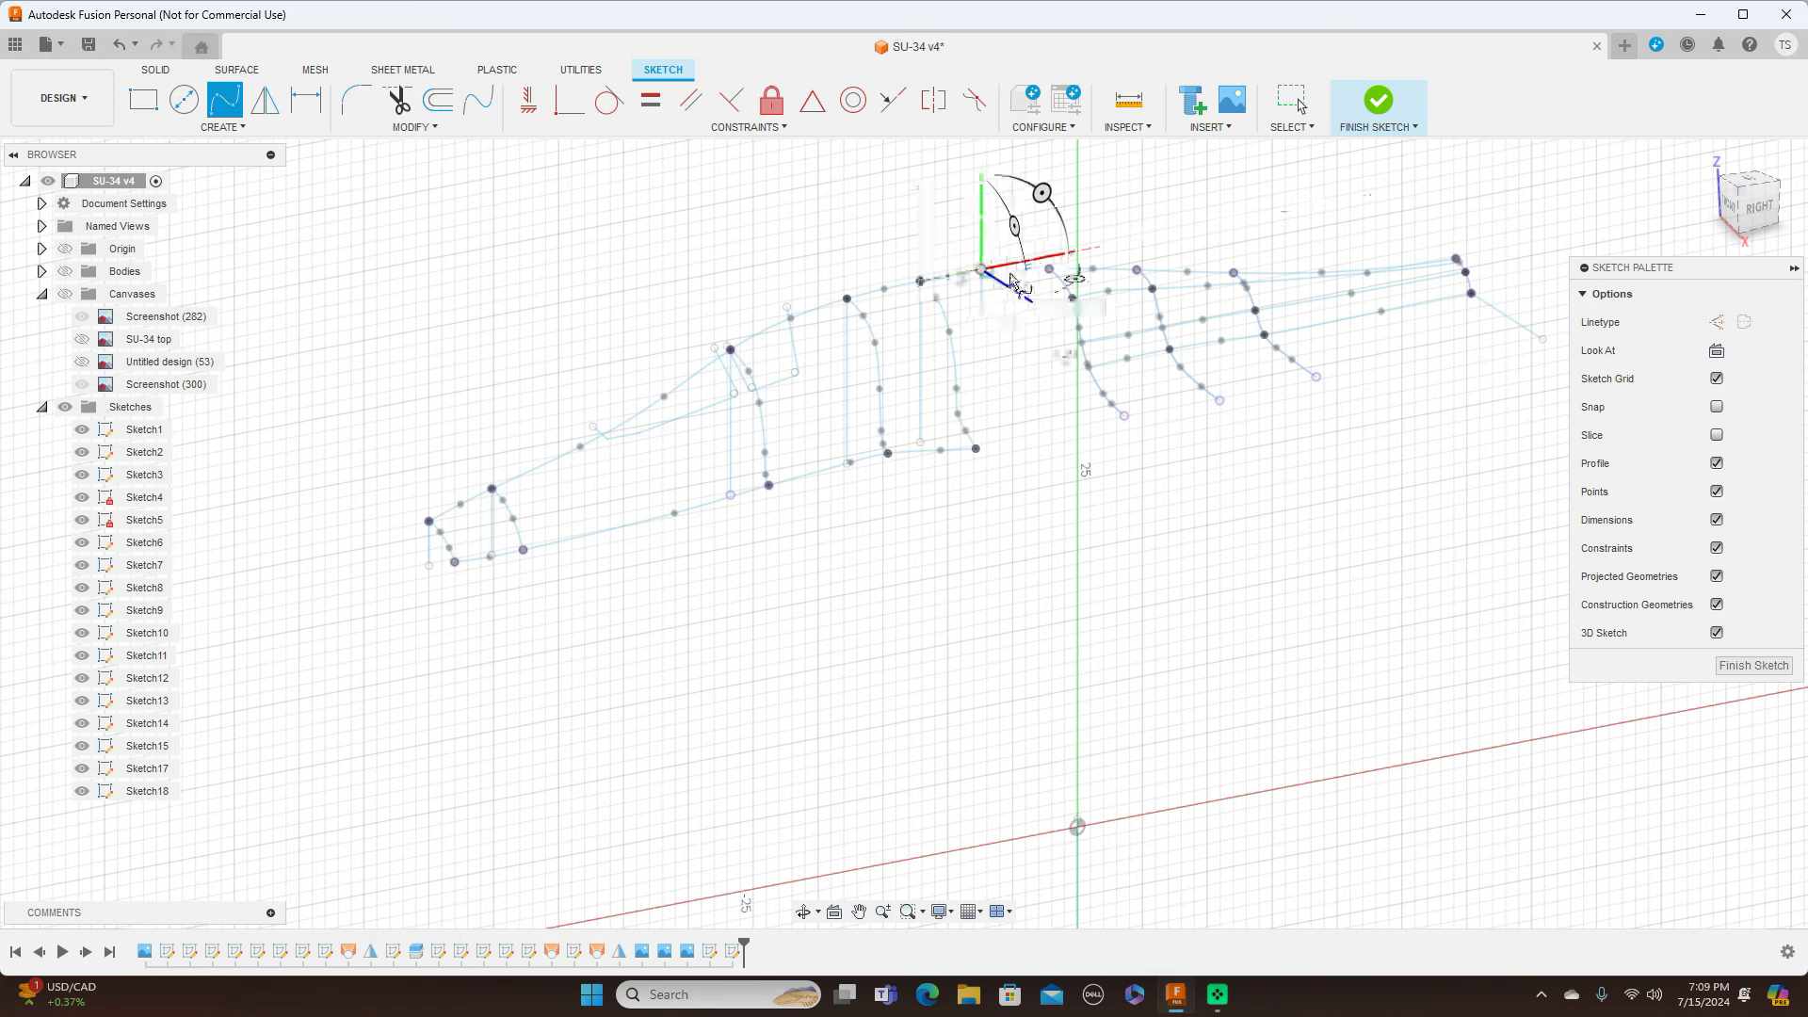
pyautogui.click(1050, 271)
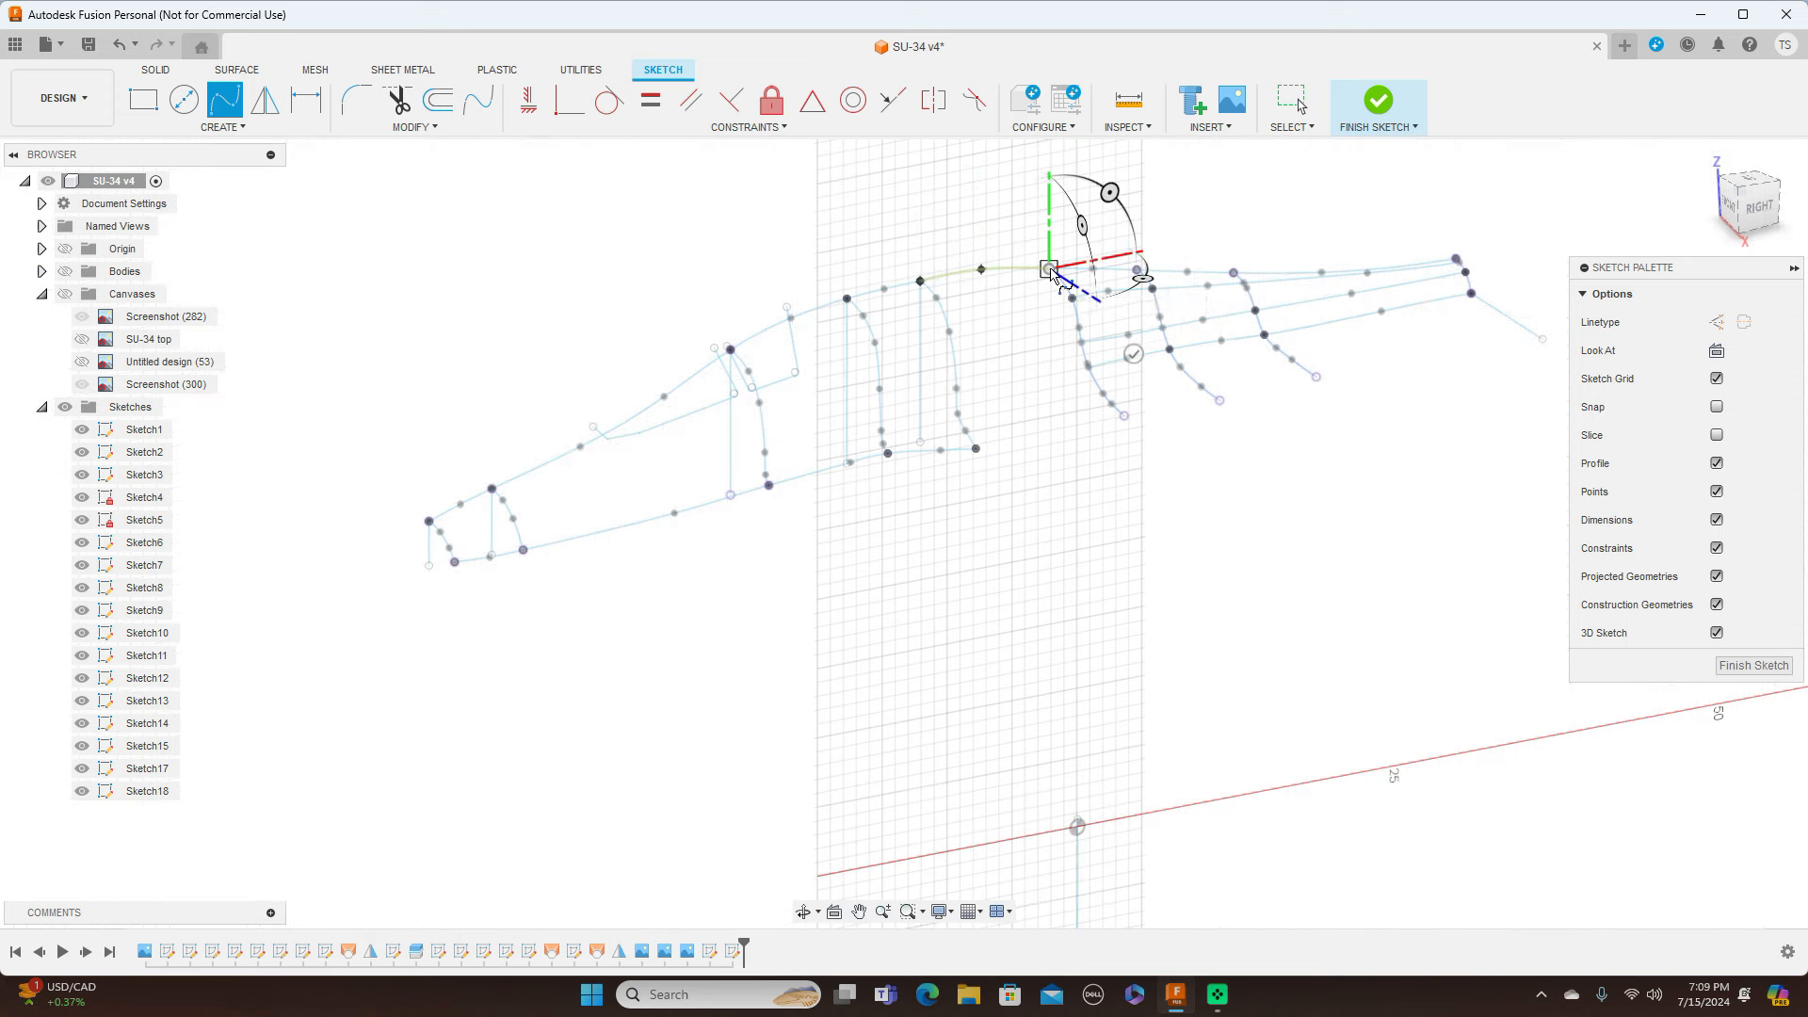
pyautogui.rightClick(1055, 271)
pyautogui.click(1101, 272)
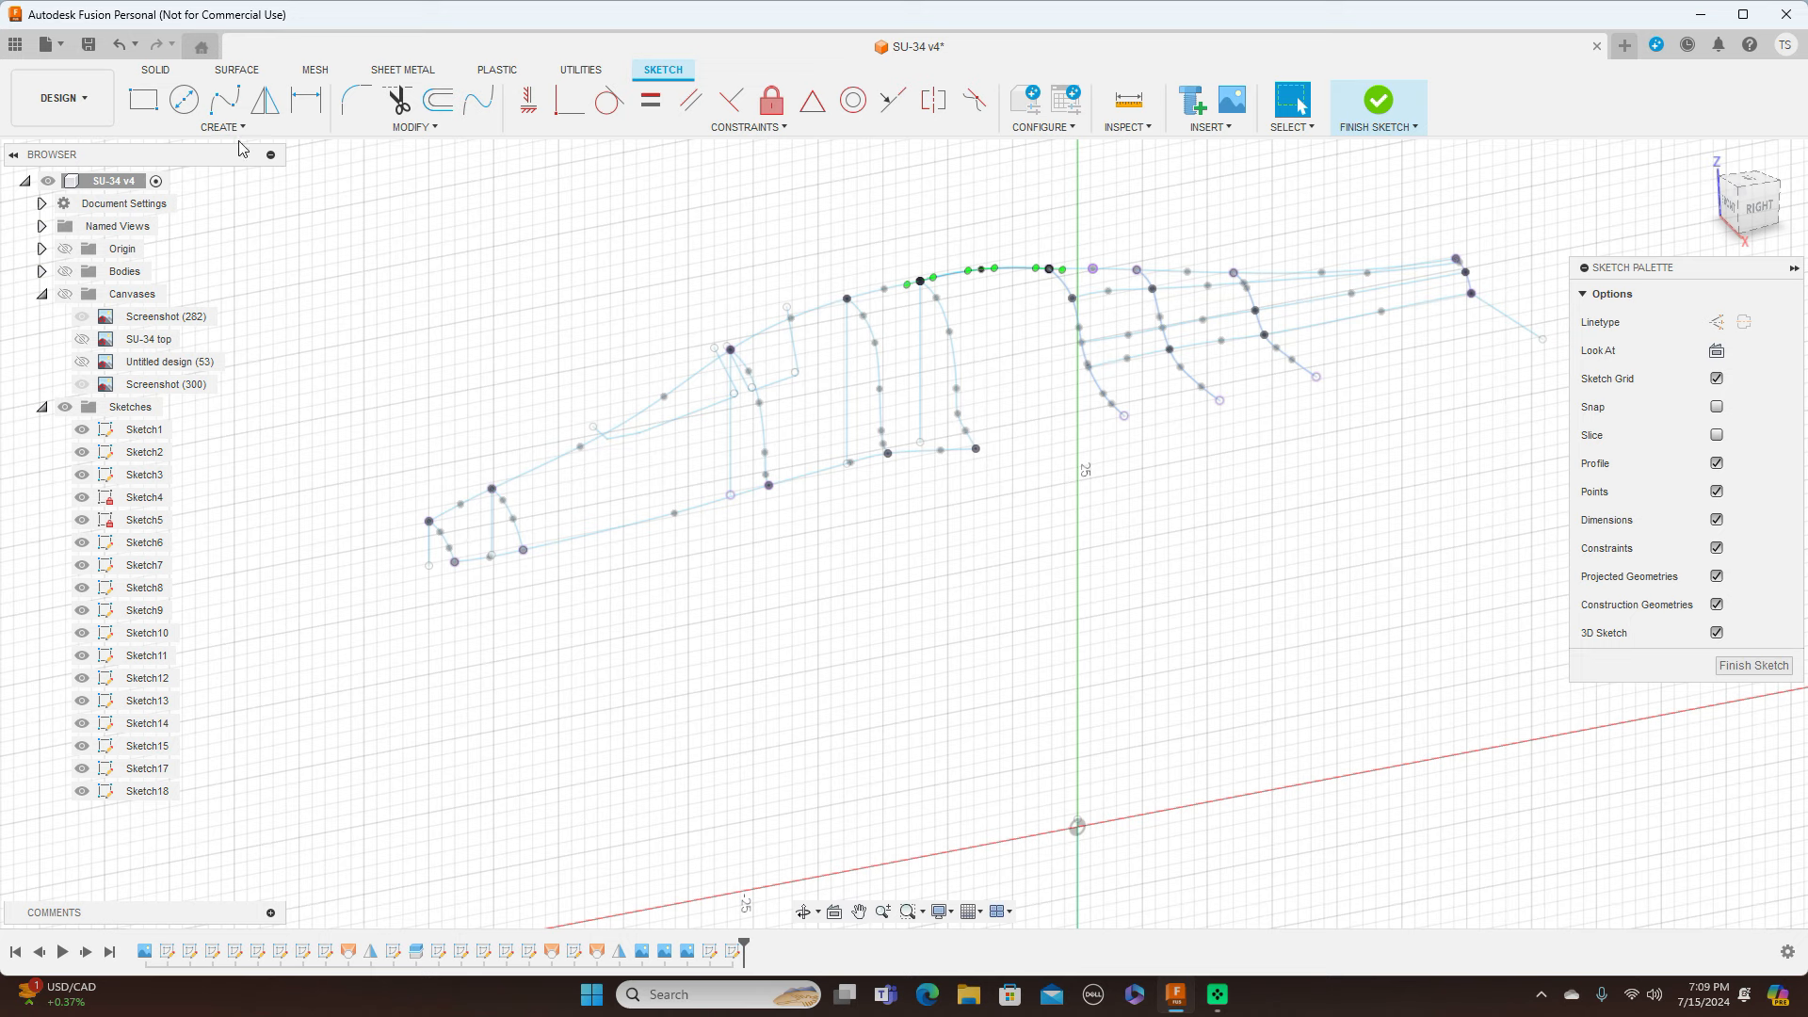
# Step: Draw a second three-point fit point spline joining the lower ends of the same front and rear fuselage section curves
pyautogui.click(236, 111)
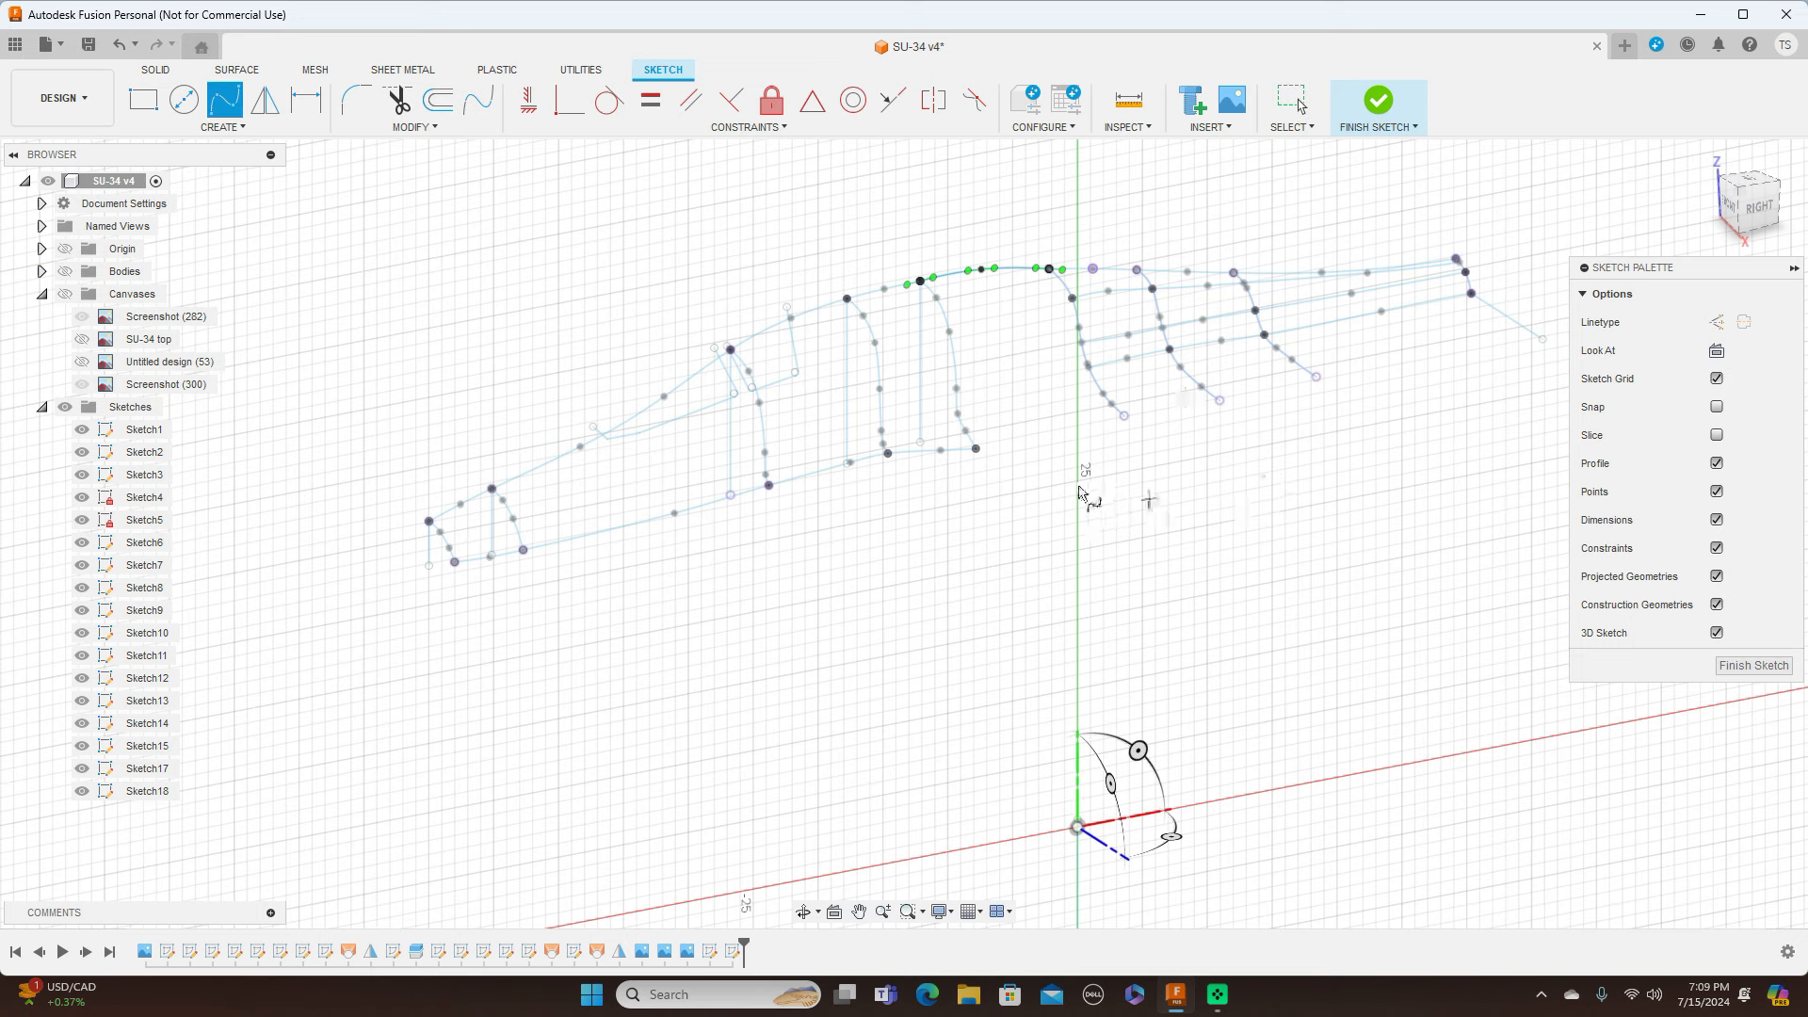
pyautogui.click(975, 450)
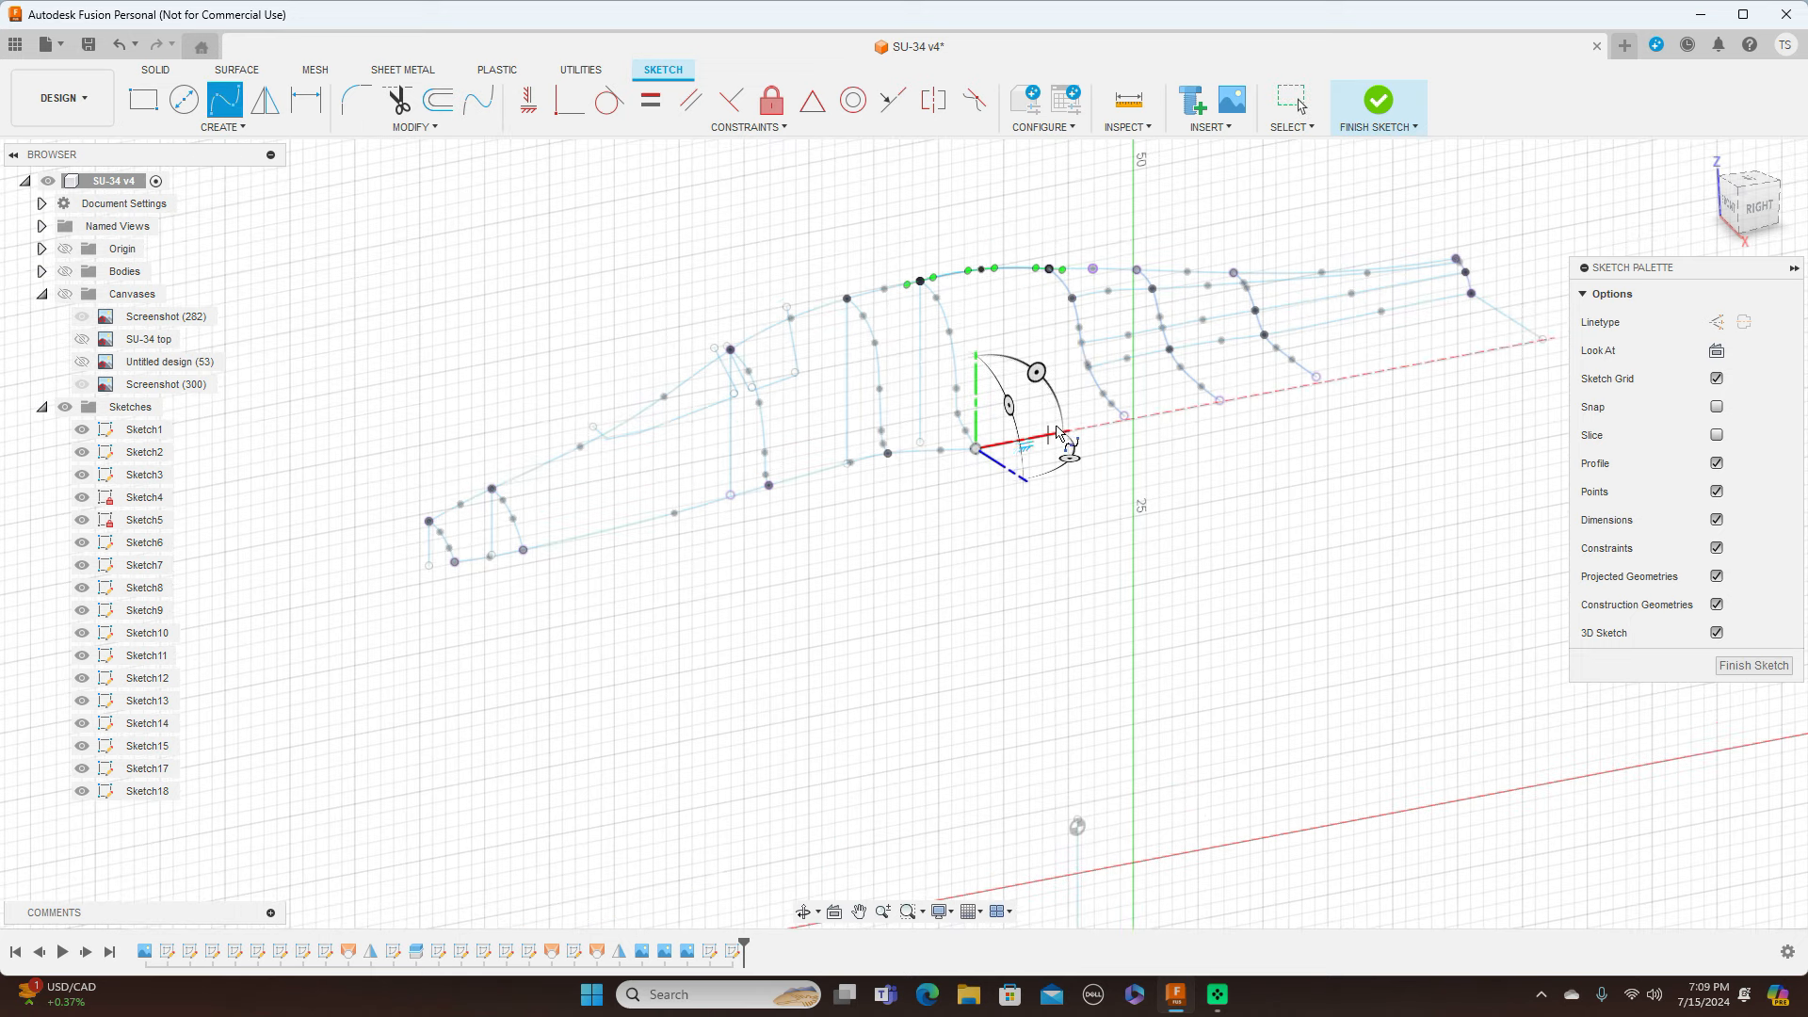
pyautogui.click(1125, 415)
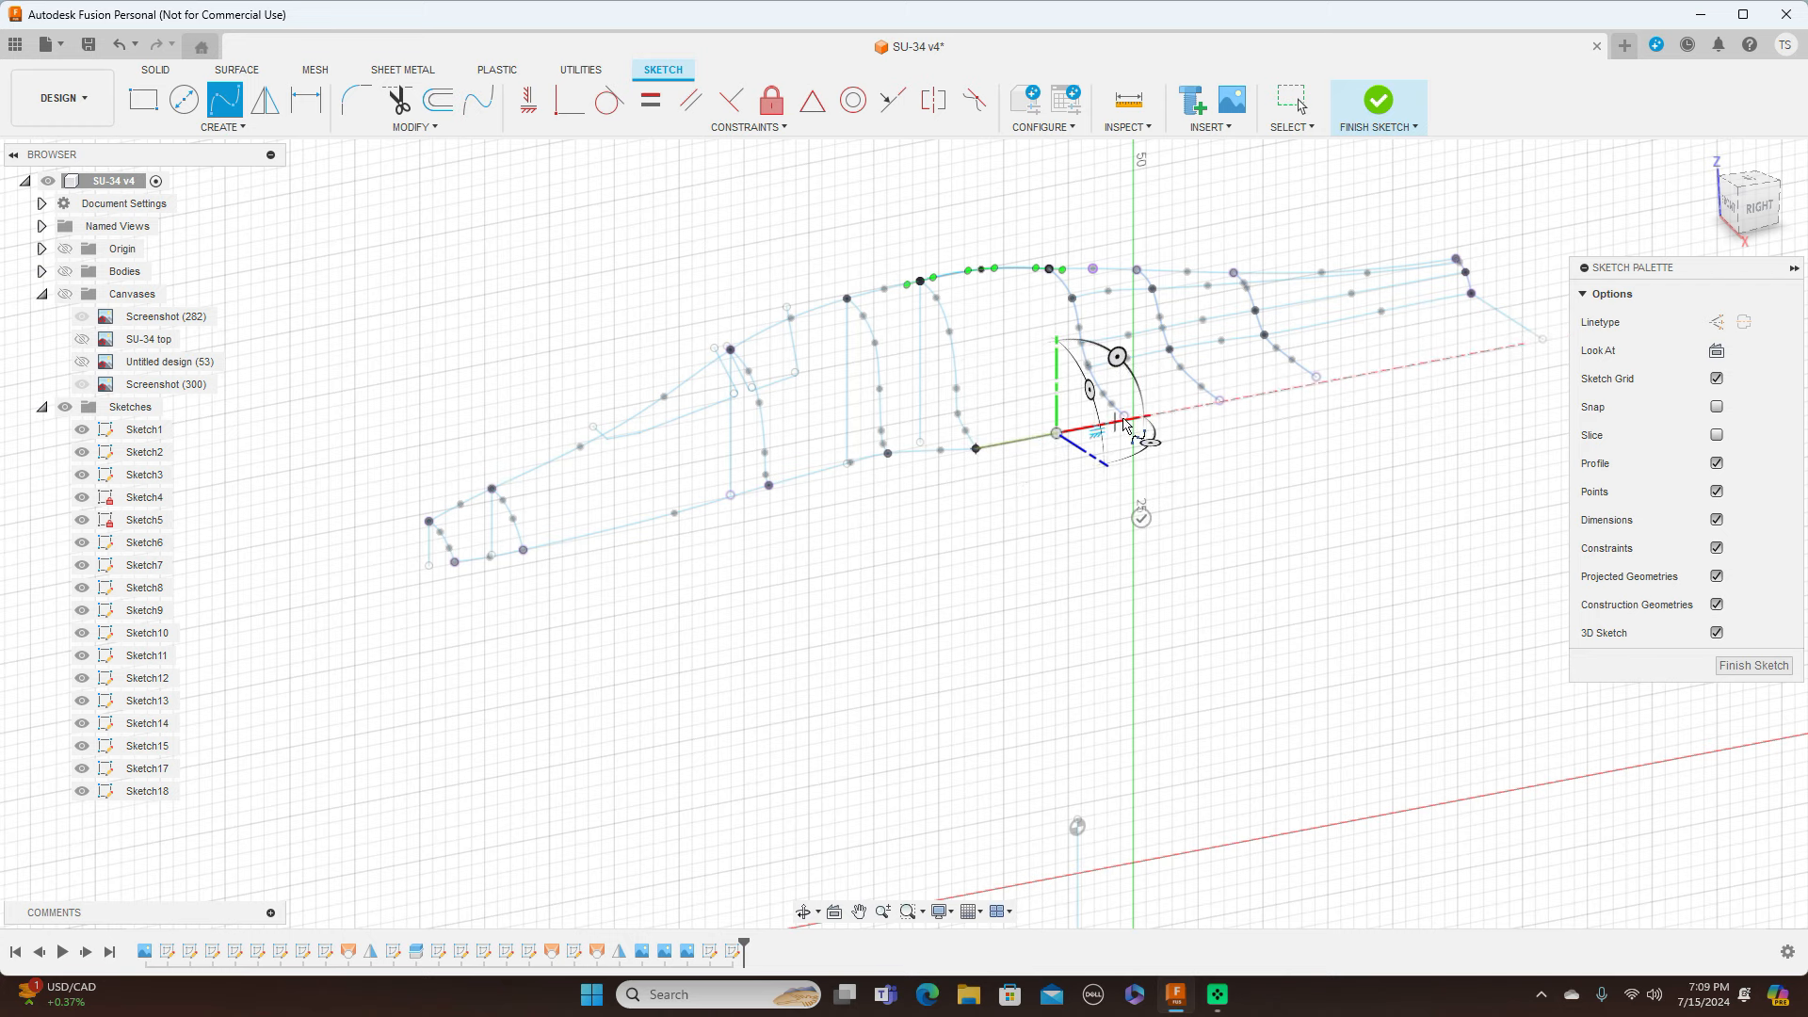
pyautogui.rightClick(1133, 415)
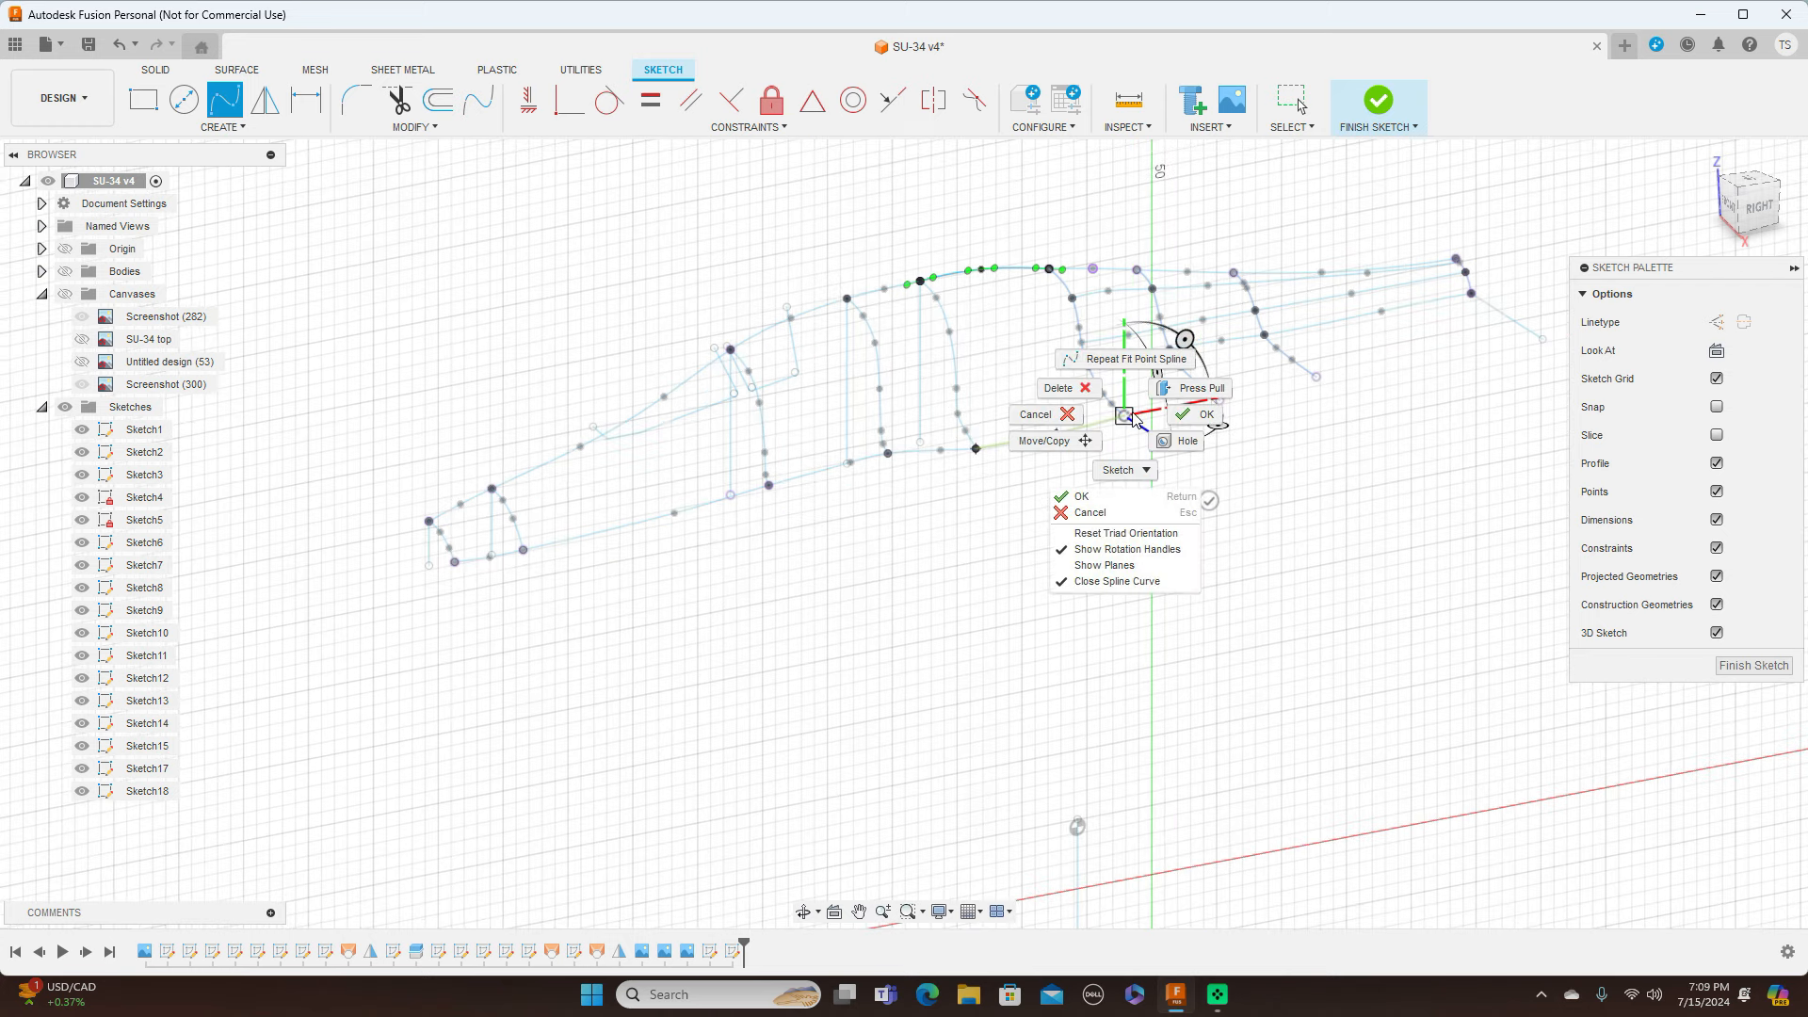
pyautogui.click(1187, 416)
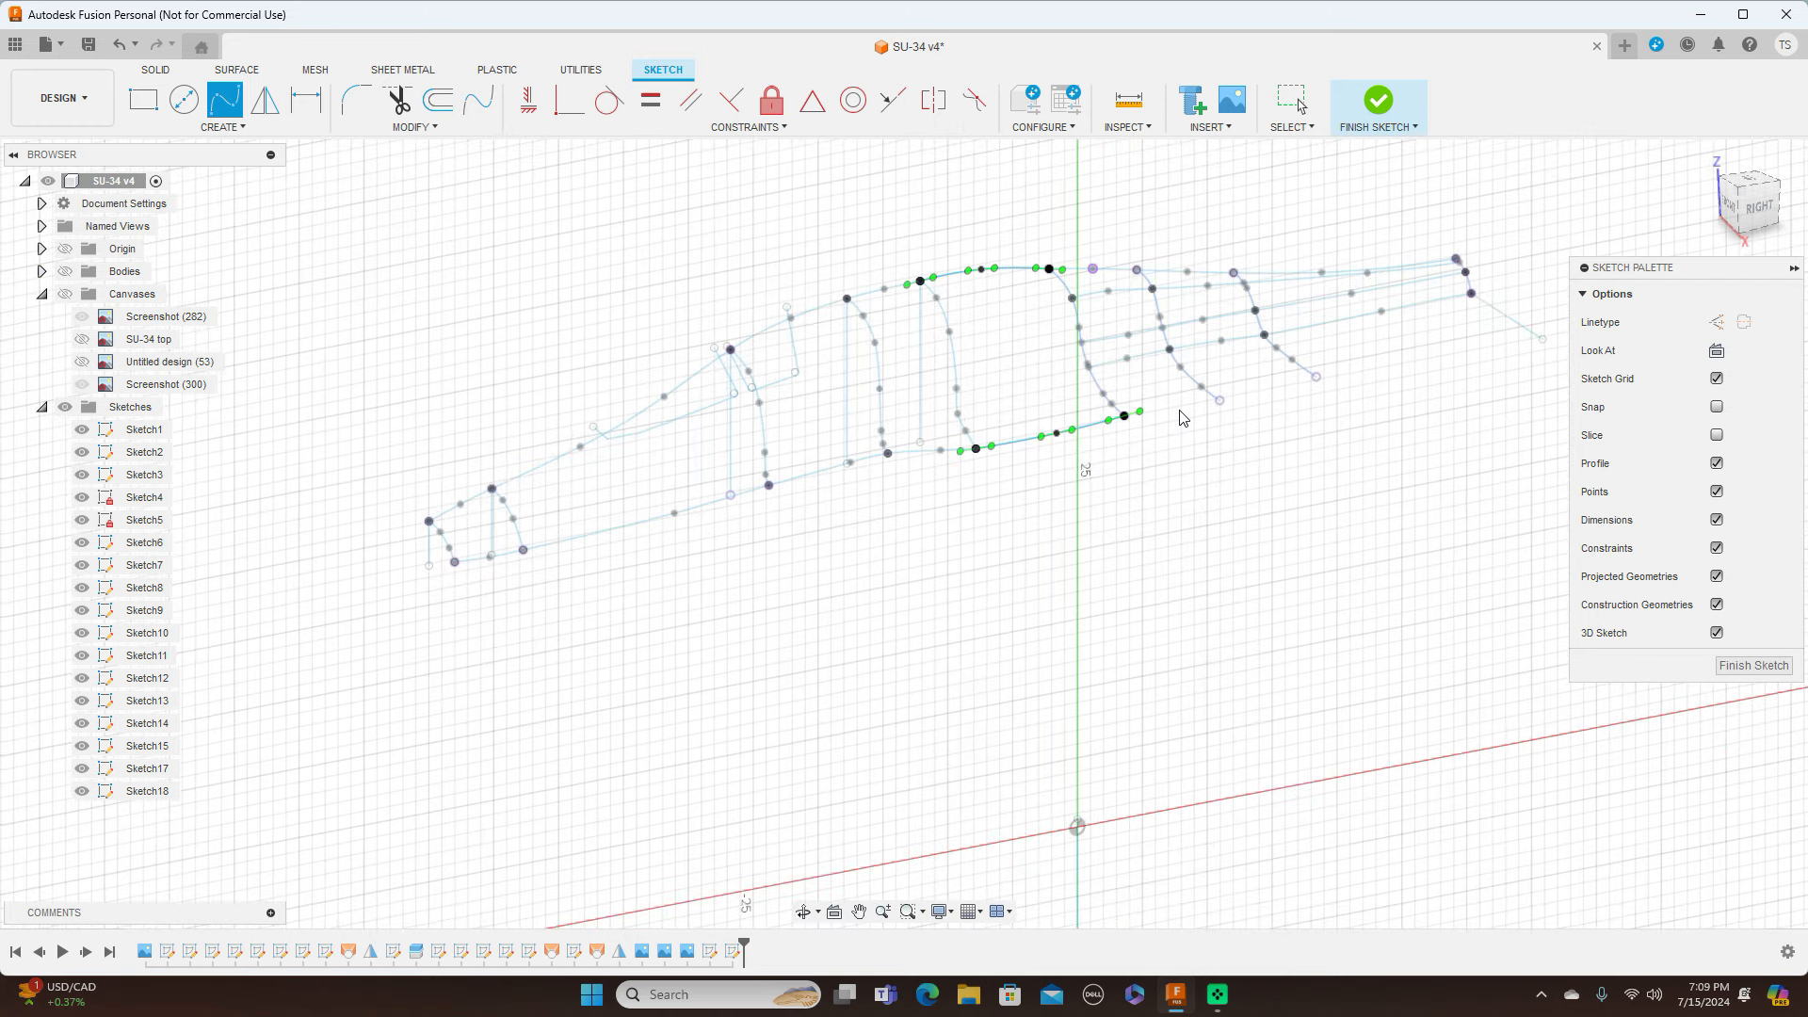
# Step: Show the canvases and, in the side view, adjust the middle points of both splines to follow the blueprint's fuselage outline
pyautogui.click(1757, 207)
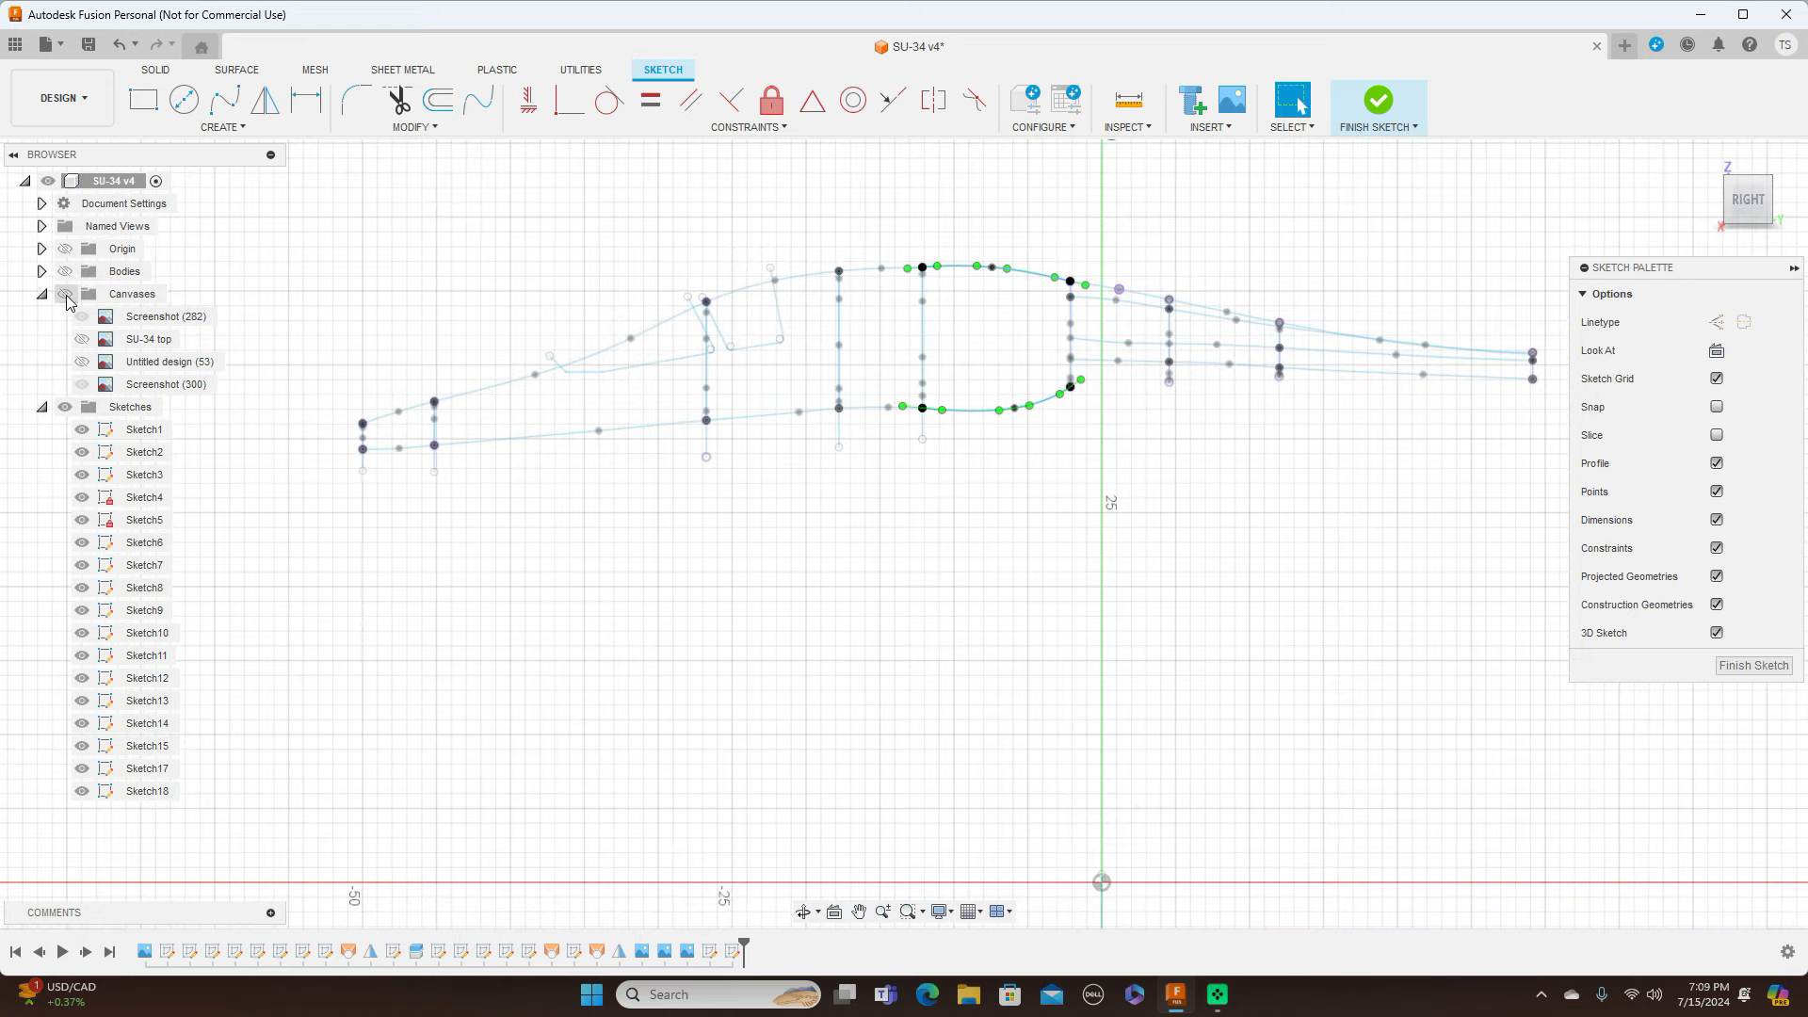
pyautogui.click(68, 300)
pyautogui.scroll(4, 1036, 396)
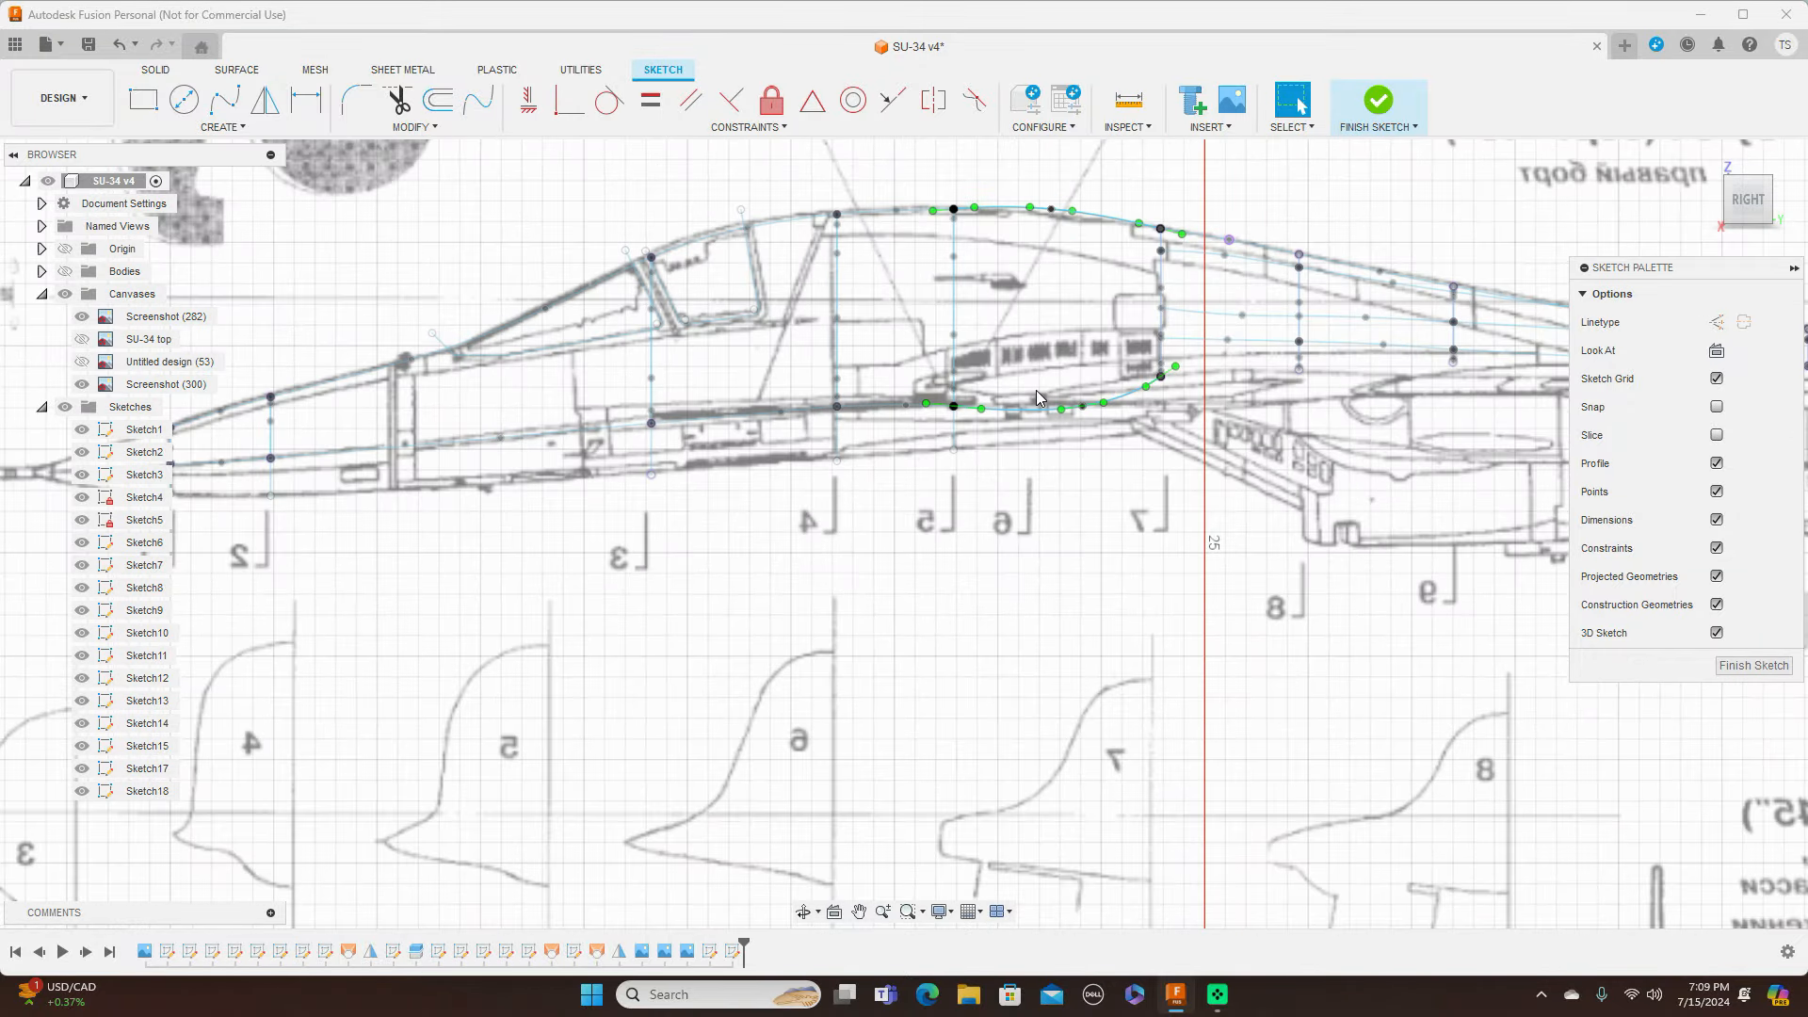
pyautogui.click(1053, 220)
pyautogui.moveTo(1053, 218); pyautogui.dragTo(1053, 217)
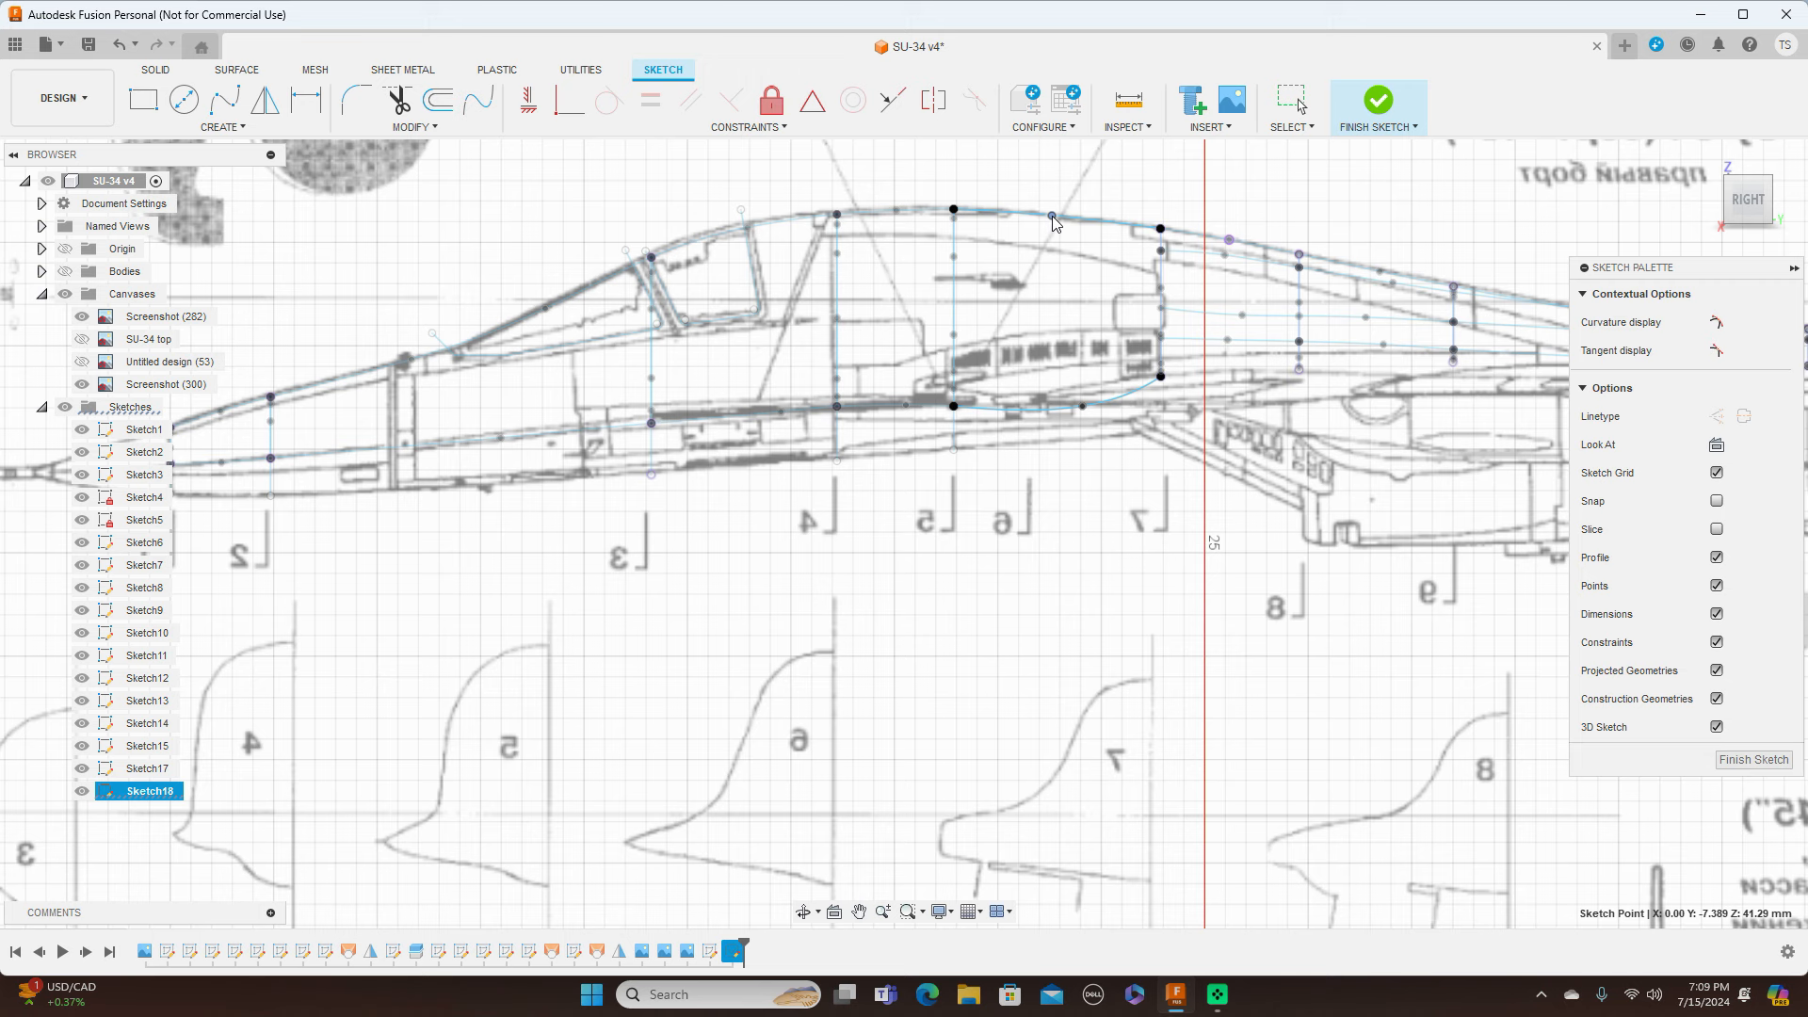
pyautogui.moveTo(1083, 406); pyautogui.dragTo(1079, 385)
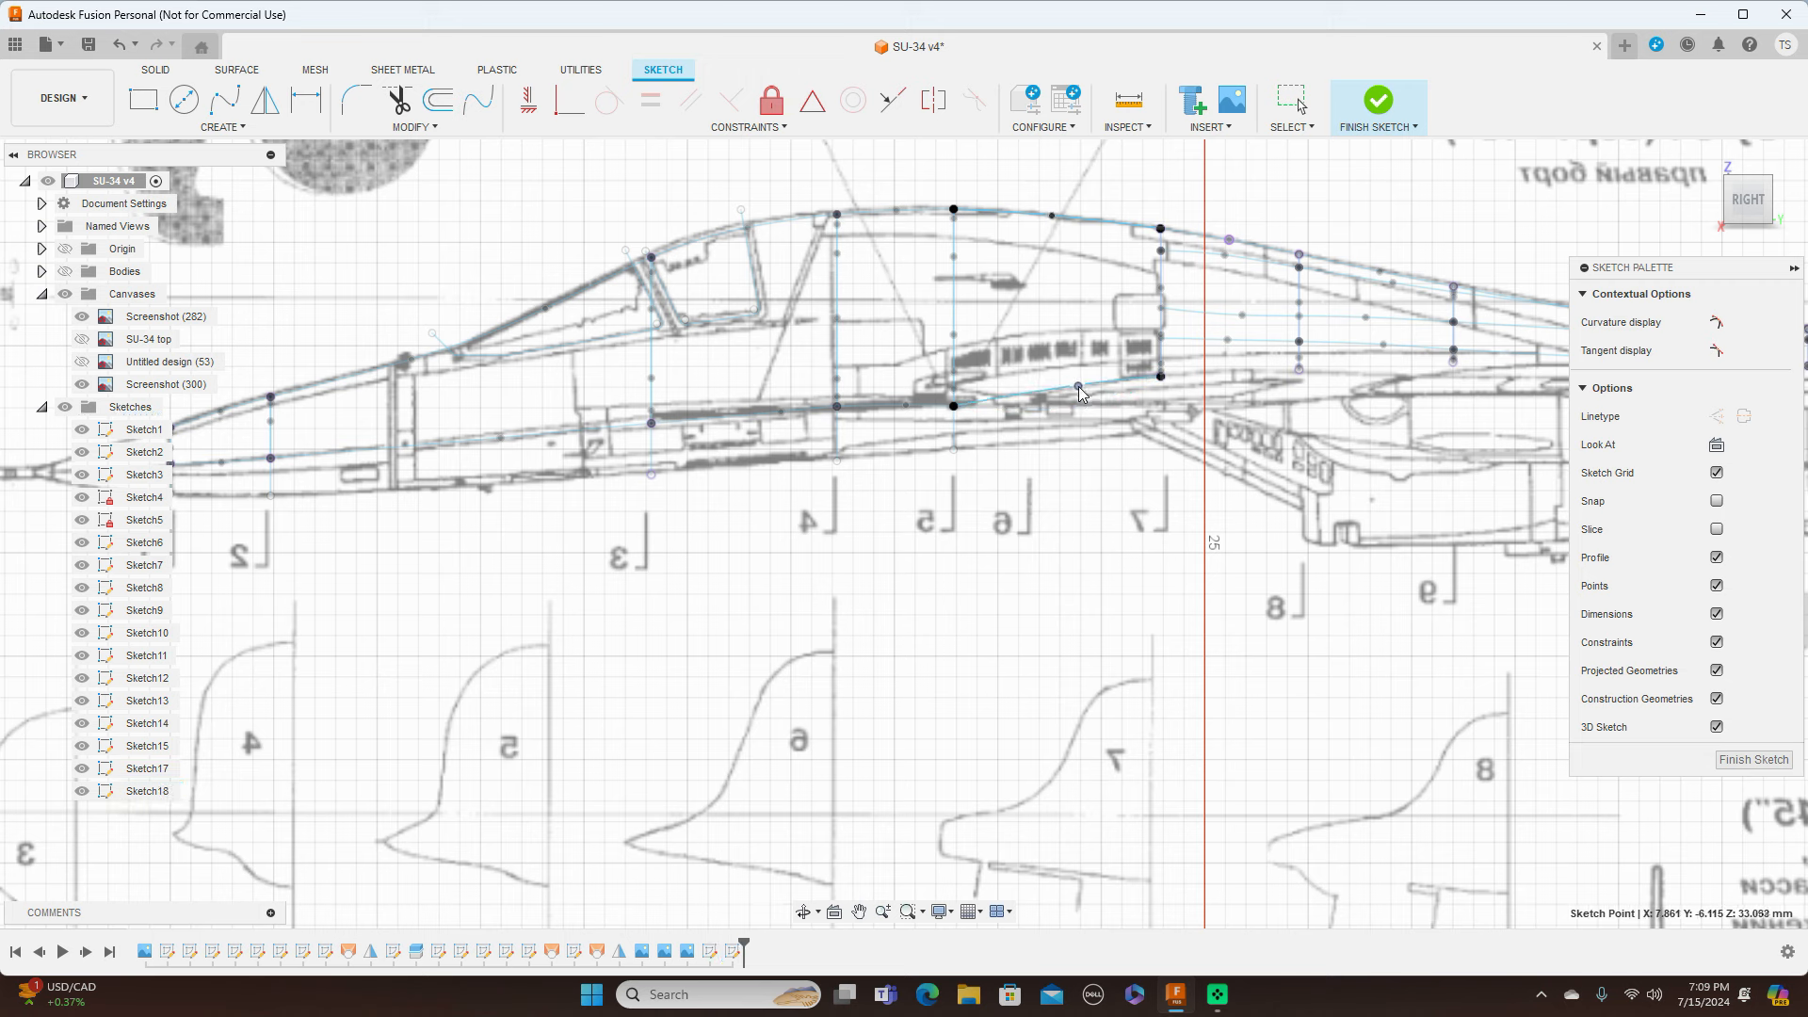
# Step: Move the lower spline's middle point outward in the top view for a smooth transition, check it against the side blueprint, and finish the sketch
pyautogui.click(1750, 168)
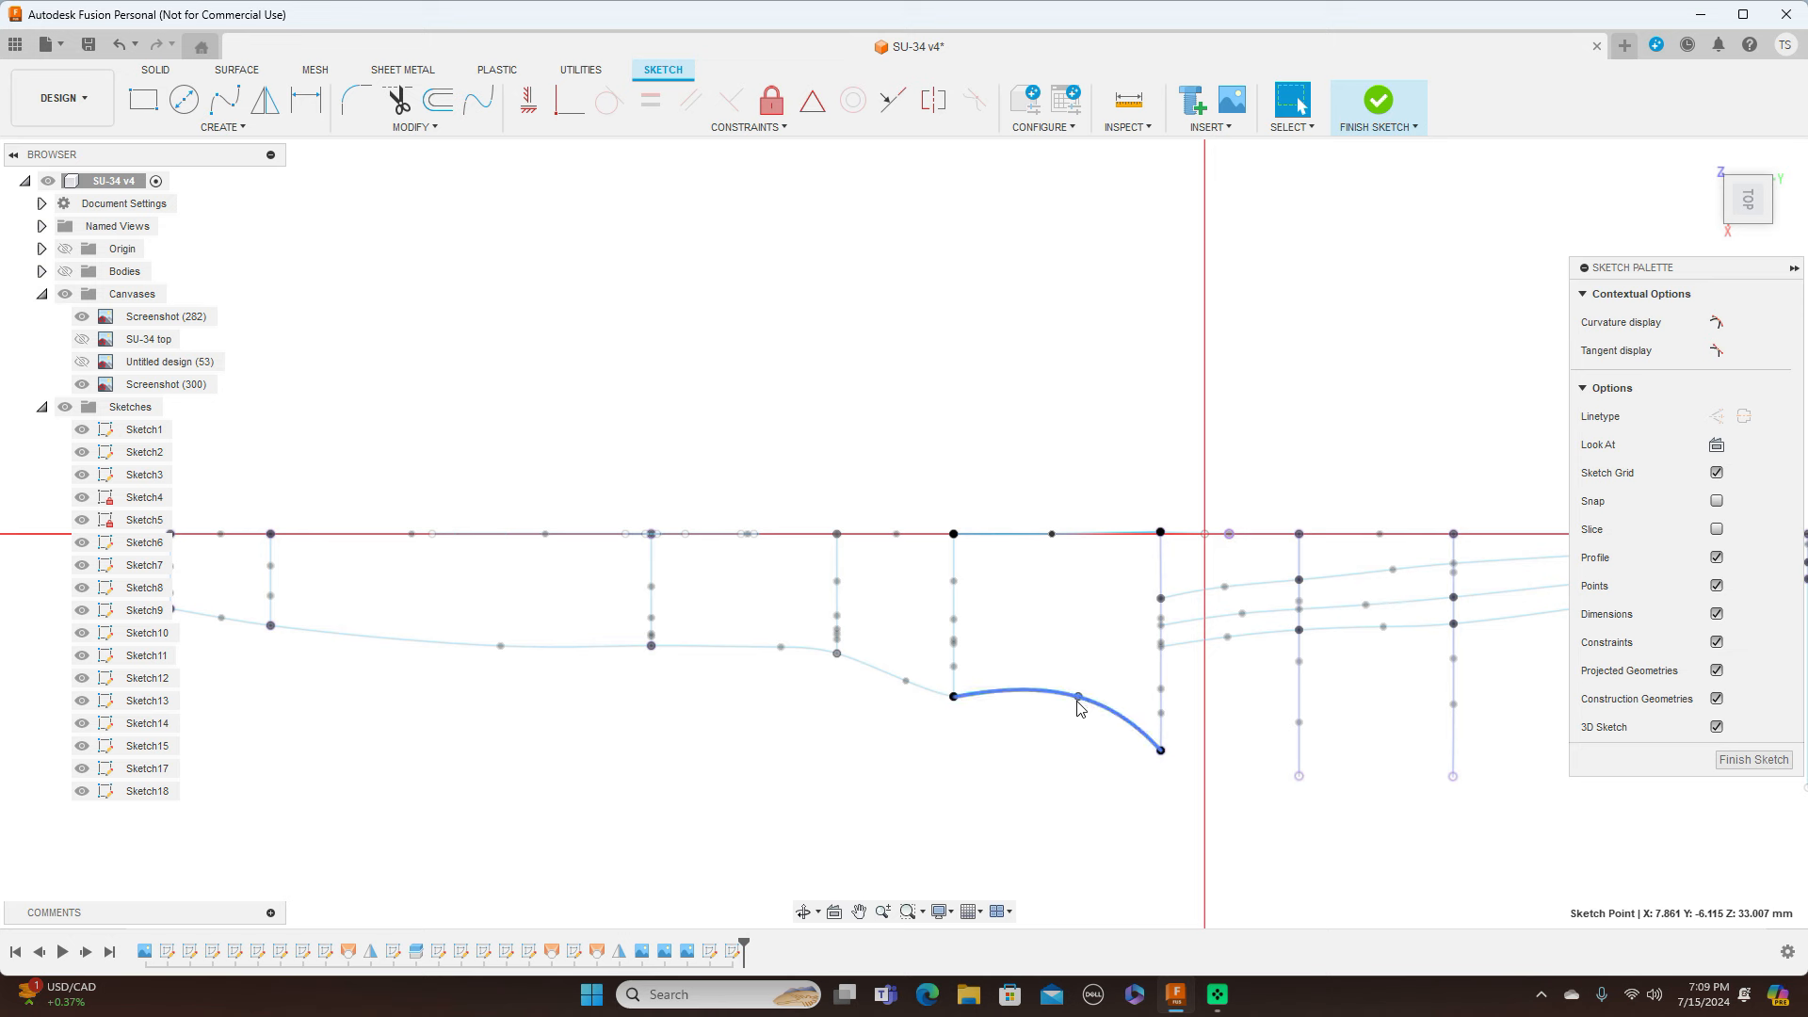
pyautogui.moveTo(1080, 702); pyautogui.dragTo(1074, 733)
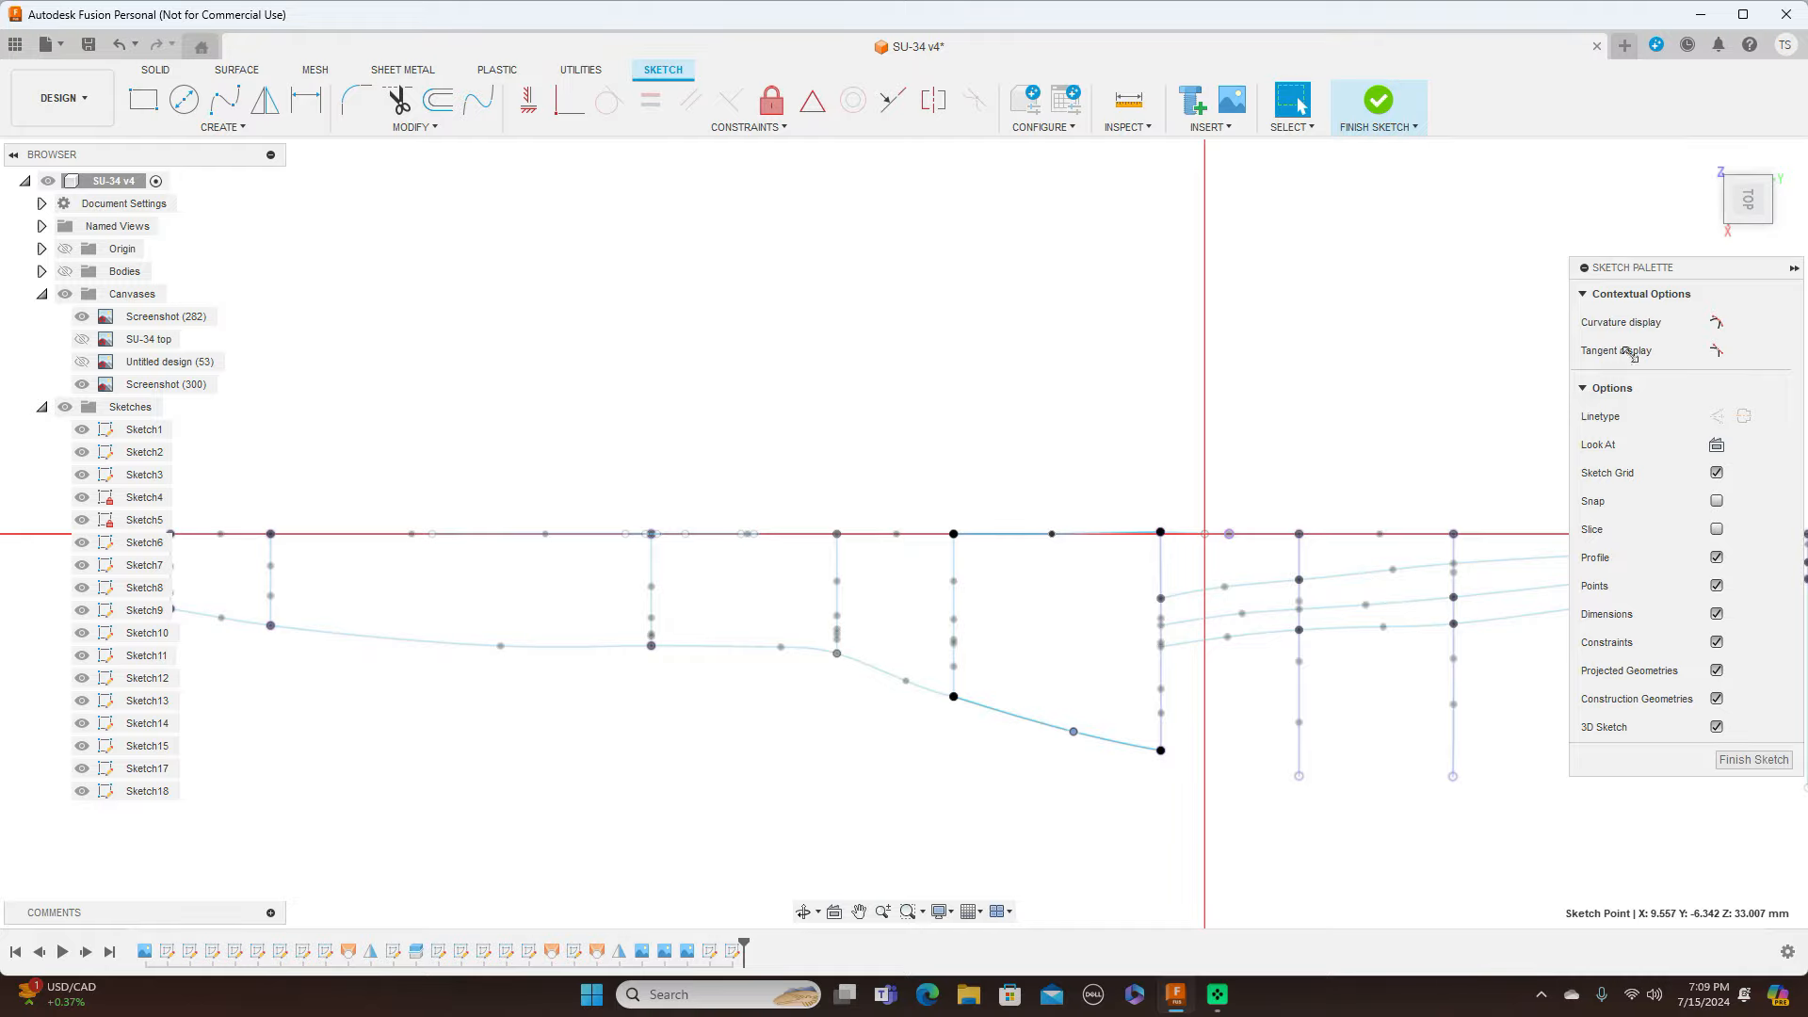
pyautogui.moveTo(1749, 202)
pyautogui.mouseDown()
pyautogui.moveTo(1760, 177)
pyautogui.moveTo(1742, 219)
pyautogui.mouseUp()
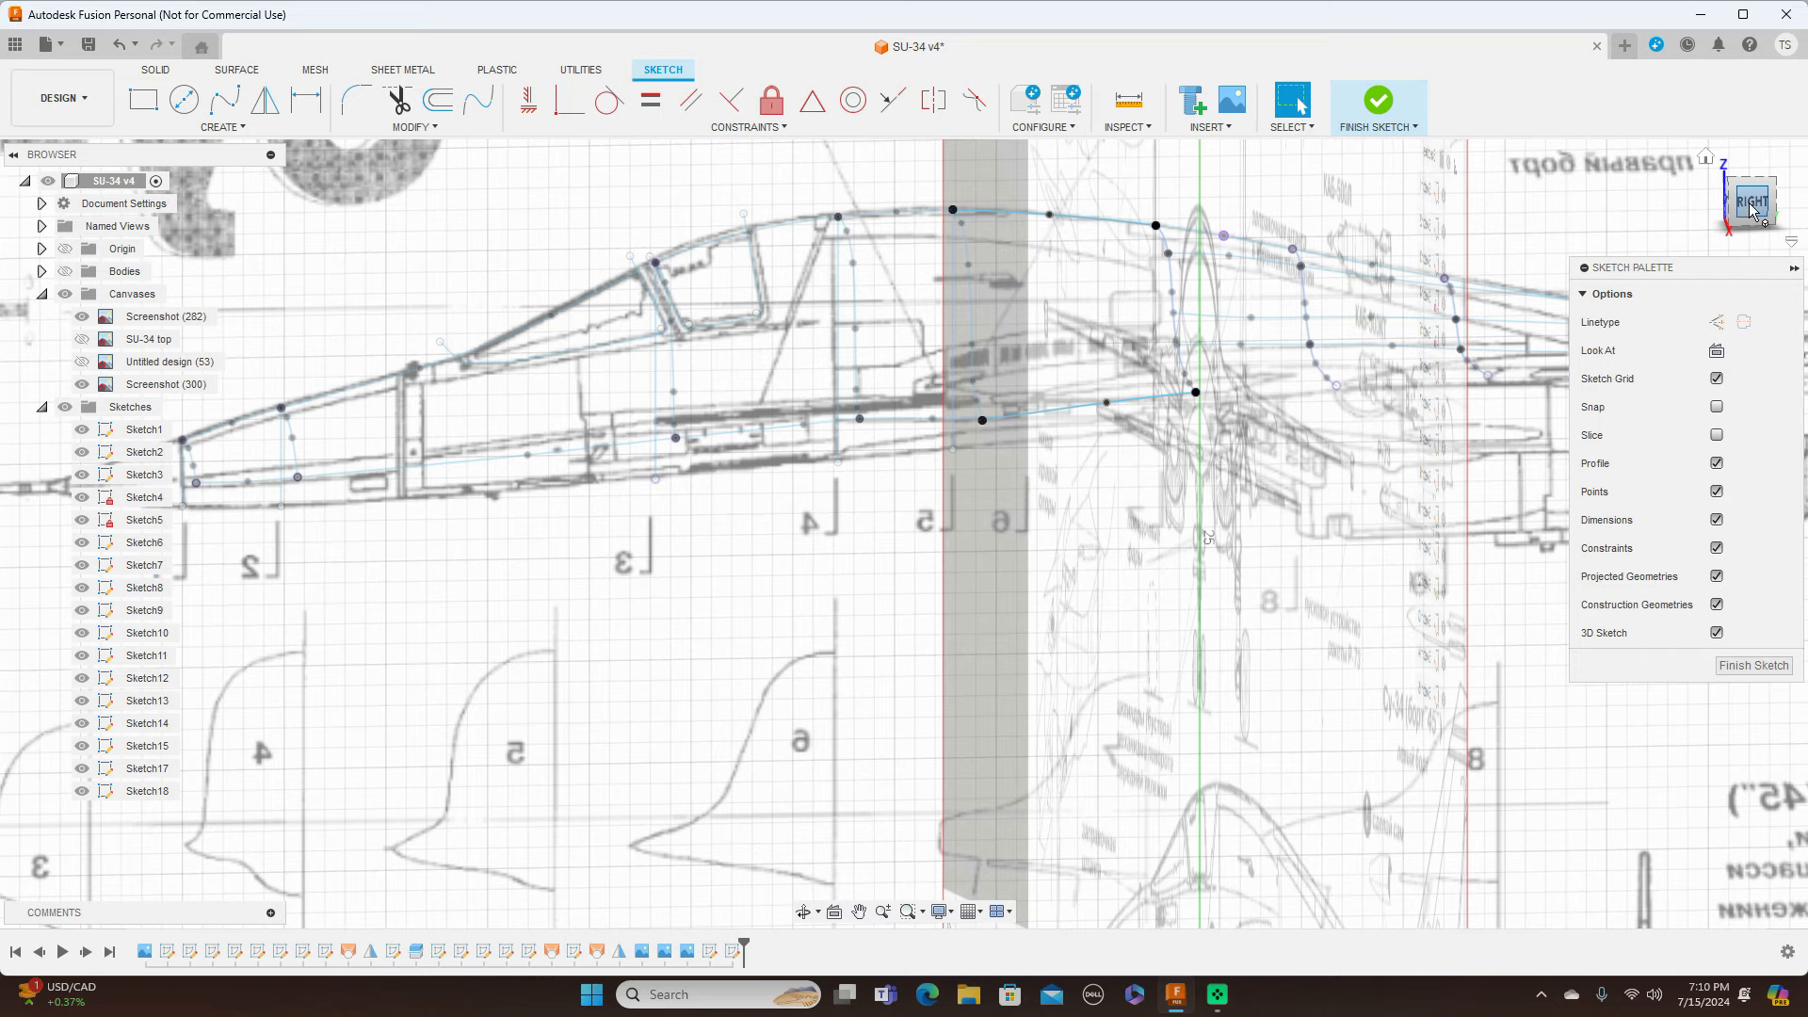
pyautogui.click(1752, 202)
pyautogui.scroll(-2, 1162, 482)
pyautogui.scroll(5, 1158, 489)
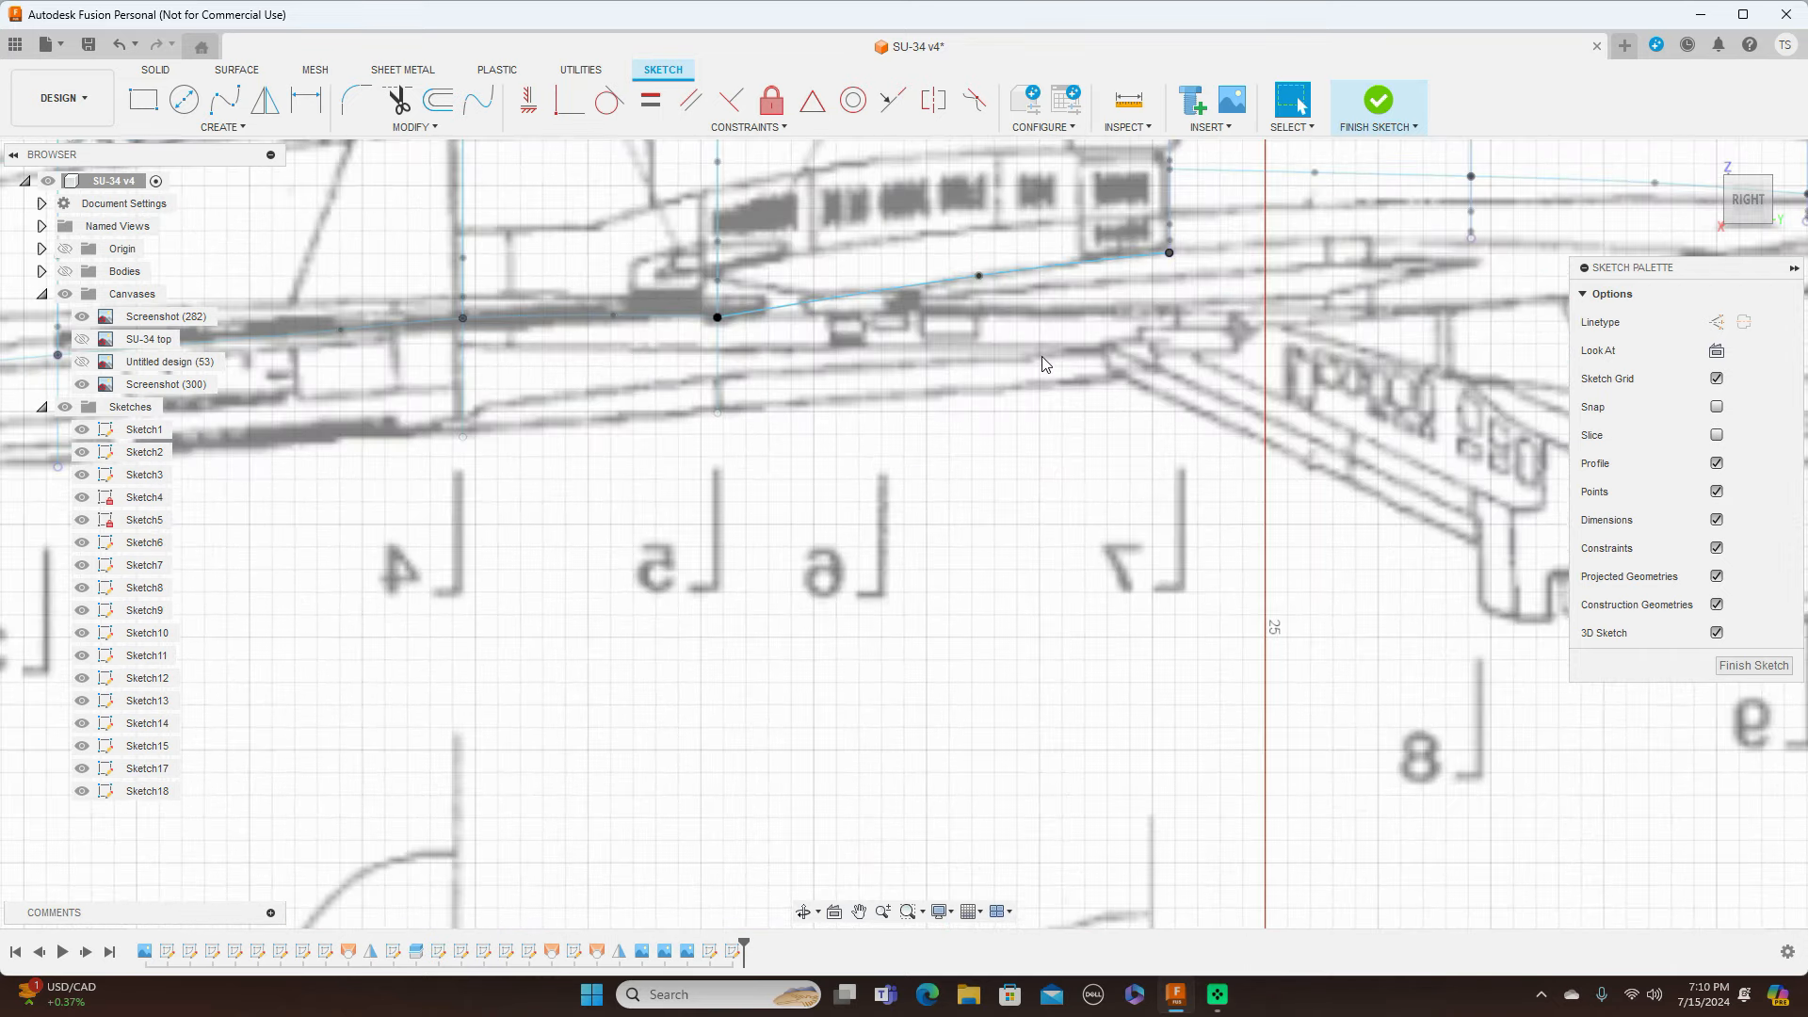
pyautogui.scroll(-3, 1043, 363)
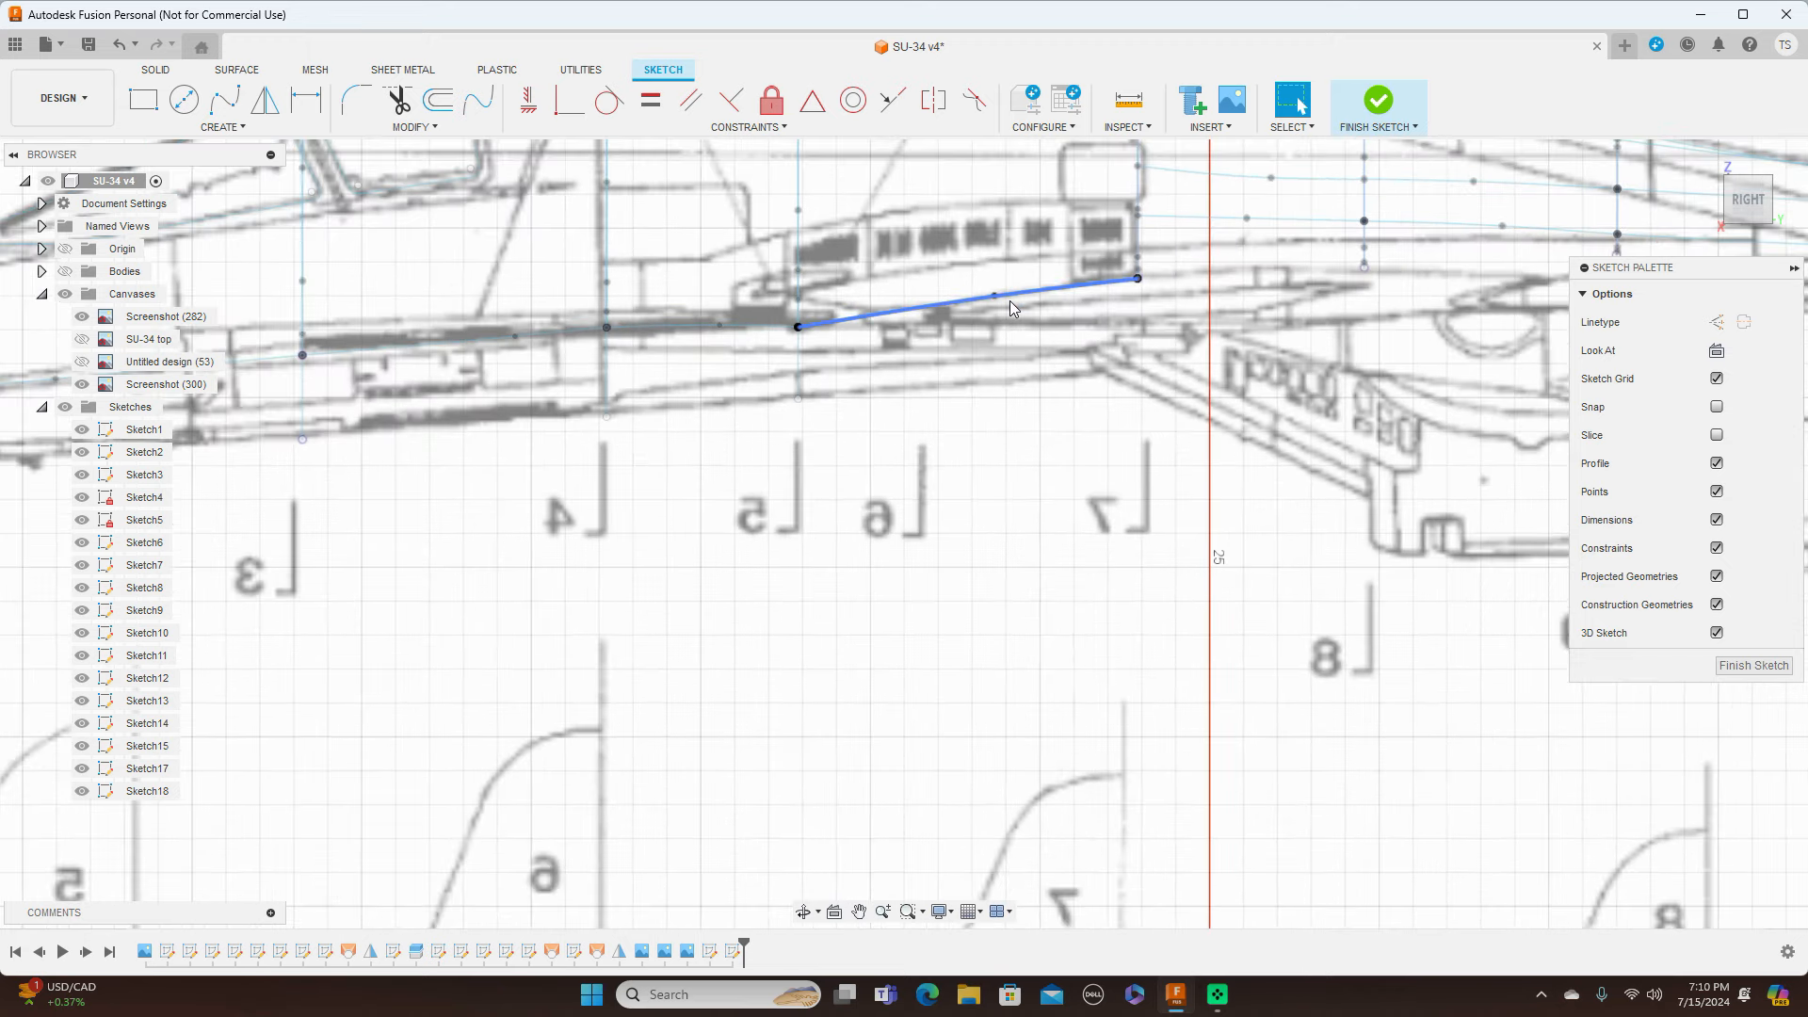
pyautogui.scroll(-2, 1107, 393)
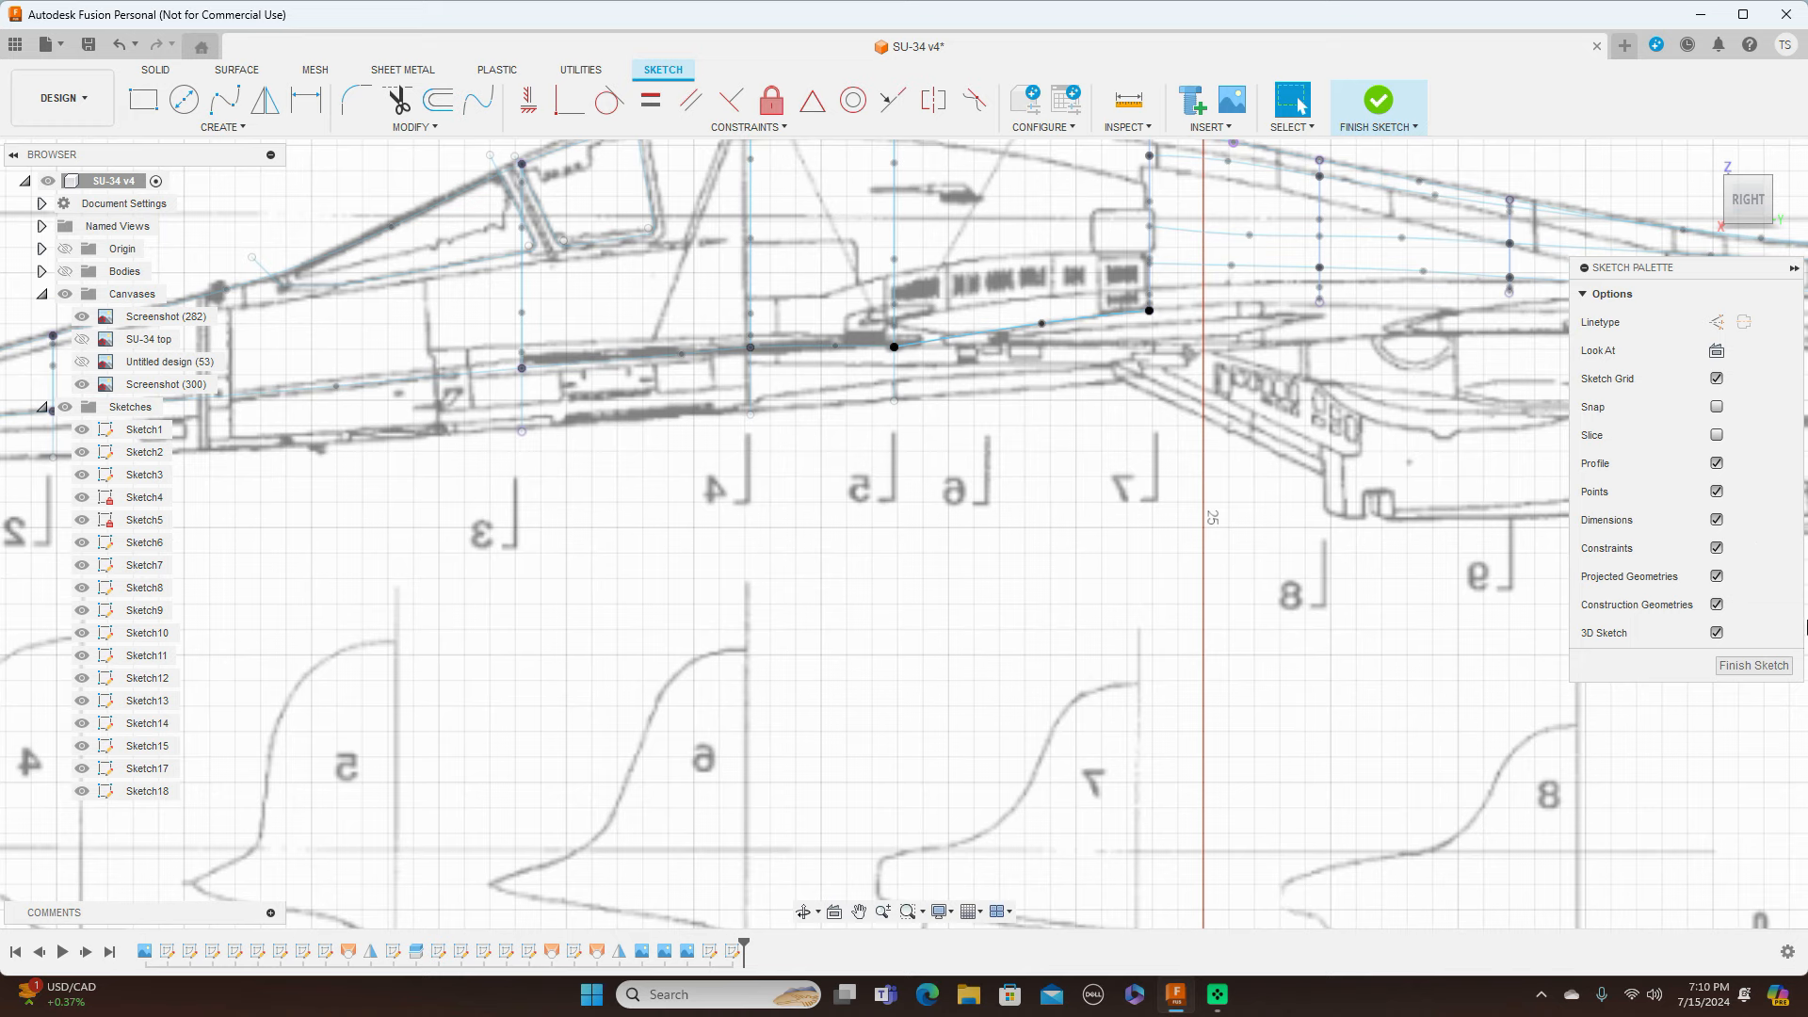
pyautogui.click(1753, 666)
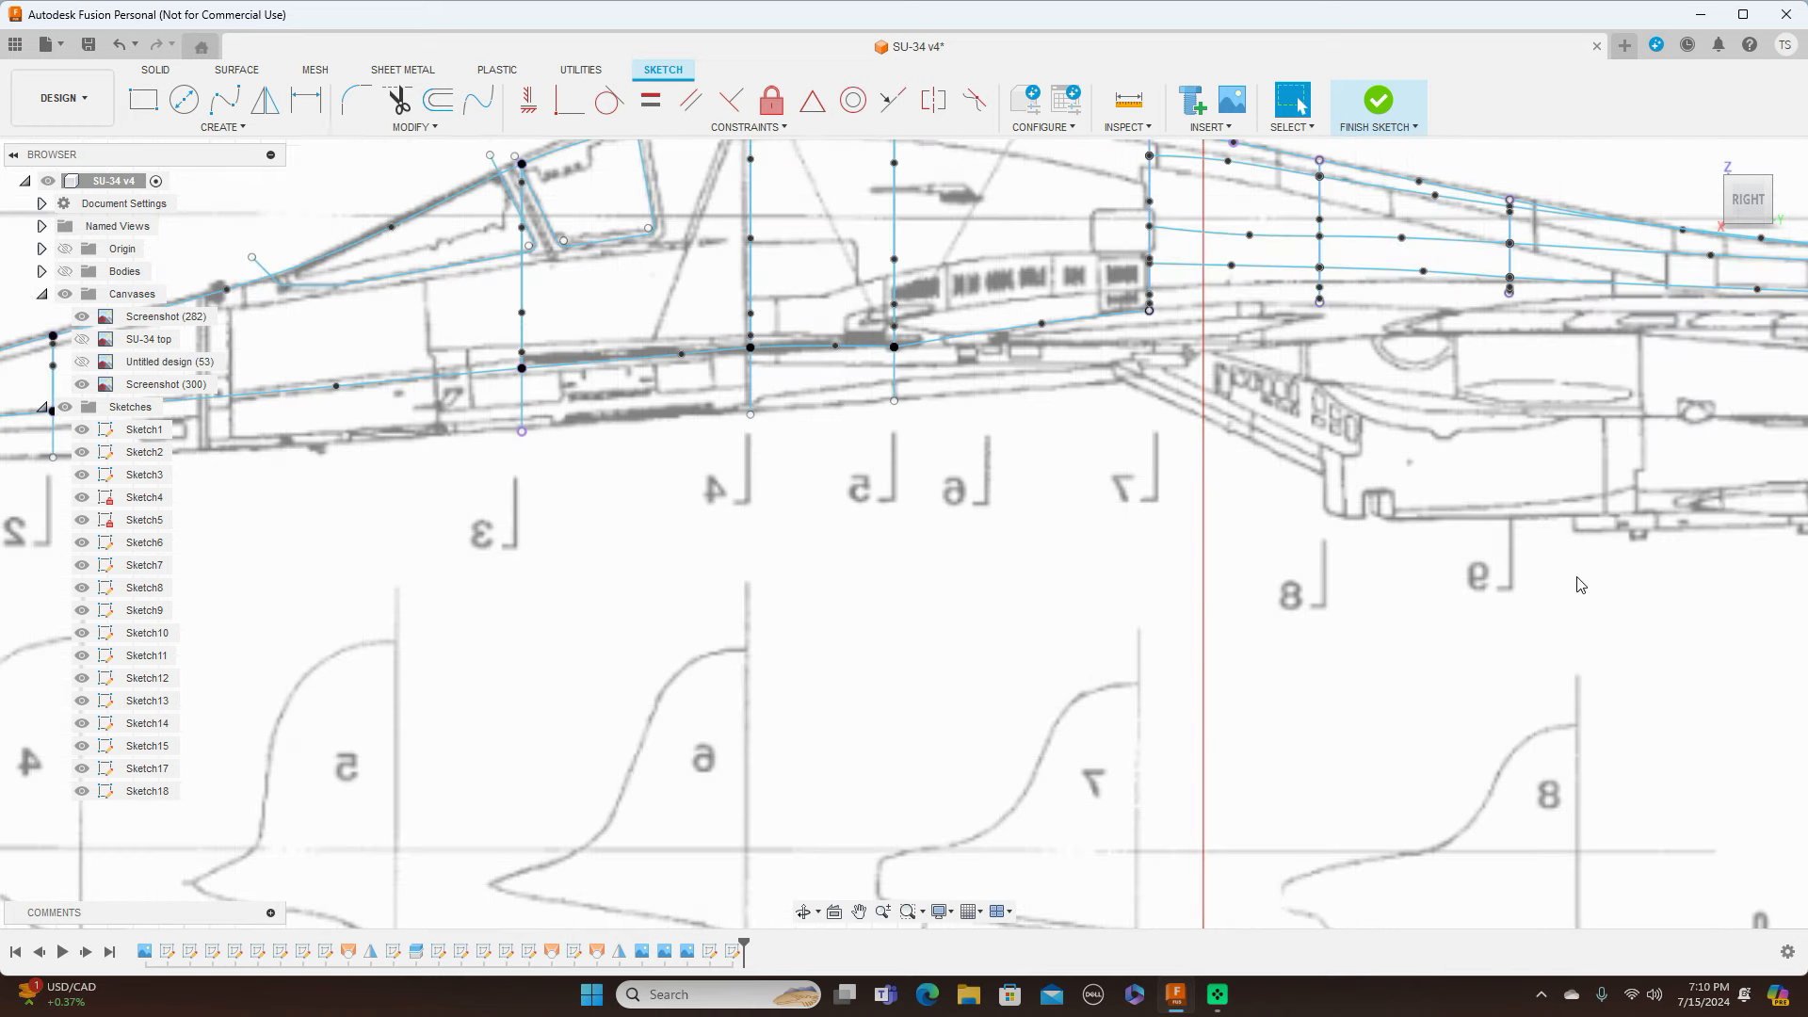
# Step: Loft a new surface body between the front and rear fuselage section curves flanking the gap, using the lower and upper splines as rails
pyautogui.scroll(-2, 1338, 413)
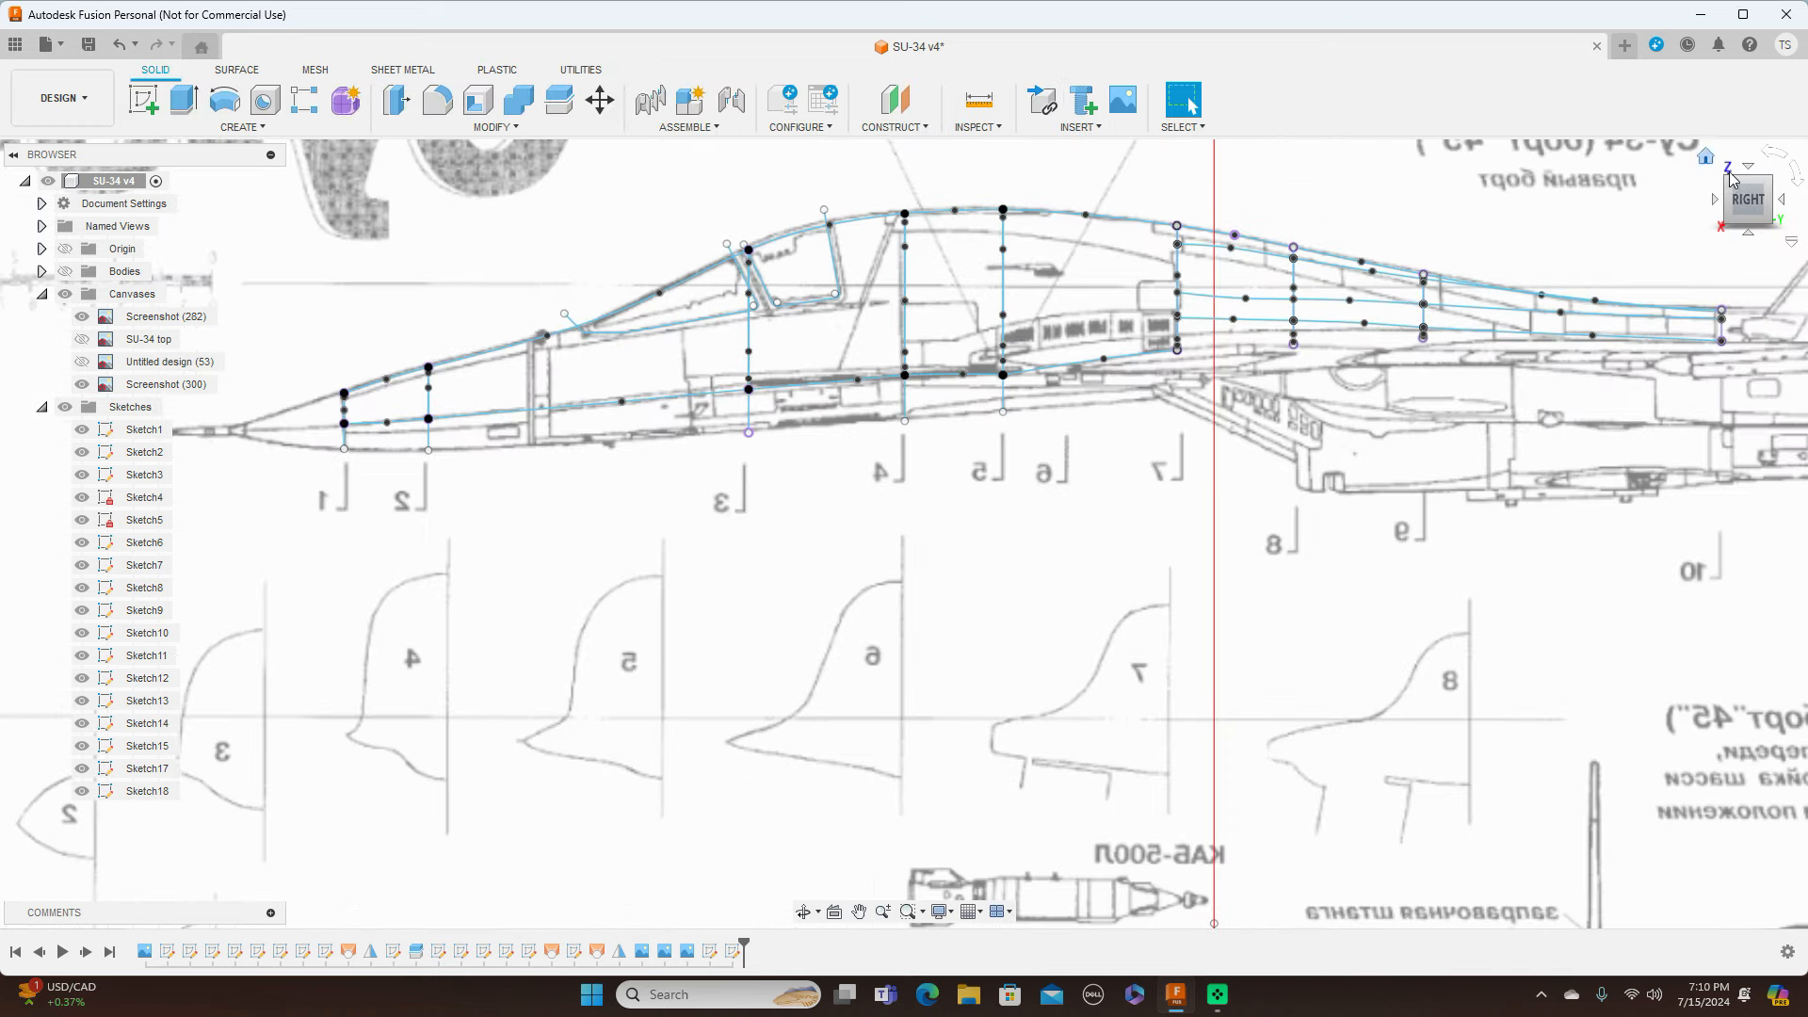
pyautogui.moveTo(1736, 193)
pyautogui.mouseDown()
pyautogui.moveTo(1761, 231)
pyautogui.moveTo(1731, 193)
pyautogui.mouseUp()
pyautogui.scroll(4, 1272, 395)
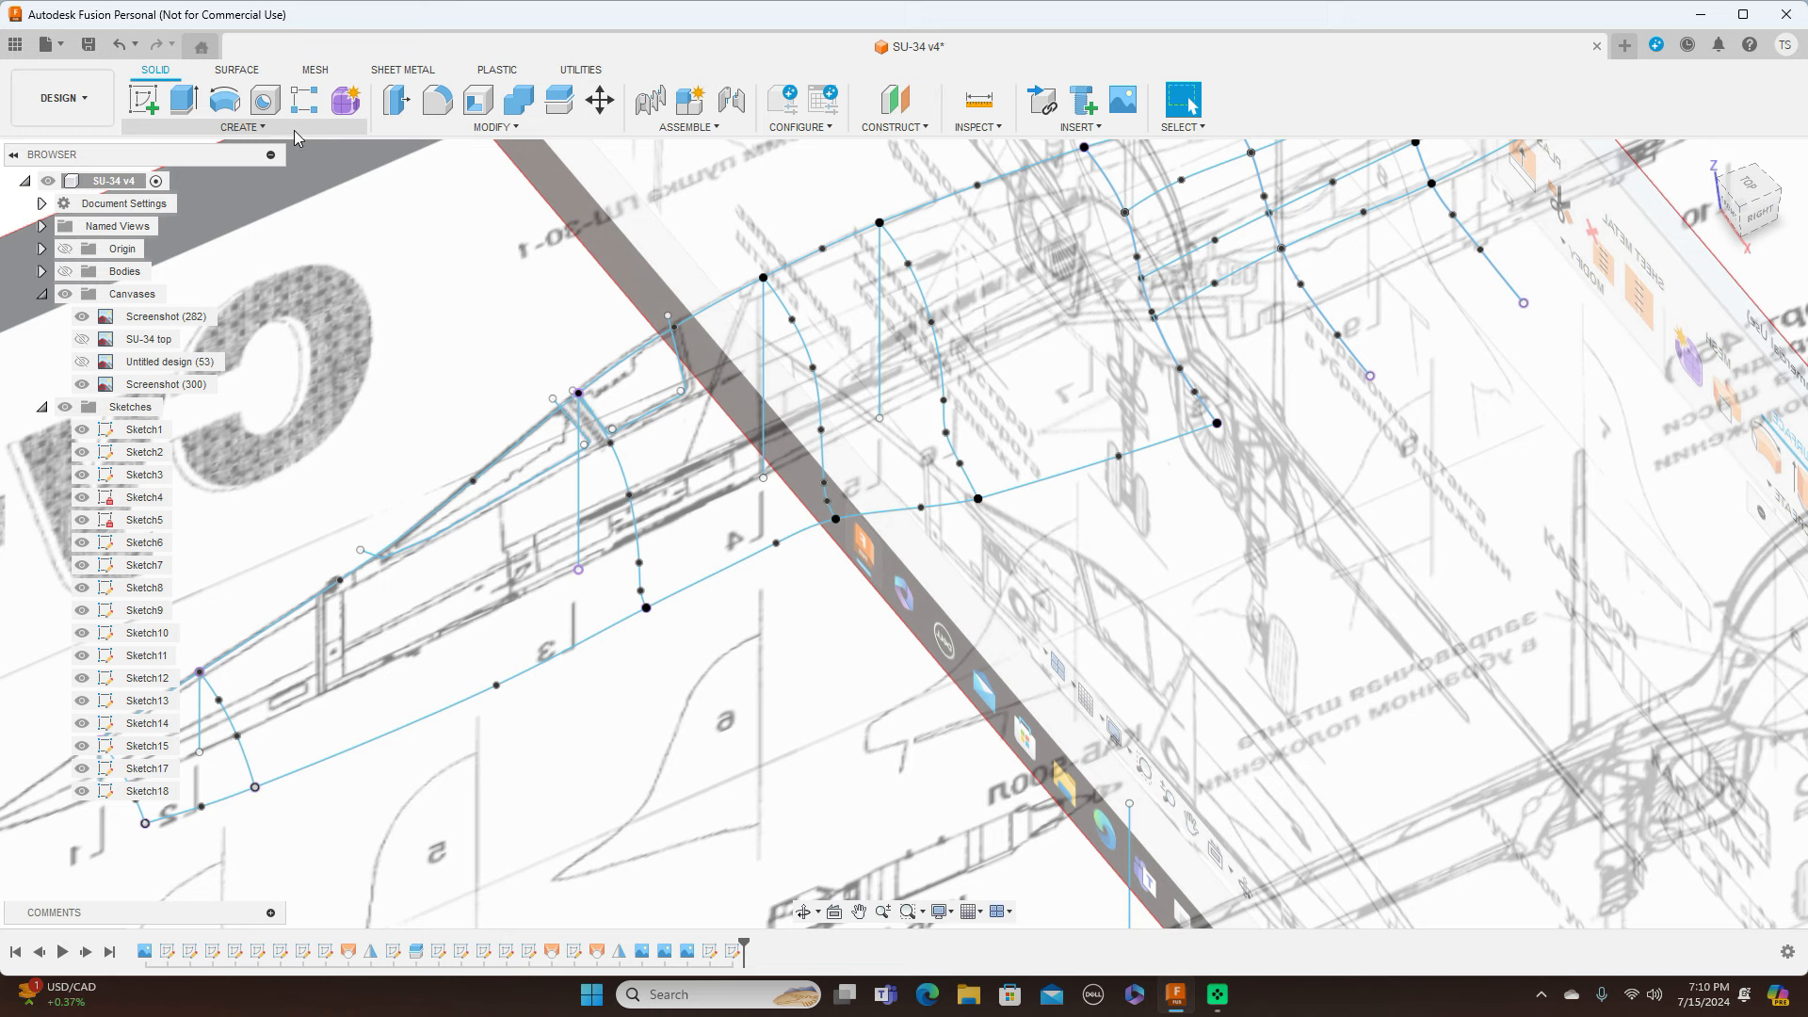
pyautogui.click(237, 69)
pyautogui.click(268, 133)
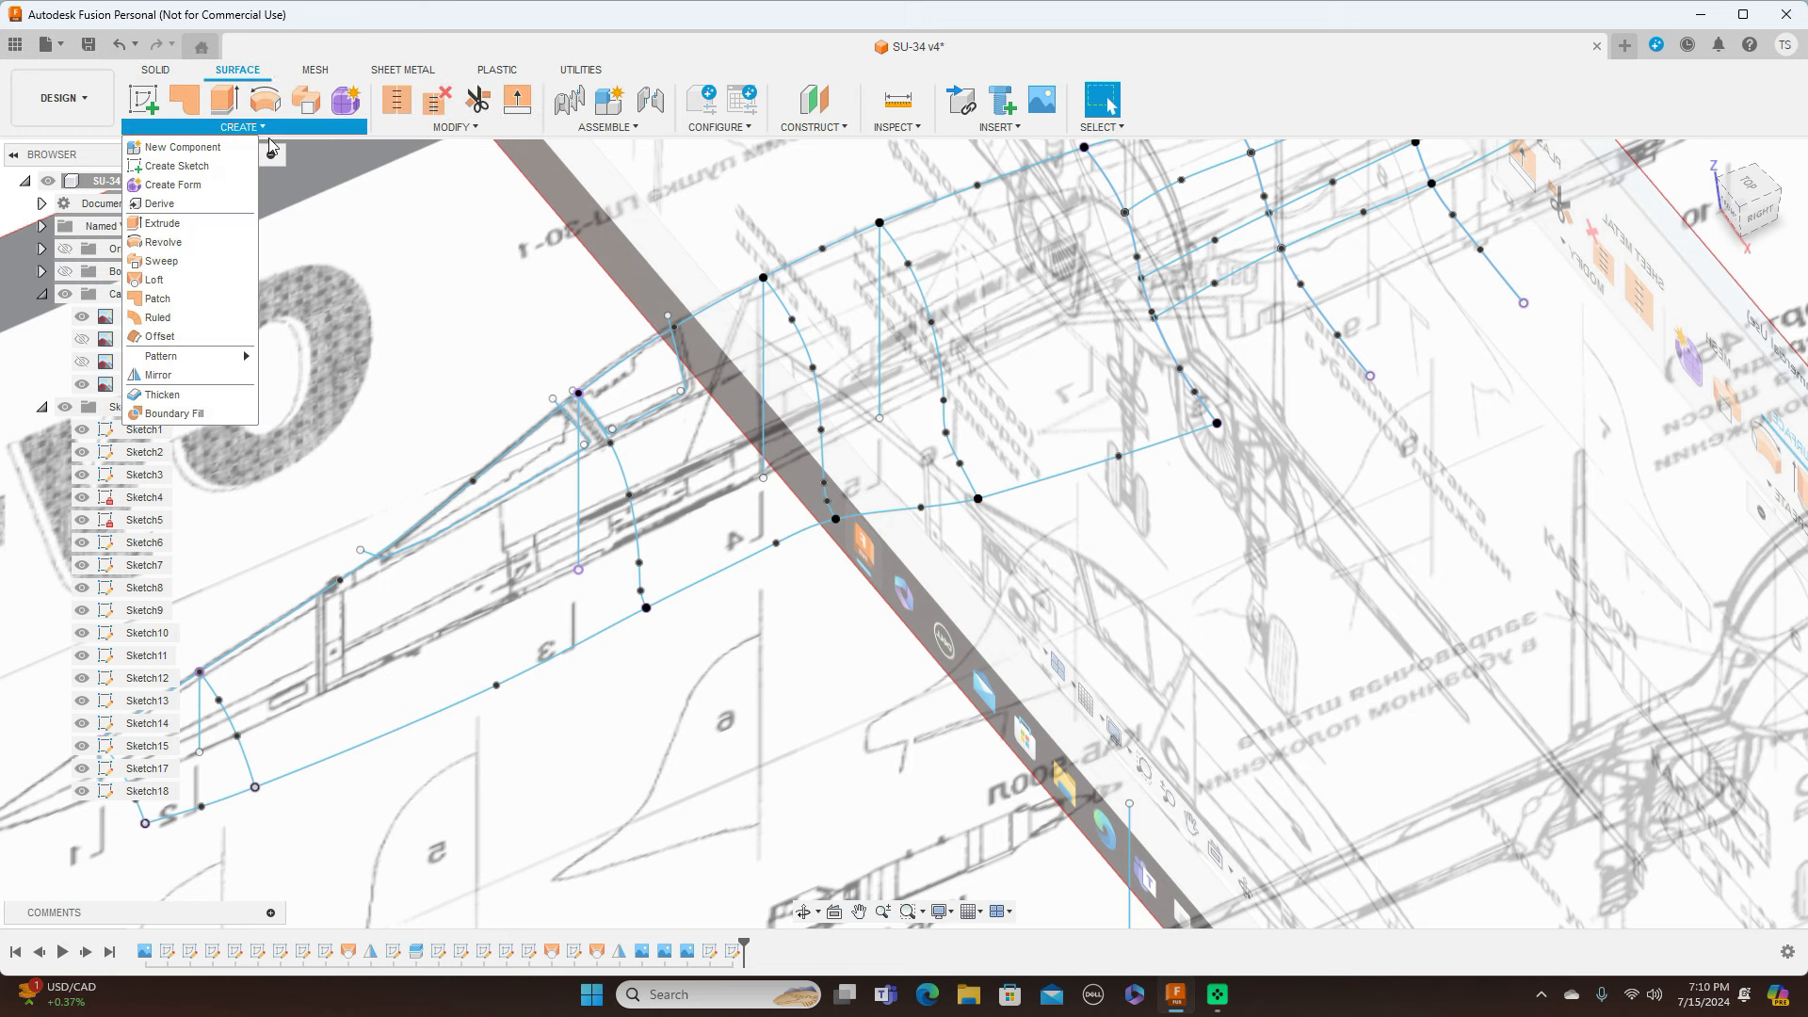
pyautogui.click(185, 281)
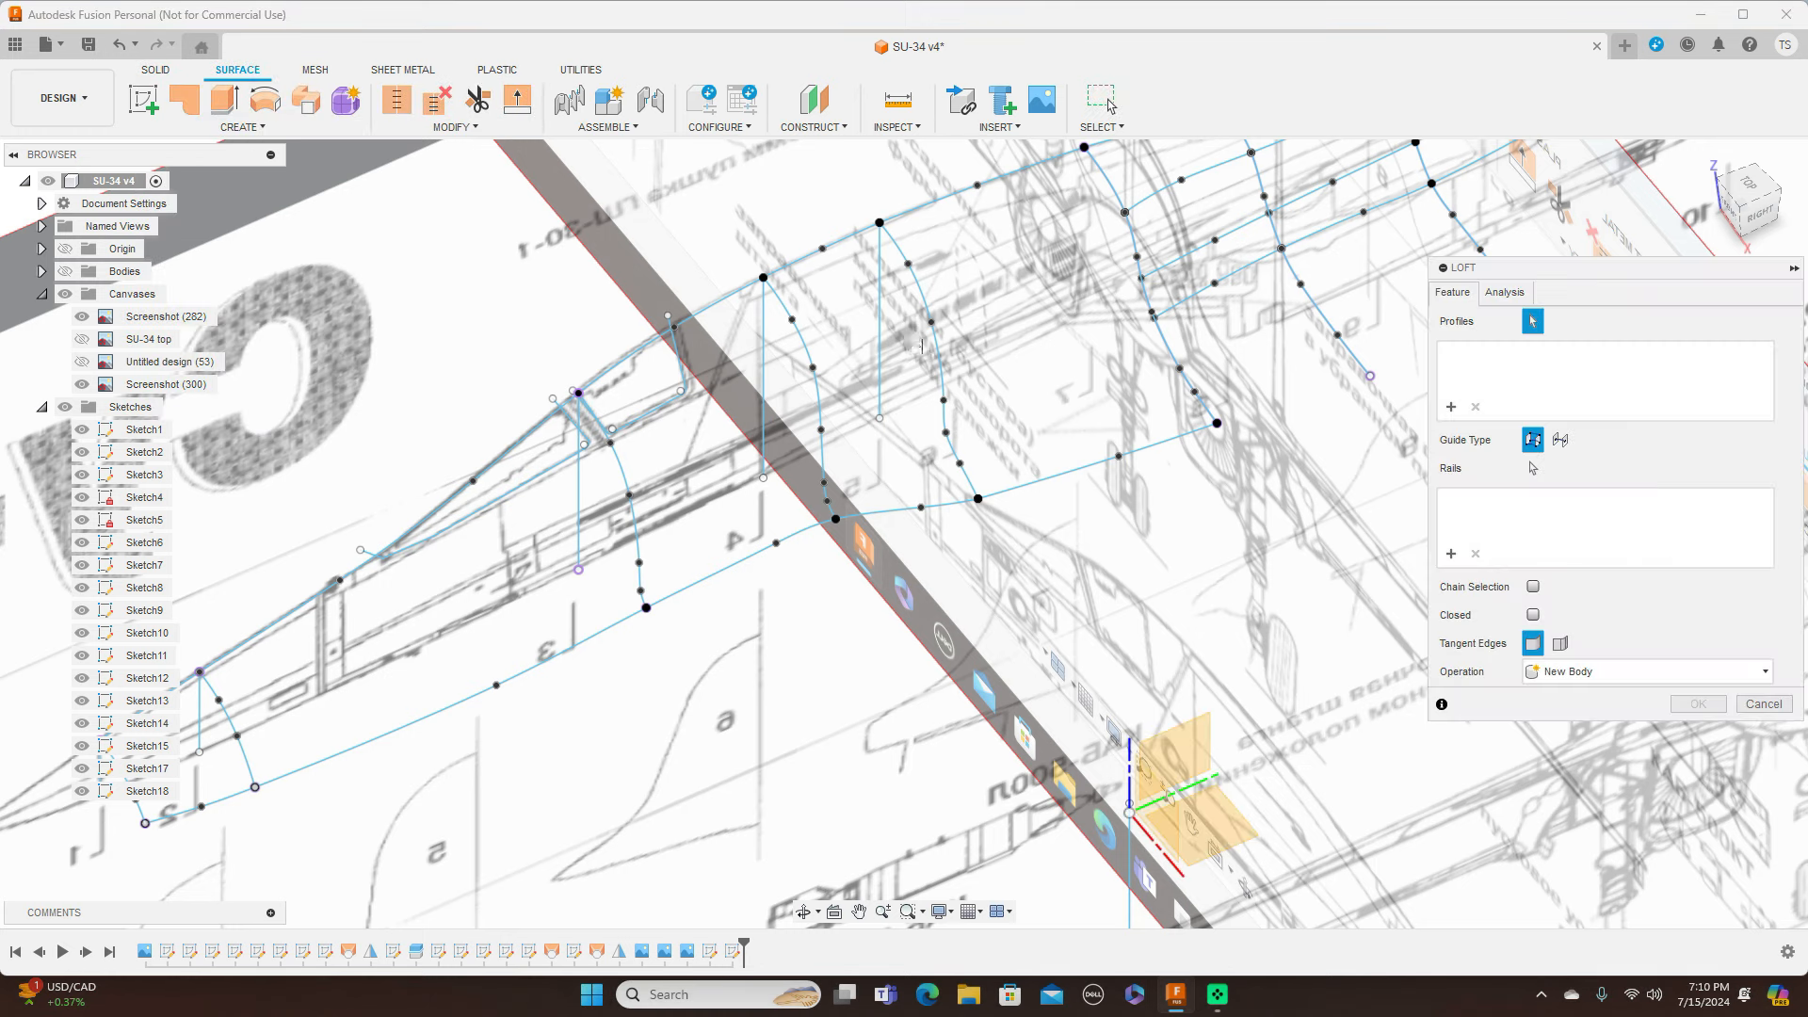
pyautogui.click(941, 360)
pyautogui.click(1164, 344)
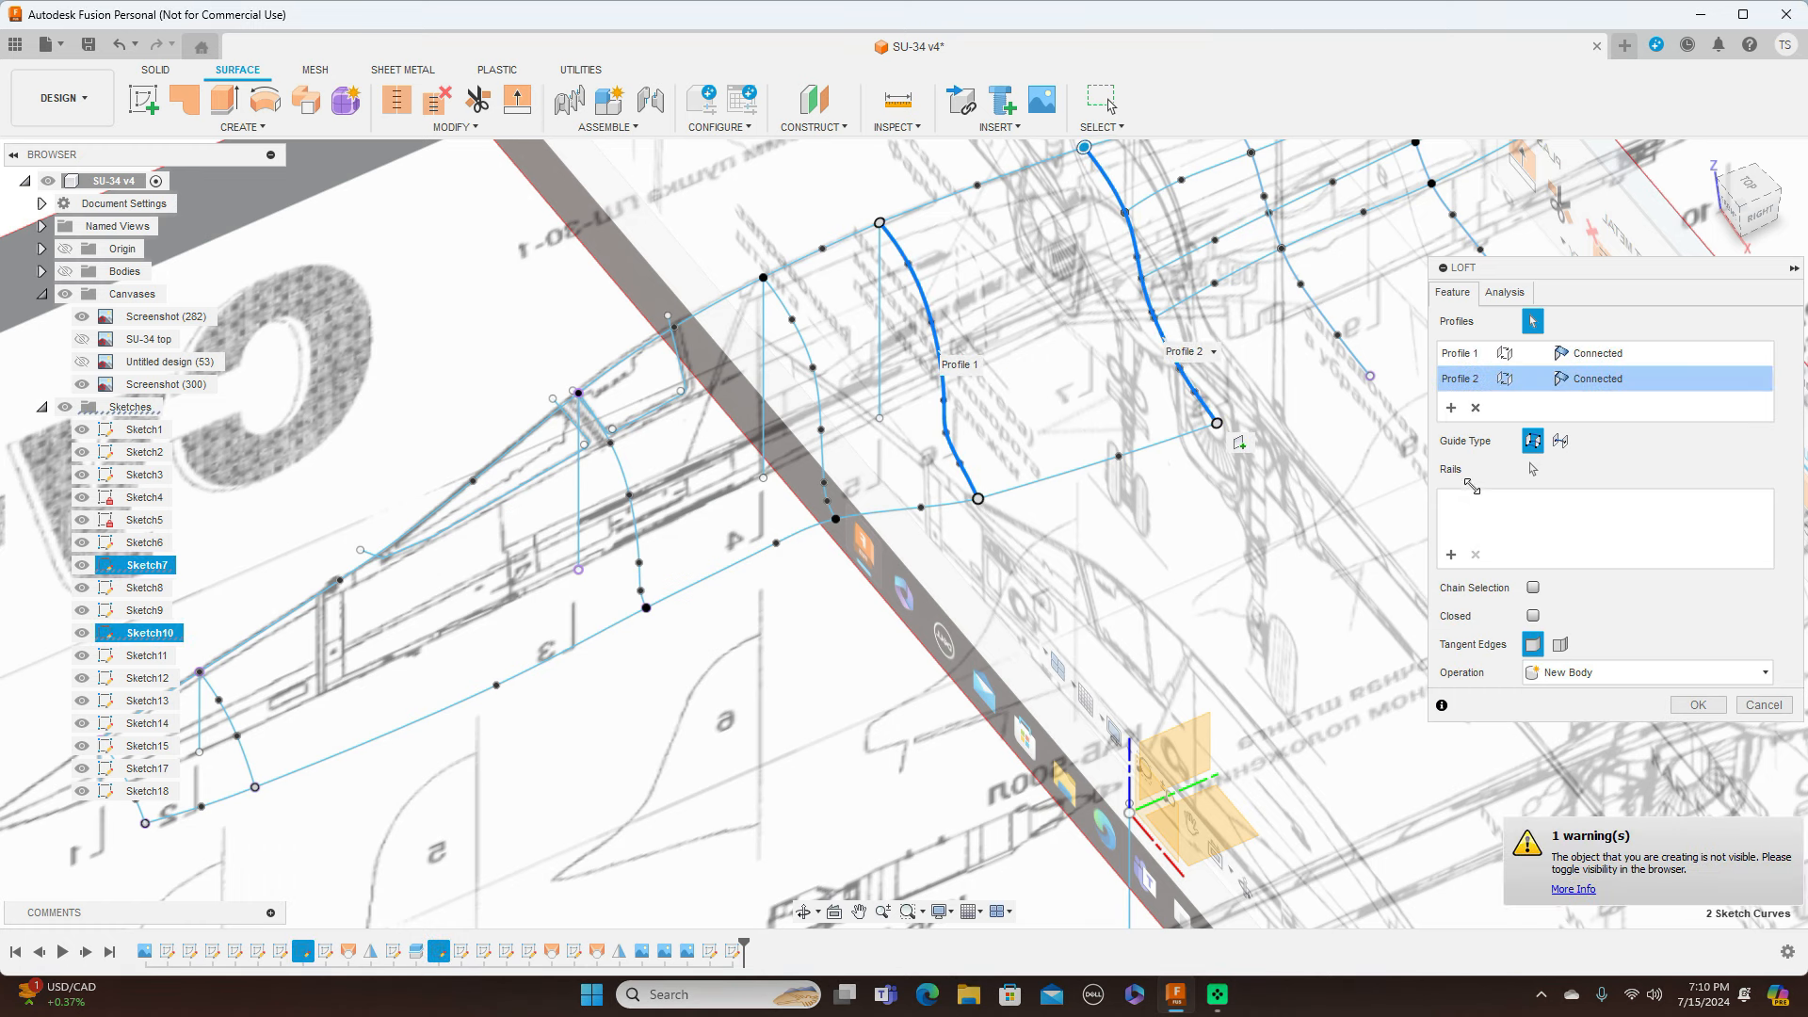
pyautogui.click(1449, 555)
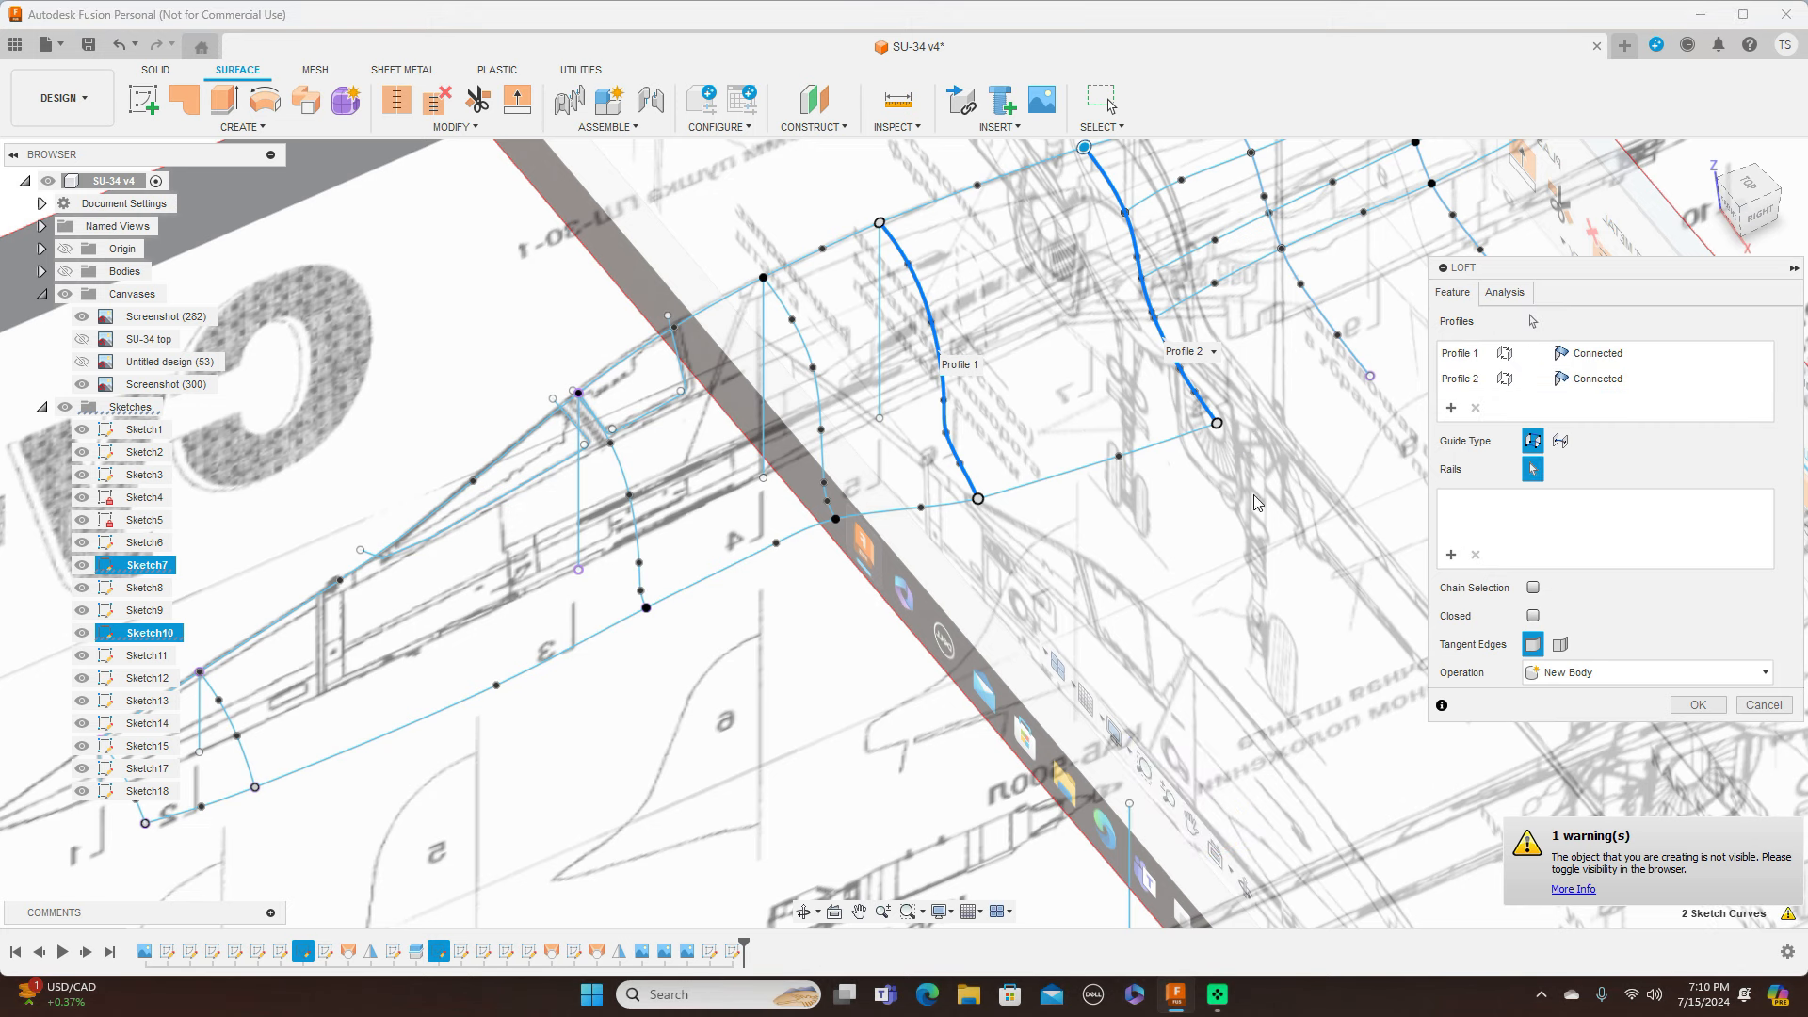
pyautogui.click(1167, 455)
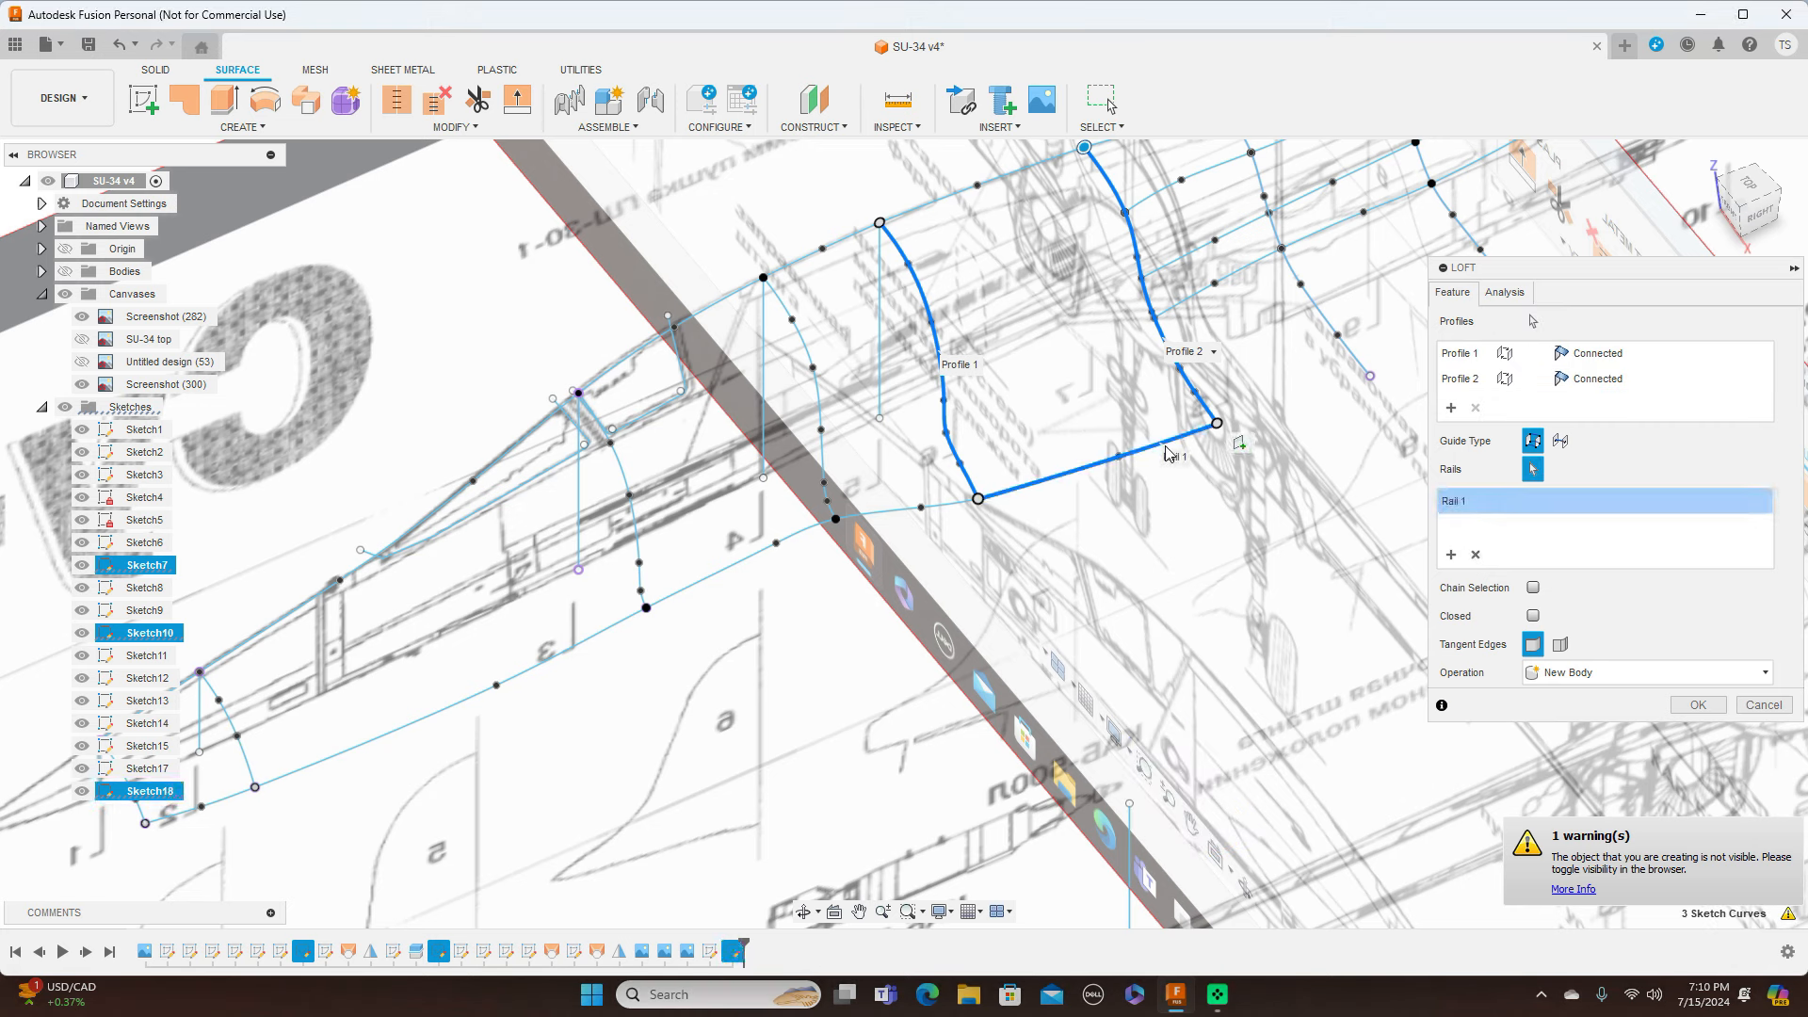
pyautogui.click(1037, 177)
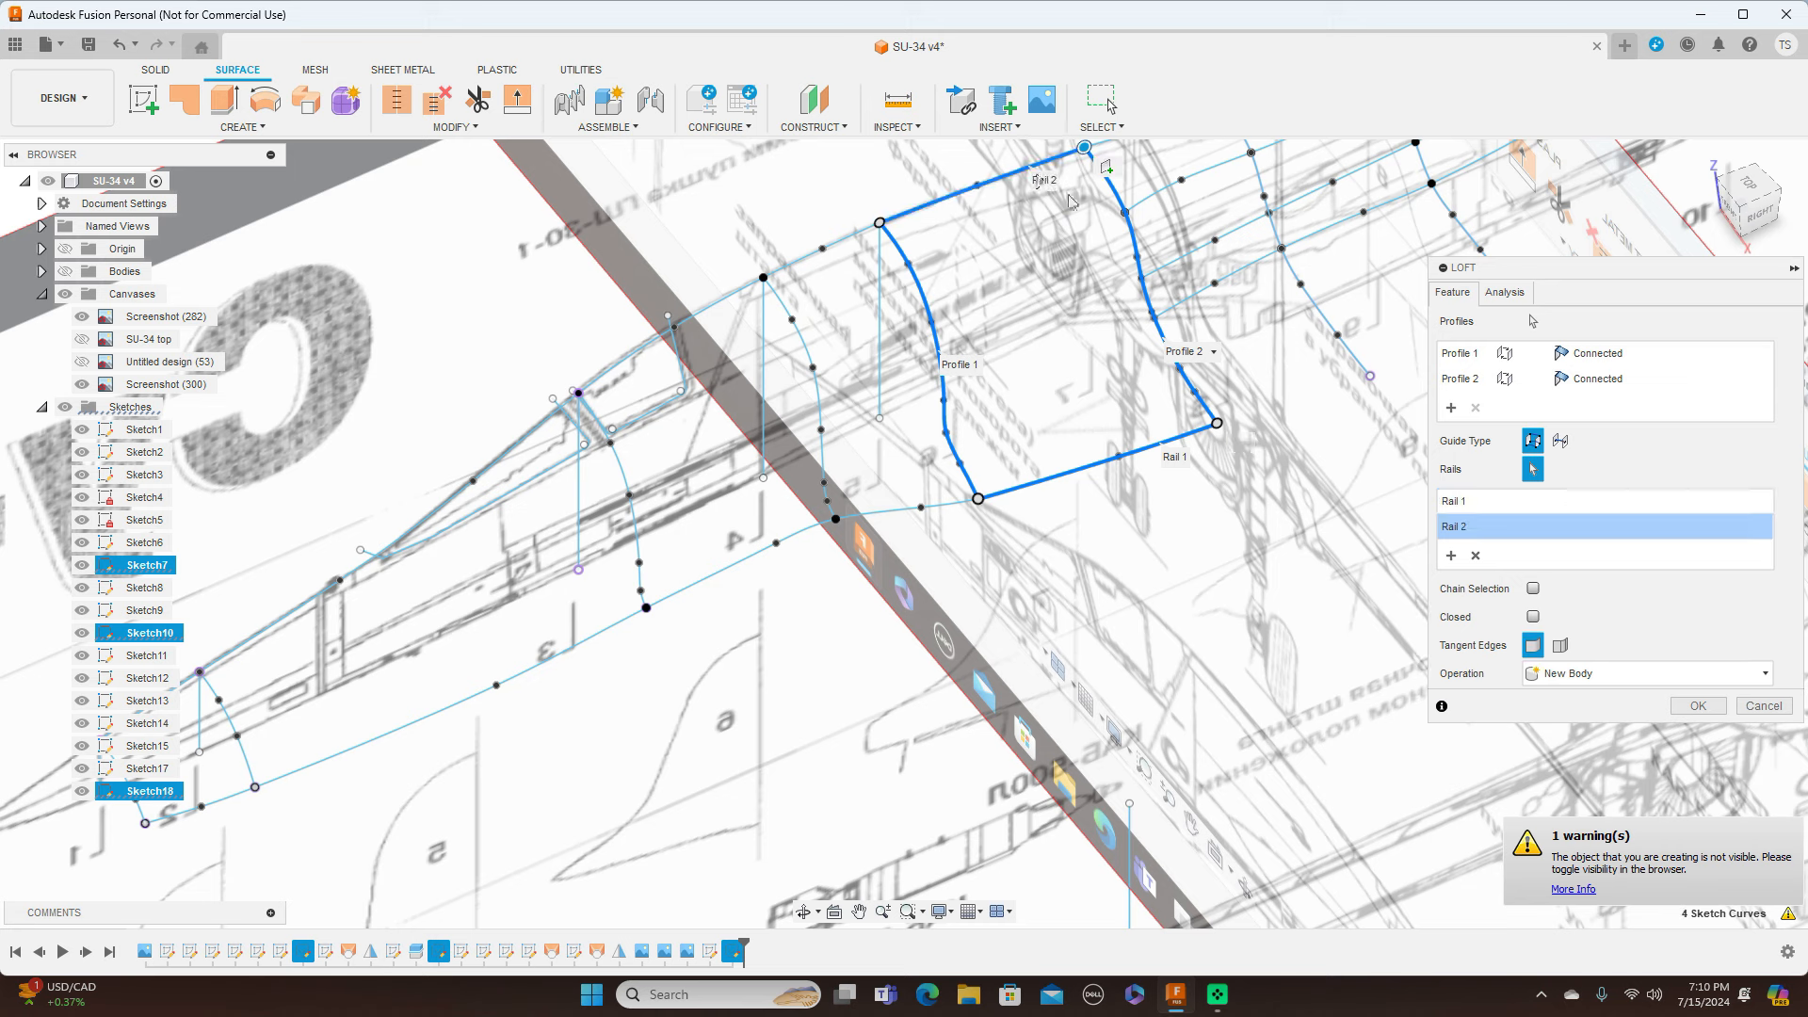
pyautogui.click(1698, 706)
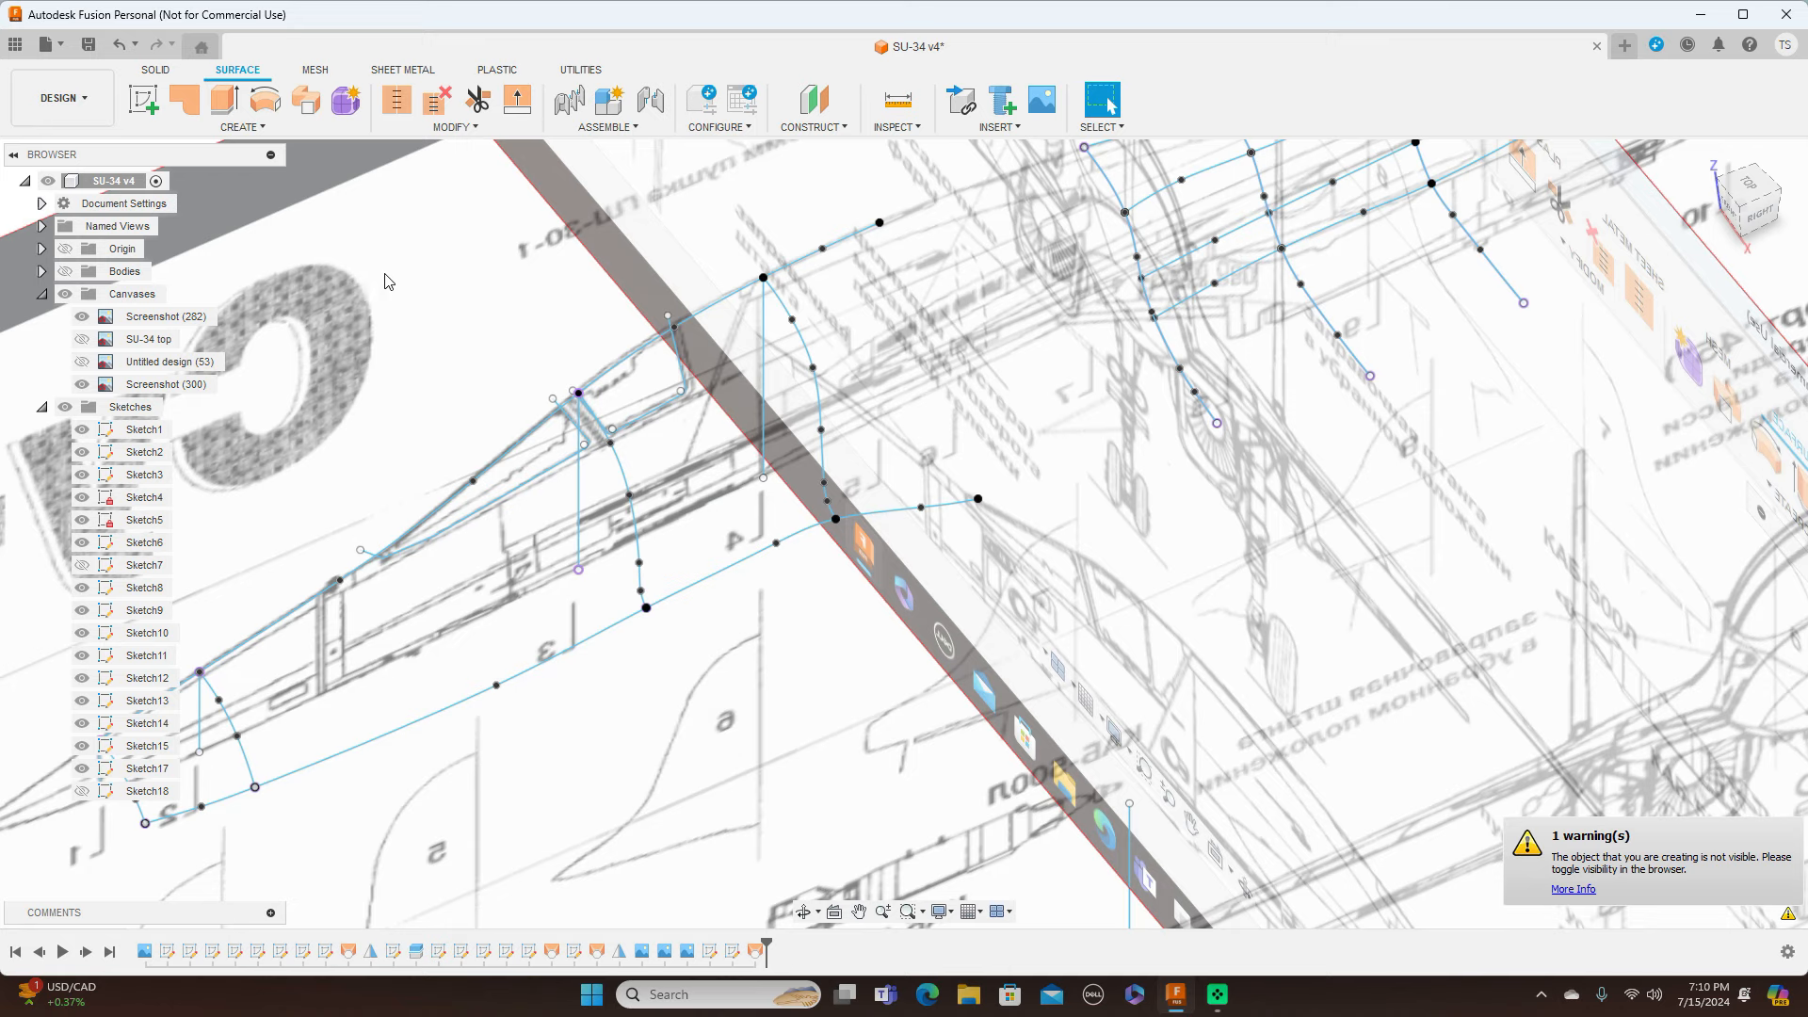
# Step: Show the bodies, compare the lofted middle section with the side blueprint, and hide the sketches and canvases
pyautogui.click(65, 271)
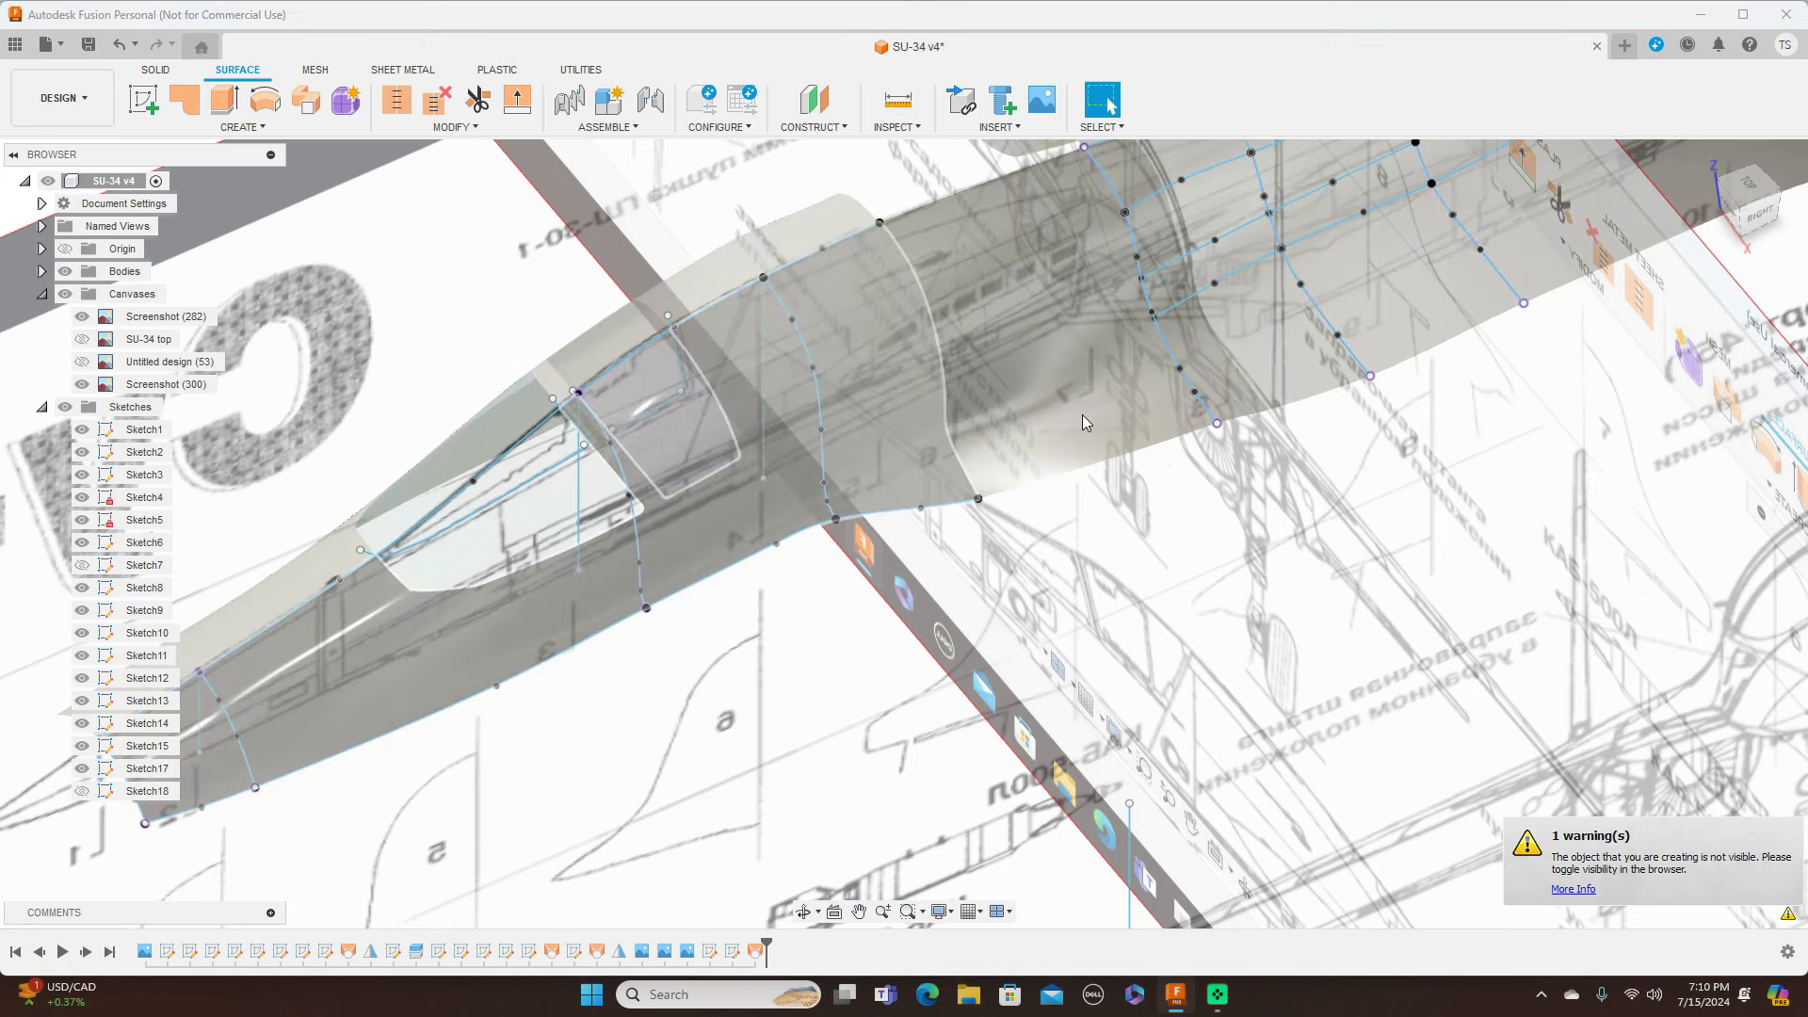
pyautogui.click(1764, 217)
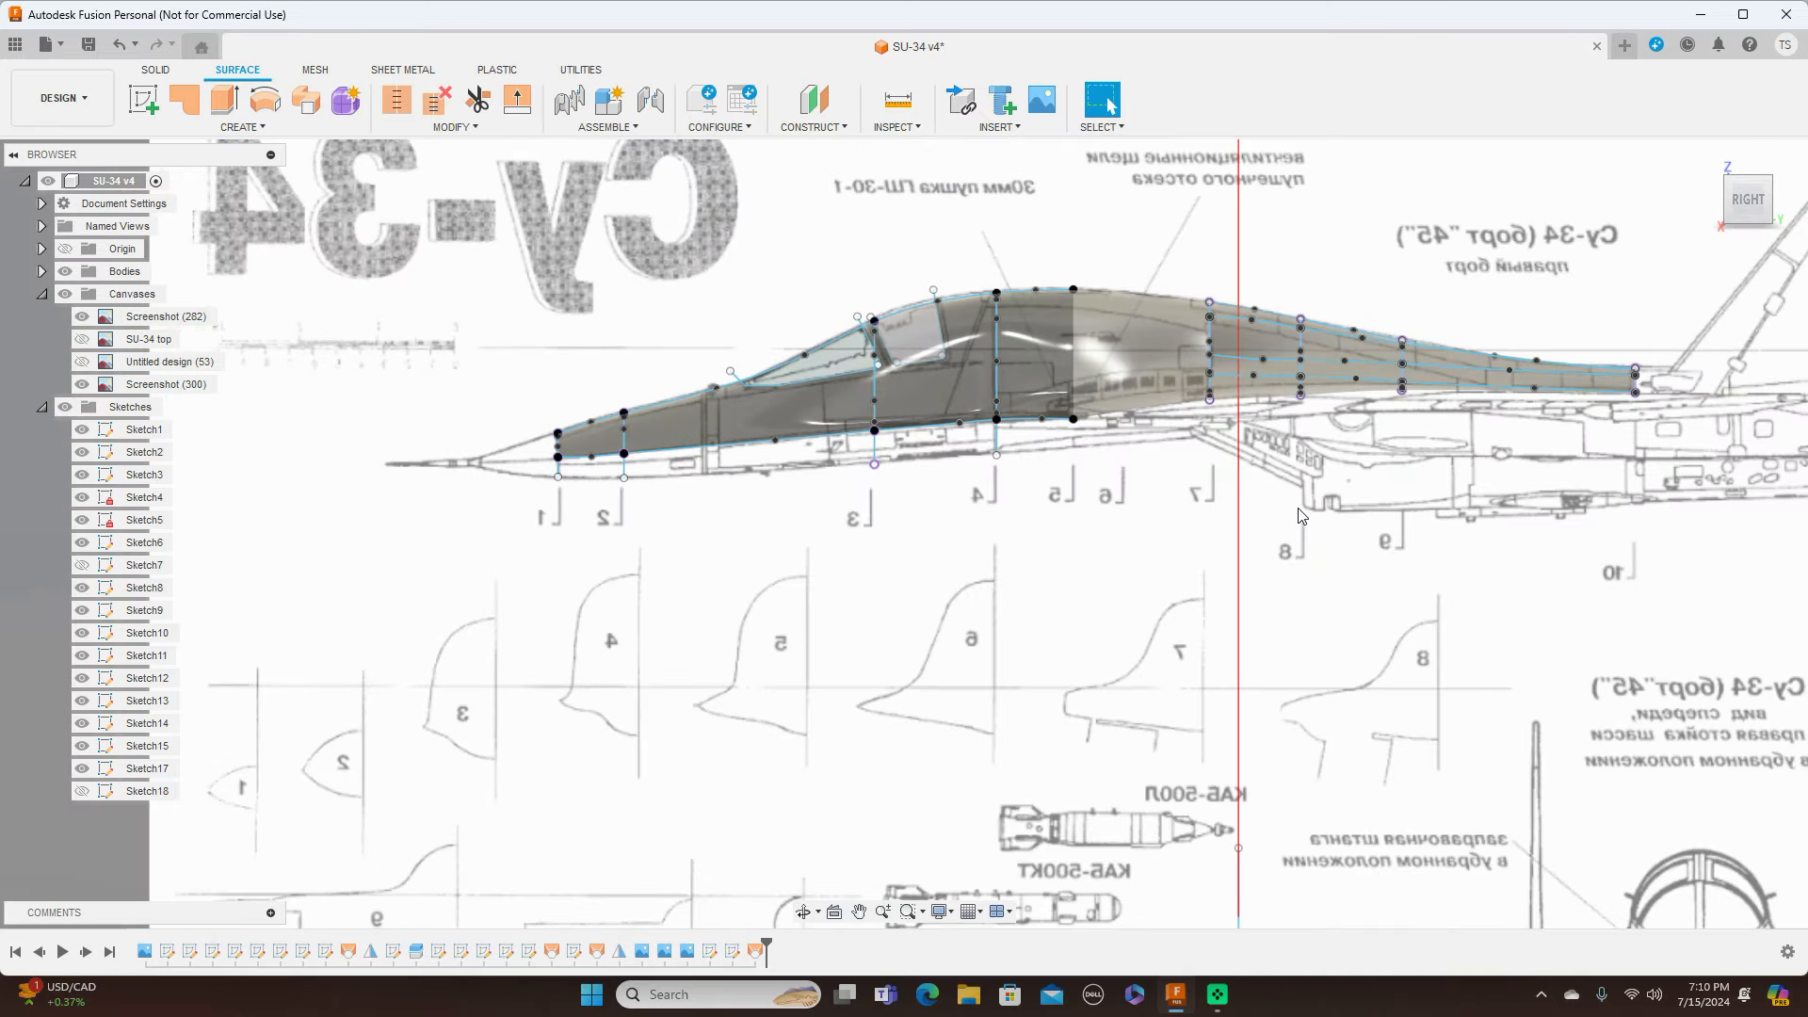
pyautogui.click(64, 407)
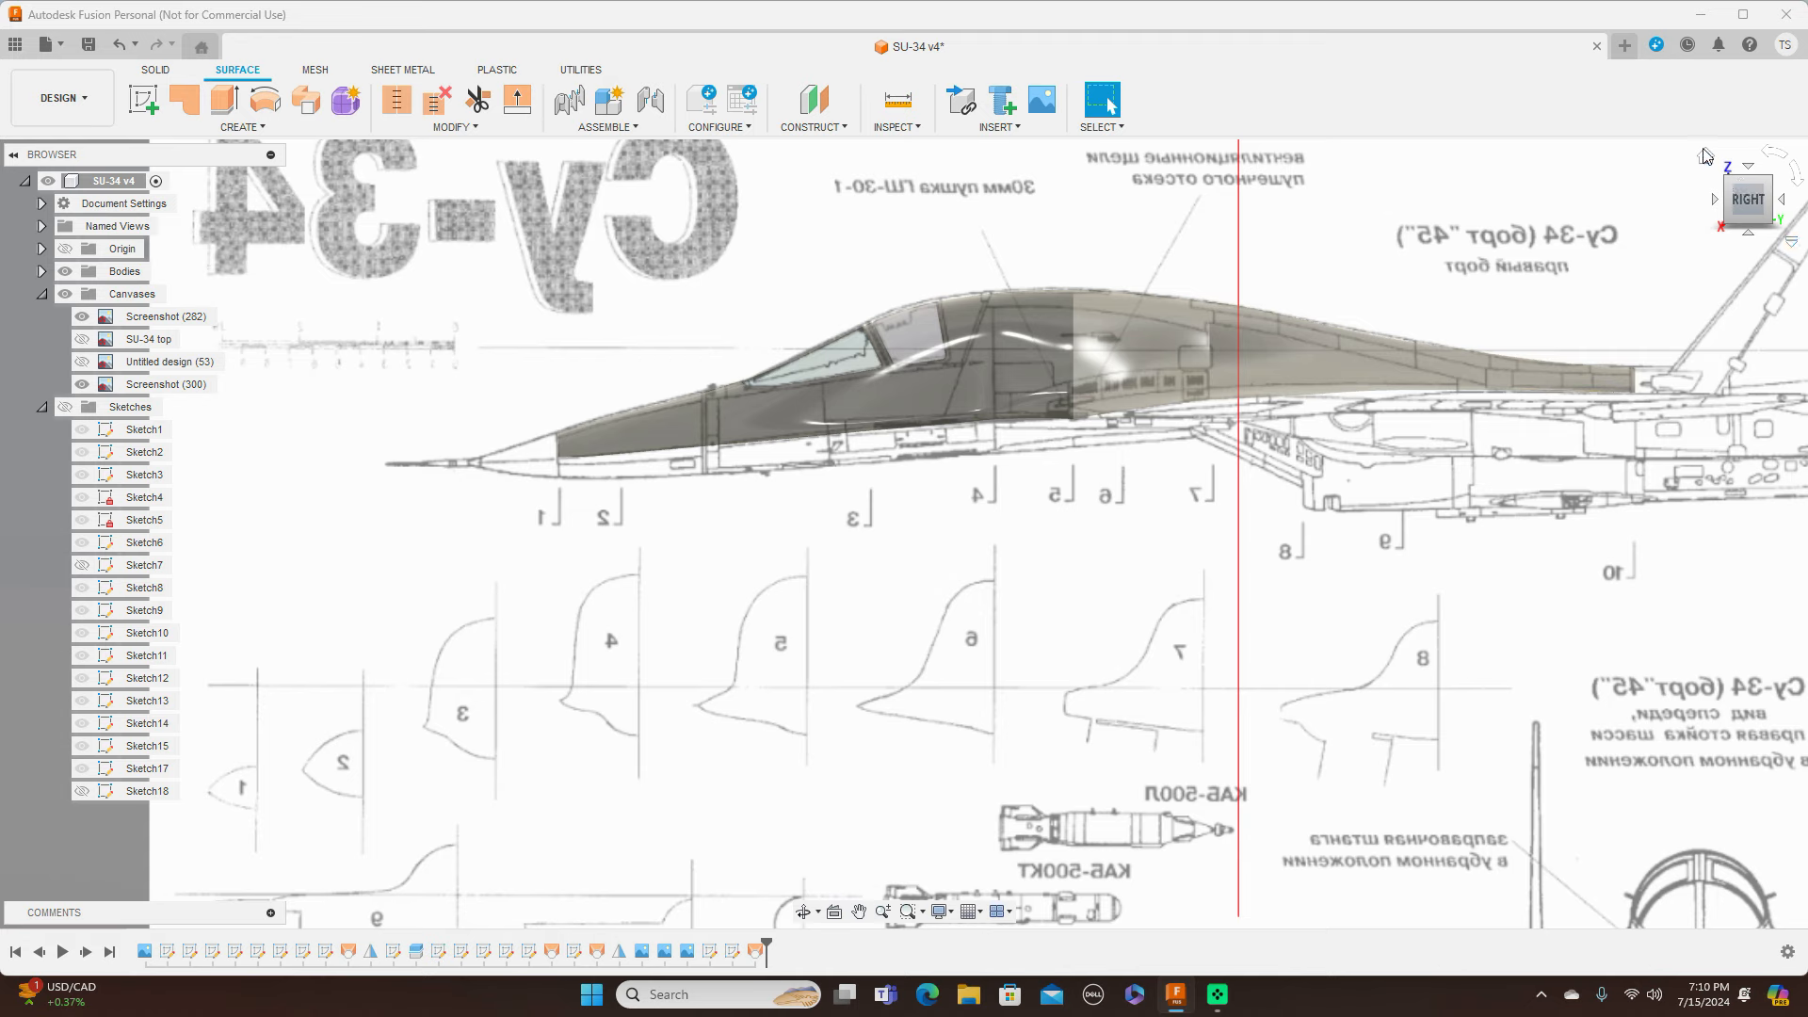
pyautogui.keyDown('shift'); pyautogui.moveTo(425, 330); pyautogui.dragTo(490, 358, button='middle'); pyautogui.keyUp('shift')
pyautogui.click(64, 293)
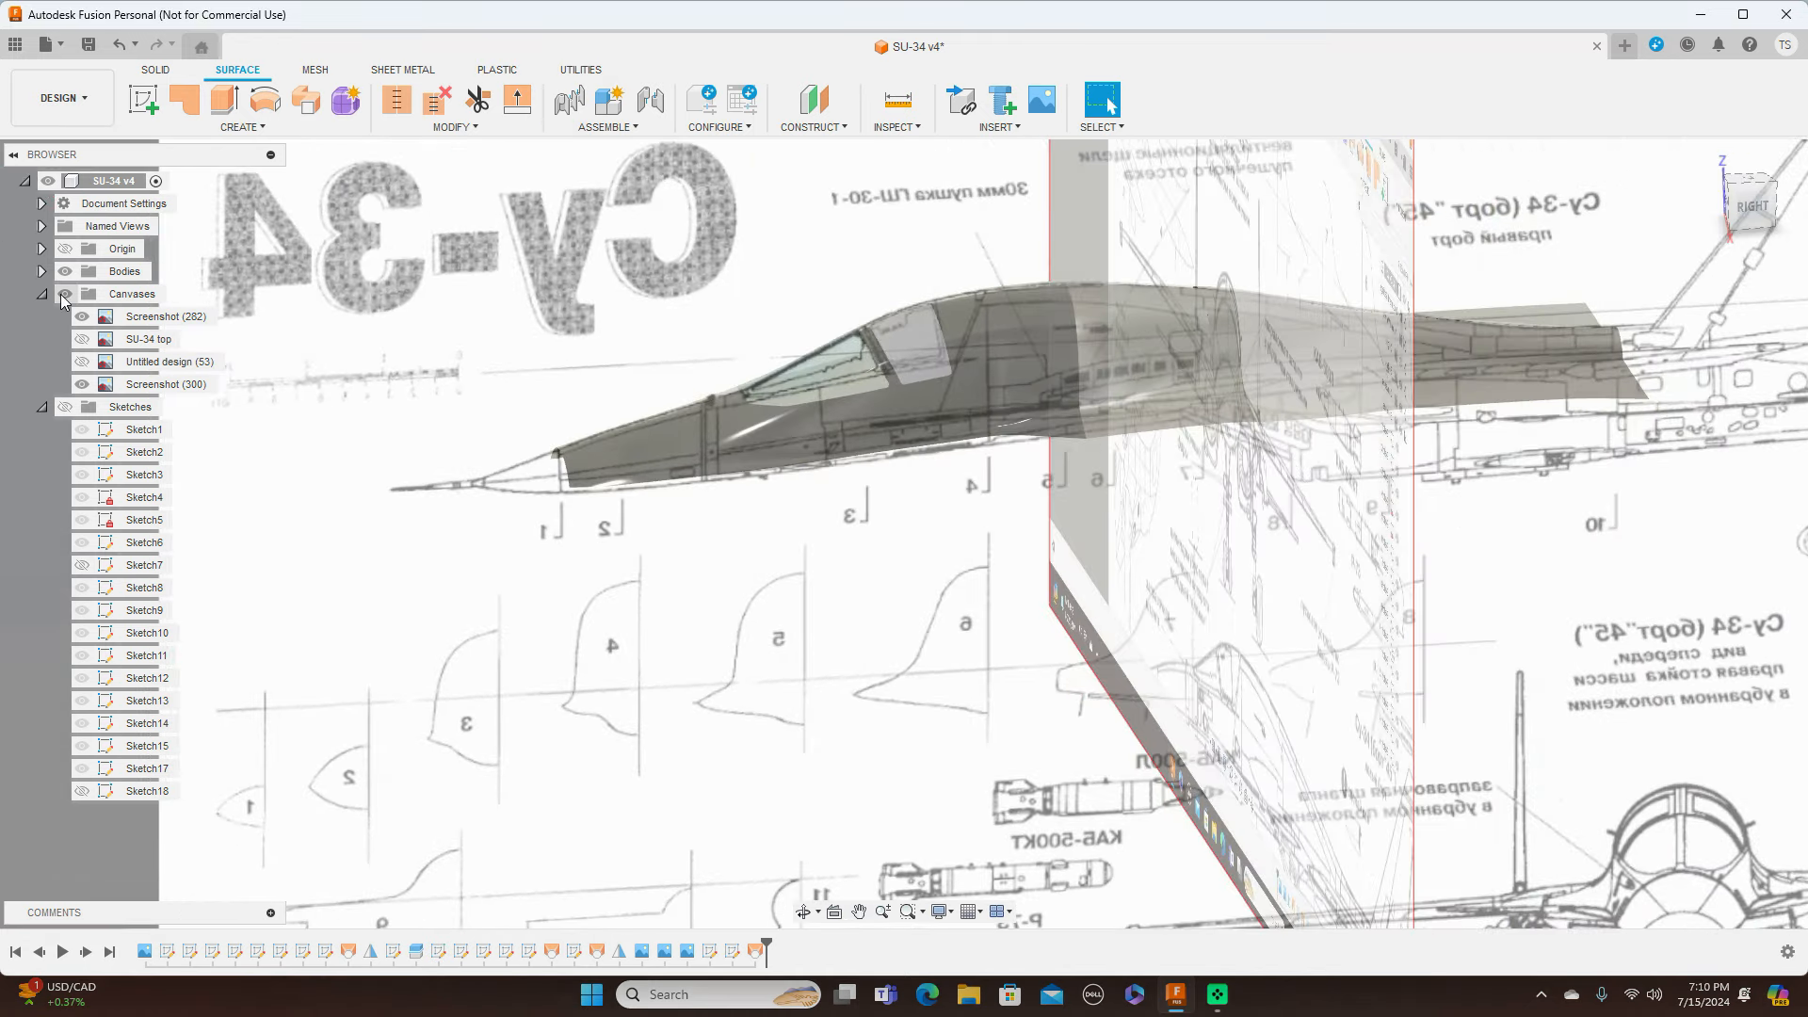
# Step: Mirror the lofted middle fuselage body across the vertical lengthwise origin plane, using Join with a 0.10 mm tolerance
pyautogui.moveTo(1735, 215)
pyautogui.mouseDown()
pyautogui.moveTo(1804, 214)
pyautogui.moveTo(1785, 228)
pyautogui.moveTo(1673, 205)
pyautogui.moveTo(1759, 229)
pyautogui.mouseUp()
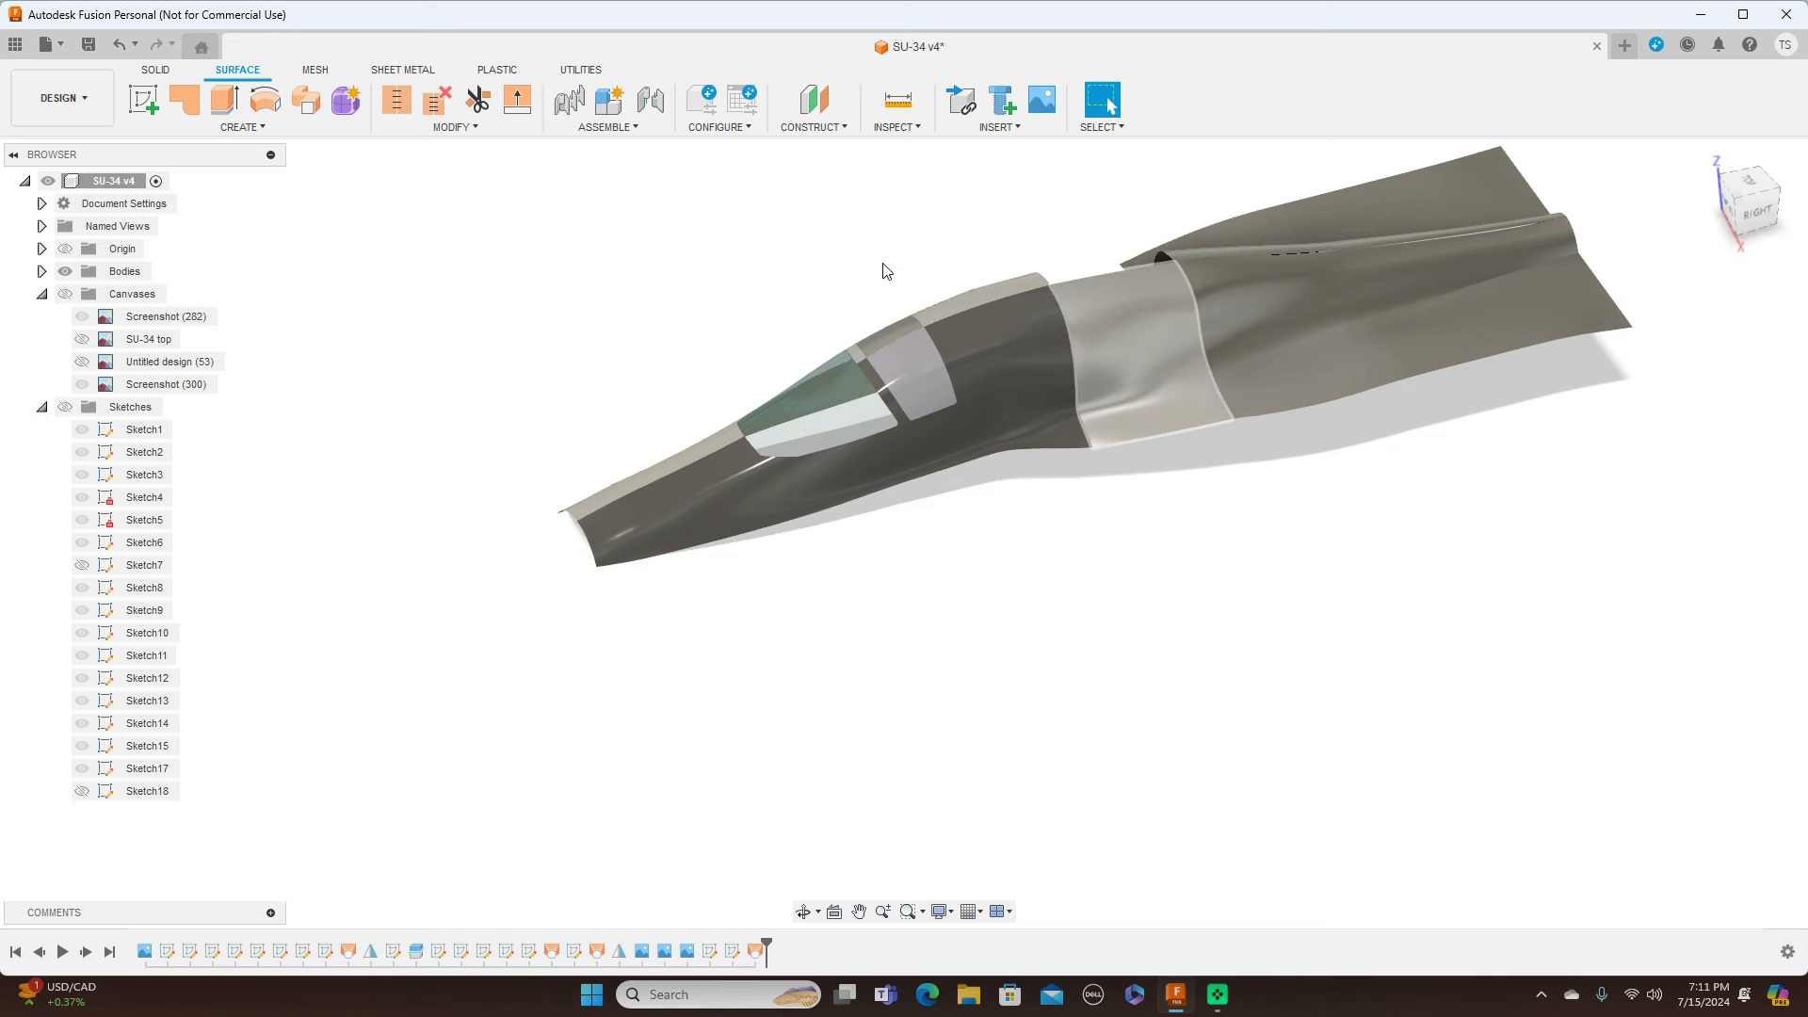
pyautogui.click(242, 126)
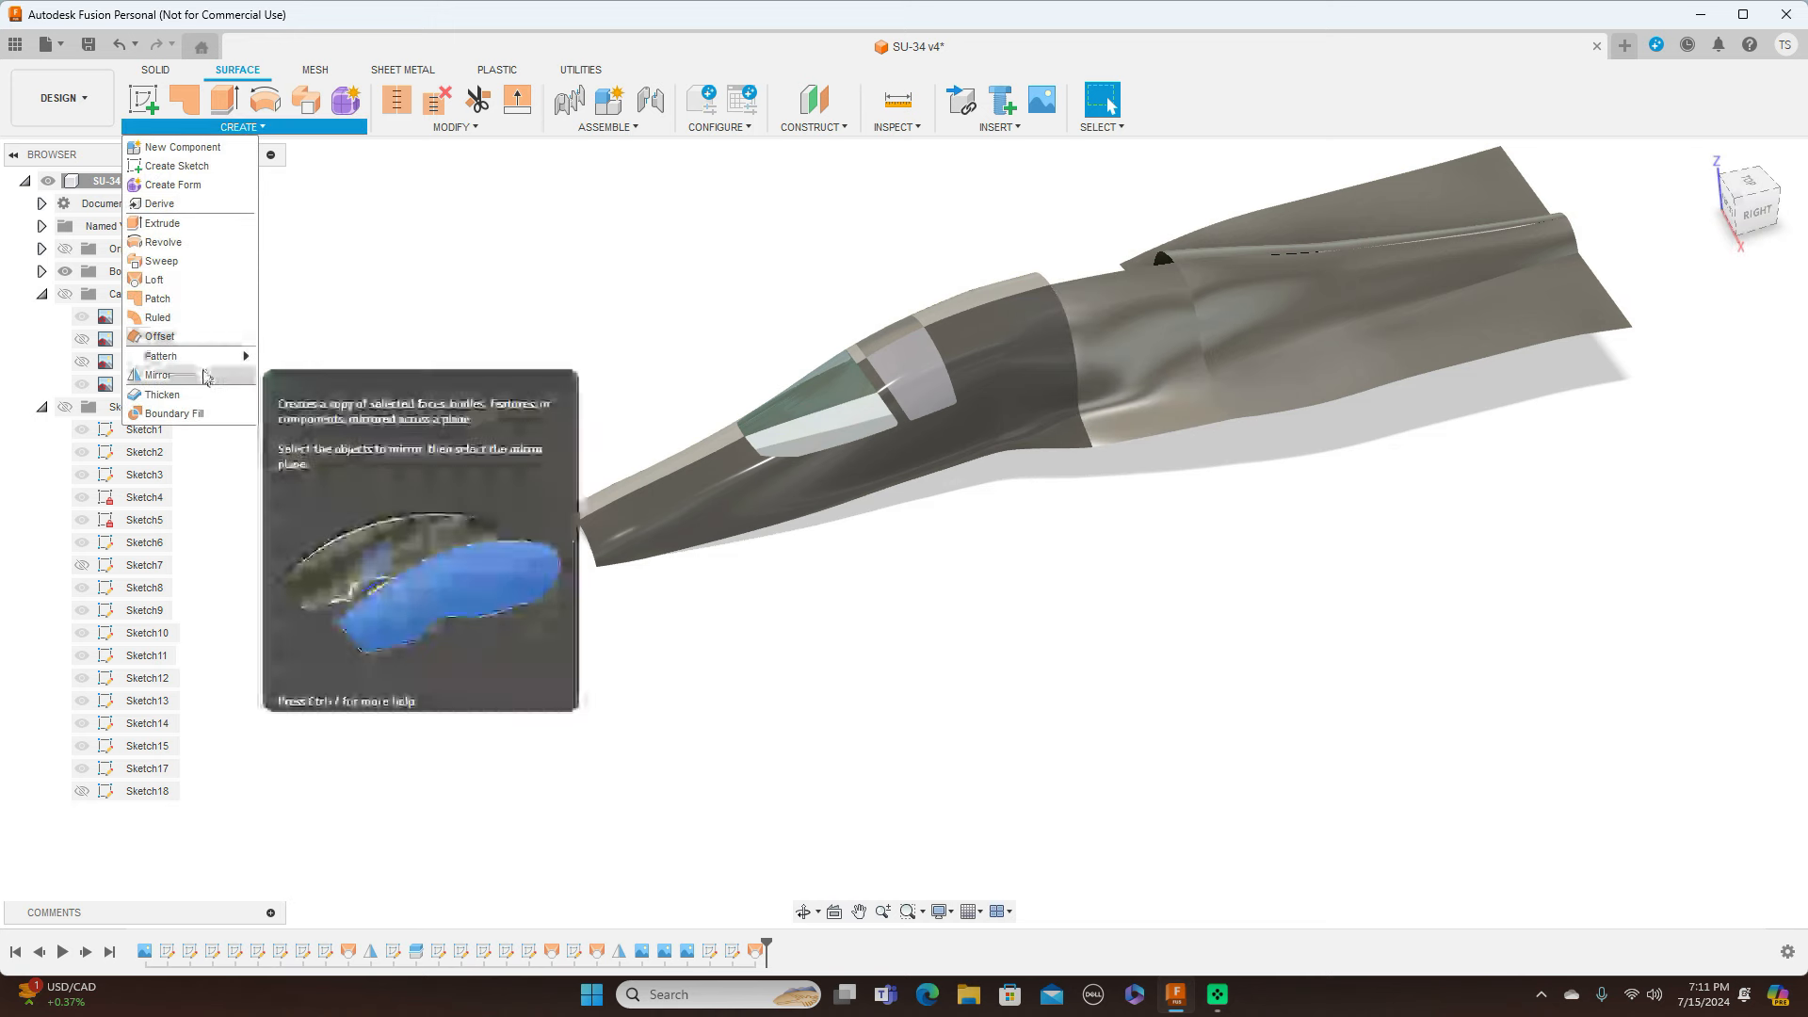
pyautogui.click(206, 376)
pyautogui.click(1136, 347)
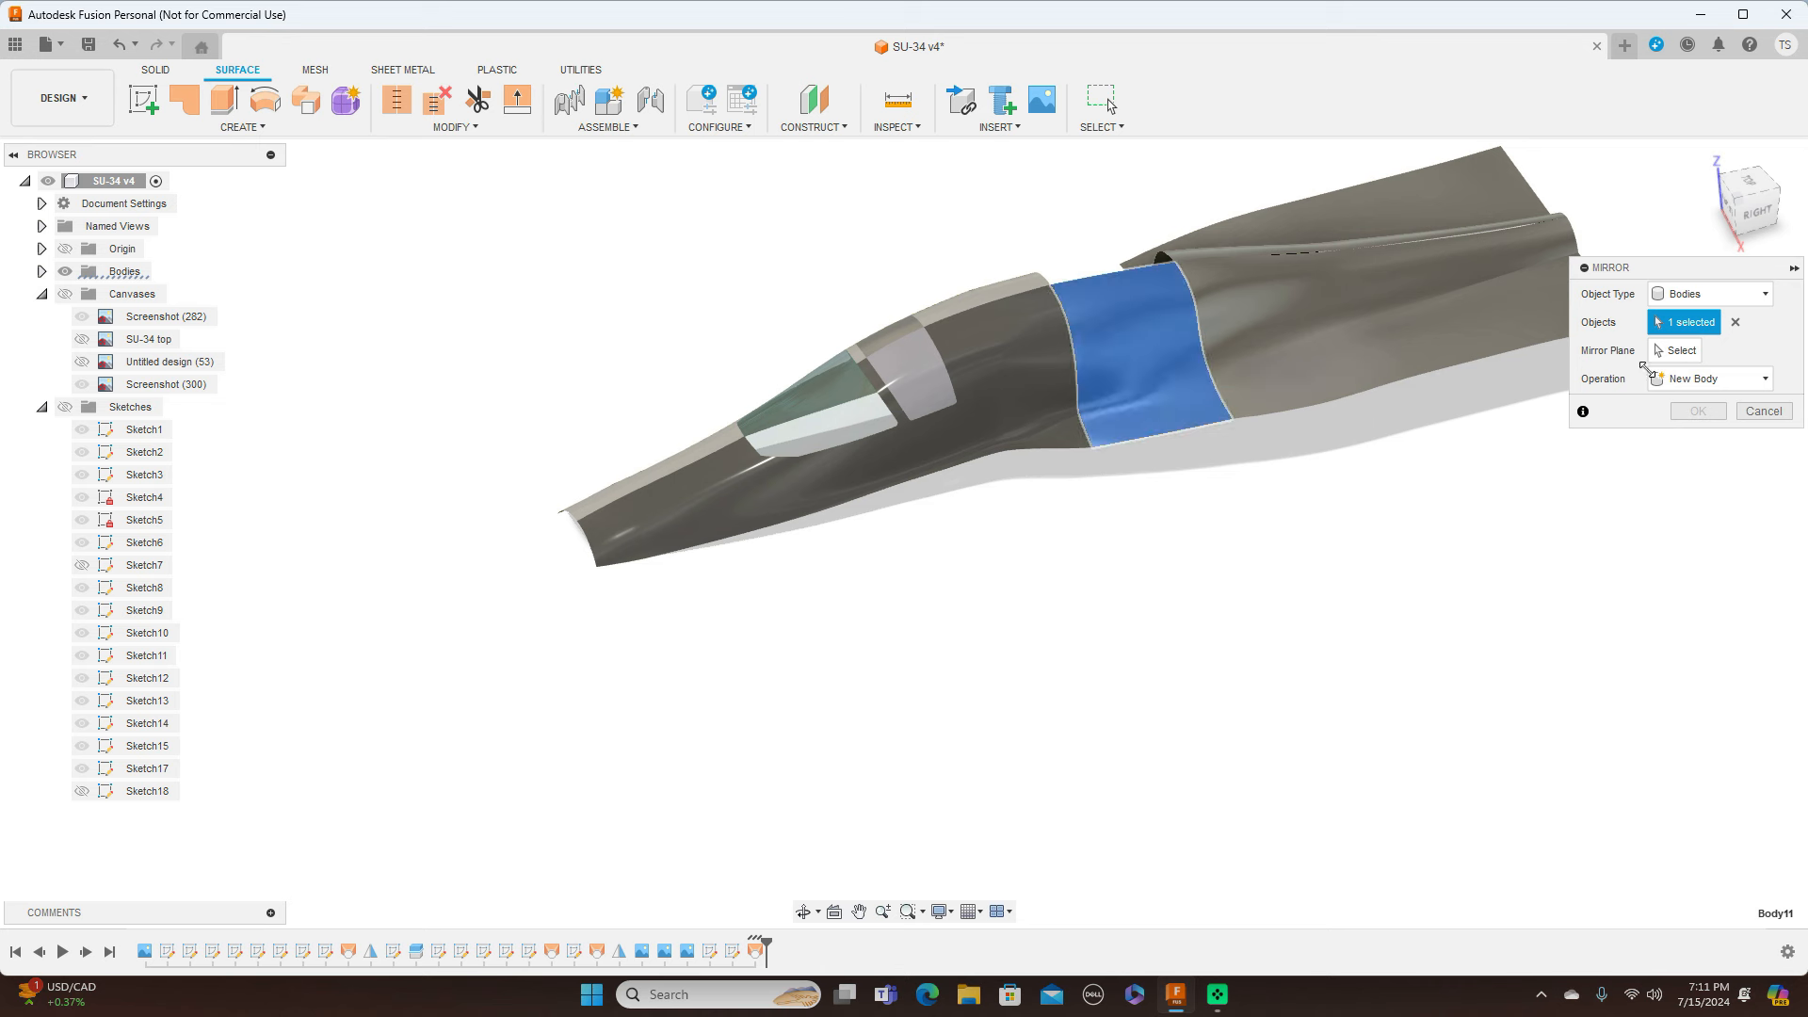
pyautogui.click(1675, 350)
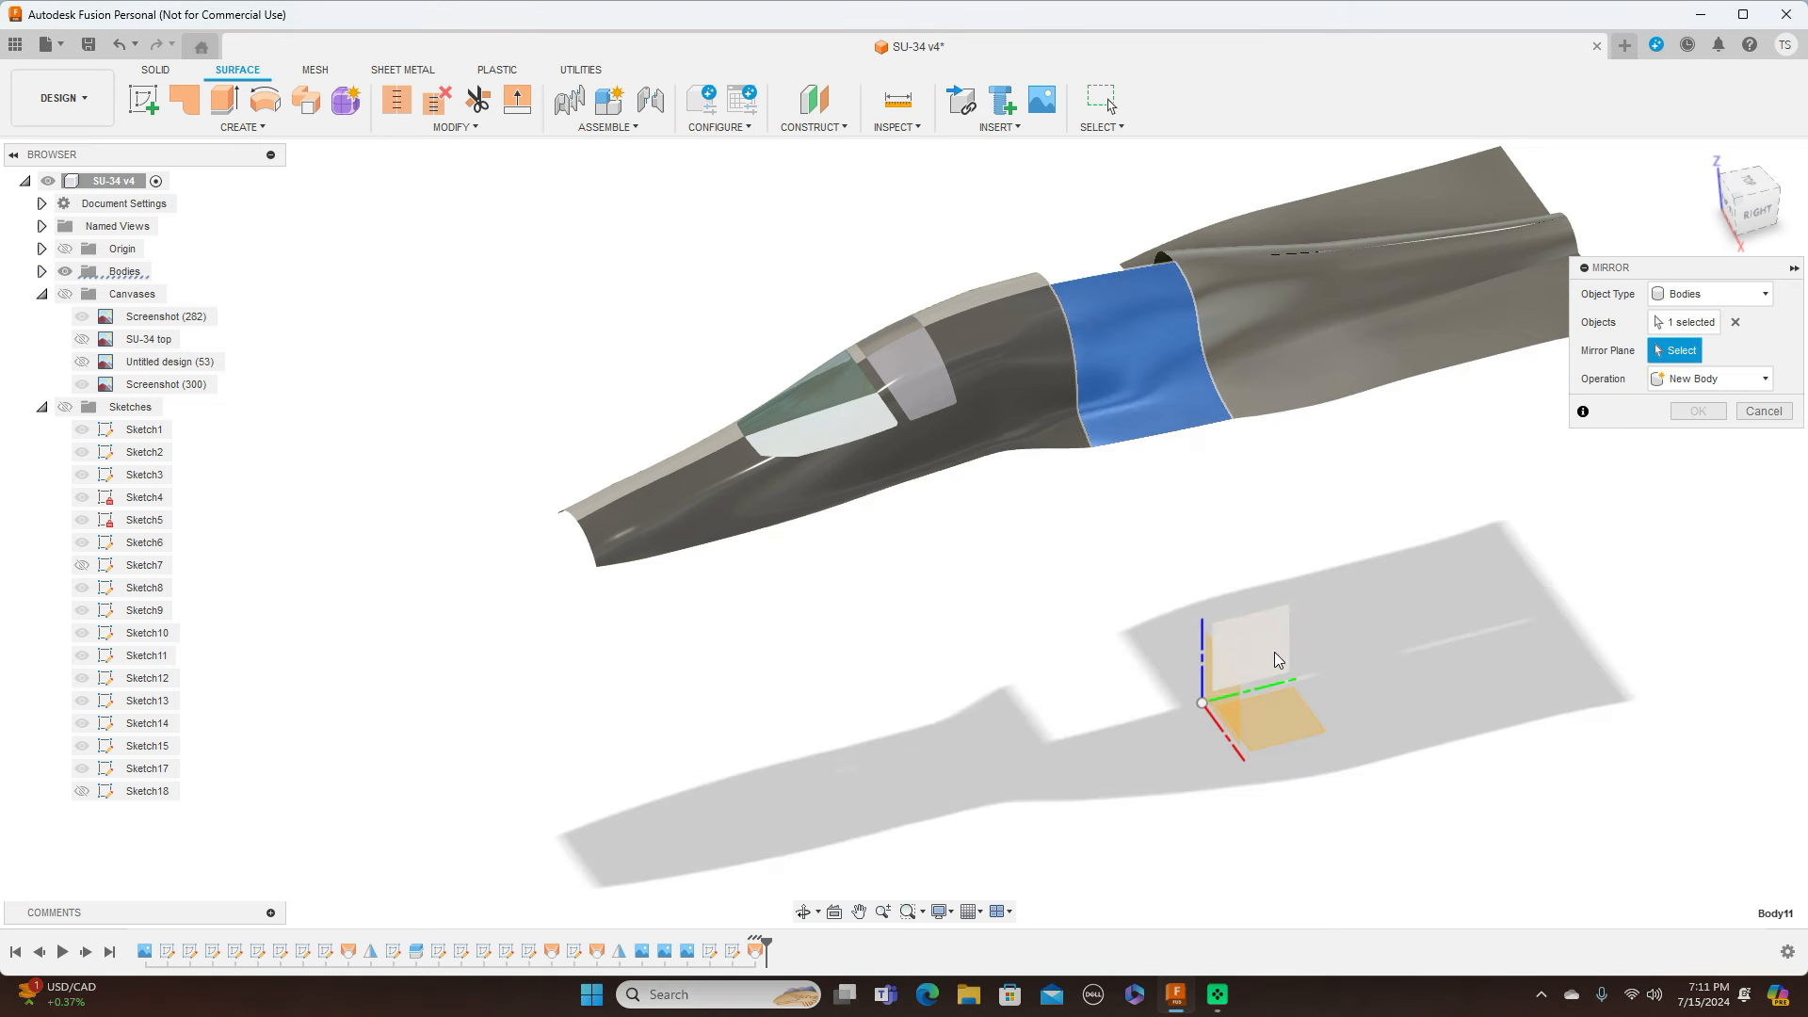
pyautogui.click(1277, 660)
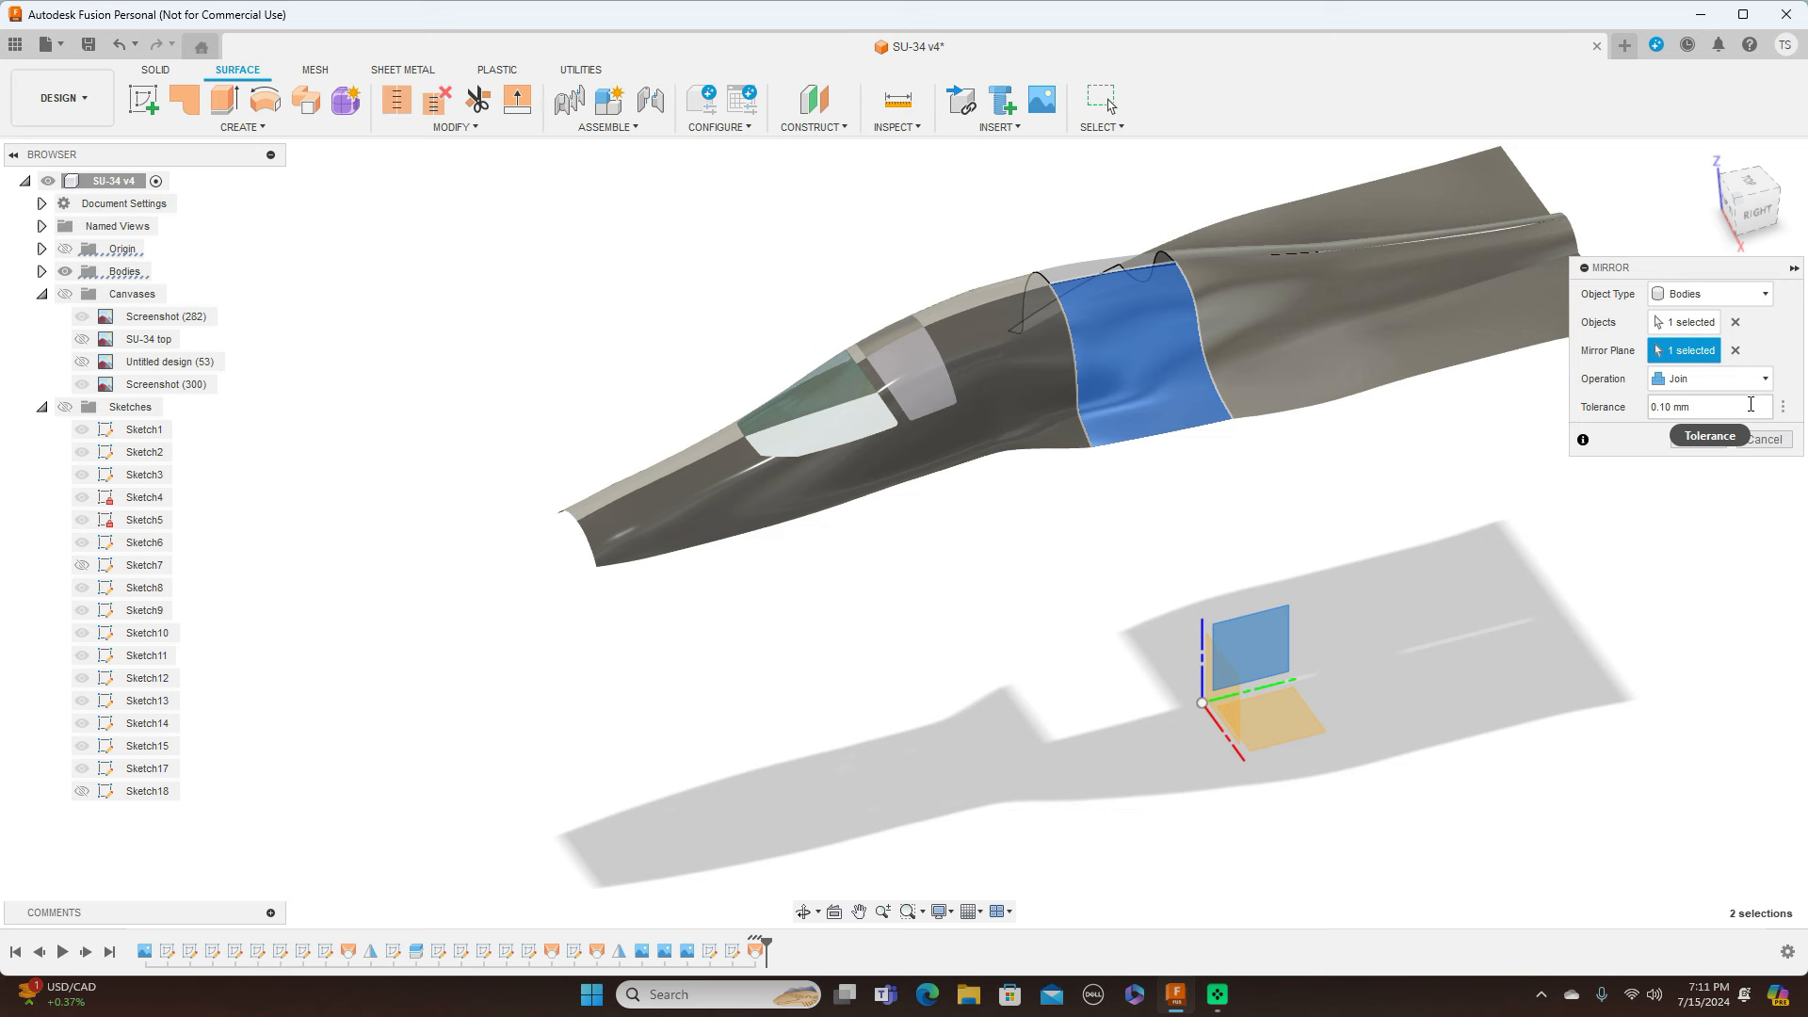
pyautogui.click(1696, 440)
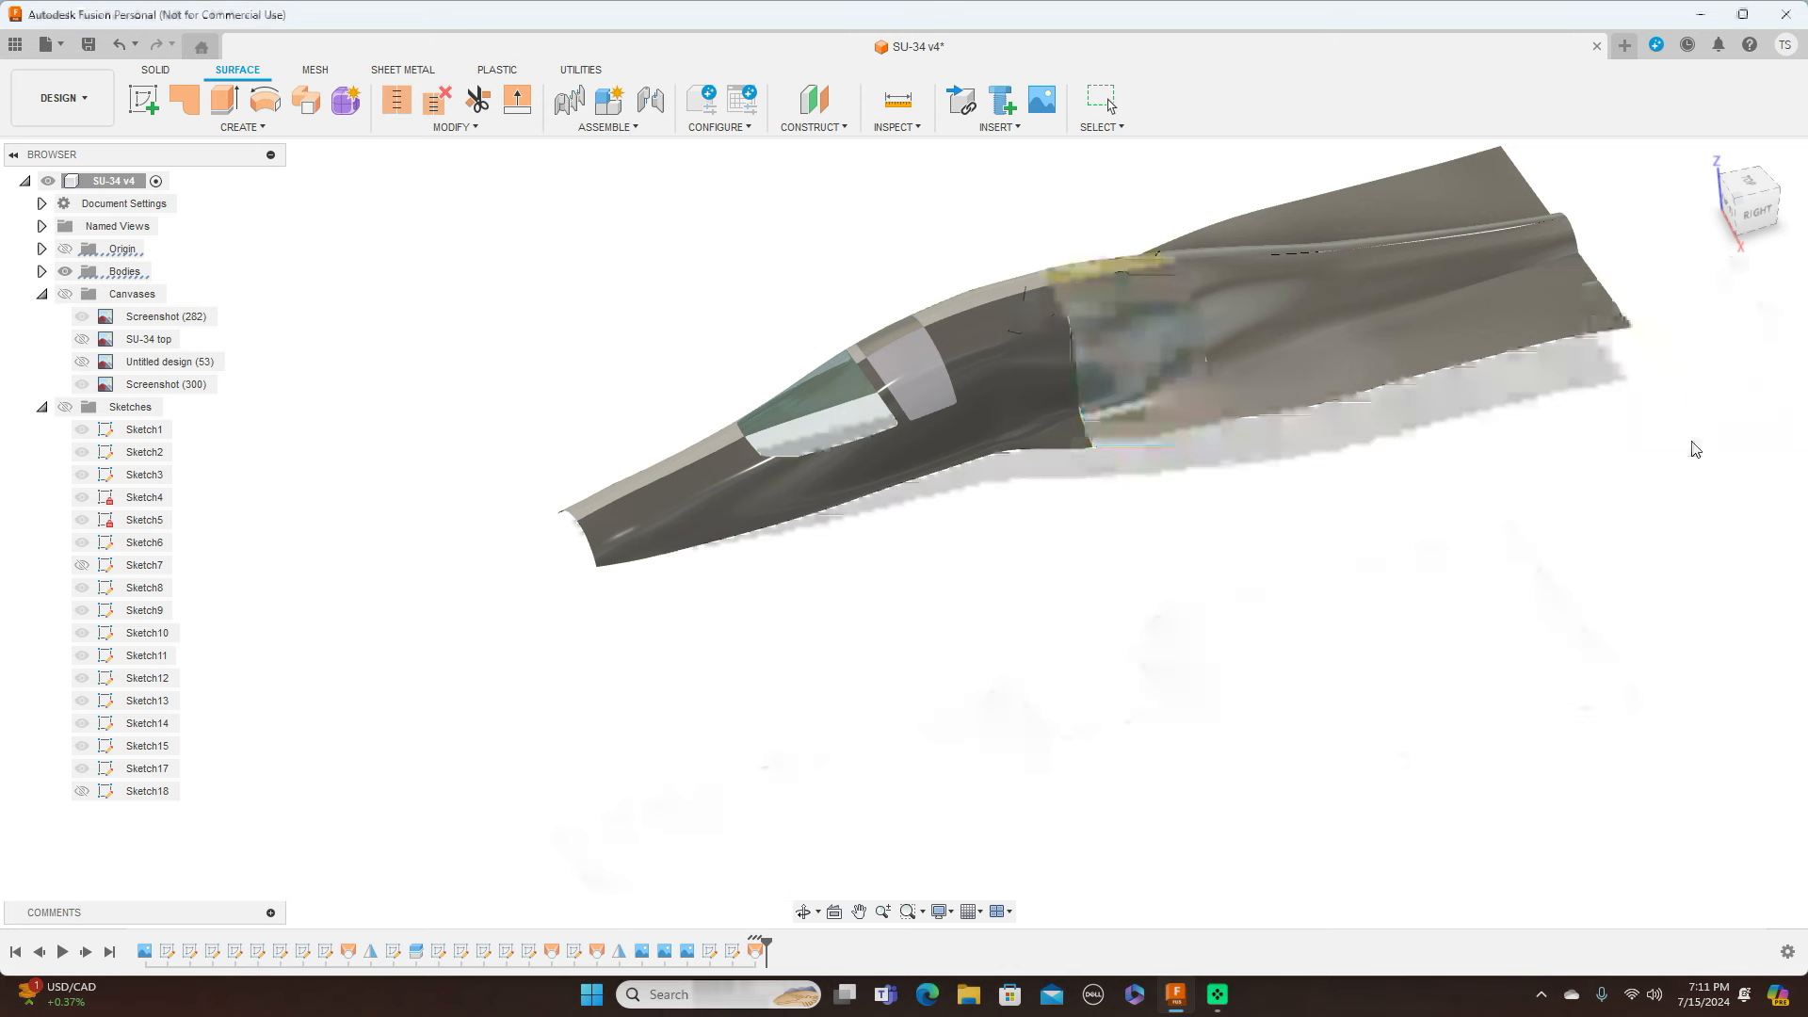
pyautogui.click(1753, 211)
pyautogui.moveTo(1750, 209)
pyautogui.mouseDown()
pyautogui.moveTo(1651, 219)
pyautogui.moveTo(1664, 294)
pyautogui.moveTo(1742, 273)
pyautogui.moveTo(1776, 221)
pyautogui.moveTo(1720, 216)
pyautogui.moveTo(1706, 228)
pyautogui.moveTo(1750, 211)
pyautogui.moveTo(1771, 230)
pyautogui.moveTo(1778, 212)
pyautogui.moveTo(1742, 224)
pyautogui.mouseUp()
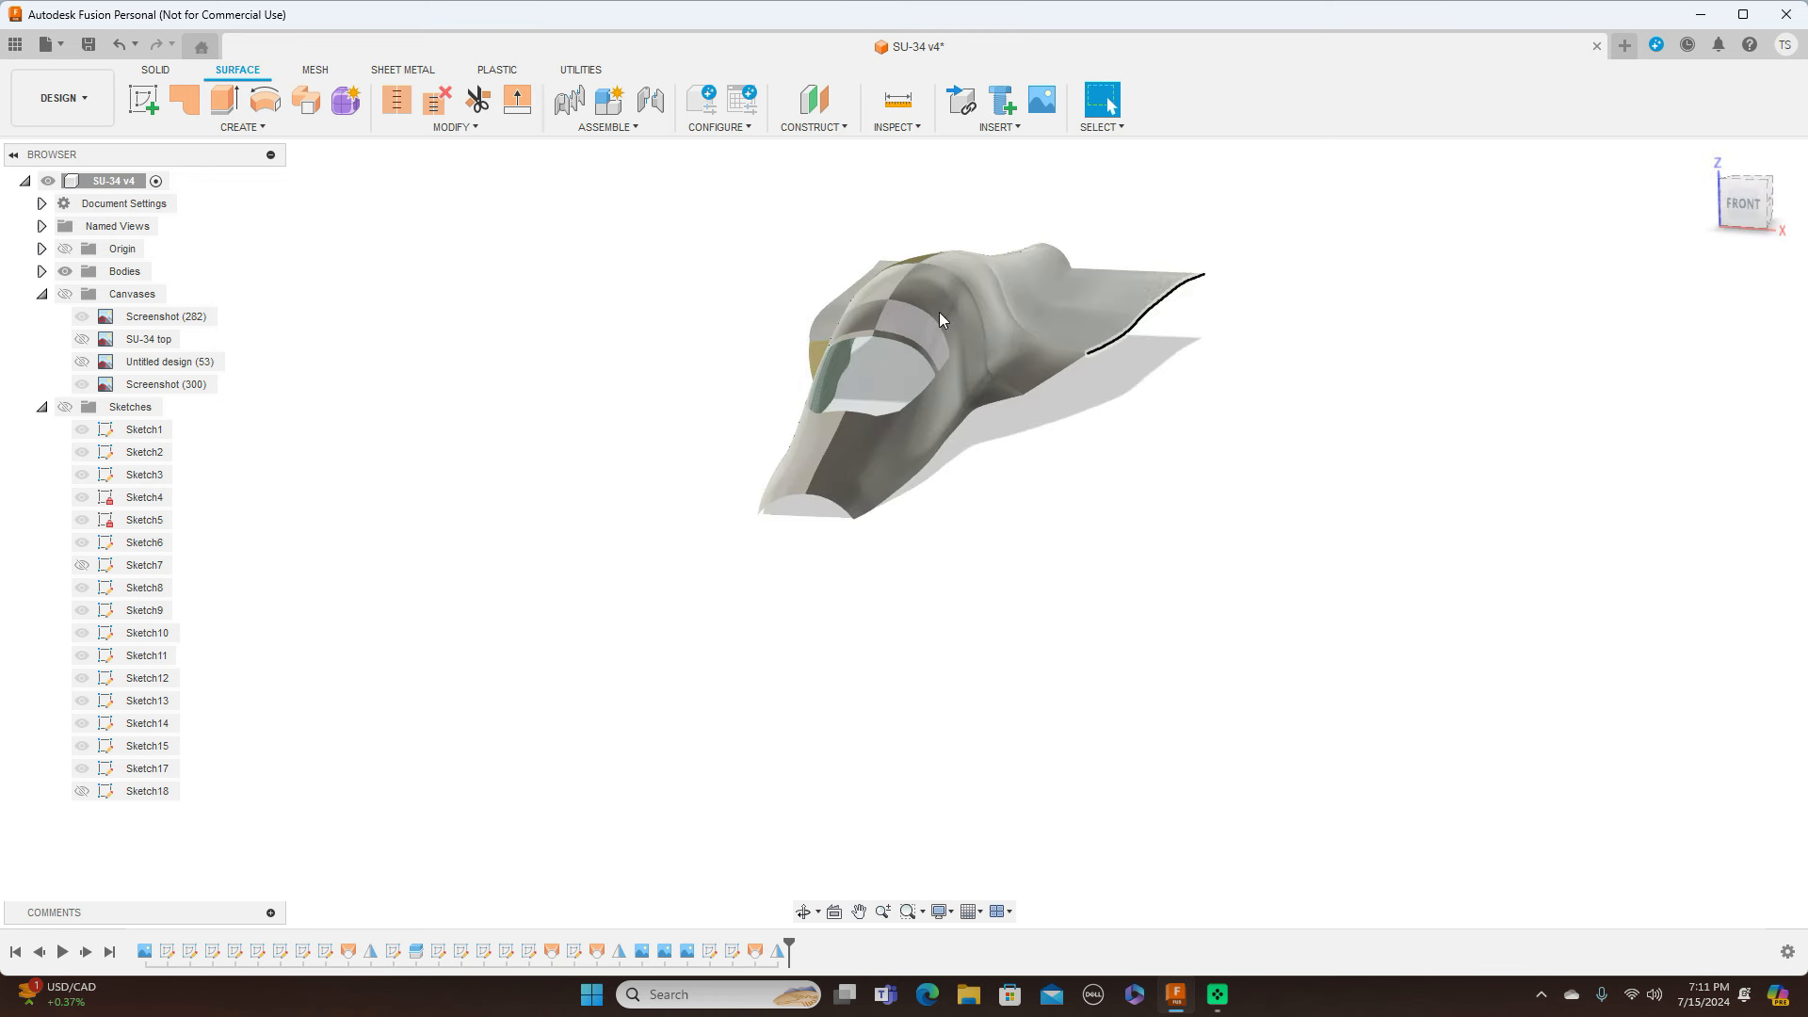
# Step: Show all the sketches over the bodies, including Sketch7 and Sketch18, and check the section curves in front and side views
pyautogui.click(65, 408)
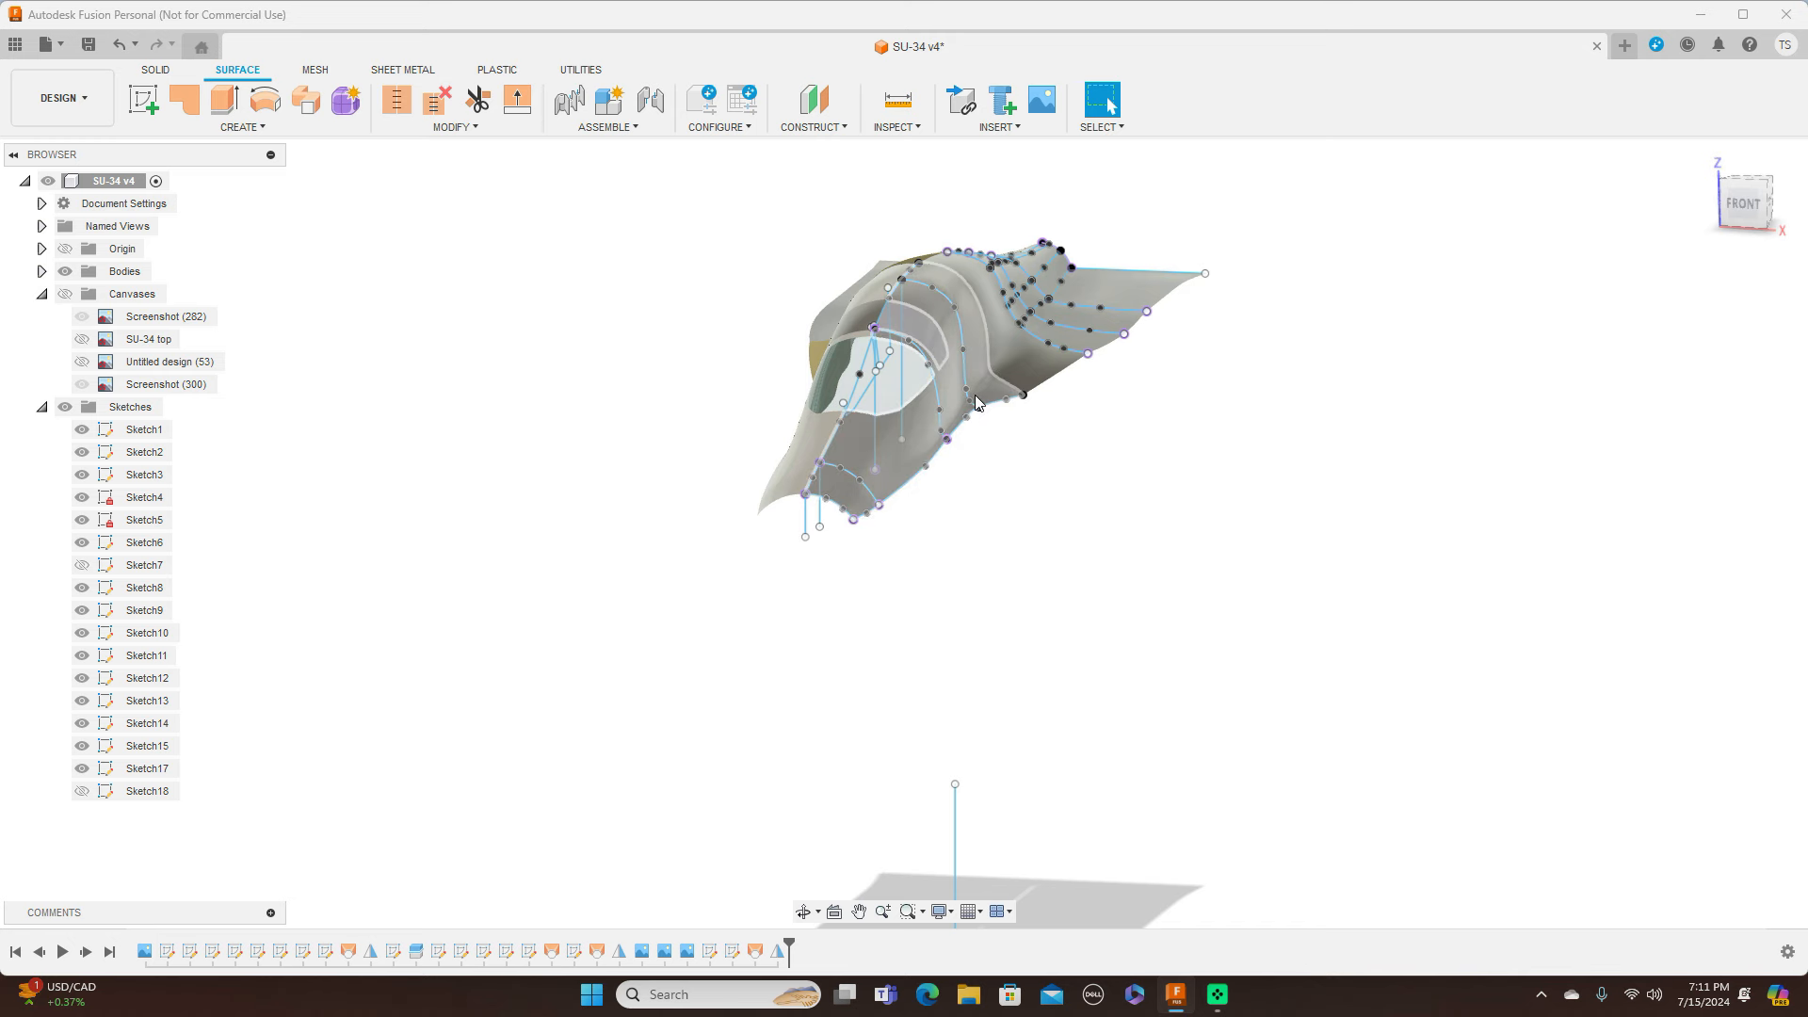
pyautogui.scroll(10, 1076, 417)
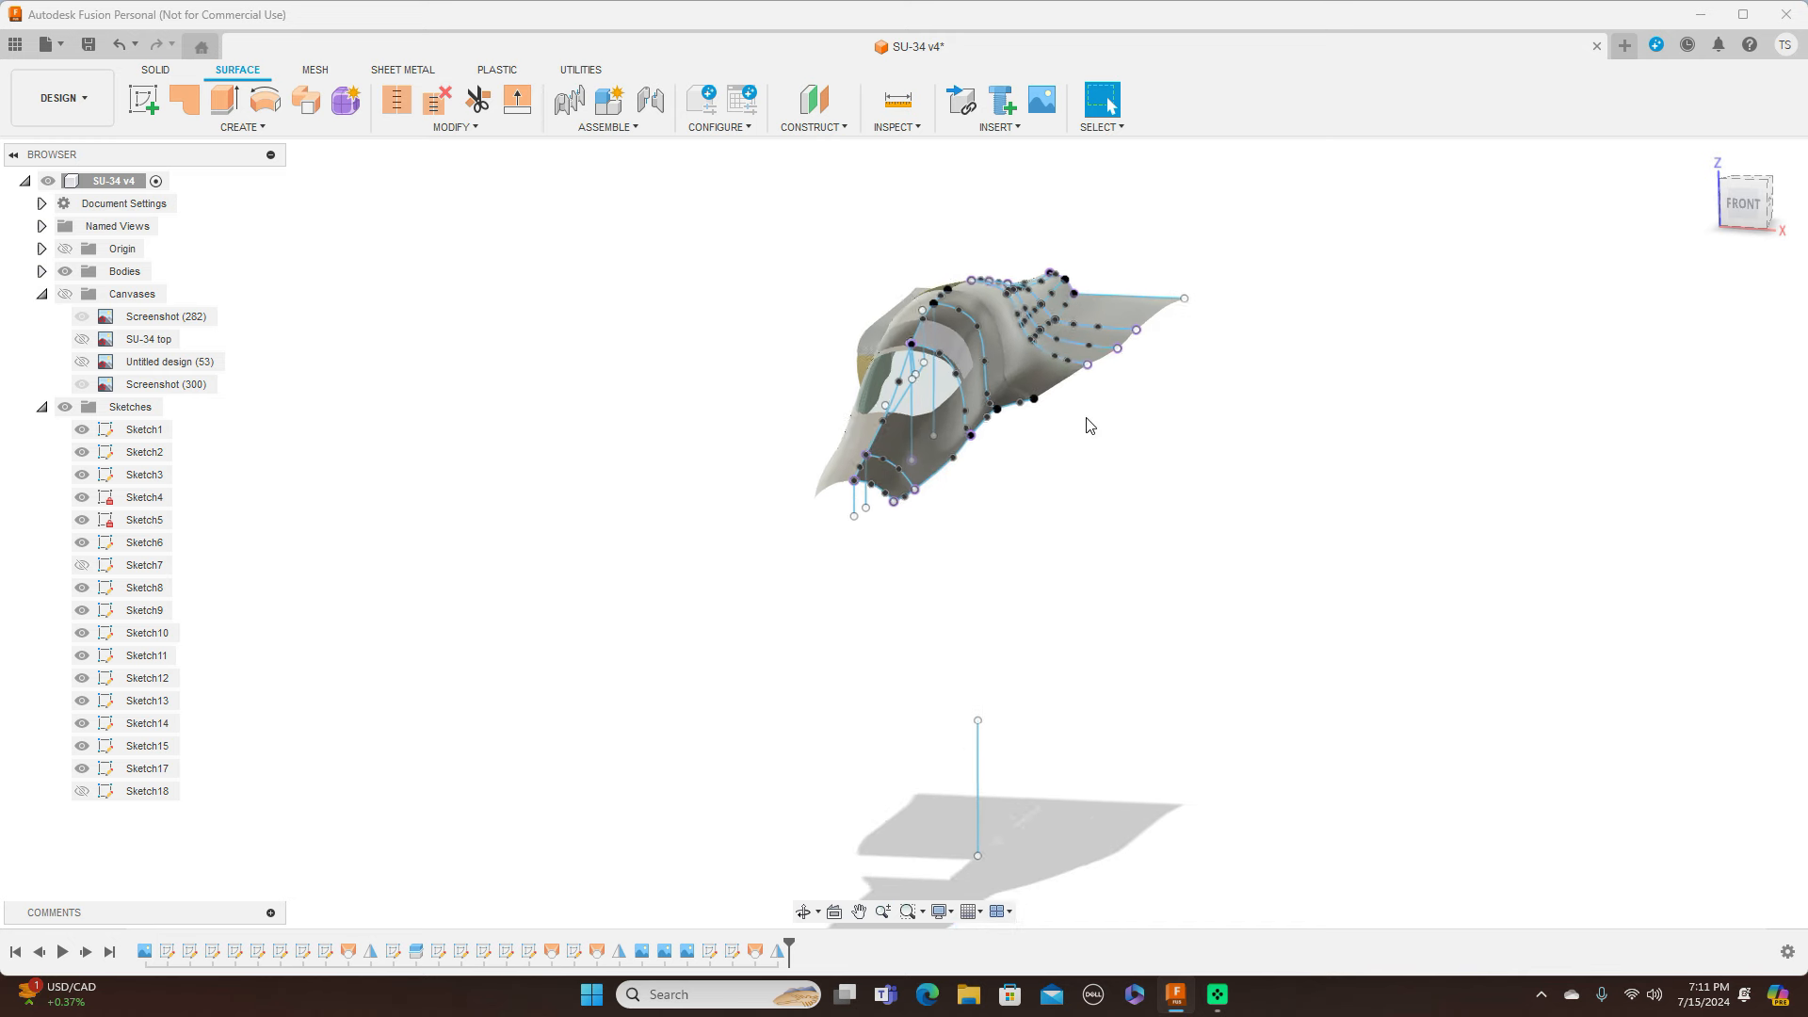
pyautogui.moveTo(1148, 417); pyautogui.dragTo(1099, 551, button='middle')
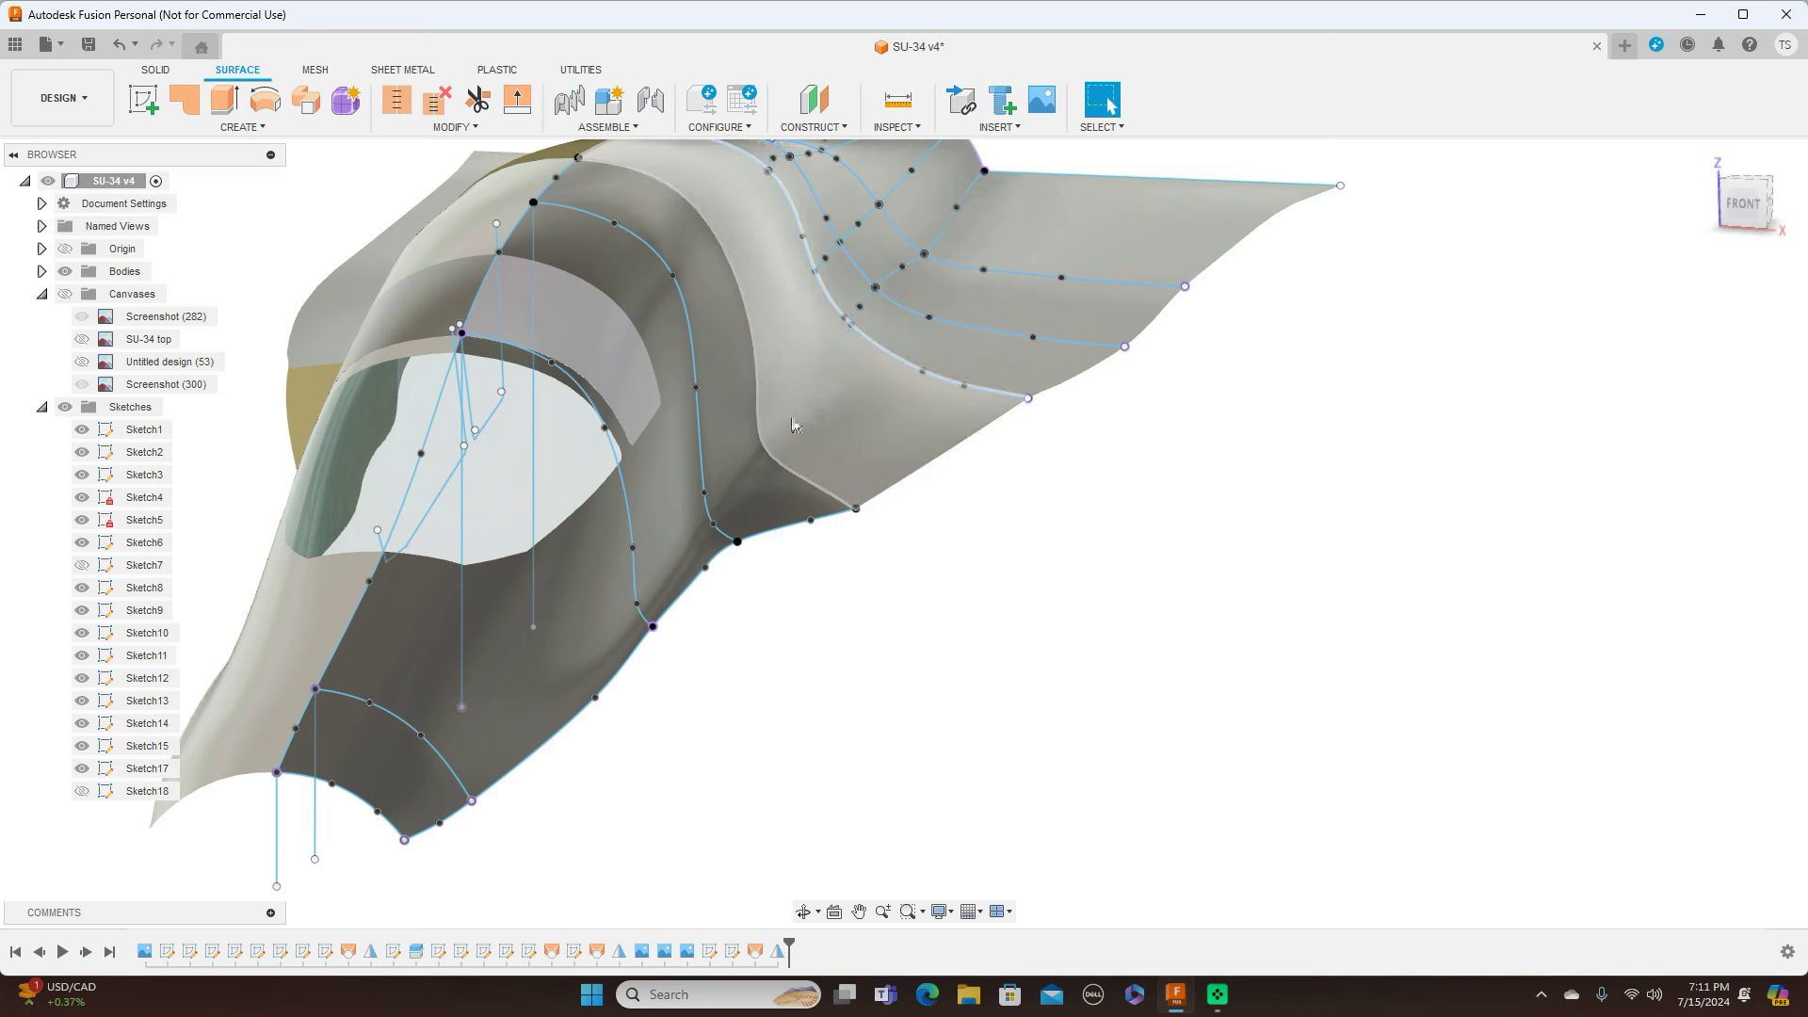
pyautogui.click(1744, 203)
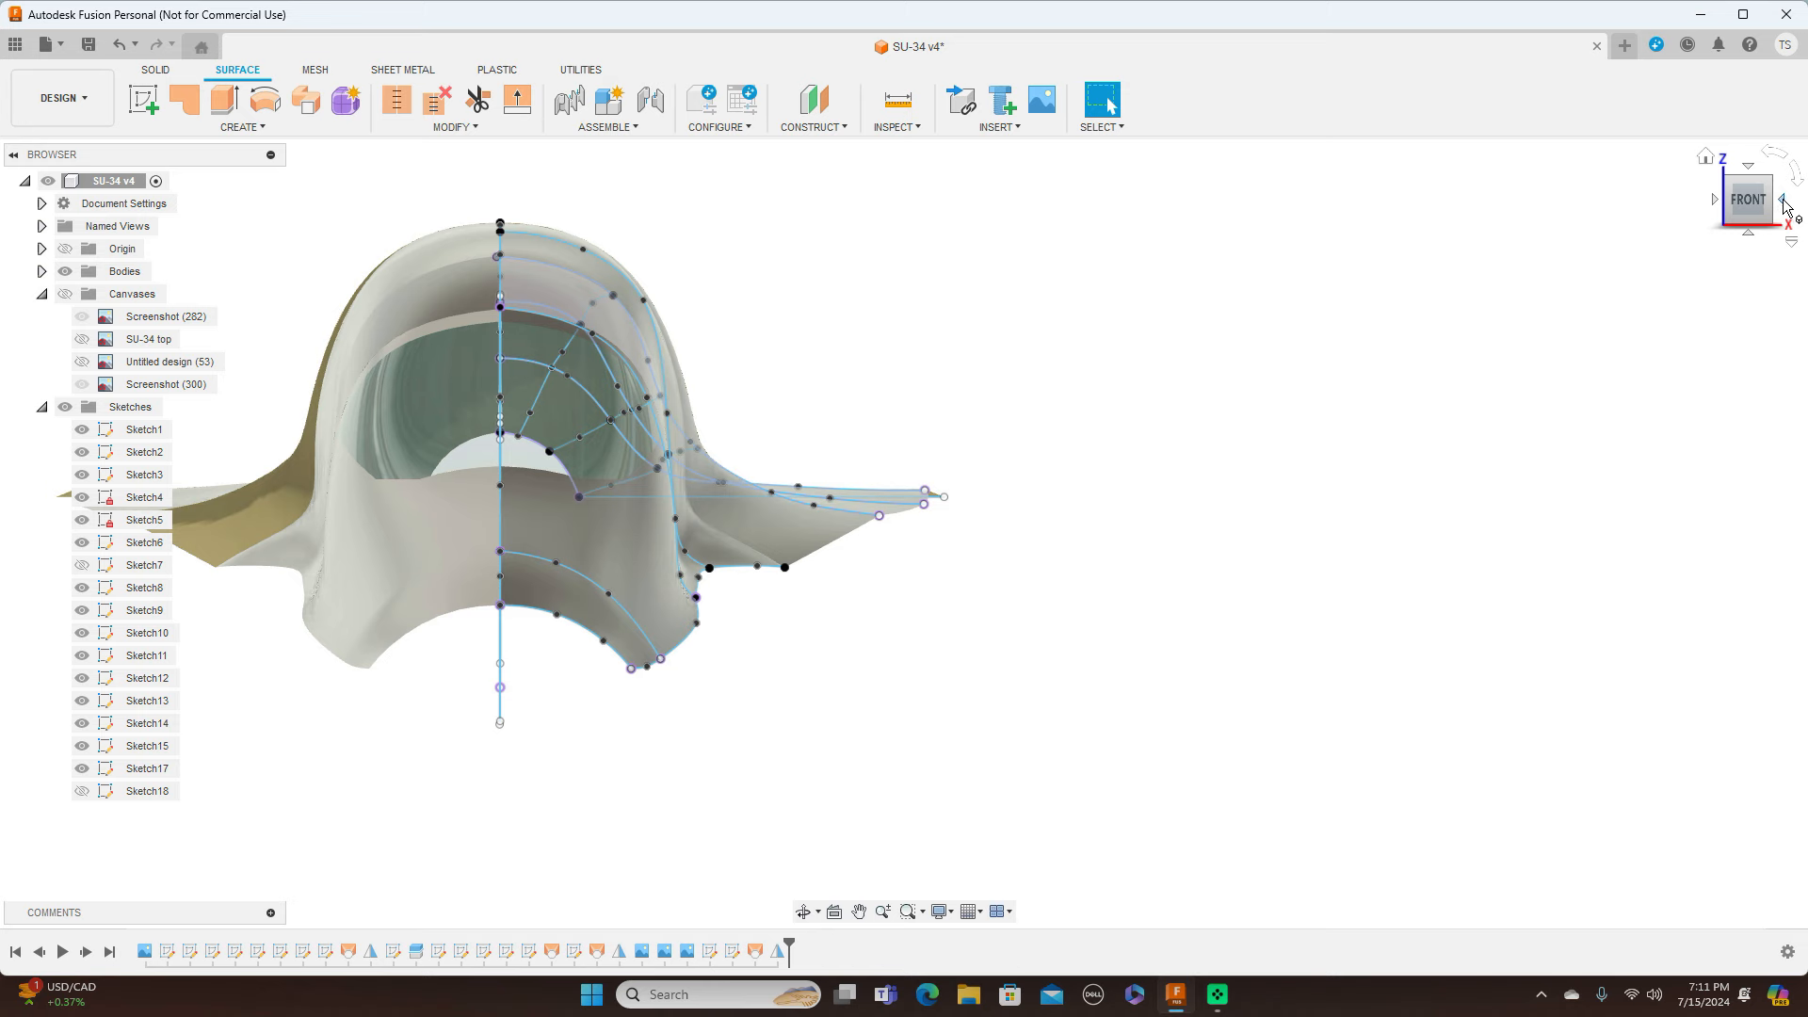
pyautogui.click(1785, 206)
pyautogui.moveTo(1490, 644); pyautogui.dragTo(1305, 640, button='middle')
pyautogui.scroll(-1, 1307, 639)
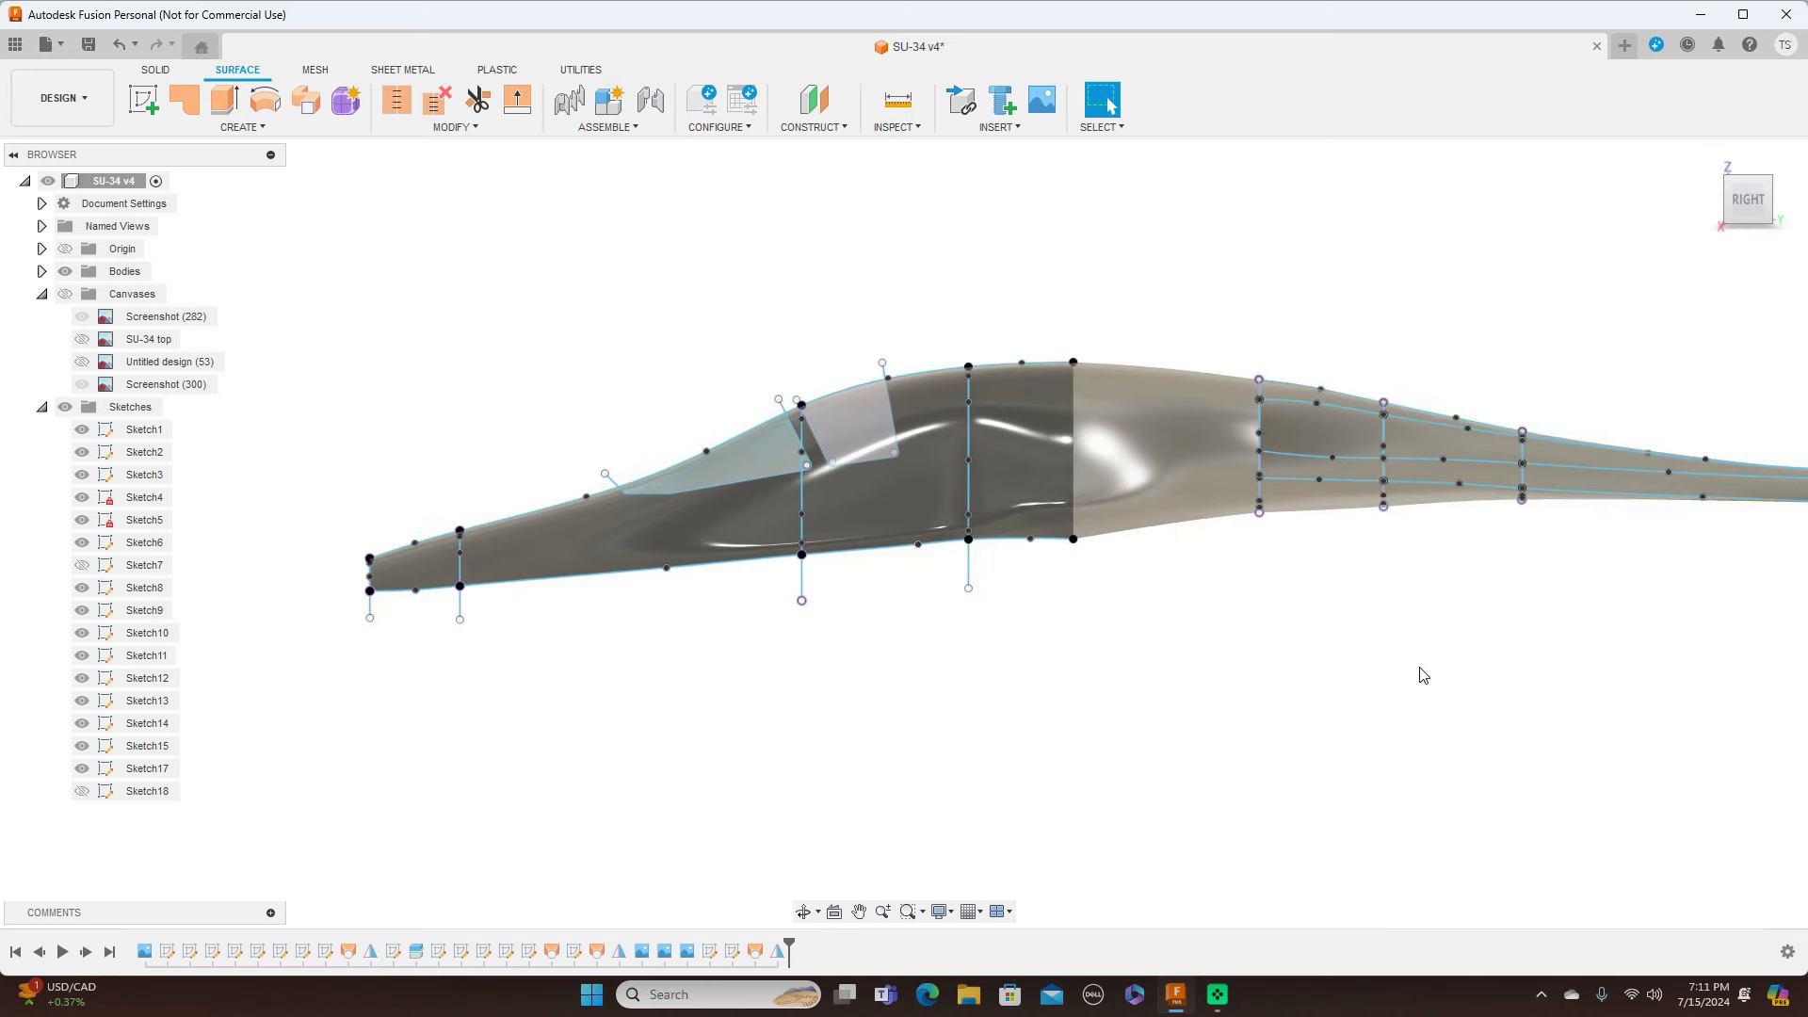
pyautogui.moveTo(1731, 202); pyautogui.dragTo(1763, 224)
pyautogui.click(85, 796)
pyautogui.click(83, 793)
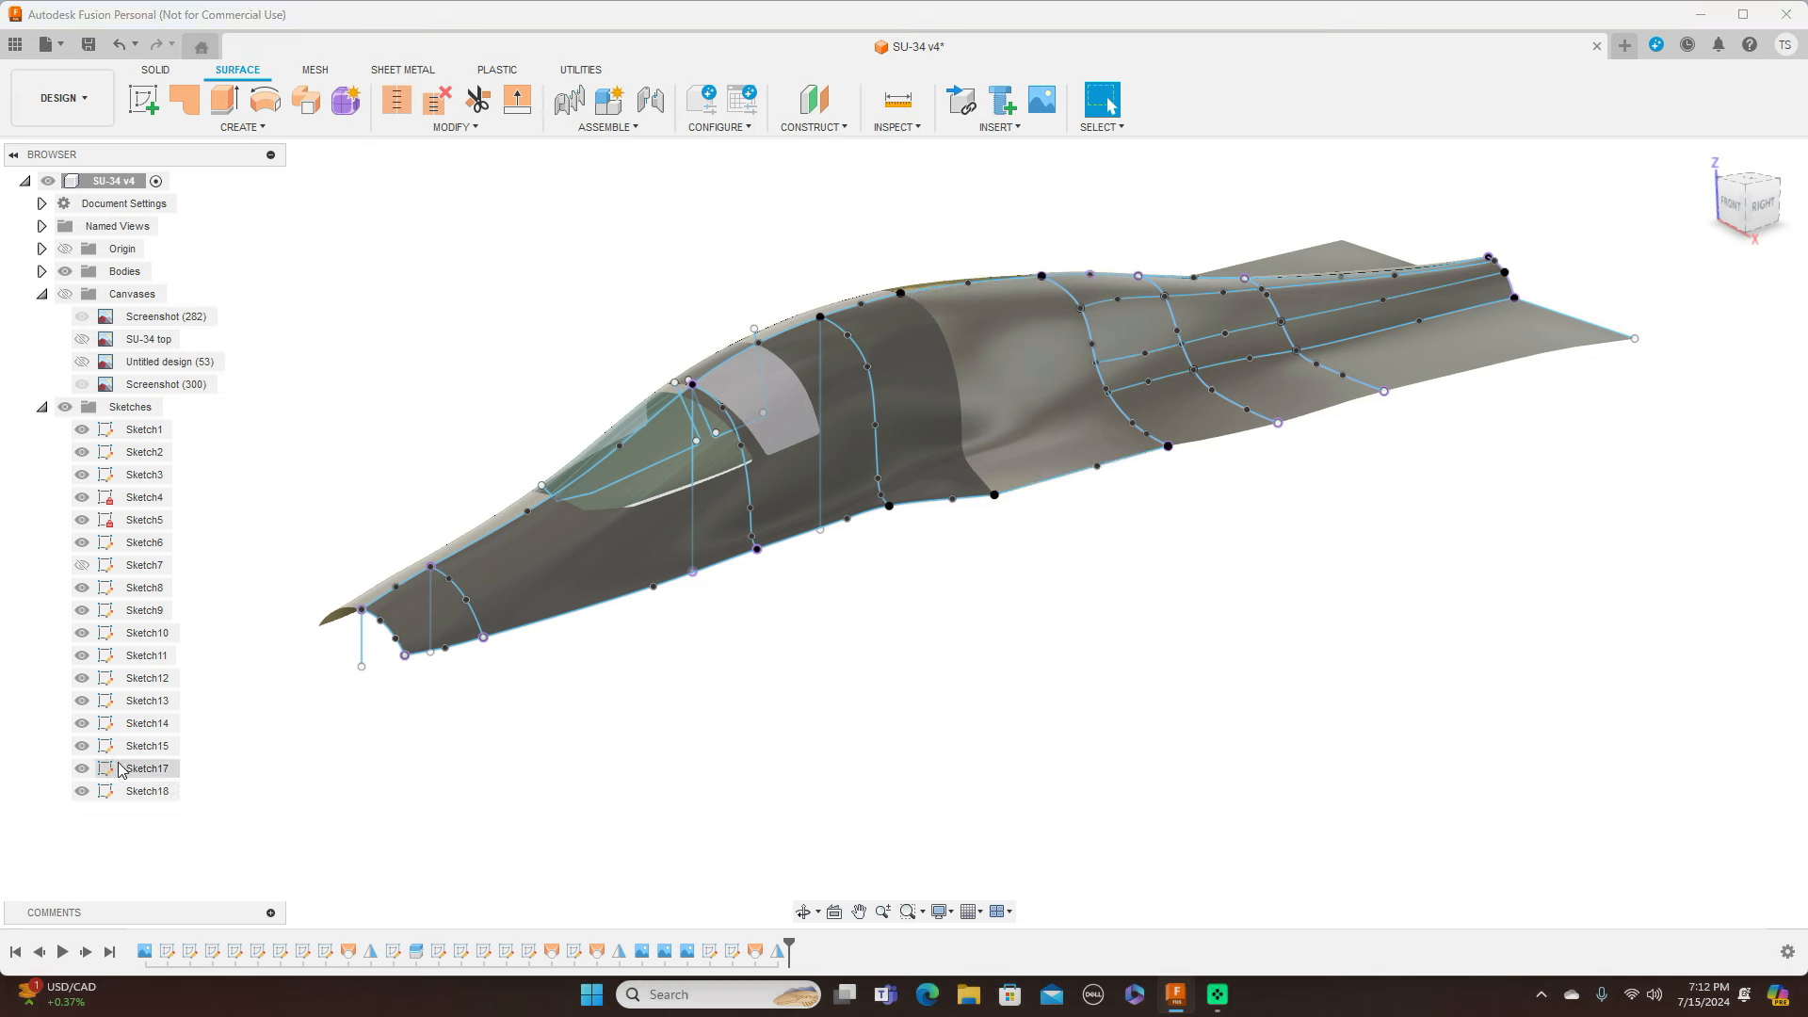
pyautogui.click(82, 565)
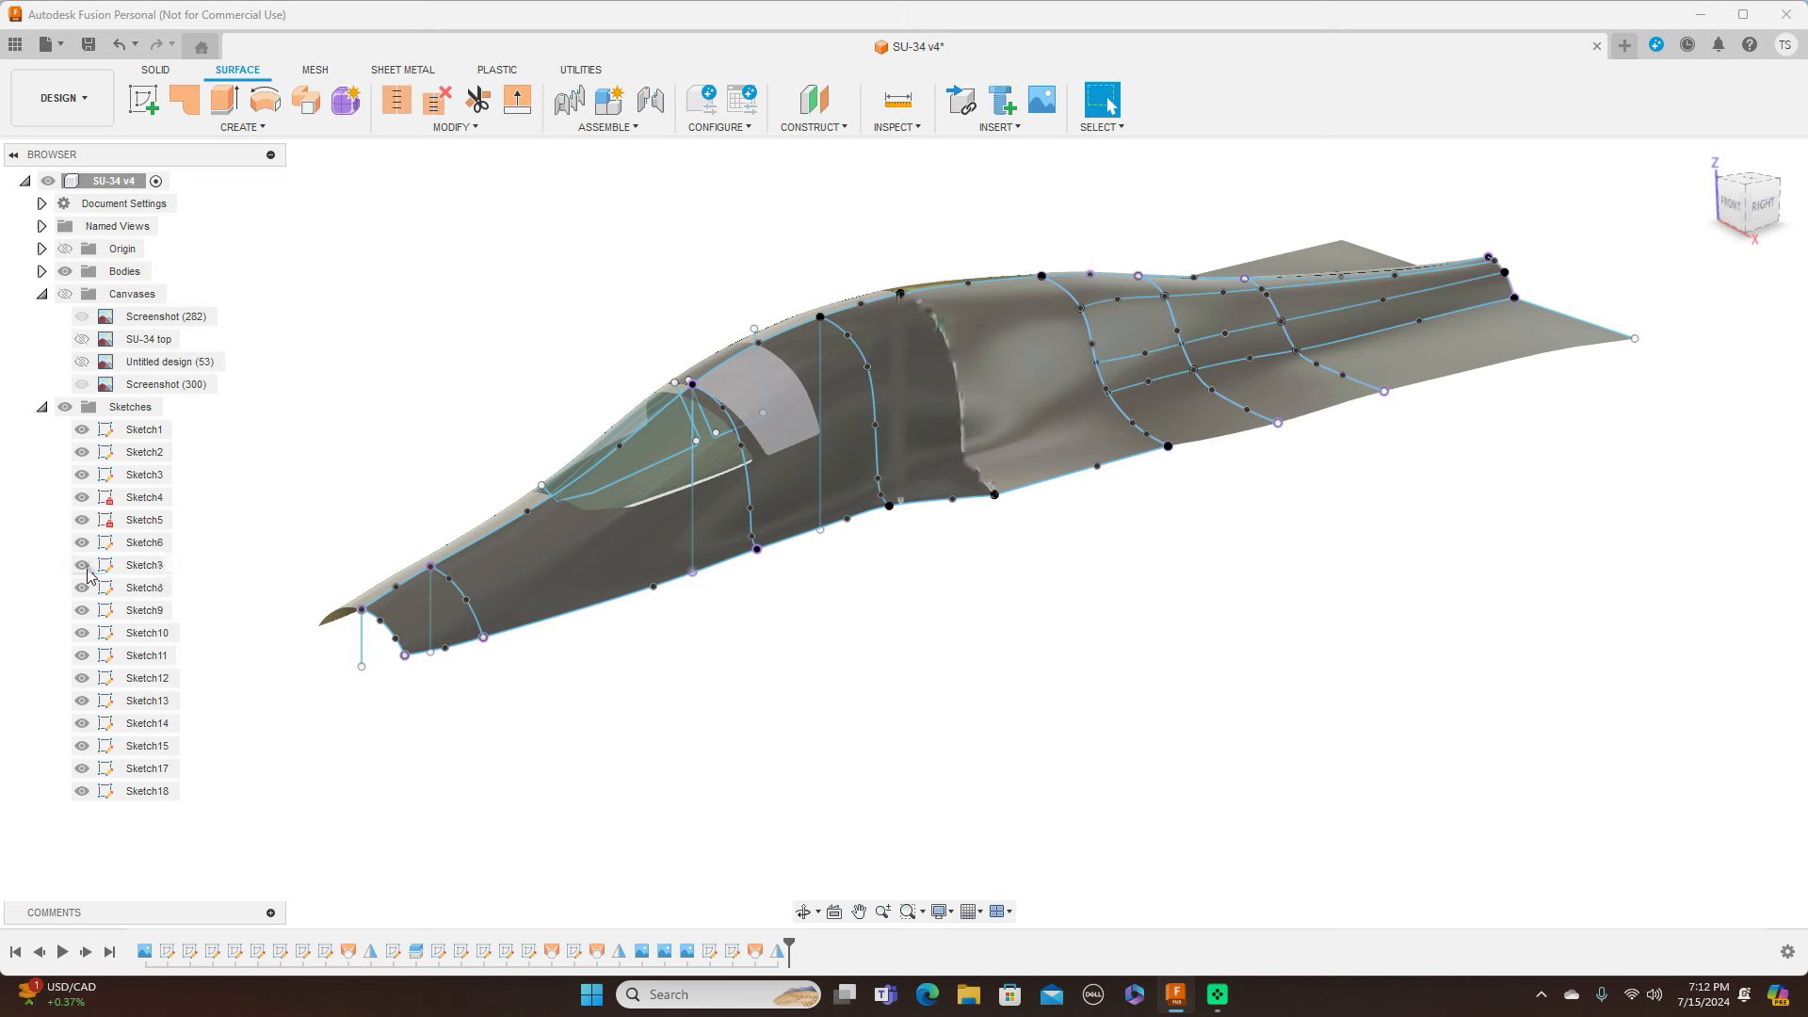
# Step: Hide the bodies and move a lower spline point of the Sketch7 section curve outward for a softer bend
pyautogui.scroll(4, 1107, 752)
pyautogui.moveTo(1143, 682); pyautogui.dragTo(1159, 759, button='middle')
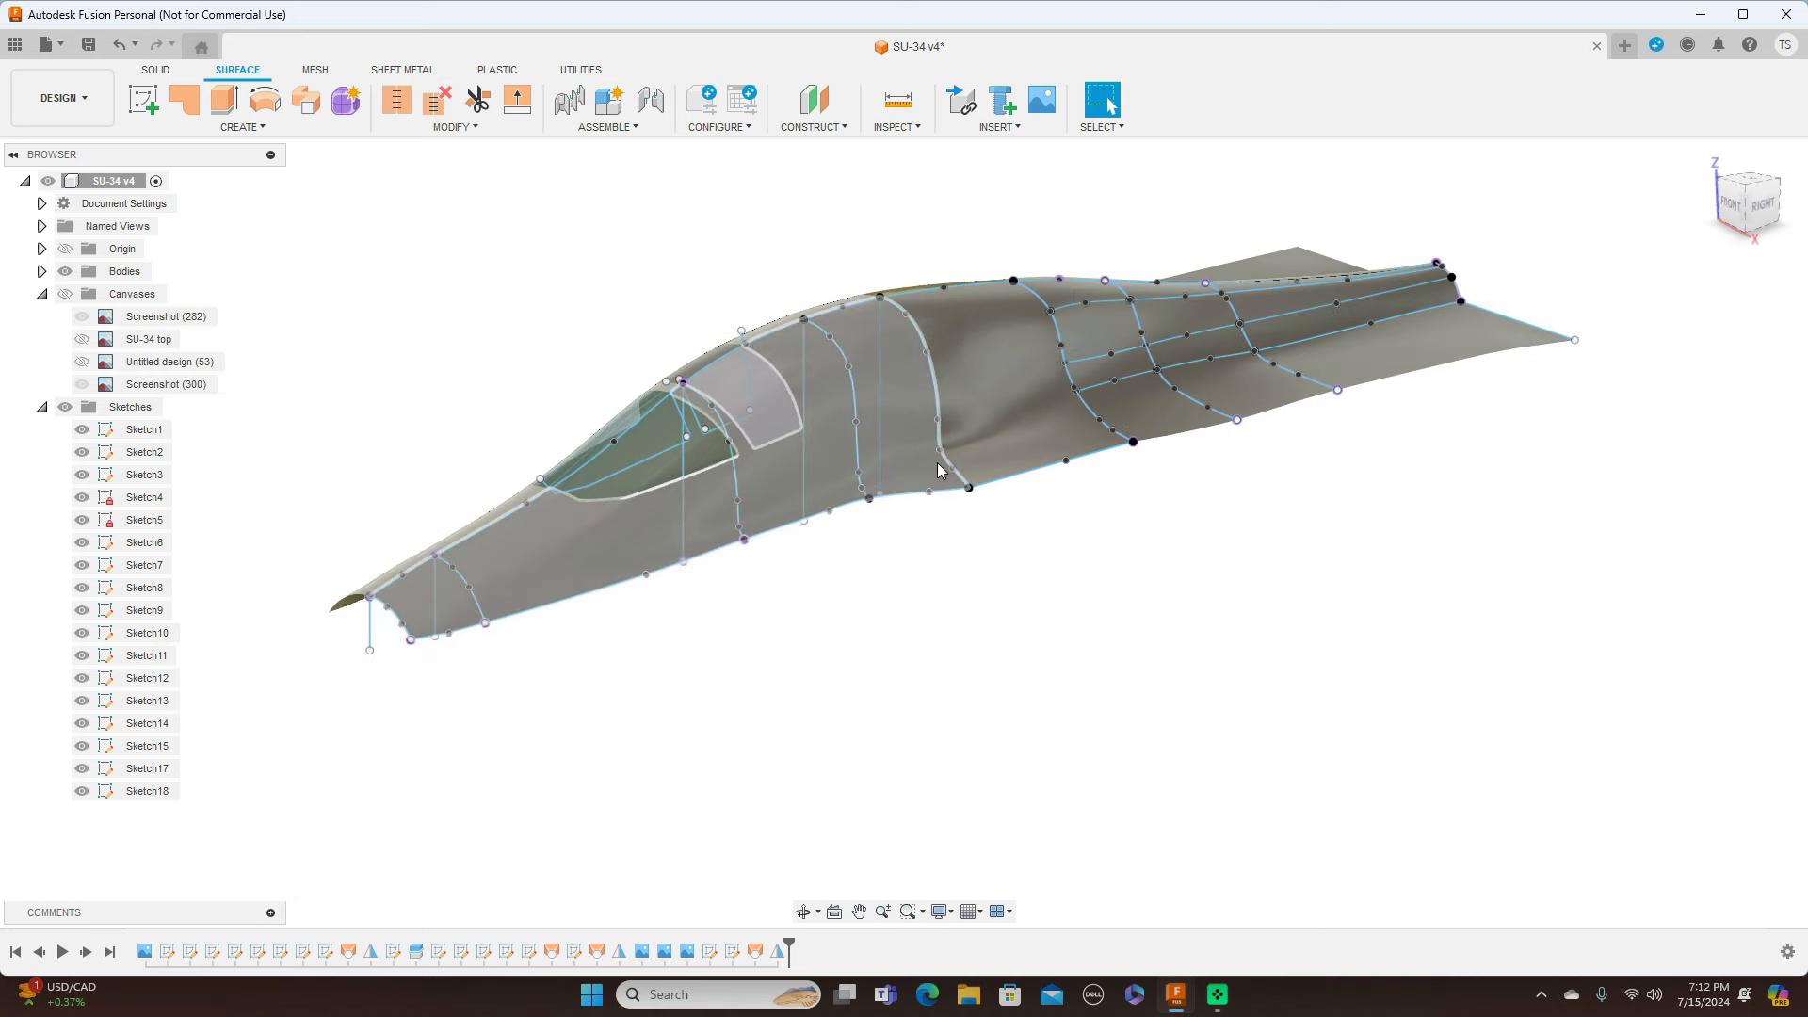
pyautogui.scroll(3, 936, 462)
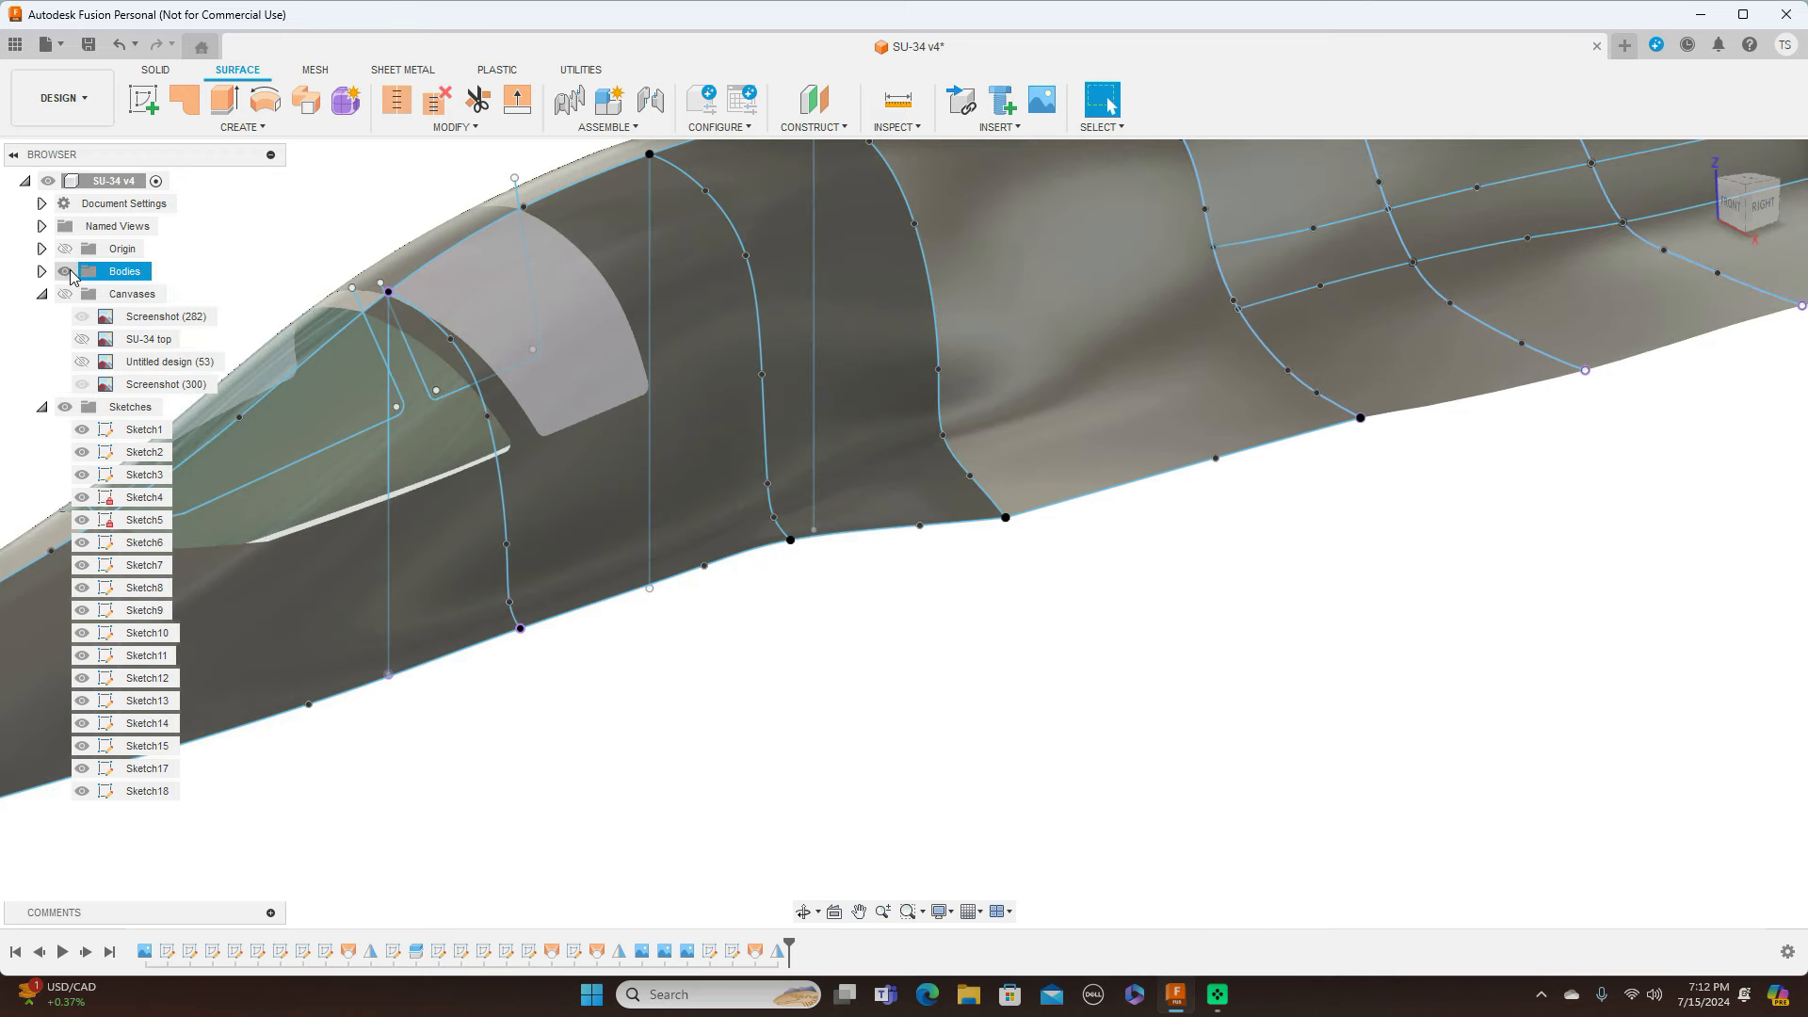
pyautogui.click(65, 272)
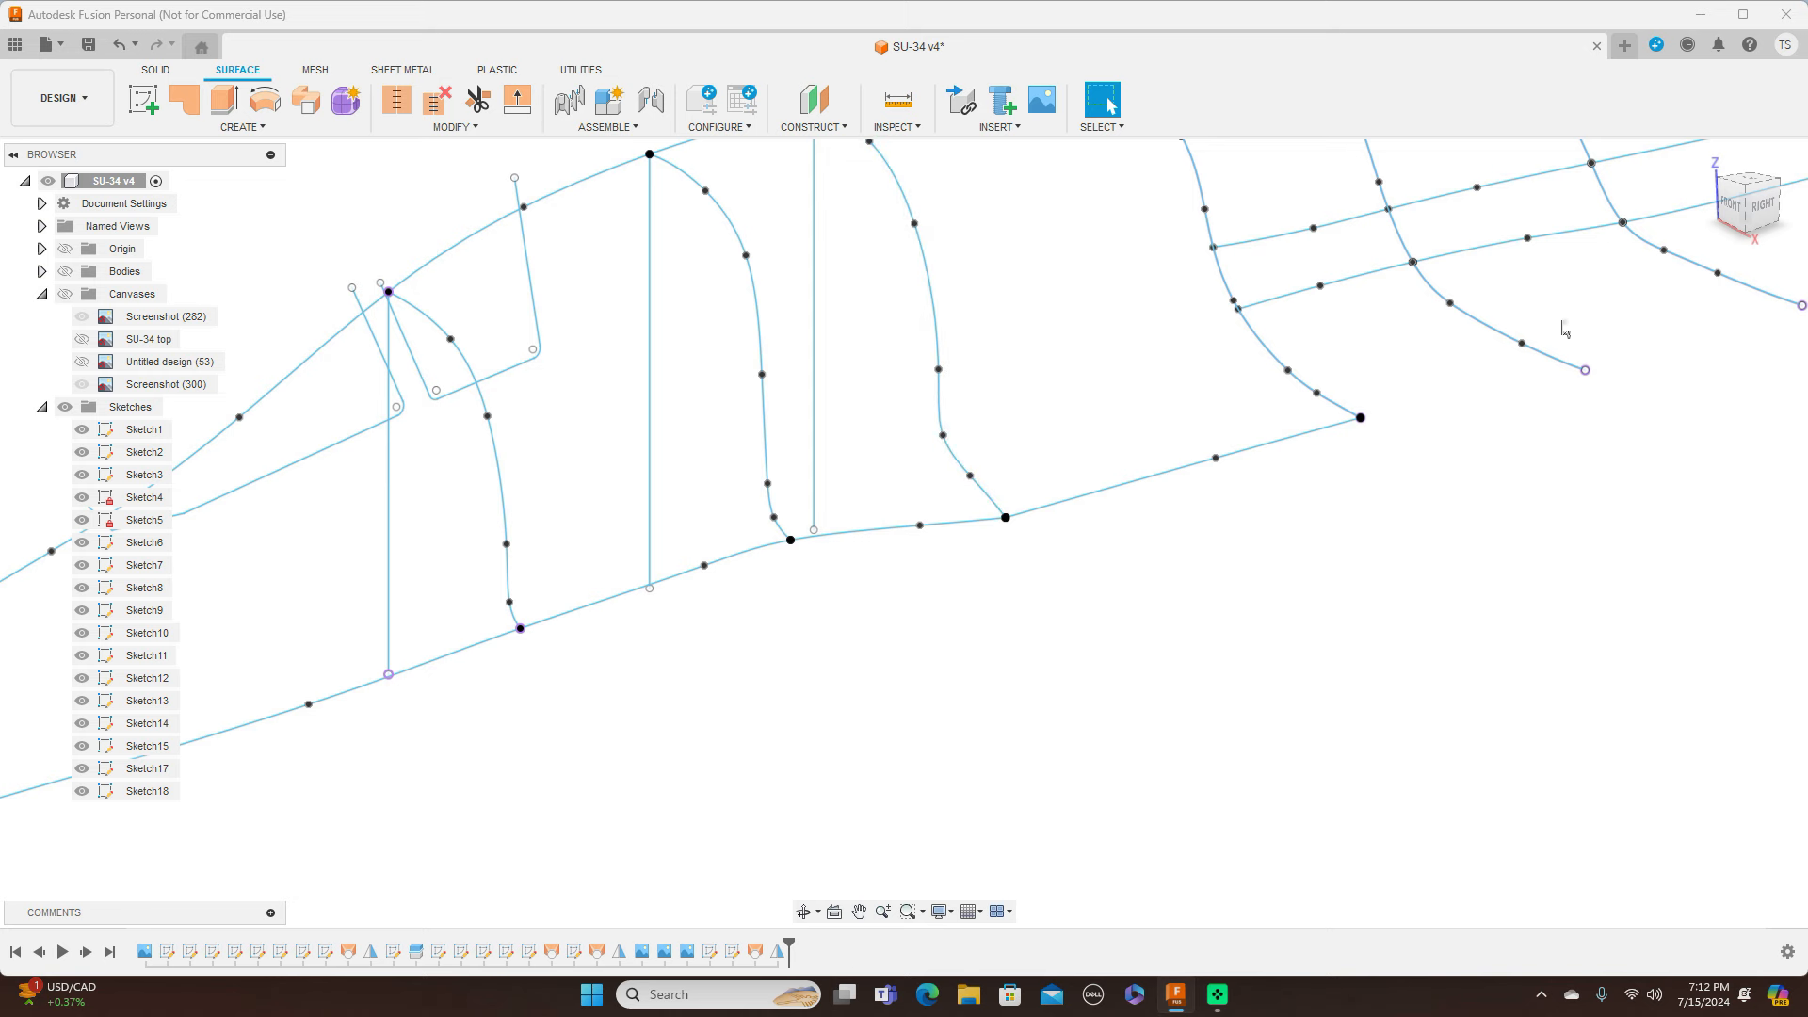
pyautogui.moveTo(1738, 203)
pyautogui.mouseDown()
pyautogui.moveTo(1720, 215)
pyautogui.moveTo(1759, 200)
pyautogui.mouseUp()
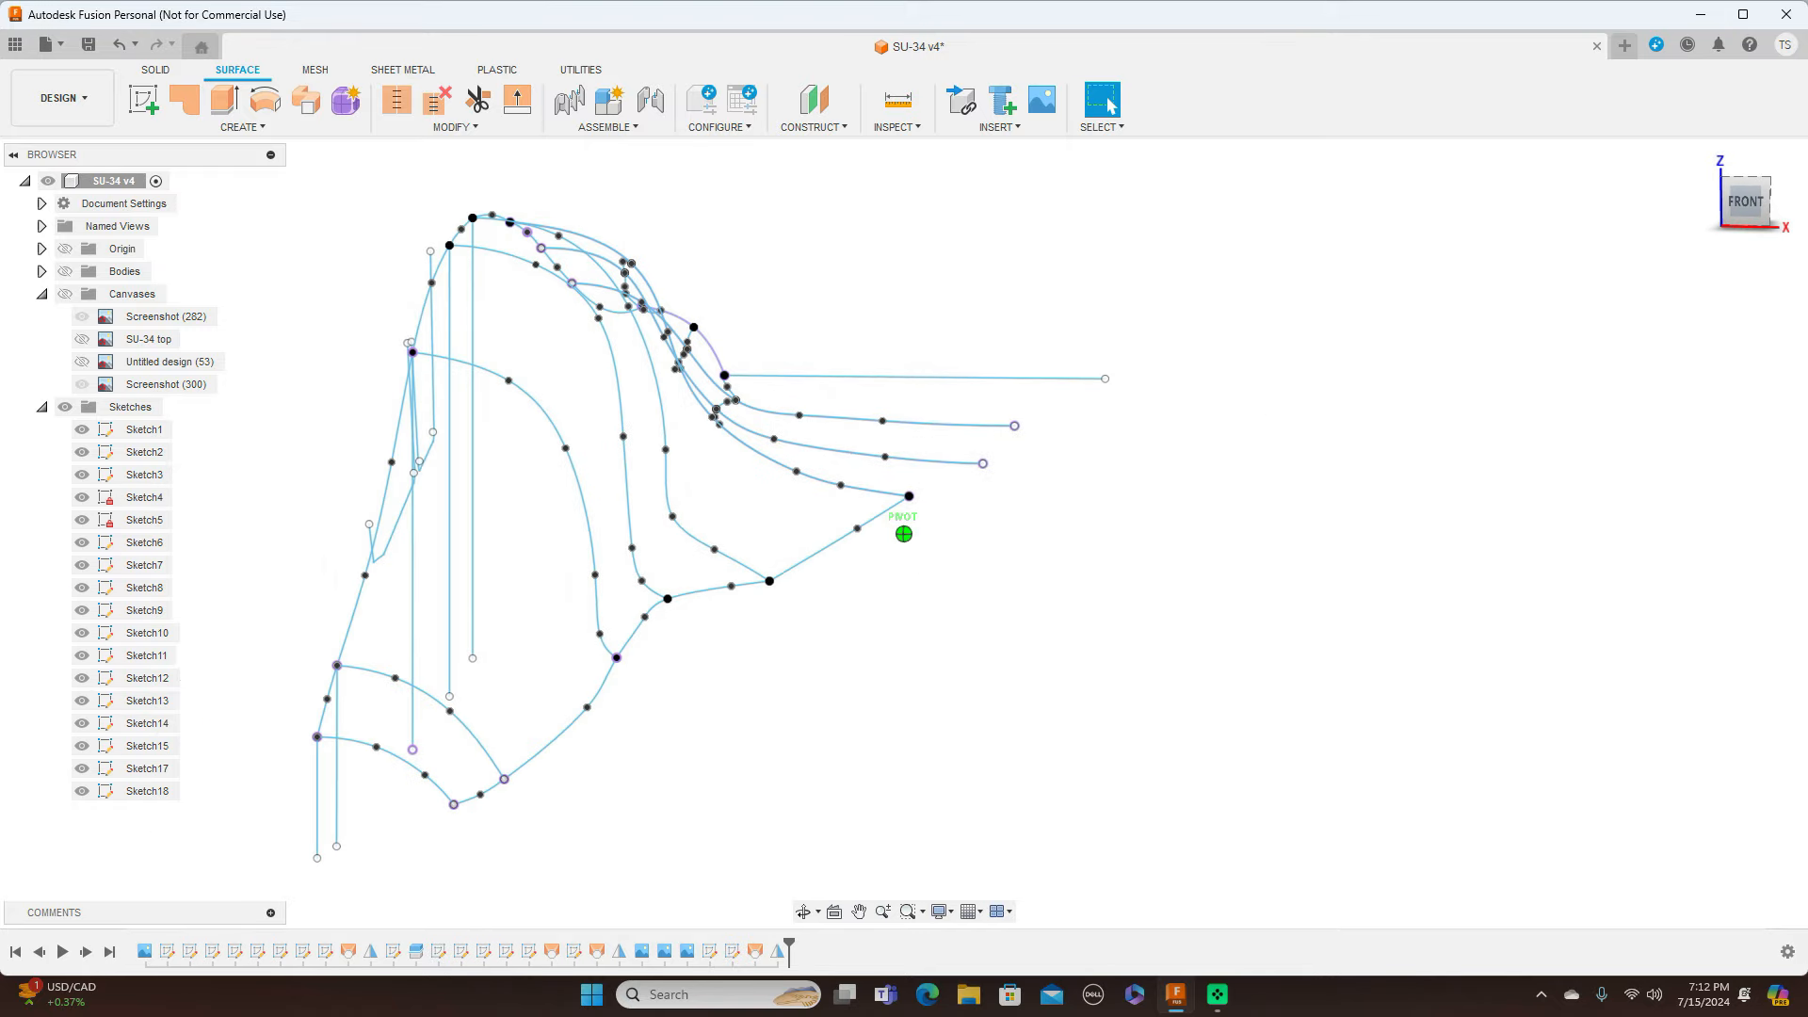
pyautogui.click(685, 514)
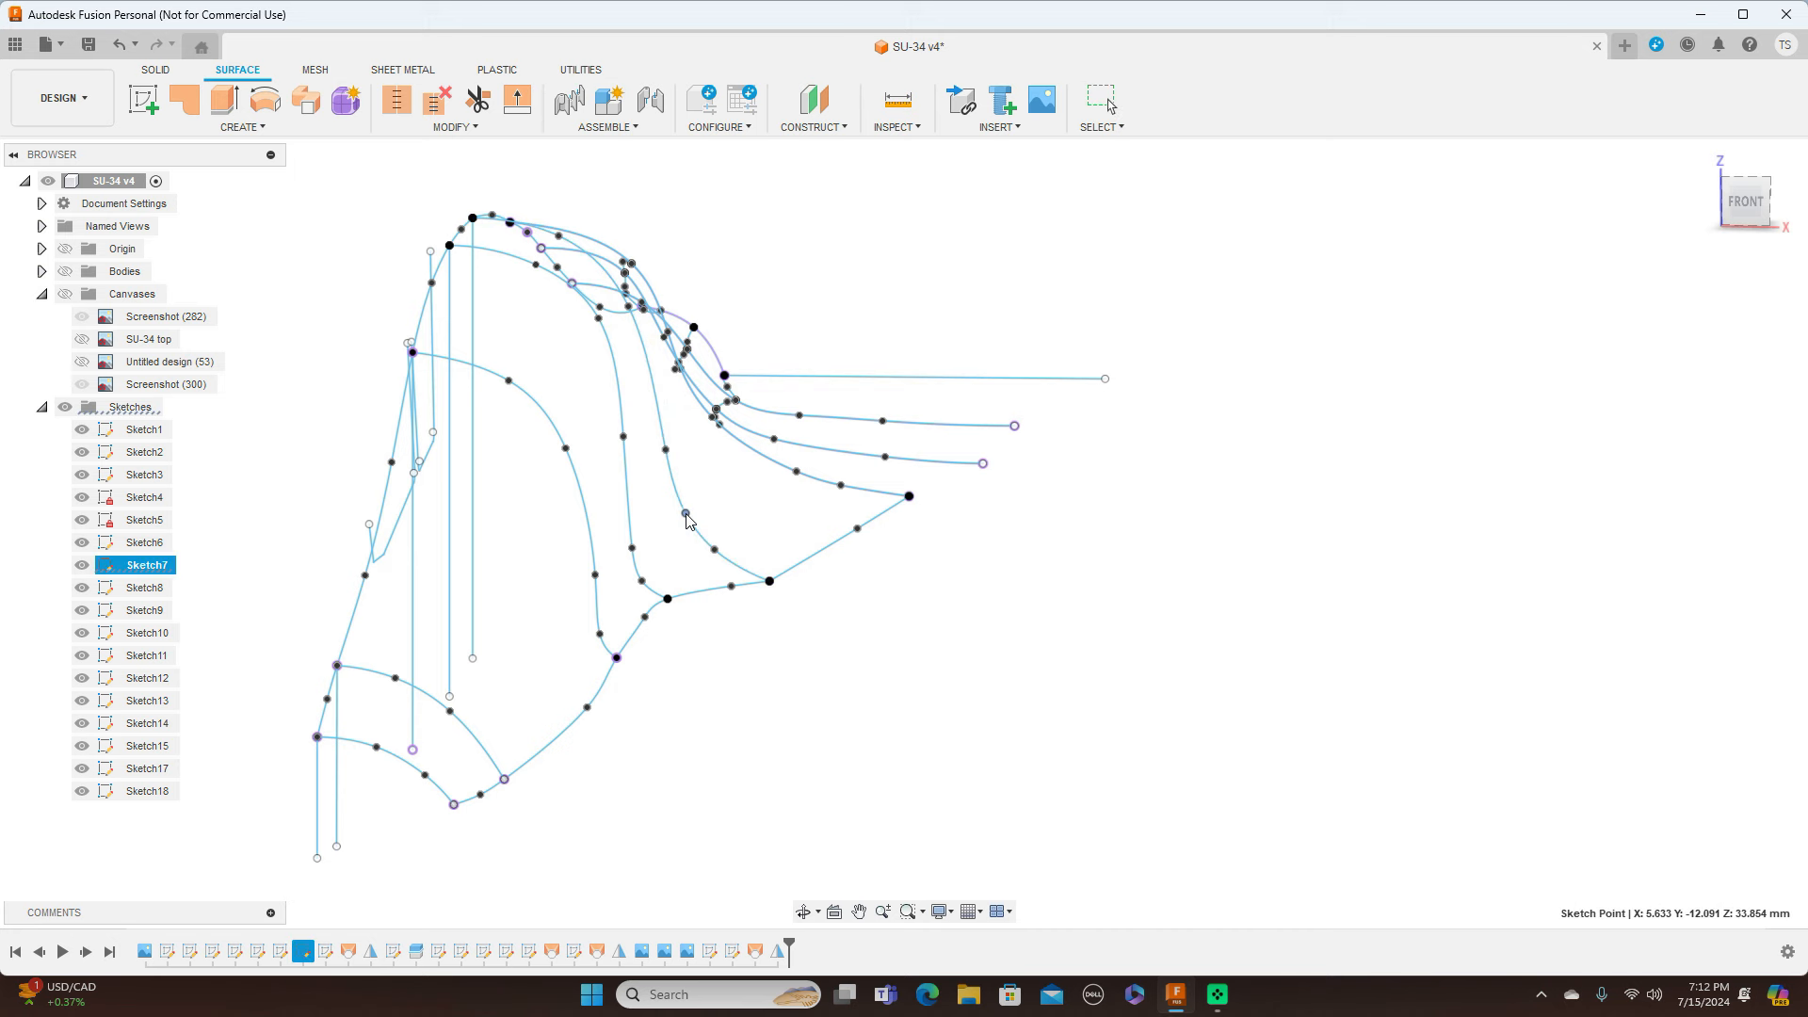
# Step: Show the bodies and examine the reshaped fuselage surface around the Sketch7 section from the side and front
pyautogui.click(65, 272)
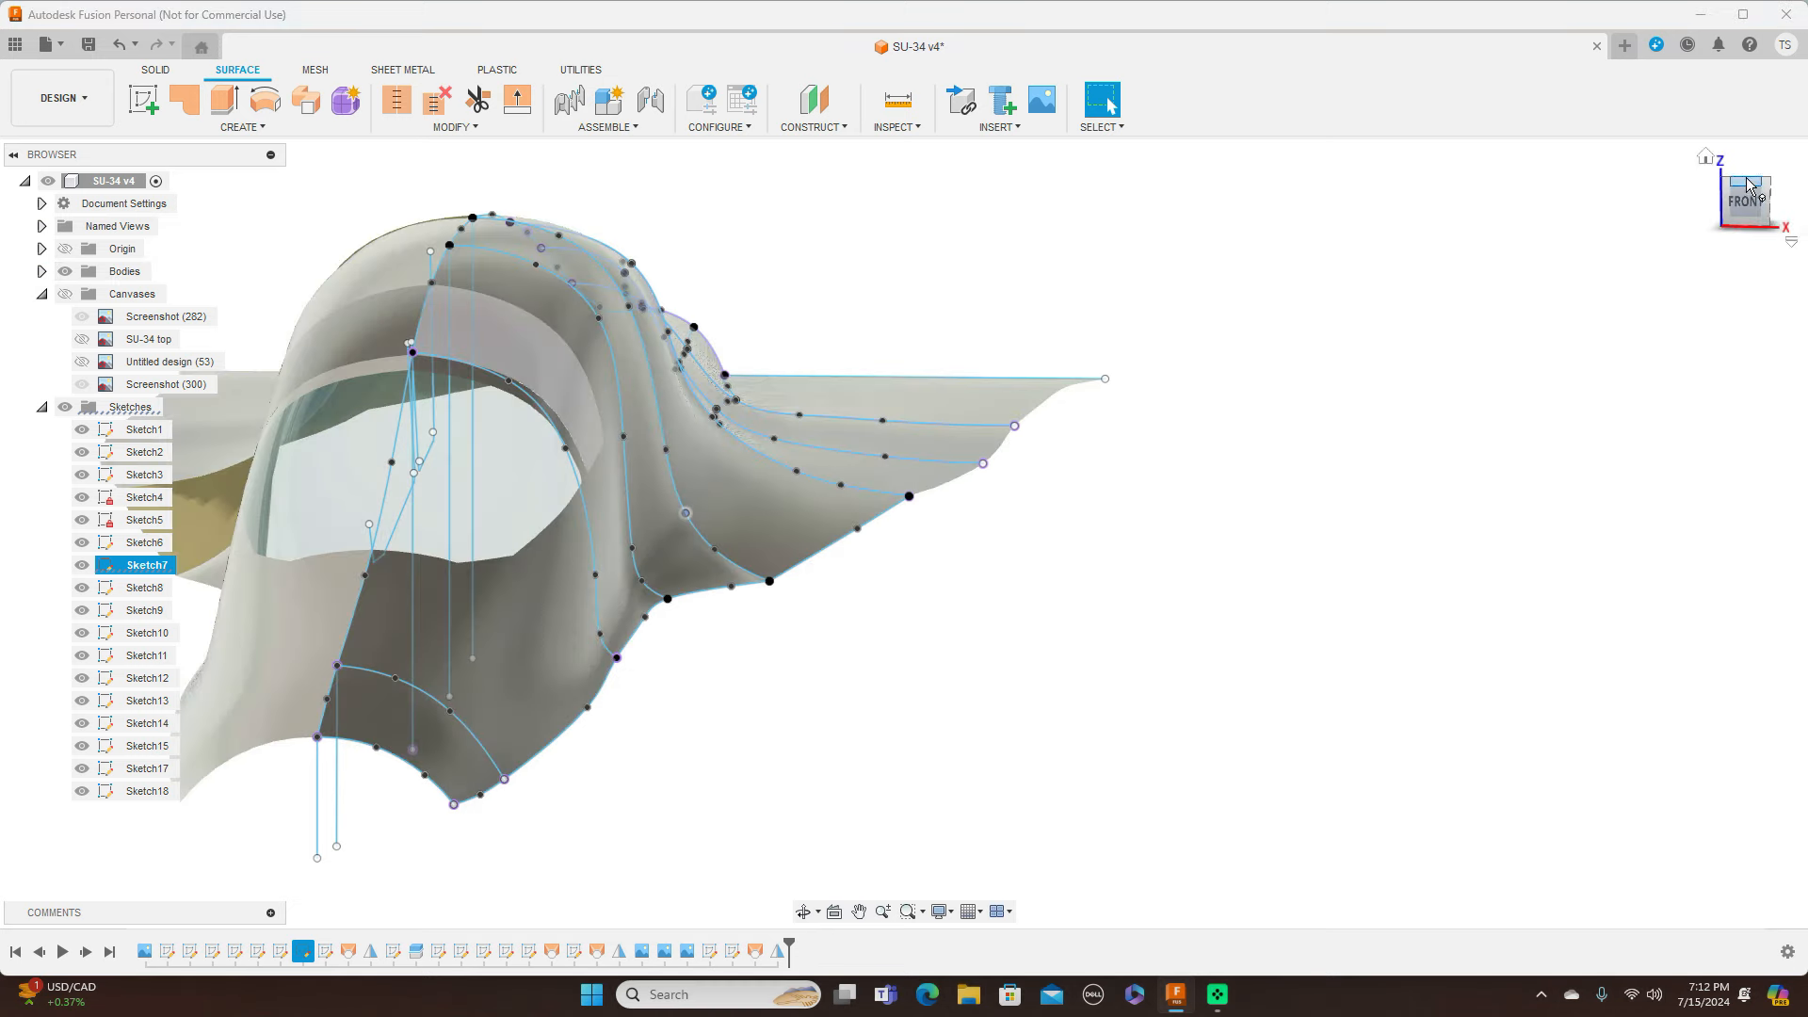
pyautogui.click(1768, 211)
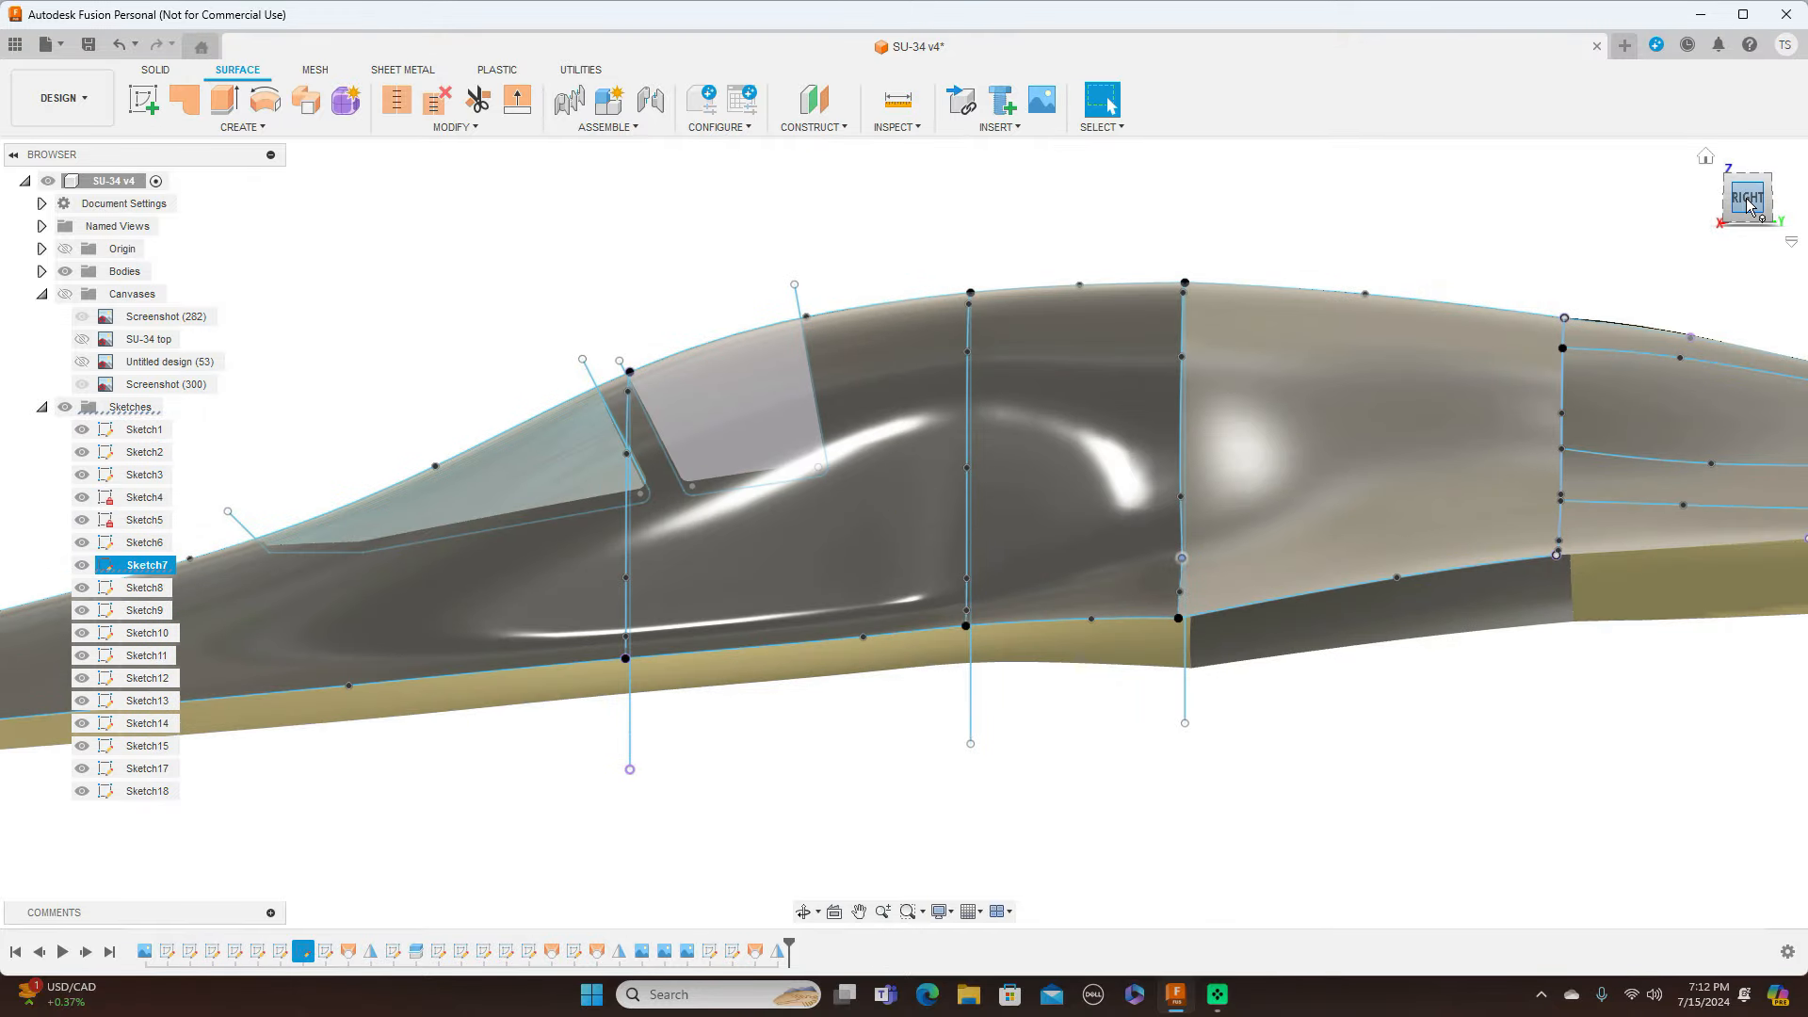
pyautogui.click(1750, 206)
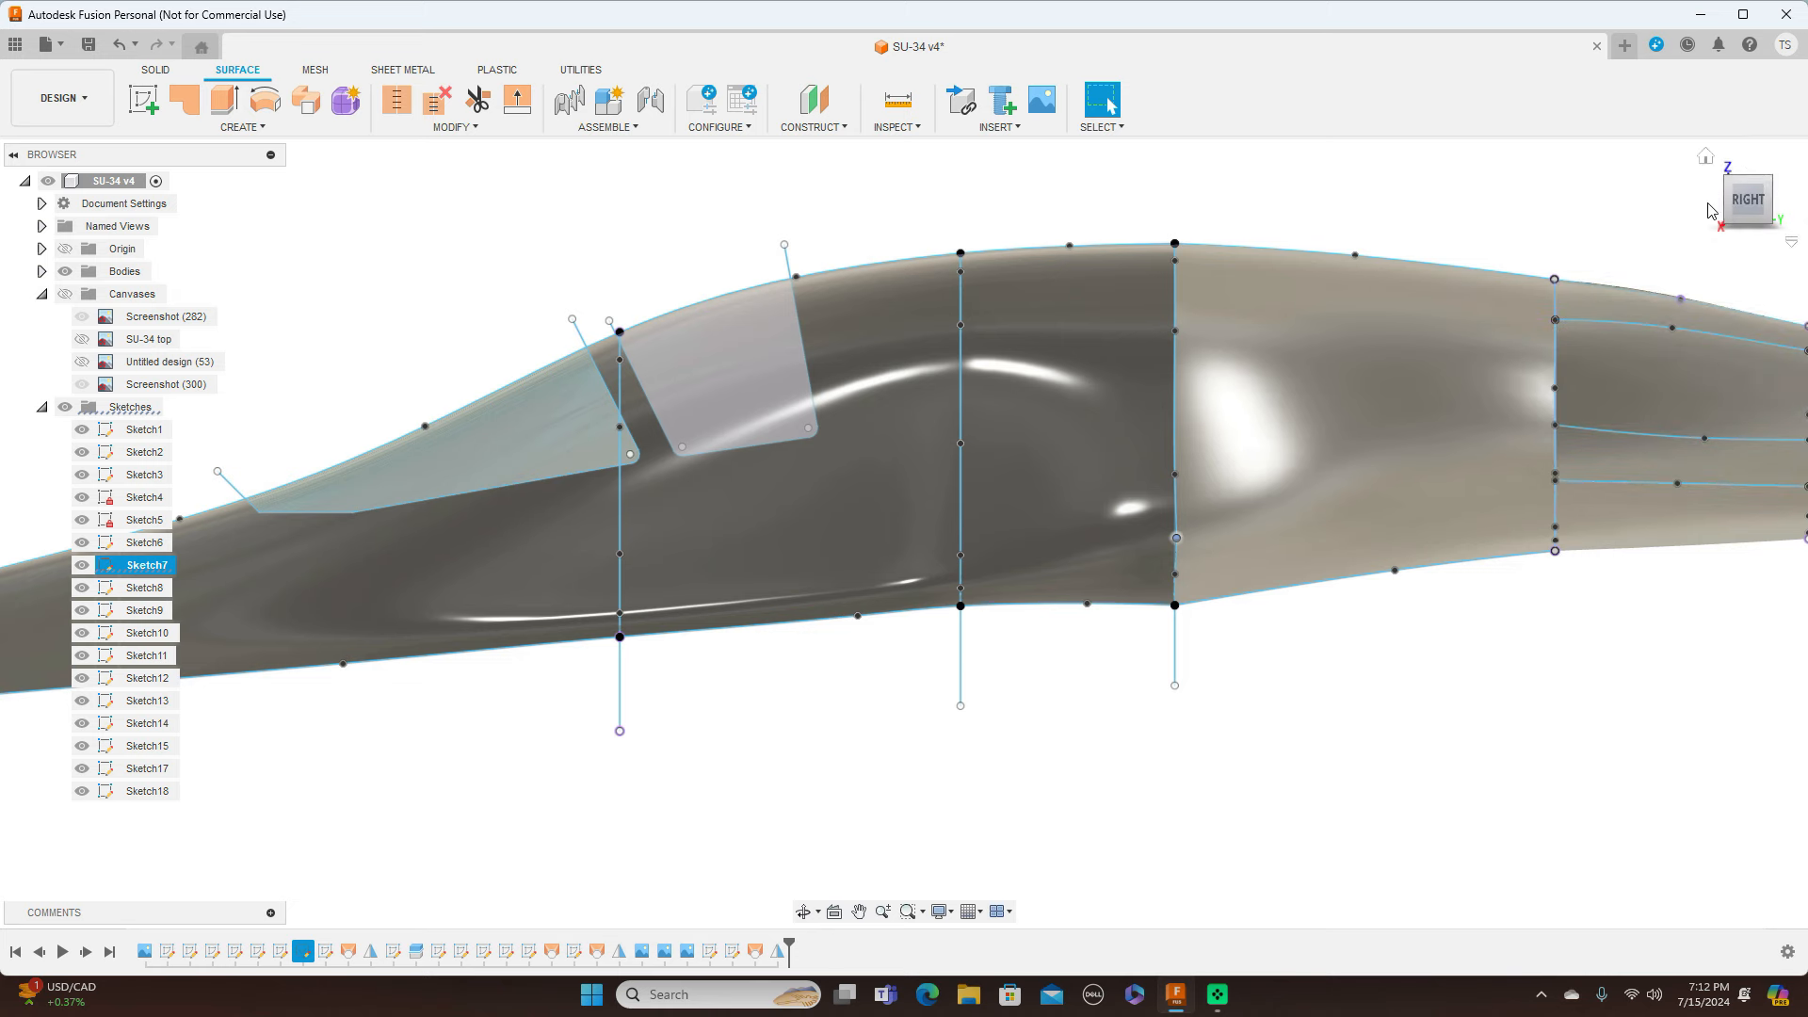
pyautogui.keyDown('shift'); pyautogui.moveTo(904, 534); pyautogui.dragTo(687, 521, button='middle'); pyautogui.keyUp('shift')
pyautogui.keyDown('shift'); pyautogui.moveTo(1014, 541); pyautogui.dragTo(1034, 493, button='middle'); pyautogui.keyUp('shift')
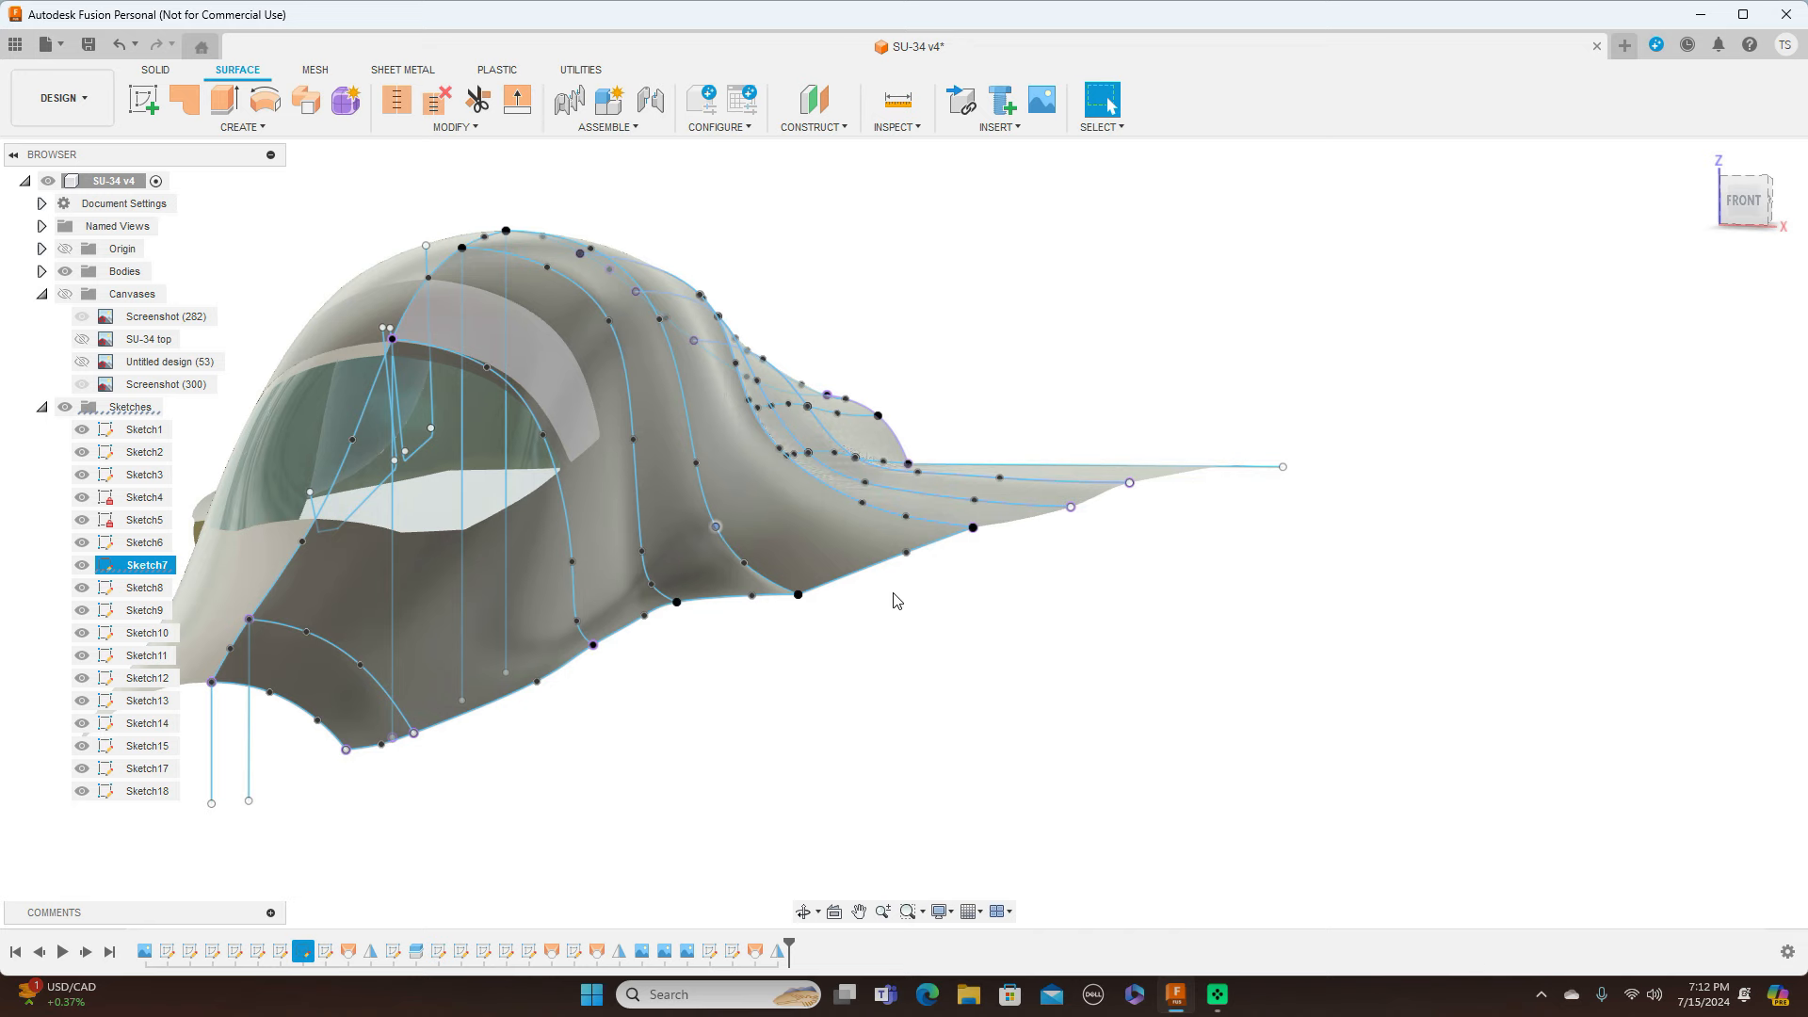
pyautogui.scroll(3, 894, 593)
pyautogui.scroll(-2, 896, 599)
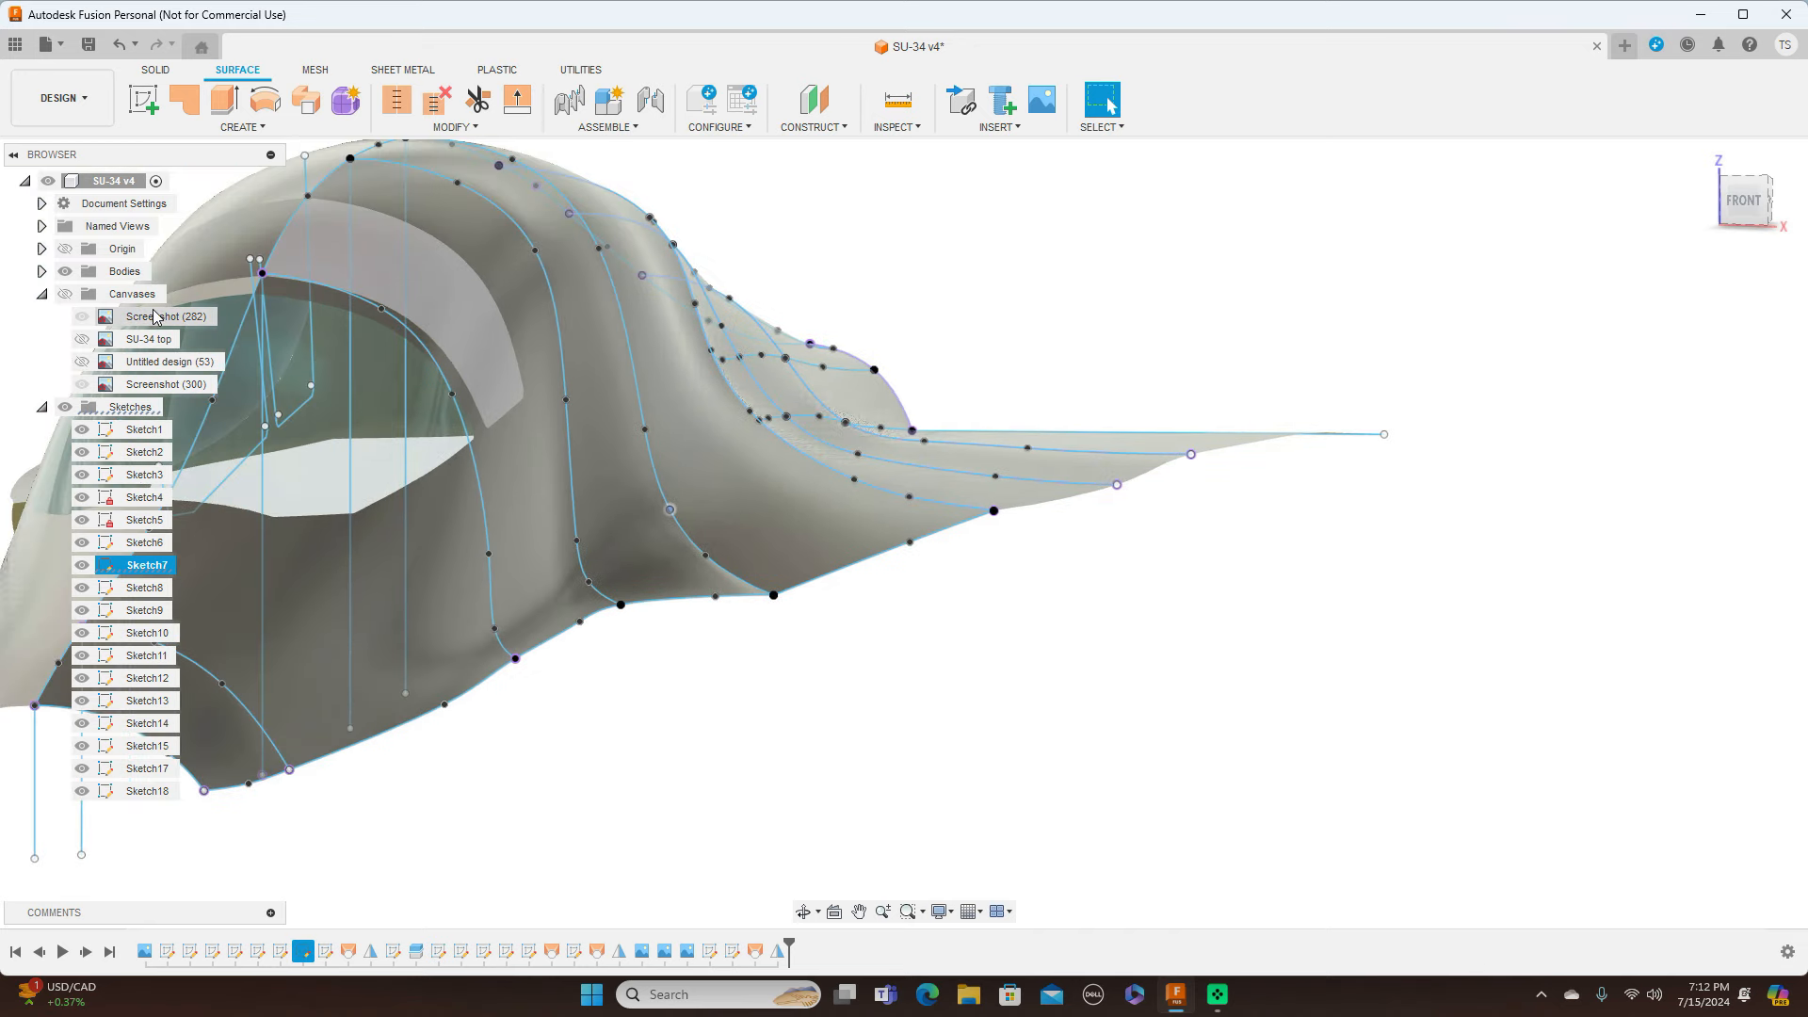
# Step: Hide the bodies and move the lower spline points of the Sketch6 and Sketch3 section curves slightly outward and up
pyautogui.click(65, 272)
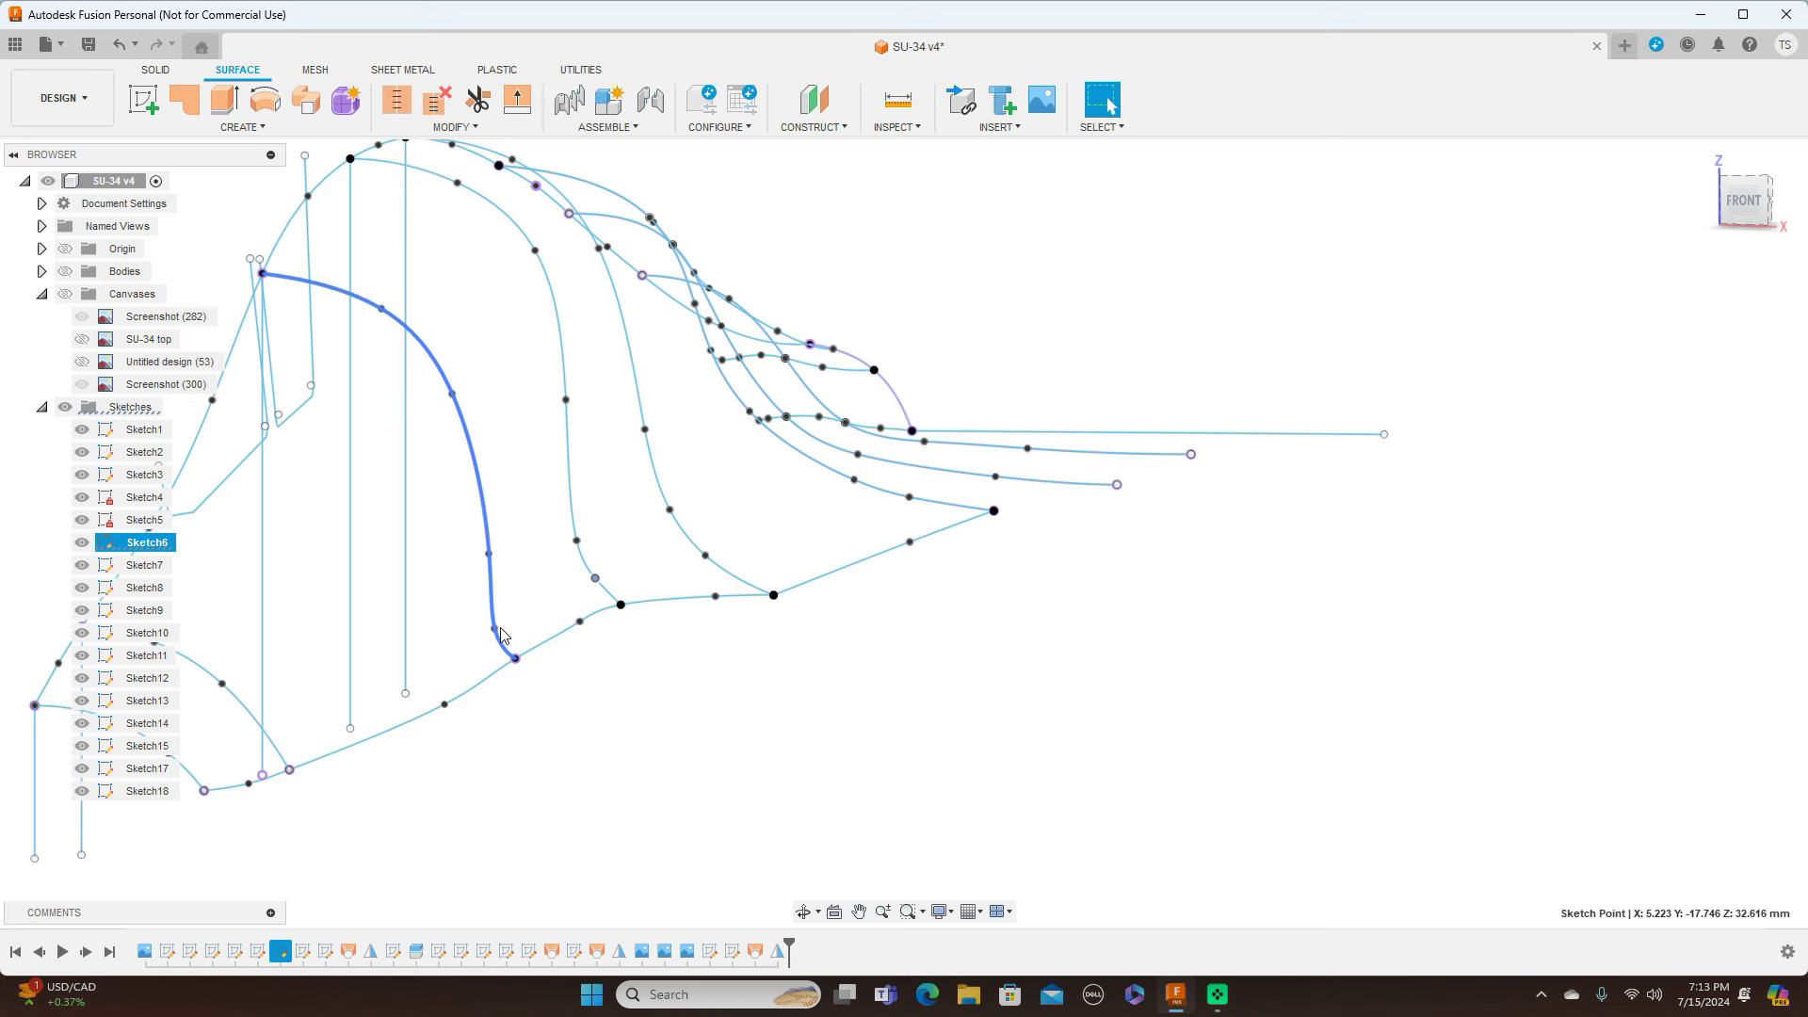
pyautogui.moveTo(507, 629); pyautogui.dragTo(501, 629)
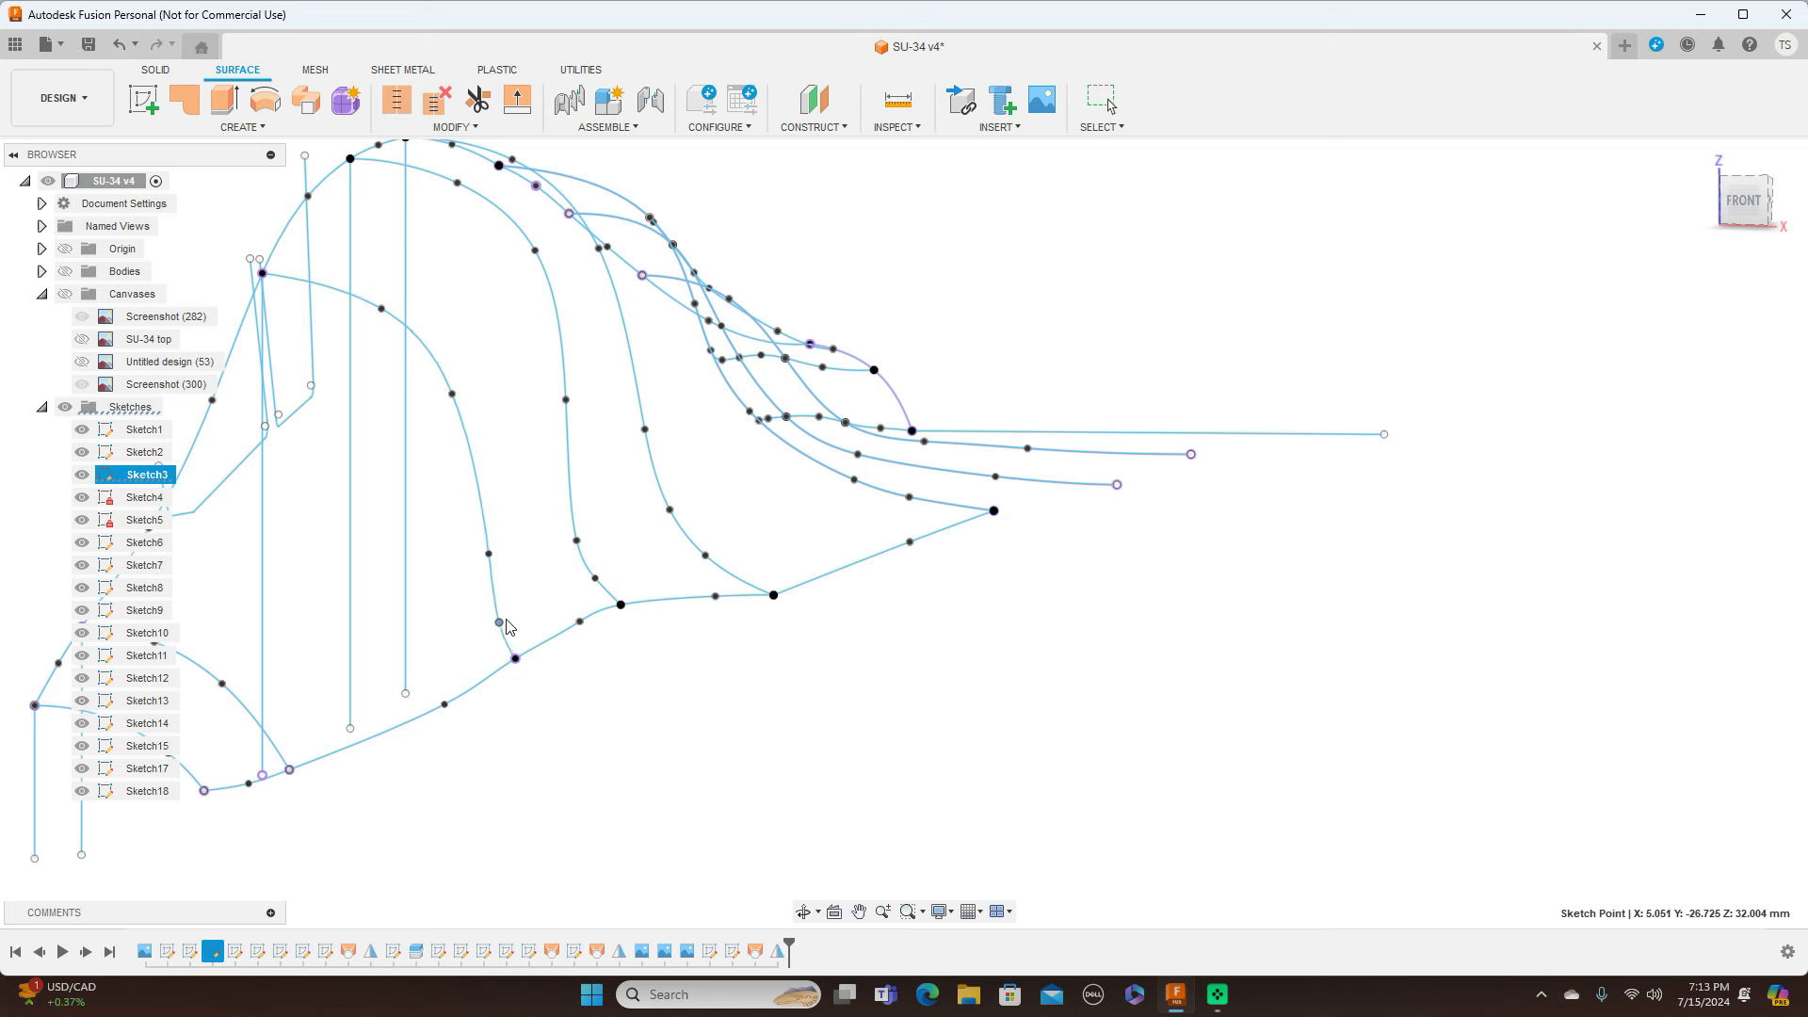
pyautogui.press('Escape')
# Step: Show the bodies and check the smoothness of the cockpit-side surface in front, side and angled views
pyautogui.click(65, 271)
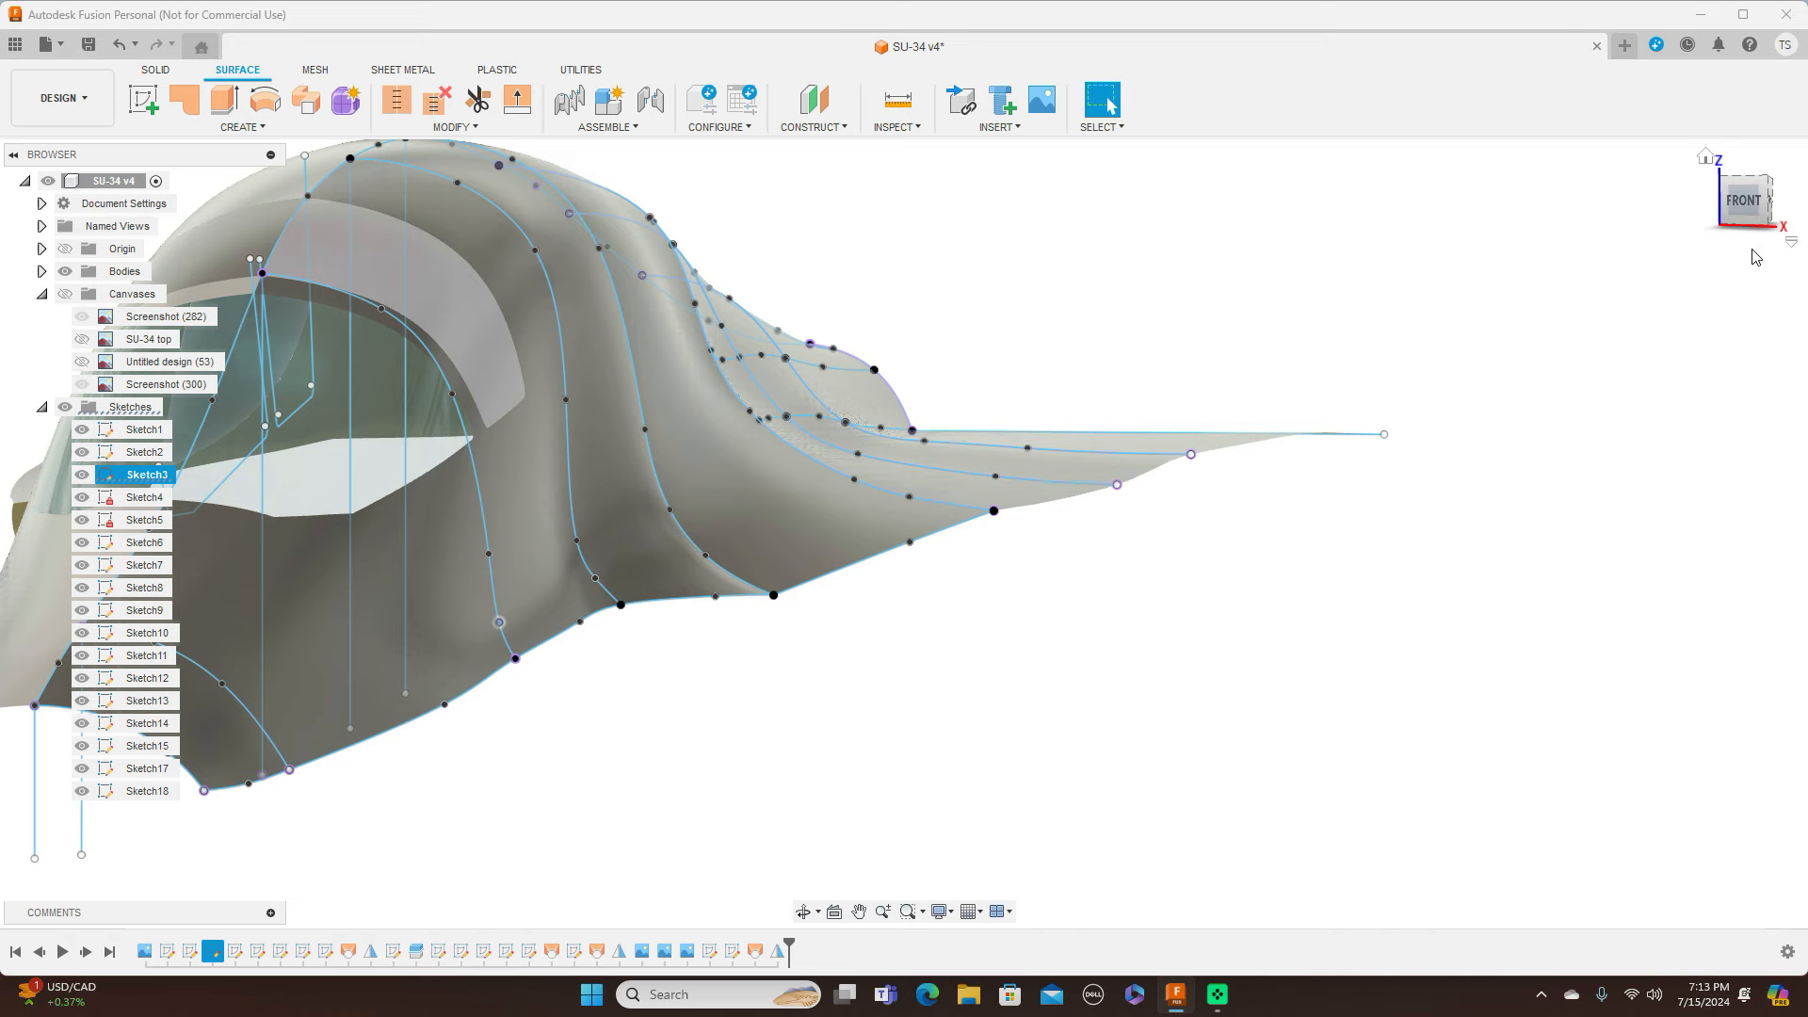
pyautogui.click(1744, 207)
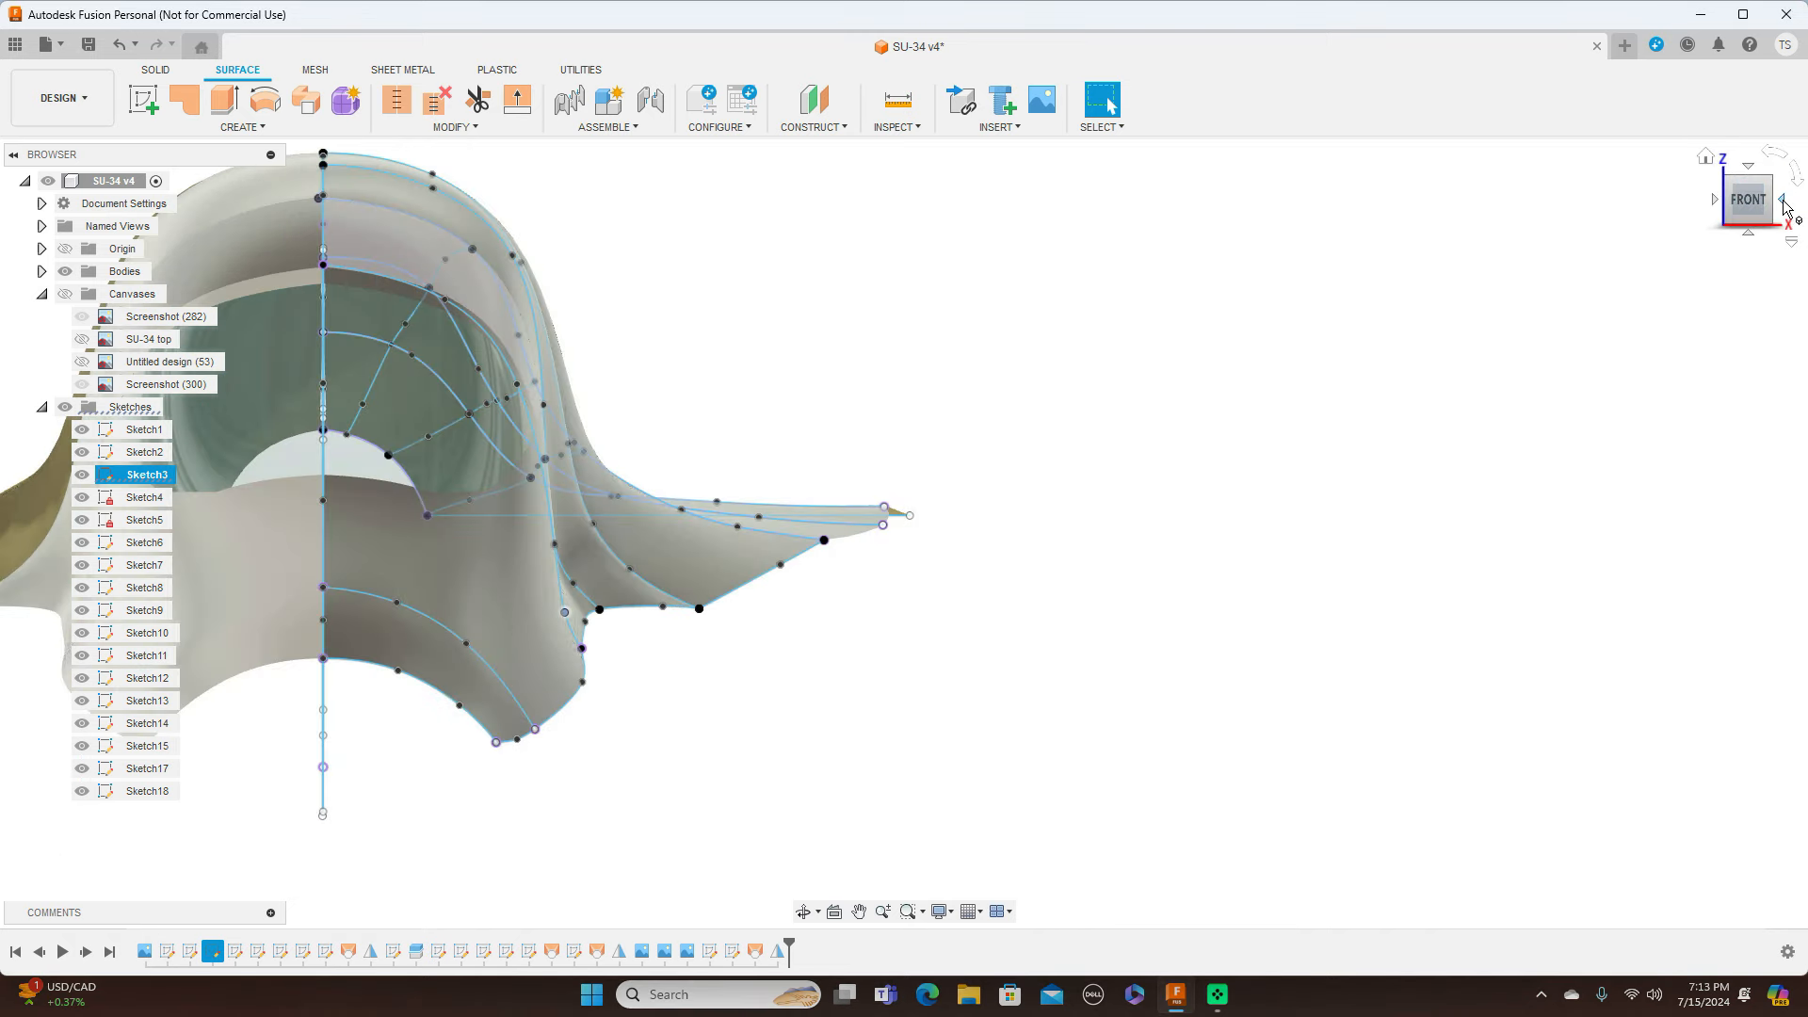
pyautogui.click(1785, 206)
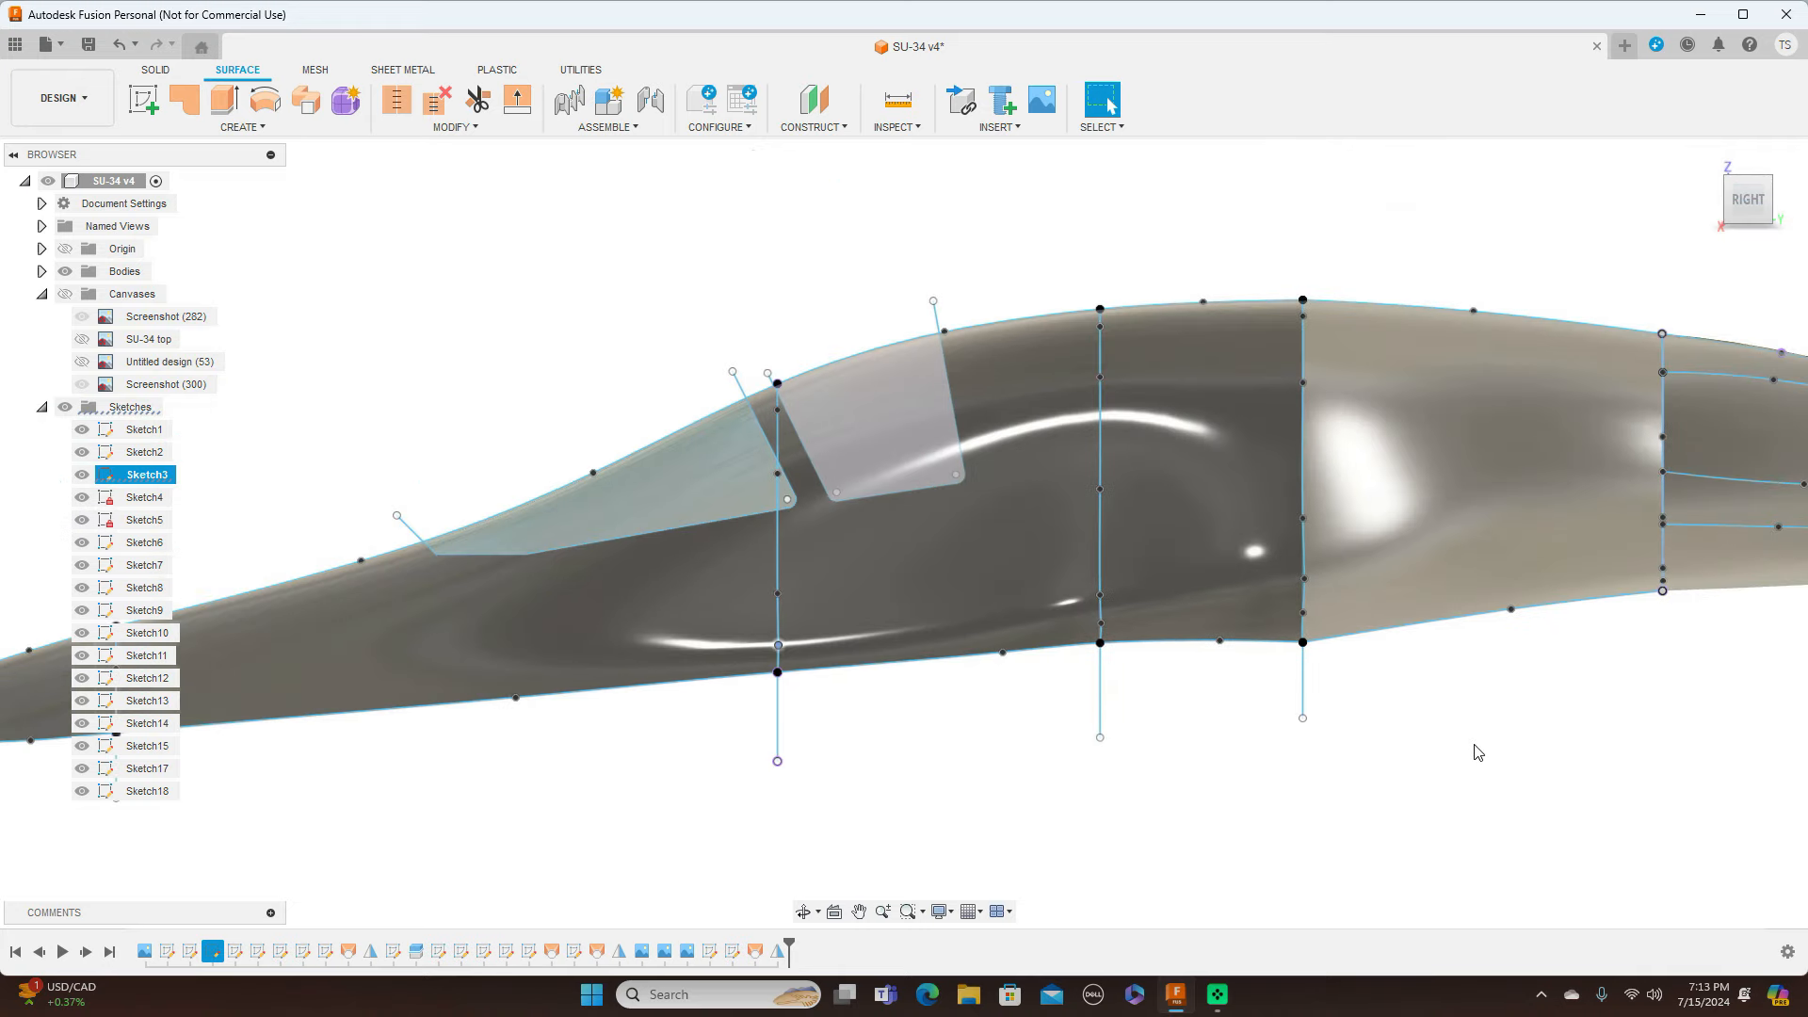
pyautogui.scroll(-3, 1477, 752)
pyautogui.moveTo(1732, 203); pyautogui.dragTo(1804, 206)
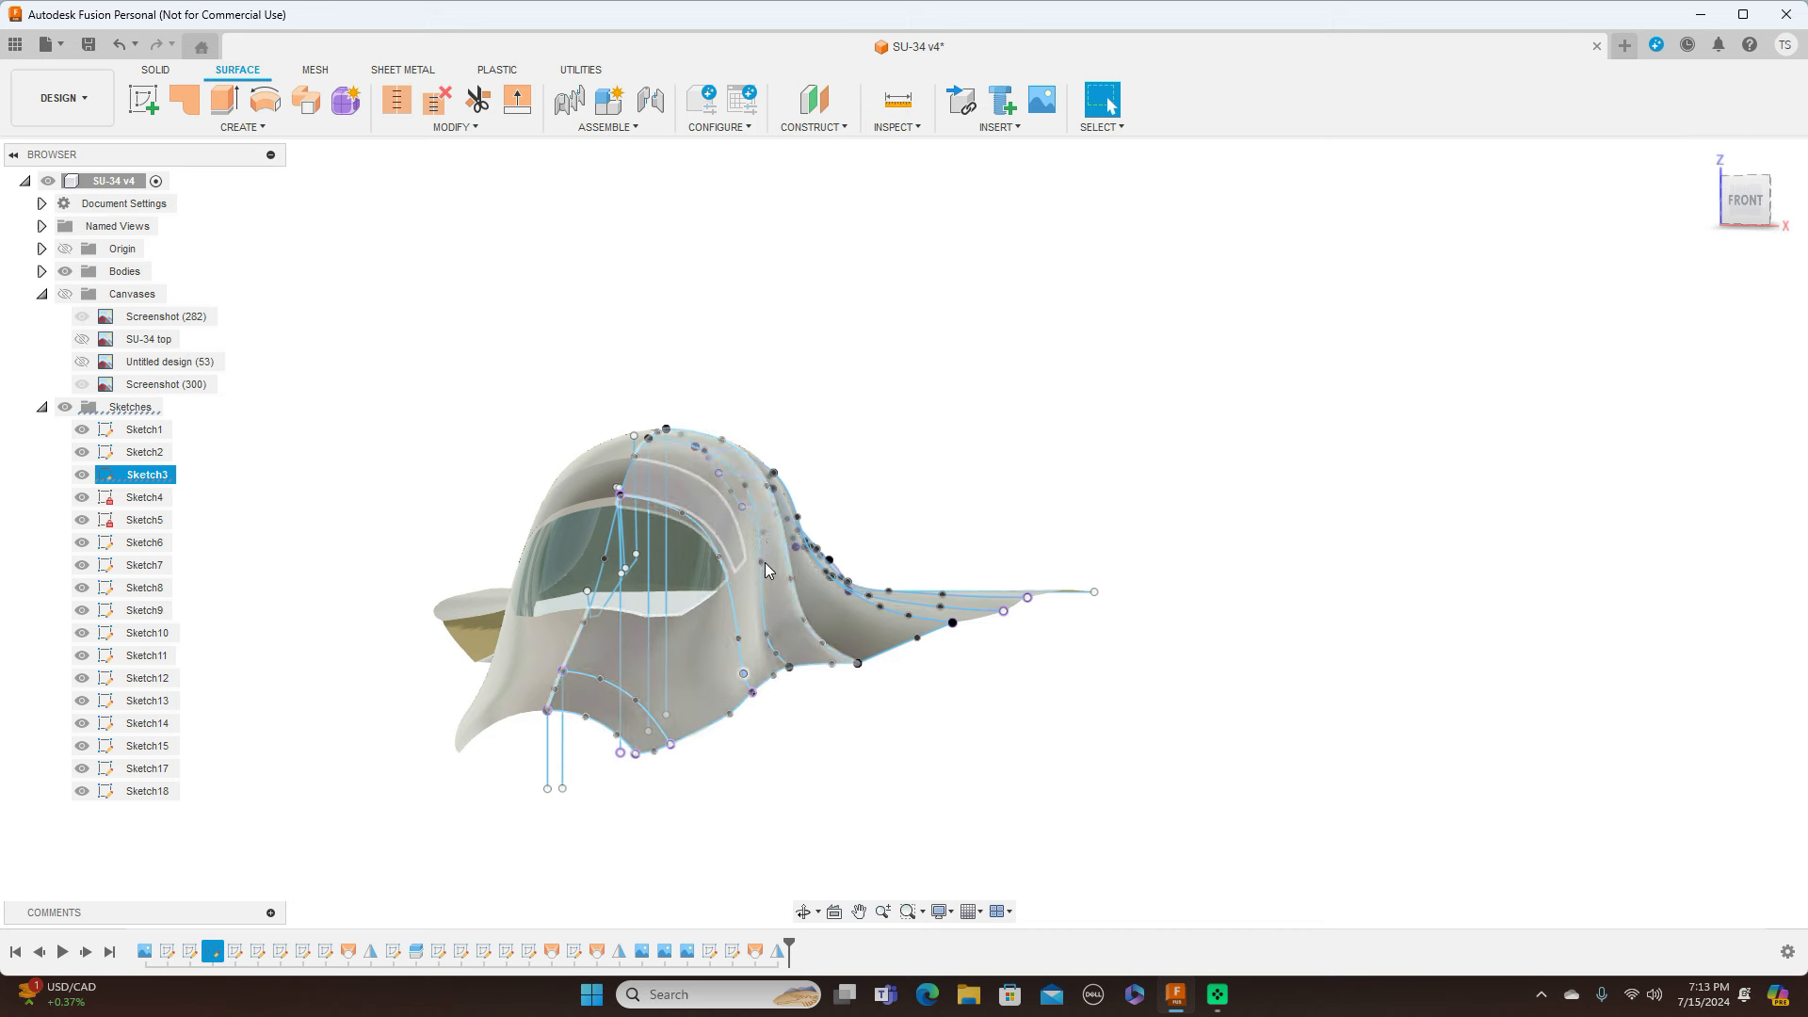
# Step: Hide the bodies, adjust the mid-height spline points of the Sketch6 and Sketch7 section curves, and compare the profiles from the front
pyautogui.click(65, 271)
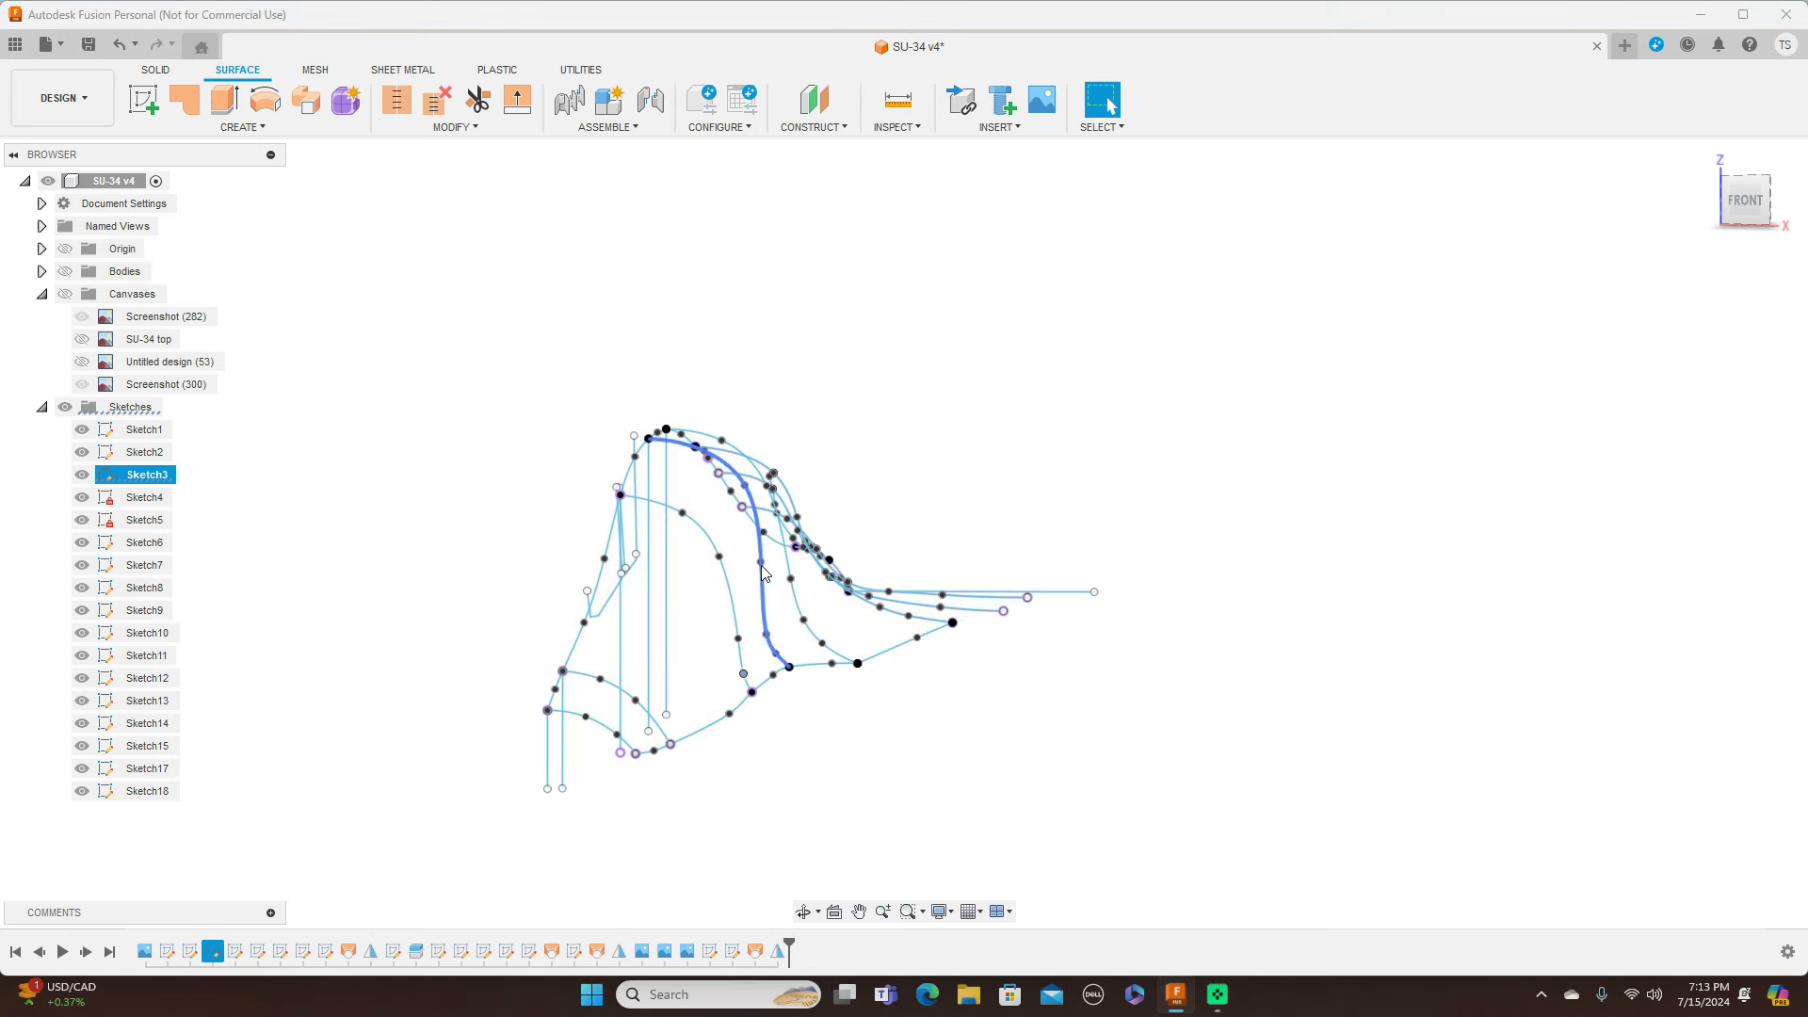
pyautogui.moveTo(766, 575); pyautogui.dragTo(763, 571)
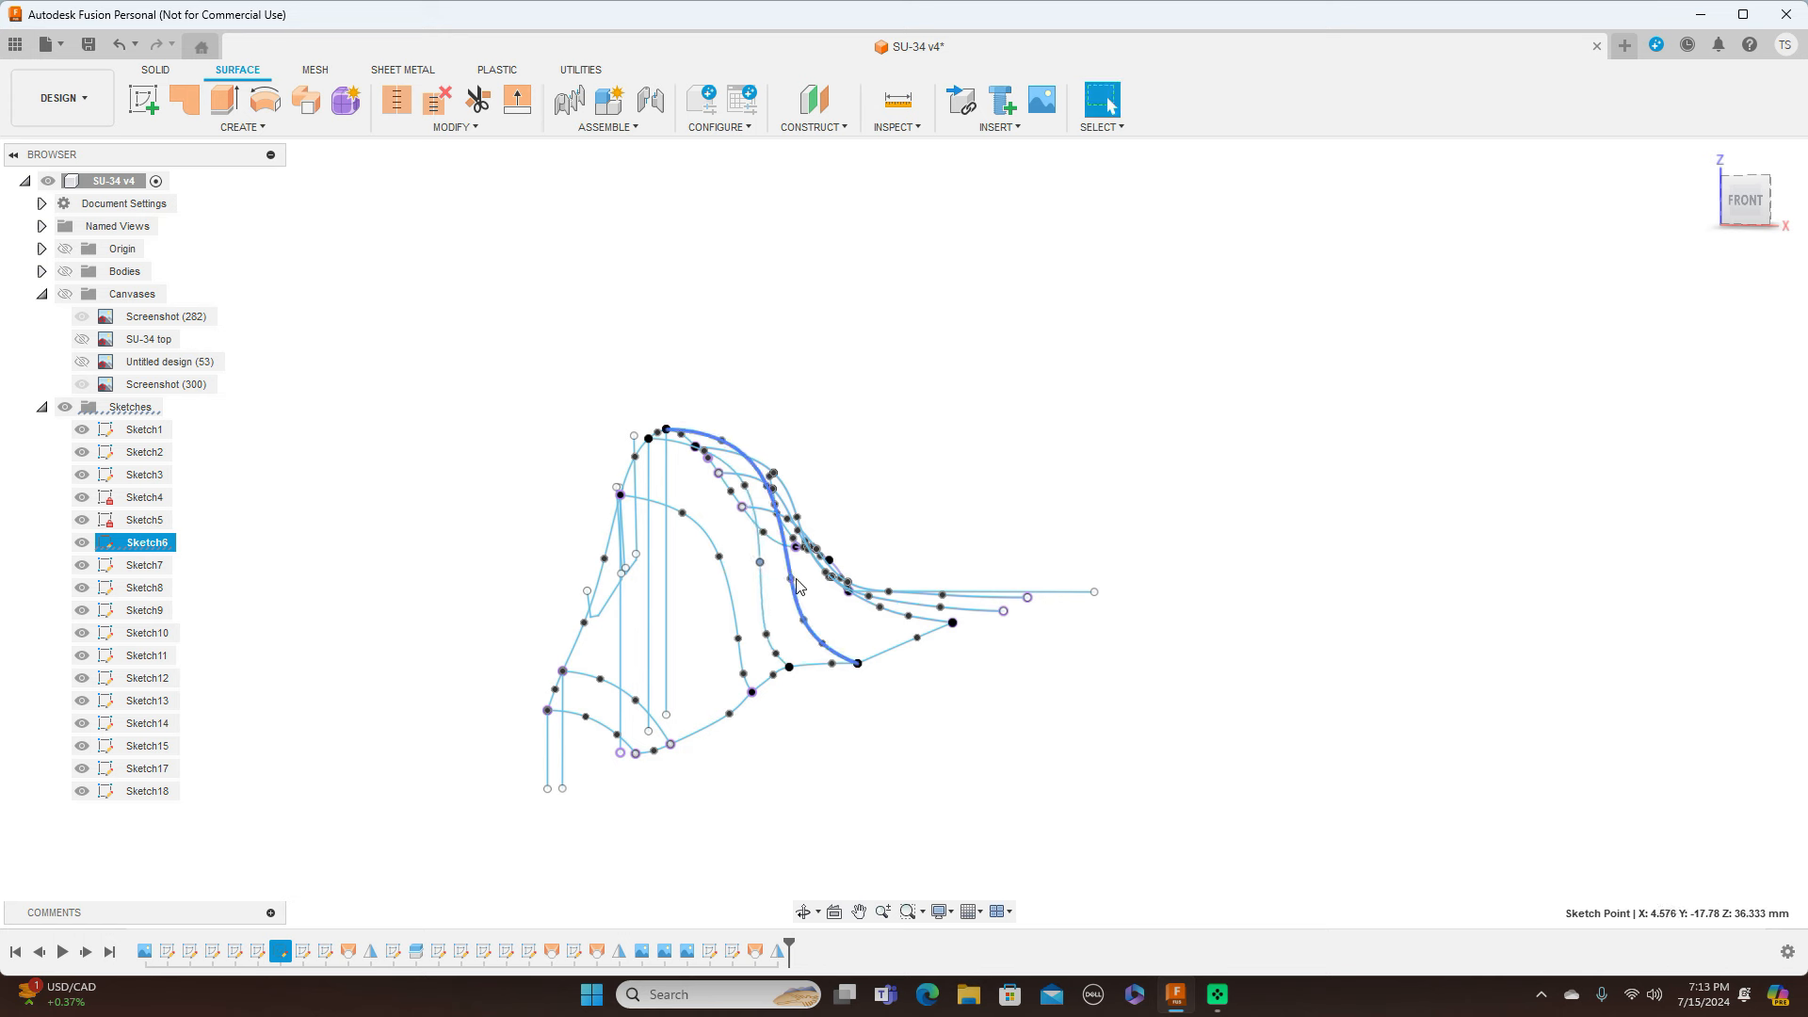
pyautogui.moveTo(798, 578); pyautogui.dragTo(797, 576)
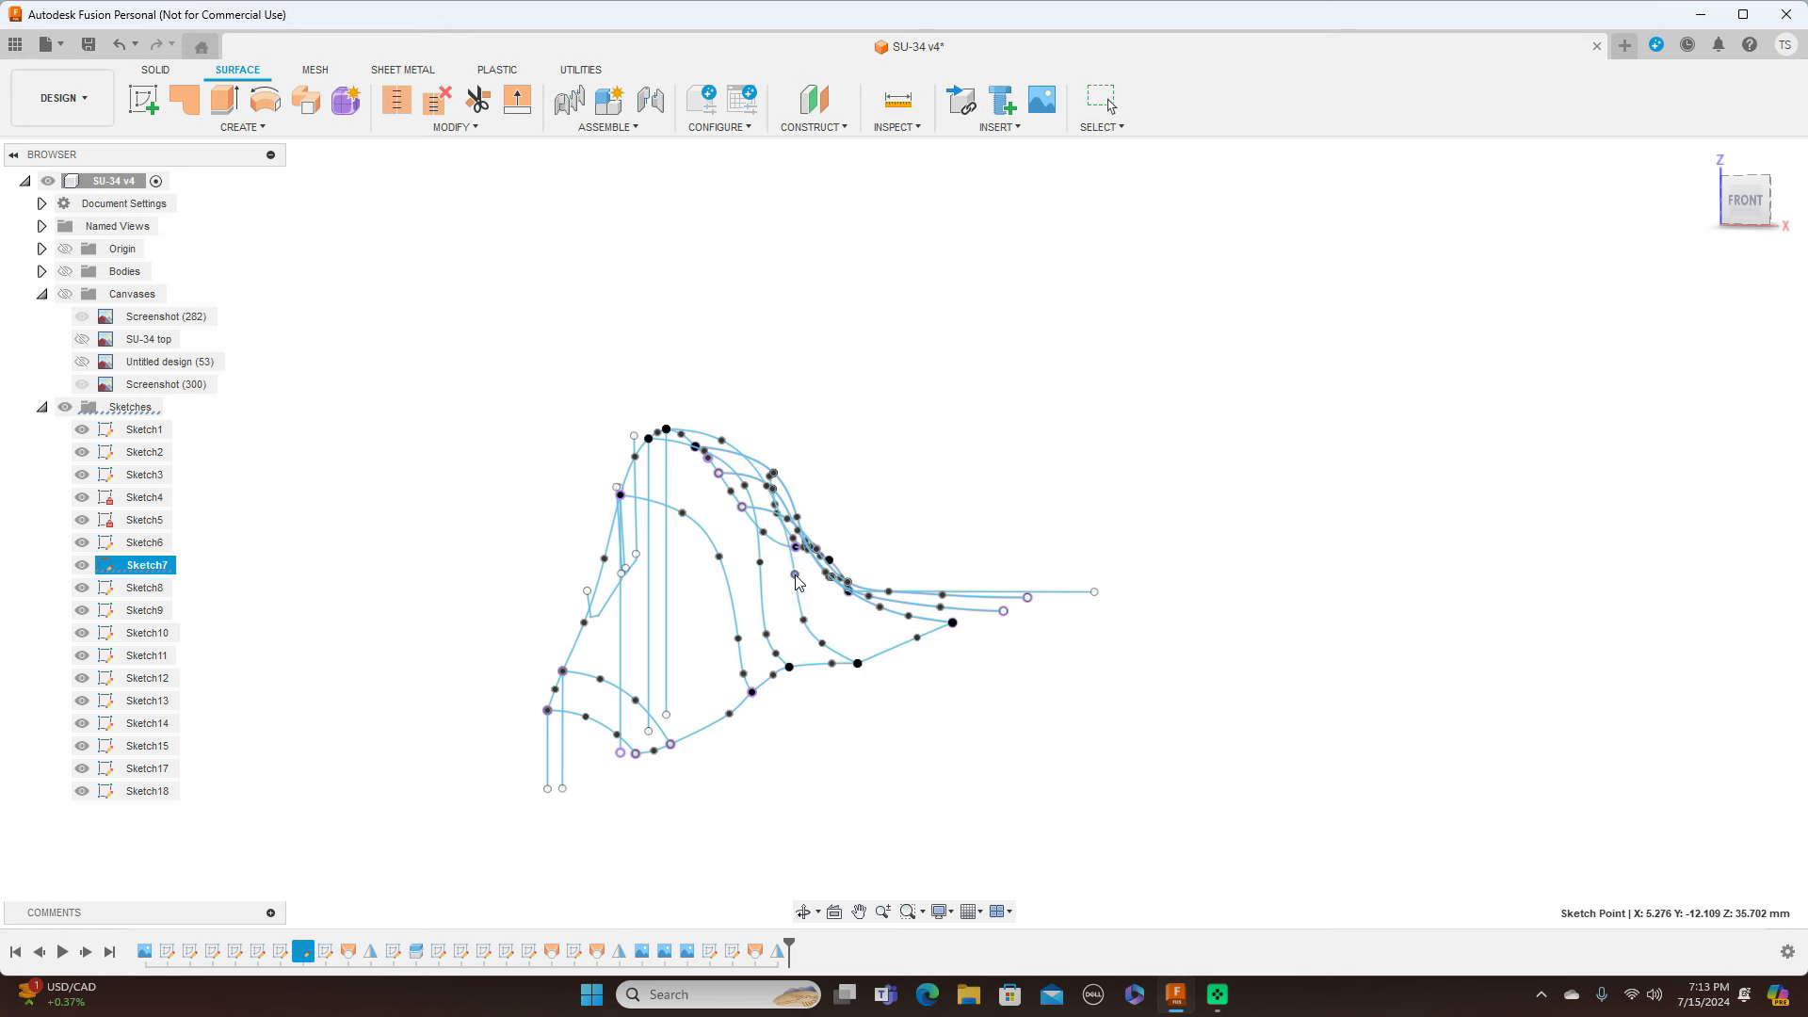
pyautogui.click(1743, 202)
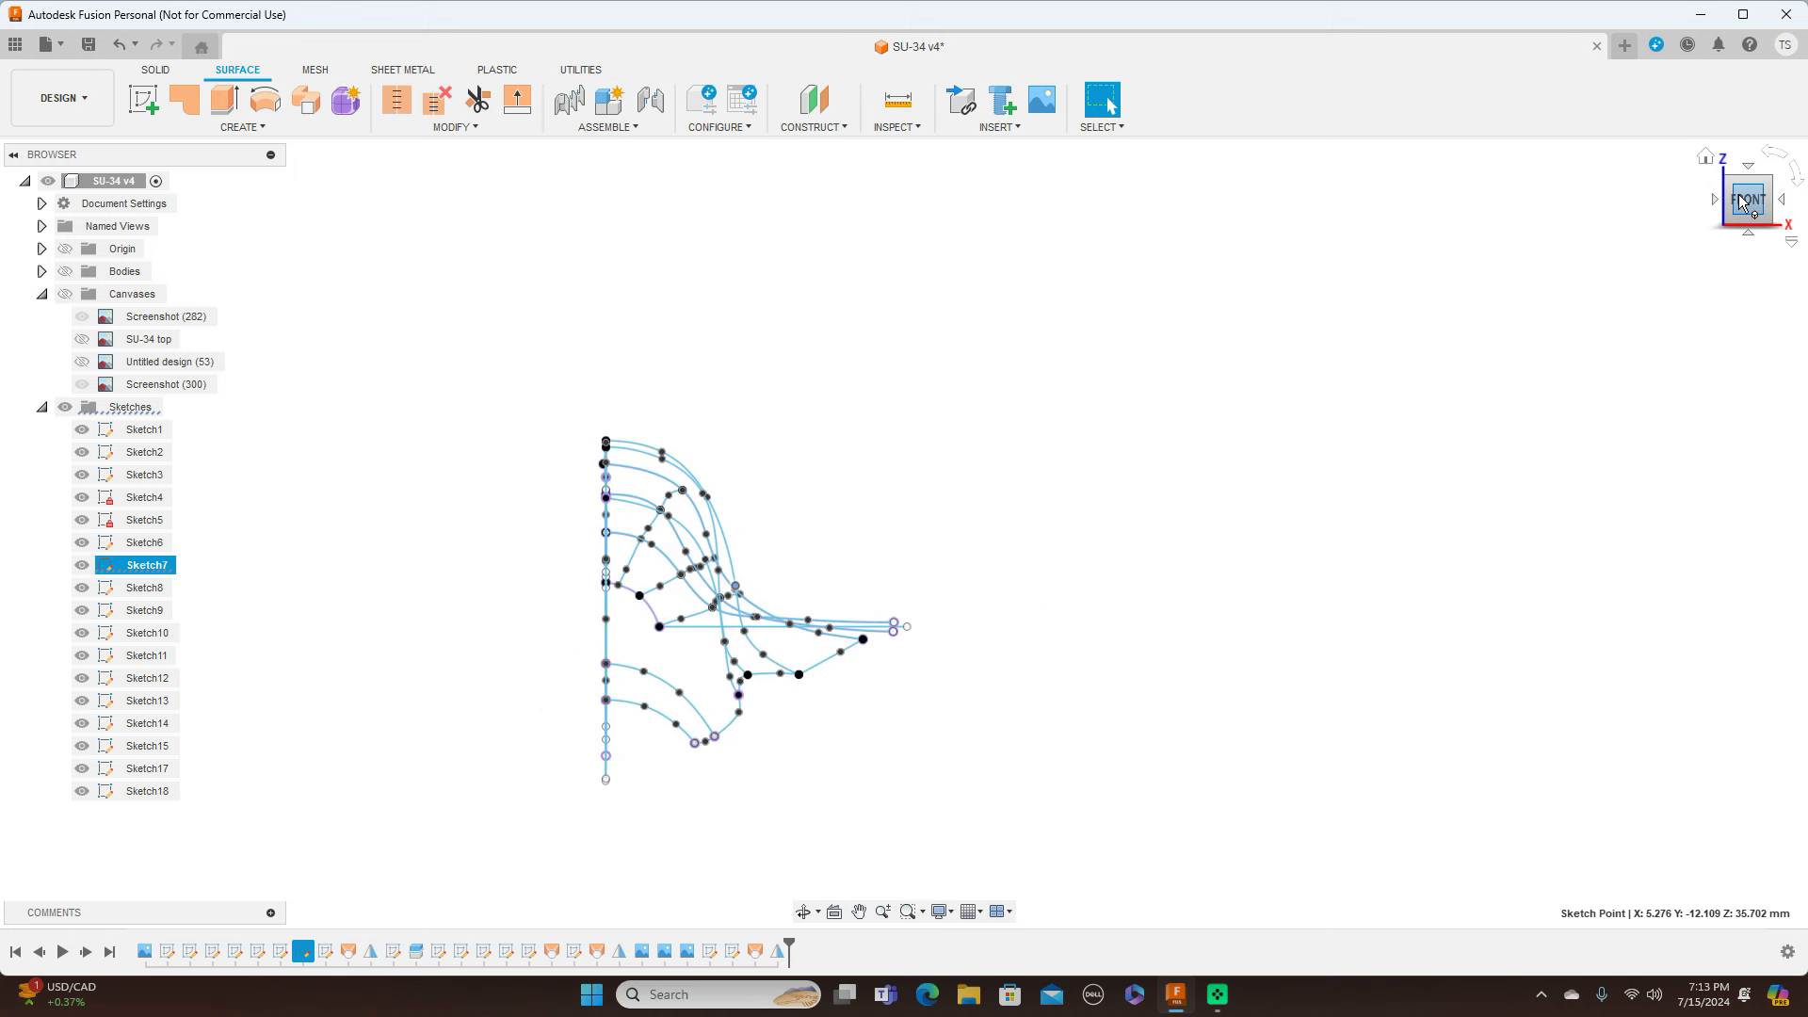
pyautogui.scroll(2, 981, 643)
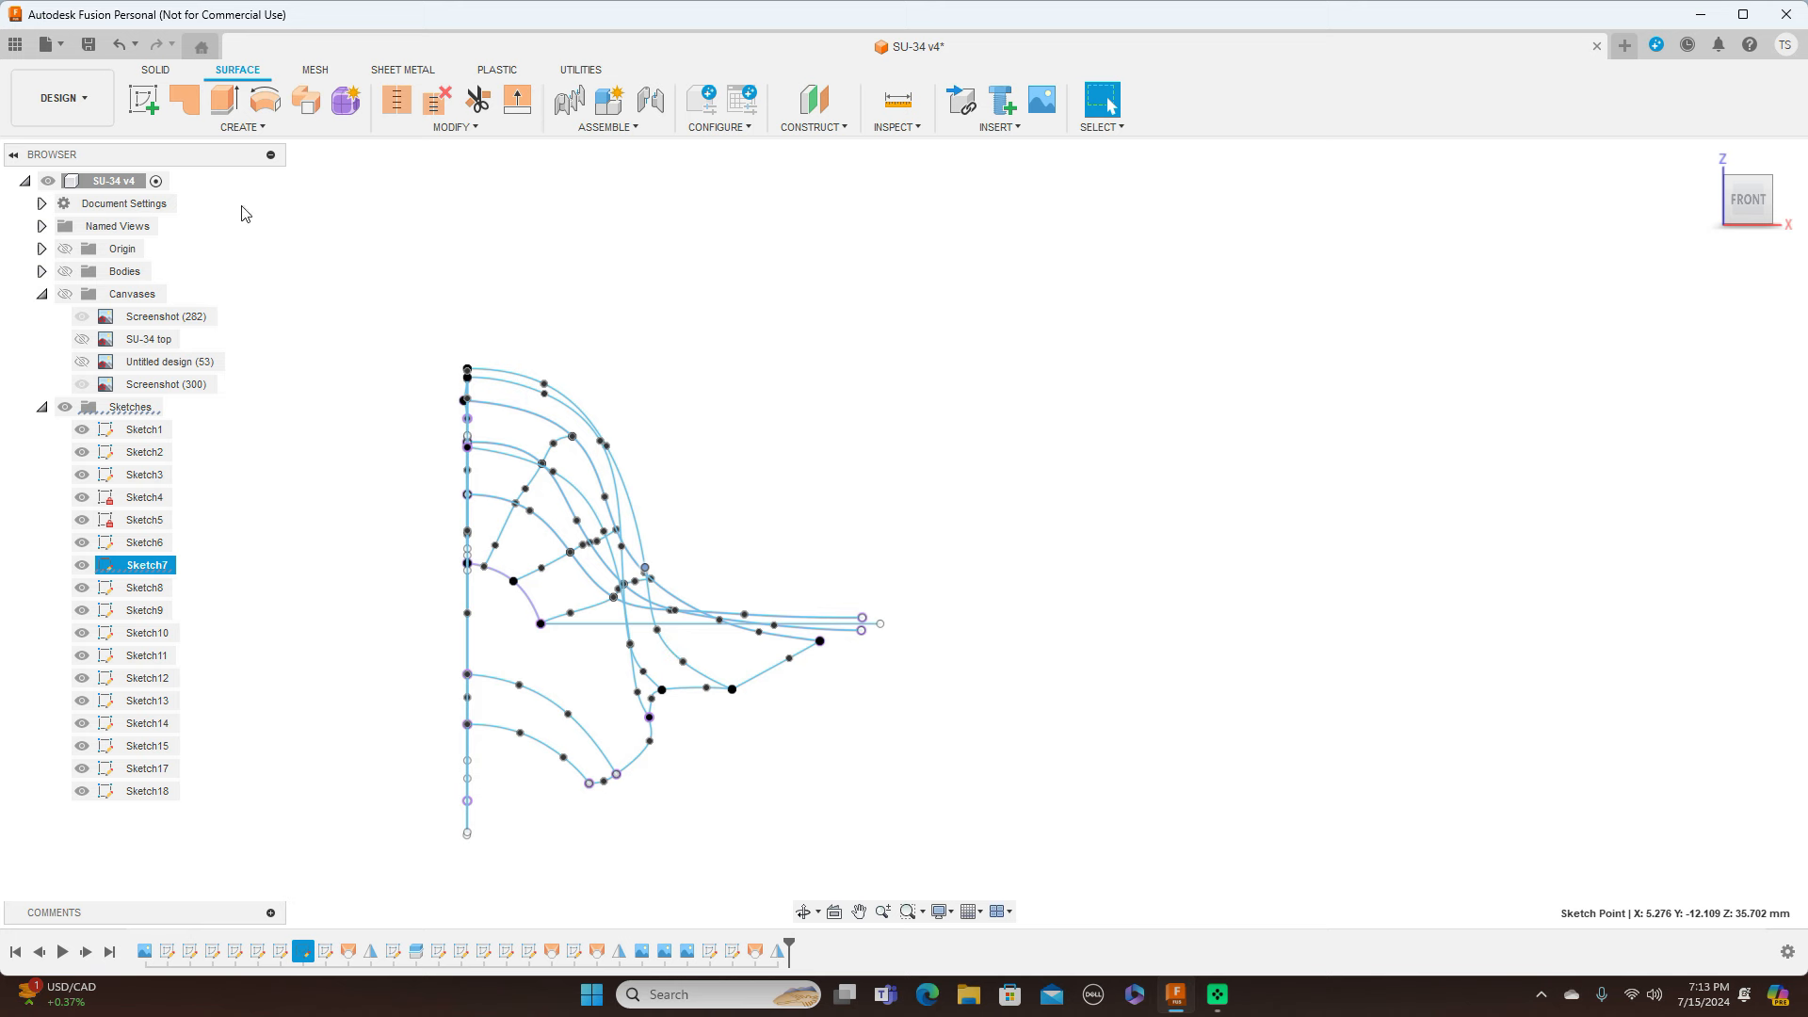
# Step: Show the bodies and examine the reshaped fuselage surface from the front, side and top
pyautogui.click(65, 271)
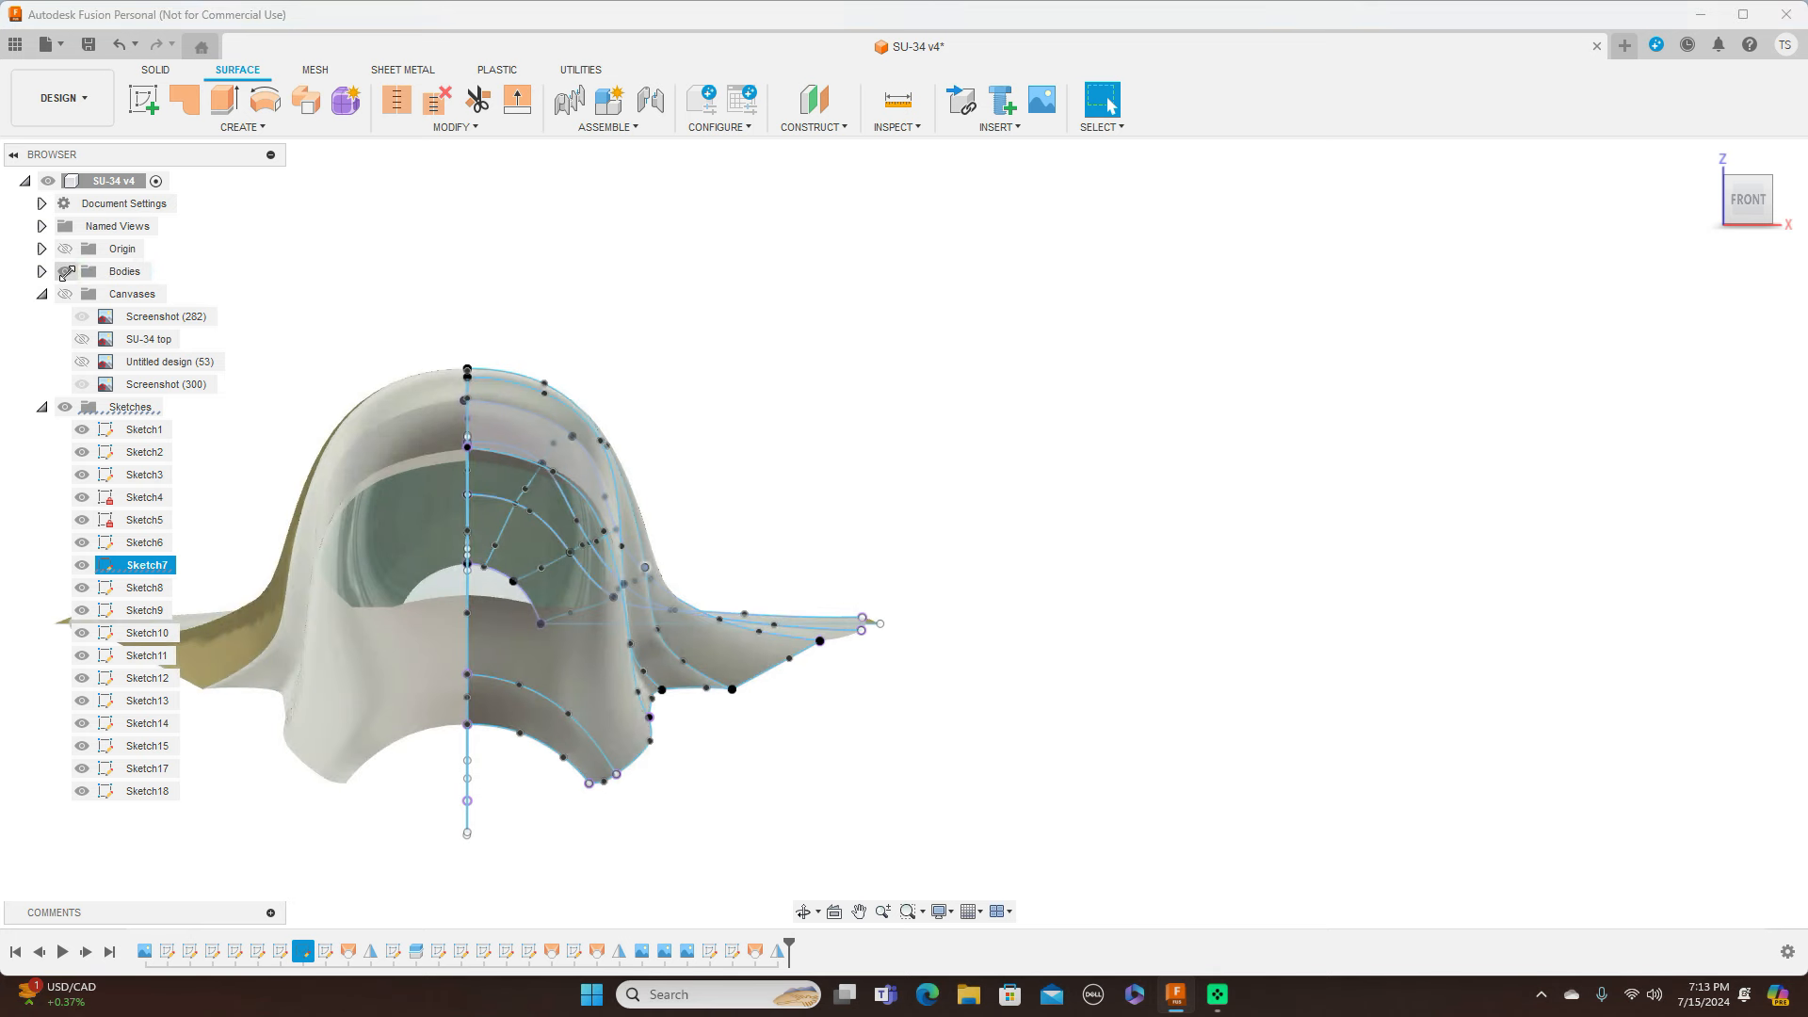
pyautogui.moveTo(1766, 206)
pyautogui.mouseDown()
pyautogui.moveTo(1716, 213)
pyautogui.moveTo(1766, 209)
pyautogui.mouseUp()
pyautogui.click(1749, 204)
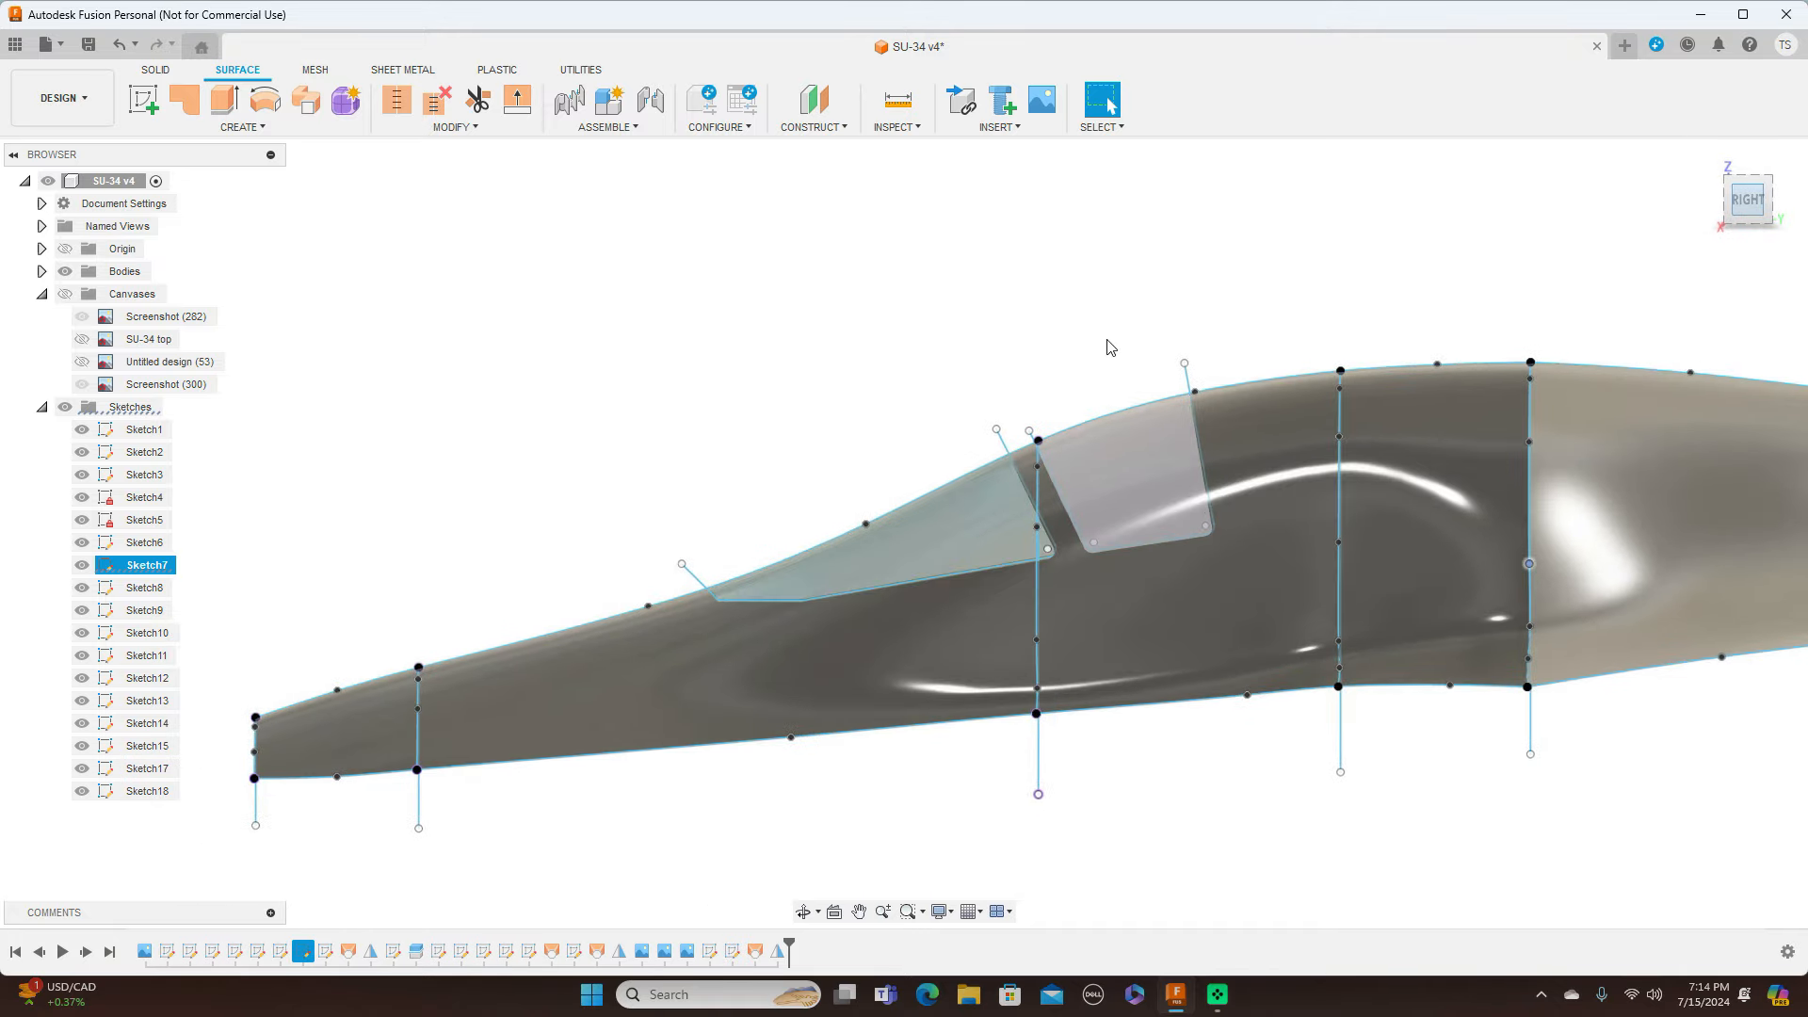
pyautogui.scroll(-2, 1138, 320)
pyautogui.scroll(-2, 1138, 321)
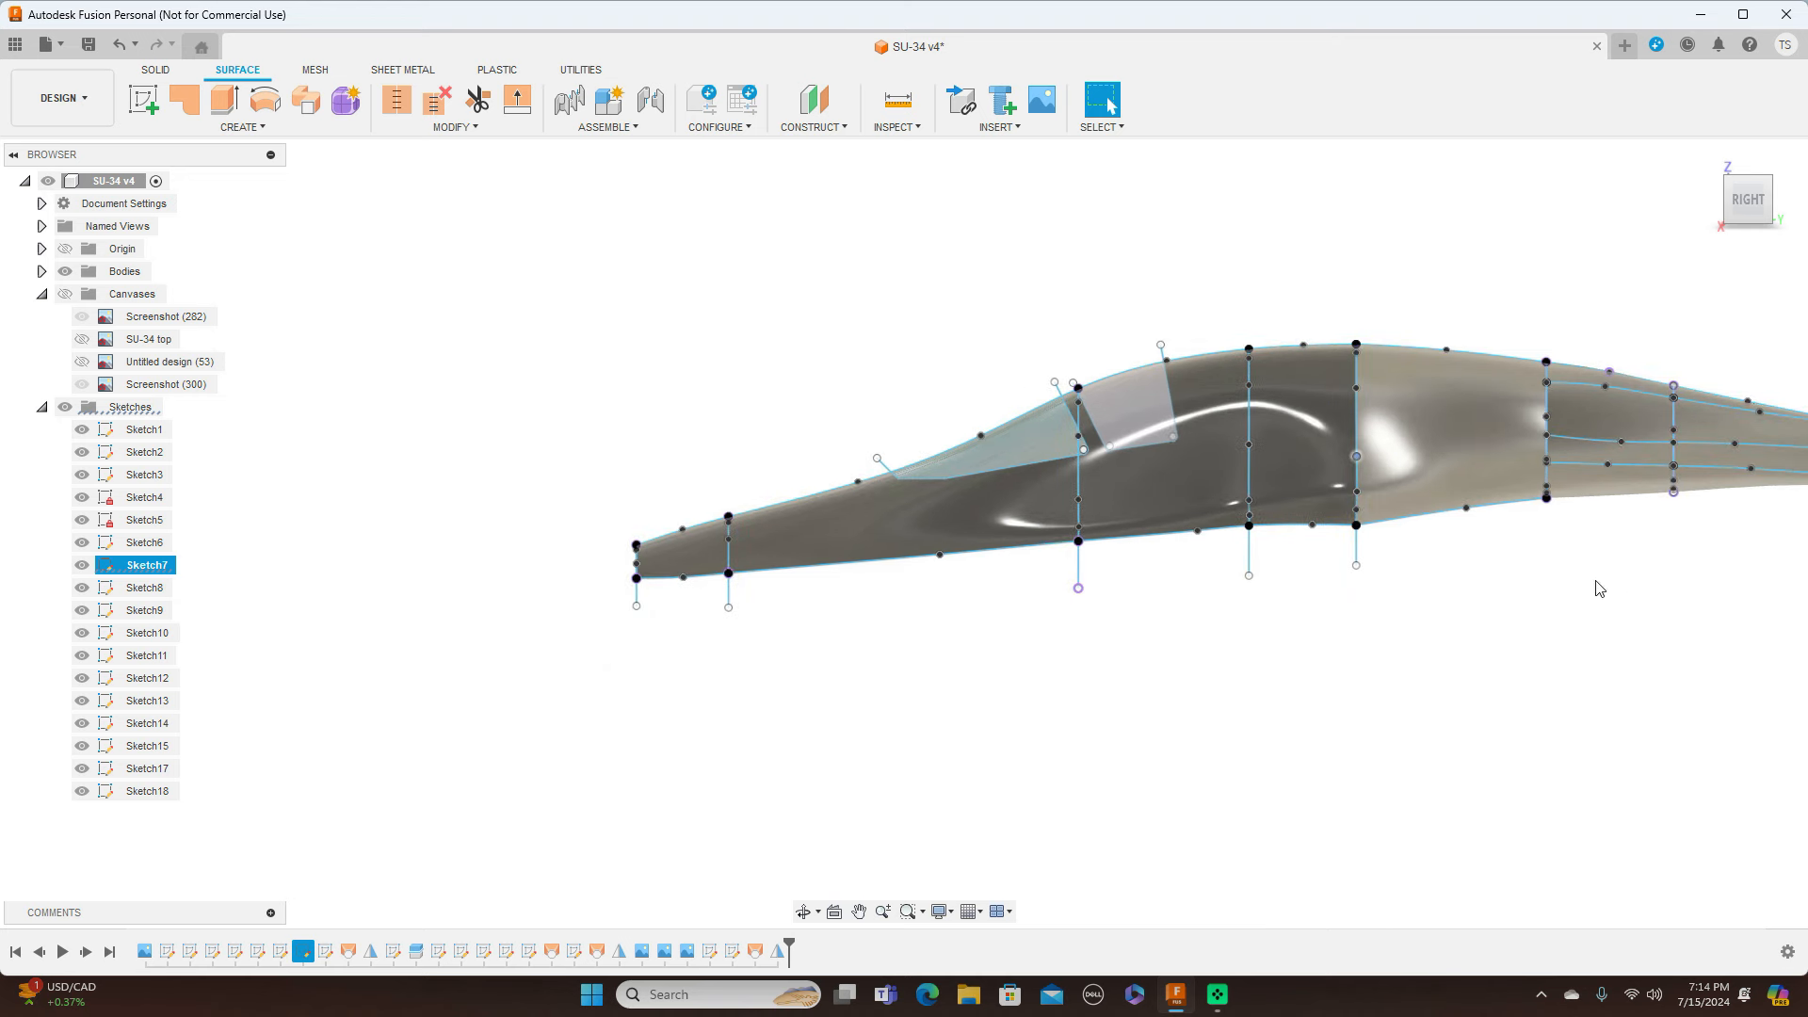
pyautogui.click(1751, 169)
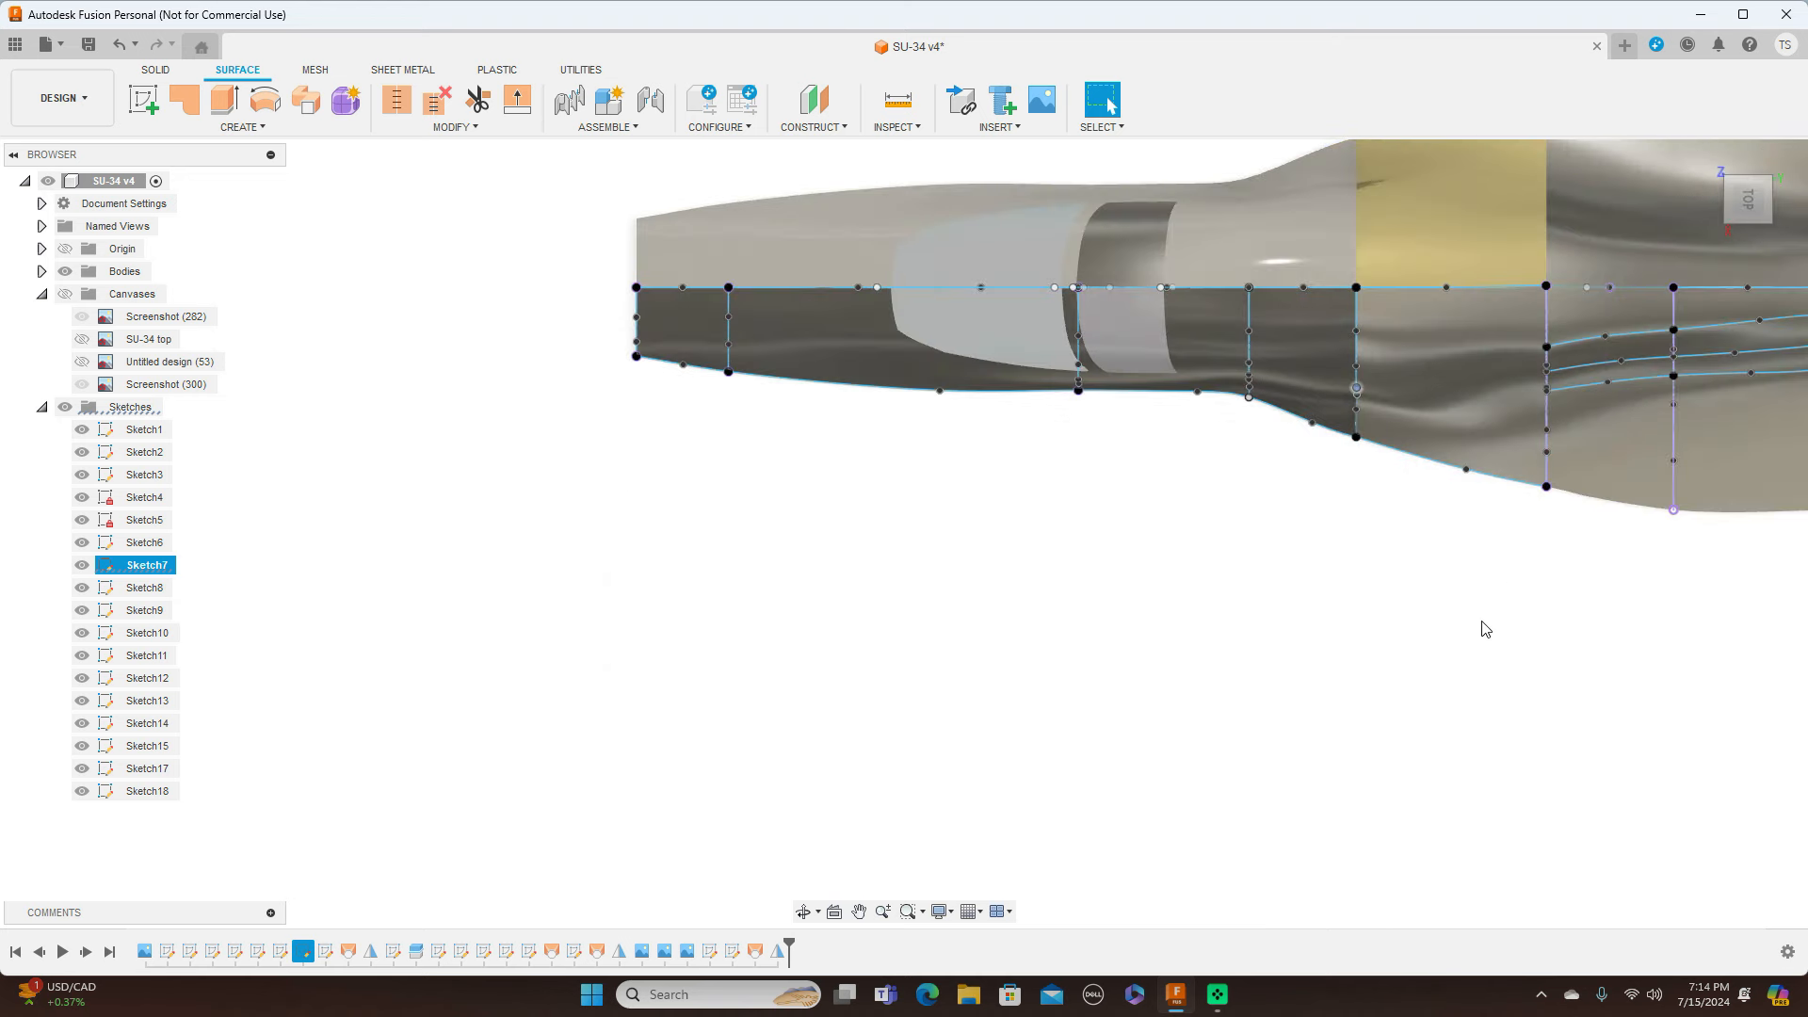
pyautogui.moveTo(1354, 746); pyautogui.dragTo(1000, 841, button='middle')
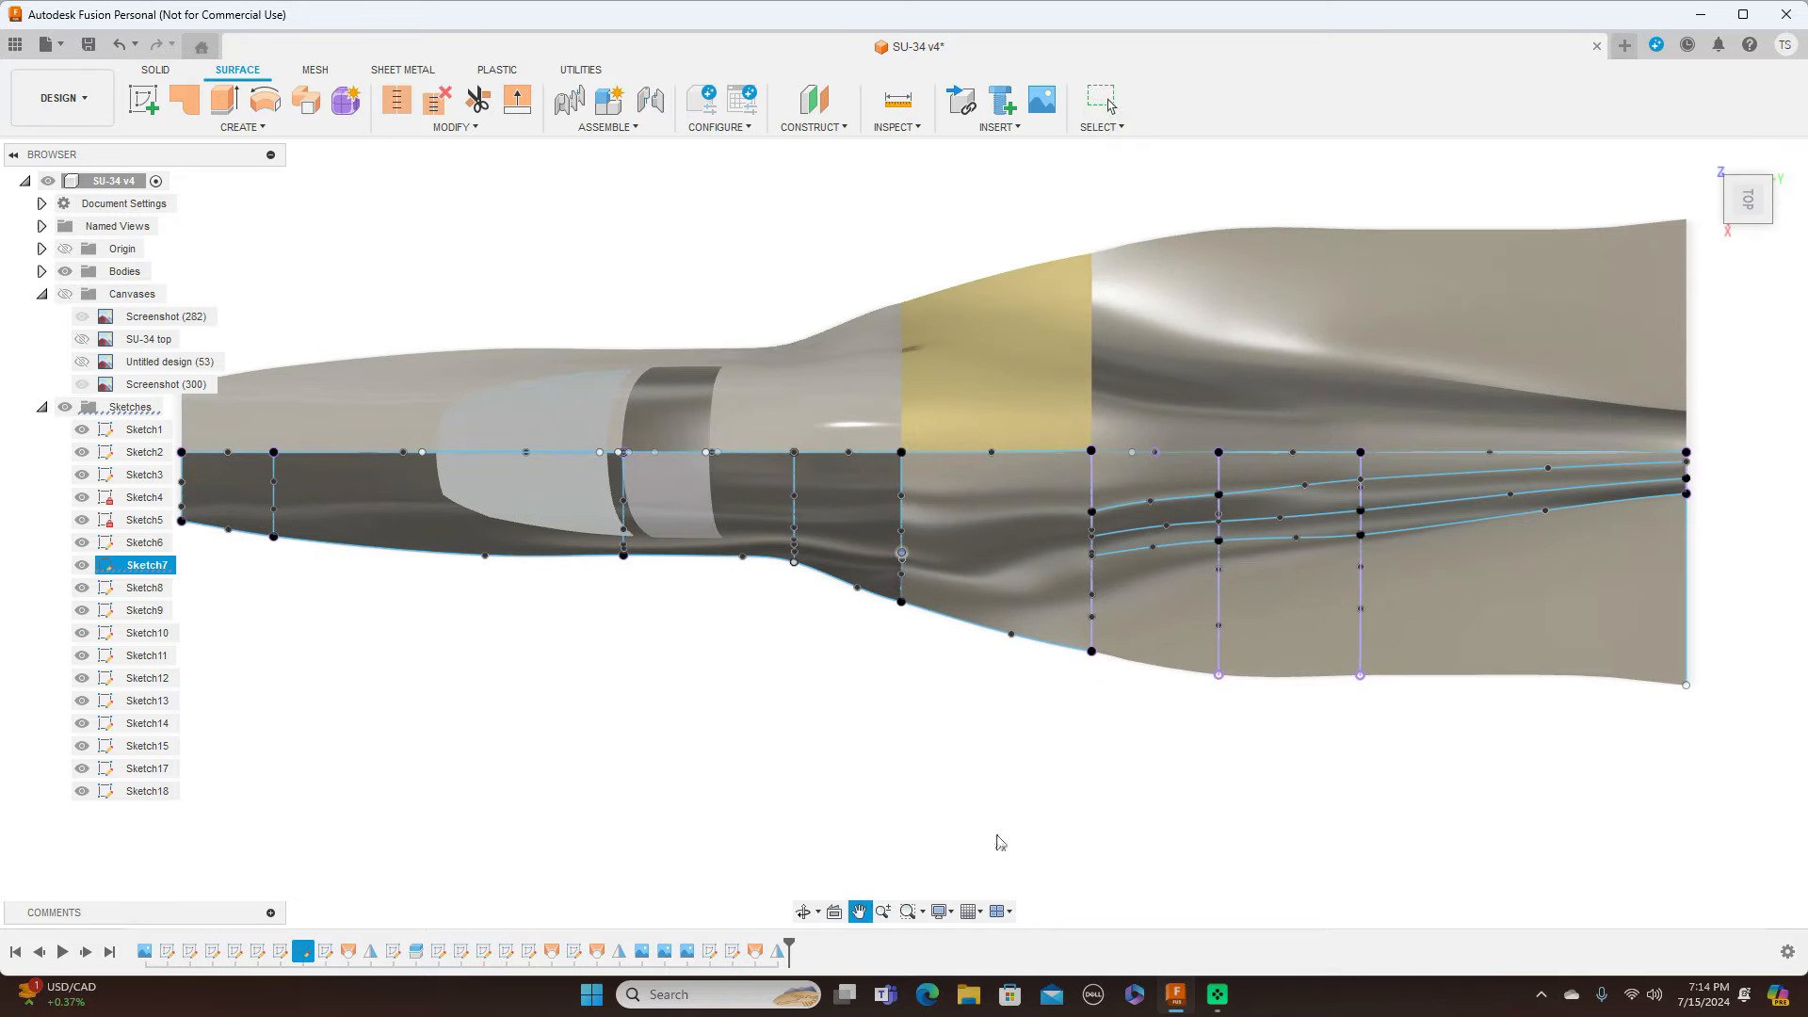
# Step: Edit the last mirror feature of the middle fuselage section so its operation creates a new body
pyautogui.click(777, 952)
pyautogui.rightClick(778, 952)
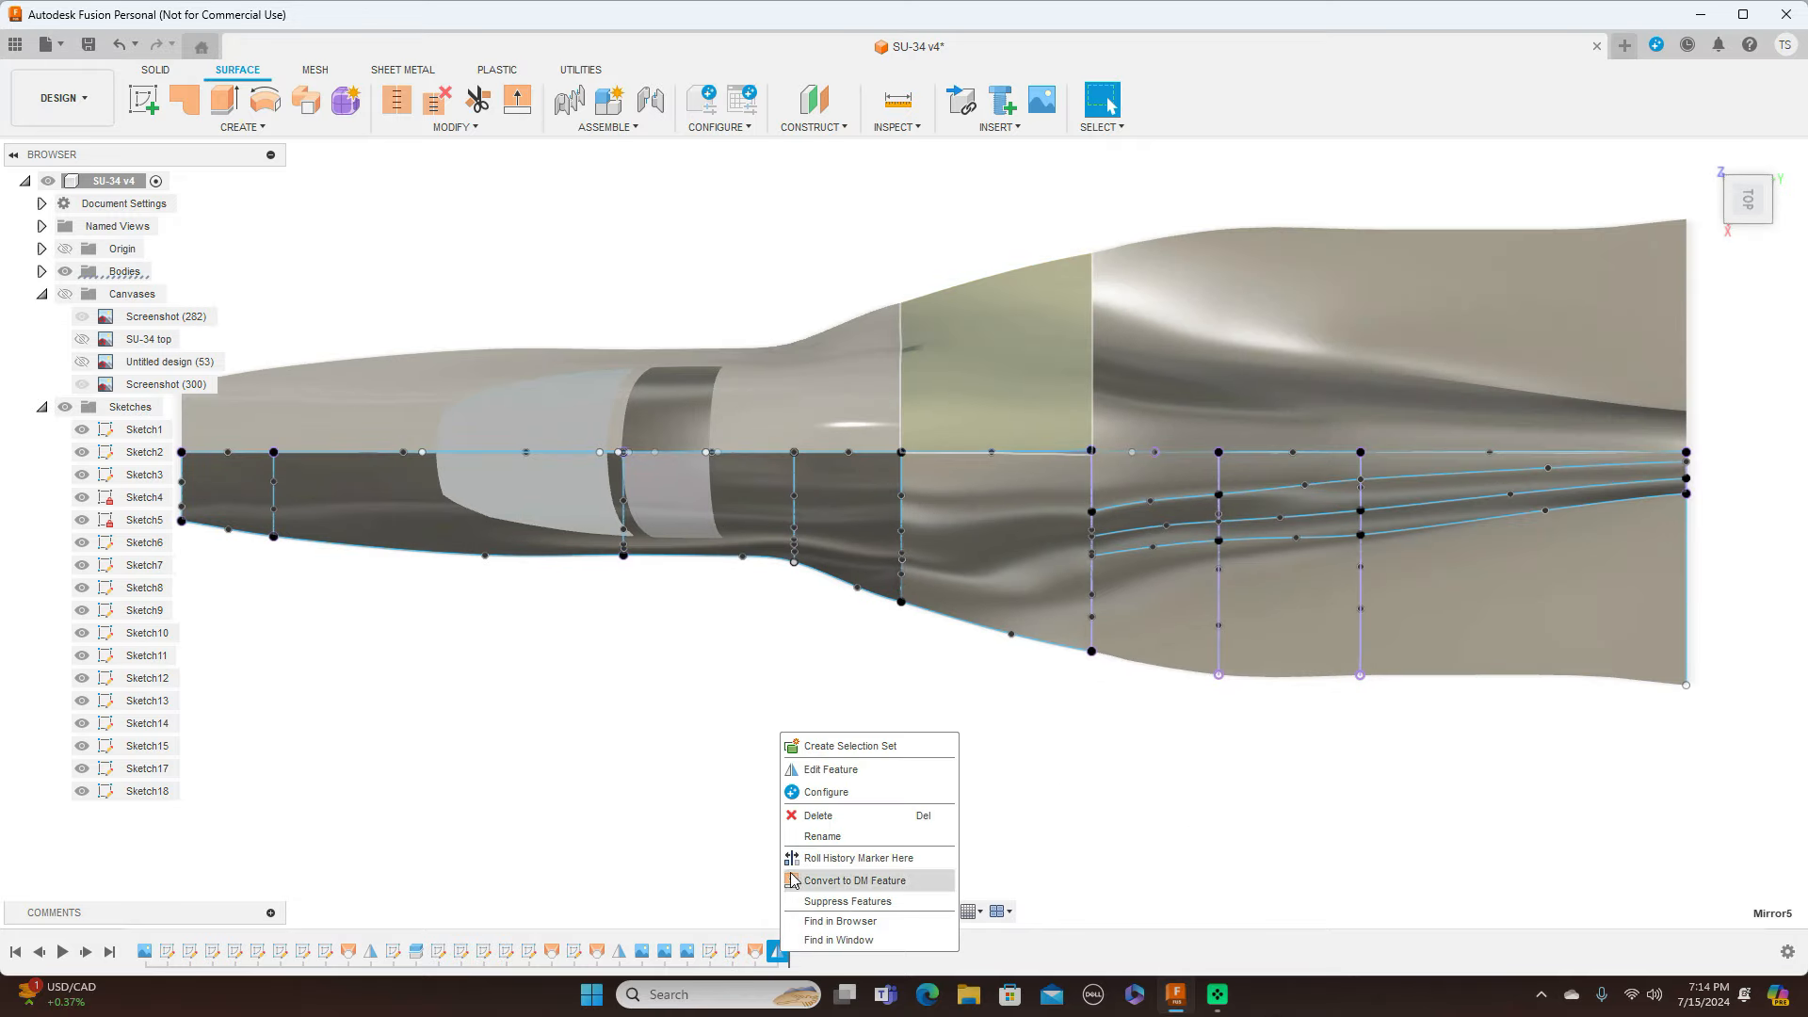
pyautogui.click(830, 770)
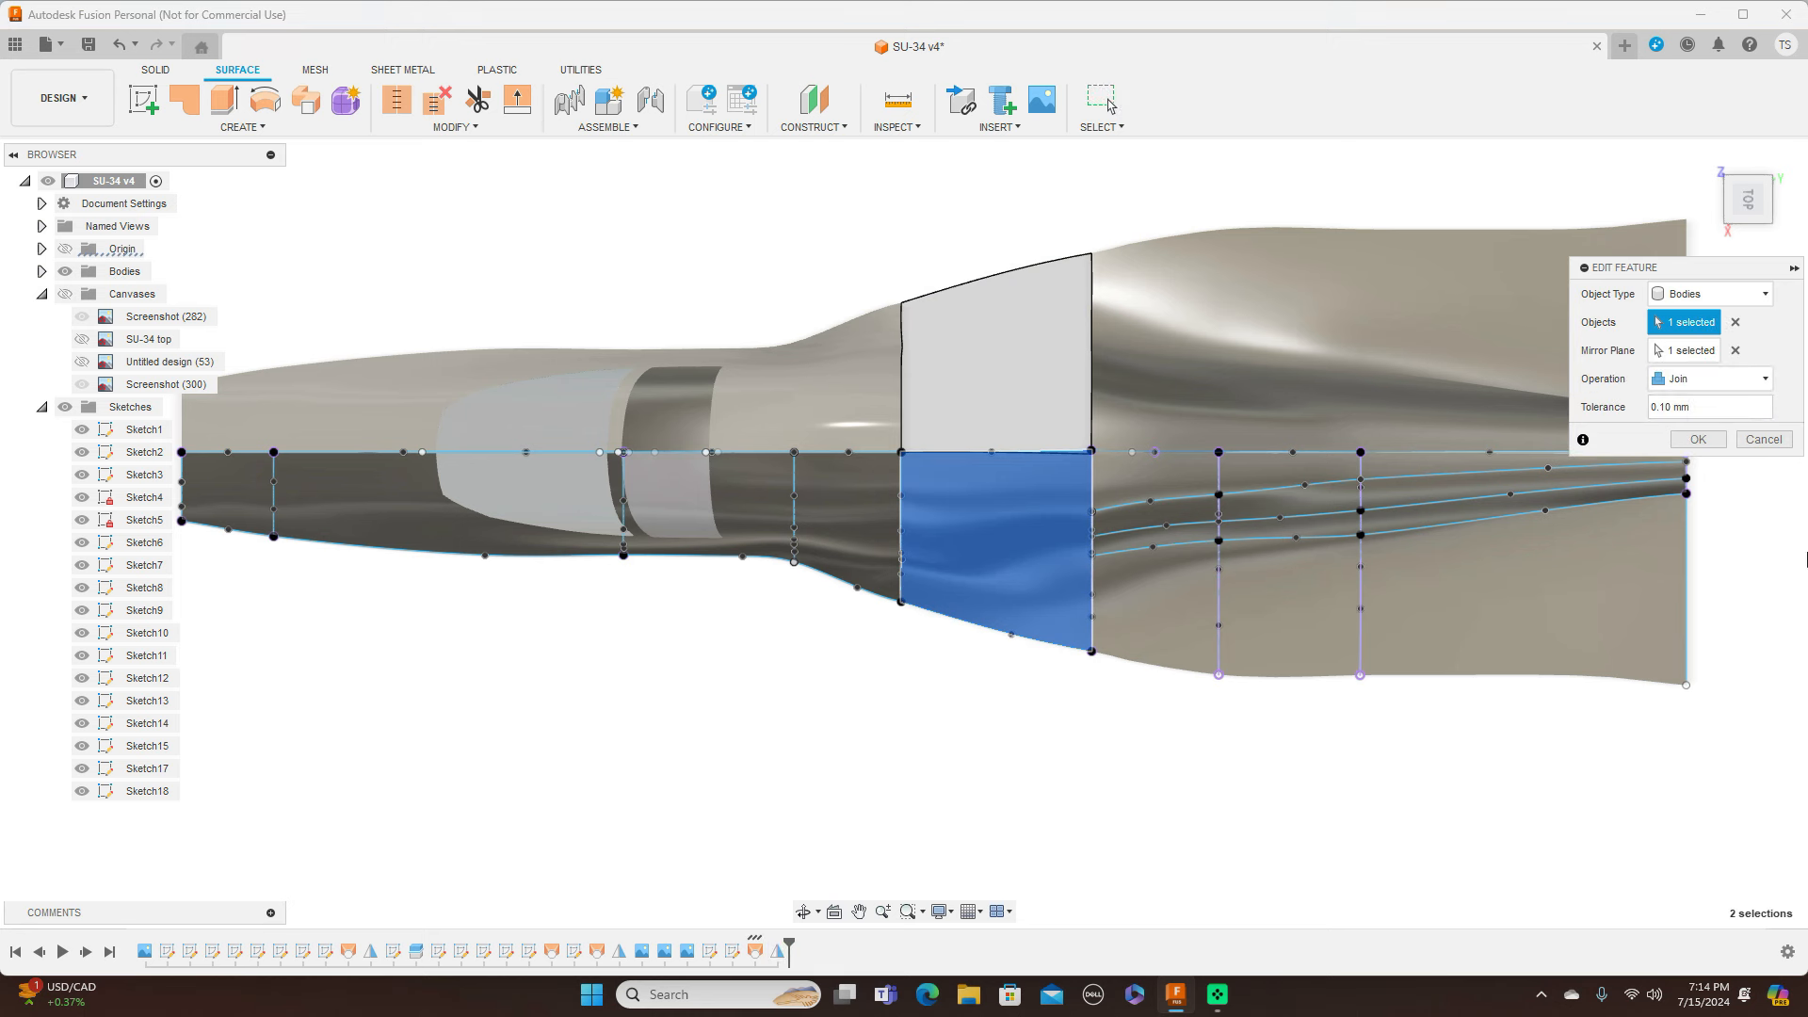
pyautogui.click(1714, 379)
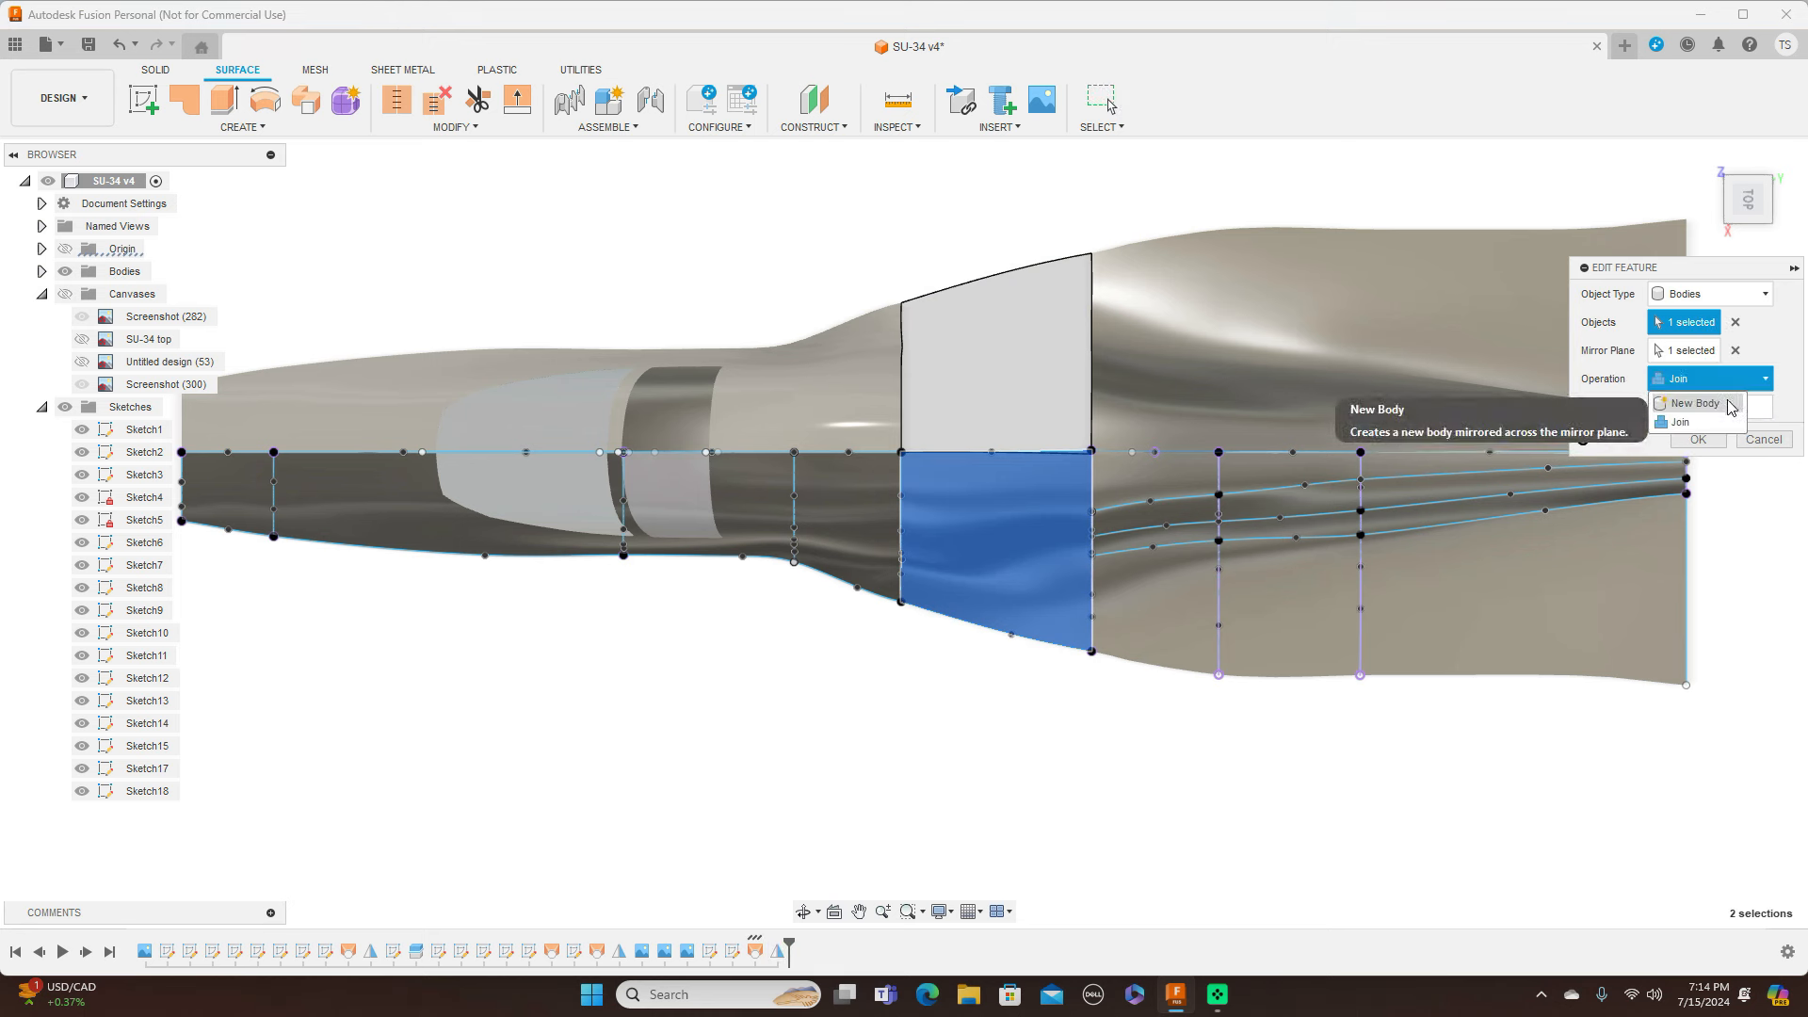
pyautogui.click(1723, 431)
pyautogui.click(1698, 411)
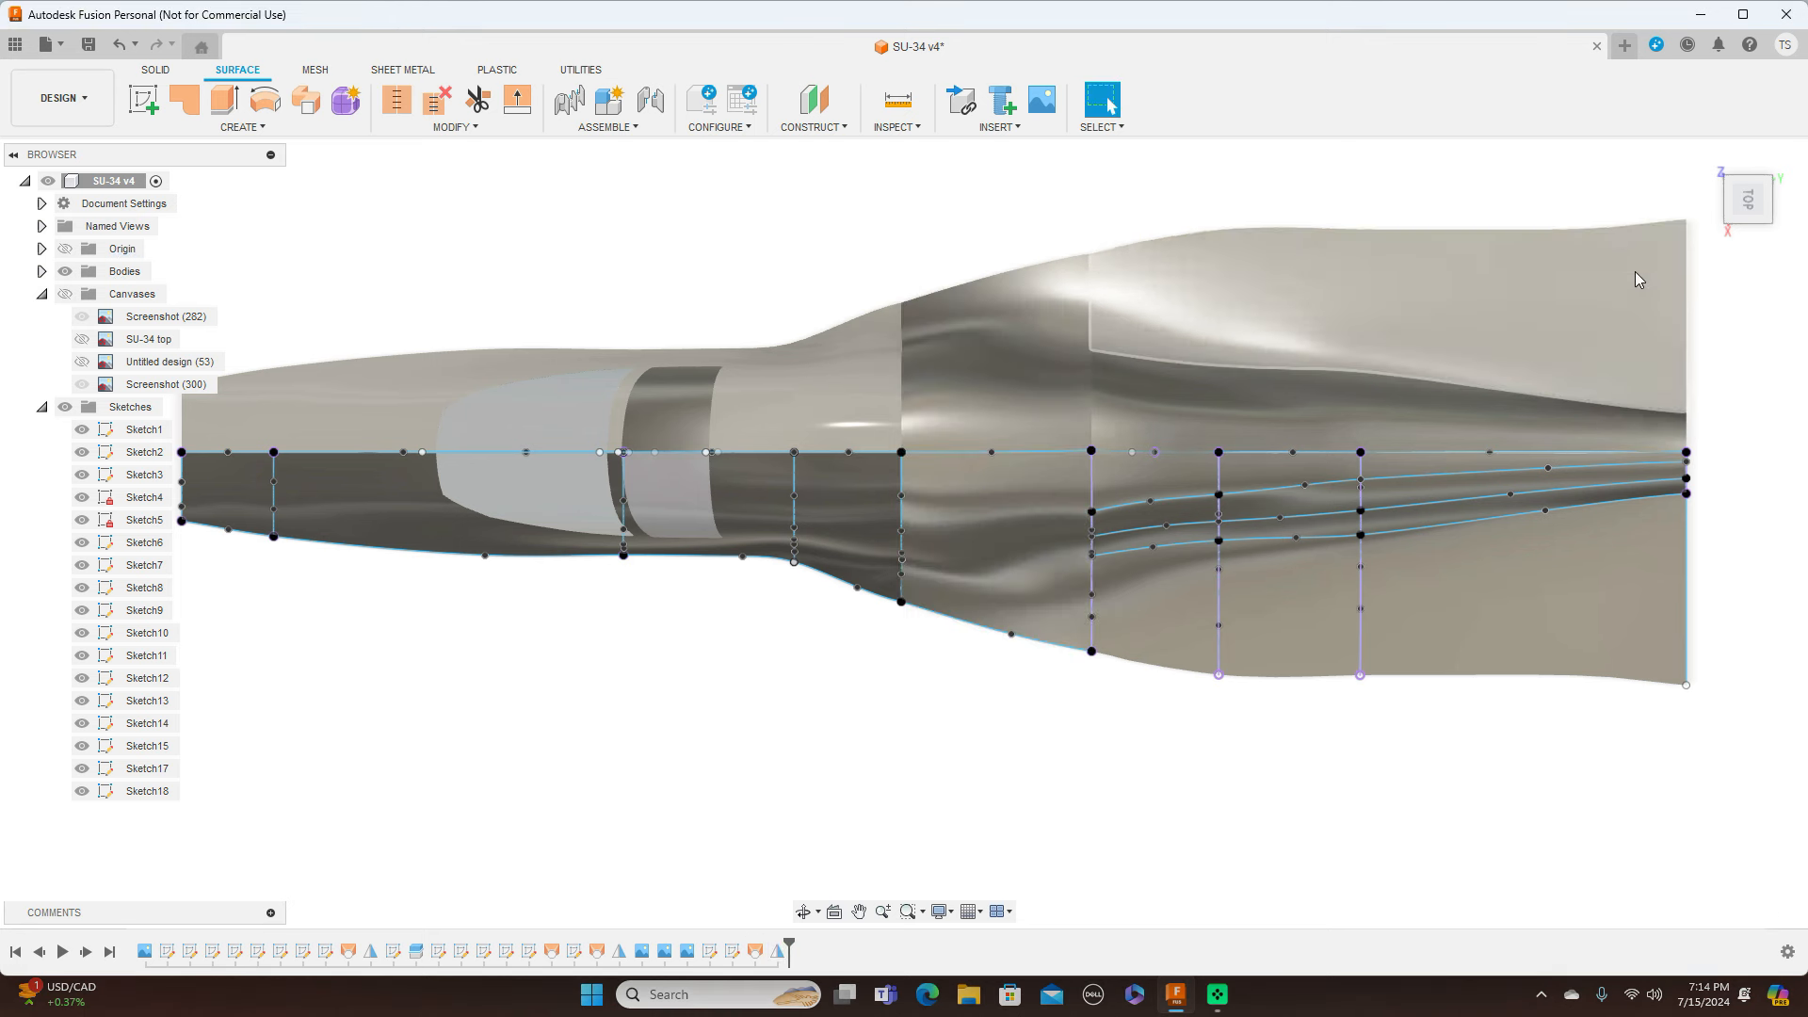
# Step: Show the blueprint canvases over the model and hide all the sketches
pyautogui.moveTo(1748, 224); pyautogui.dragTo(1780, 163)
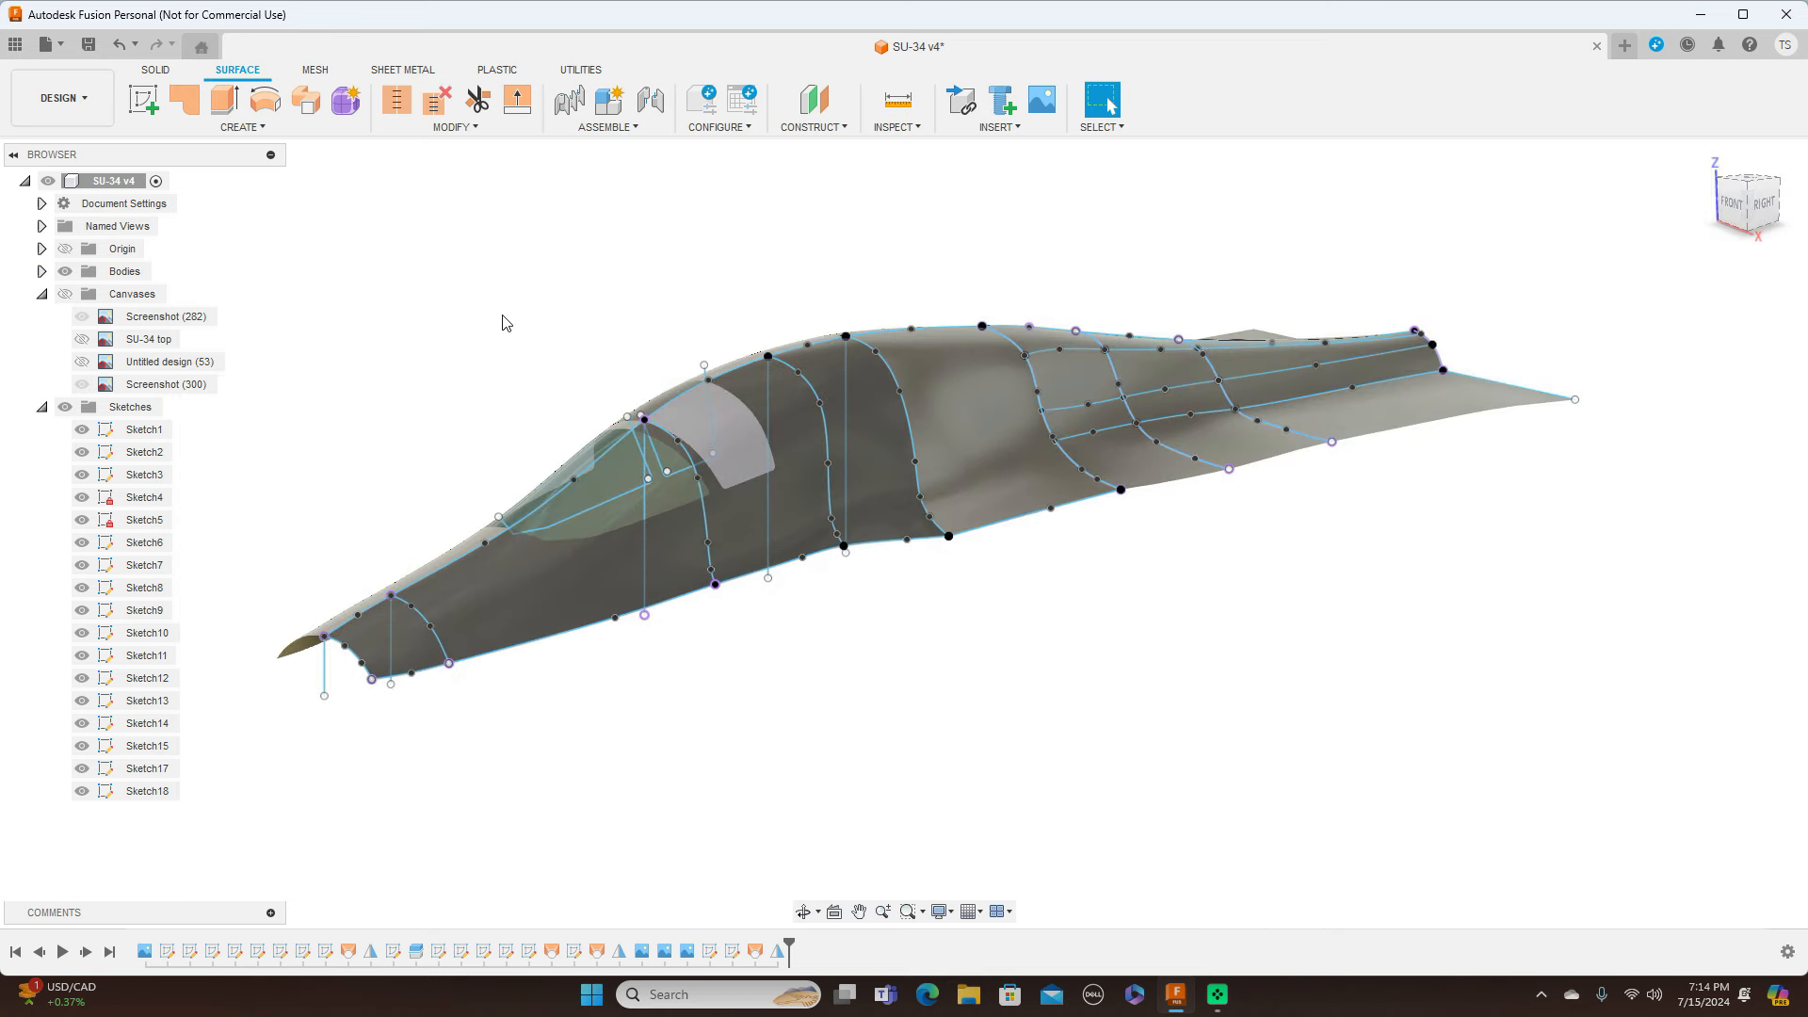
pyautogui.click(72, 294)
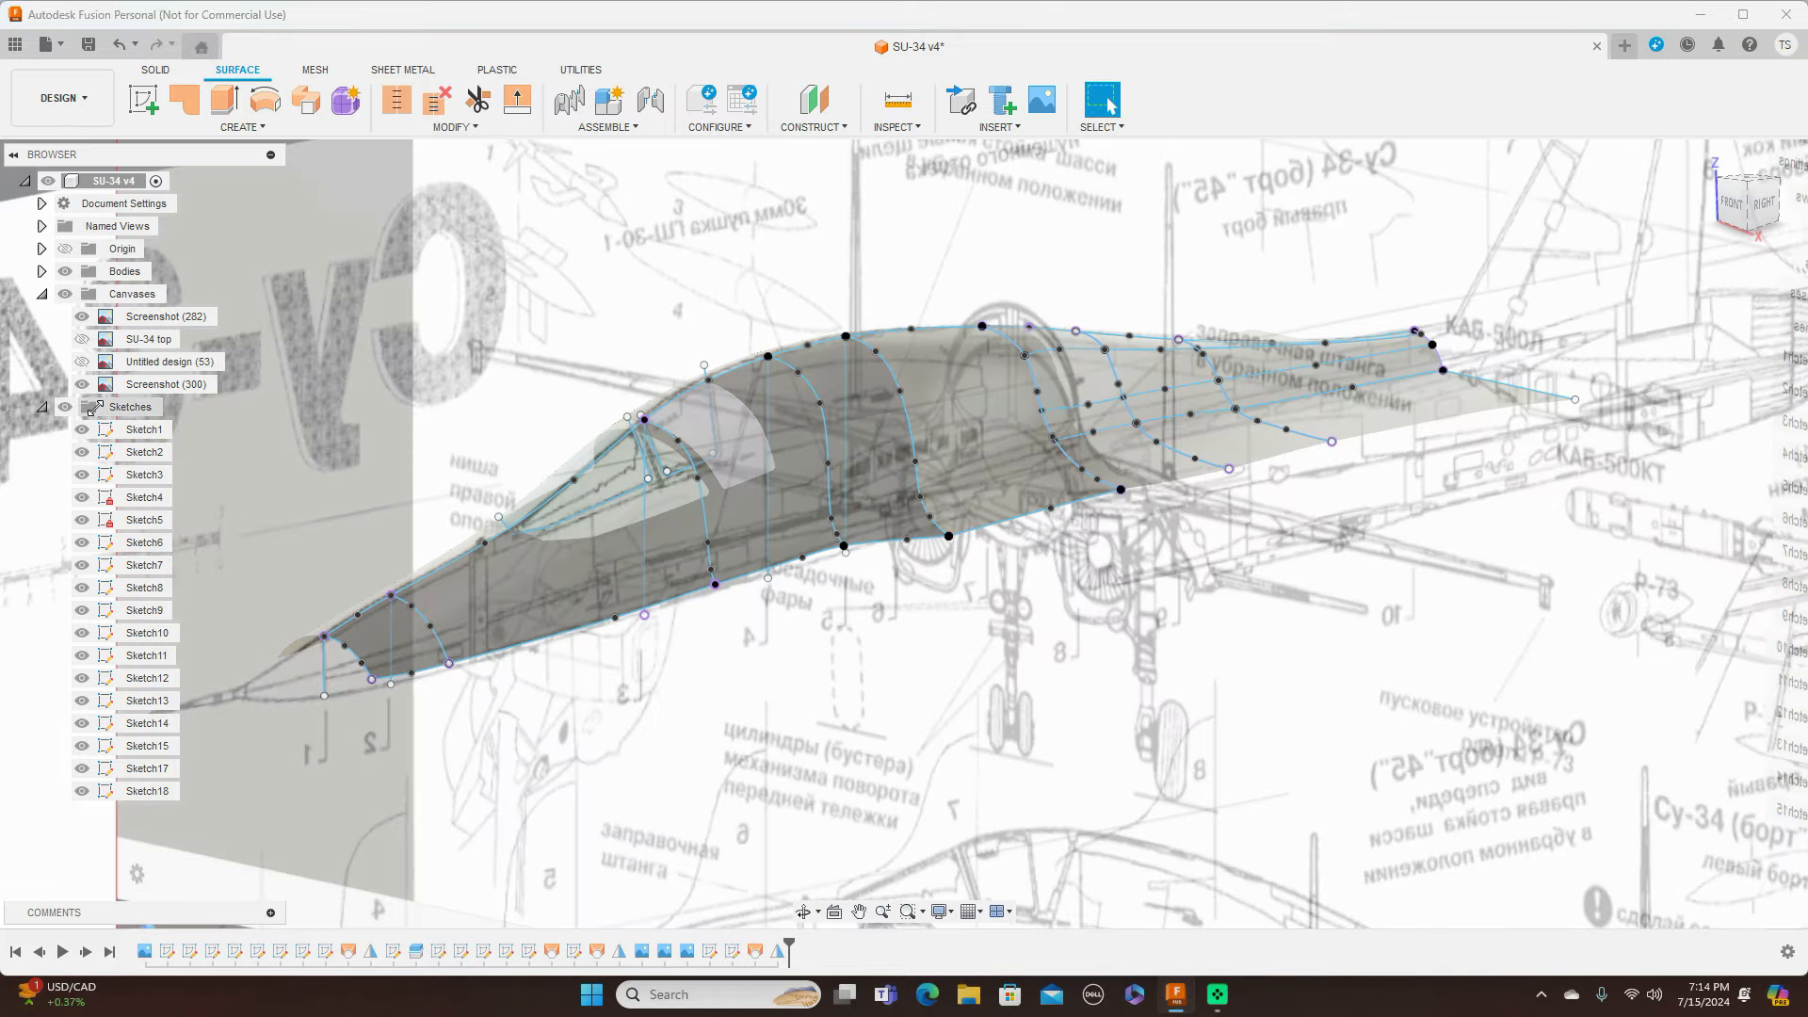
pyautogui.click(63, 406)
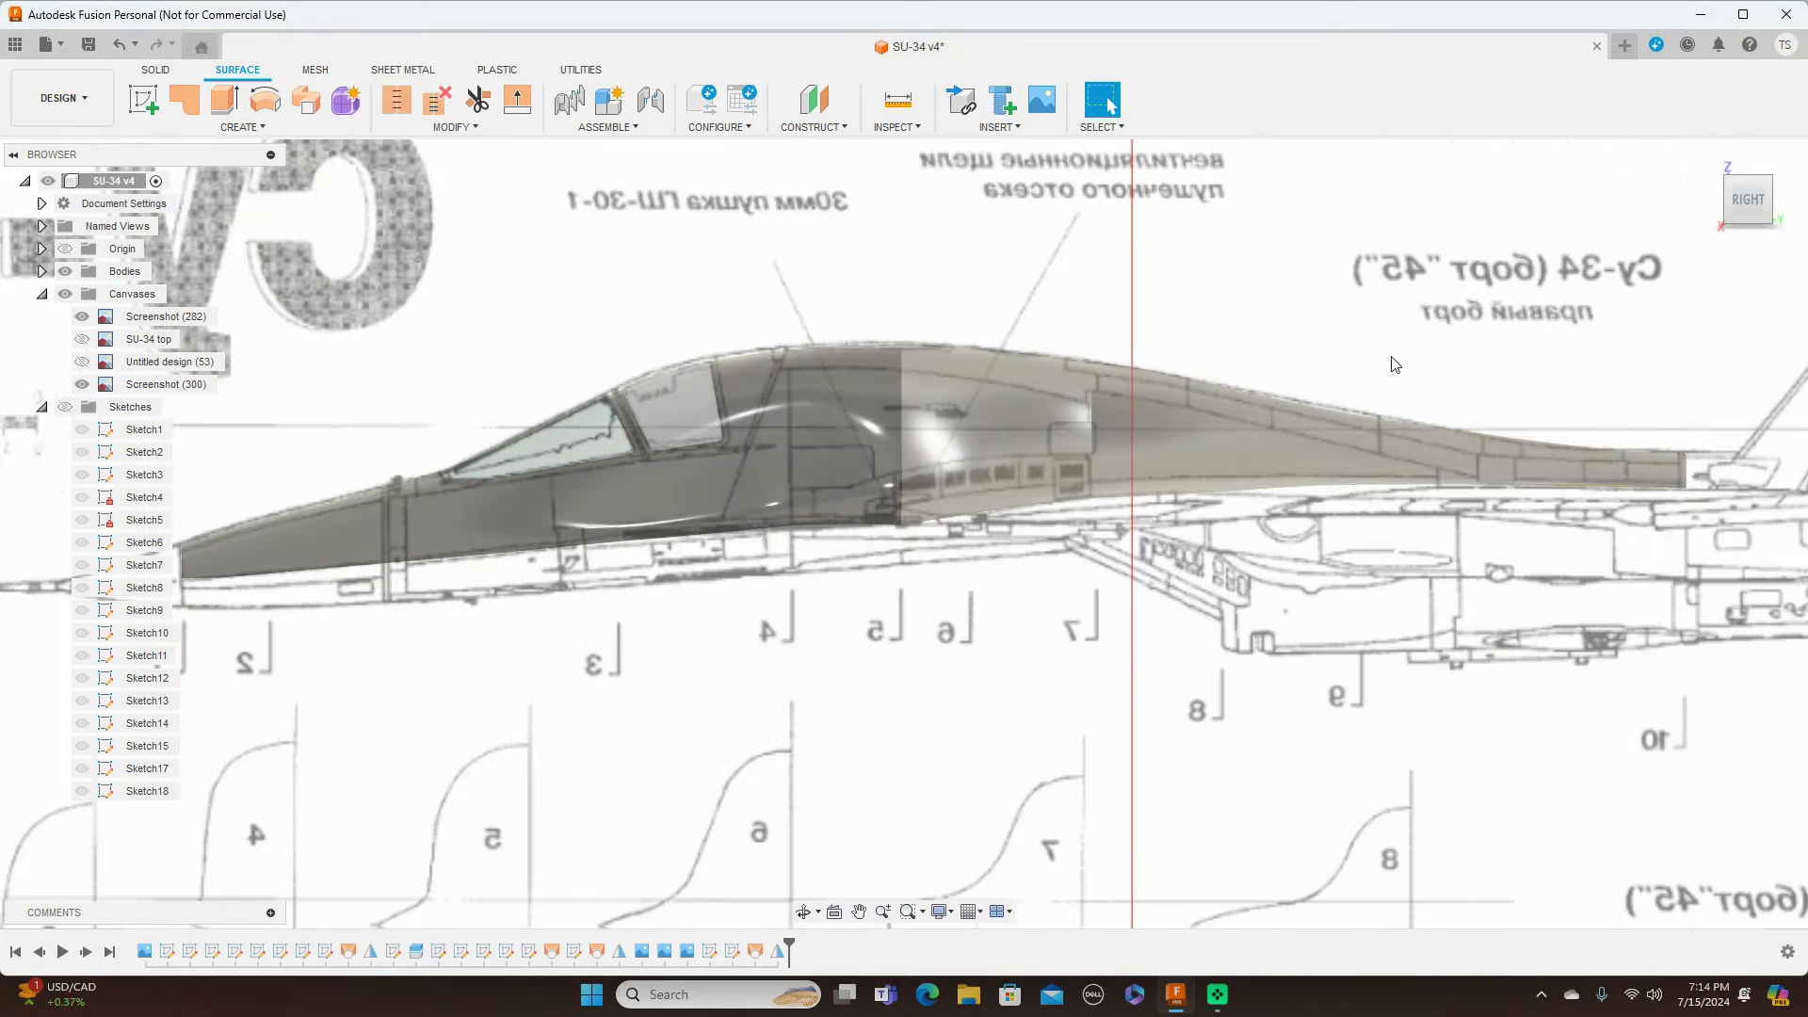
# Step: Compare the fuselage bodies with the blueprint outlines in the front, right and back views
pyautogui.click(1713, 201)
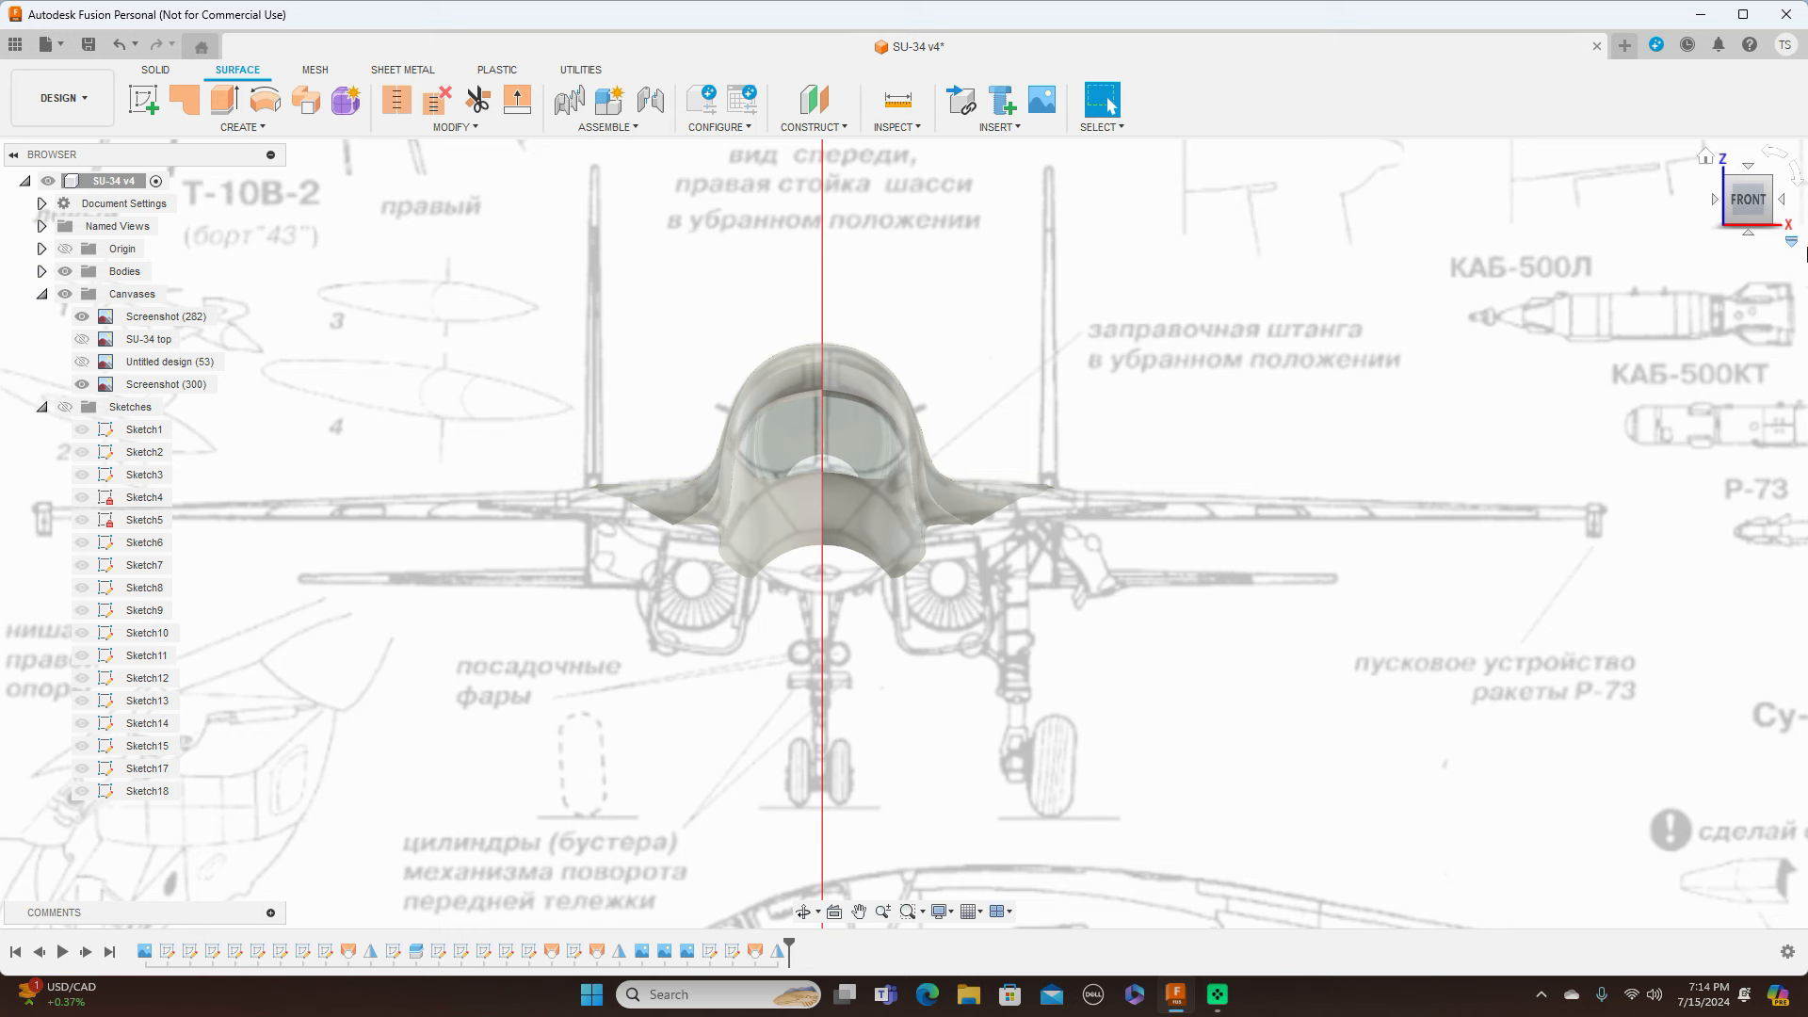
pyautogui.click(1787, 201)
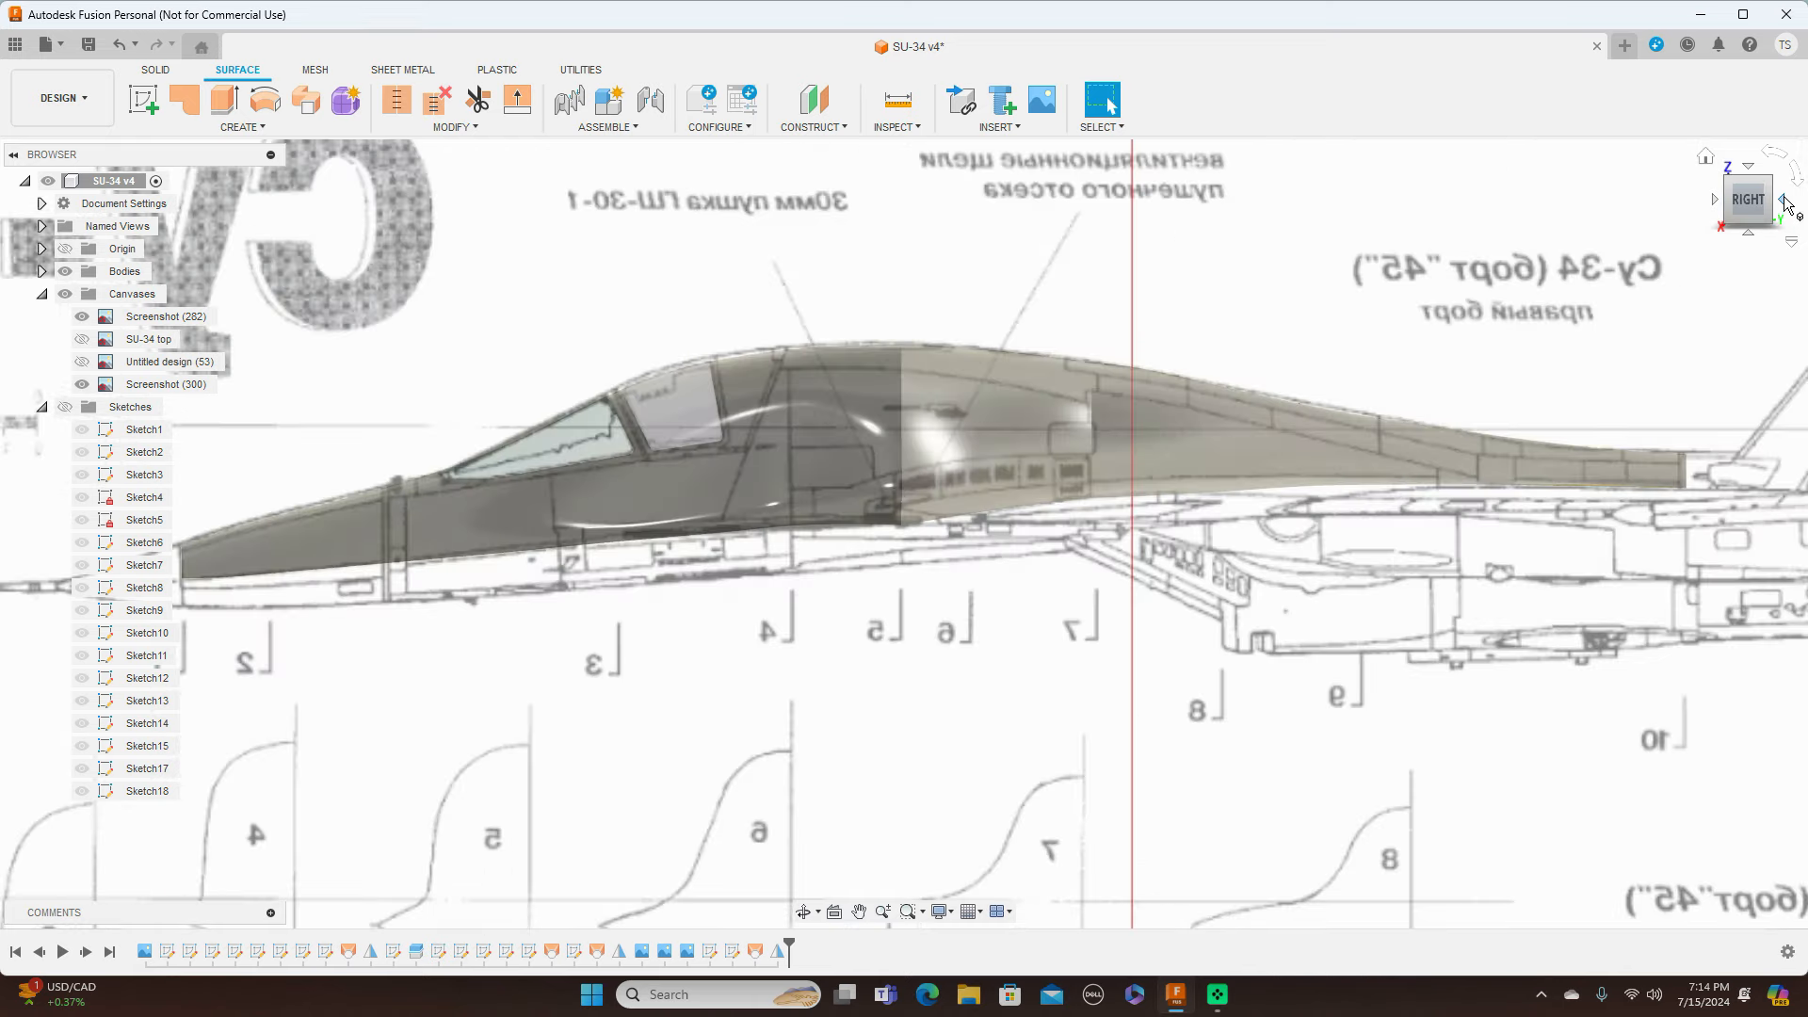
pyautogui.click(1787, 203)
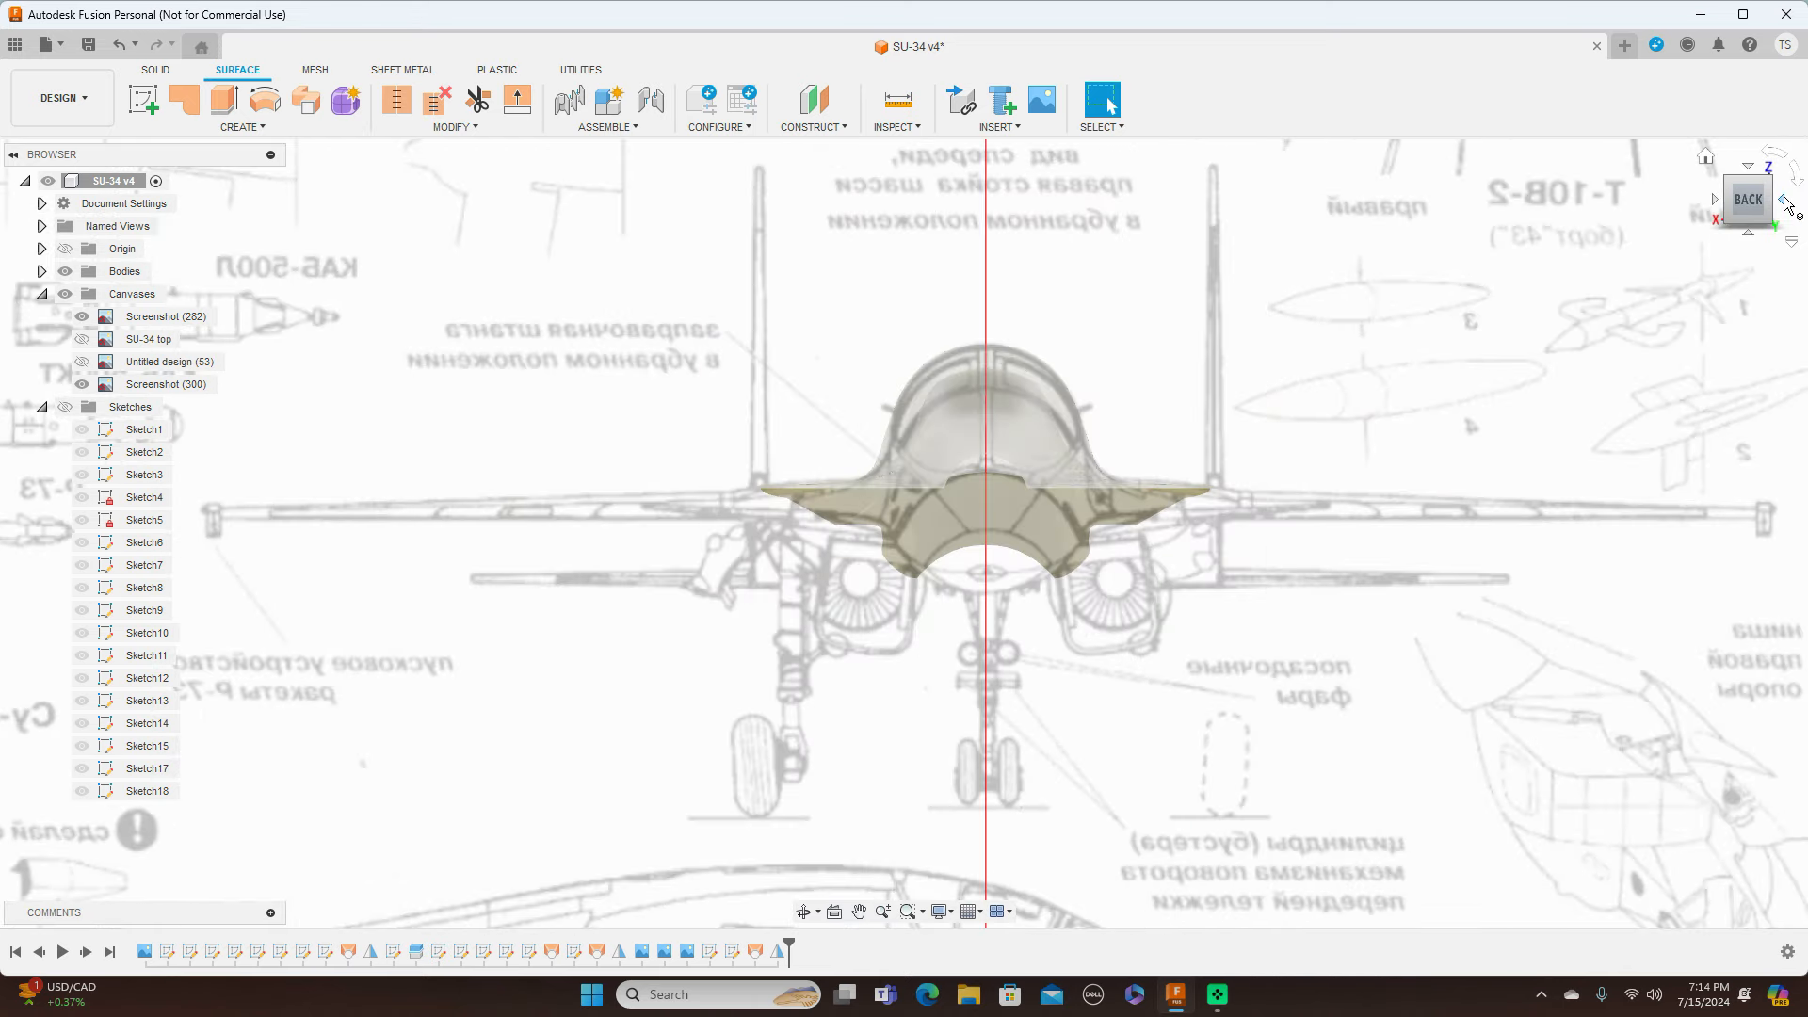
pyautogui.click(1715, 201)
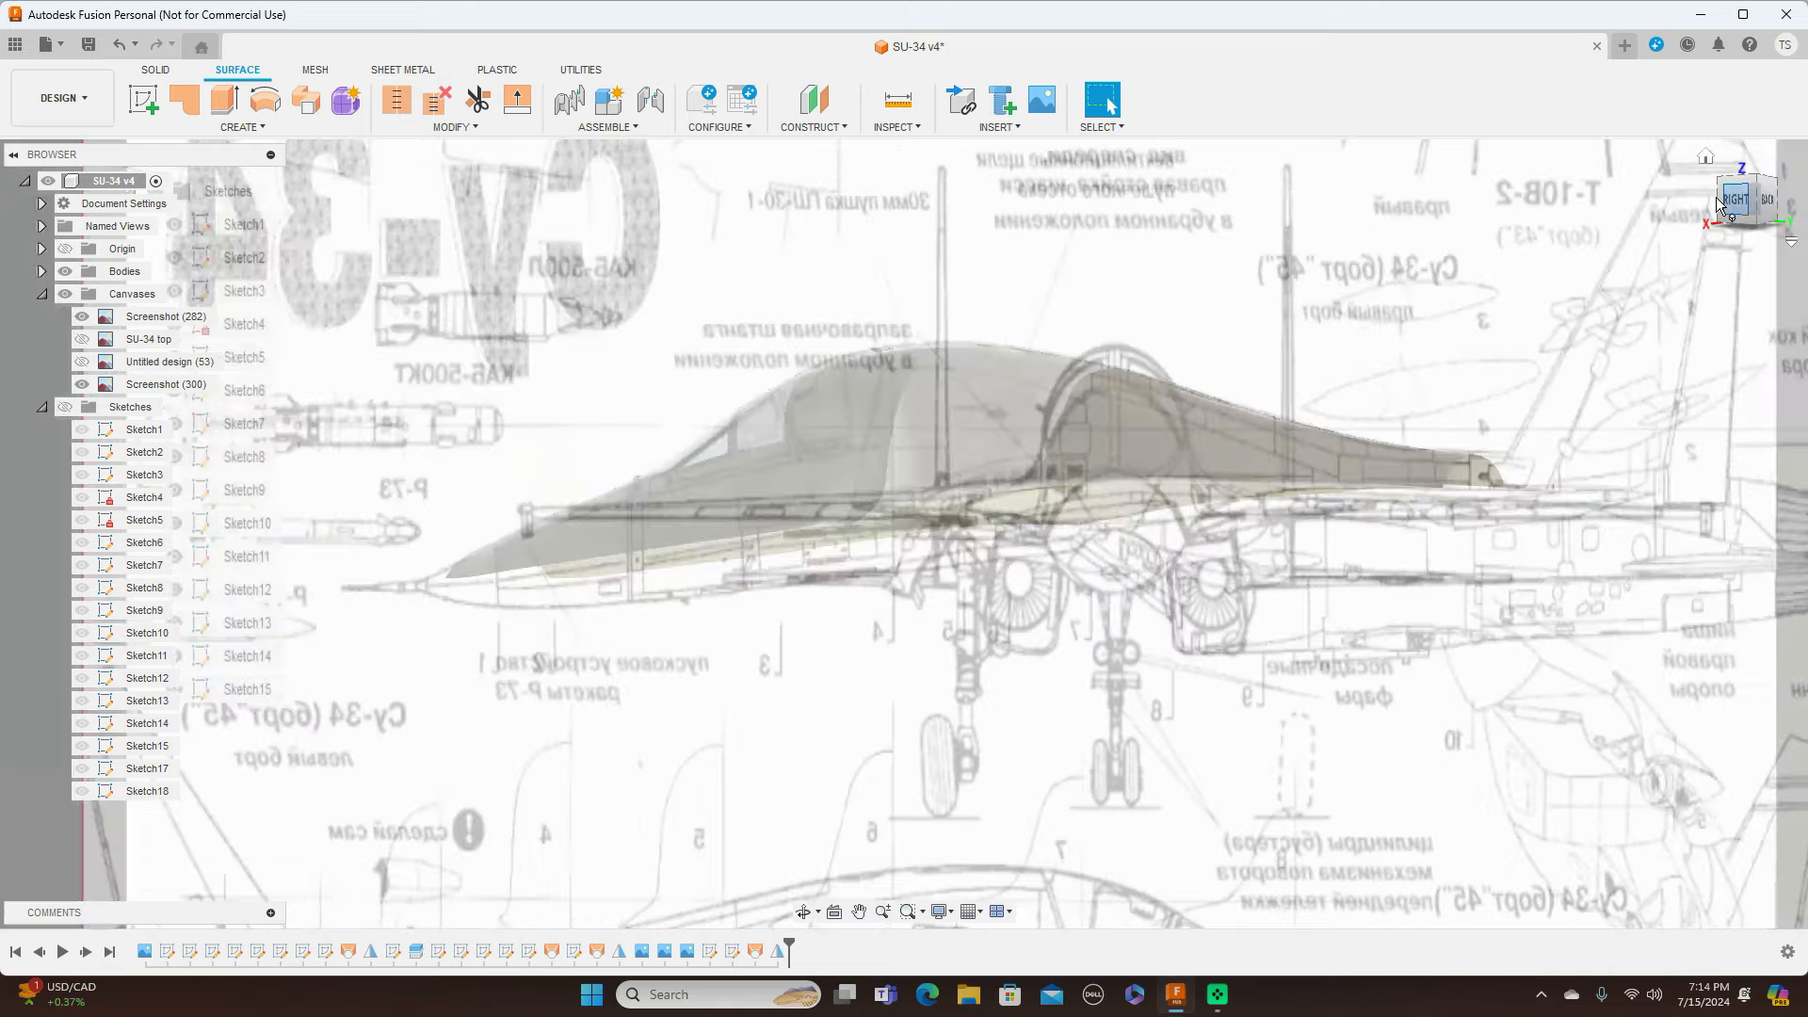
pyautogui.click(1715, 202)
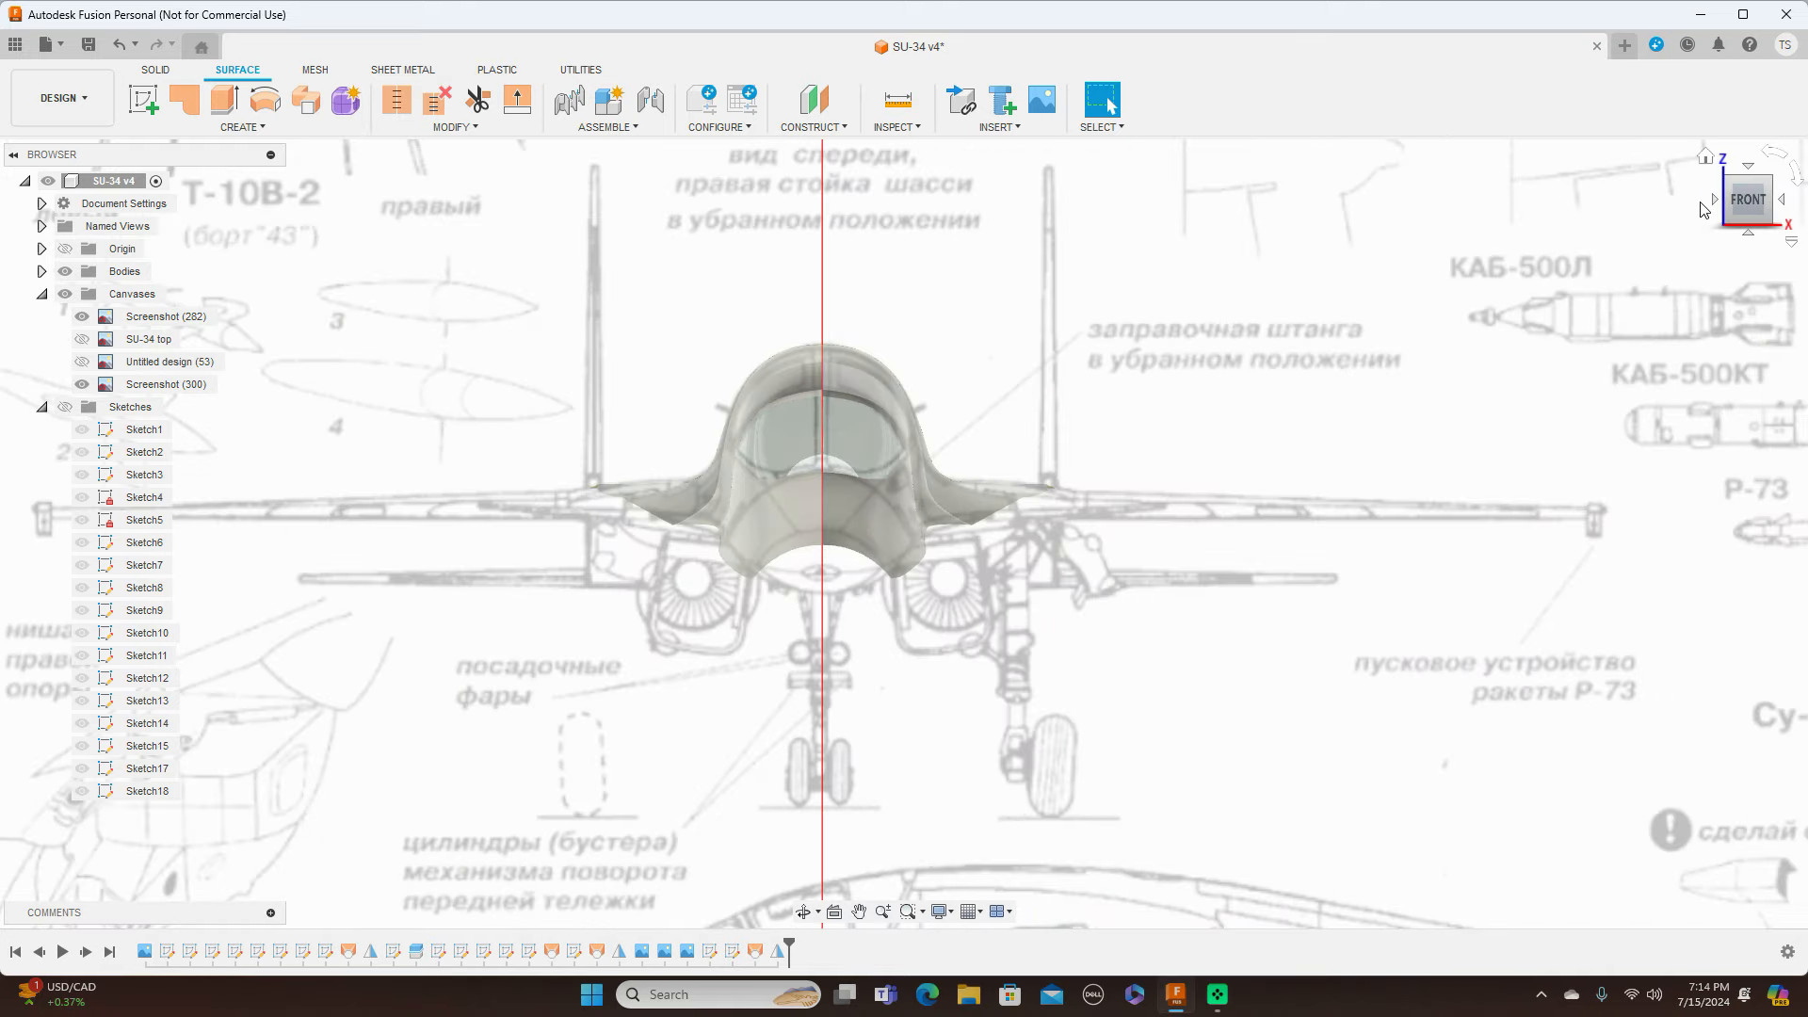
pyautogui.click(1783, 200)
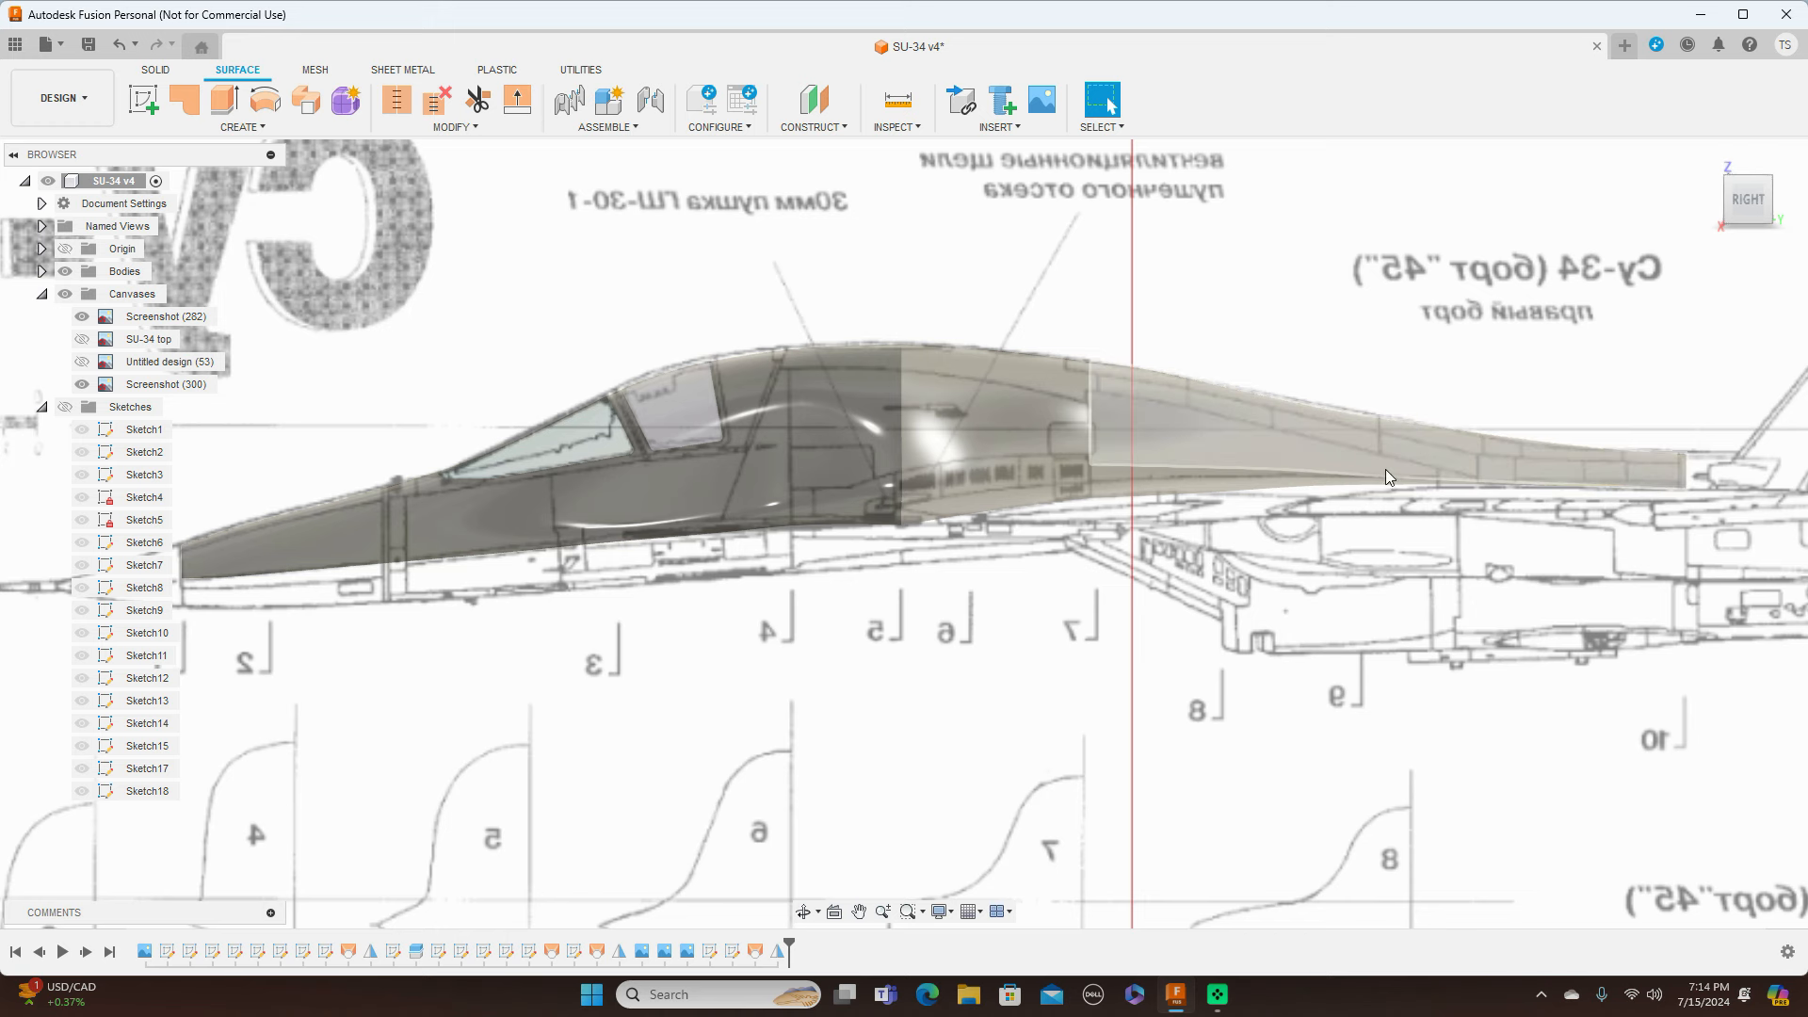
# Step: Examine the numbered cross-section profiles below the side-view drawing on the blueprint and their station marks along the fuselage
pyautogui.scroll(-1, 1195, 603)
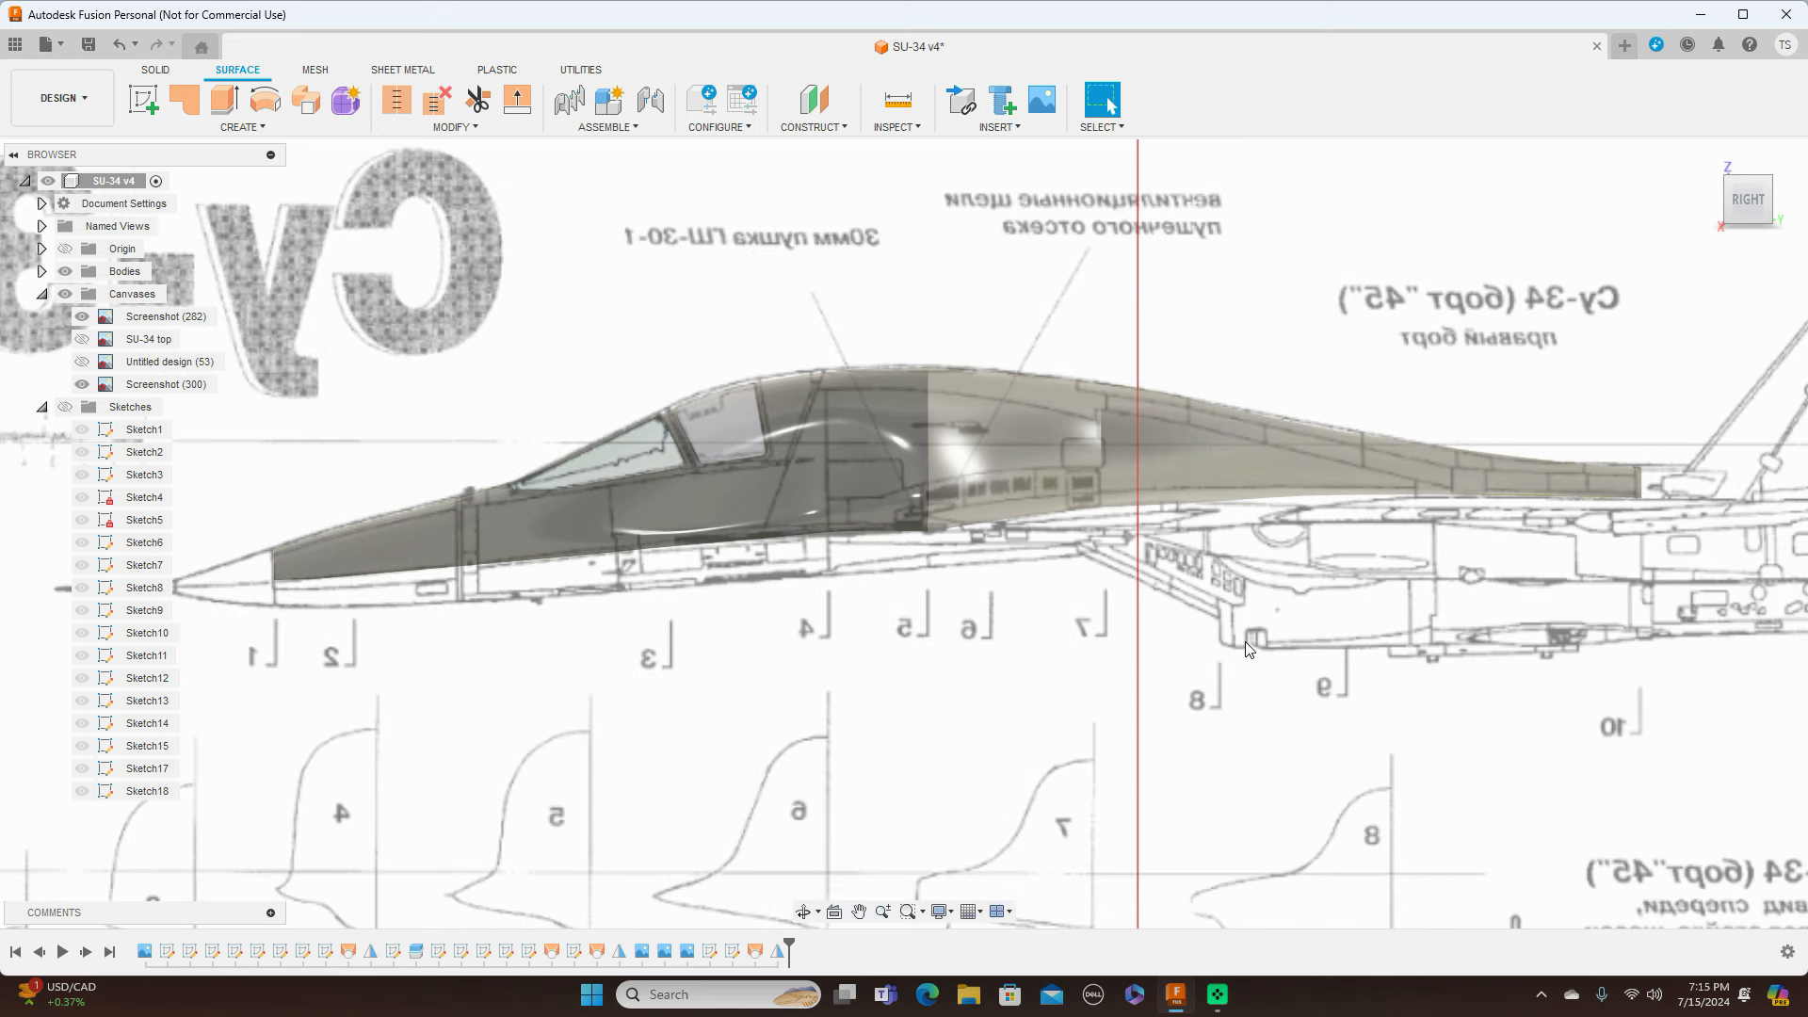
pyautogui.scroll(-2, 1246, 644)
pyautogui.moveTo(1243, 602); pyautogui.dragTo(1344, 444, button='middle')
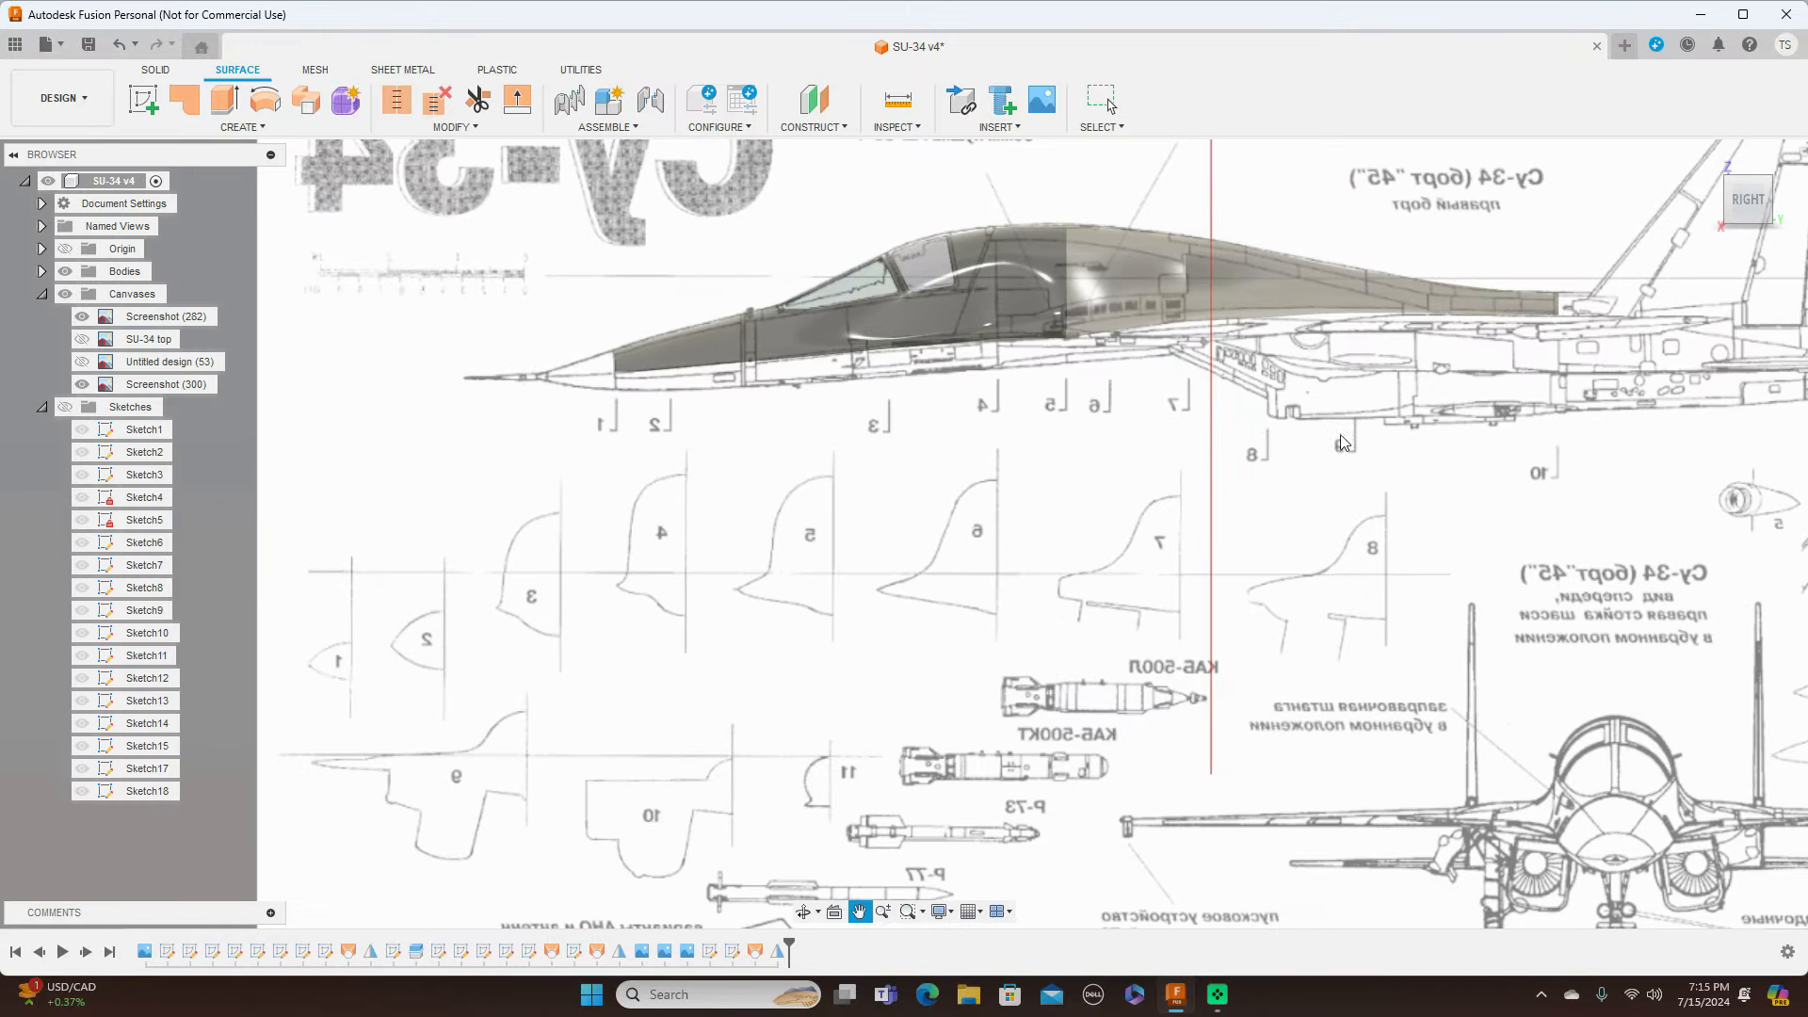
pyautogui.scroll(-1, 1075, 638)
pyautogui.moveTo(1074, 638); pyautogui.dragTo(1123, 578, button='middle')
pyautogui.scroll(1, 1055, 600)
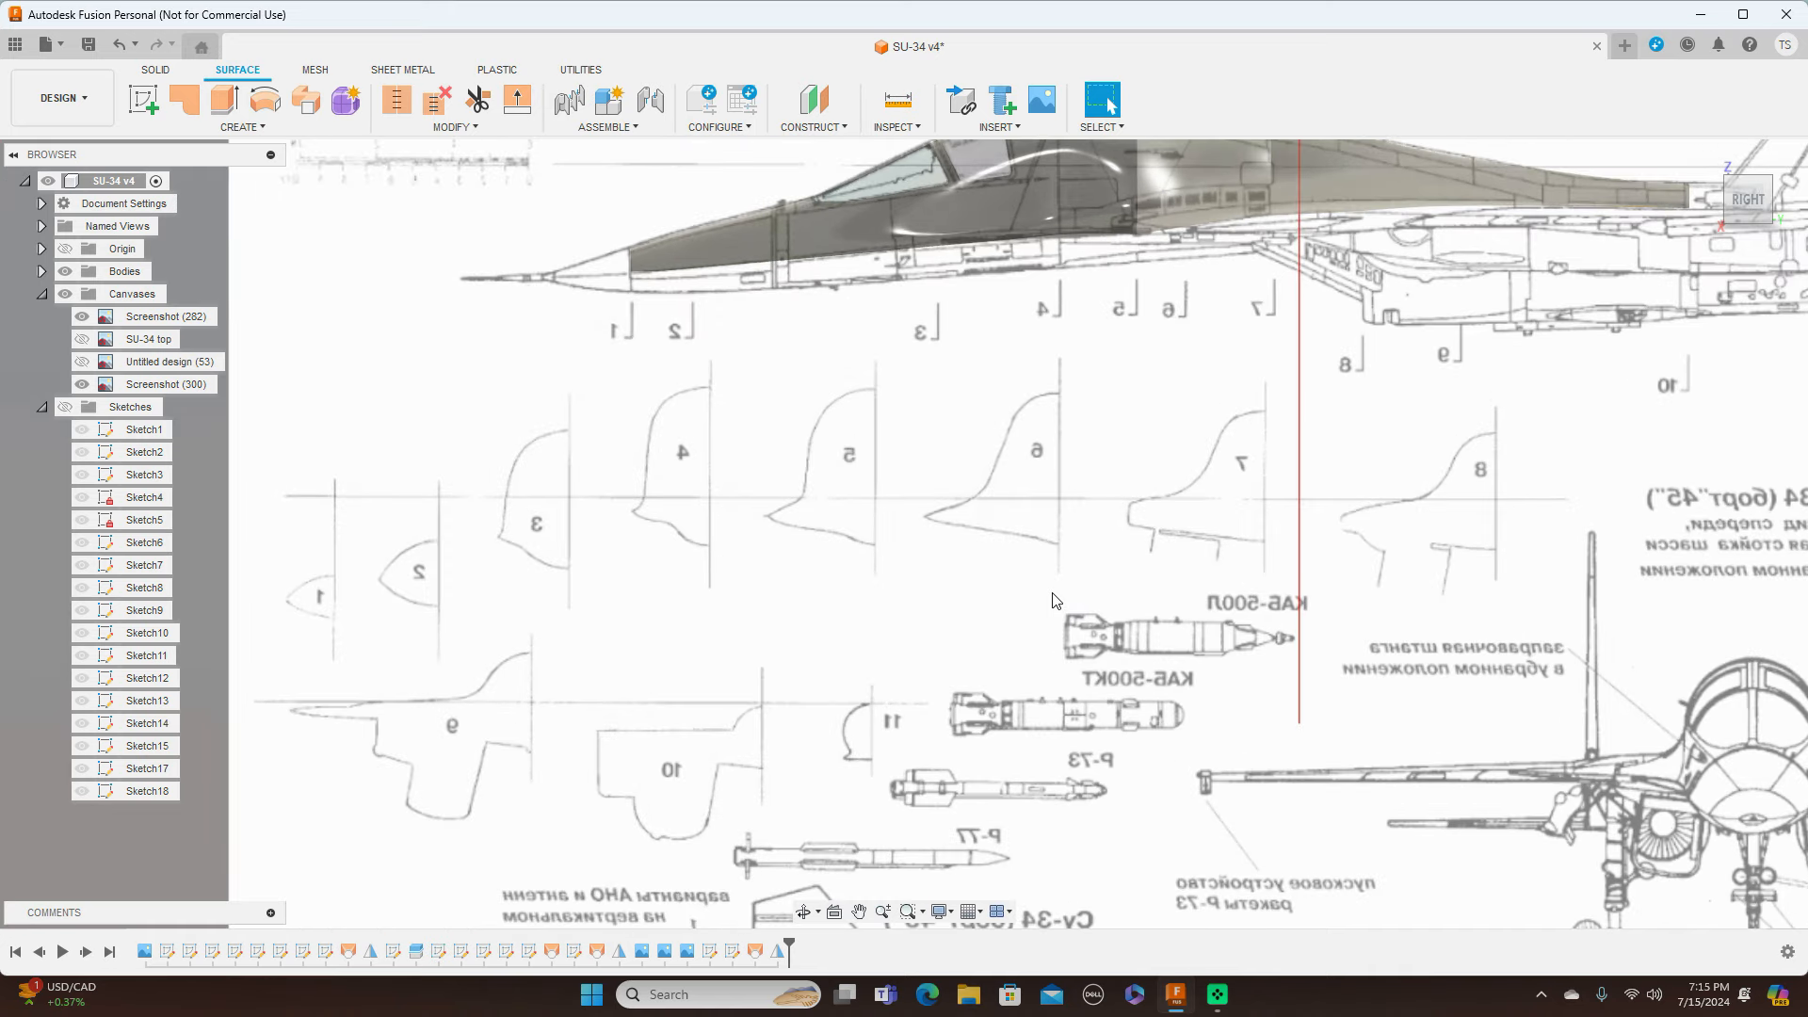
pyautogui.scroll(-1, 1055, 600)
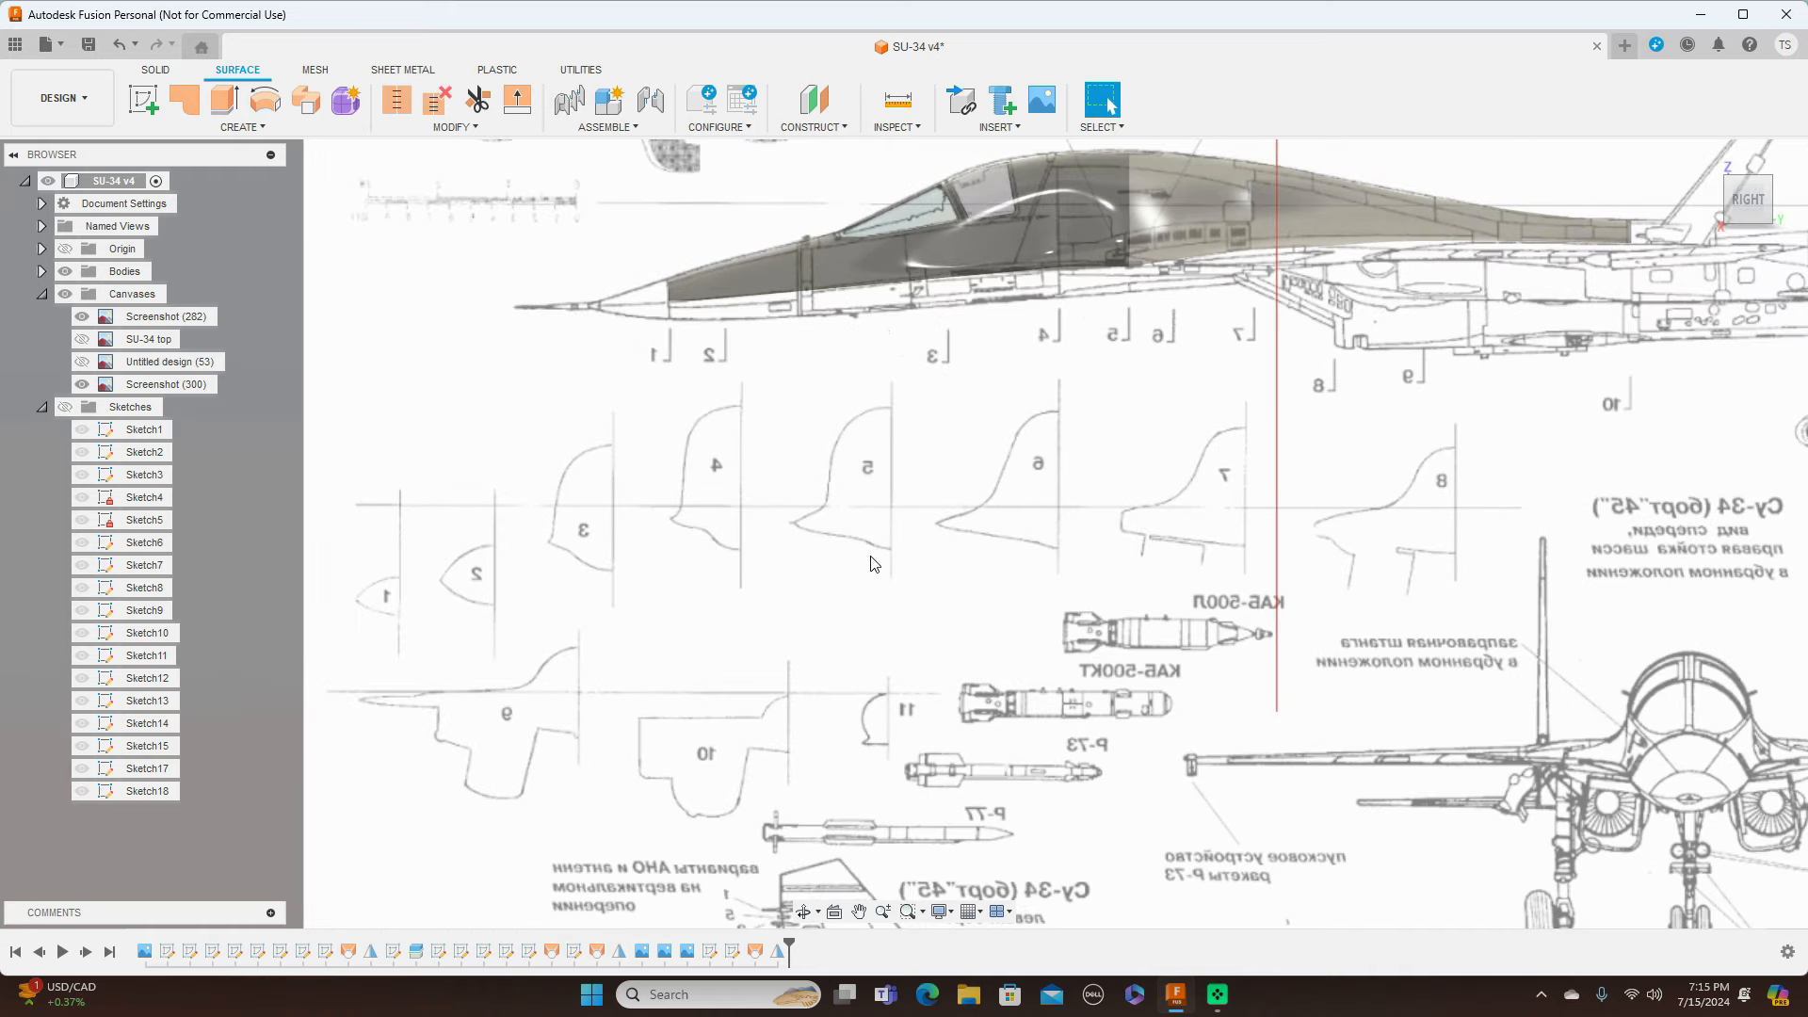
pyautogui.scroll(-2, 871, 563)
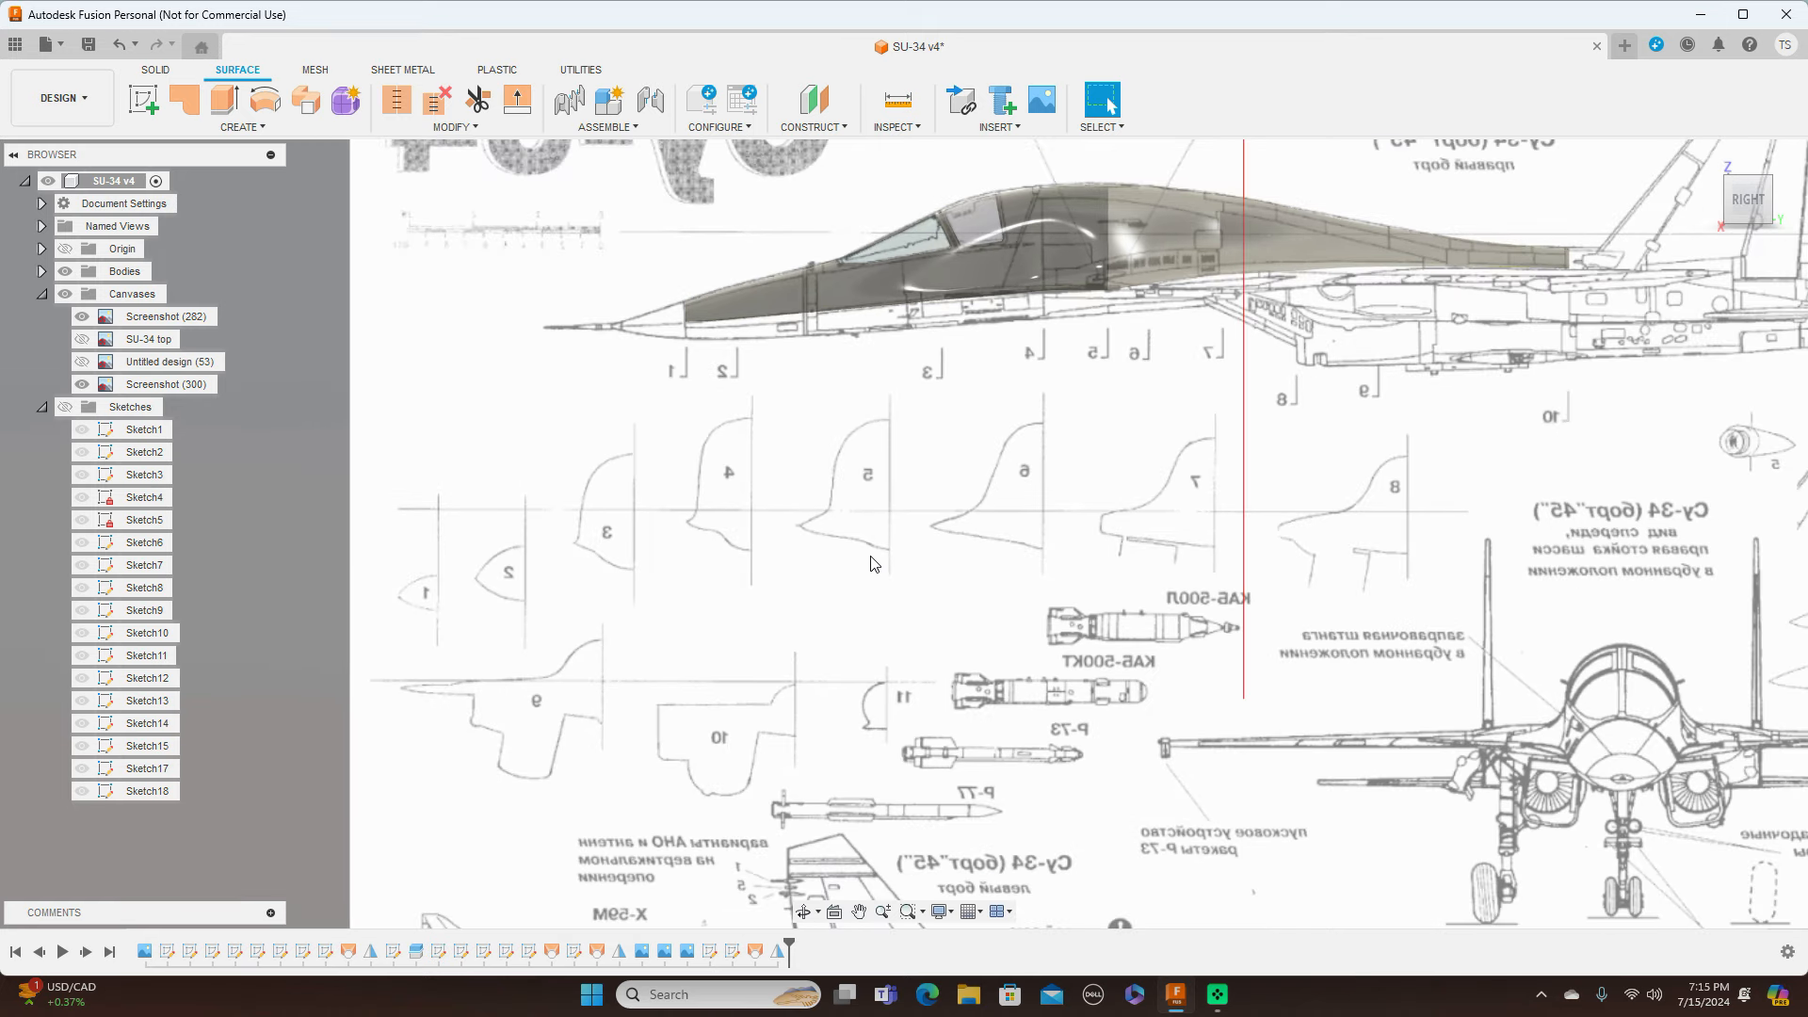
pyautogui.scroll(2, 716, 576)
pyautogui.moveTo(716, 576); pyautogui.dragTo(957, 550, button='middle')
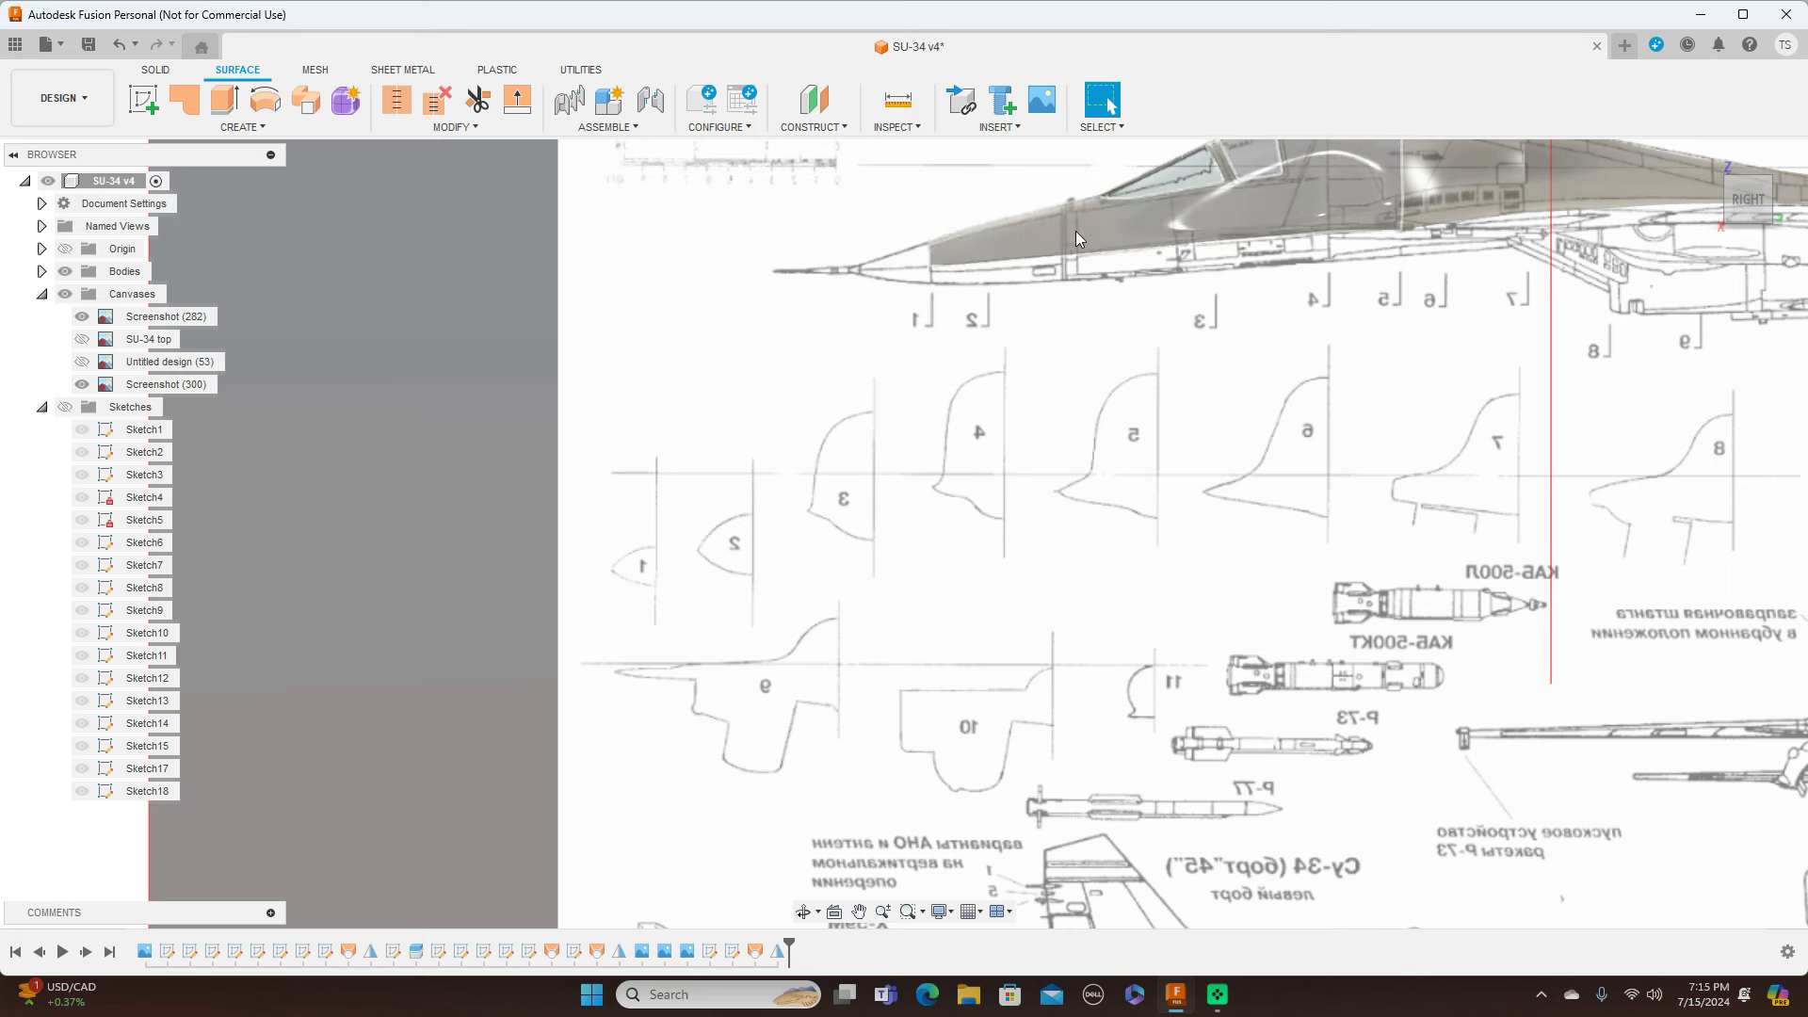
# Step: Hide the bodies and start a new sketch on the vertical origin plane facing the right side view
pyautogui.click(64, 270)
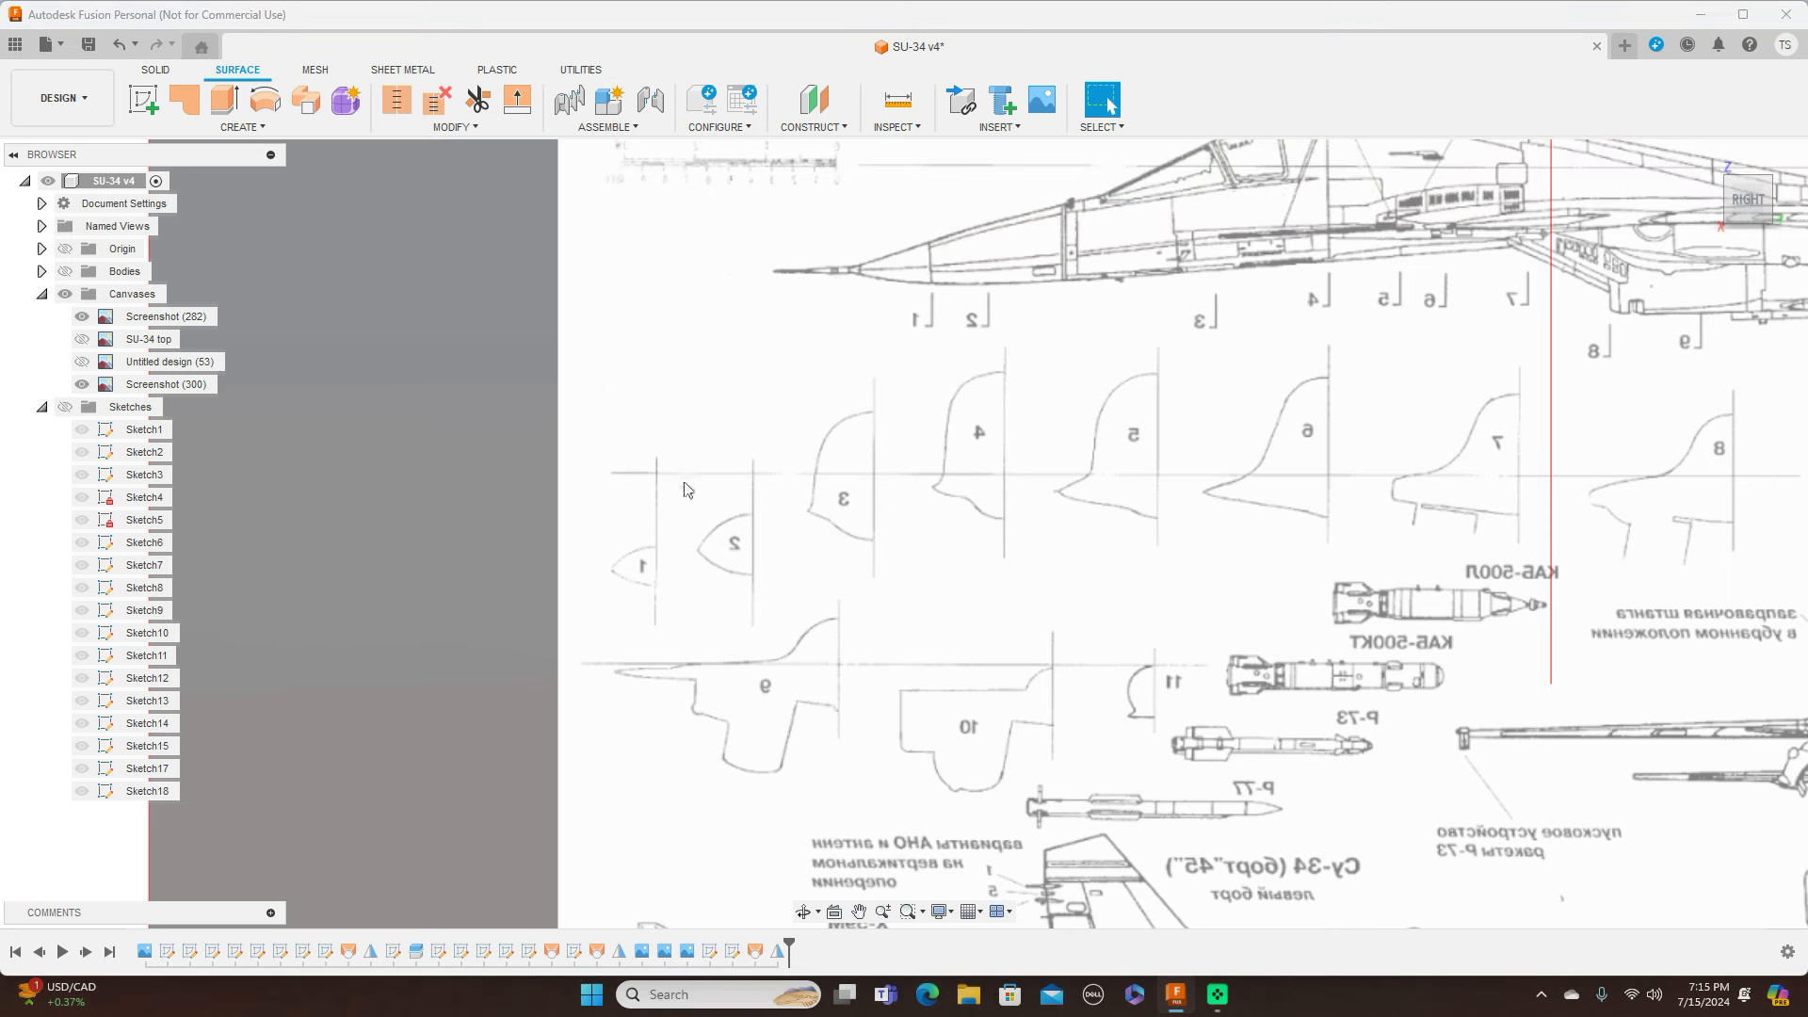
pyautogui.scroll(1, 684, 481)
pyautogui.click(157, 69)
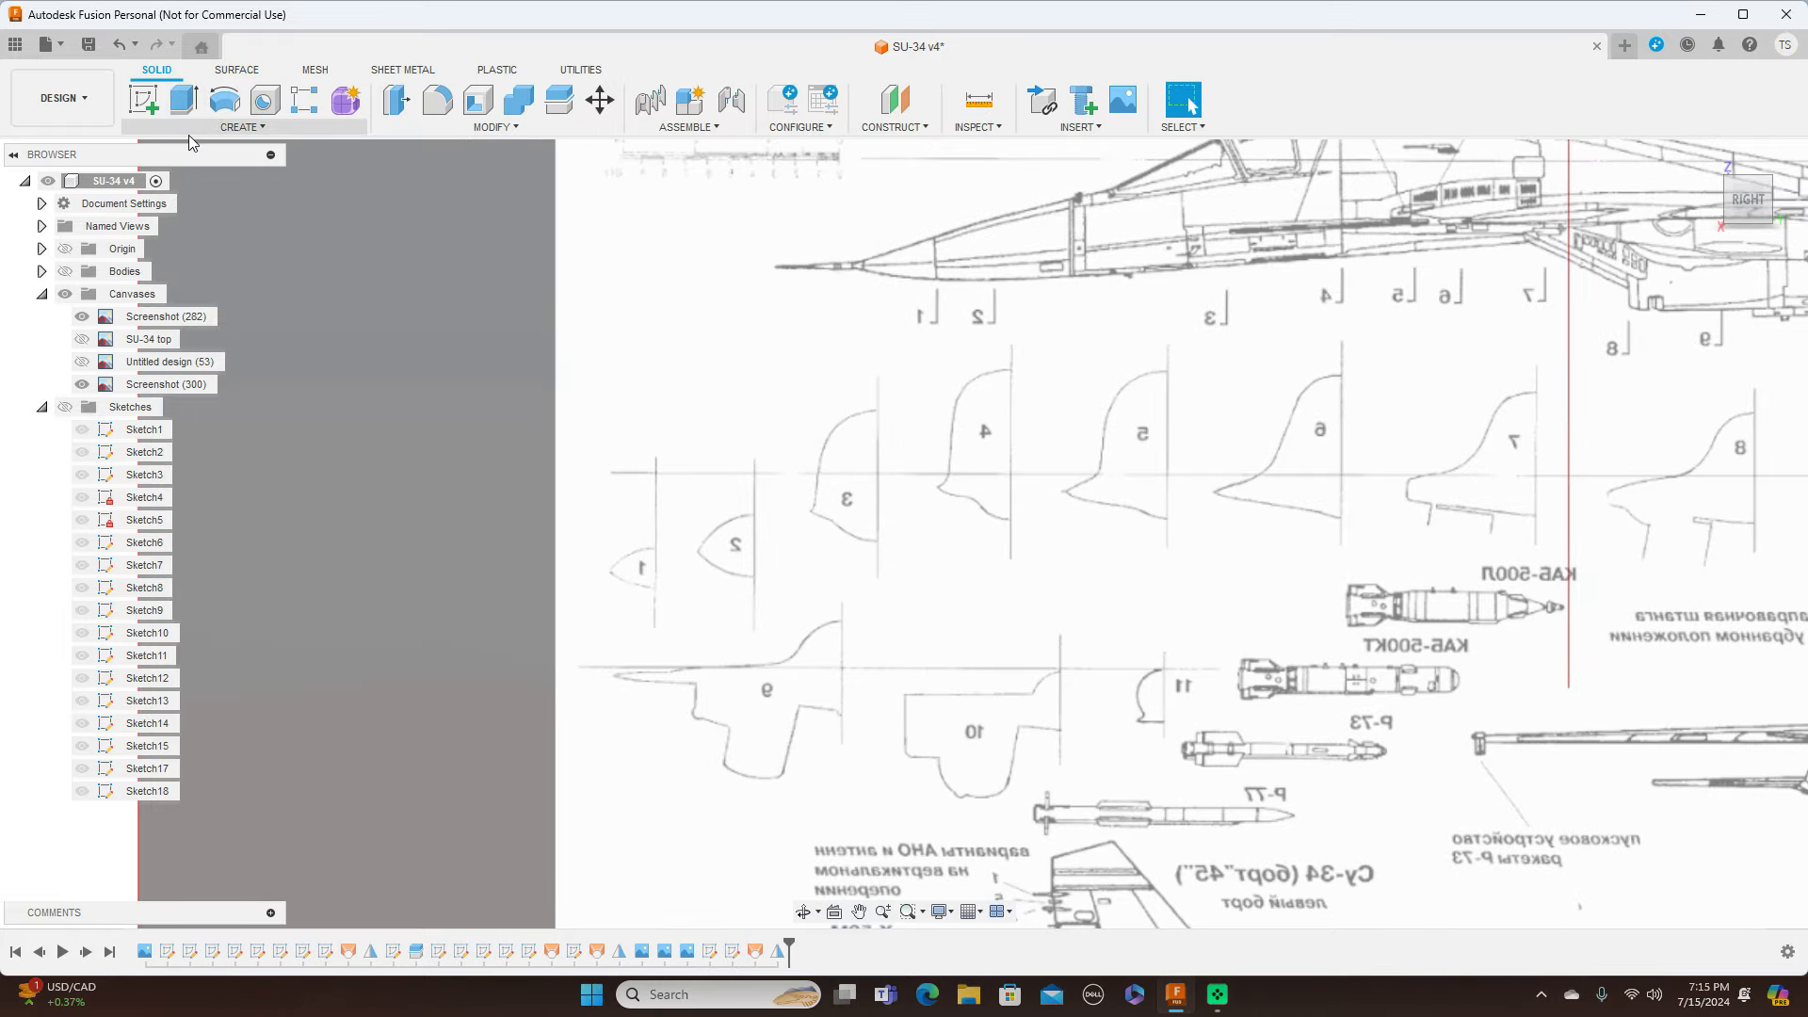
pyautogui.click(144, 99)
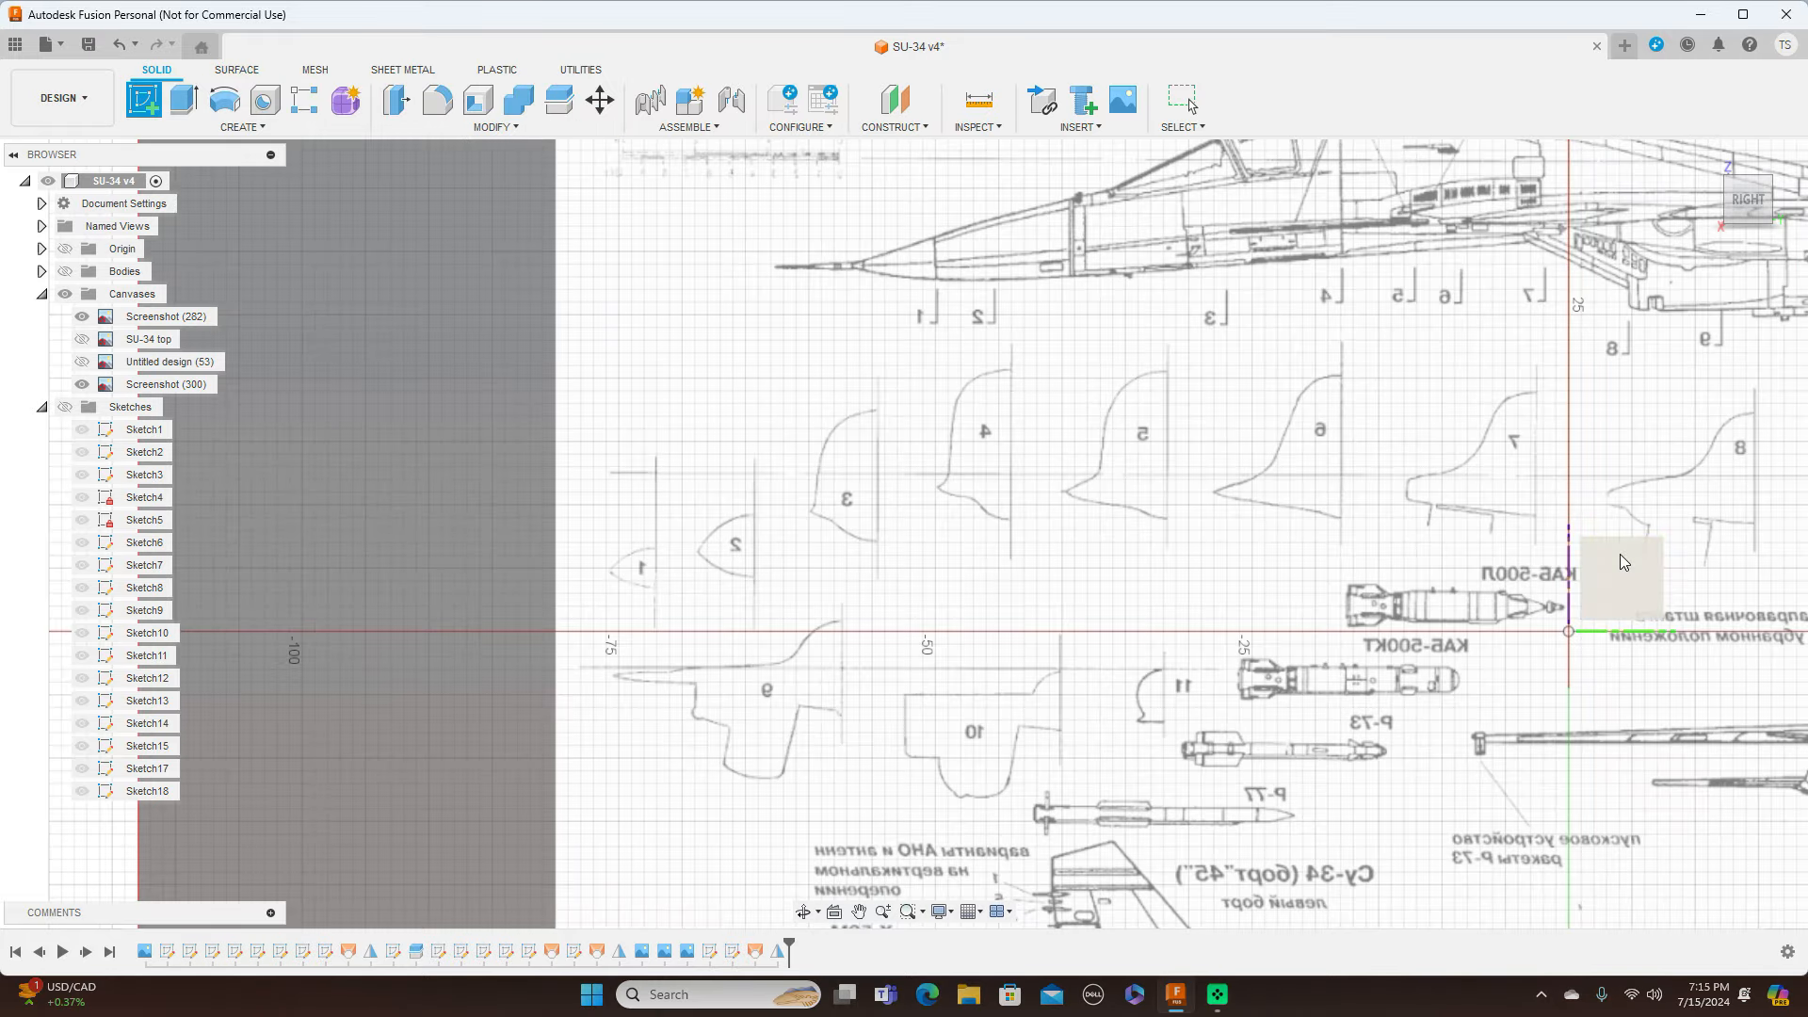
pyautogui.click(1613, 565)
# Step: Draw a horizontal line about 3.6 mm long from profile 1's tip to its centerline, and a vertical line down to the profile's lower end
pyautogui.moveTo(282, 490)
pyautogui.mouseDown(button='middle')
pyautogui.moveTo(525, 429)
pyautogui.moveTo(1127, 525)
pyautogui.mouseUp(button='middle')
pyautogui.scroll(3, 1089, 527)
pyautogui.scroll(1, 1130, 529)
pyautogui.moveTo(1001, 516); pyautogui.dragTo(1119, 404, button='middle')
pyautogui.scroll(2, 846, 479)
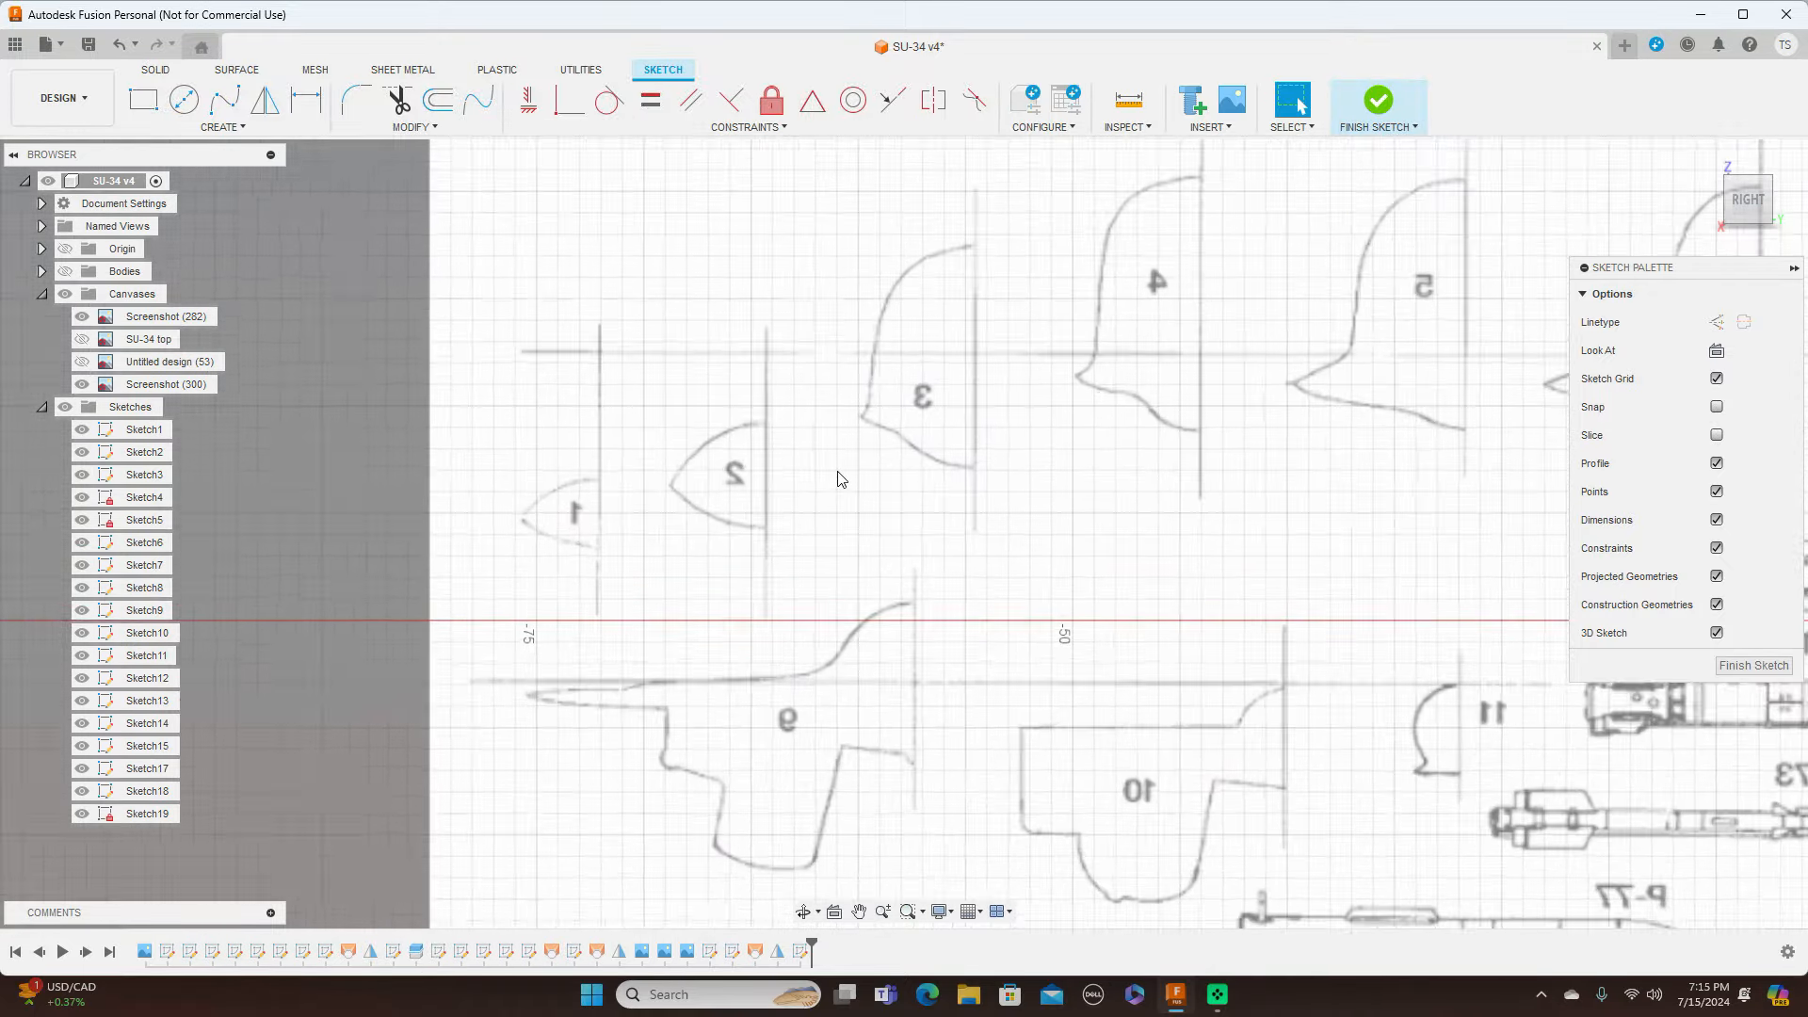
pyautogui.moveTo(798, 480); pyautogui.dragTo(1107, 445, button='middle')
pyautogui.scroll(2, 1108, 445)
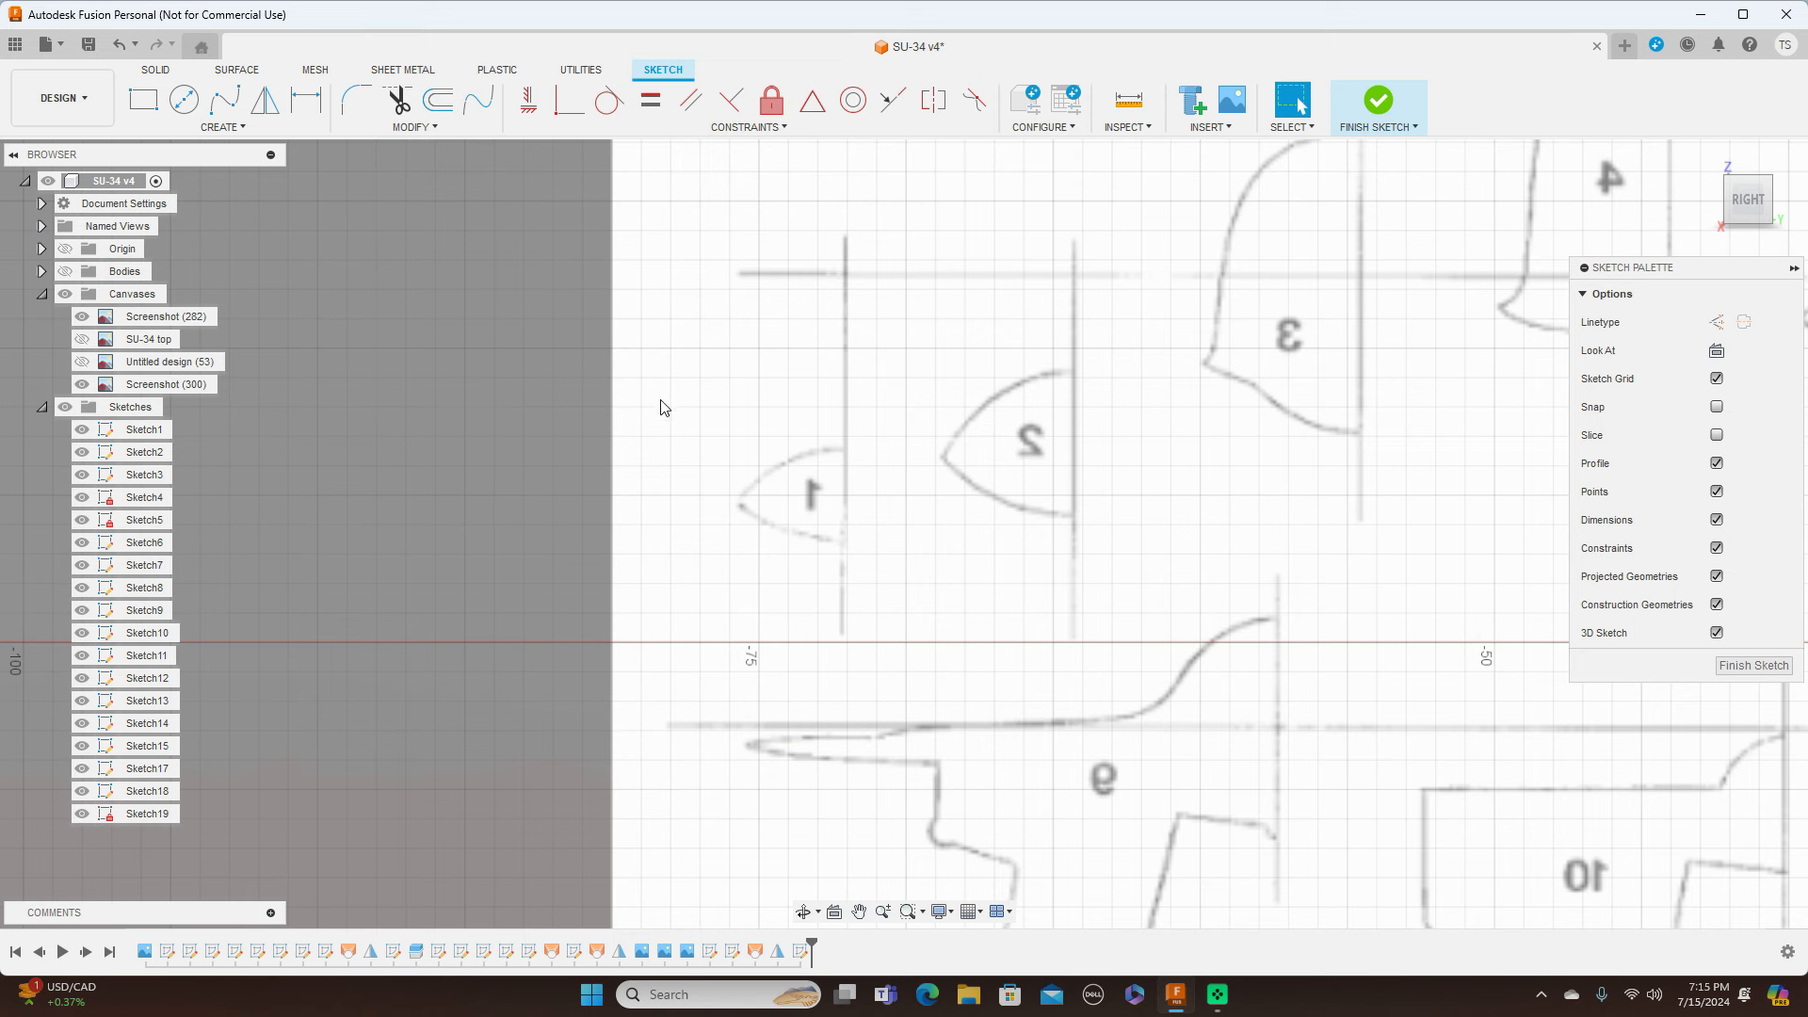
pyautogui.press('l')
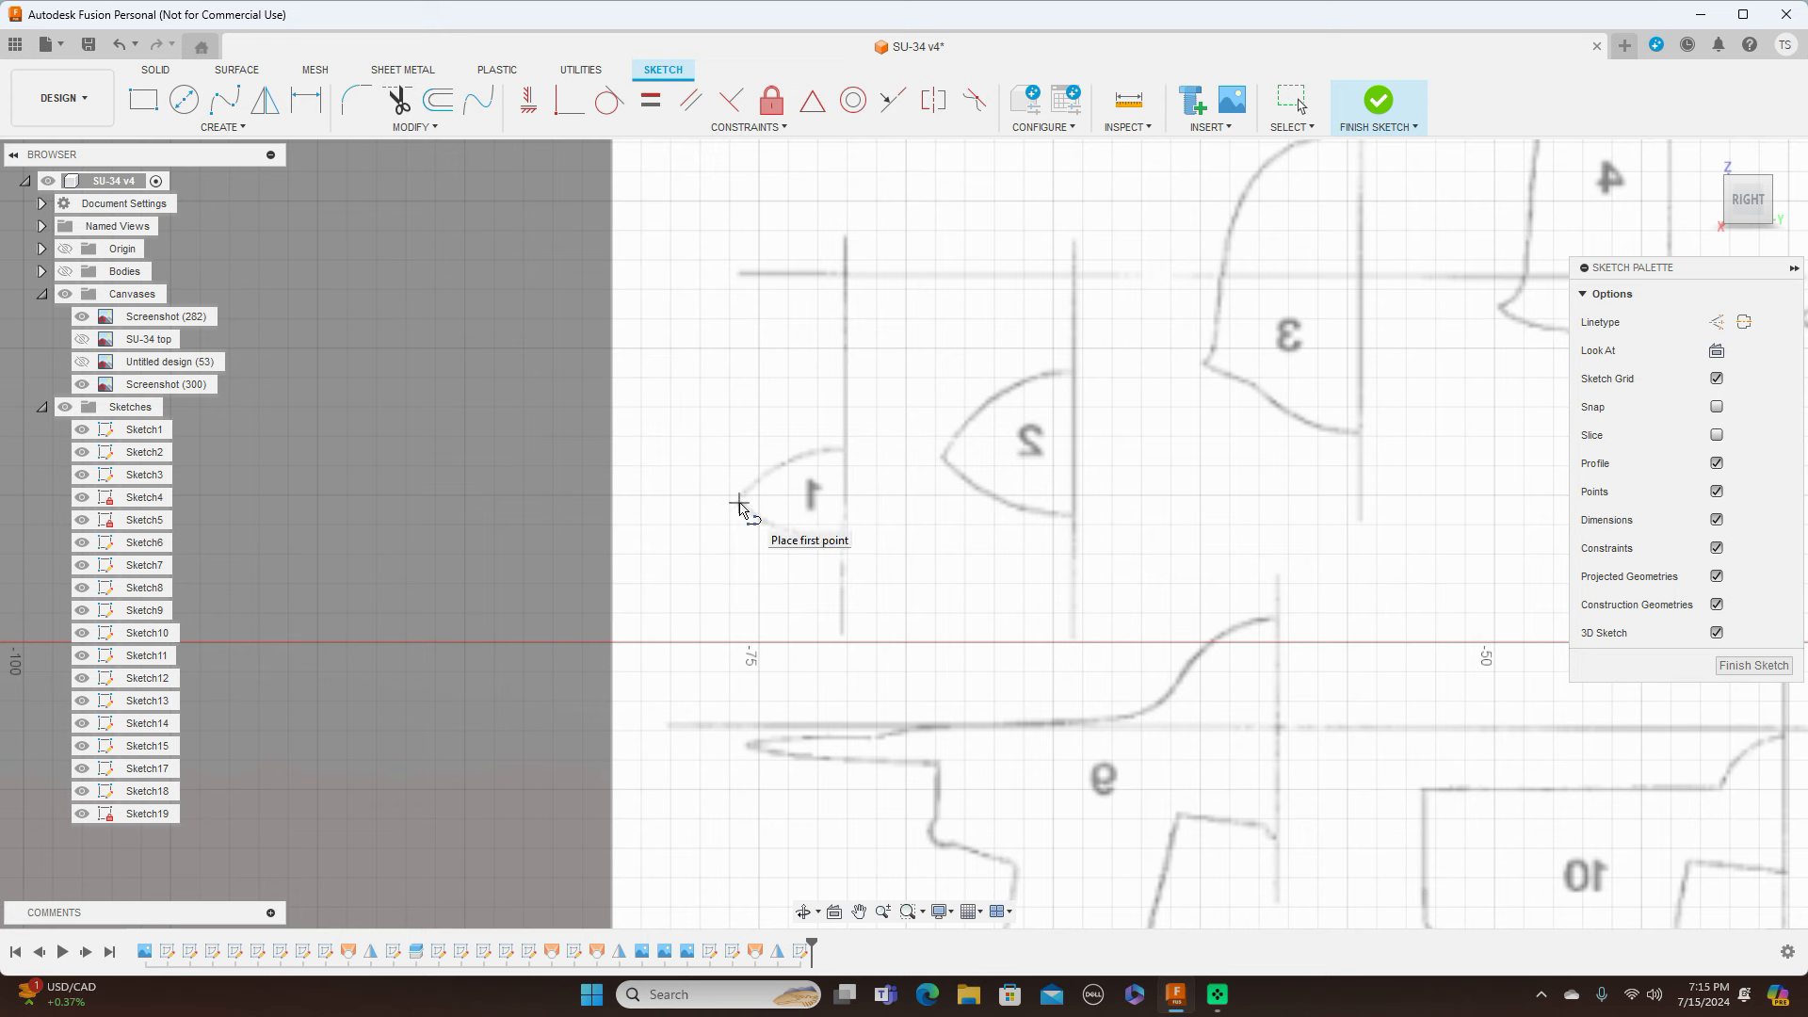
pyautogui.click(740, 503)
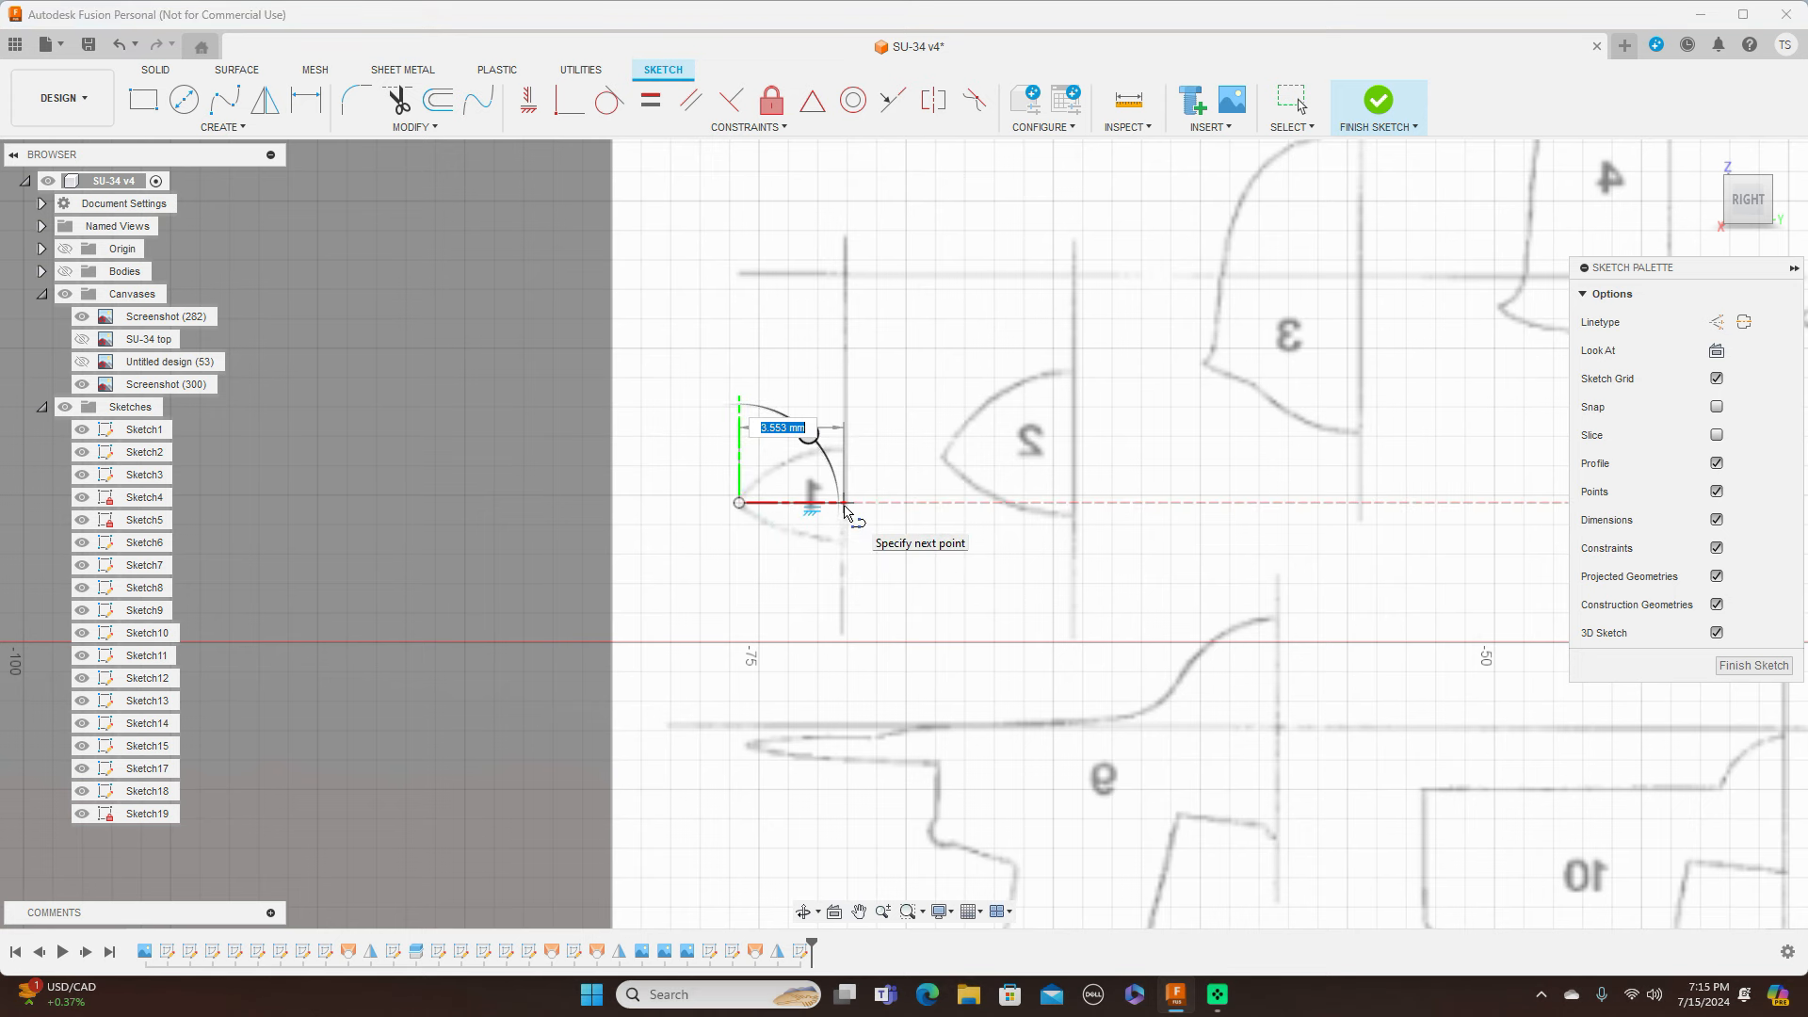
pyautogui.click(845, 508)
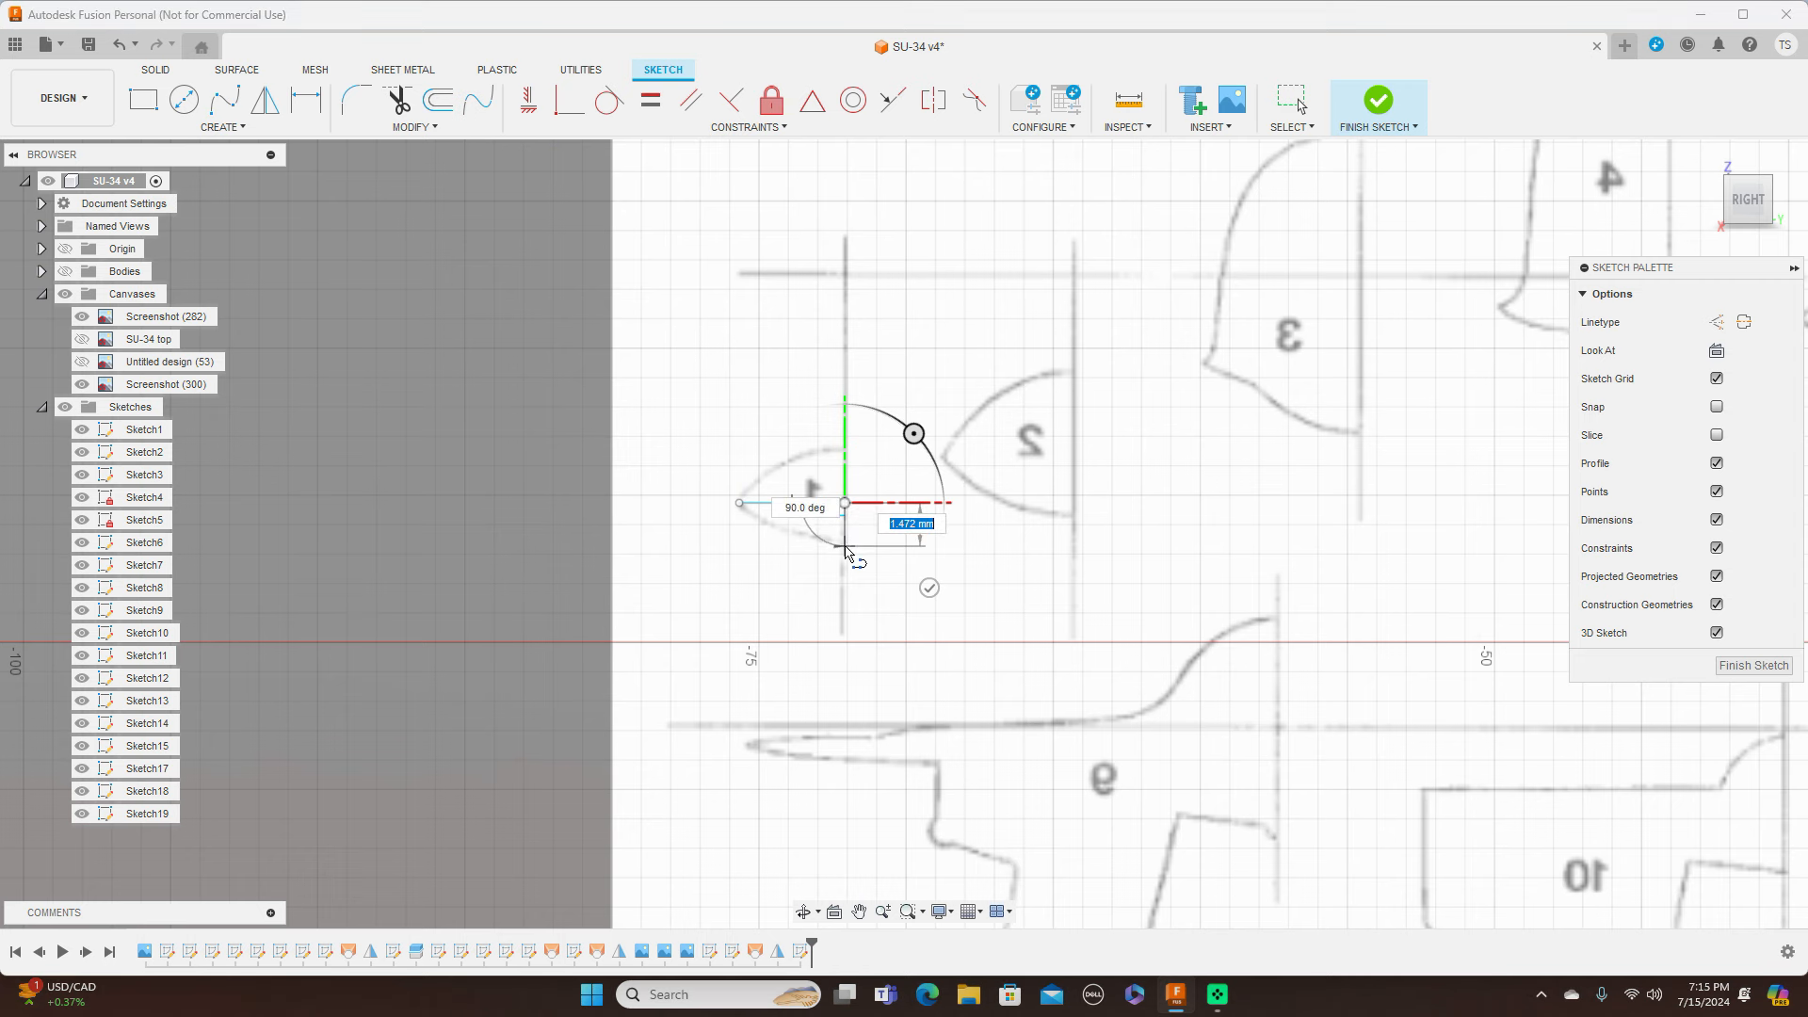
pyautogui.rightClick(845, 541)
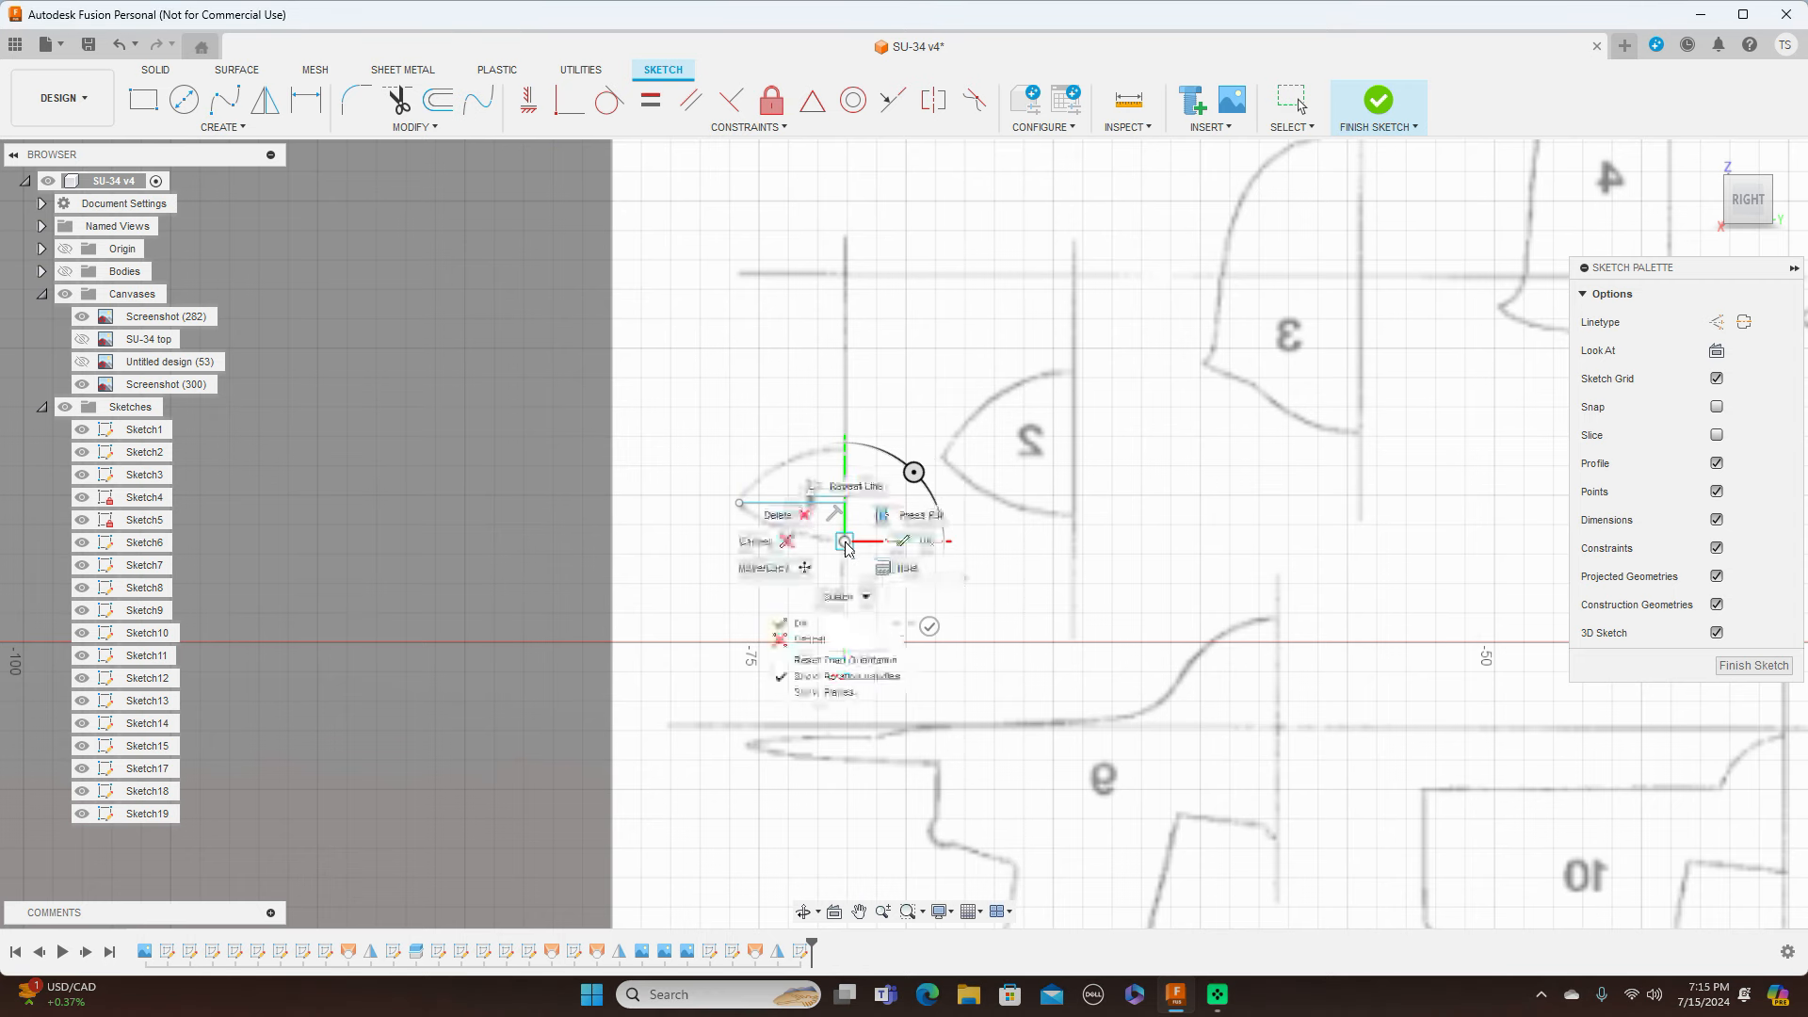
pyautogui.click(906, 543)
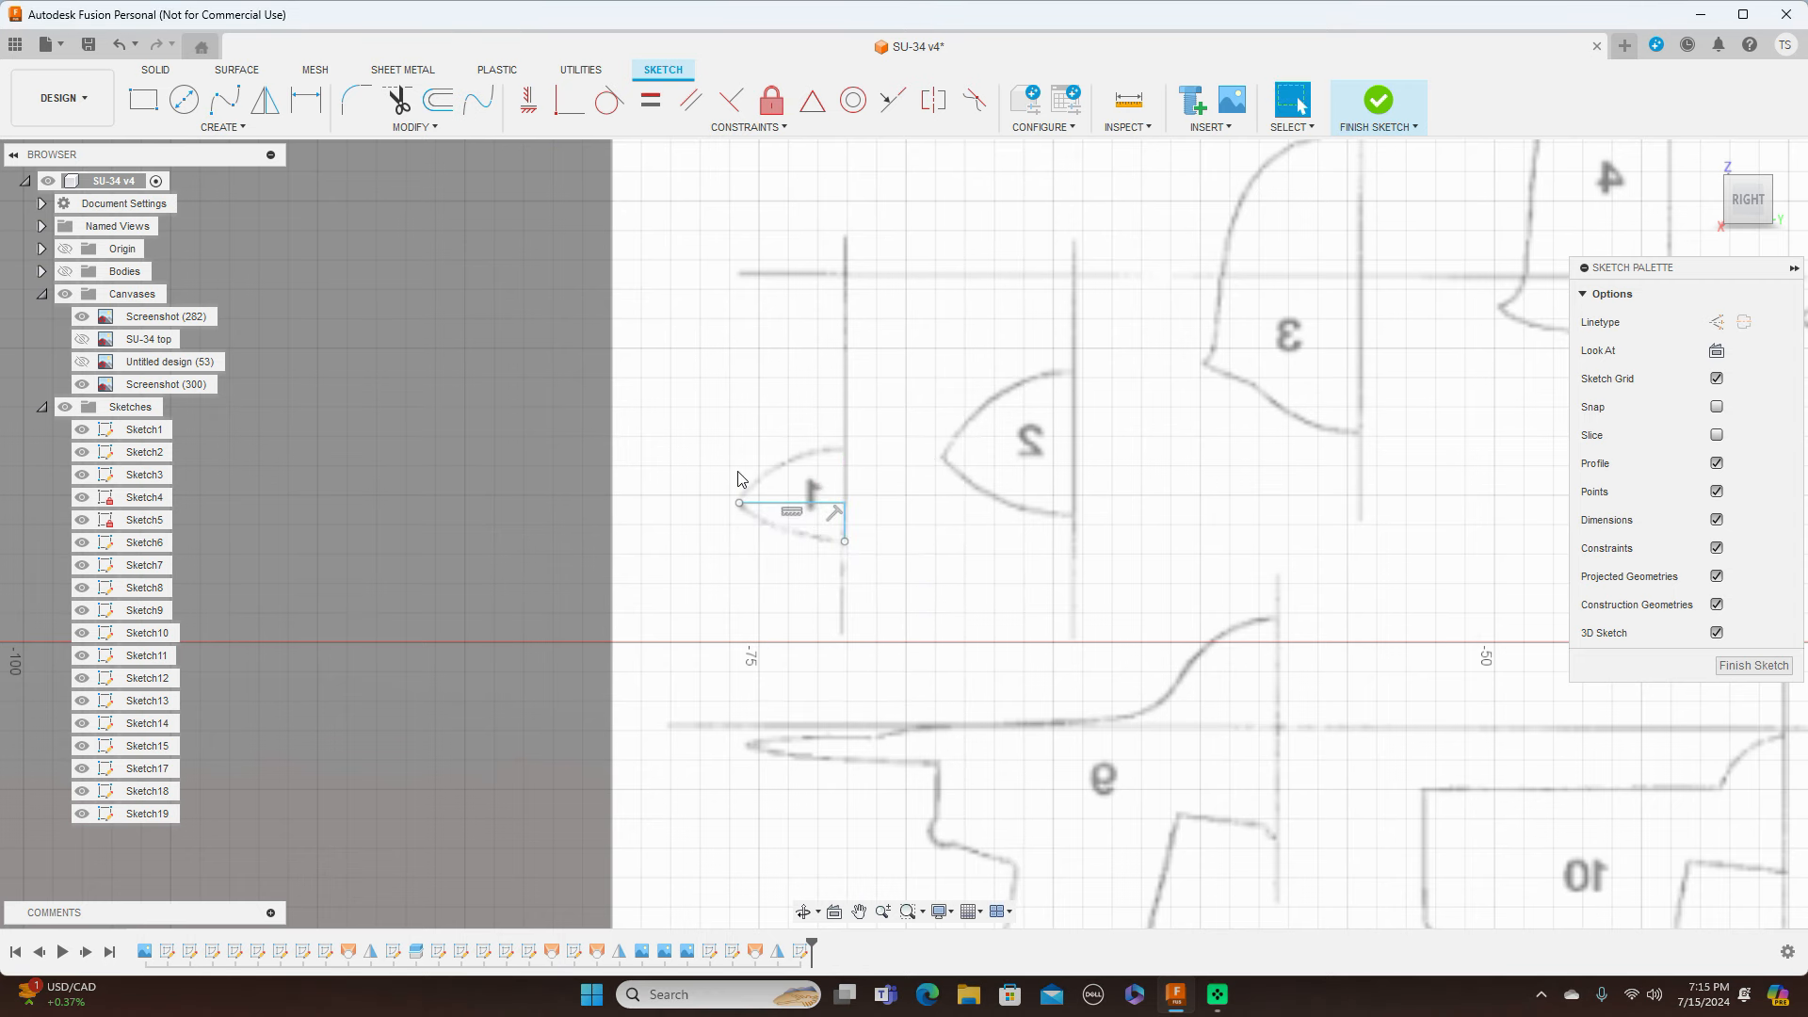
# Step: Trace profile 1's lower curve with a three-point spline from its tip to the lower end of the vertical line
pyautogui.click(224, 99)
pyautogui.click(739, 503)
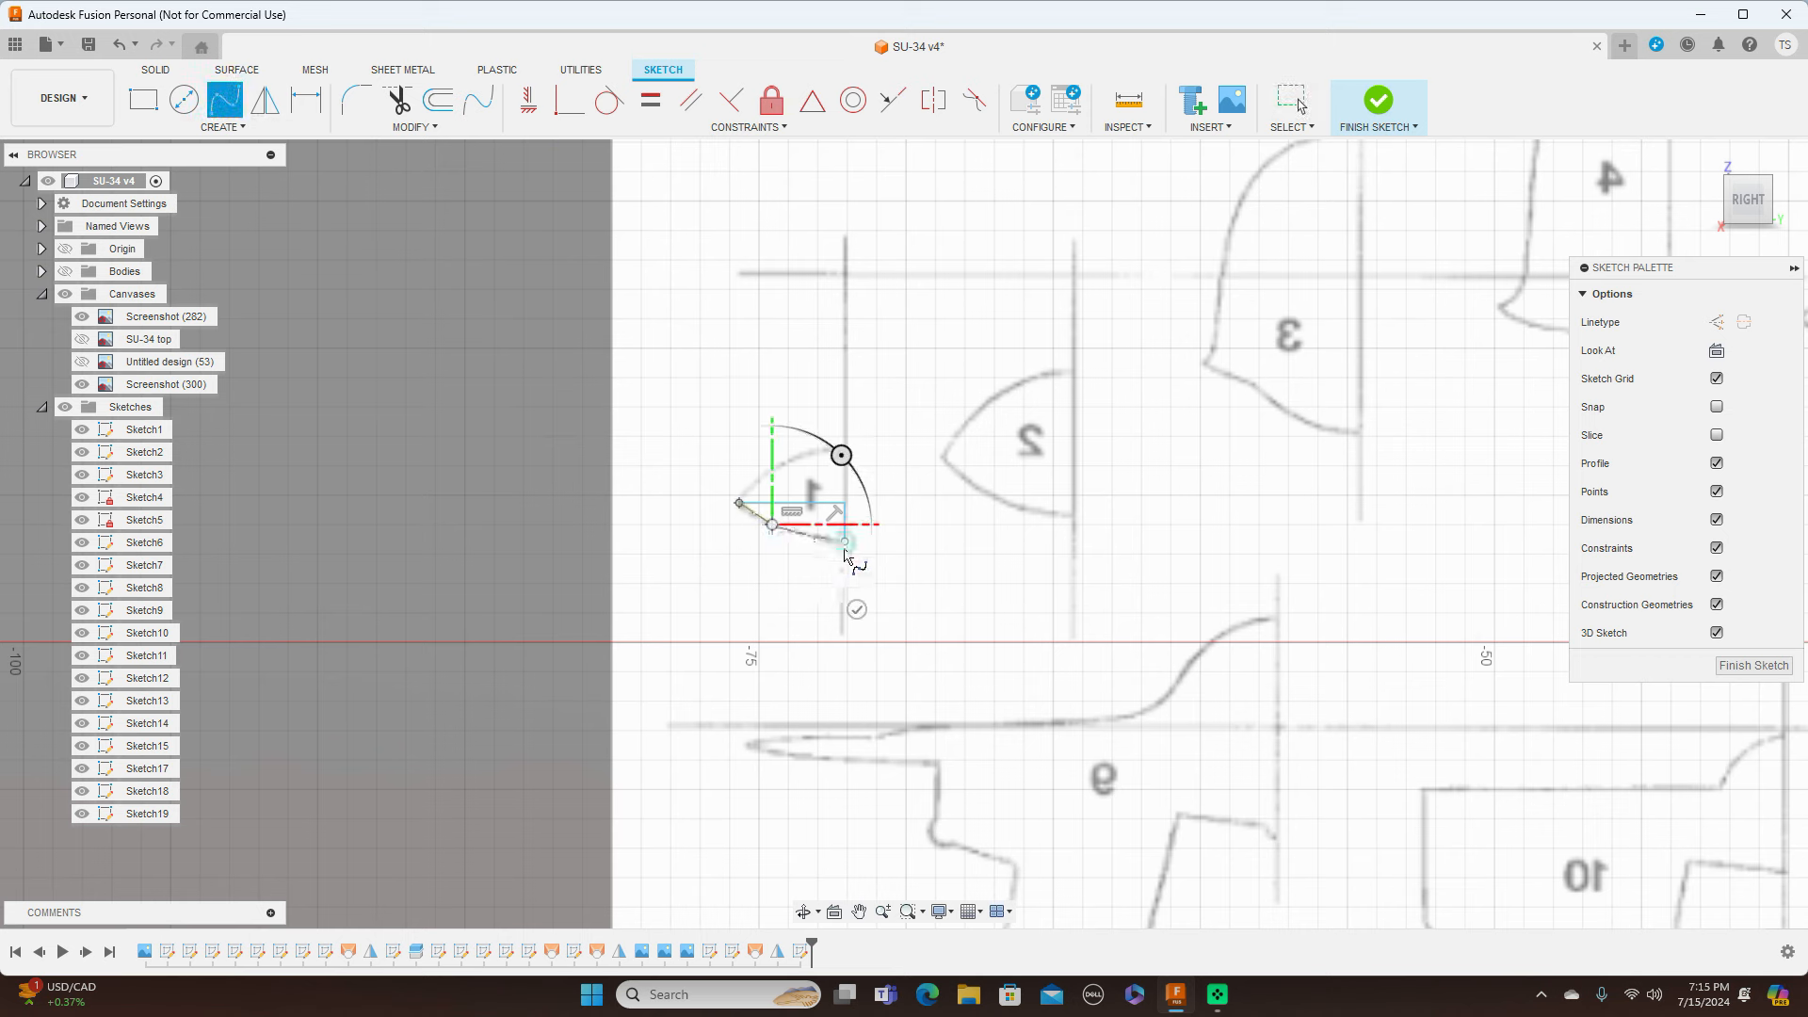
pyautogui.click(845, 541)
pyautogui.rightClick(845, 543)
pyautogui.click(918, 546)
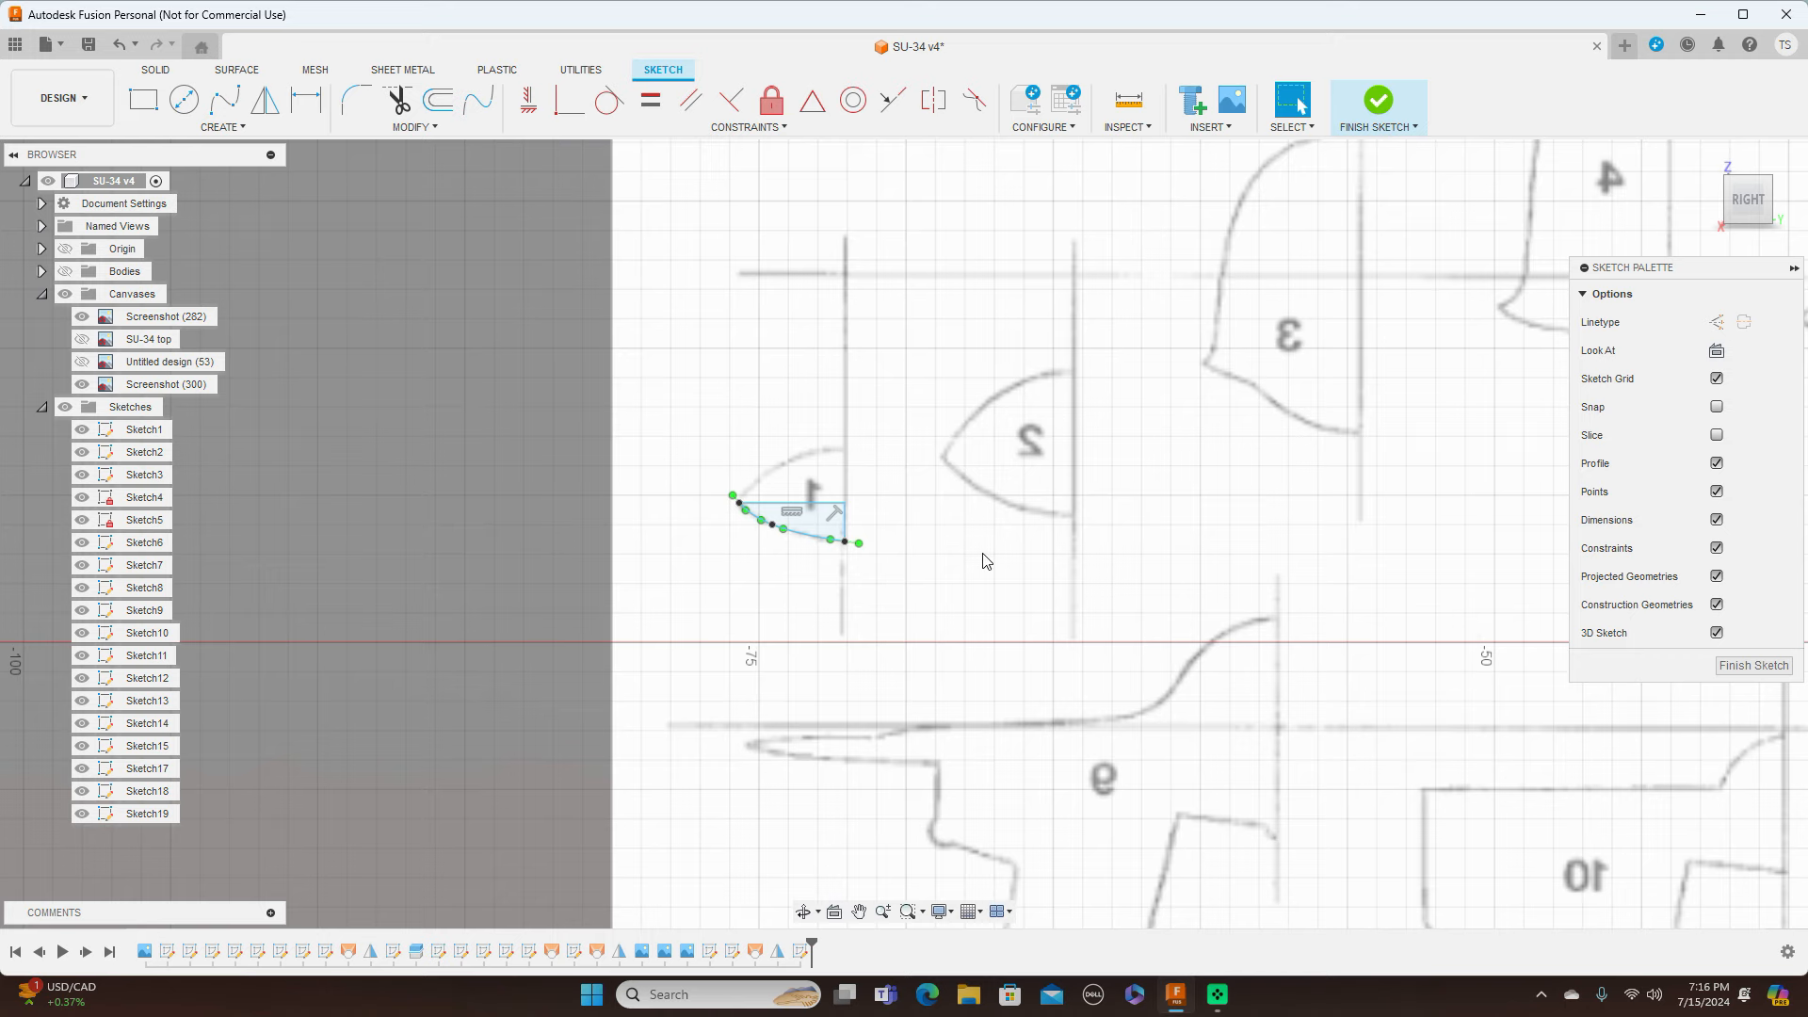
# Step: Finish the sketch and make all the sketches visible again
pyautogui.scroll(-6, 976, 573)
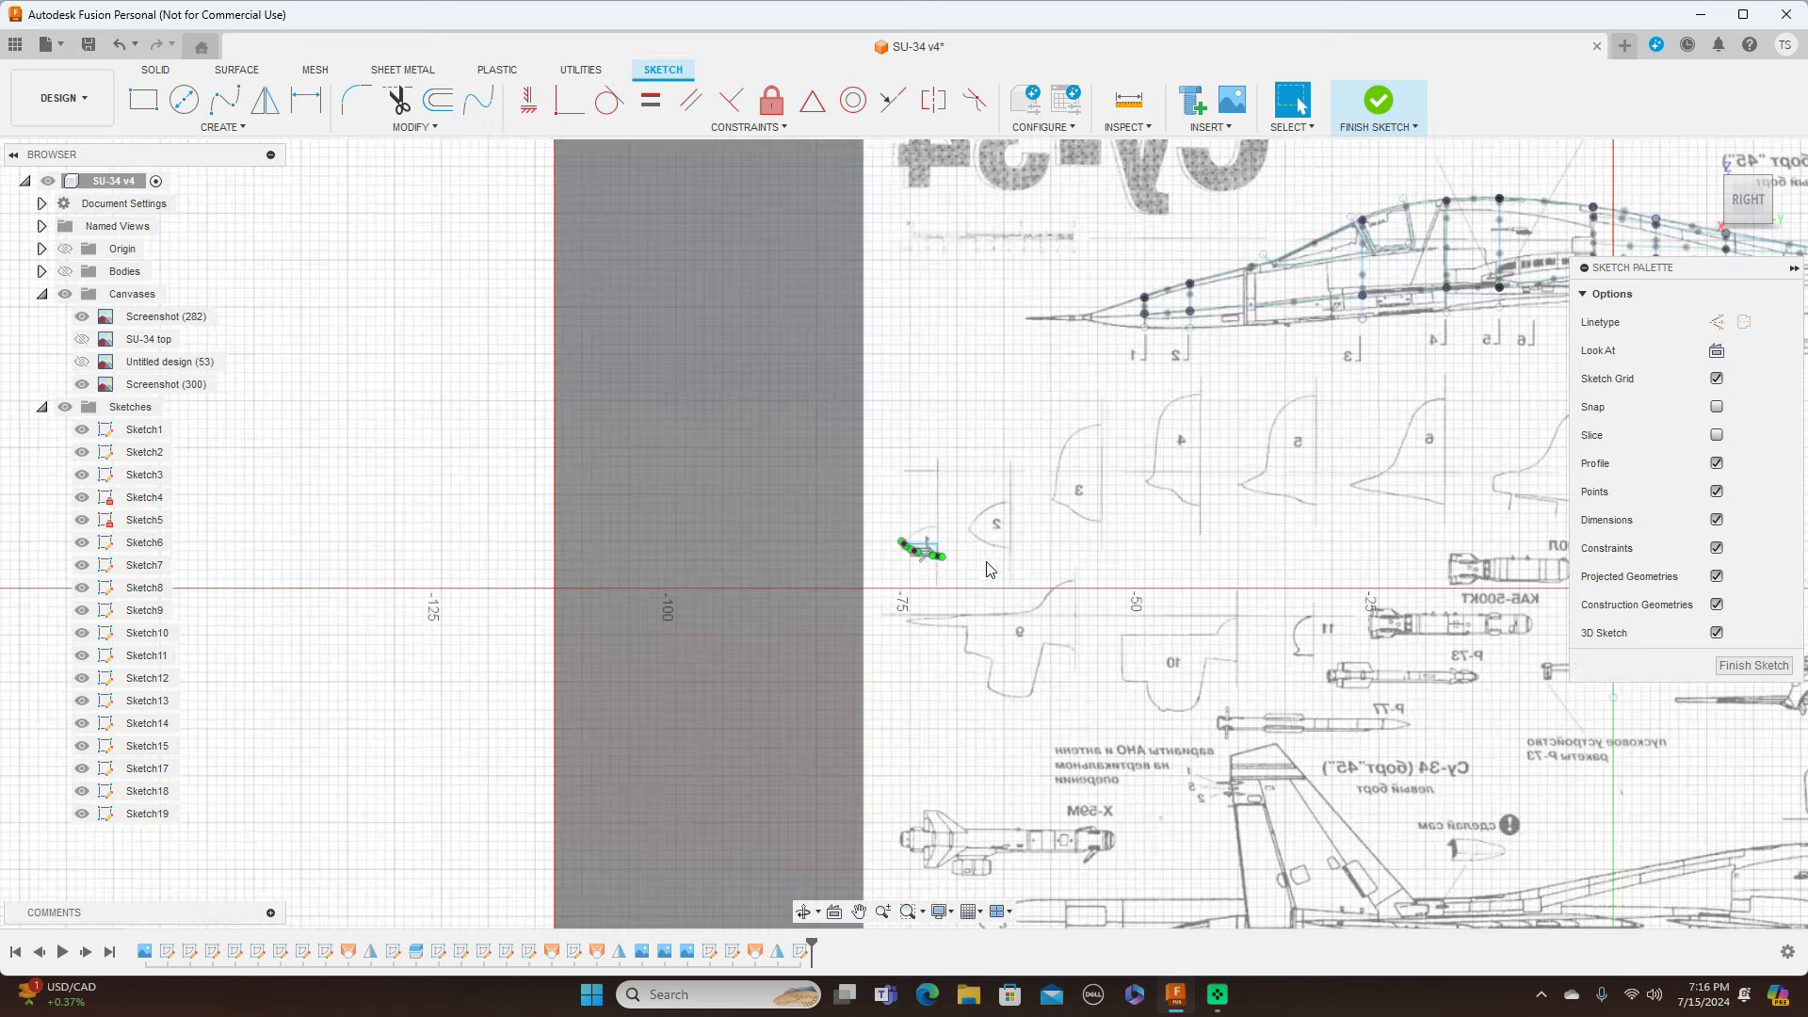
pyautogui.moveTo(1163, 513); pyautogui.dragTo(1009, 563, button='middle')
pyautogui.scroll(2, 1008, 563)
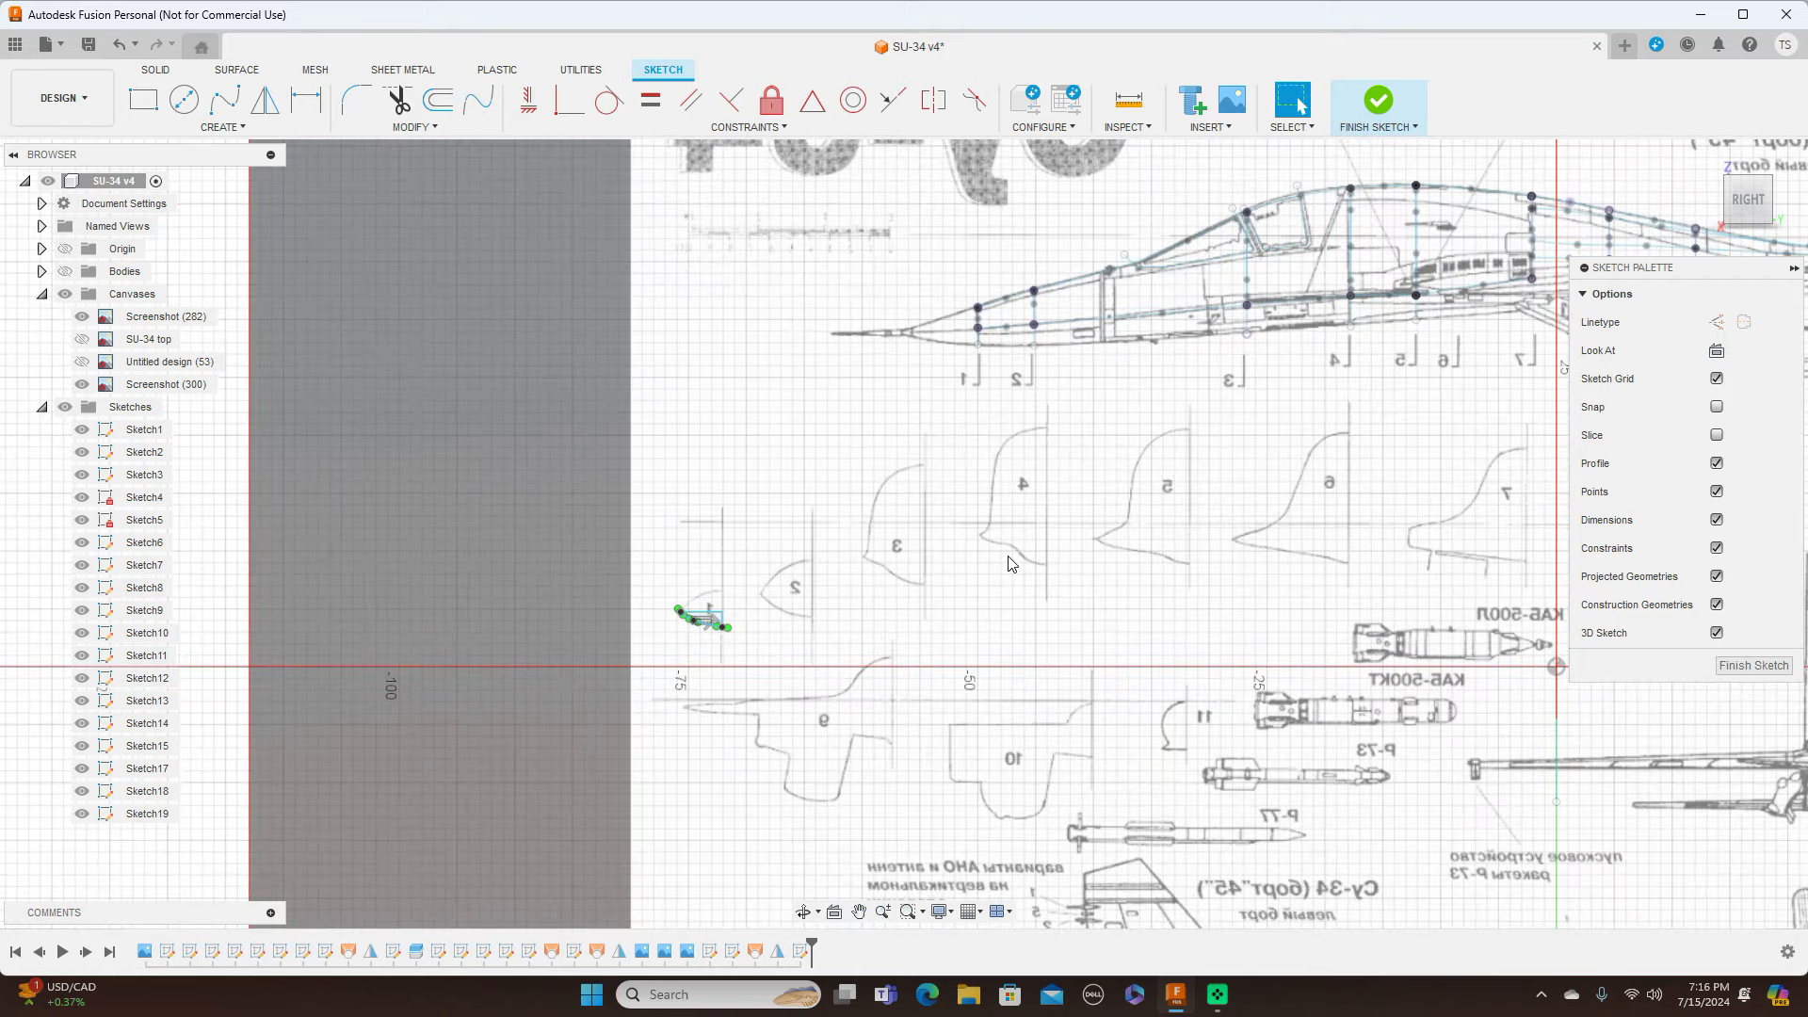
pyautogui.scroll(4, 820, 559)
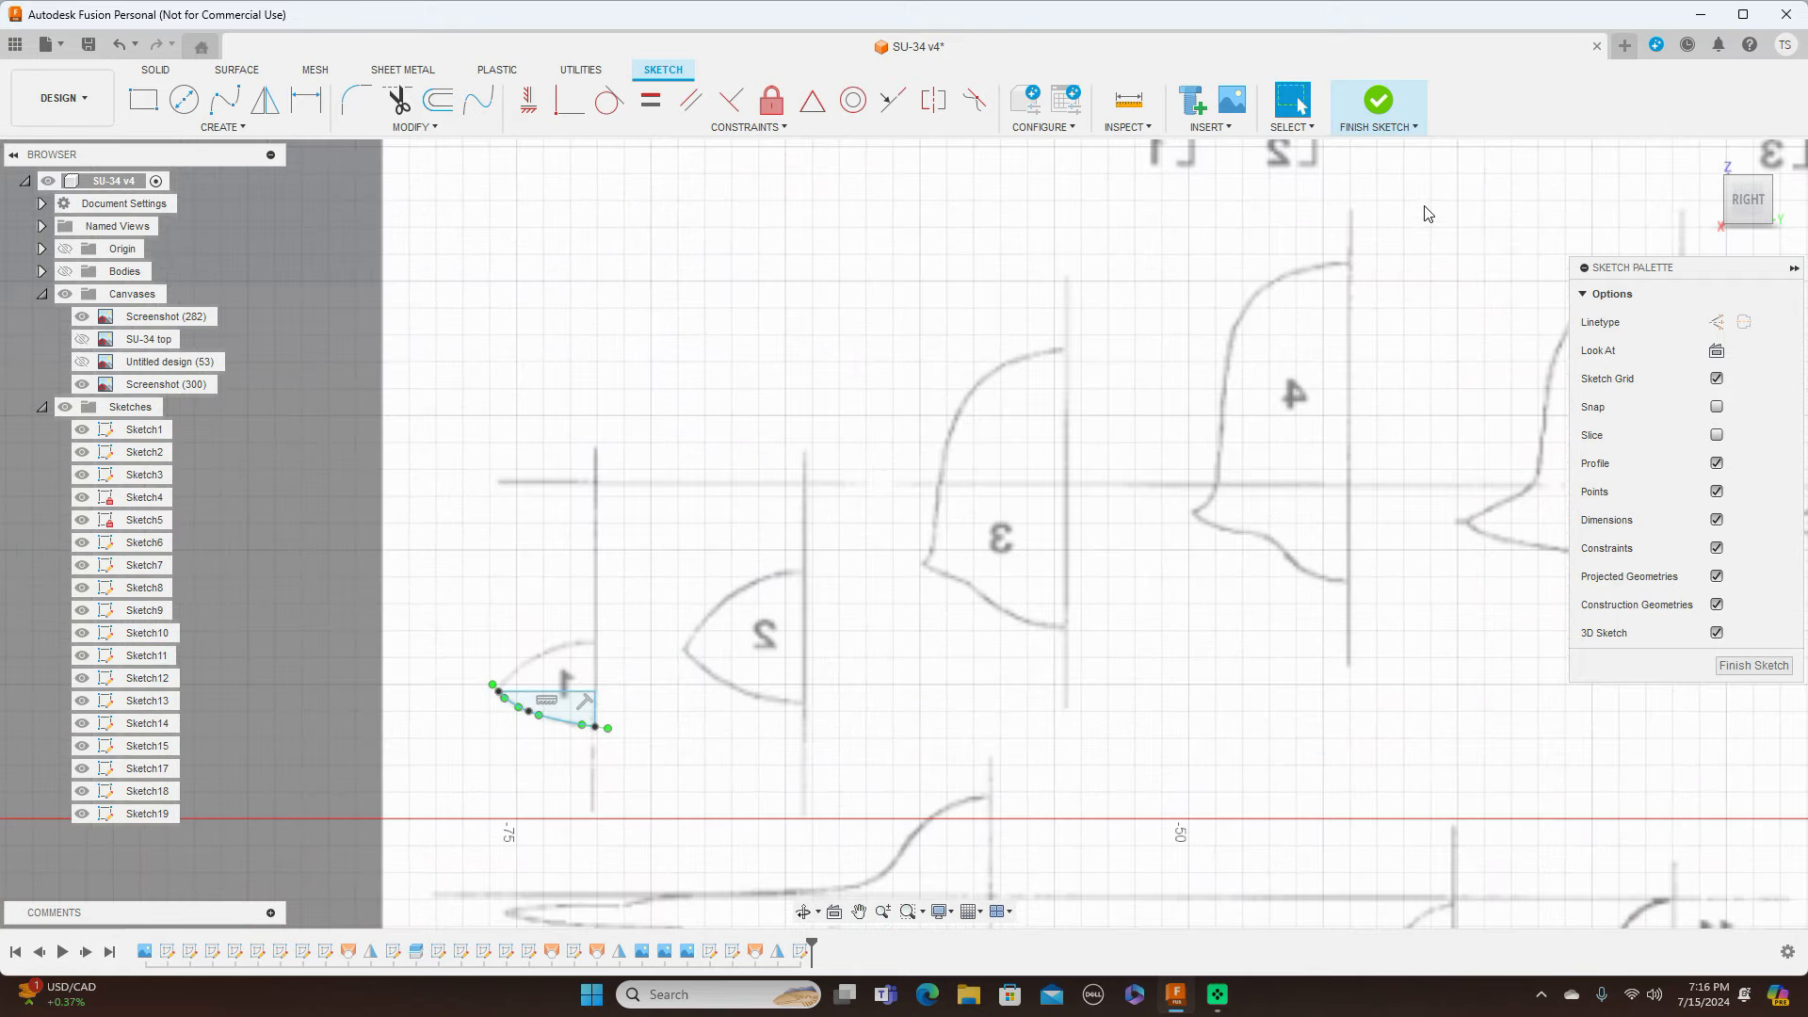
pyautogui.click(1745, 664)
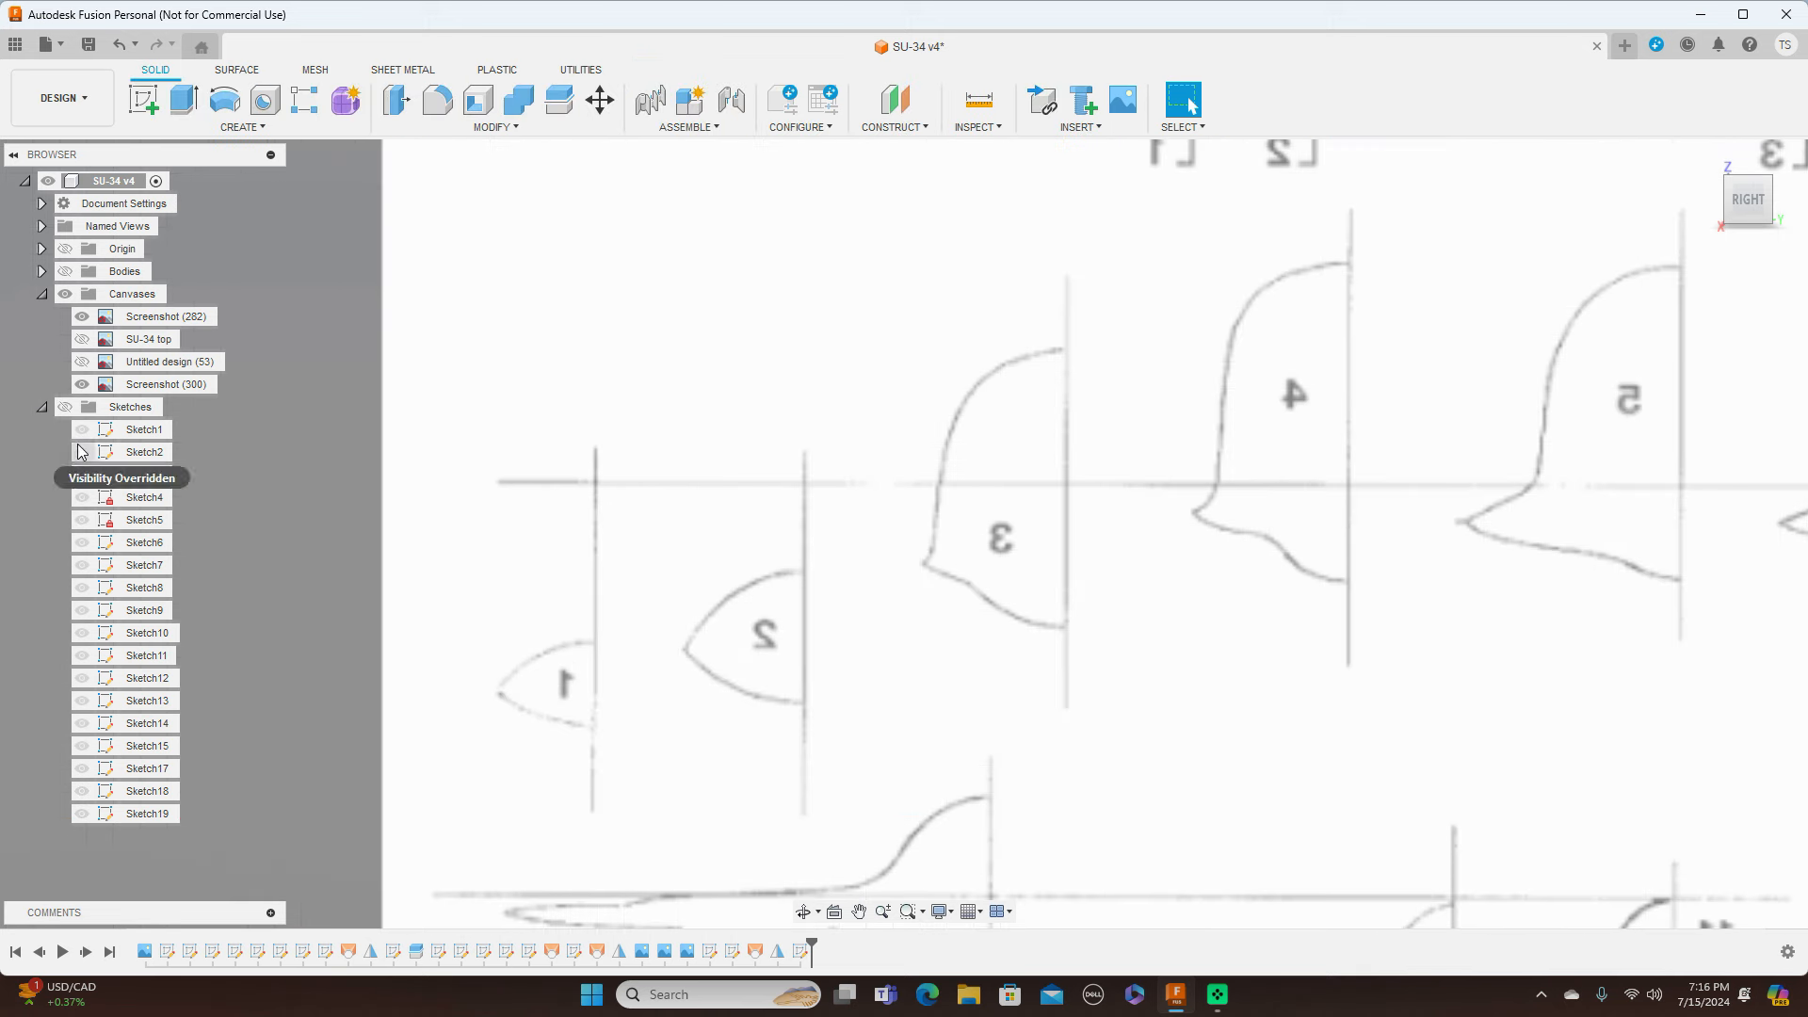
pyautogui.click(64, 407)
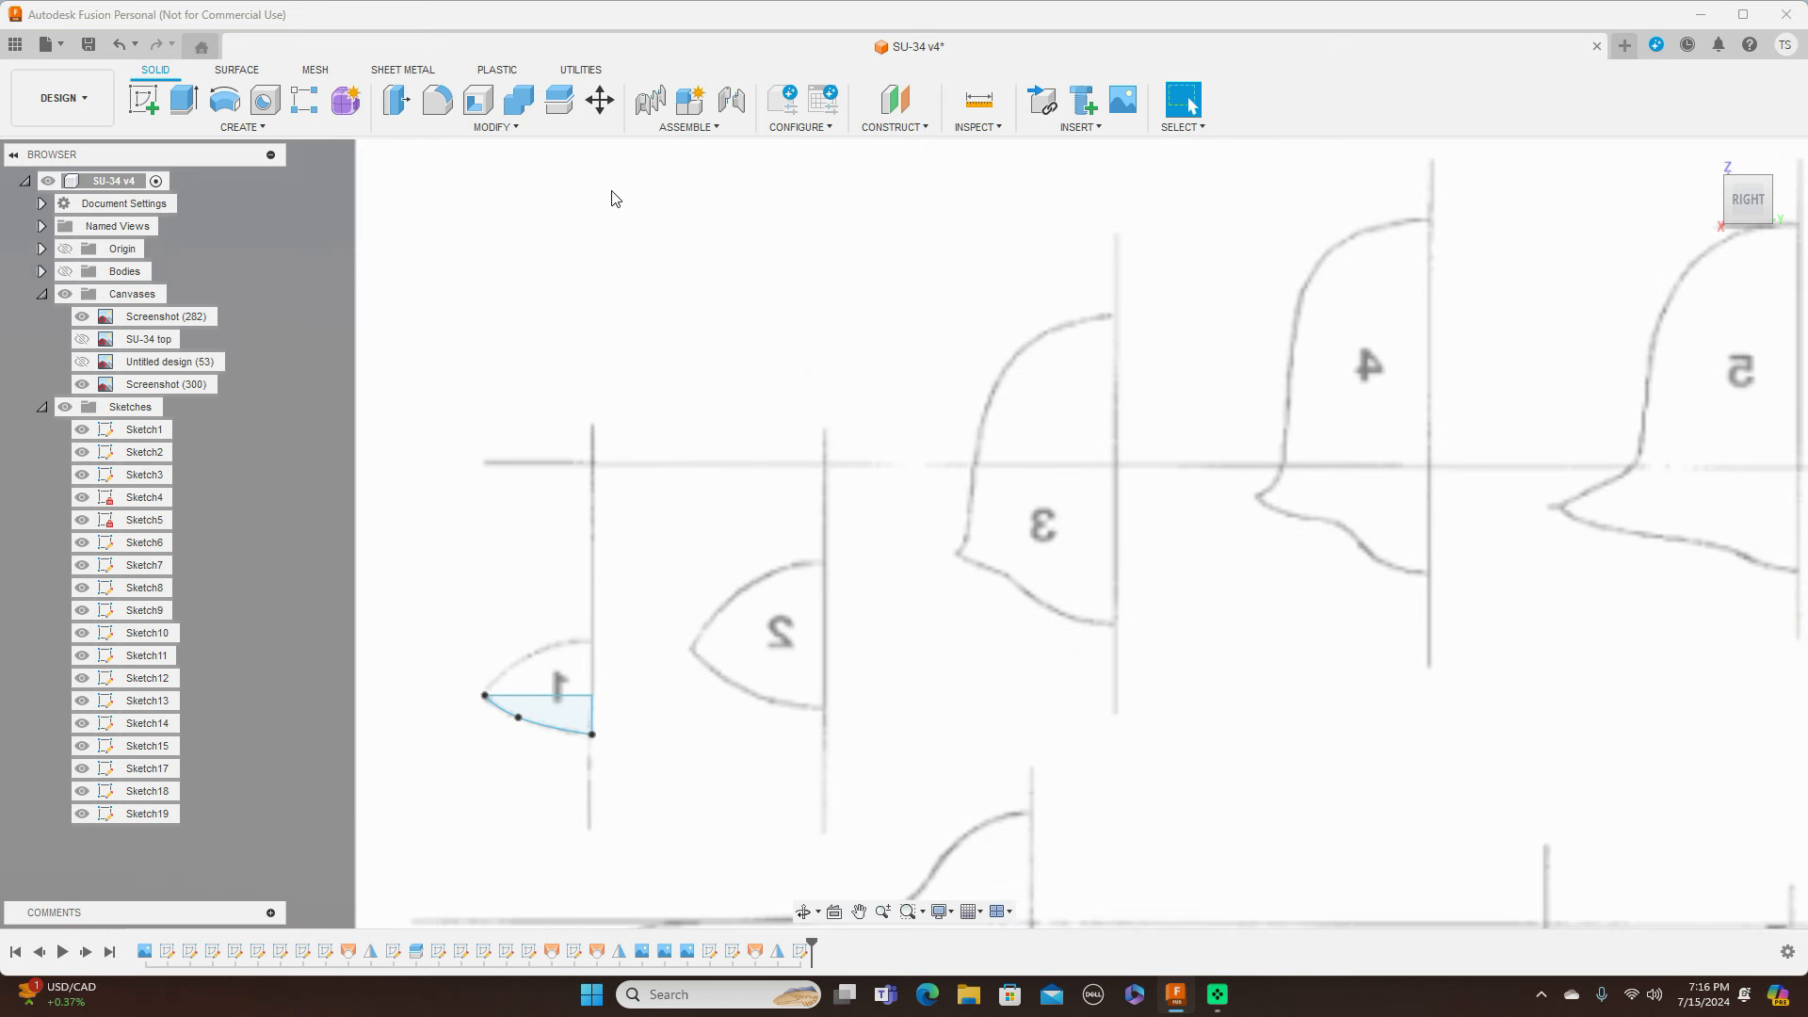
# Step: Move profile 1's traced spline and lines as sketch objects over and up to station 1 below the nose in the side view
pyautogui.click(600, 99)
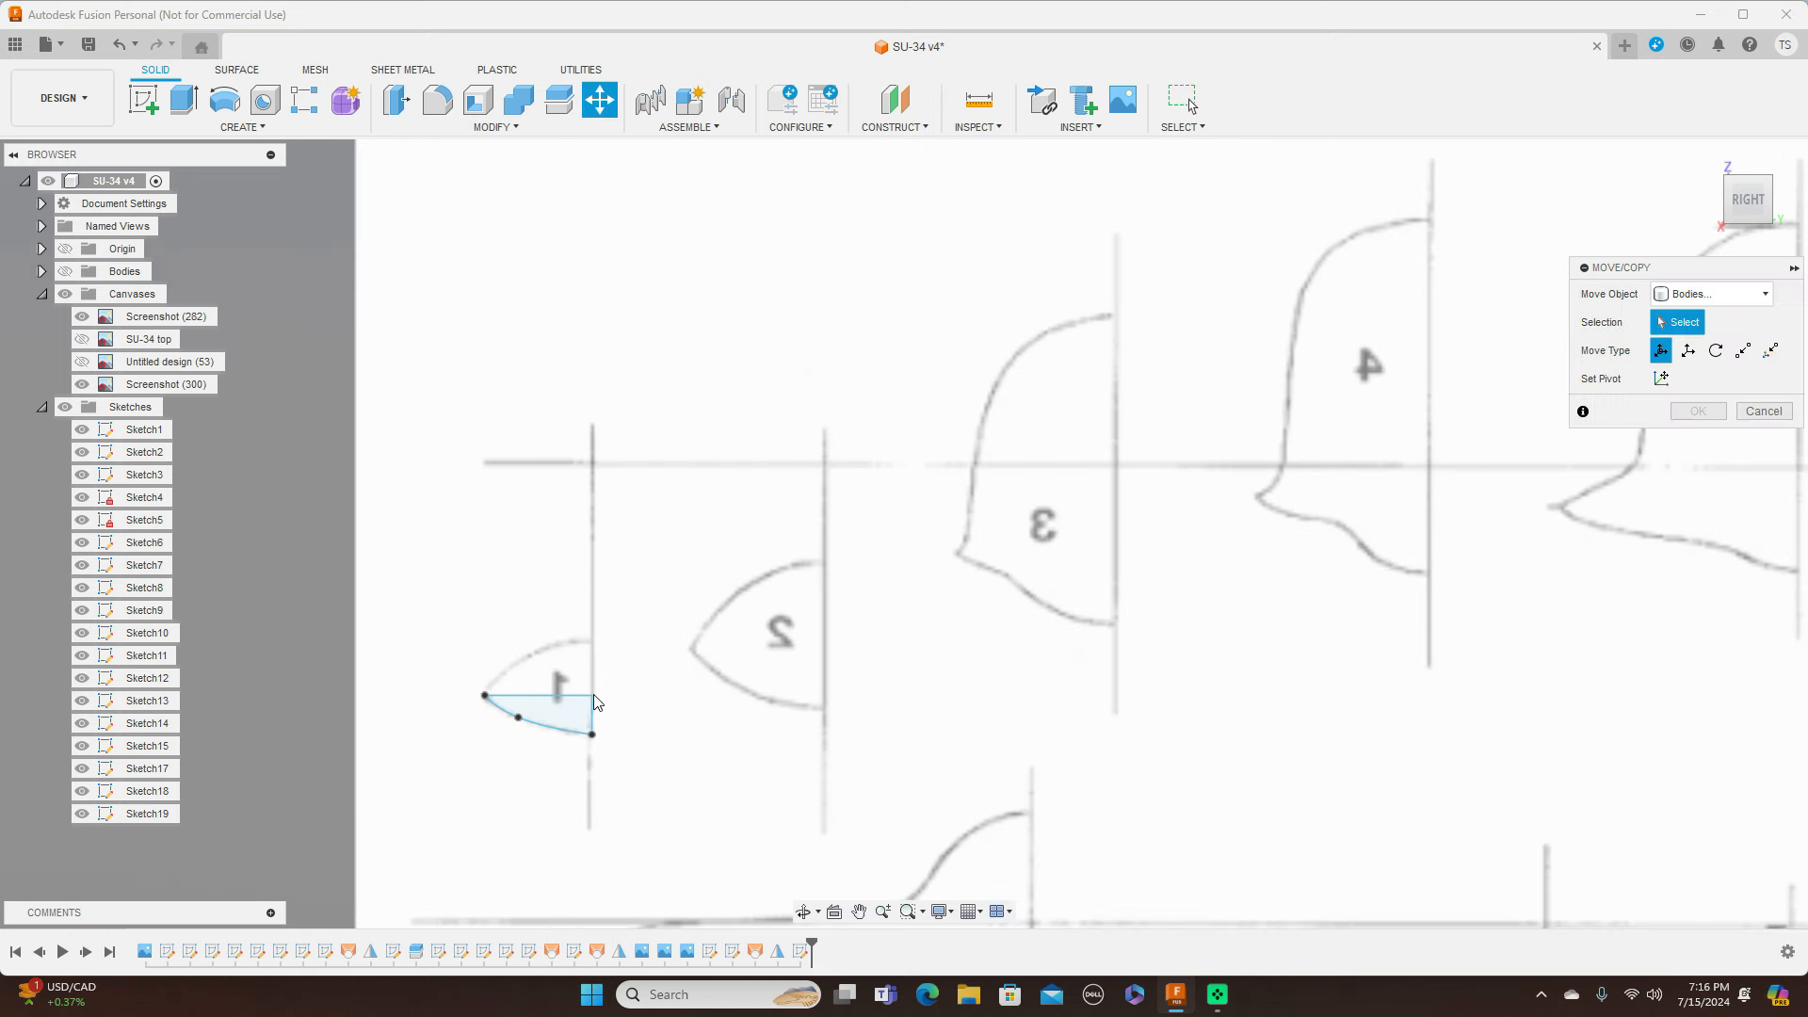
pyautogui.click(1742, 294)
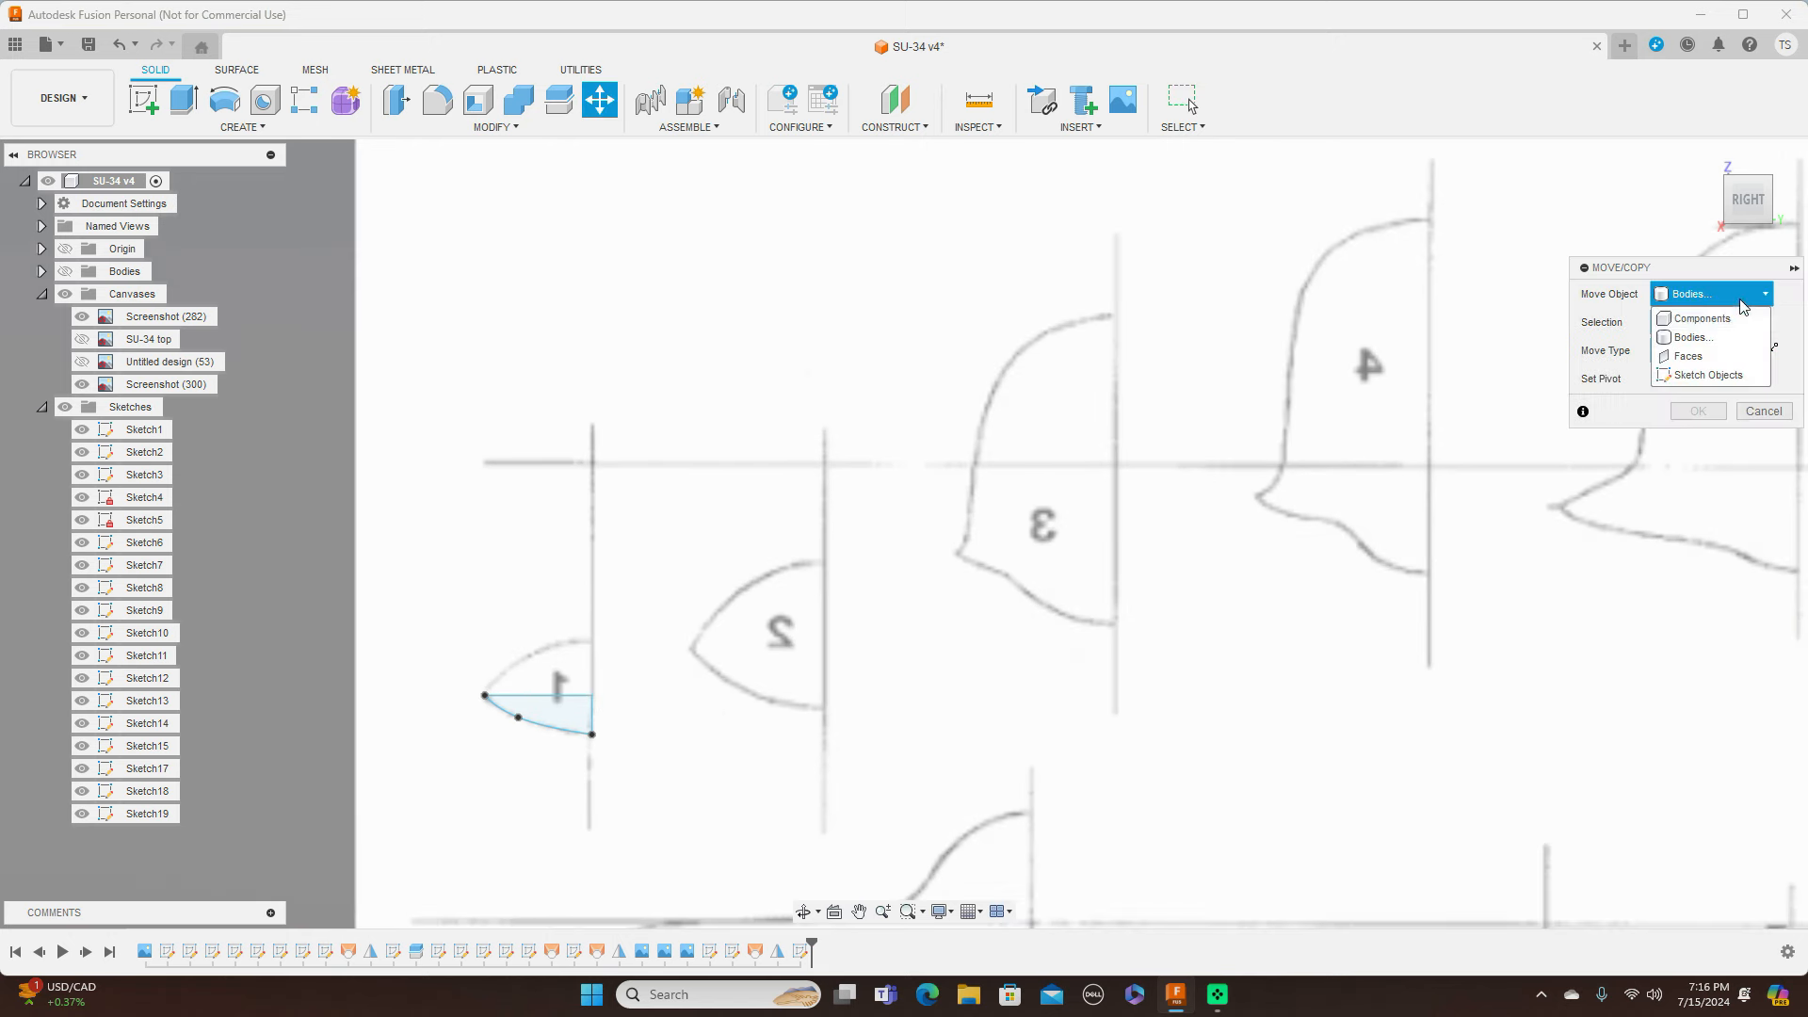
pyautogui.click(1729, 375)
pyautogui.click(500, 702)
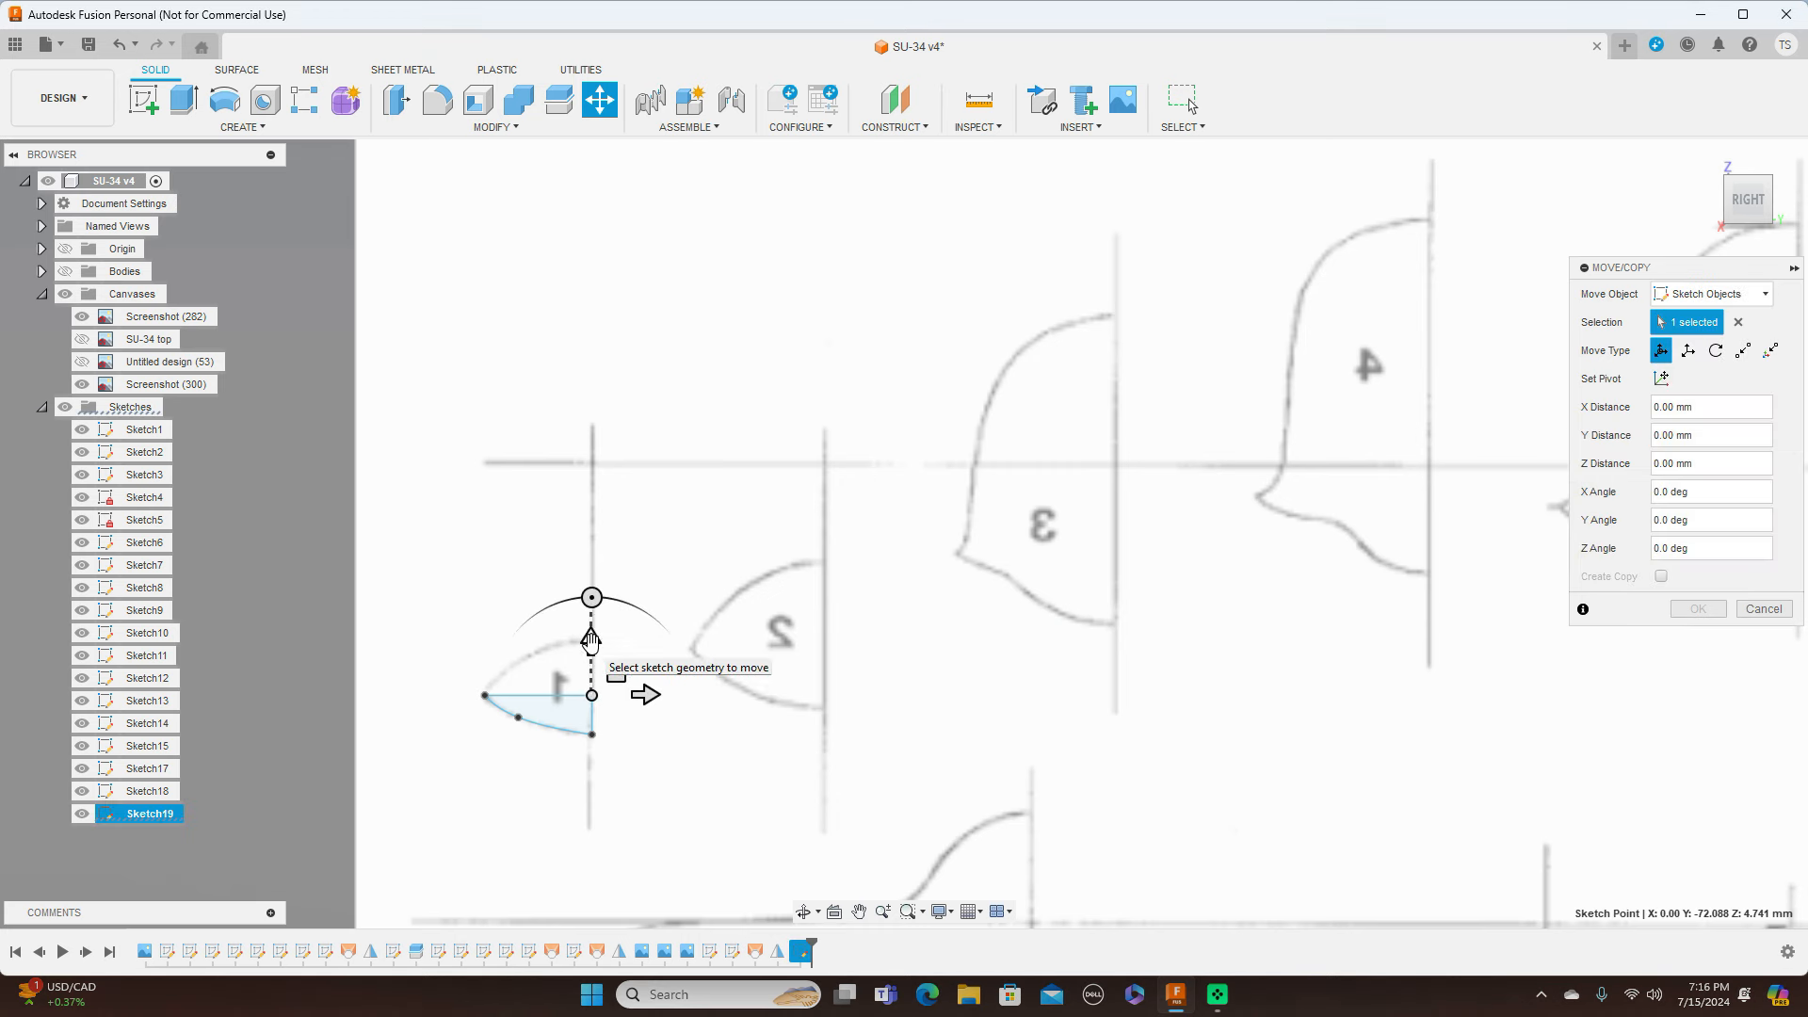
pyautogui.click(552, 694)
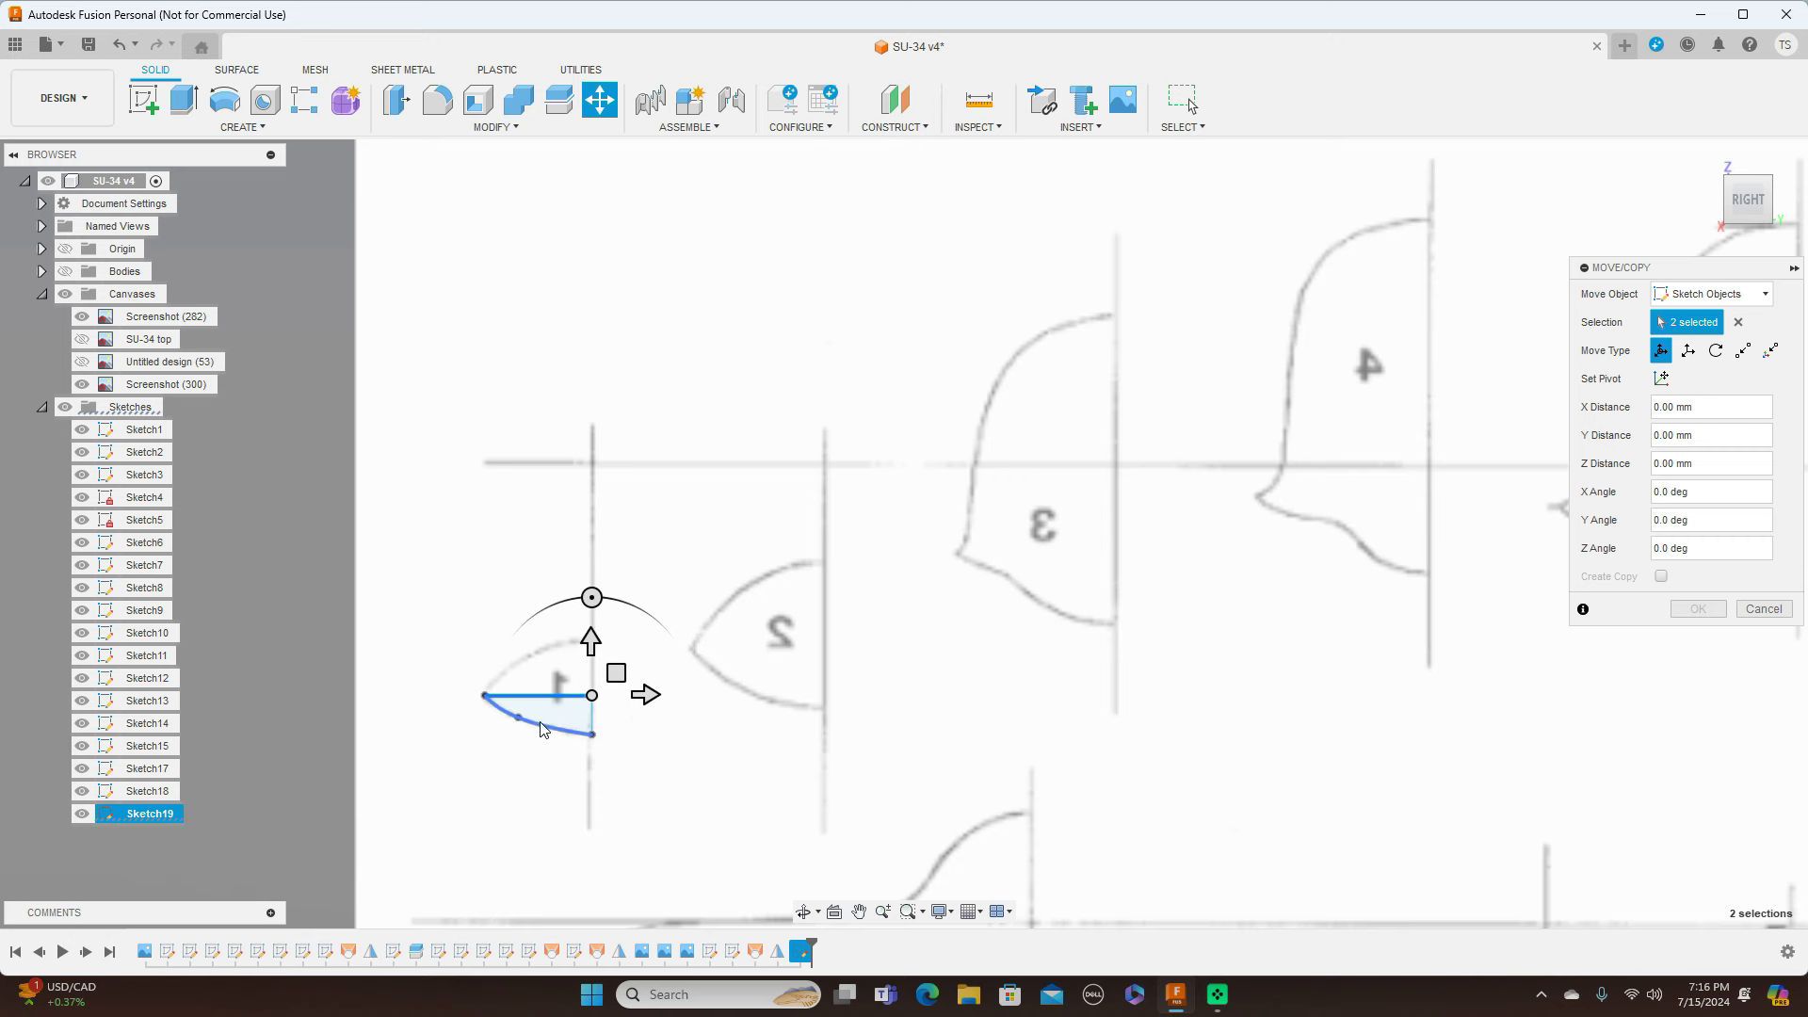
pyautogui.click(544, 730)
pyautogui.click(592, 720)
pyautogui.scroll(-5, 906, 724)
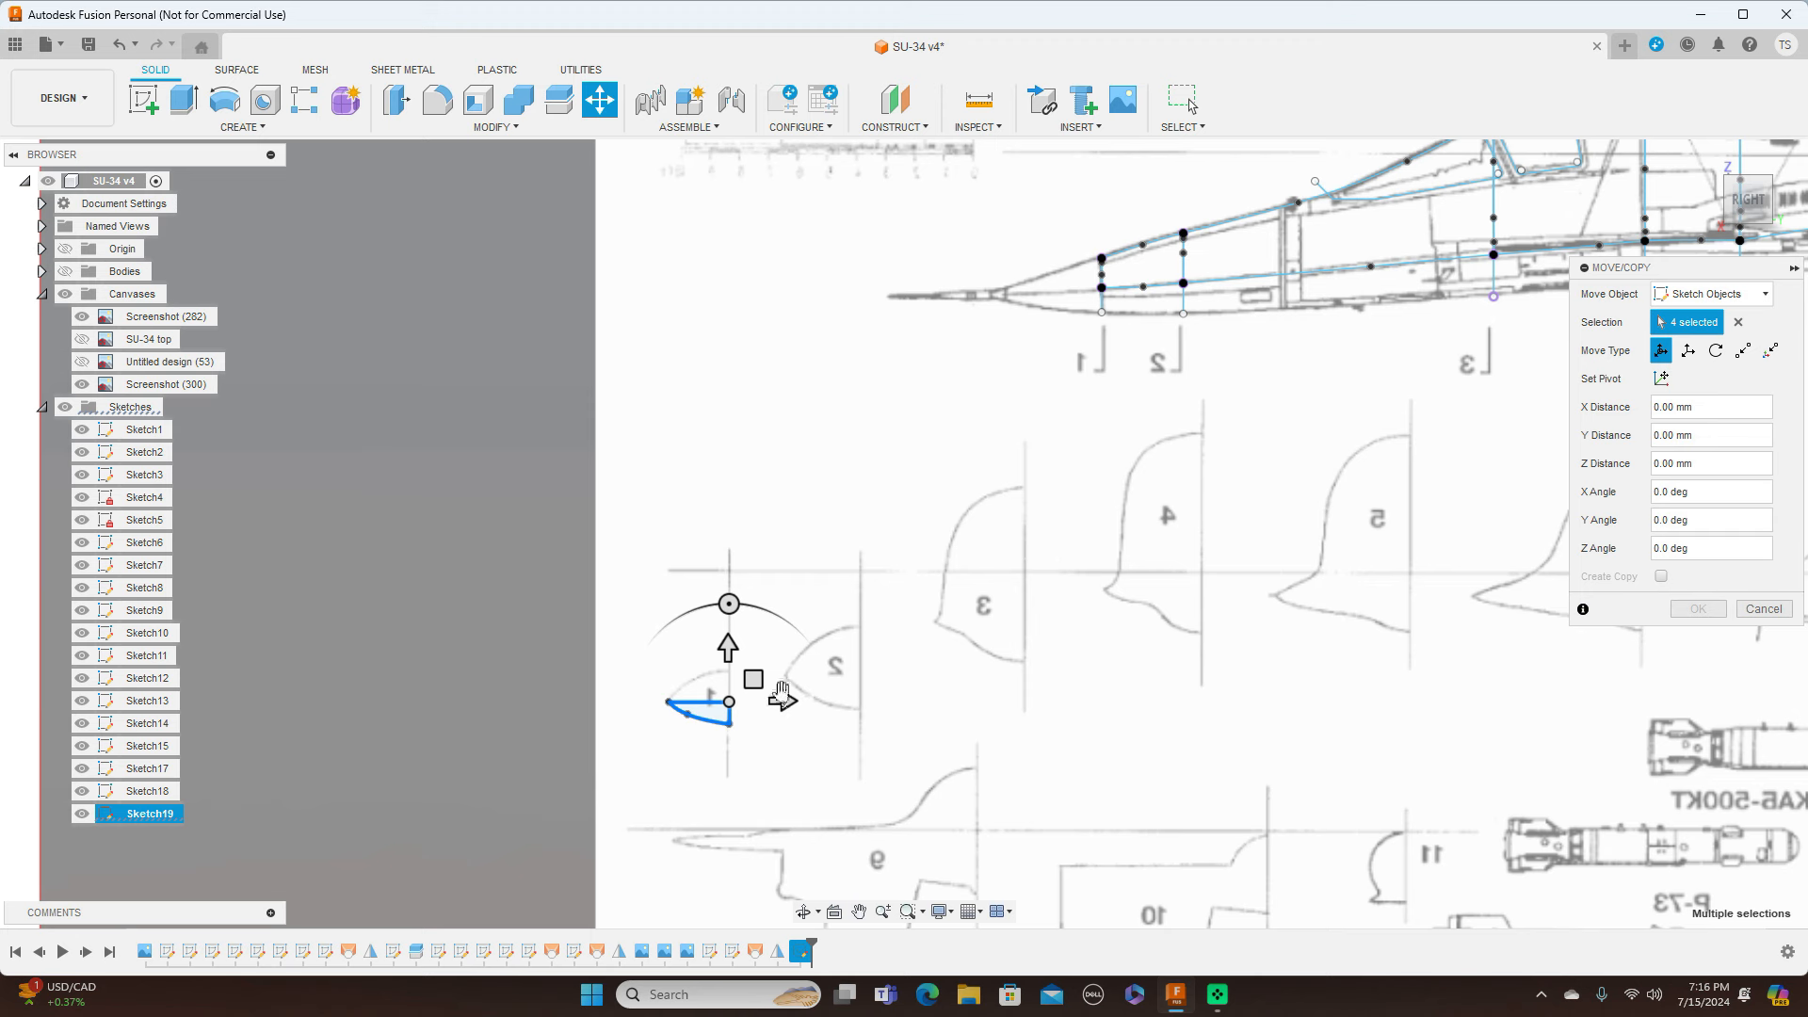
pyautogui.moveTo(782, 700); pyautogui.dragTo(1154, 711)
pyautogui.moveTo(1115, 650)
pyautogui.mouseDown()
pyautogui.moveTo(1085, 285)
pyautogui.moveTo(1154, 329)
pyautogui.mouseUp()
# Step: Shift the profile about 0.09 mm across and 1.07 mm up so its inner corner meets the lower fuselage outline at station 1
pyautogui.scroll(2, 1143, 329)
pyautogui.scroll(2, 1143, 330)
pyautogui.moveTo(1228, 423)
pyautogui.mouseDown(button='middle')
pyautogui.moveTo(1205, 610)
pyautogui.moveTo(1118, 568)
pyautogui.mouseUp(button='middle')
pyautogui.moveTo(969, 448); pyautogui.dragTo(978, 392)
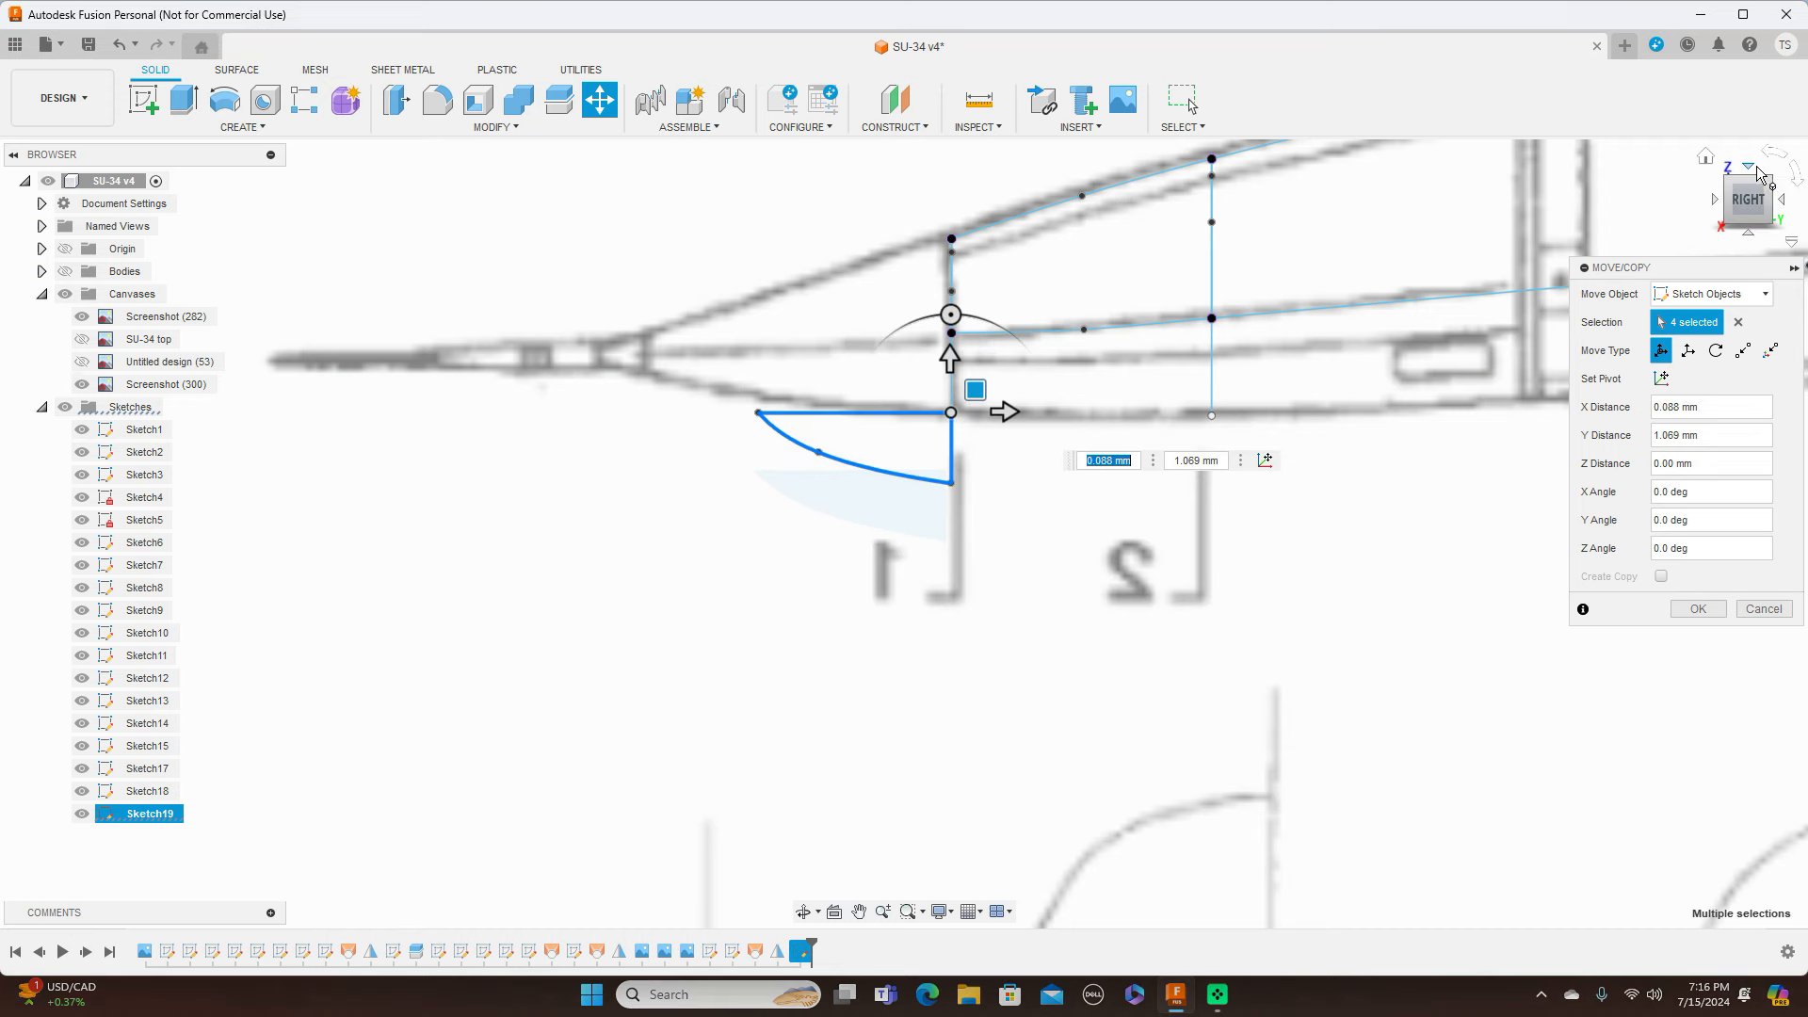
# Step: Turn the profile about its vertical line so it stands across the fuselage at station 1, accept the move and check its orientation
pyautogui.click(1751, 167)
pyautogui.moveTo(951, 454)
pyautogui.mouseDown()
pyautogui.moveTo(880, 452)
pyautogui.moveTo(961, 448)
pyautogui.moveTo(952, 464)
pyautogui.moveTo(979, 441)
pyautogui.moveTo(953, 450)
pyautogui.mouseUp()
pyautogui.click(1713, 604)
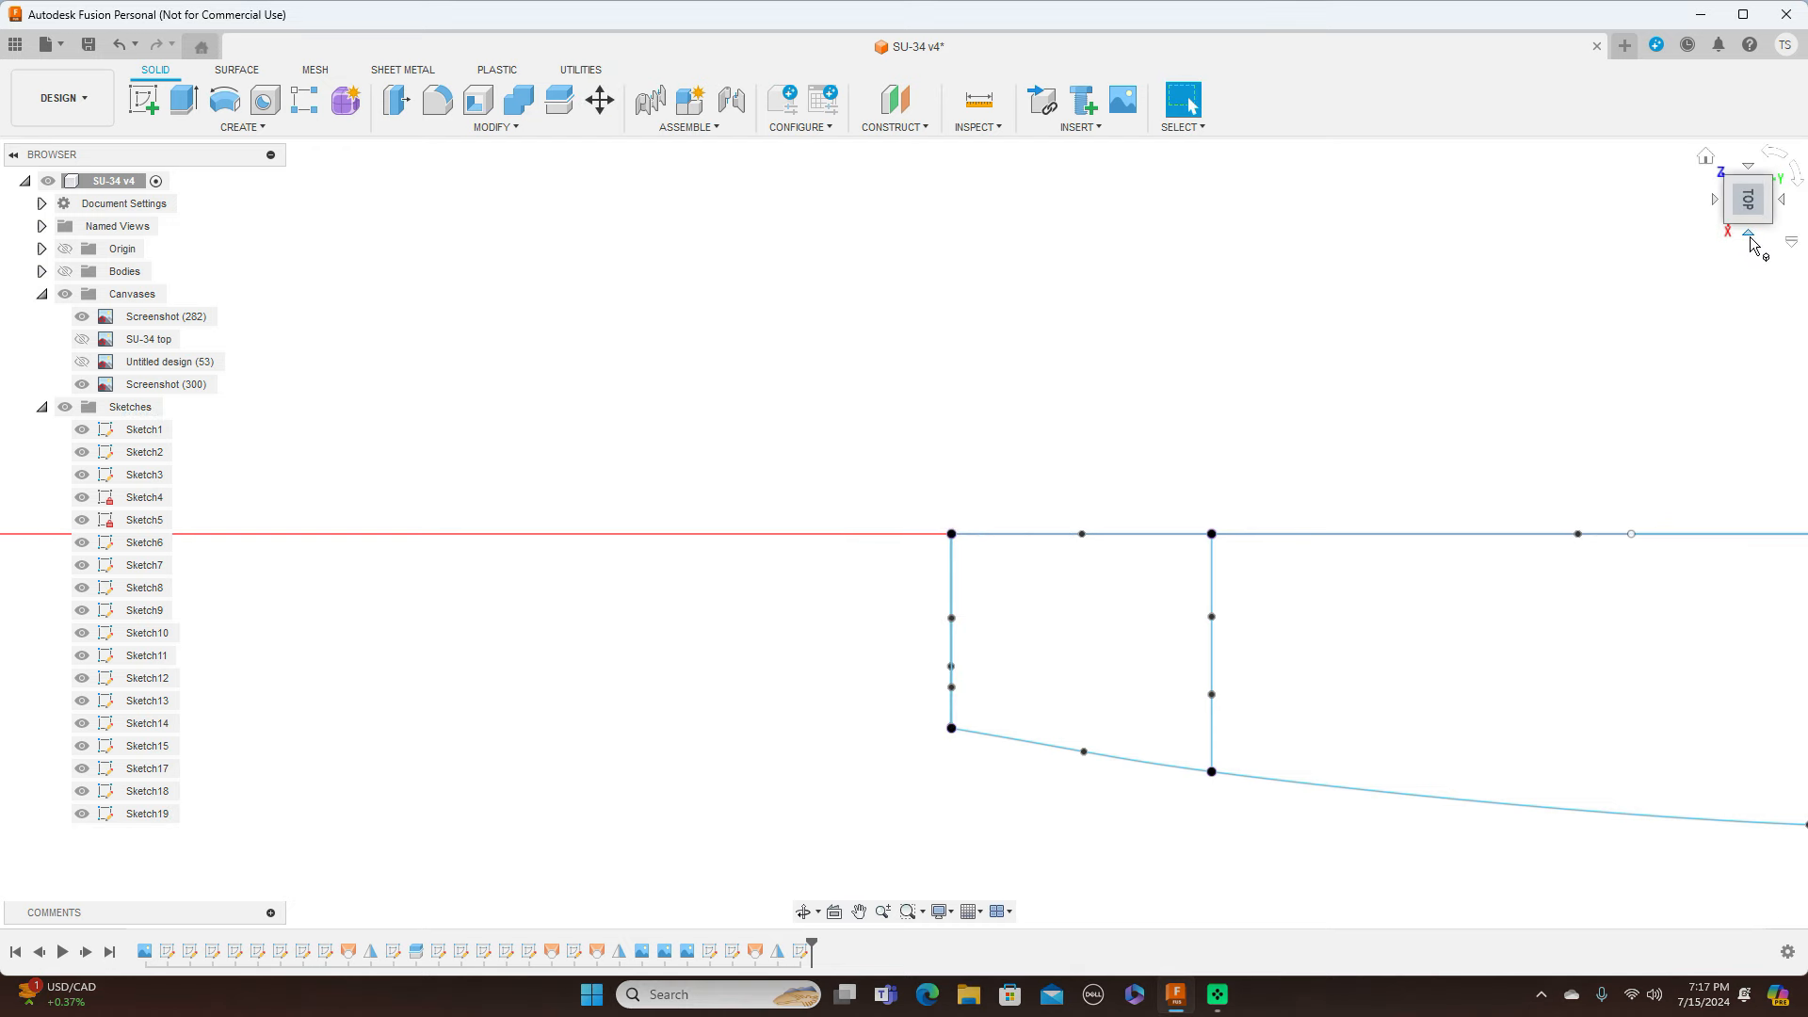
pyautogui.click(1751, 240)
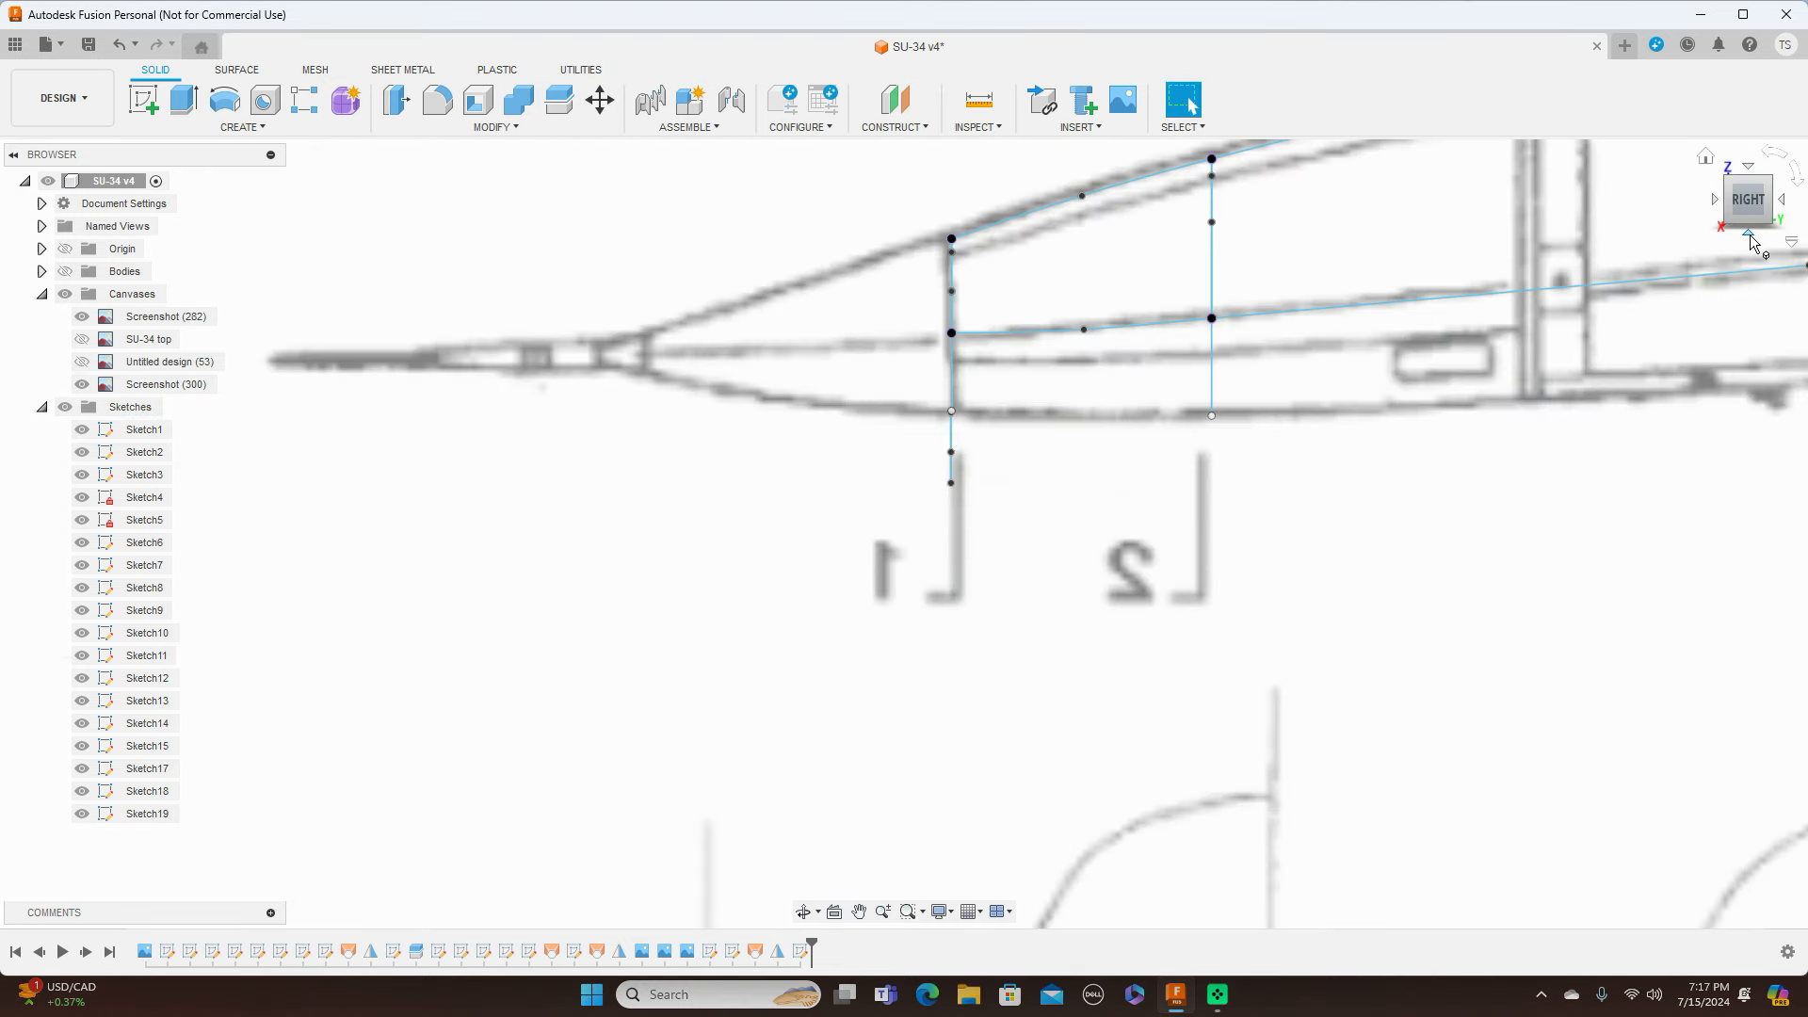
pyautogui.moveTo(1731, 199); pyautogui.dragTo(1757, 198)
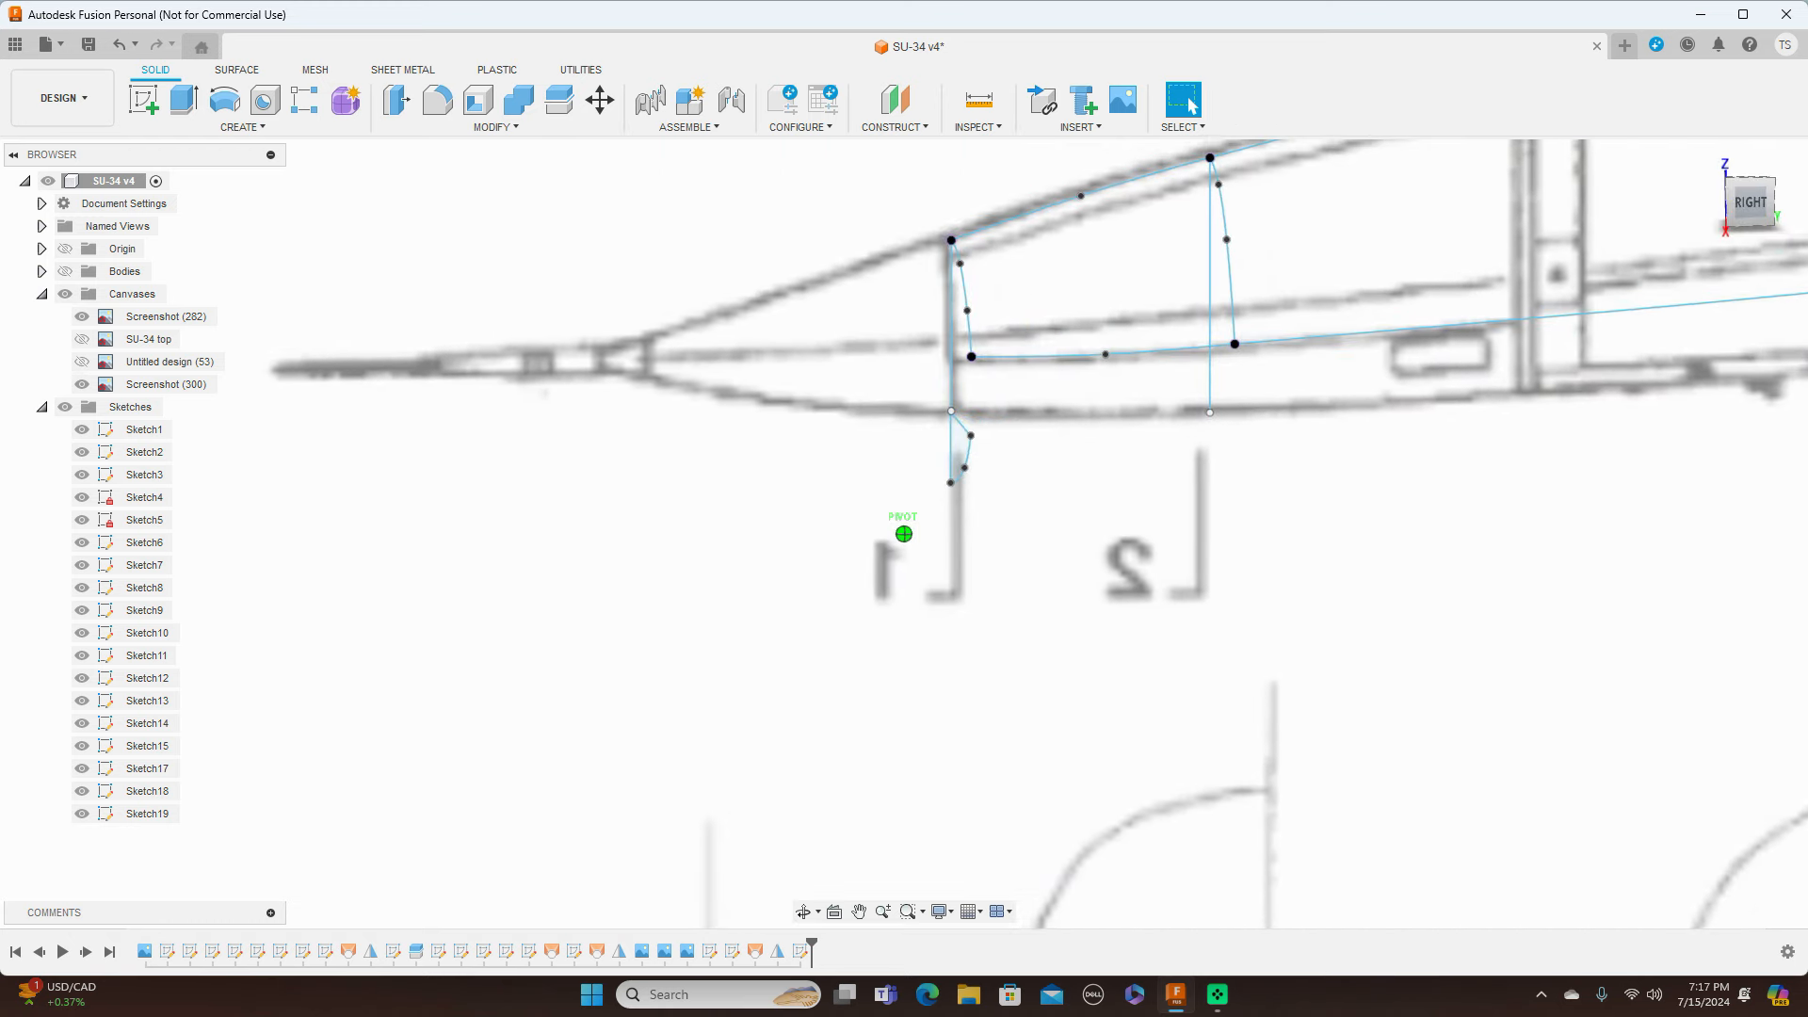
pyautogui.click(1758, 198)
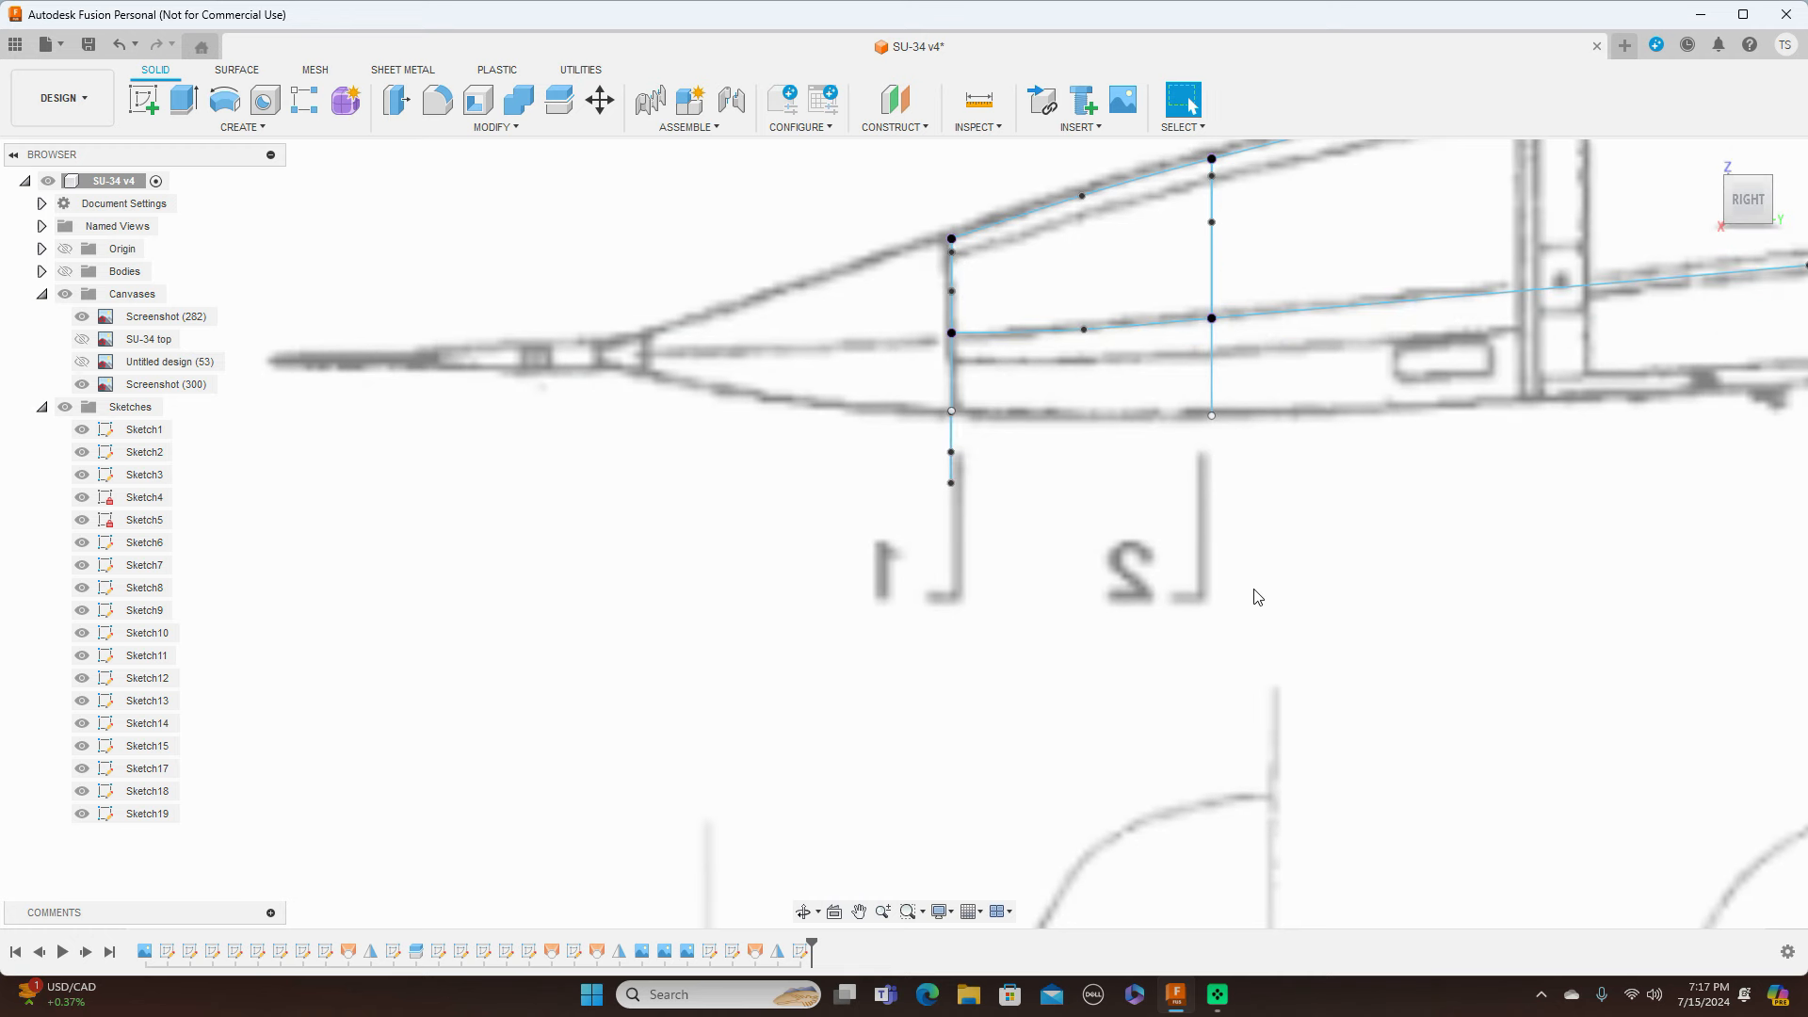
# Step: Select the three curves of the lower profile at station 1 for a sketch-object move and raise them 1.2 mm
pyautogui.scroll(2, 1111, 534)
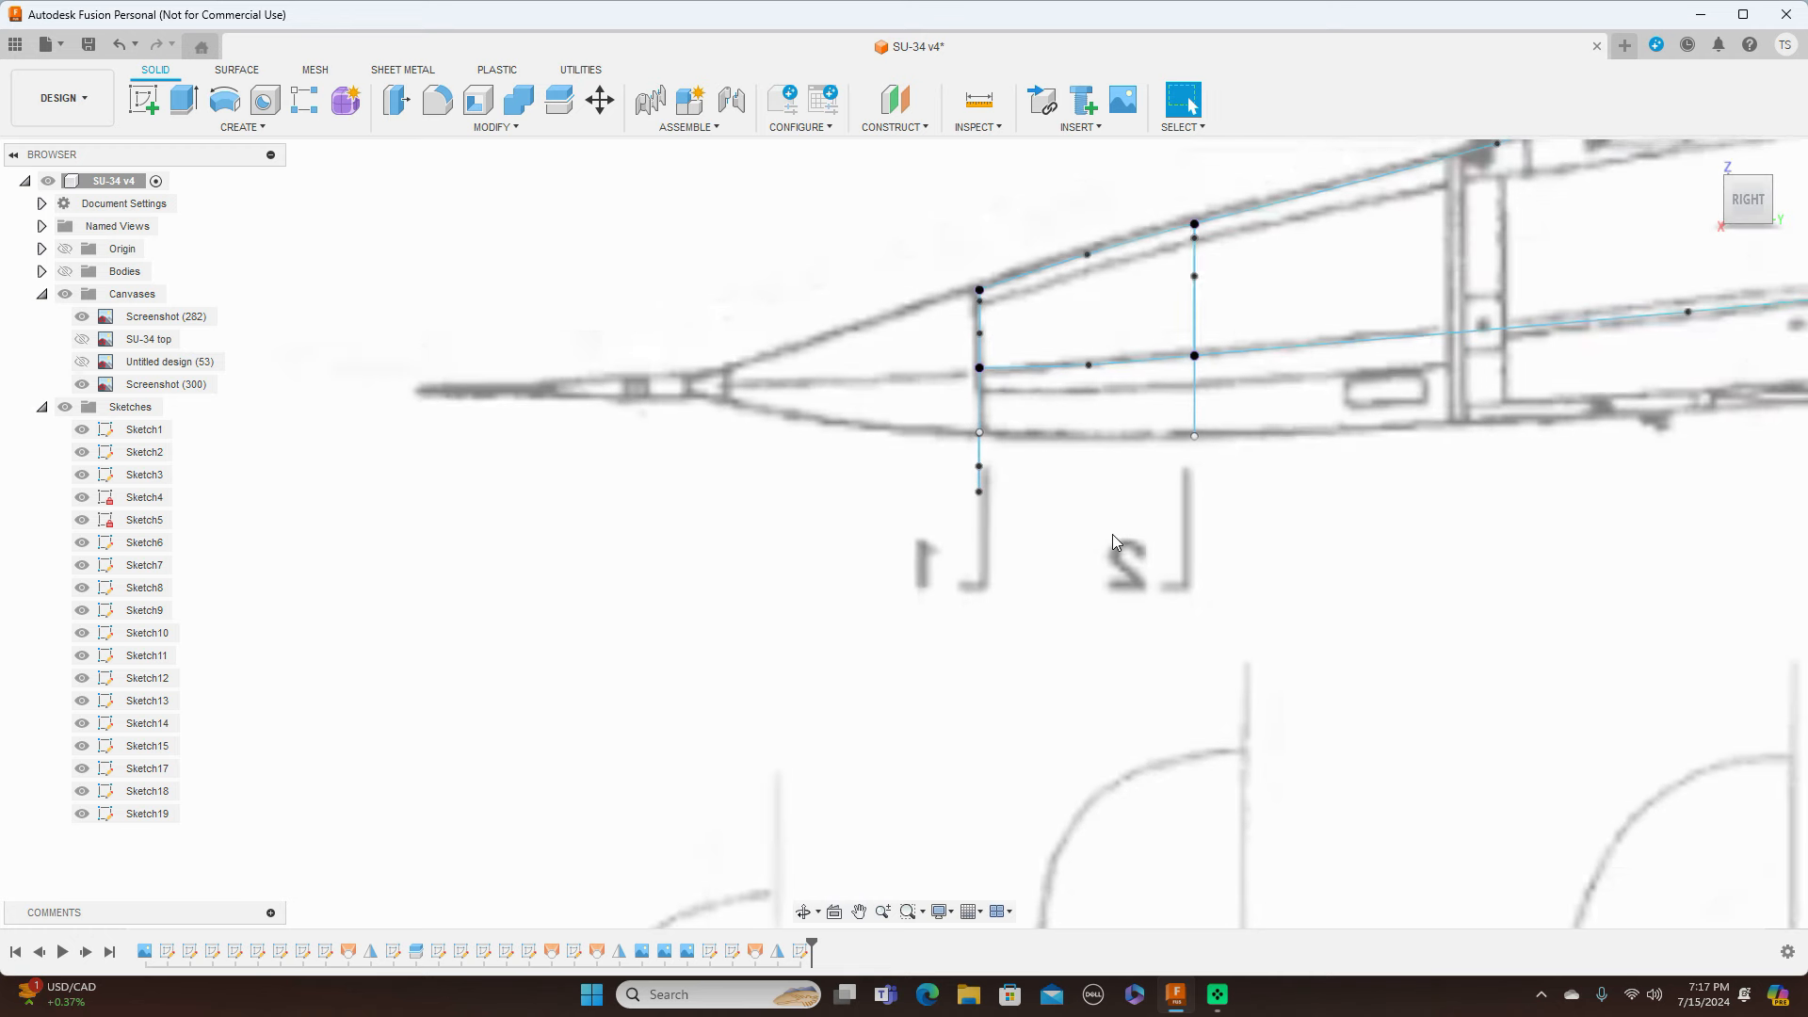
pyautogui.scroll(2, 1111, 534)
pyautogui.click(600, 99)
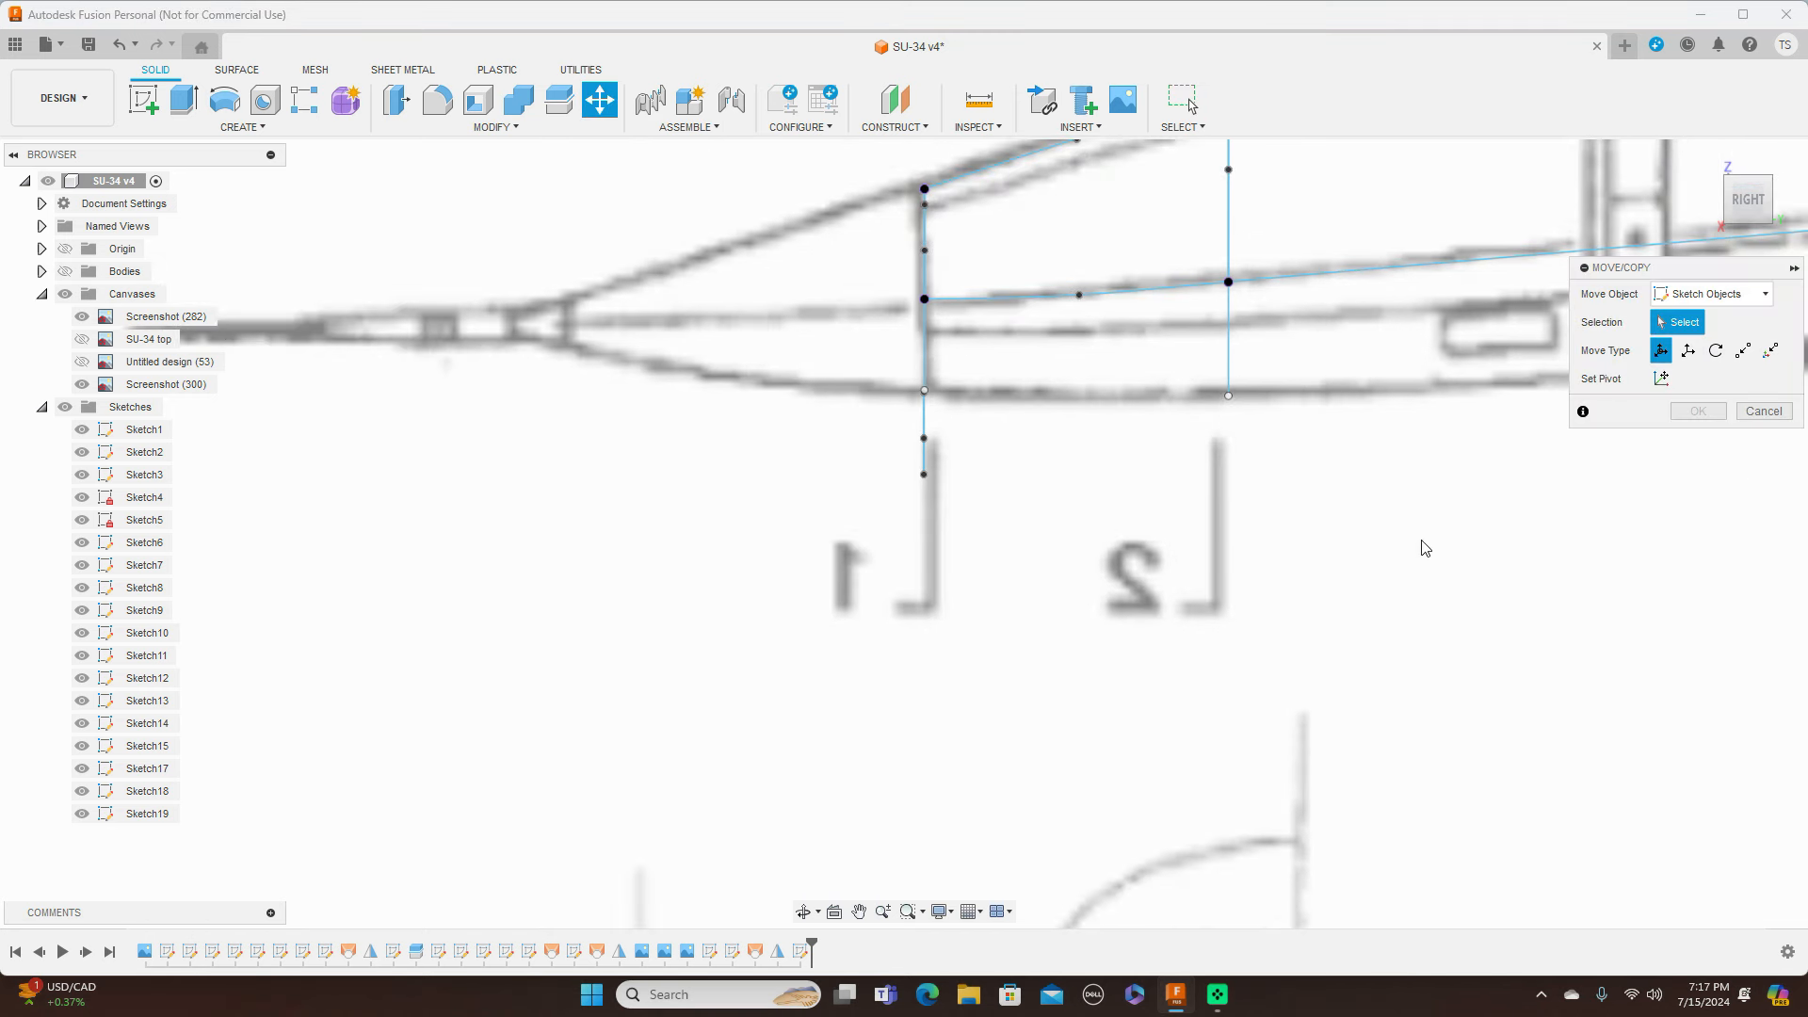
pyautogui.moveTo(1739, 207); pyautogui.dragTo(1786, 214)
pyautogui.click(928, 394)
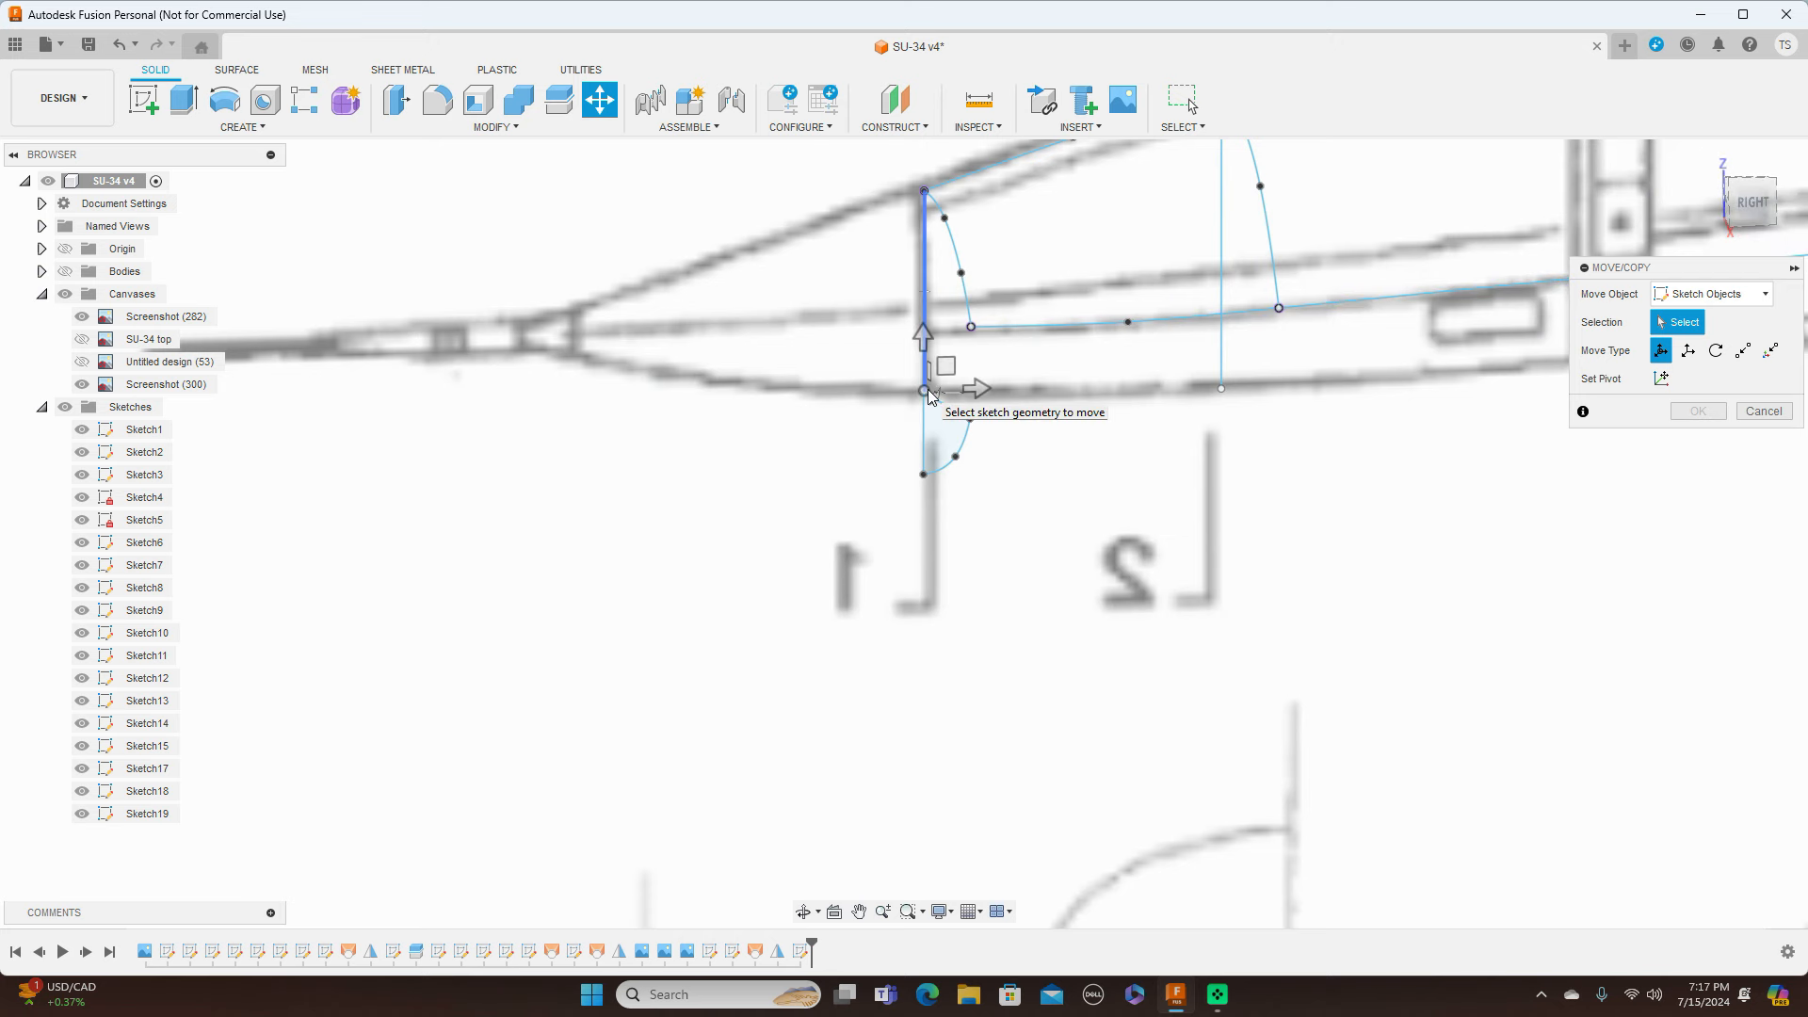
pyautogui.scroll(-2, 929, 395)
pyautogui.scroll(3, 930, 396)
pyautogui.scroll(2, 930, 397)
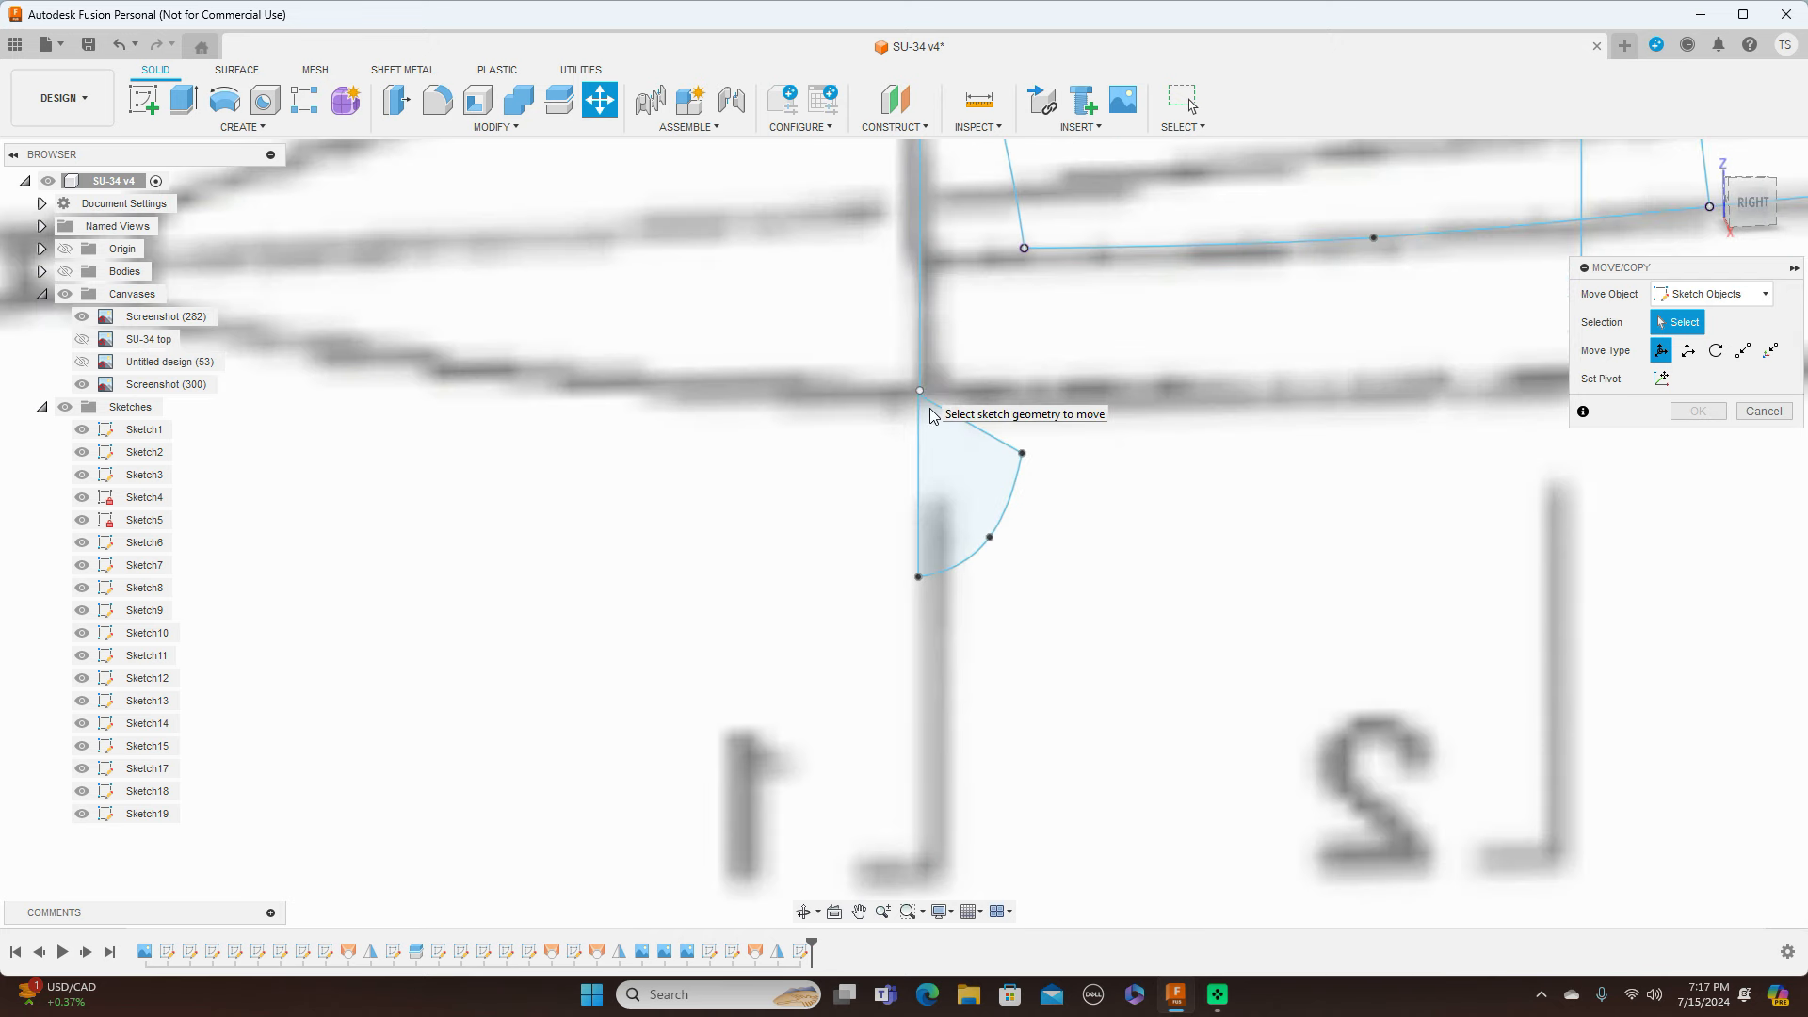
pyautogui.scroll(-1, 930, 405)
pyautogui.scroll(4, 923, 399)
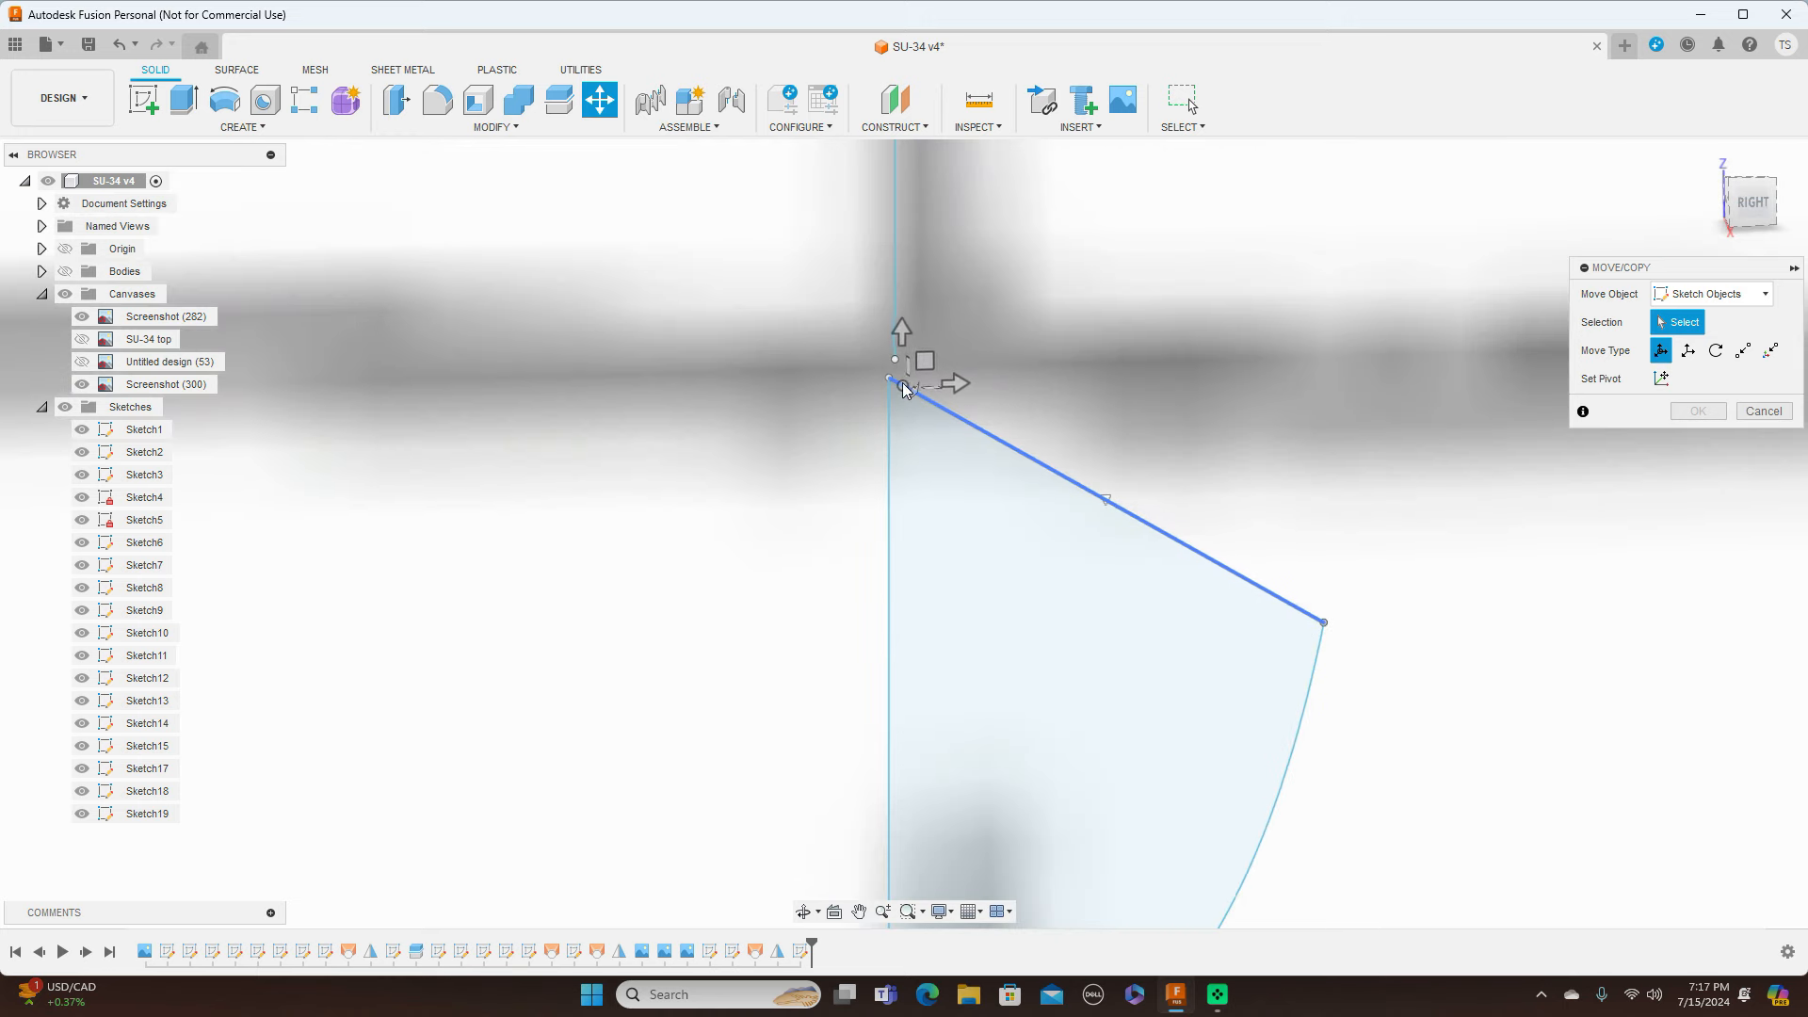
pyautogui.click(893, 387)
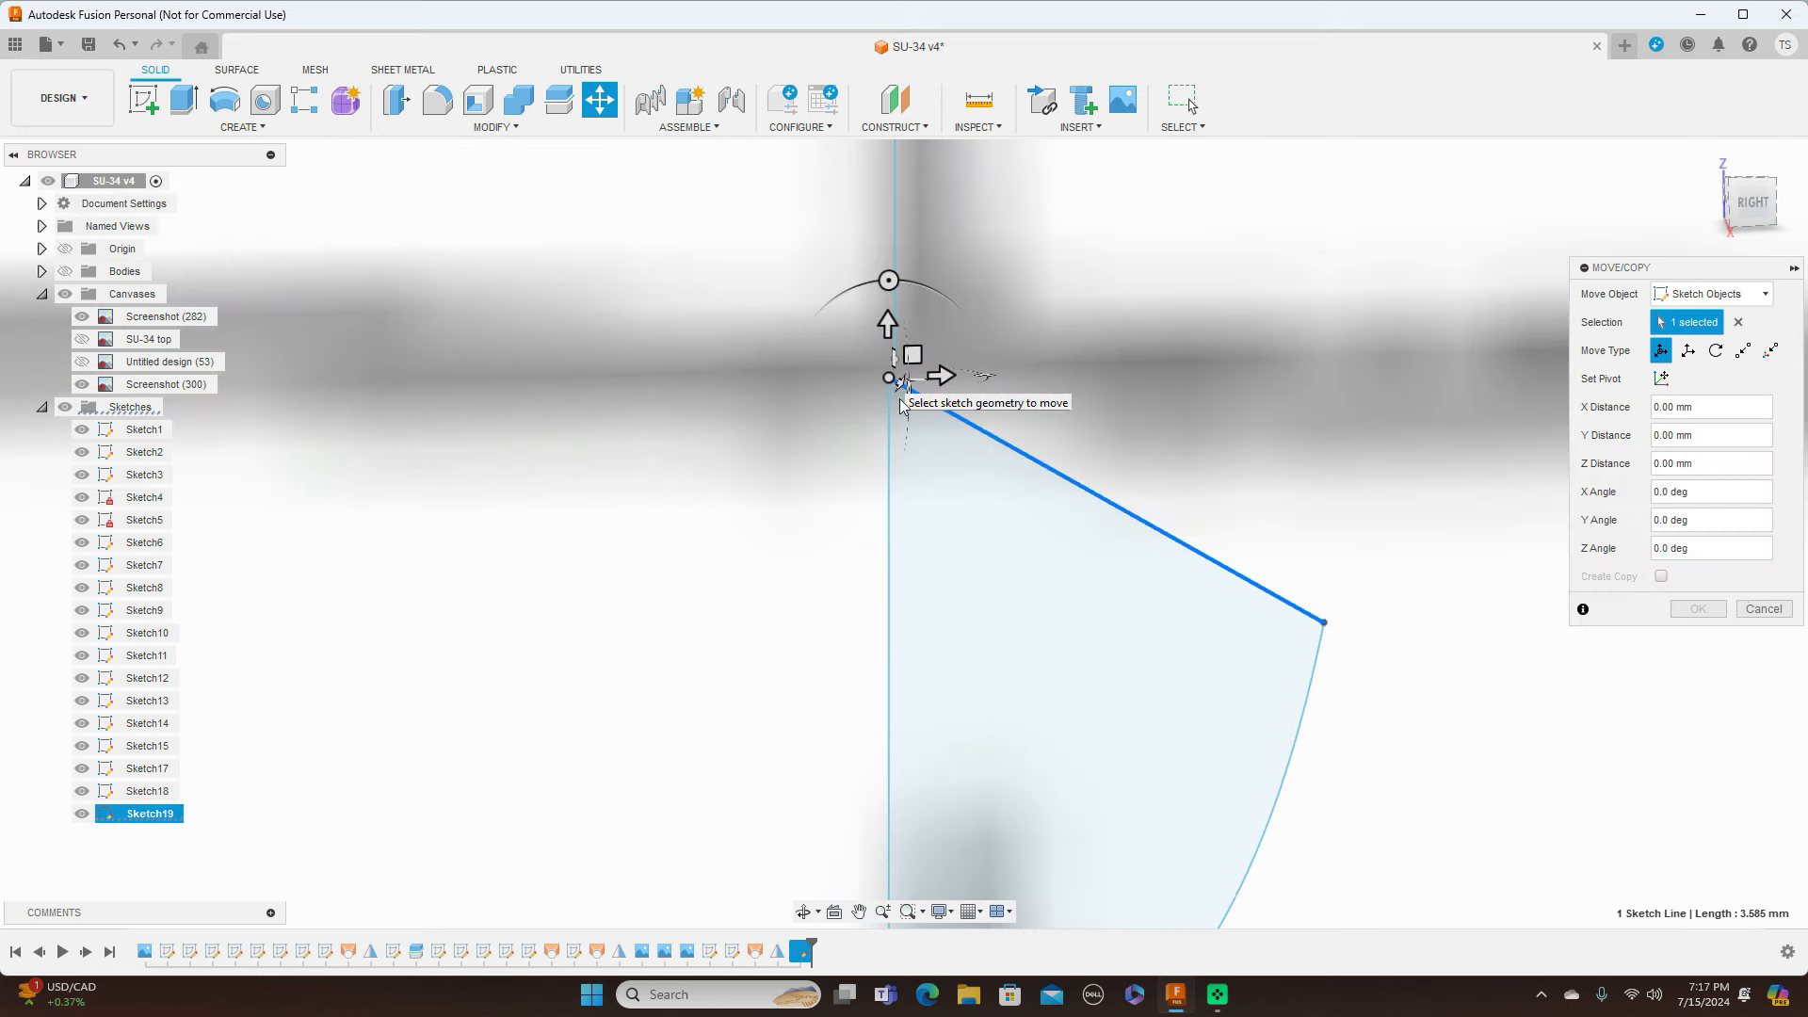
pyautogui.click(889, 466)
pyautogui.click(1301, 720)
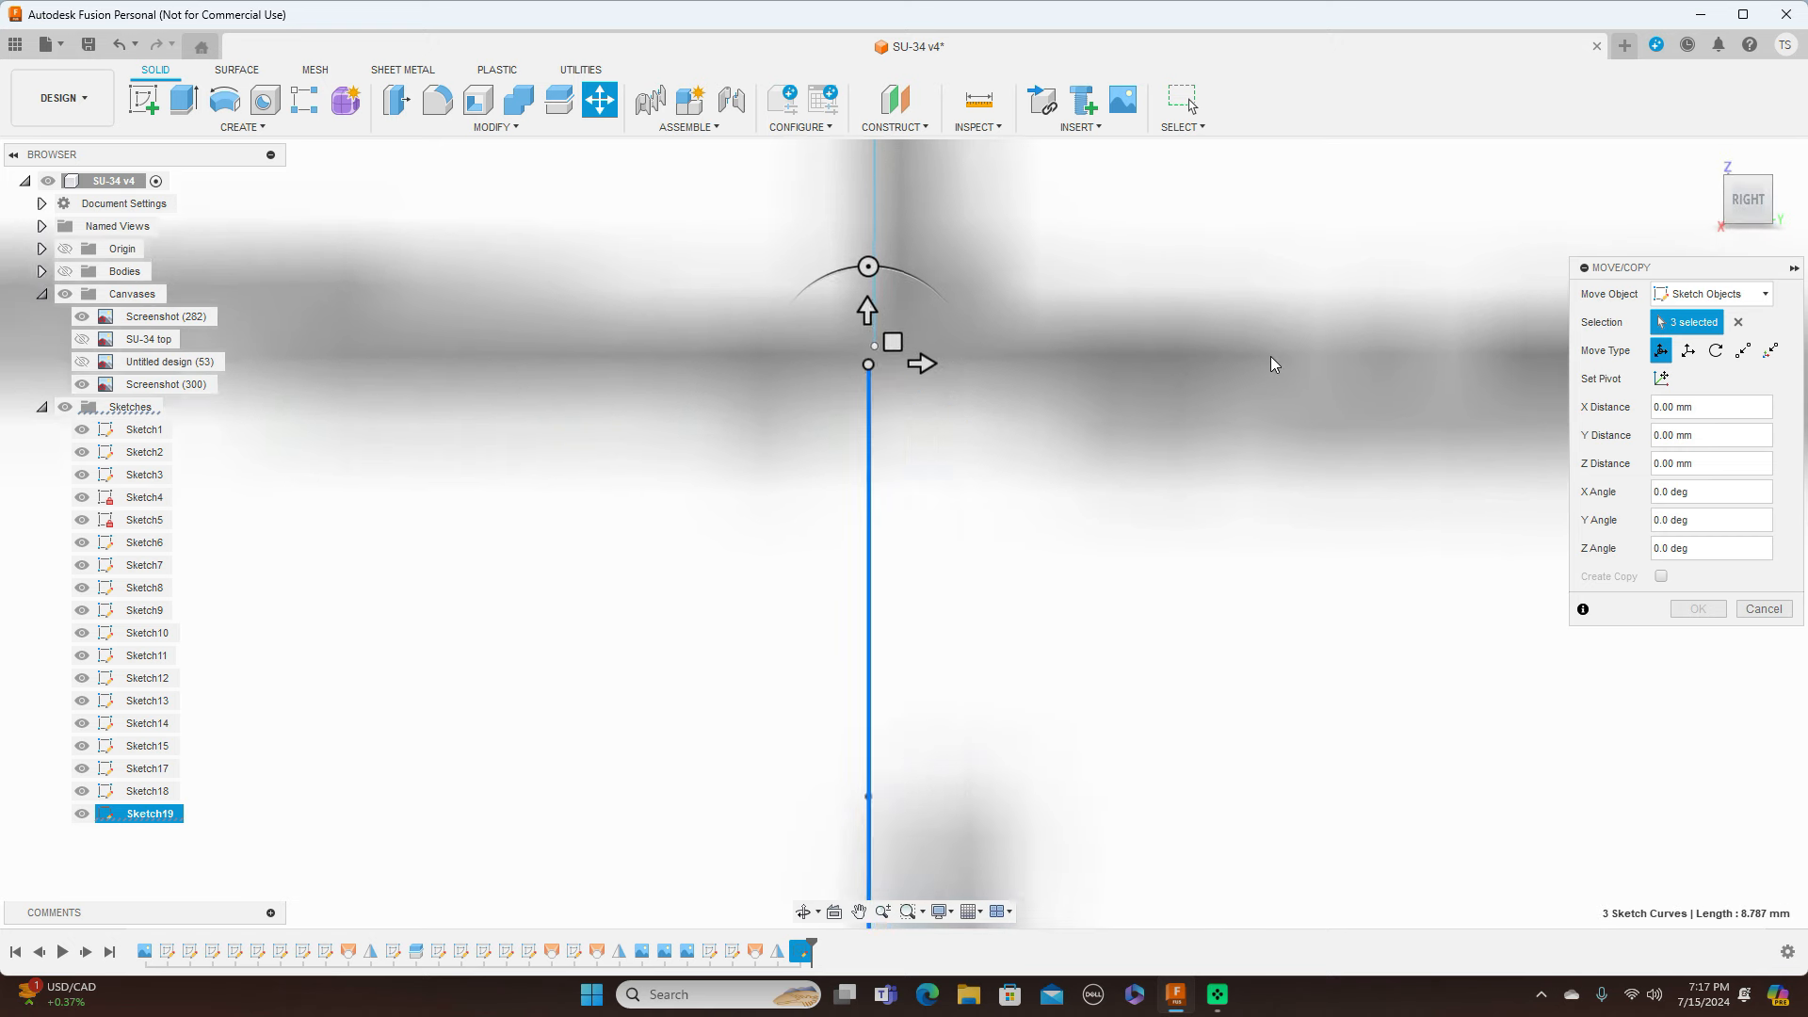
pyautogui.scroll(-8, 1272, 358)
pyautogui.moveTo(1445, 344); pyautogui.dragTo(1391, 449, button='middle')
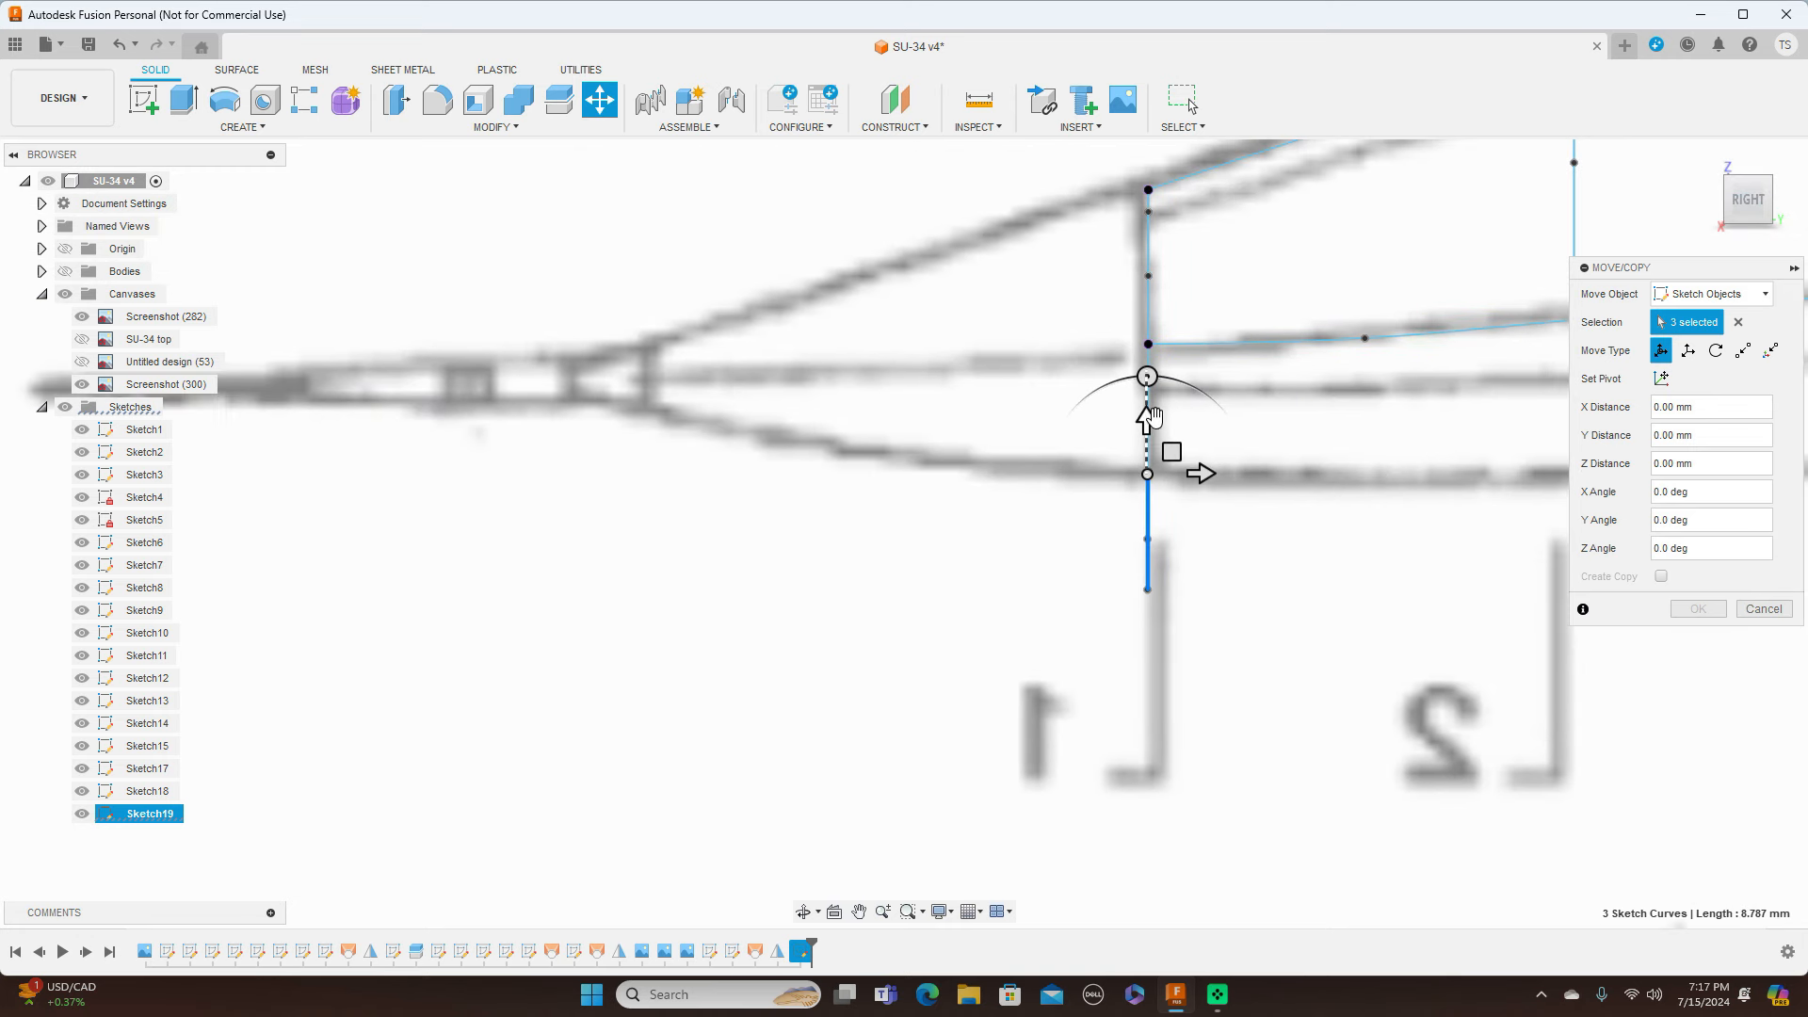
pyautogui.moveTo(1148, 417); pyautogui.dragTo(1150, 313)
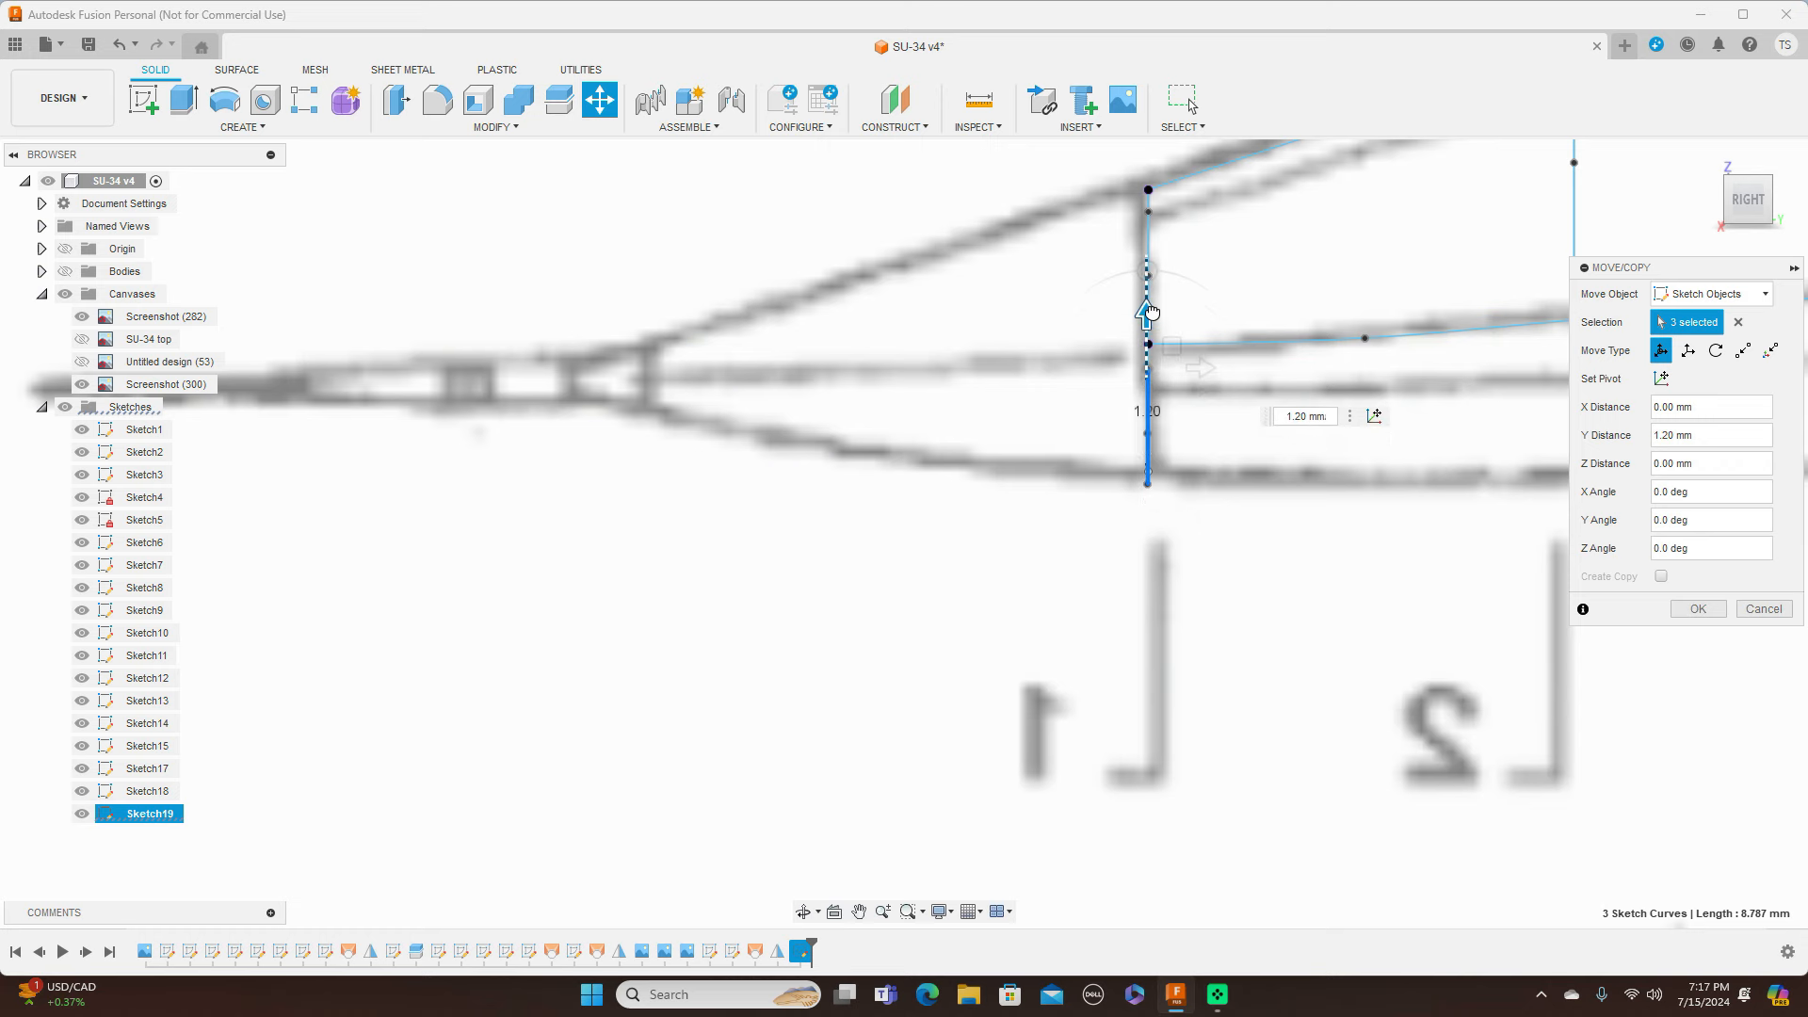
# Step: Raise the profile to a 1.5 mm offset, lower it 0.054 mm against the upper section's outer end, and accept the move
pyautogui.moveTo(1765, 209); pyautogui.dragTo(1807, 203)
pyautogui.click(1742, 203)
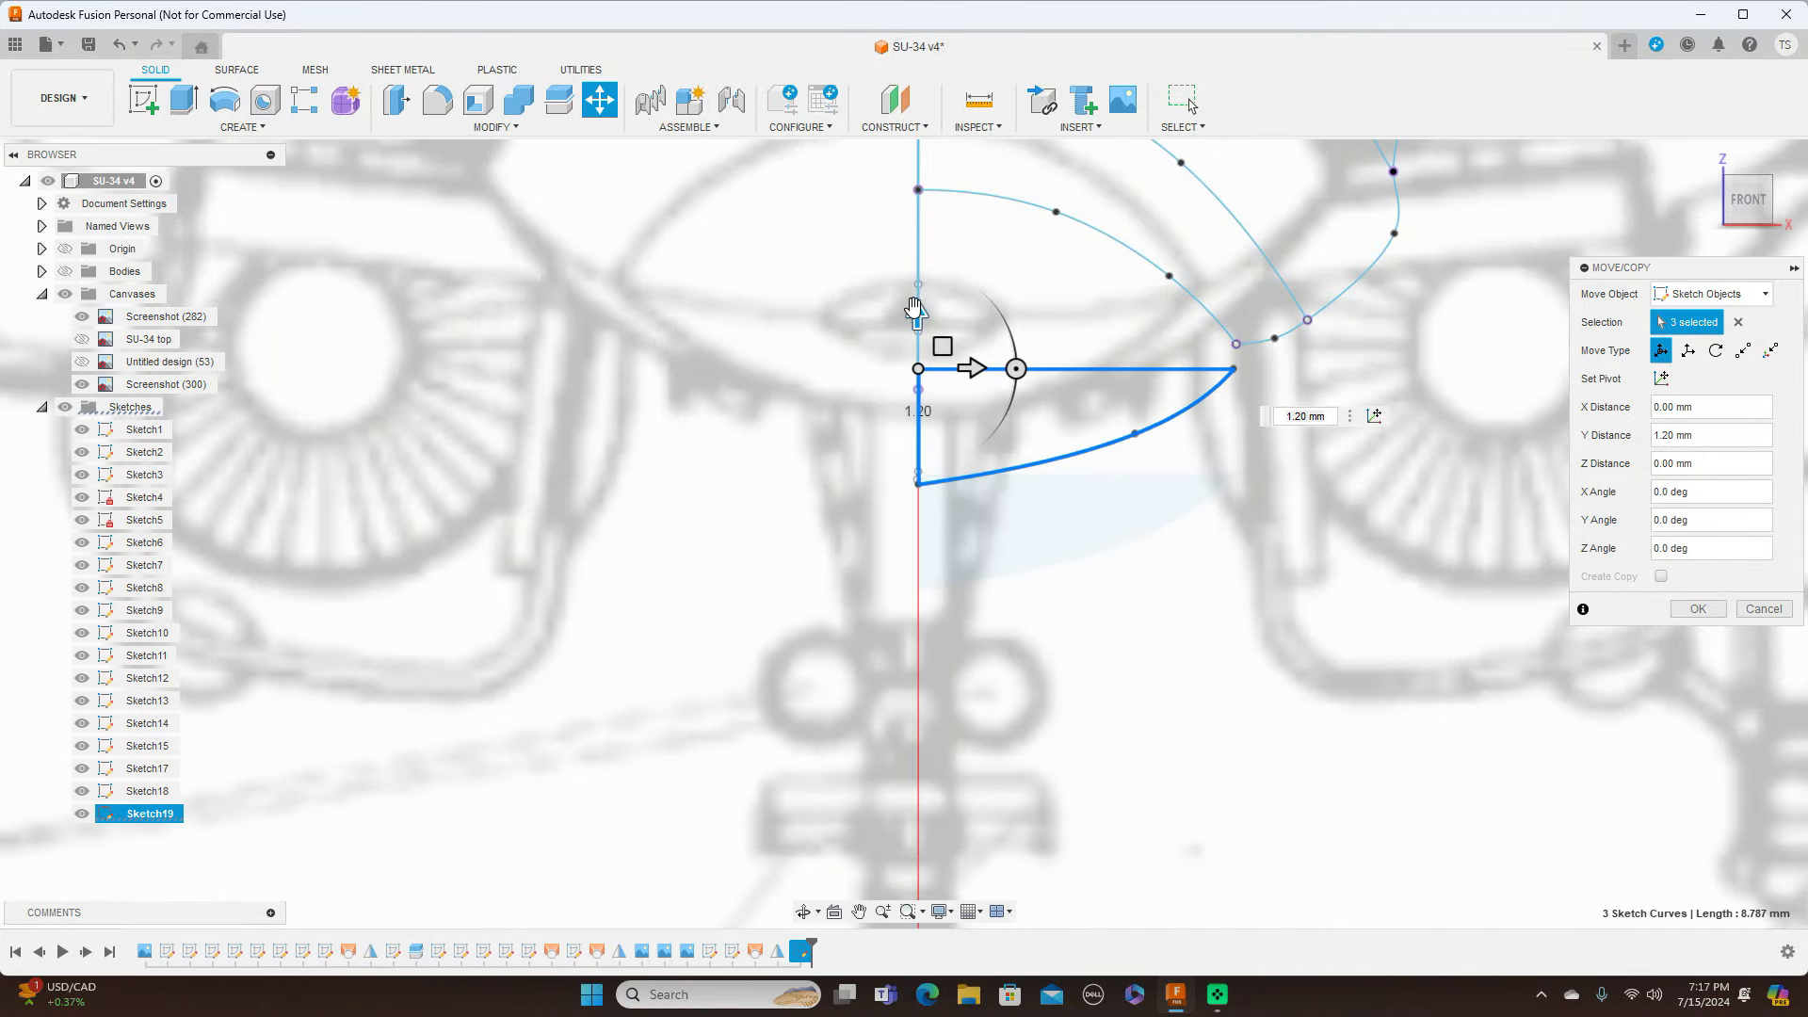
pyautogui.moveTo(914, 311); pyautogui.dragTo(916, 288)
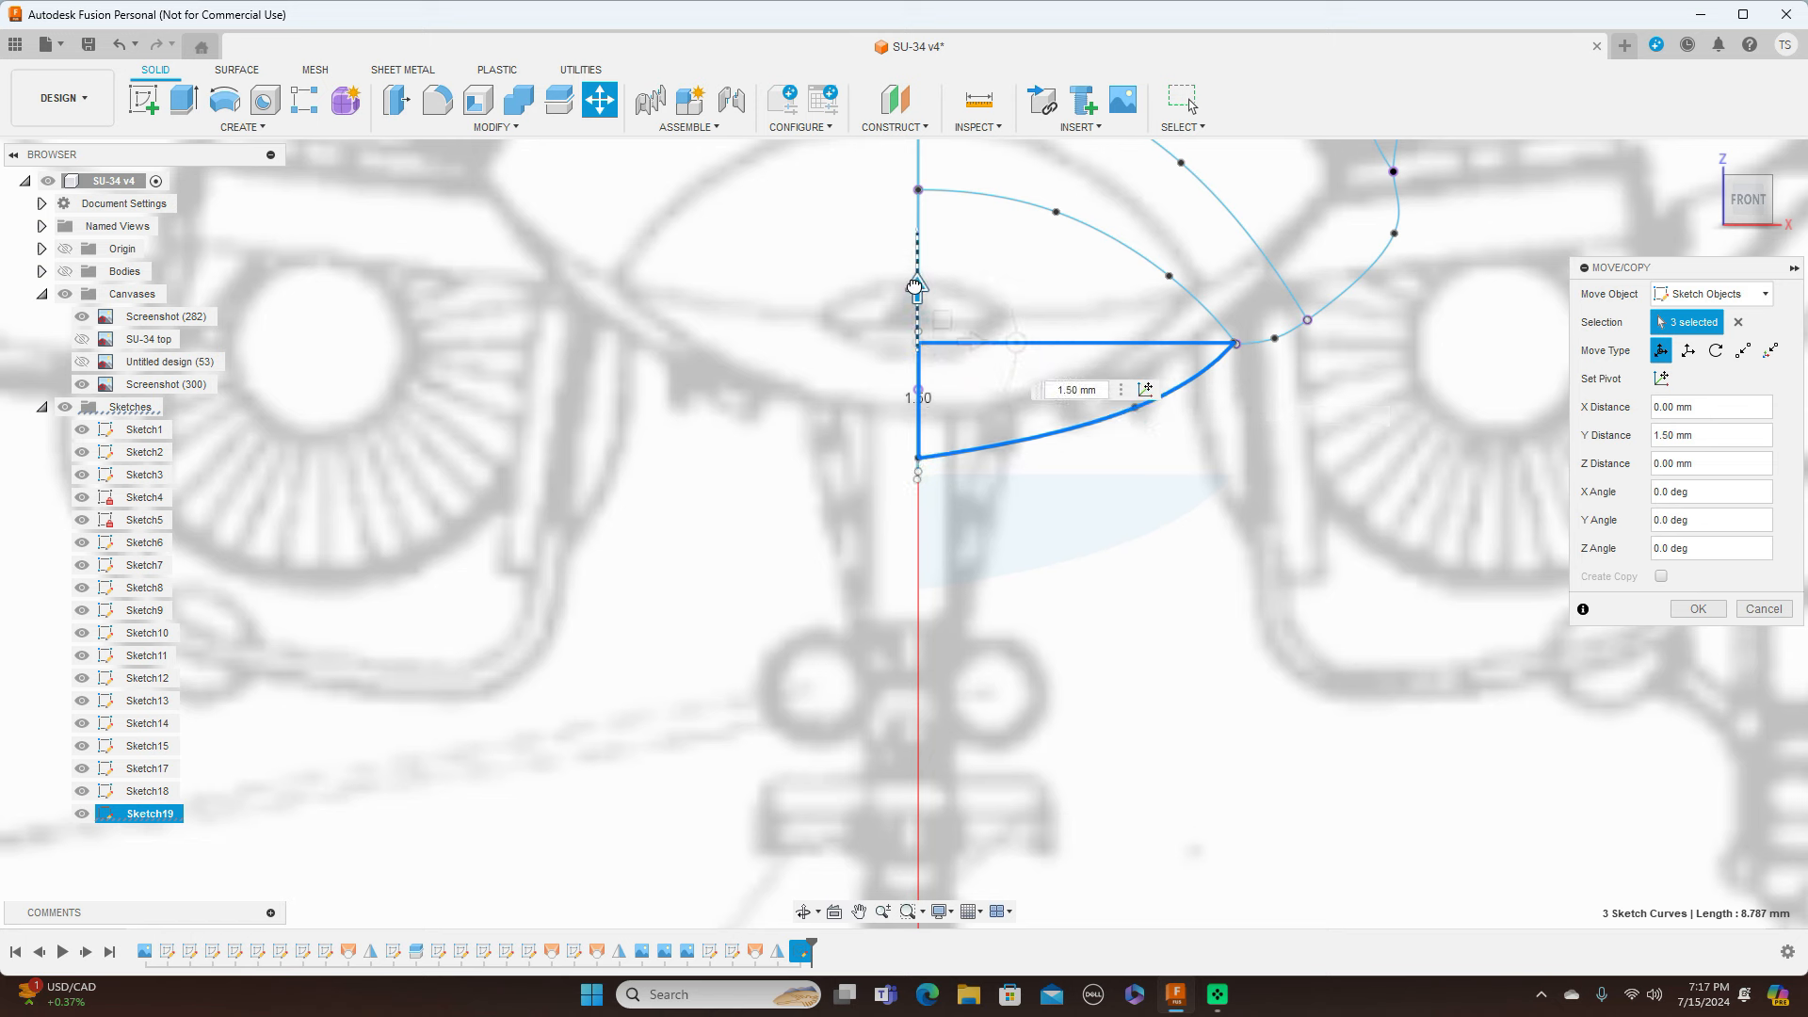
pyautogui.moveTo(942, 320); pyautogui.dragTo(942, 325)
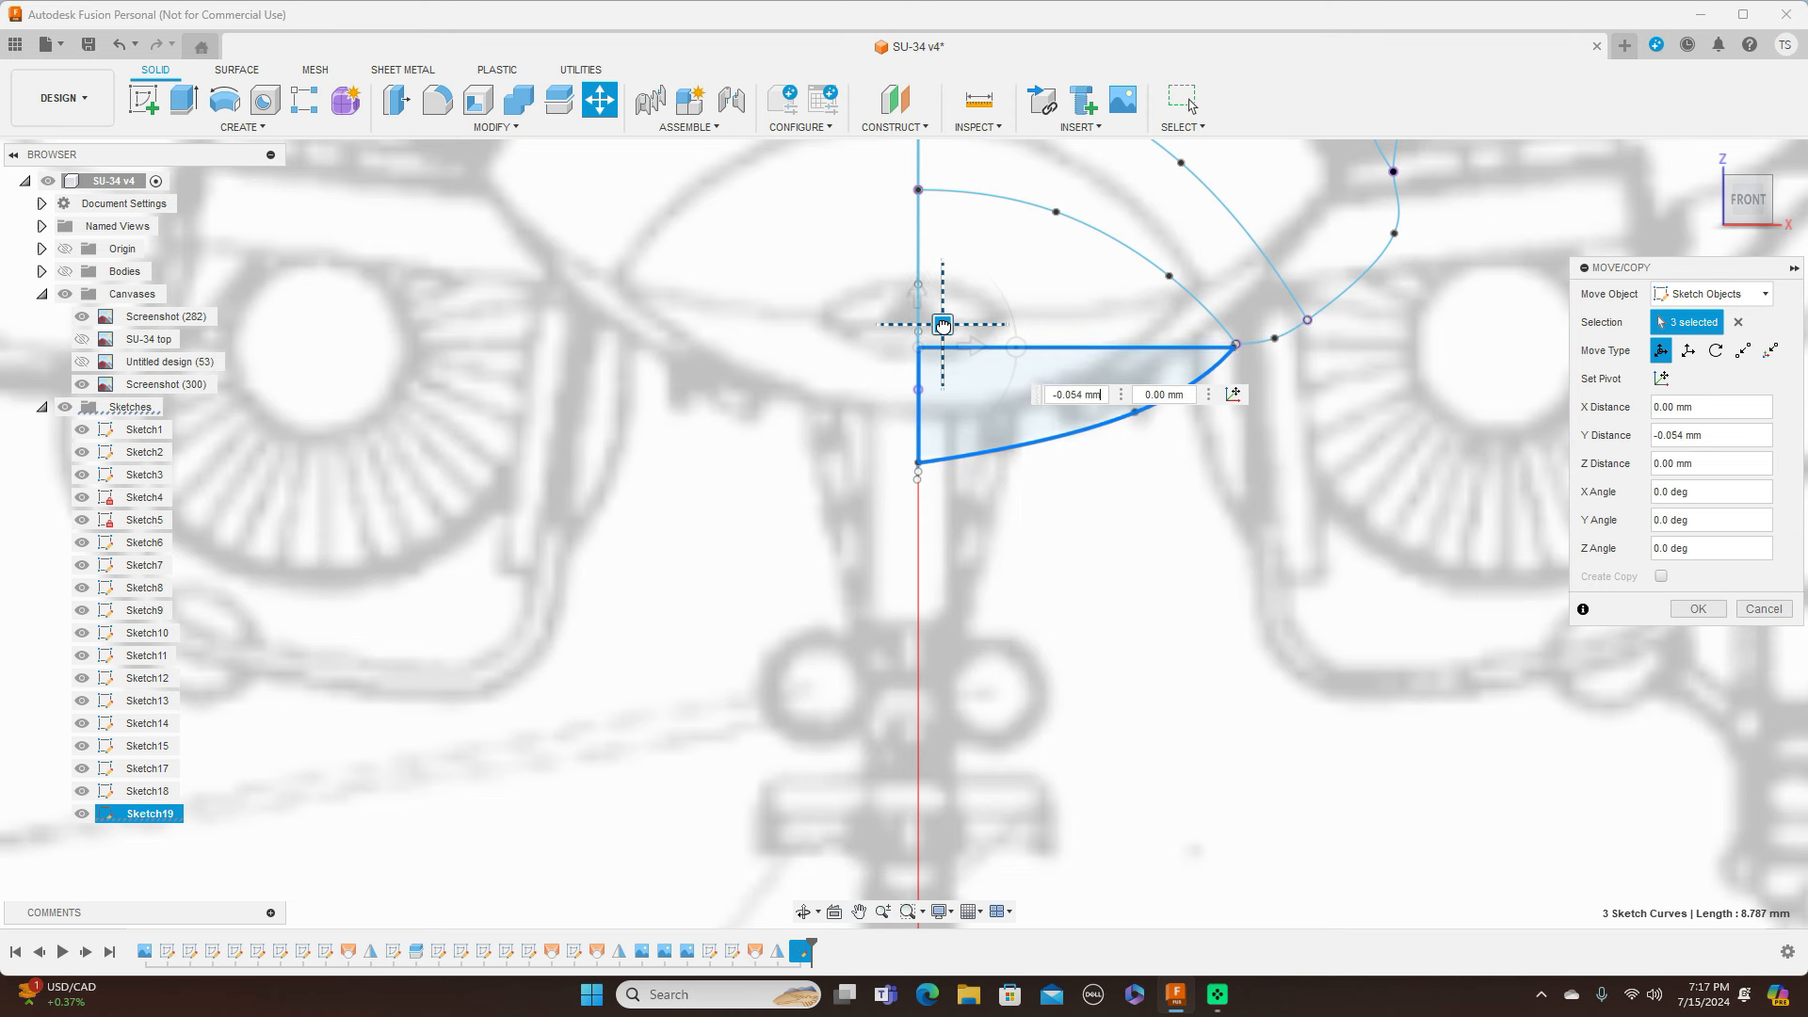
pyautogui.click(1697, 609)
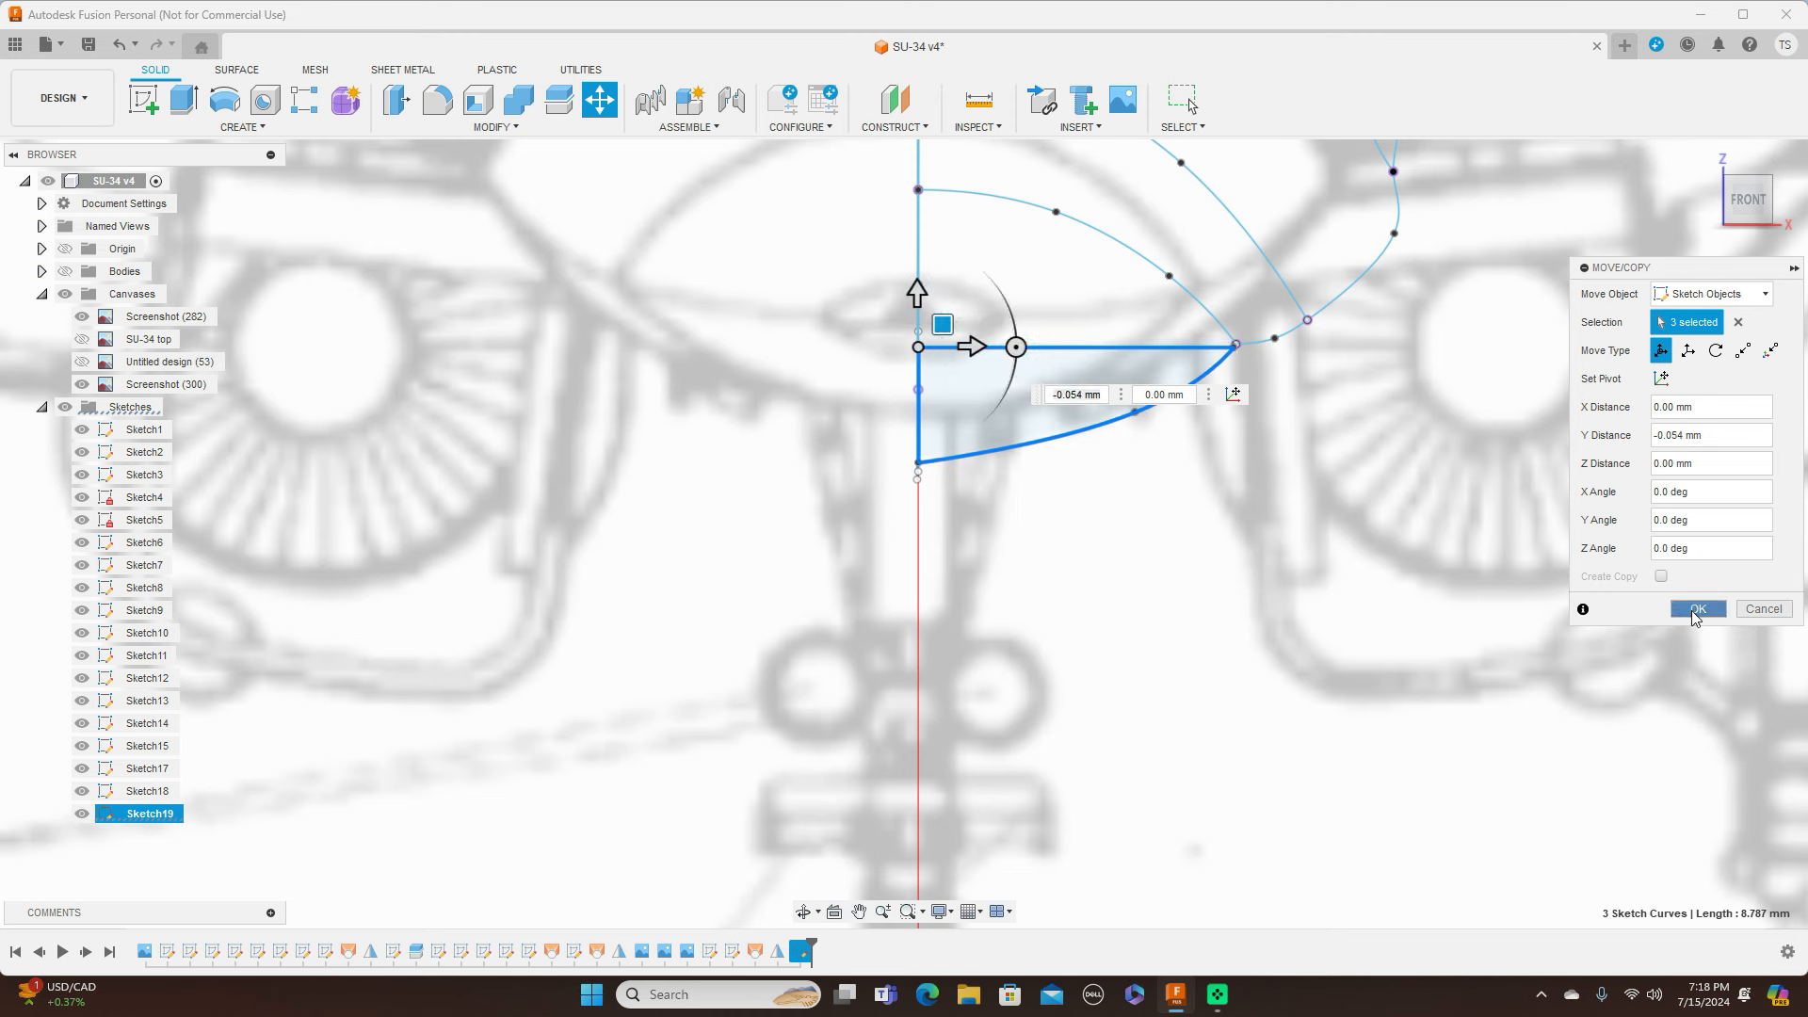
# Step: Check the placed profile from the side and hide the sketch containing the vertical line at station 2
pyautogui.click(1785, 204)
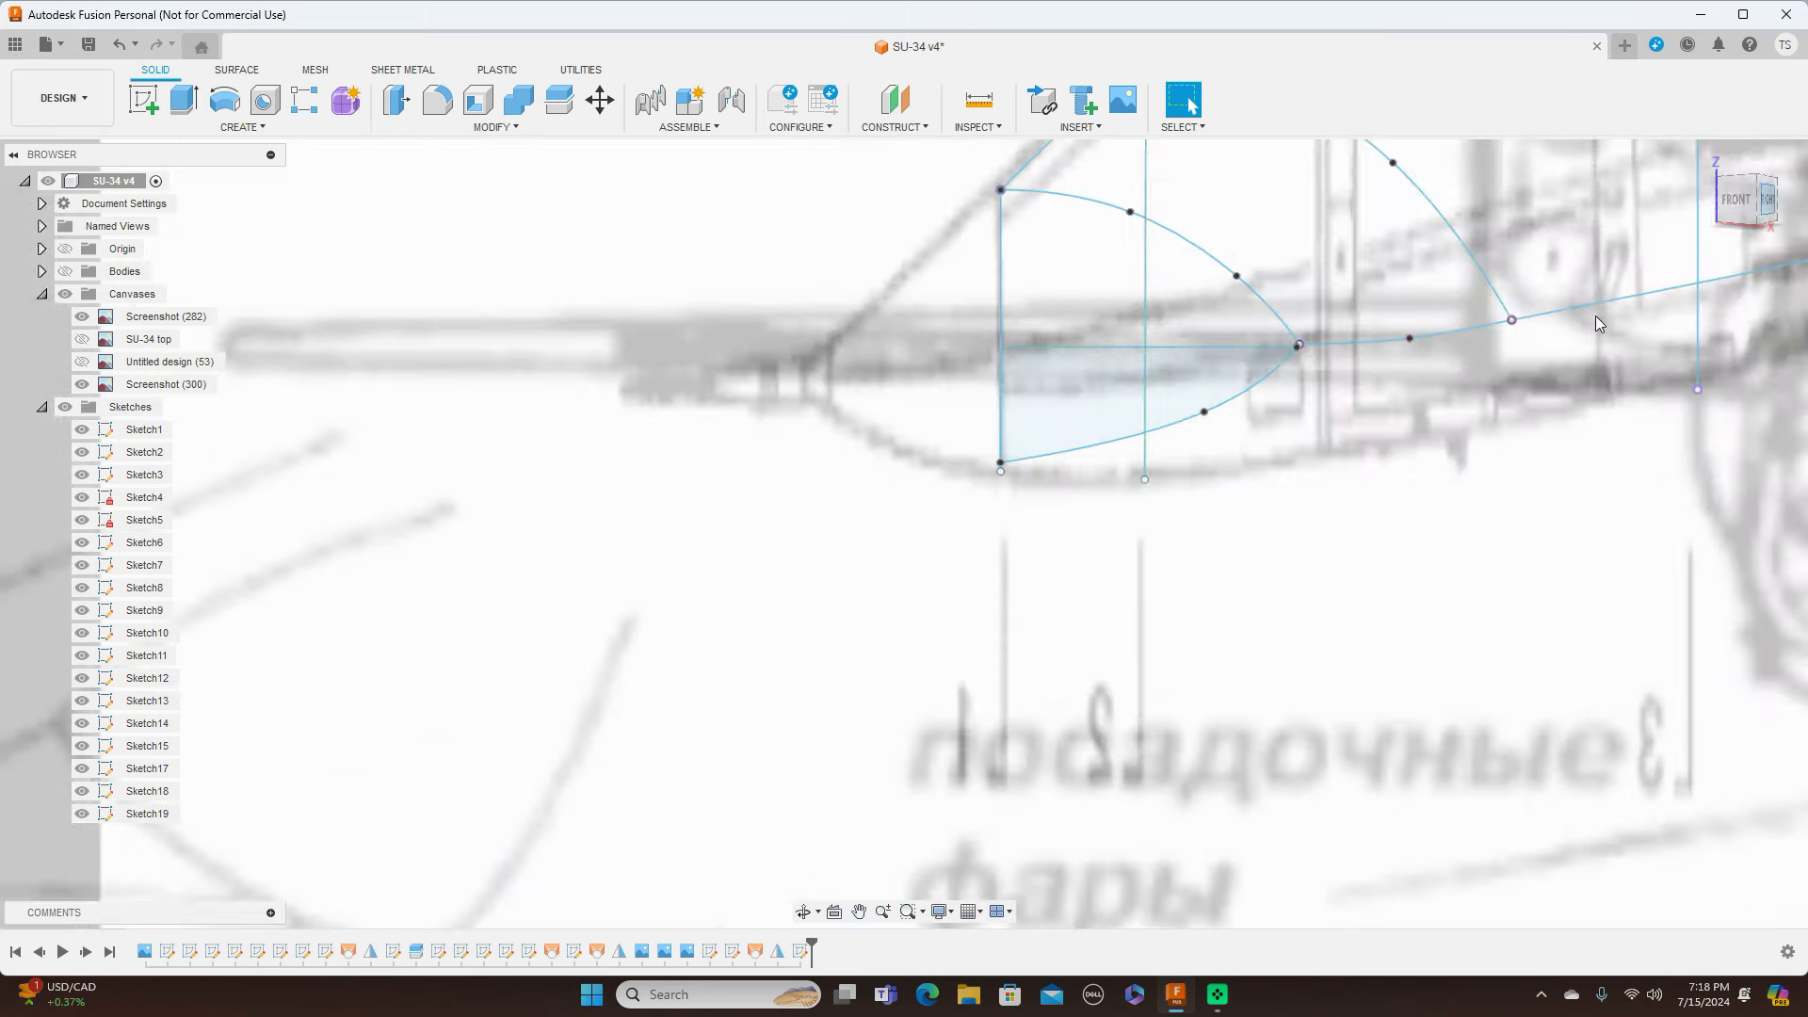
pyautogui.moveTo(1404, 652); pyautogui.dragTo(1251, 626, button='middle')
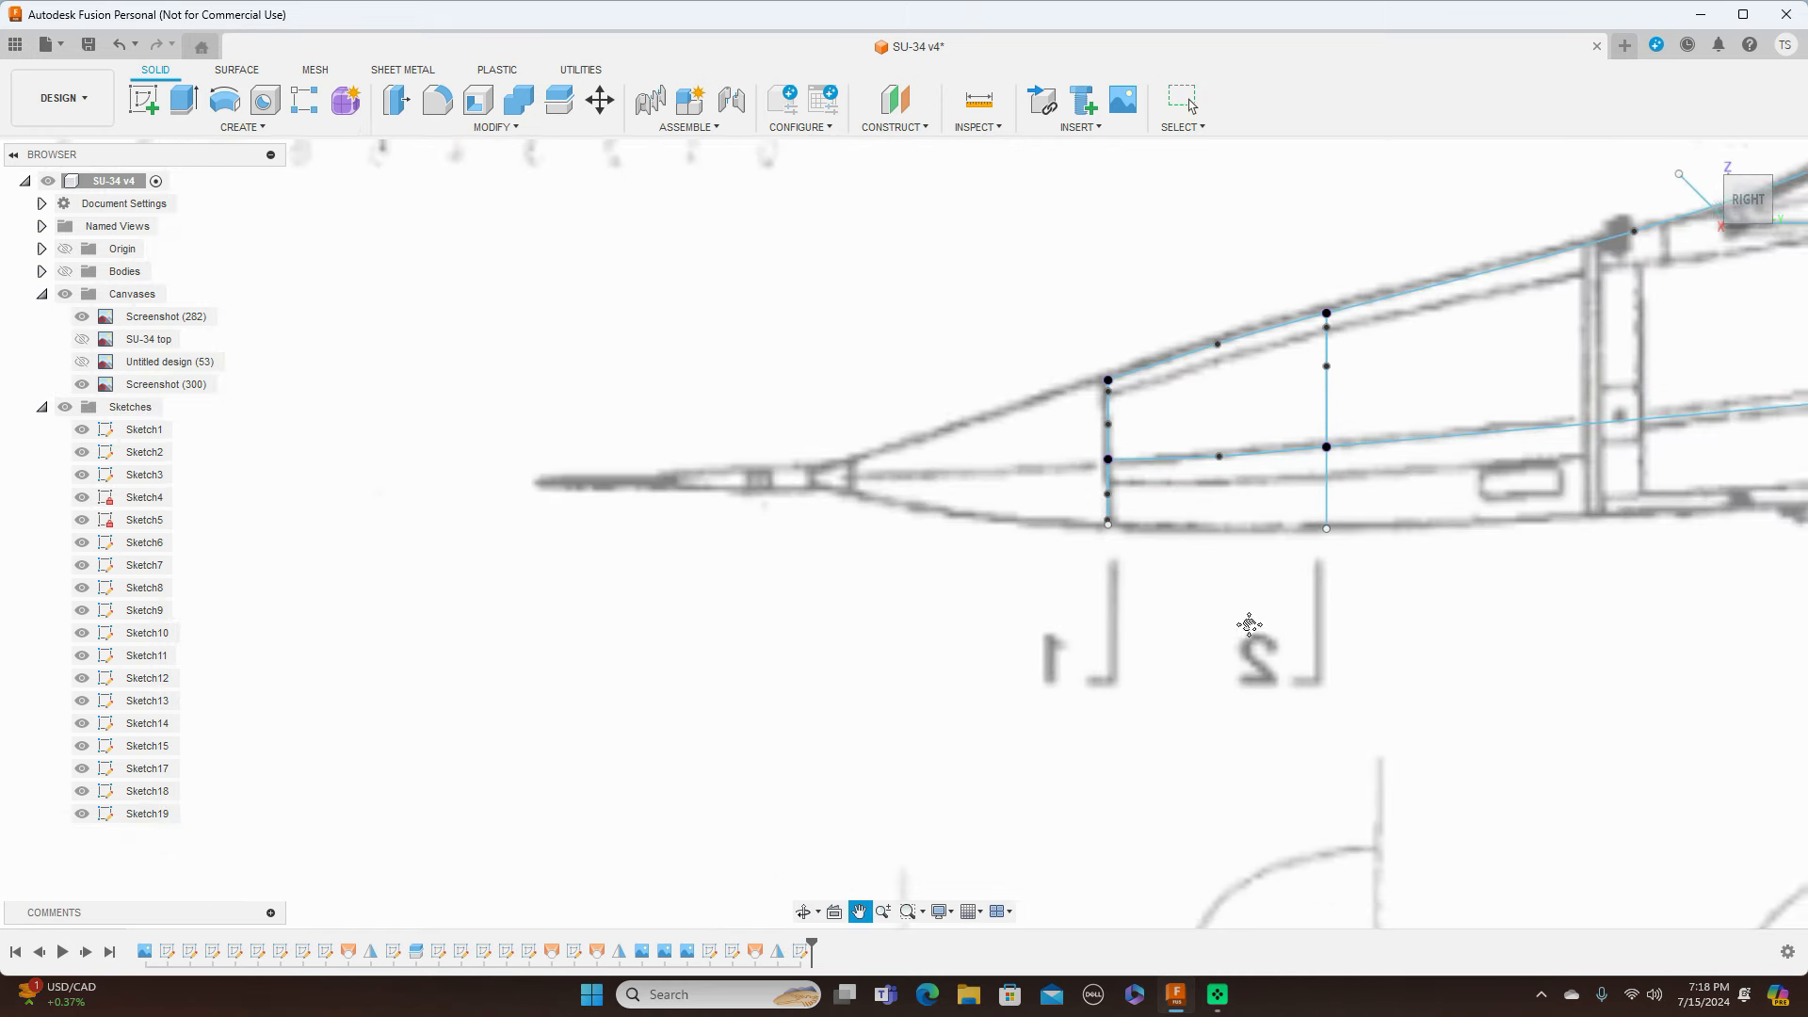
pyautogui.scroll(-1, 1250, 625)
pyautogui.keyDown('shift'); pyautogui.moveTo(904, 534); pyautogui.dragTo(928, 535, button='middle'); pyautogui.keyUp('shift')
pyautogui.click(1739, 183)
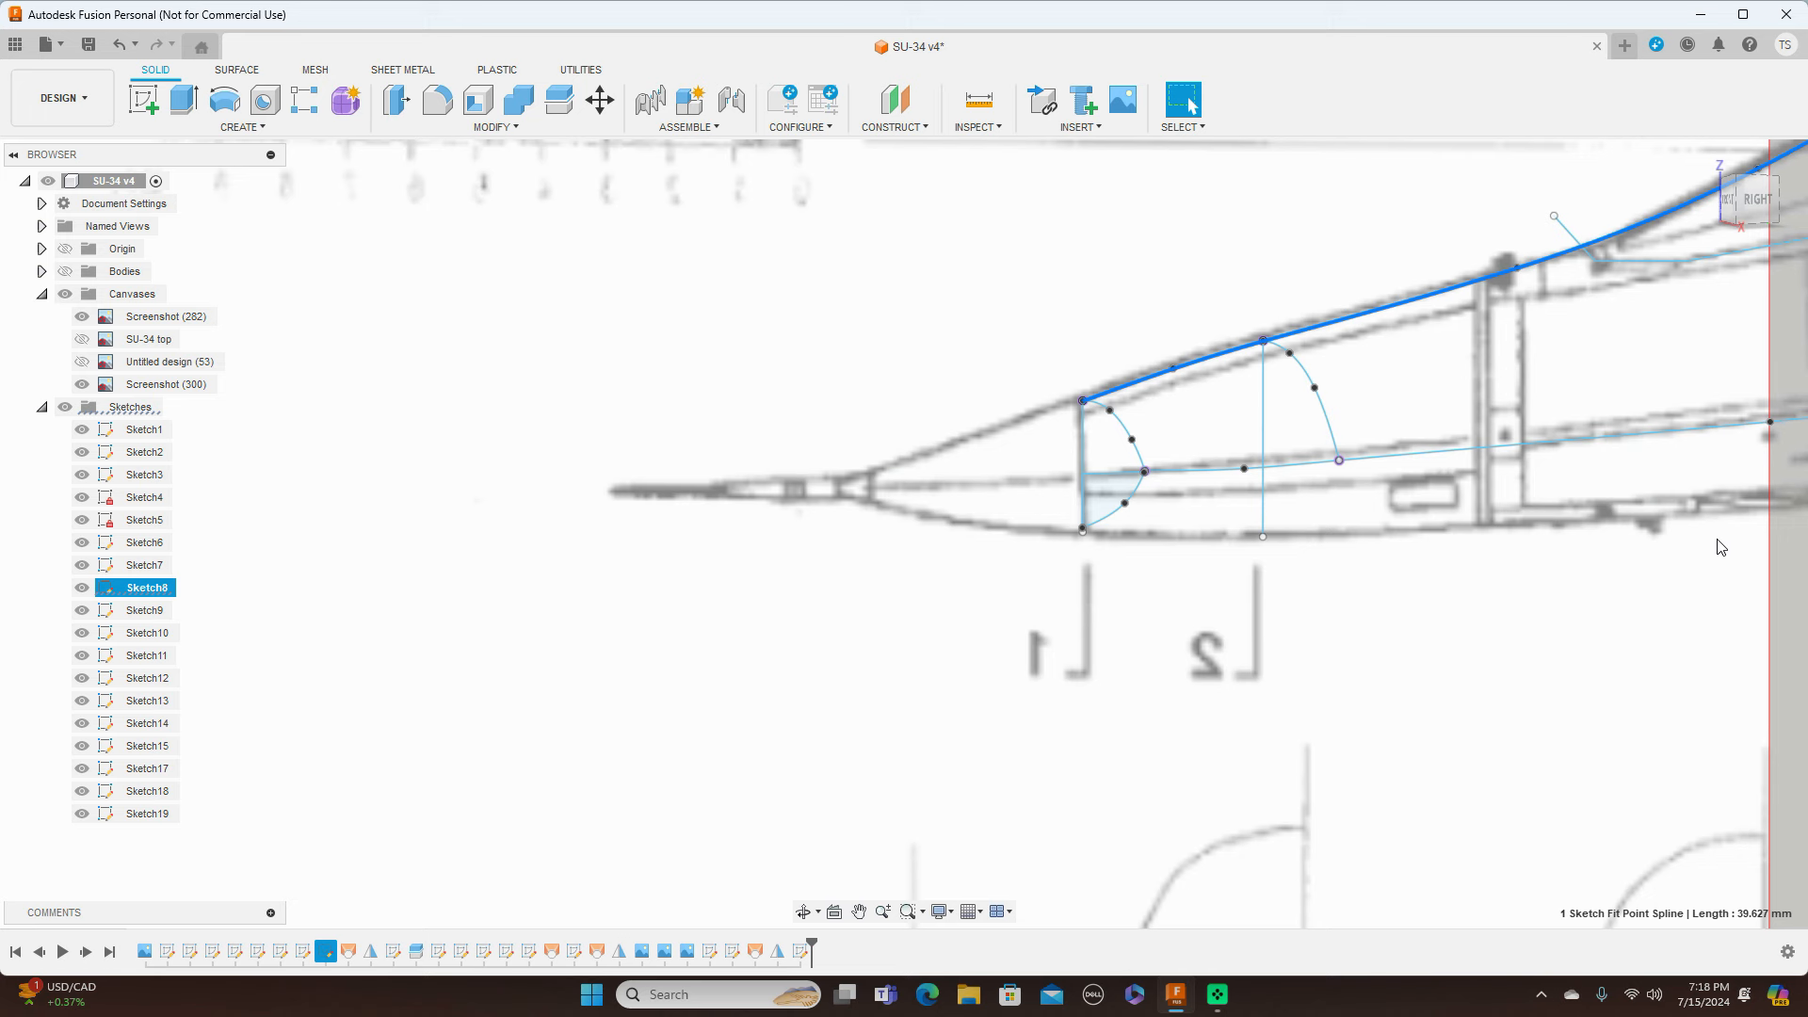
pyautogui.click(1263, 407)
pyautogui.rightClick(1263, 411)
pyautogui.click(1218, 385)
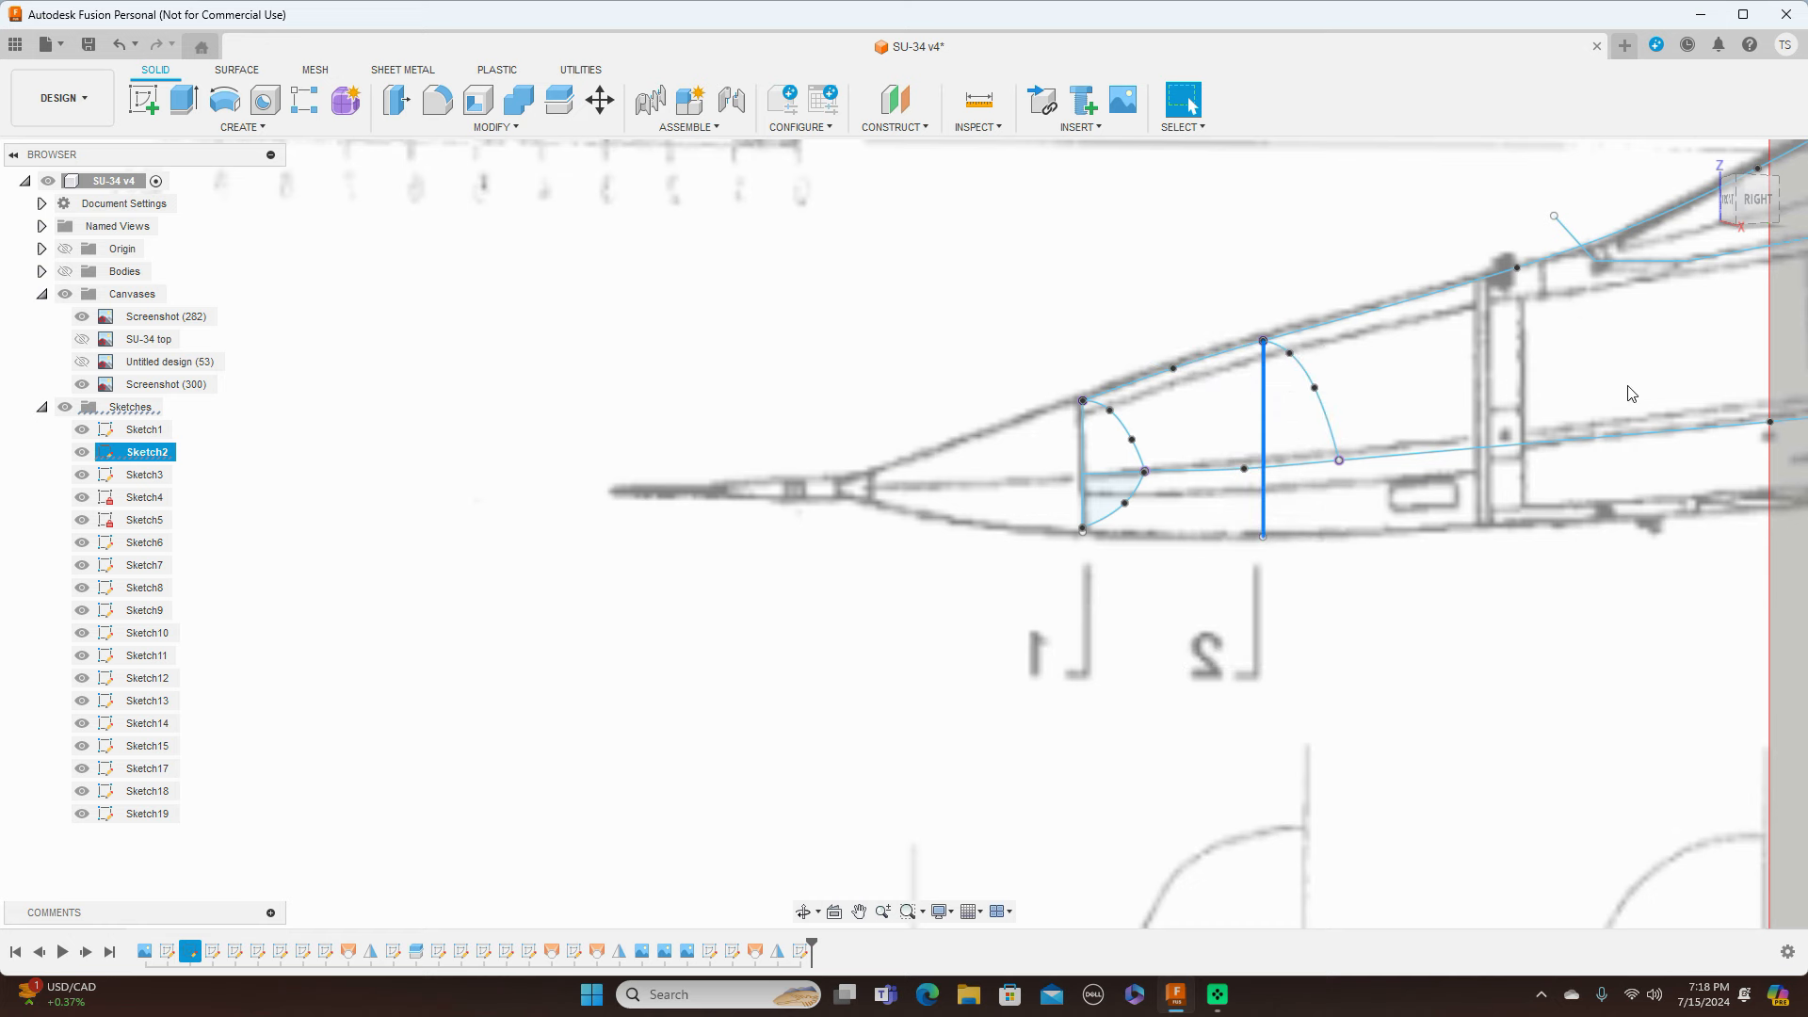
pyautogui.click(1767, 213)
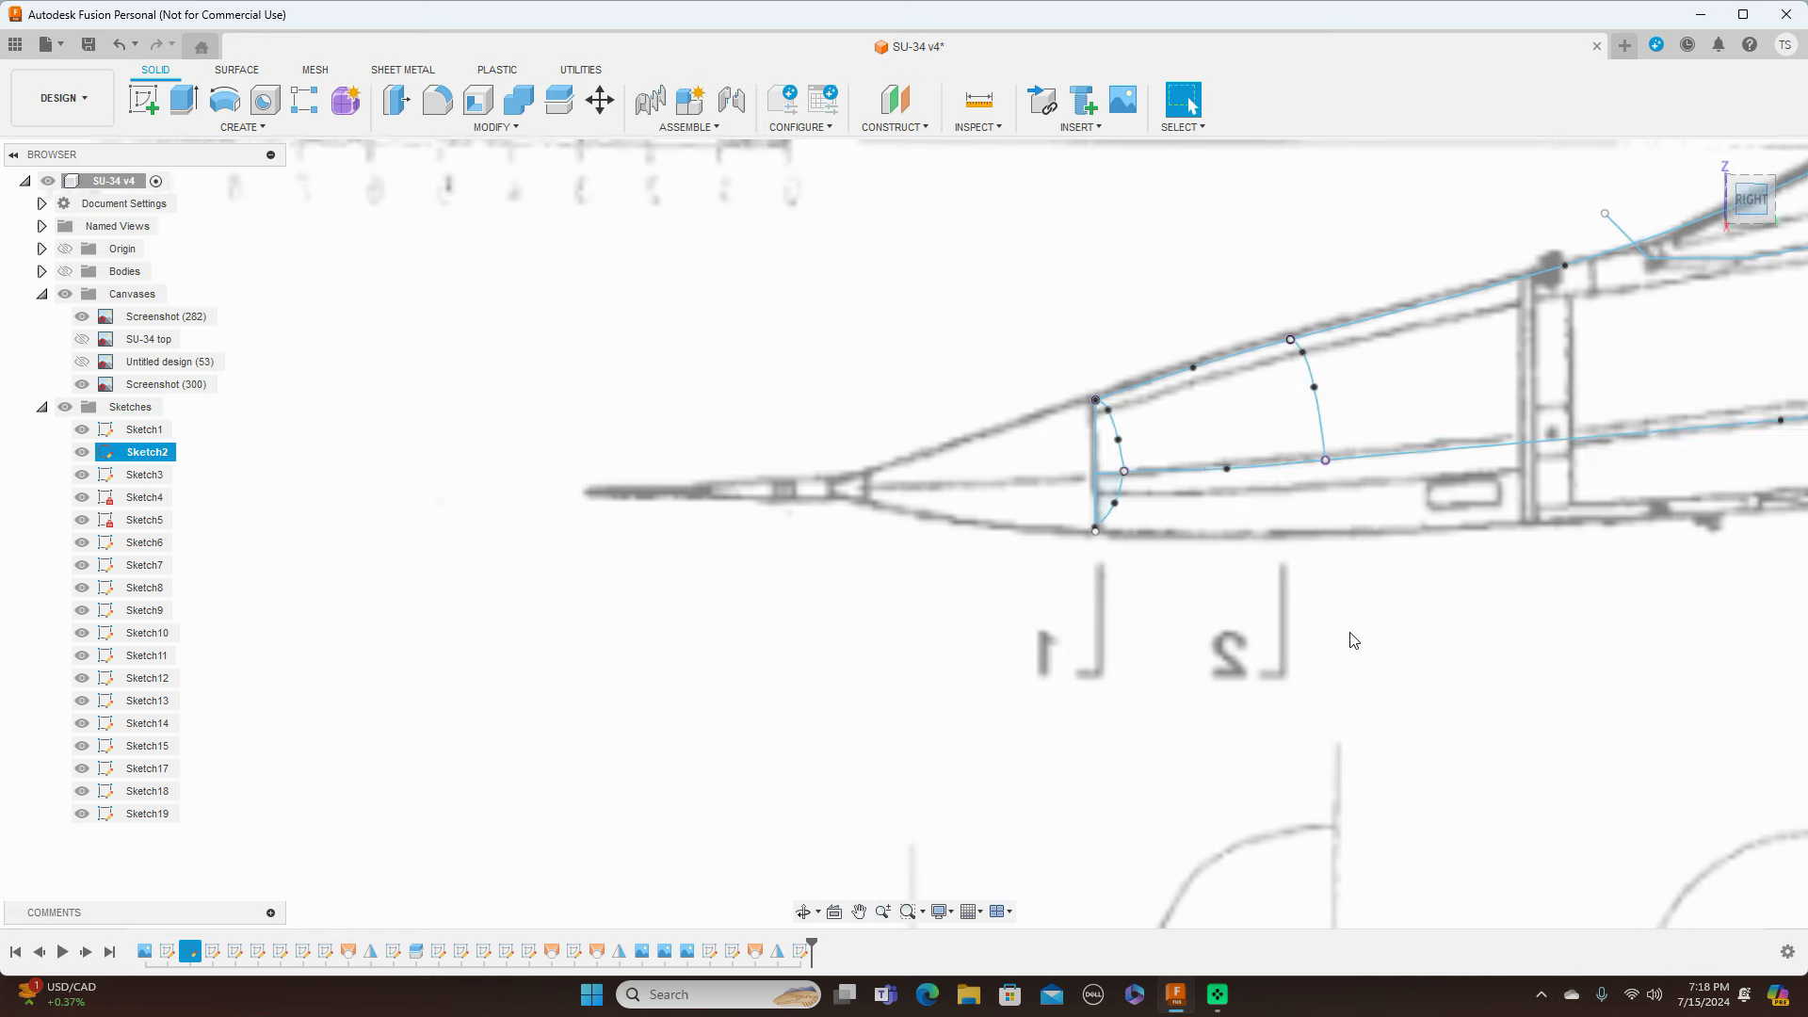
# Step: Start a new sketch on the side-view blueprint plane for tracing the lower half of section 2
pyautogui.scroll(-3, 1355, 654)
pyautogui.moveTo(1465, 744); pyautogui.dragTo(1255, 386, button='middle')
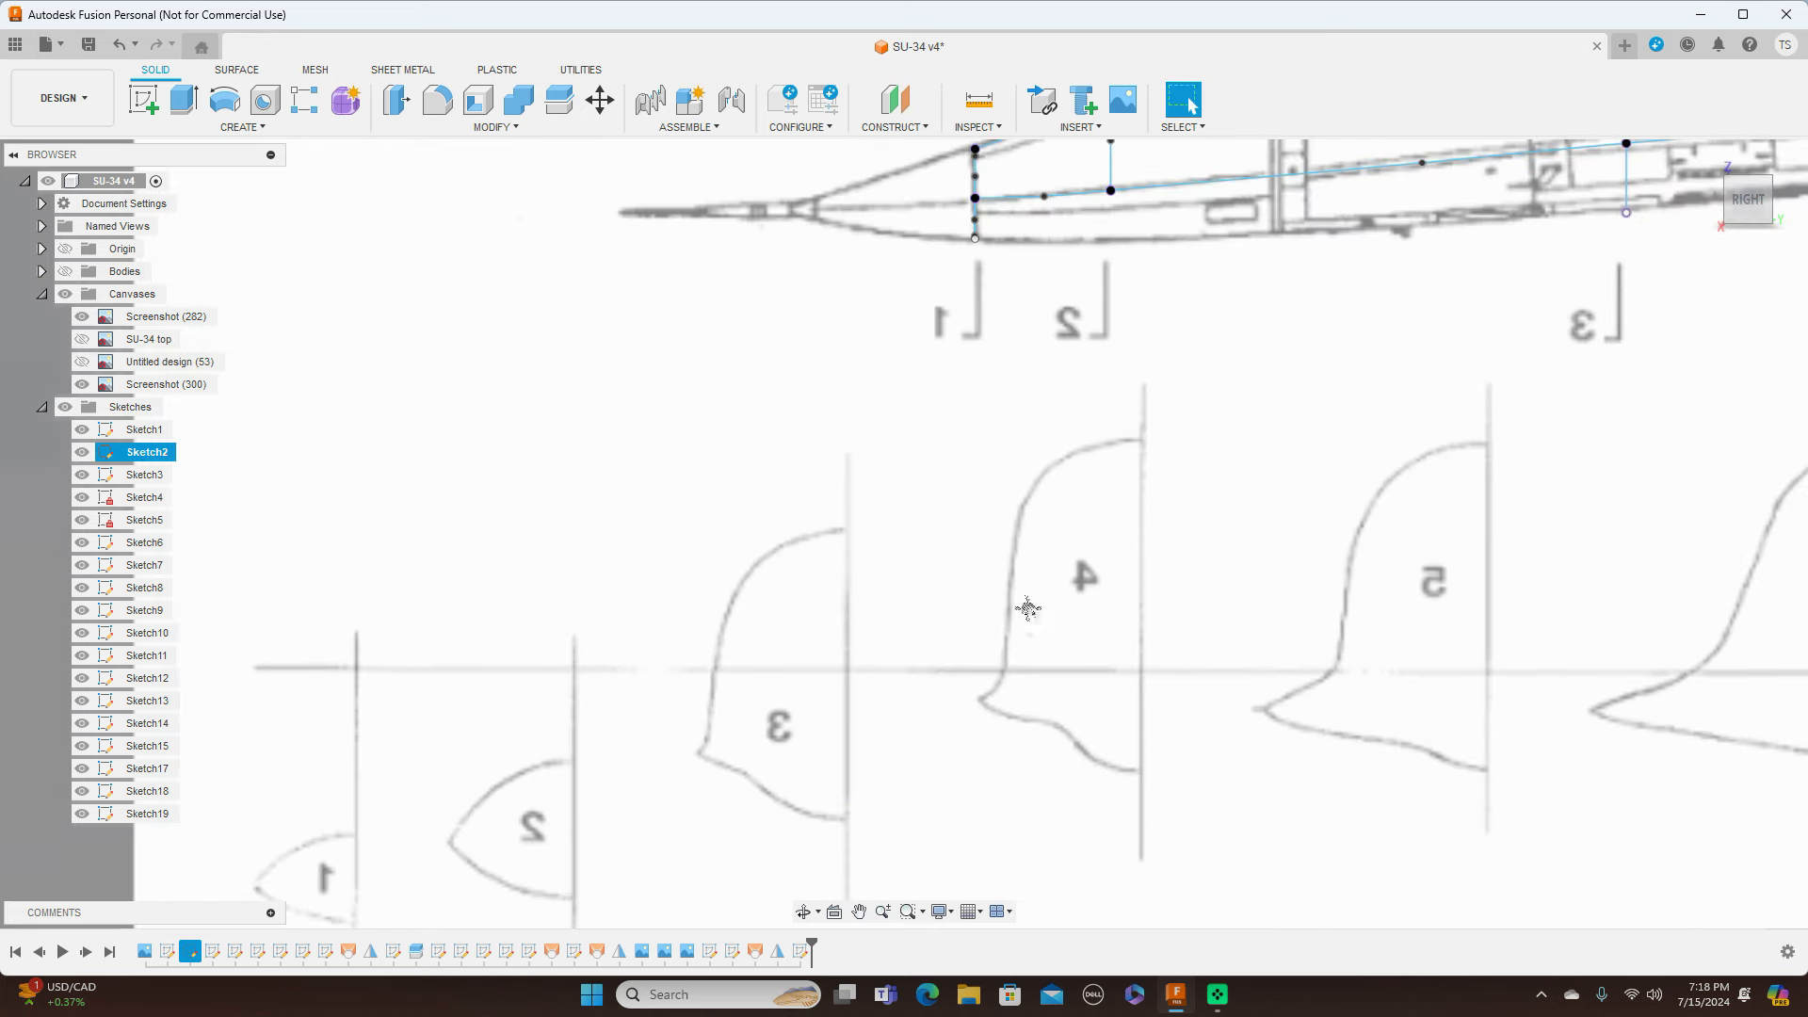
pyautogui.moveTo(1026, 613); pyautogui.dragTo(1195, 399, button='middle')
pyautogui.scroll(2, 1012, 499)
pyautogui.moveTo(948, 530); pyautogui.dragTo(1127, 455, button='middle')
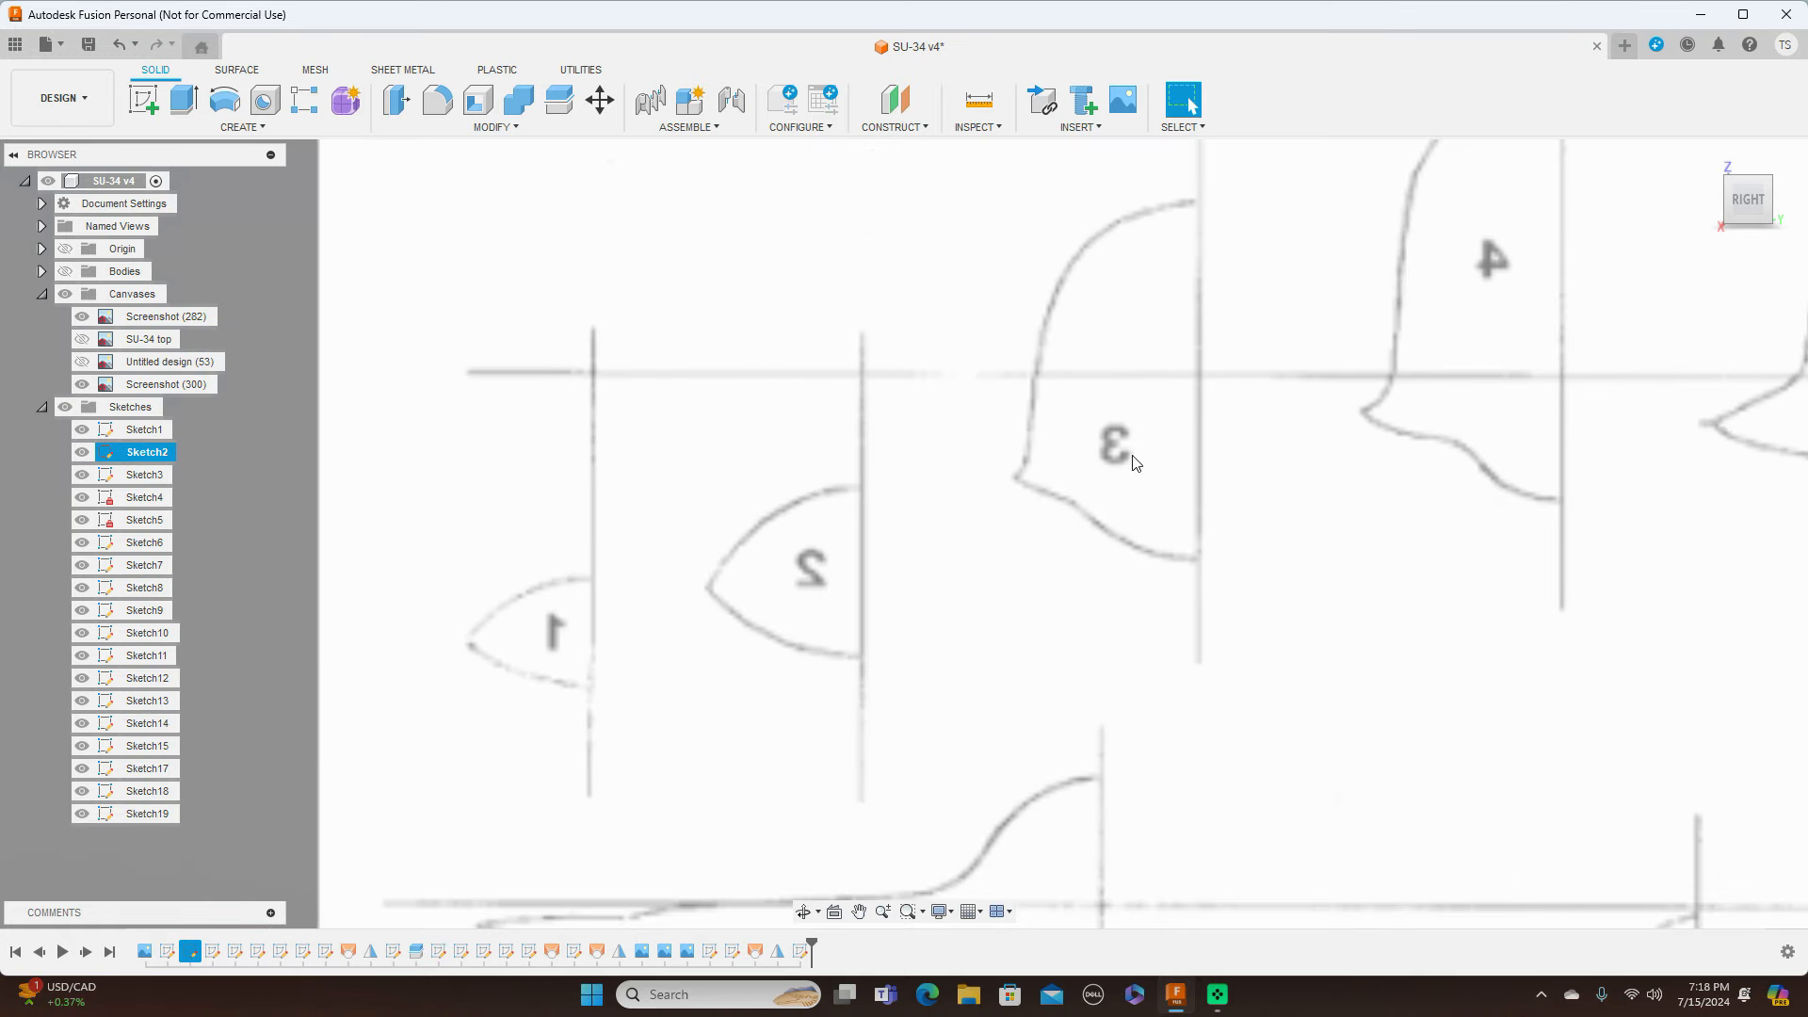
pyautogui.scroll(2, 1127, 466)
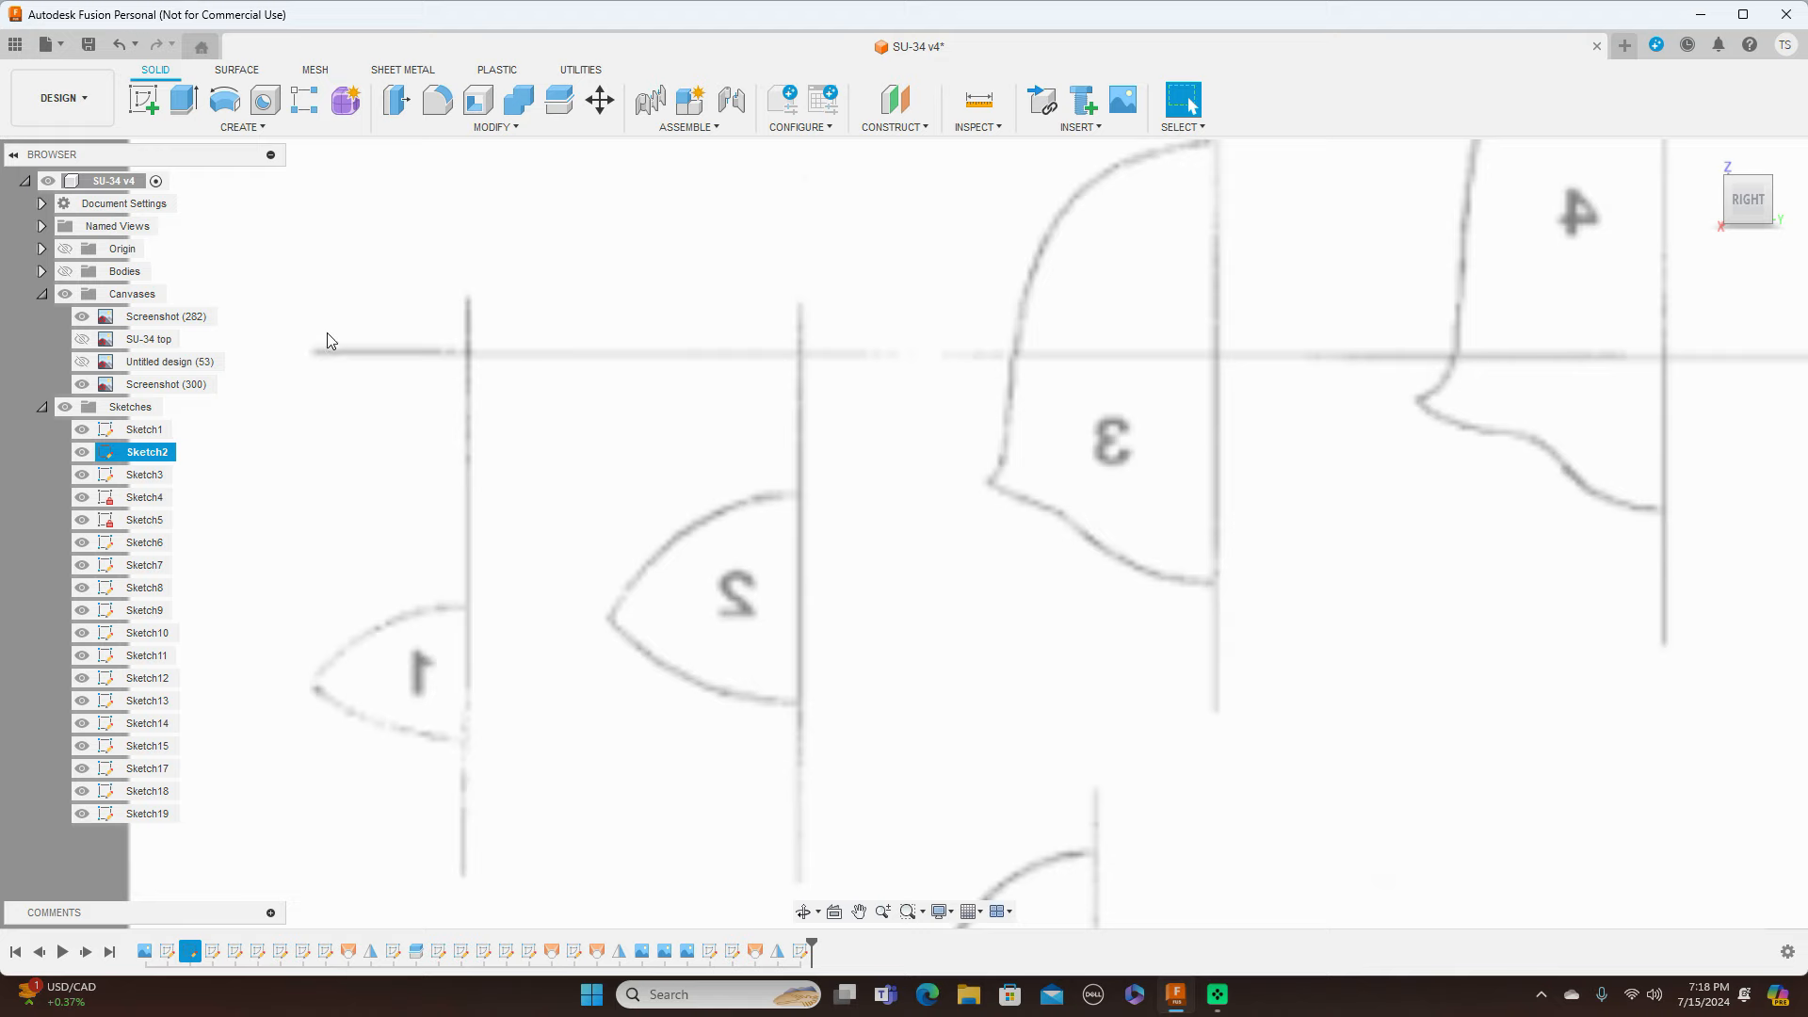
pyautogui.click(134, 104)
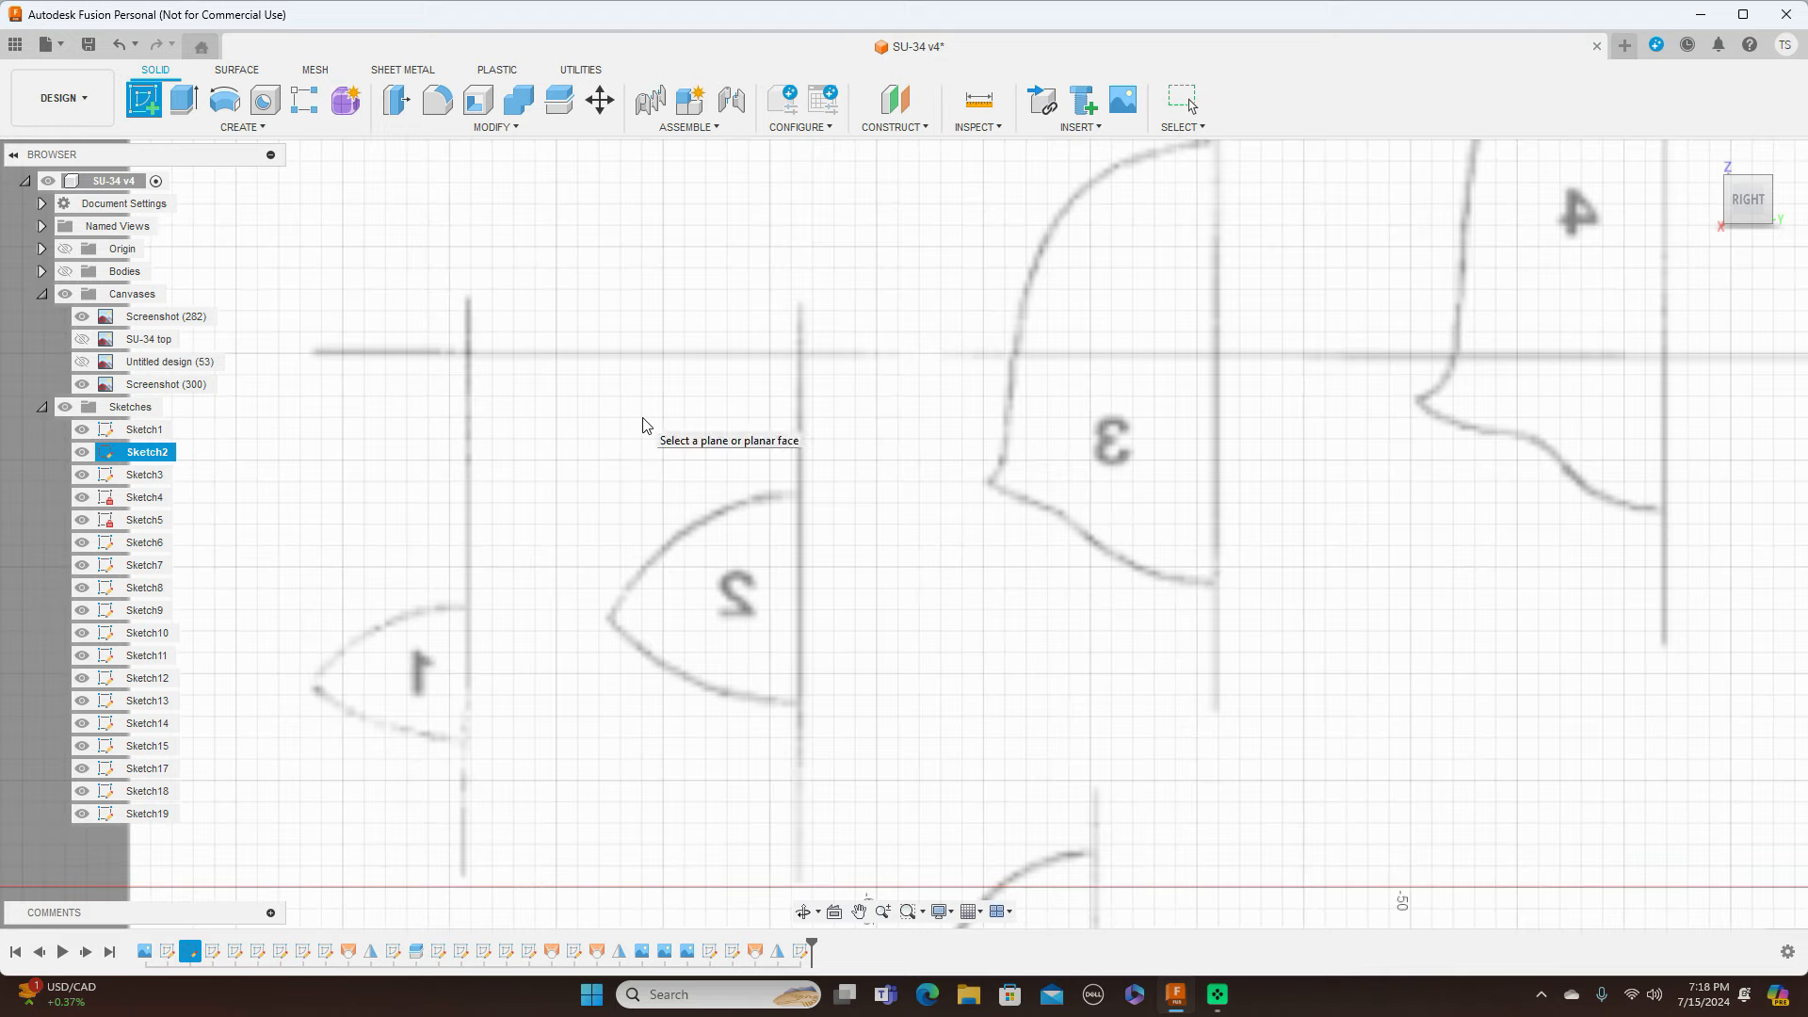
pyautogui.click(646, 421)
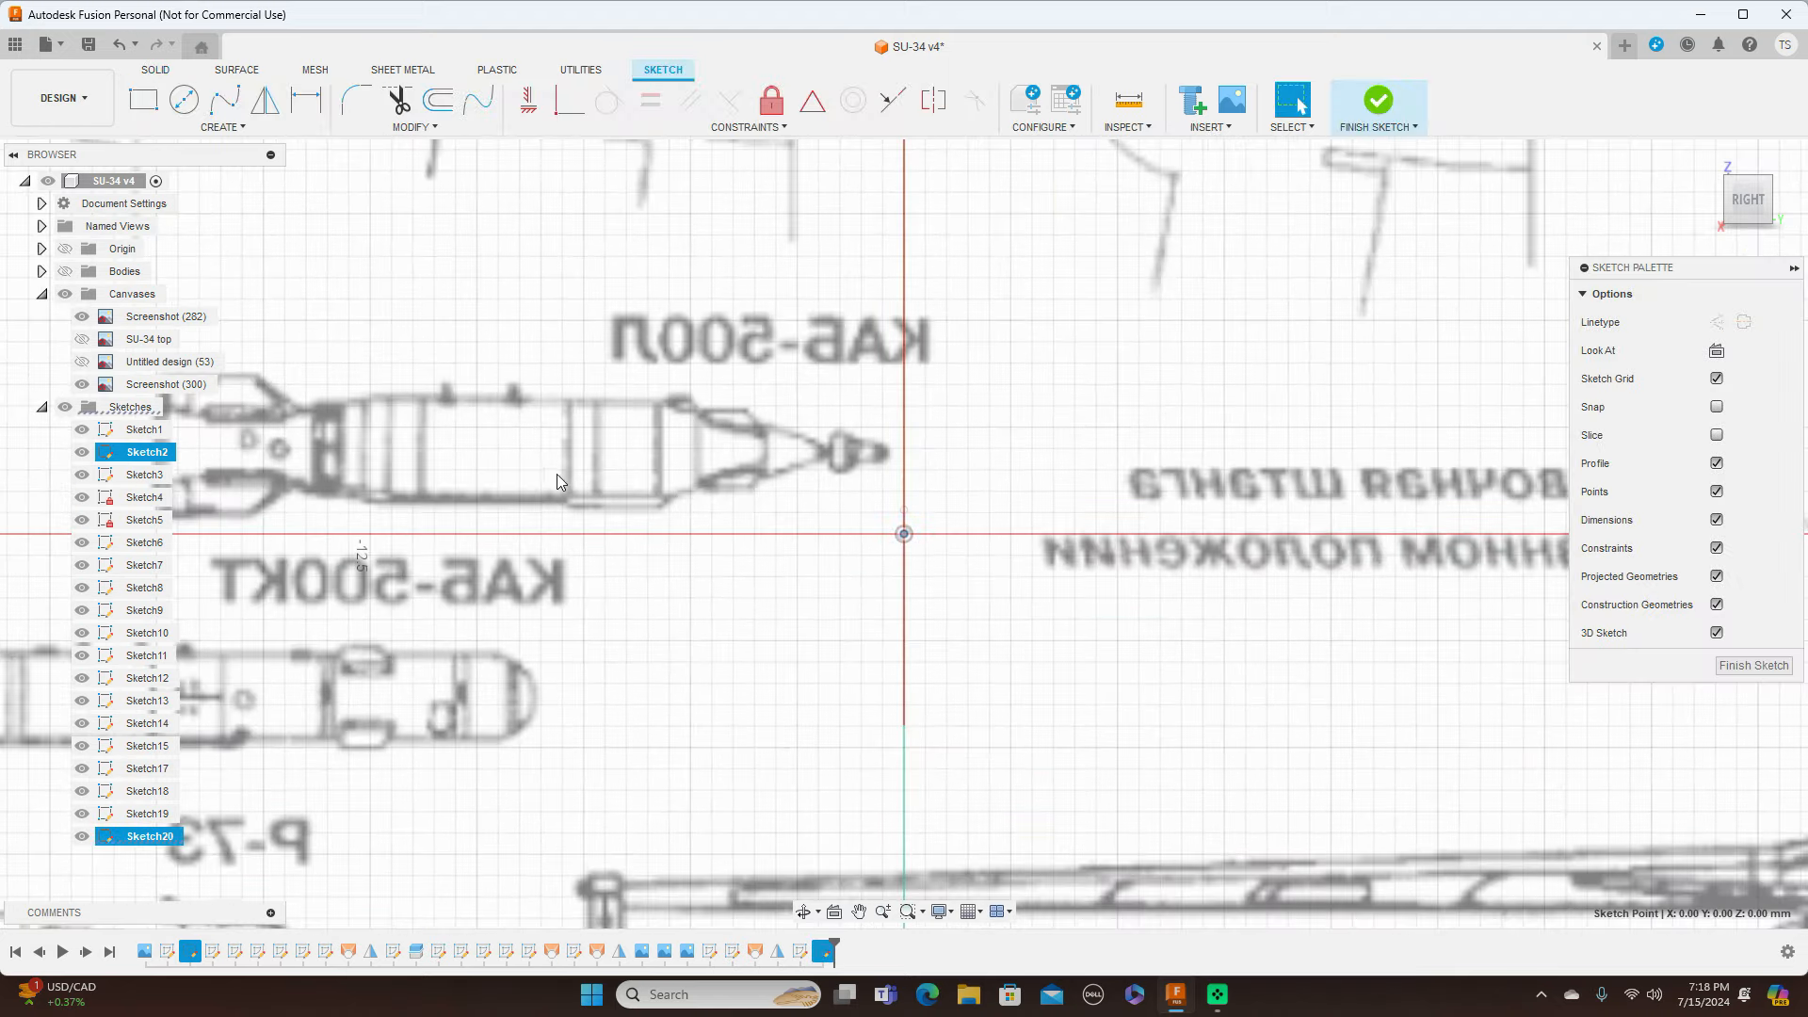
# Step: Draw a horizontal line about 4.5 mm long from section 2's outer tip to its centreline and a vertical line about 2 mm down
pyautogui.moveTo(671, 464); pyautogui.dragTo(1358, 646, button='middle')
pyautogui.moveTo(373, 454)
pyautogui.mouseDown(button='middle')
pyautogui.moveTo(1078, 549)
pyautogui.moveTo(1168, 455)
pyautogui.mouseUp(button='middle')
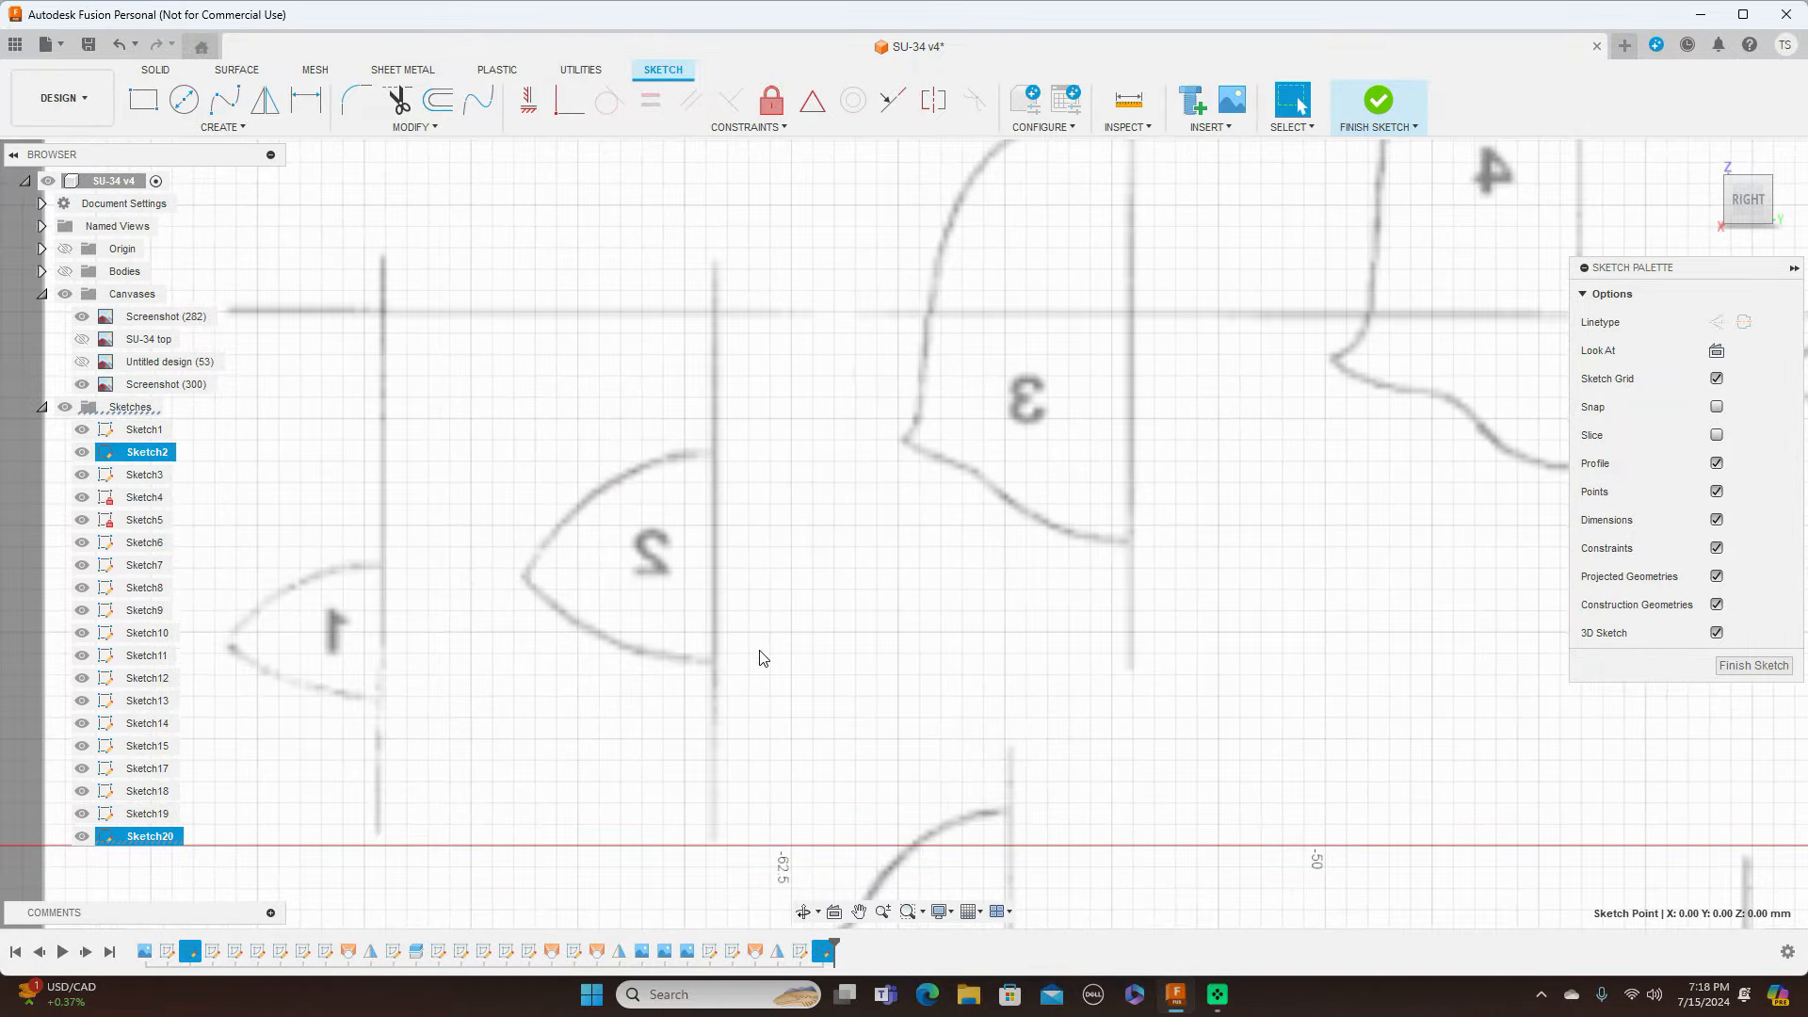
pyautogui.scroll(2, 771, 646)
pyautogui.moveTo(787, 649); pyautogui.dragTo(930, 574, button='middle')
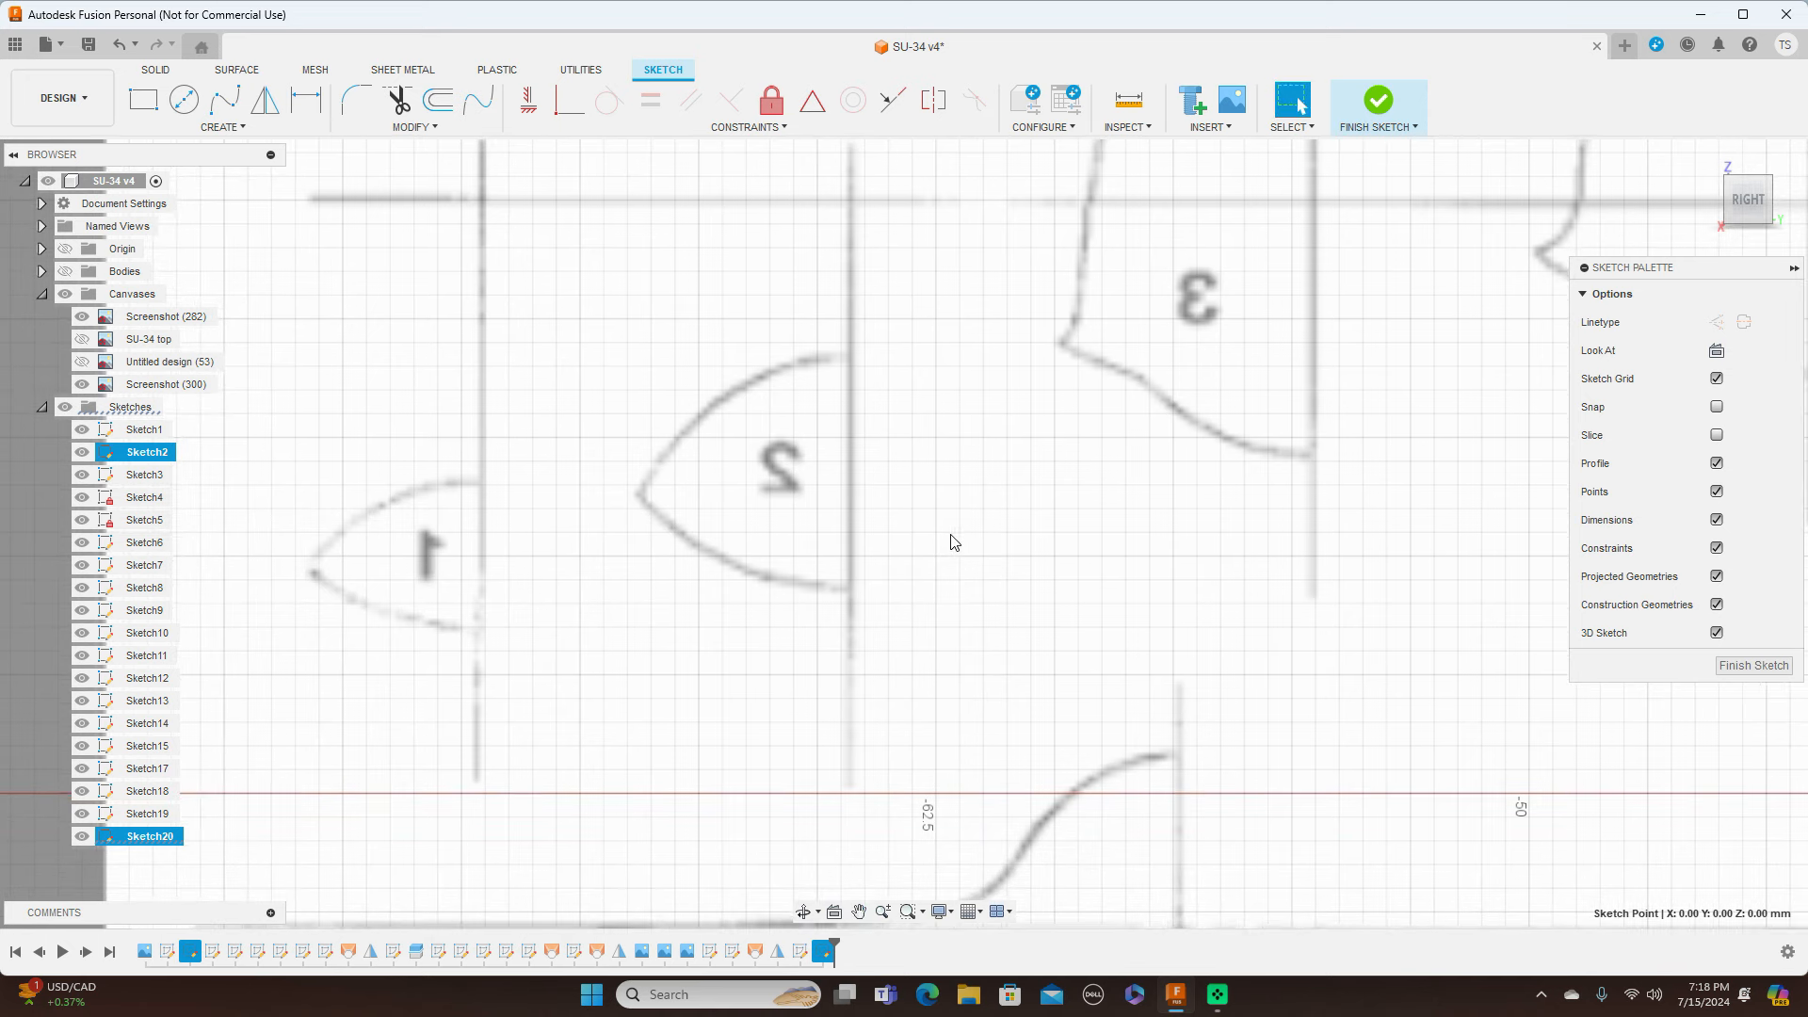
pyautogui.press('l')
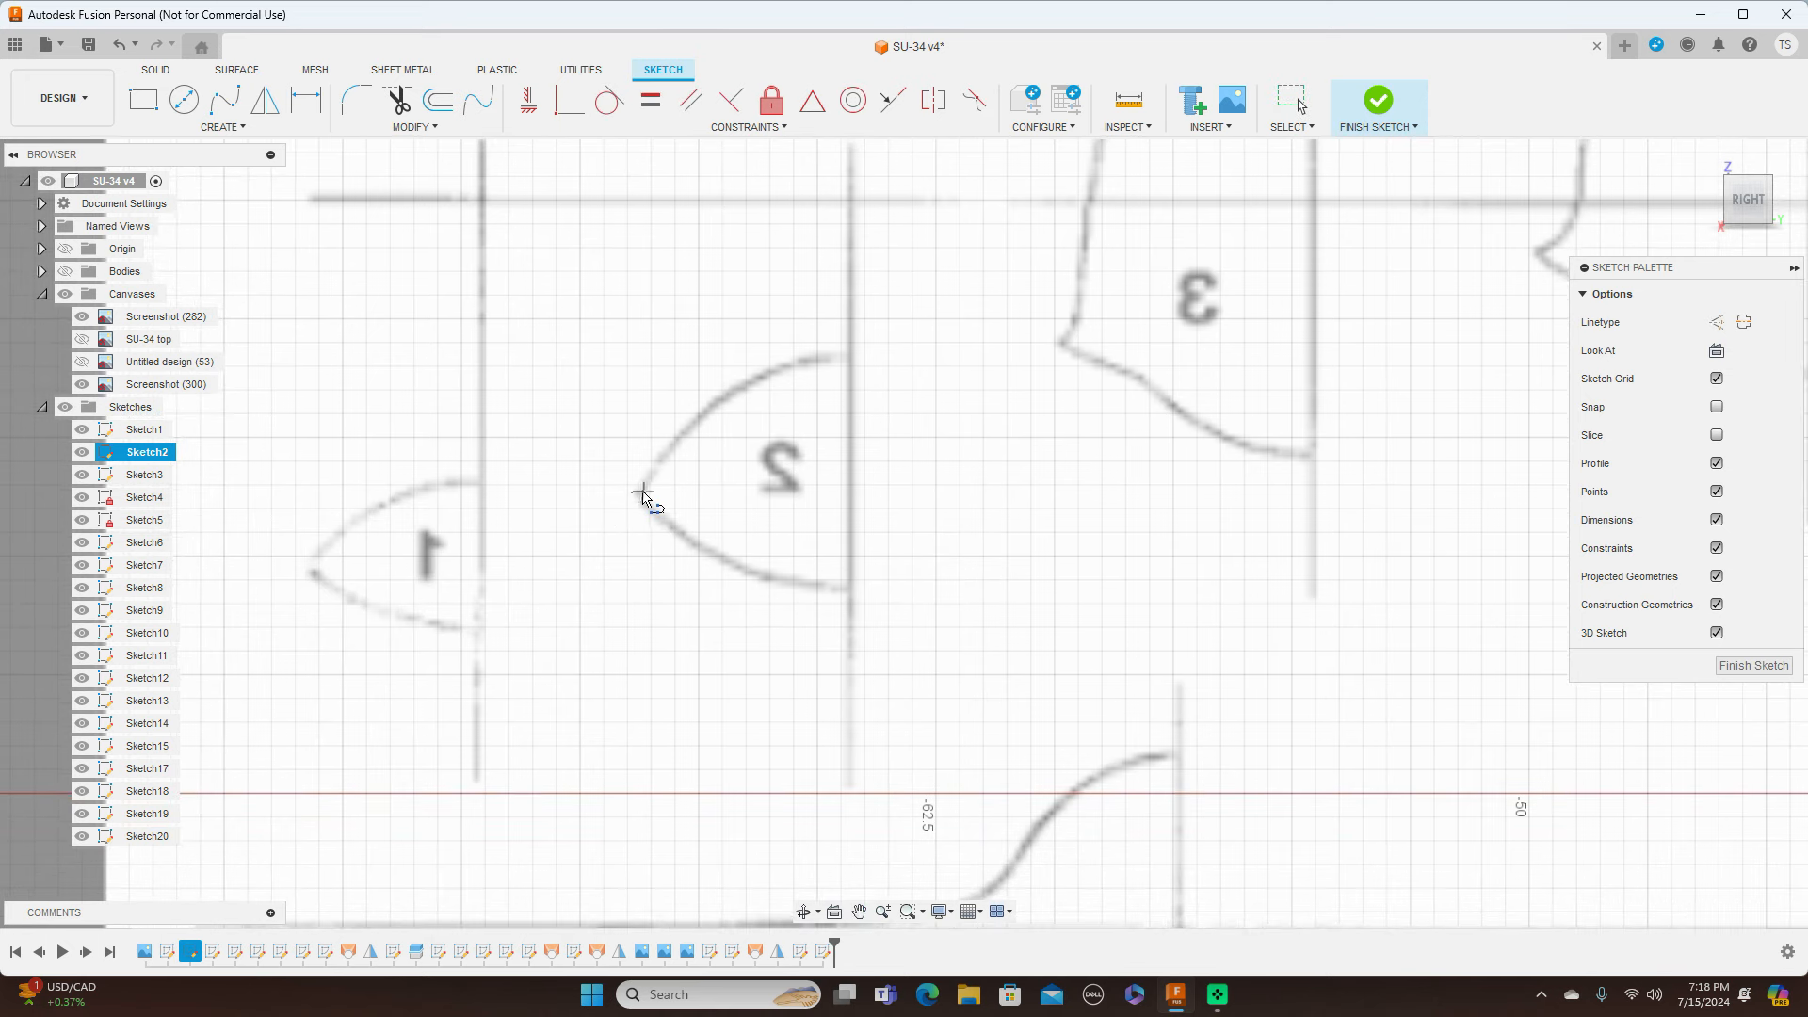
pyautogui.click(637, 493)
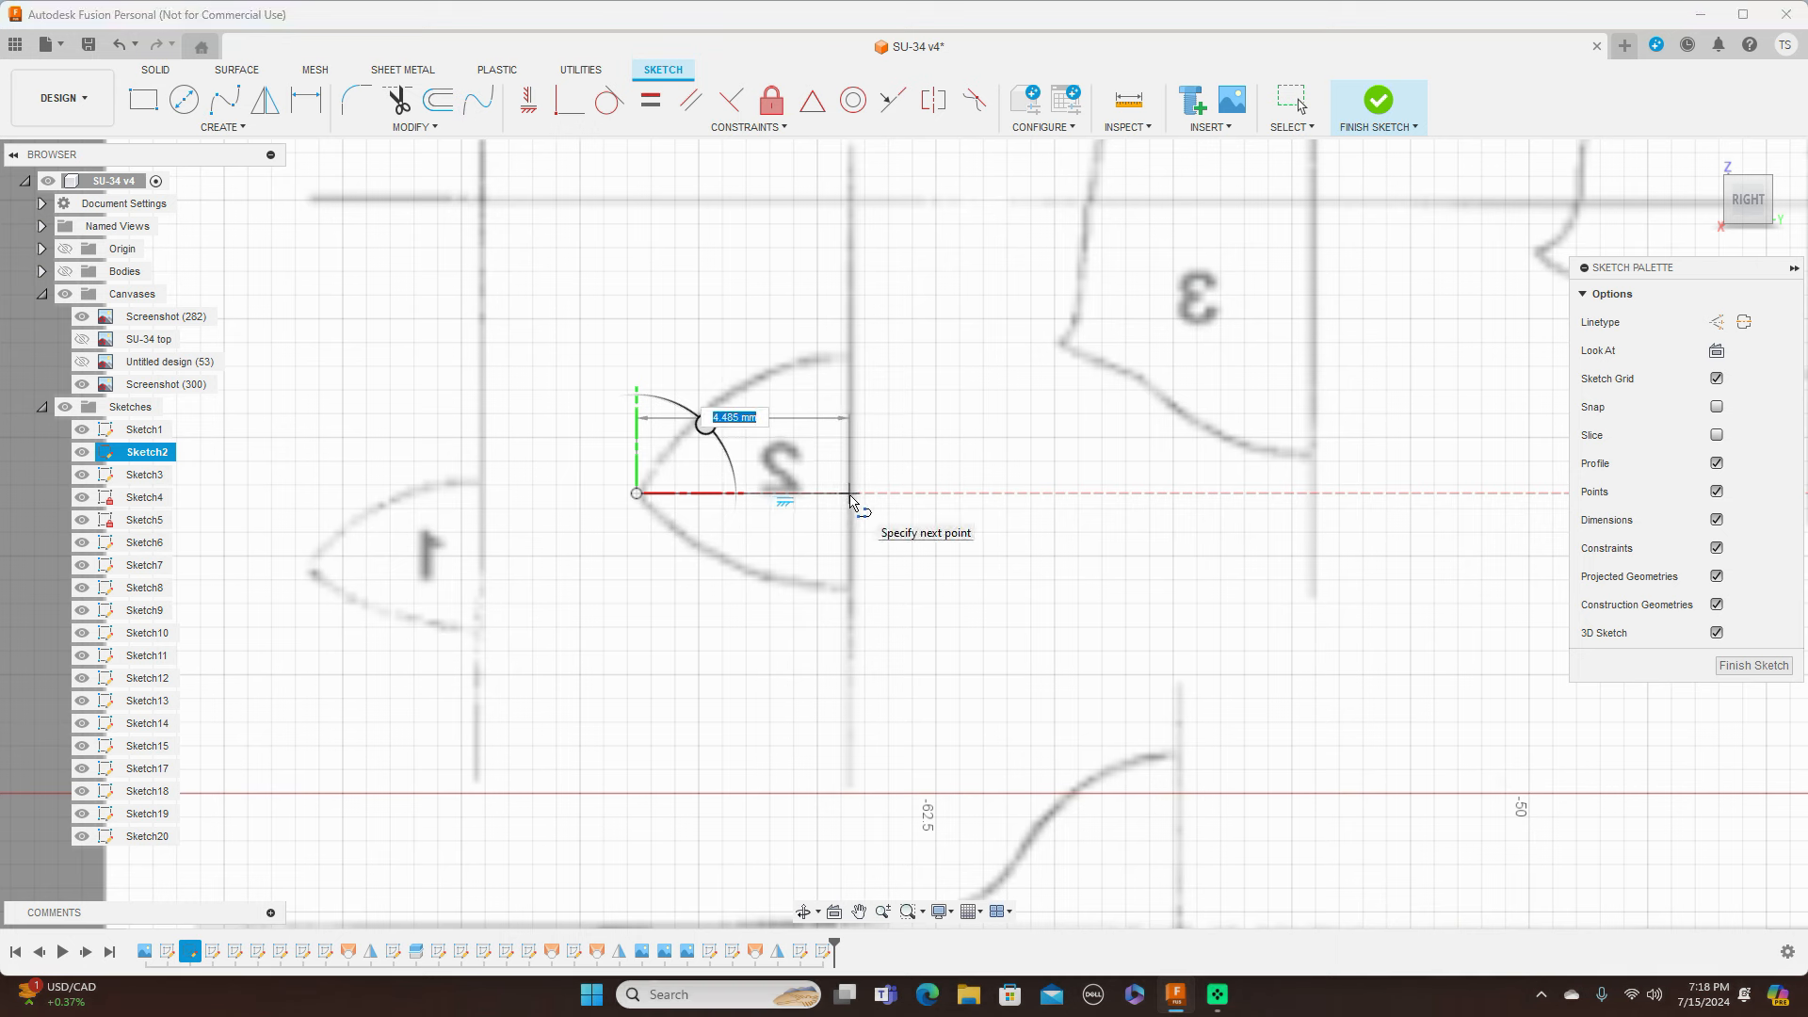
pyautogui.click(850, 496)
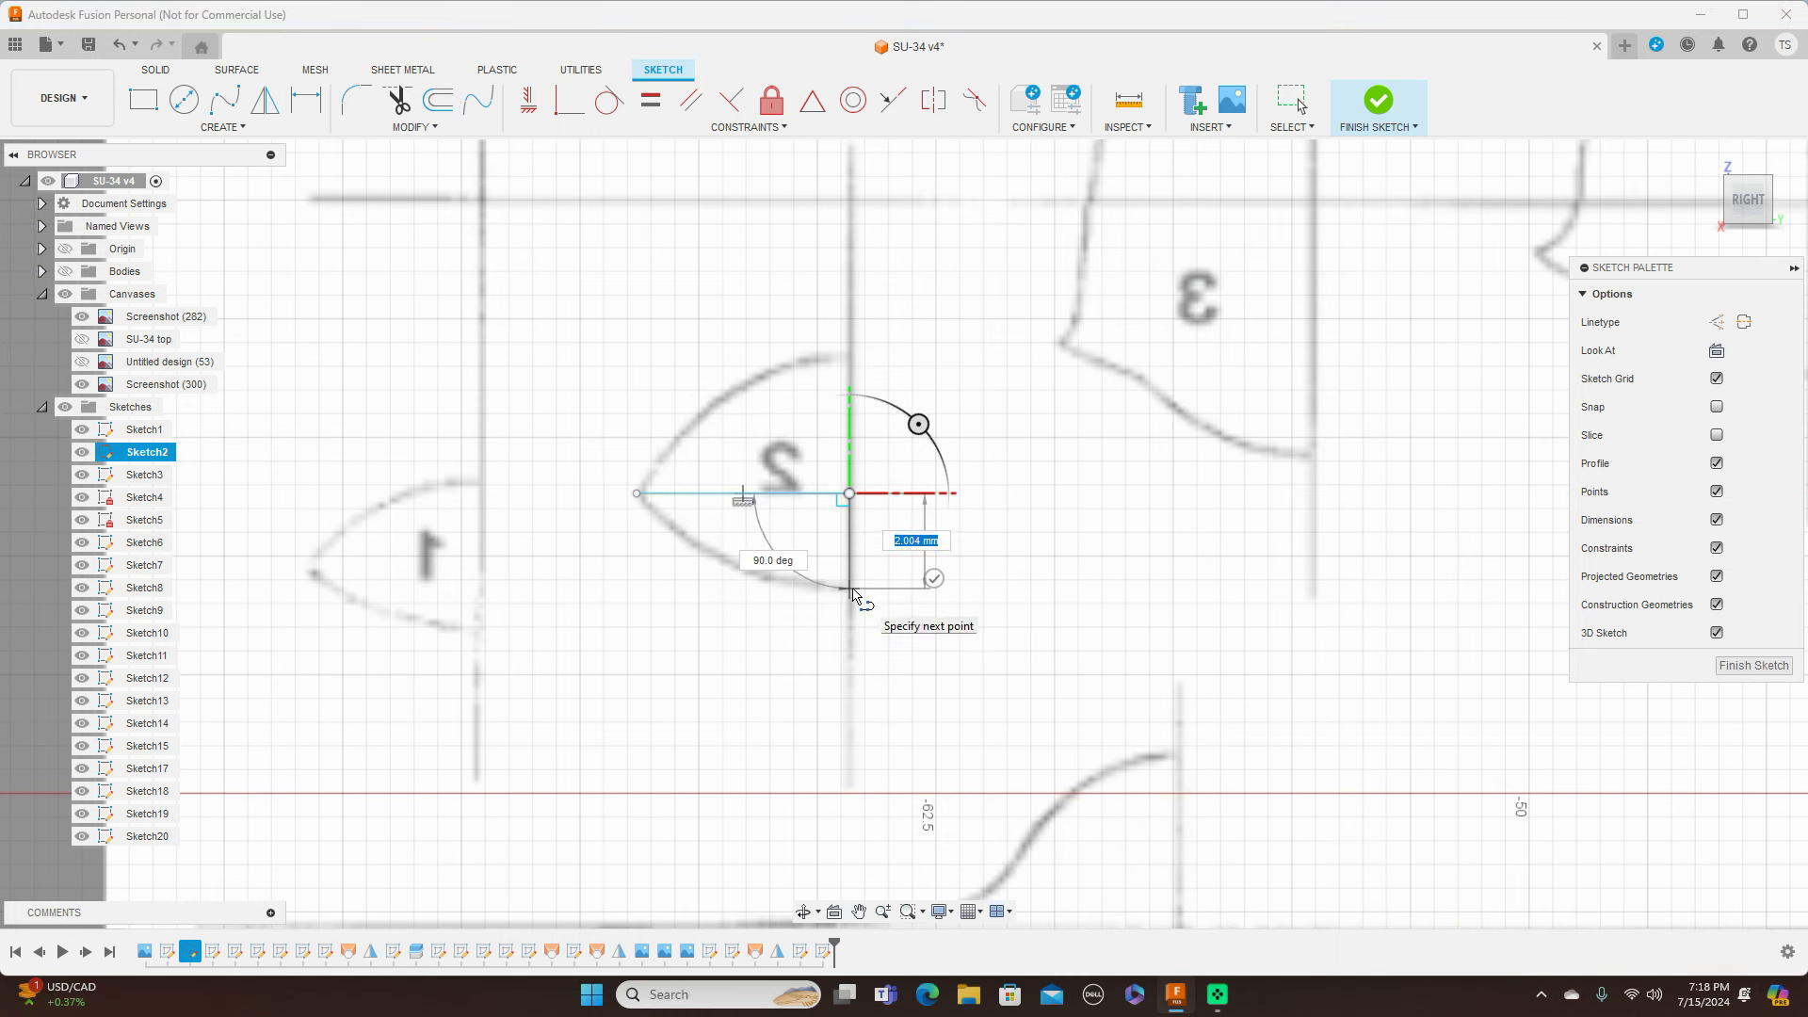
pyautogui.click(853, 591)
pyautogui.rightClick(852, 590)
pyautogui.click(931, 594)
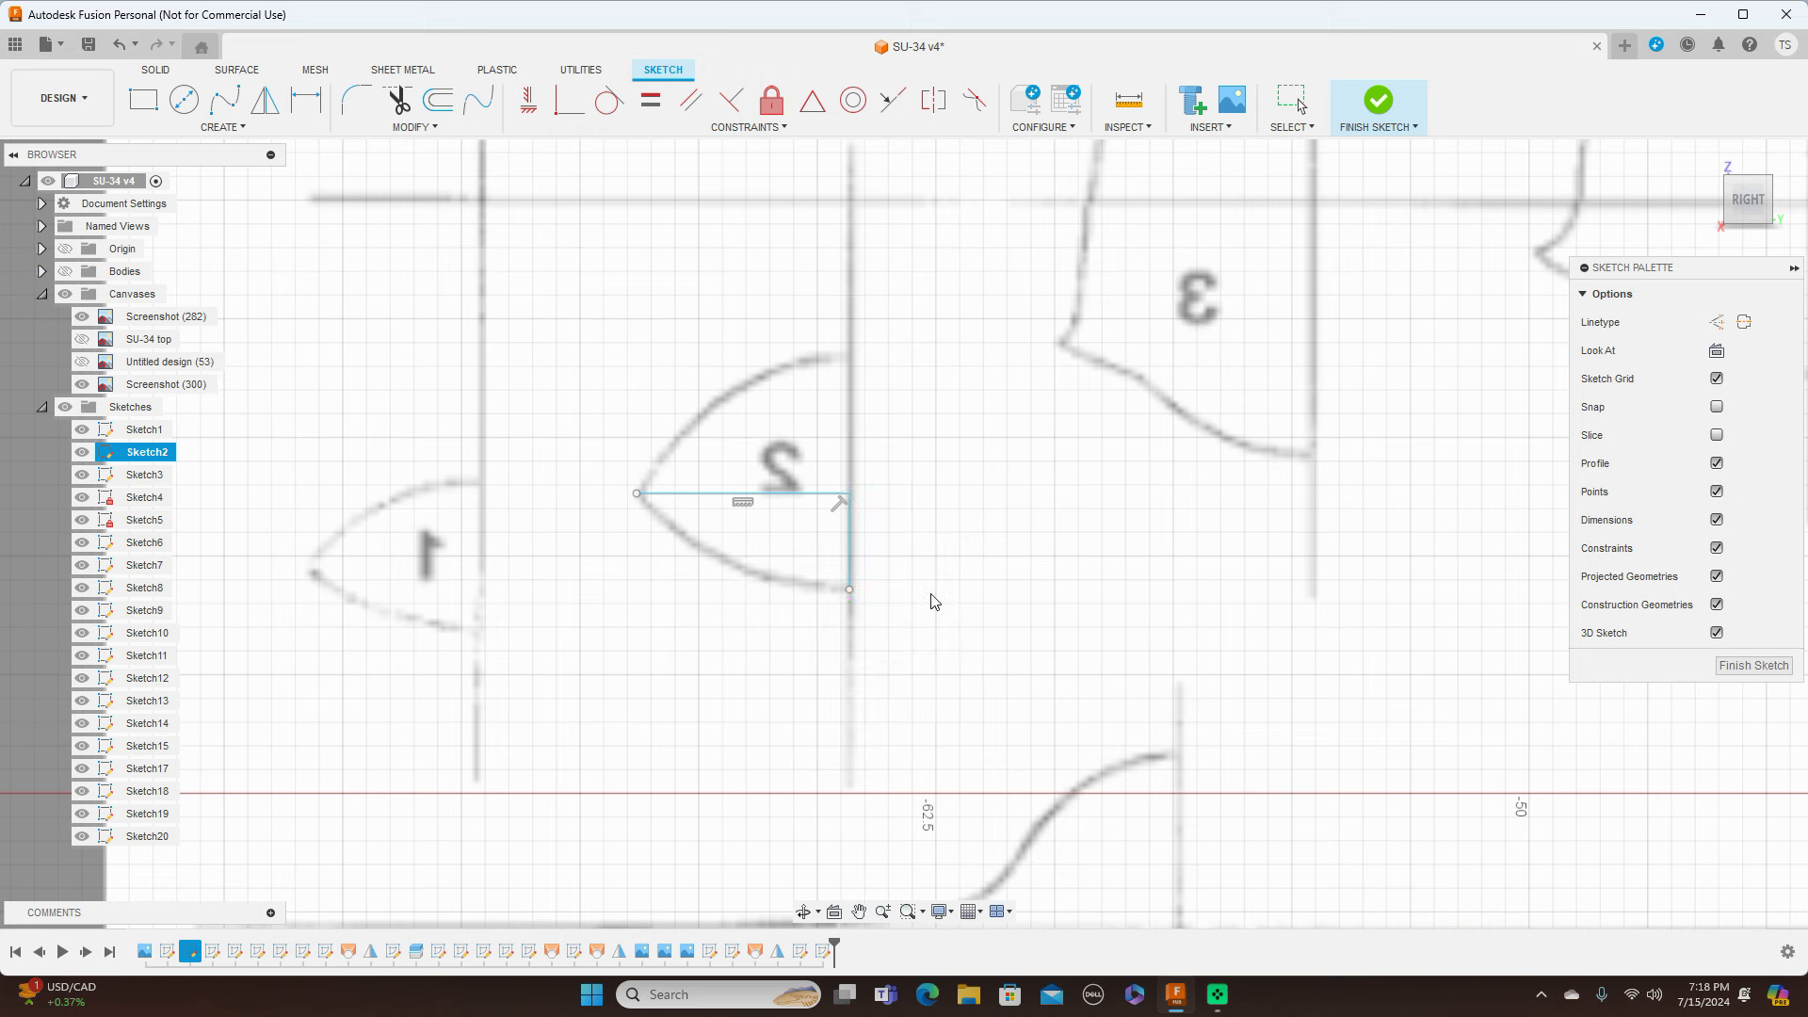
# Step: Trace section 2's lower curve with a three-point spline from the outer tip to the centreline's lower end and finish the sketch
pyautogui.click(224, 99)
pyautogui.click(637, 494)
pyautogui.click(731, 562)
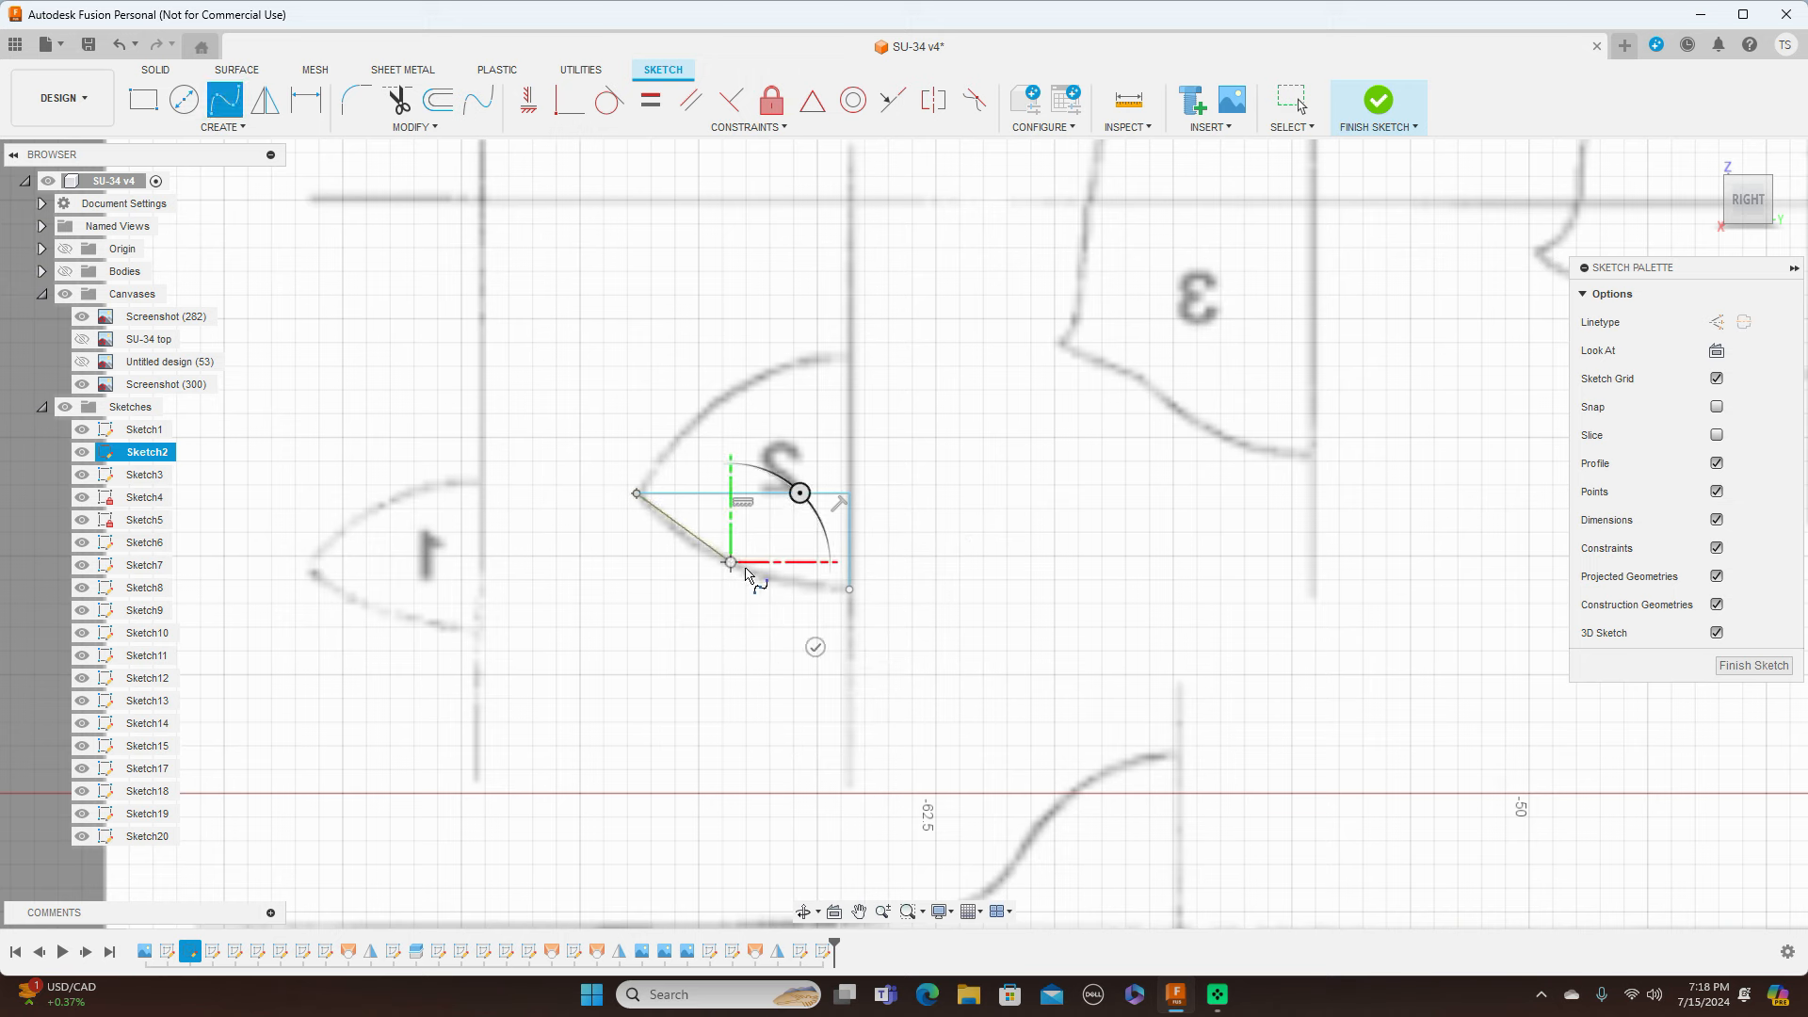
pyautogui.click(851, 591)
pyautogui.rightClick(856, 593)
pyautogui.click(923, 593)
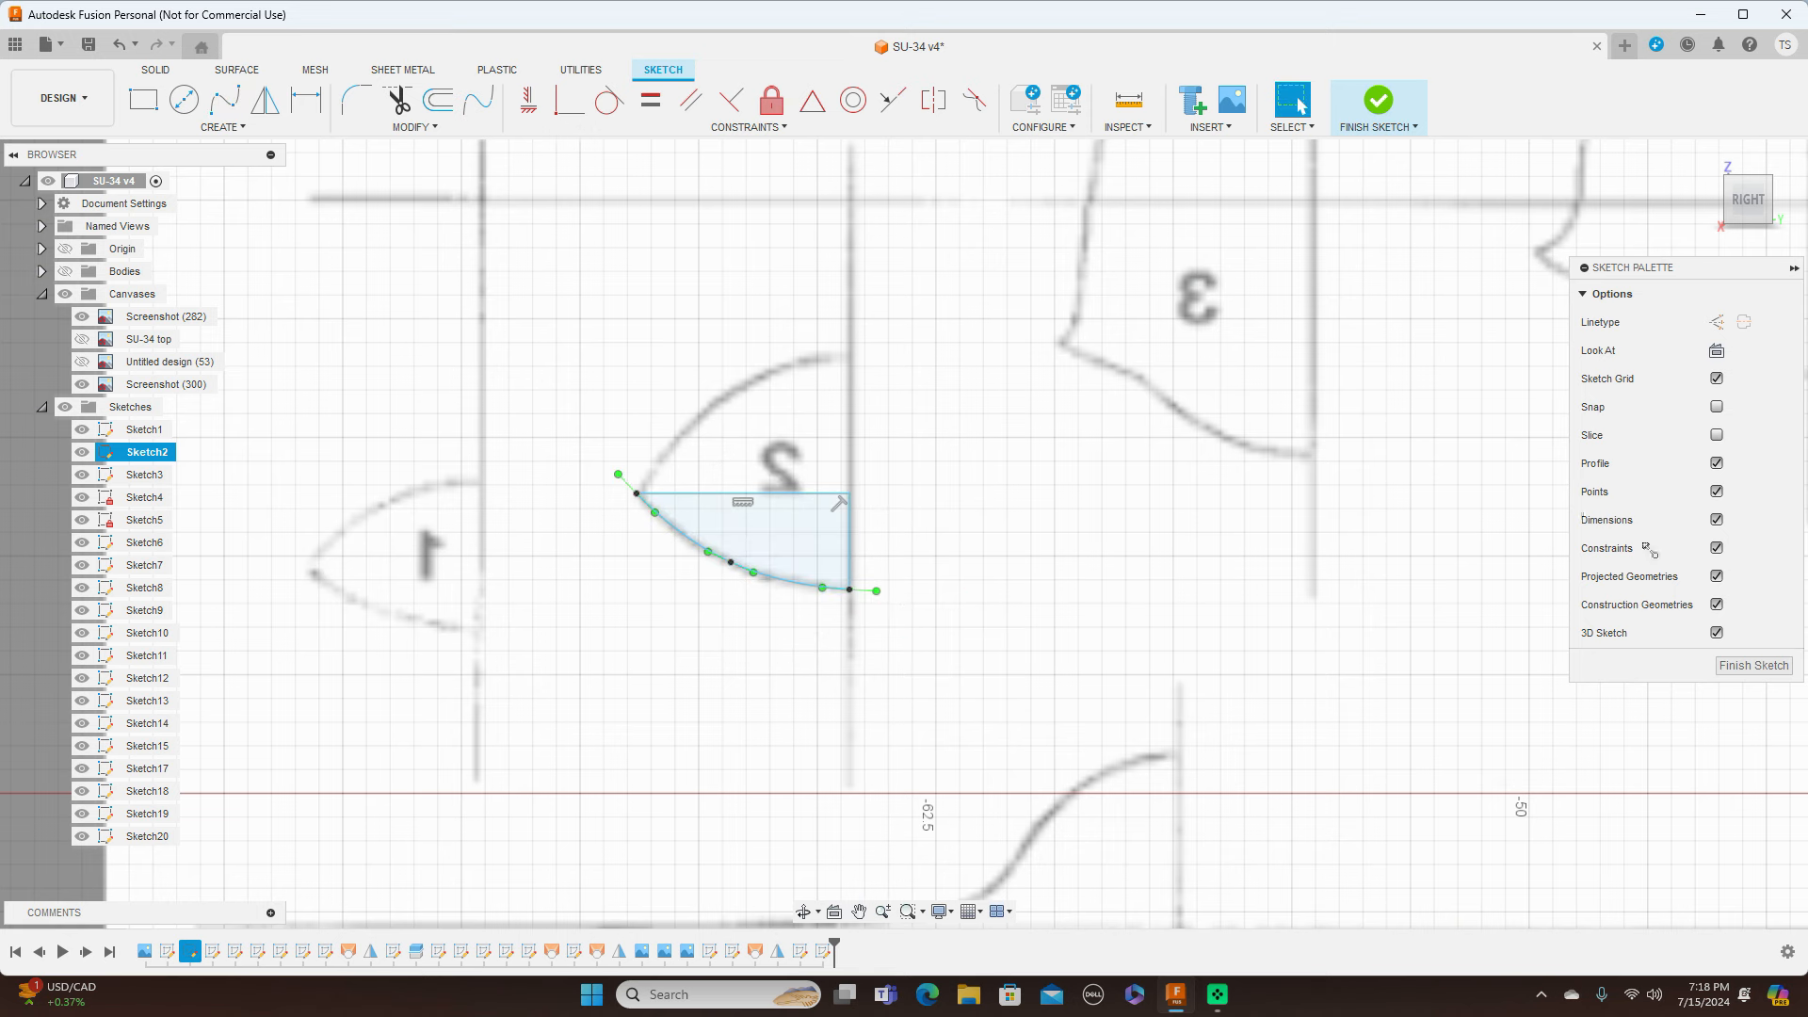
pyautogui.click(1753, 666)
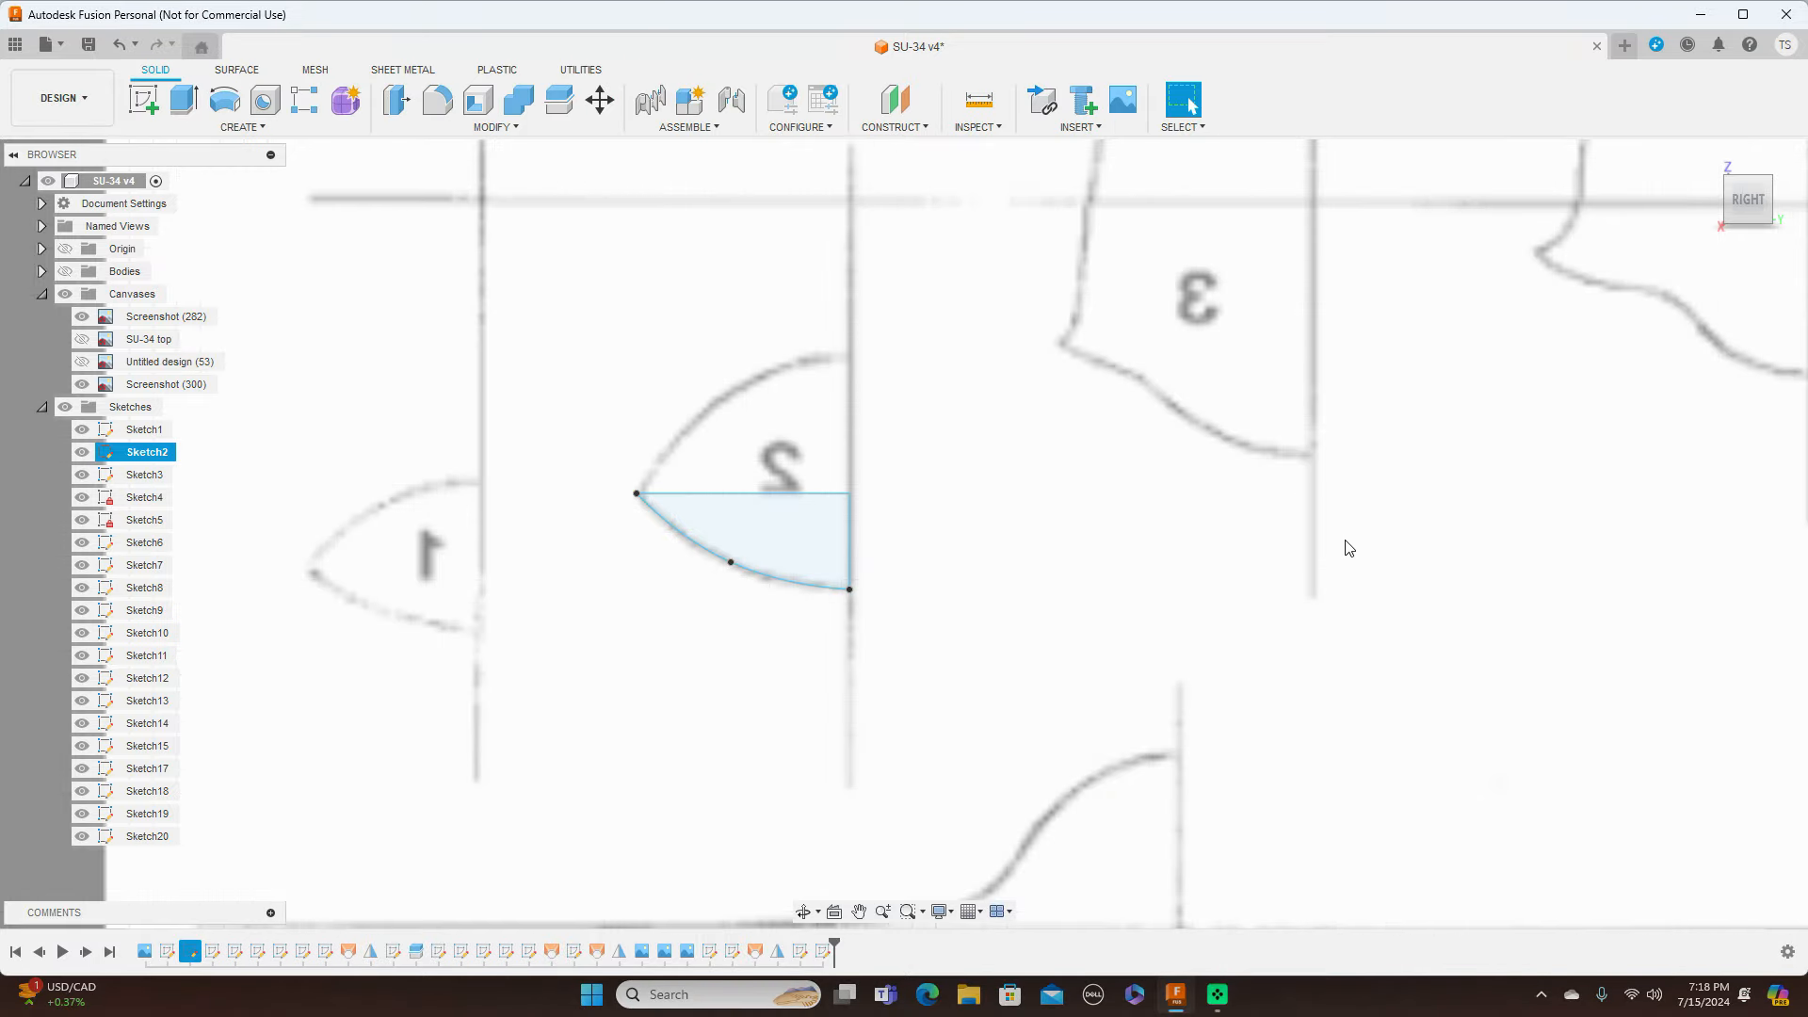
# Step: Select the curves of section 2's lower profile for a sketch-object move and shift them 19.137 mm in X and 23.383 mm in Y to station 2
pyautogui.scroll(-3, 1369, 547)
pyautogui.scroll(-3, 1369, 547)
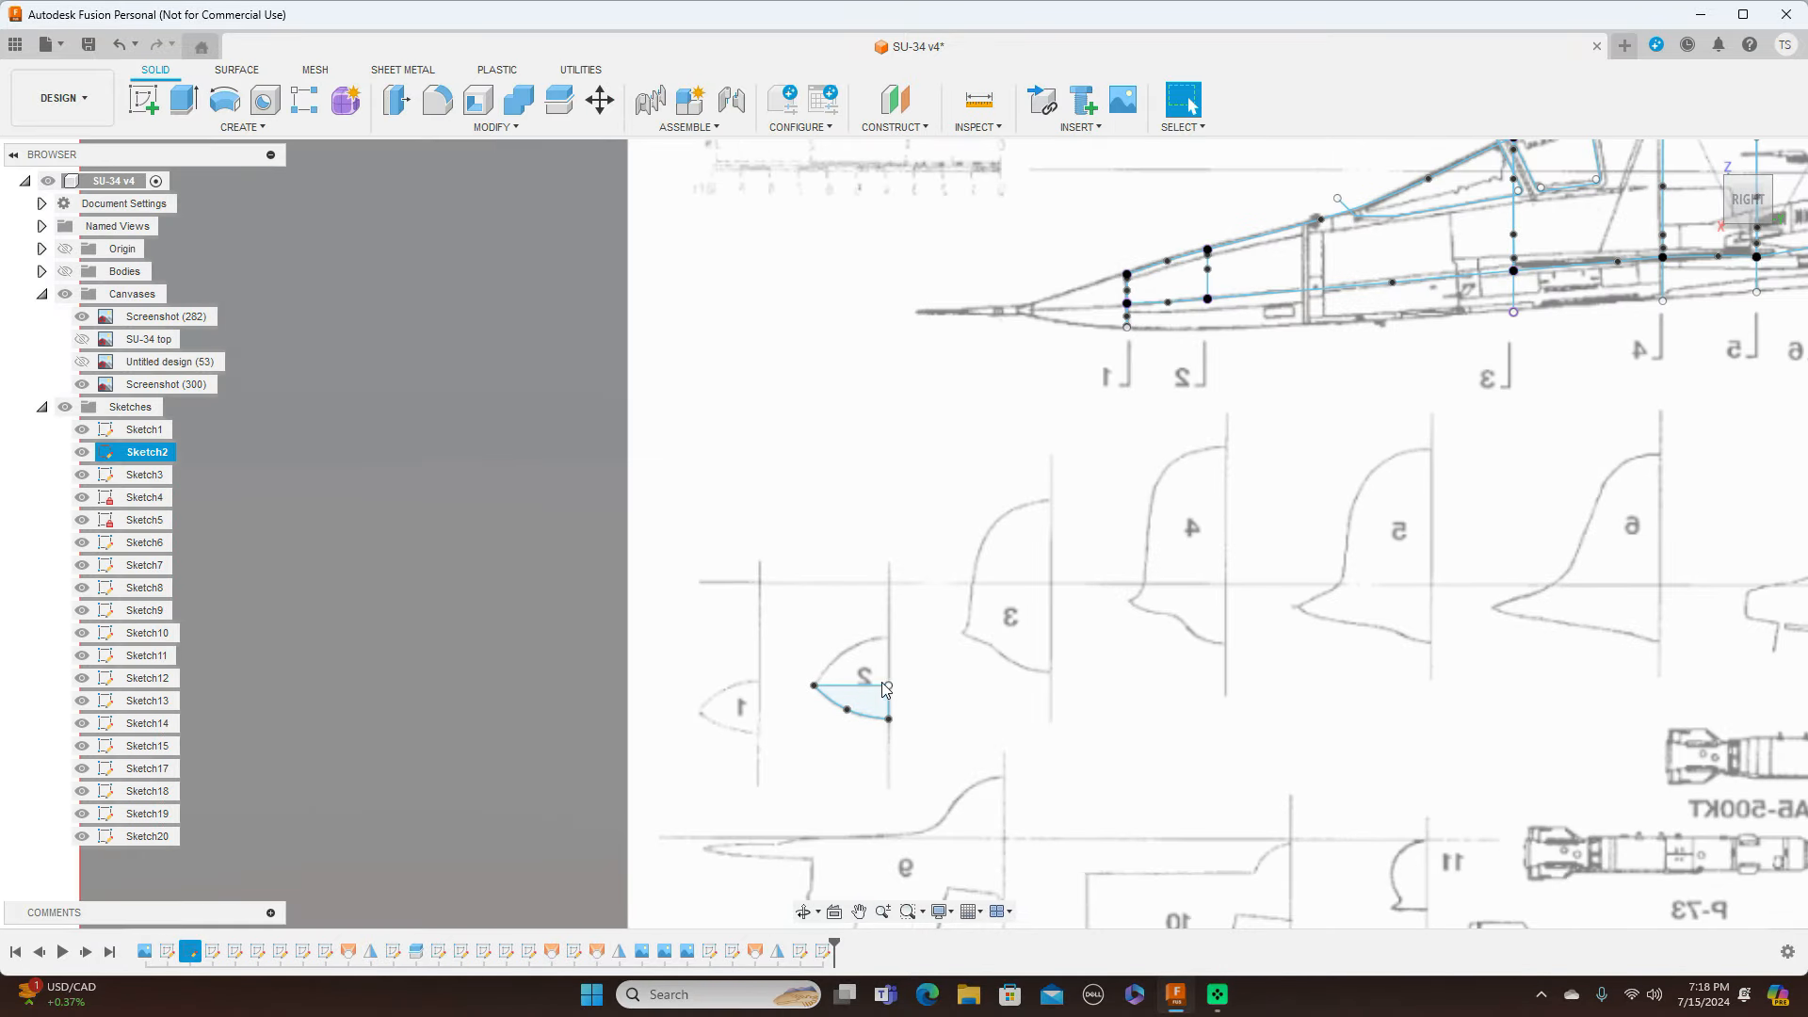
pyautogui.click(600, 99)
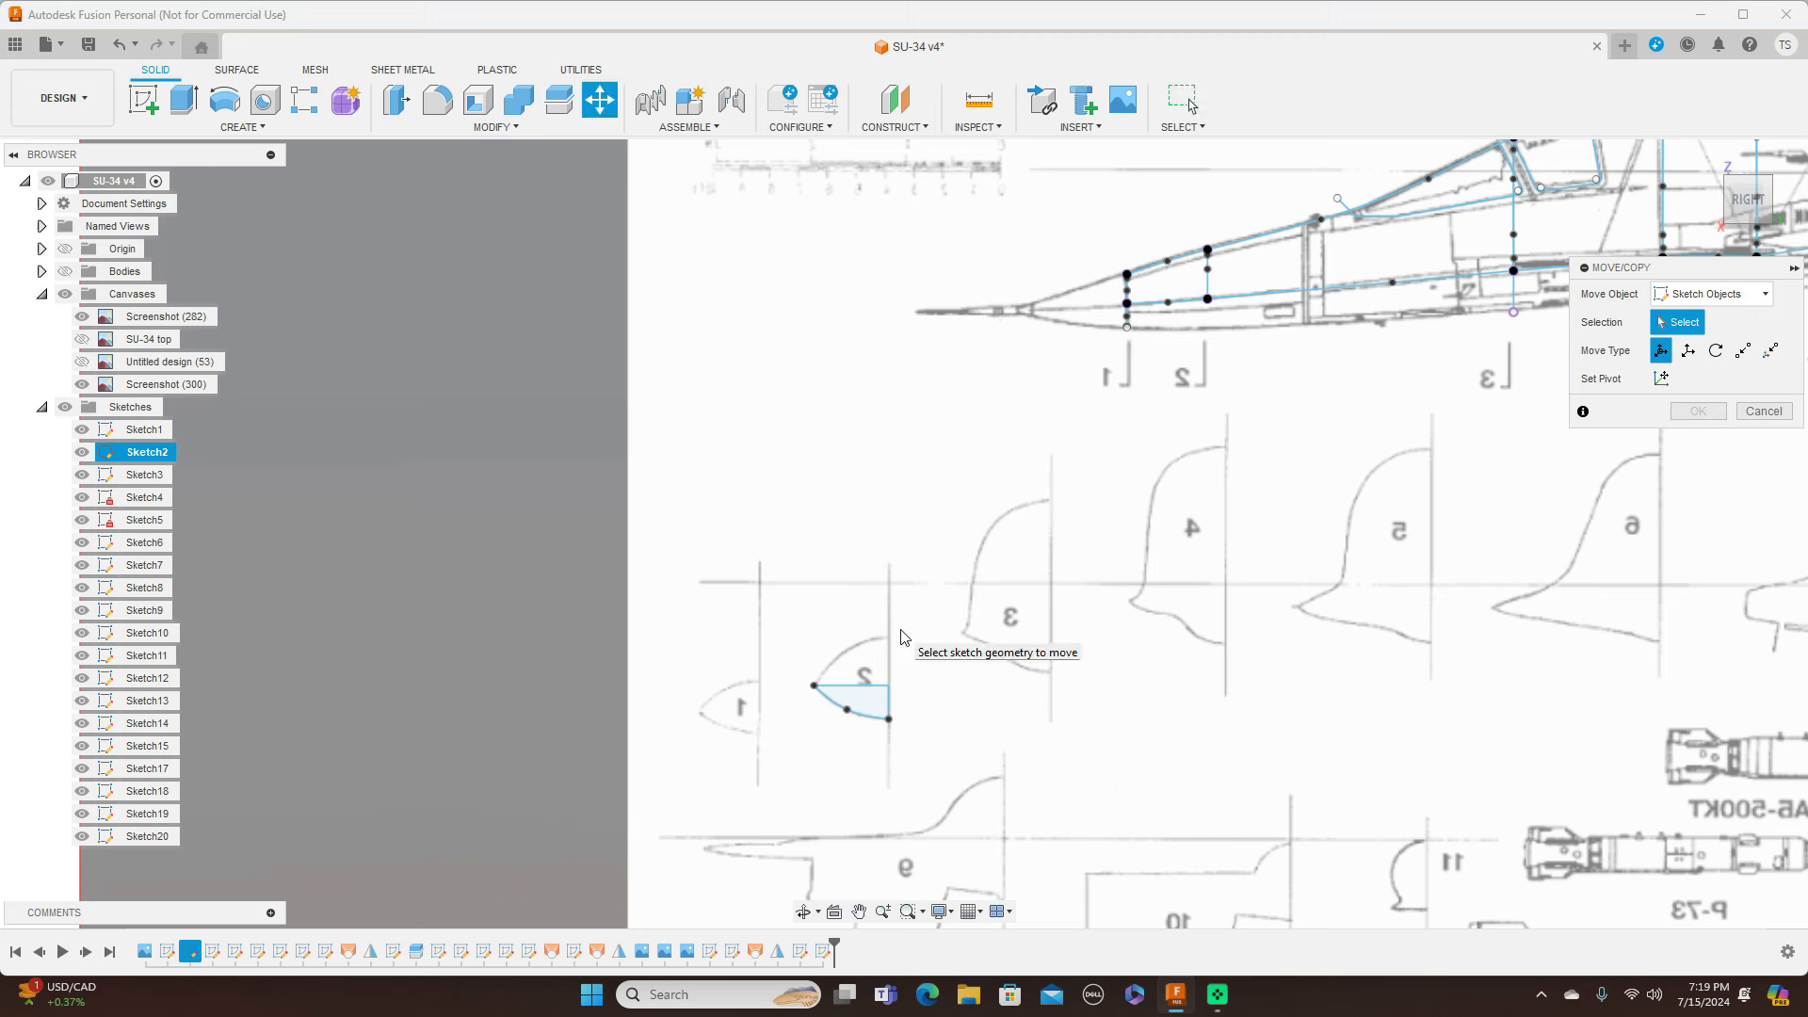
pyautogui.click(893, 681)
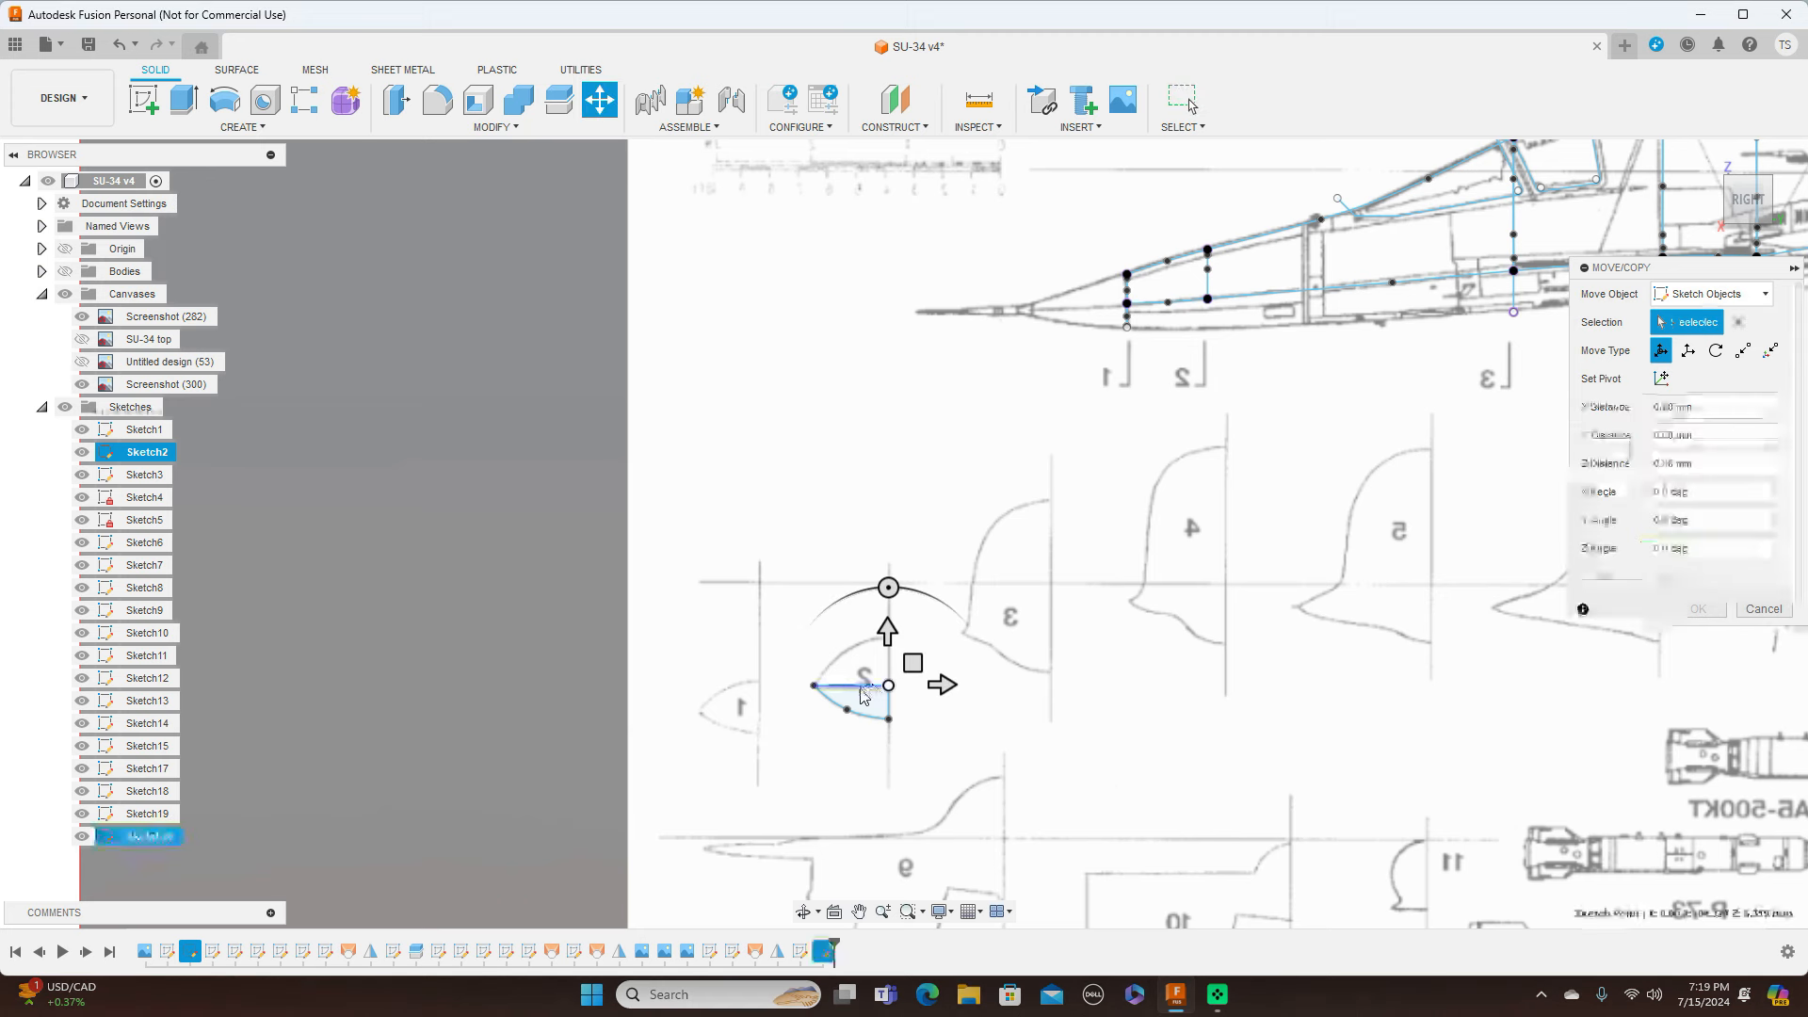
pyautogui.click(868, 722)
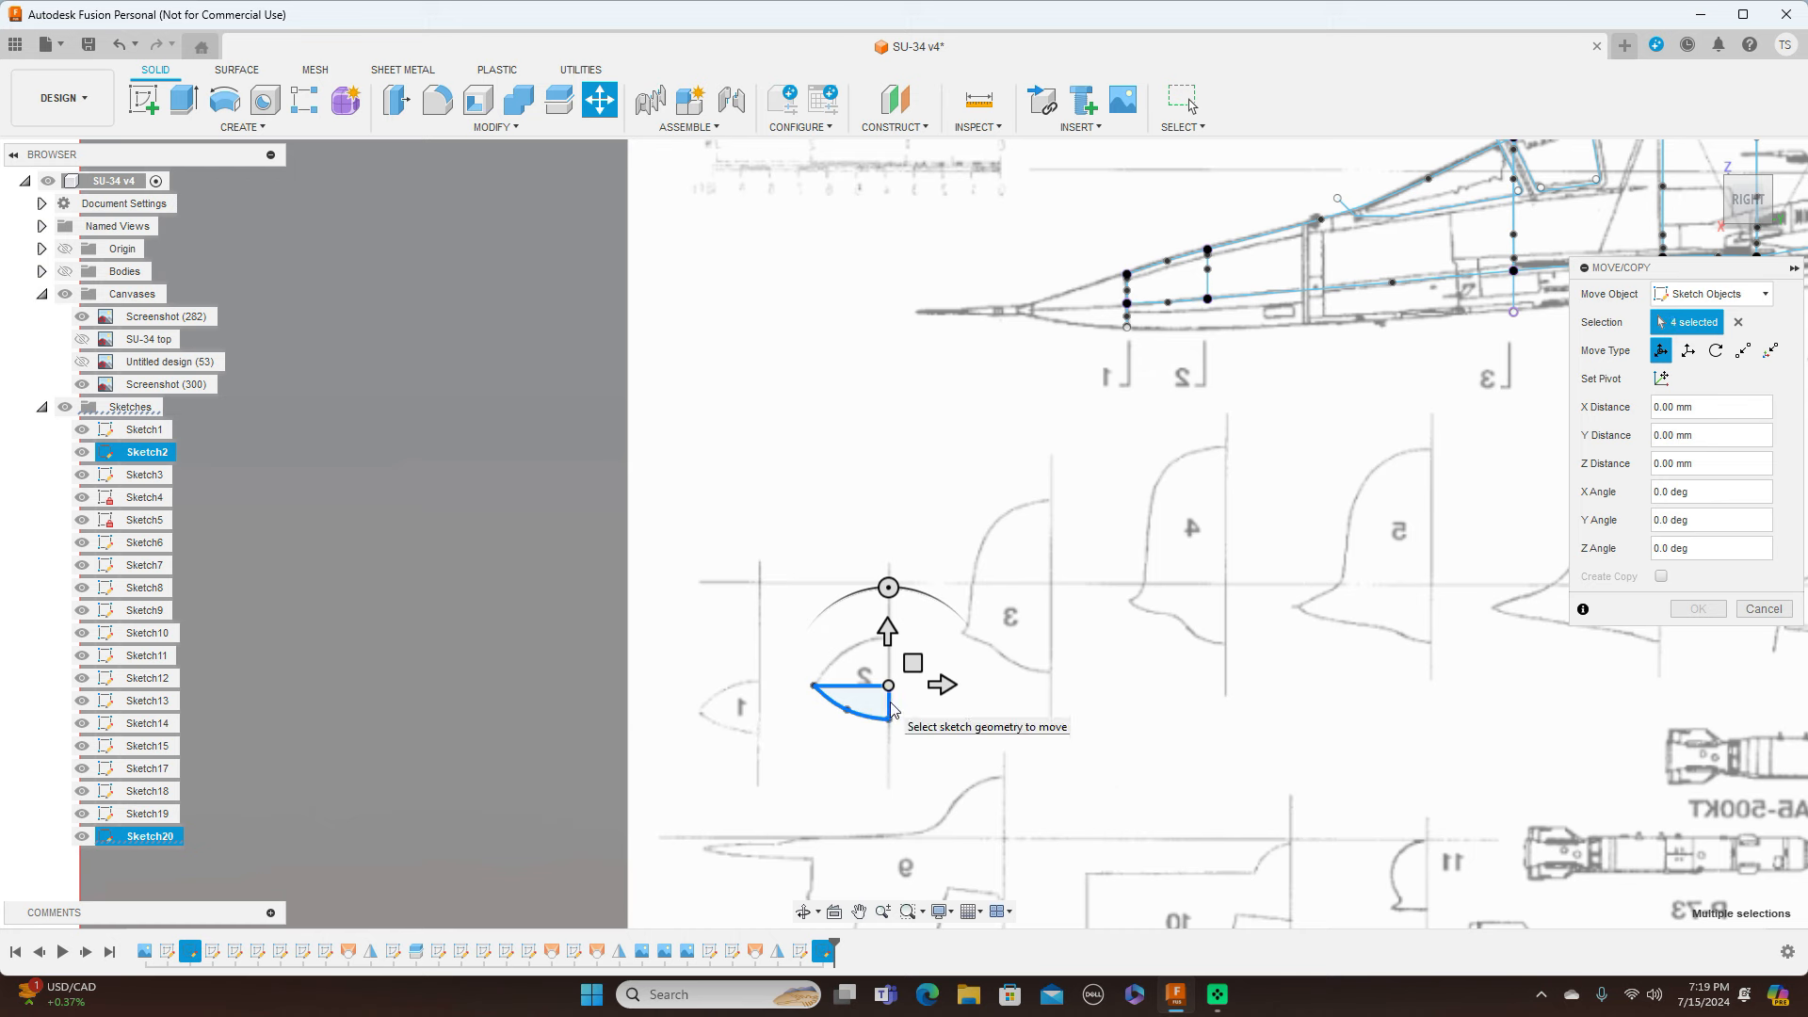
pyautogui.moveTo(913, 662)
pyautogui.mouseDown()
pyautogui.moveTo(1154, 476)
pyautogui.moveTo(1220, 364)
pyautogui.moveTo(1232, 274)
pyautogui.mouseUp()
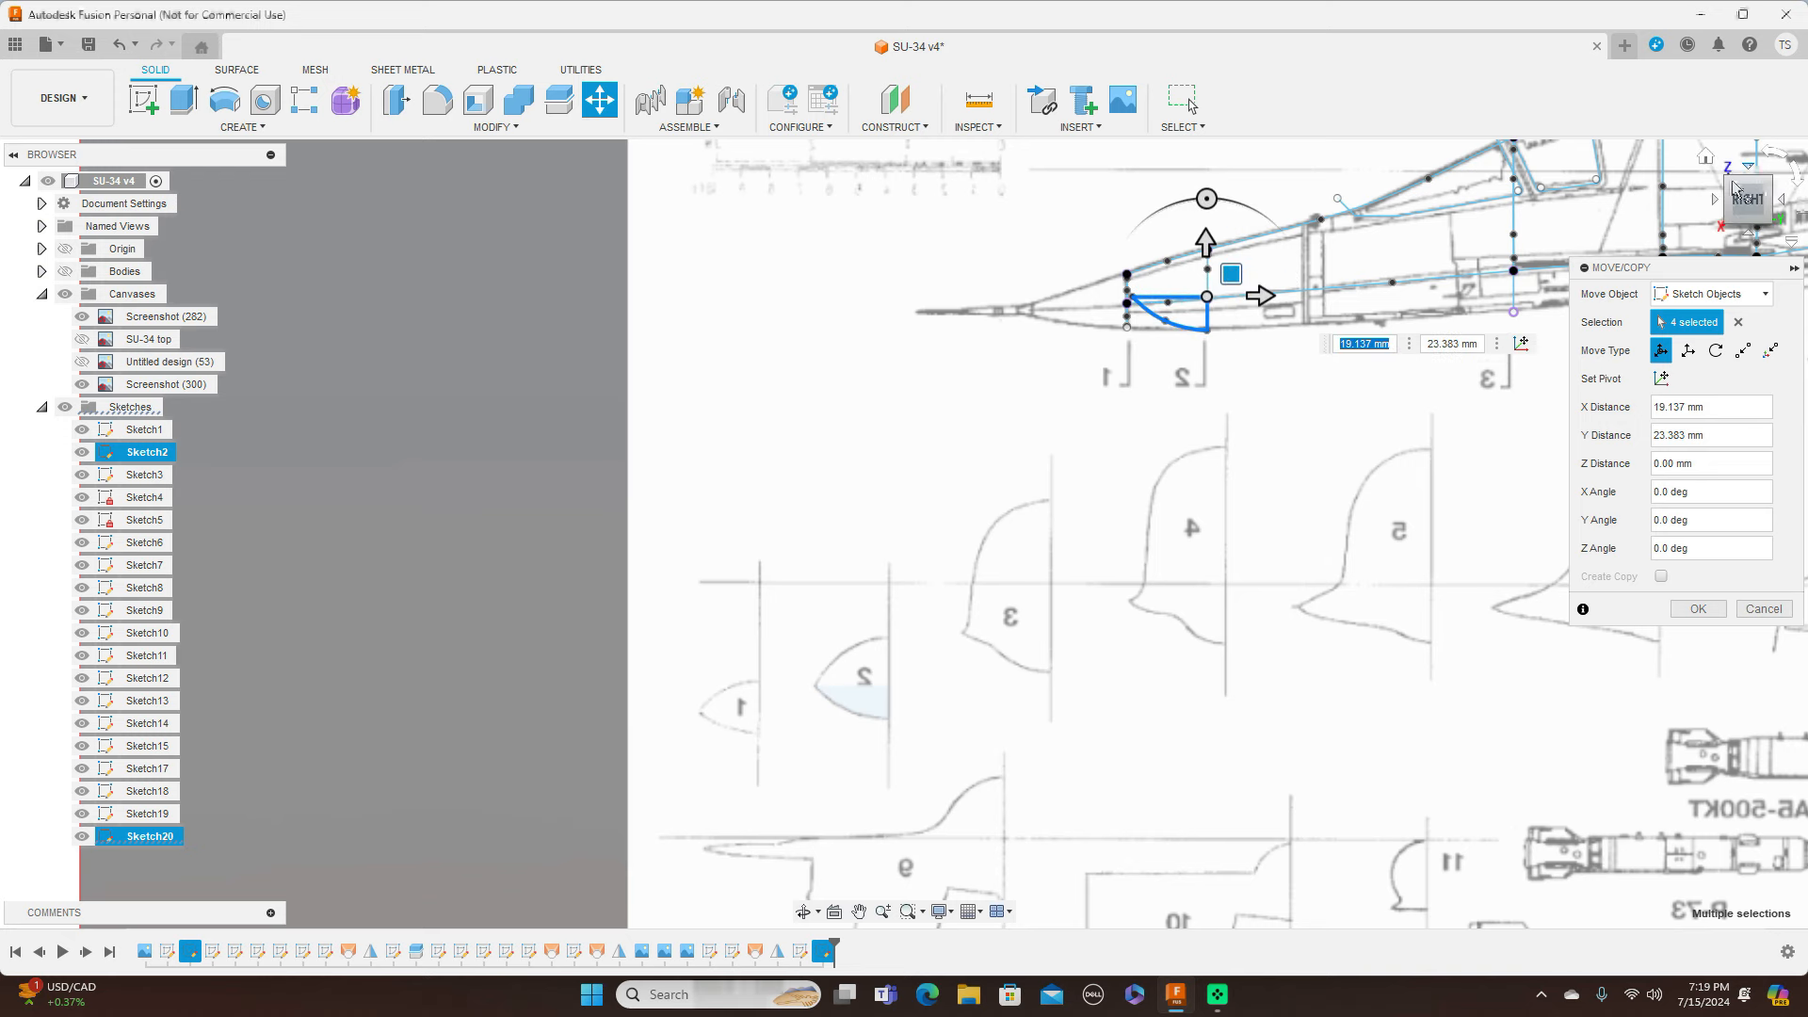
# Step: Turn the profile about its vertical line so it stands across the fuselage at station 2, accept the move and check its placement
pyautogui.click(1754, 171)
pyautogui.moveTo(1309, 544); pyautogui.dragTo(1207, 437)
pyautogui.click(1710, 605)
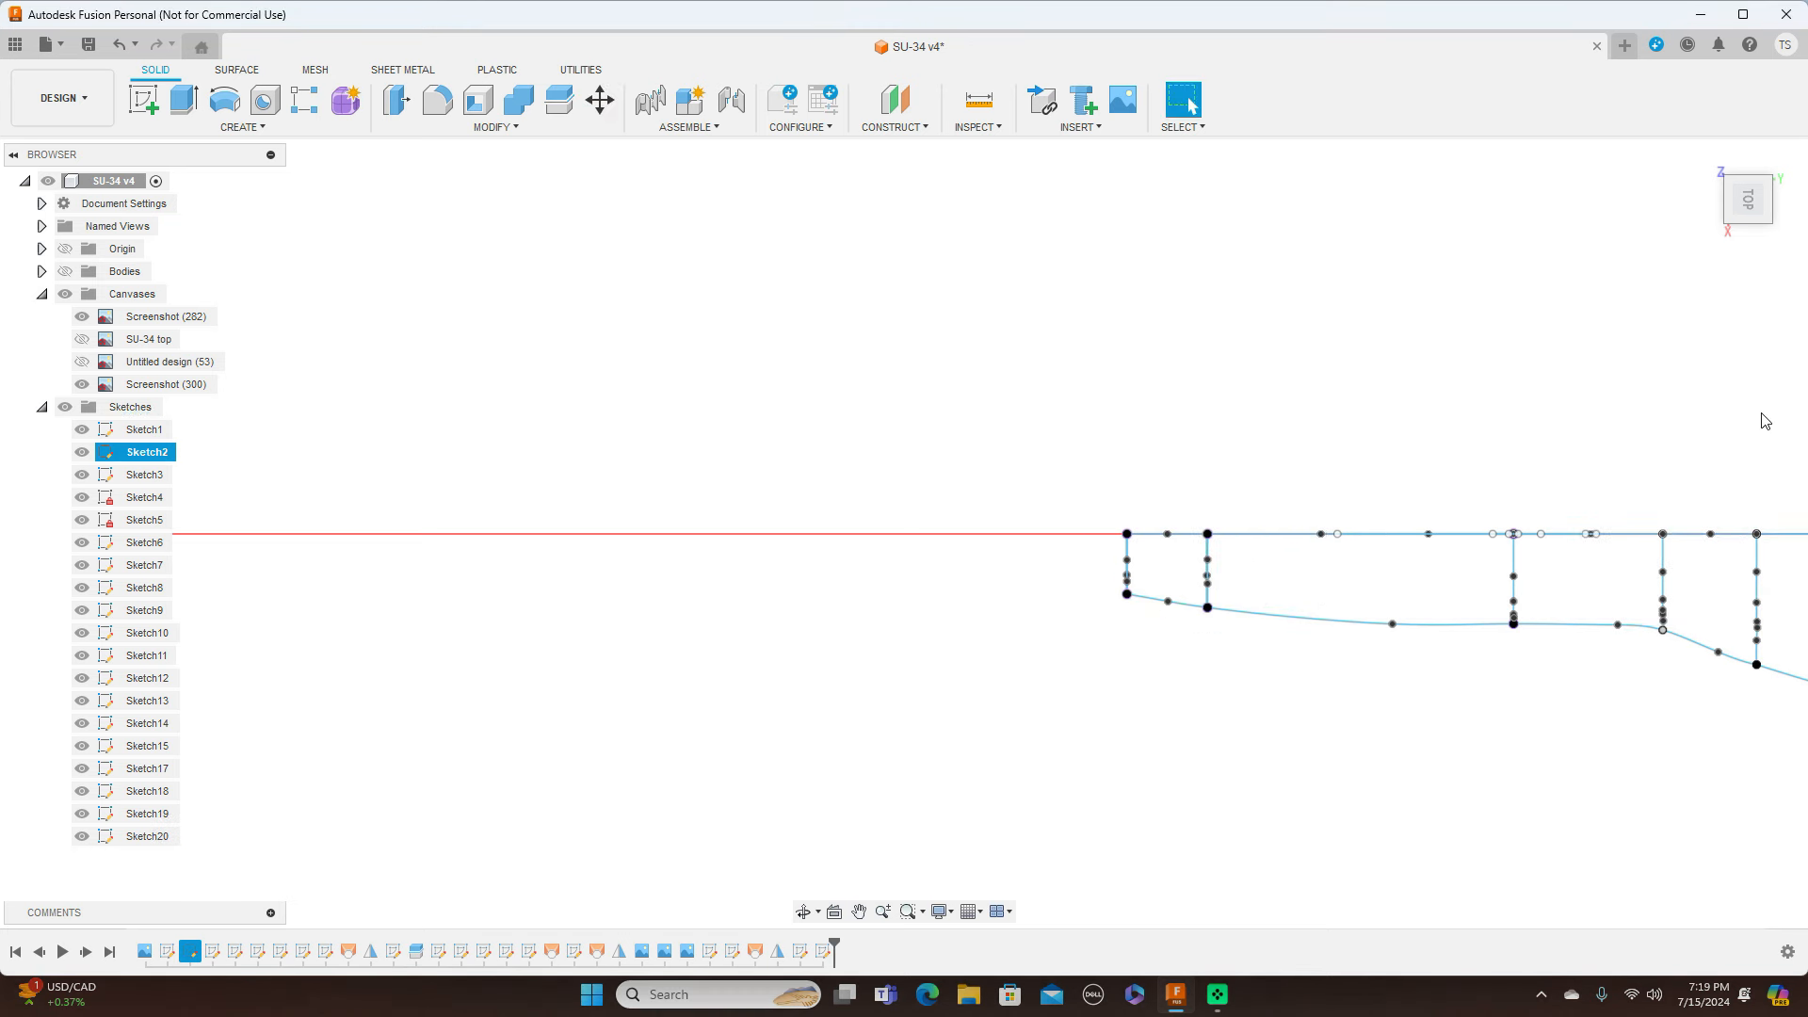
pyautogui.click(1748, 235)
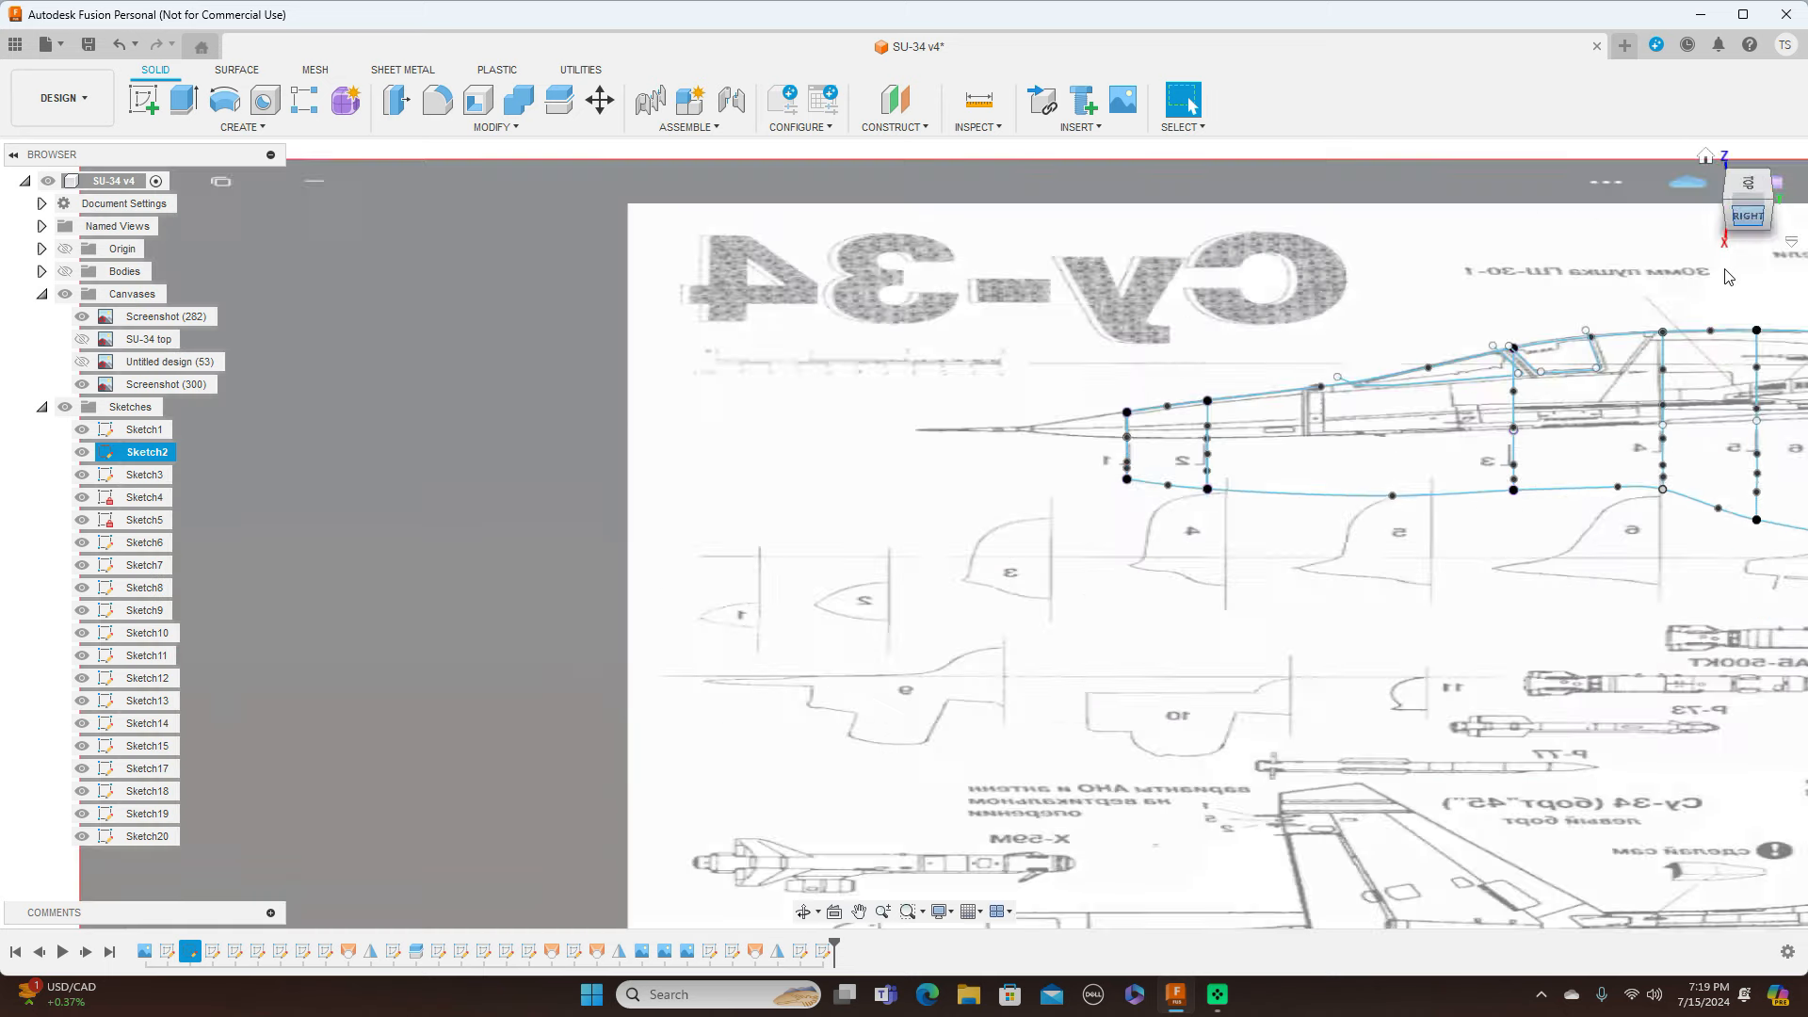
pyautogui.moveTo(1397, 473); pyautogui.dragTo(1047, 624, button='middle')
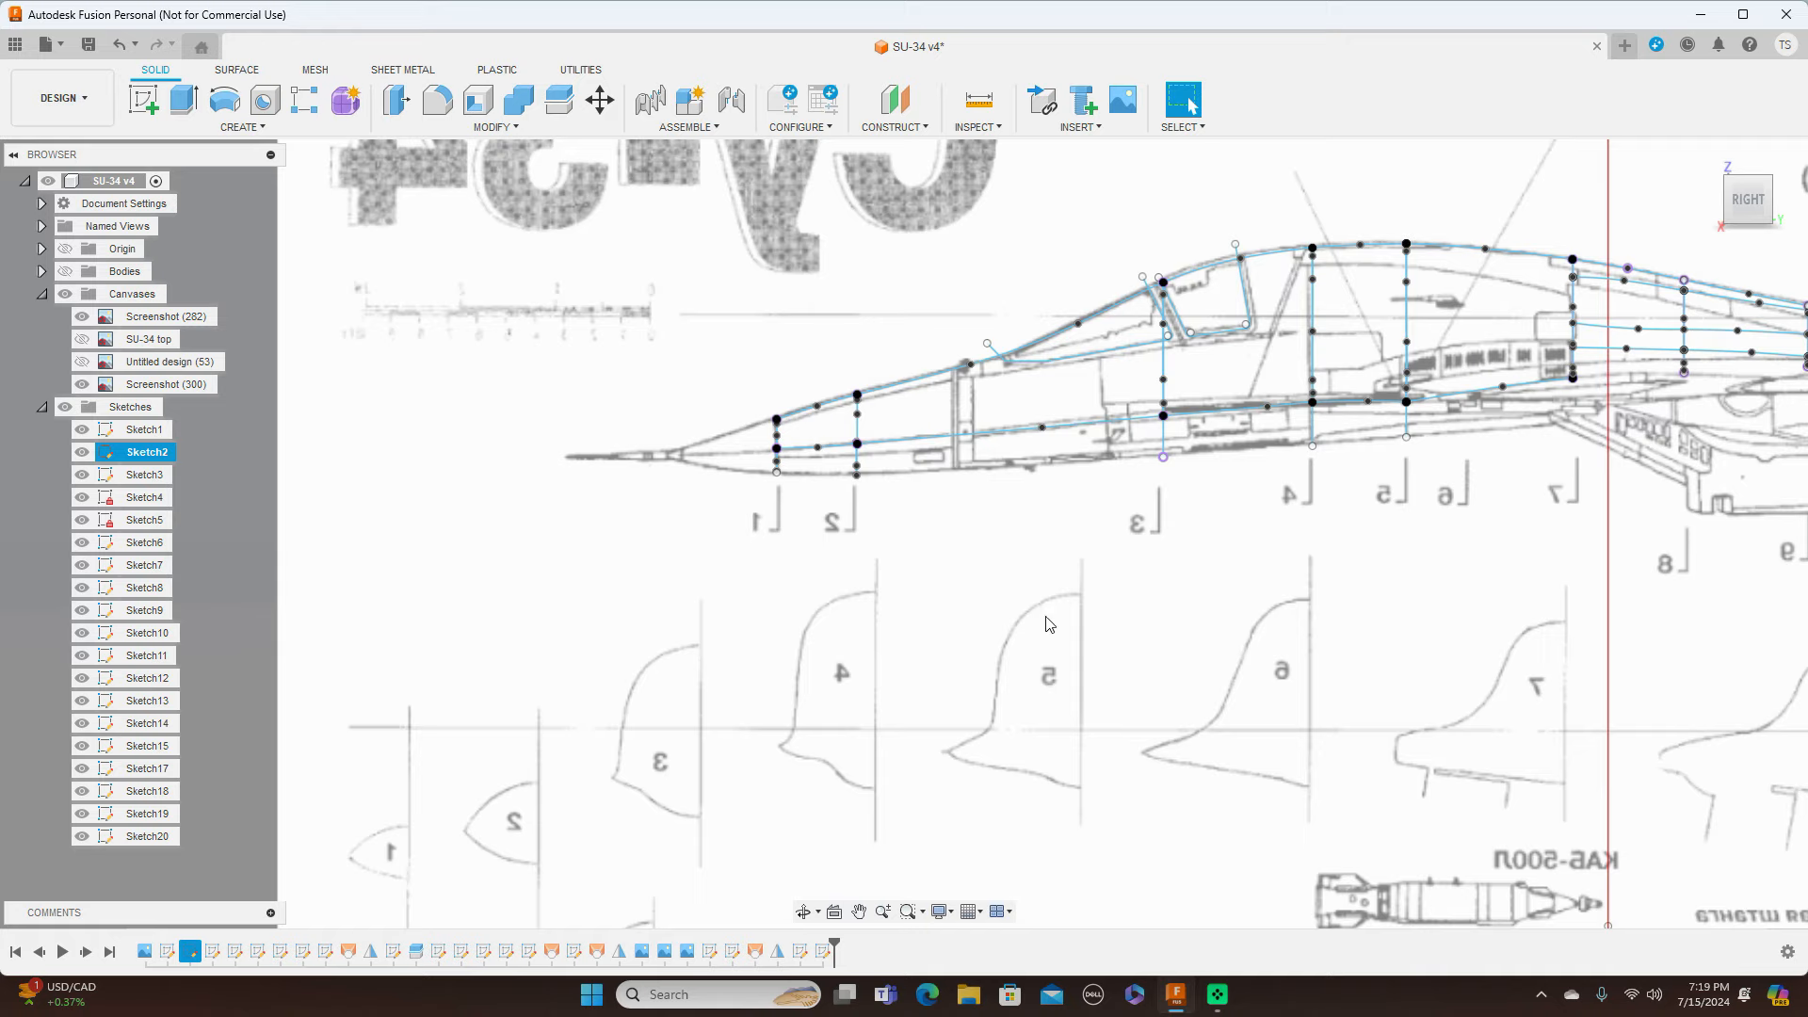
pyautogui.moveTo(1734, 204)
pyautogui.mouseDown()
pyautogui.moveTo(1797, 212)
pyautogui.moveTo(1752, 206)
pyautogui.mouseUp()
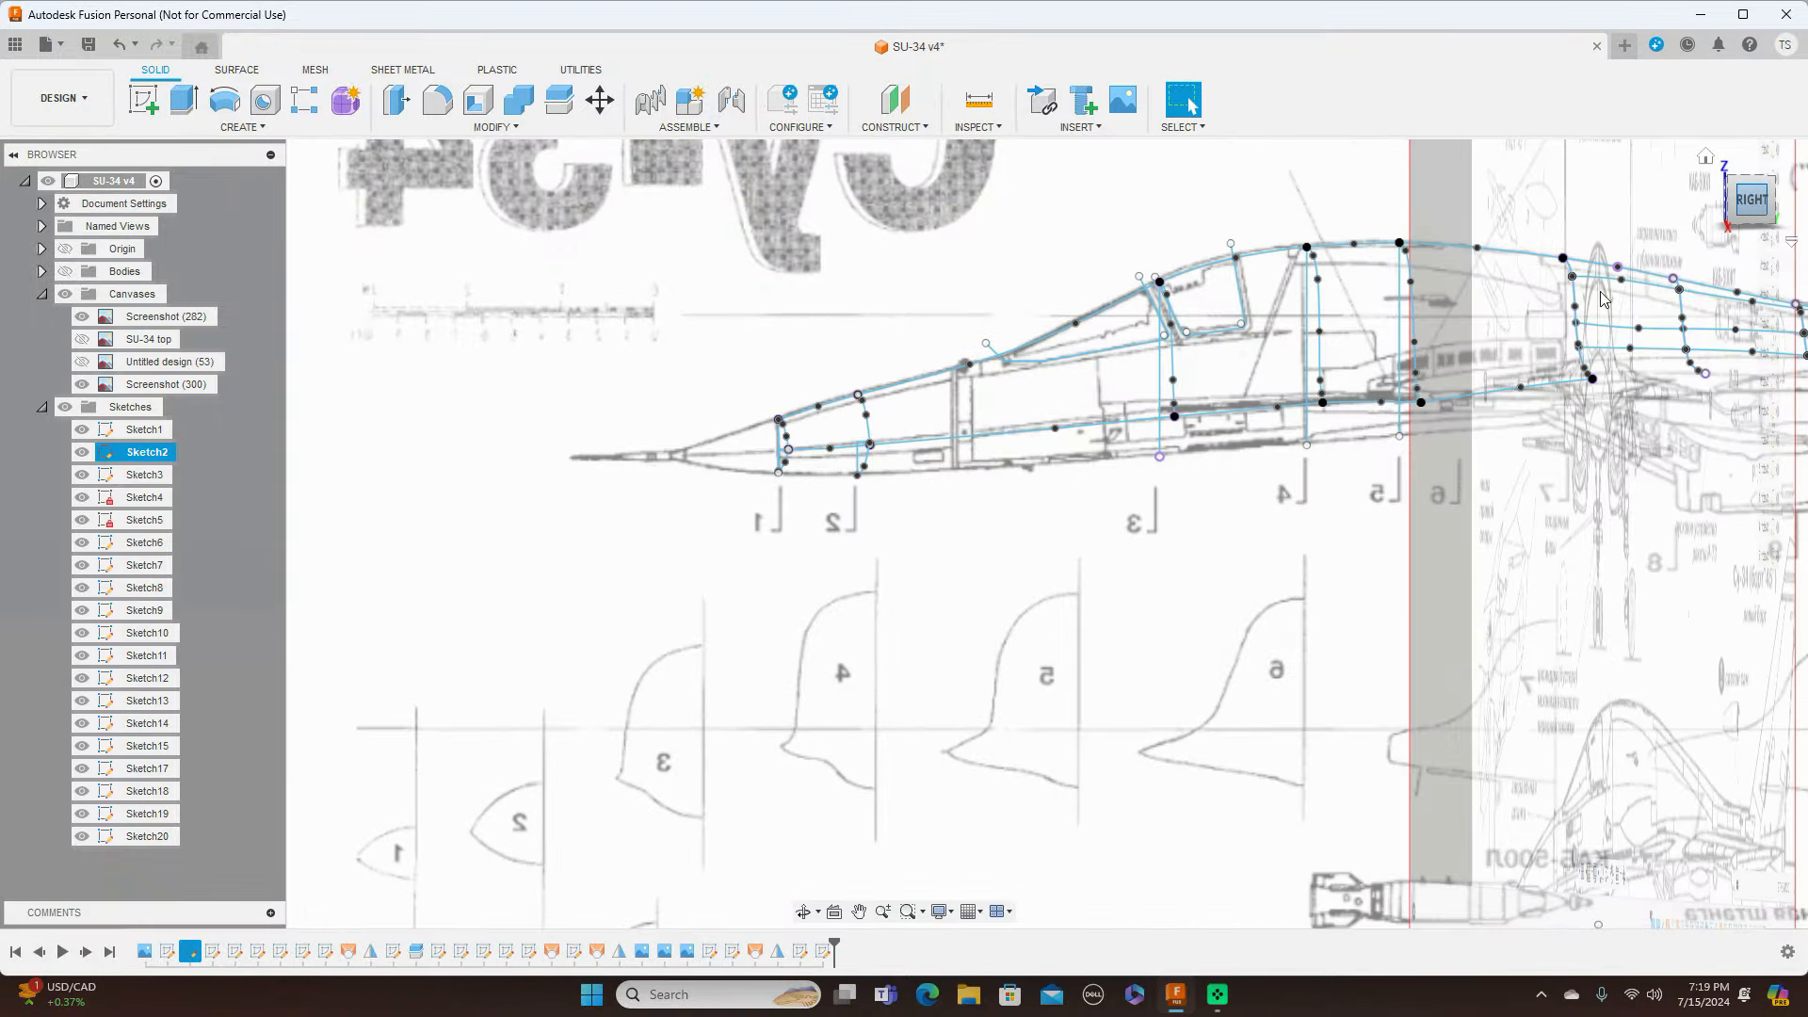
# Step: Start a side-plane sketch and draw section 3's horizontal line about 5 mm from the outer tip and vertical centreline about 2.4 mm down
pyautogui.scroll(-4, 1222, 657)
pyautogui.moveTo(1249, 665); pyautogui.dragTo(1236, 515, button='middle')
pyautogui.scroll(3, 1004, 565)
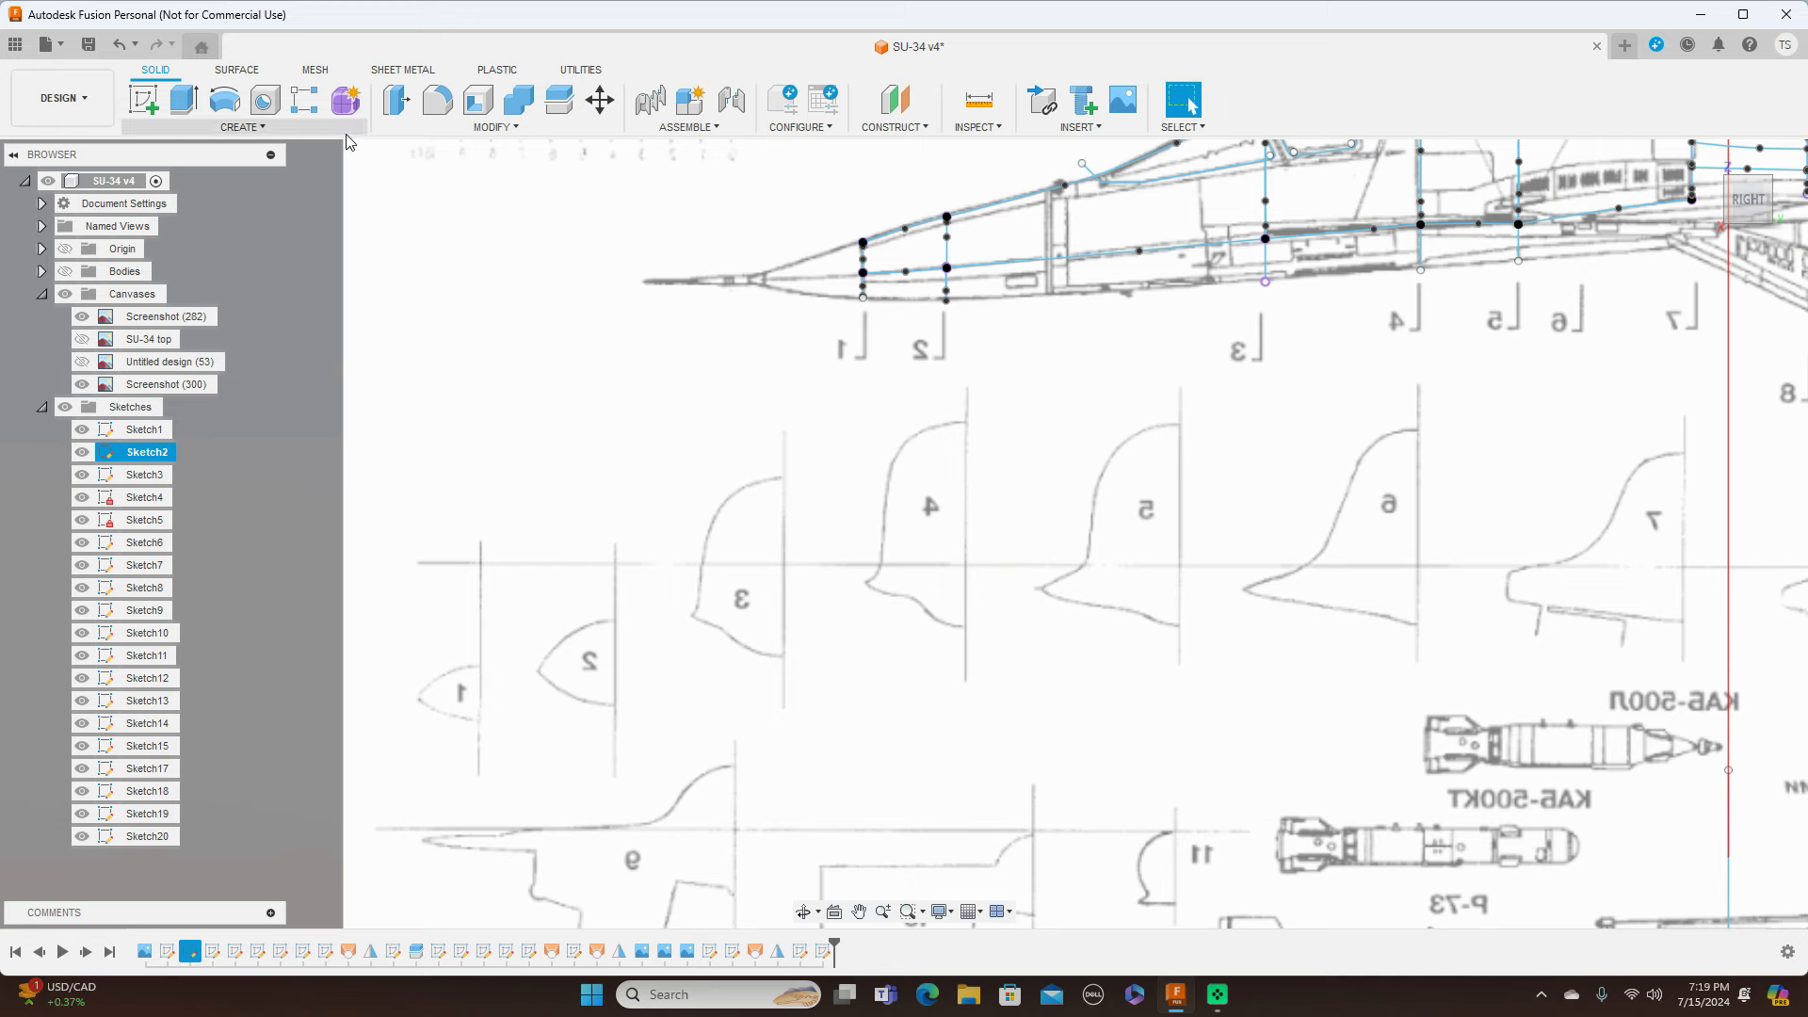
pyautogui.click(155, 94)
pyautogui.click(984, 494)
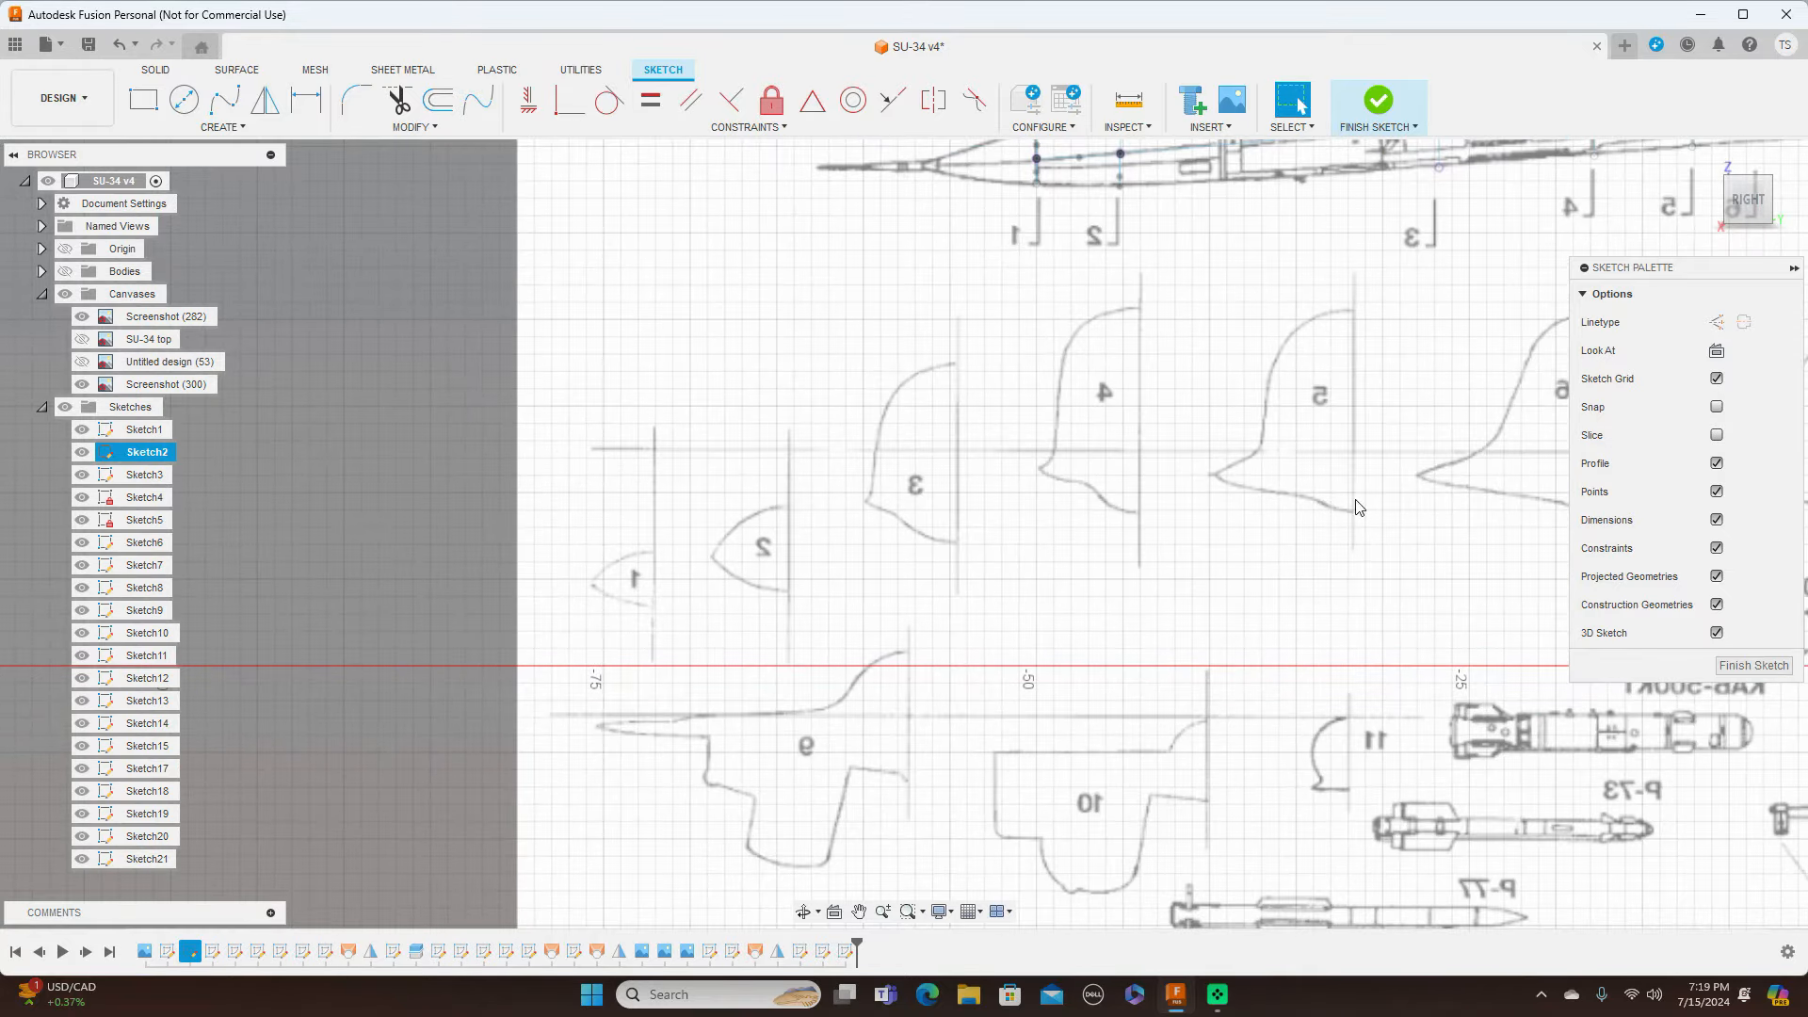
pyautogui.scroll(4, 1448, 515)
pyautogui.press('l')
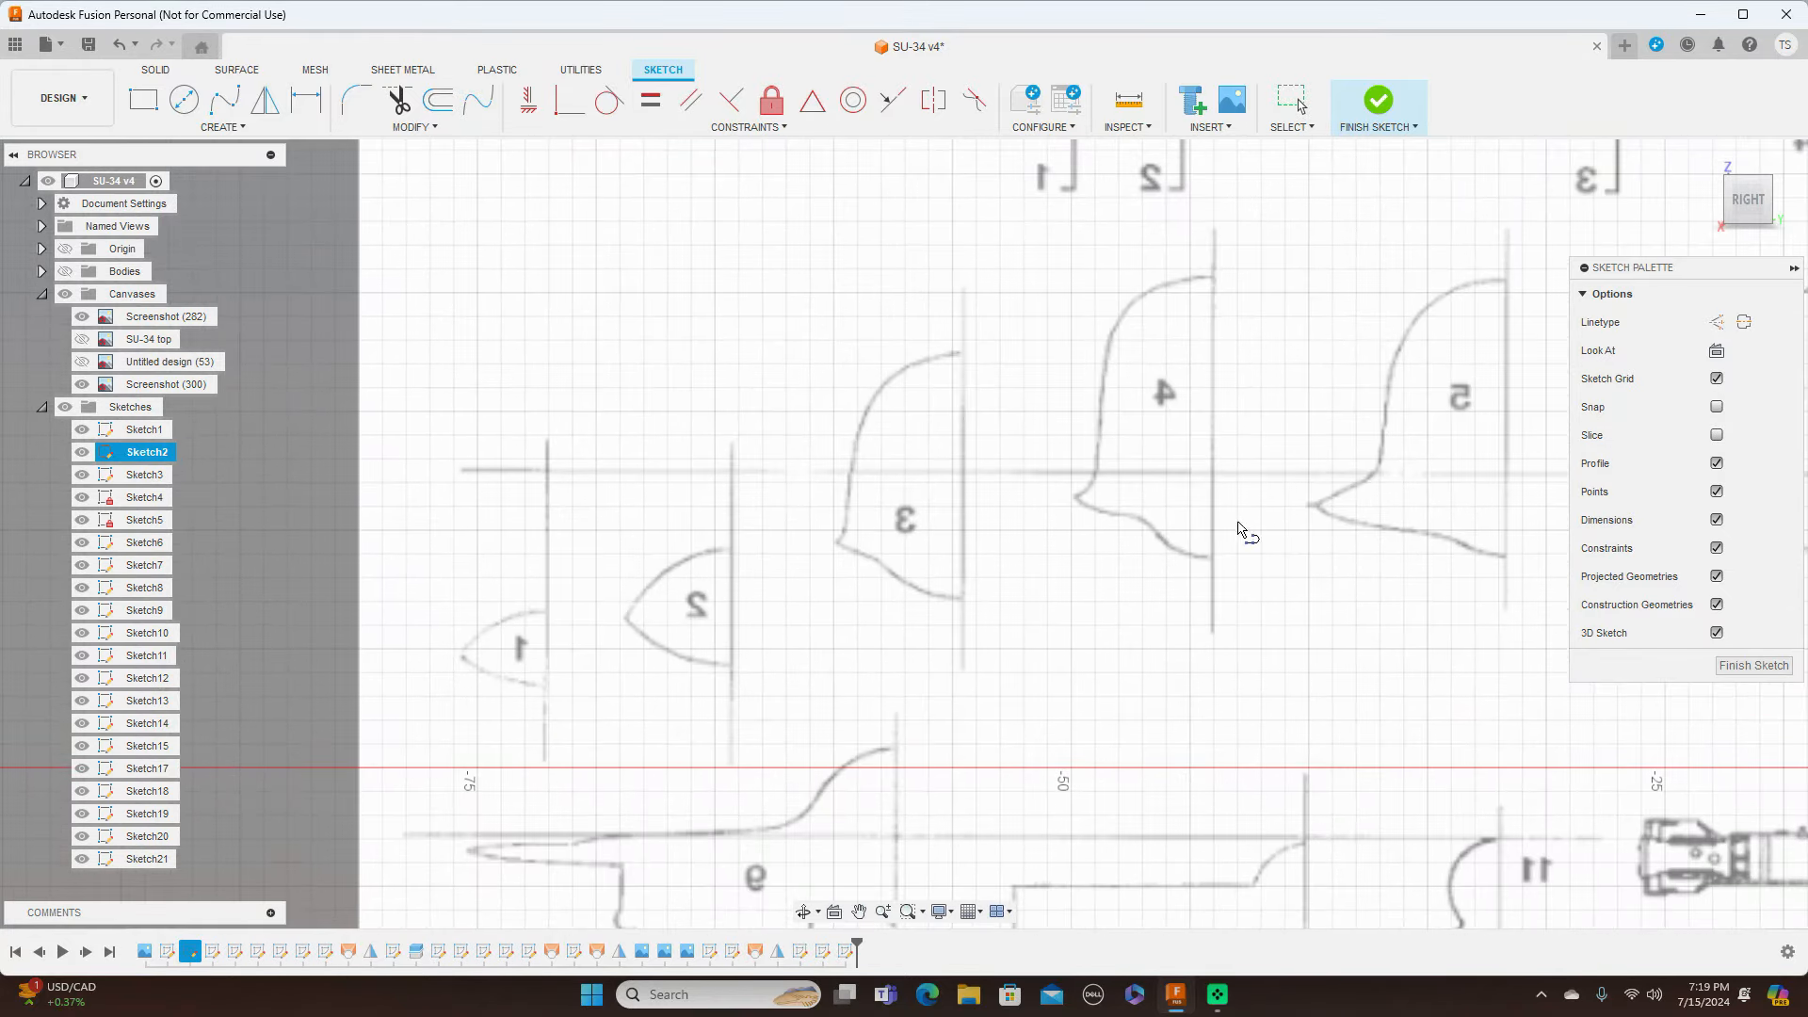
pyautogui.click(838, 543)
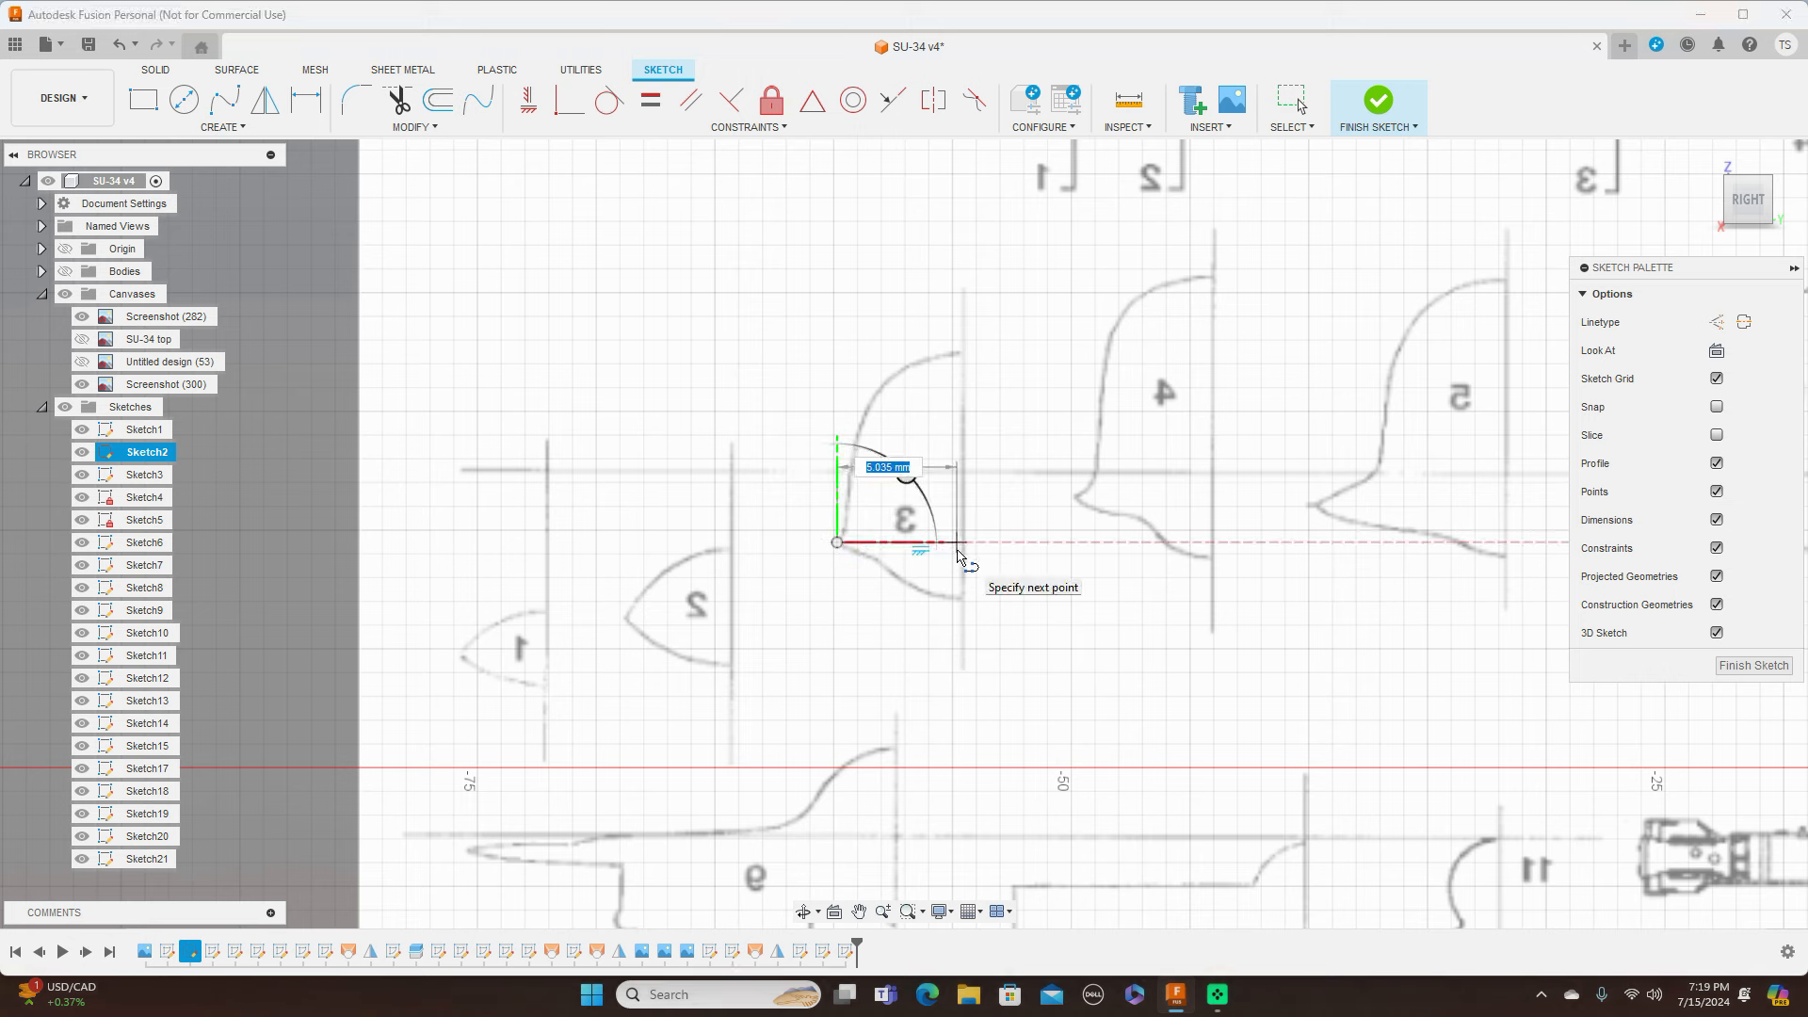
pyautogui.click(963, 543)
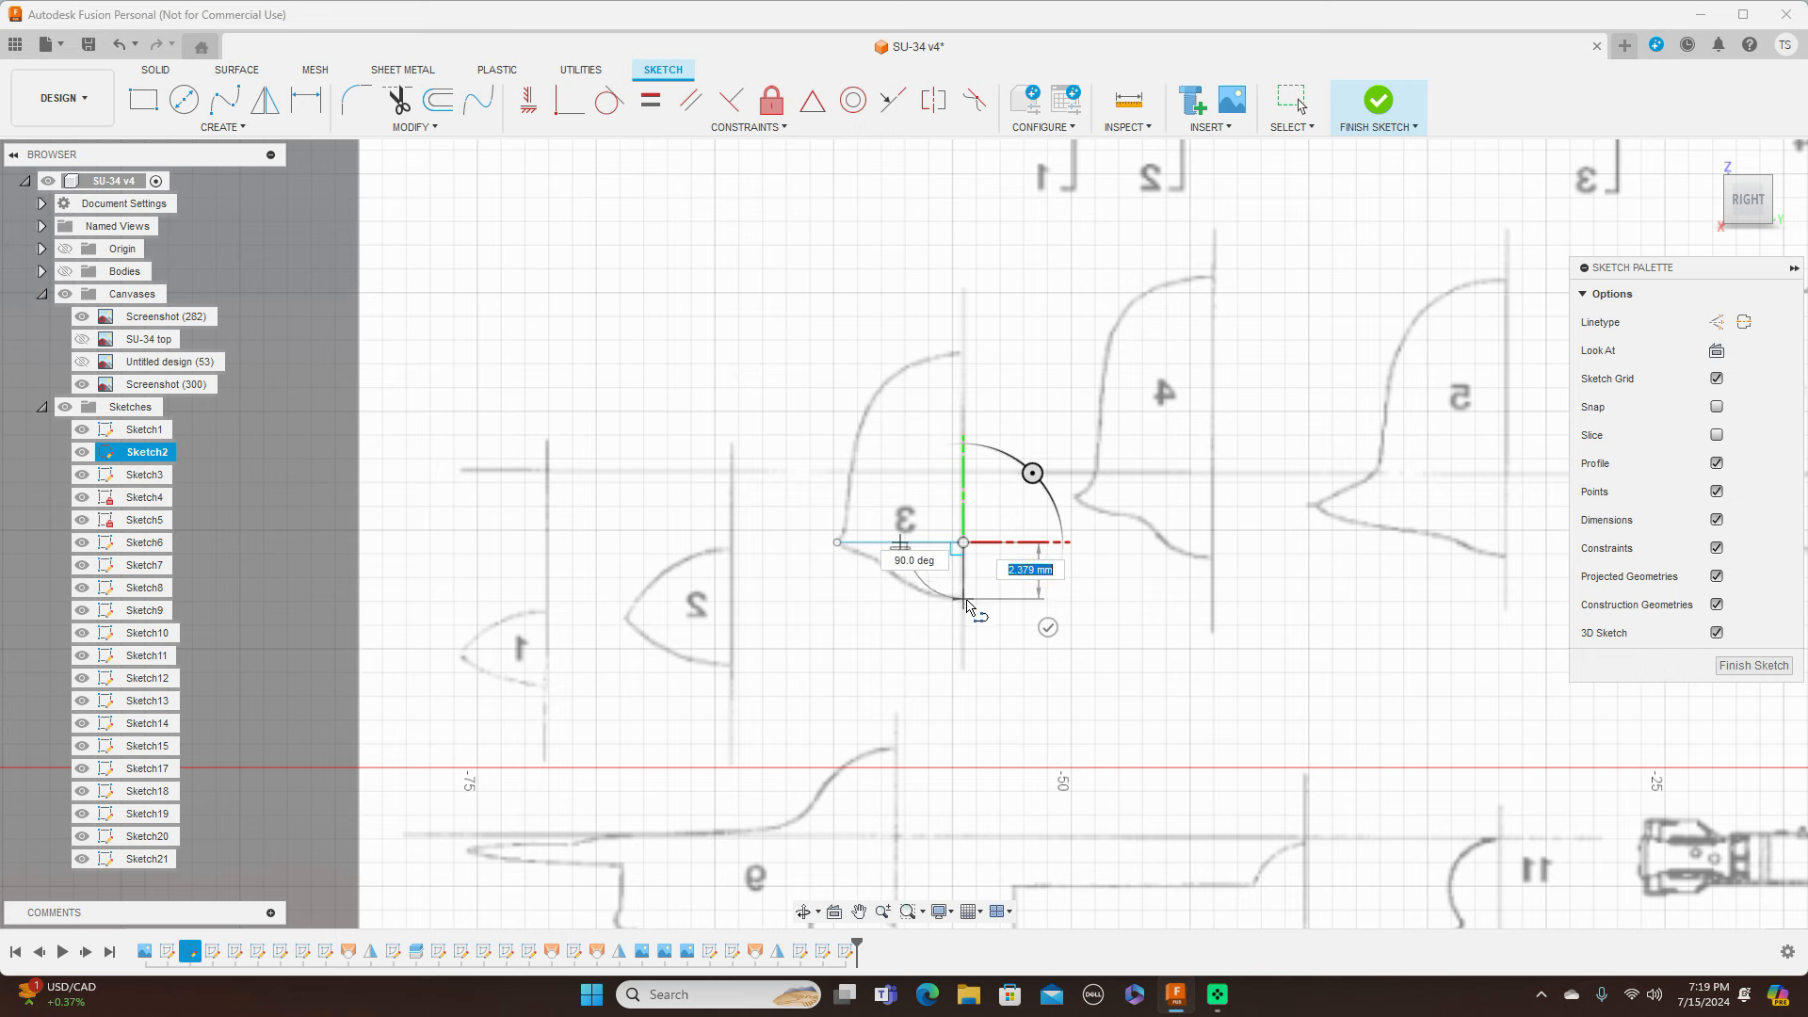
pyautogui.click(964, 600)
pyautogui.rightClick(965, 600)
pyautogui.click(1029, 602)
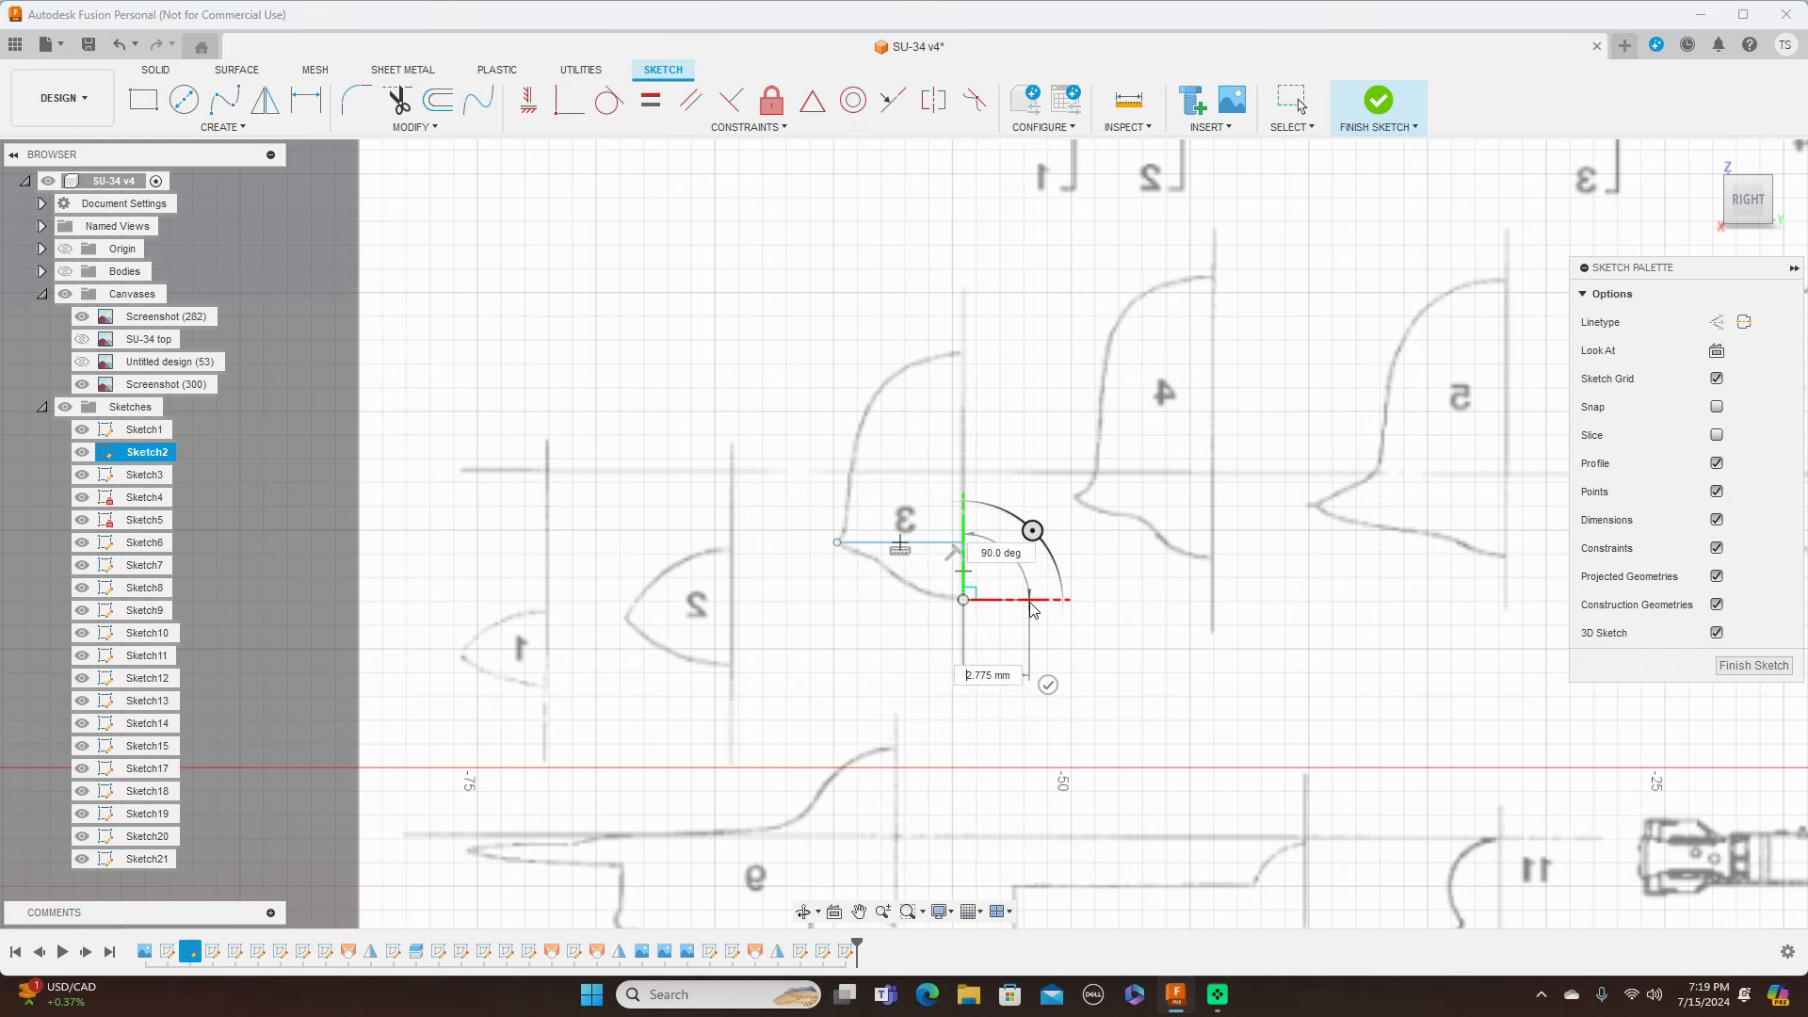
# Step: Trace section 3's lower curve with a five-point spline from the lower centreline end to the outer tip
pyautogui.click(230, 107)
pyautogui.click(964, 600)
pyautogui.scroll(1, 911, 595)
pyautogui.scroll(3, 911, 593)
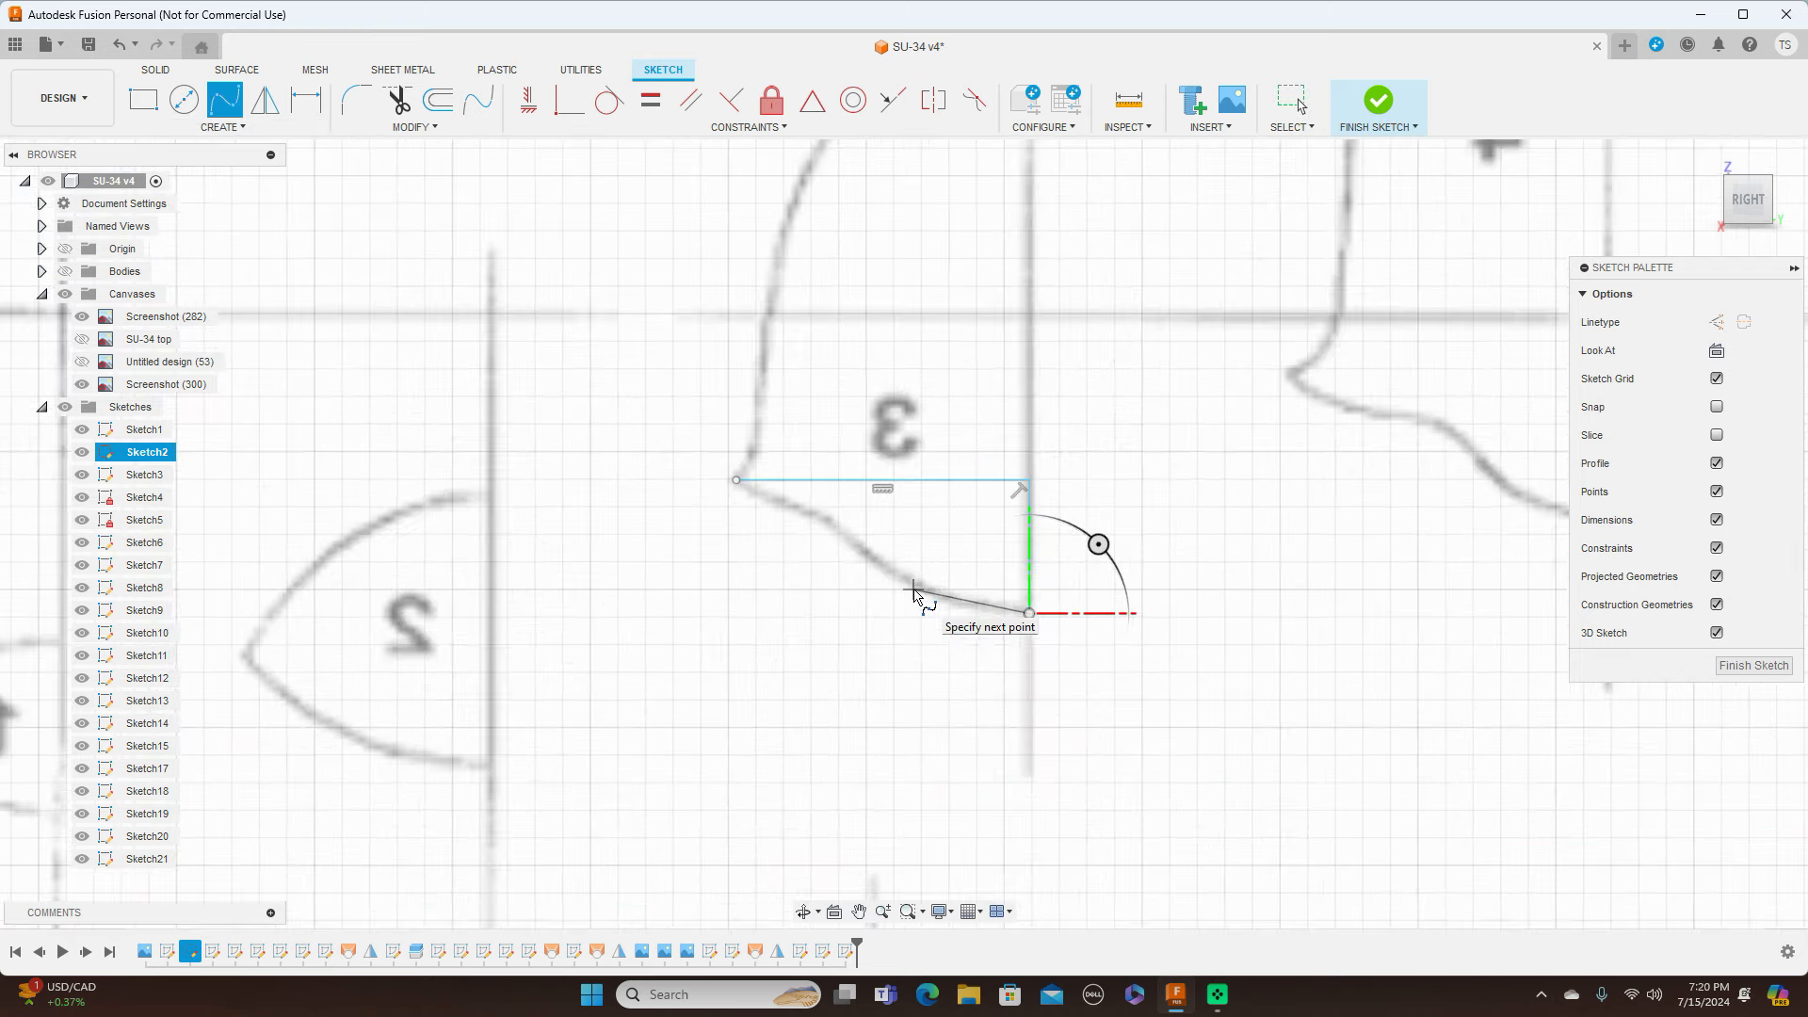
pyautogui.click(922, 593)
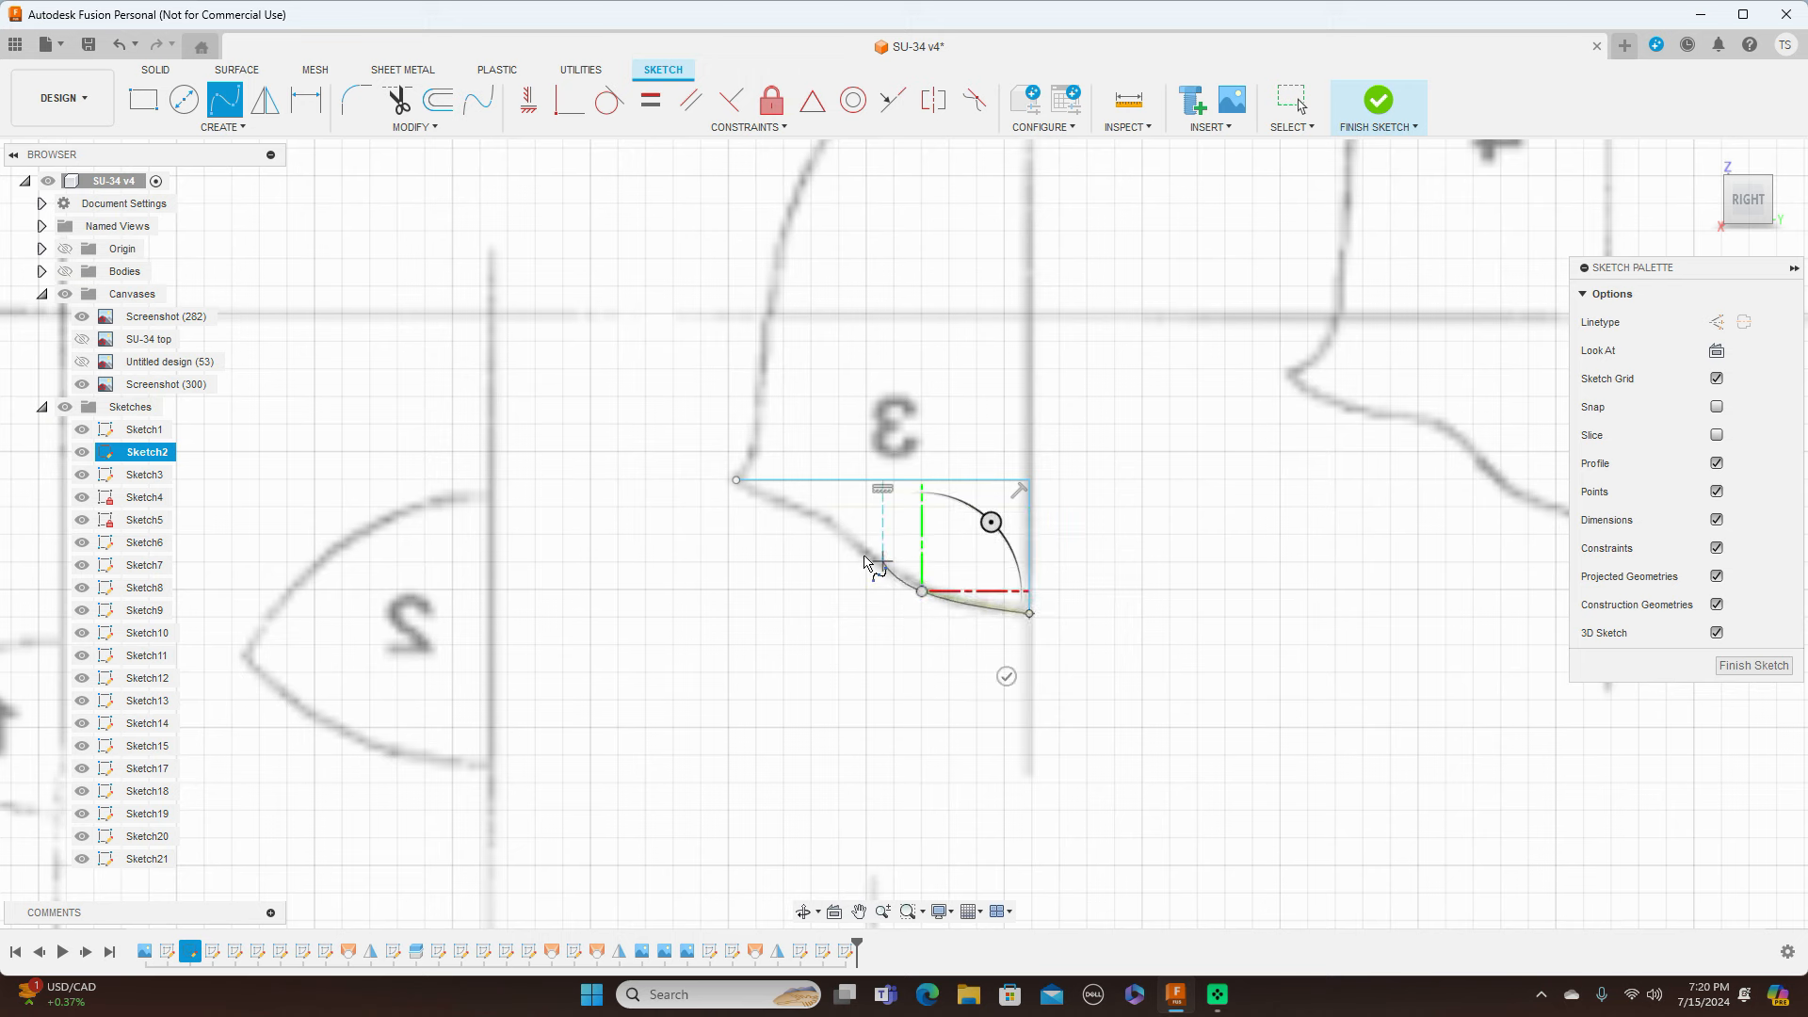
pyautogui.click(830, 520)
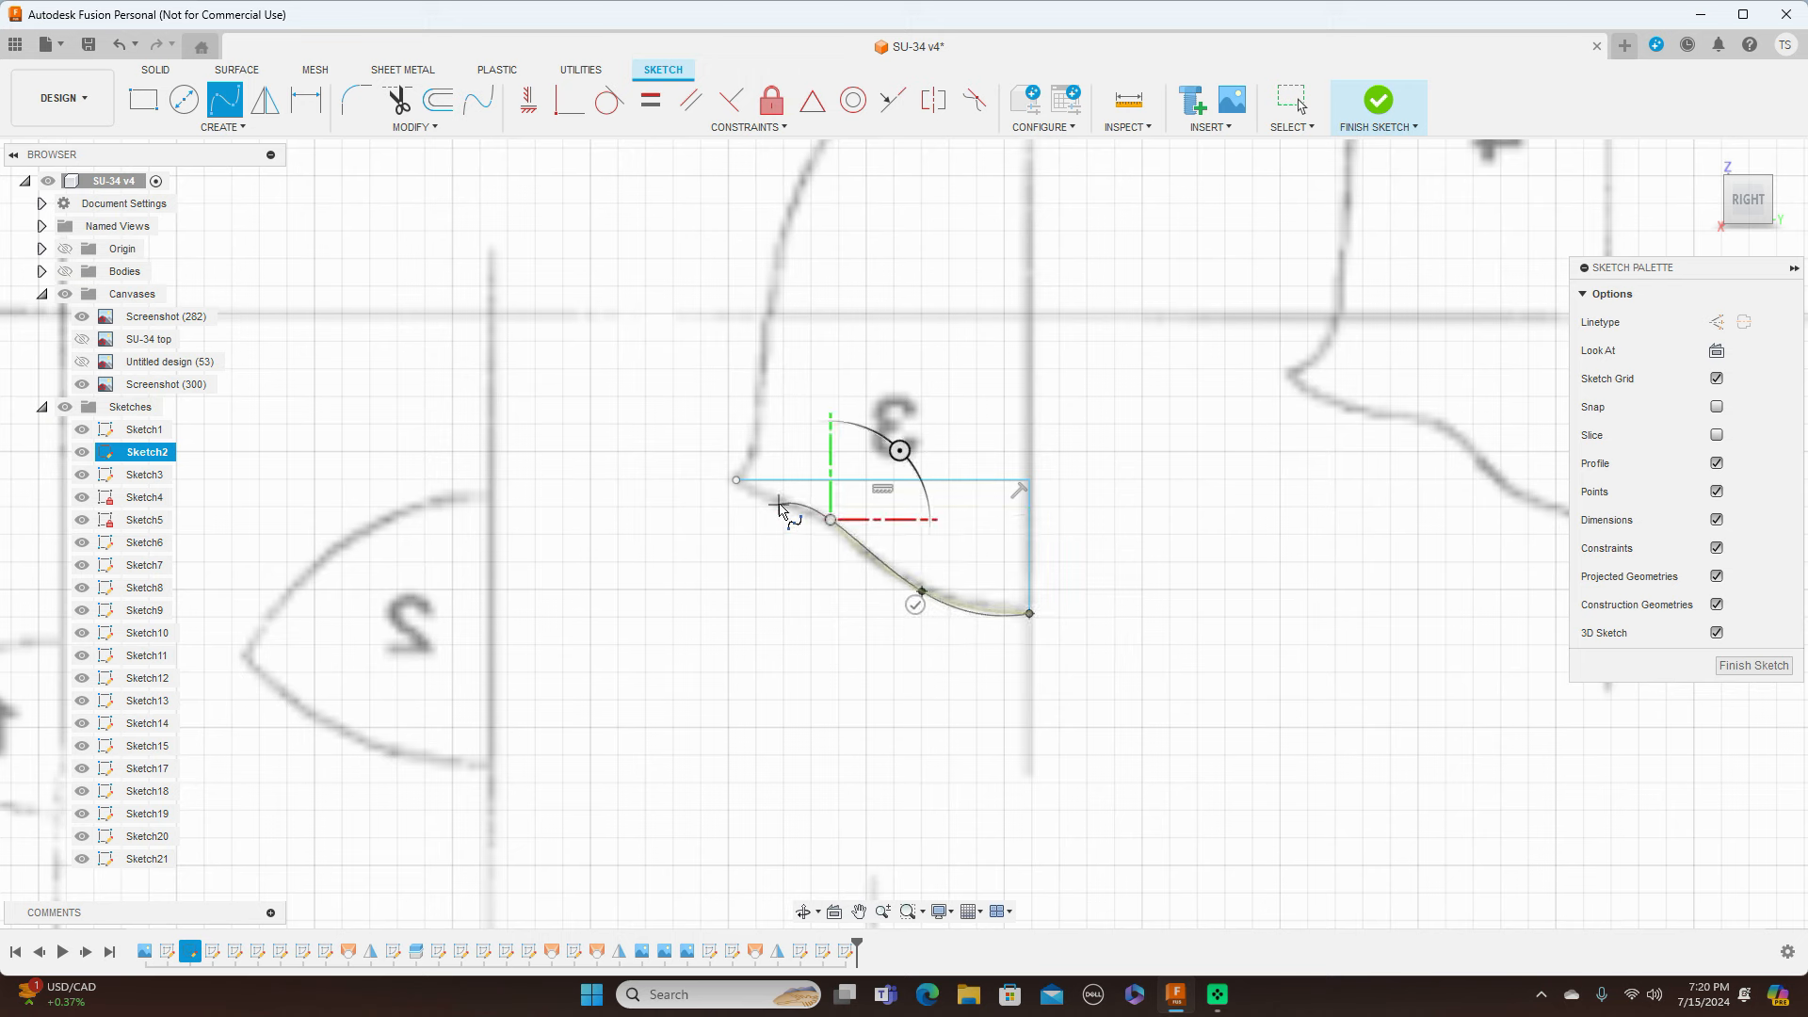
pyautogui.click(779, 503)
pyautogui.click(737, 483)
pyautogui.rightClick(738, 484)
pyautogui.click(794, 488)
# Step: Reposition two inner fit points of the section 3 spline so the curve follows the blueprint outline
pyautogui.scroll(2, 898, 637)
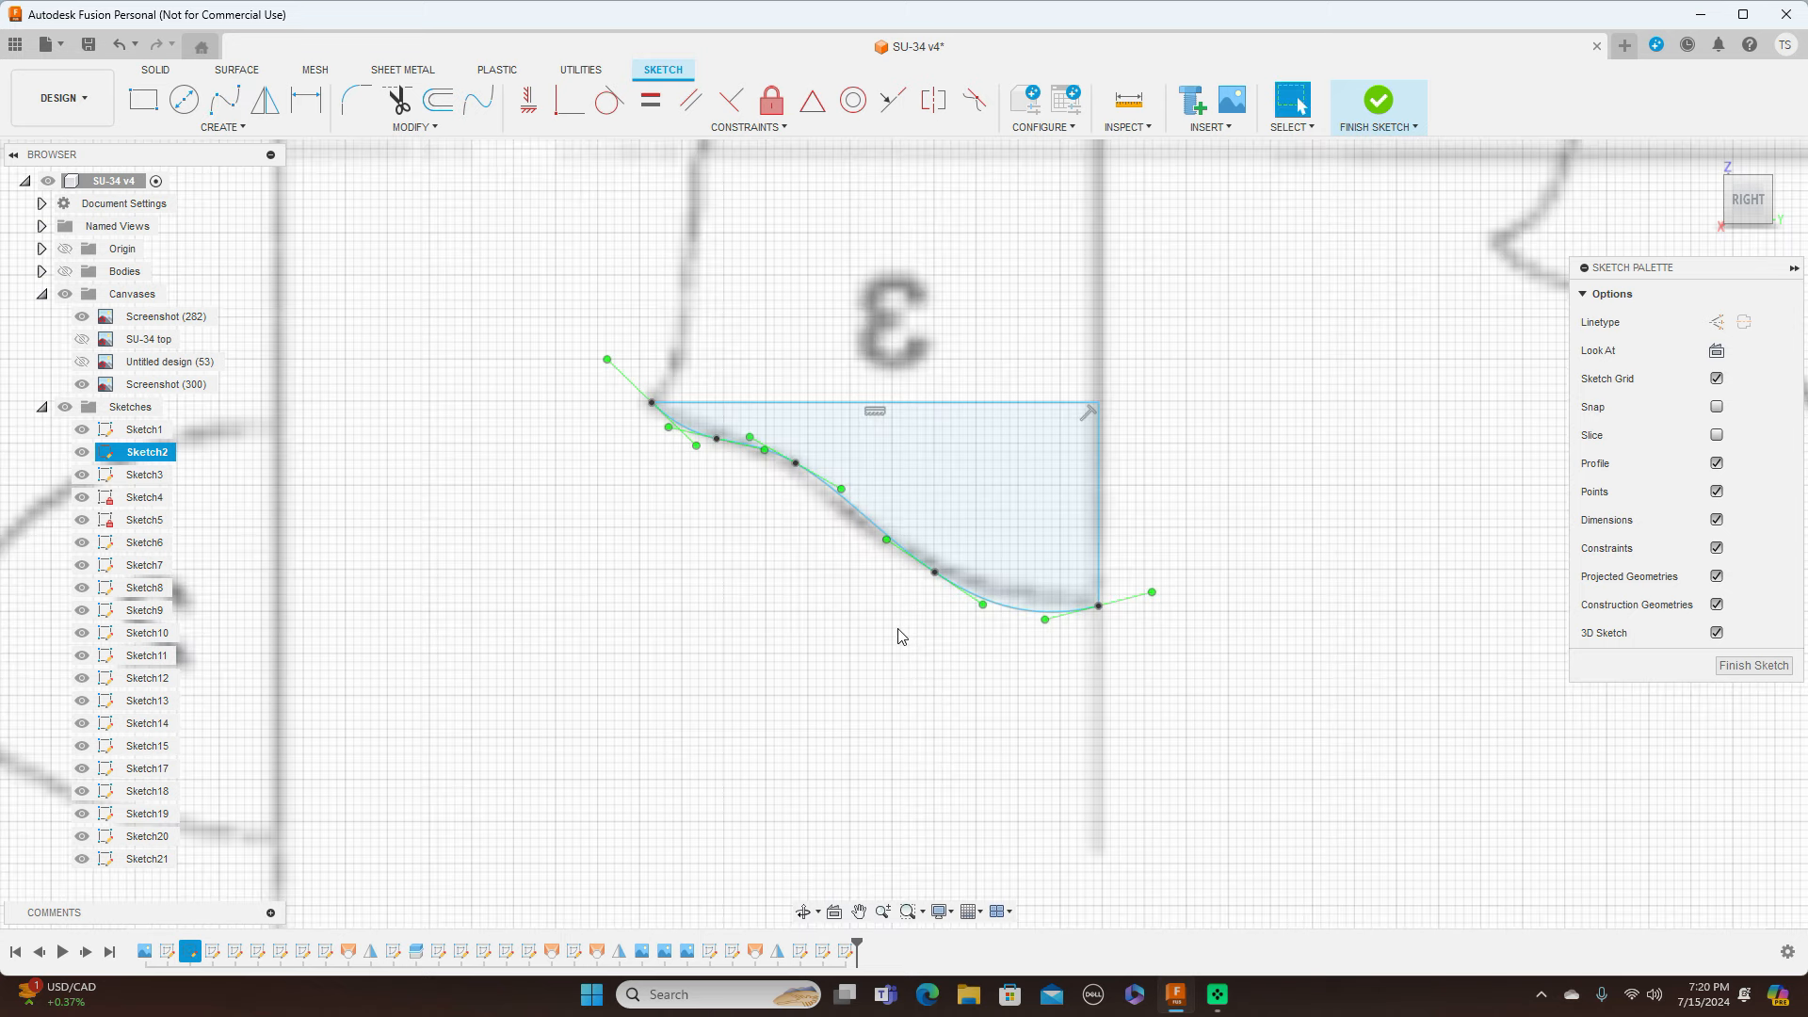
pyautogui.moveTo(796, 464); pyautogui.dragTo(797, 471)
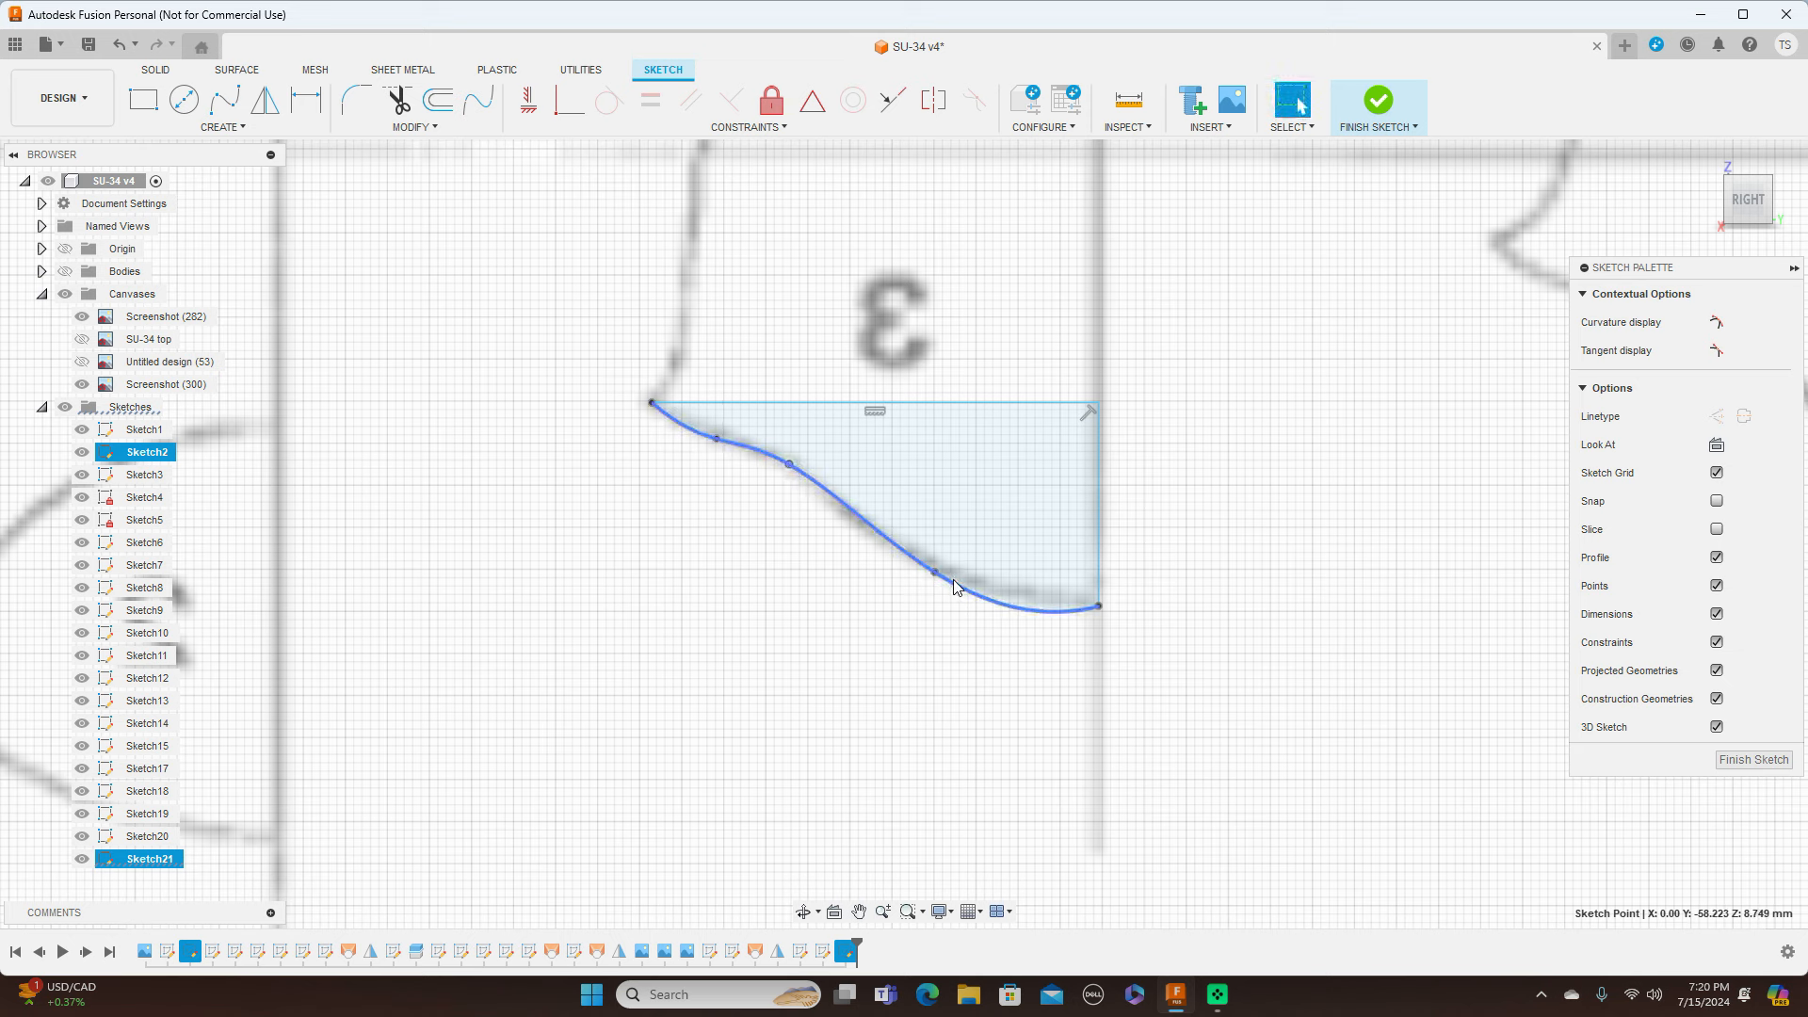
pyautogui.moveTo(938, 577); pyautogui.dragTo(897, 558)
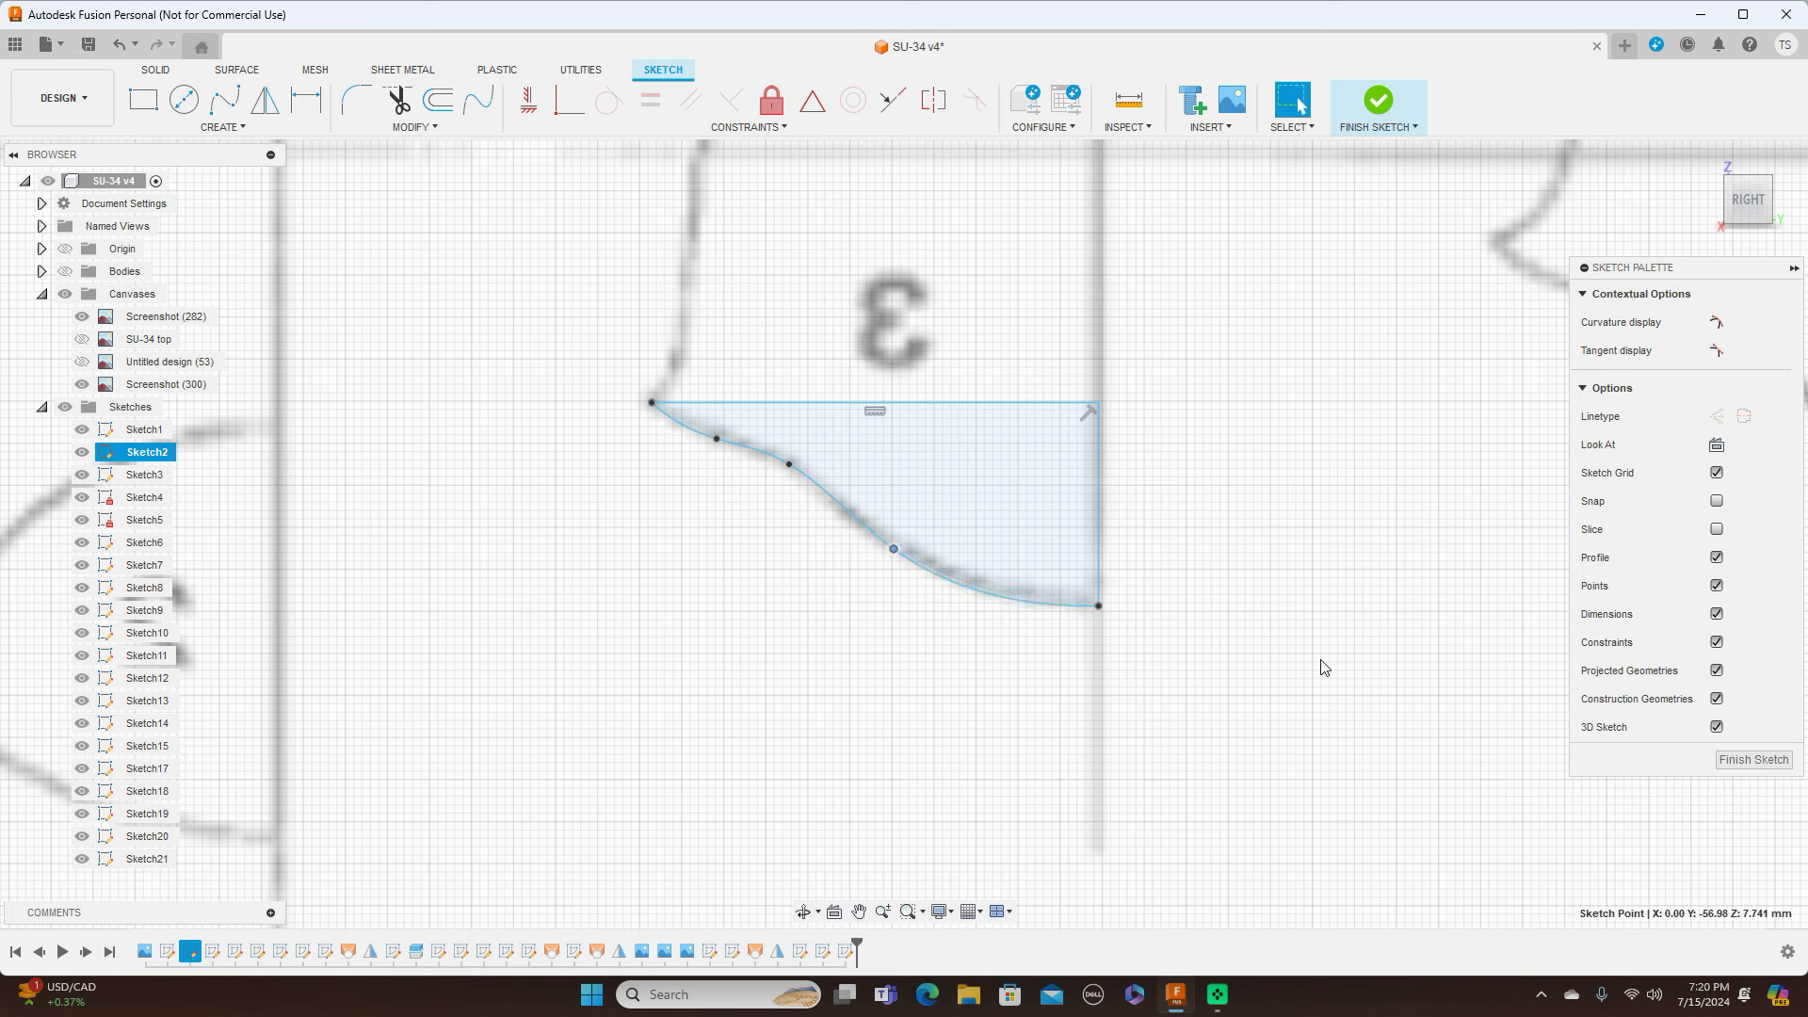
pyautogui.scroll(3, 1323, 660)
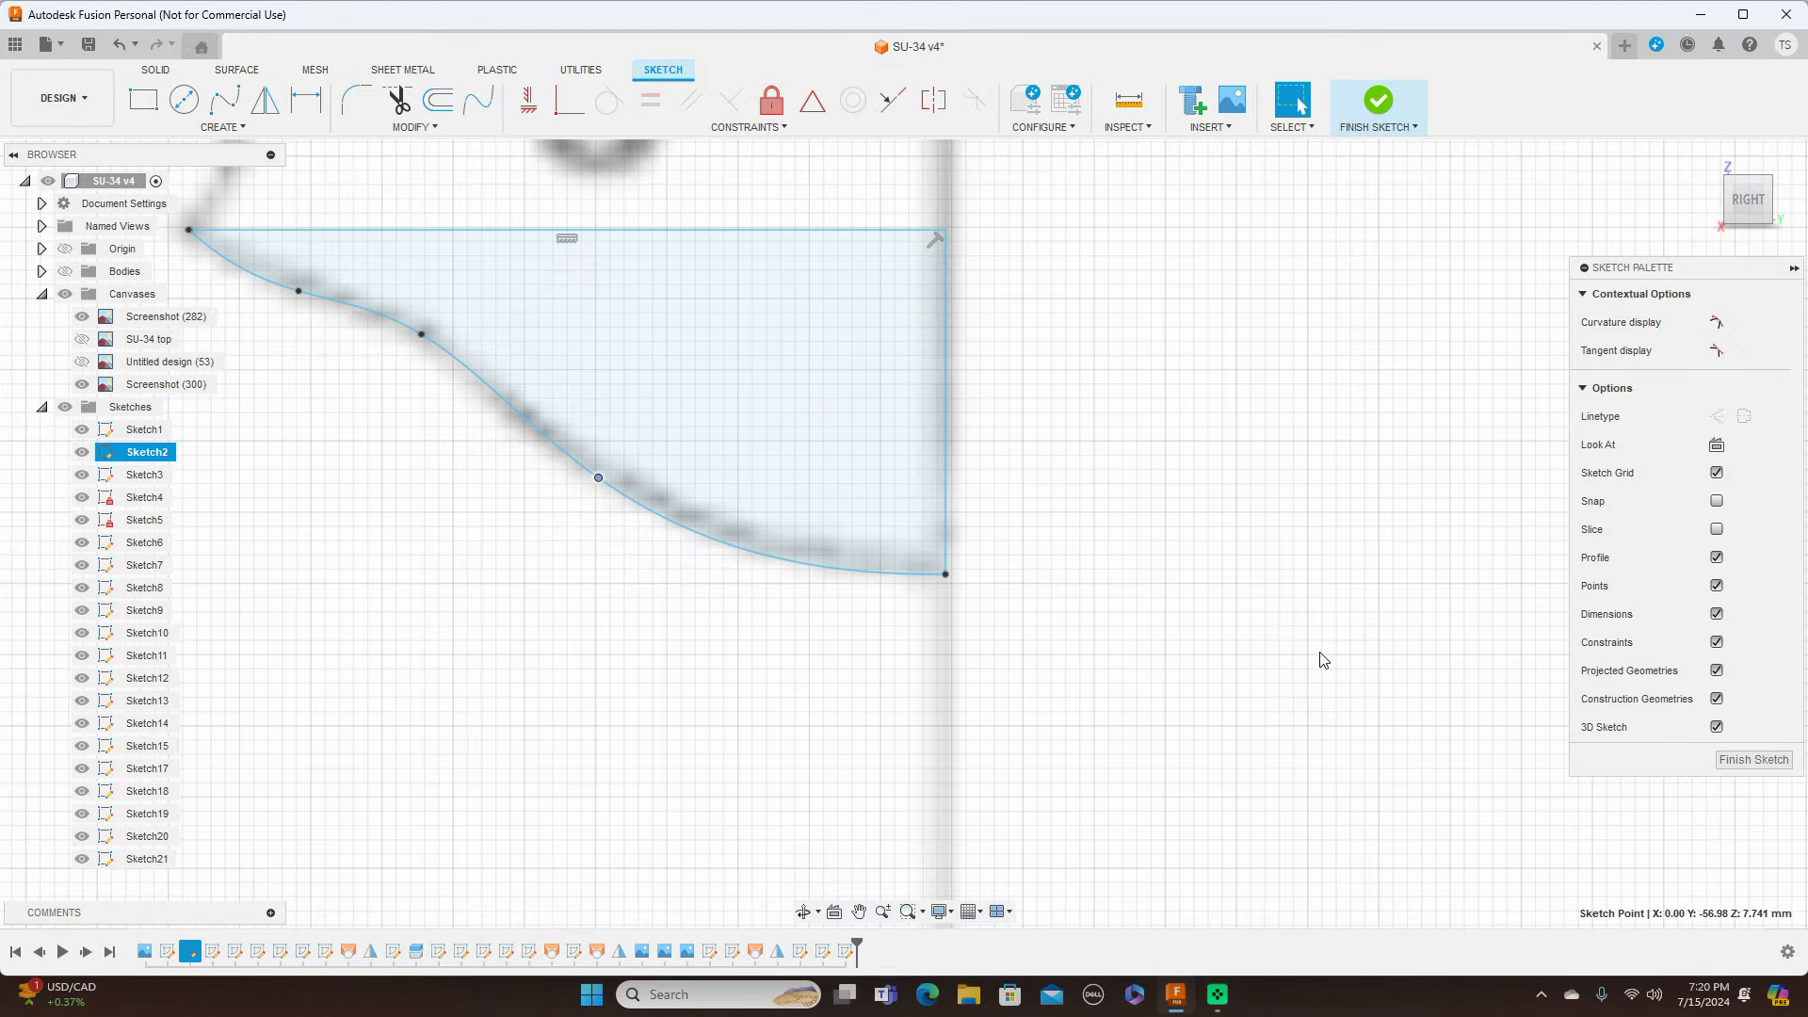
pyautogui.scroll(-1, 1323, 659)
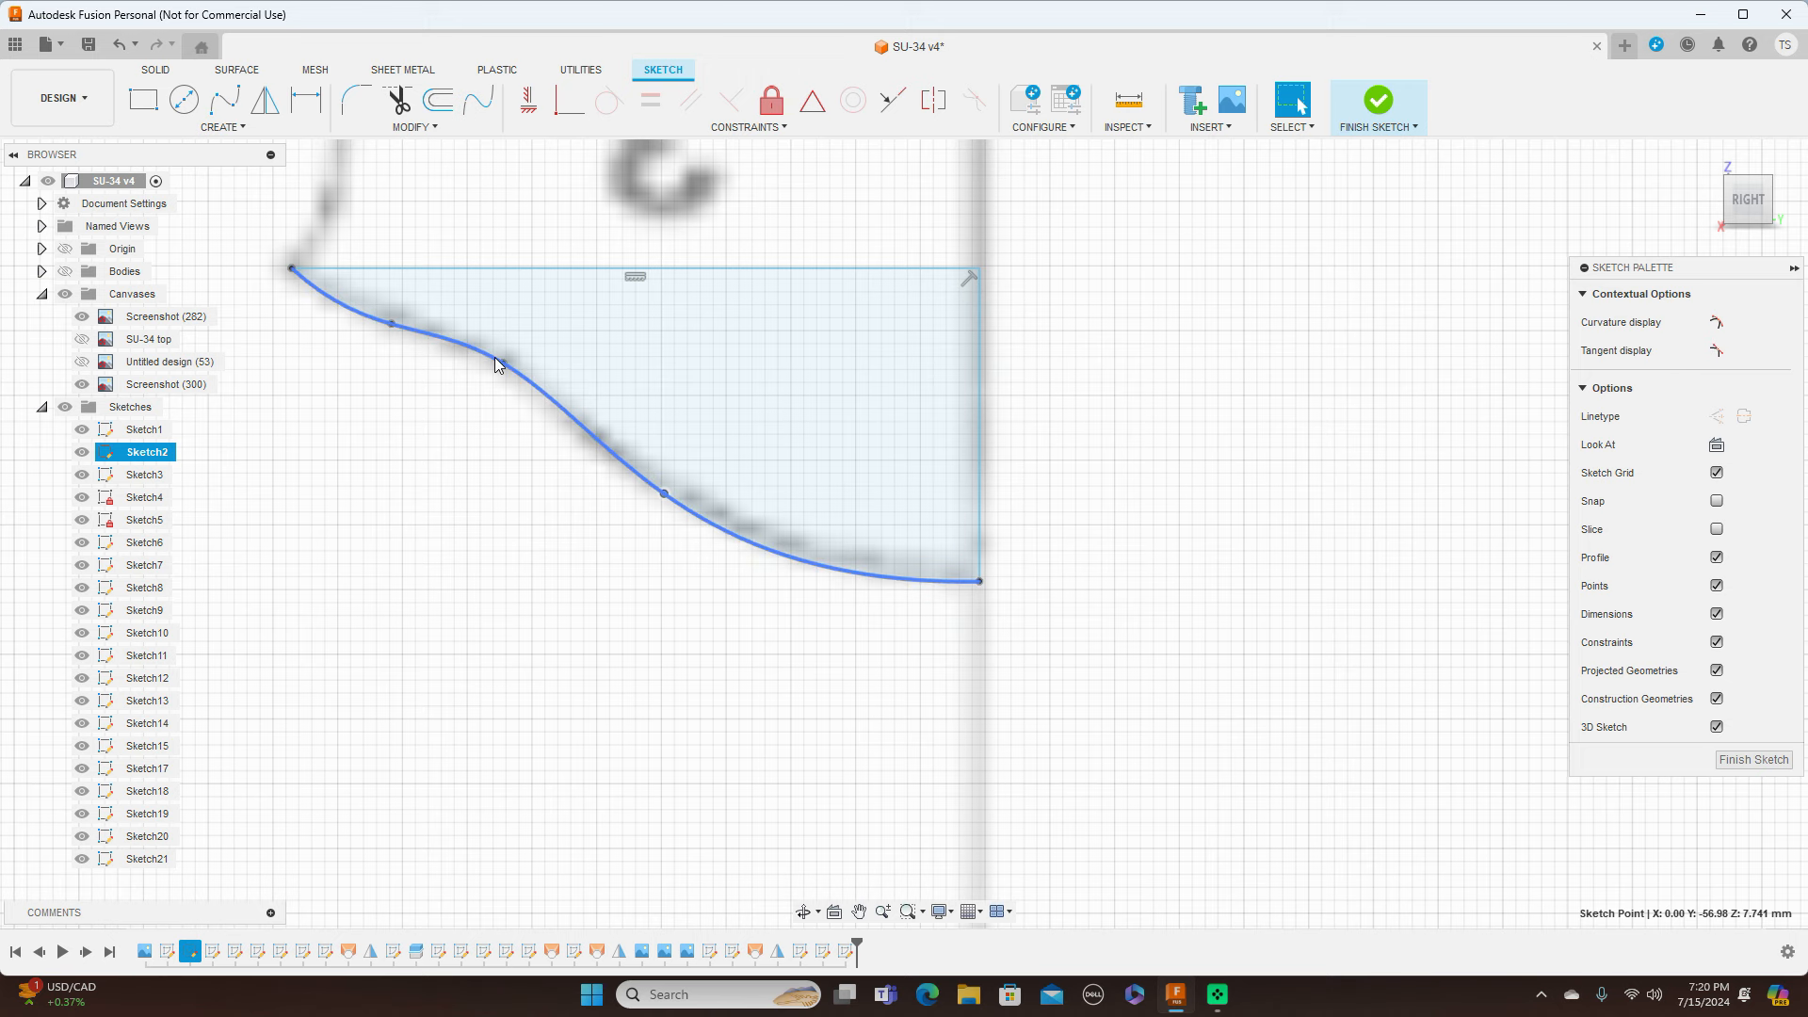
pyautogui.click(782, 127)
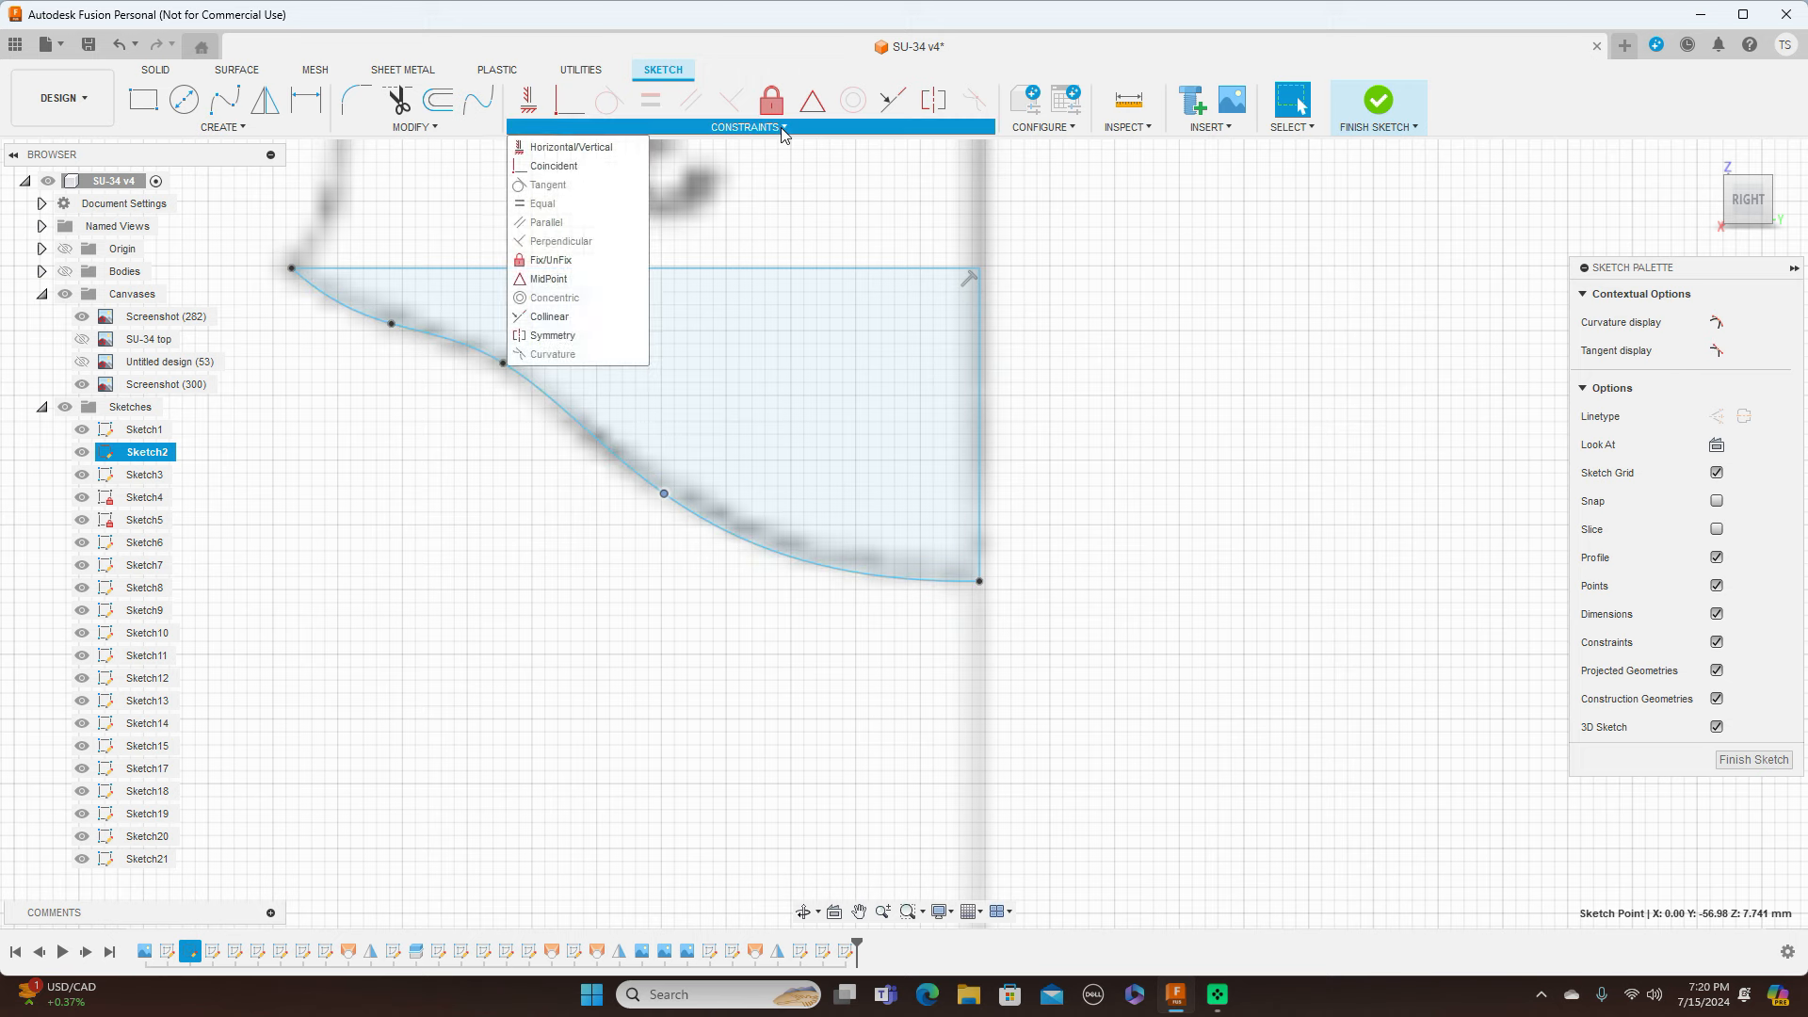
pyautogui.click(565, 147)
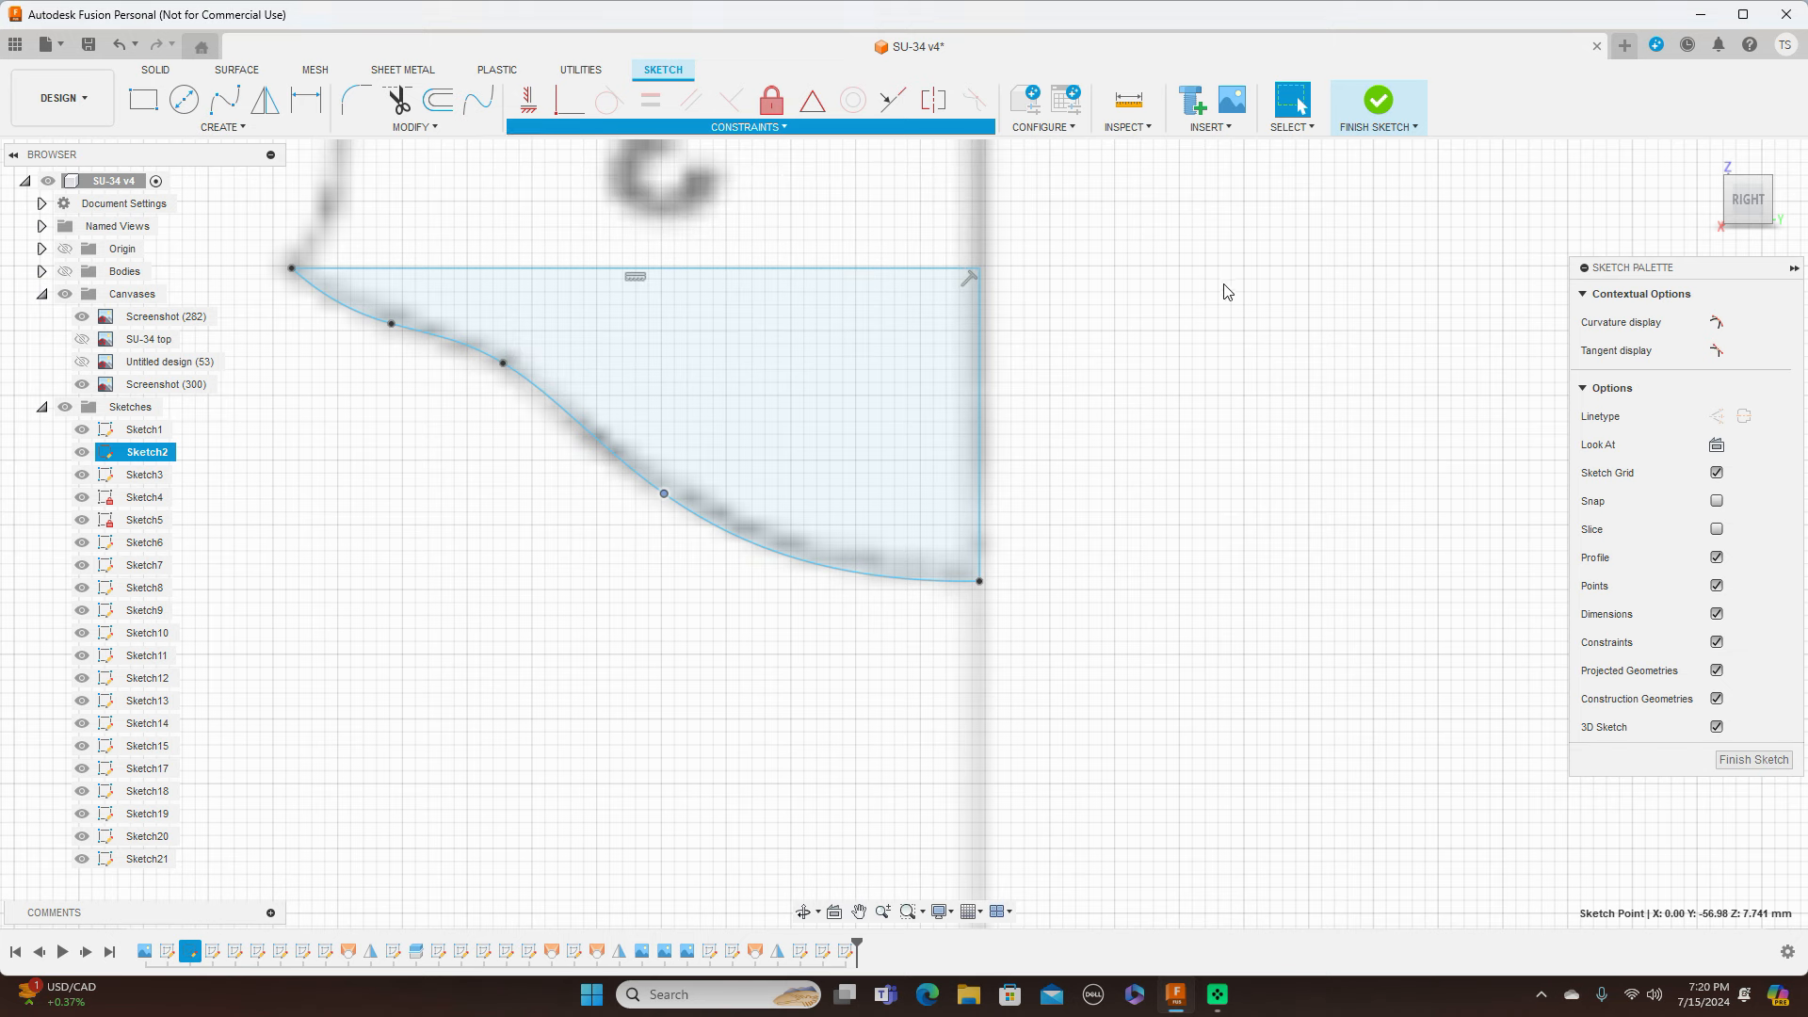
pyautogui.press('Escape')
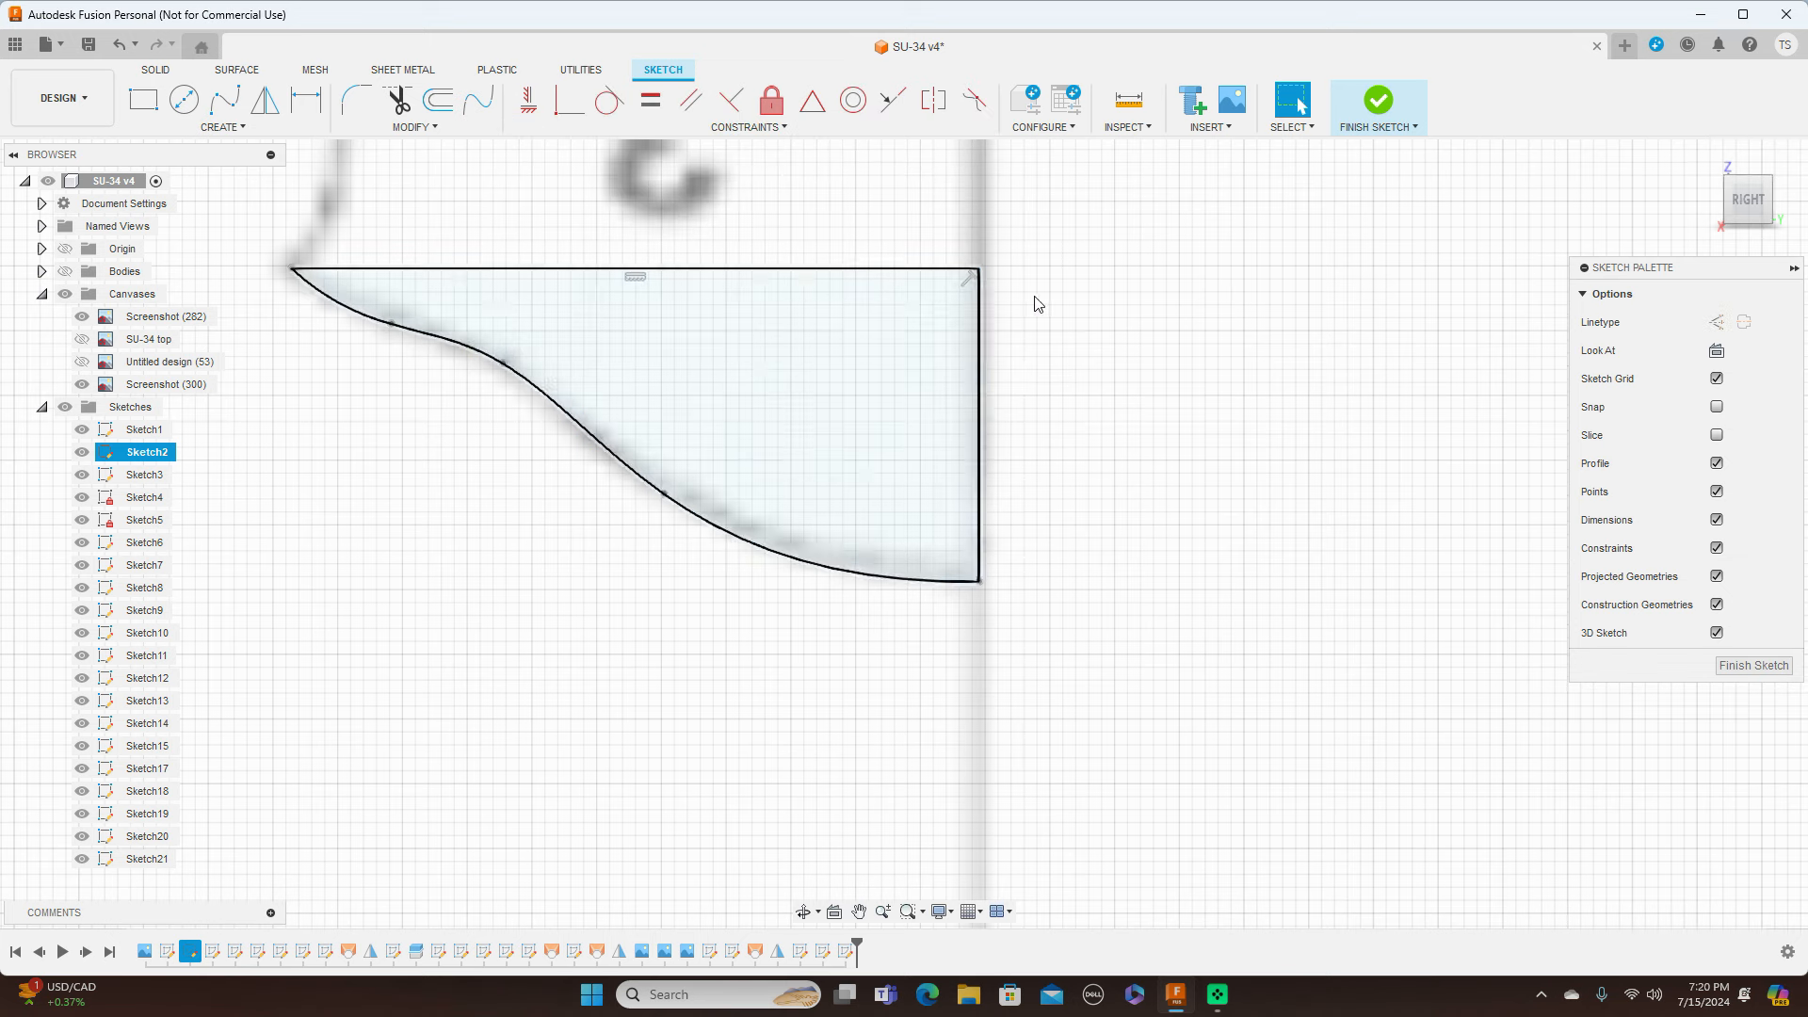
pyautogui.moveTo(1035, 297); pyautogui.dragTo(1047, 293)
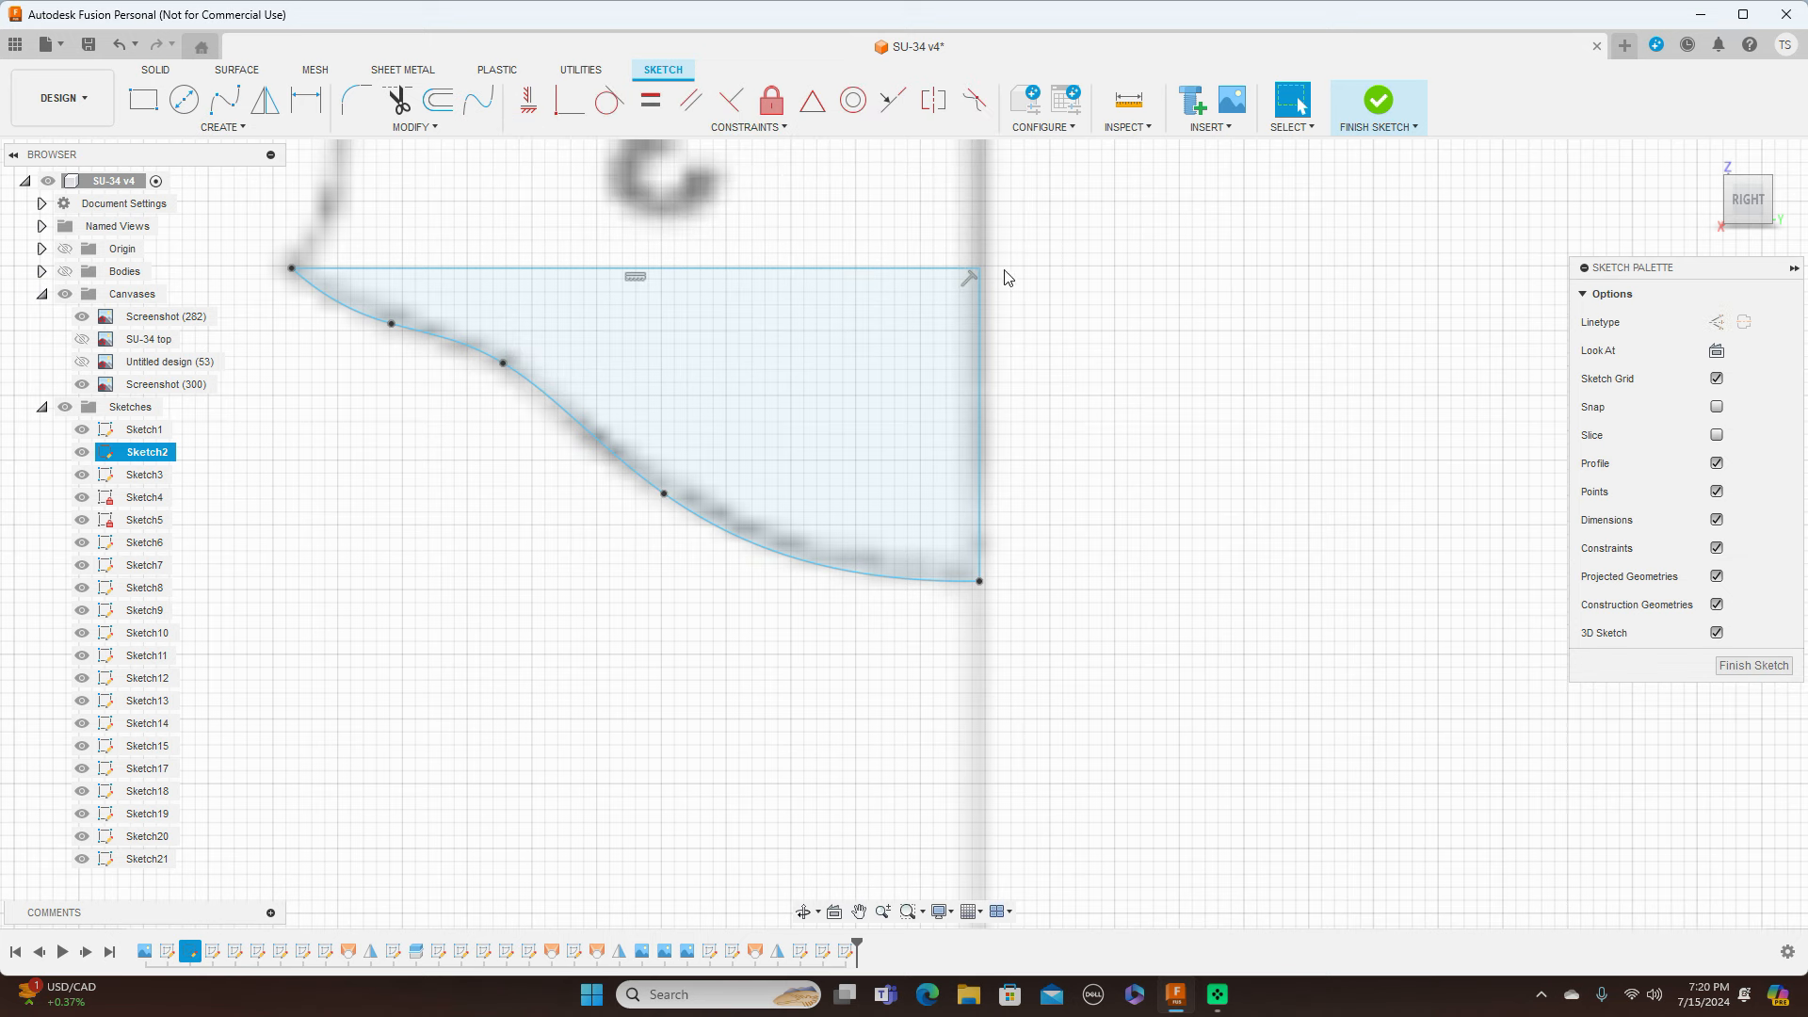
# Step: Try a tangent constraint between section 3's vertical centreline and its lower spline, and undo it
pyautogui.click(609, 102)
pyautogui.click(981, 518)
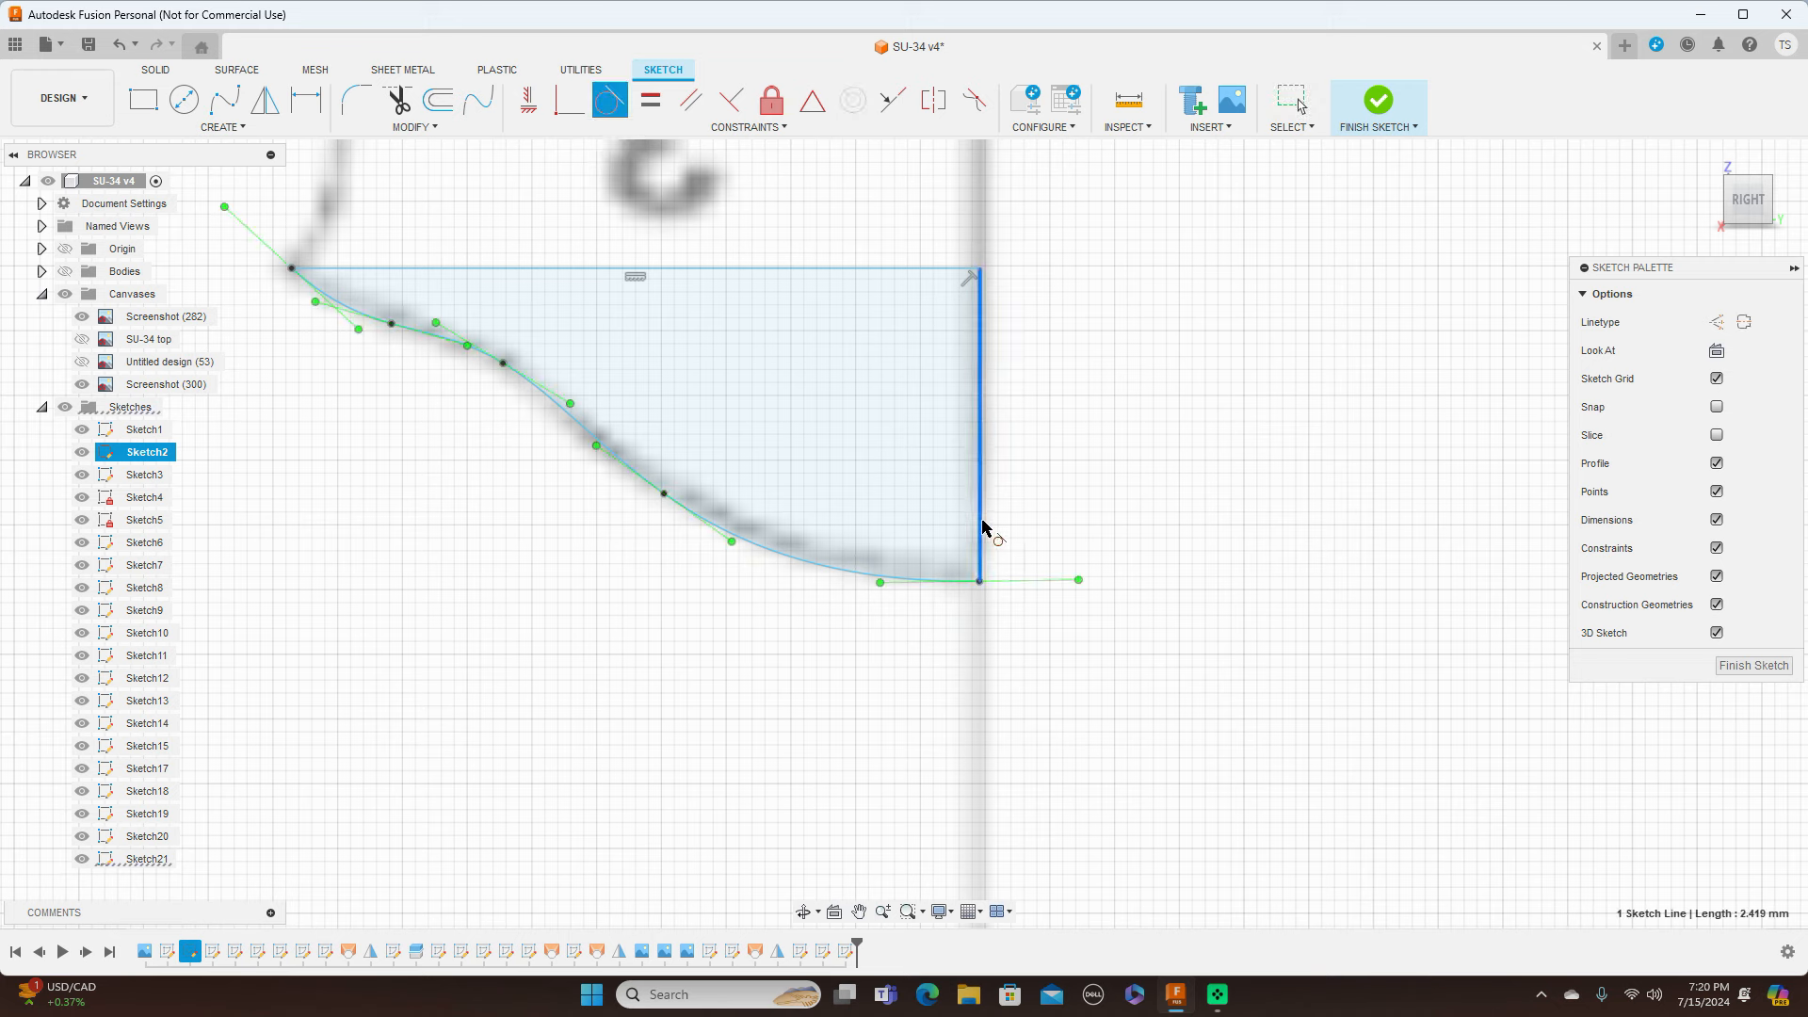
pyautogui.click(913, 586)
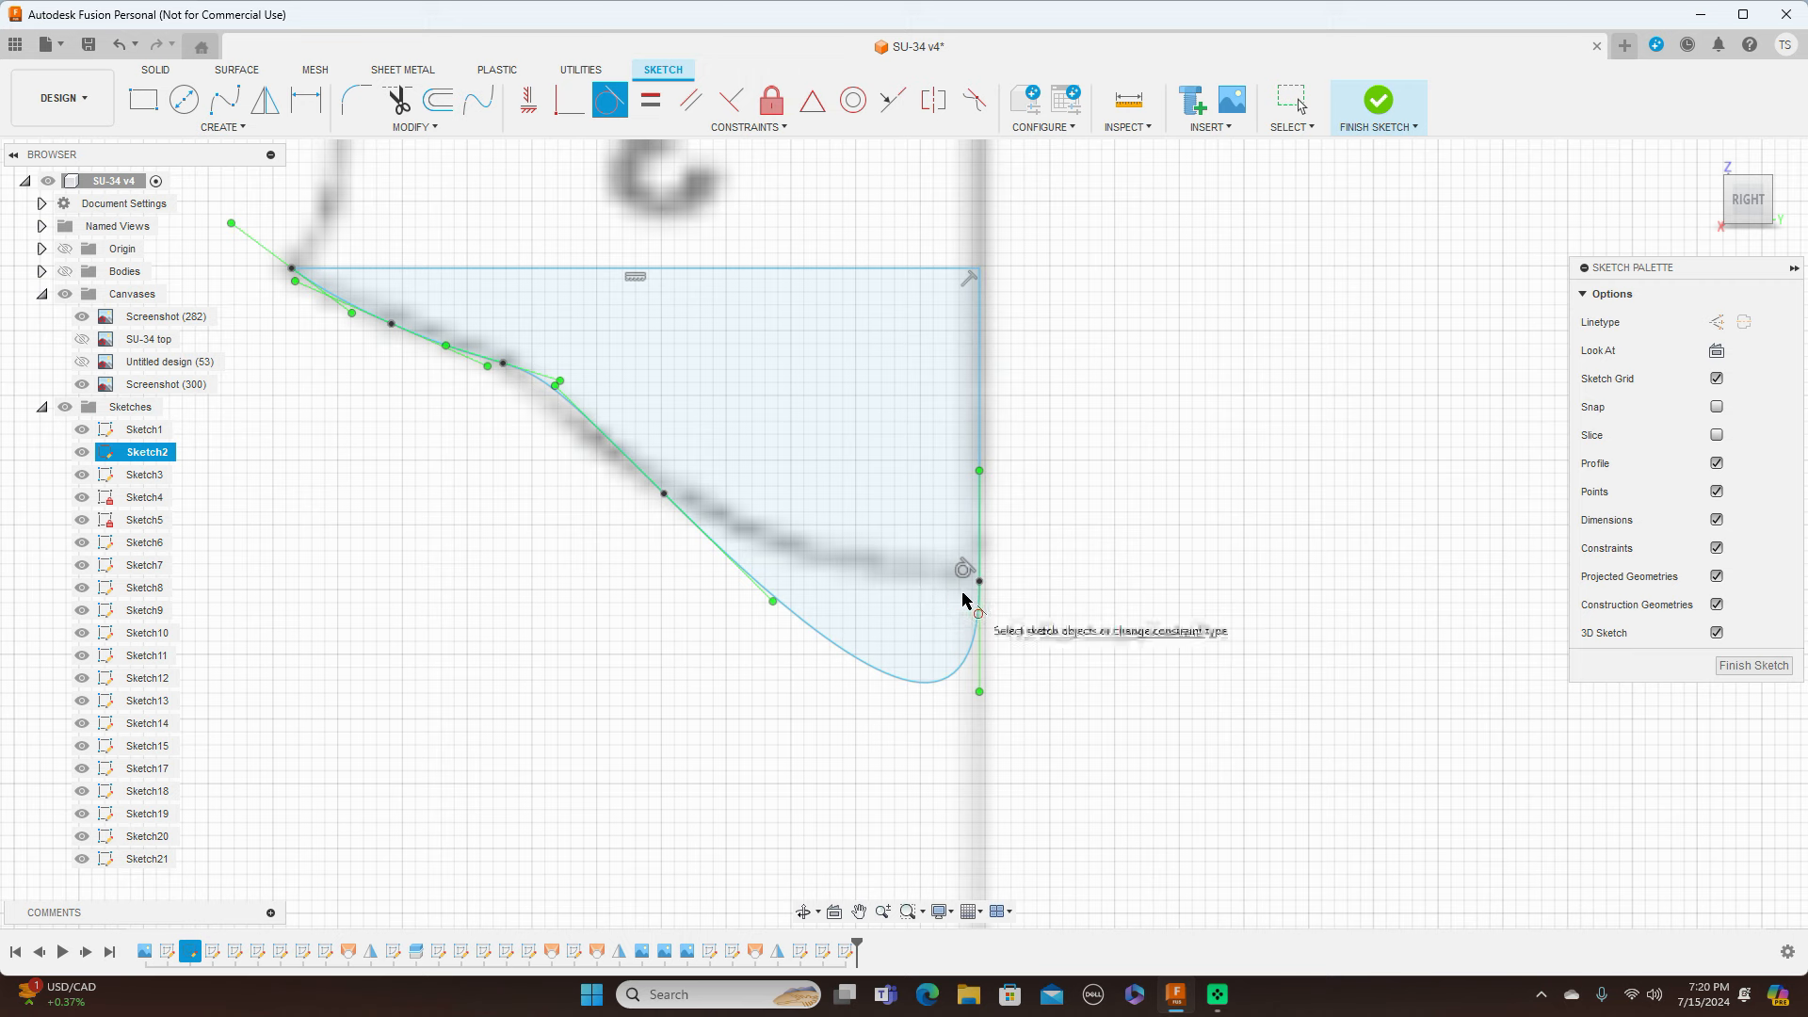
pyautogui.click(1780, 665)
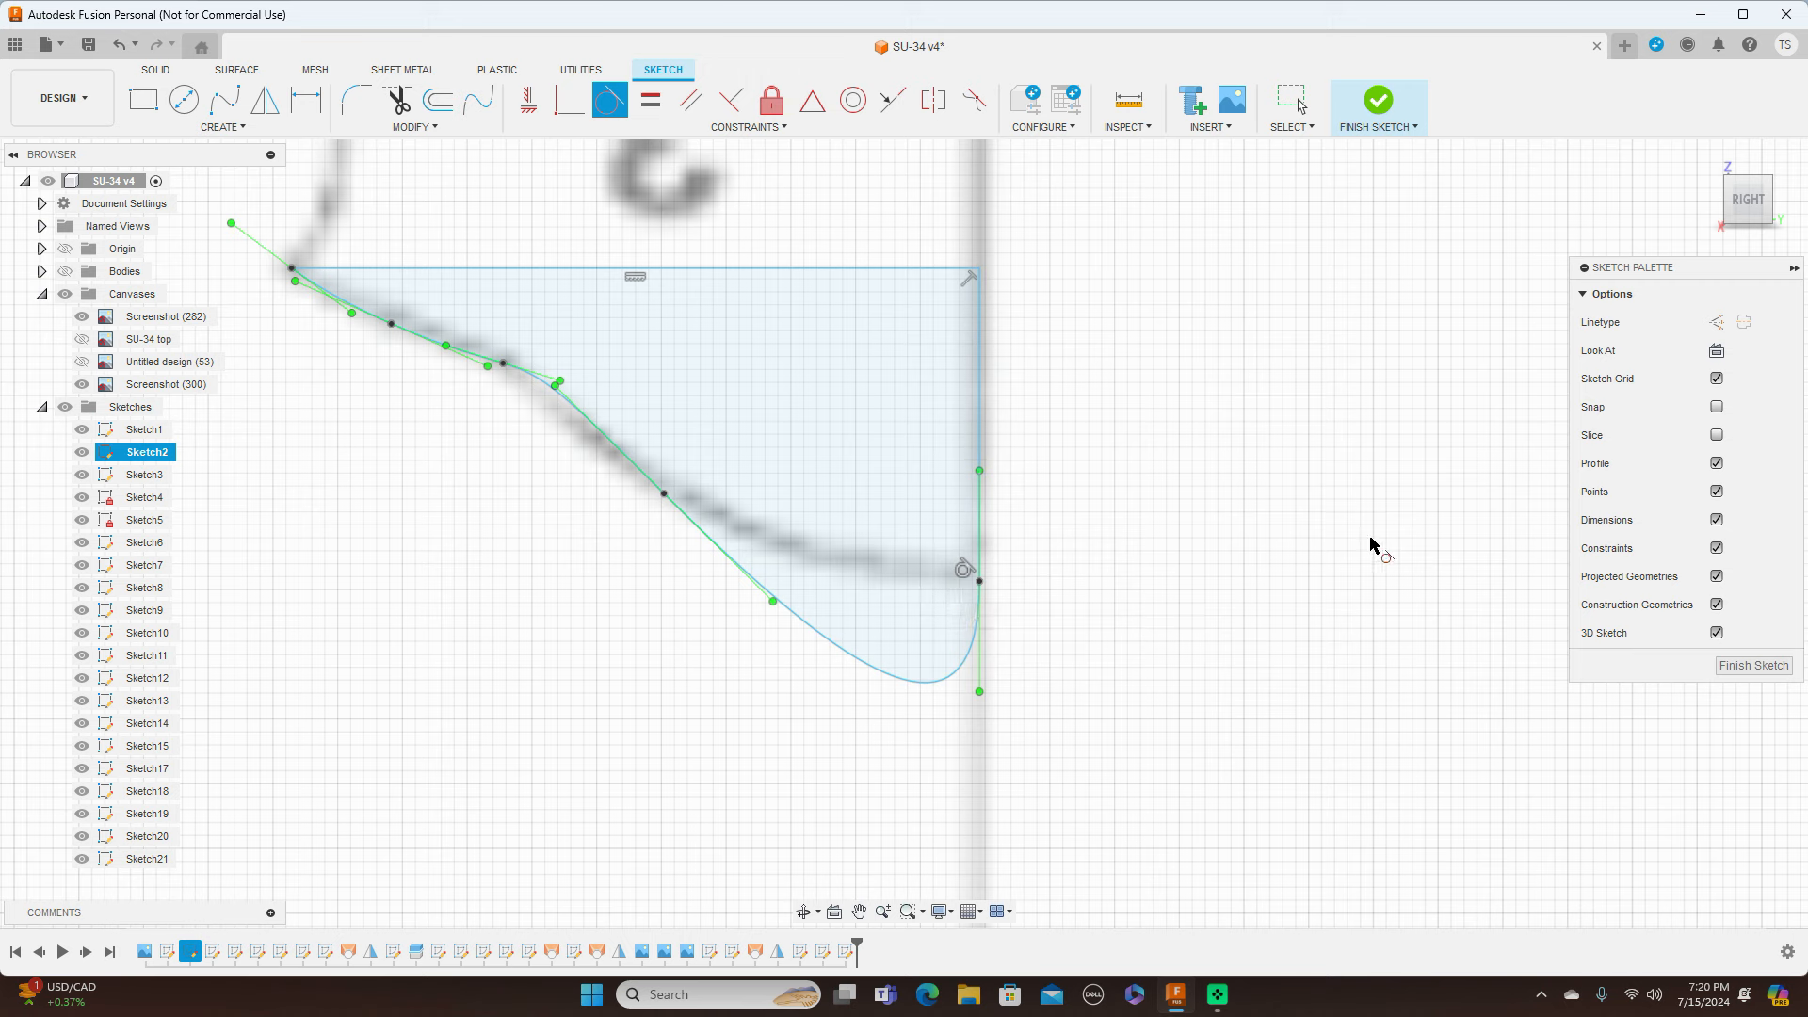
pyautogui.press('Escape')
pyautogui.click(121, 47)
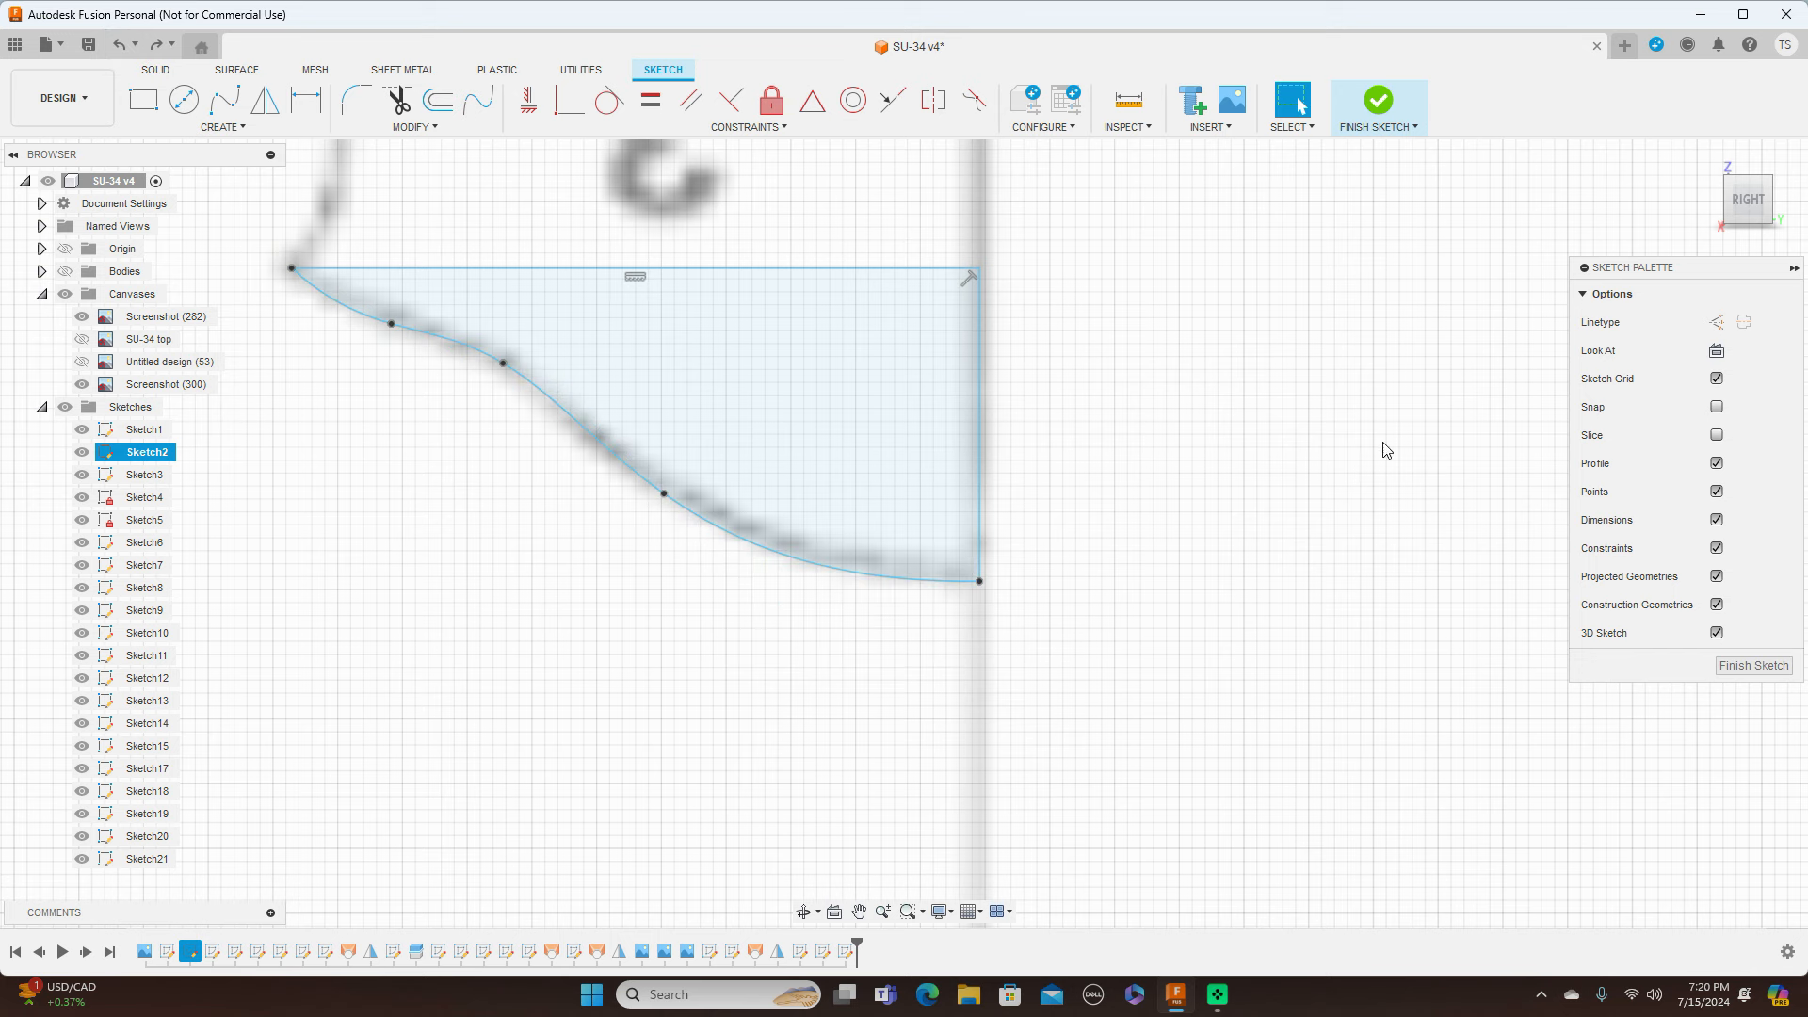
# Step: Finish the sketch and move section 3's lower profile about 27.8 mm along and 21.8 mm up onto station 3 of the side view
pyautogui.click(1715, 666)
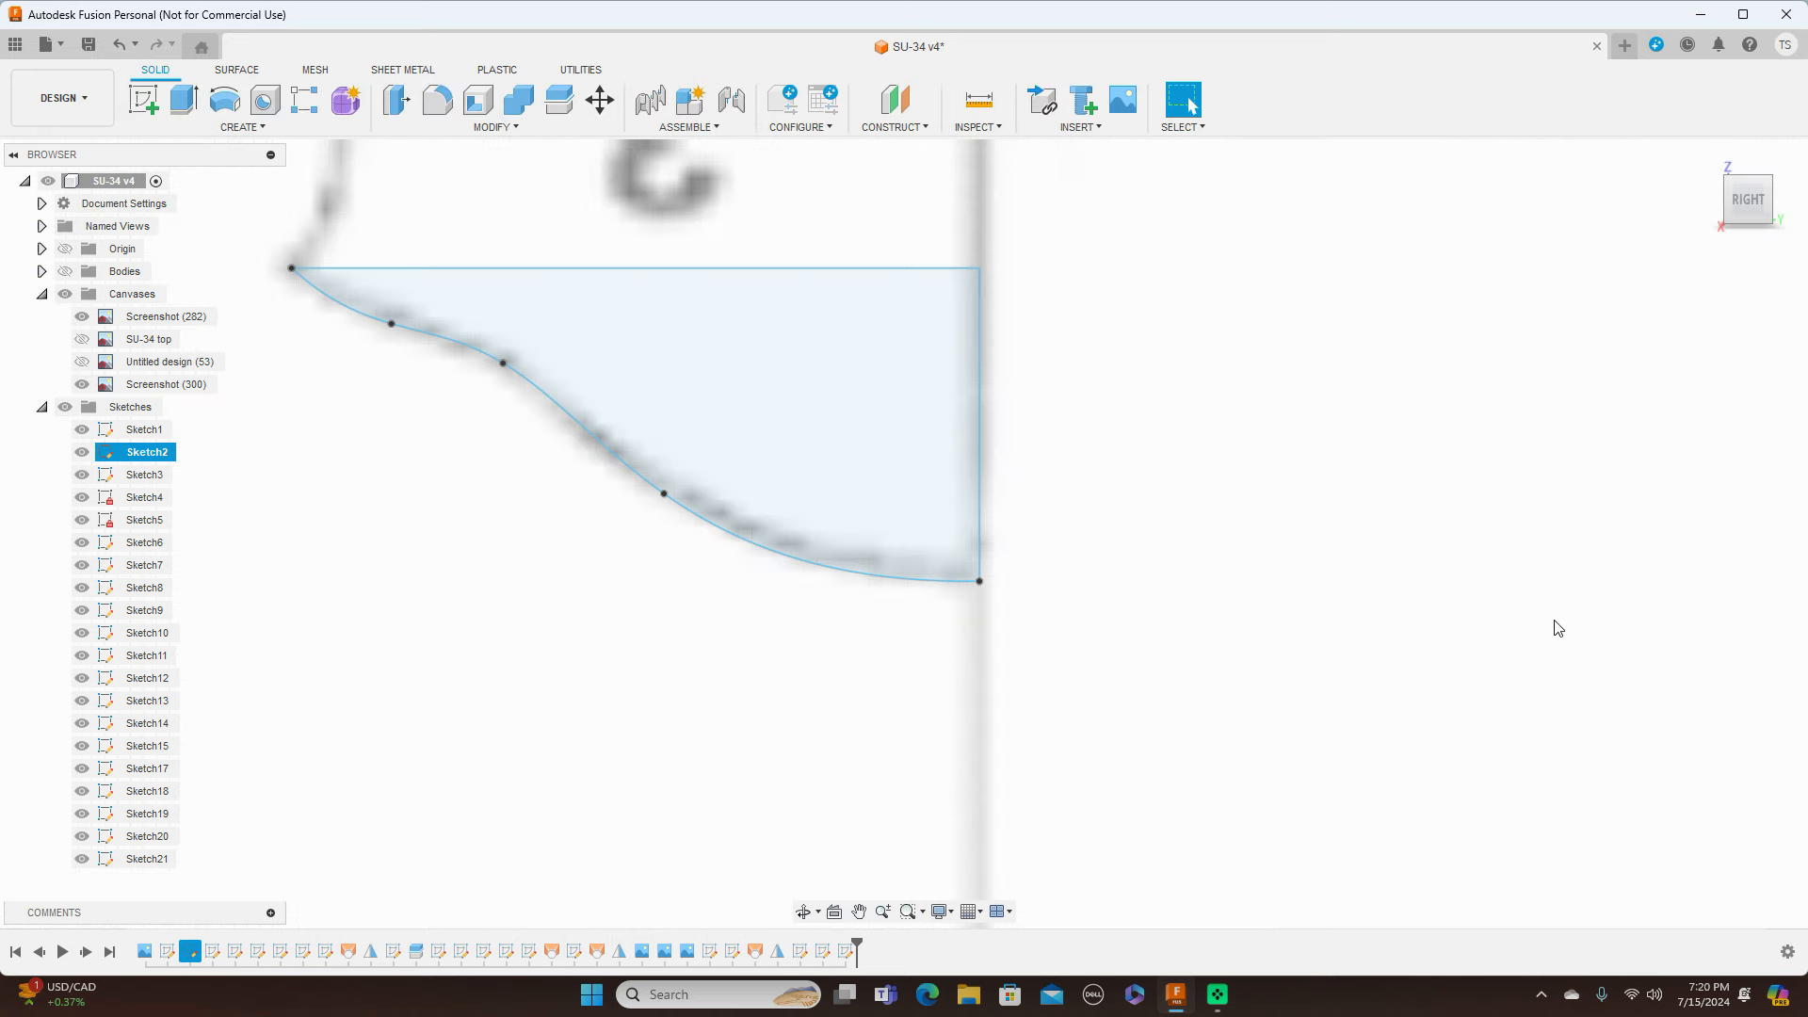
pyautogui.scroll(-6, 1556, 627)
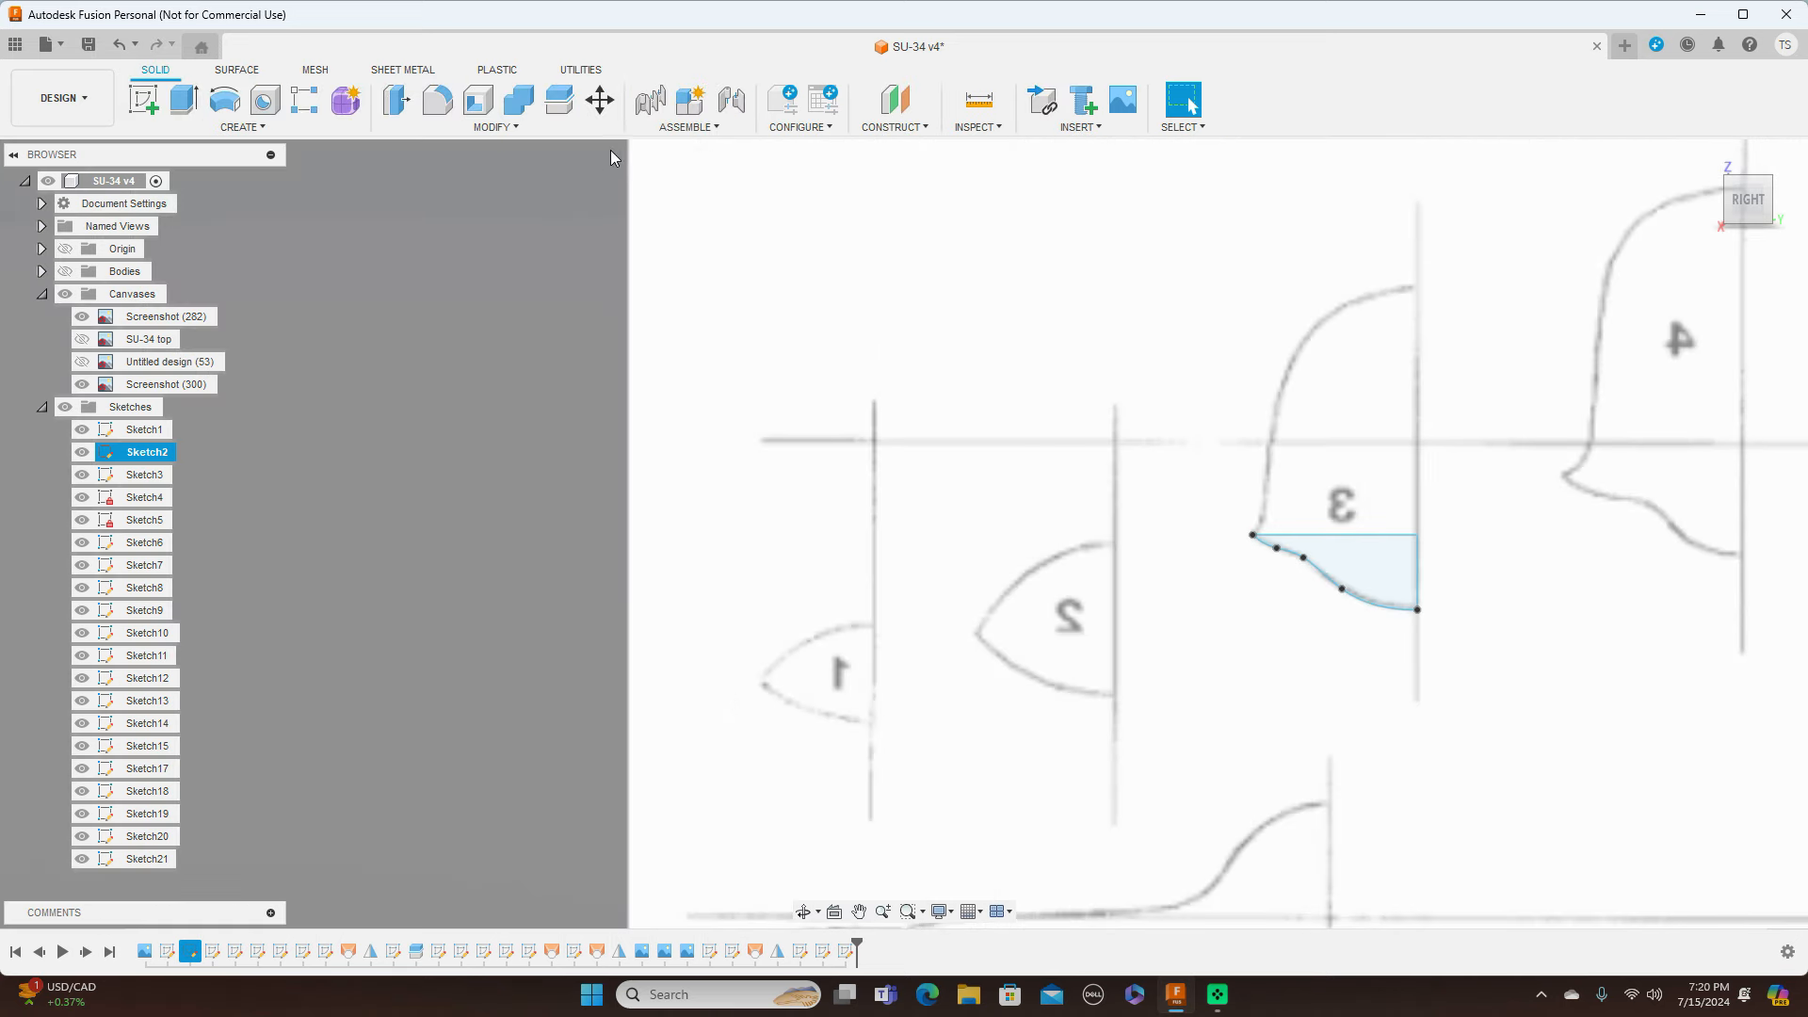
pyautogui.click(600, 100)
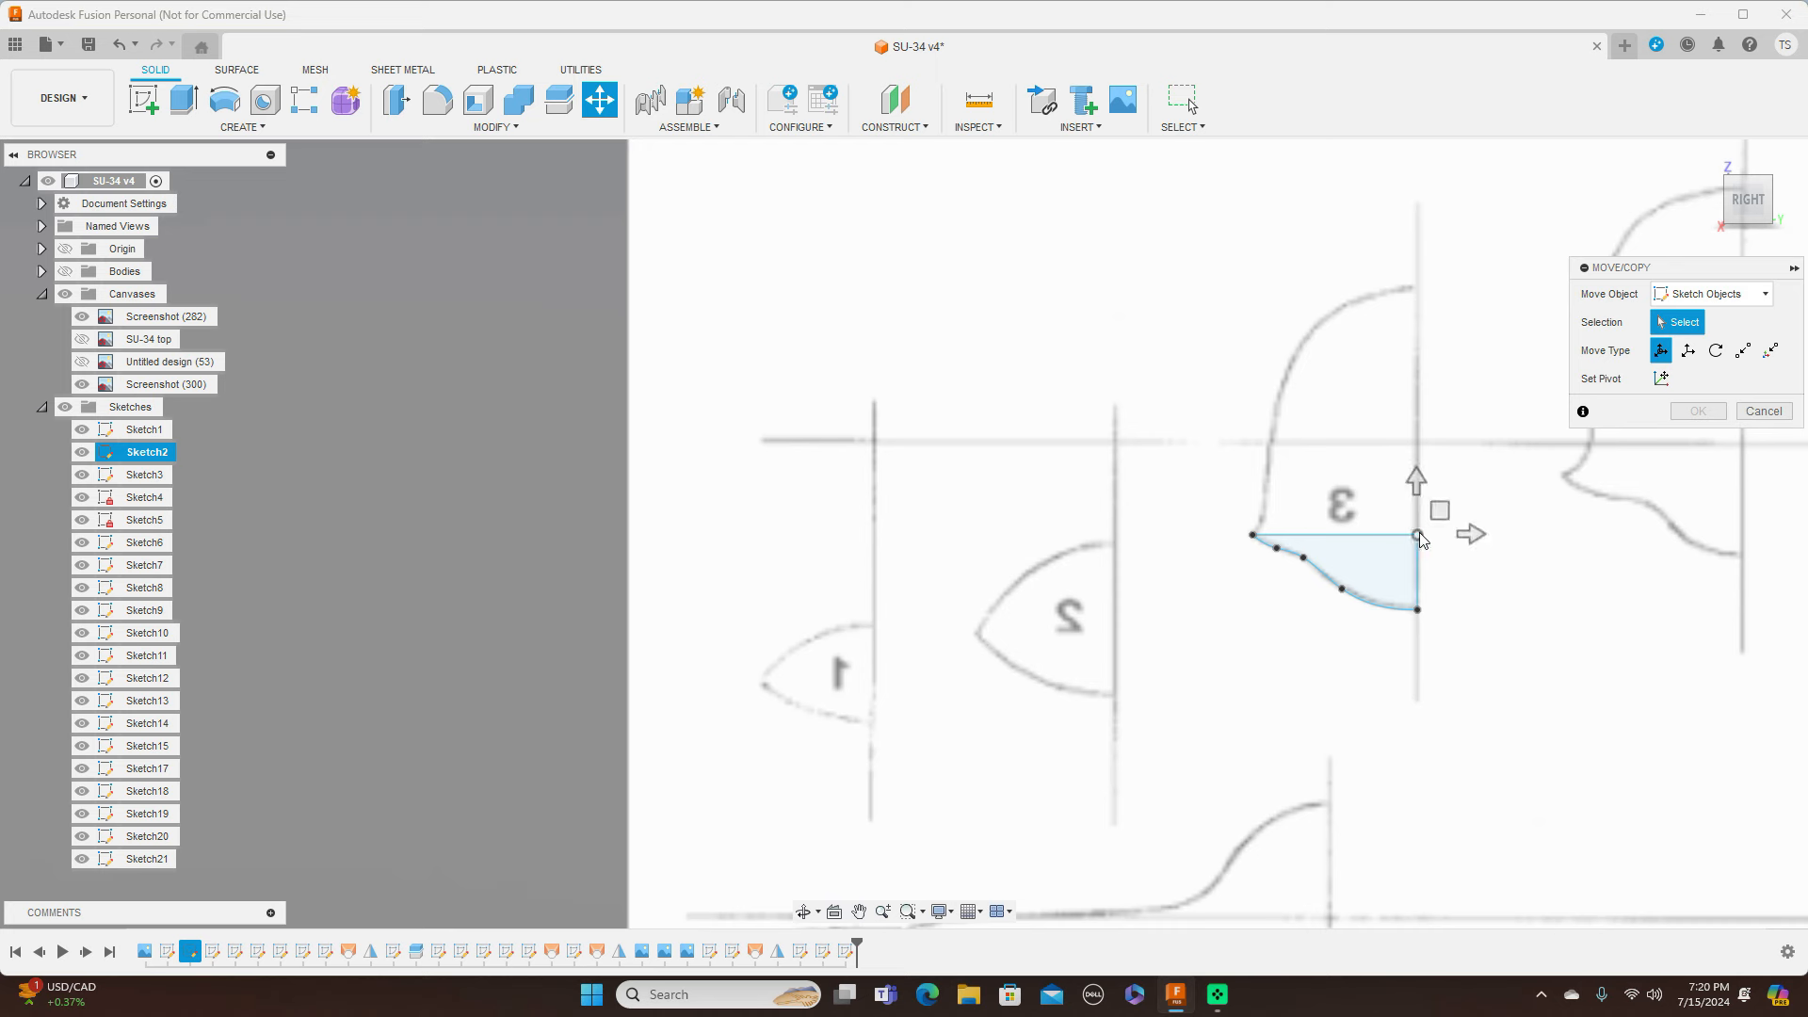
pyautogui.click(1382, 538)
pyautogui.click(1383, 539)
pyautogui.click(1408, 611)
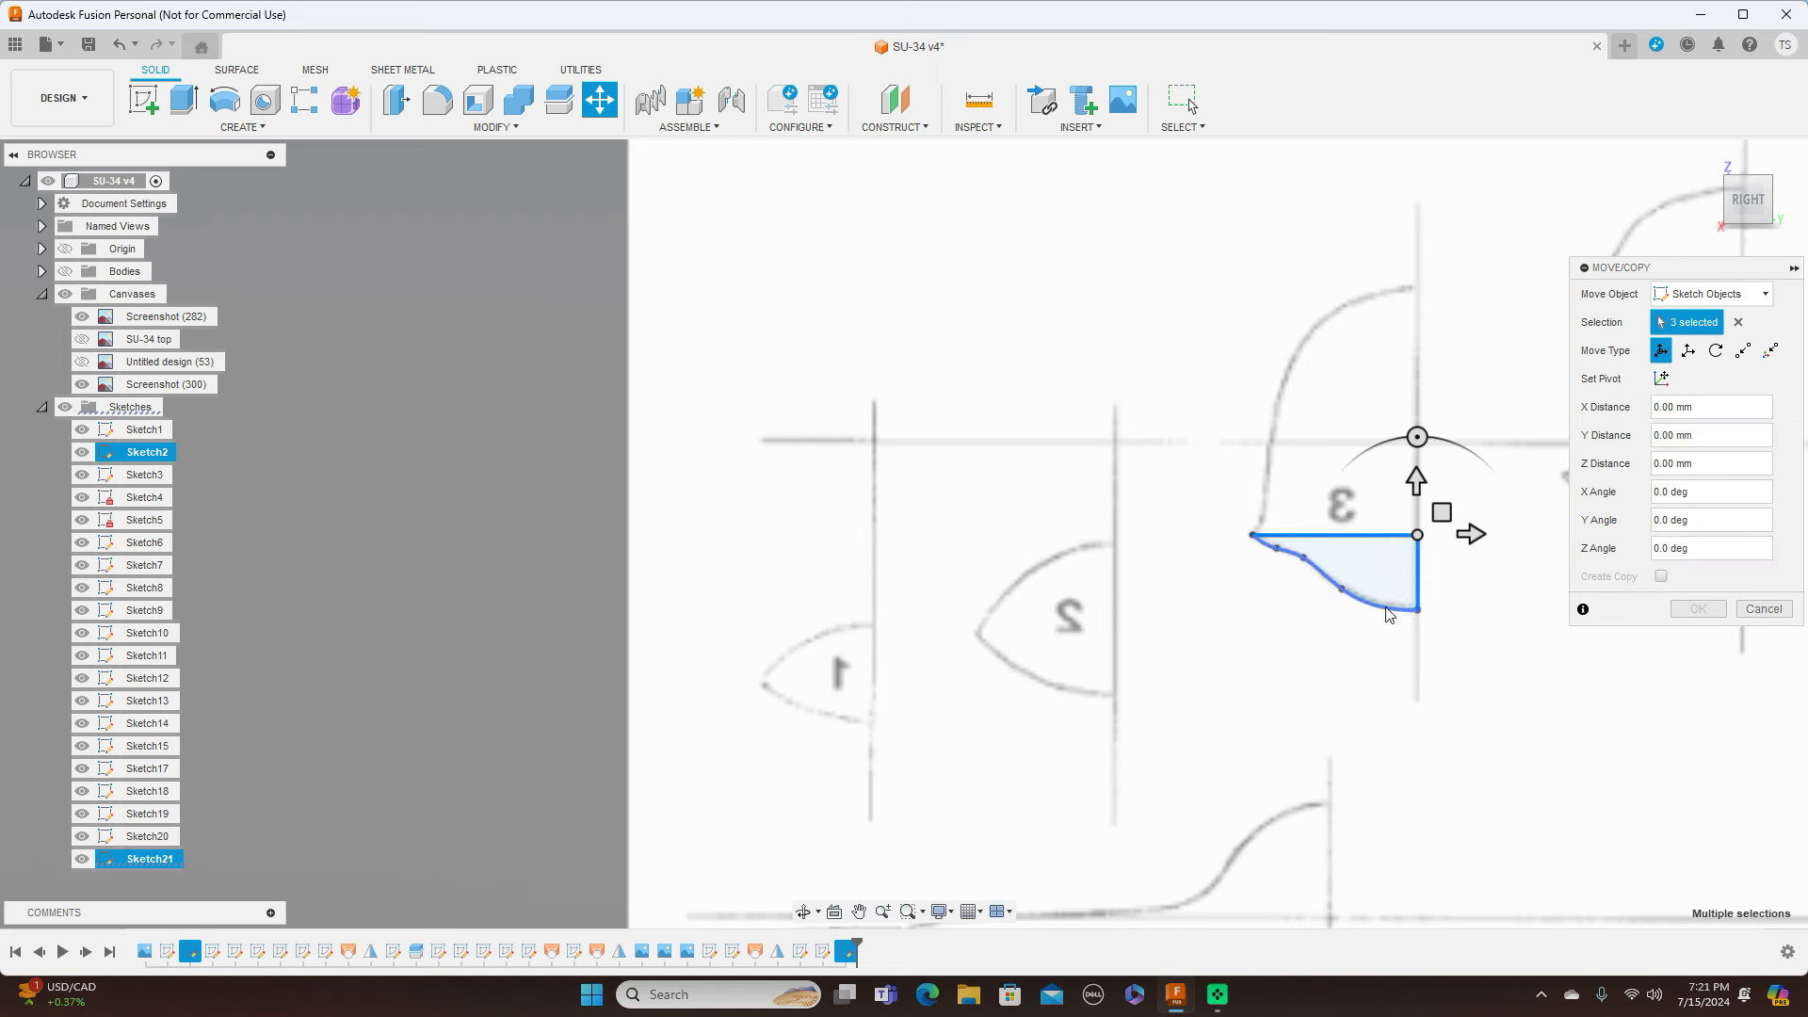
pyautogui.scroll(-5, 1501, 637)
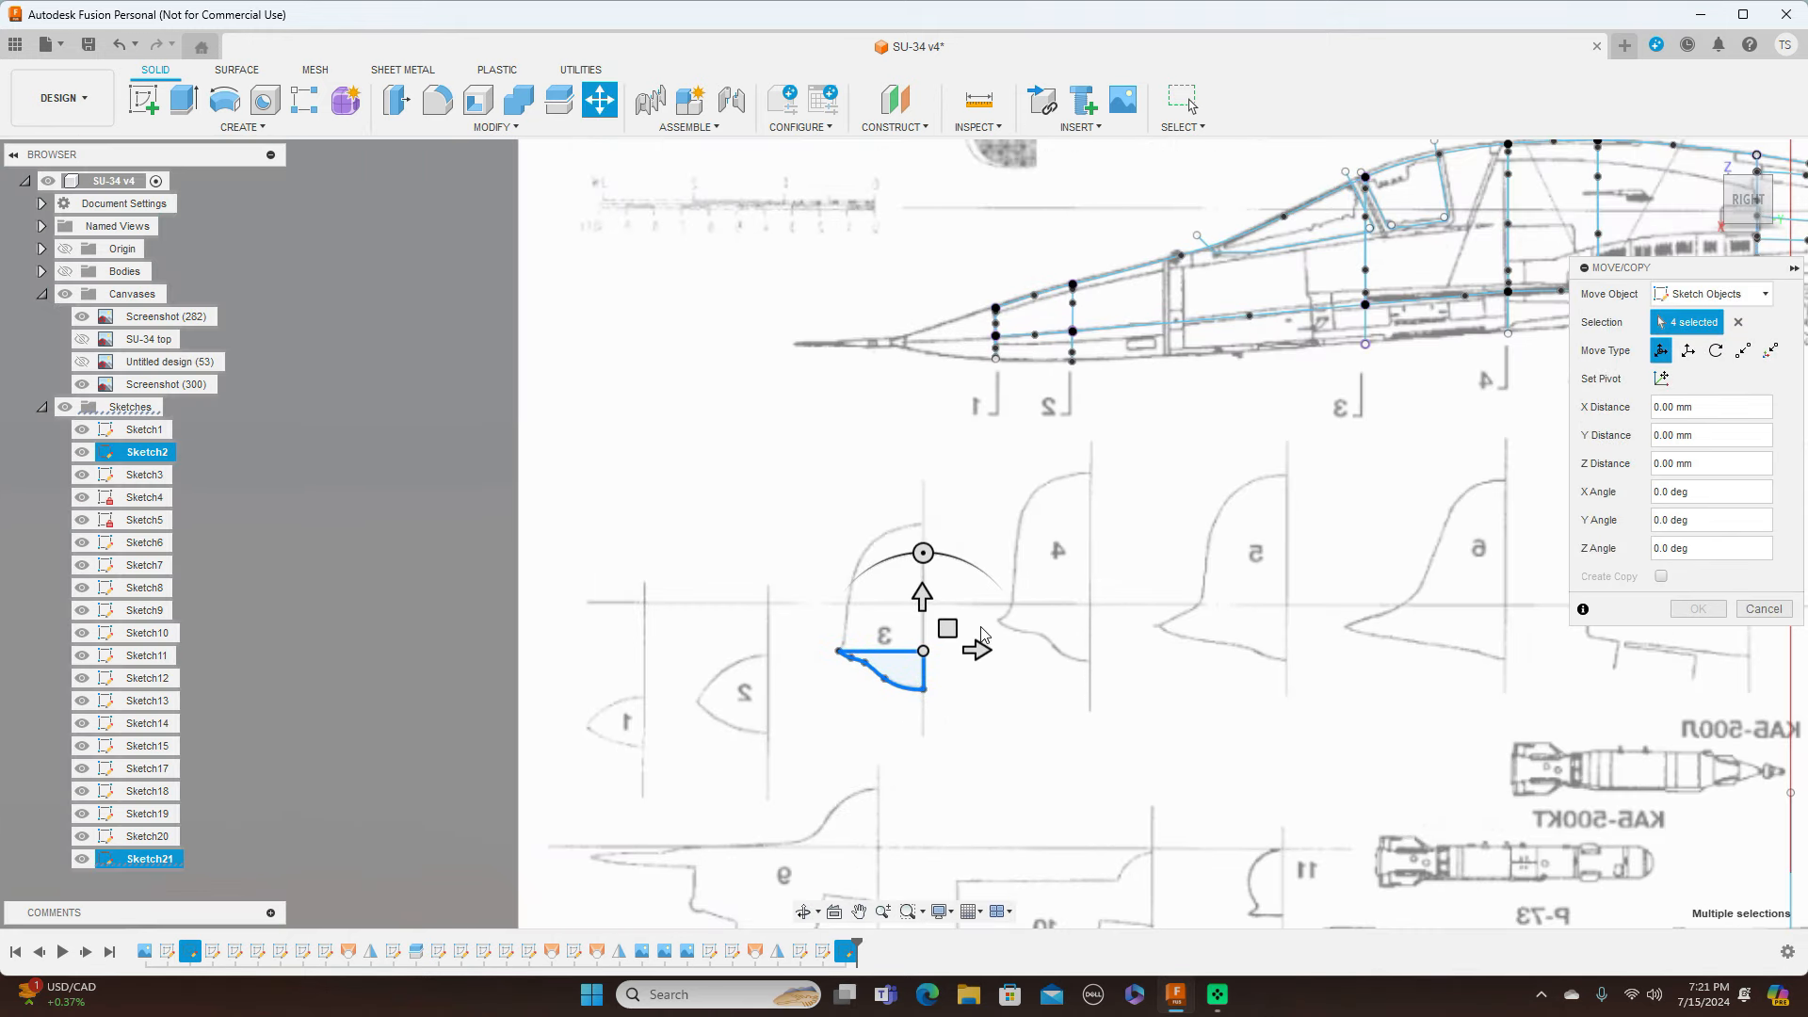
pyautogui.moveTo(947, 626)
pyautogui.mouseDown()
pyautogui.moveTo(1252, 529)
pyautogui.moveTo(1384, 392)
pyautogui.moveTo(1391, 281)
pyautogui.mouseUp()
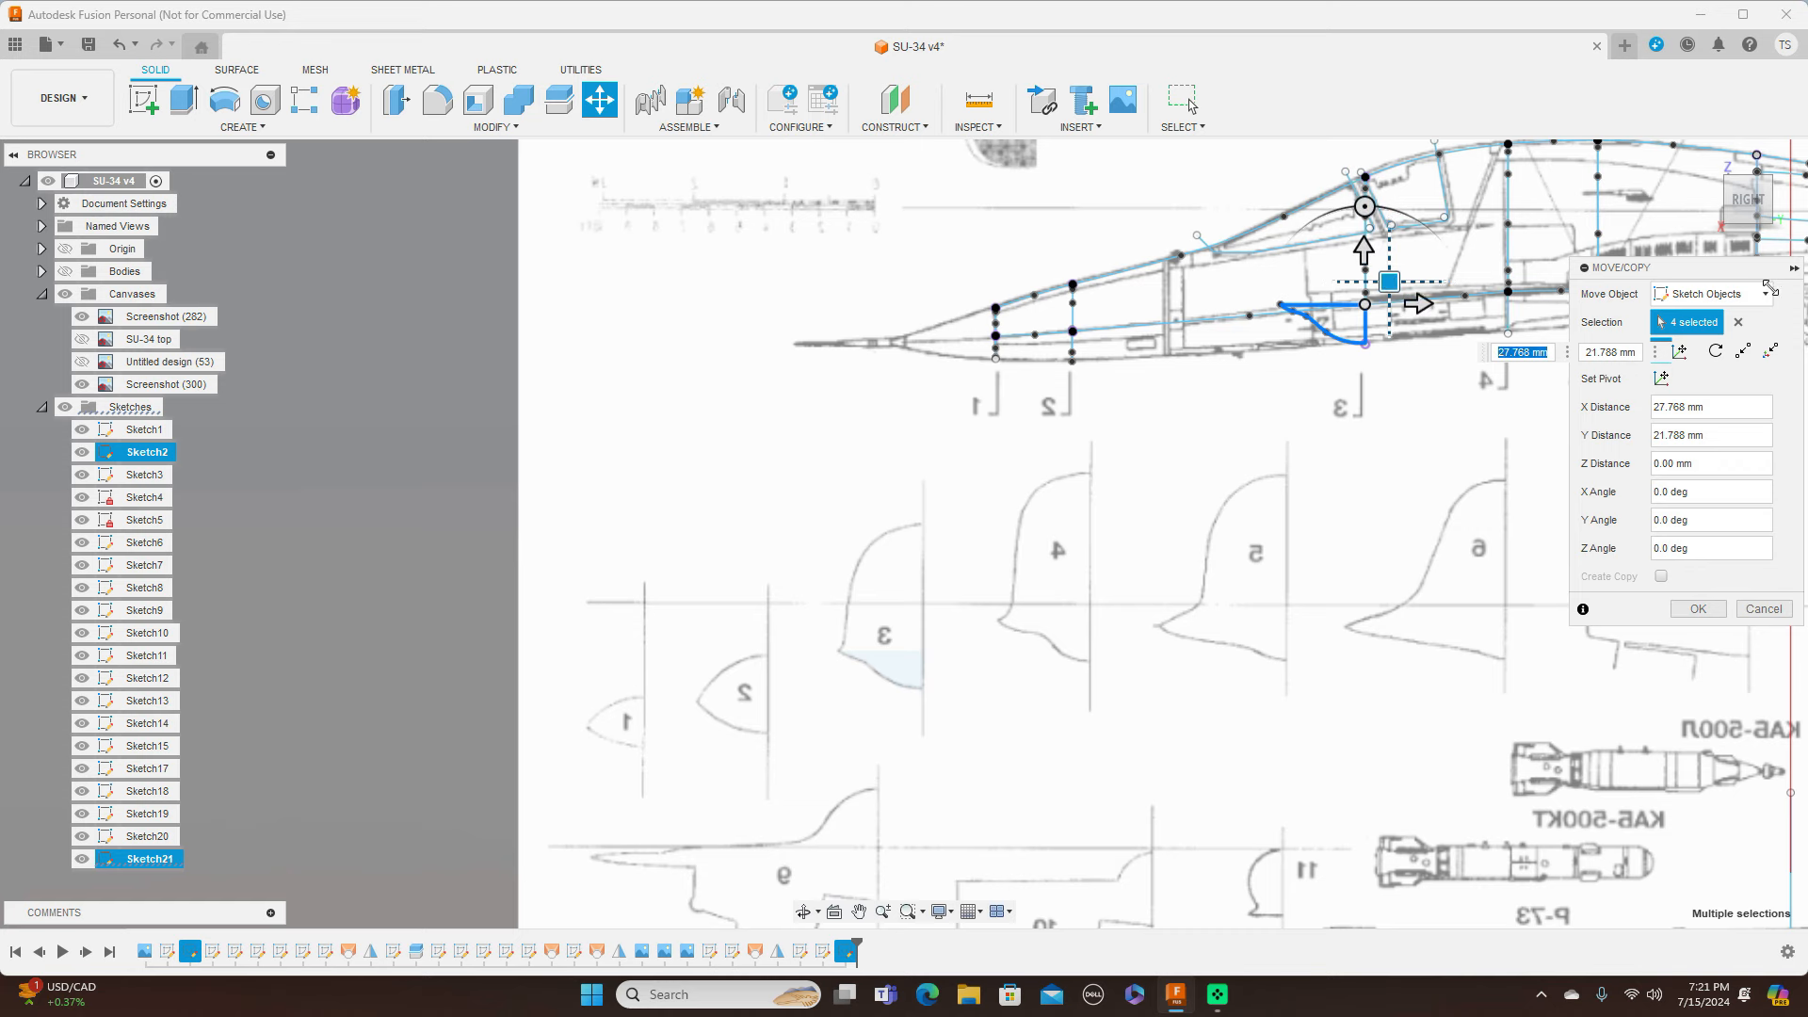
# Step: Rotate the section 3 profile 90 degrees about its vertical line so it stands across the fuselage, and accept the move
pyautogui.click(1750, 167)
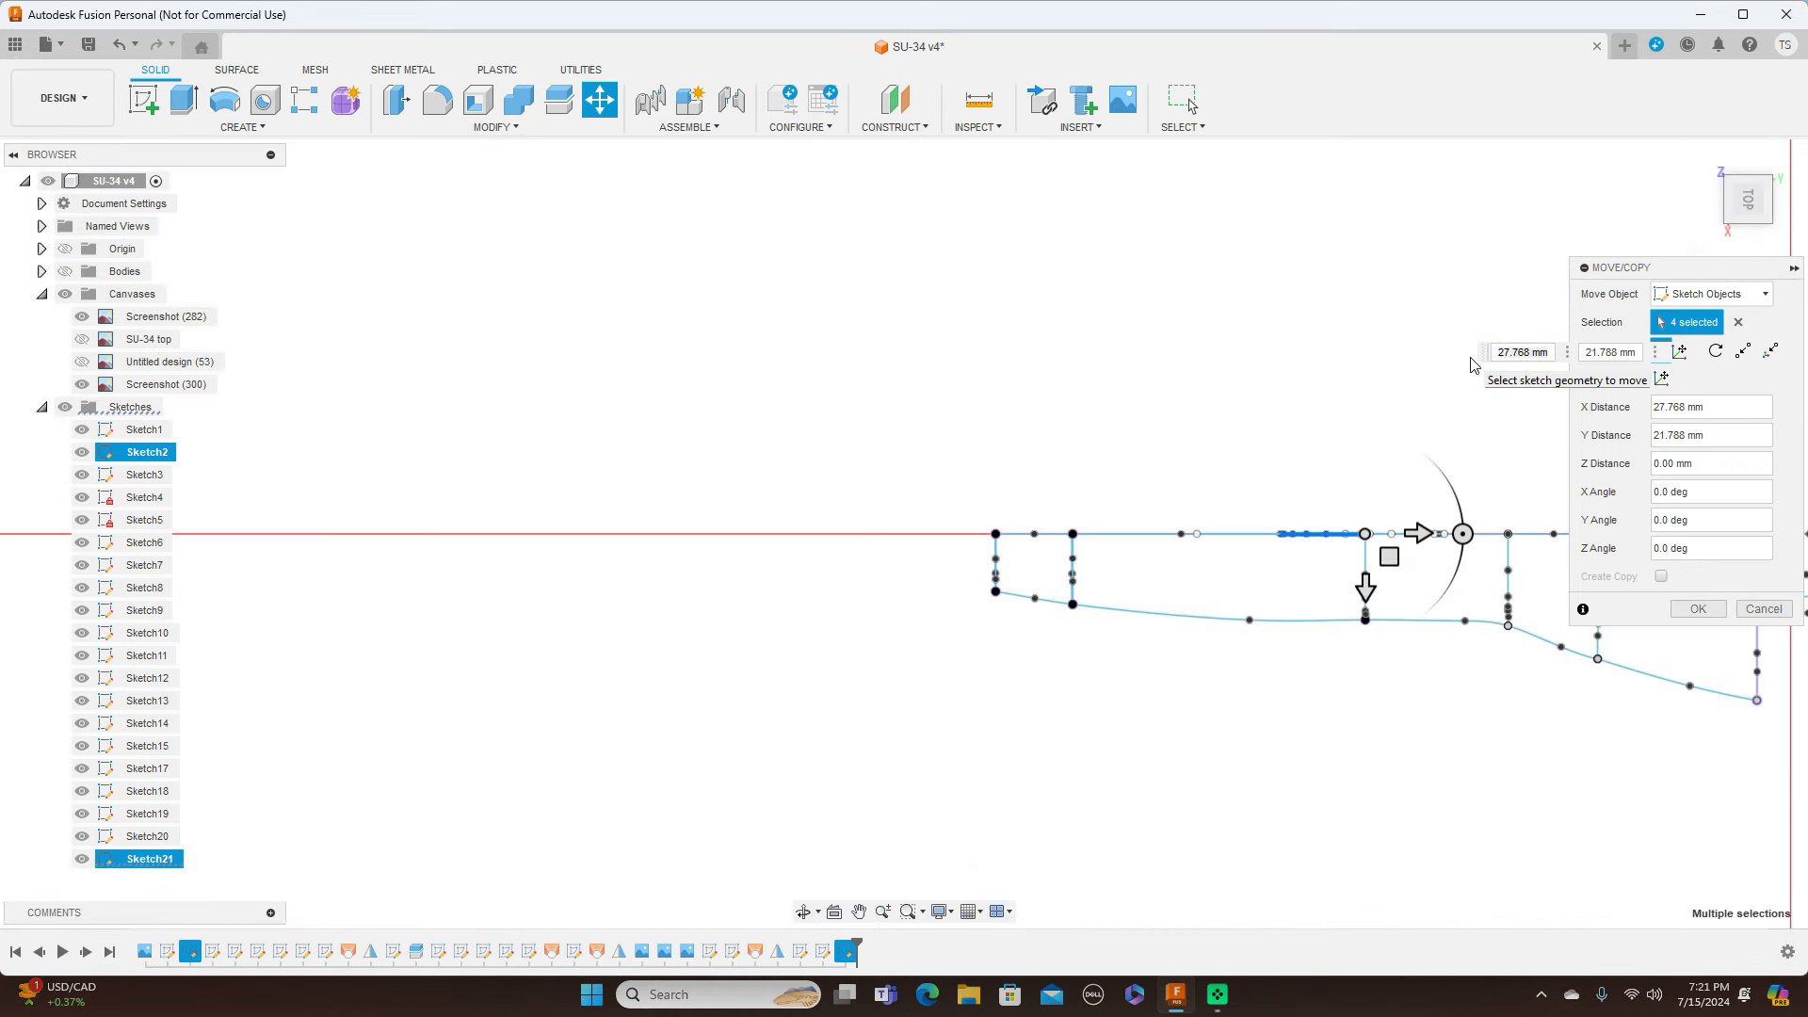
pyautogui.moveTo(1460, 533)
pyautogui.mouseDown()
pyautogui.moveTo(1421, 452)
pyautogui.moveTo(1366, 413)
pyautogui.mouseUp()
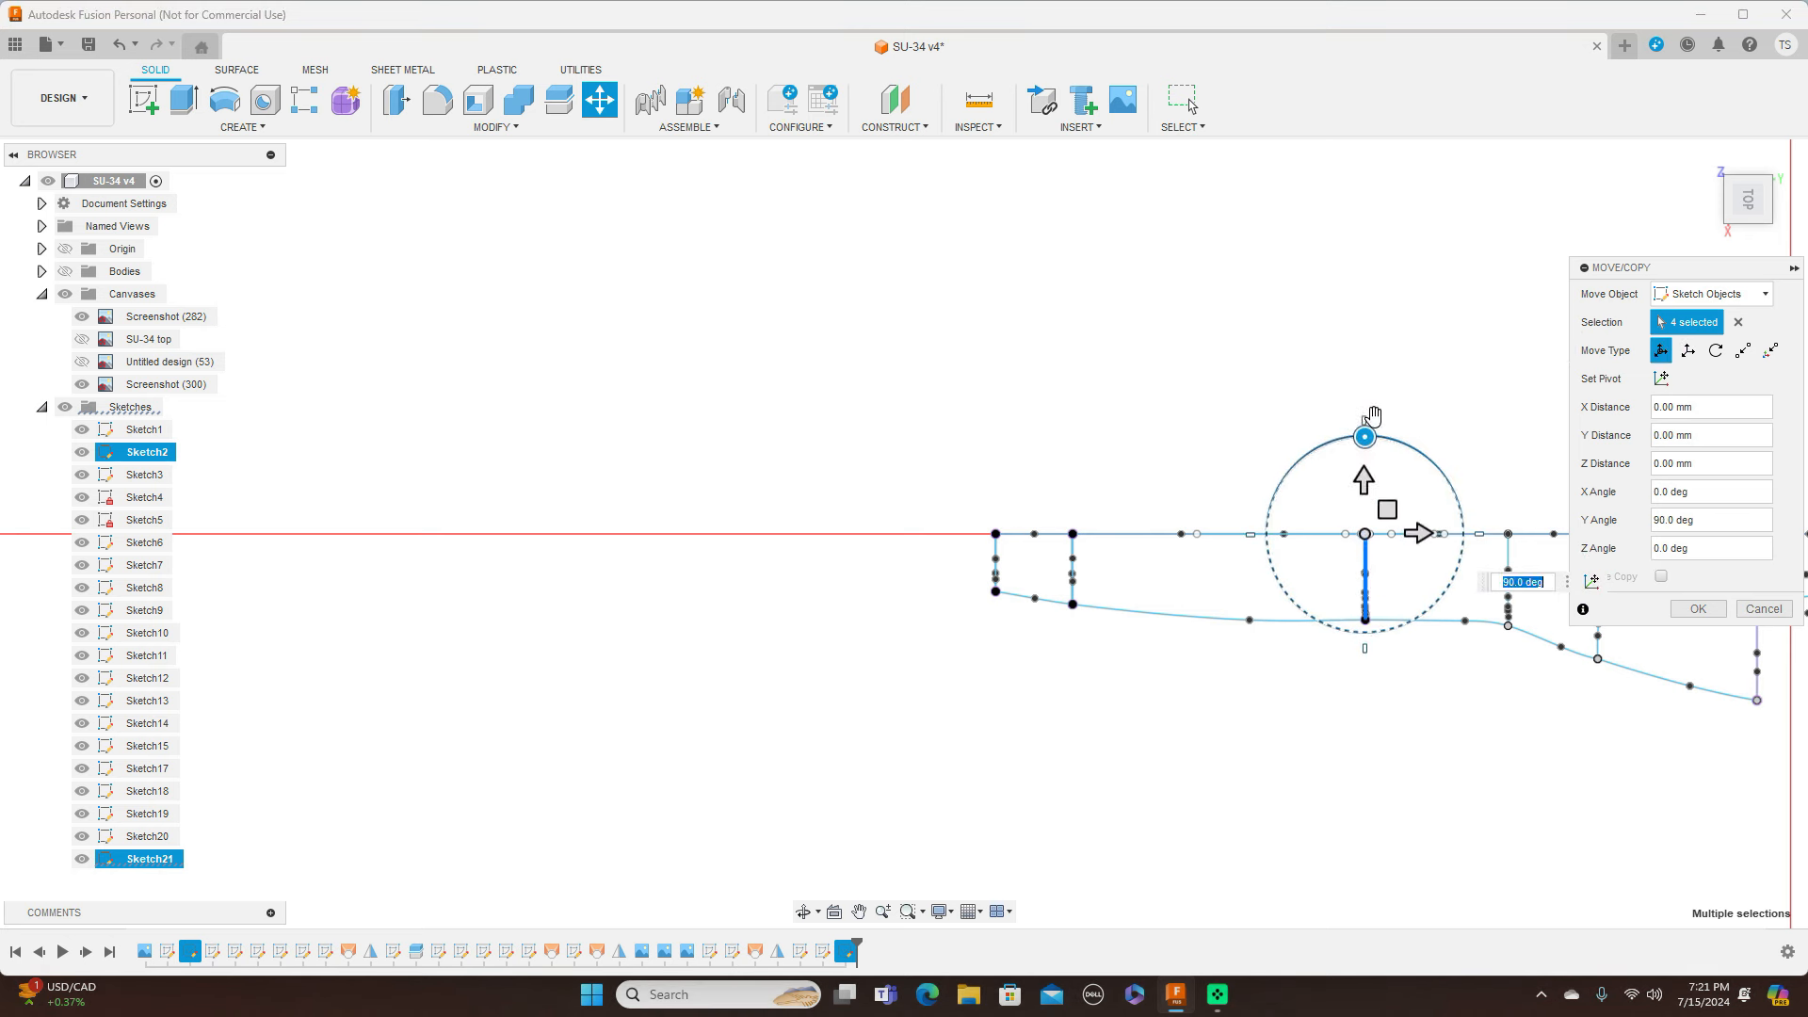
pyautogui.click(1699, 610)
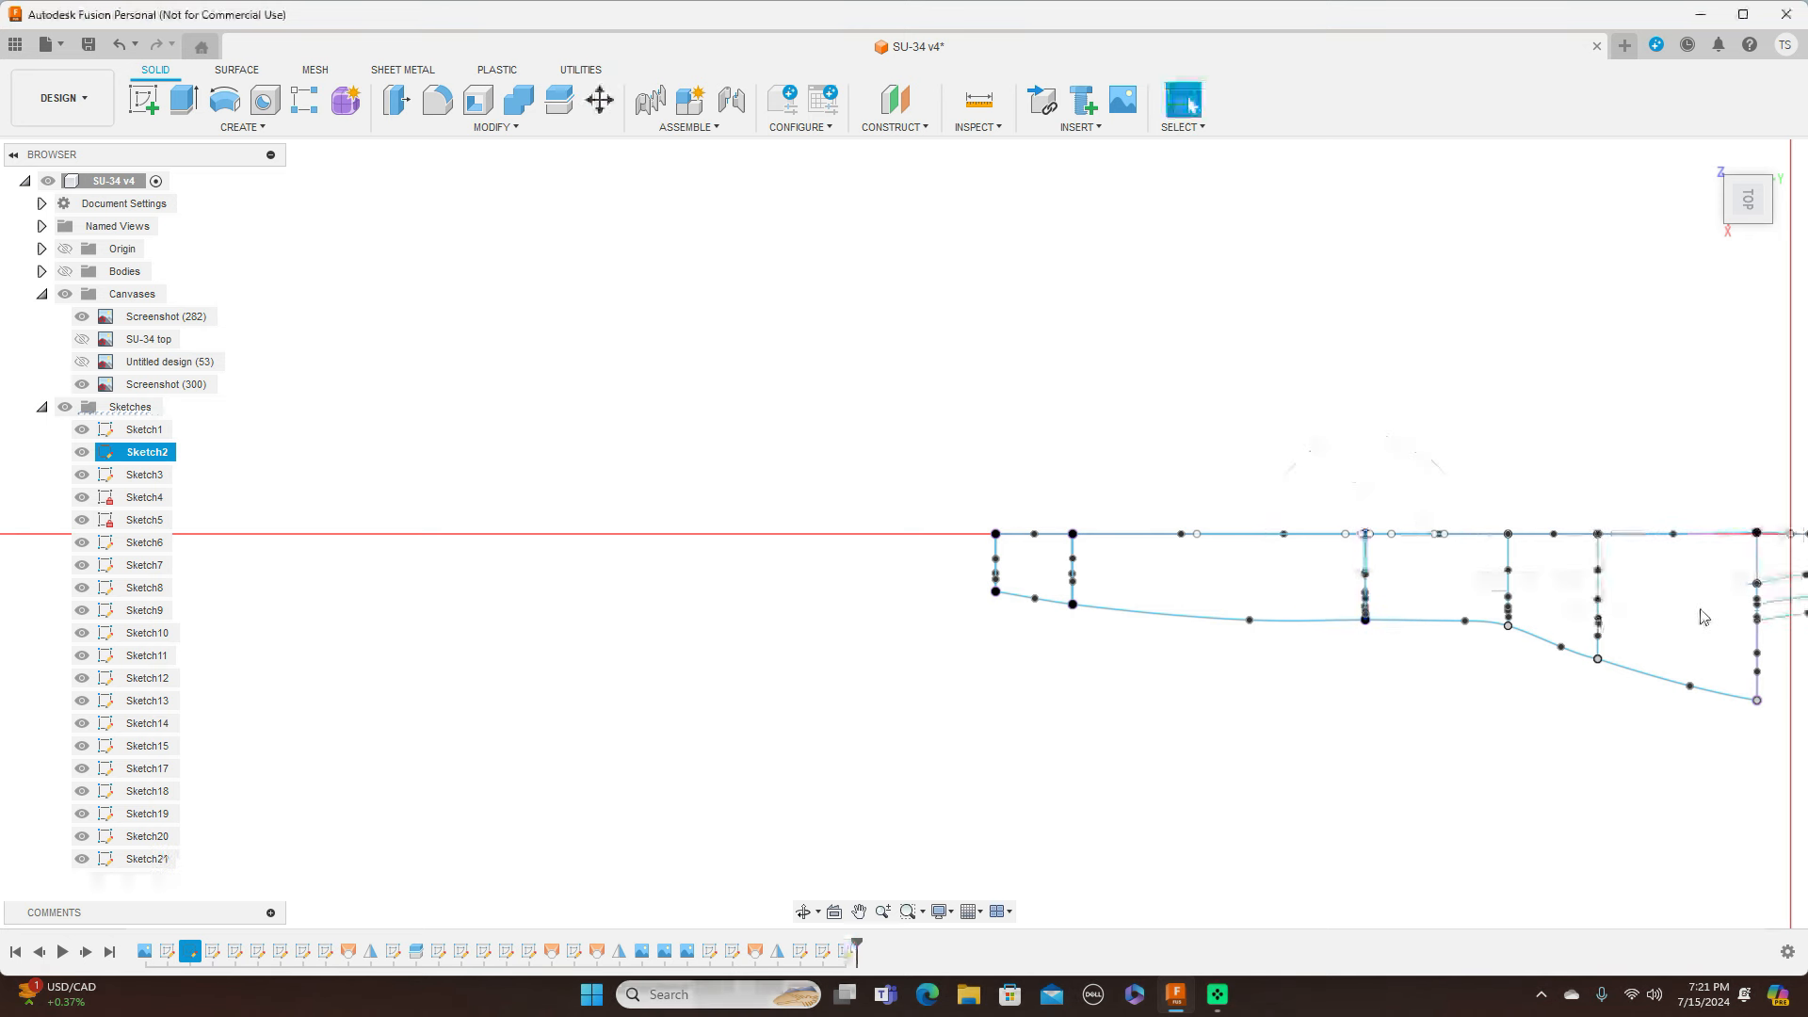
# Step: Return to the side view and start a new side-plane sketch over the section 4 blueprint outline
pyautogui.click(1750, 237)
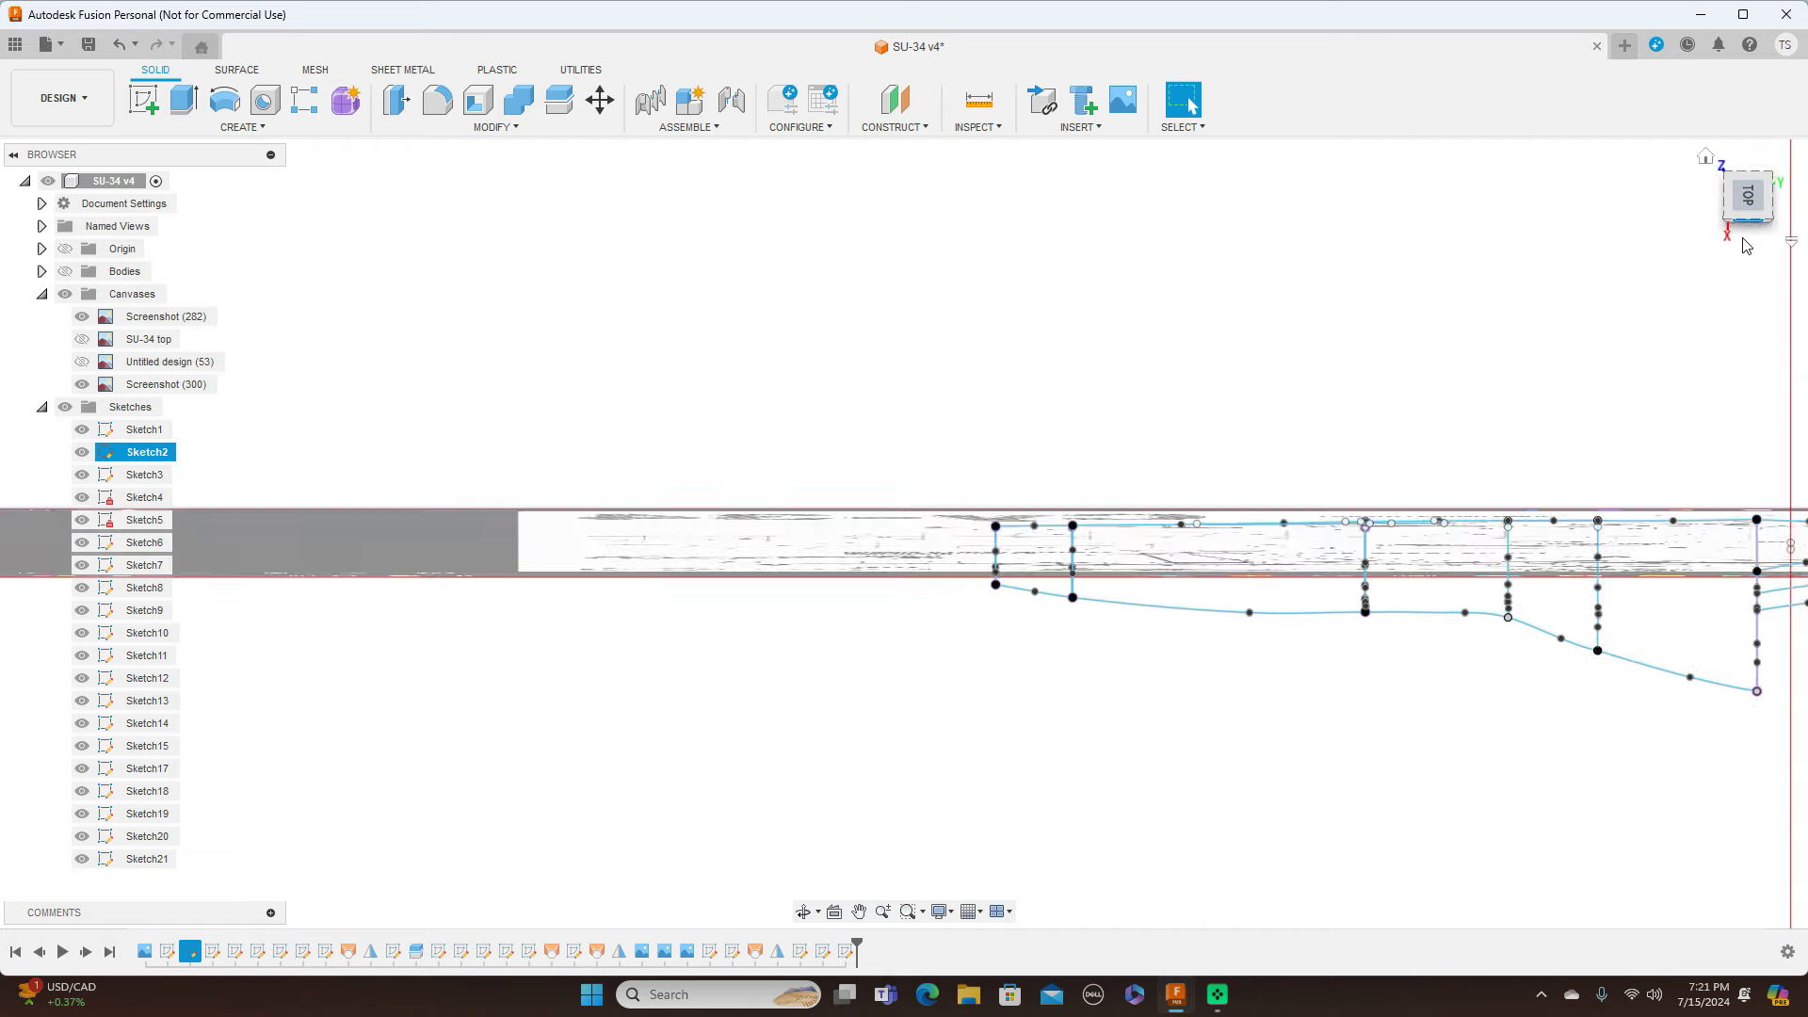
pyautogui.moveTo(1568, 510); pyautogui.dragTo(1234, 557, button='middle')
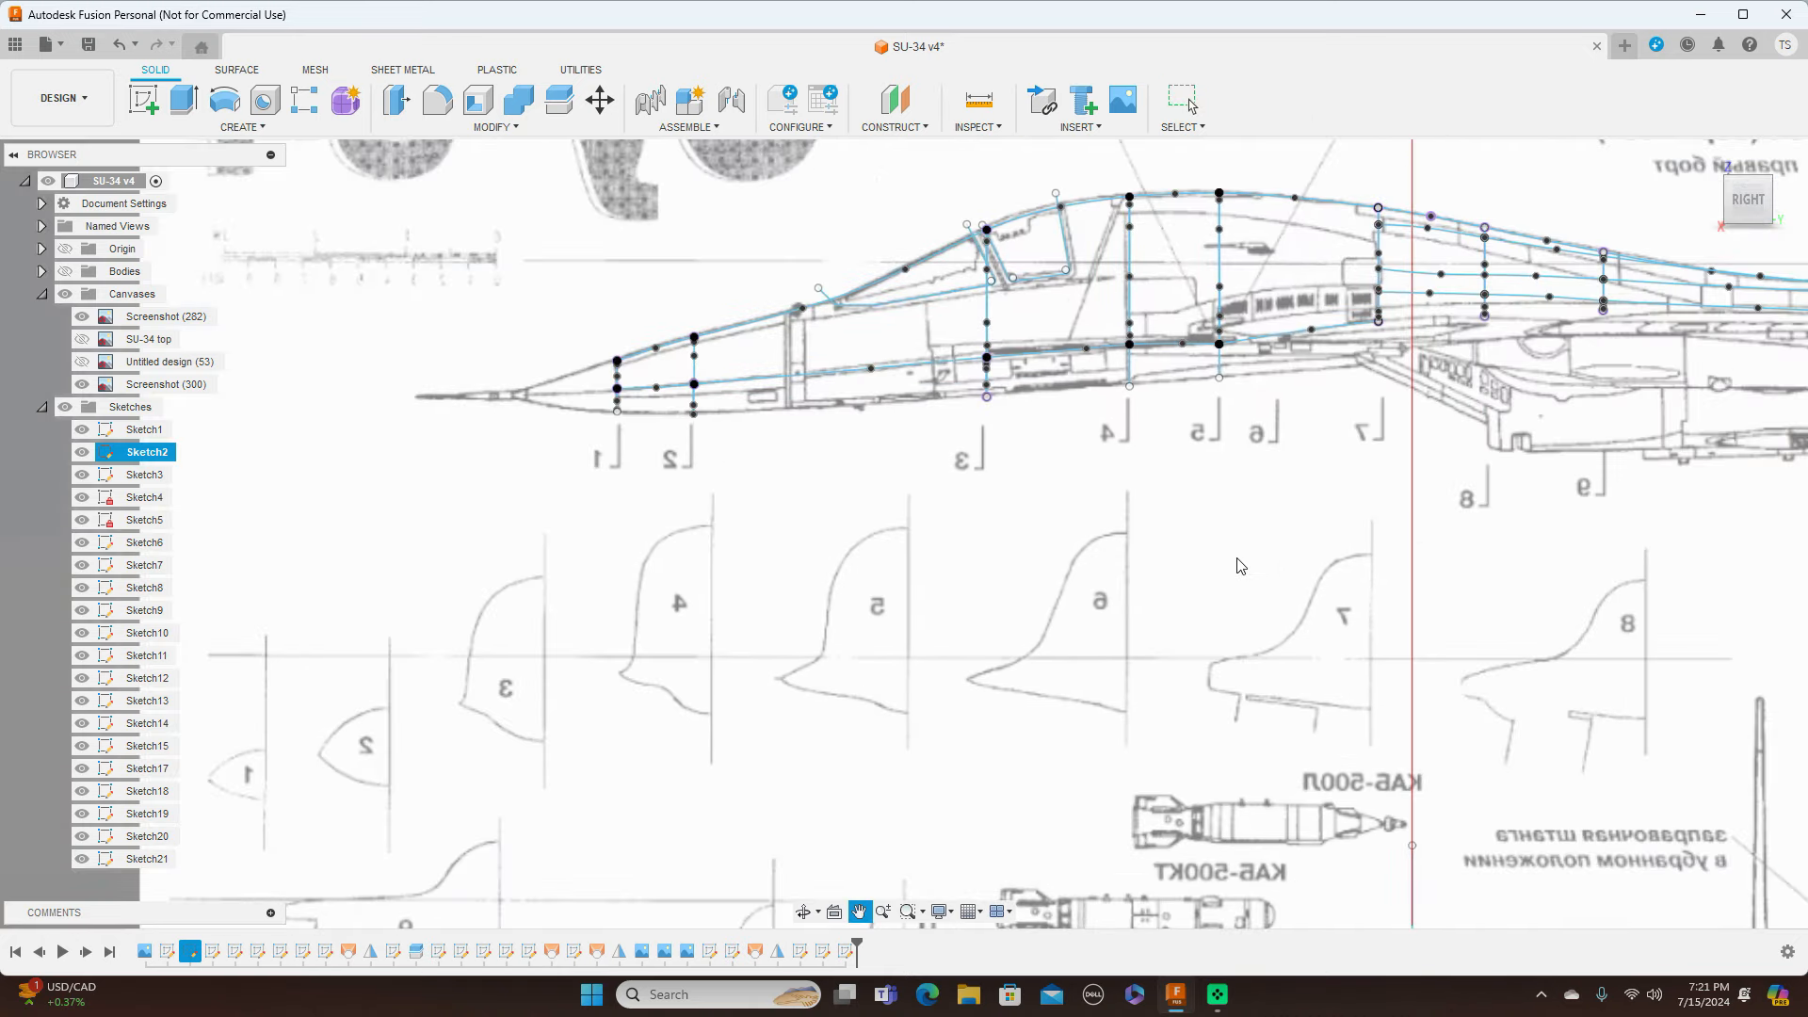
pyautogui.scroll(3, 1238, 567)
pyautogui.scroll(-2, 1238, 567)
pyautogui.scroll(-2, 1235, 559)
pyautogui.moveTo(1072, 597); pyautogui.dragTo(1198, 504, button='middle')
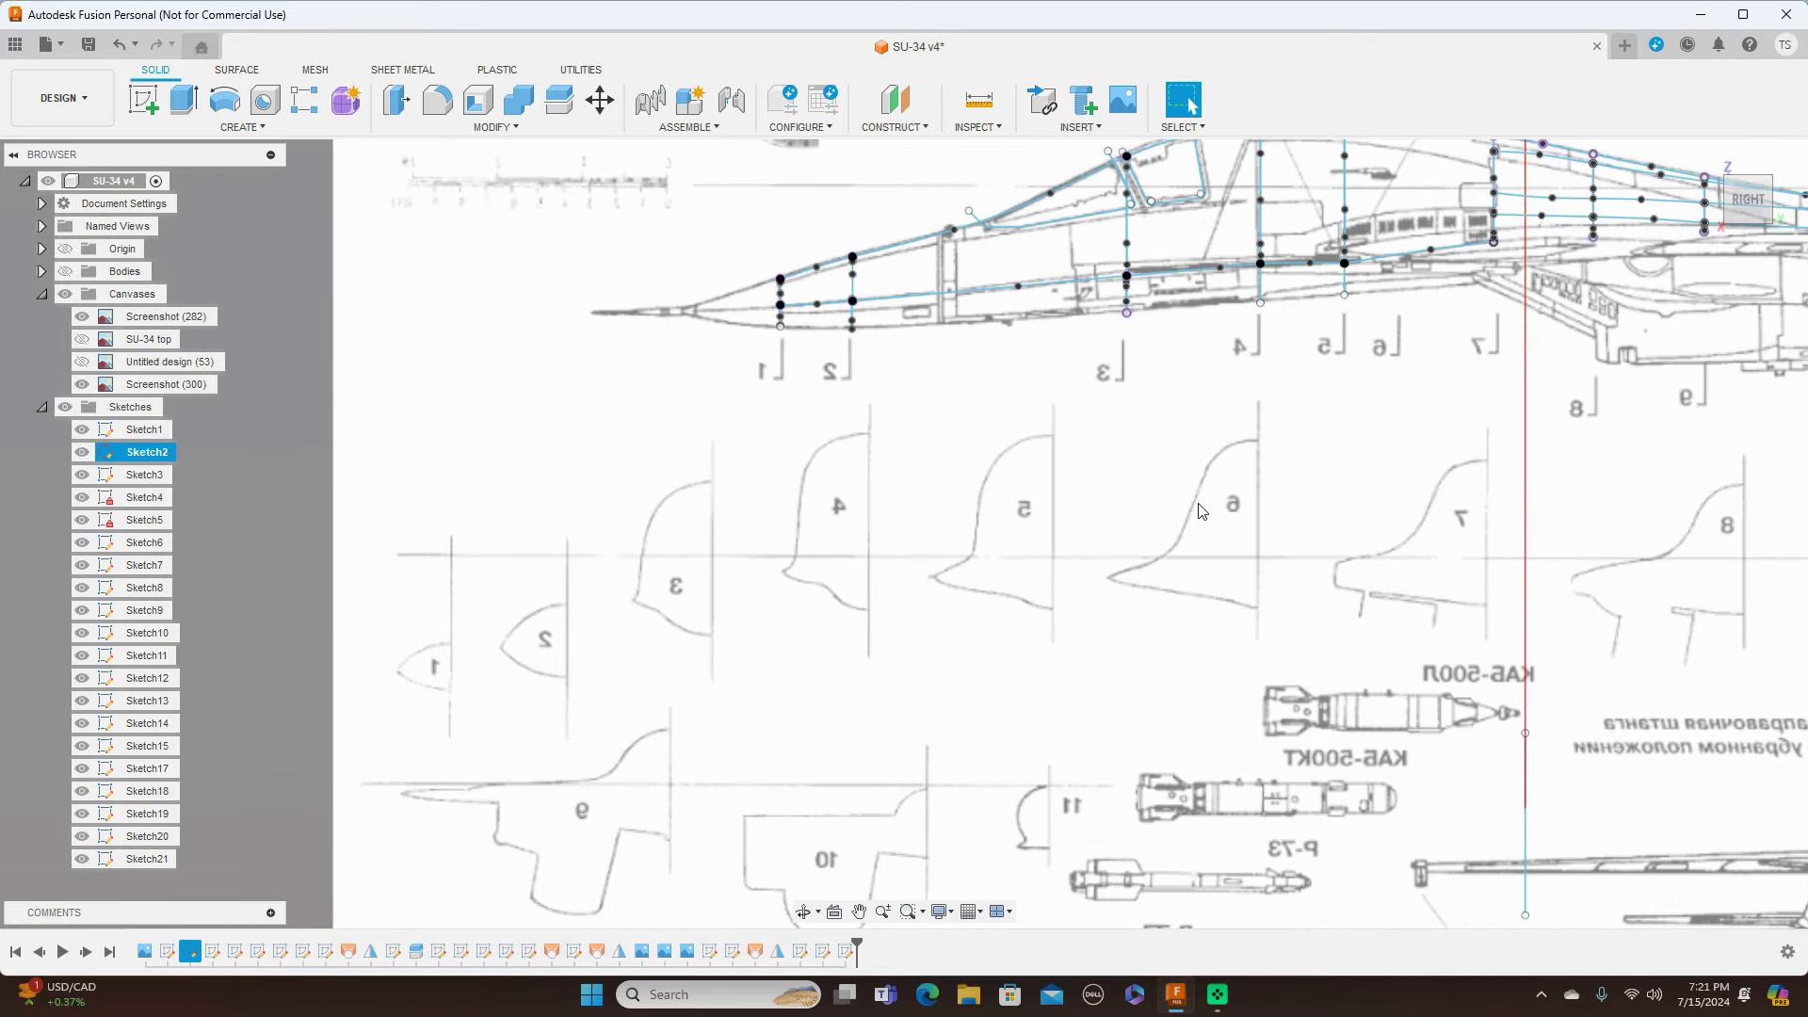
pyautogui.scroll(1, 1200, 511)
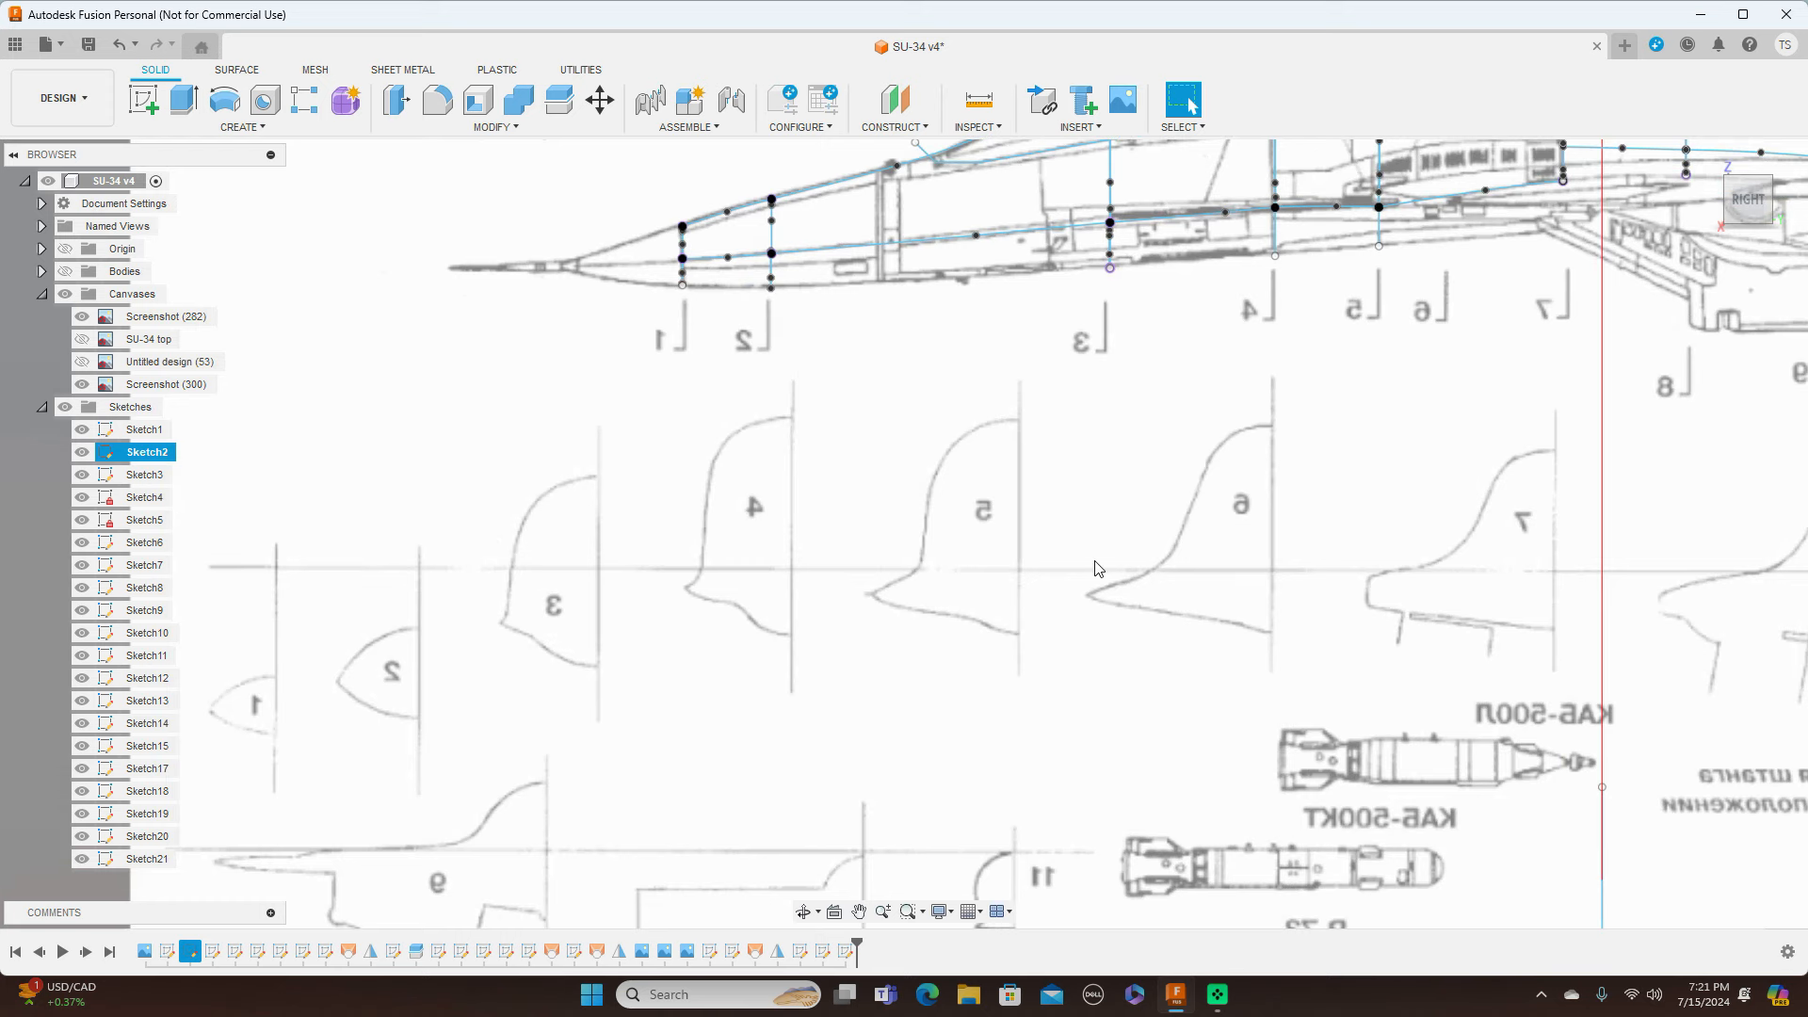
pyautogui.scroll(1, 1095, 568)
pyautogui.scroll(1, 1091, 572)
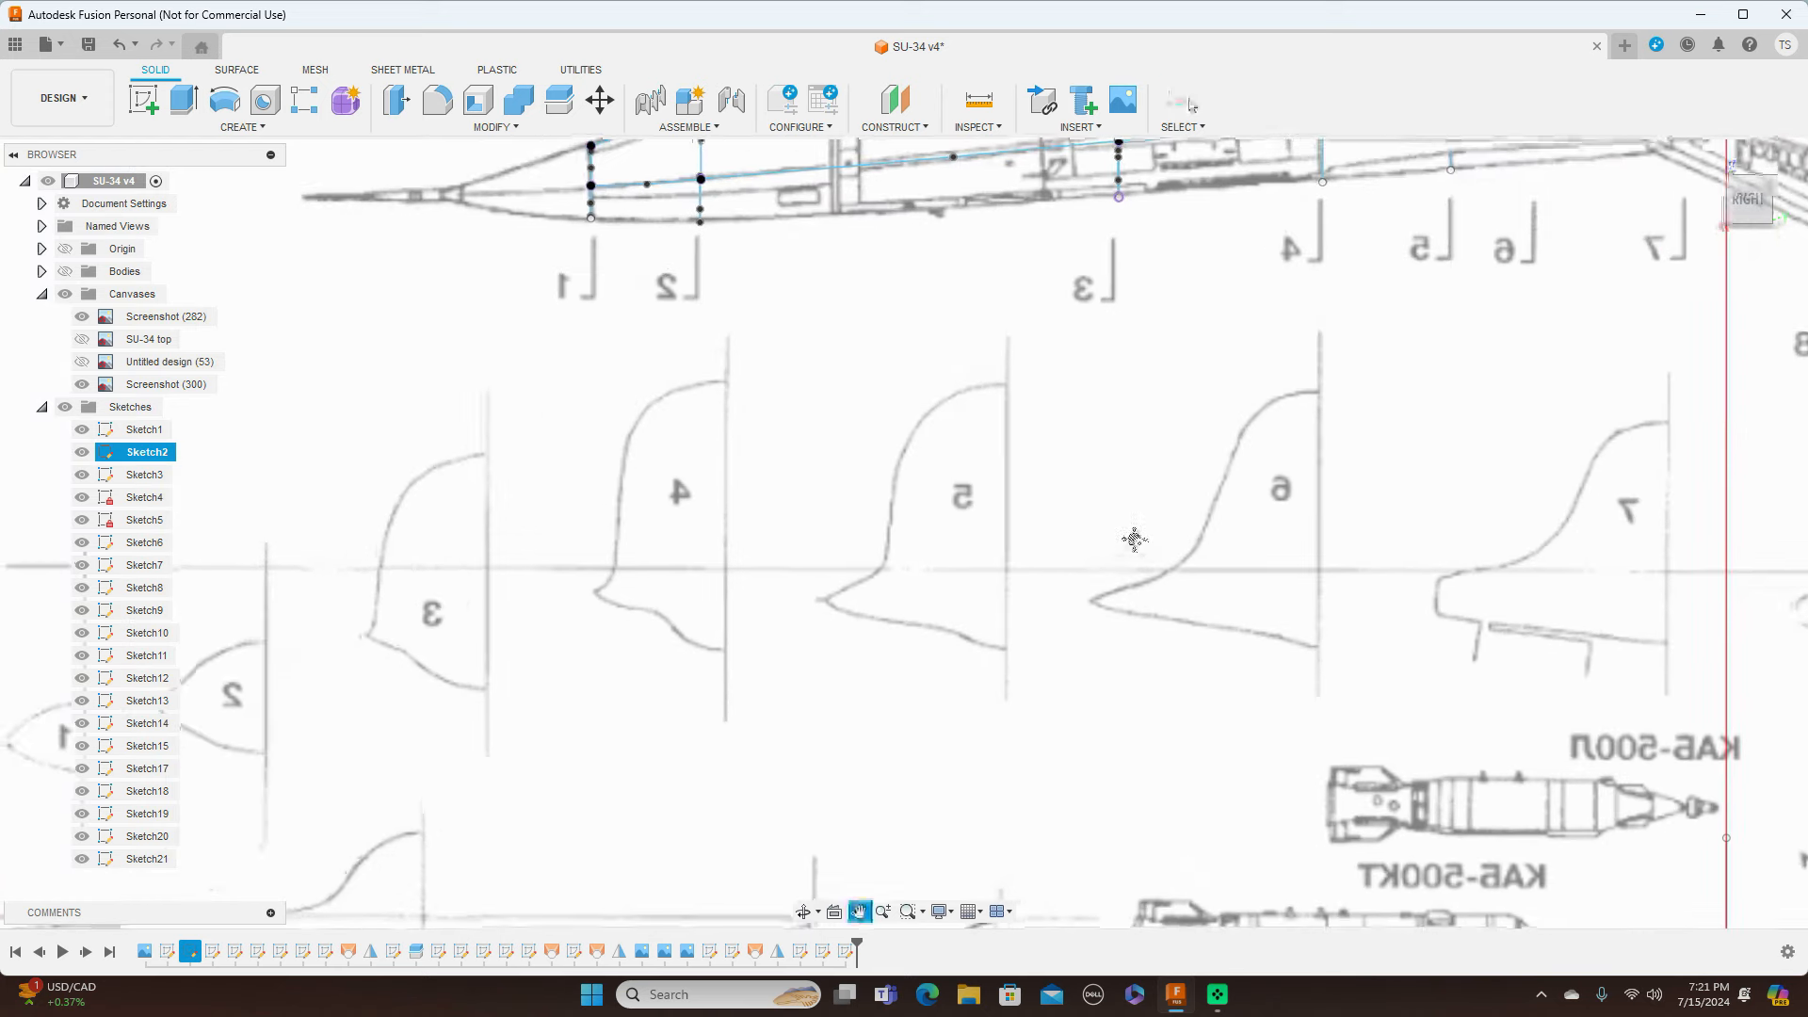
pyautogui.moveTo(1091, 572); pyautogui.dragTo(1298, 442, button='middle')
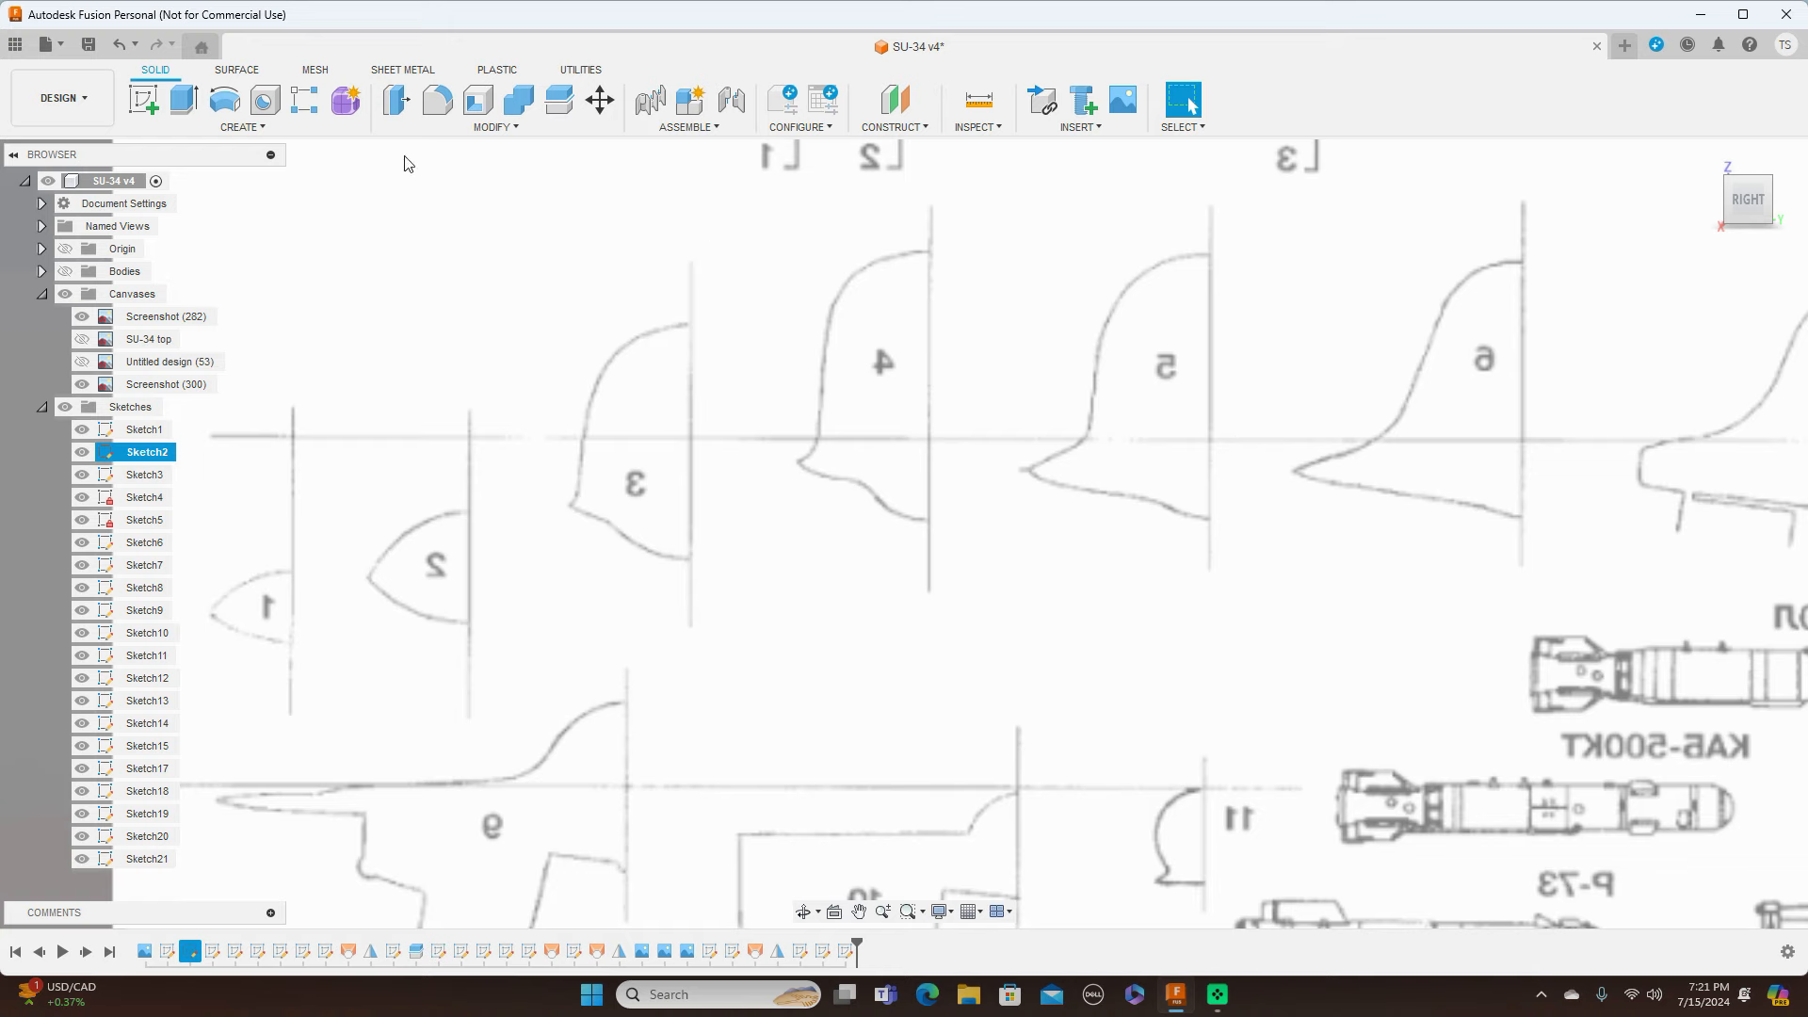
pyautogui.click(144, 99)
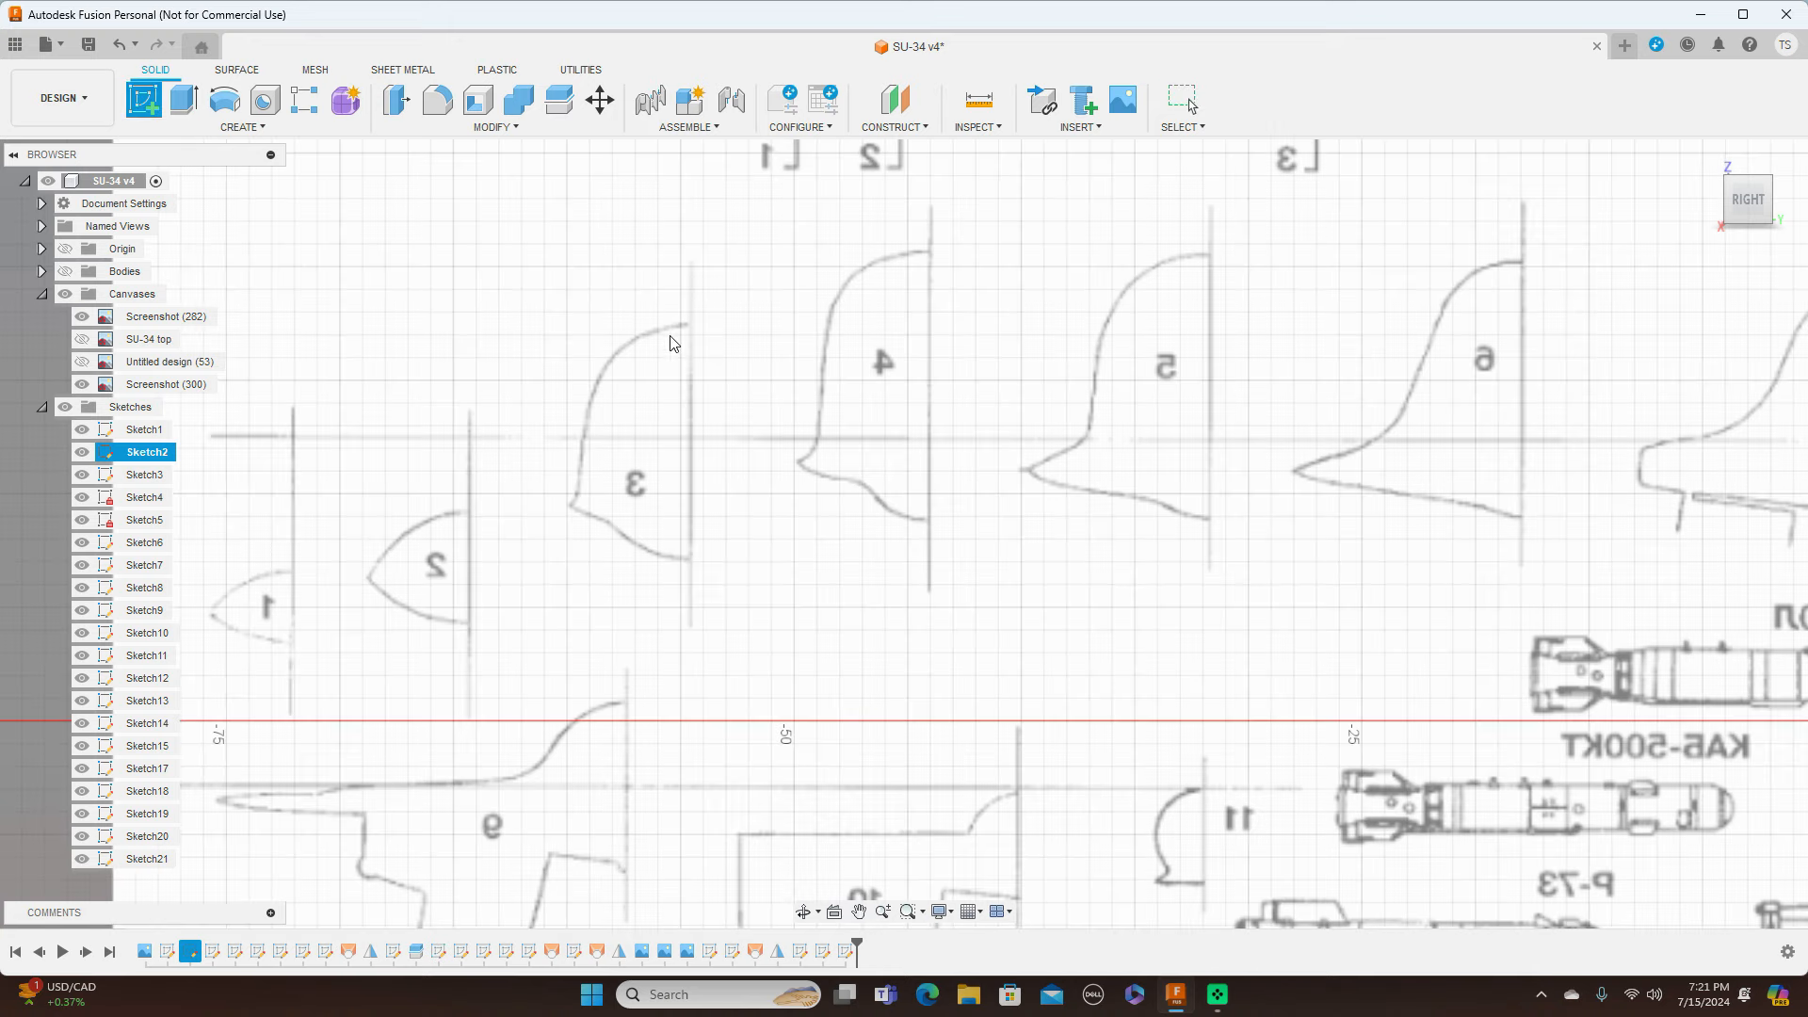
pyautogui.click(748, 362)
pyautogui.moveTo(471, 405)
pyautogui.mouseDown(button='middle')
pyautogui.moveTo(1197, 499)
pyautogui.moveTo(1563, 574)
pyautogui.mouseUp(button='middle')
pyautogui.scroll(2, 1171, 650)
pyautogui.moveTo(947, 626); pyautogui.dragTo(1062, 664, button='middle')
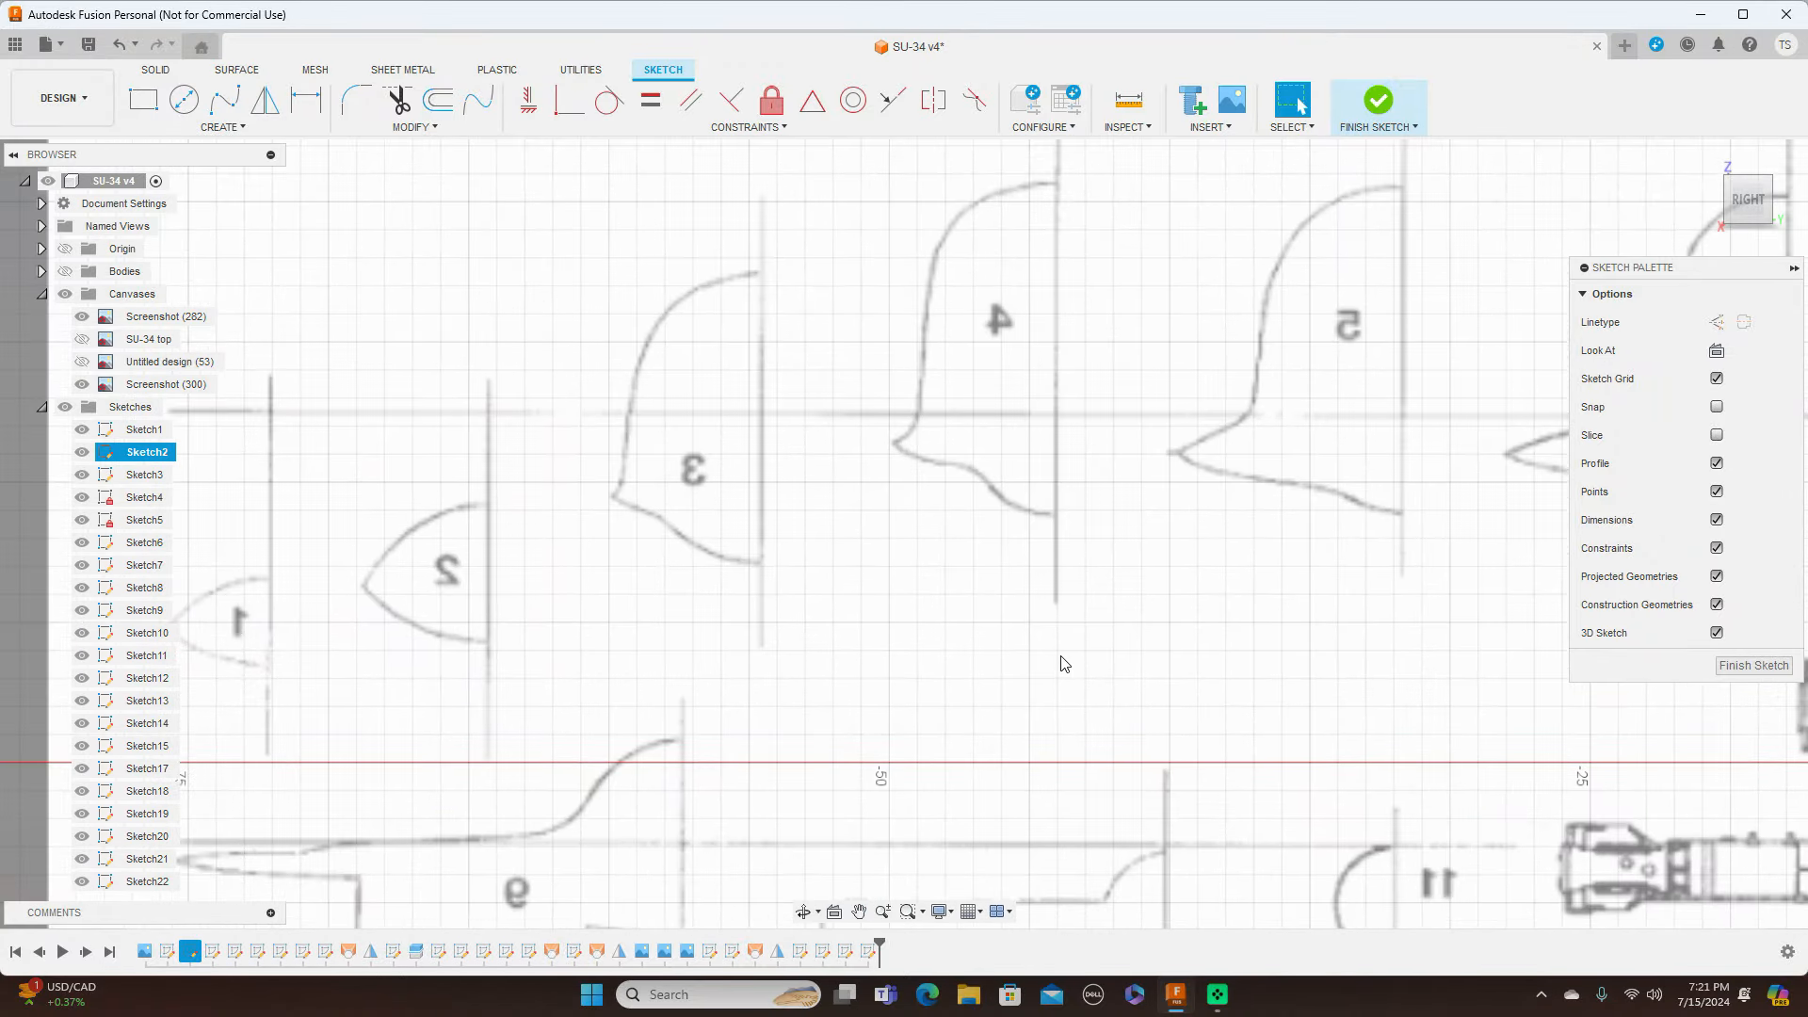
# Step: Draw section 4's horizontal line from its outer tip to the centreline and a vertical line about 2.5 mm down to the lower edge
pyautogui.press('l')
pyautogui.click(894, 442)
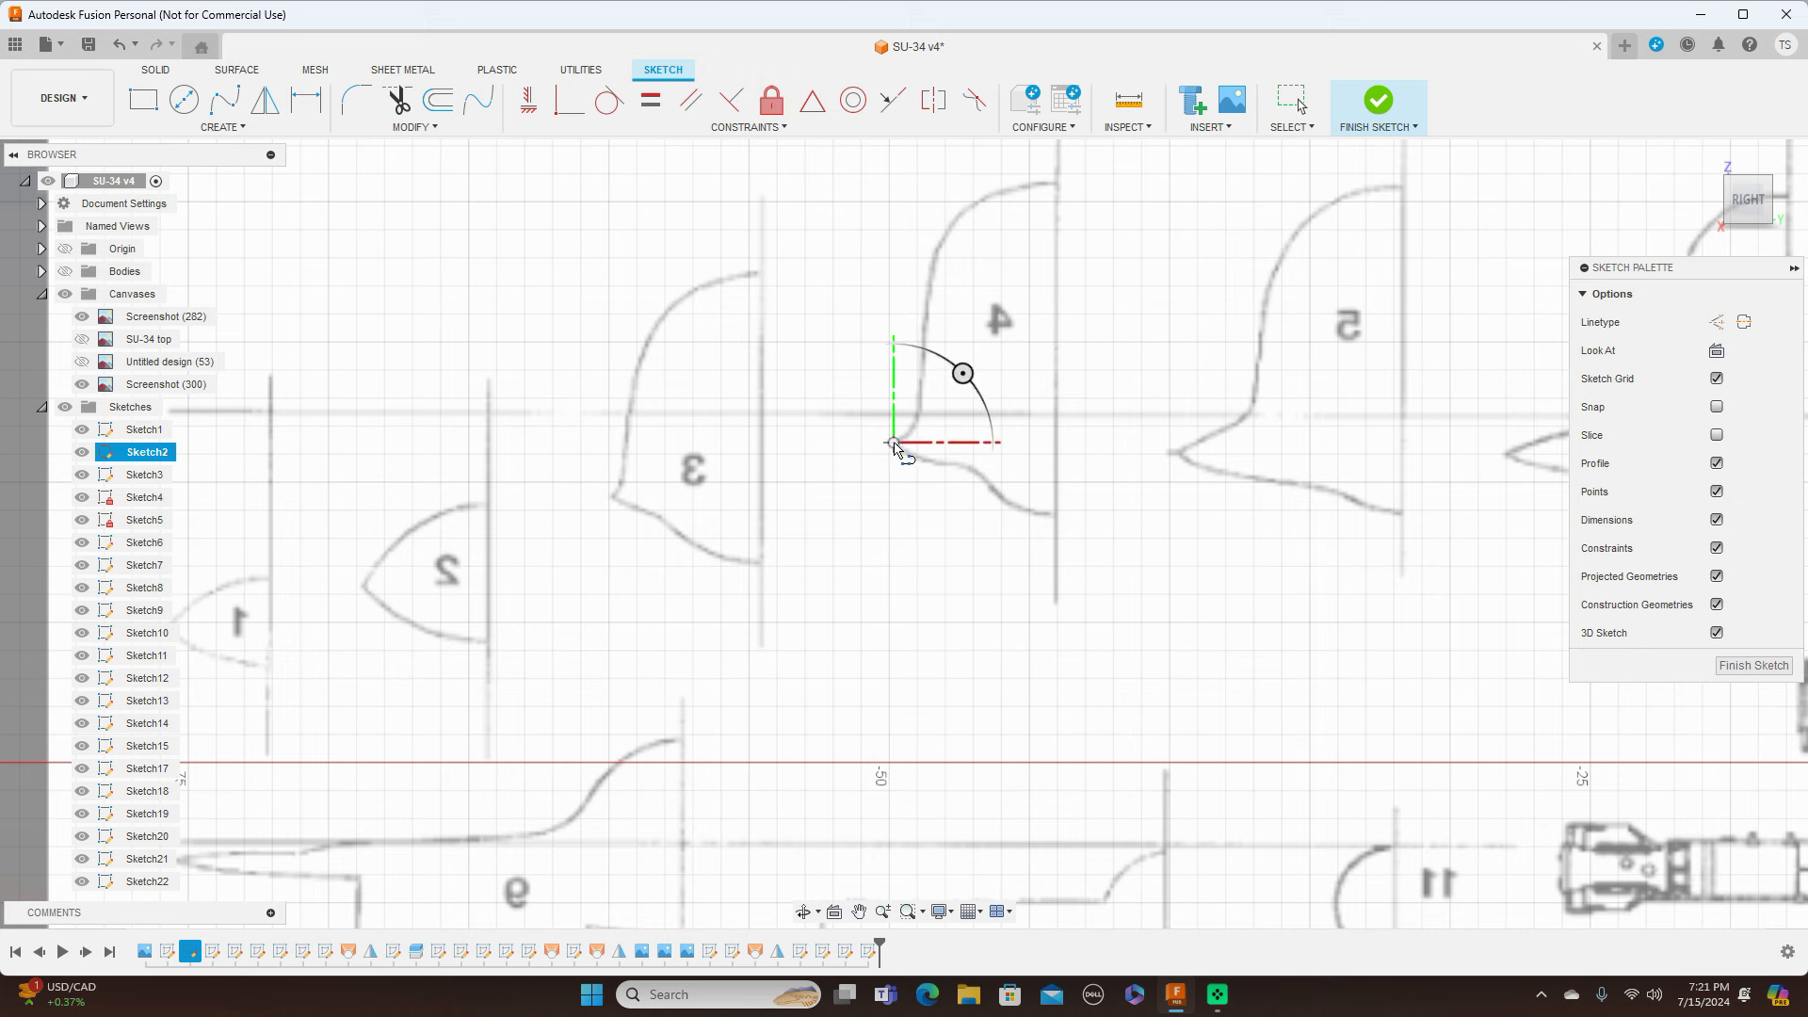
pyautogui.click(1056, 442)
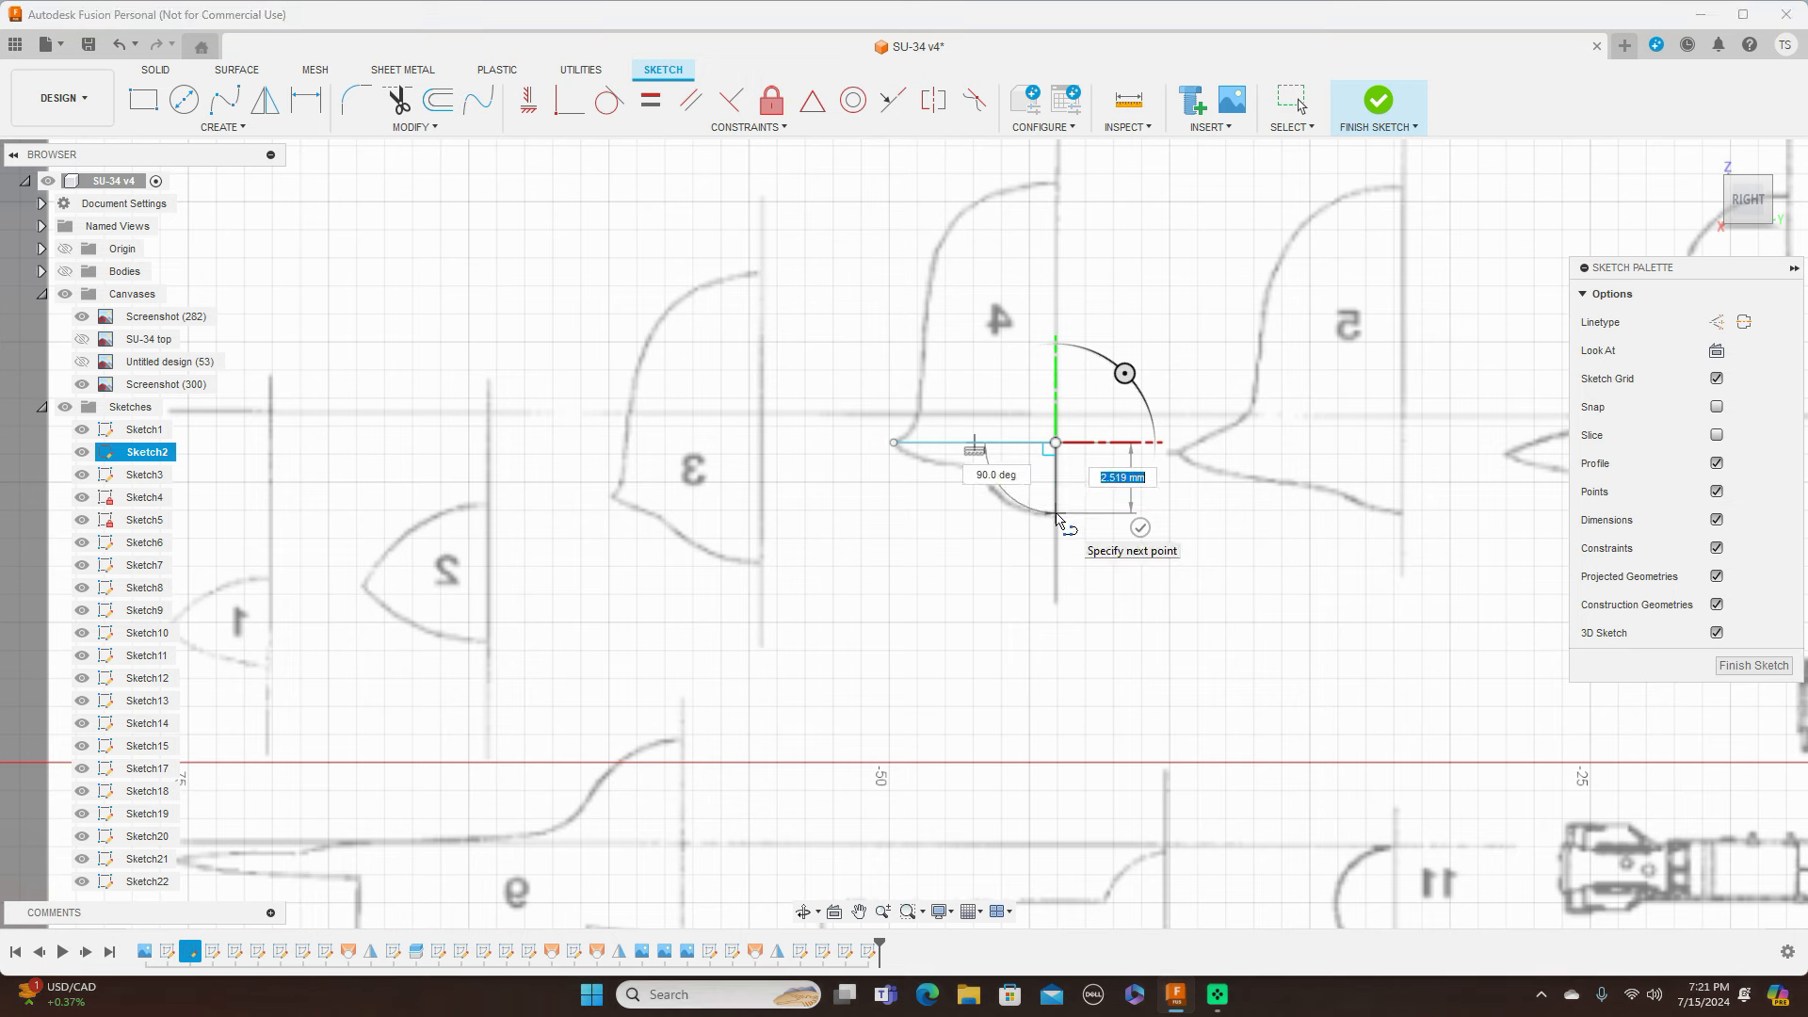
pyautogui.click(1057, 516)
pyautogui.rightClick(1057, 516)
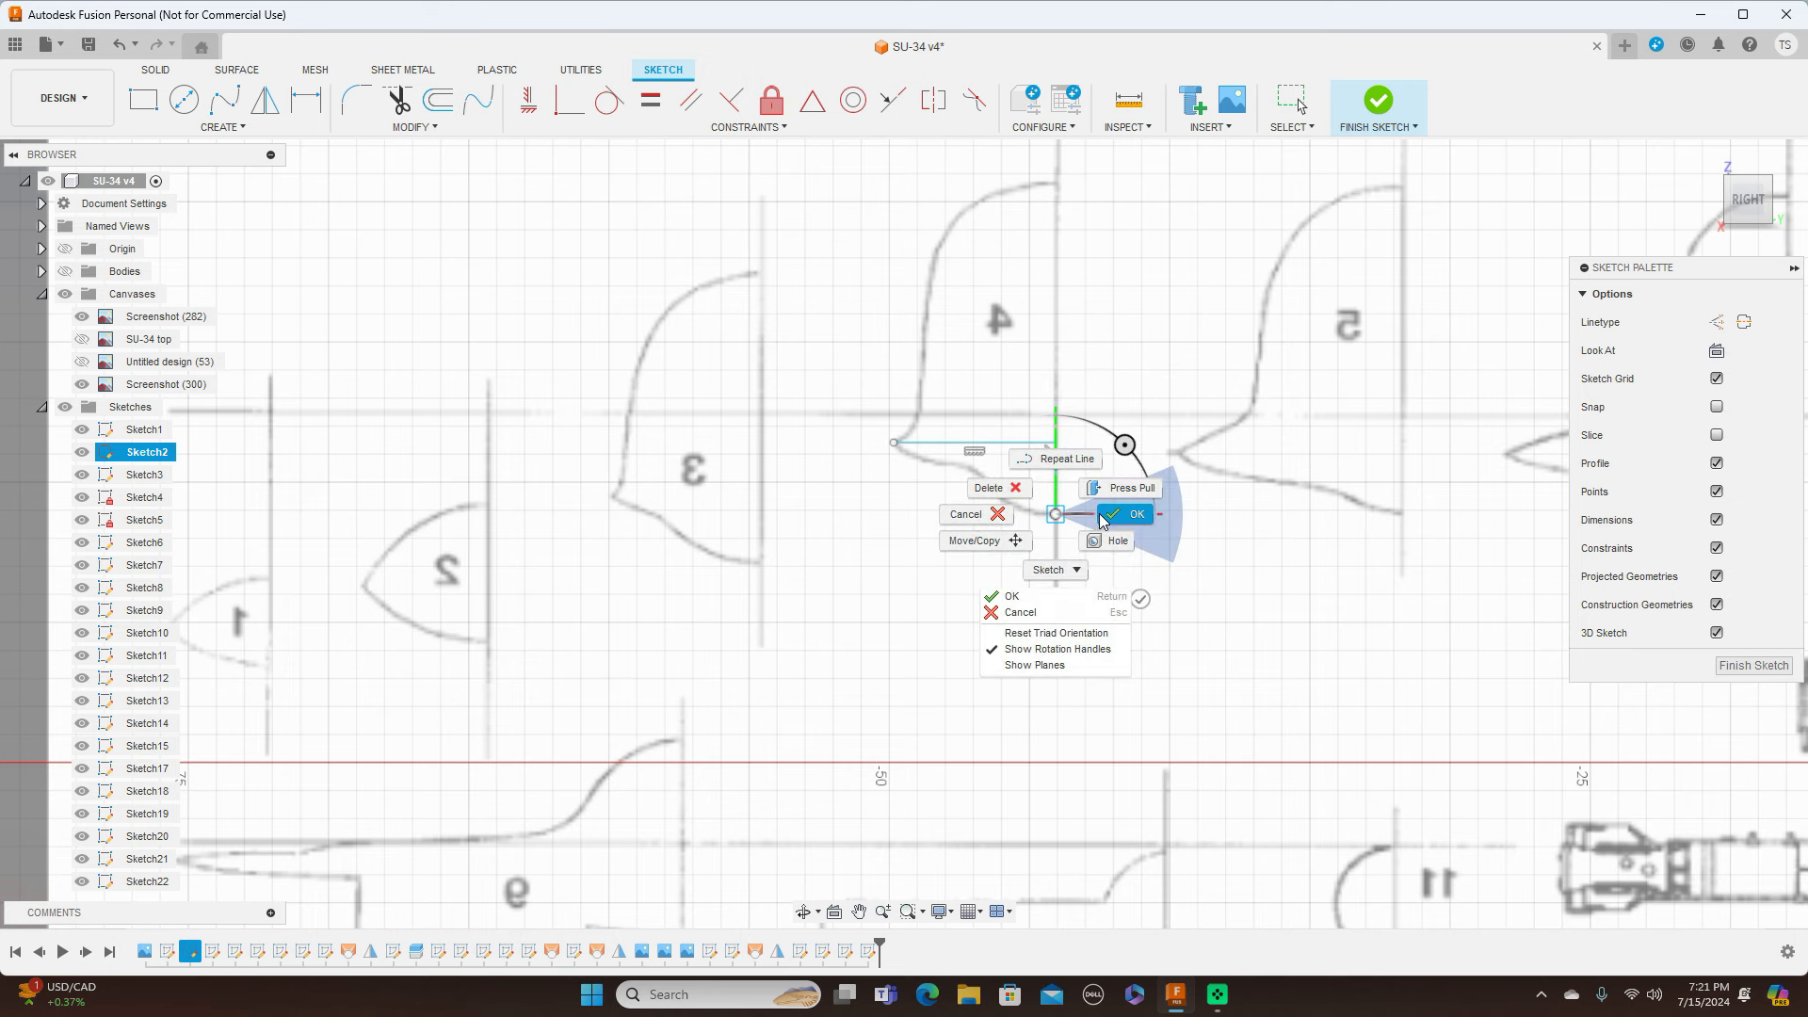
pyautogui.click(1104, 519)
# Step: Trace section 4's lower curve with a six-point spline from the lower centreline end to the outer tip
pyautogui.press('l')
pyautogui.click(1057, 516)
pyautogui.scroll(3, 1036, 511)
pyautogui.scroll(2, 1028, 506)
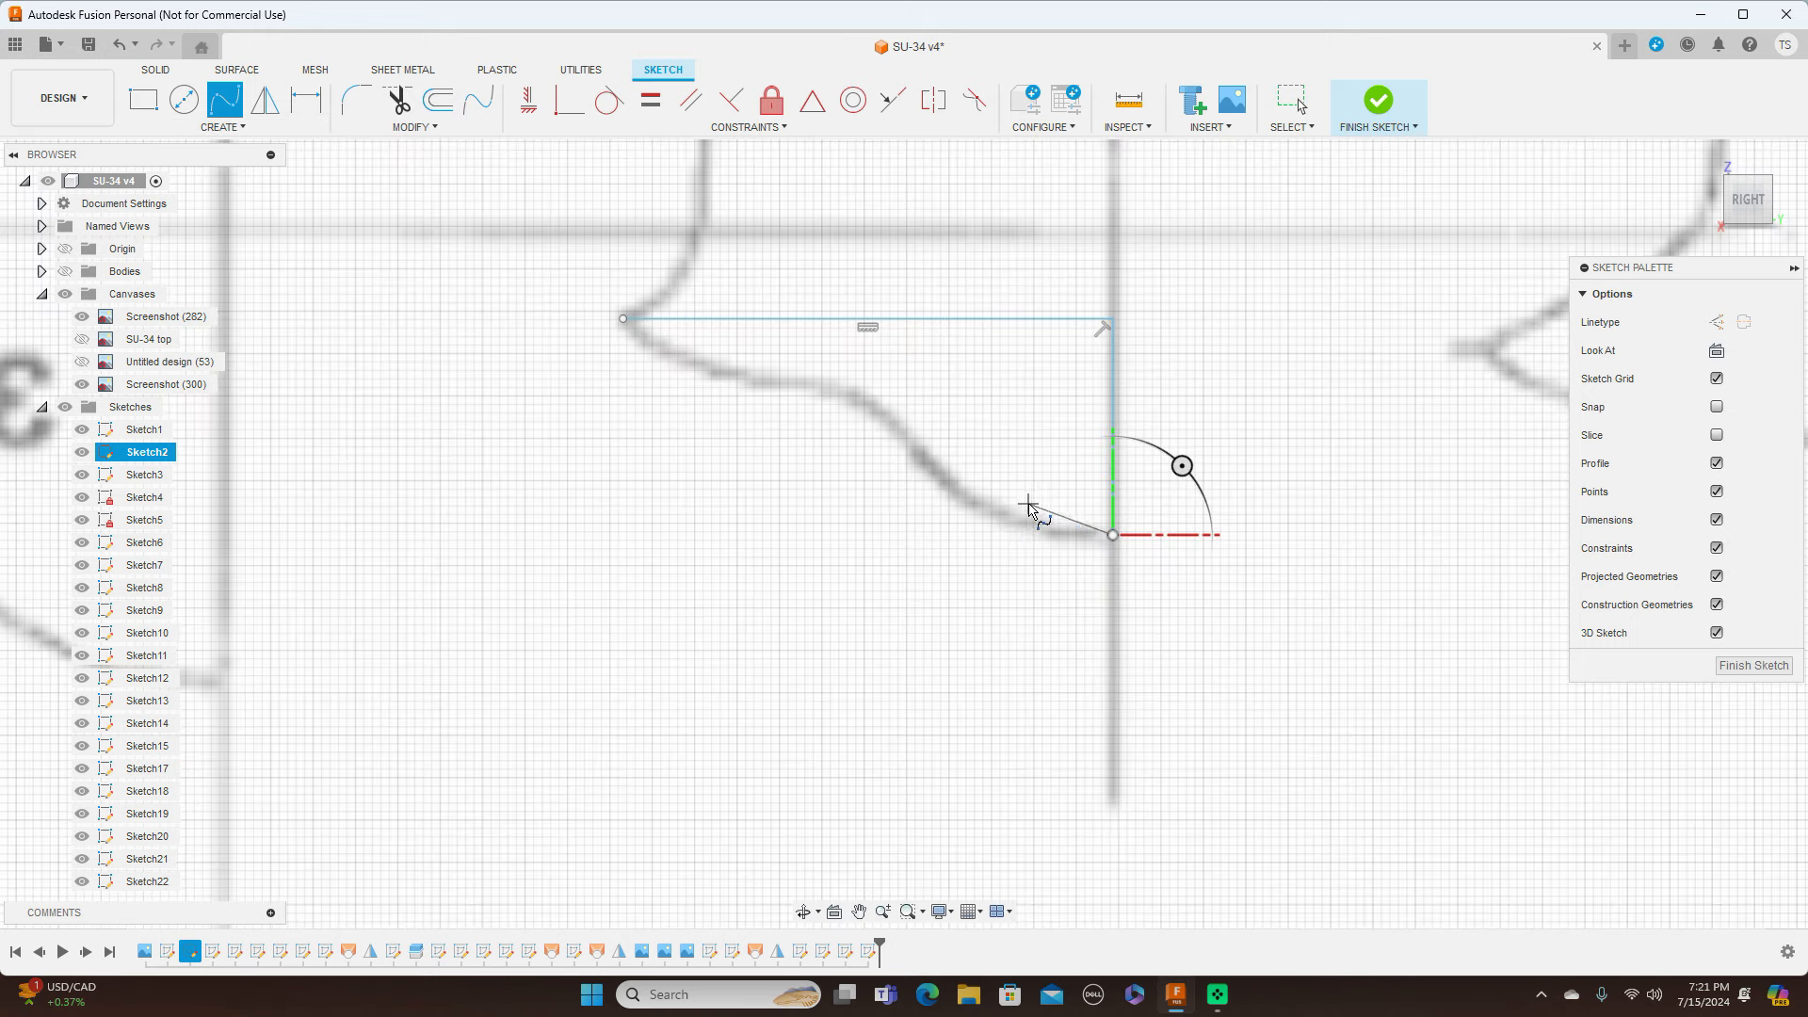
pyautogui.click(1006, 518)
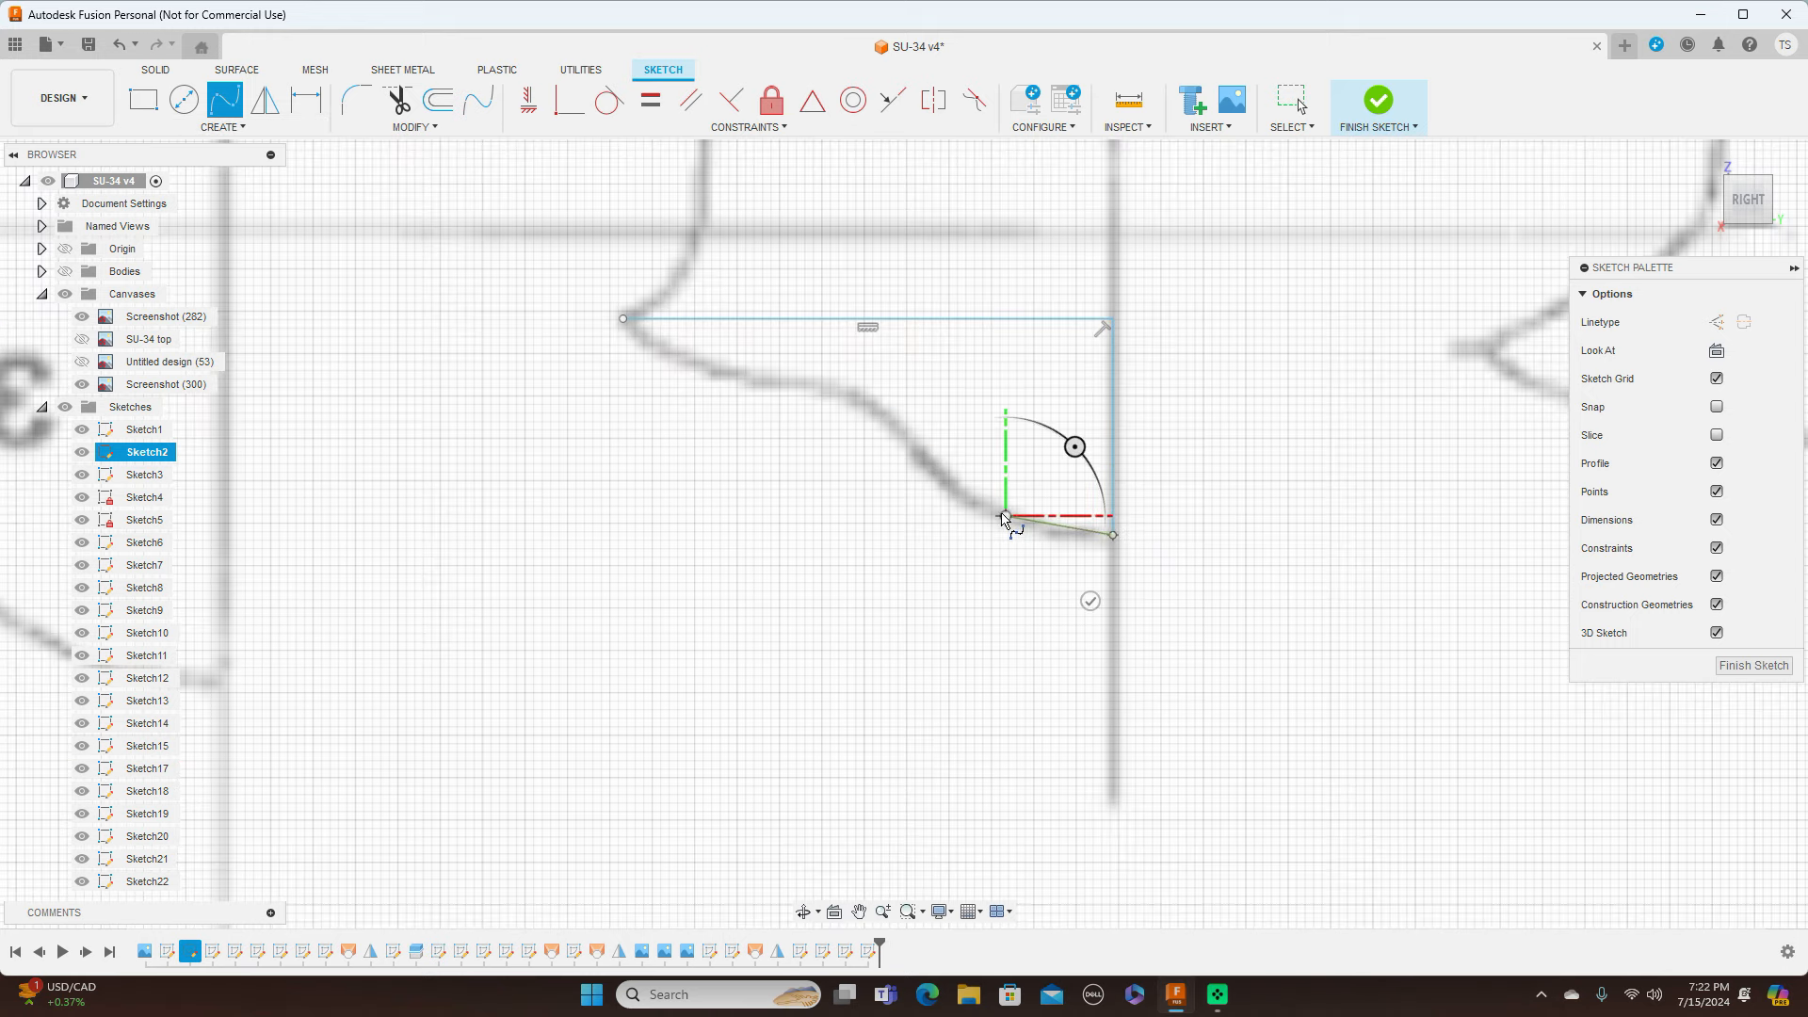
pyautogui.click(915, 447)
pyautogui.click(843, 384)
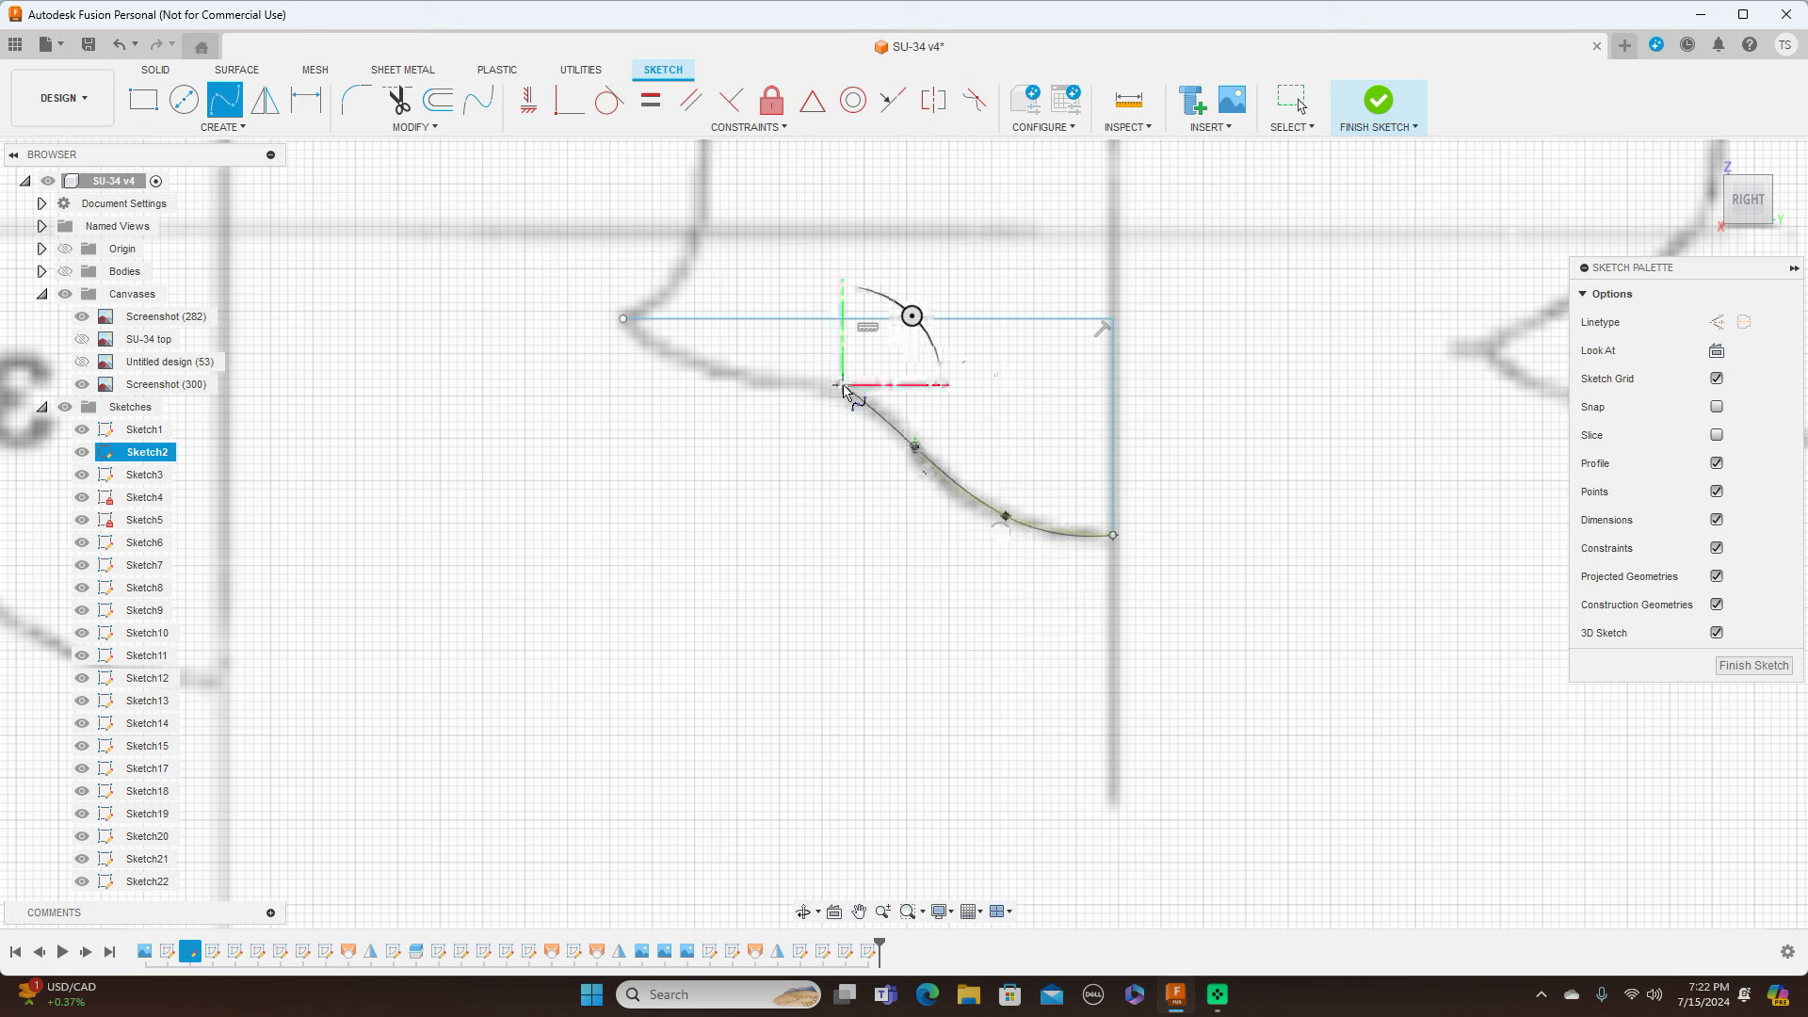
pyautogui.click(708, 370)
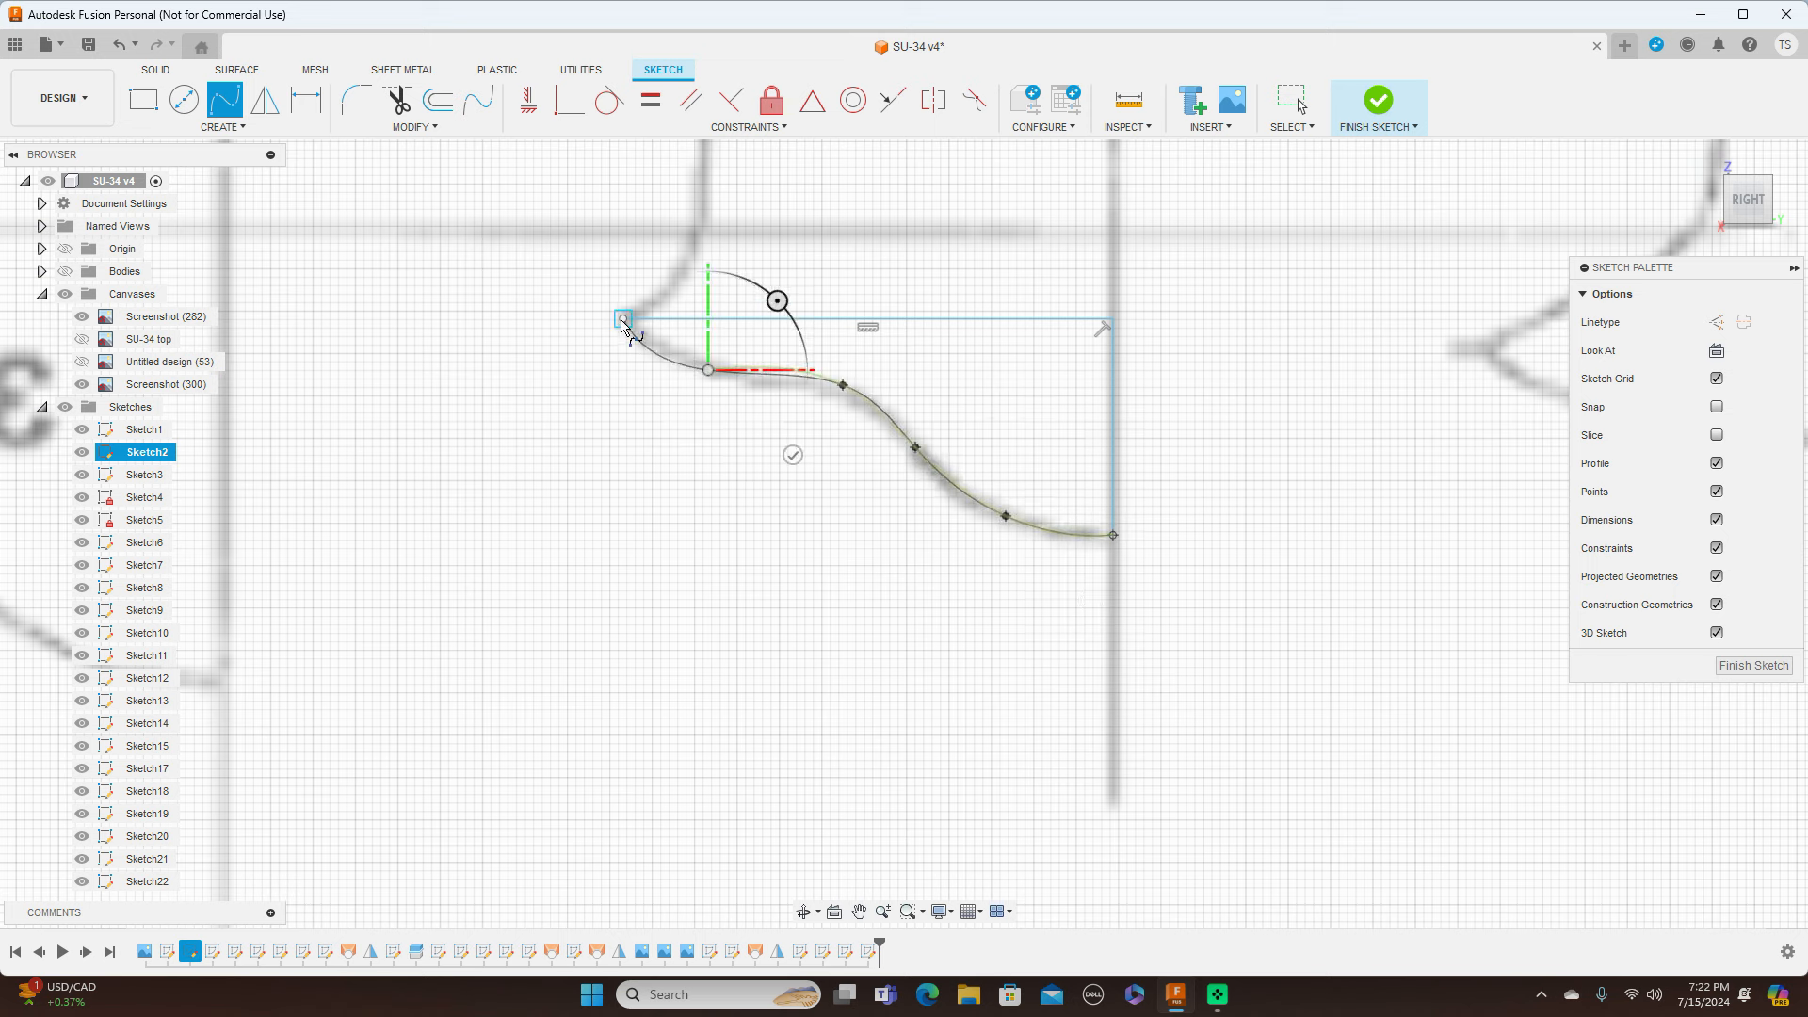
pyautogui.click(623, 319)
pyautogui.rightClick(623, 320)
pyautogui.click(688, 321)
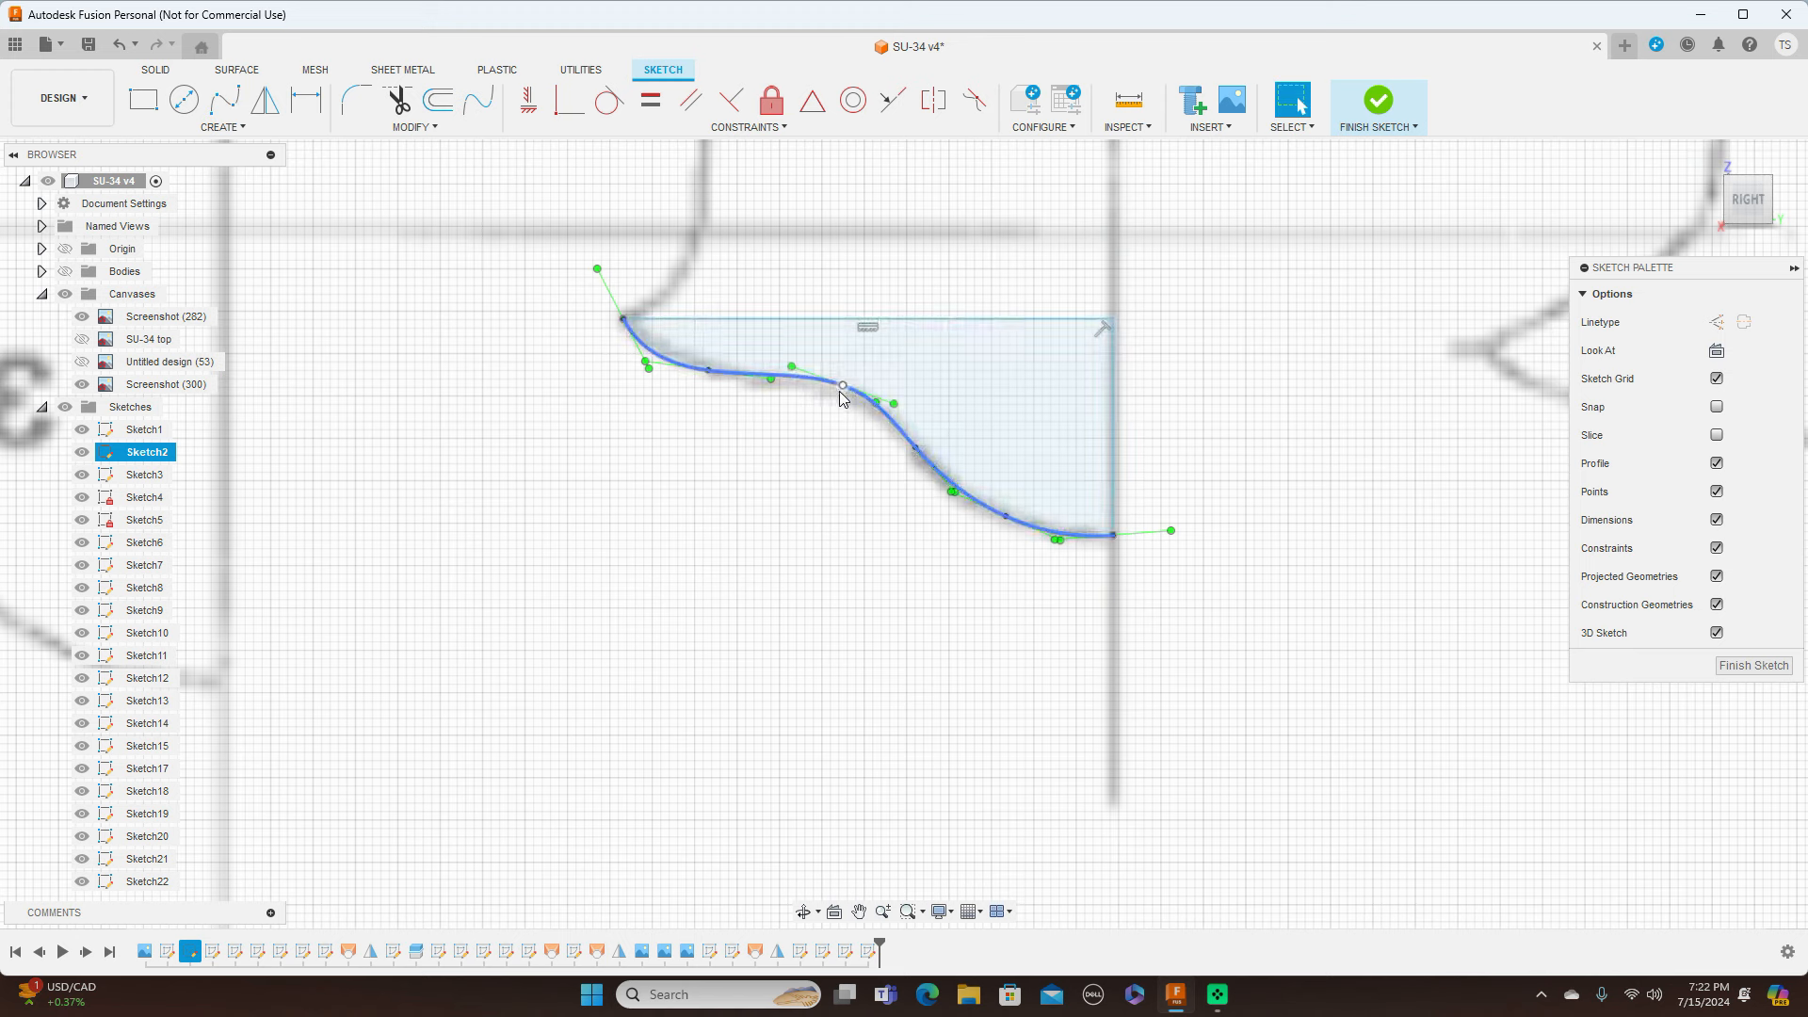
# Step: Adjust two interior fit points of section 4's spline to follow the blueprint's lower curve, and finish the sketch
pyautogui.moveTo(839, 396); pyautogui.dragTo(846, 400)
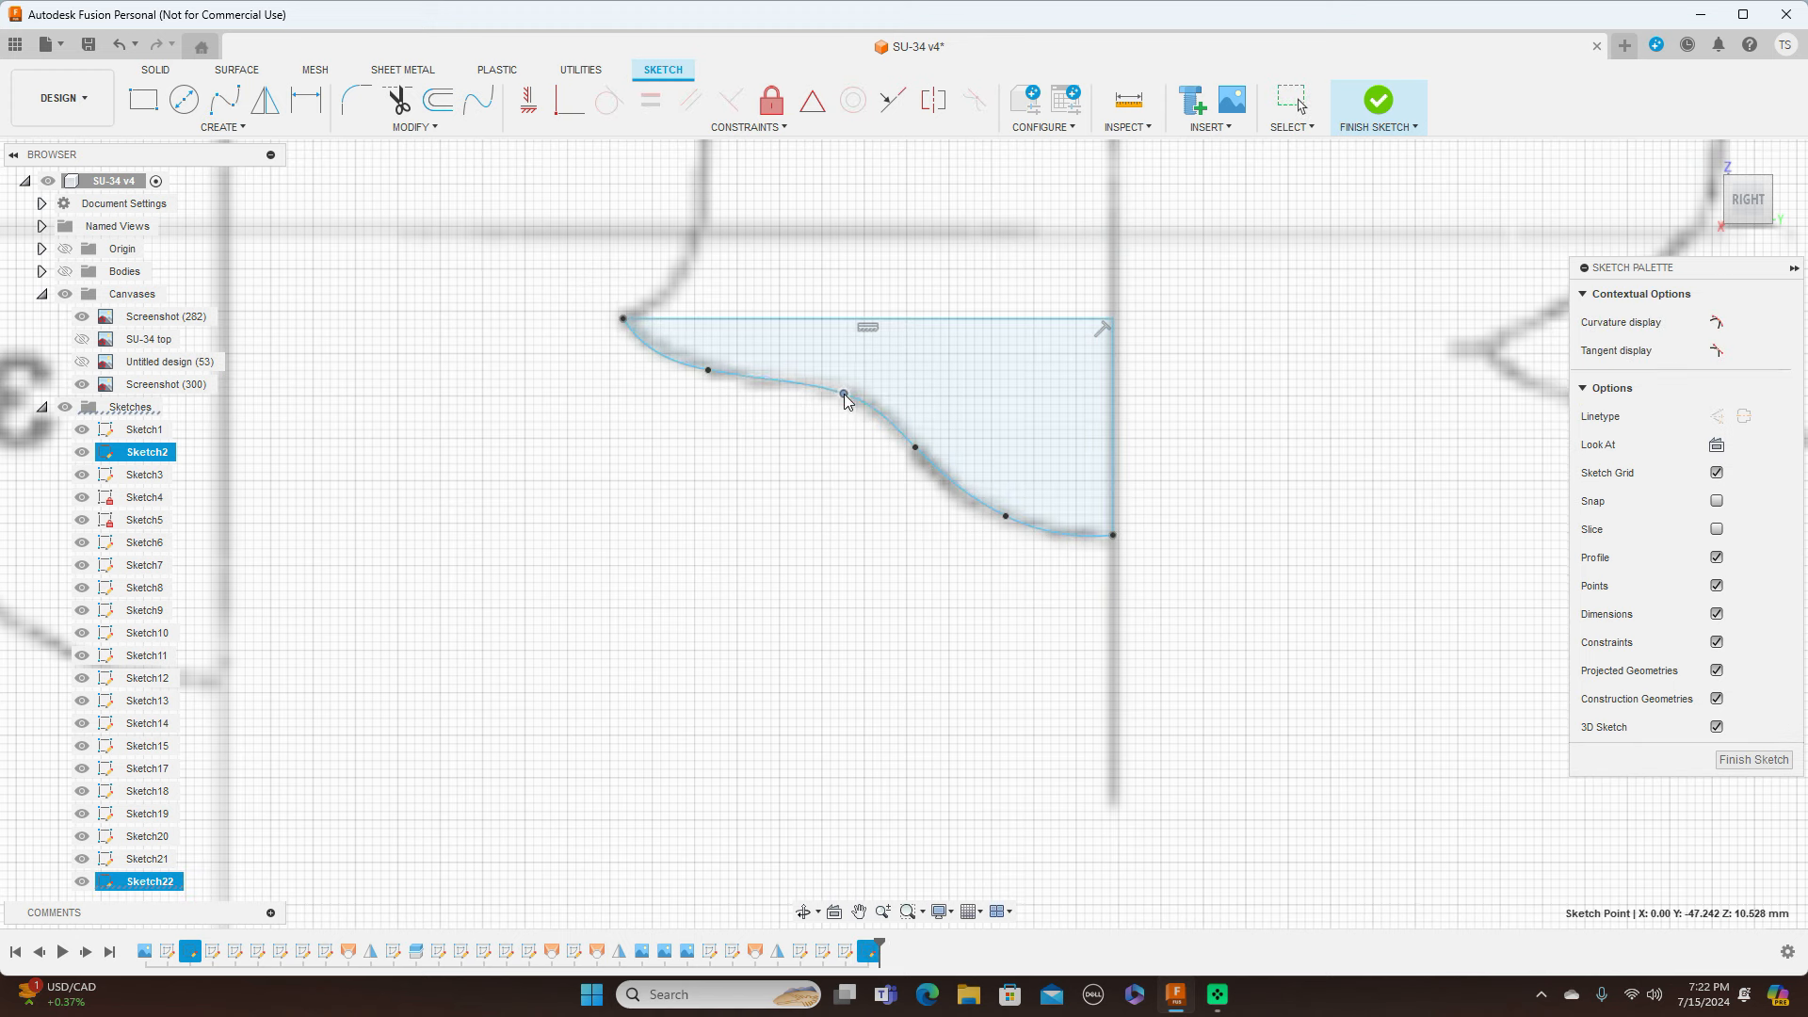
pyautogui.click(846, 400)
pyautogui.moveTo(1007, 517); pyautogui.dragTo(1029, 524)
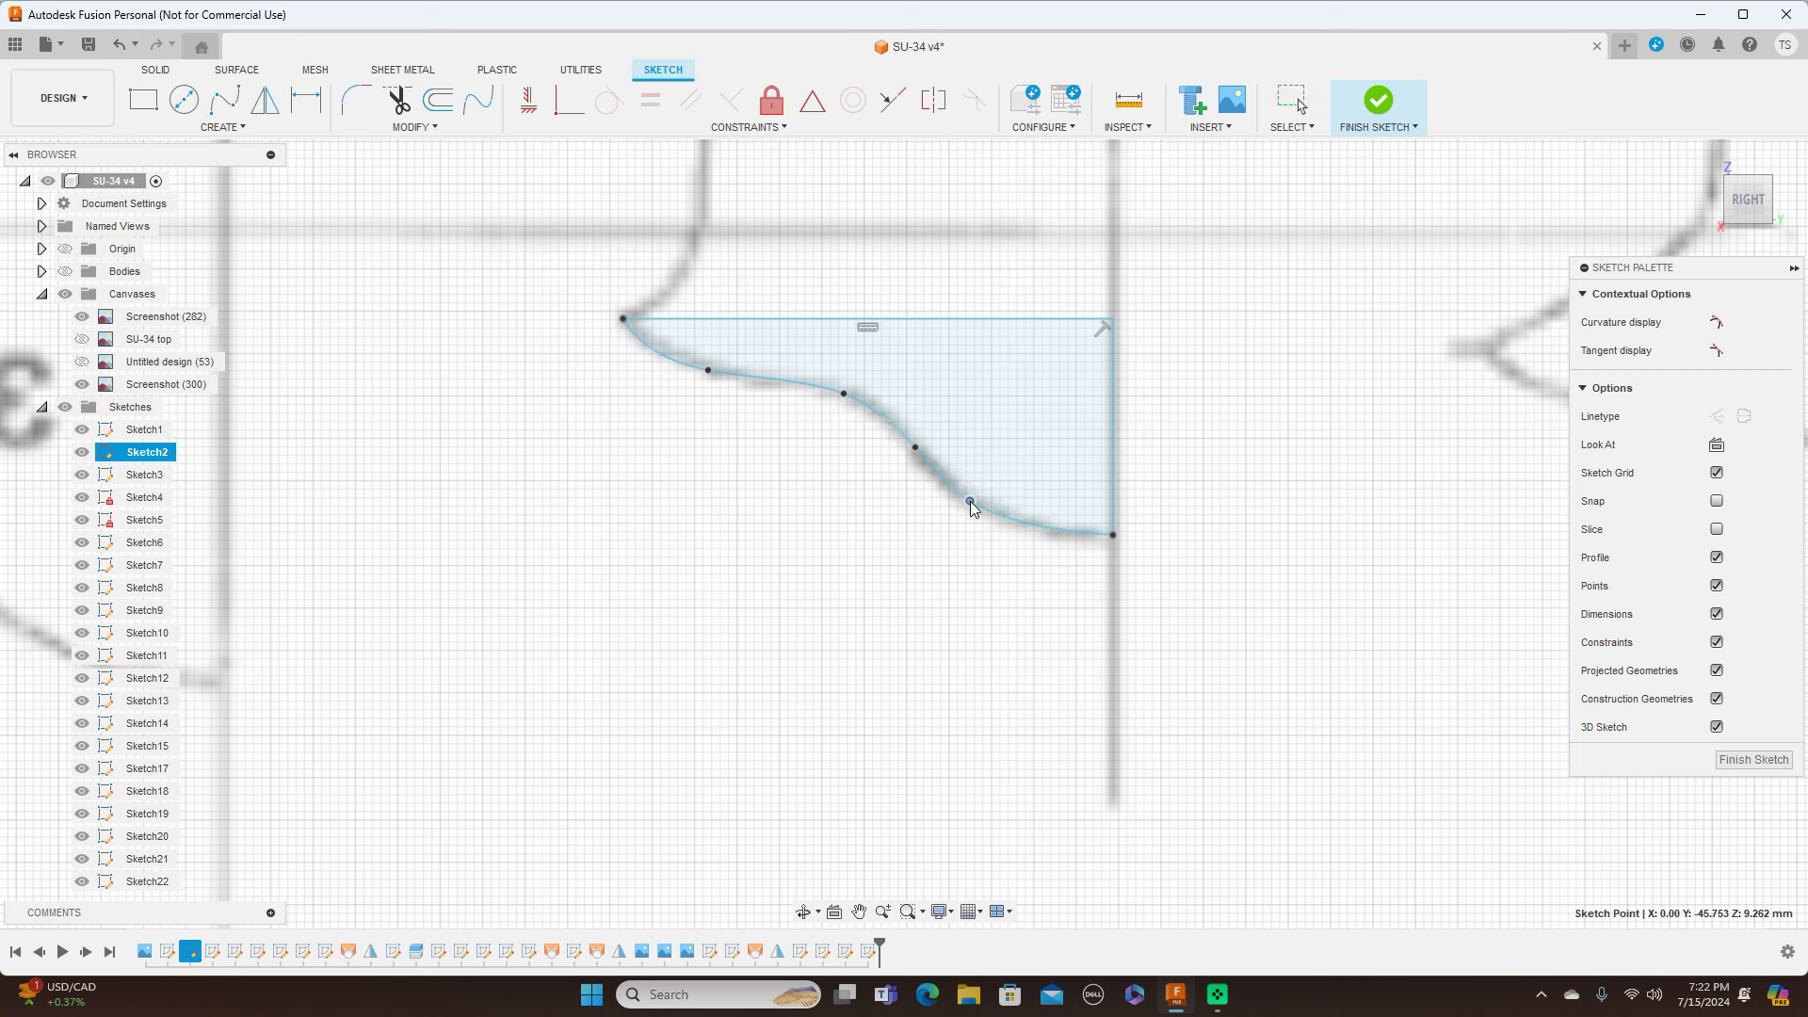
pyautogui.moveTo(973, 510); pyautogui.dragTo(983, 513)
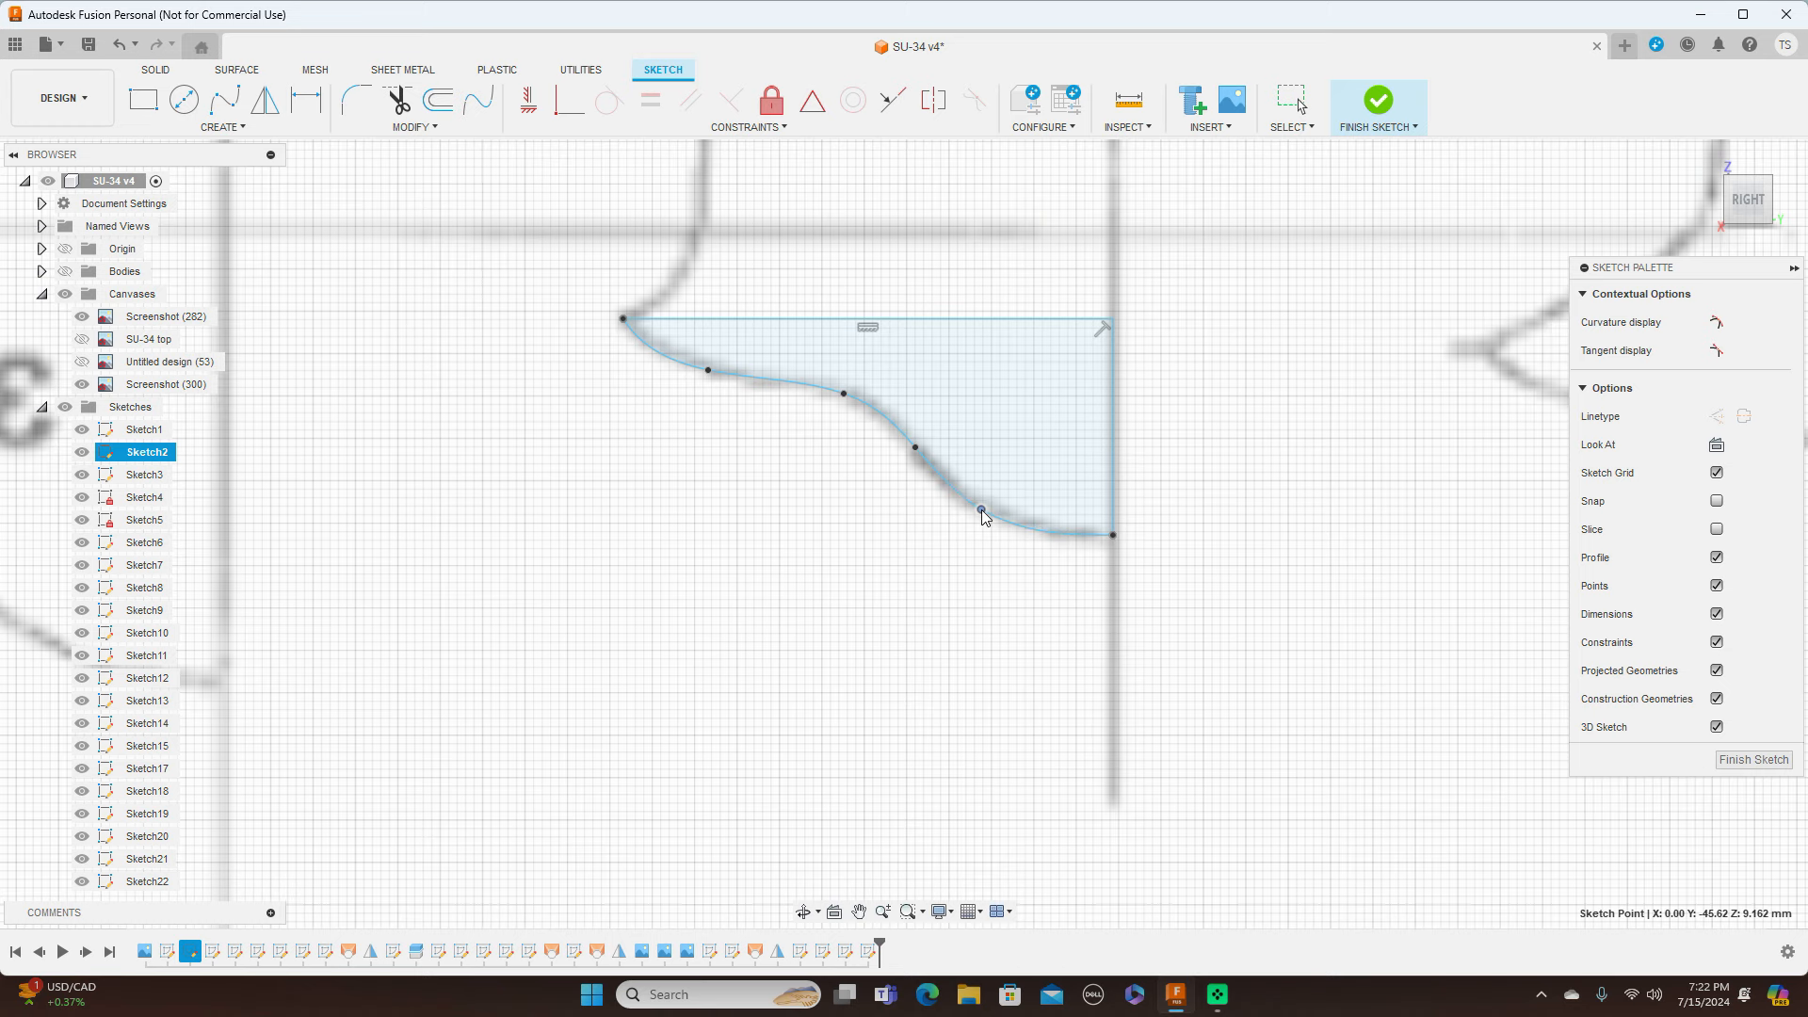
pyautogui.click(1082, 532)
pyautogui.scroll(-2, 1279, 572)
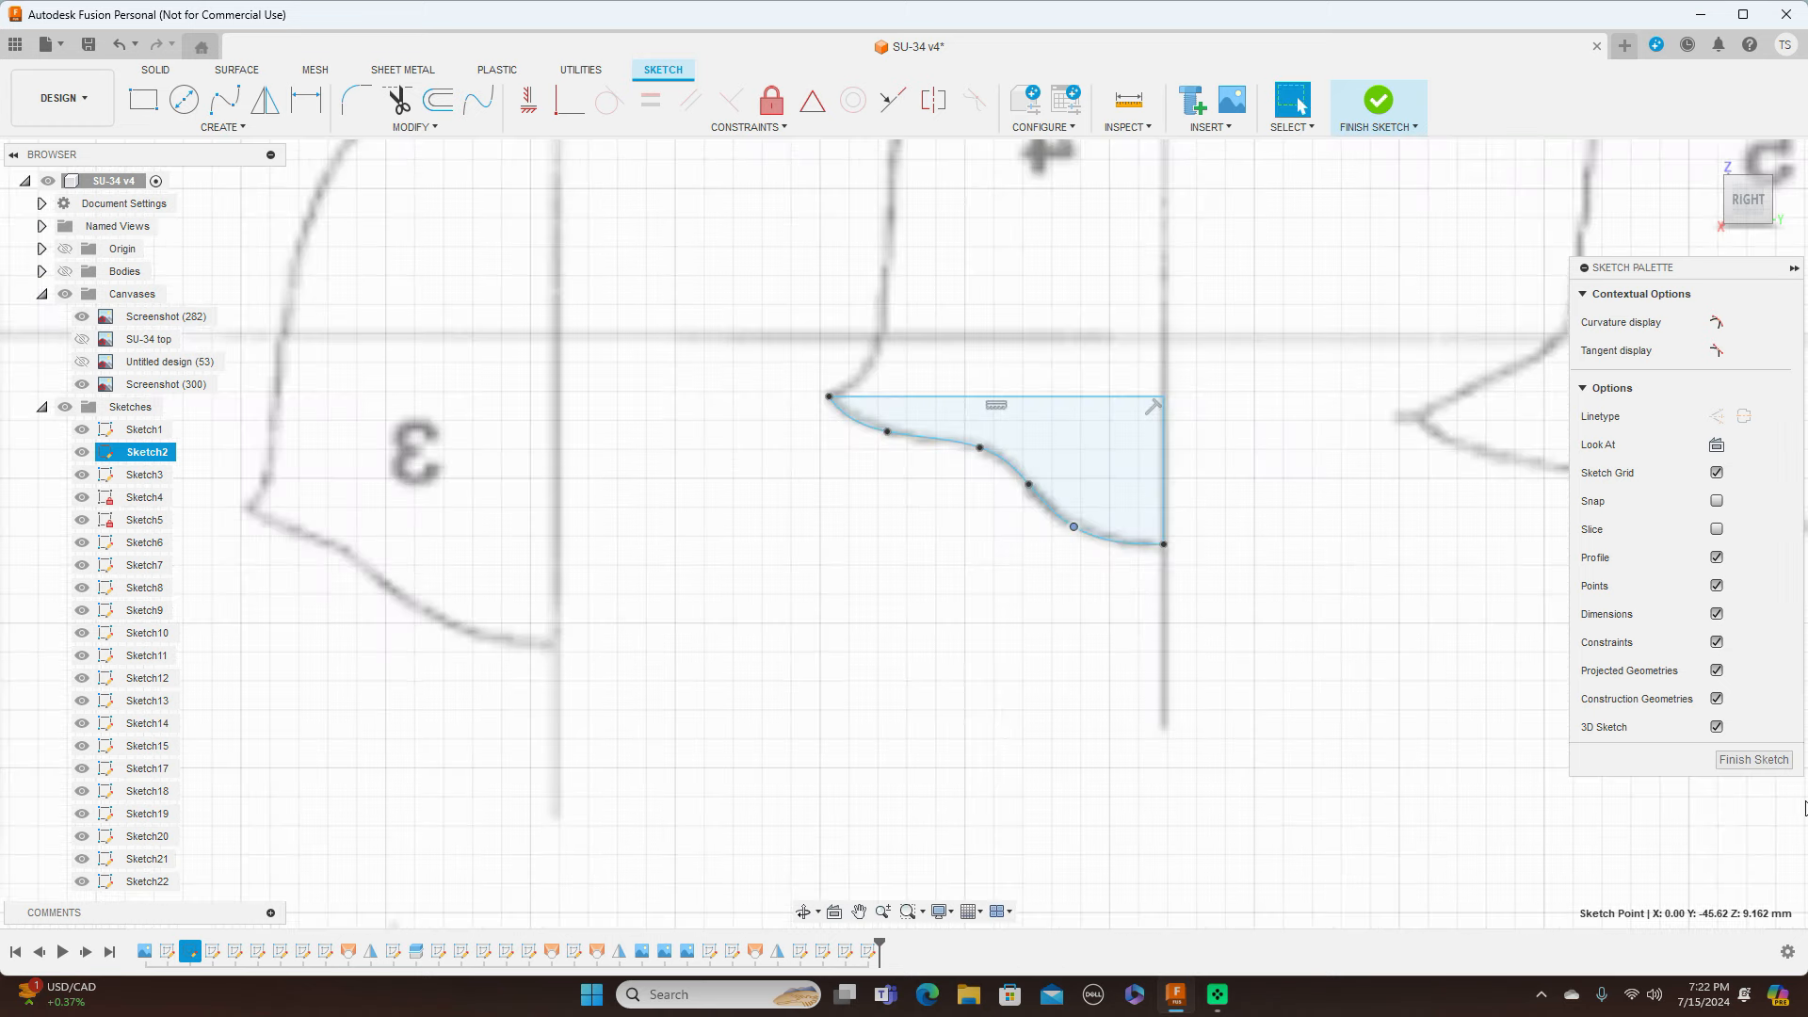
pyautogui.click(1754, 759)
# Step: Move section 4's two lines and spline, picking the centreline corner first, by 26.28 mm in X and 20.616 mm in Y to station 4
pyautogui.scroll(-3, 1566, 698)
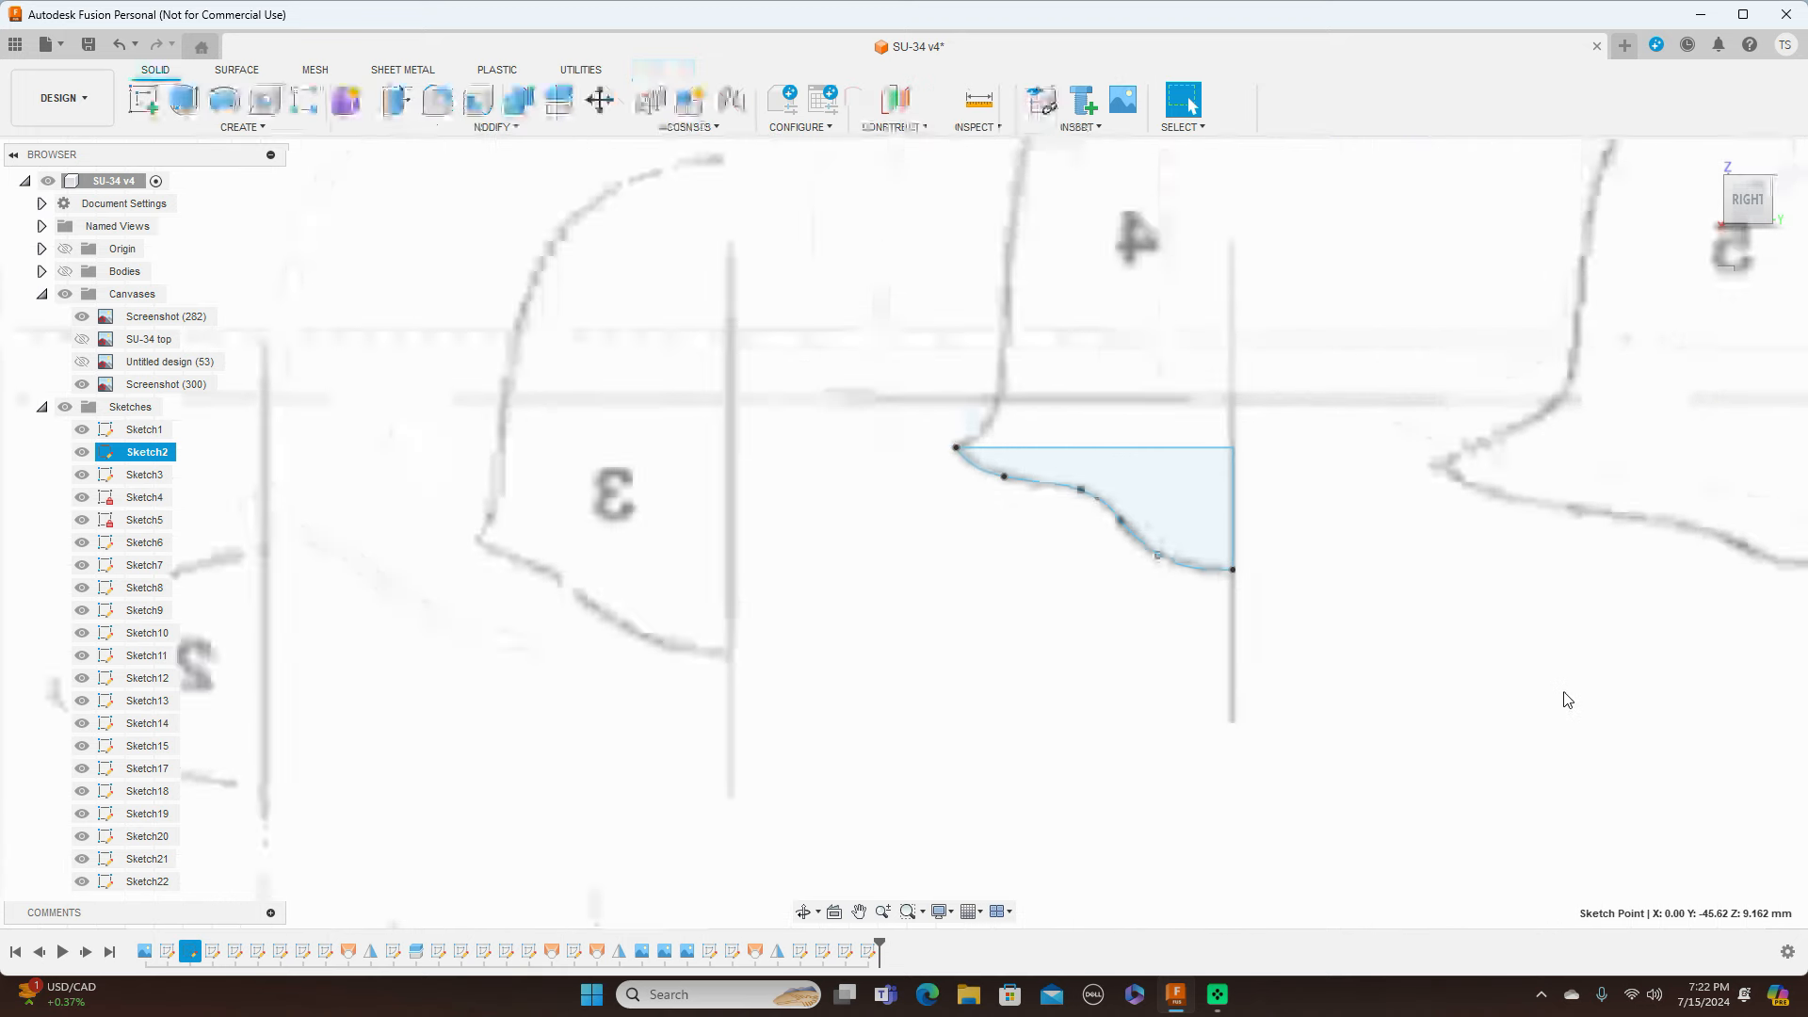
pyautogui.click(600, 99)
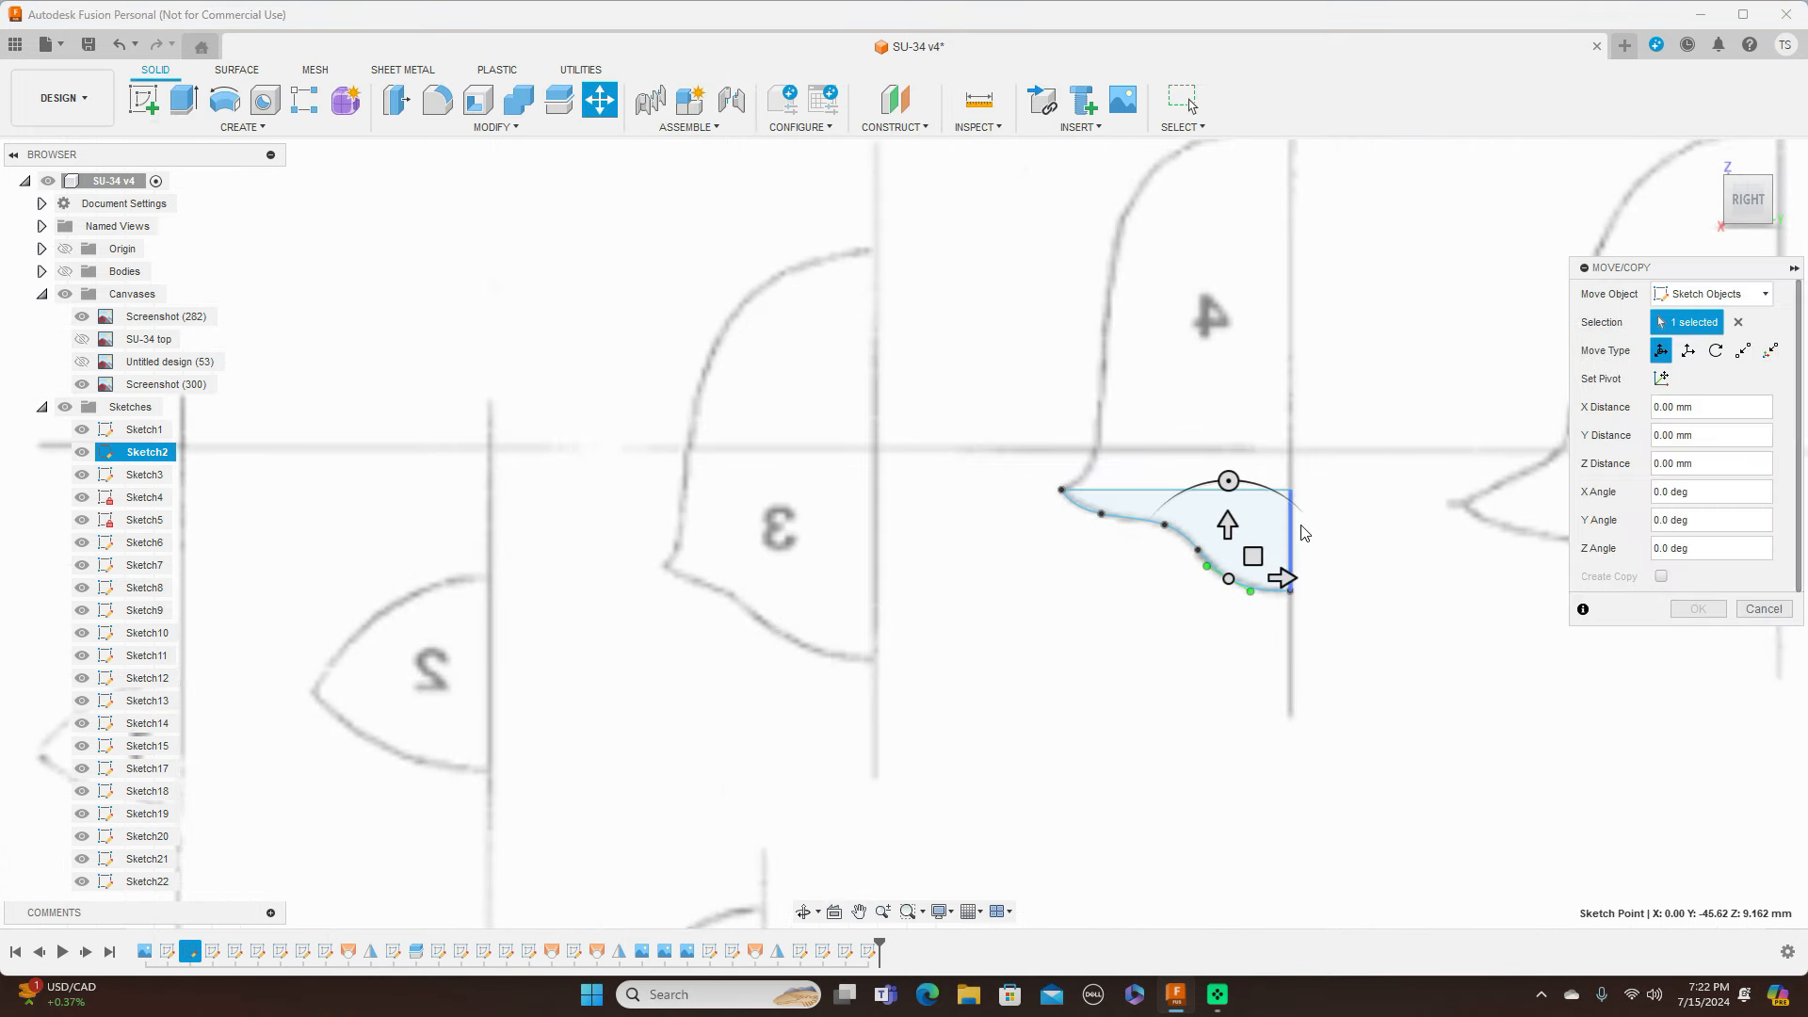
pyautogui.click(1292, 491)
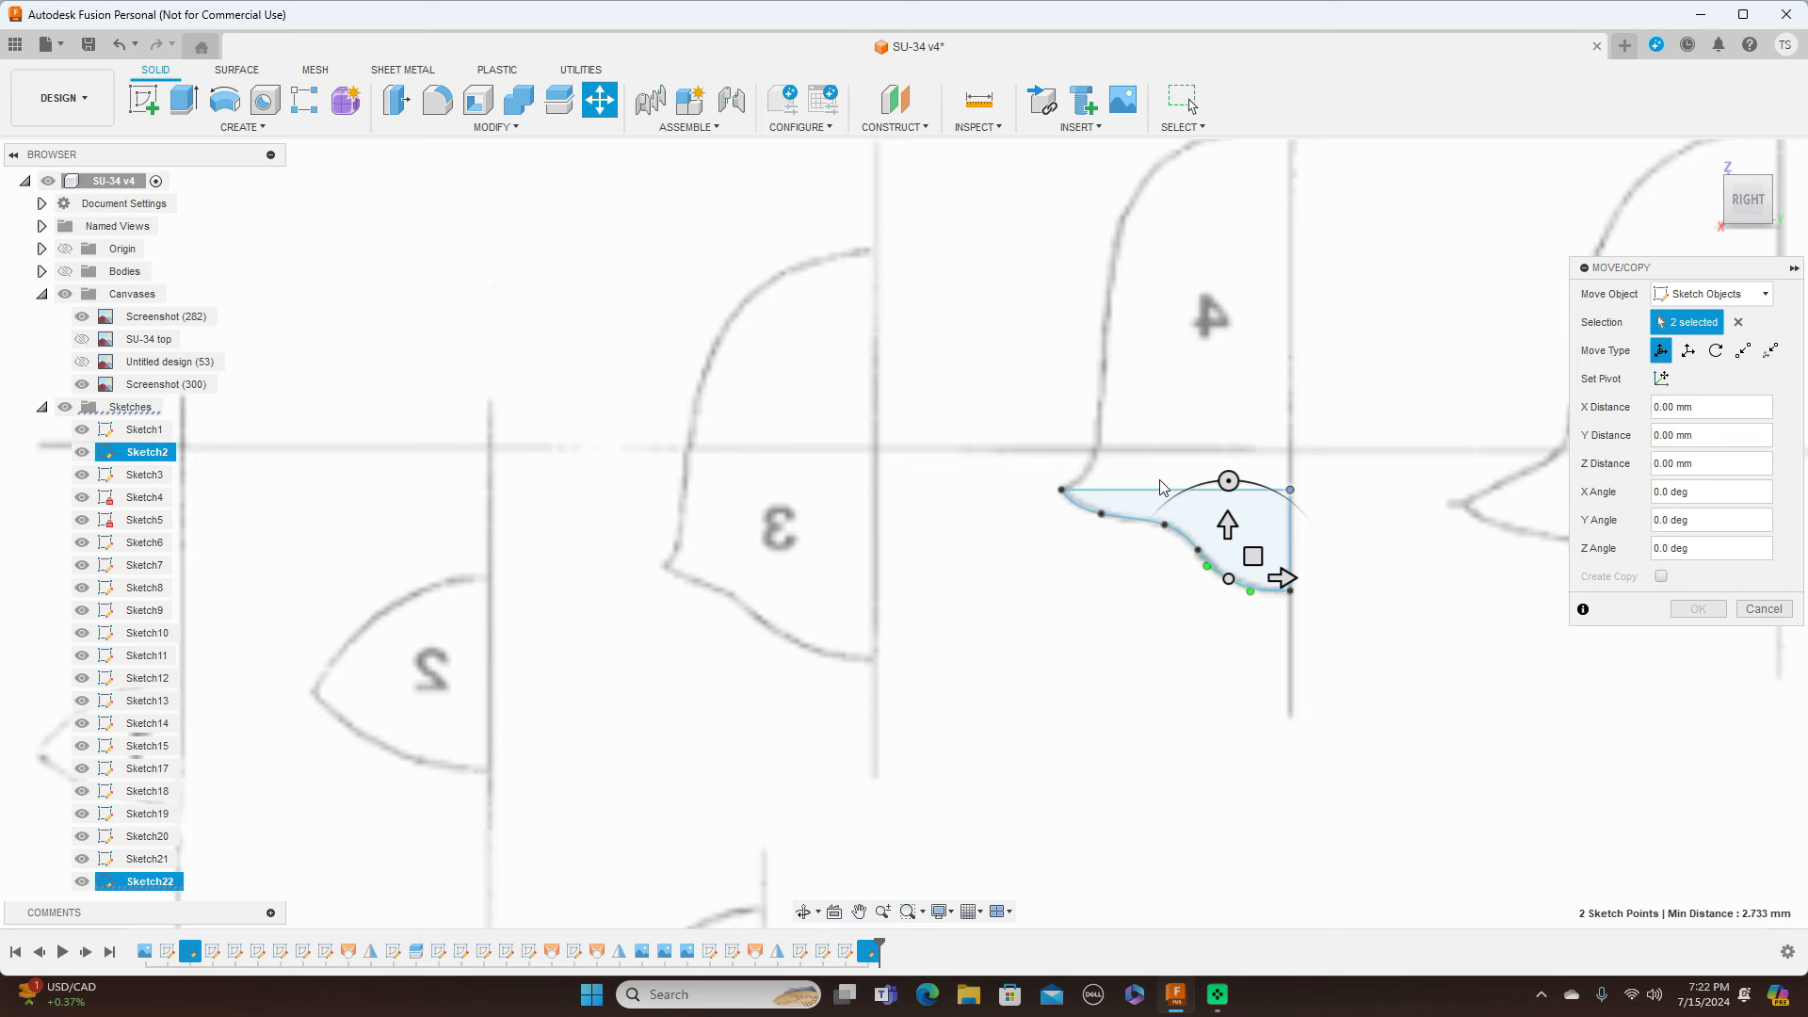
pyautogui.click(1739, 324)
pyautogui.click(1291, 491)
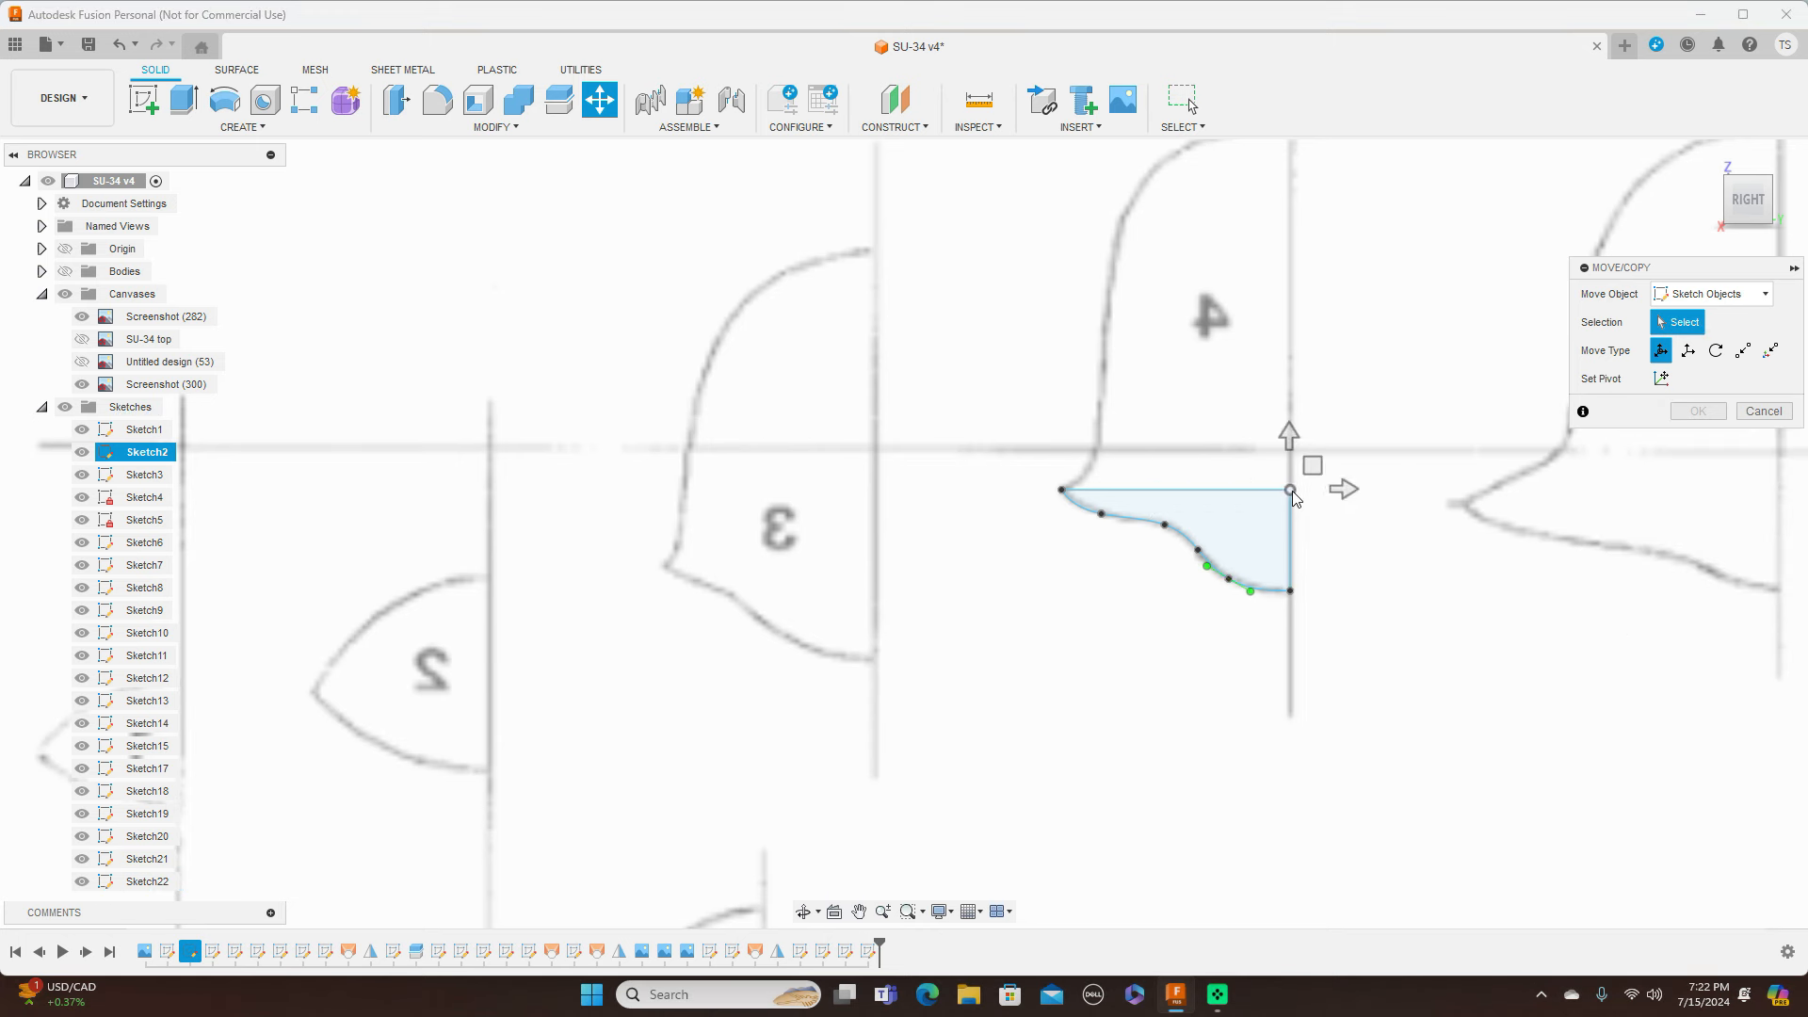
pyautogui.click(1221, 490)
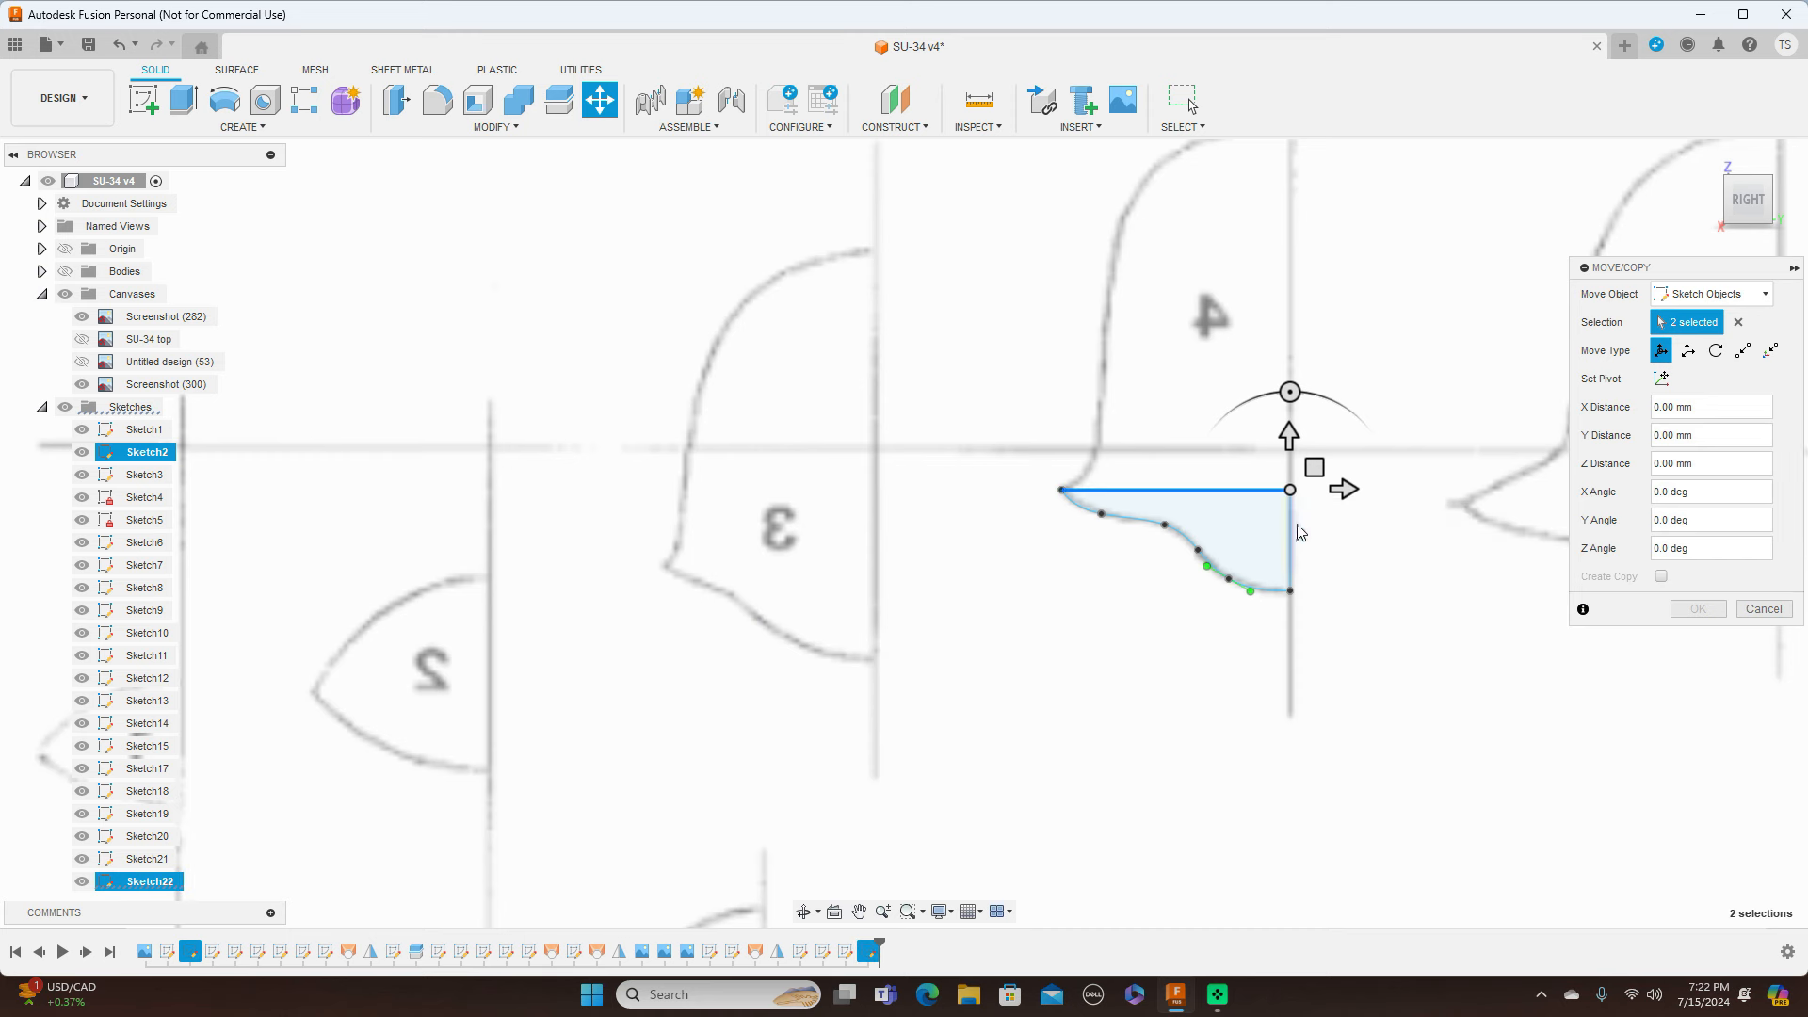
pyautogui.click(1294, 533)
pyautogui.click(1219, 577)
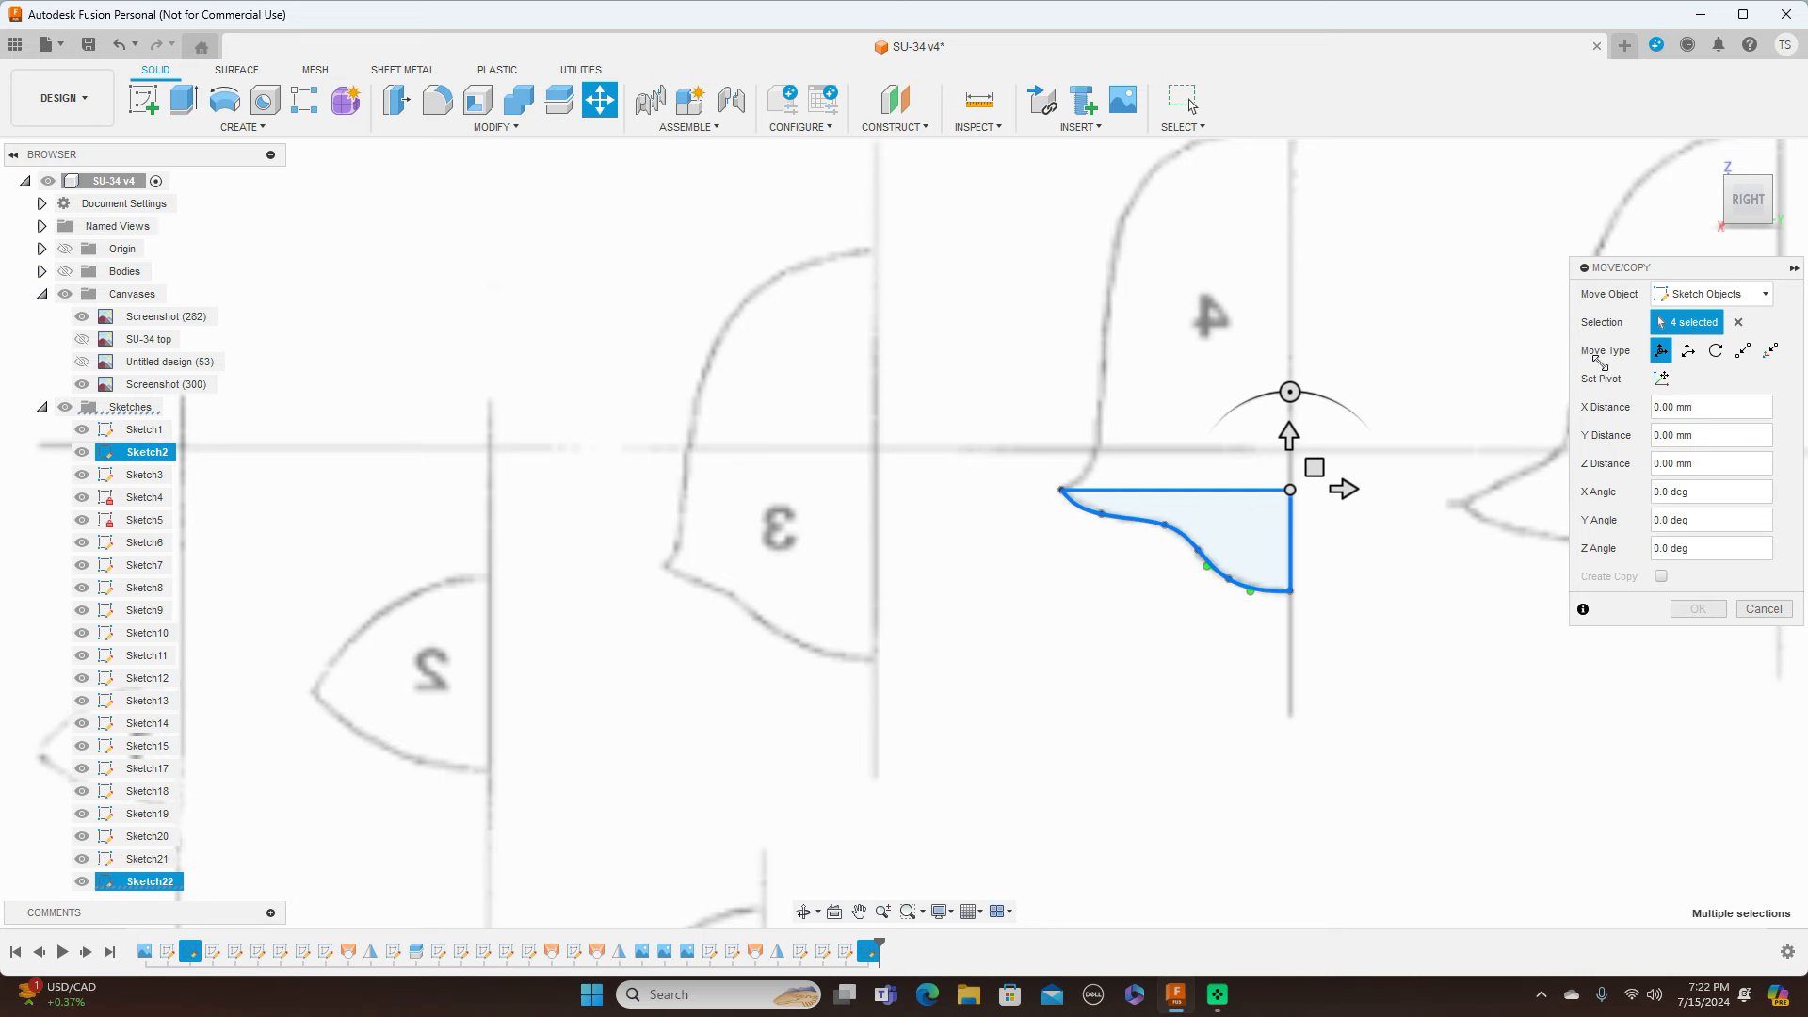
pyautogui.scroll(-4, 1366, 520)
pyautogui.moveTo(1426, 380); pyautogui.dragTo(825, 489, button='middle')
pyautogui.moveTo(768, 589)
pyautogui.mouseDown()
pyautogui.moveTo(1162, 335)
pyautogui.moveTo(1217, 286)
pyautogui.moveTo(1253, 209)
pyautogui.mouseUp()
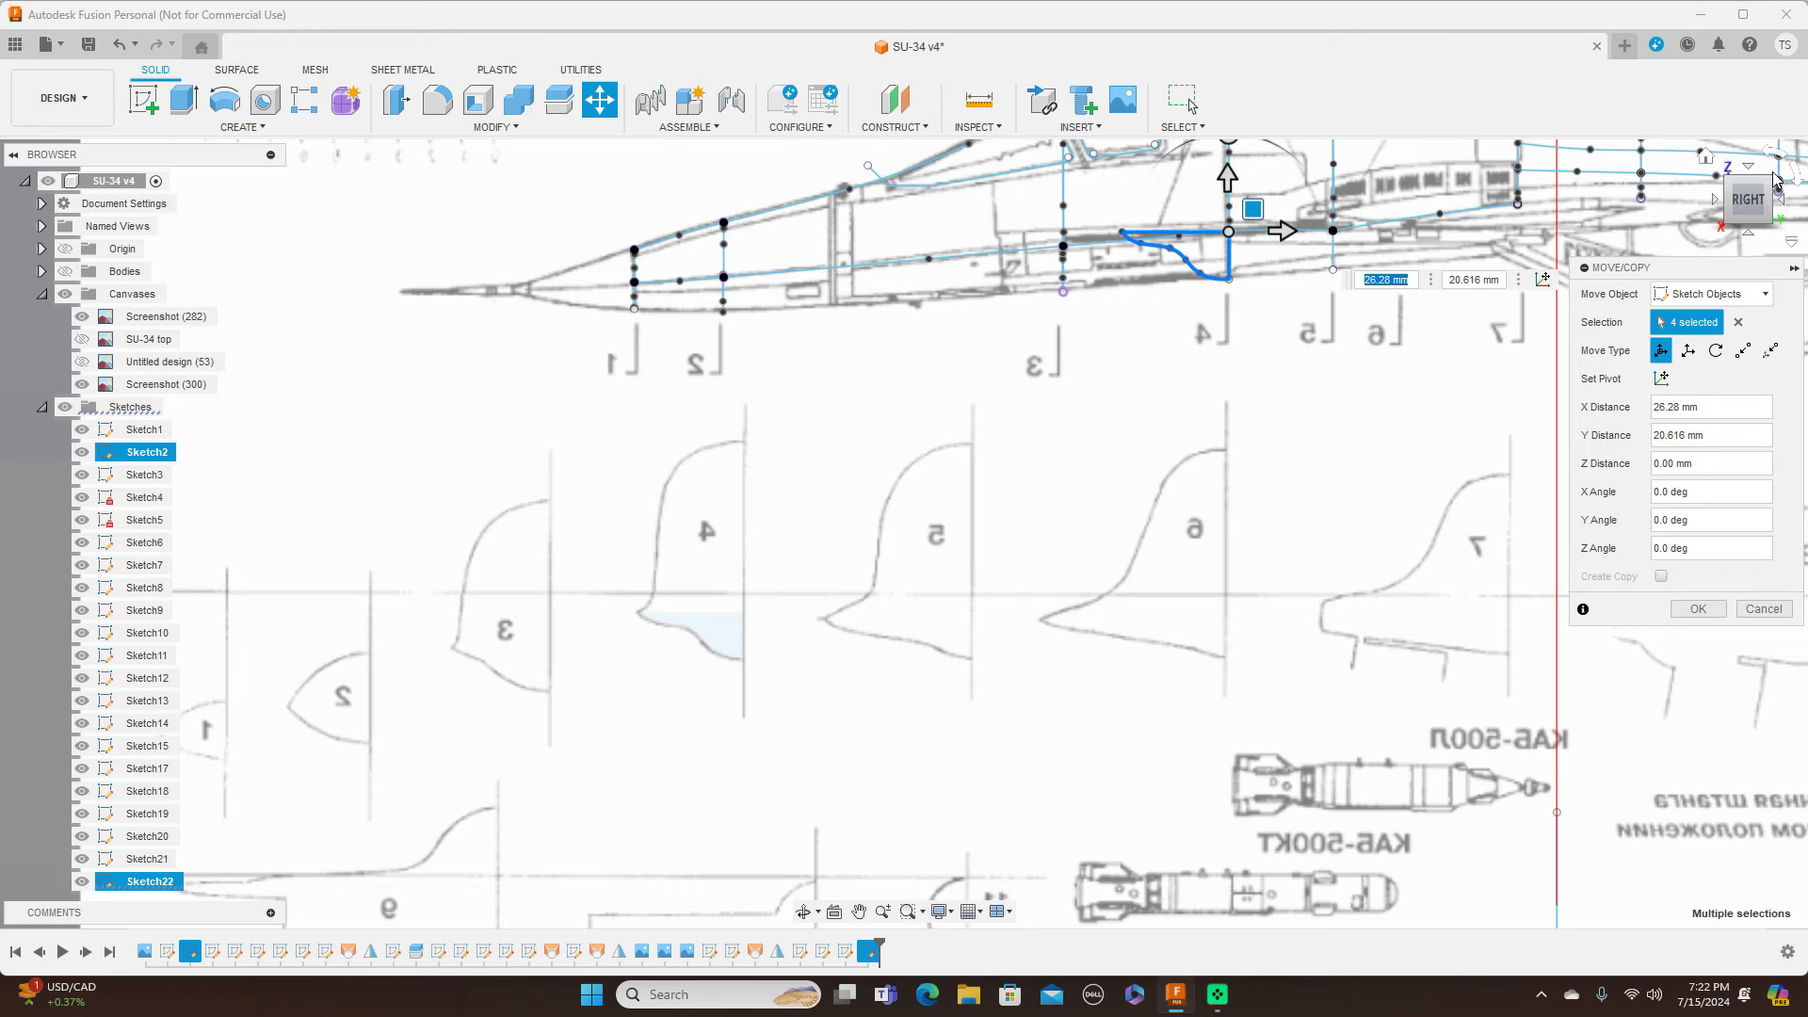
# Step: Rotate the section 4 profile 90 degrees about its vertical line so it stands across the fuselage, and accept the move
pyautogui.click(1751, 168)
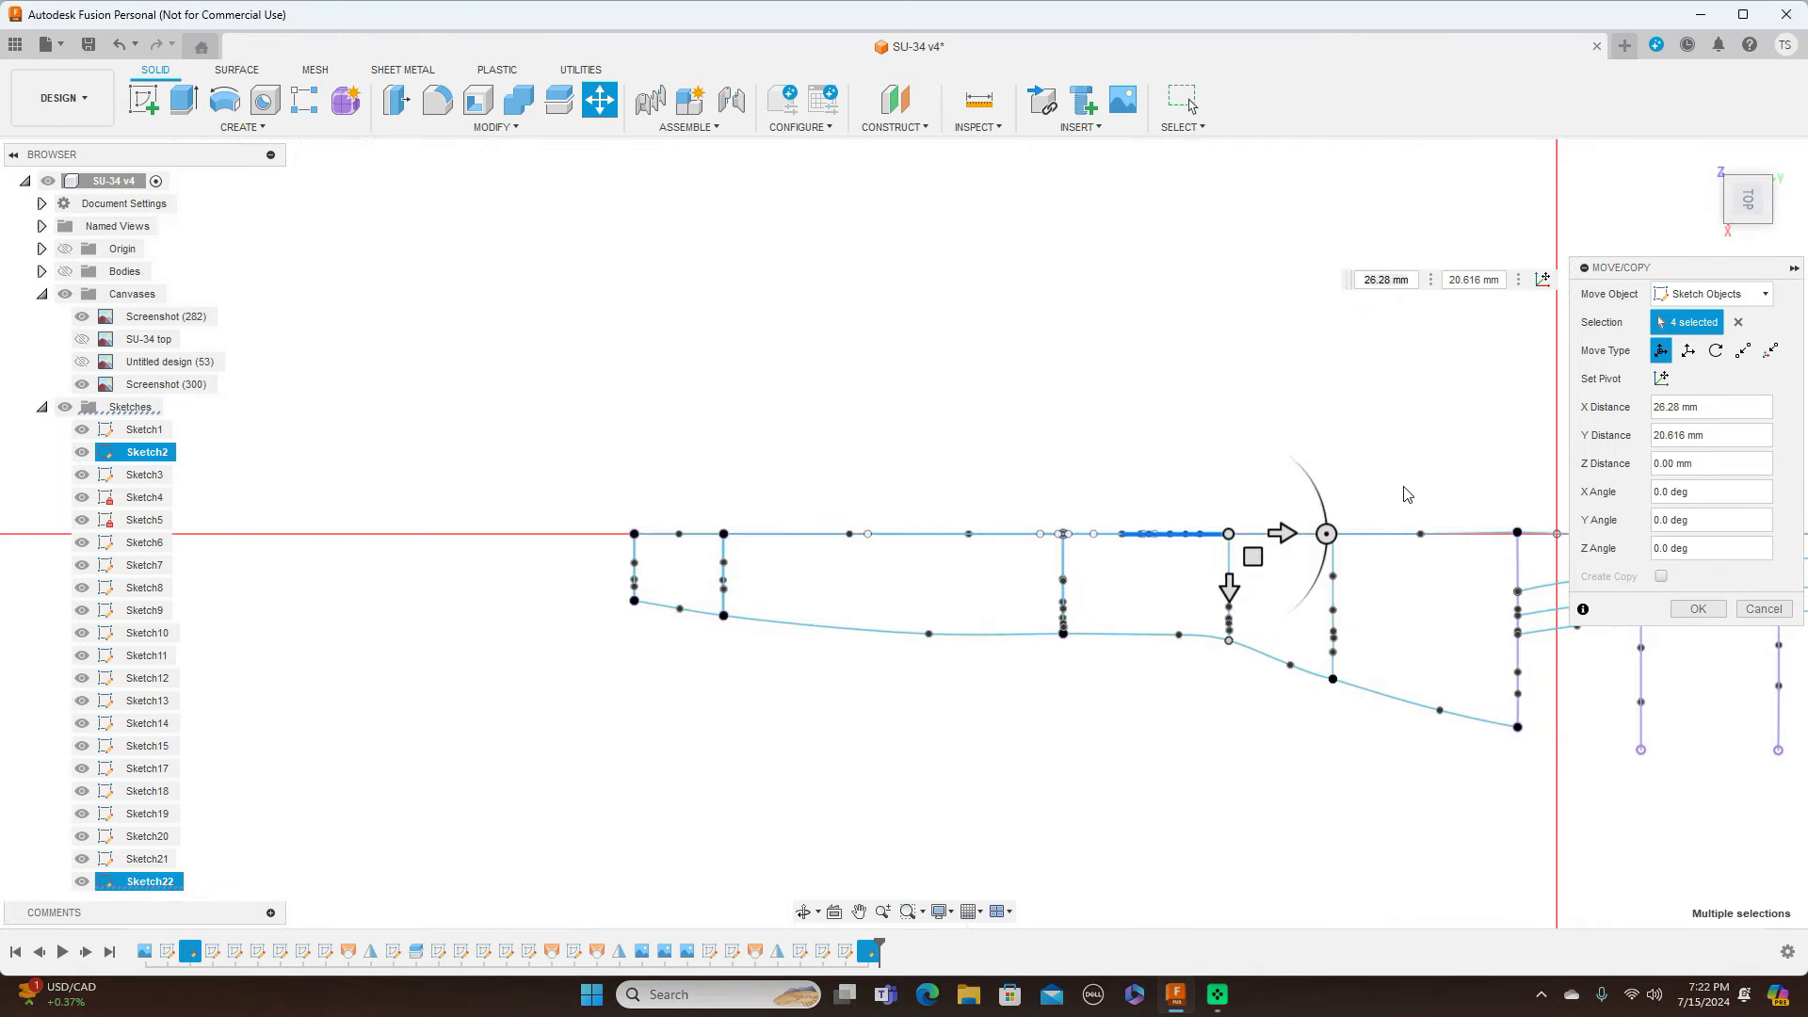
pyautogui.moveTo(1330, 535)
pyautogui.mouseDown()
pyautogui.moveTo(1316, 493)
pyautogui.moveTo(1228, 436)
pyautogui.mouseUp()
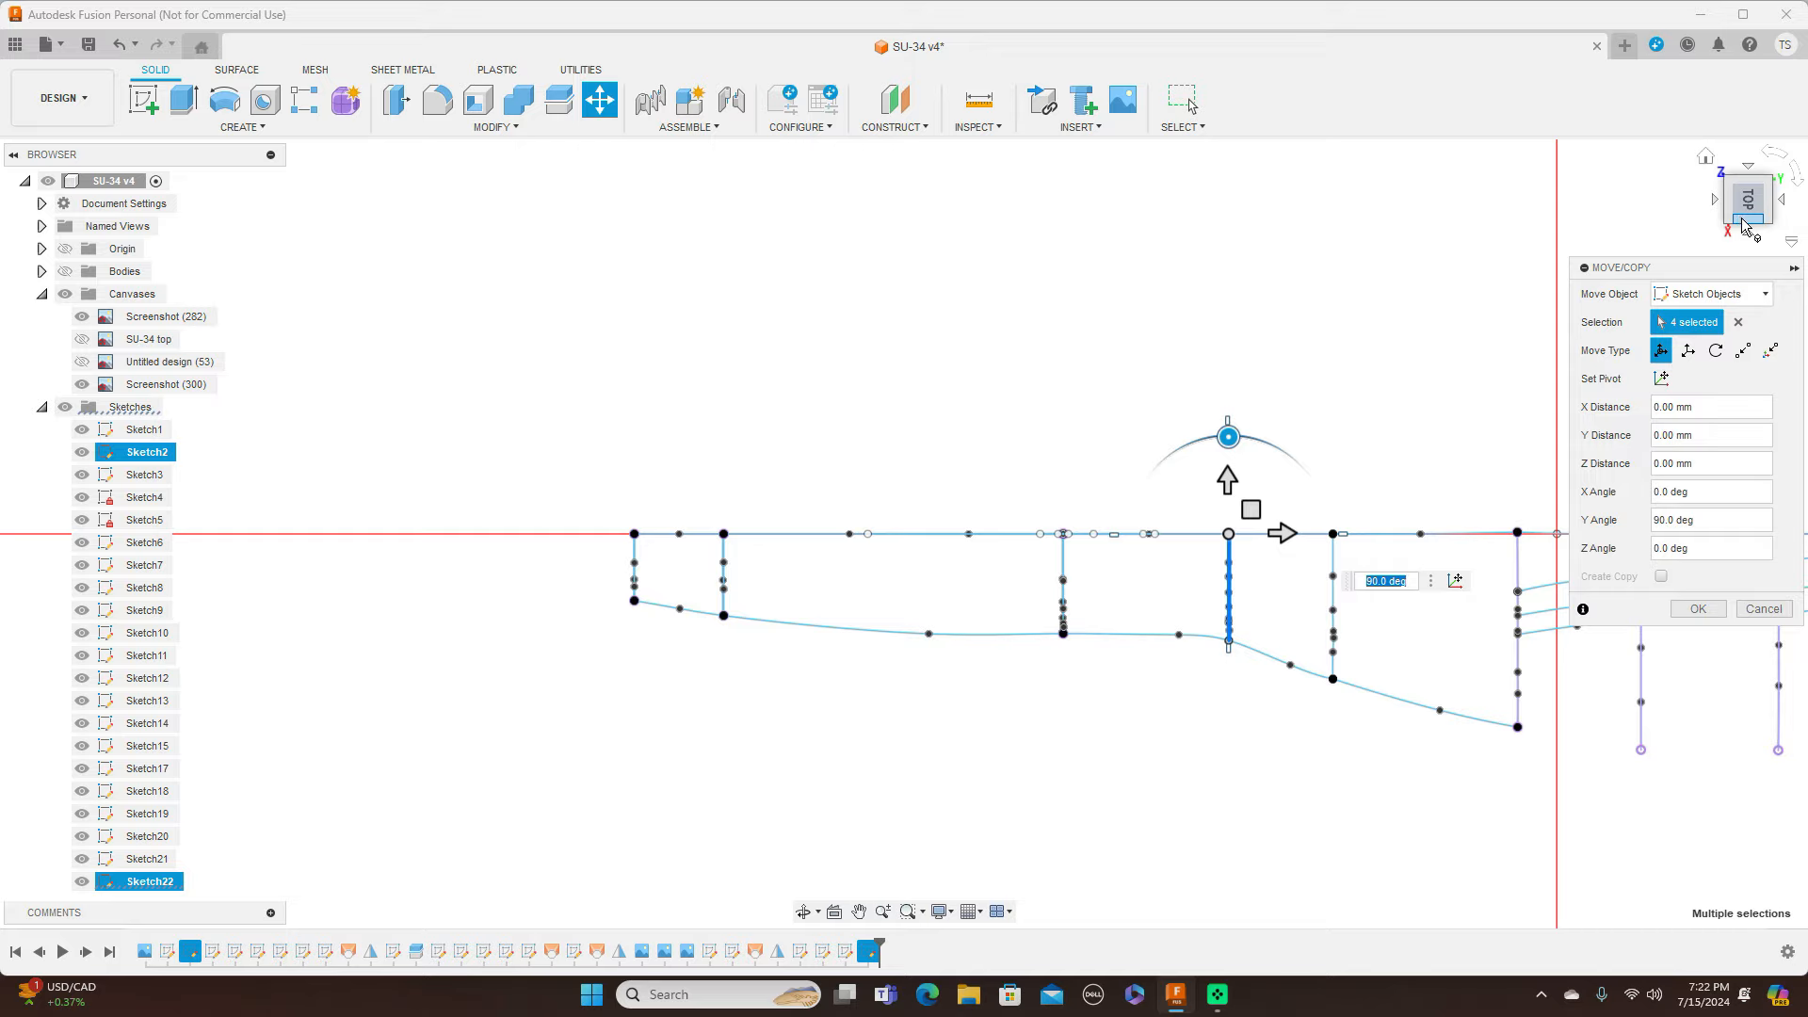
pyautogui.moveTo(1747, 224); pyautogui.dragTo(1757, 173)
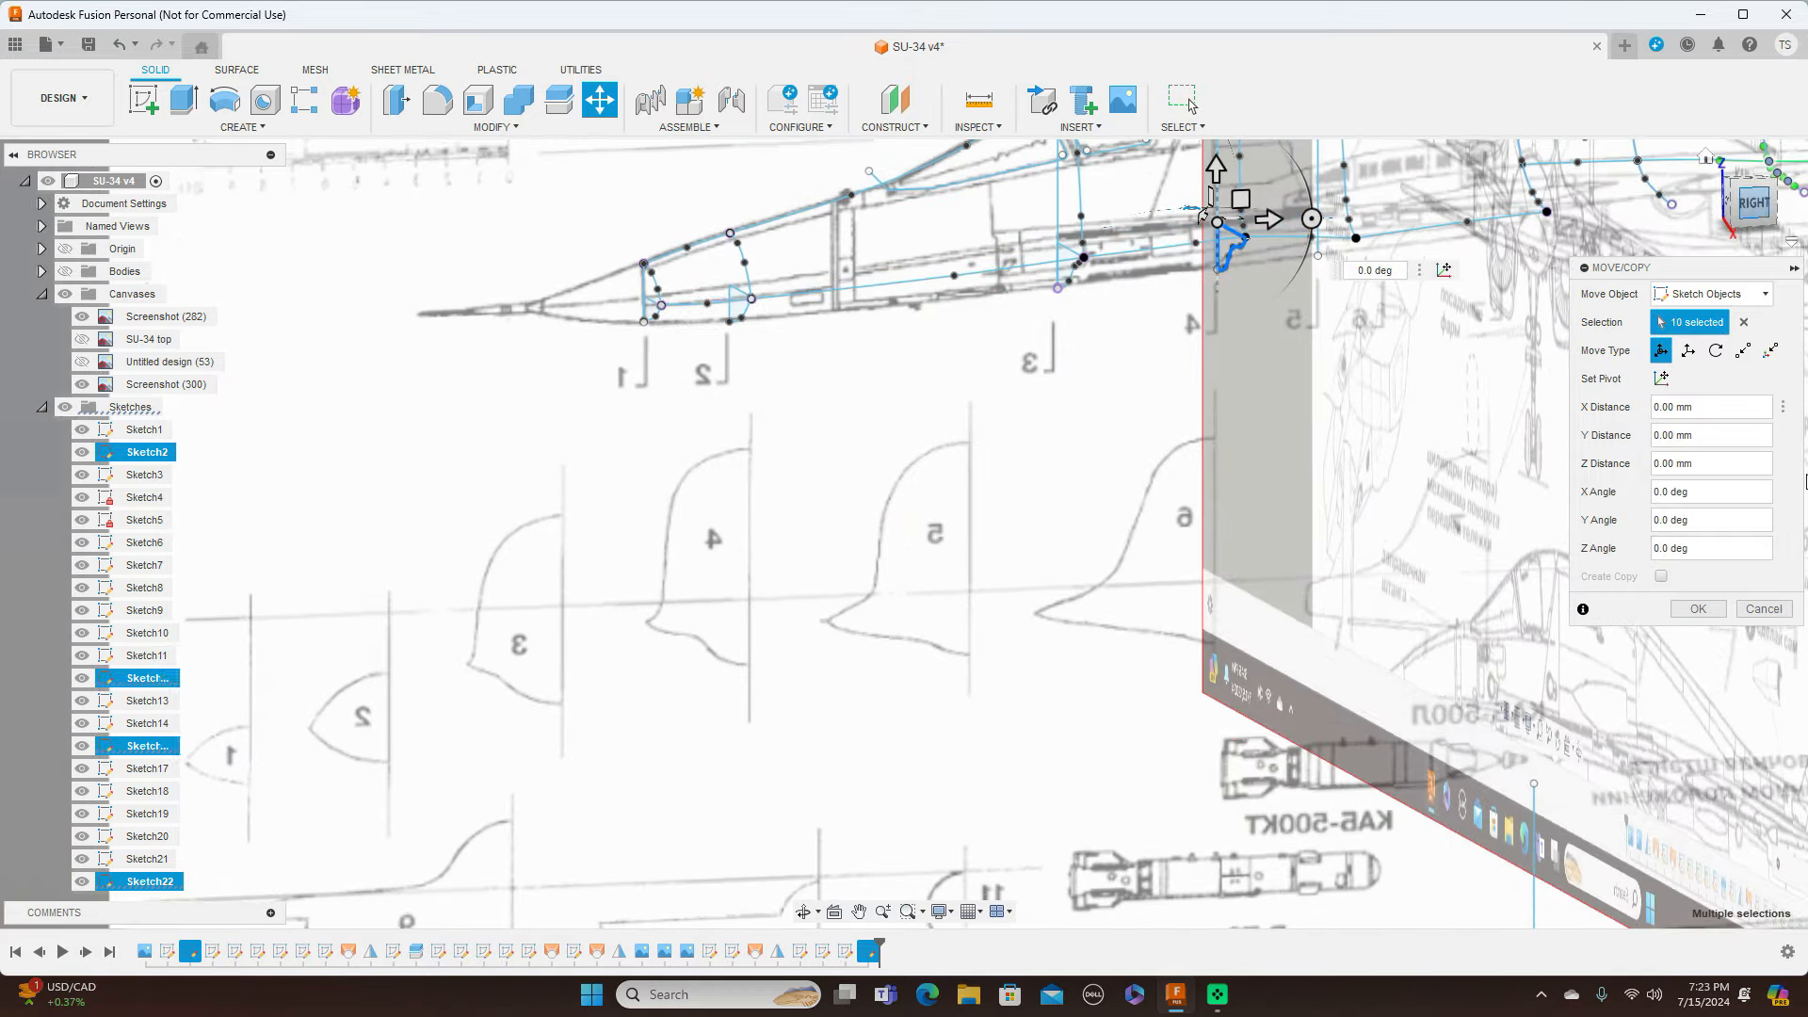
pyautogui.click(1706, 610)
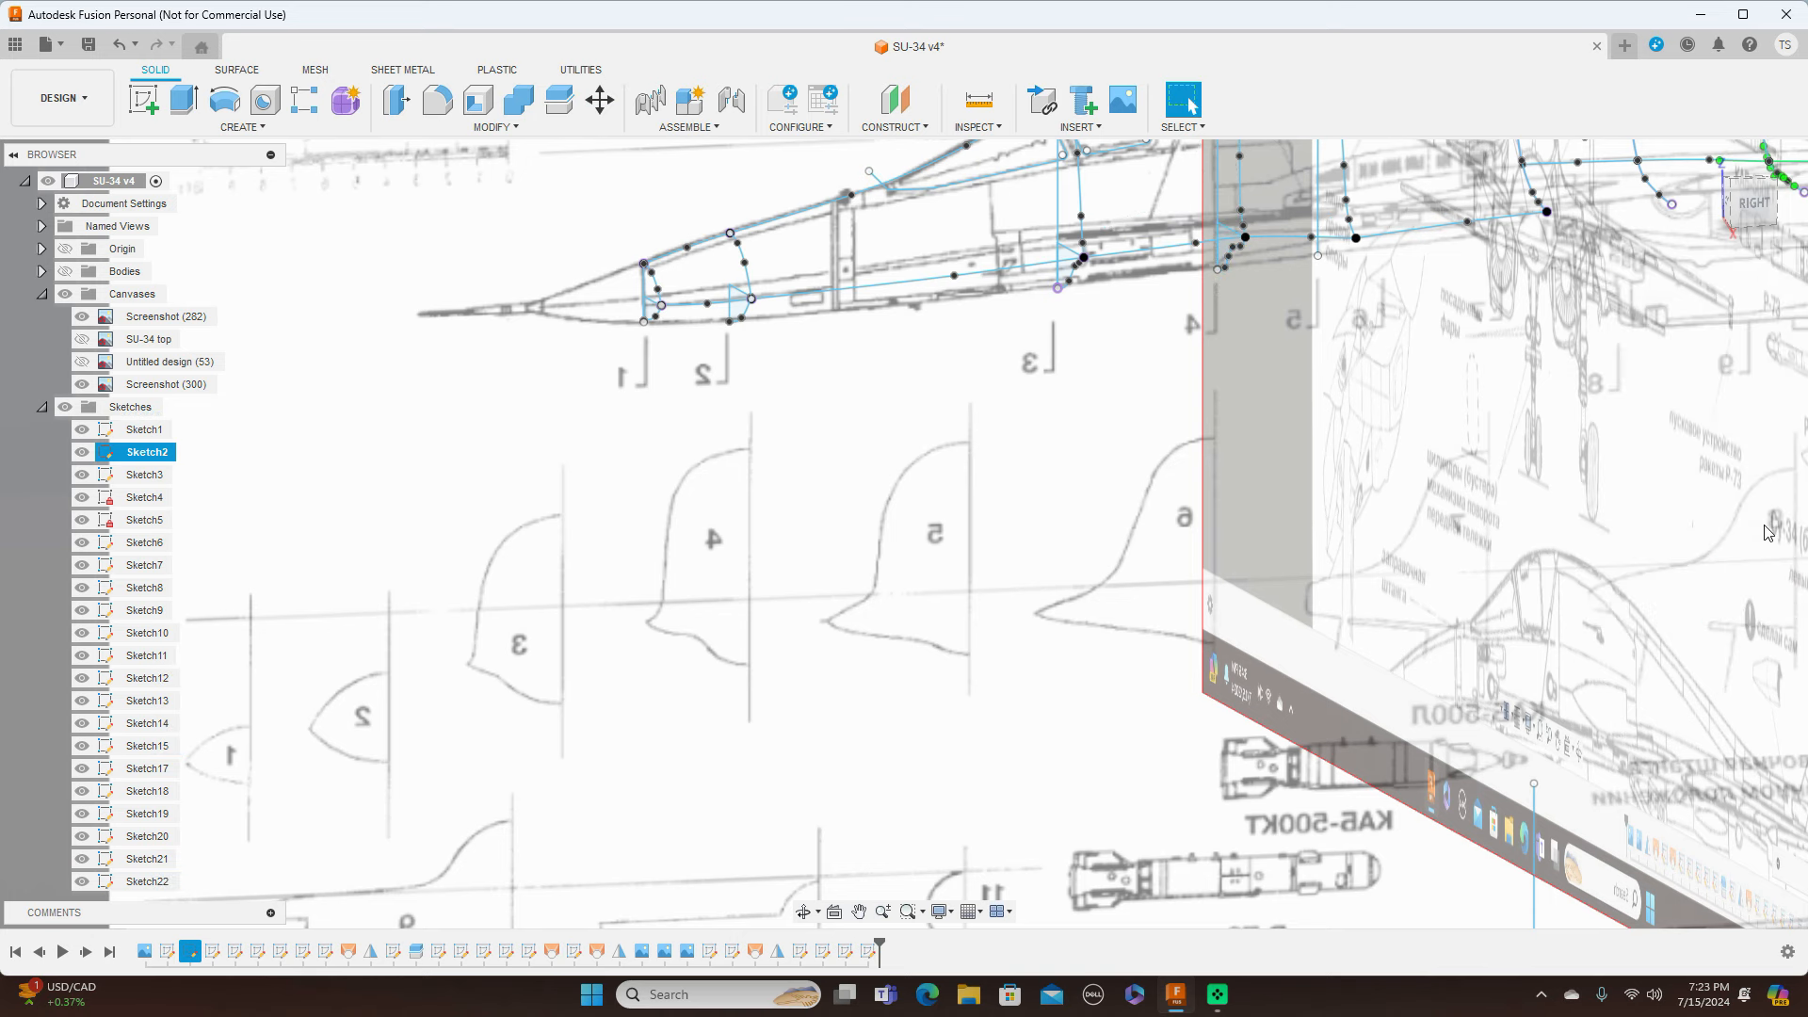
# Step: Check the placed section 4 profile from the side and at an angle, and hide all the blueprint canvases
pyautogui.click(1758, 204)
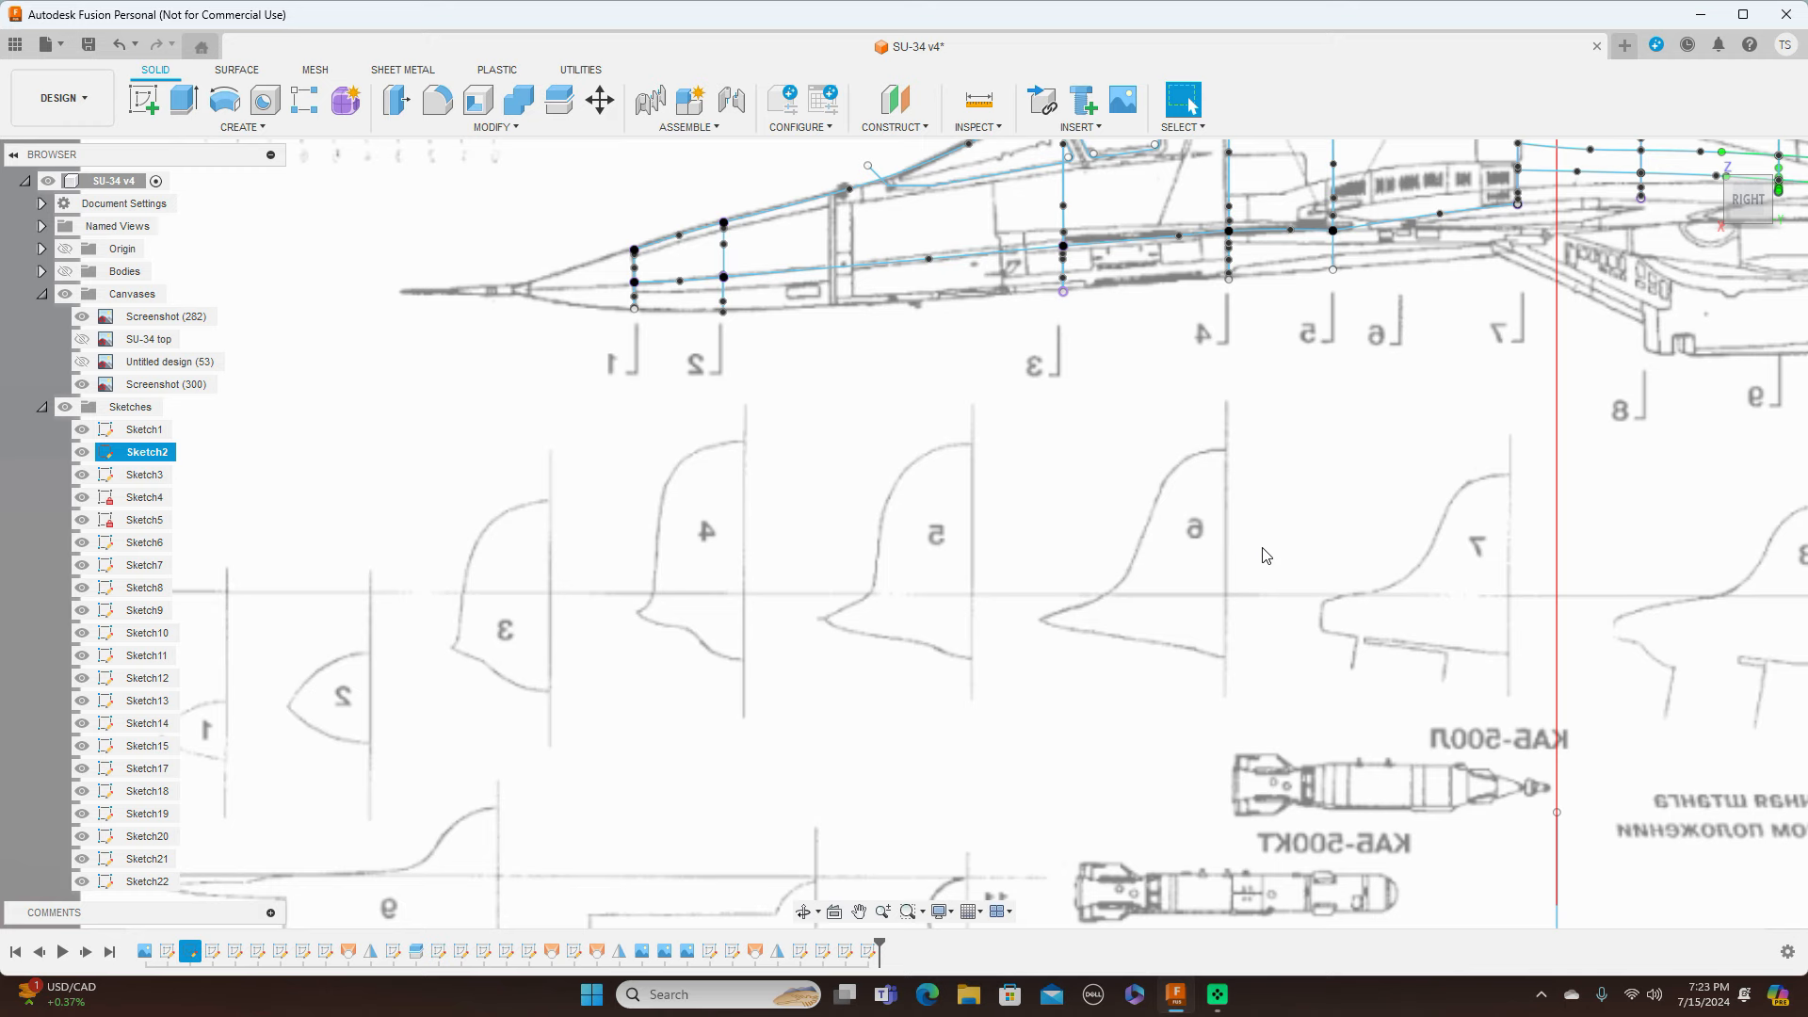
pyautogui.scroll(-4, 1264, 555)
pyautogui.moveTo(1264, 555); pyautogui.dragTo(1005, 481, button='middle')
pyautogui.scroll(2, 1015, 482)
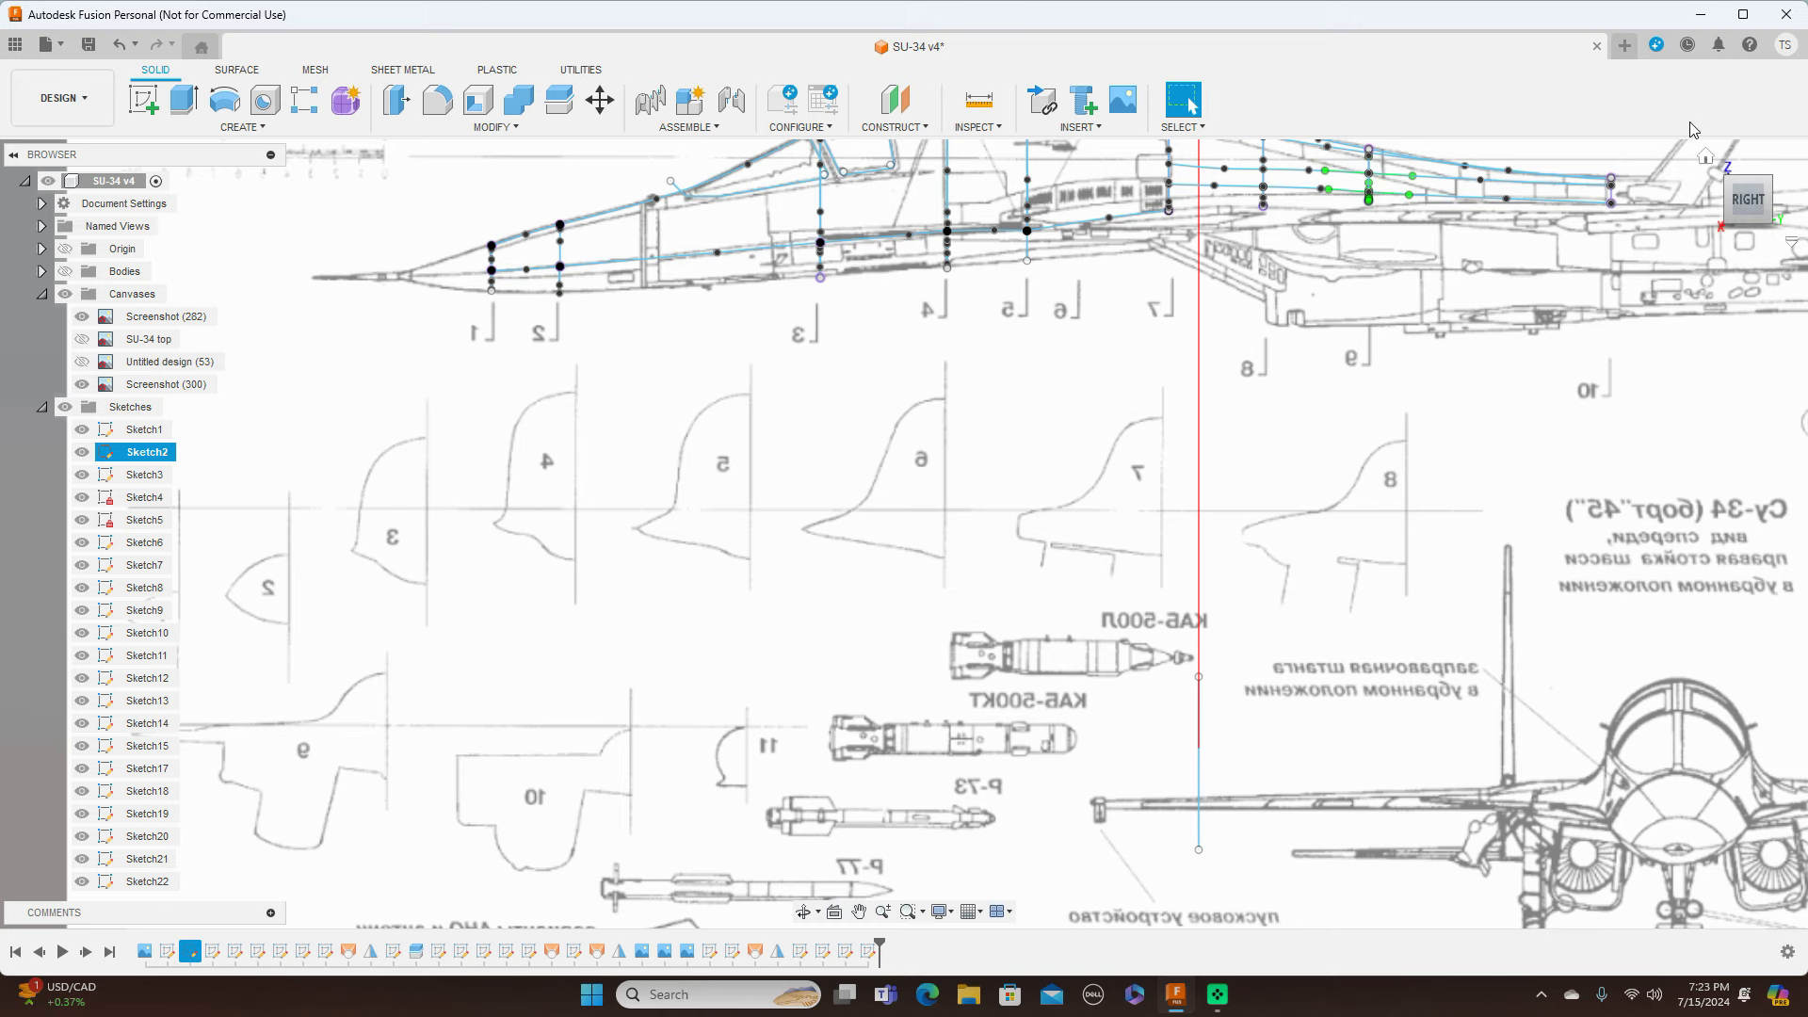
pyautogui.moveTo(1731, 207)
pyautogui.mouseDown()
pyautogui.moveTo(1769, 205)
pyautogui.moveTo(1641, 215)
pyautogui.mouseUp()
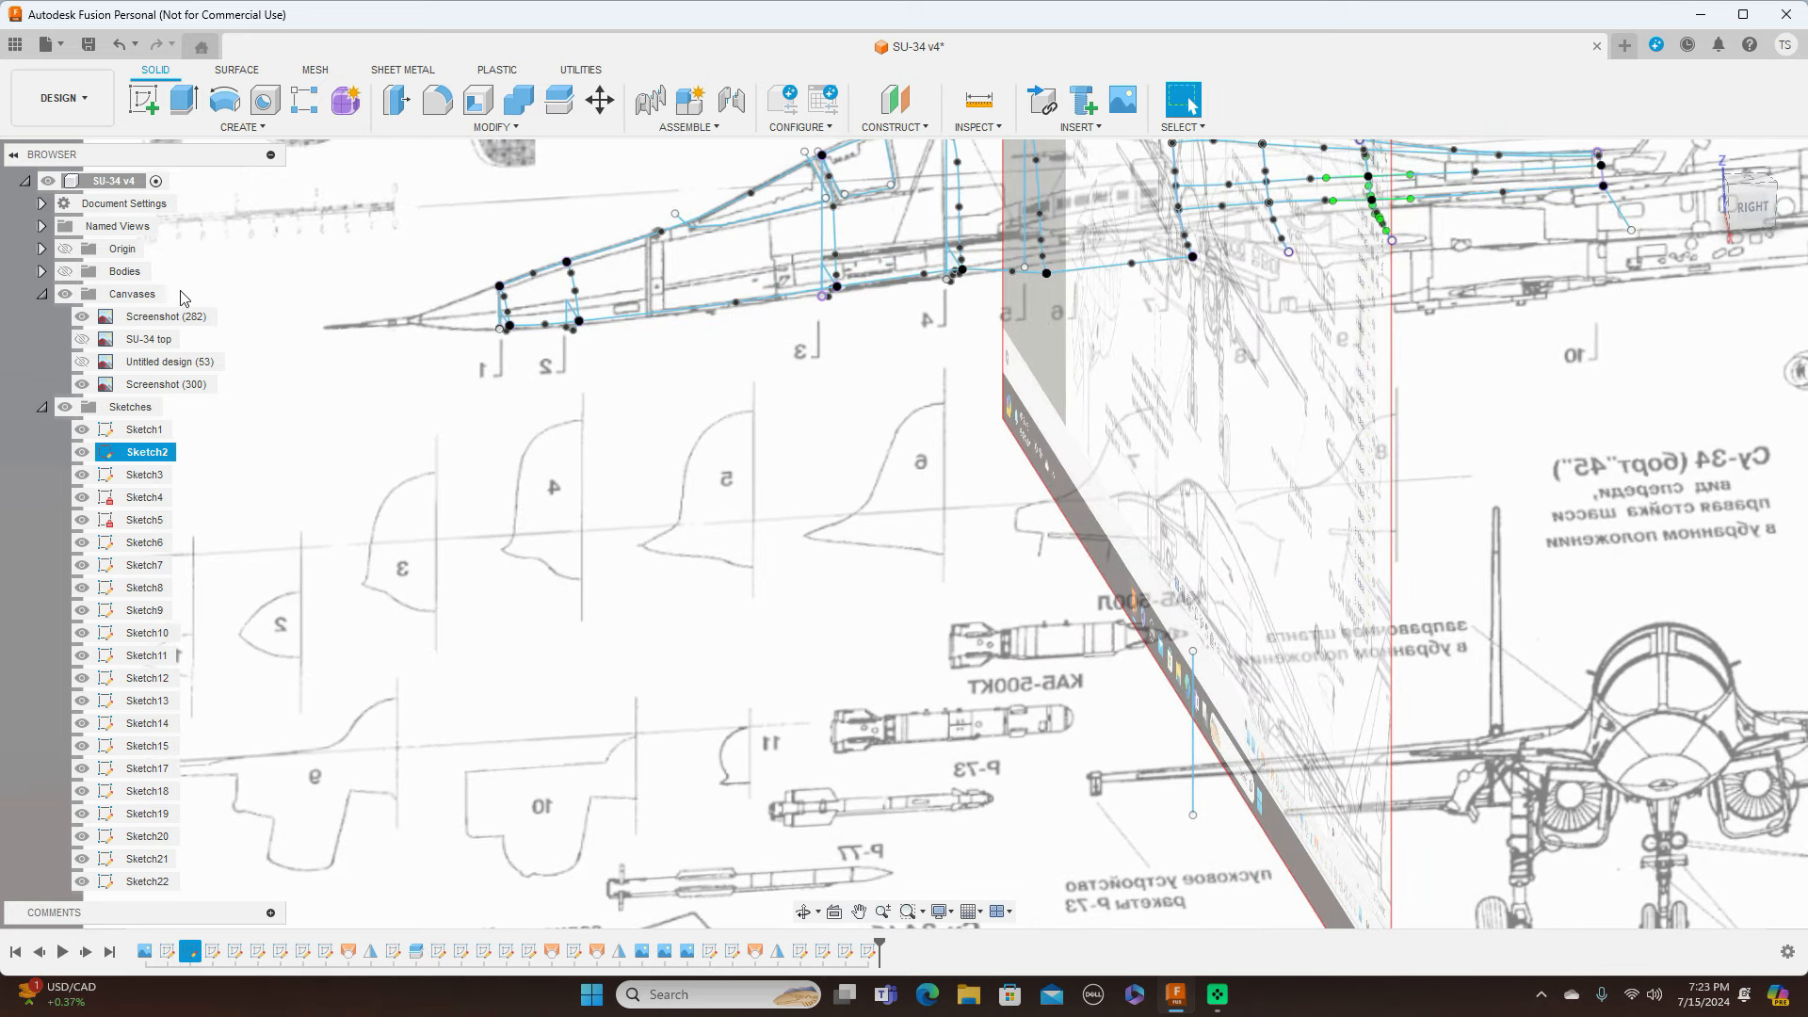
pyautogui.click(64, 293)
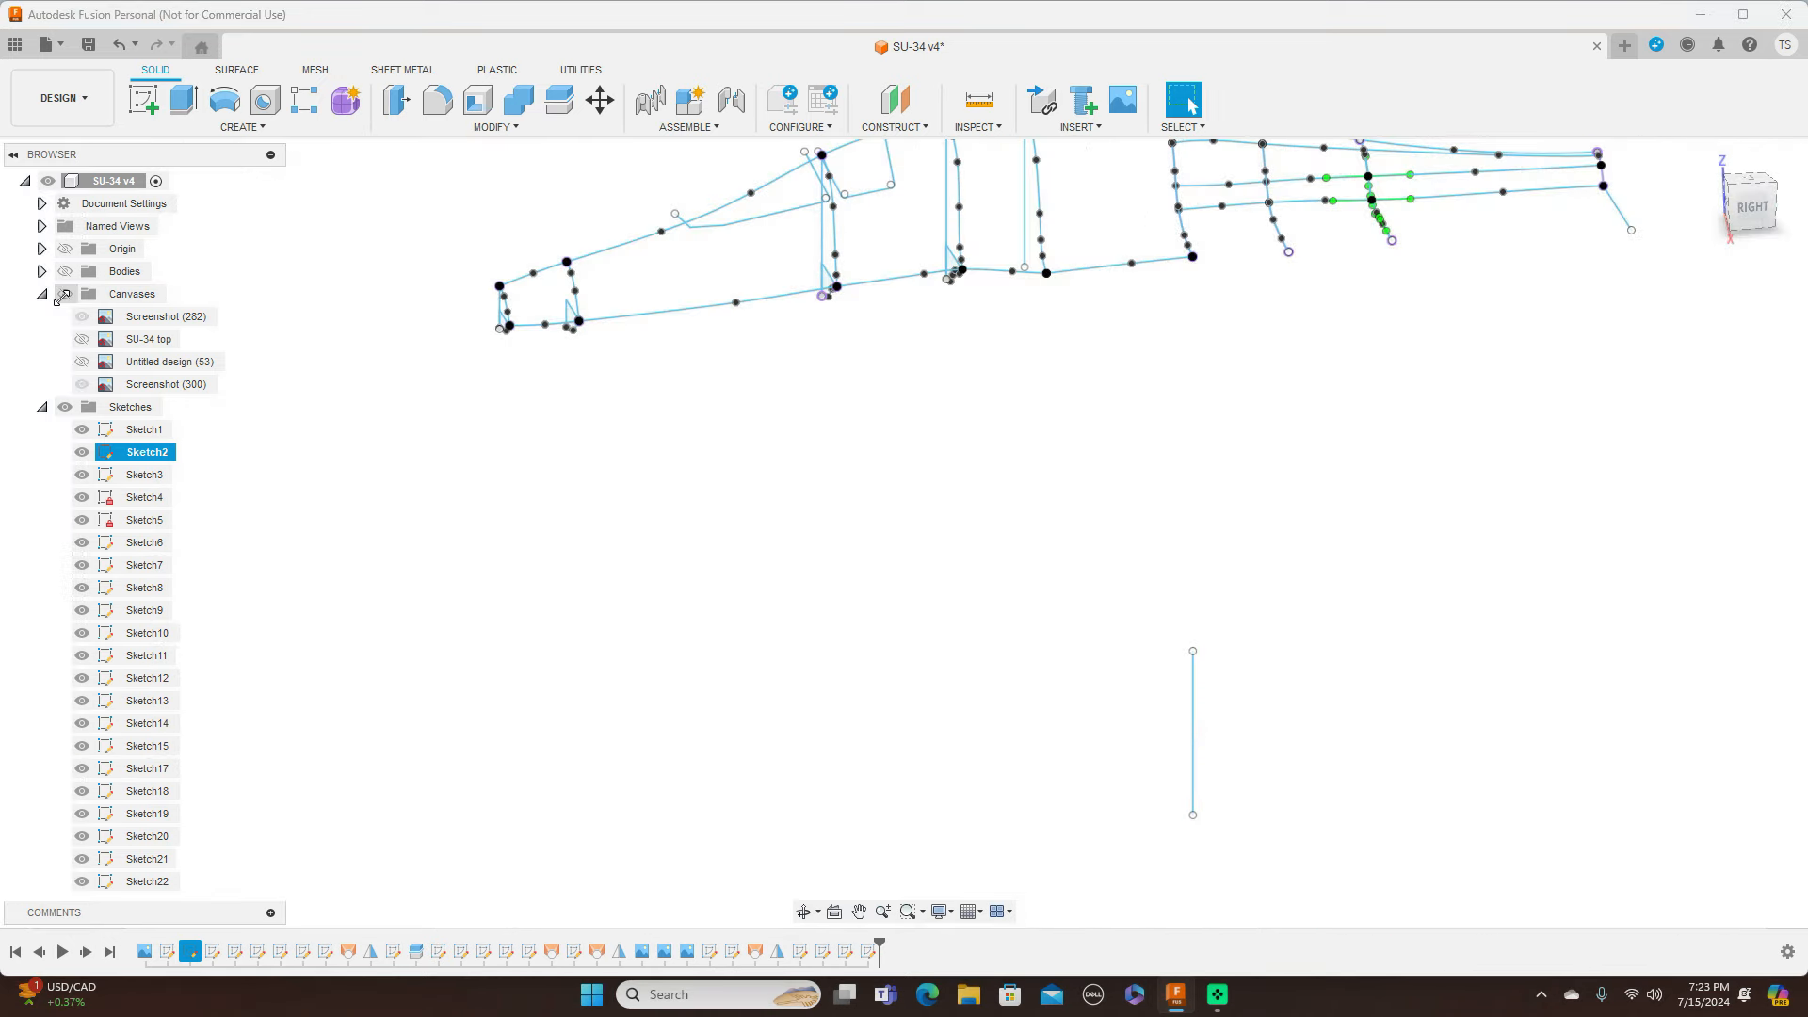
# Step: Delete the full-height vertical sketch line at station 4
pyautogui.scroll(1, 824, 508)
pyautogui.moveTo(901, 480); pyautogui.dragTo(957, 569, button='middle')
pyautogui.scroll(3, 1045, 556)
pyautogui.scroll(-2, 1048, 558)
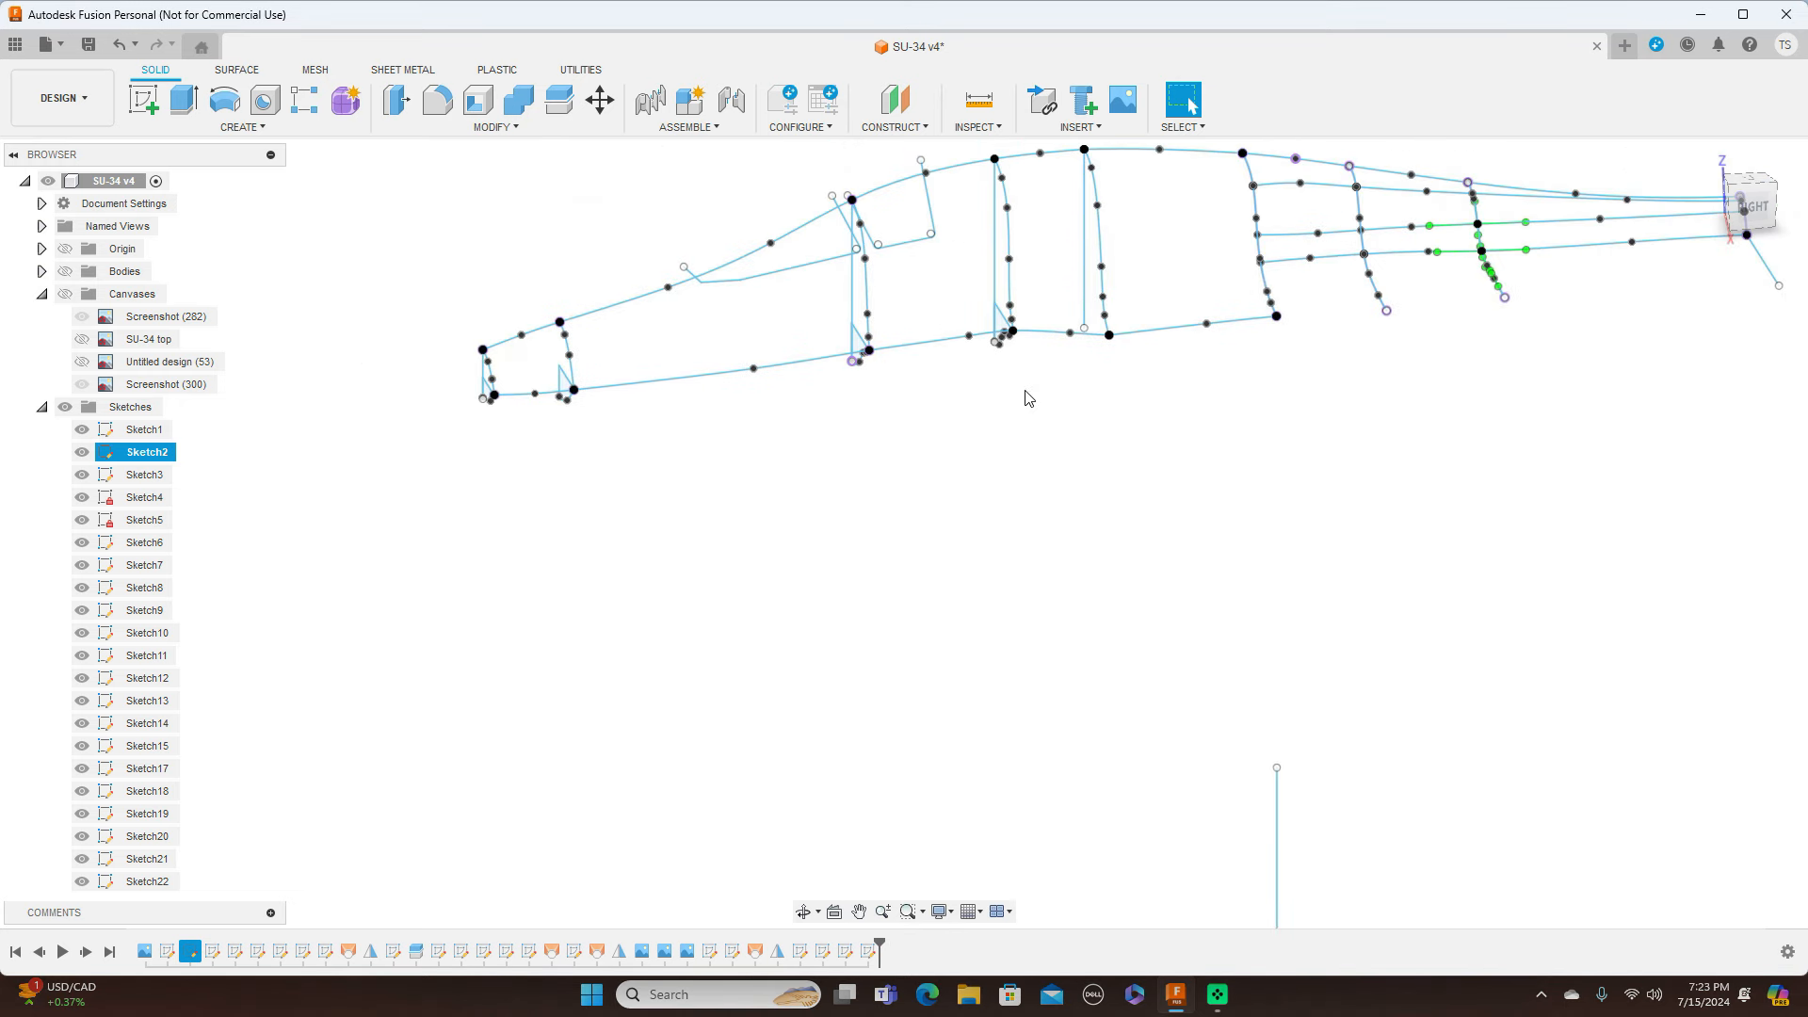
pyautogui.click(996, 275)
pyautogui.rightClick(999, 275)
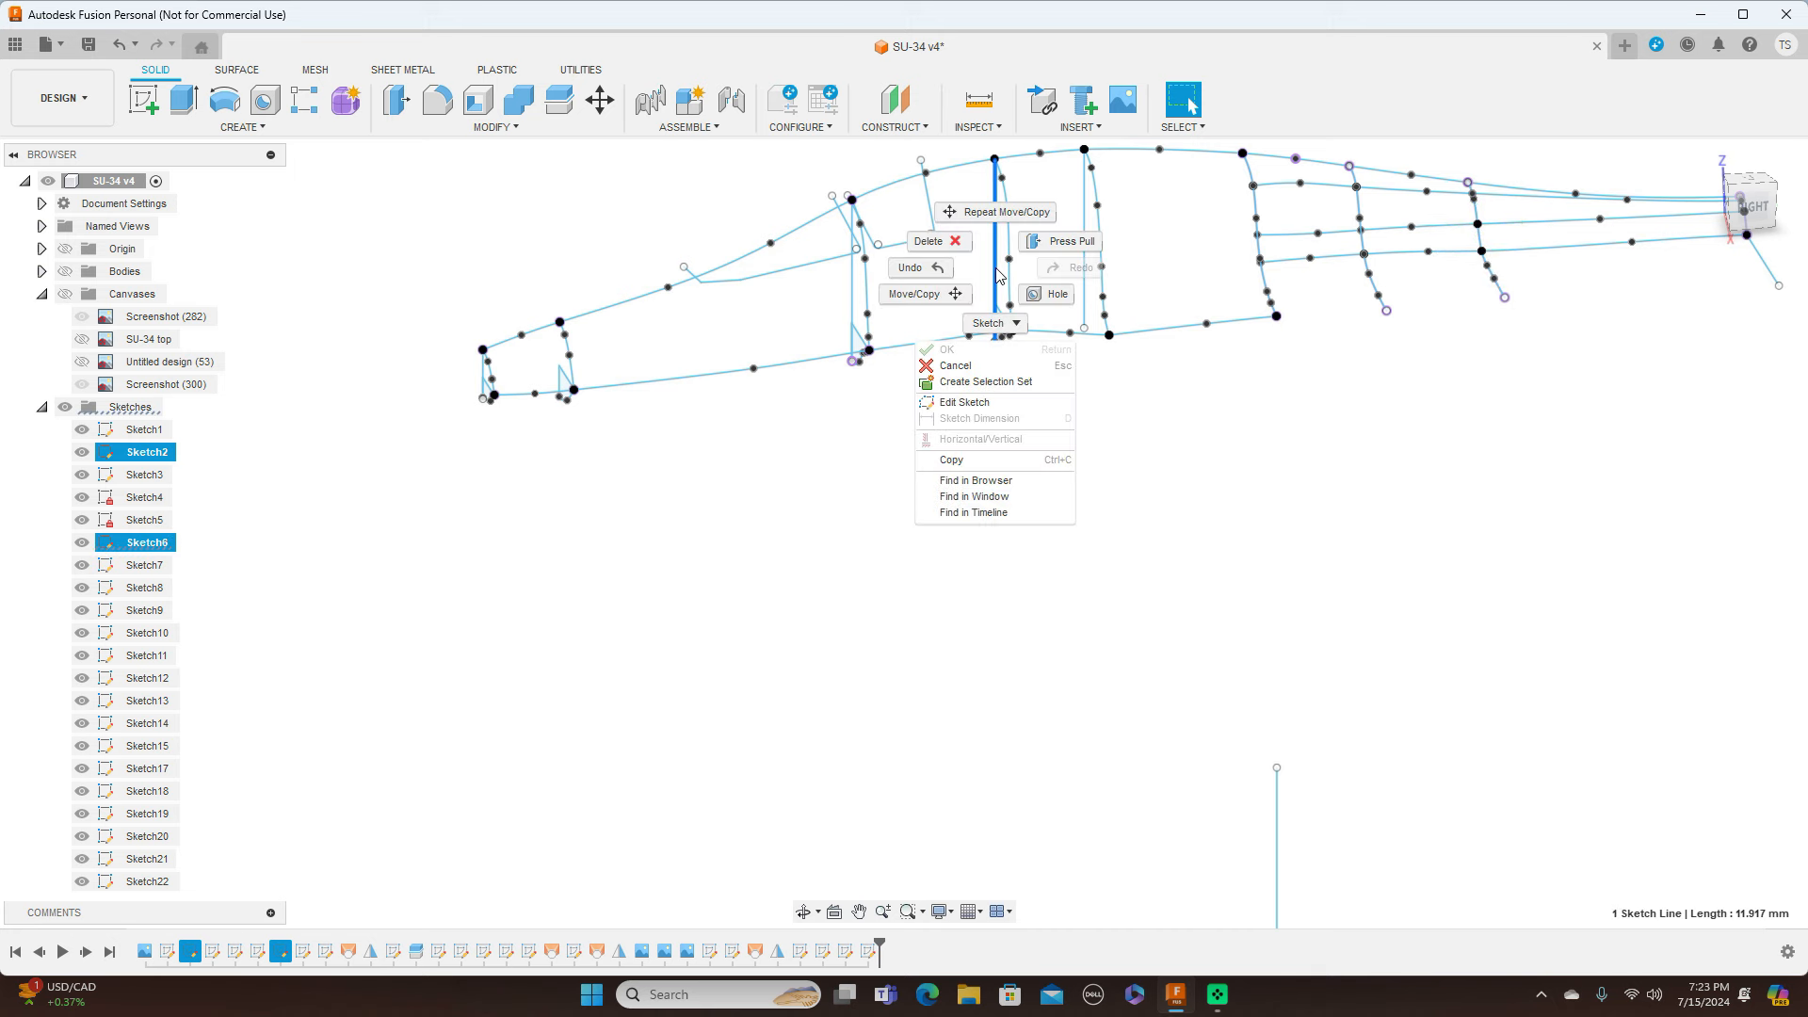
pyautogui.click(924, 239)
pyautogui.scroll(2, 1030, 512)
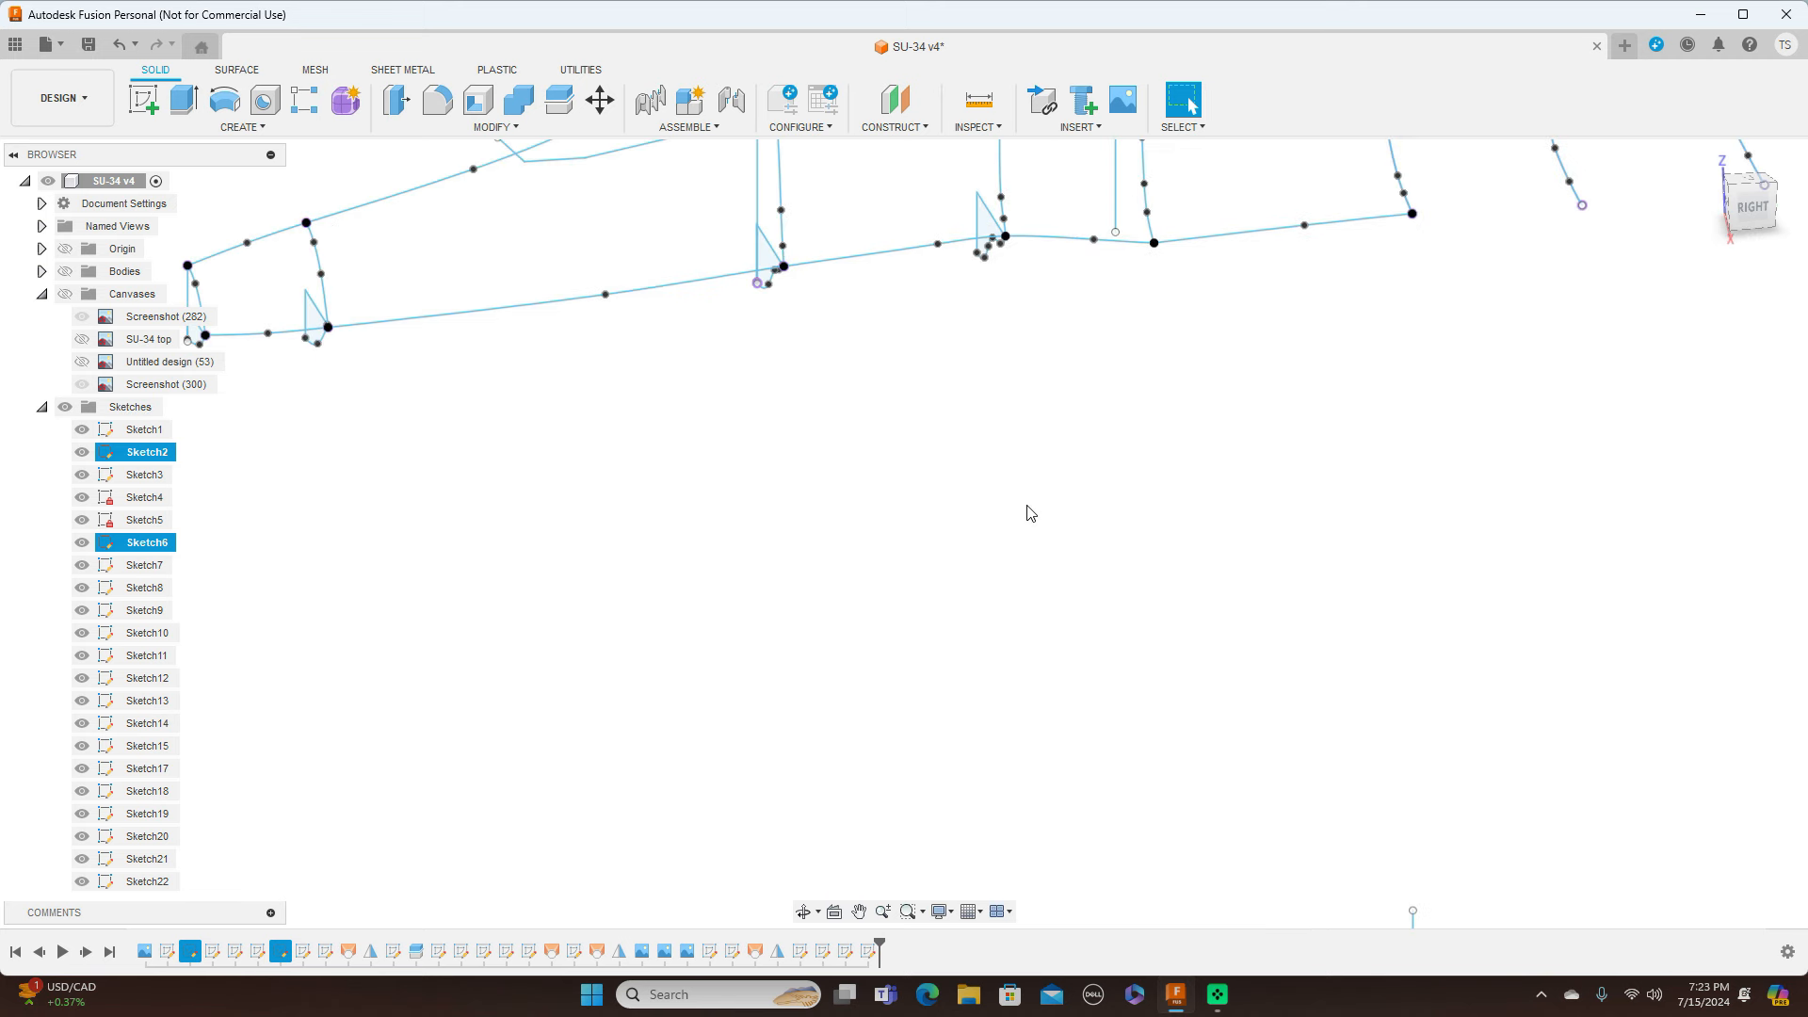
pyautogui.scroll(-4, 1030, 512)
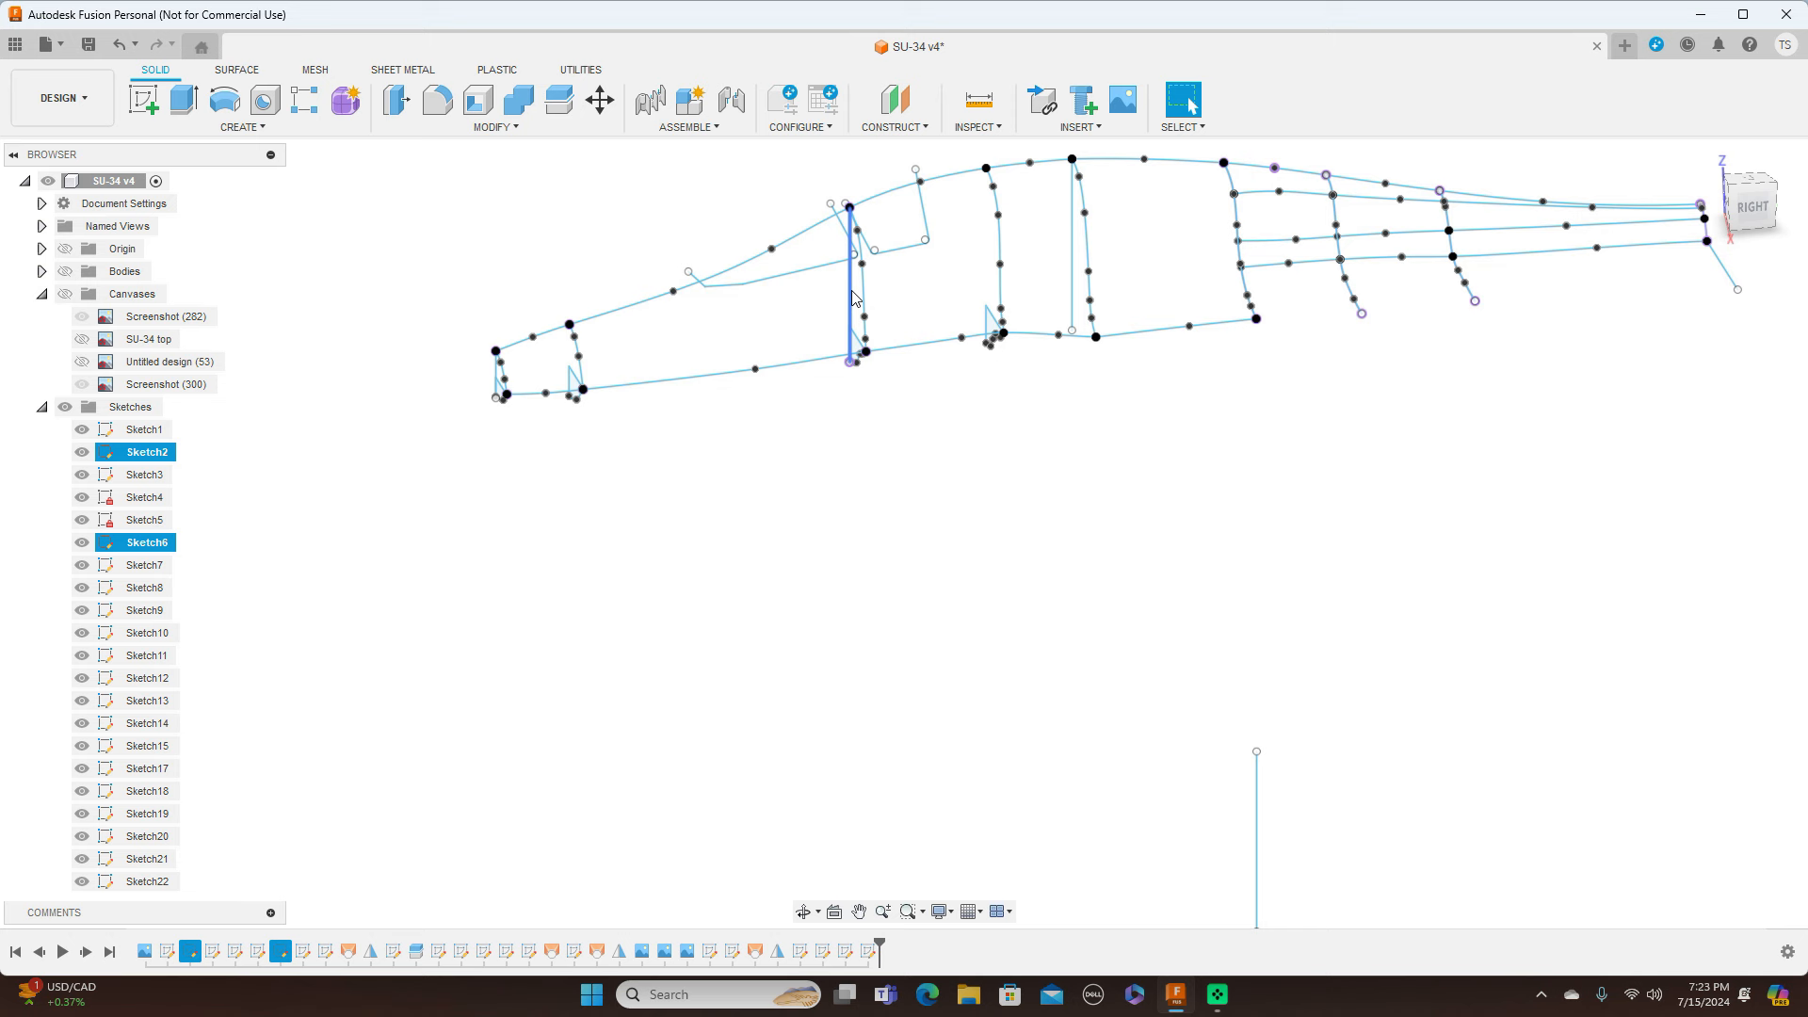
# Step: Delete the full-height vertical sketch lines at stations 3 and 5
pyautogui.click(852, 290)
pyautogui.rightClick(852, 290)
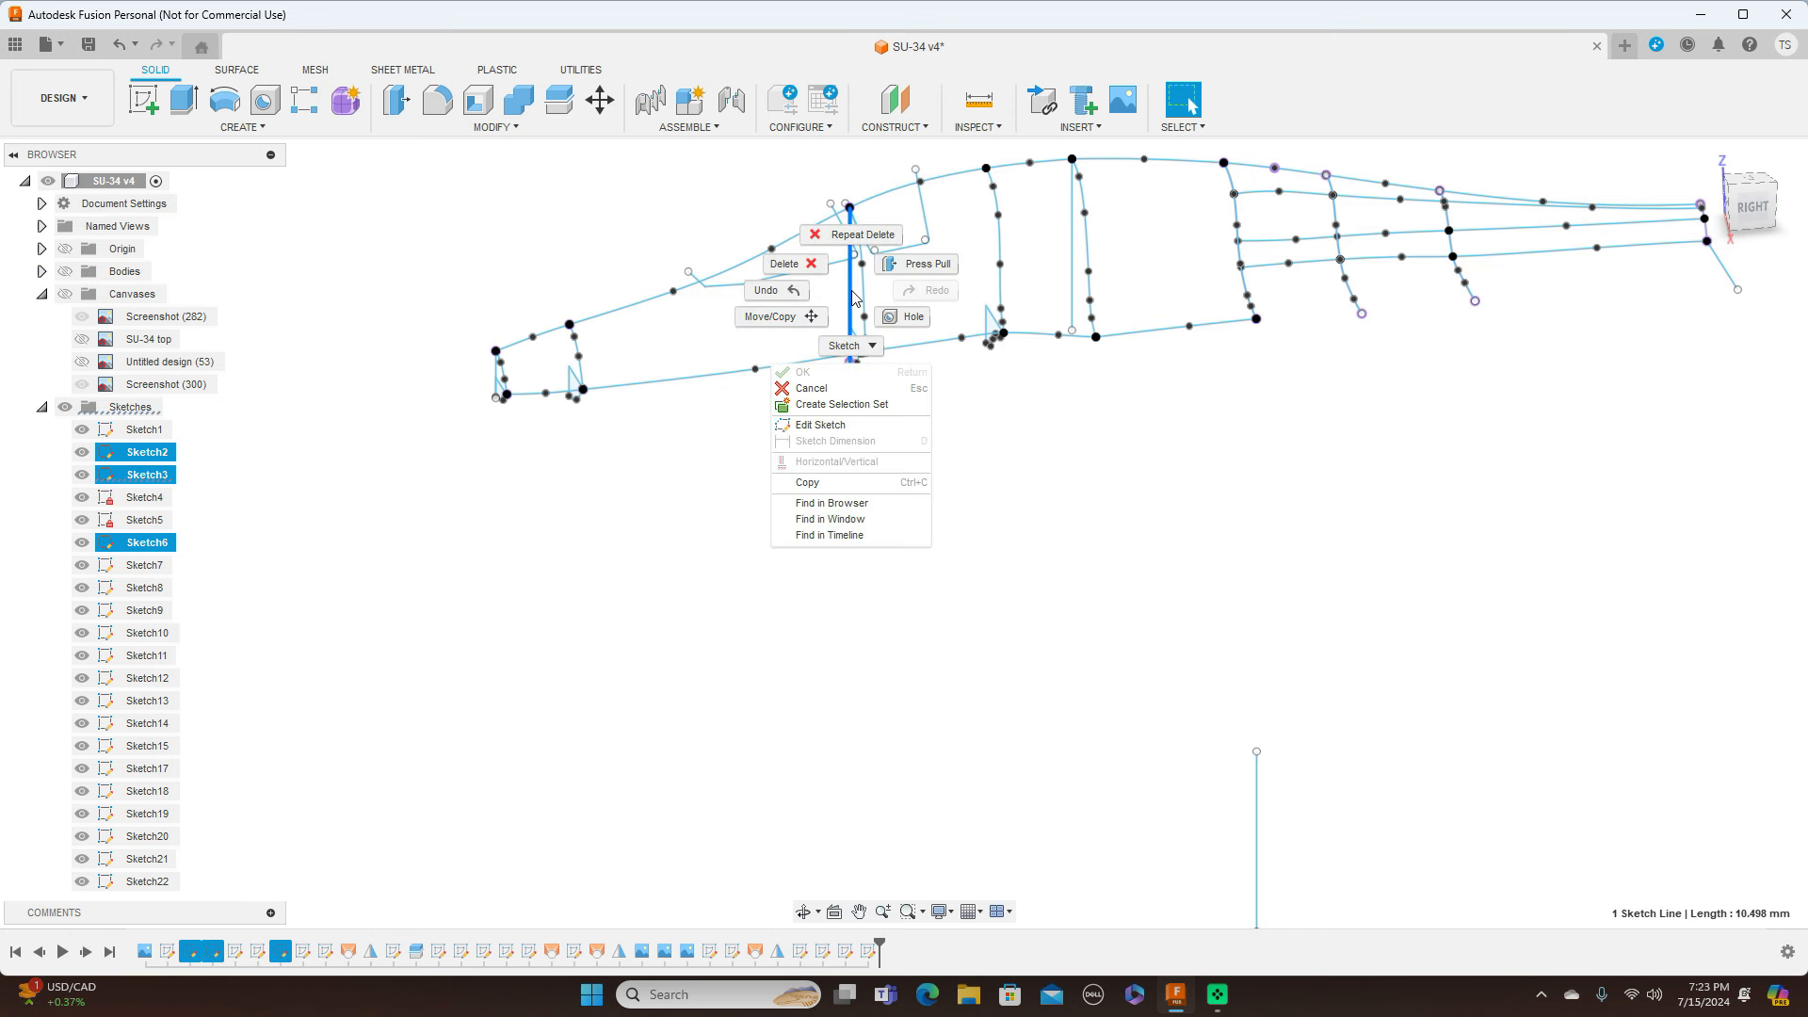
pyautogui.click(798, 261)
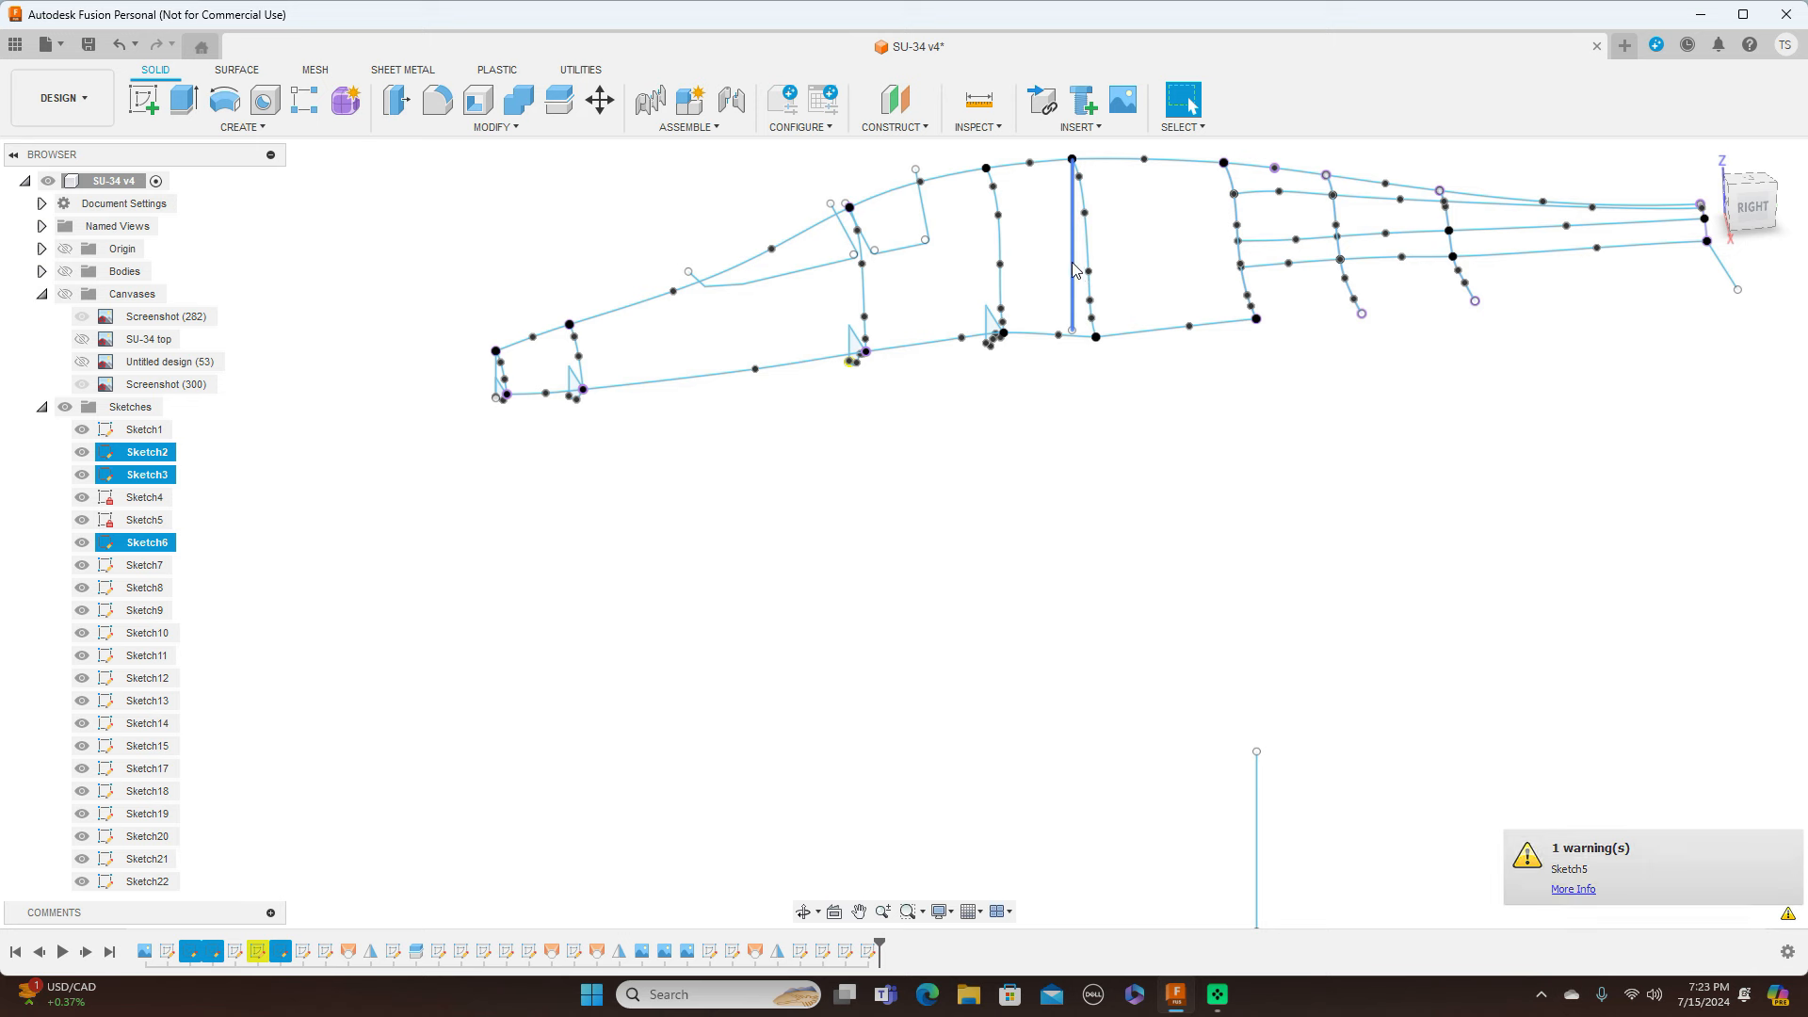
pyautogui.click(1073, 270)
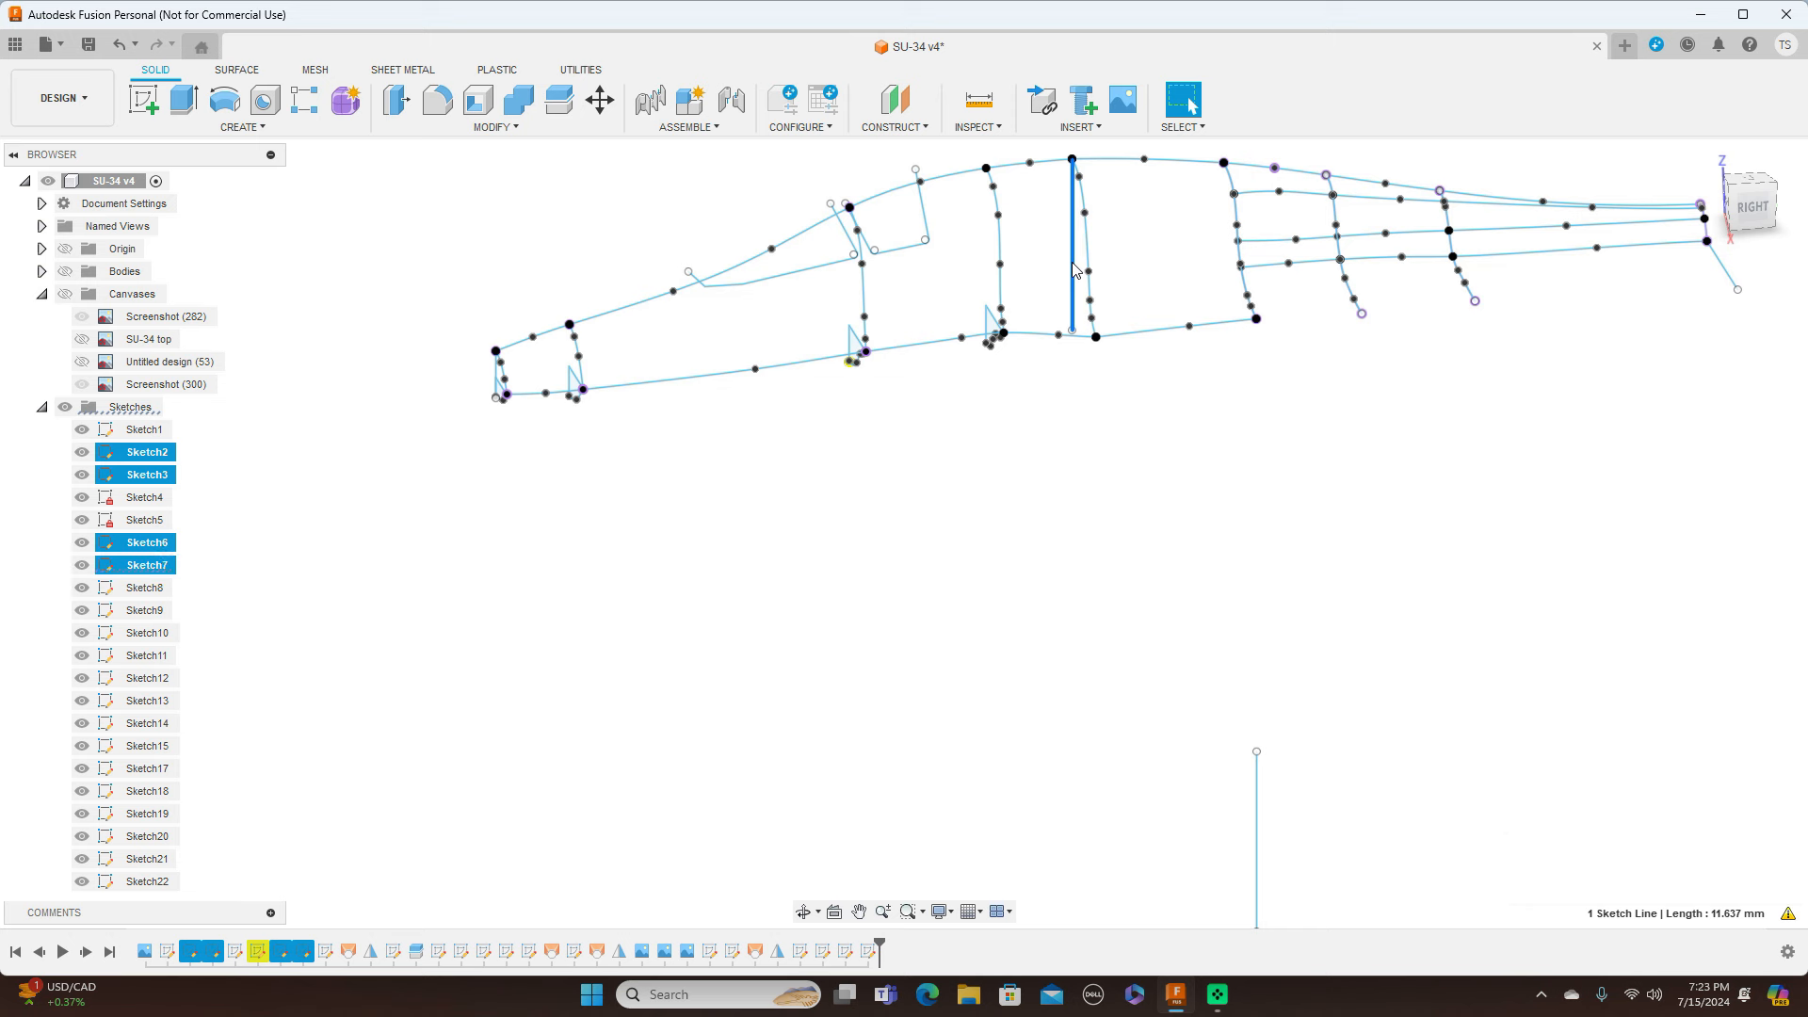
pyautogui.rightClick(1073, 270)
pyautogui.click(1006, 235)
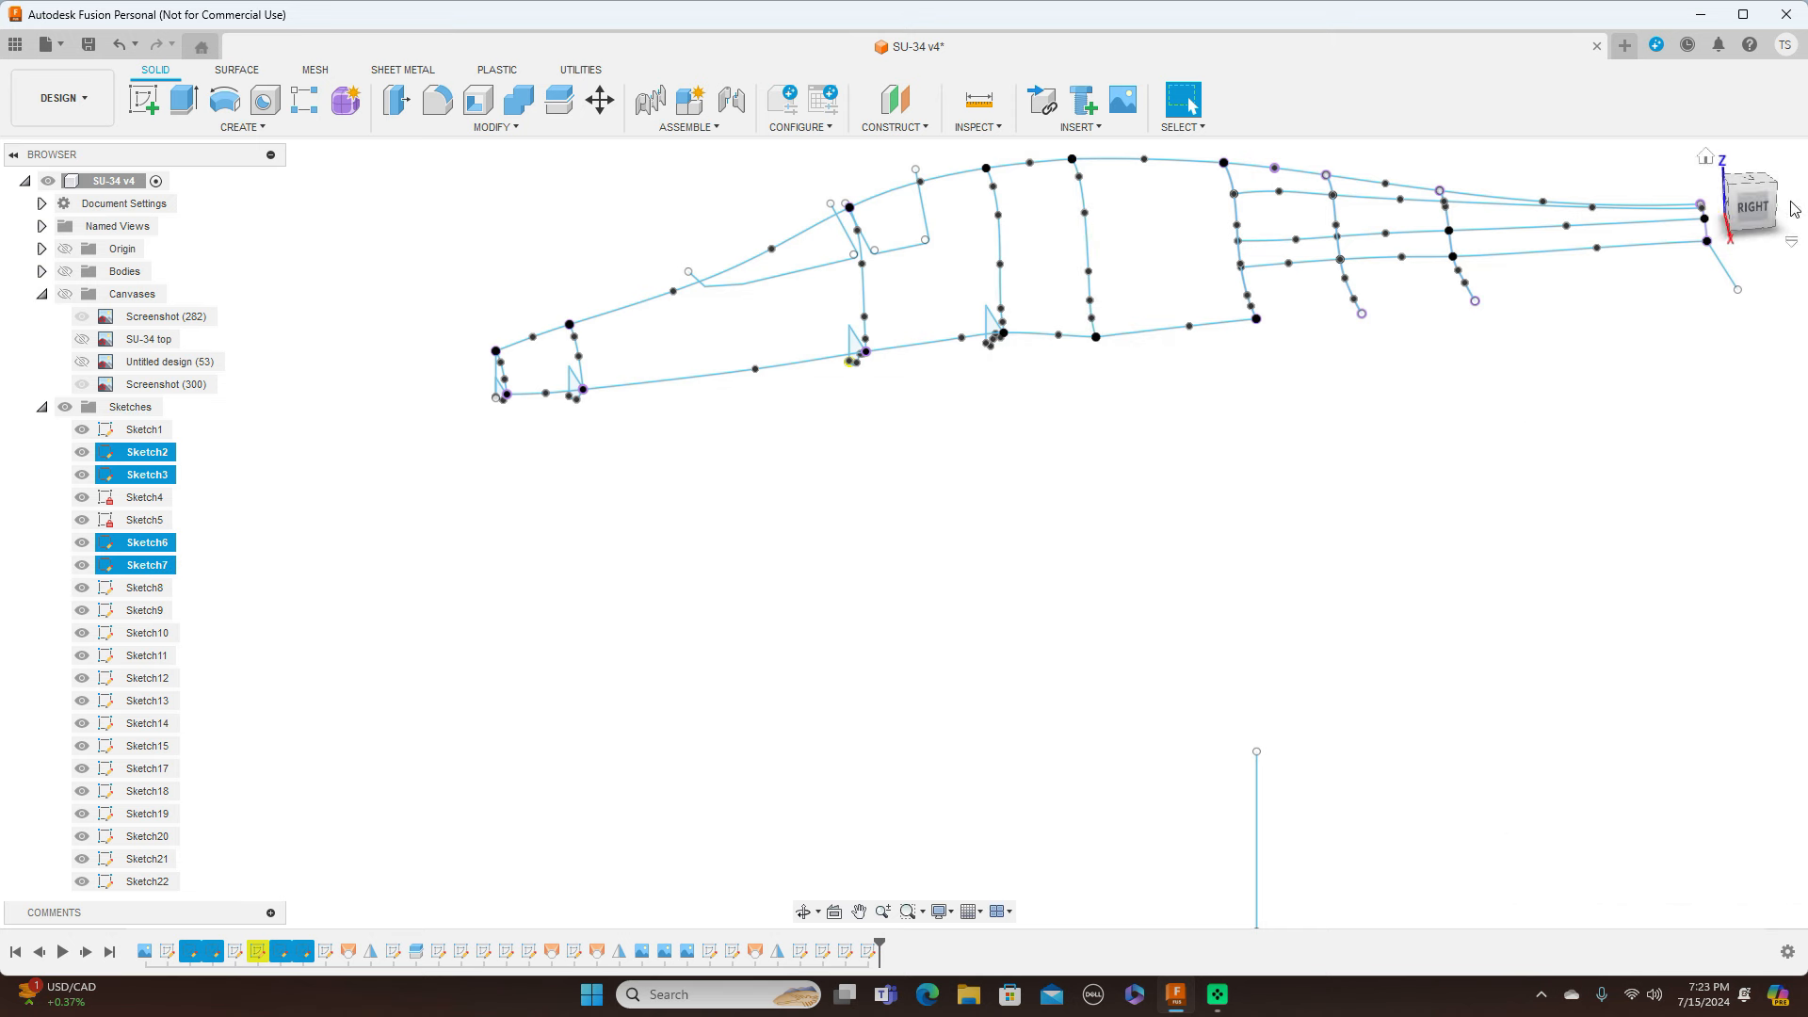
# Step: Clear the stray sketch selection, inspect the section profiles at an angle, and return to the straight right-side view
pyautogui.moveTo(1731, 204)
pyautogui.mouseDown()
pyautogui.moveTo(1751, 208)
pyautogui.moveTo(1707, 209)
pyautogui.mouseUp()
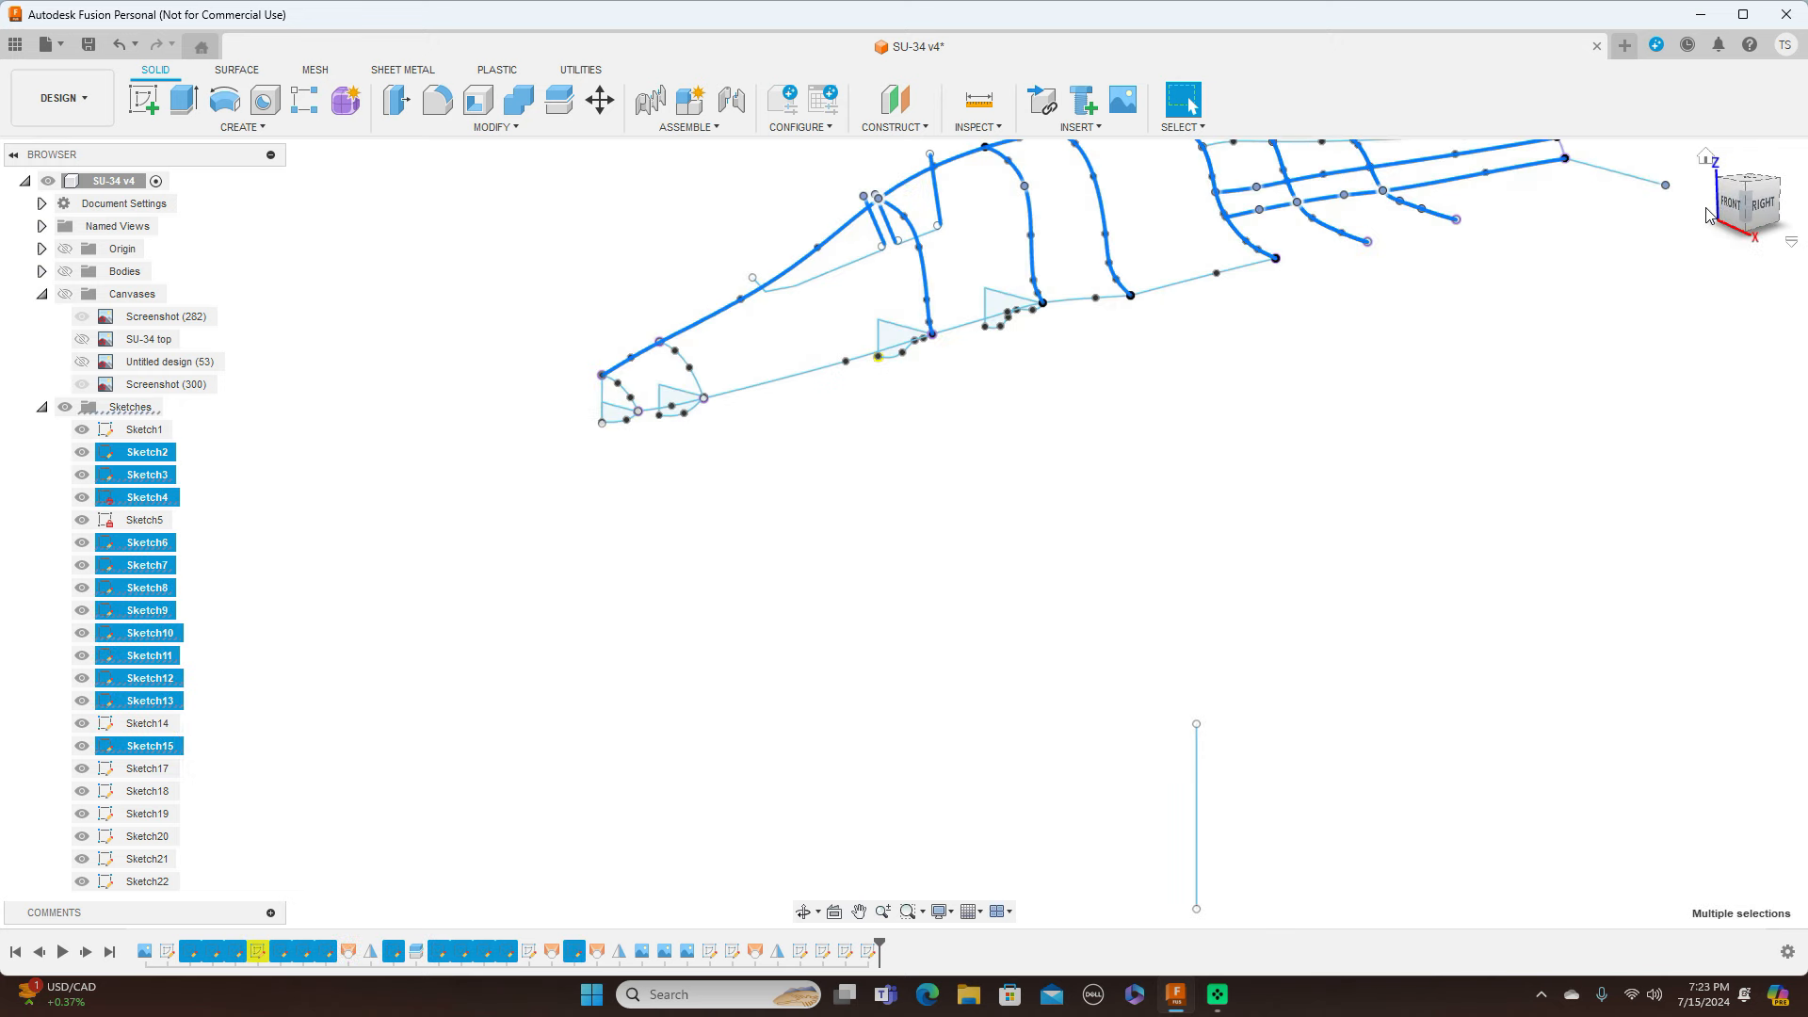
pyautogui.press('Escape')
pyautogui.click(1731, 207)
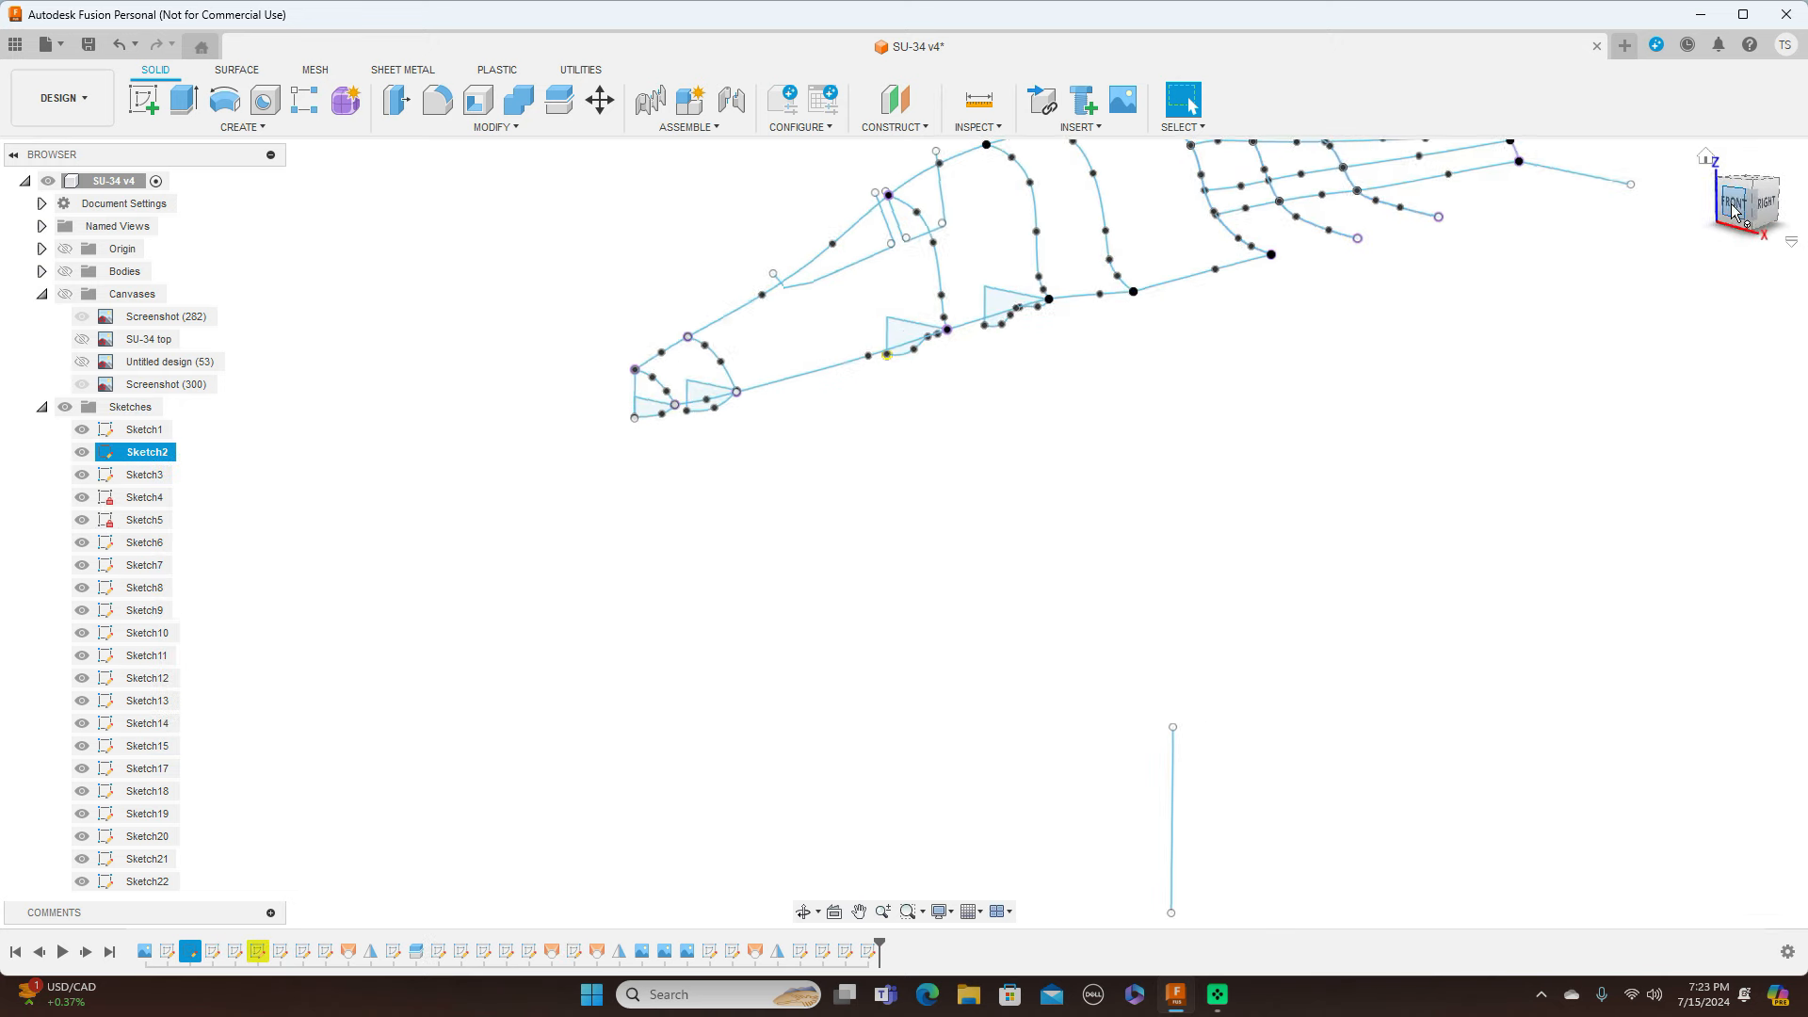
pyautogui.moveTo(1648, 299); pyautogui.dragTo(1635, 375, button='middle')
pyautogui.moveTo(1767, 184)
pyautogui.mouseDown()
pyautogui.moveTo(1731, 207)
pyautogui.moveTo(1661, 186)
pyautogui.moveTo(1754, 179)
pyautogui.mouseUp()
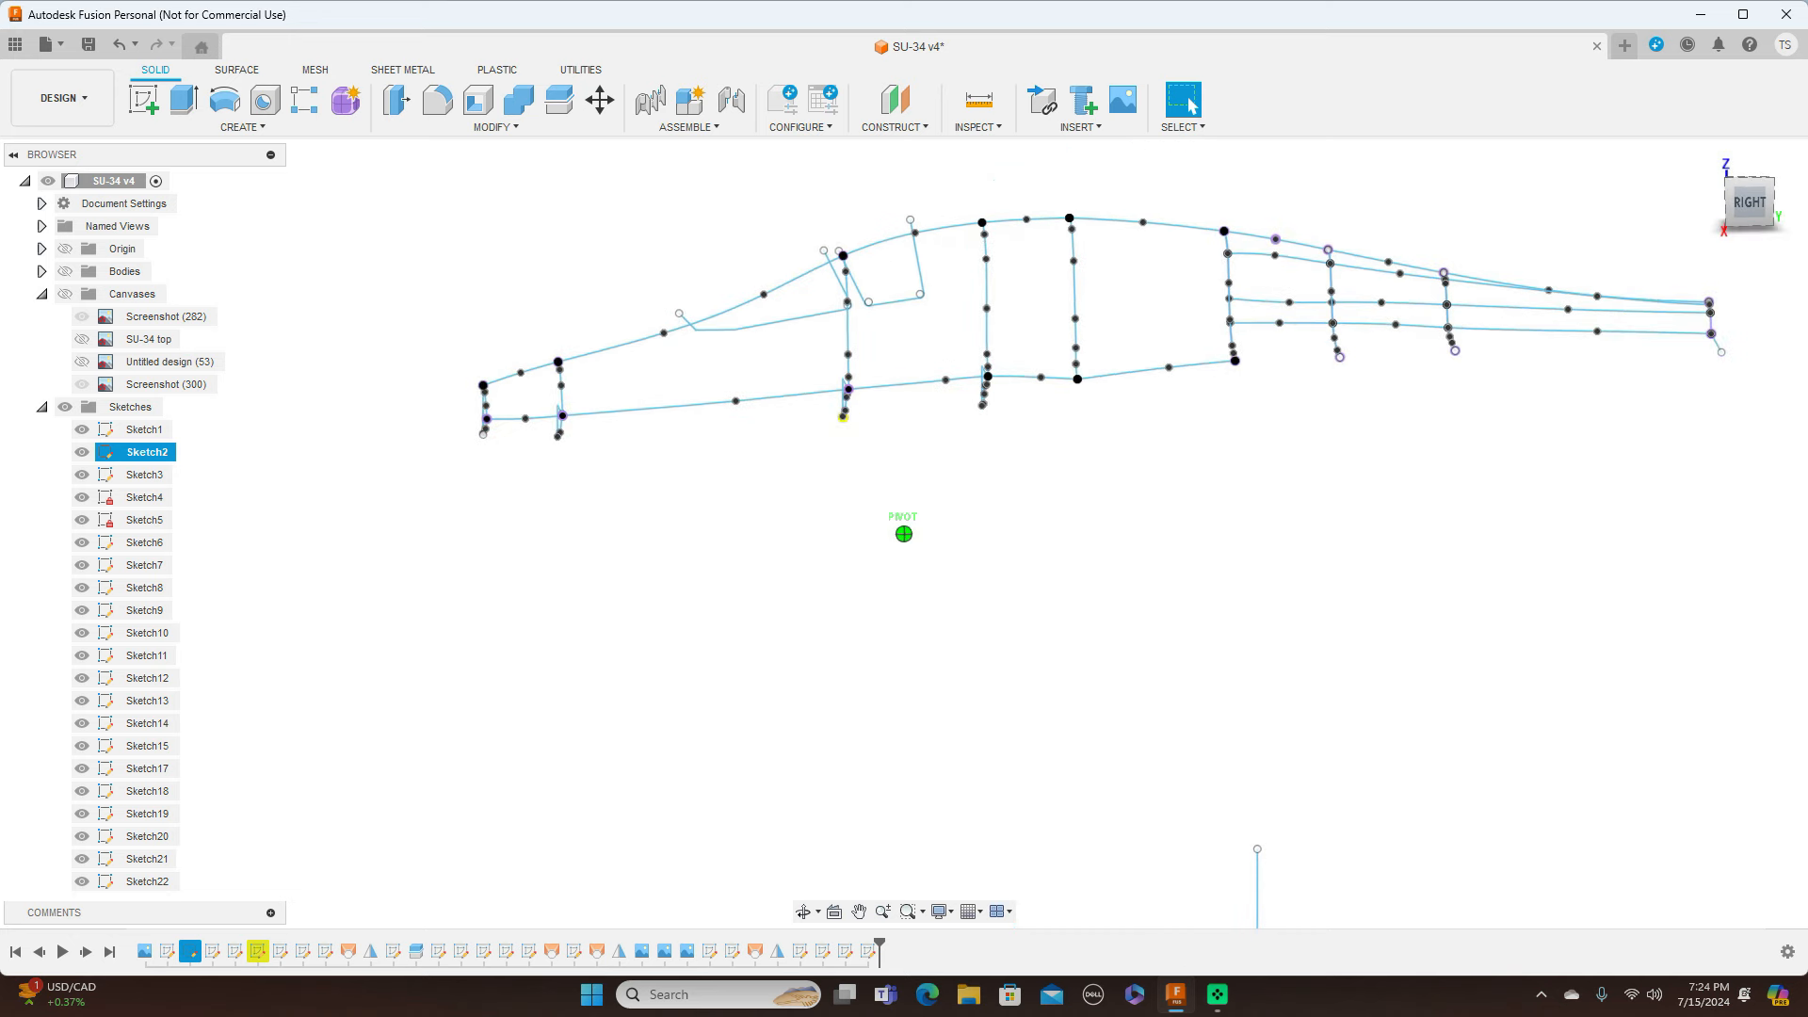
pyautogui.click(1755, 180)
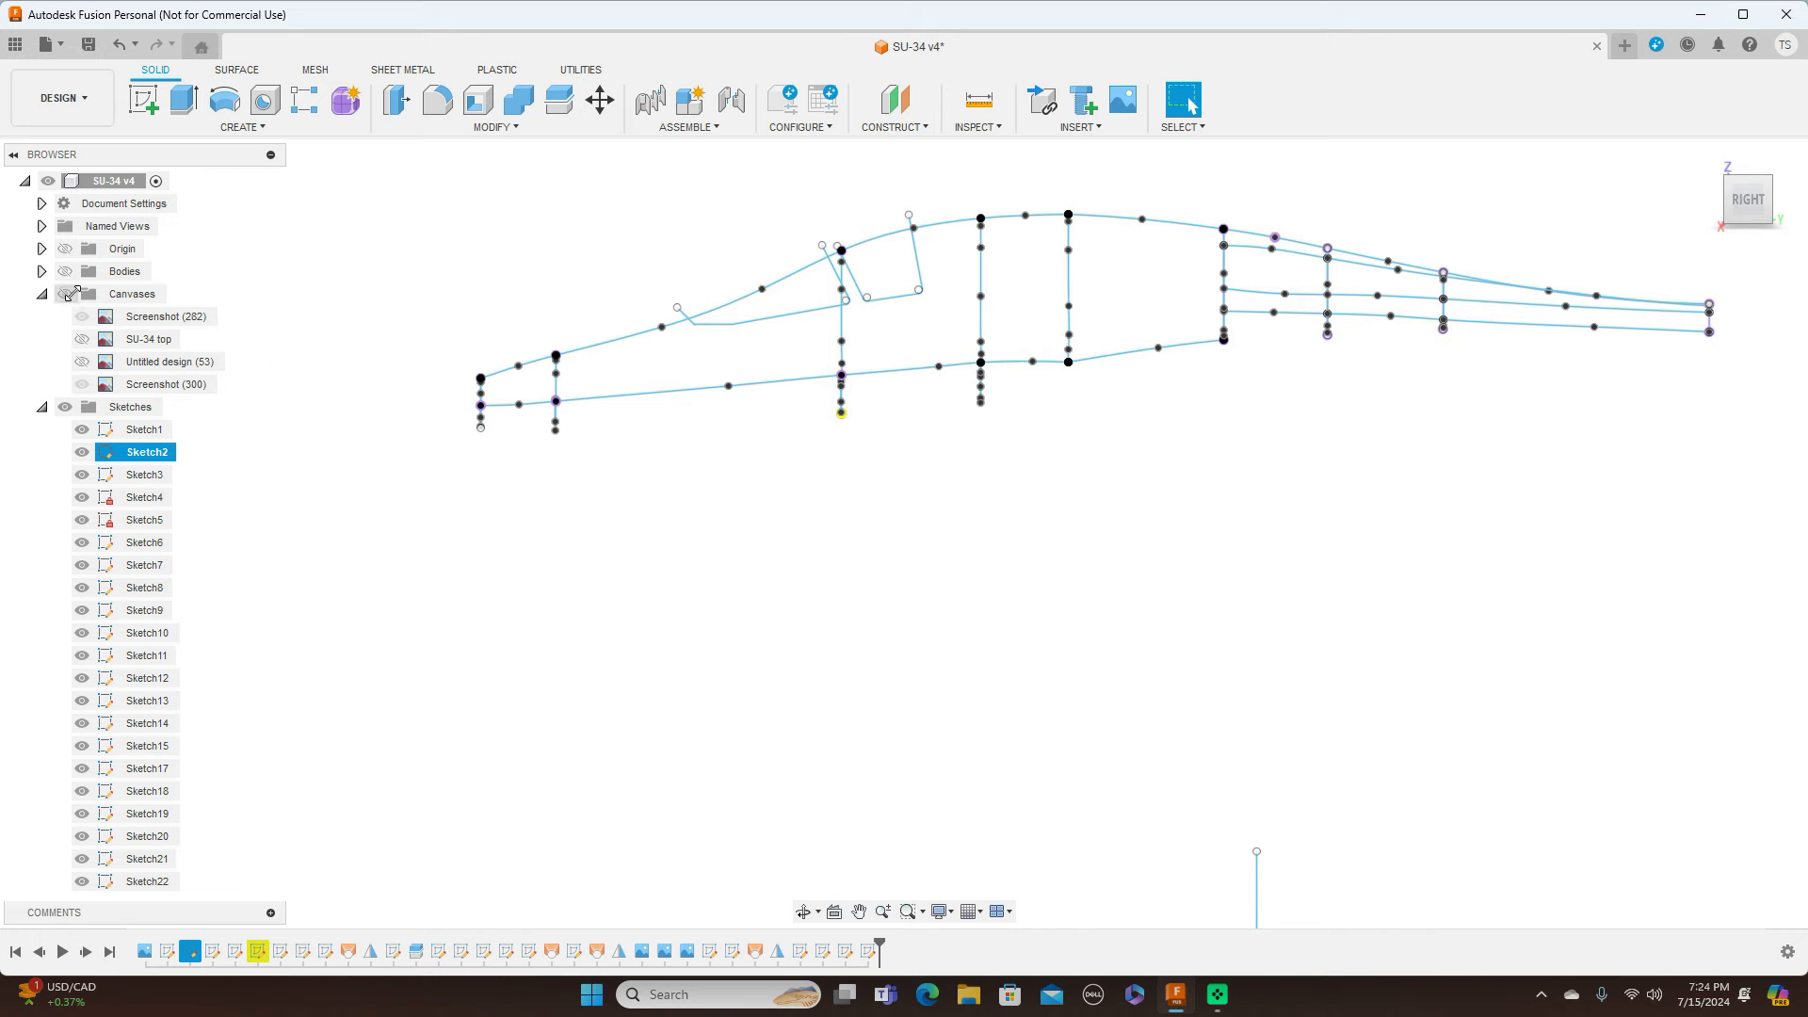
# Step: Show the side-view and cross-section reference canvases behind the fuselage sketches
pyautogui.click(66, 293)
pyautogui.scroll(2, 1089, 581)
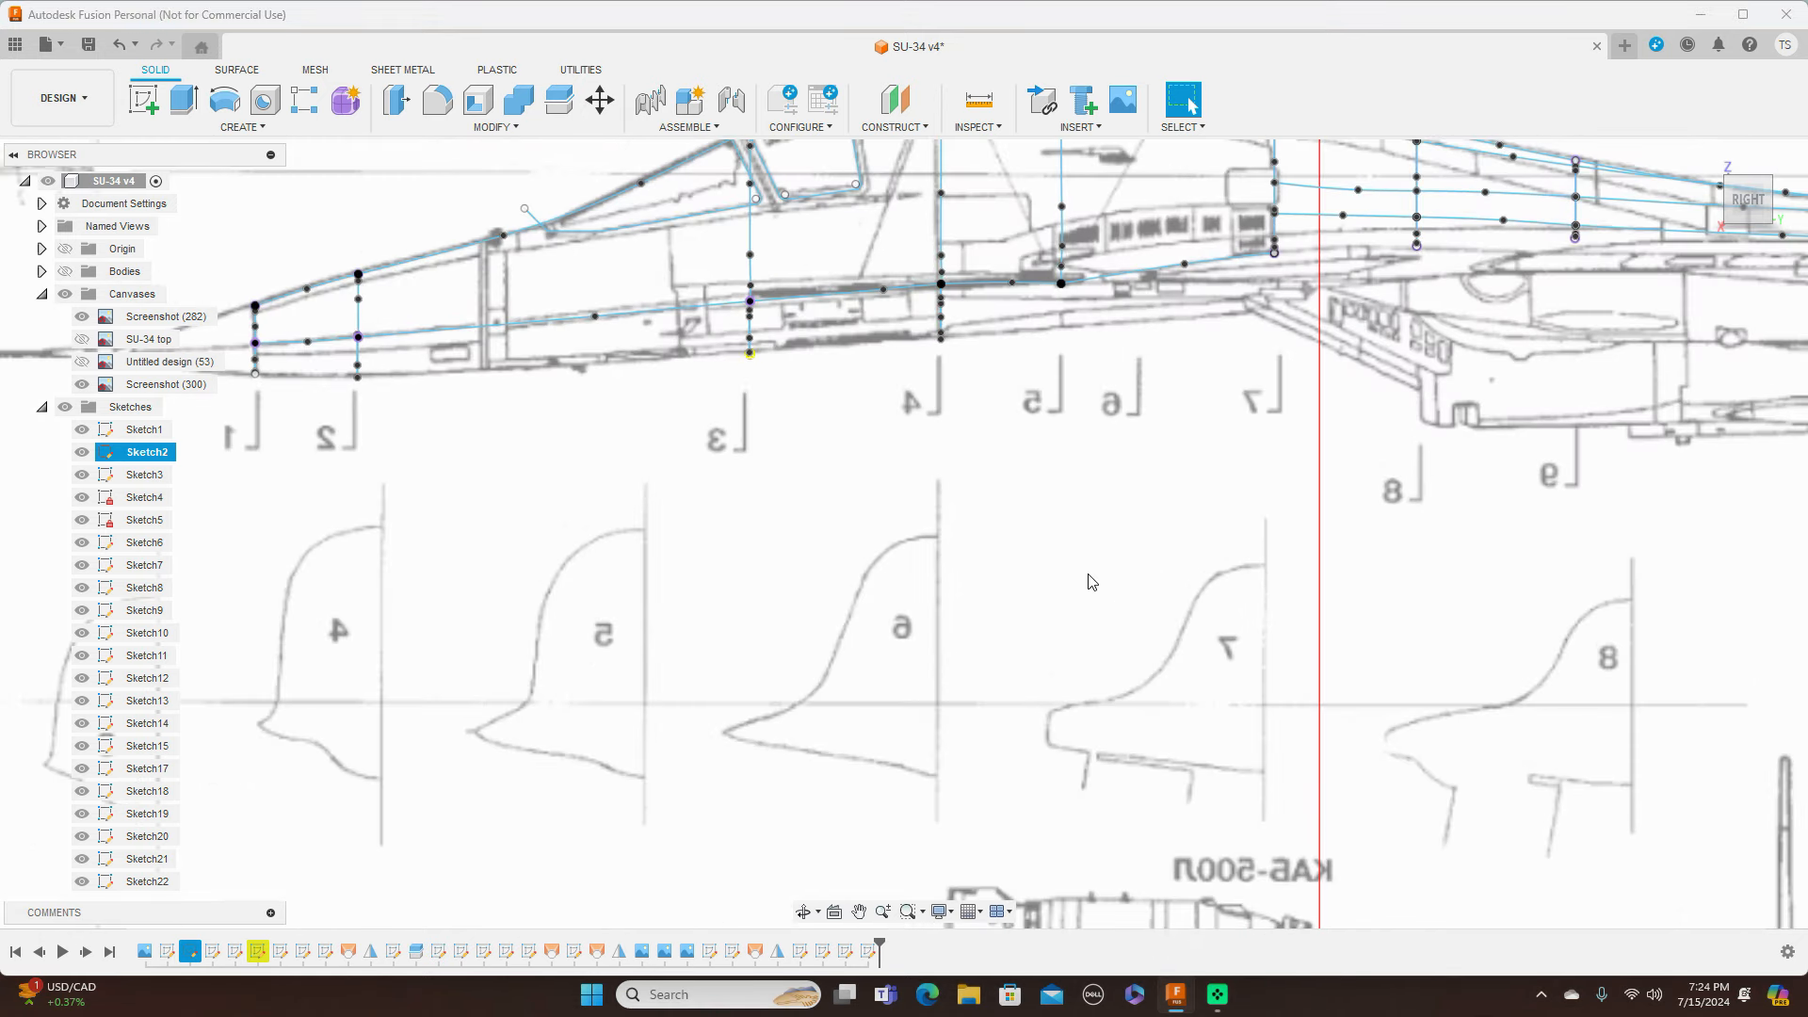
pyautogui.scroll(-2, 1143, 582)
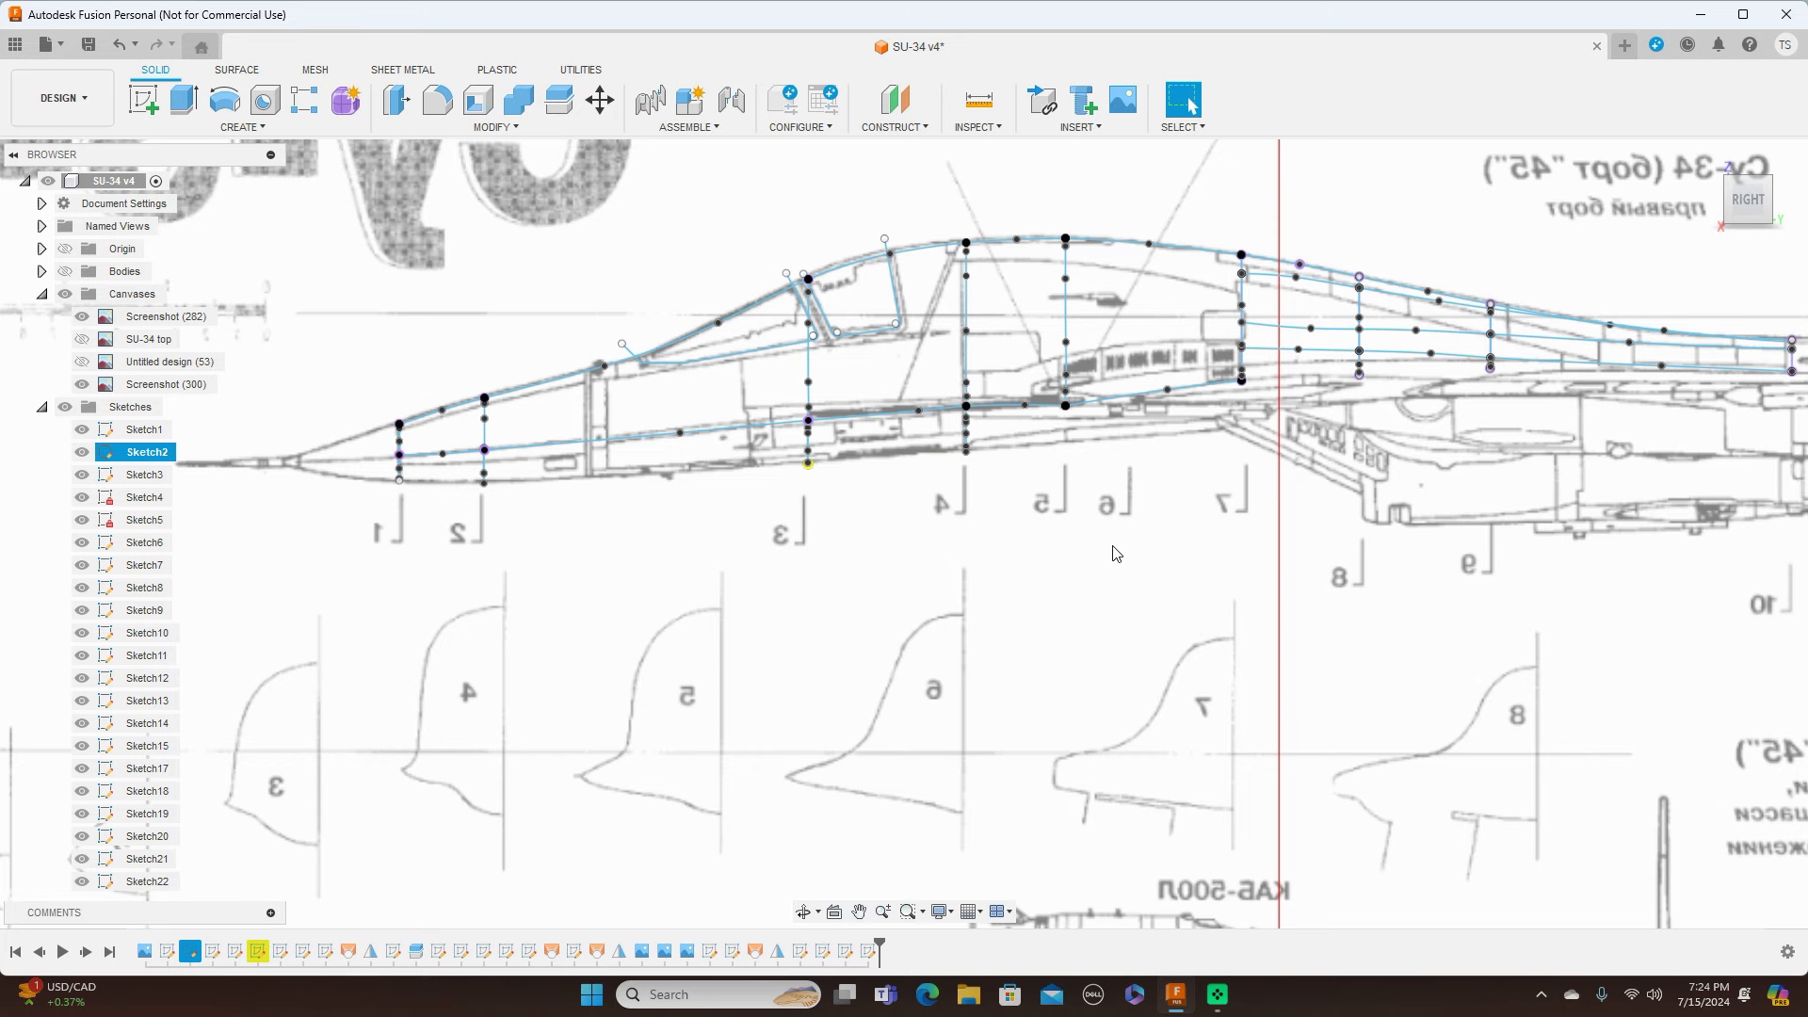
pyautogui.scroll(-1, 1146, 580)
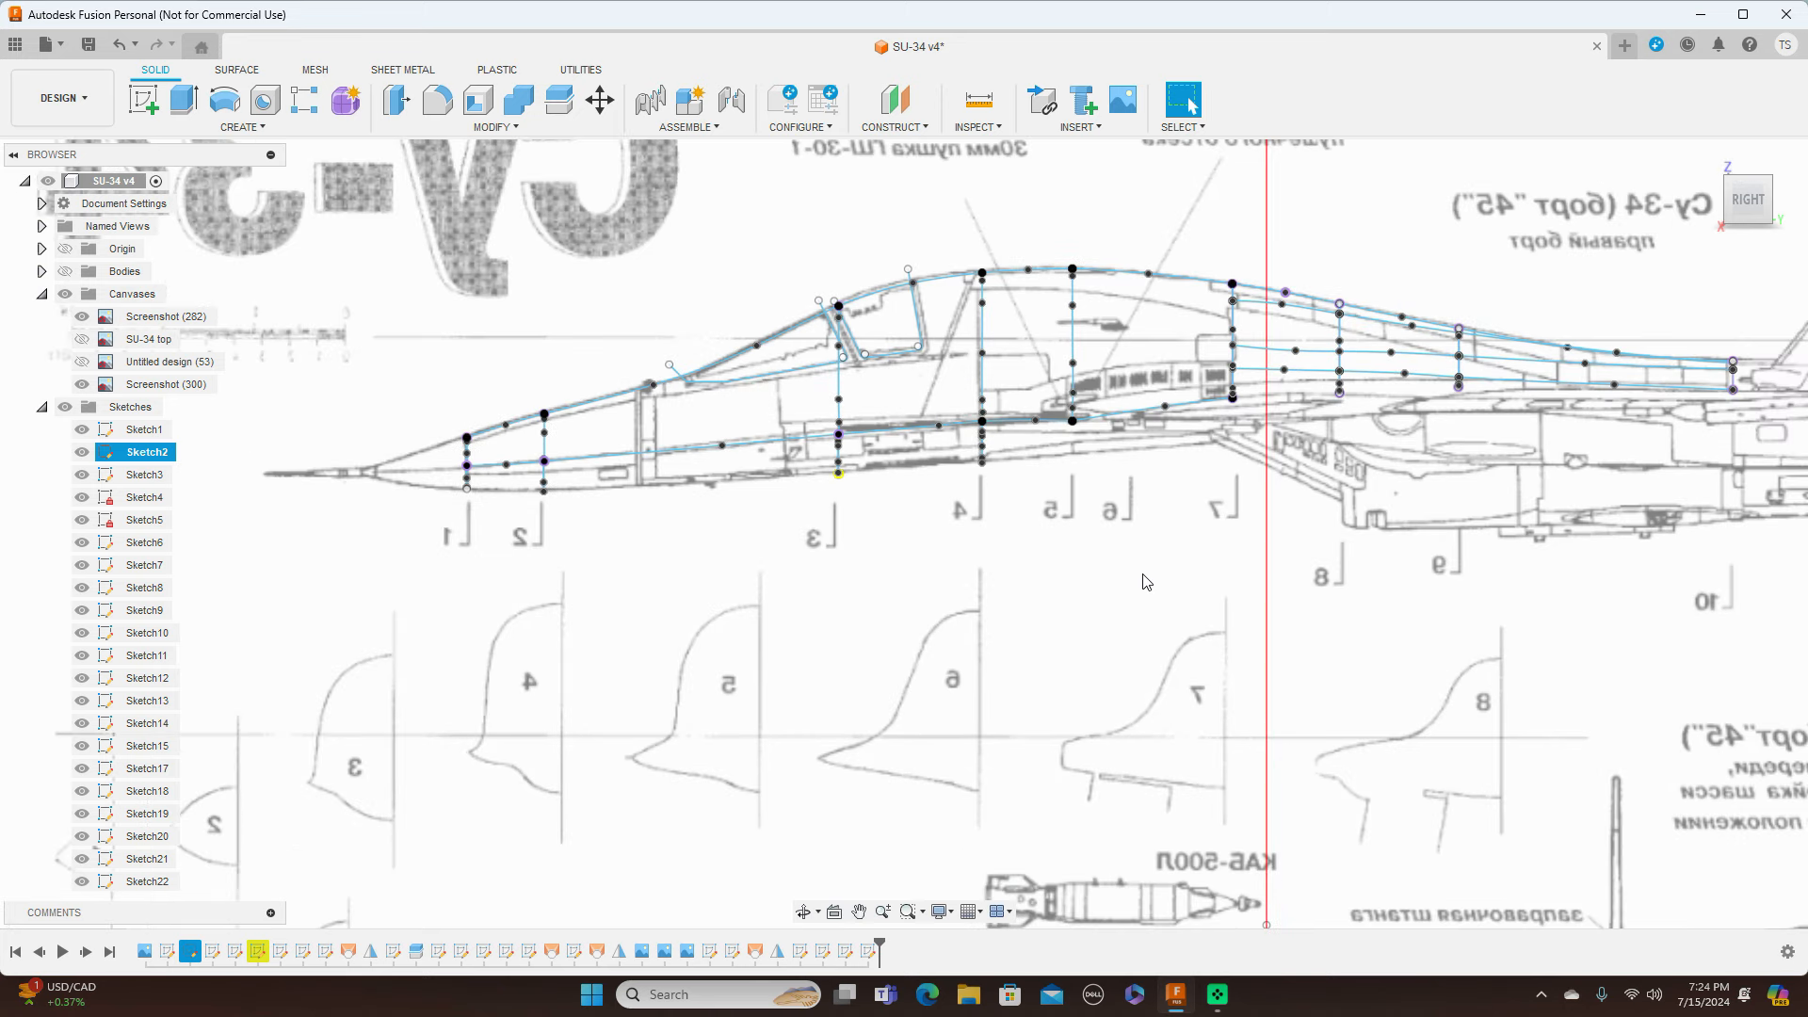
pyautogui.scroll(1, 1143, 576)
pyautogui.moveTo(1062, 706); pyautogui.dragTo(1249, 589, button='middle')
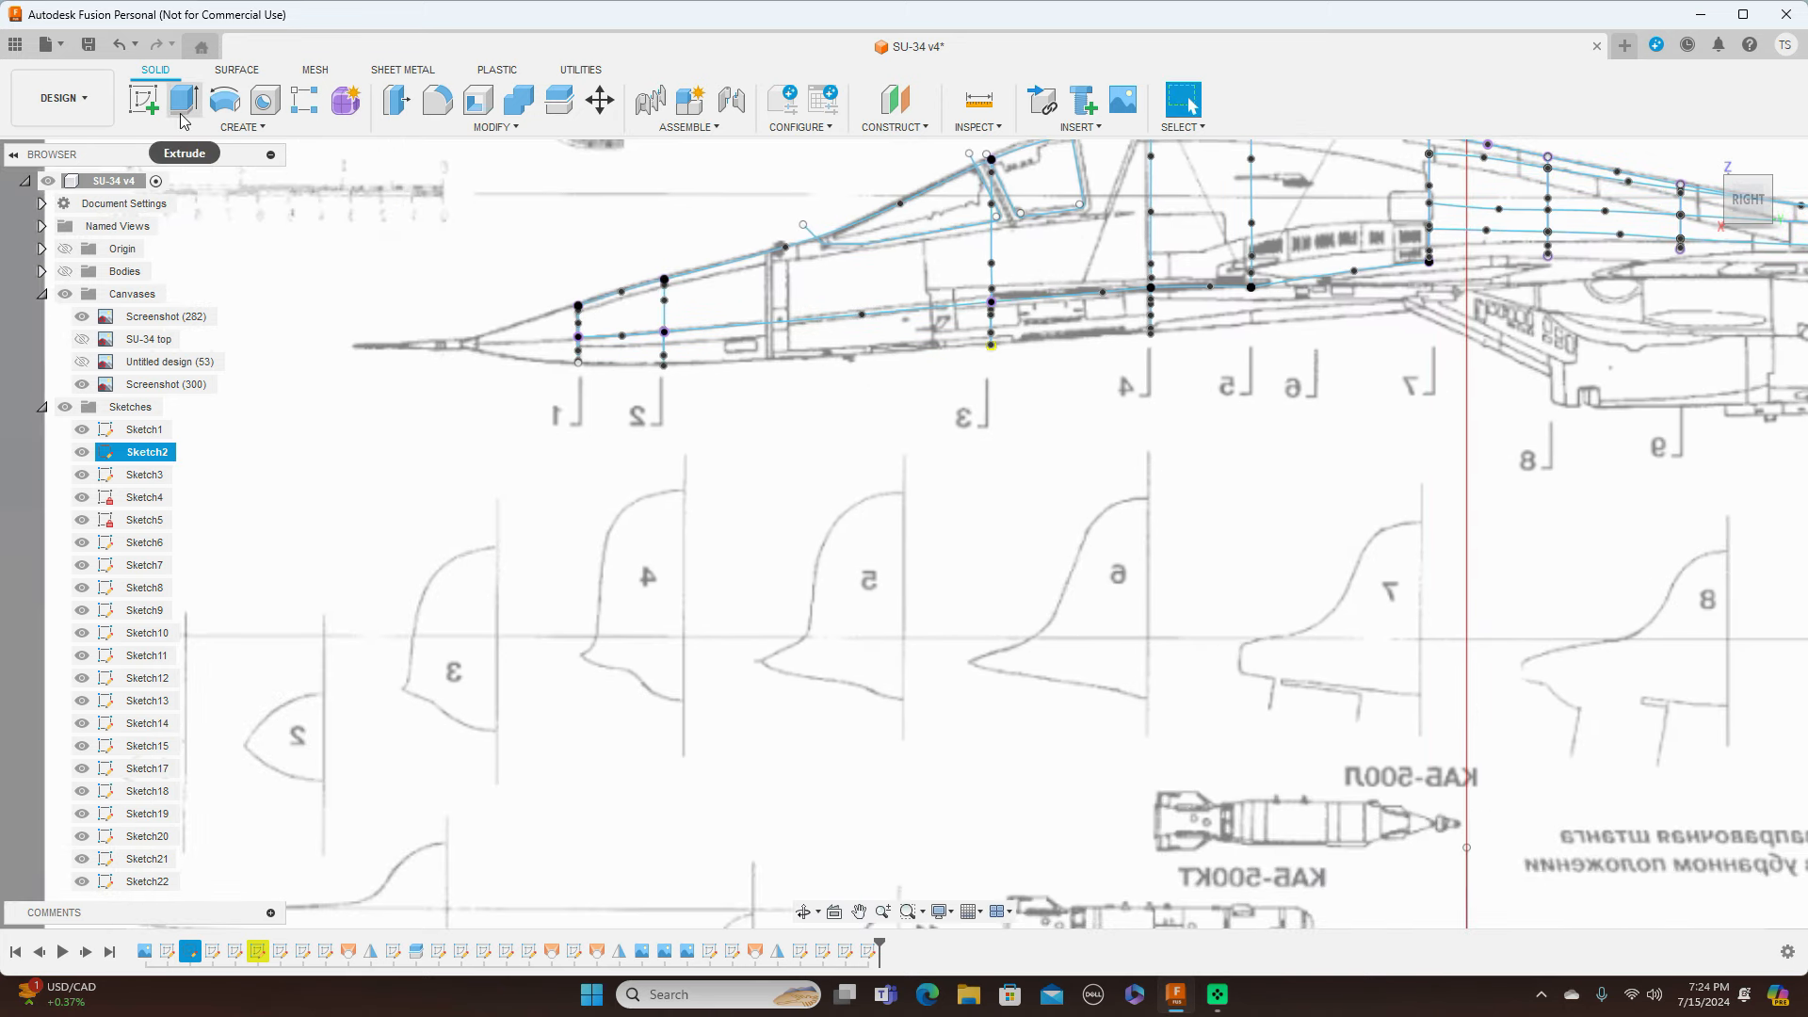
# Step: In a new sketch on the side plane, draw a horizontal line about 8 mm and a vertical line about 2.2 mm over section 5's lower half
pyautogui.click(144, 98)
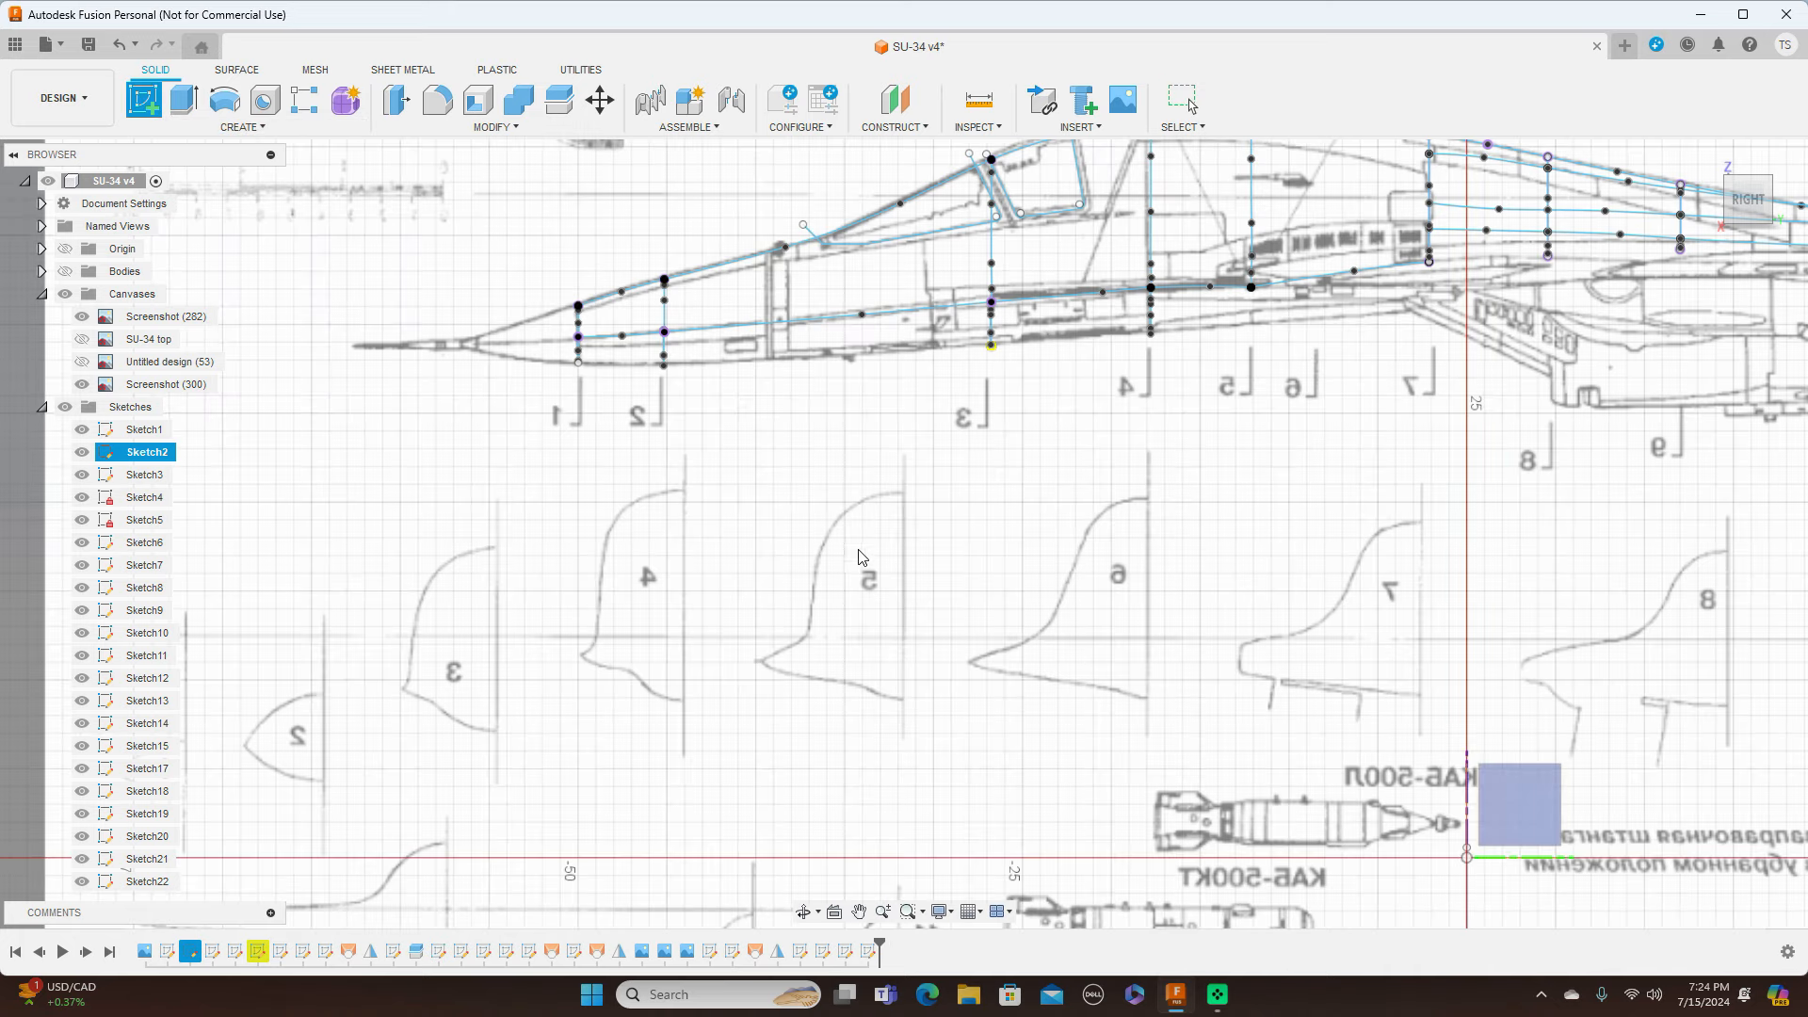
pyautogui.click(873, 581)
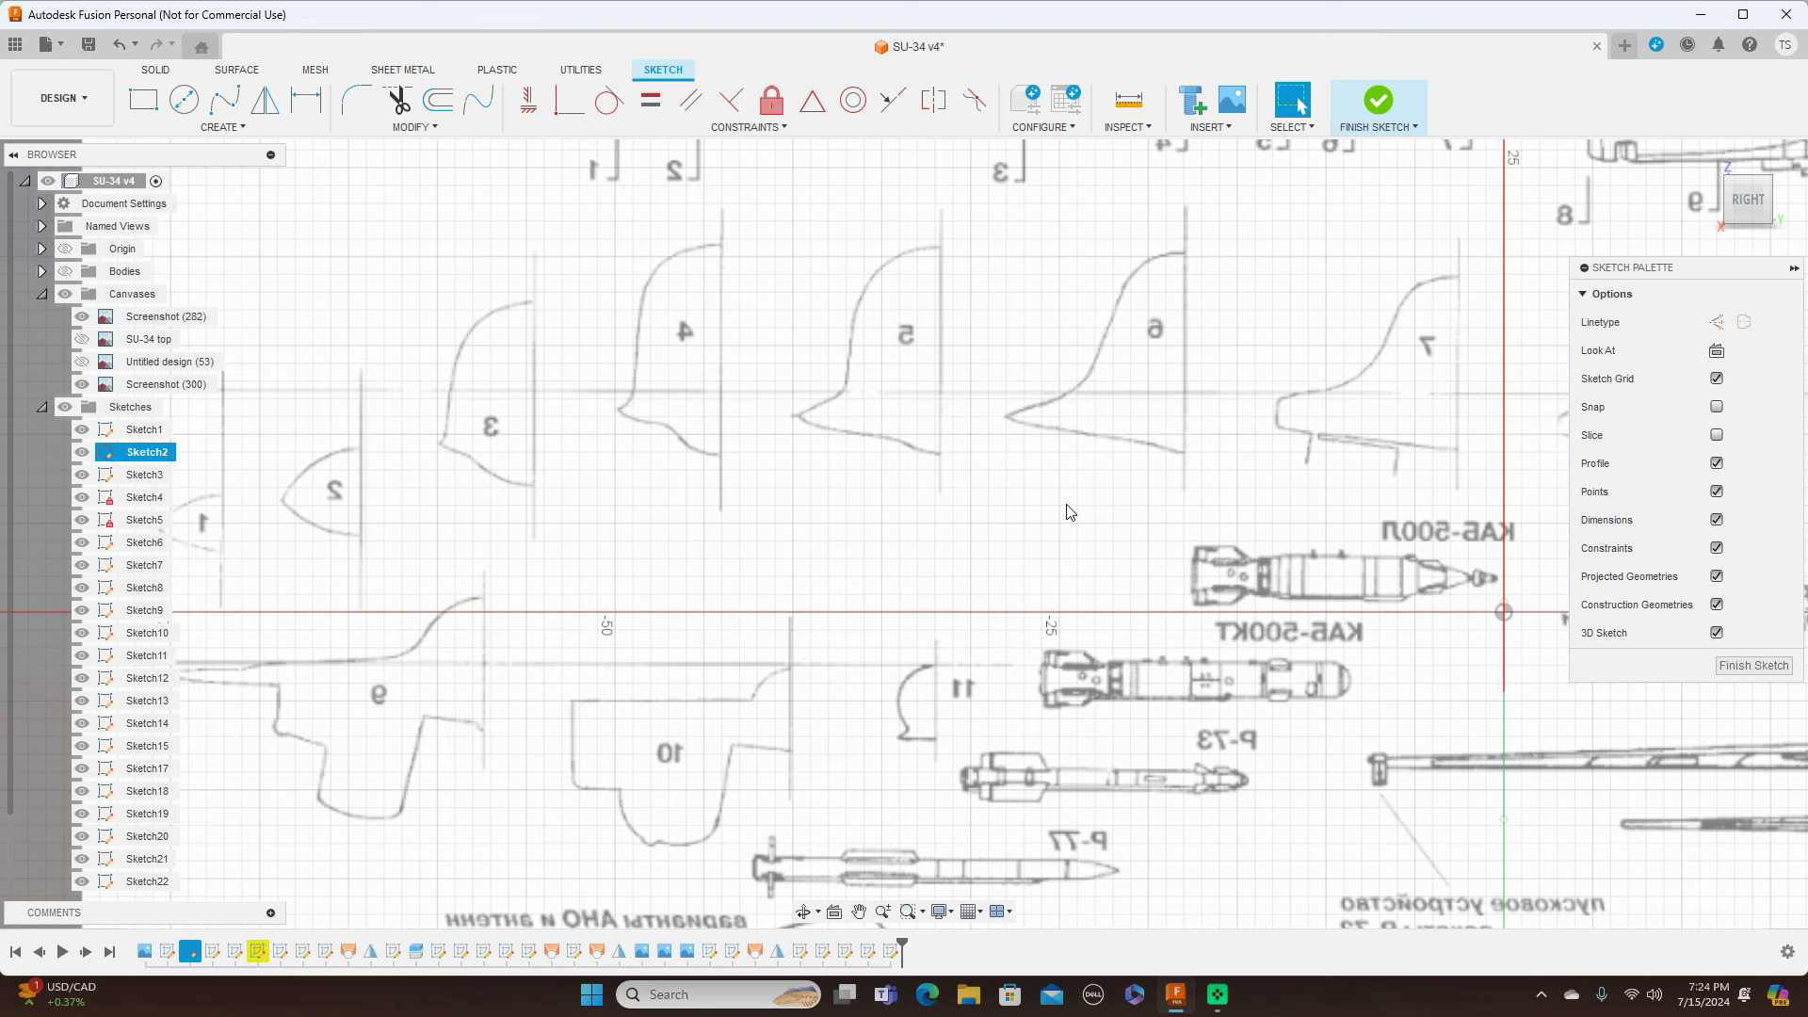
pyautogui.press('l')
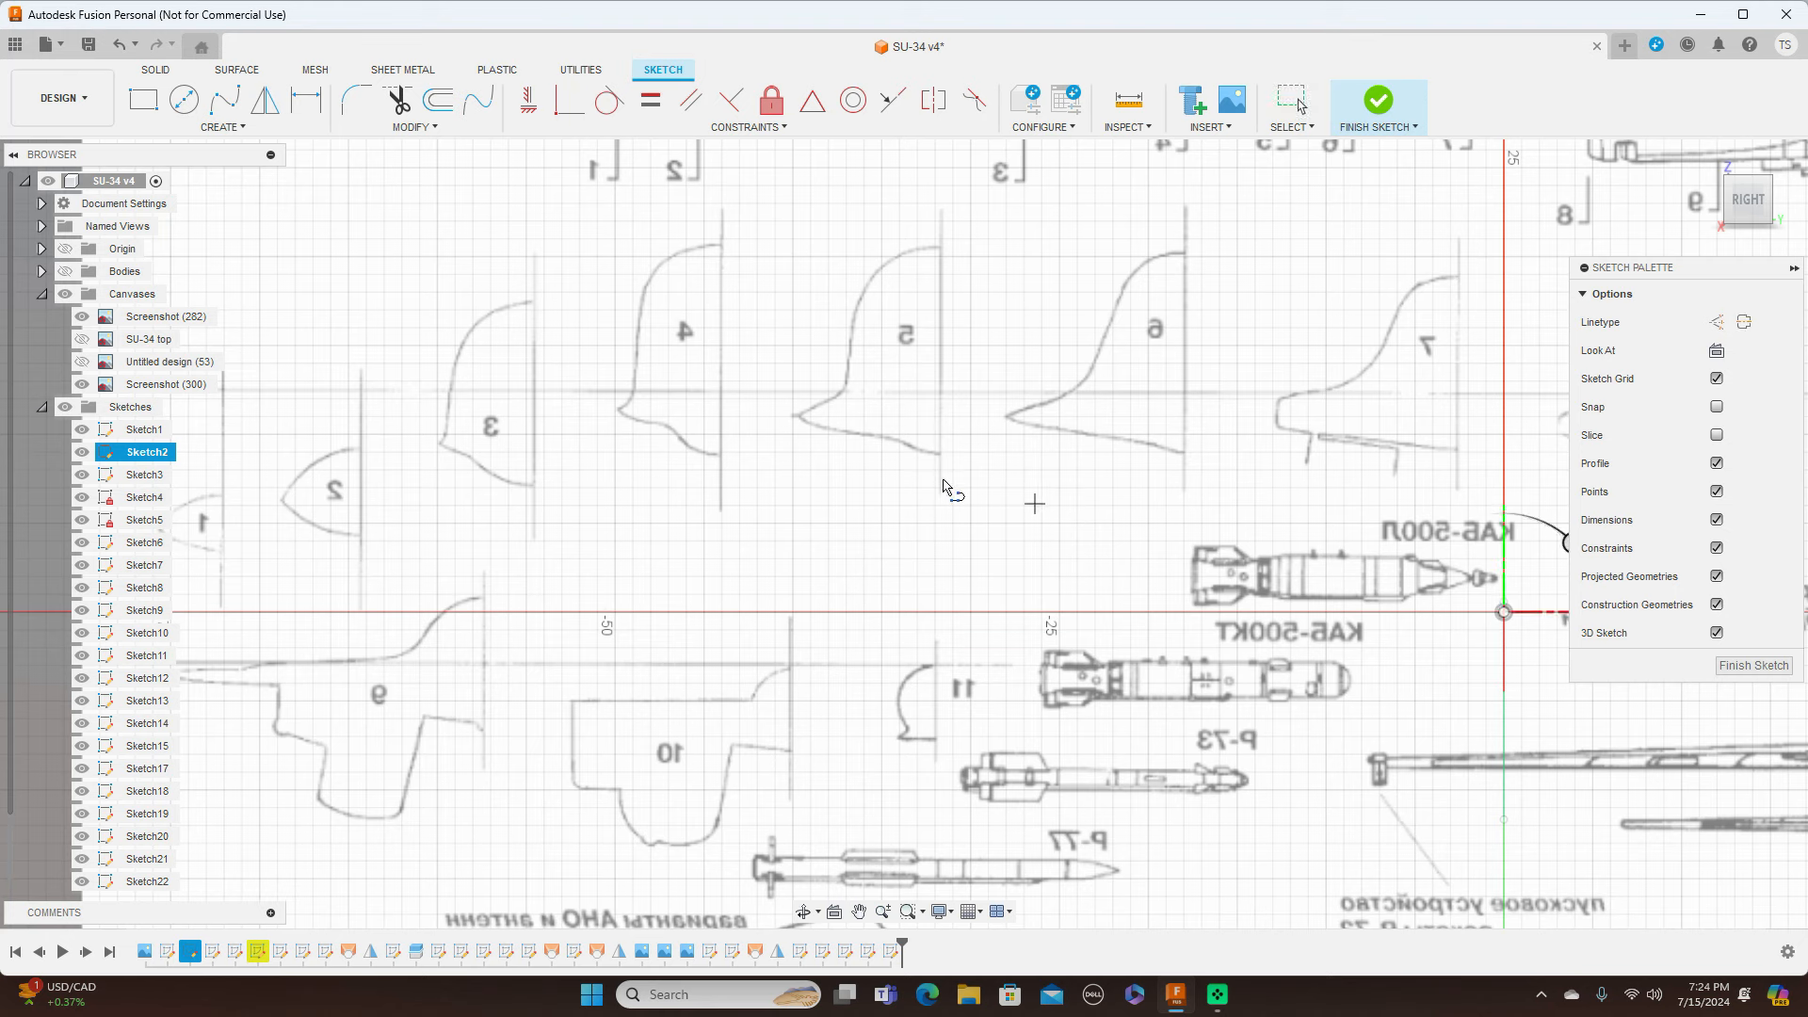
pyautogui.click(797, 416)
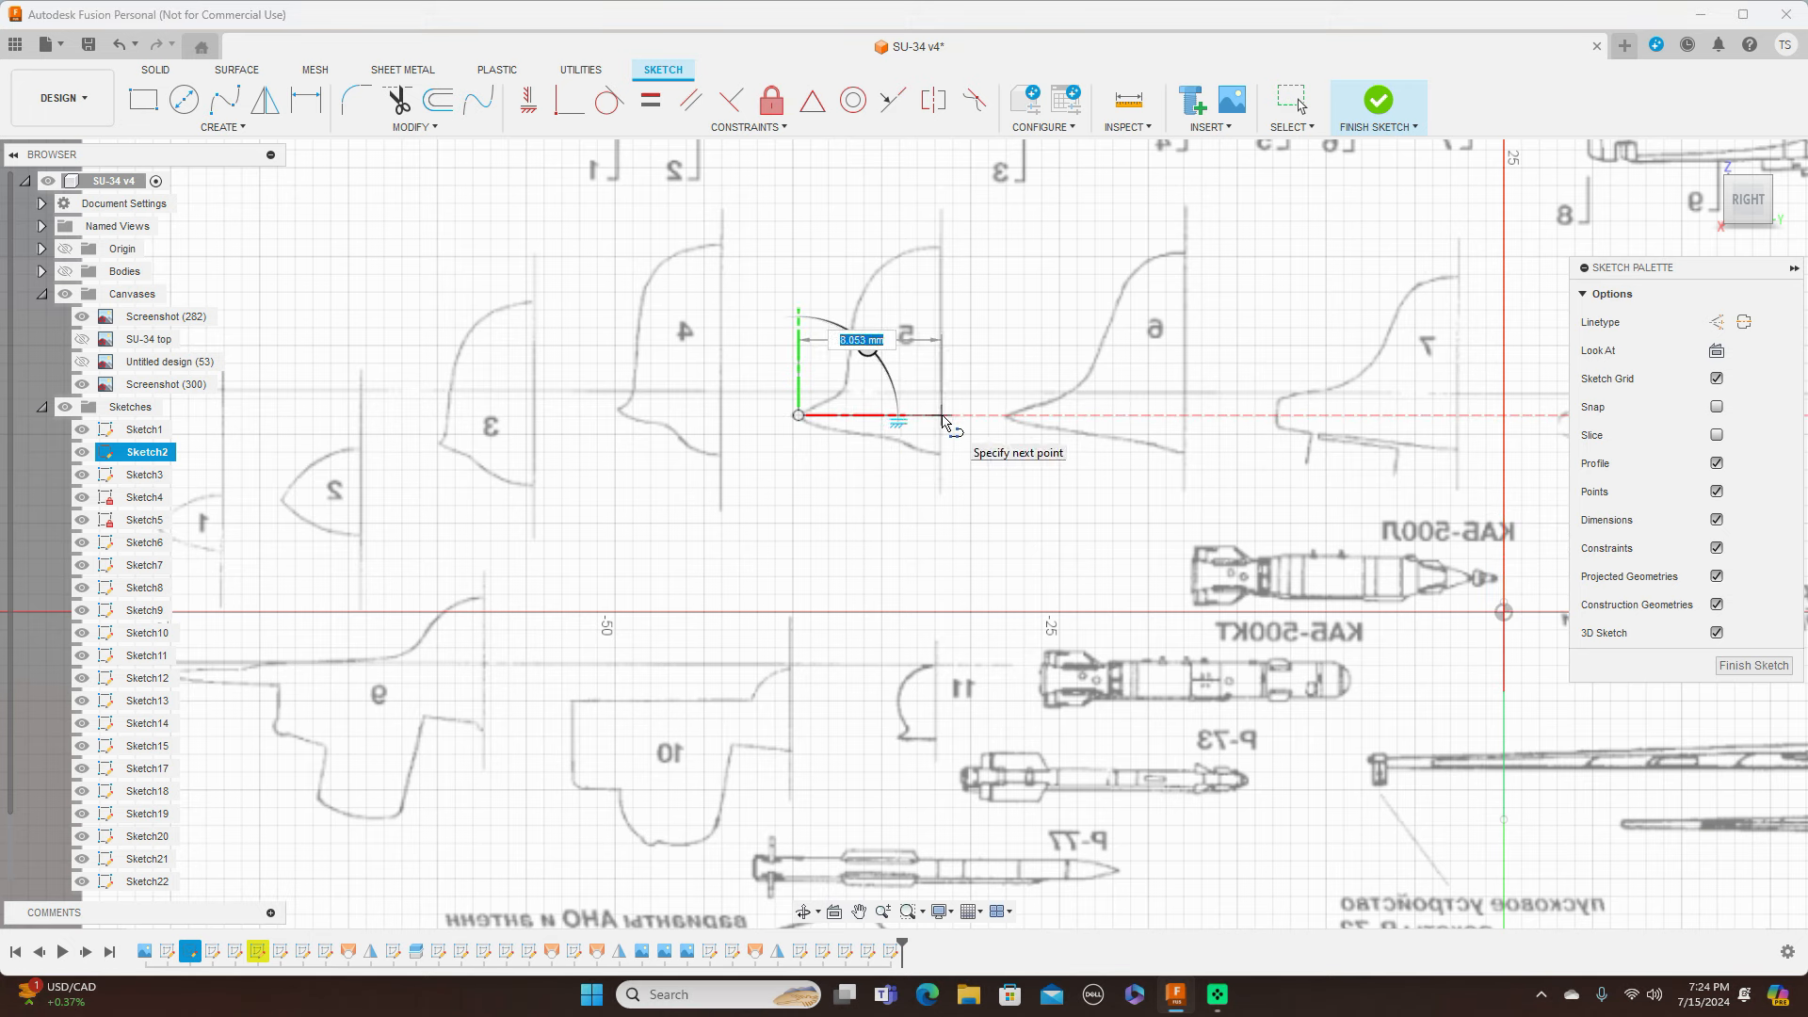
pyautogui.click(943, 417)
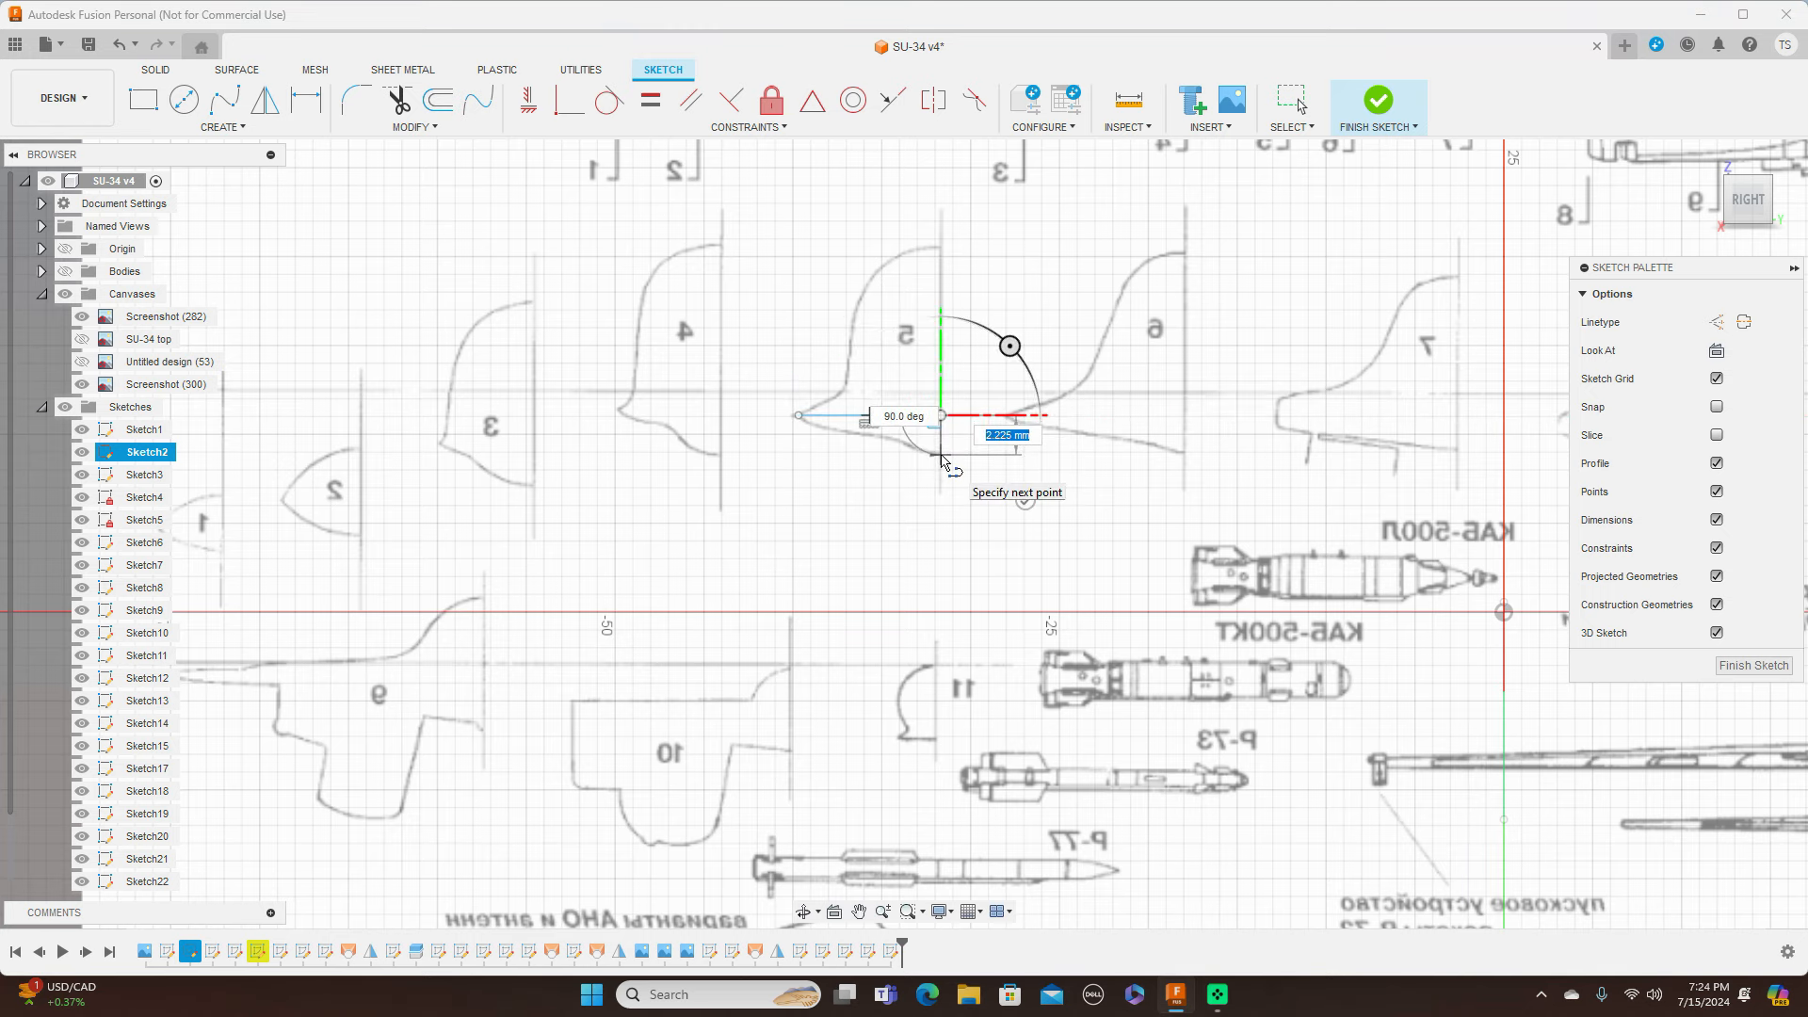
pyautogui.rightClick(942, 456)
pyautogui.click(987, 457)
# Step: Trace the lower outline of section 5 with a five-point fit point spline joining the open ends of the two lines
pyautogui.scroll(5, 987, 459)
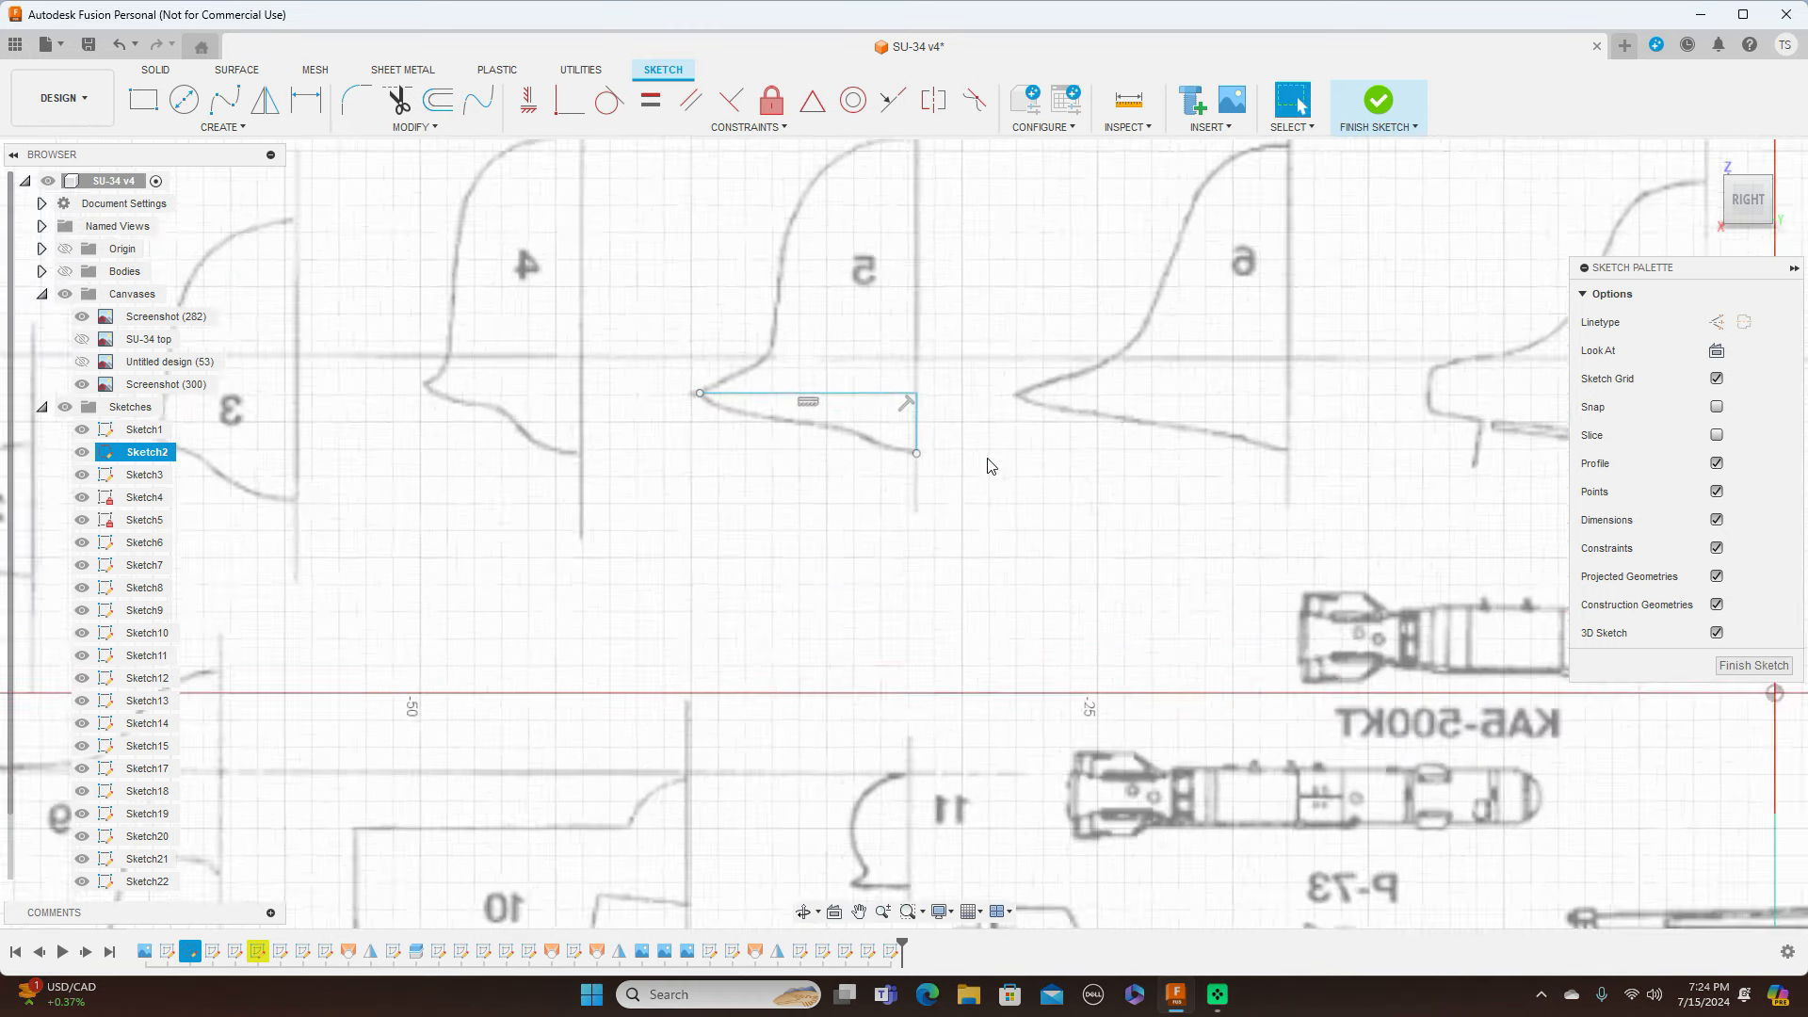
pyautogui.click(225, 99)
pyautogui.click(854, 450)
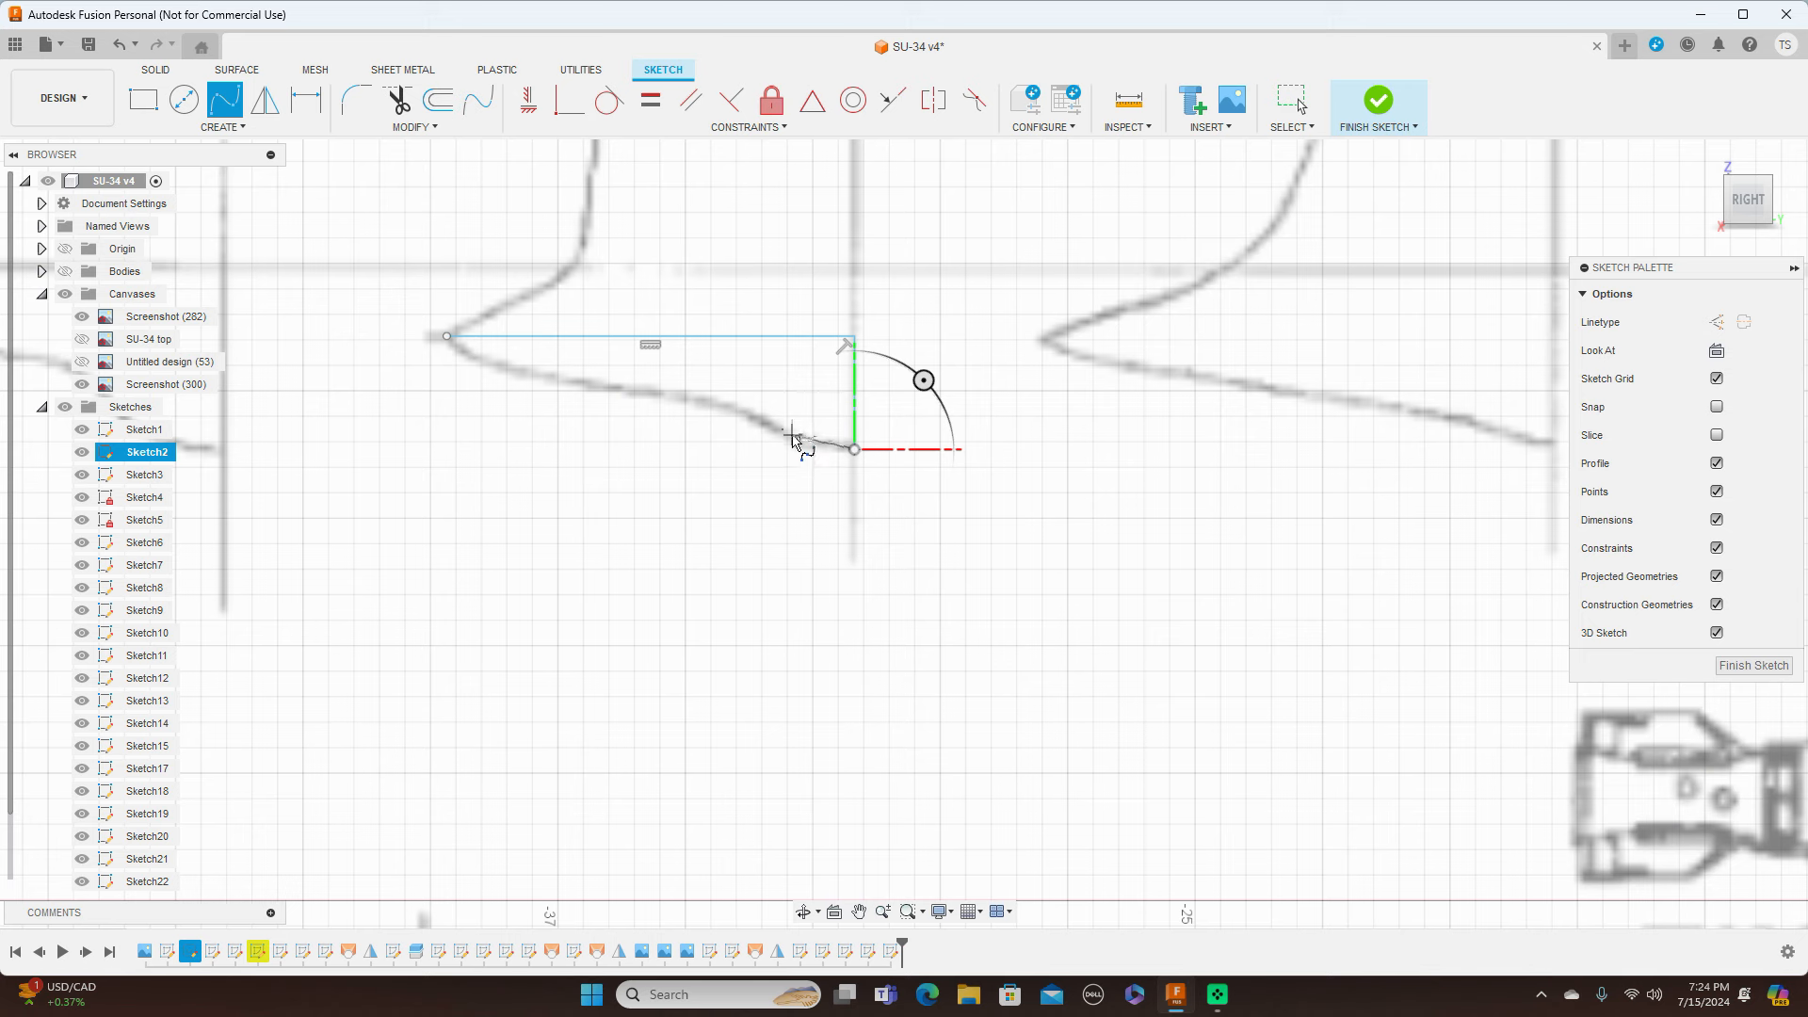
pyautogui.click(792, 436)
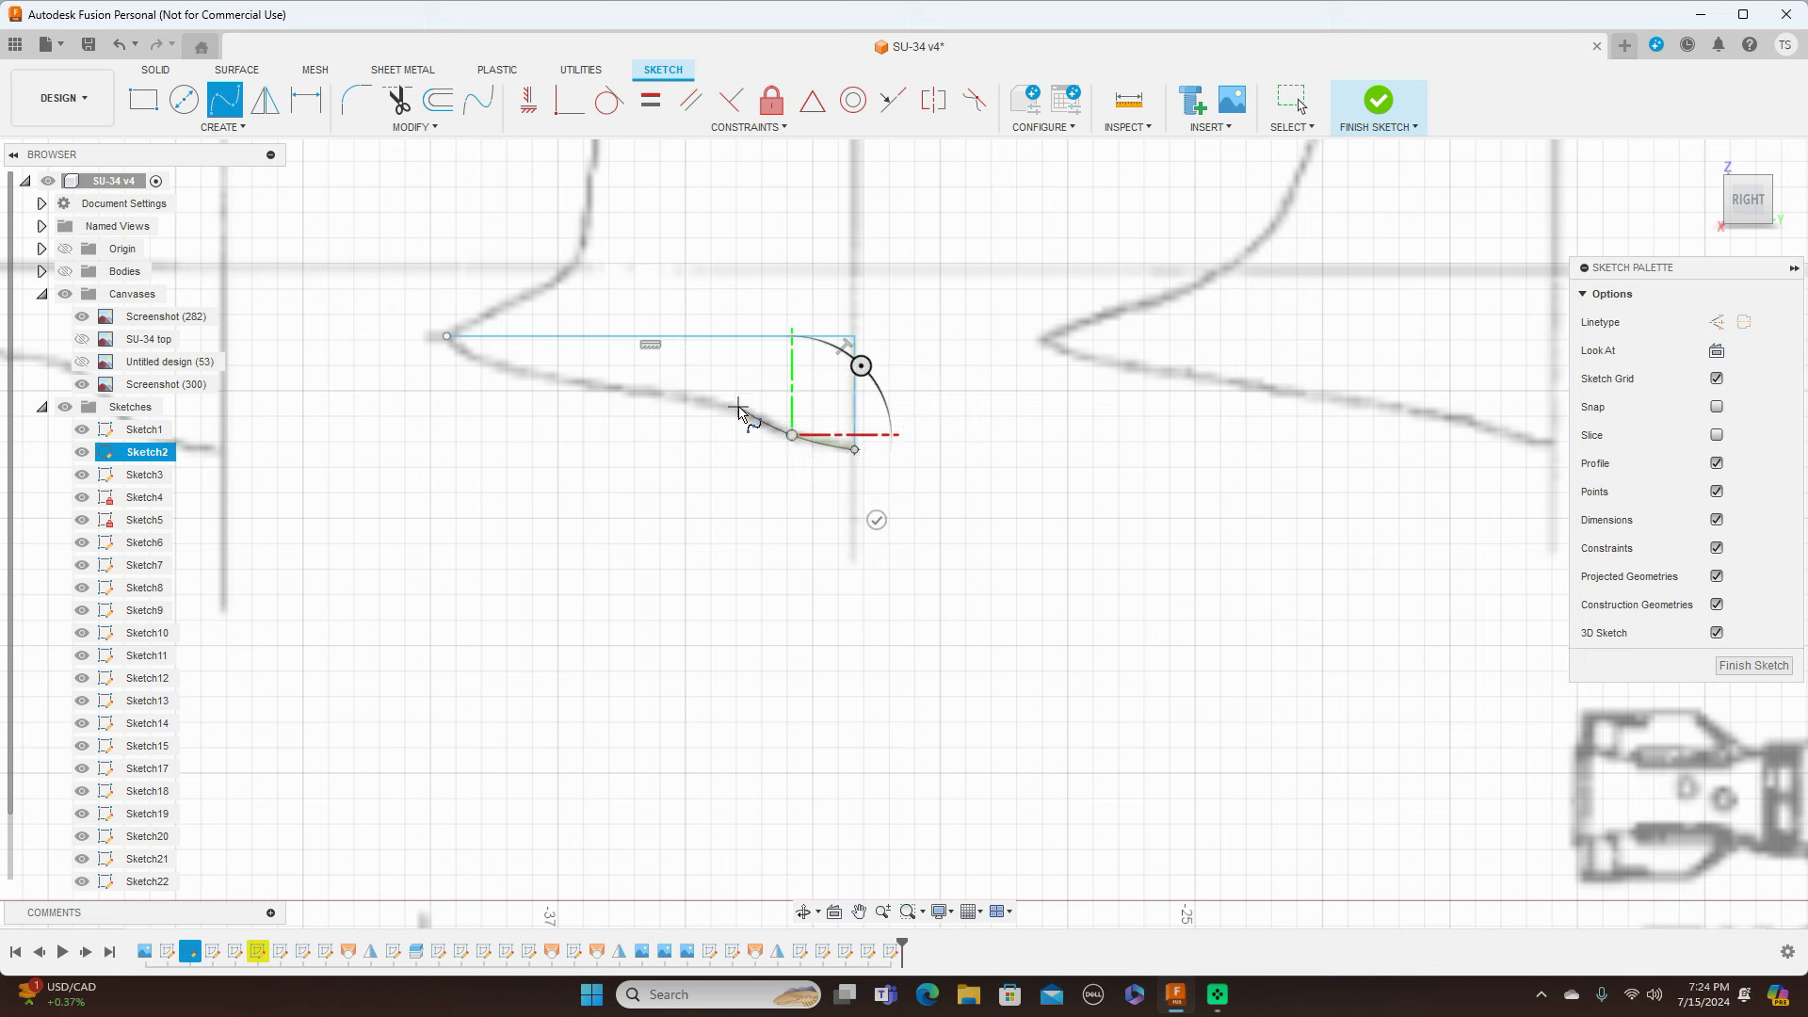
pyautogui.click(739, 407)
pyautogui.click(536, 376)
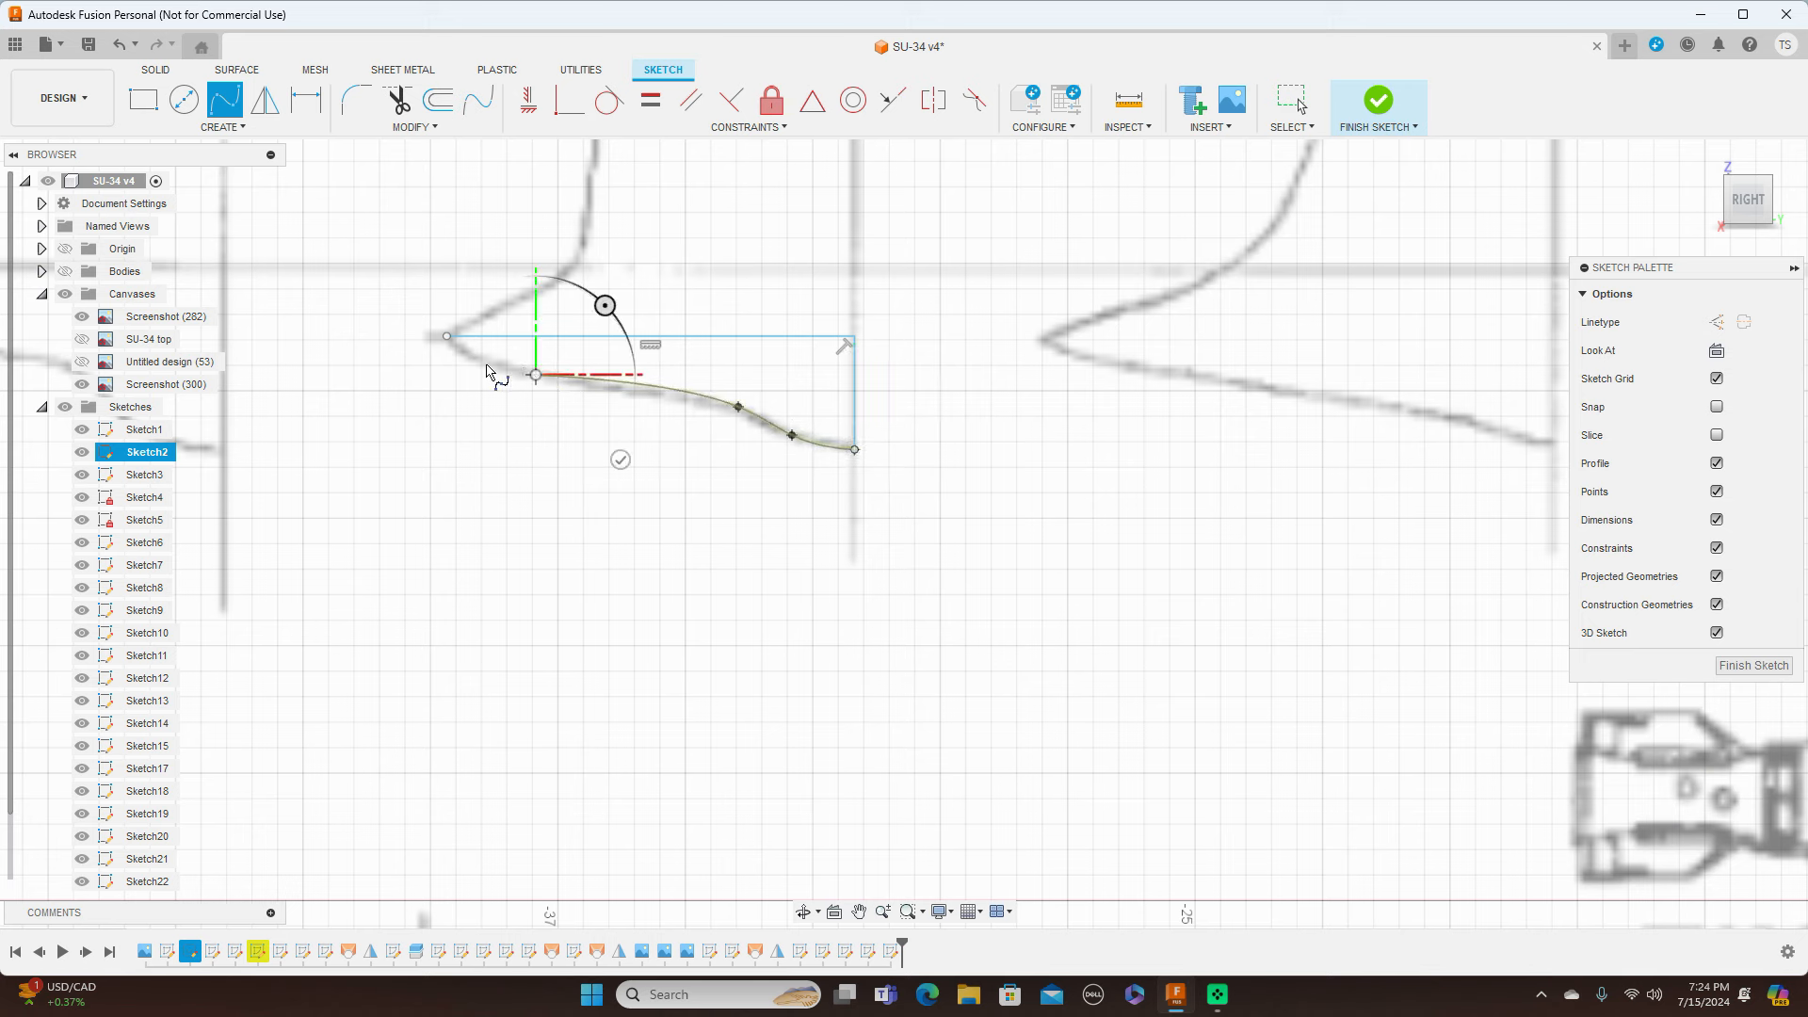
pyautogui.click(447, 338)
pyautogui.rightClick(448, 340)
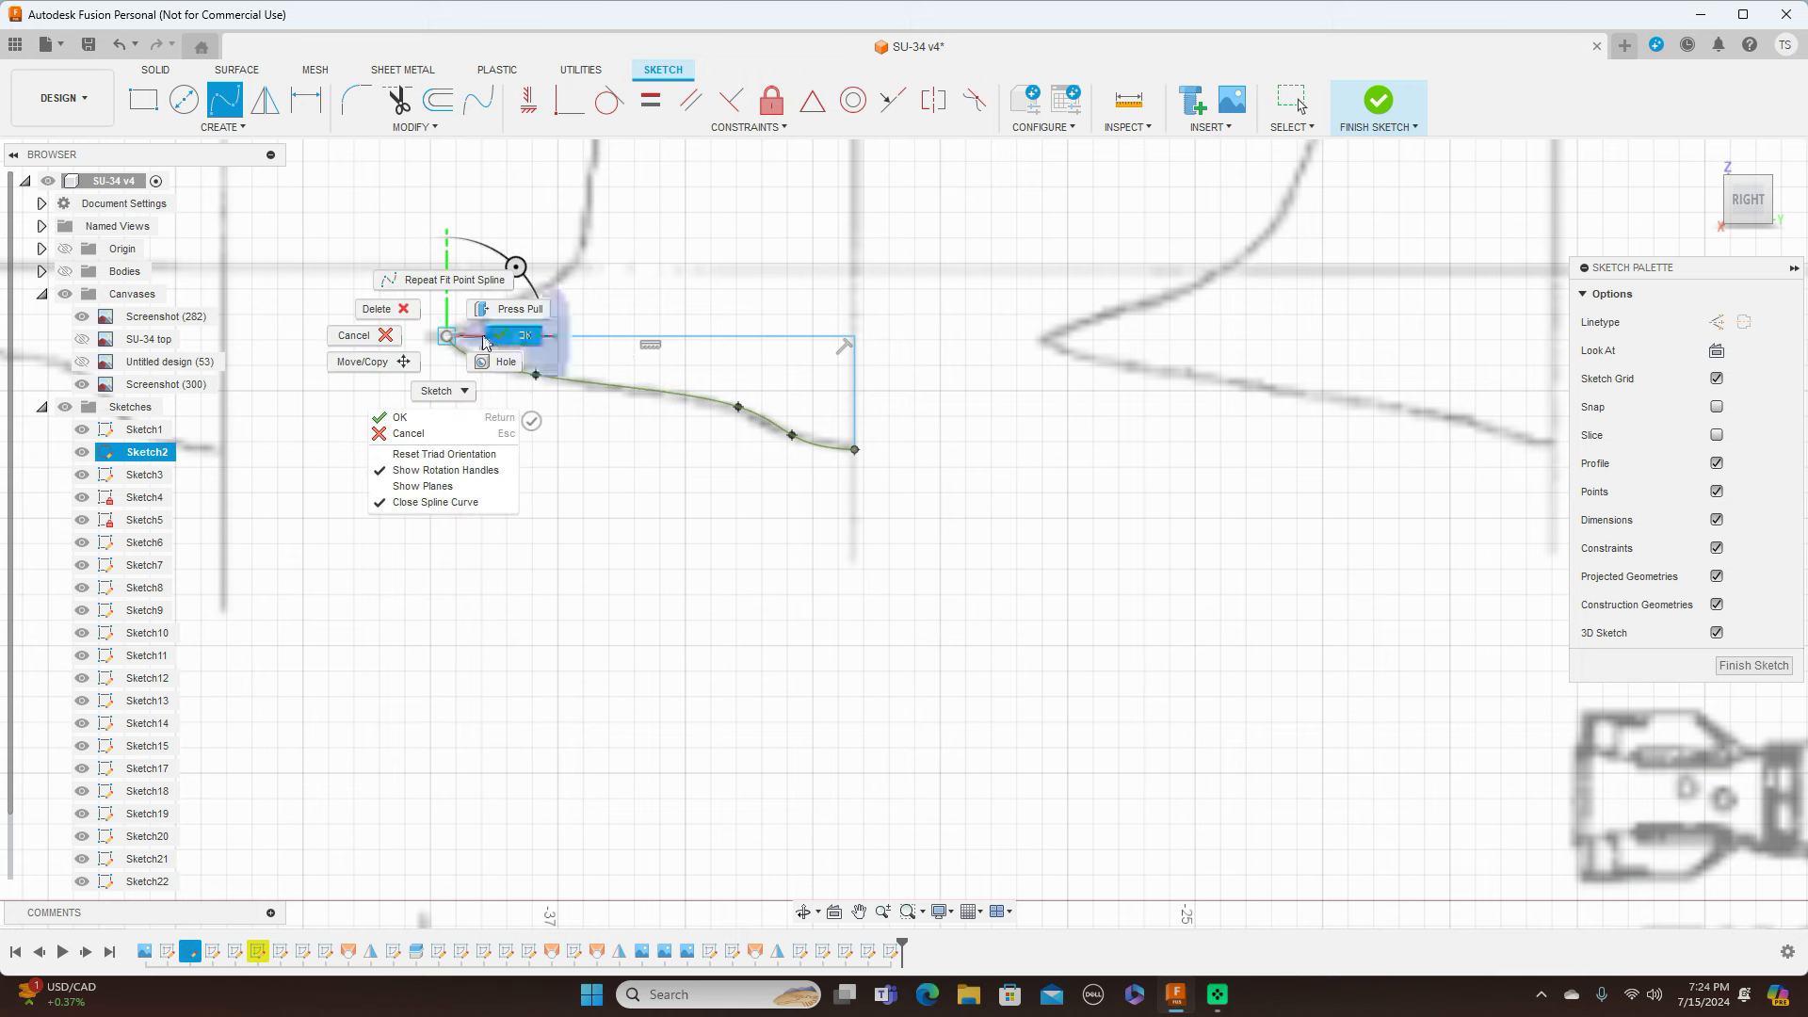
pyautogui.click(513, 340)
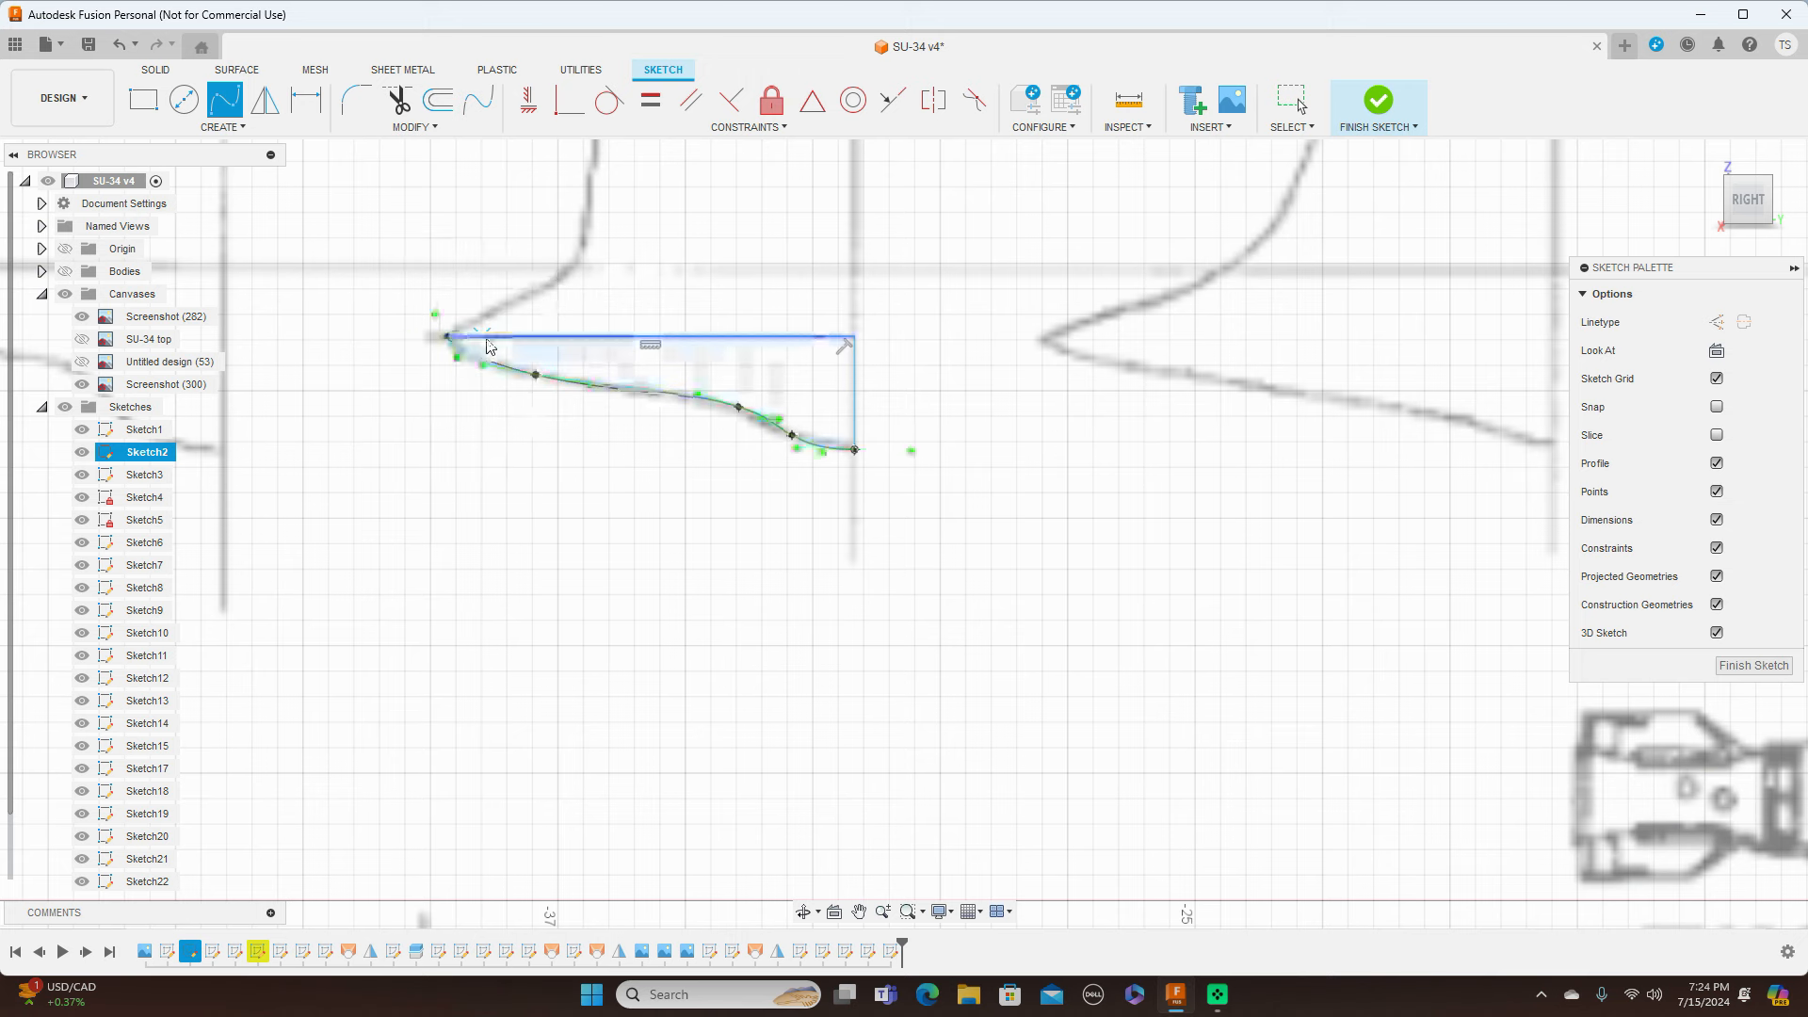
# Step: Reposition the spline's inner fit points near the bottom step to match section 5's reference outline, and finish the sketch
pyautogui.click(776, 421)
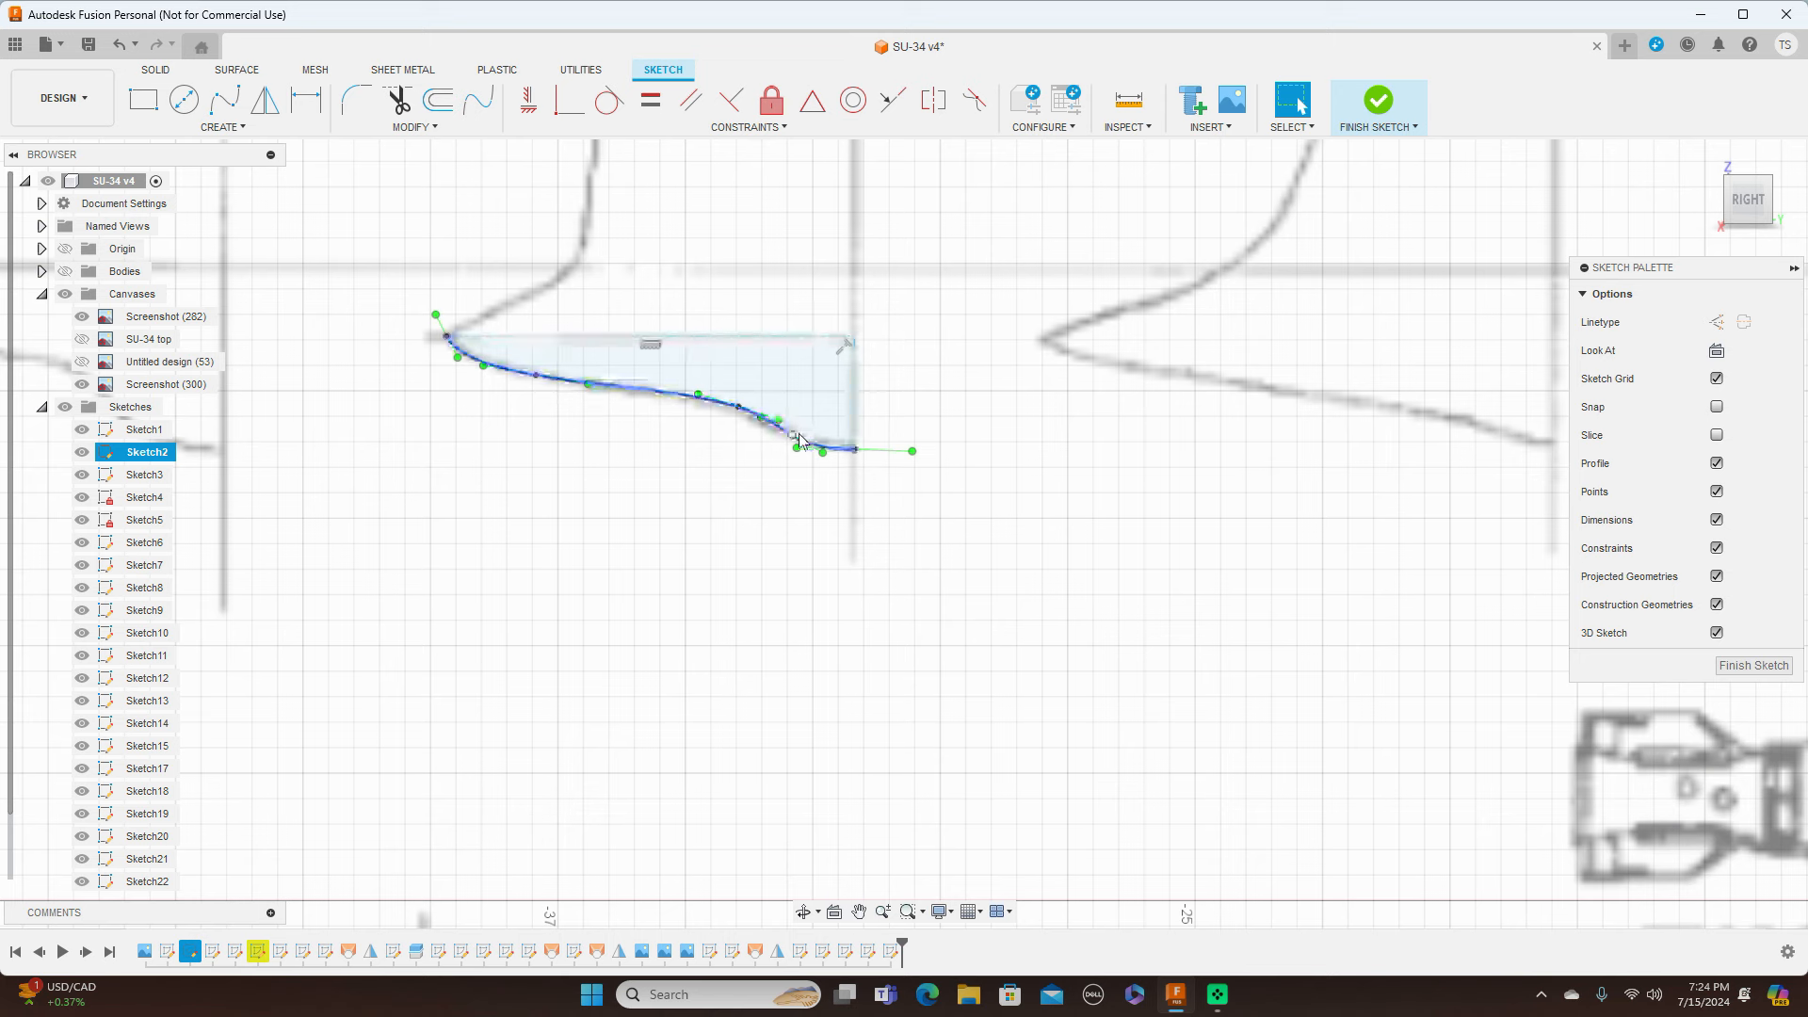
pyautogui.click(794, 441)
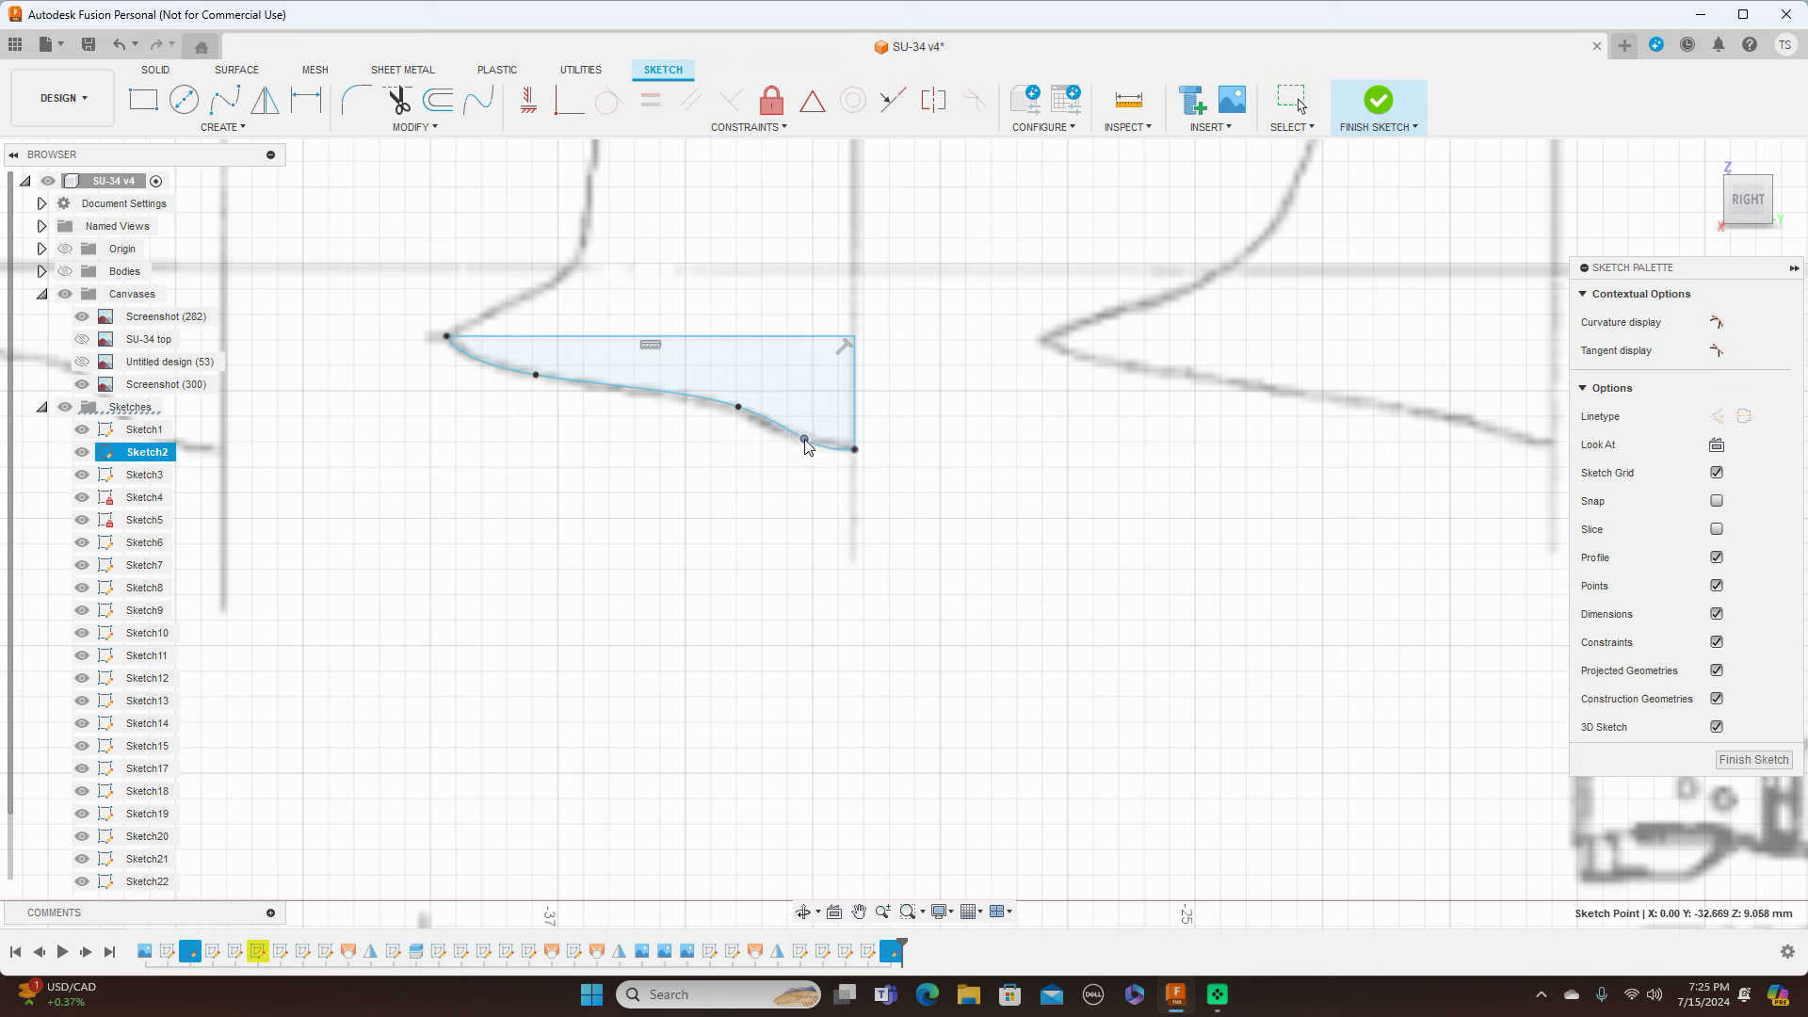
pyautogui.moveTo(806, 441); pyautogui.dragTo(762, 421)
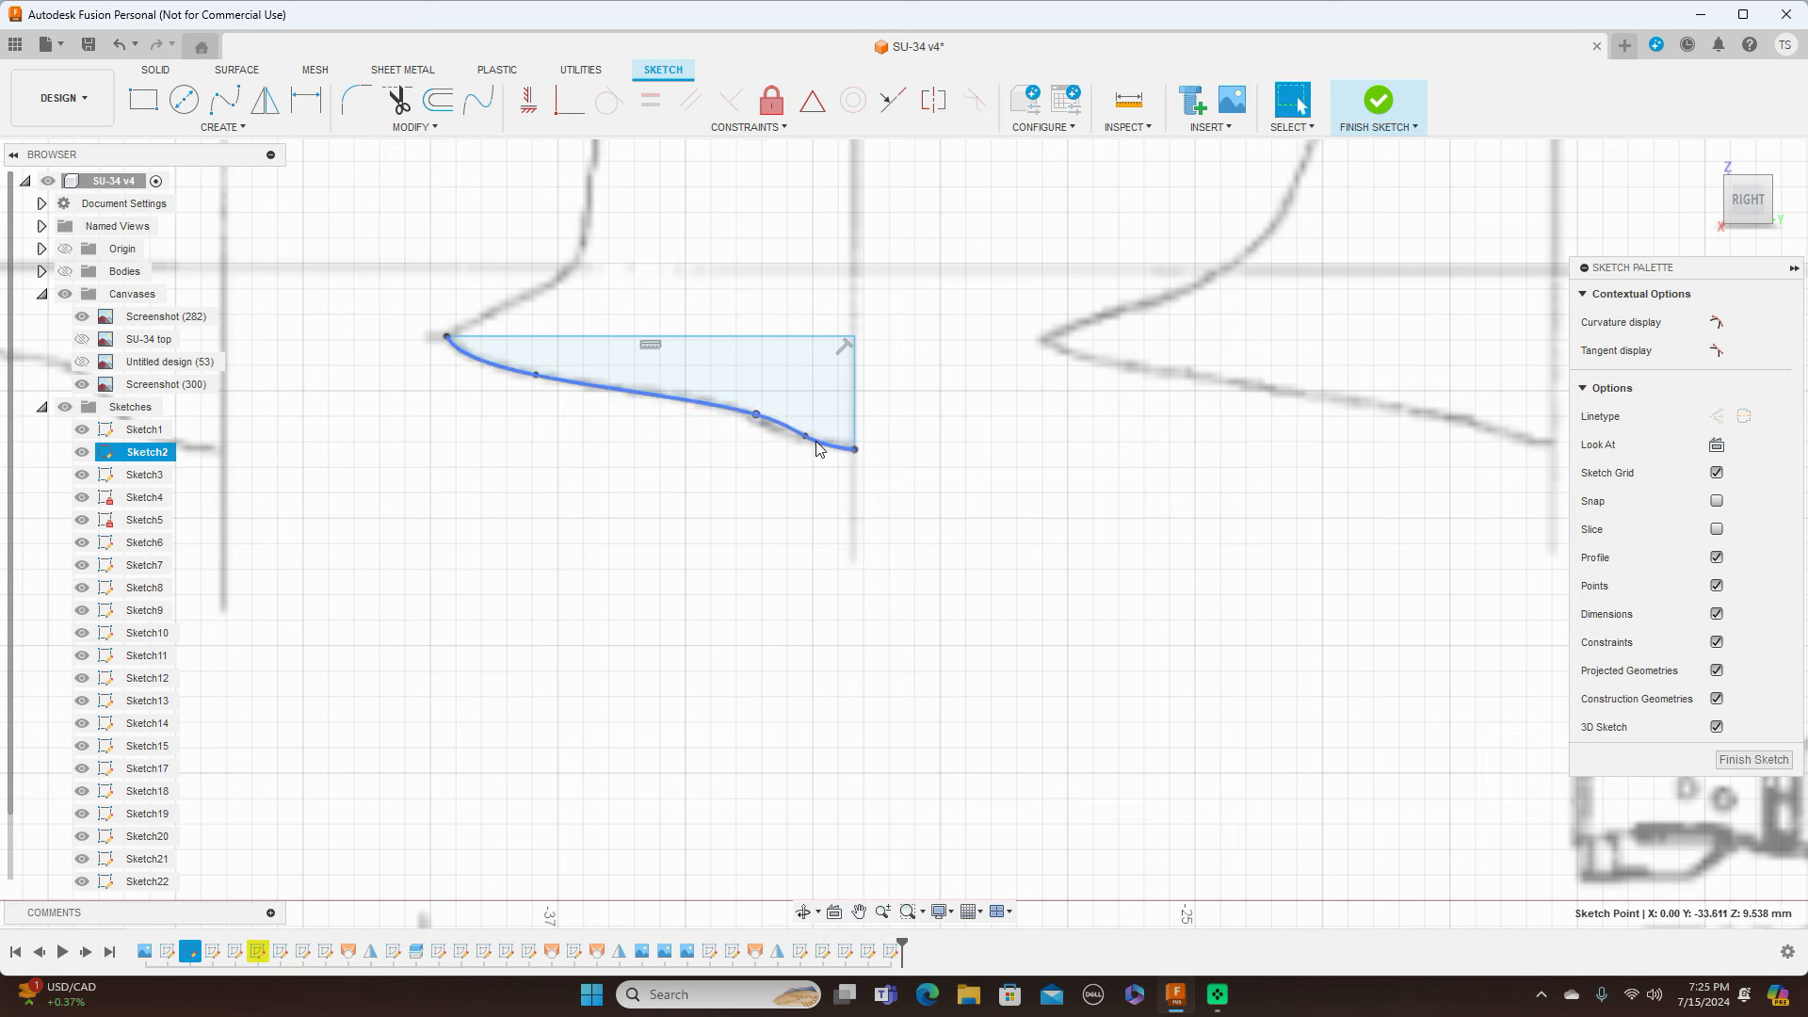
pyautogui.moveTo(810, 444); pyautogui.dragTo(802, 446)
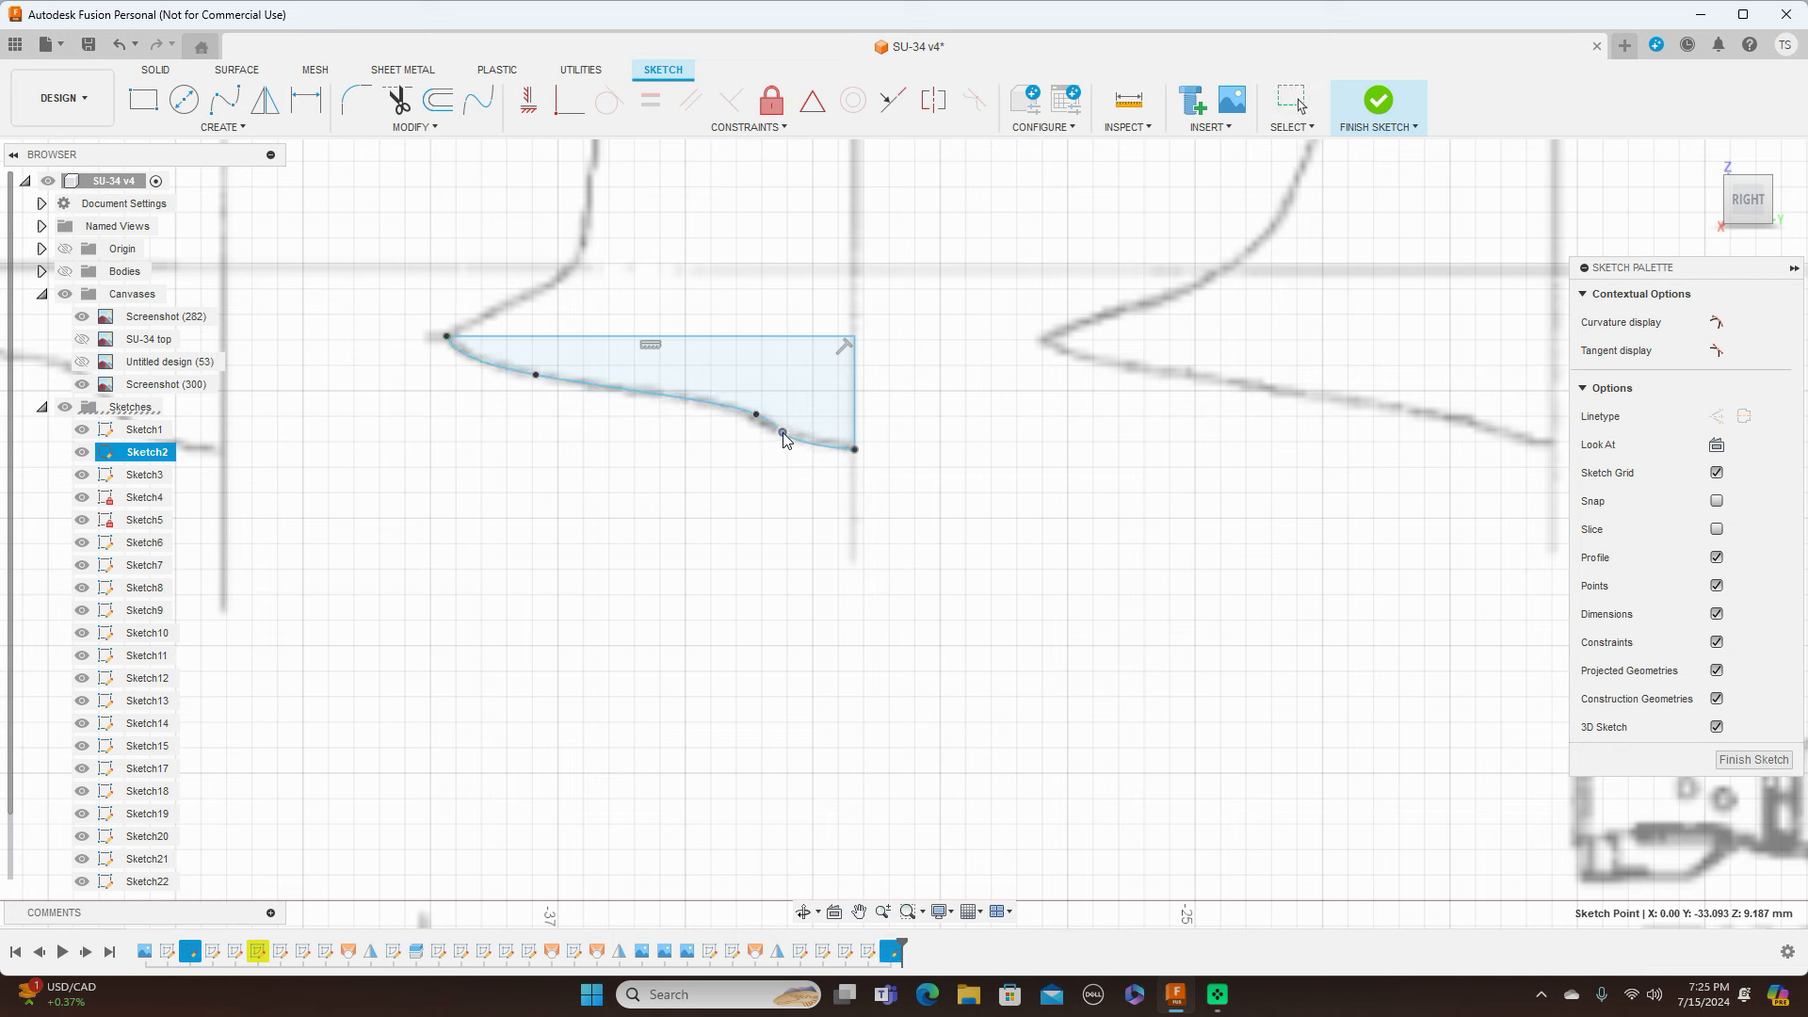
pyautogui.moveTo(786, 439); pyautogui.dragTo(787, 443)
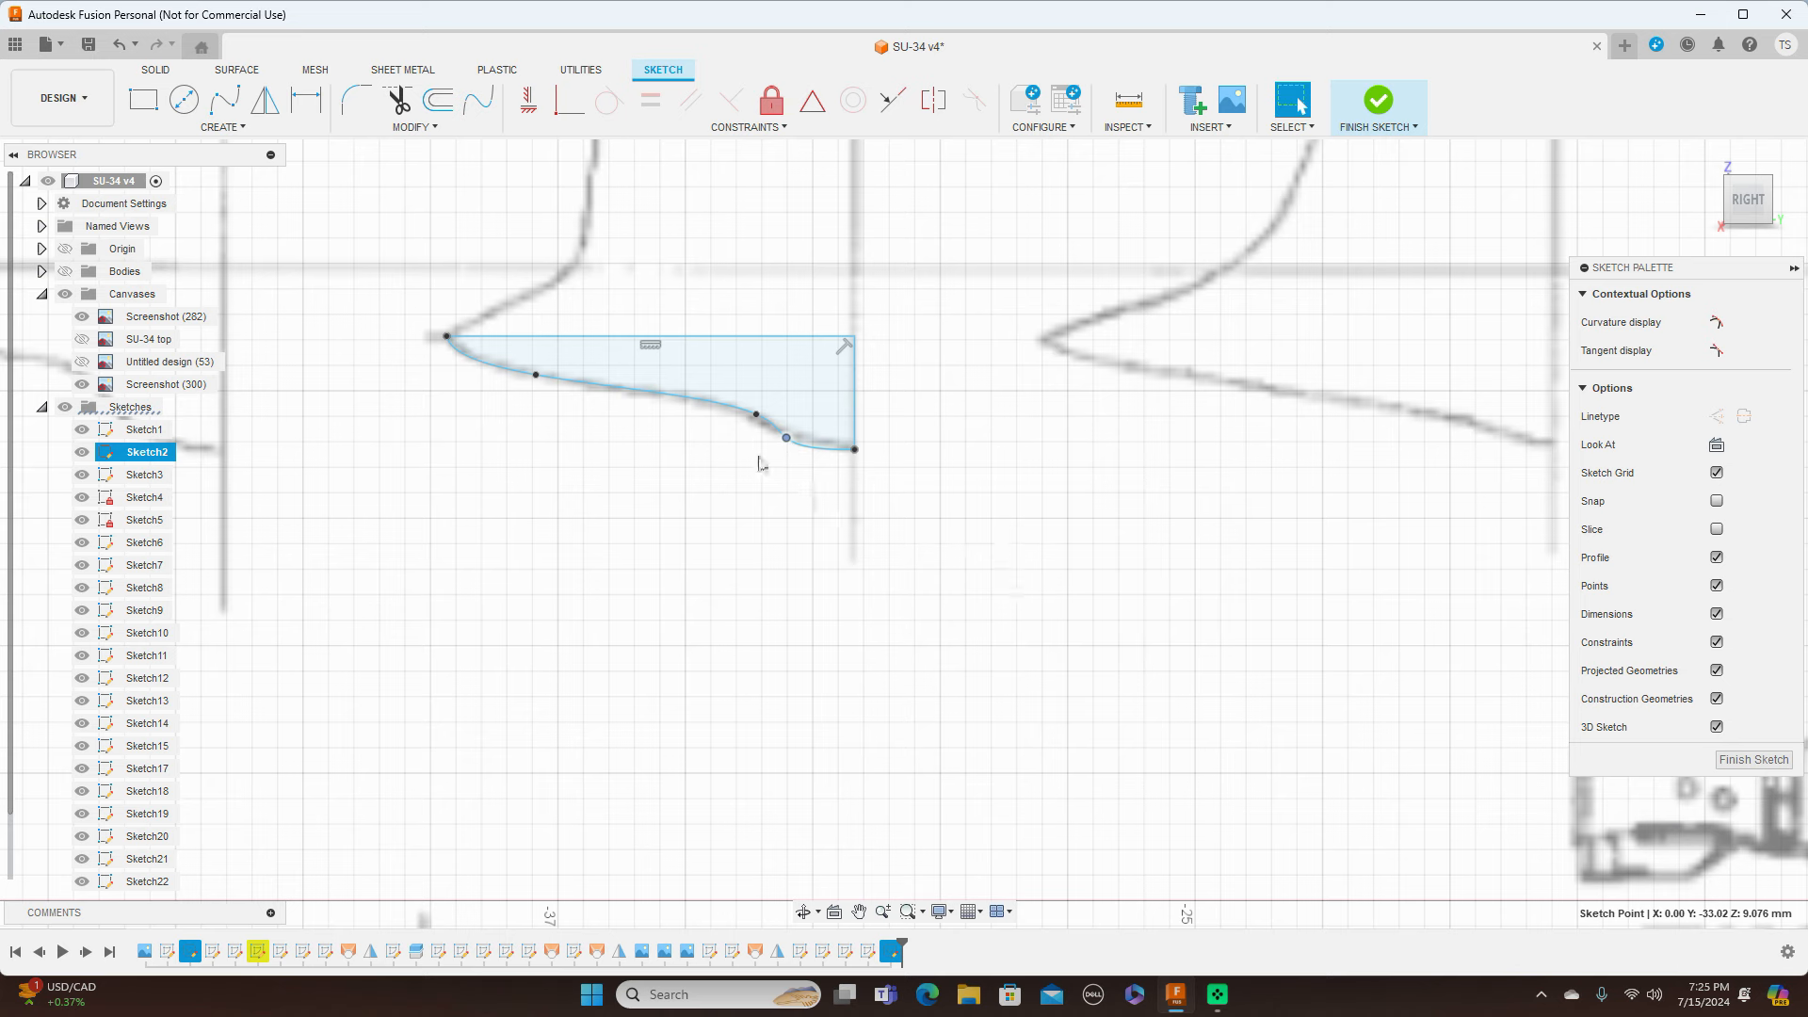
pyautogui.click(1753, 759)
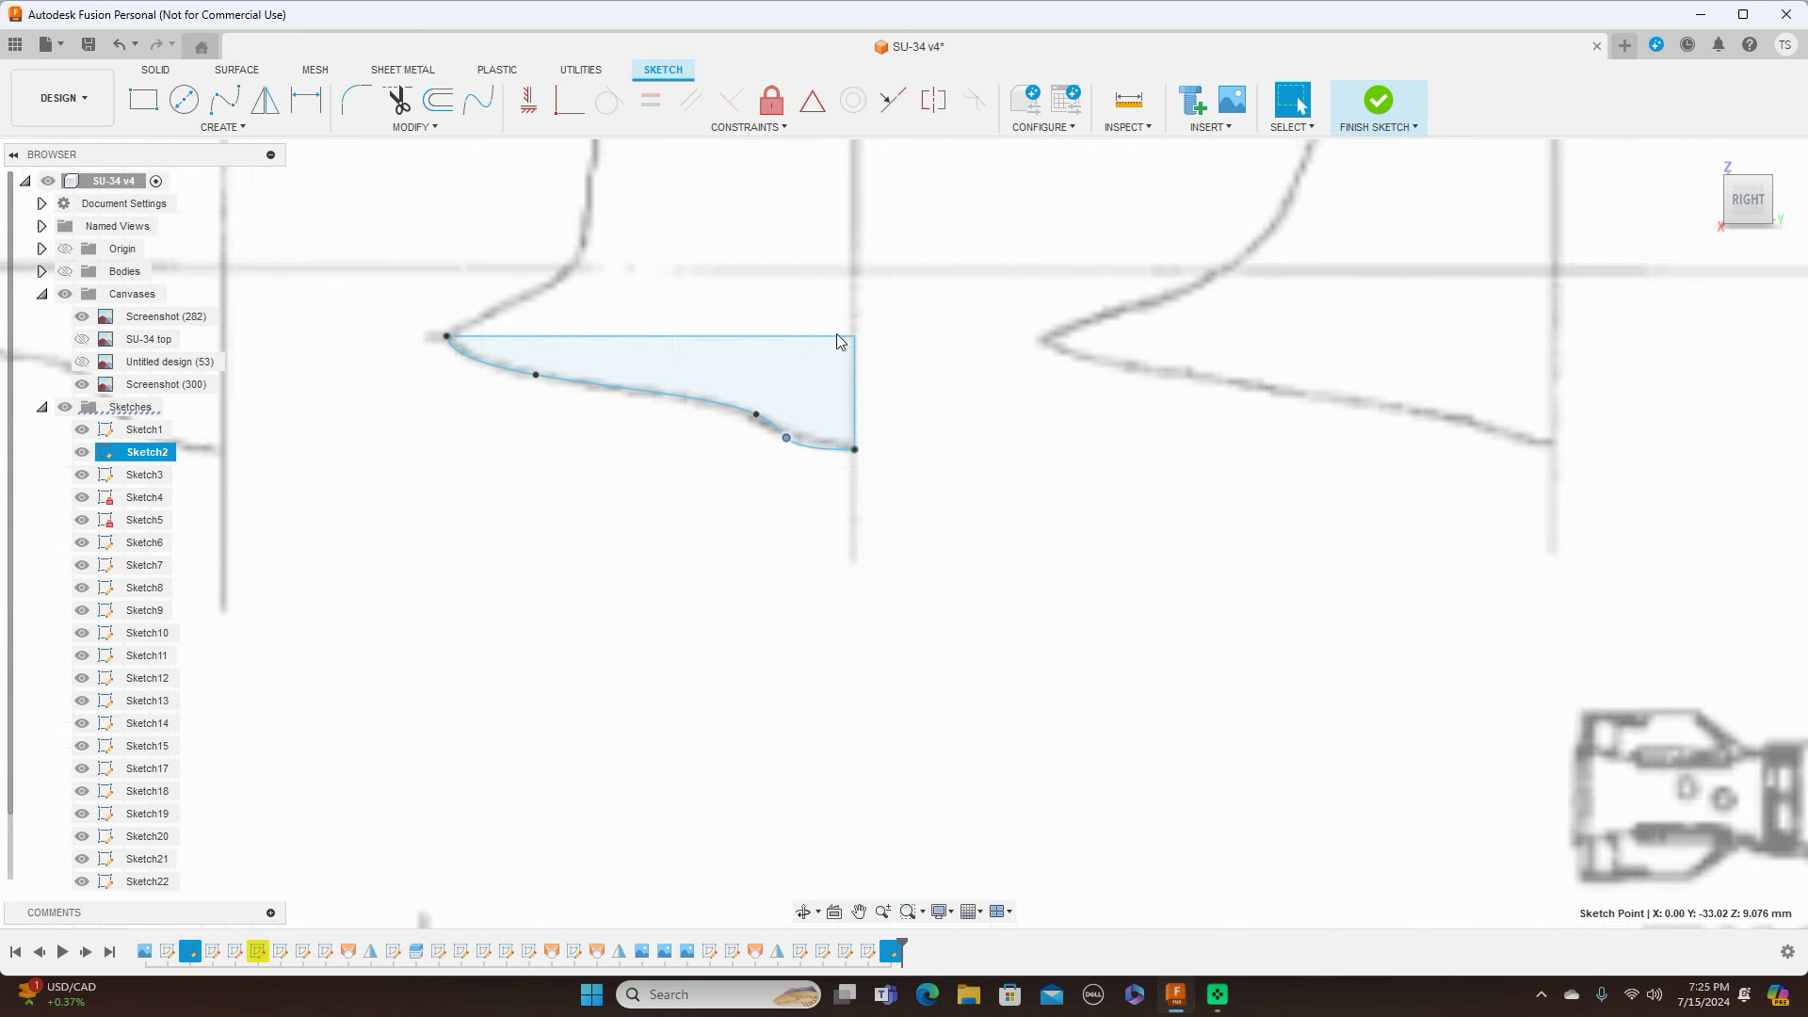
# Step: Move the whole lower section 5 profile 19.593 mm in X and 21.042 mm in Y onto the fuselage at station 5
pyautogui.click(601, 103)
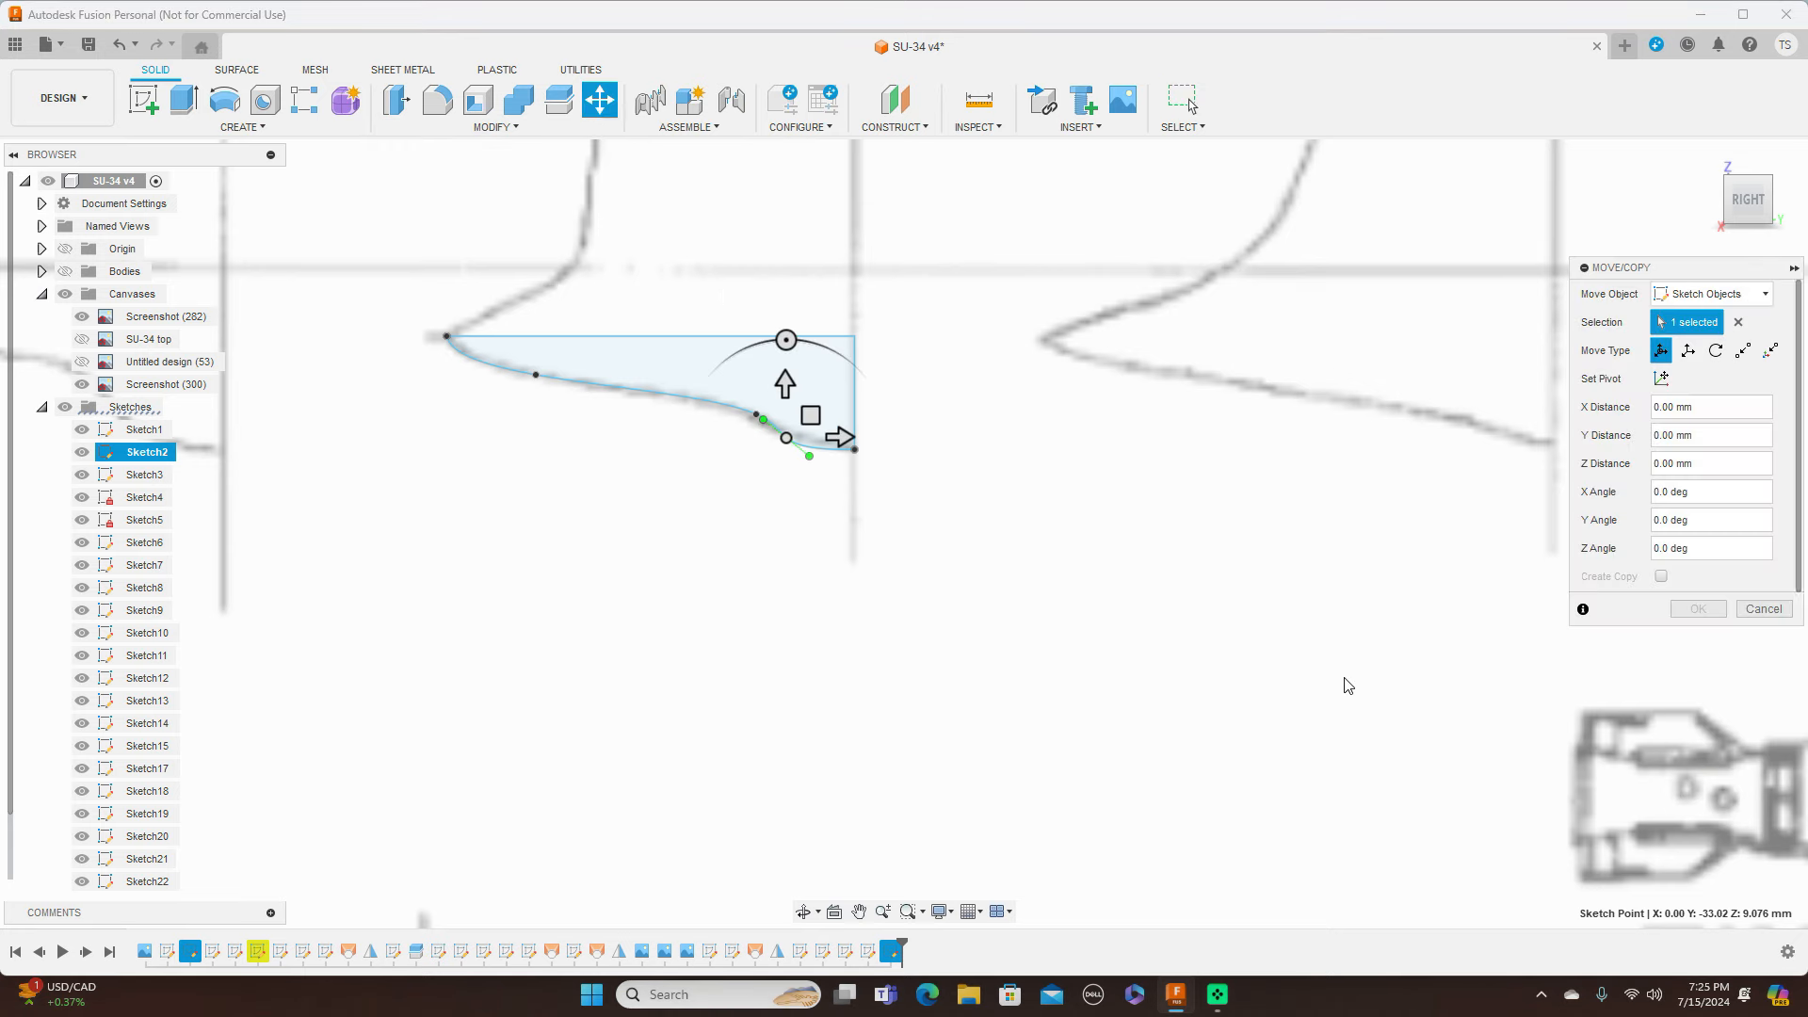
pyautogui.scroll(-6, 1309, 668)
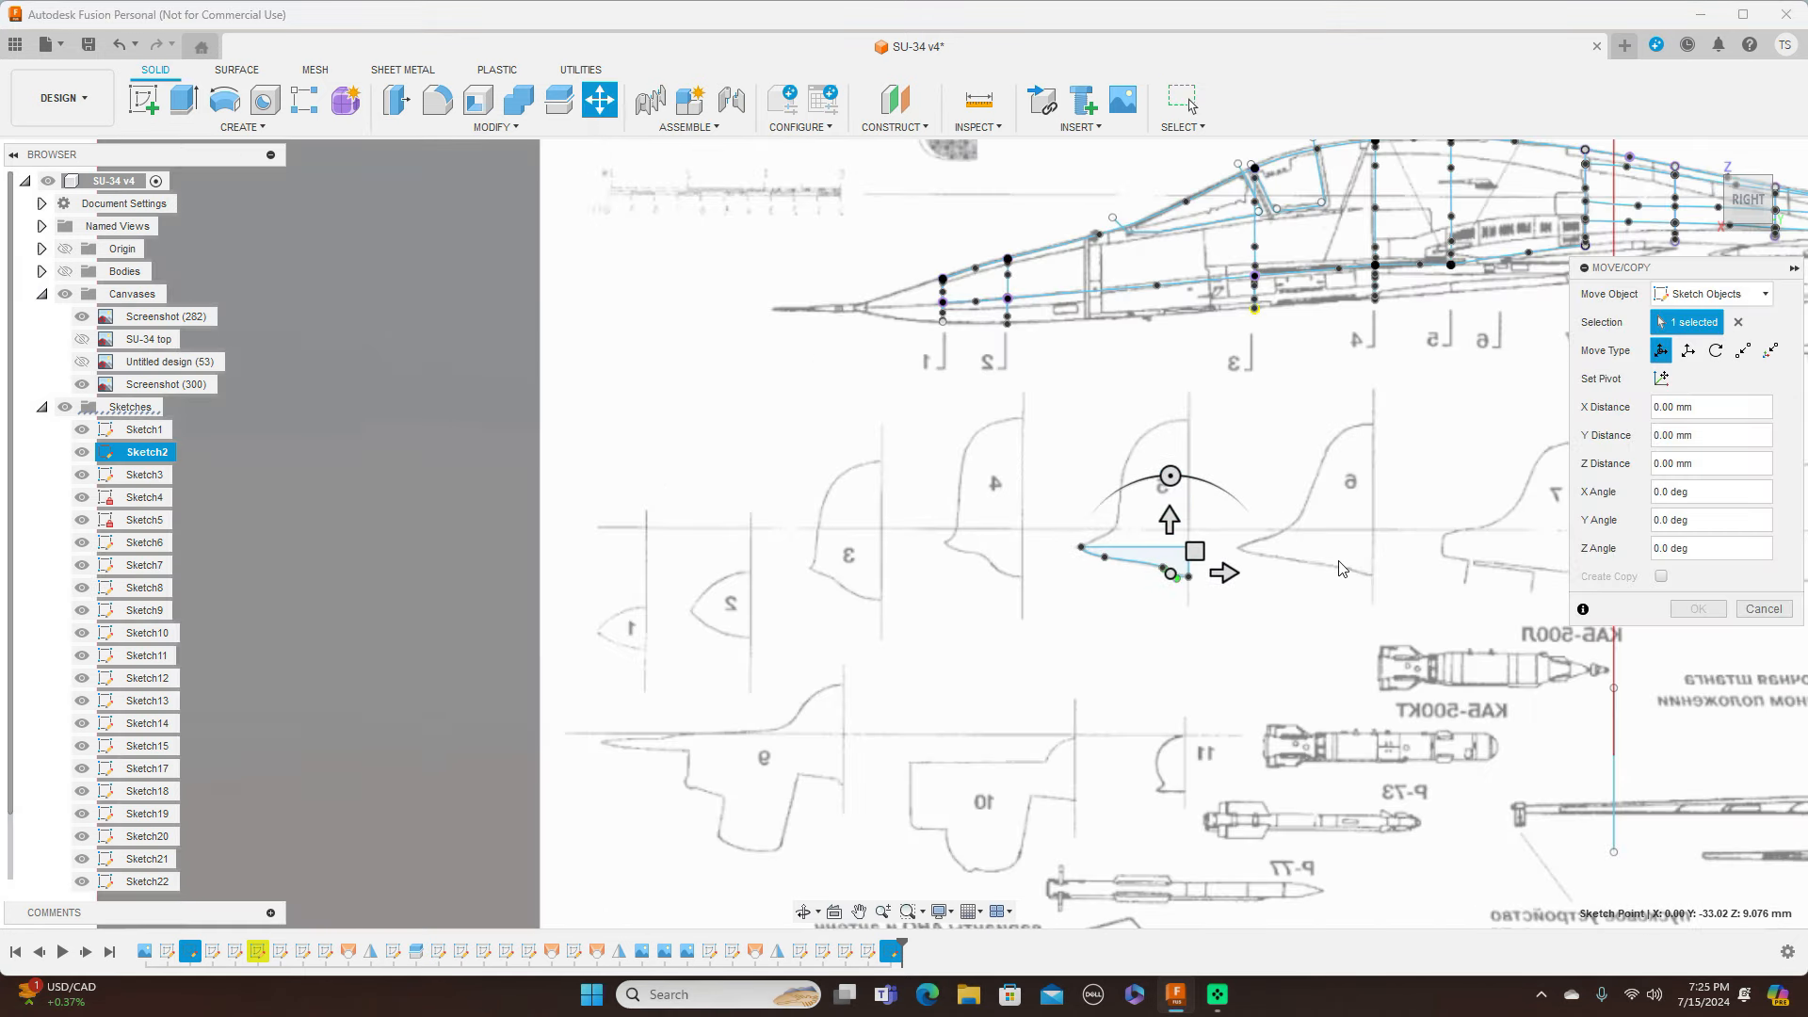
pyautogui.moveTo(1340, 577); pyautogui.dragTo(1022, 609, button='middle')
pyautogui.scroll(2, 1023, 609)
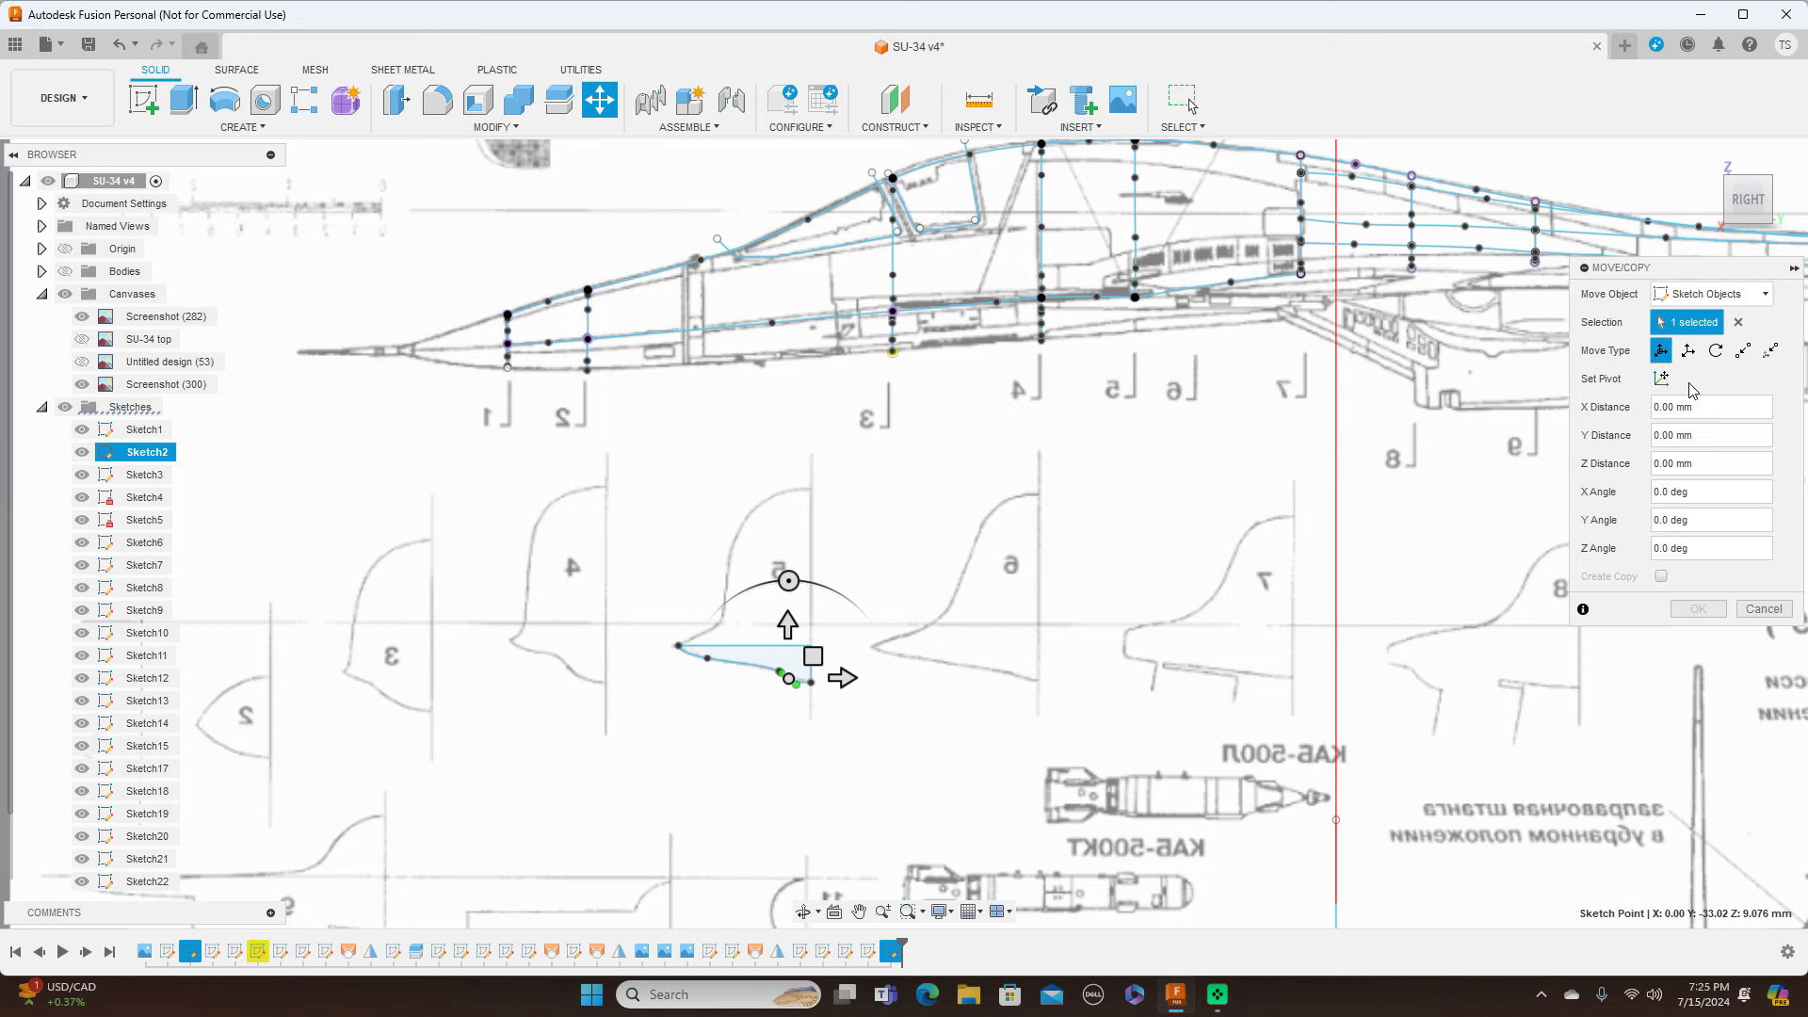
pyautogui.click(1738, 323)
pyautogui.scroll(2, 867, 558)
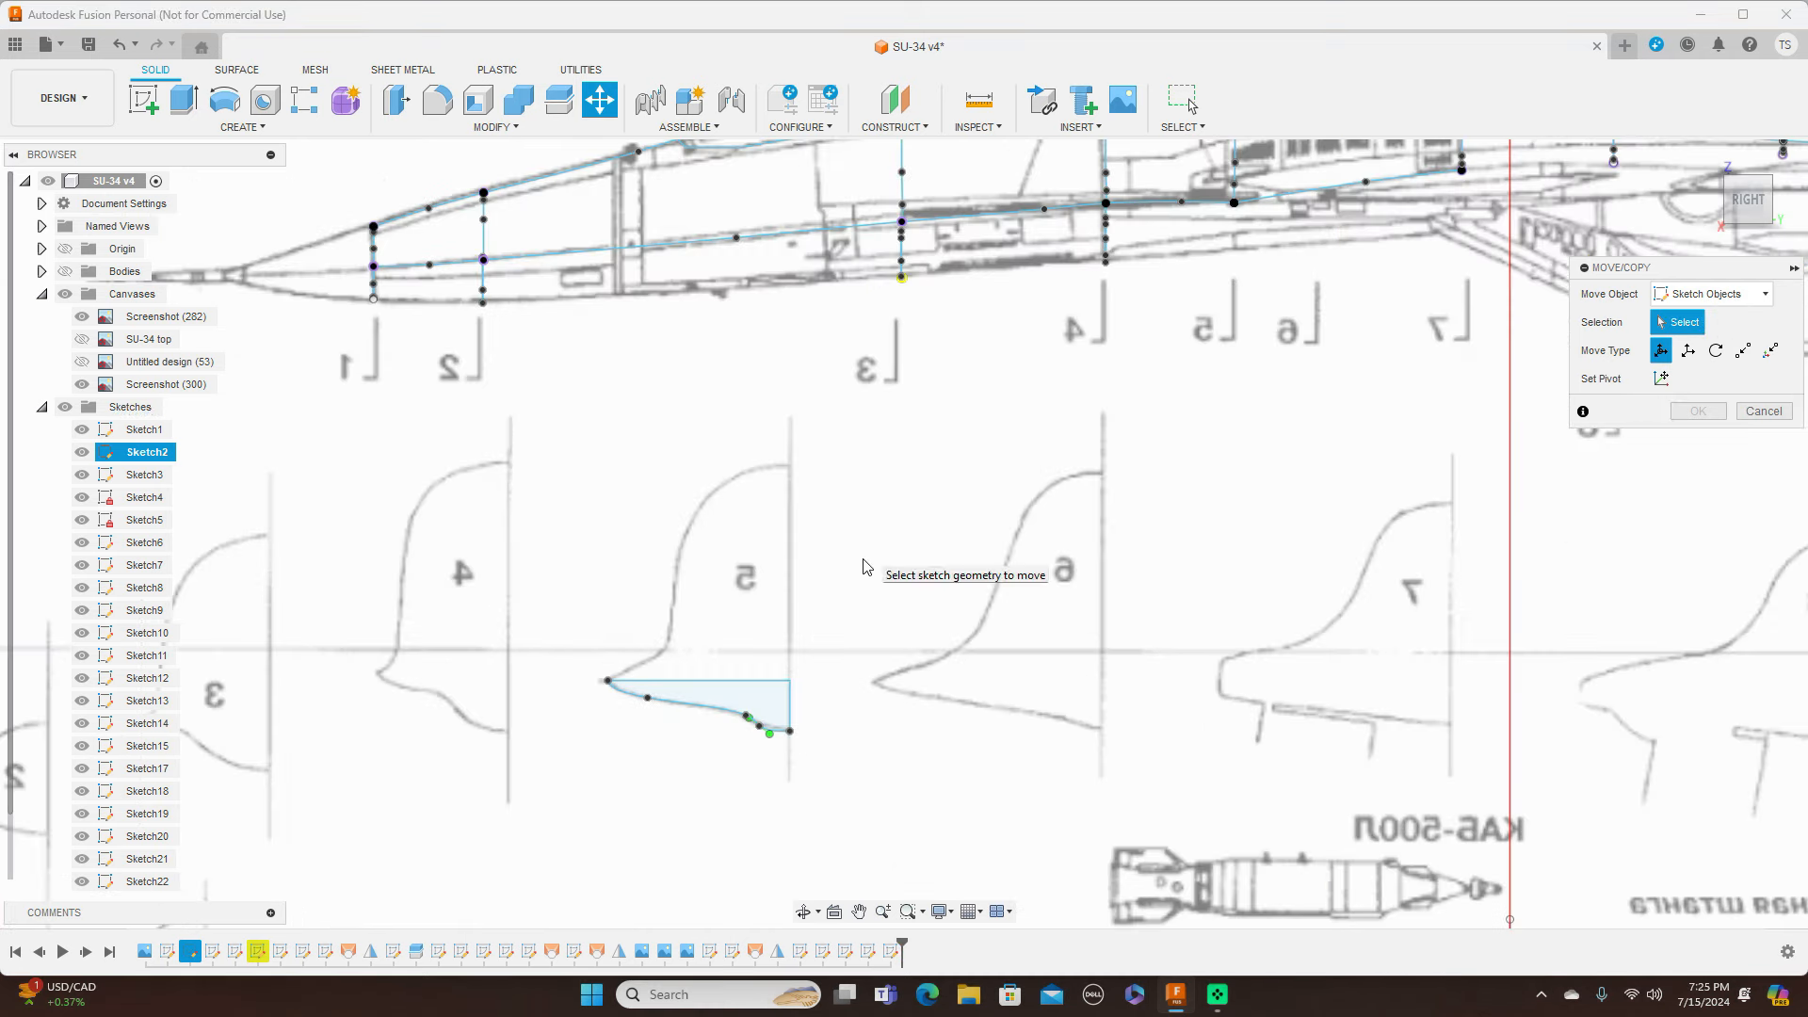
pyautogui.click(811, 646)
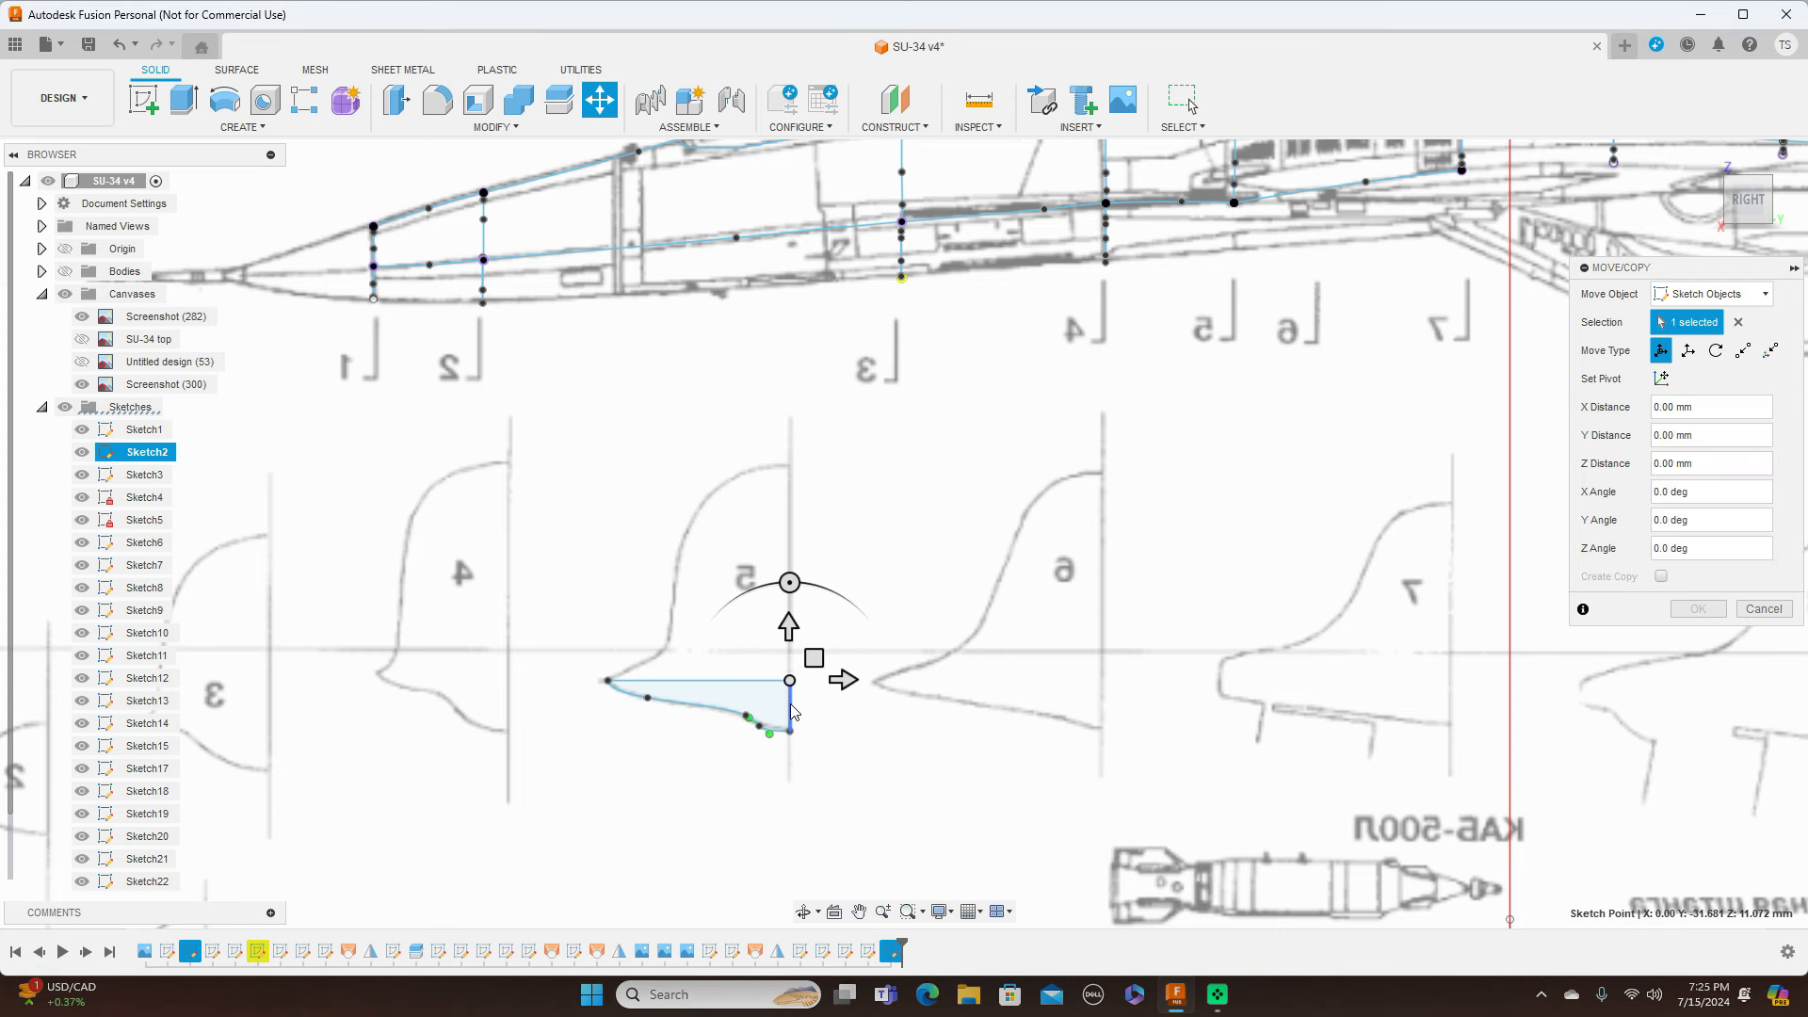
pyautogui.click(723, 693)
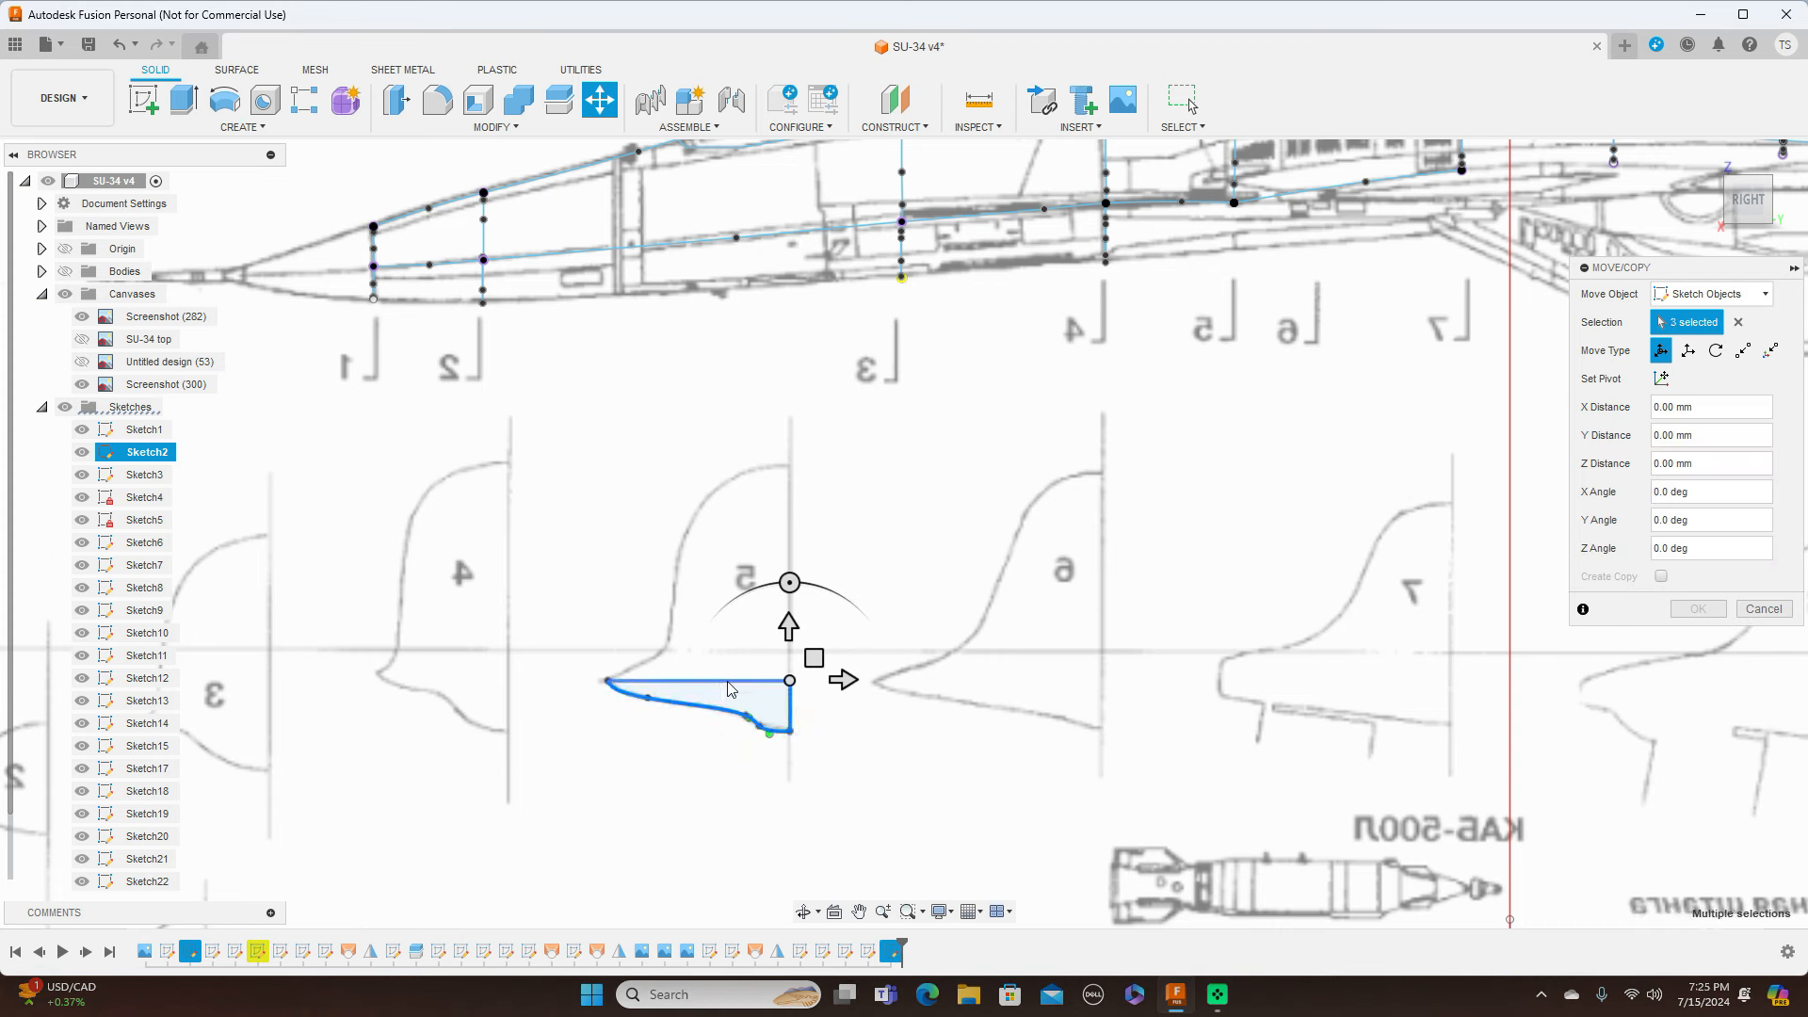
pyautogui.moveTo(808, 656)
pyautogui.mouseDown()
pyautogui.moveTo(997, 533)
pyautogui.moveTo(1240, 330)
pyautogui.moveTo(1256, 168)
pyautogui.mouseUp()
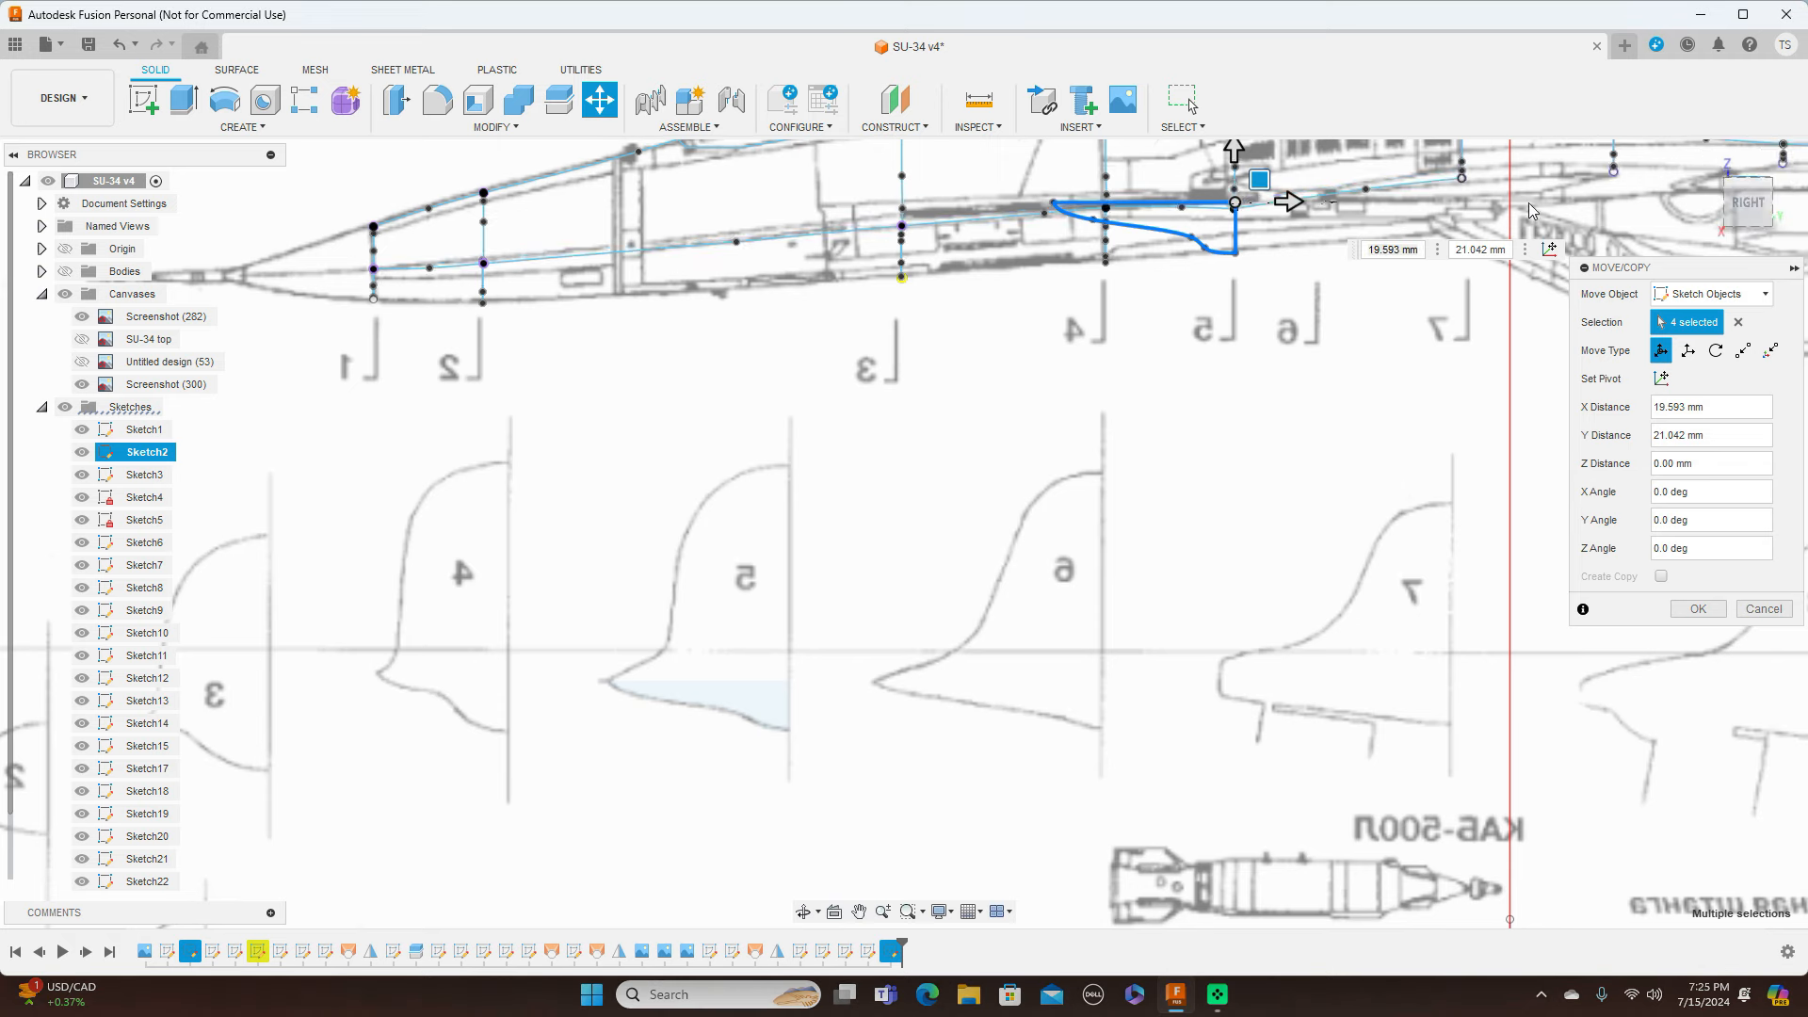
# Step: Rotate the moved section 5 profile 90 degrees about Y so it stands across the fuselage, and accept the move
pyautogui.click(1749, 170)
pyautogui.moveTo(1334, 533)
pyautogui.mouseDown()
pyautogui.moveTo(1297, 420)
pyautogui.moveTo(1231, 395)
pyautogui.mouseUp()
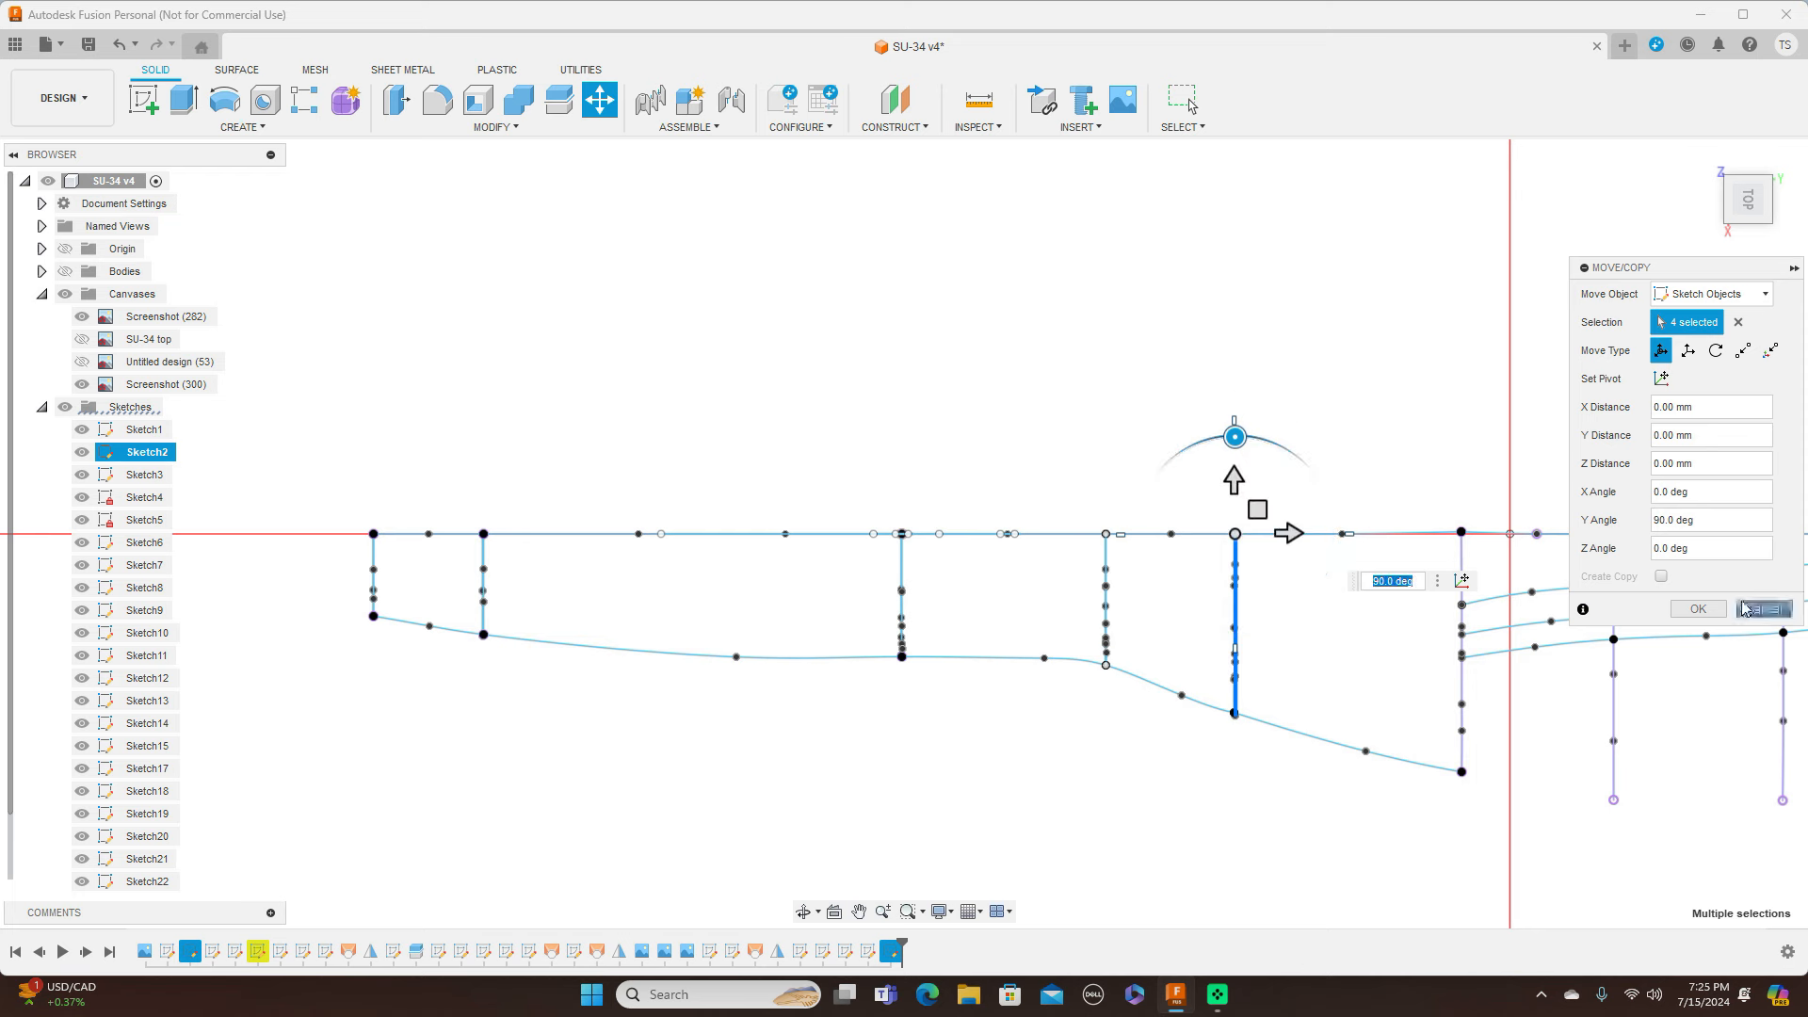
pyautogui.click(1698, 609)
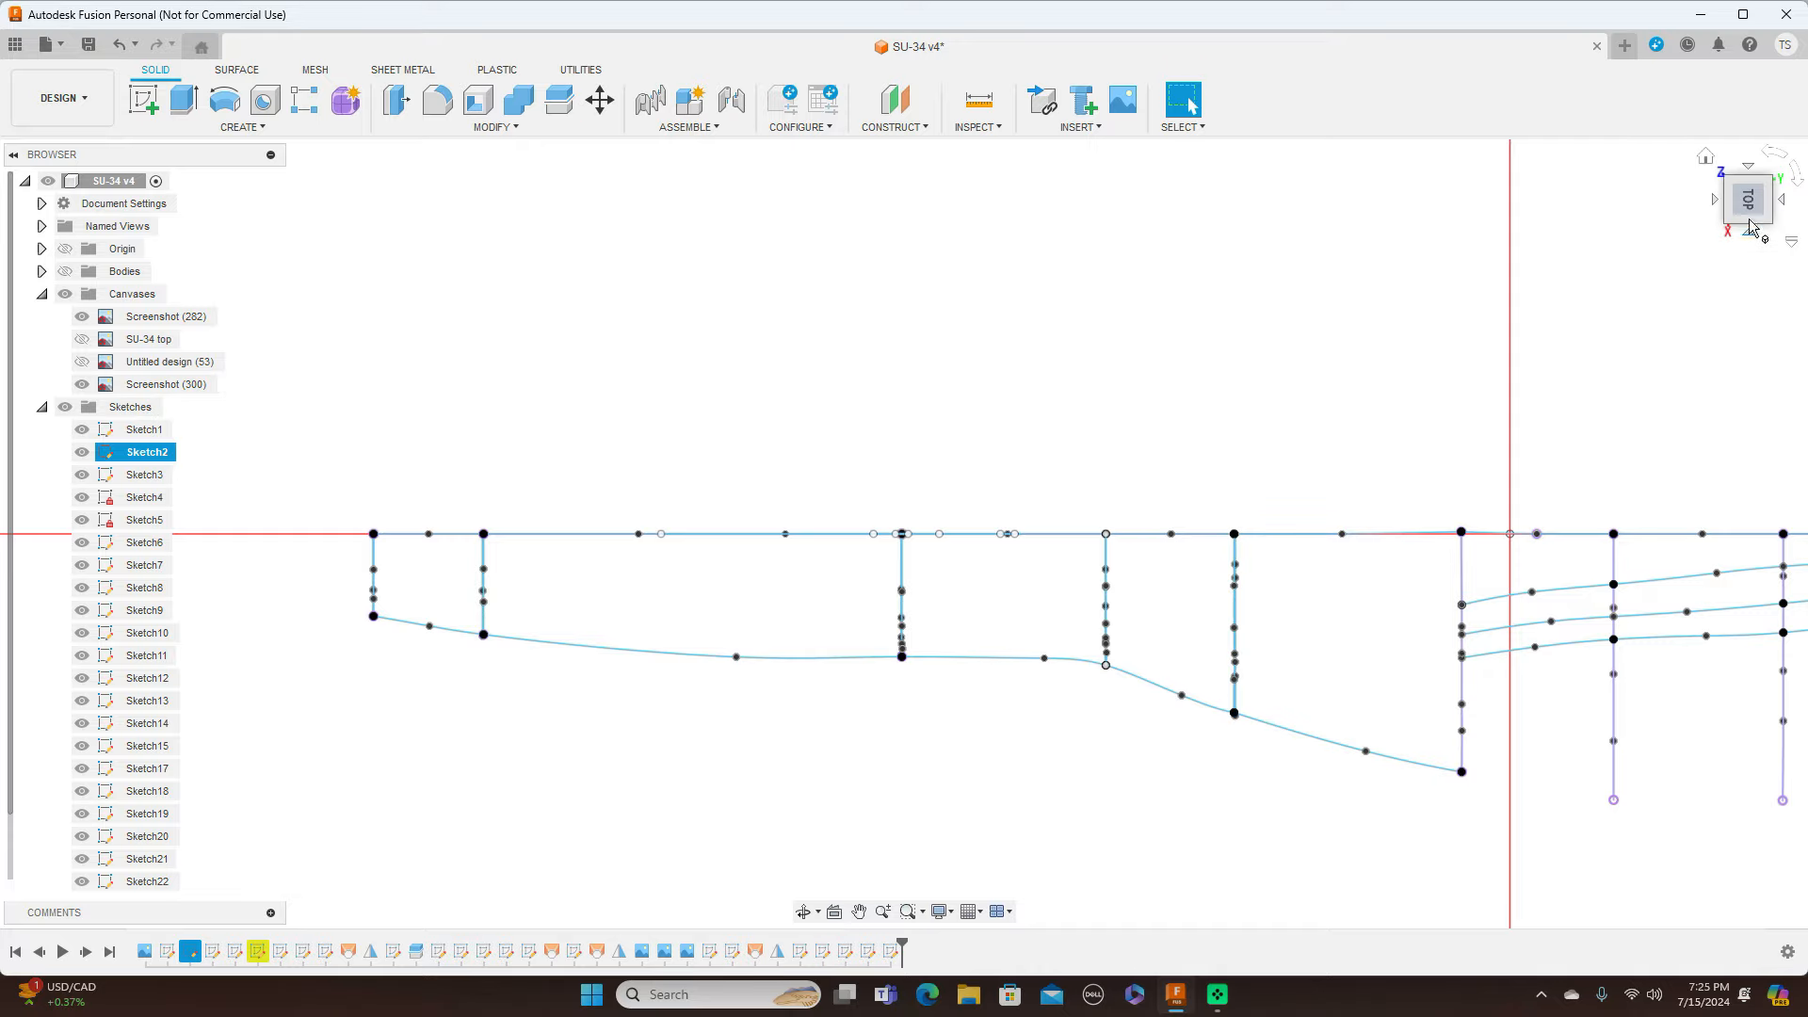
# Step: Examine the placed lower section 5 profile from an angle alongside the neighbouring fuselage sections
pyautogui.moveTo(1750, 226)
pyautogui.mouseDown()
pyautogui.moveTo(1754, 142)
pyautogui.moveTo(1793, 126)
pyautogui.mouseUp()
pyautogui.scroll(1, 1361, 602)
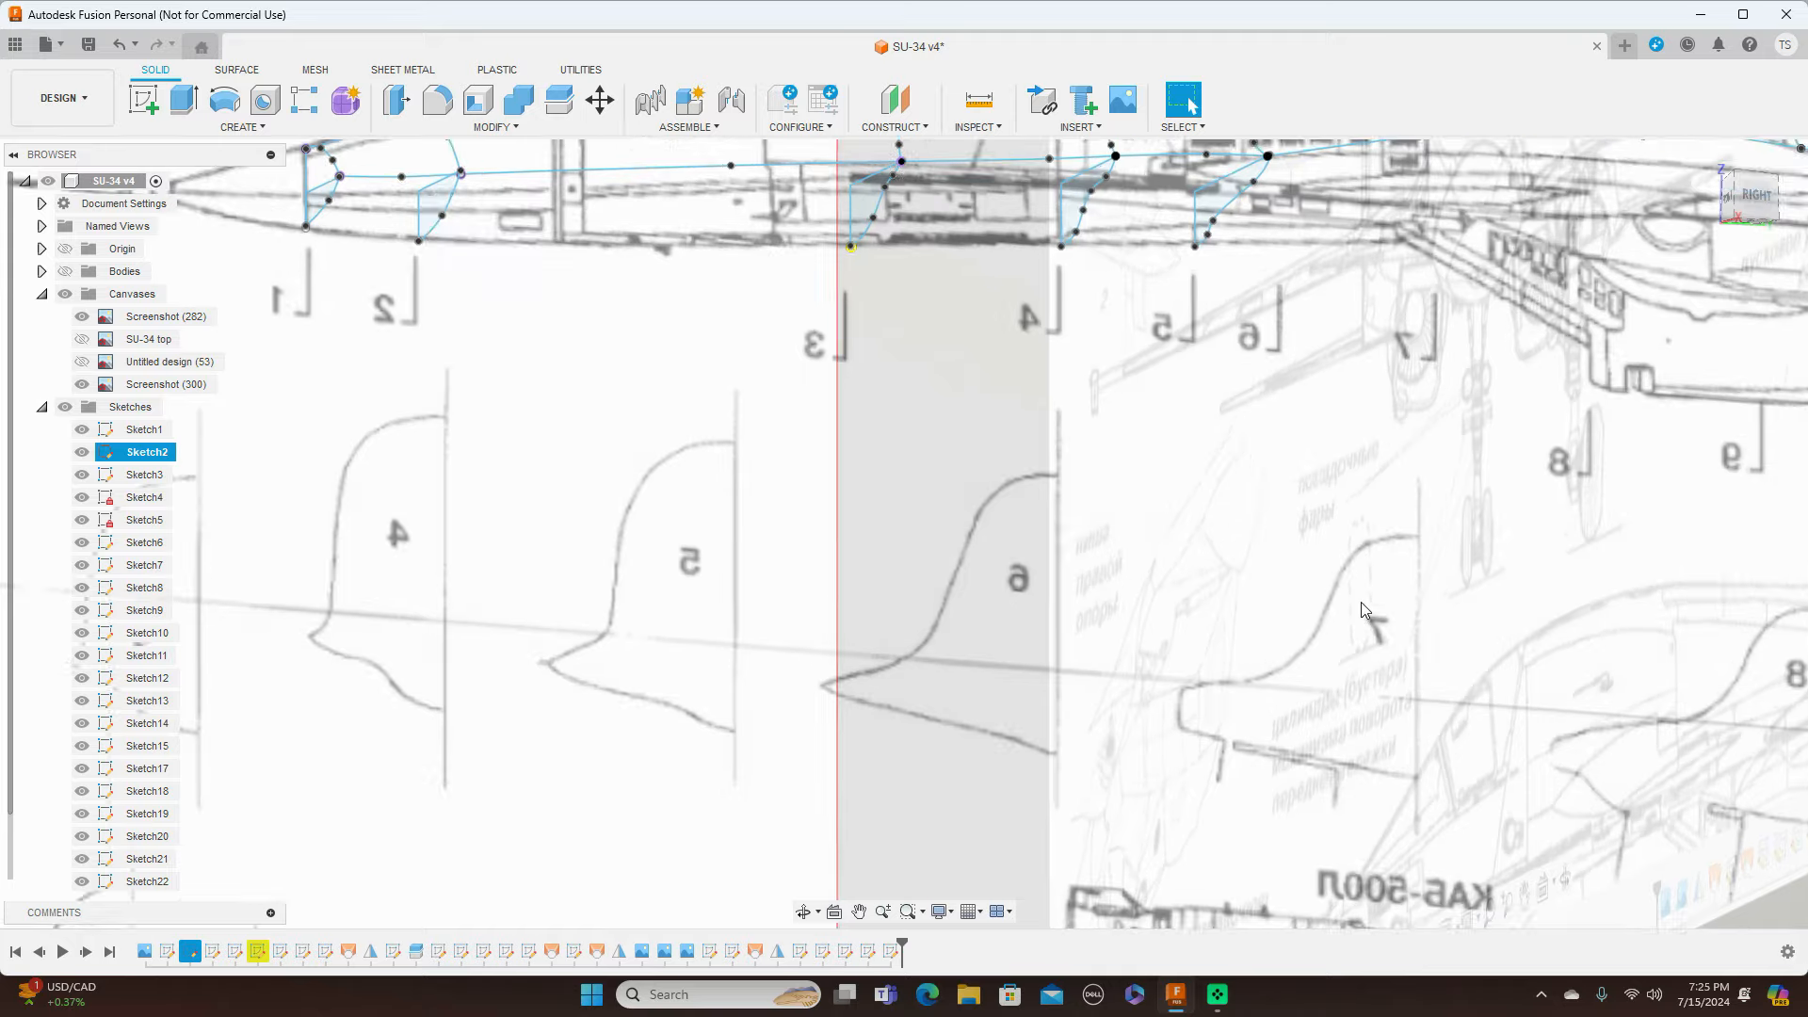
pyautogui.scroll(-1, 1360, 601)
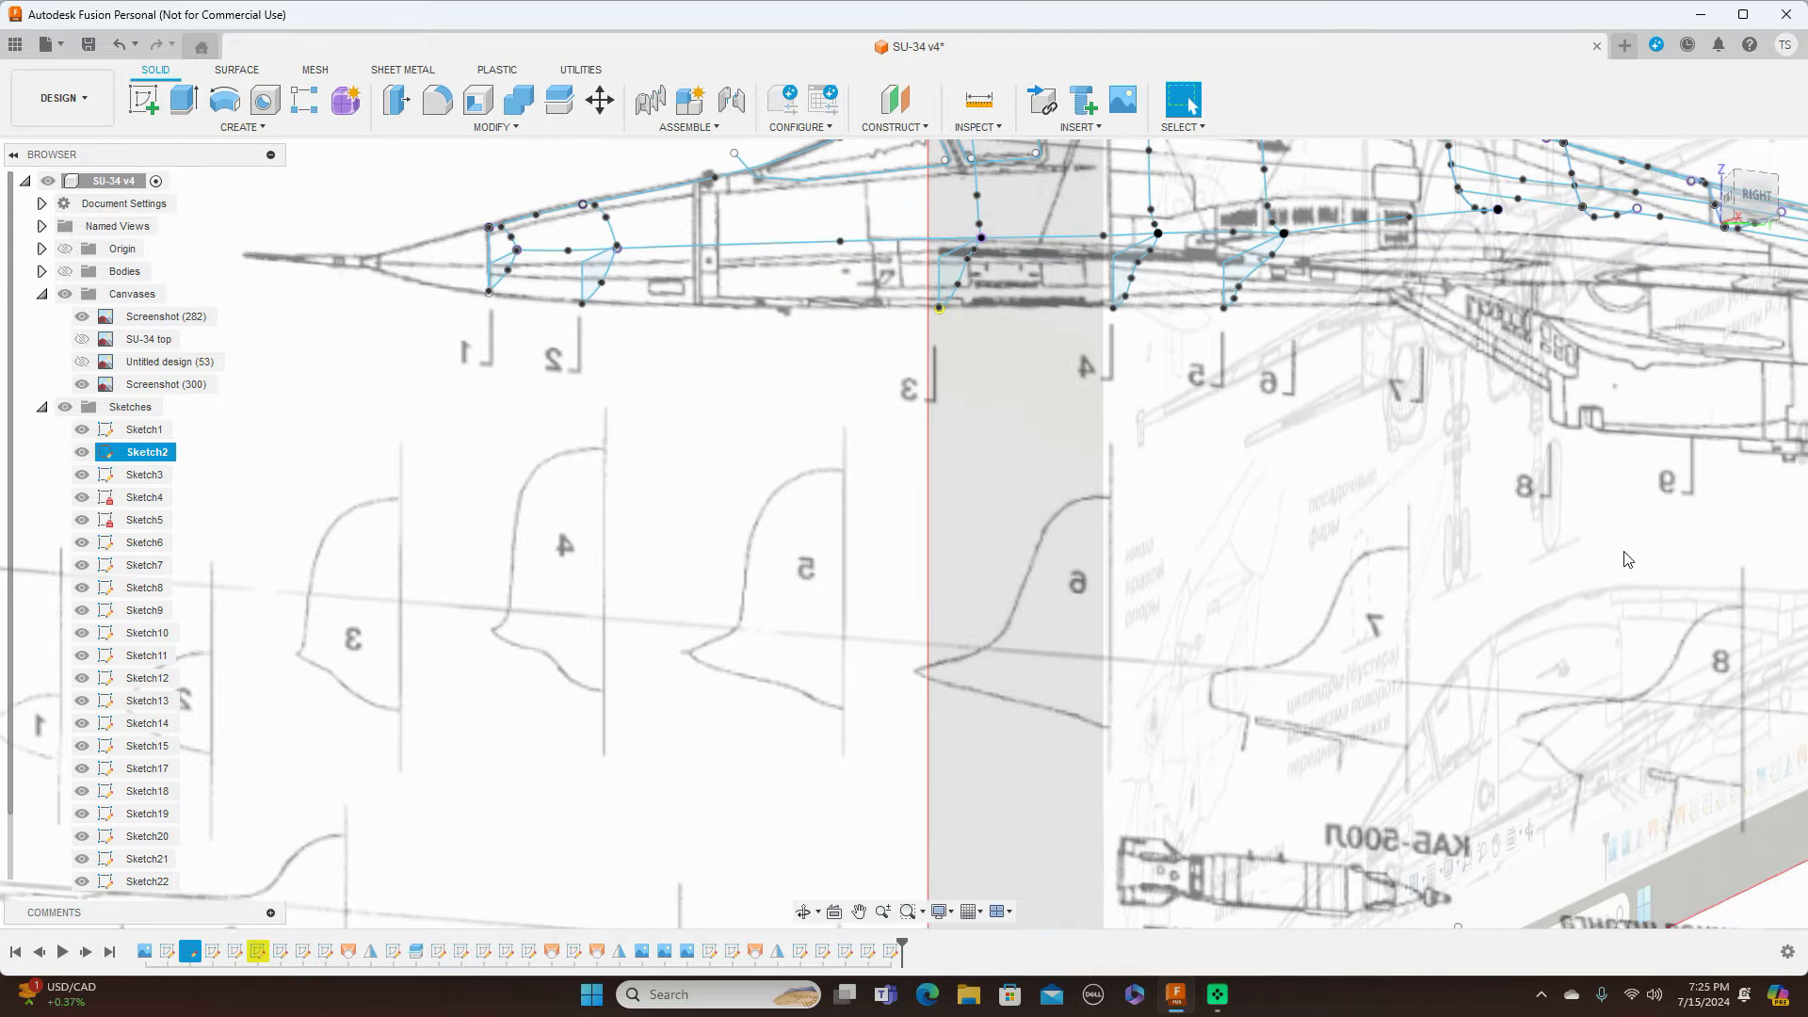
pyautogui.click(1749, 188)
pyautogui.moveTo(1749, 212)
pyautogui.mouseDown()
pyautogui.moveTo(1786, 149)
pyautogui.moveTo(1761, 142)
pyautogui.mouseUp()
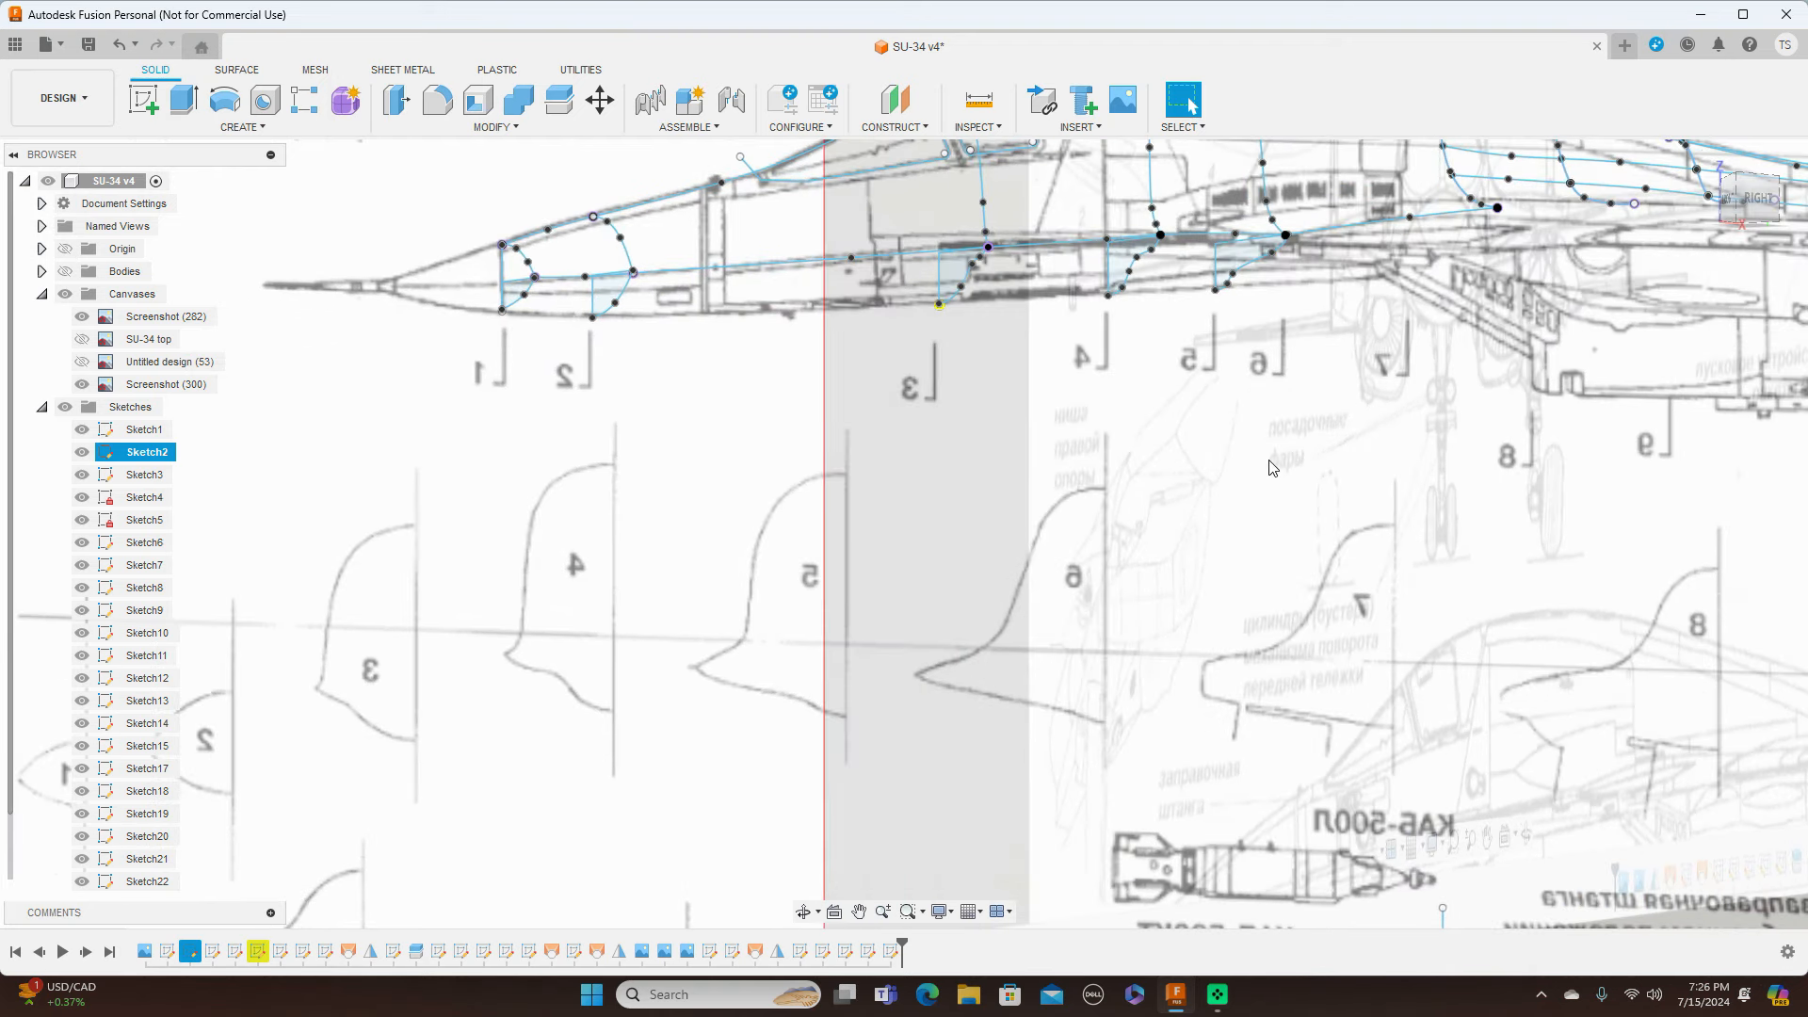
pyautogui.scroll(2, 1271, 468)
pyautogui.moveTo(1213, 458); pyautogui.dragTo(1413, 617, button='middle')
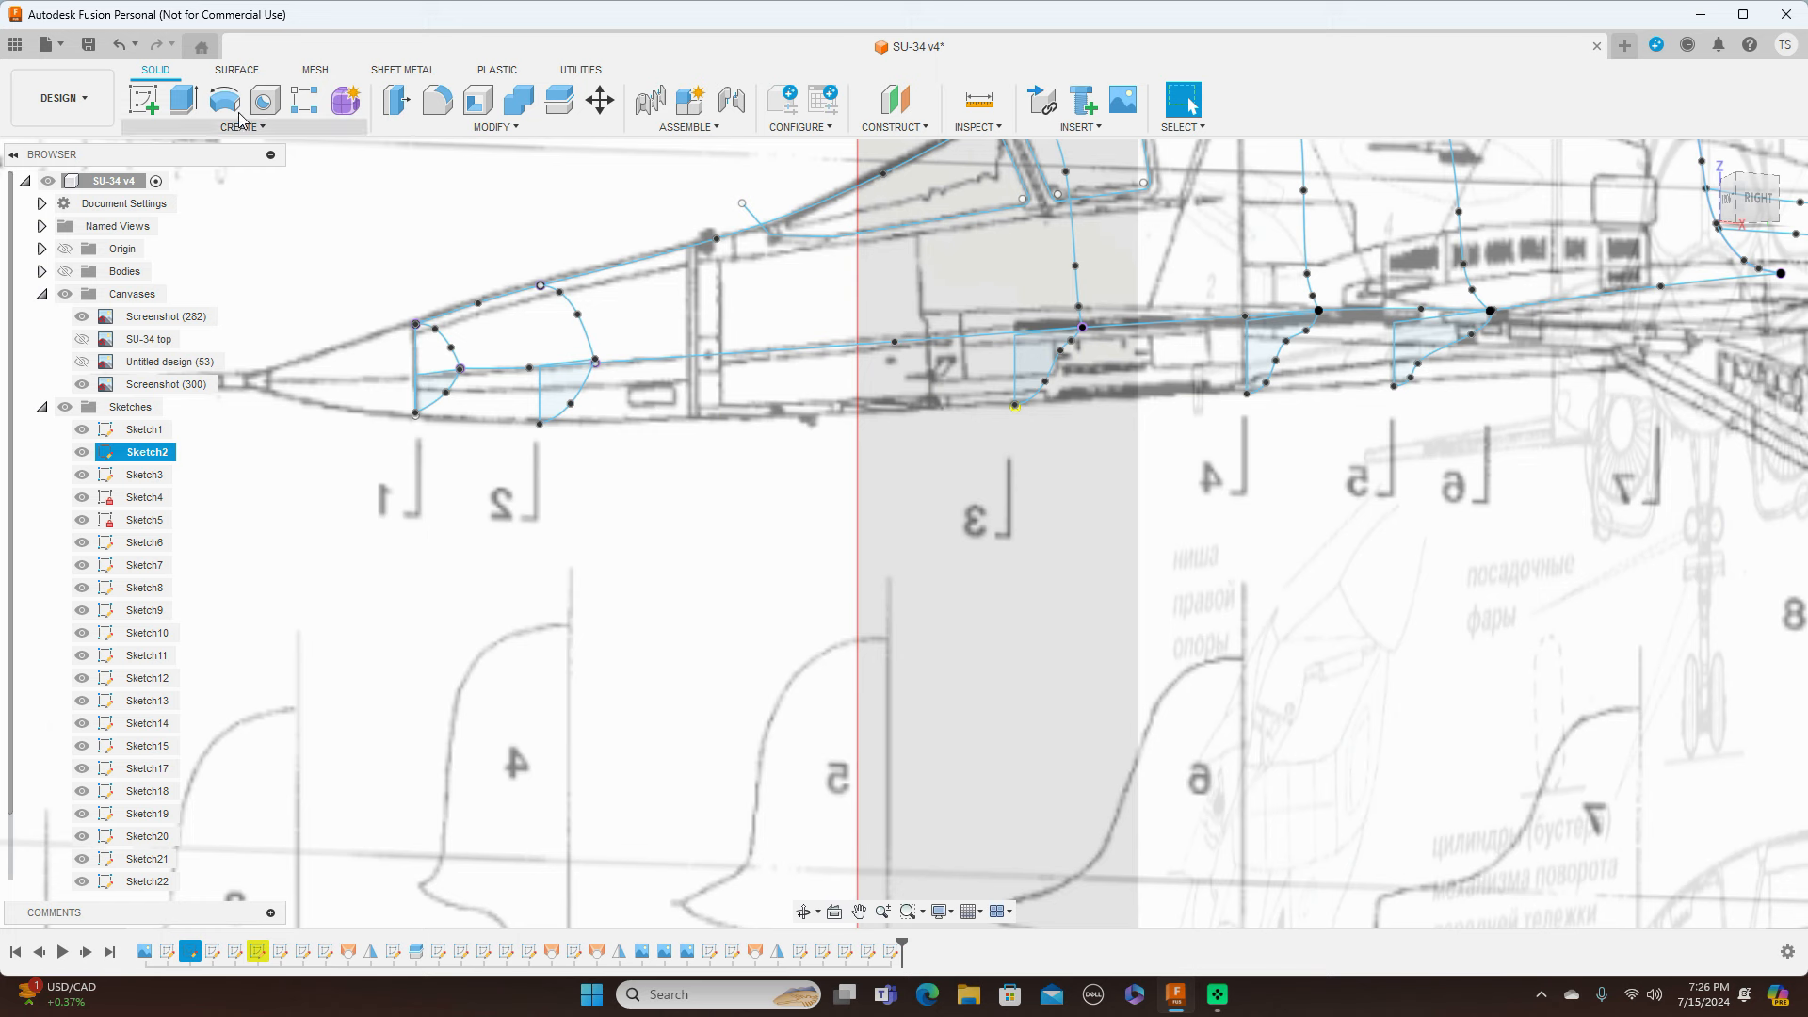
# Step: Loft a new surface body through the five lower fuselage section profiles, from station 1 back to station 5
pyautogui.click(241, 73)
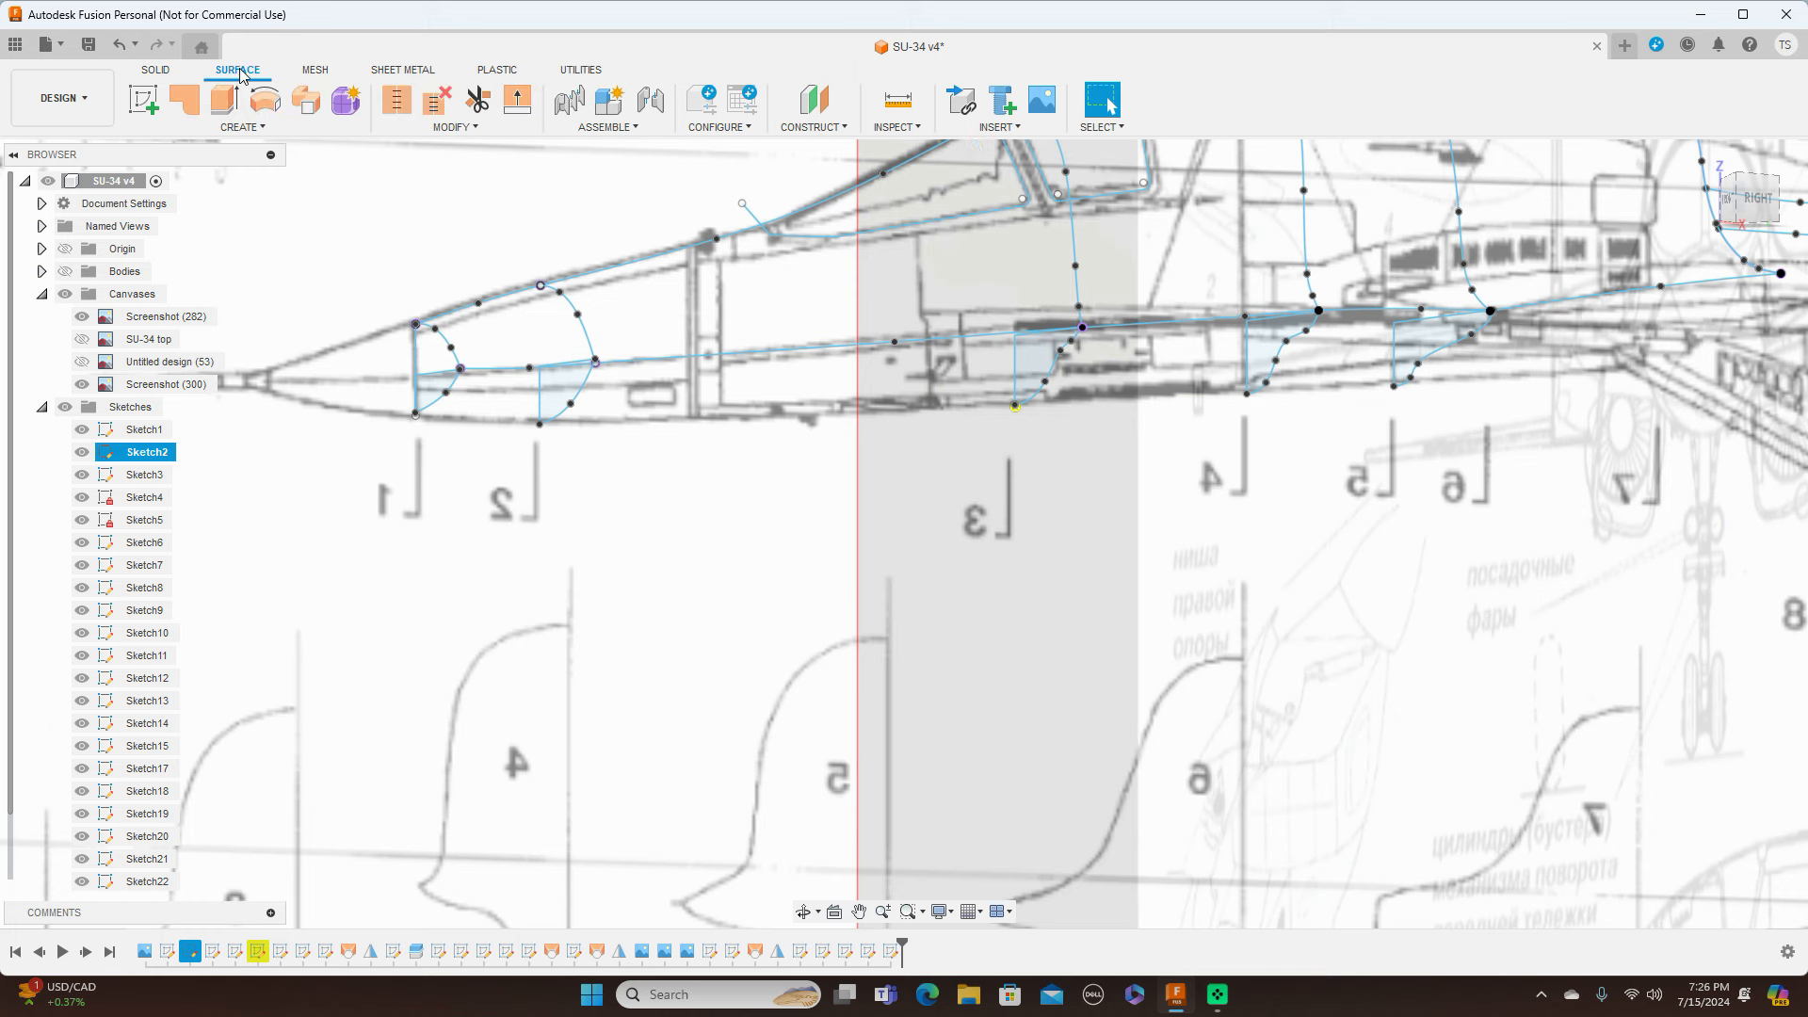
pyautogui.click(243, 126)
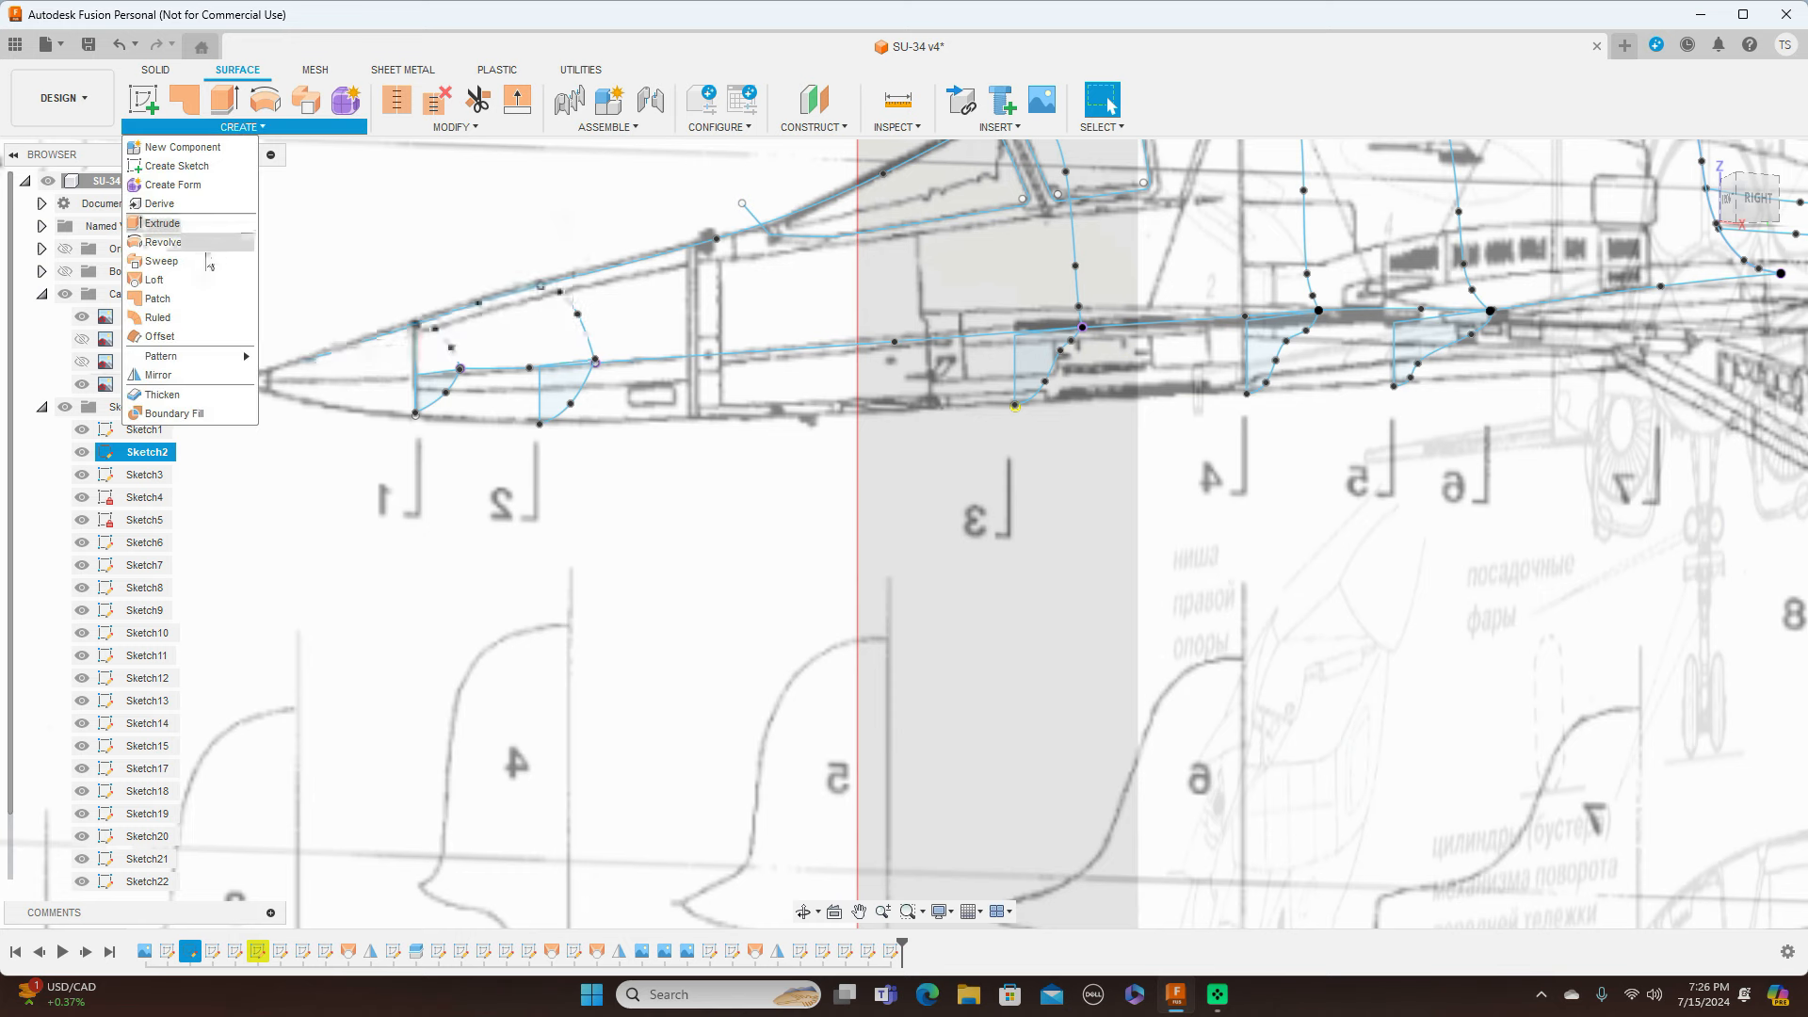
pyautogui.click(155, 280)
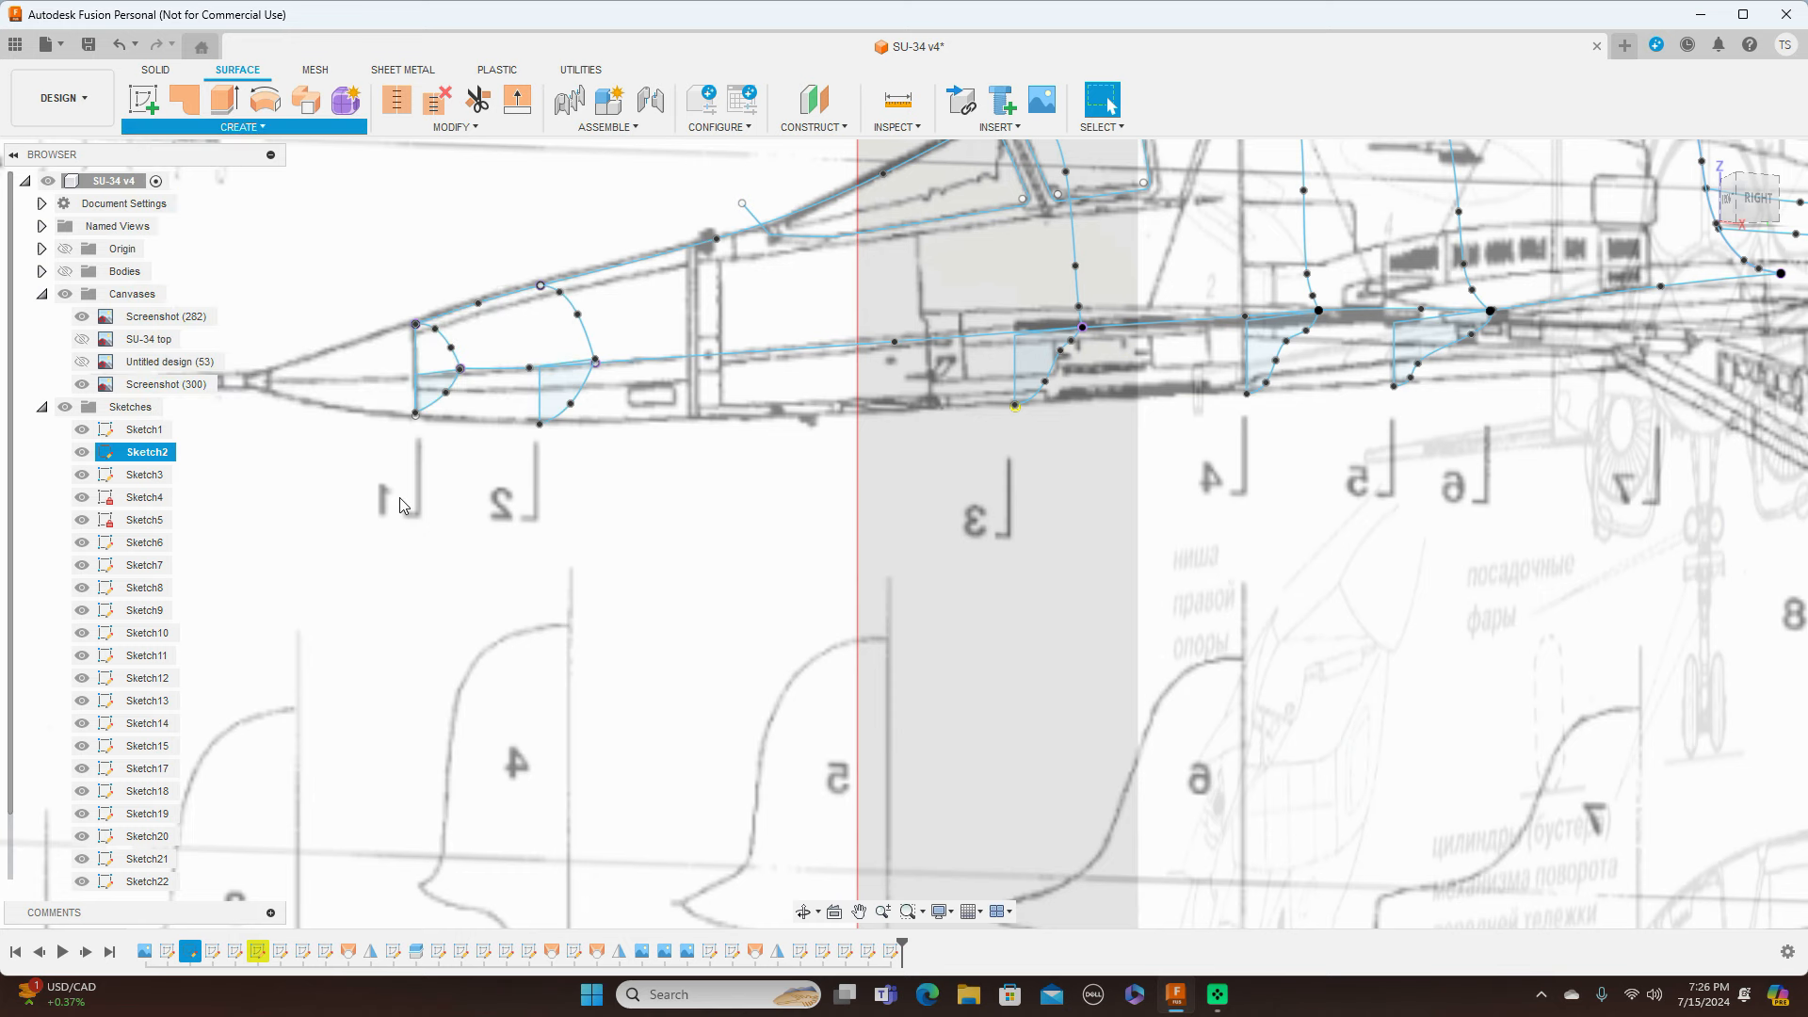
pyautogui.click(439, 391)
pyautogui.click(550, 393)
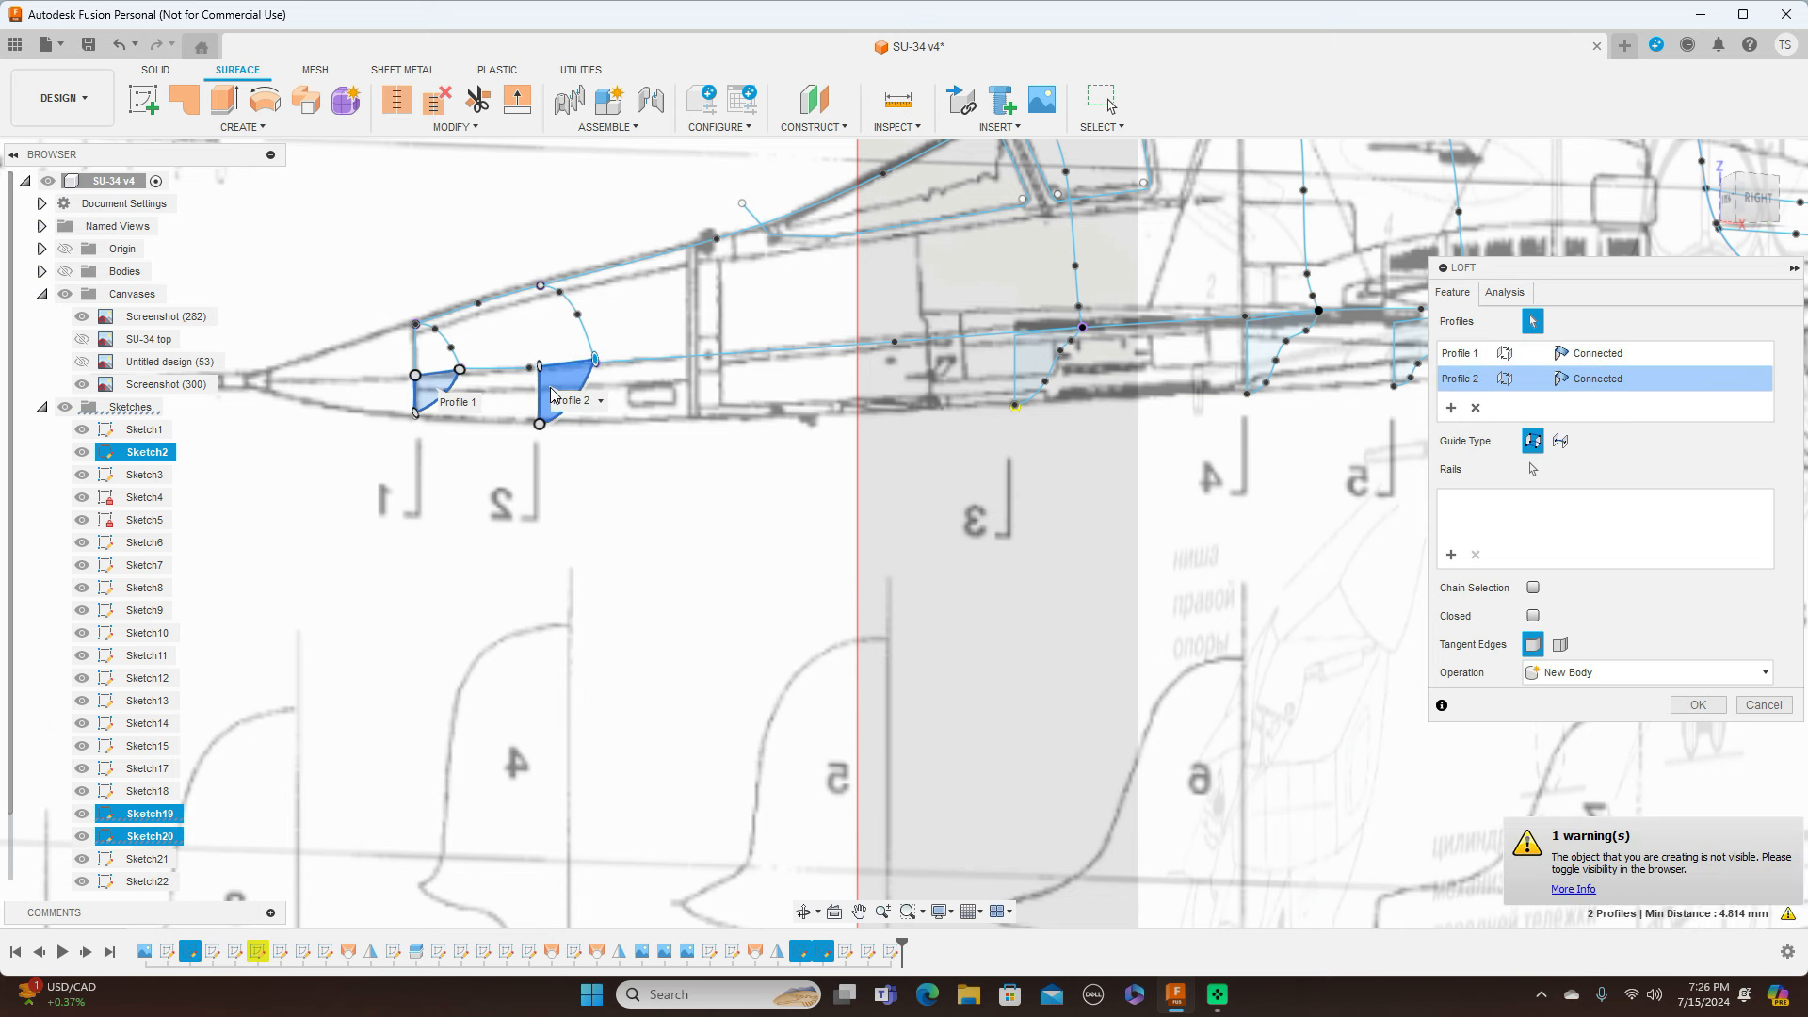
pyautogui.click(1034, 372)
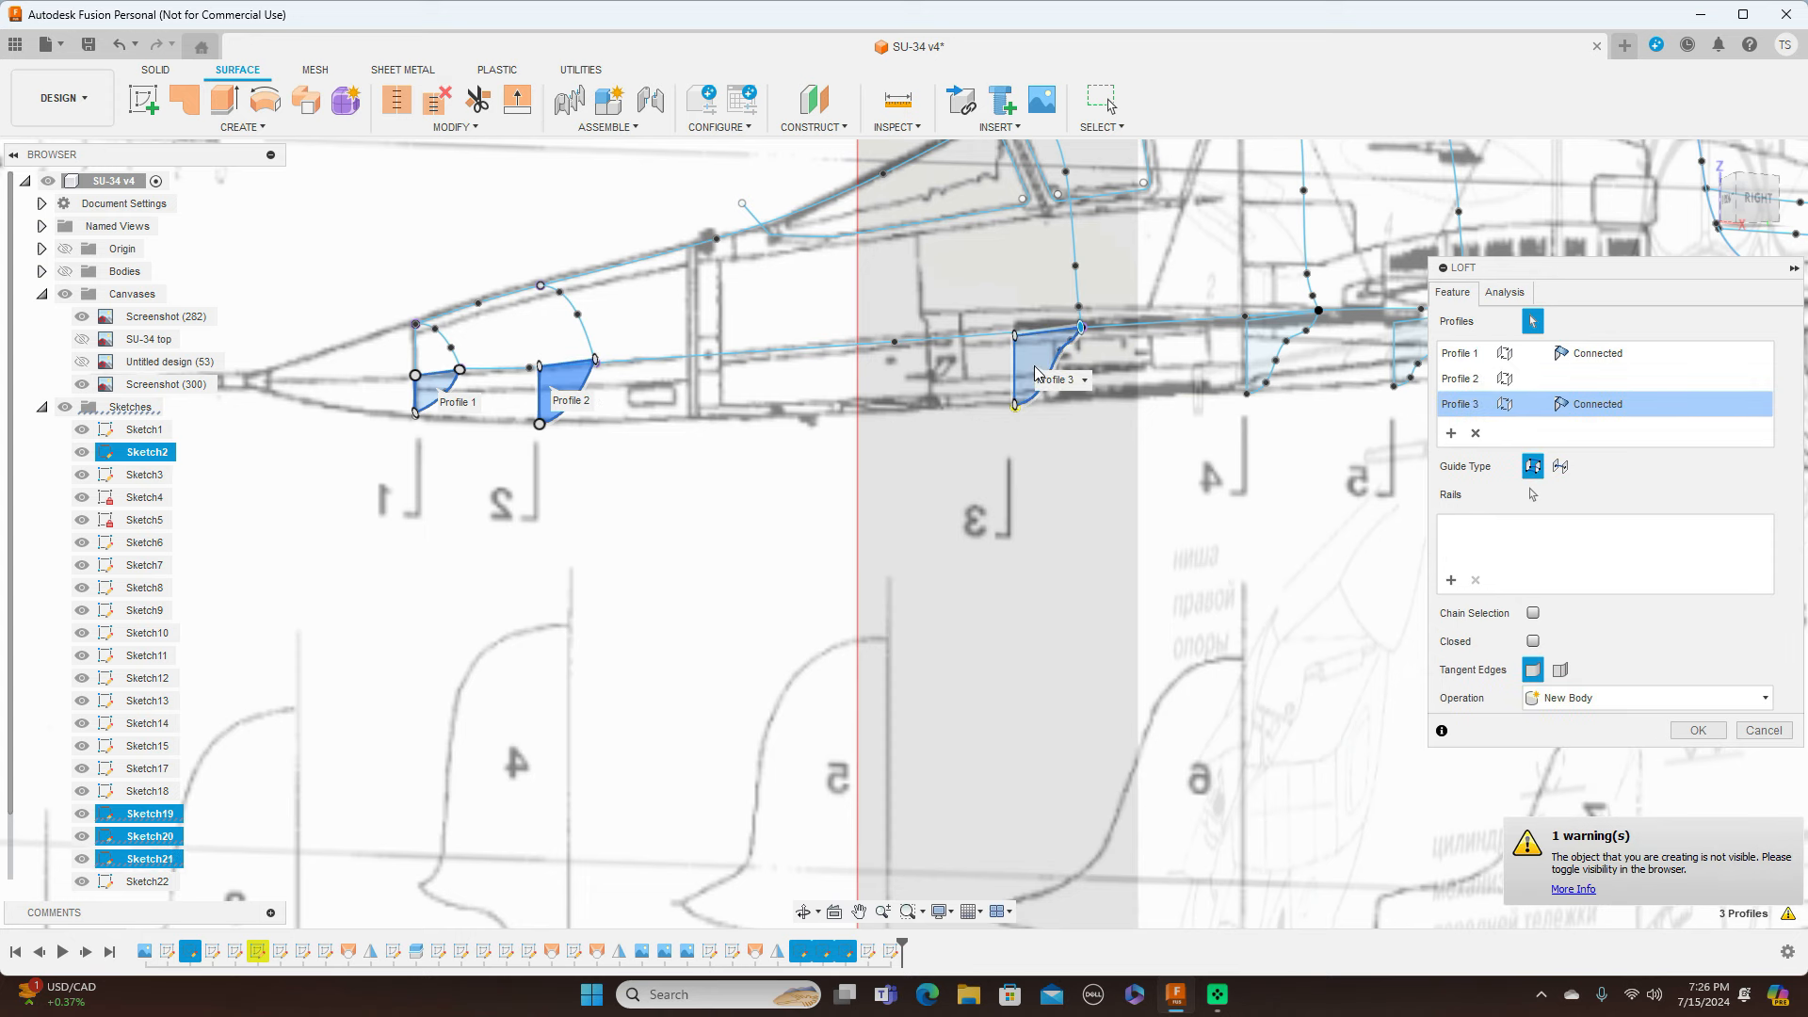
pyautogui.click(1269, 356)
pyautogui.moveTo(1398, 378); pyautogui.dragTo(1183, 407, button='middle')
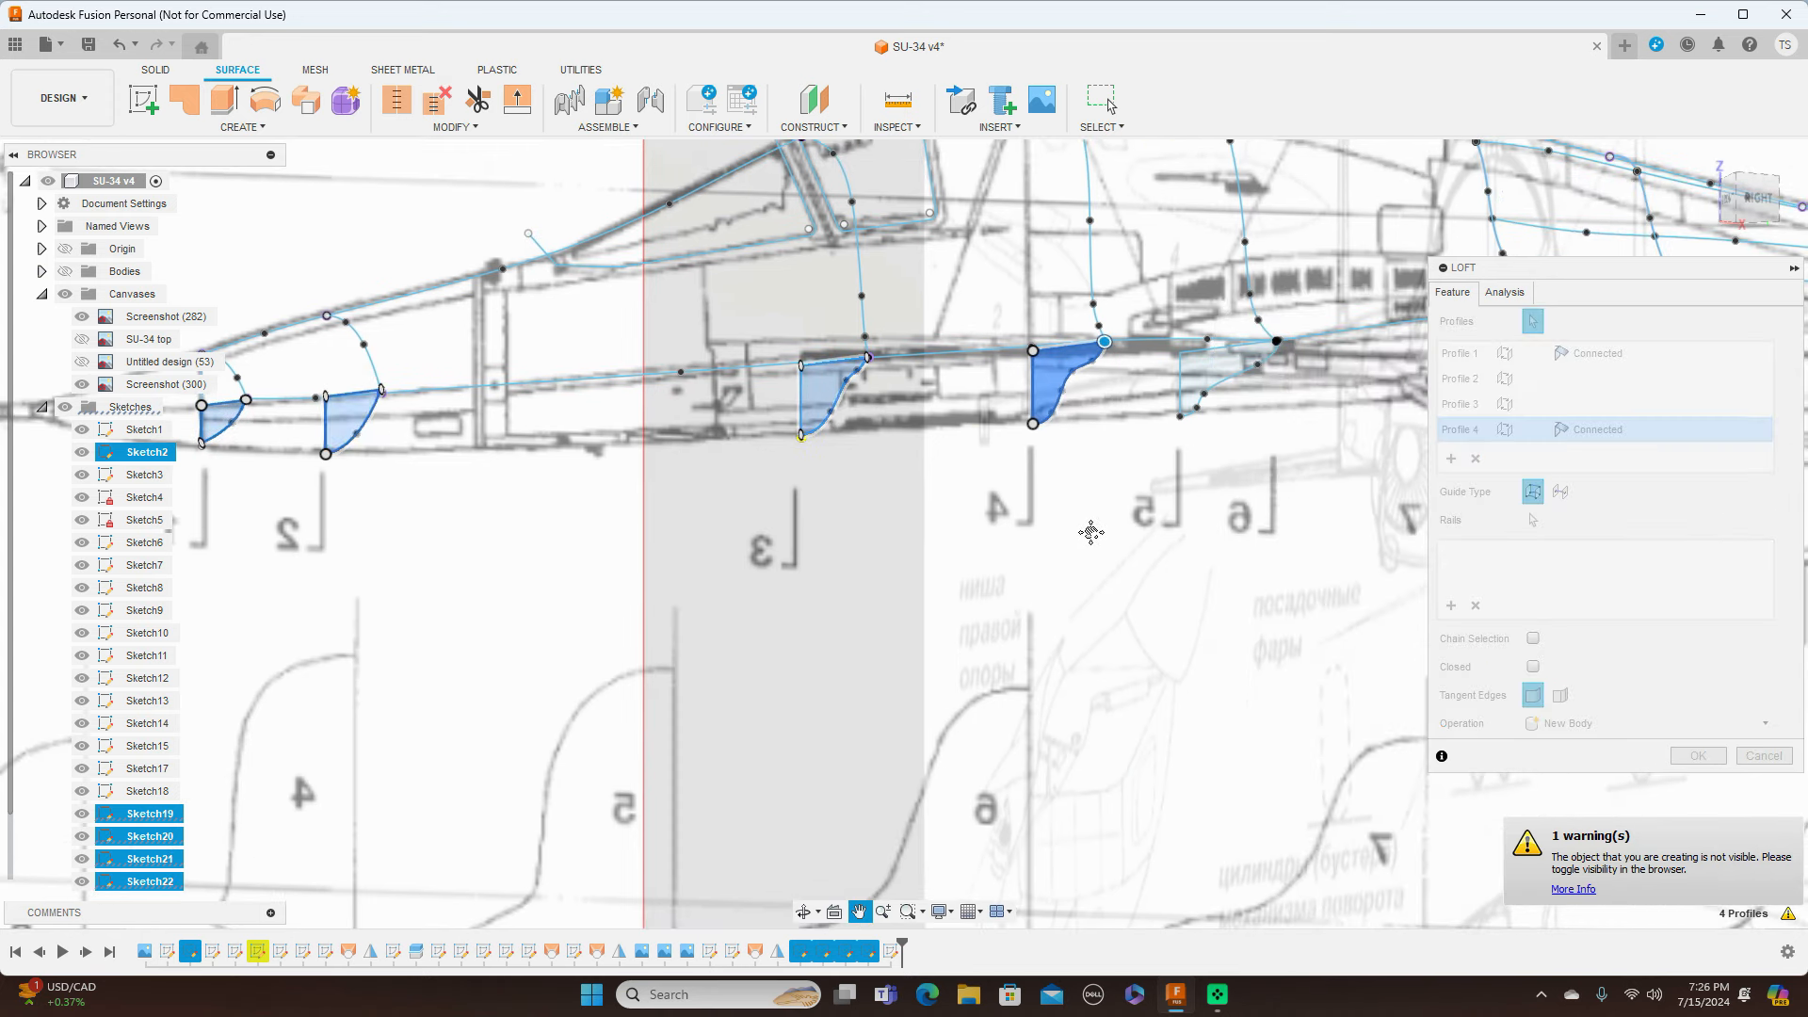
pyautogui.click(1213, 378)
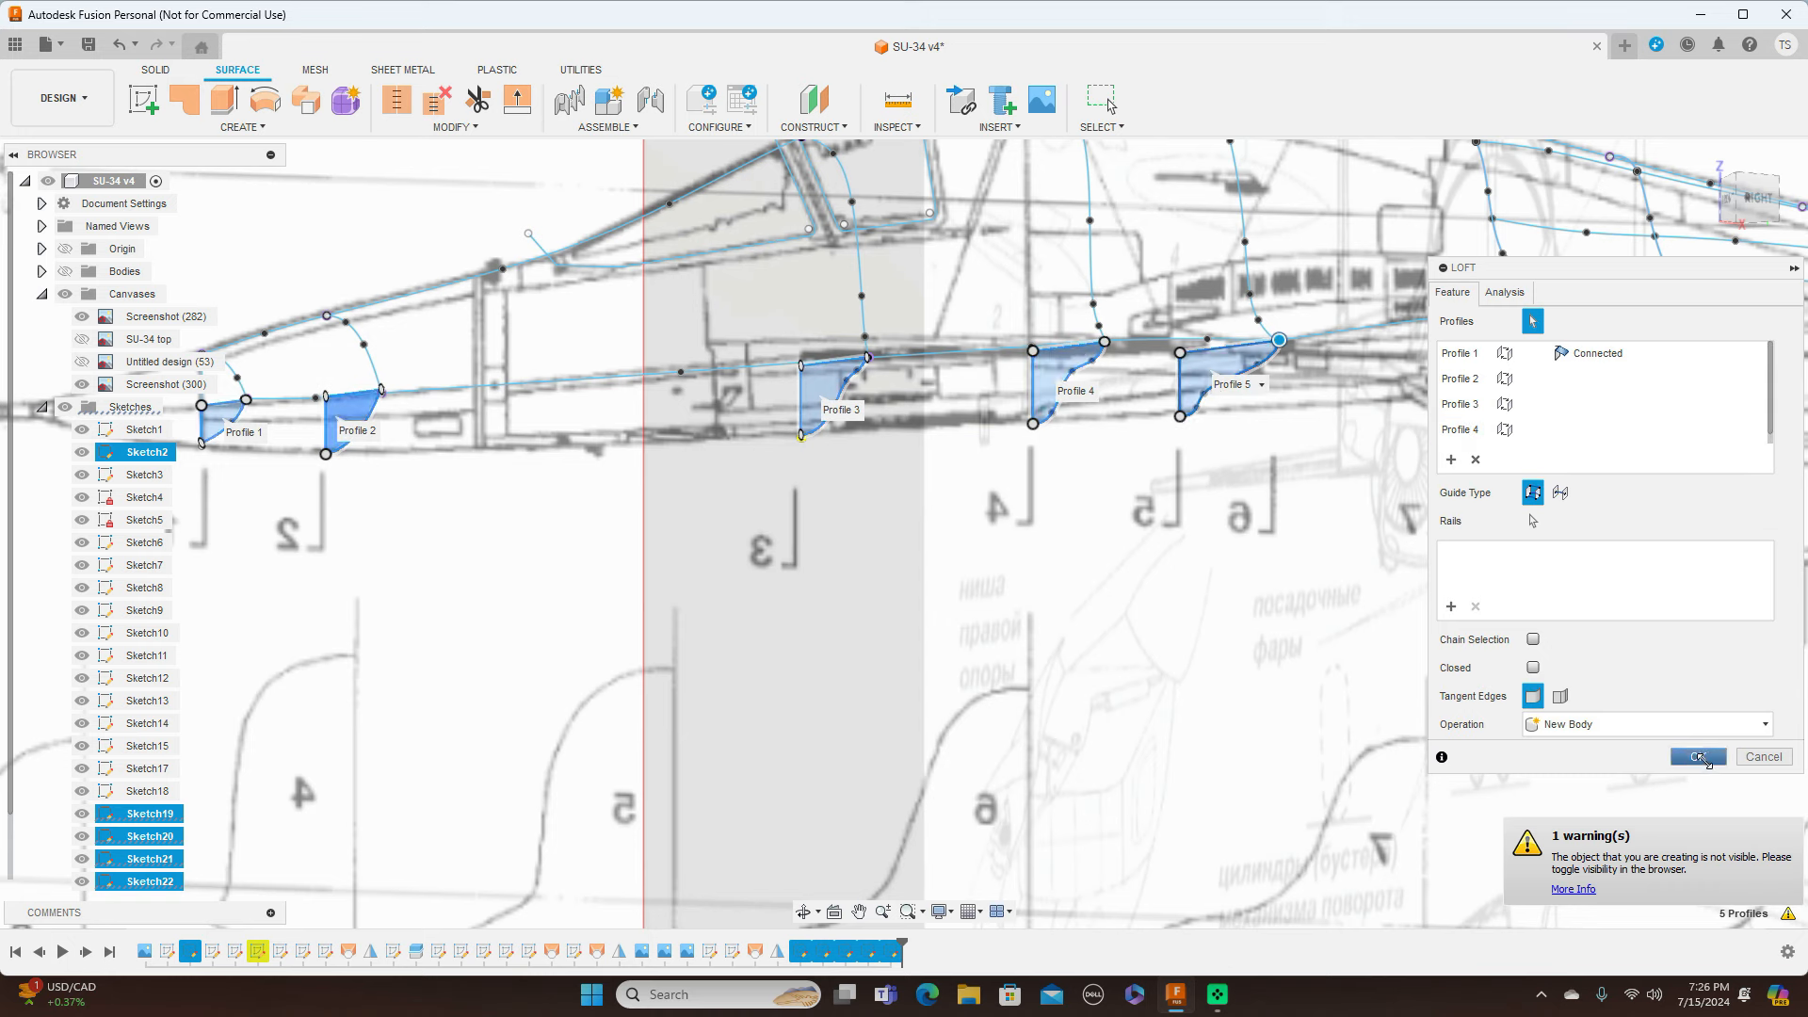
pyautogui.click(1701, 759)
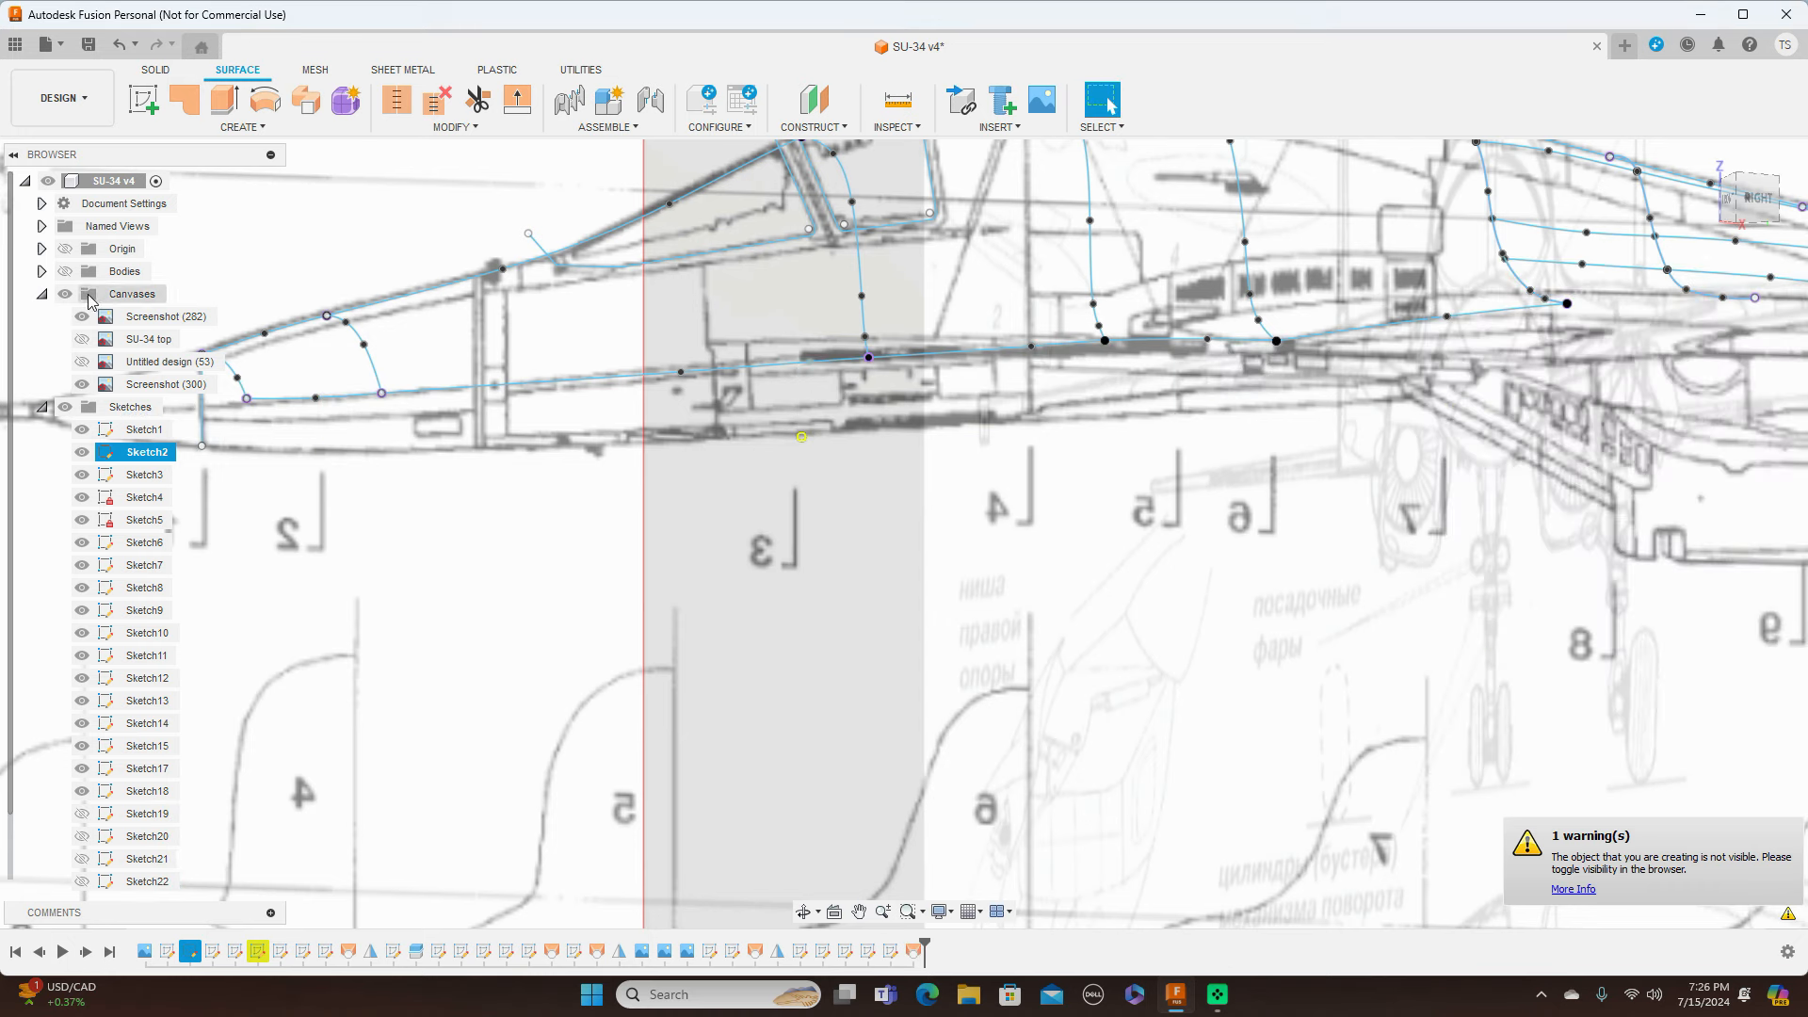
# Step: Show the bodies and hide the sketches and canvases to inspect the lower fuselage surface against the upper one
pyautogui.click(65, 271)
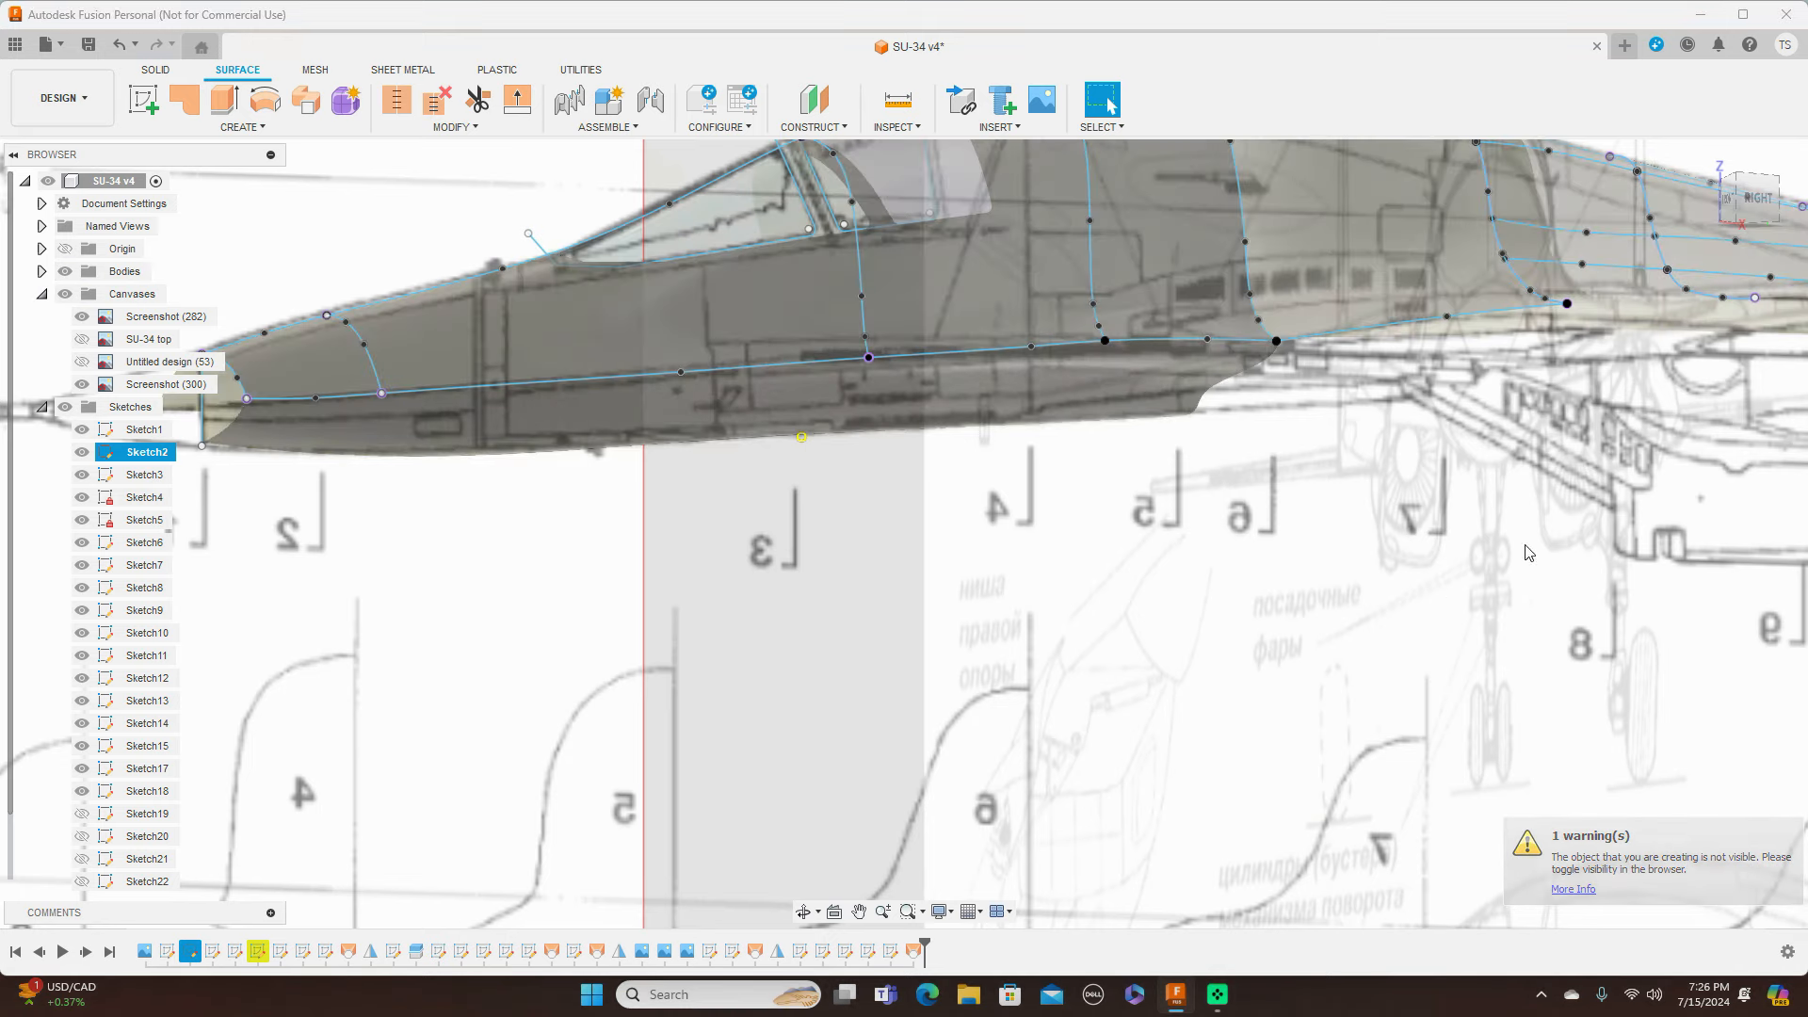
pyautogui.click(1754, 198)
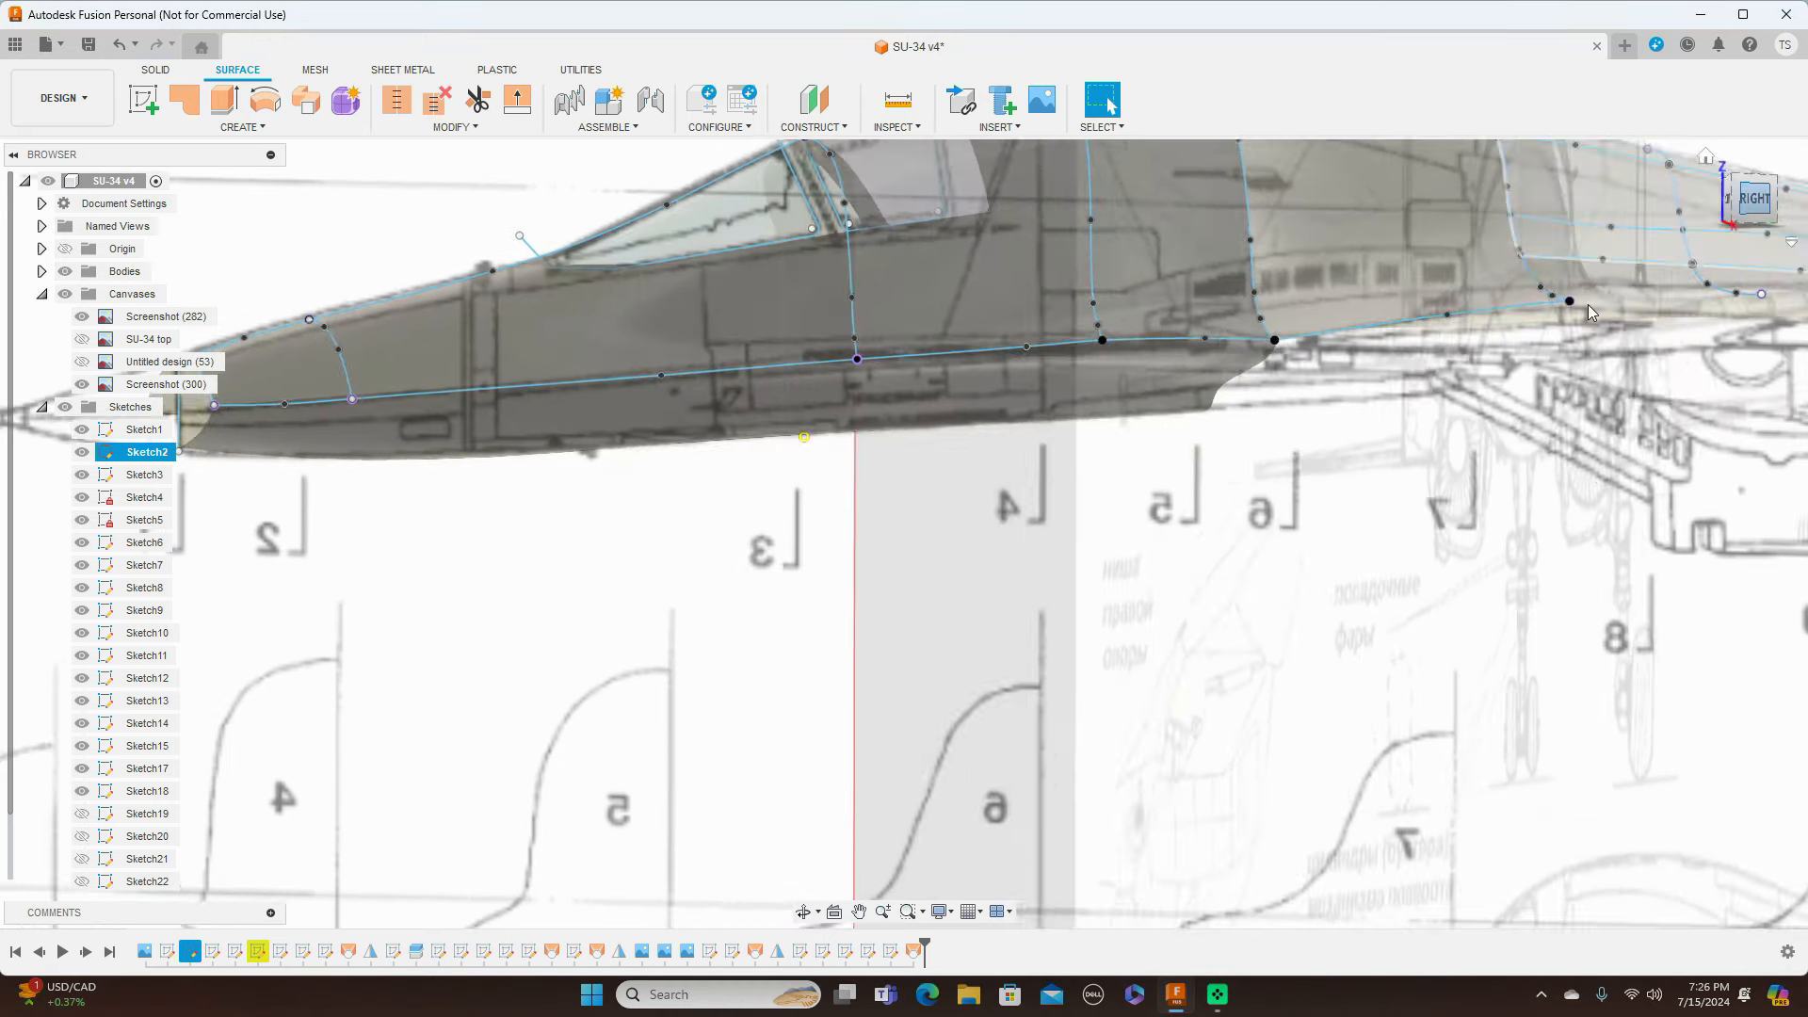
pyautogui.scroll(-6, 1363, 532)
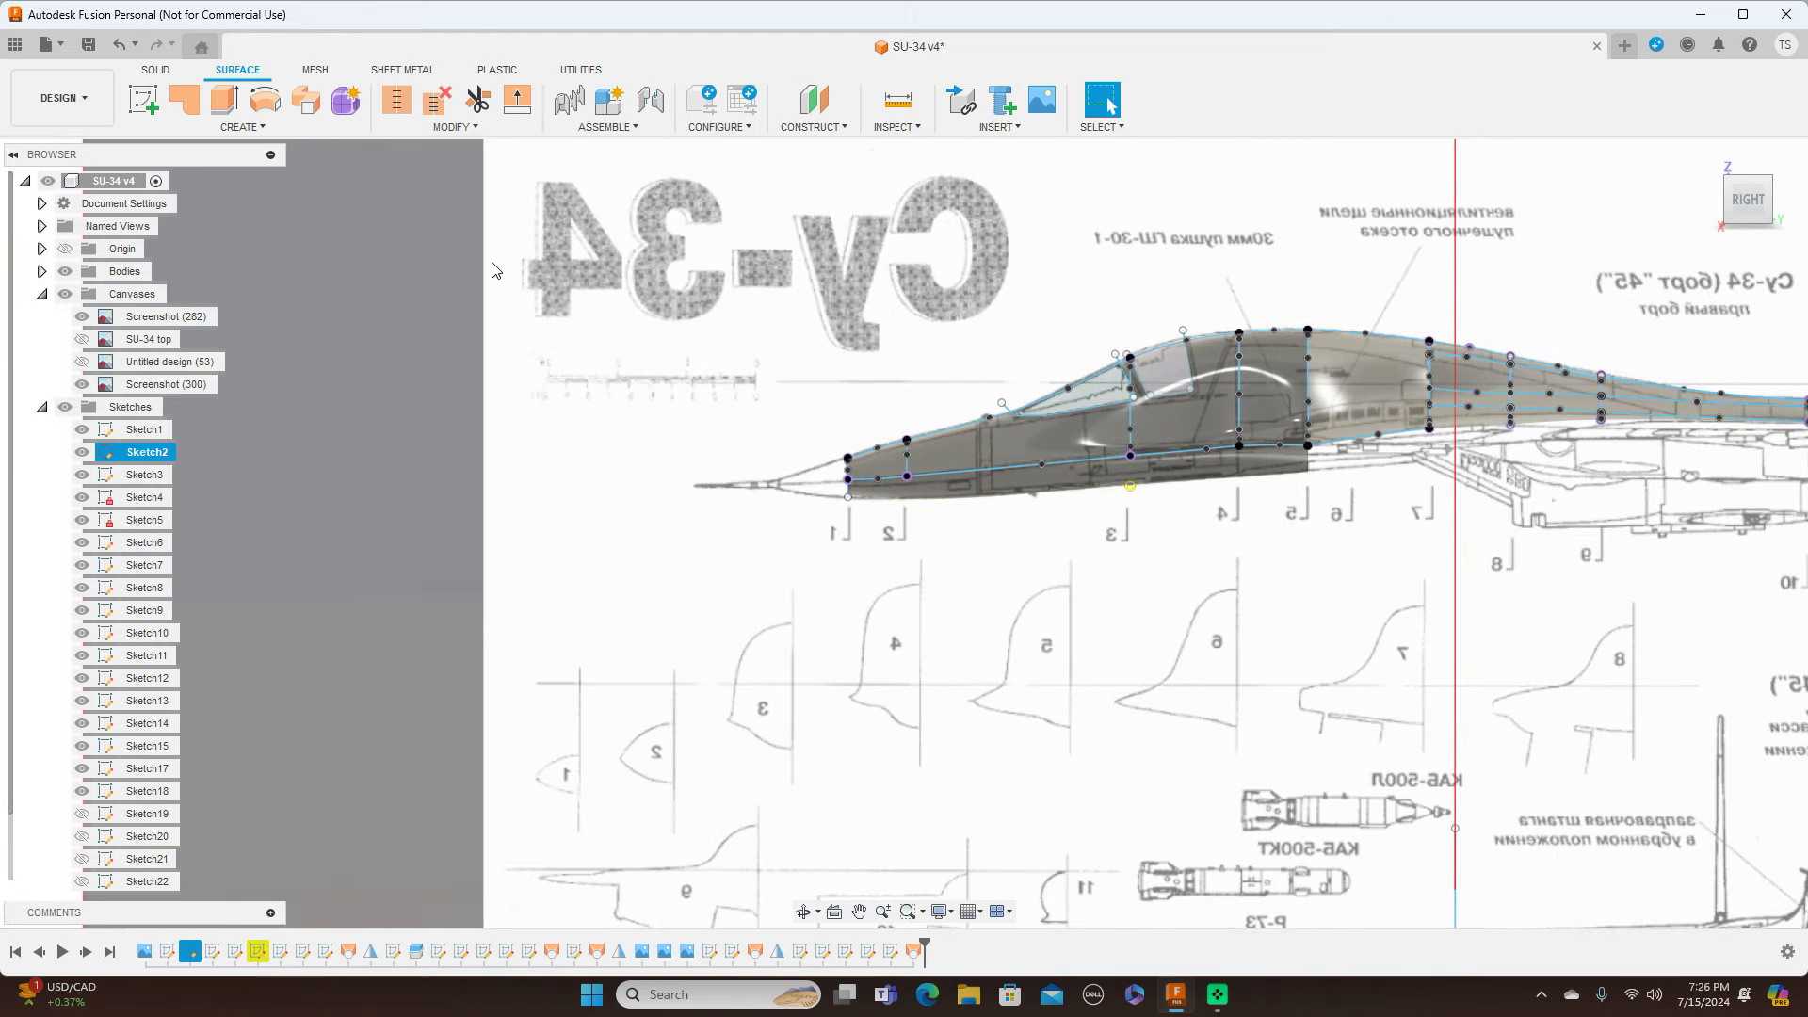
pyautogui.click(65, 406)
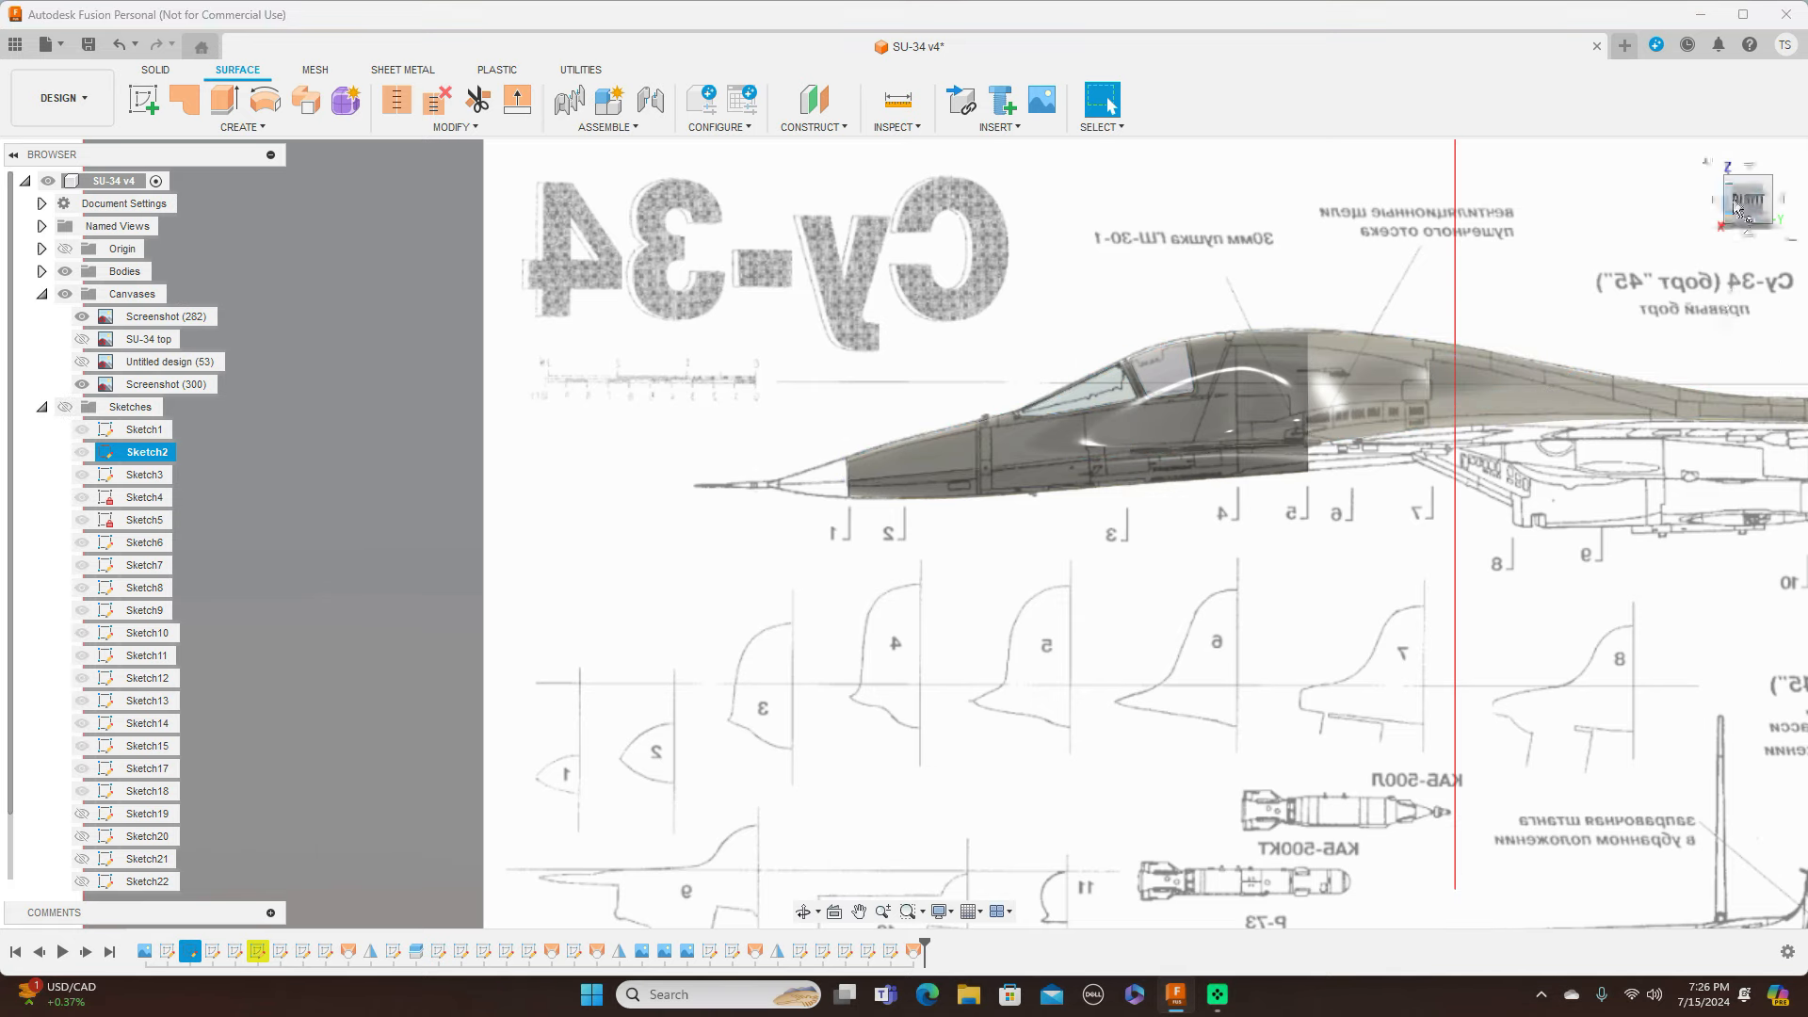
pyautogui.moveTo(1744, 205); pyautogui.dragTo(1791, 205)
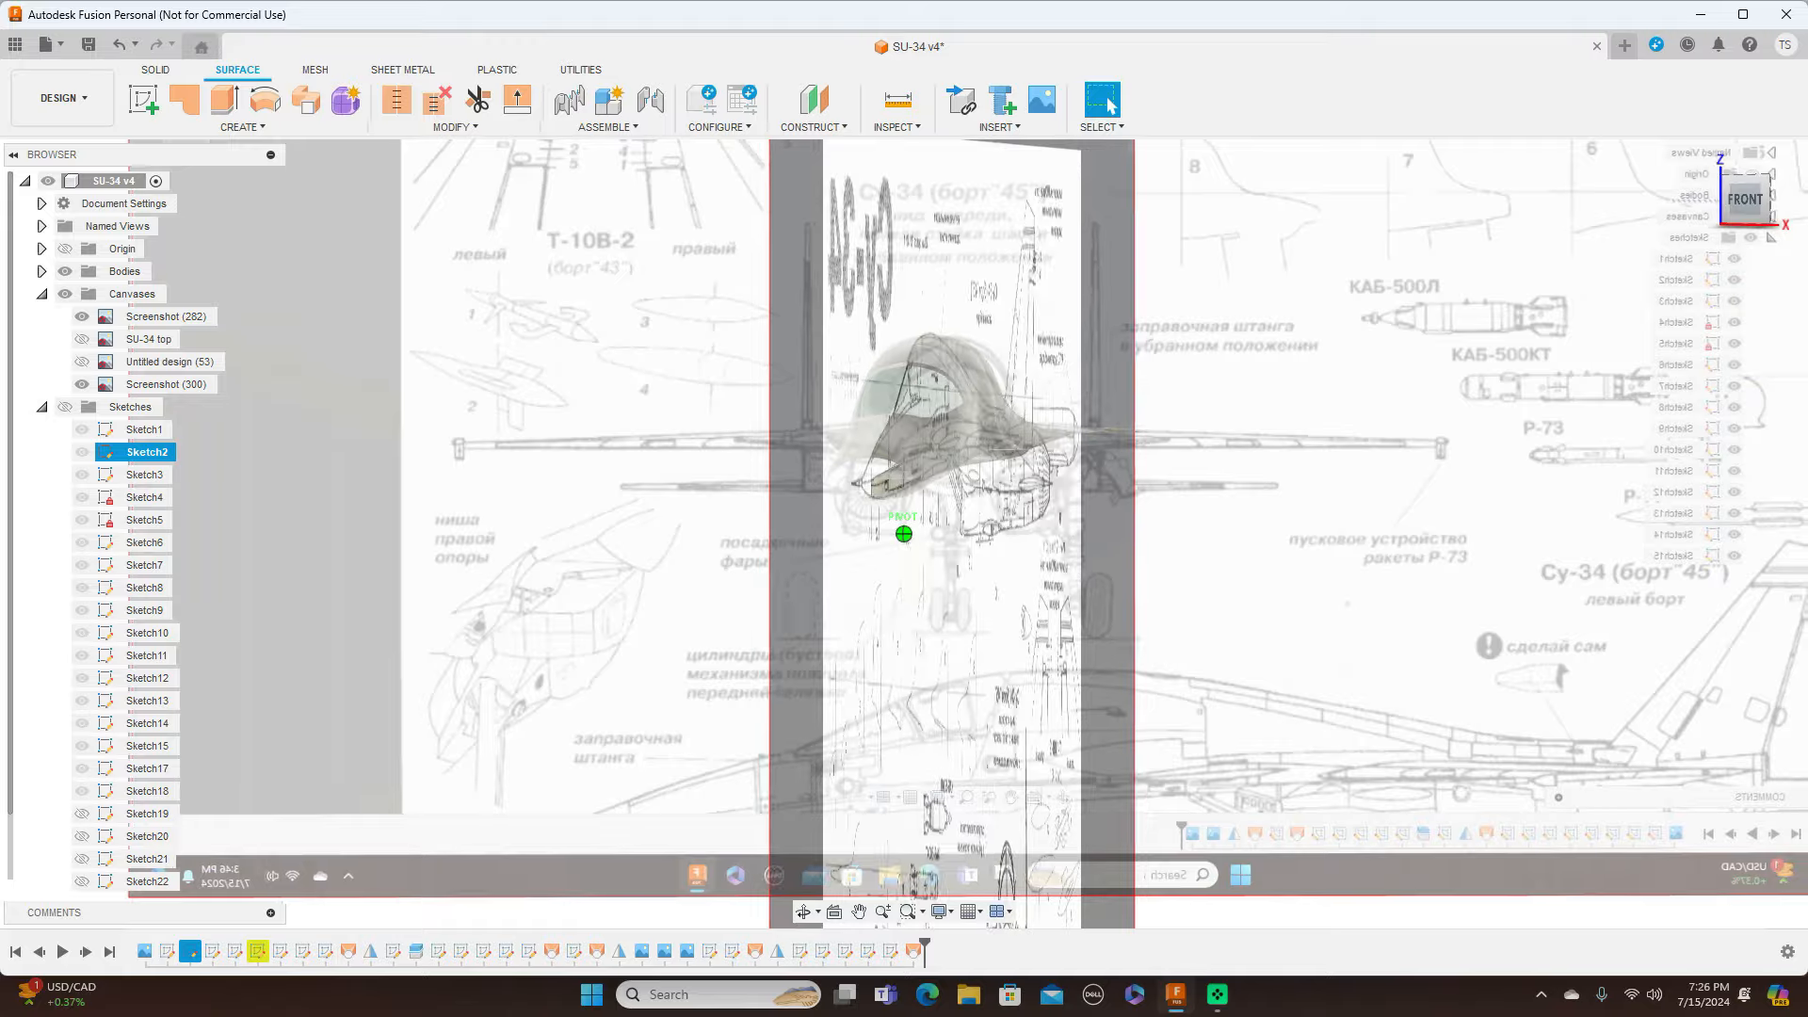
pyautogui.moveTo(1791, 206)
pyautogui.mouseDown()
pyautogui.moveTo(1681, 204)
pyautogui.moveTo(1722, 207)
pyautogui.mouseUp()
pyautogui.click(1742, 198)
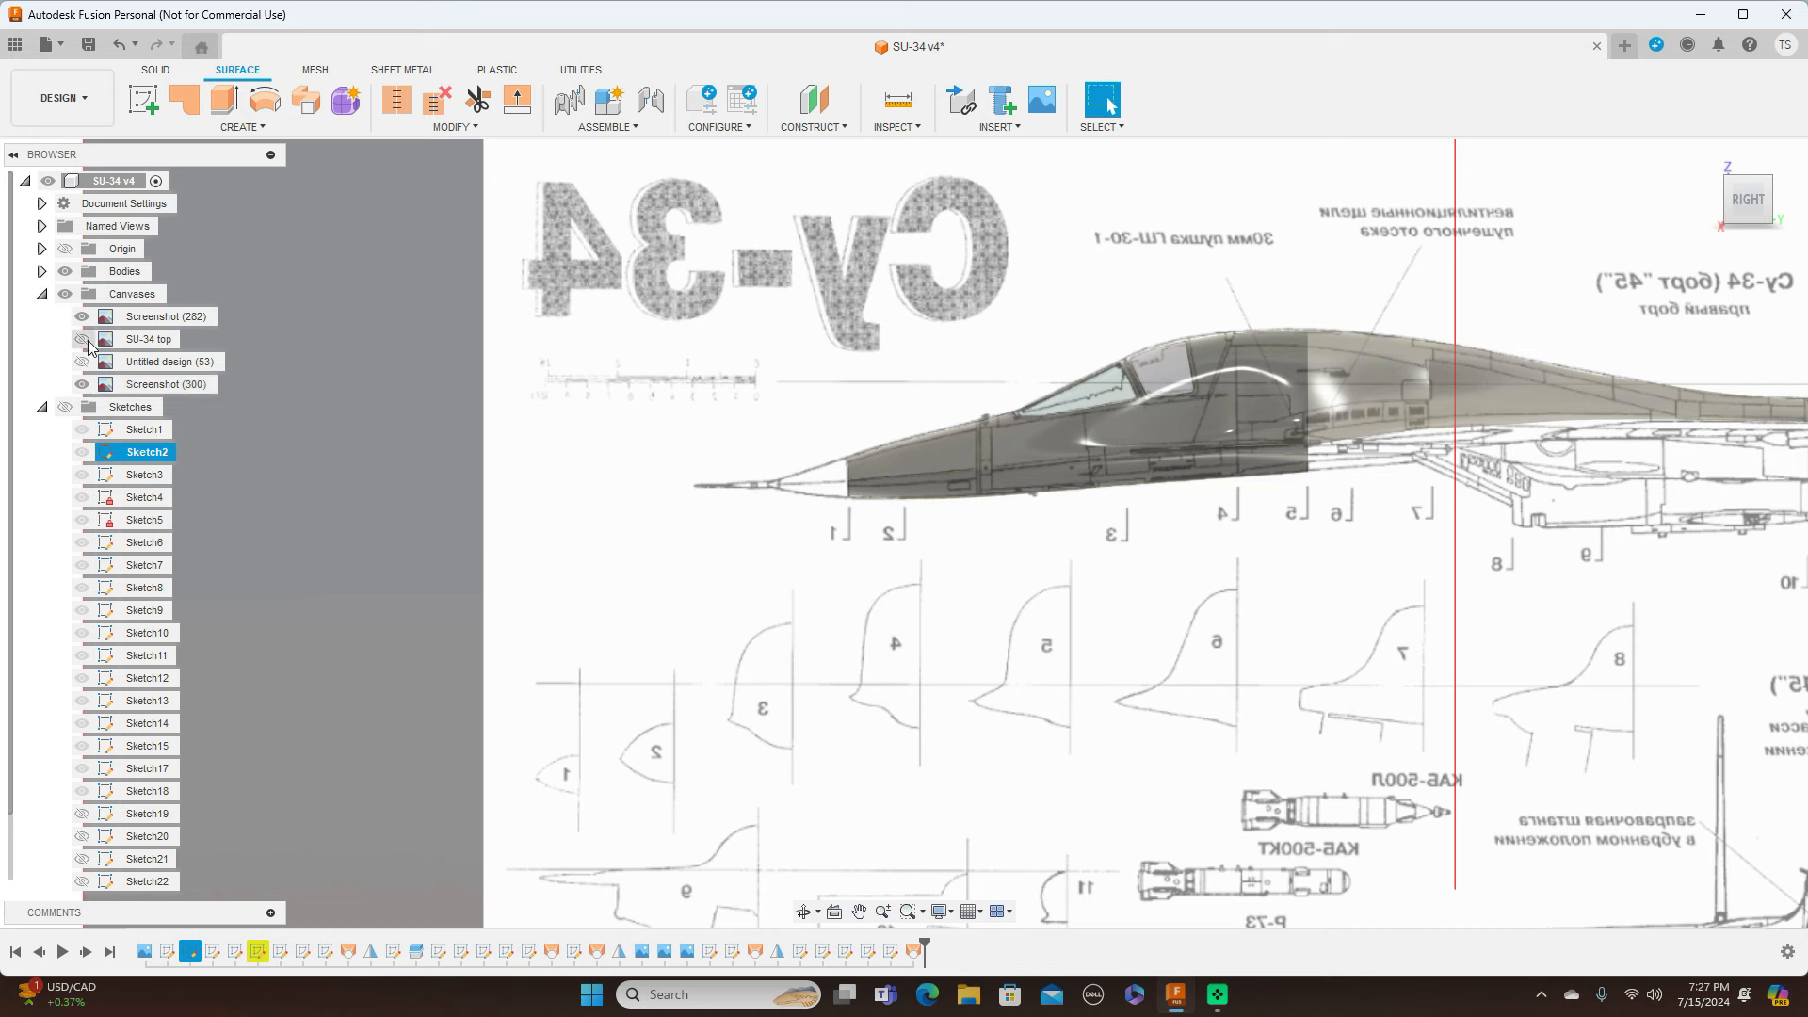
pyautogui.click(65, 295)
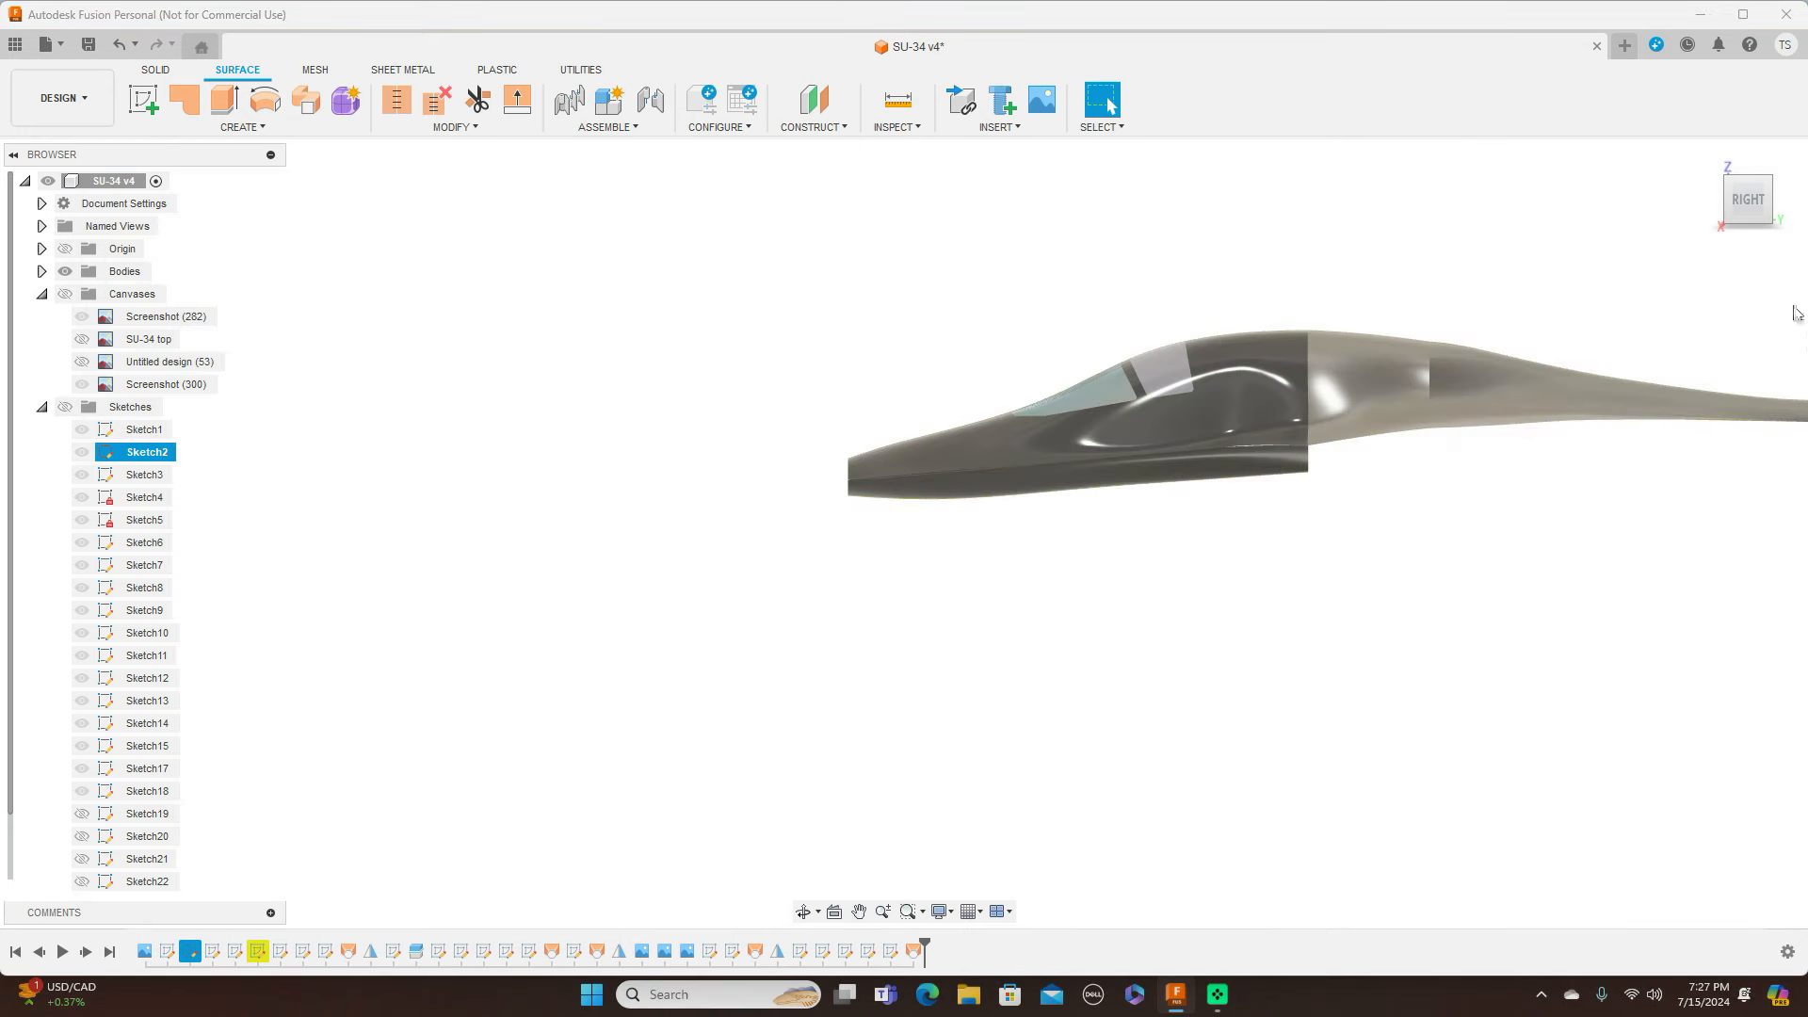
pyautogui.moveTo(1735, 213)
pyautogui.mouseDown()
pyautogui.moveTo(1794, 215)
pyautogui.moveTo(1792, 199)
pyautogui.moveTo(1793, 226)
pyautogui.moveTo(1741, 210)
pyautogui.moveTo(1765, 212)
pyautogui.mouseUp()
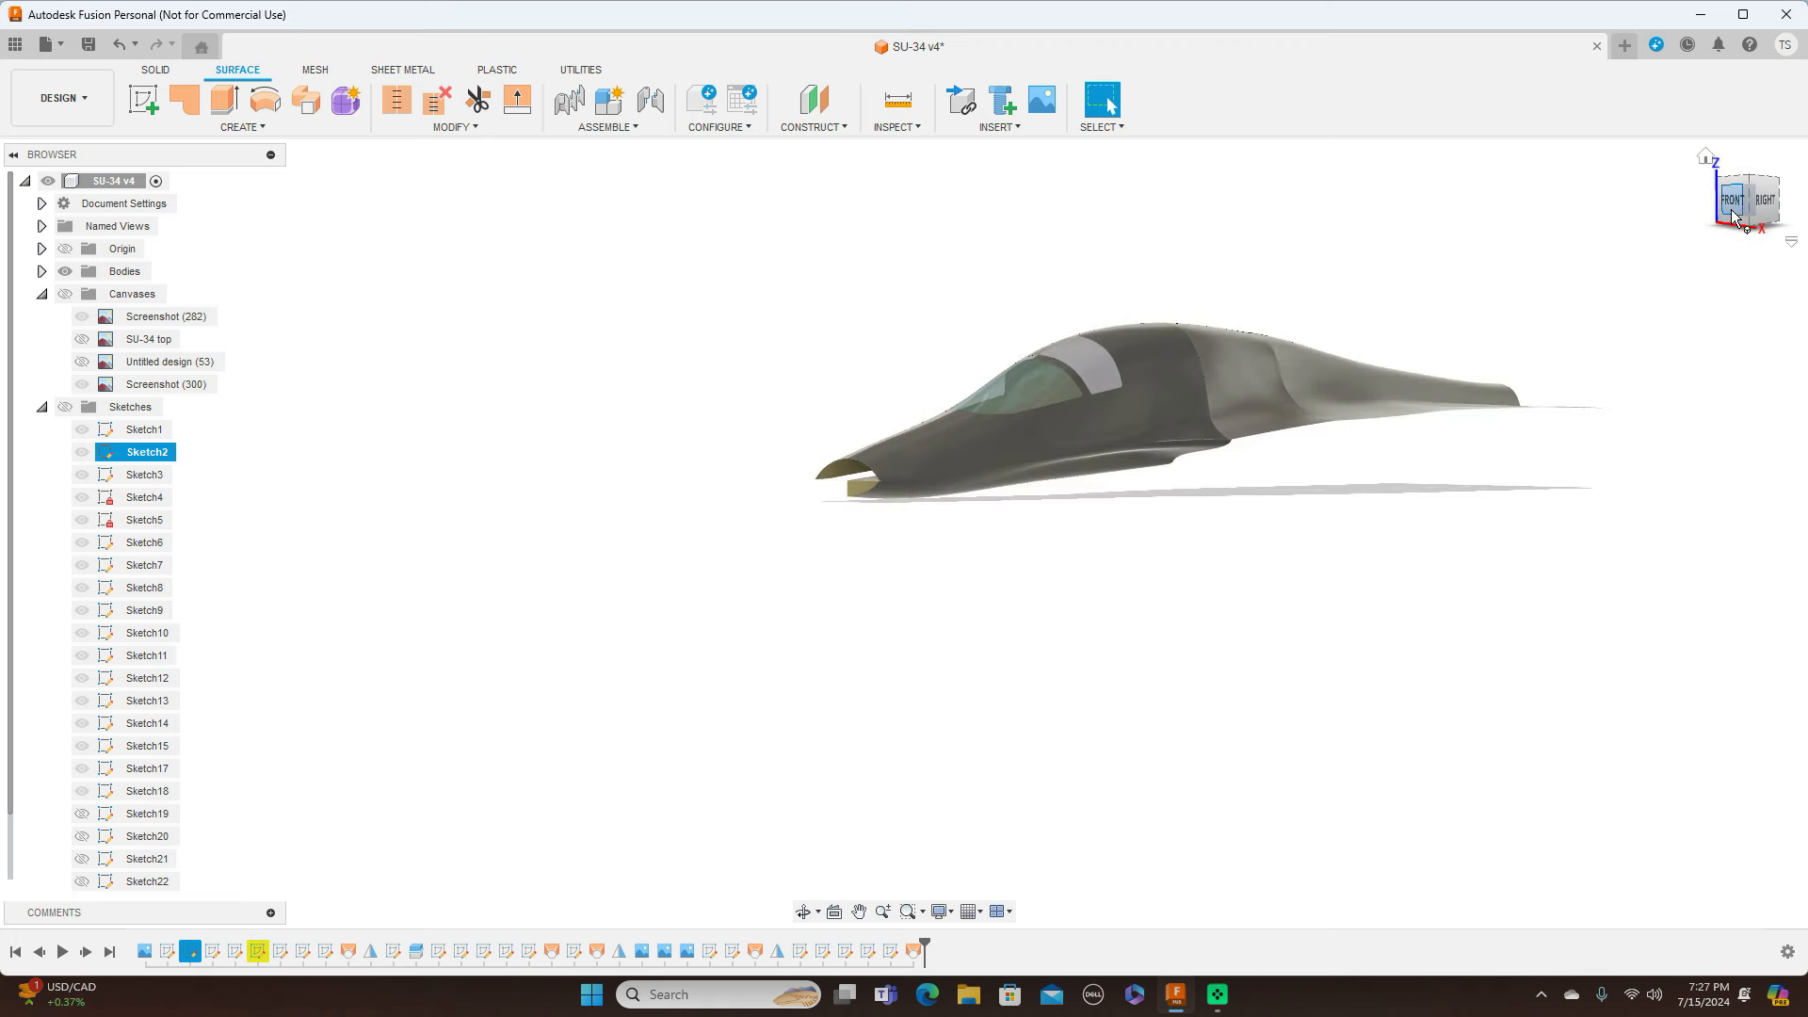
pyautogui.scroll(6, 1124, 400)
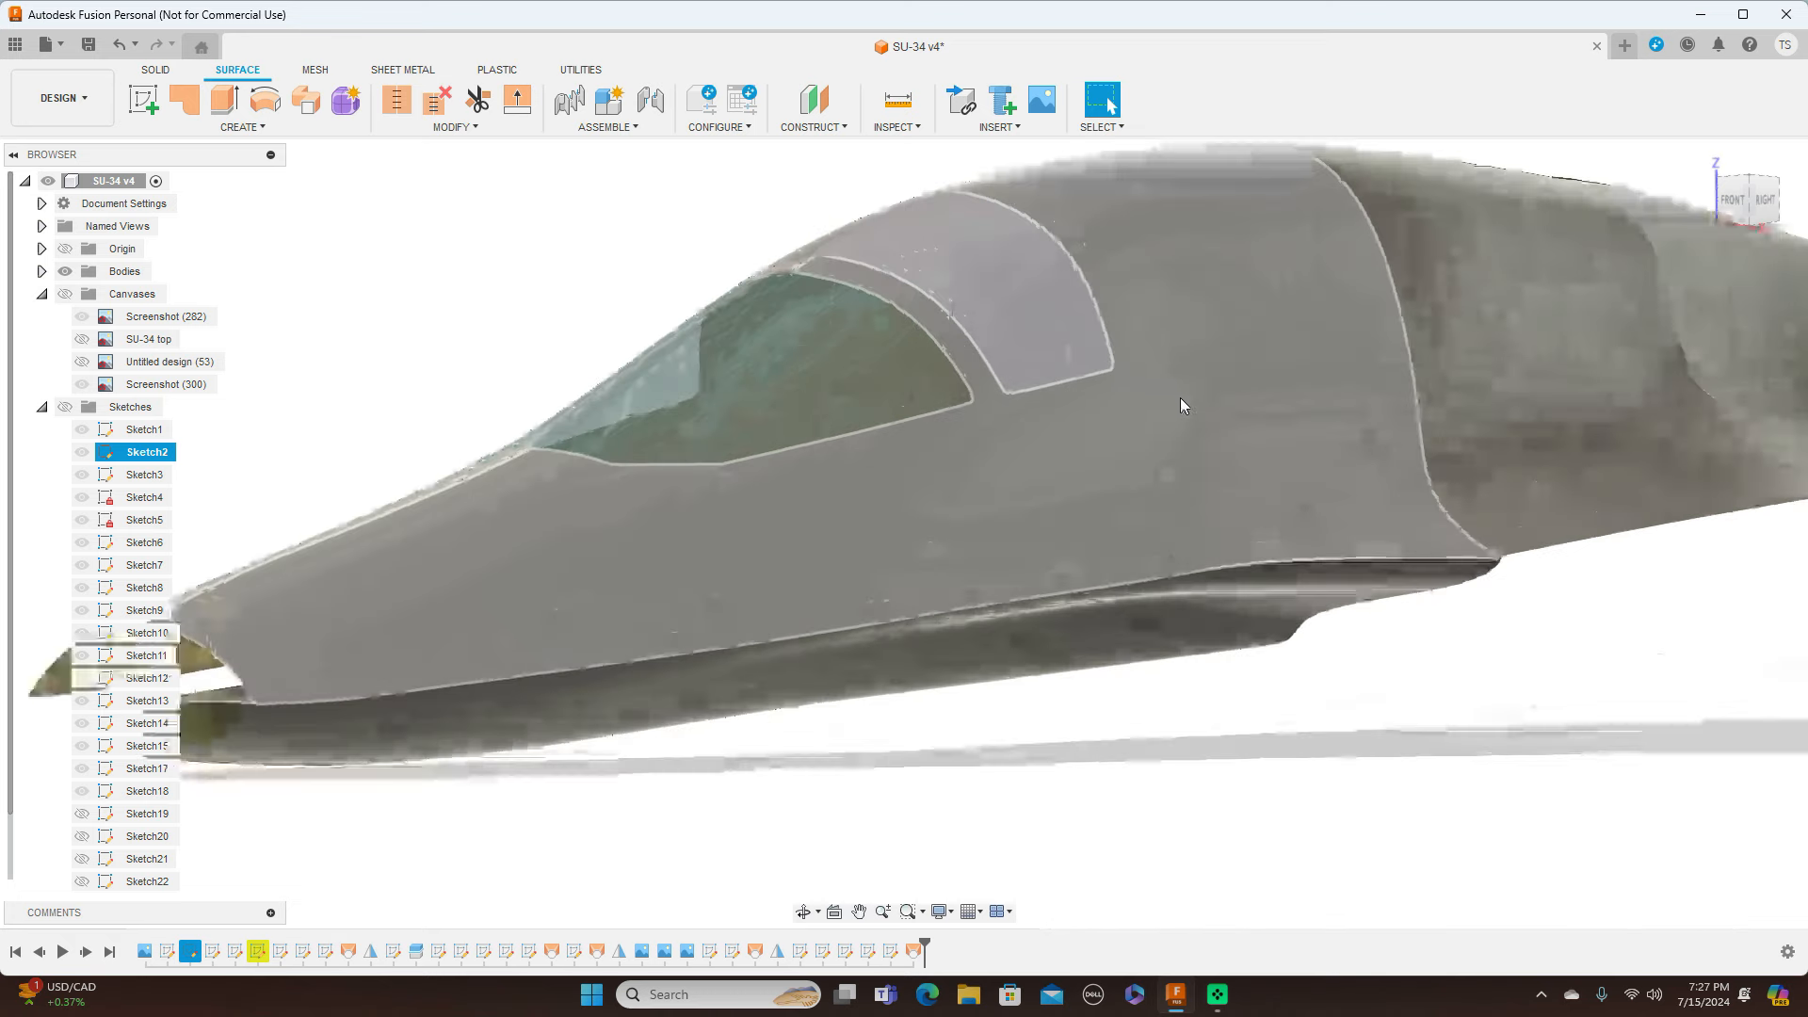
pyautogui.scroll(-4, 1223, 443)
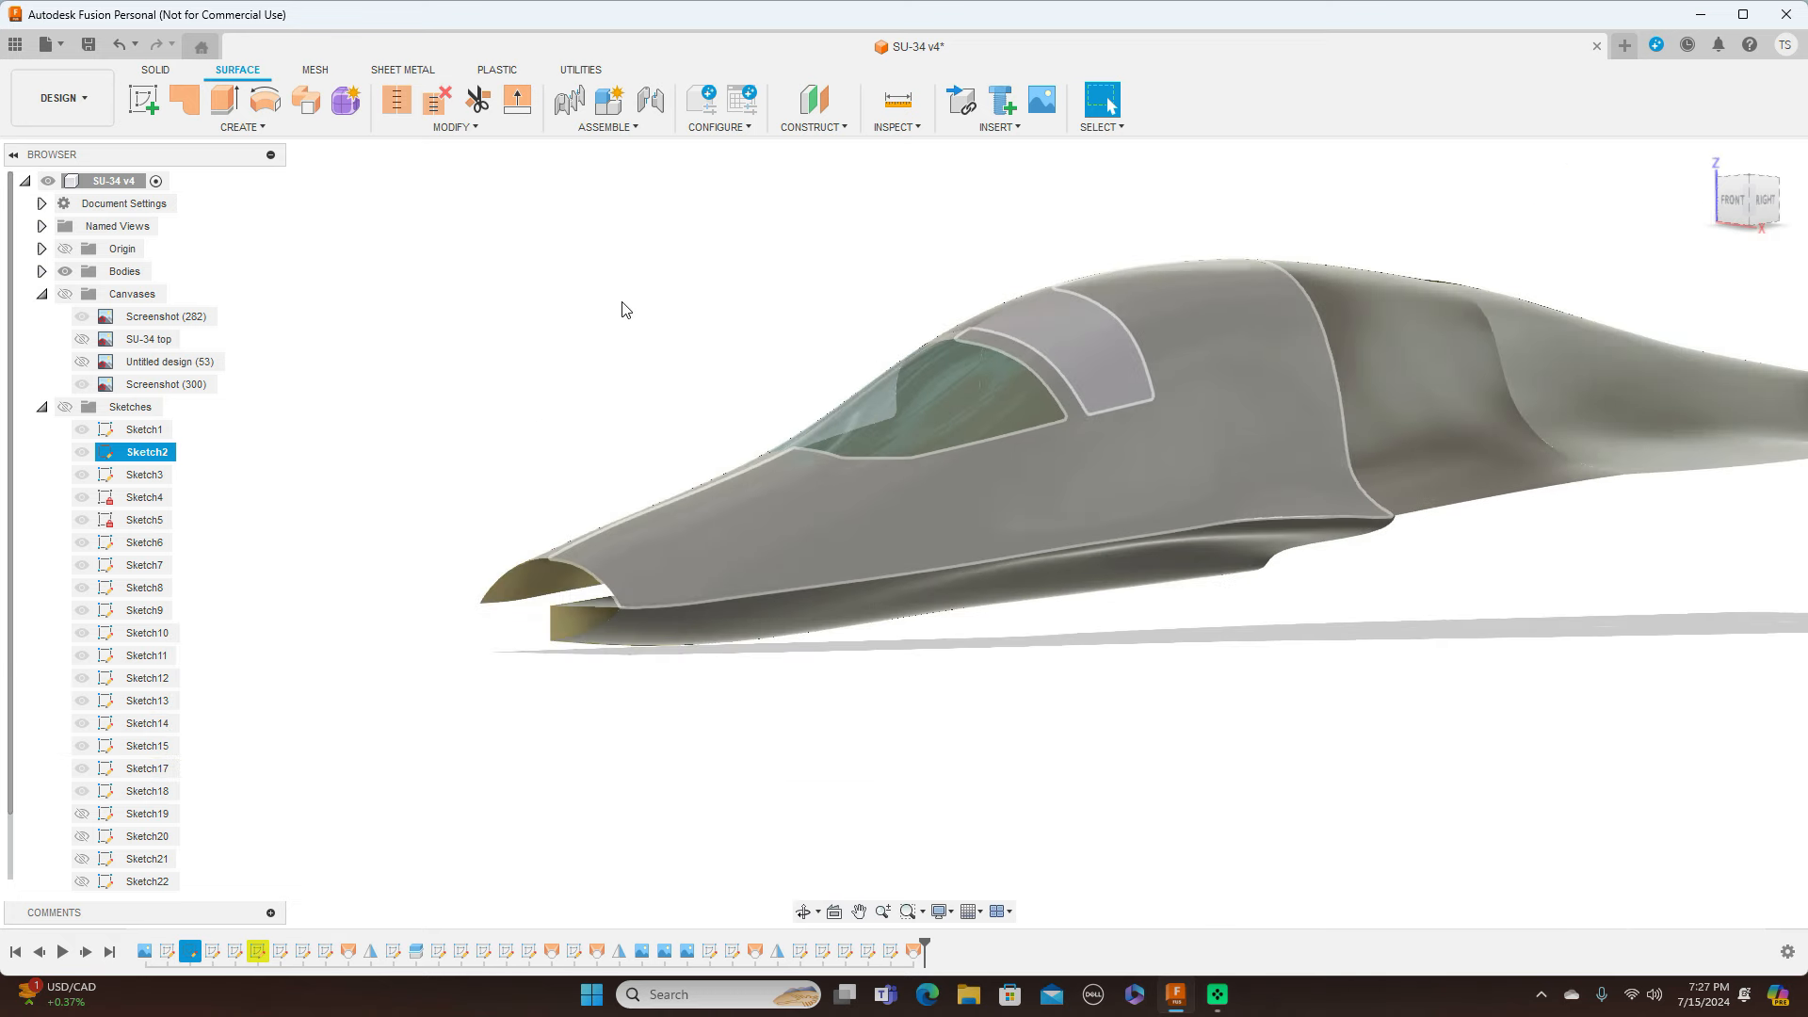
# Step: Try to shift the upper section 4 spline with the sketches shown, and undo the change
pyautogui.click(65, 408)
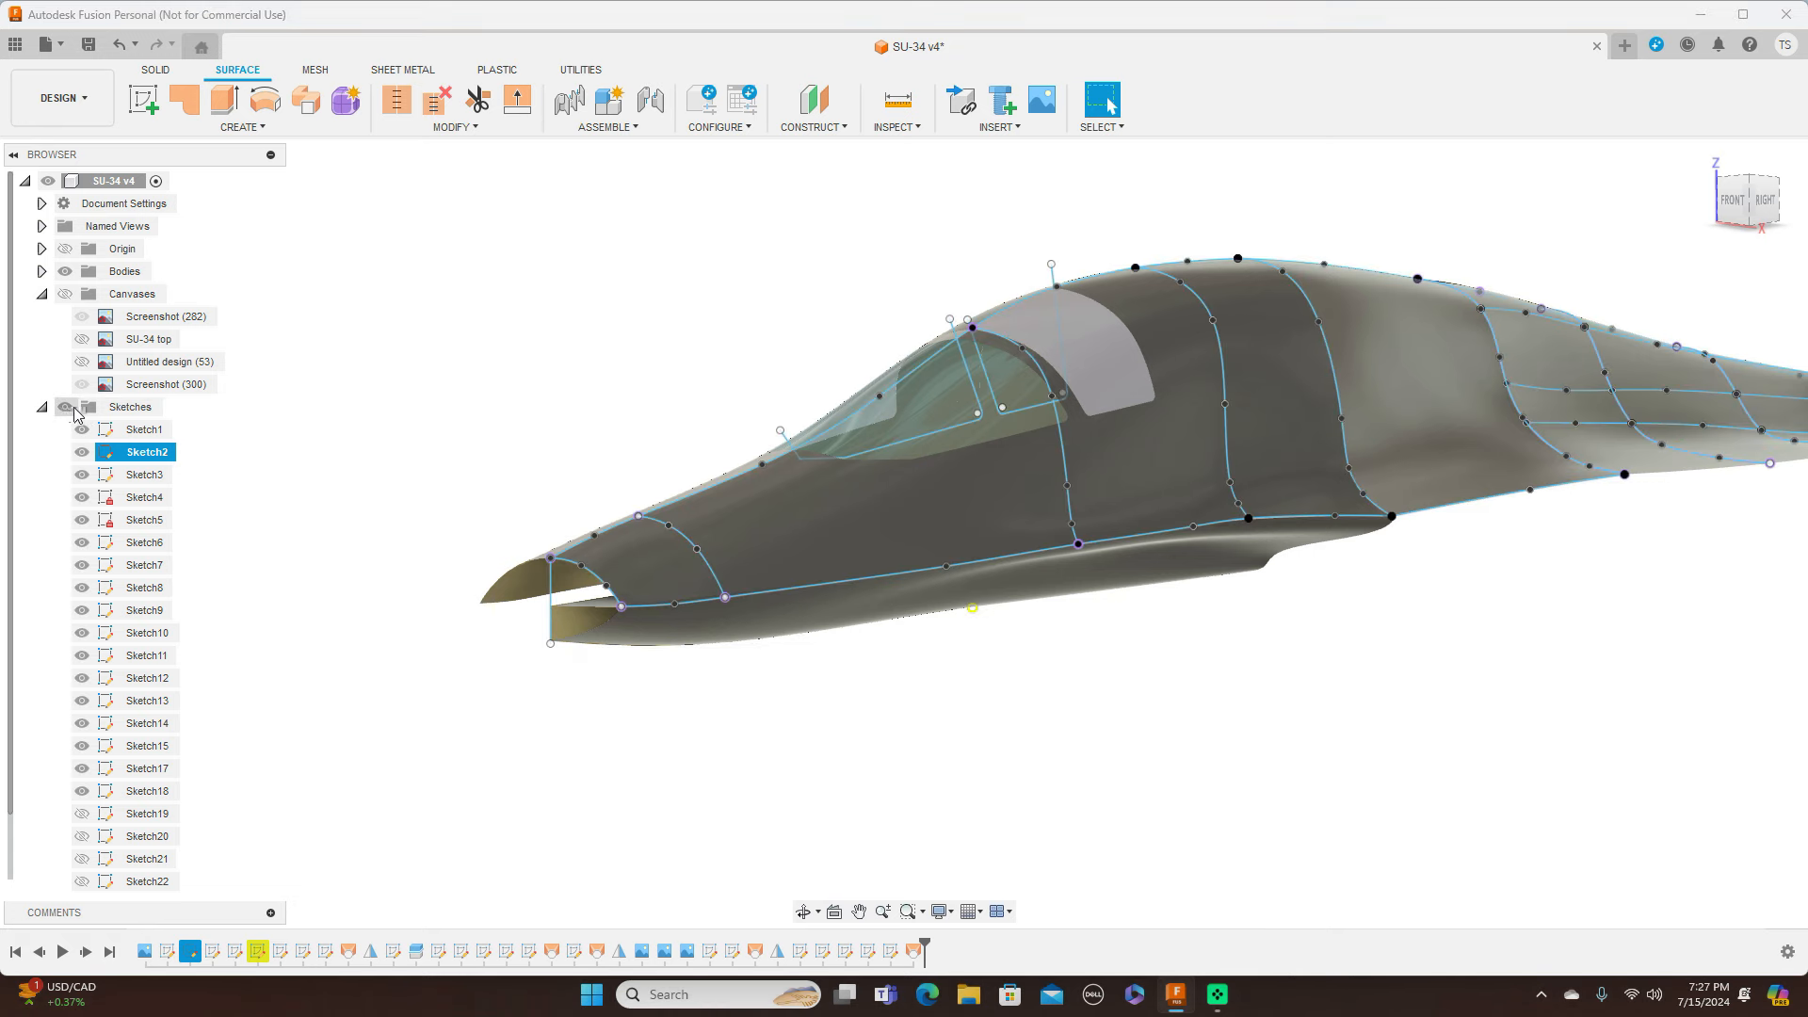
pyautogui.moveTo(1751, 208)
pyautogui.mouseDown()
pyautogui.moveTo(1800, 206)
pyautogui.moveTo(1768, 199)
pyautogui.mouseUp()
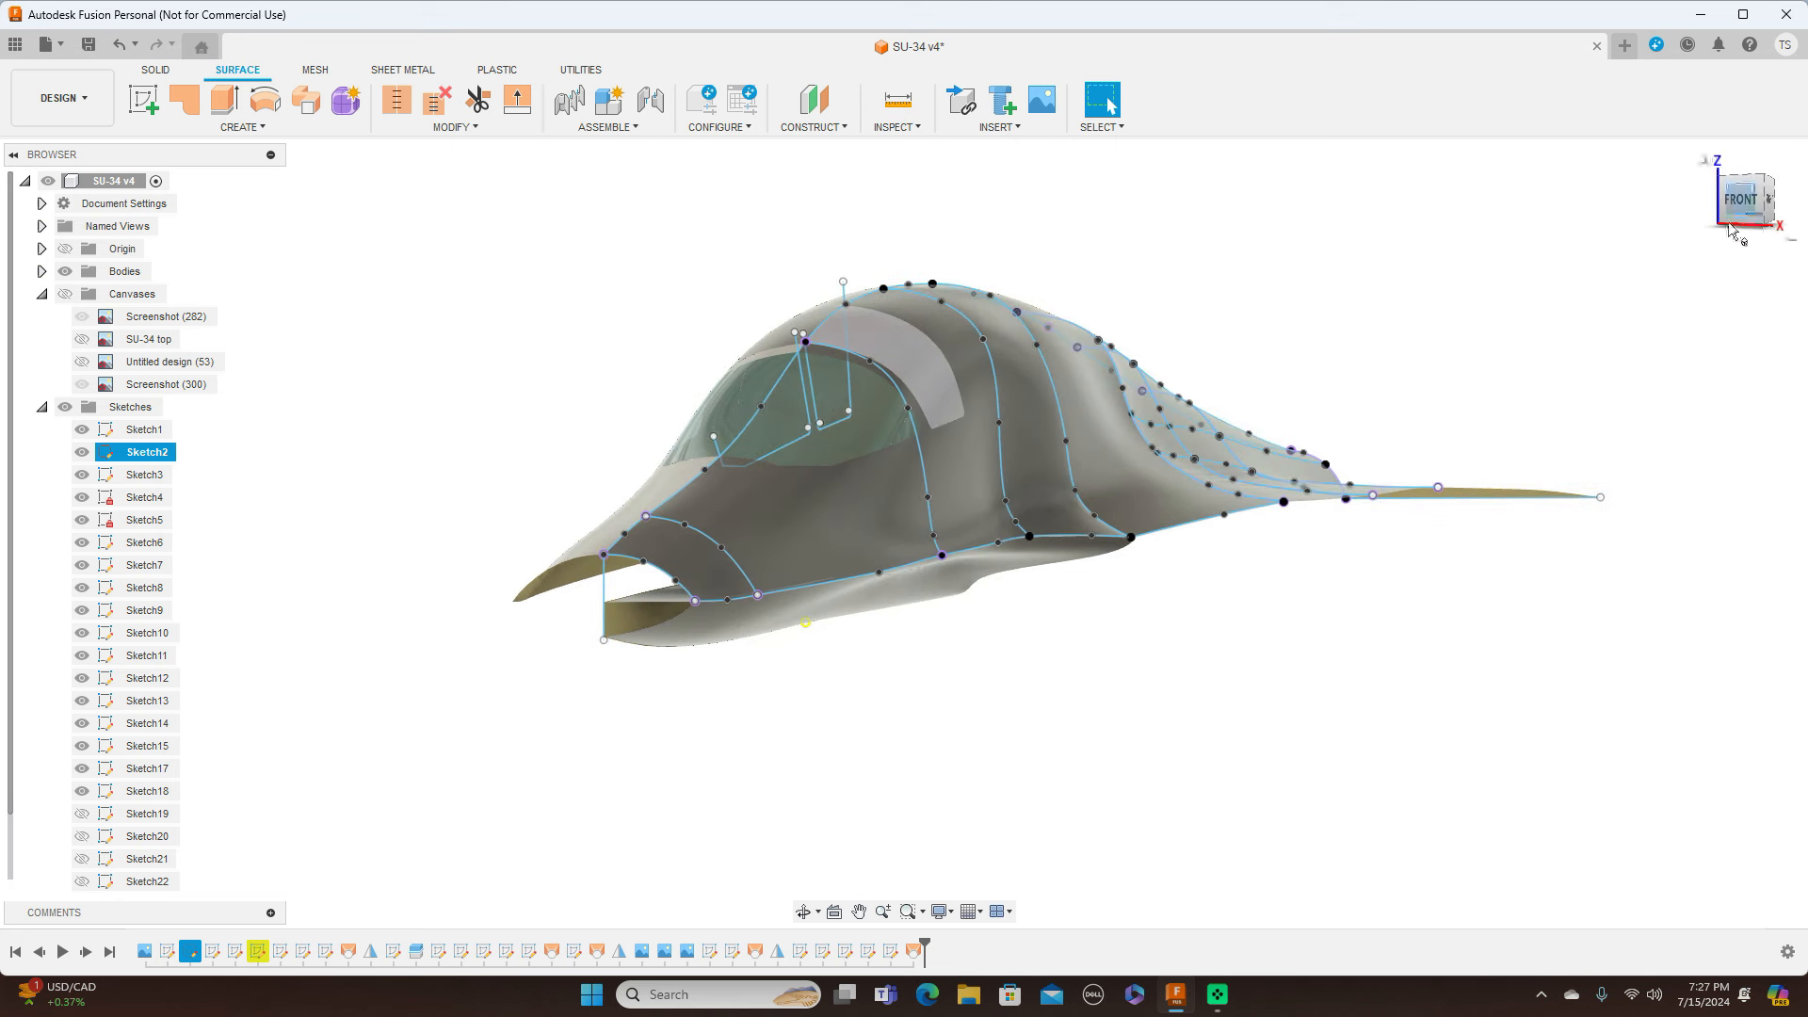
pyautogui.click(1009, 509)
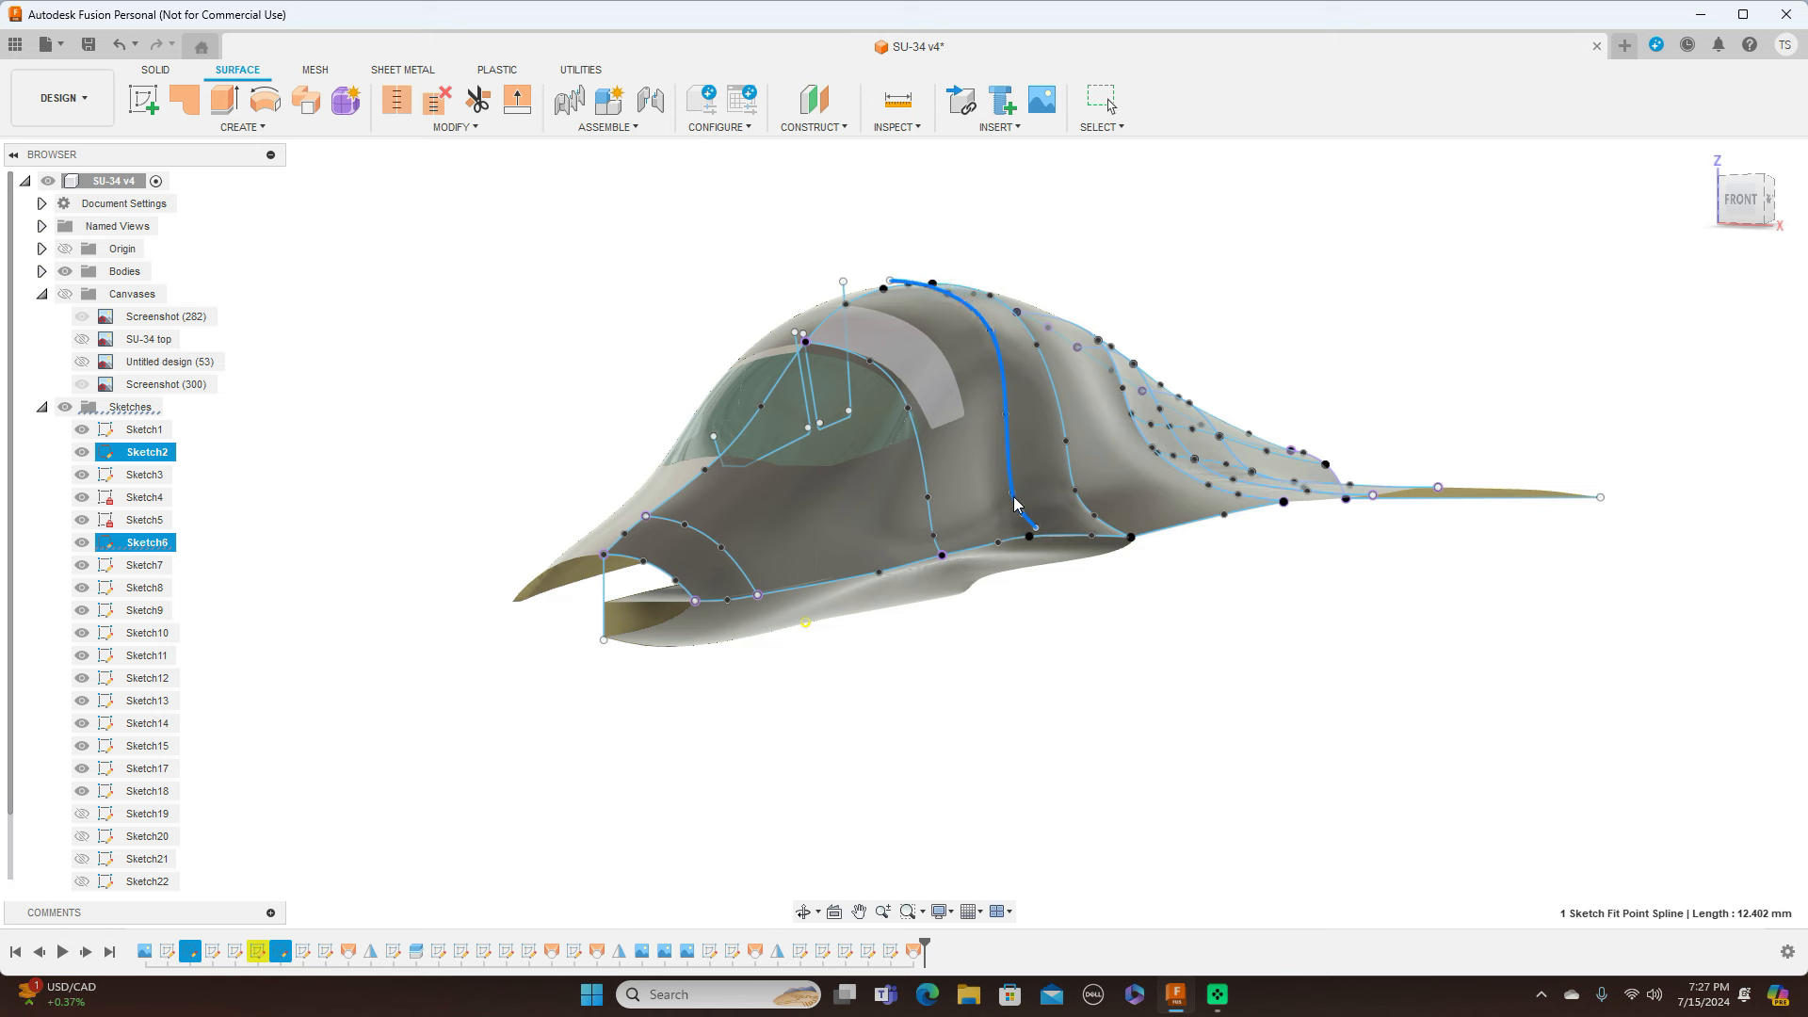
pyautogui.click(119, 45)
pyautogui.click(120, 45)
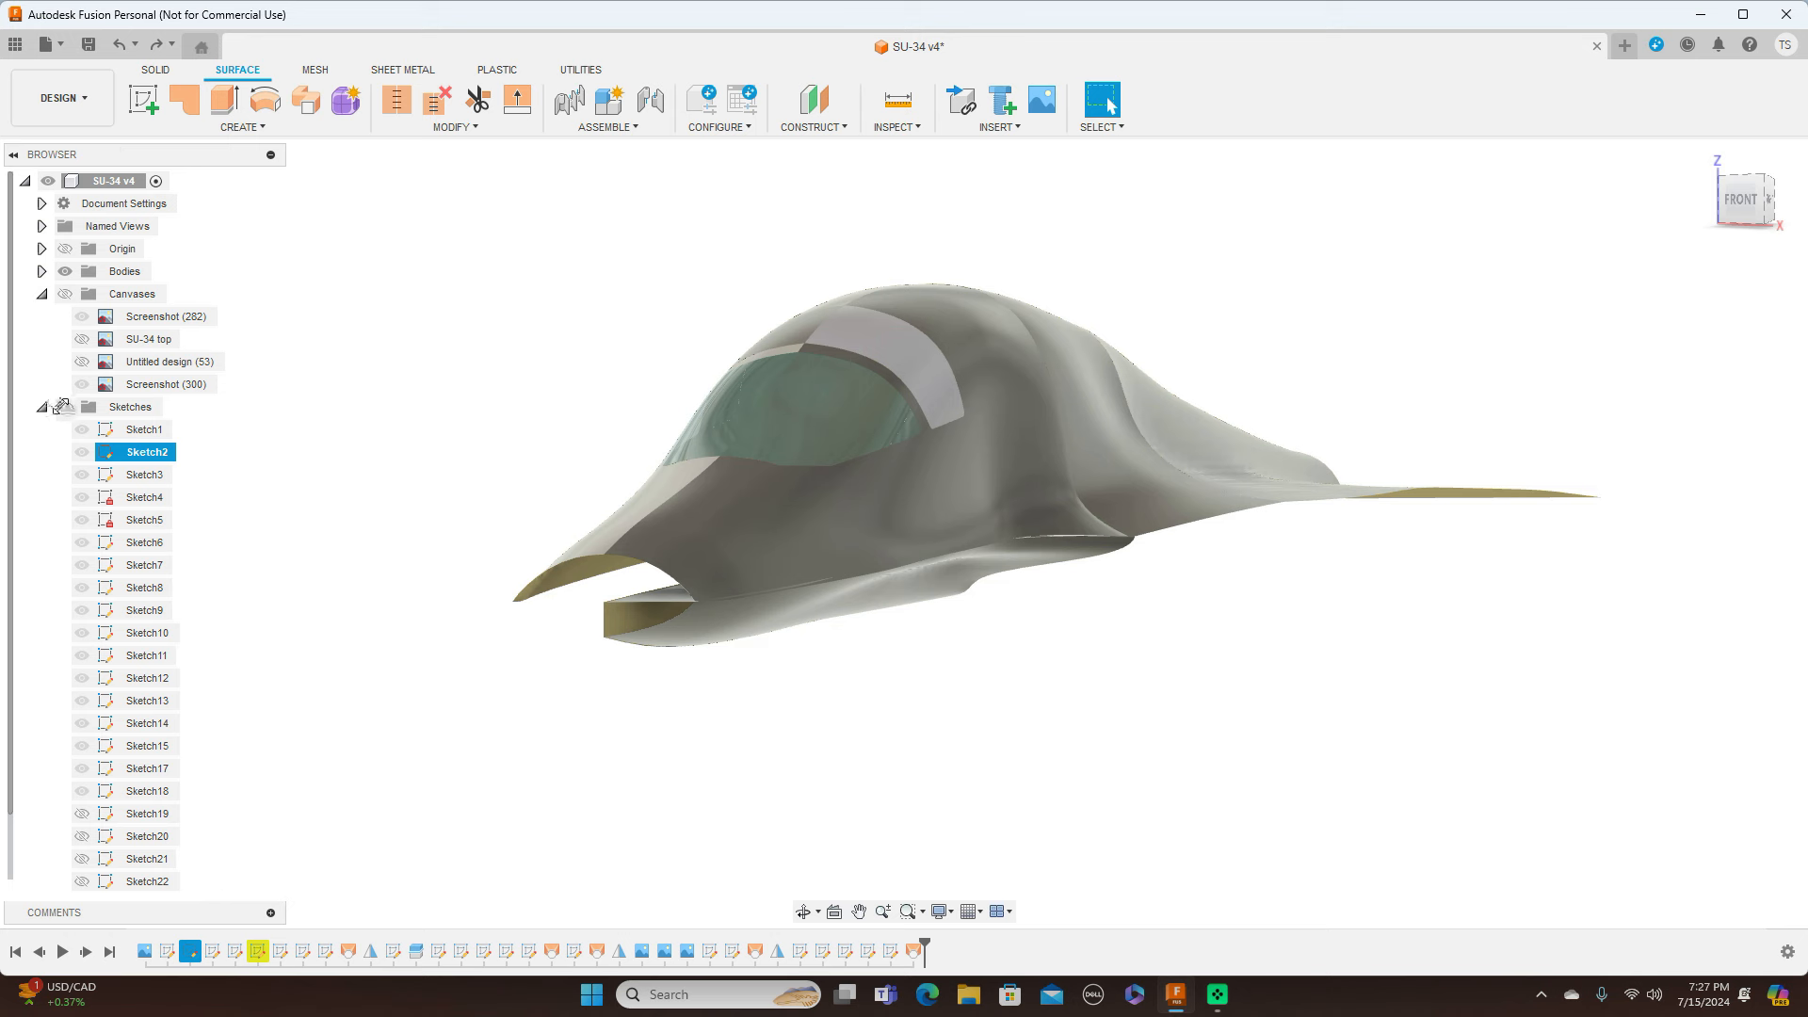
# Step: With the sketches shown and the bodies hidden, move the side fit point of the upper section 4 spline slightly upward
pyautogui.click(65, 407)
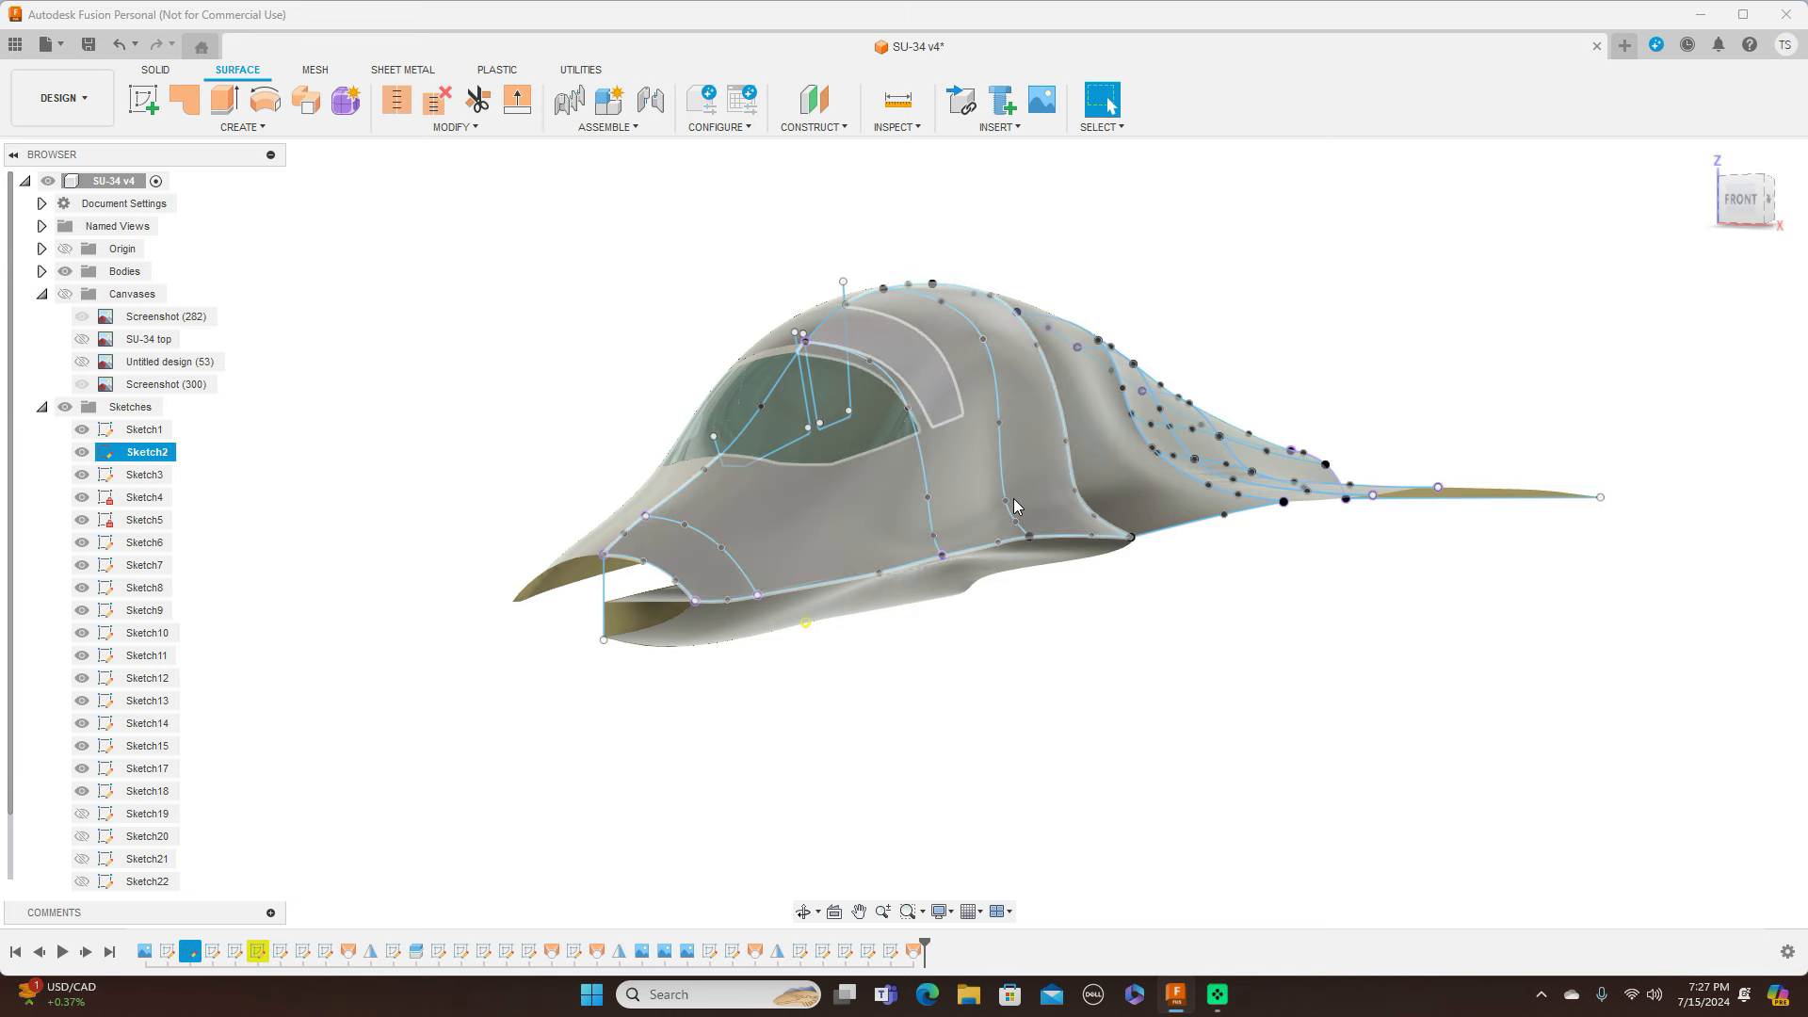
pyautogui.click(1744, 199)
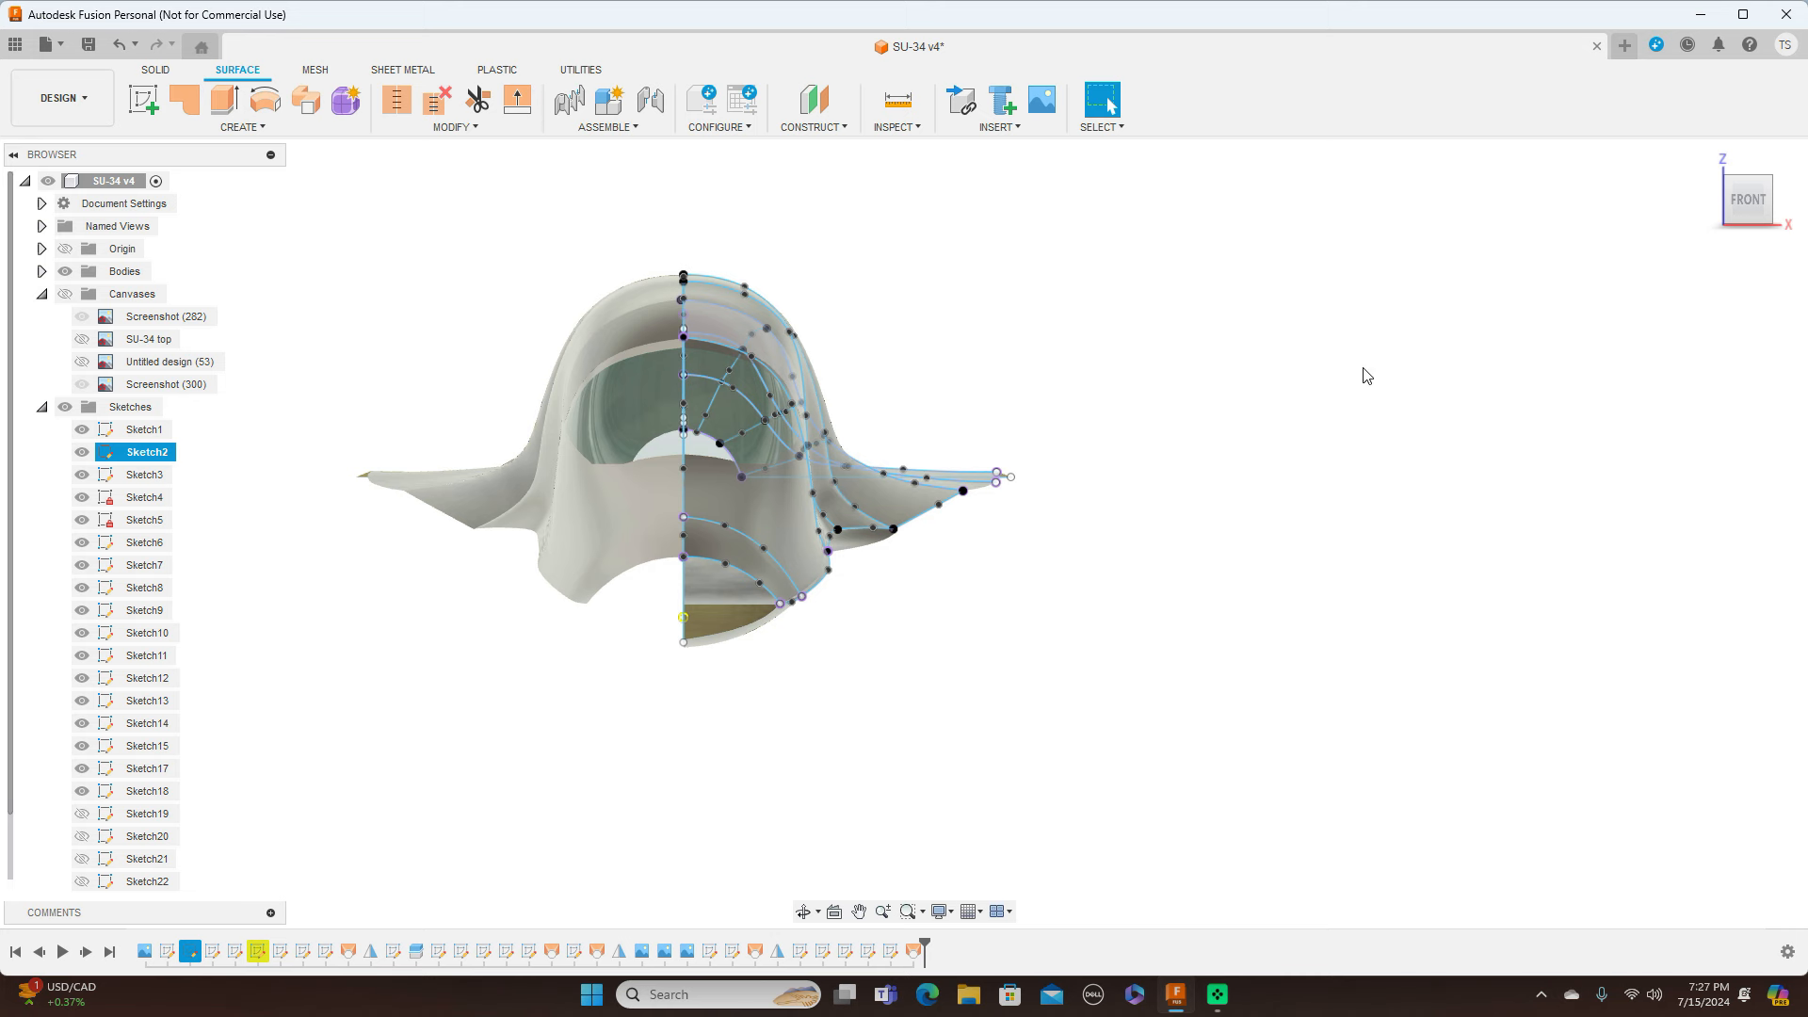
pyautogui.moveTo(1363, 368); pyautogui.dragTo(1327, 380, button='middle')
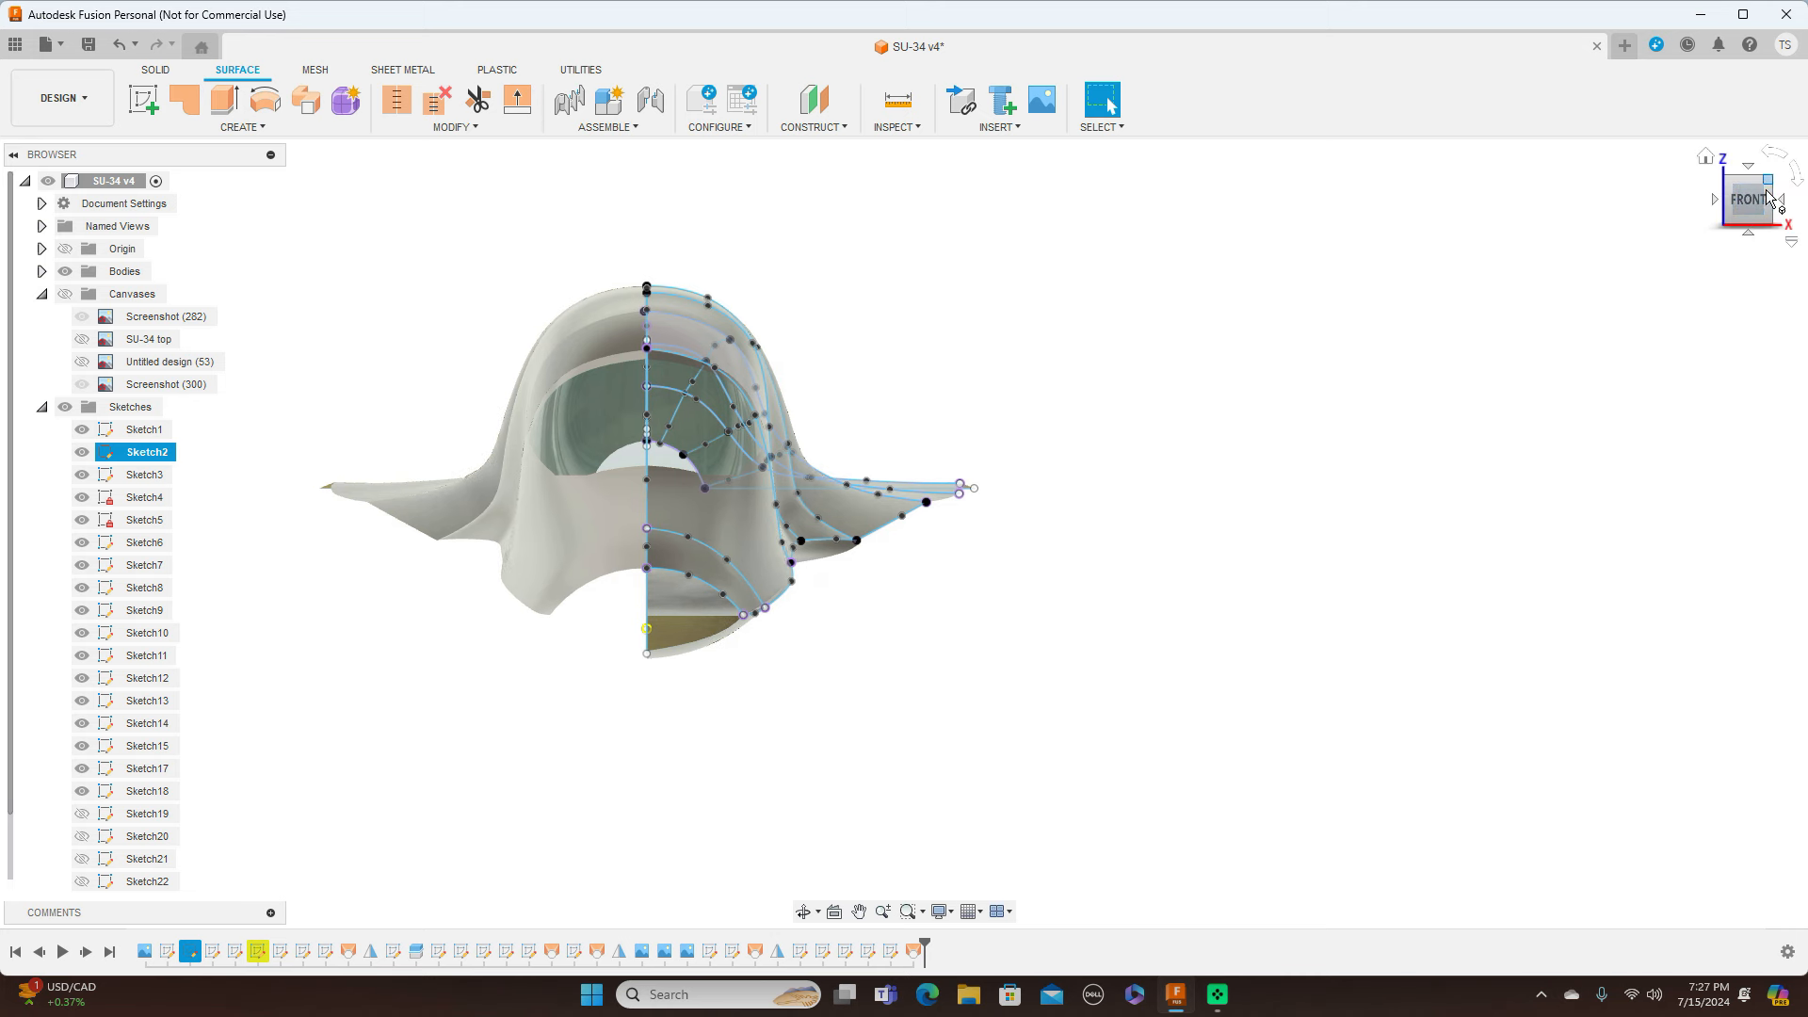
pyautogui.moveTo(1759, 196); pyautogui.dragTo(1745, 204)
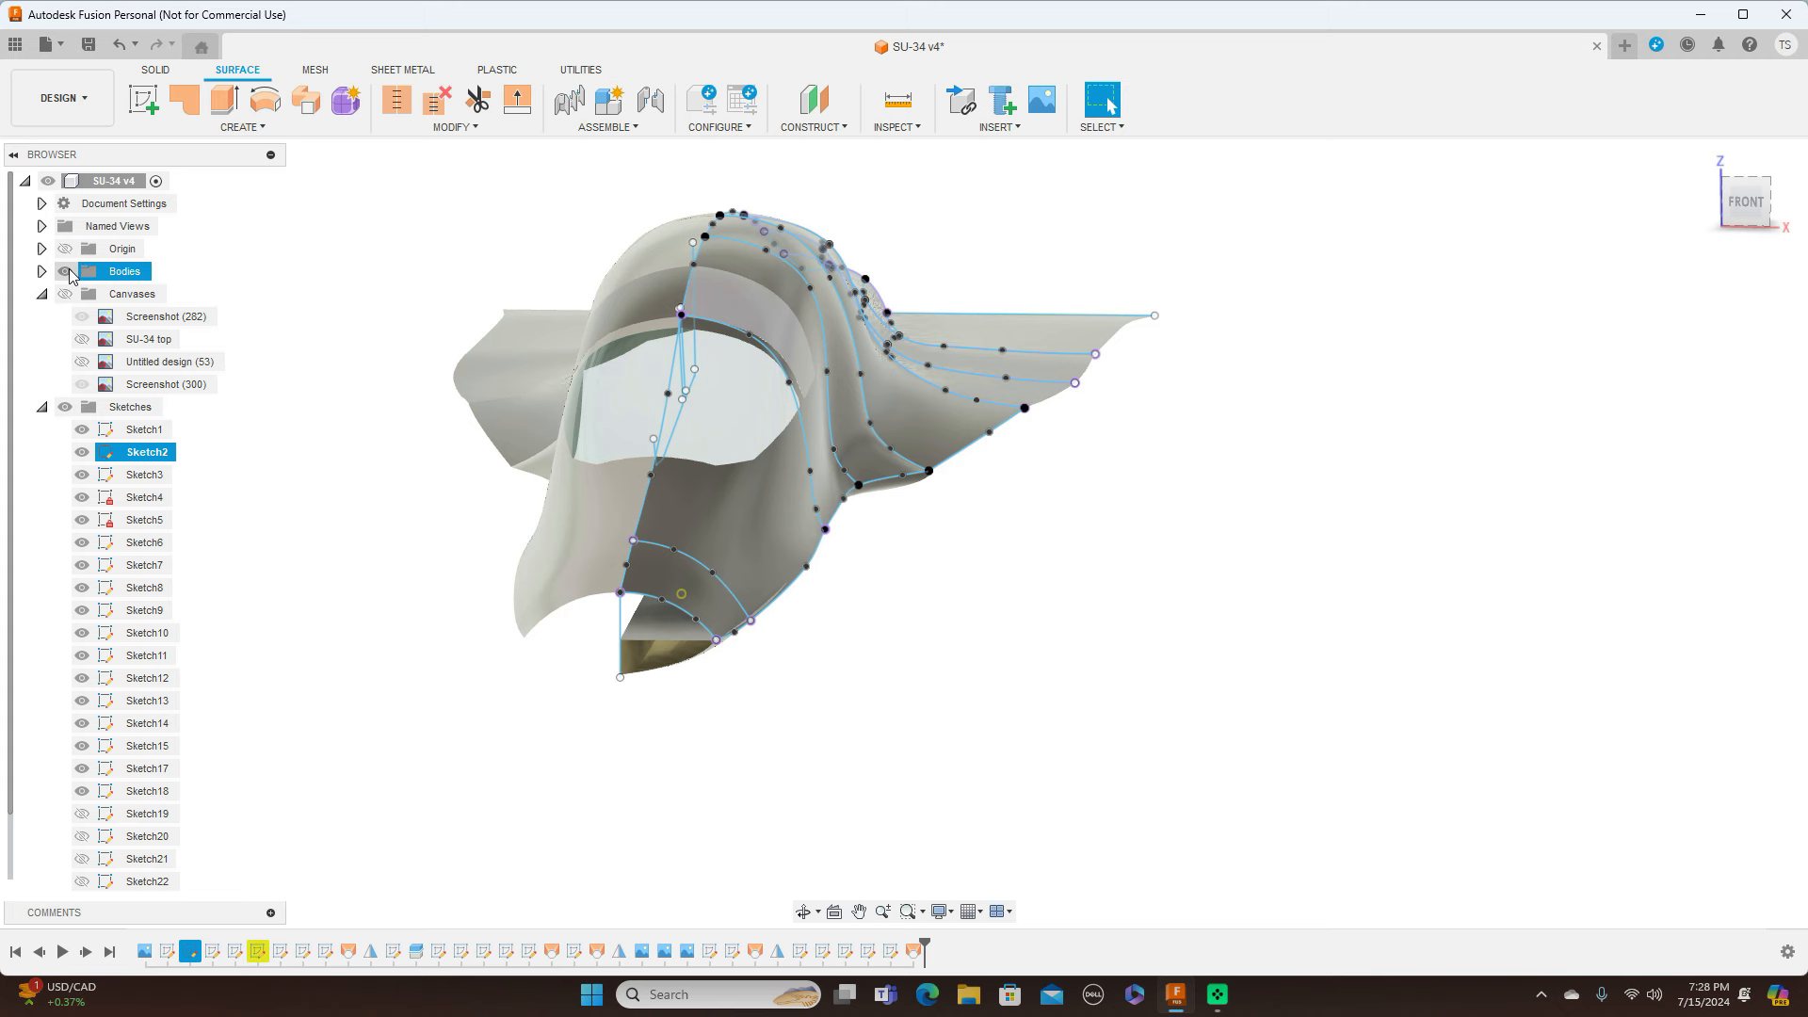
pyautogui.click(65, 271)
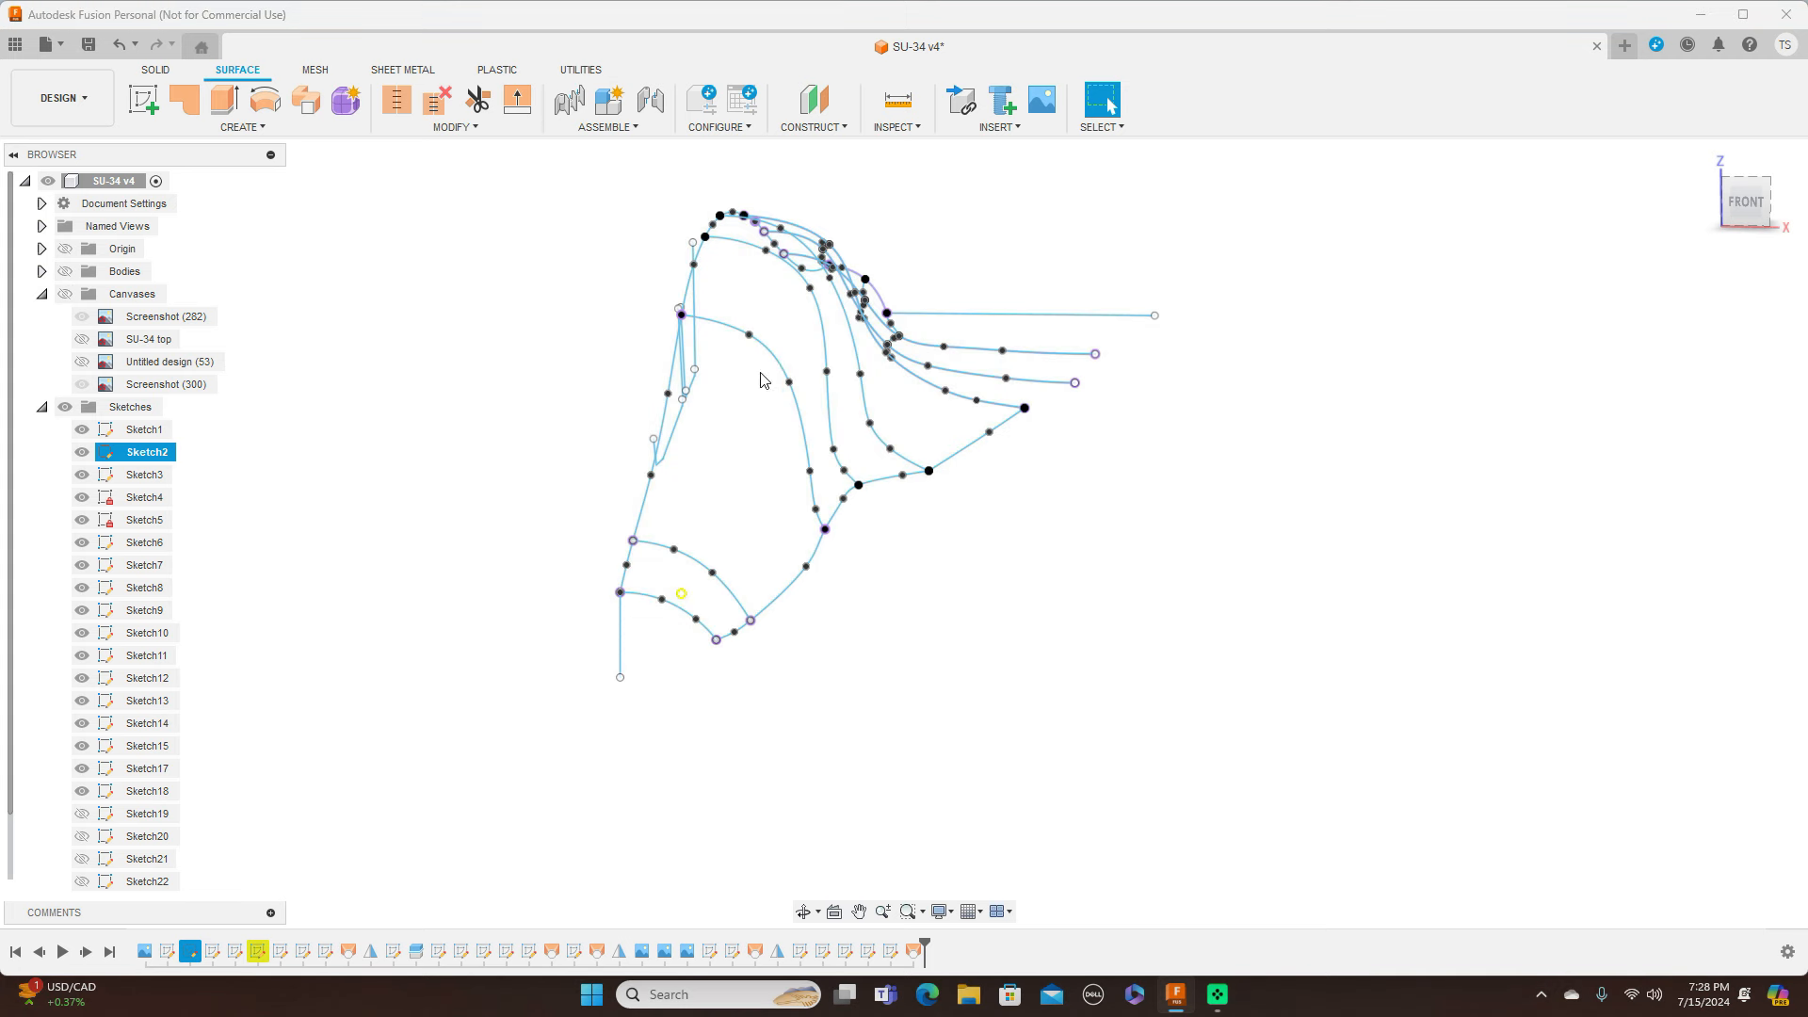
pyautogui.click(884, 420)
pyautogui.moveTo(885, 420); pyautogui.dragTo(840, 444)
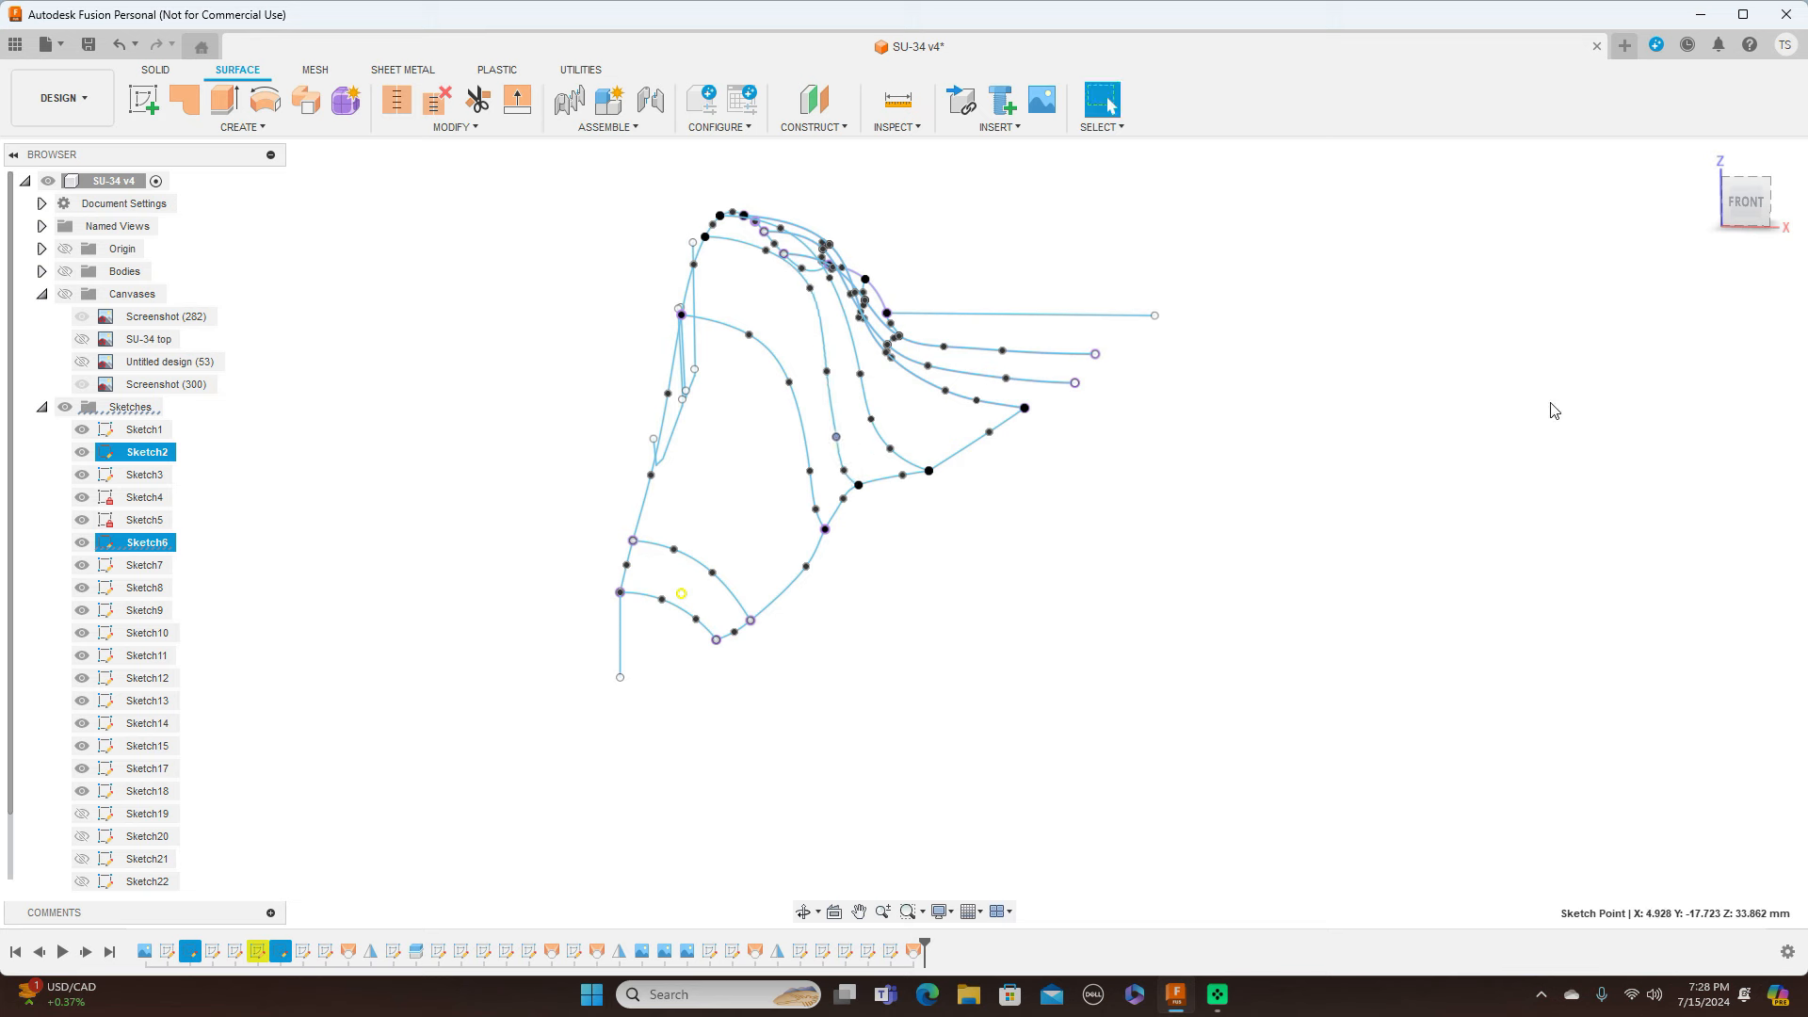
# Step: Show the bodies and check the reshaped forward fuselage surface from the side and the front
pyautogui.click(65, 271)
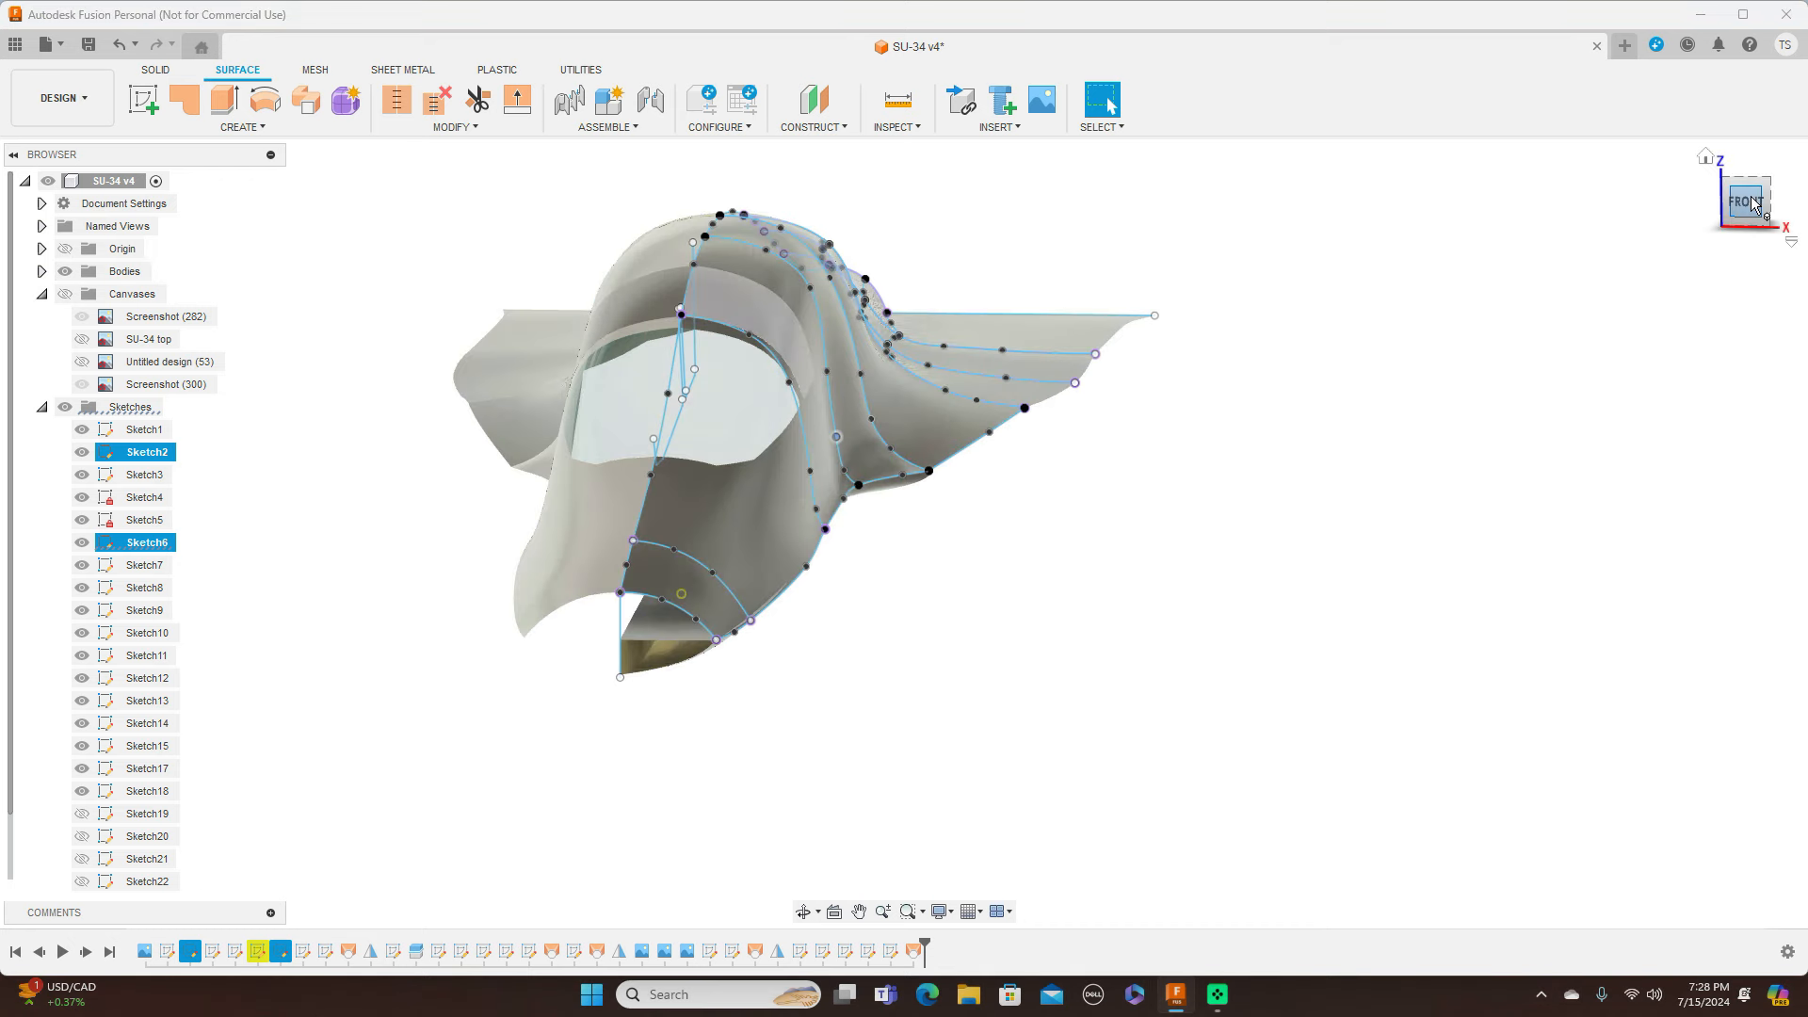
pyautogui.click(1748, 201)
pyautogui.click(1783, 224)
pyautogui.moveTo(1438, 218); pyautogui.dragTo(1017, 208, button='middle')
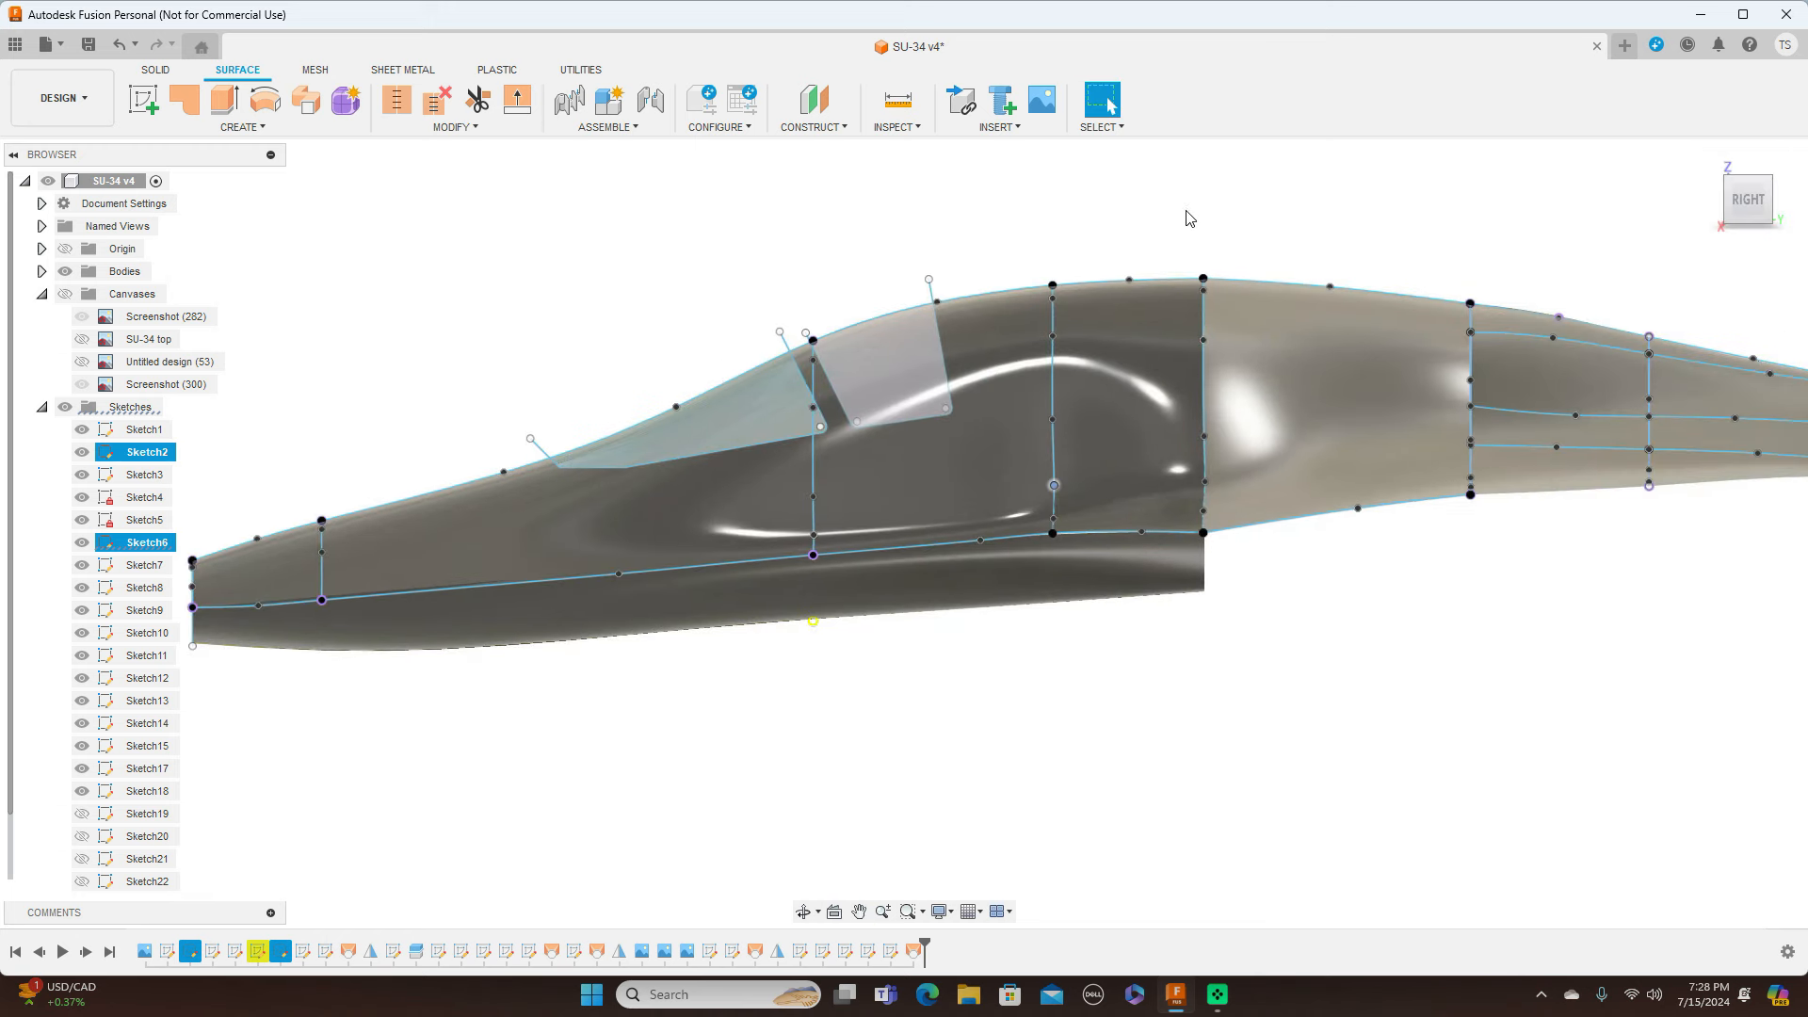
pyautogui.click(1715, 202)
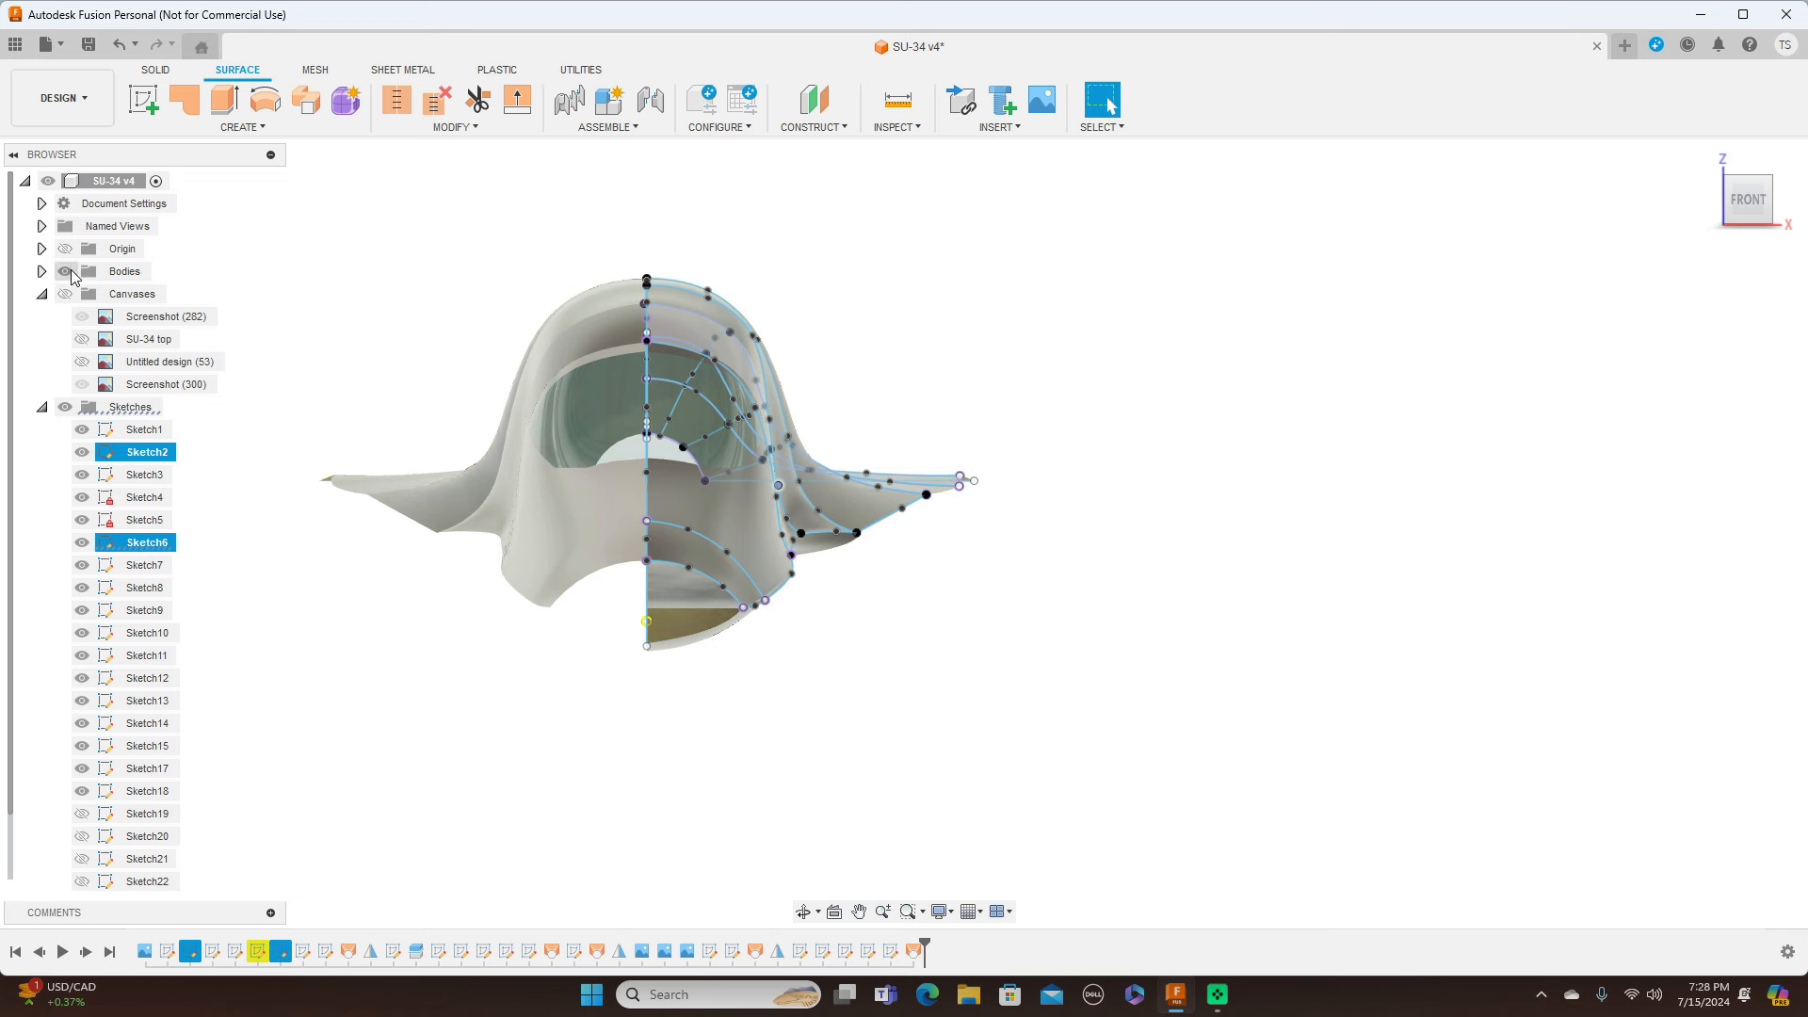
# Step: Hide the bodies and move the two middle side fit points of the upper section 4 spline slightly outward
pyautogui.click(65, 271)
pyautogui.scroll(1, 828, 358)
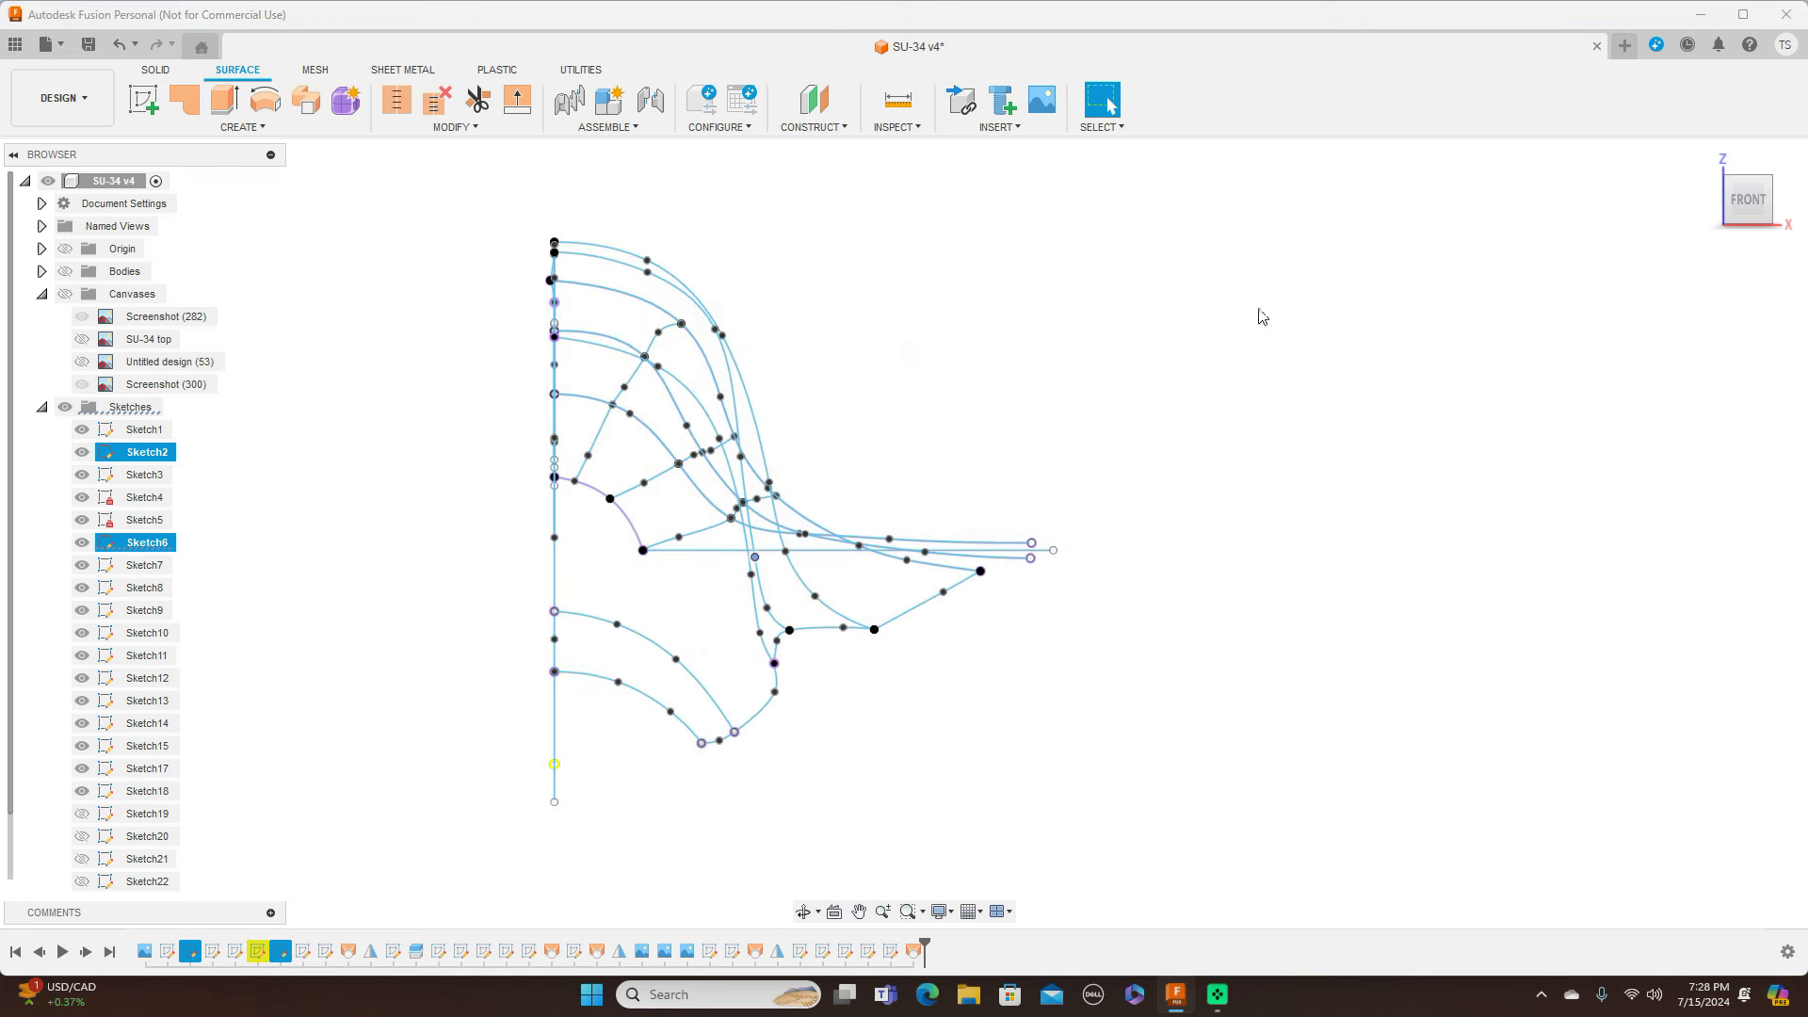
pyautogui.moveTo(1755, 210); pyautogui.dragTo(1632, 252)
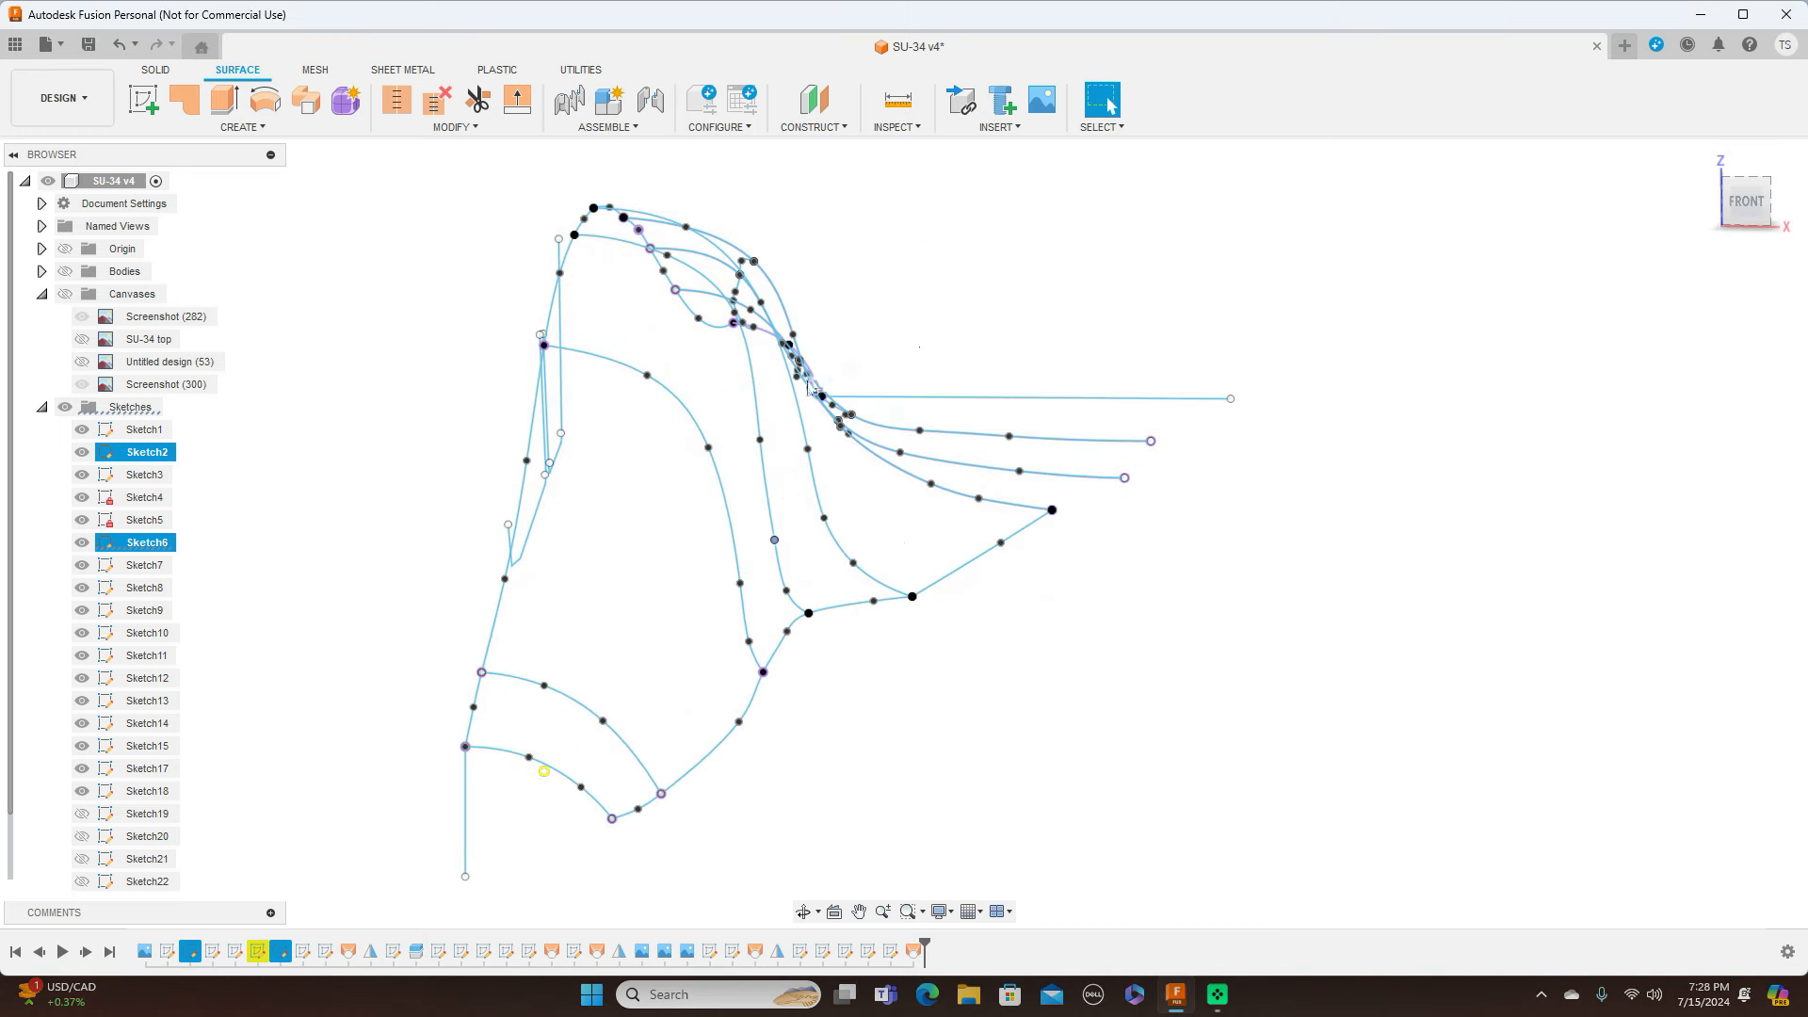
pyautogui.click(766, 441)
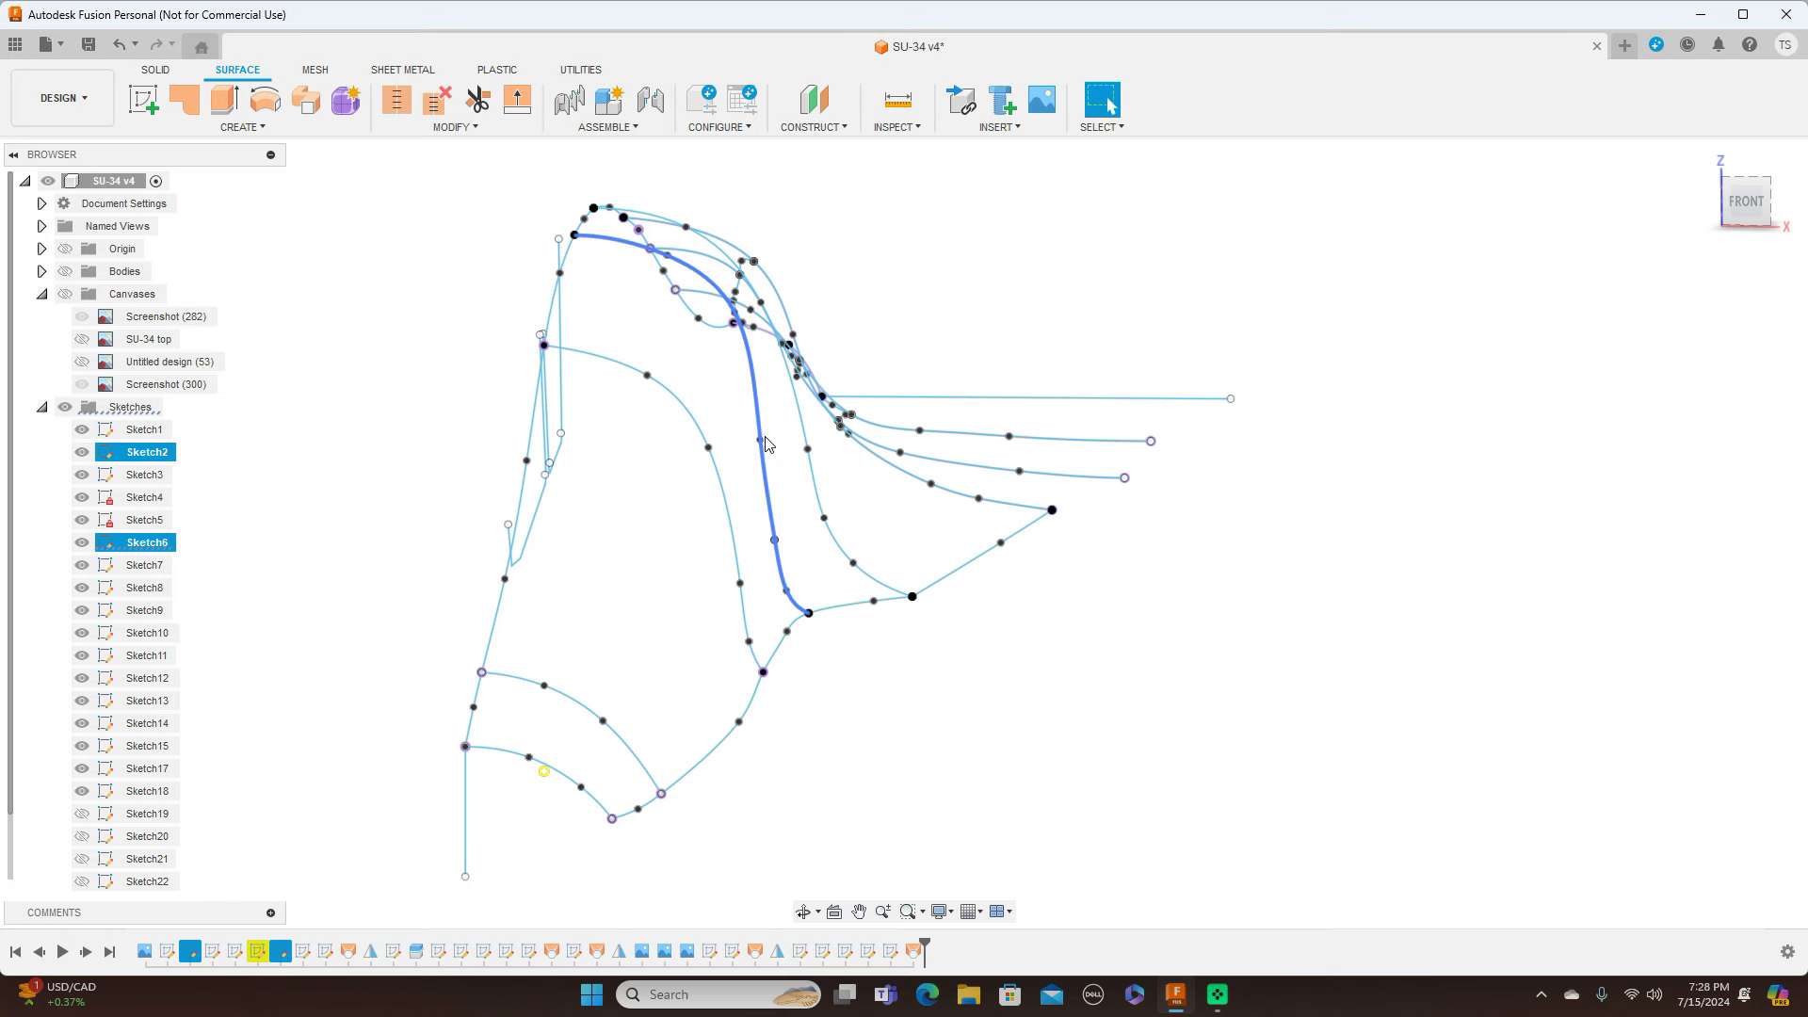
pyautogui.click(766, 441)
pyautogui.click(979, 298)
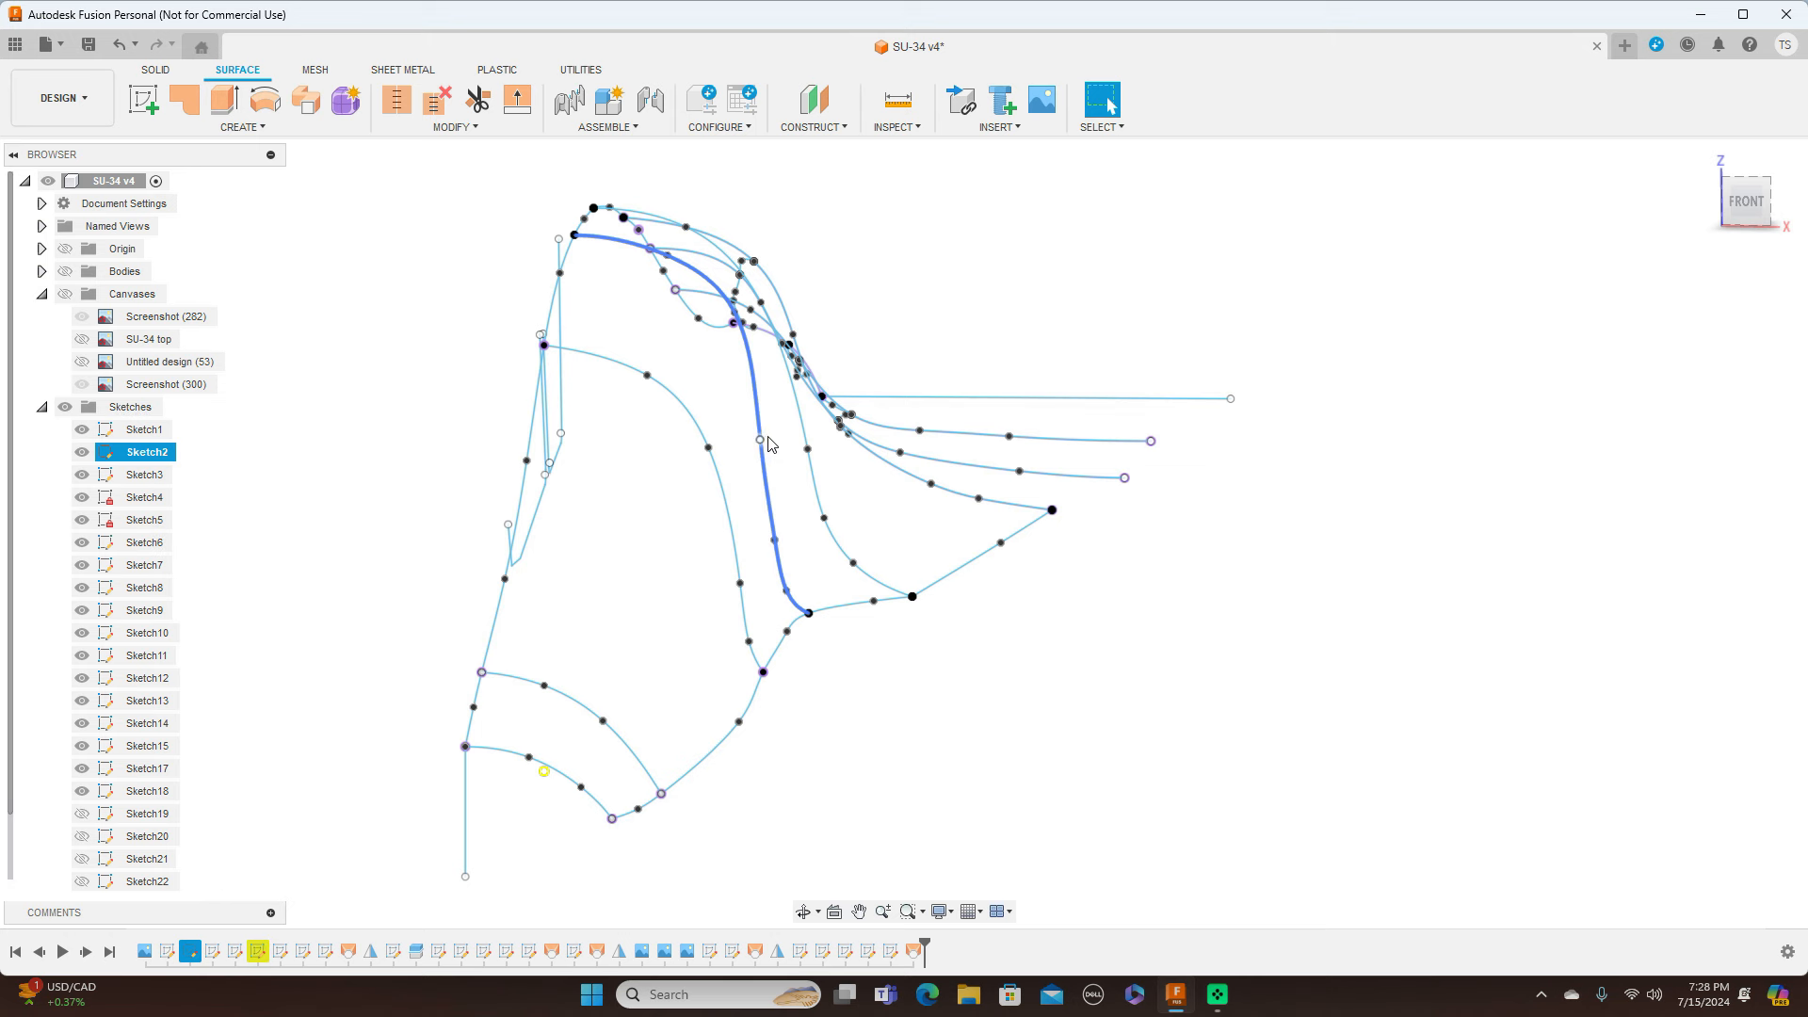
pyautogui.click(773, 439)
pyautogui.moveTo(772, 439); pyautogui.dragTo(767, 440)
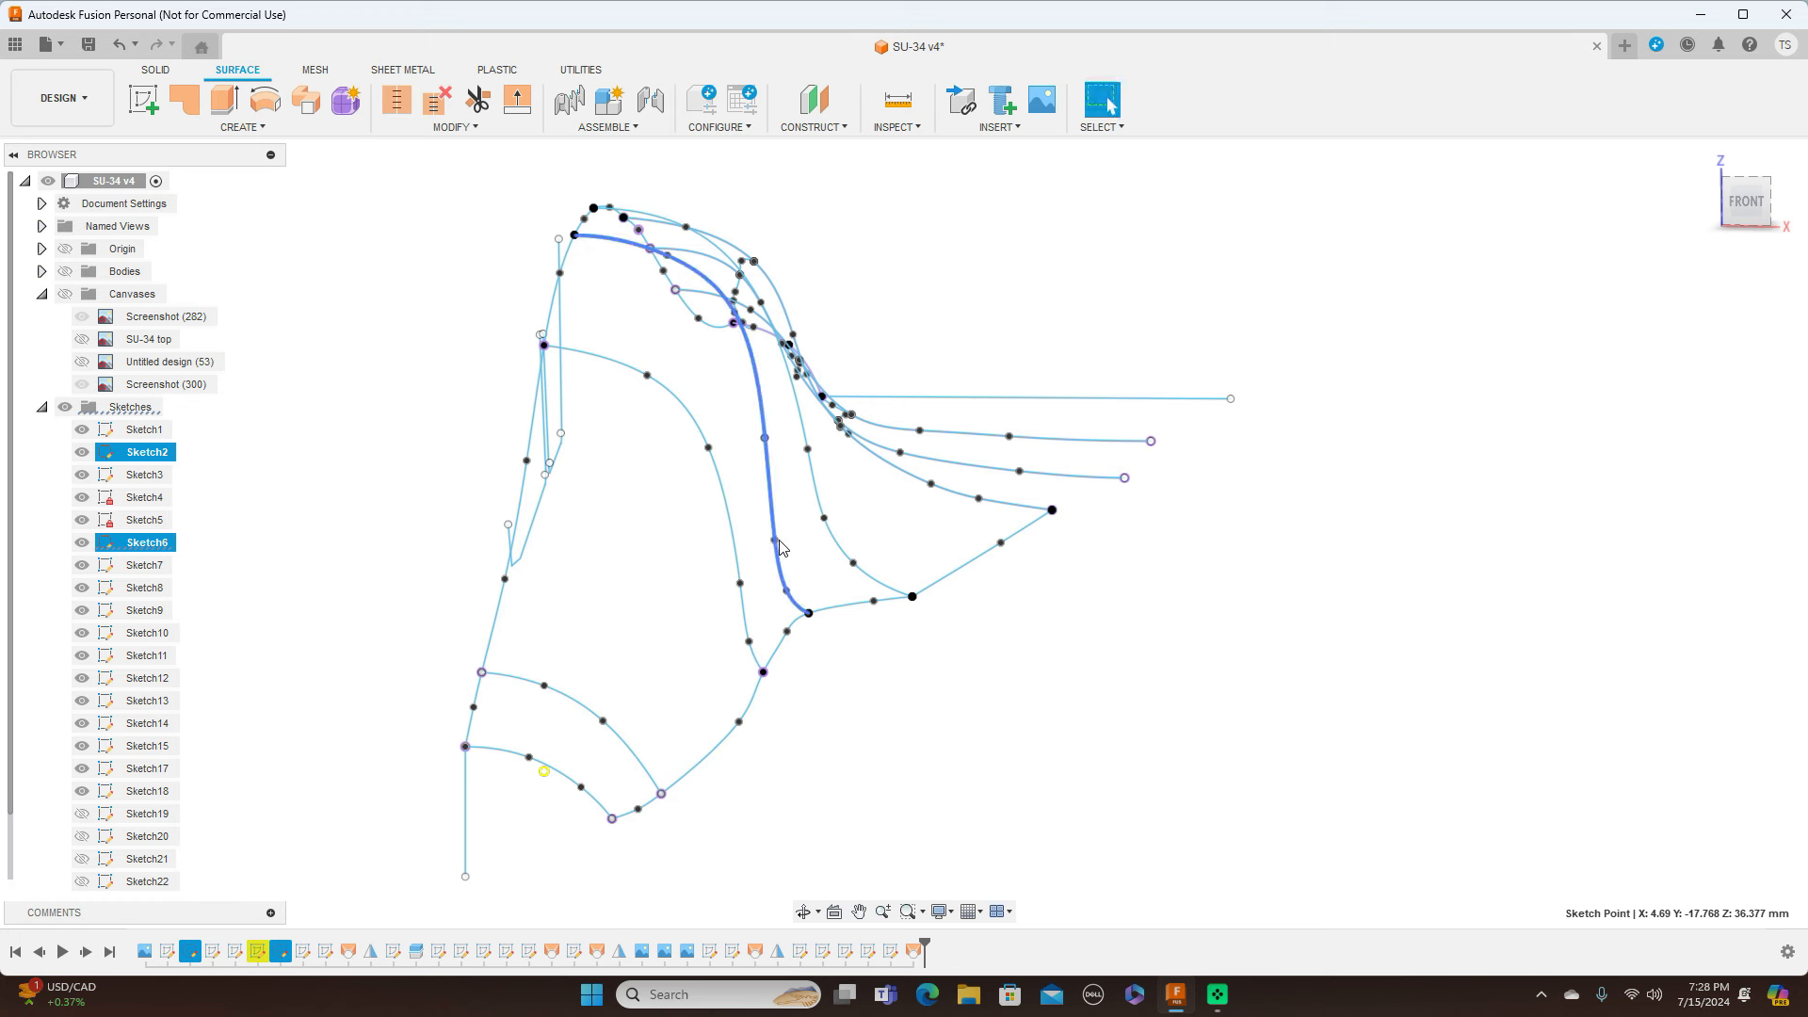
pyautogui.moveTo(782, 547); pyautogui.dragTo(787, 545)
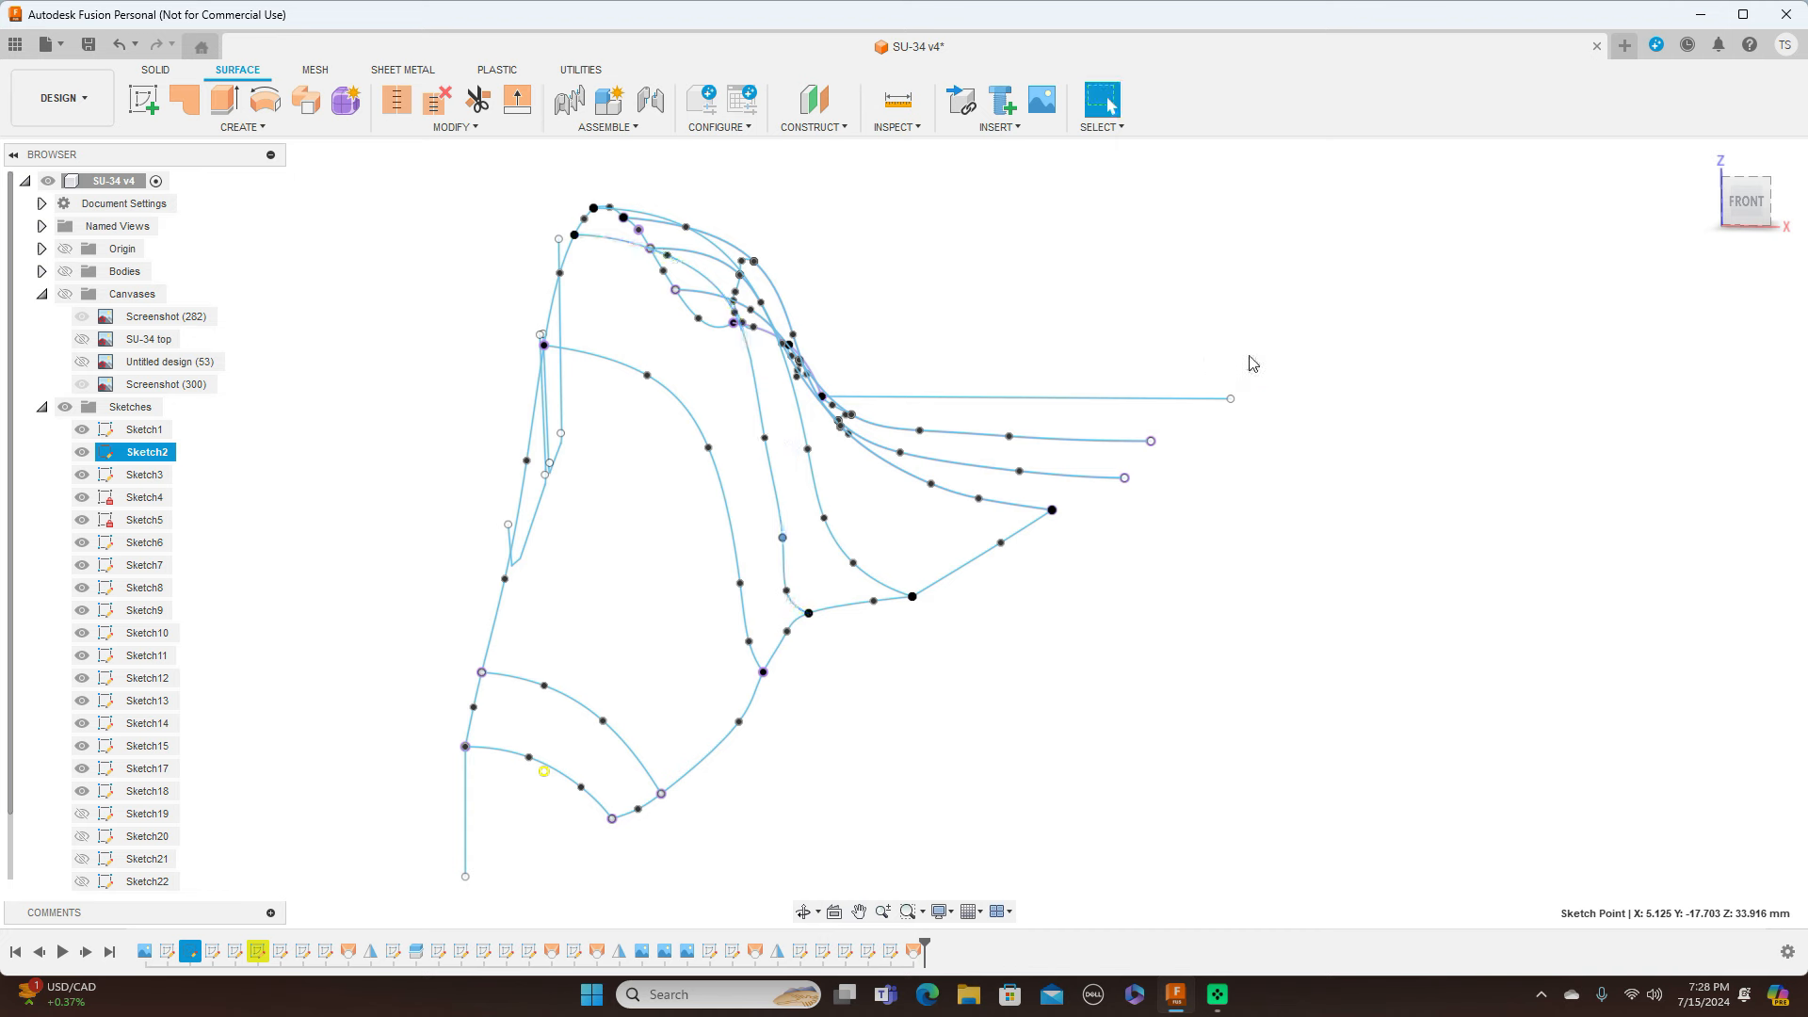
# Step: Move the lowest side fit point of the upper section 4 spline slightly outward, just above its end point
pyautogui.moveTo(1731, 199); pyautogui.dragTo(1742, 189)
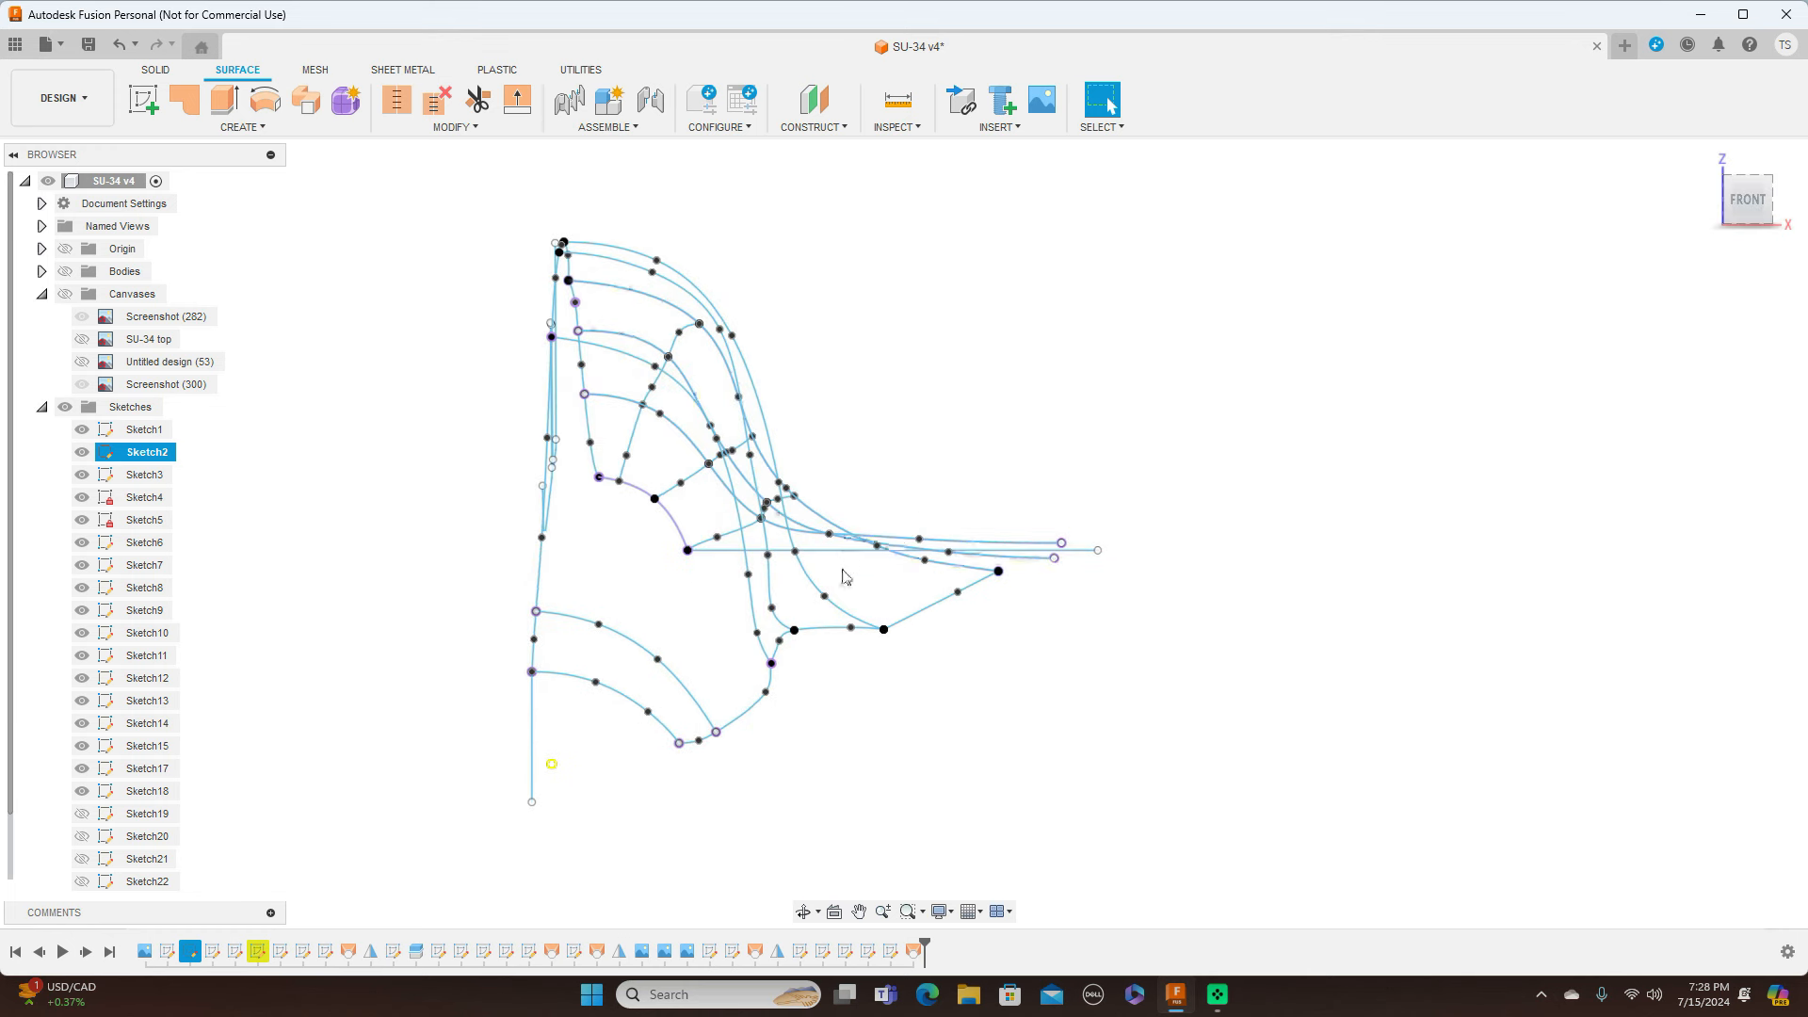
pyautogui.click(783, 605)
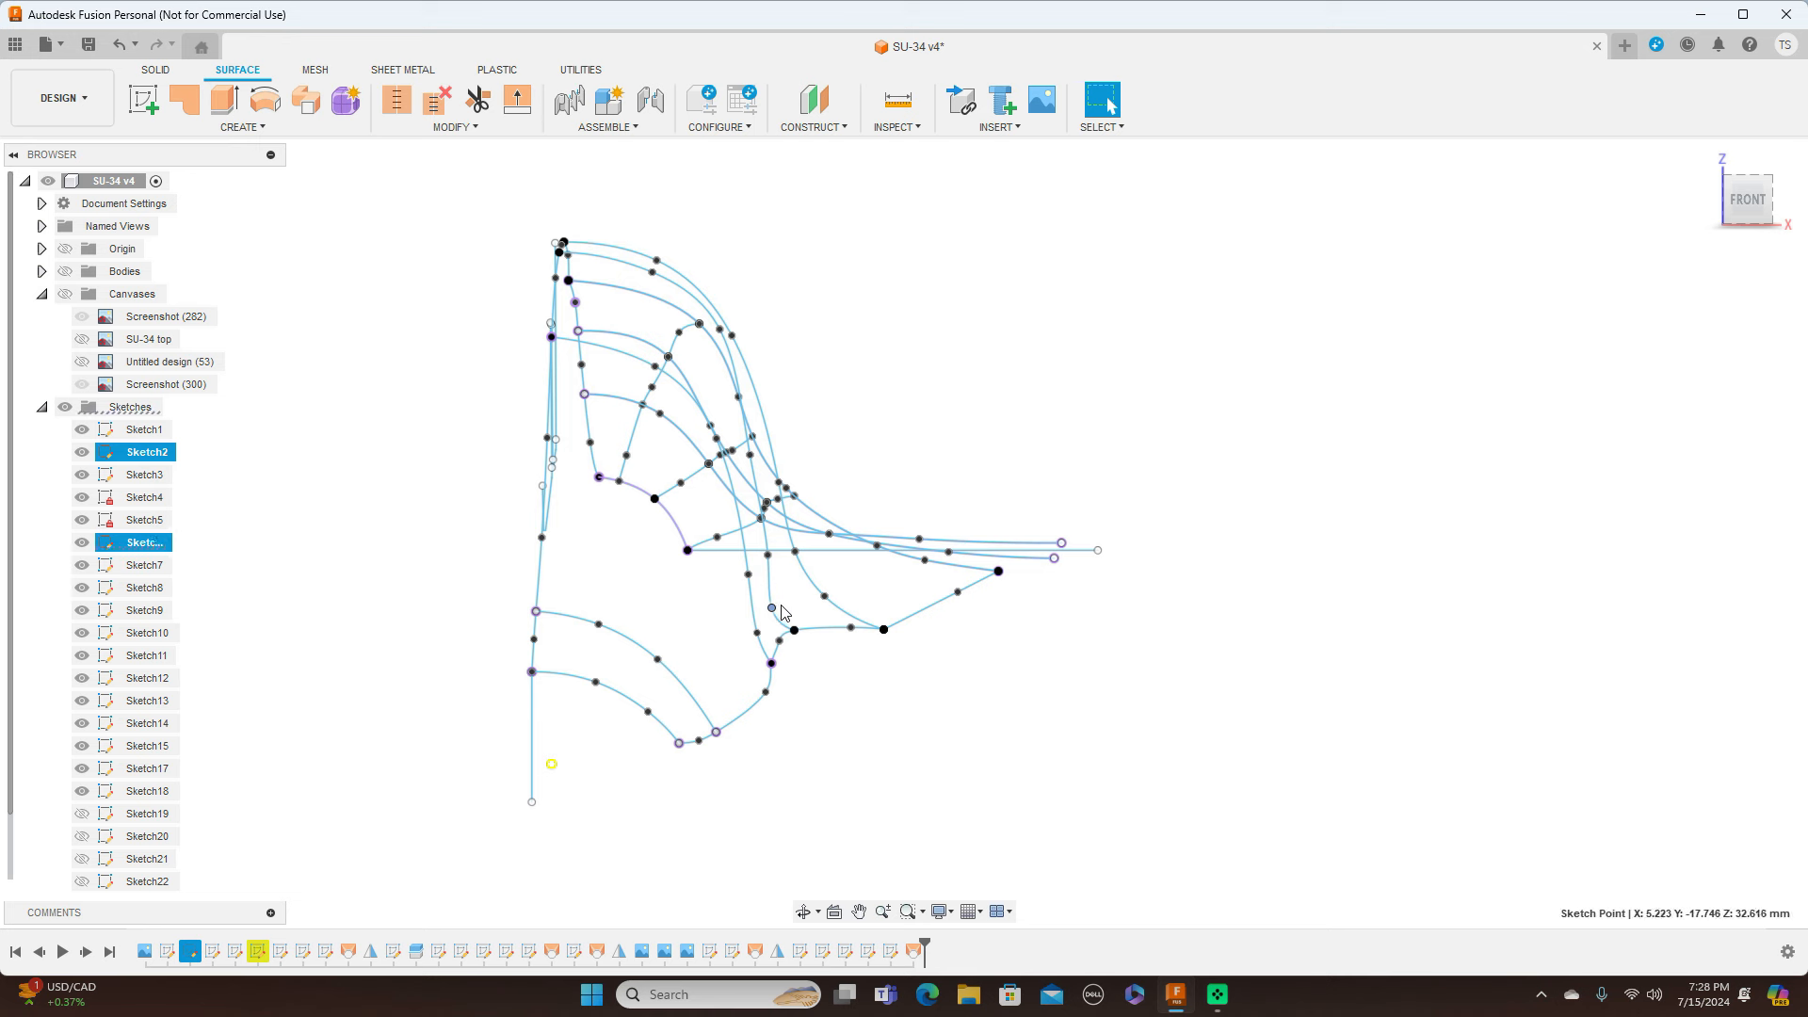
pyautogui.click(765, 638)
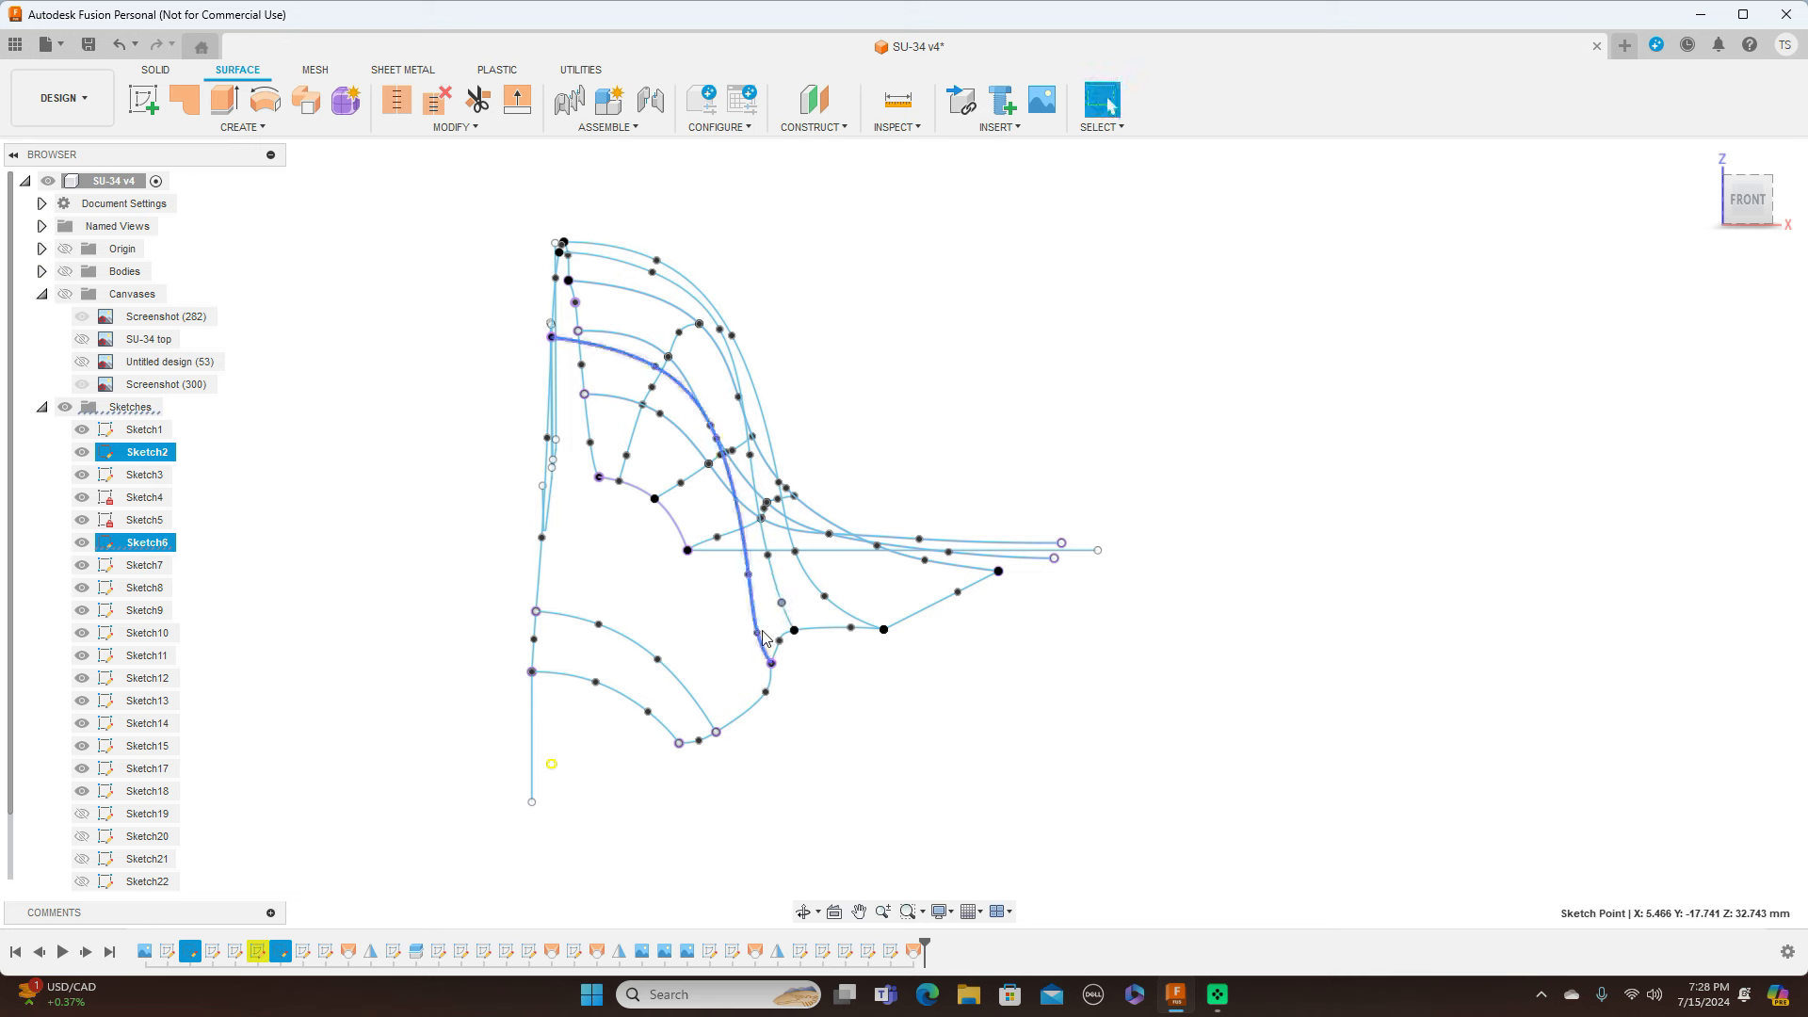
pyautogui.click(765, 637)
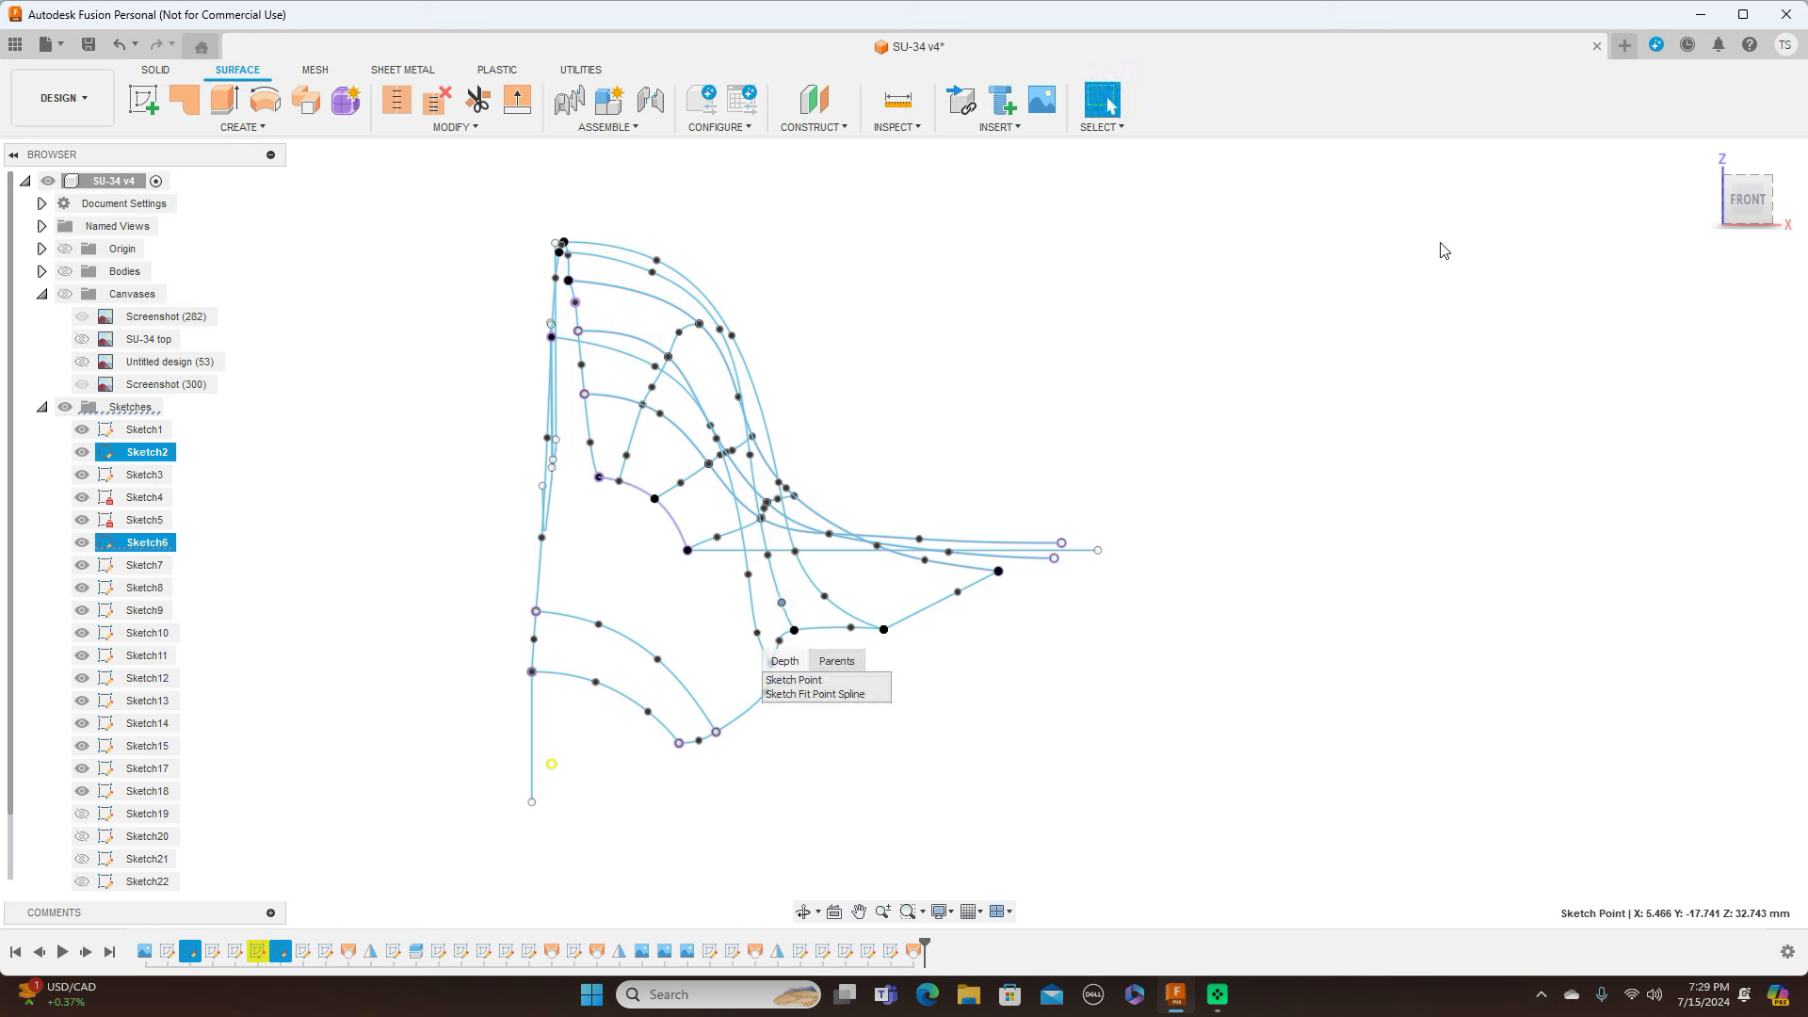
pyautogui.click(1748, 200)
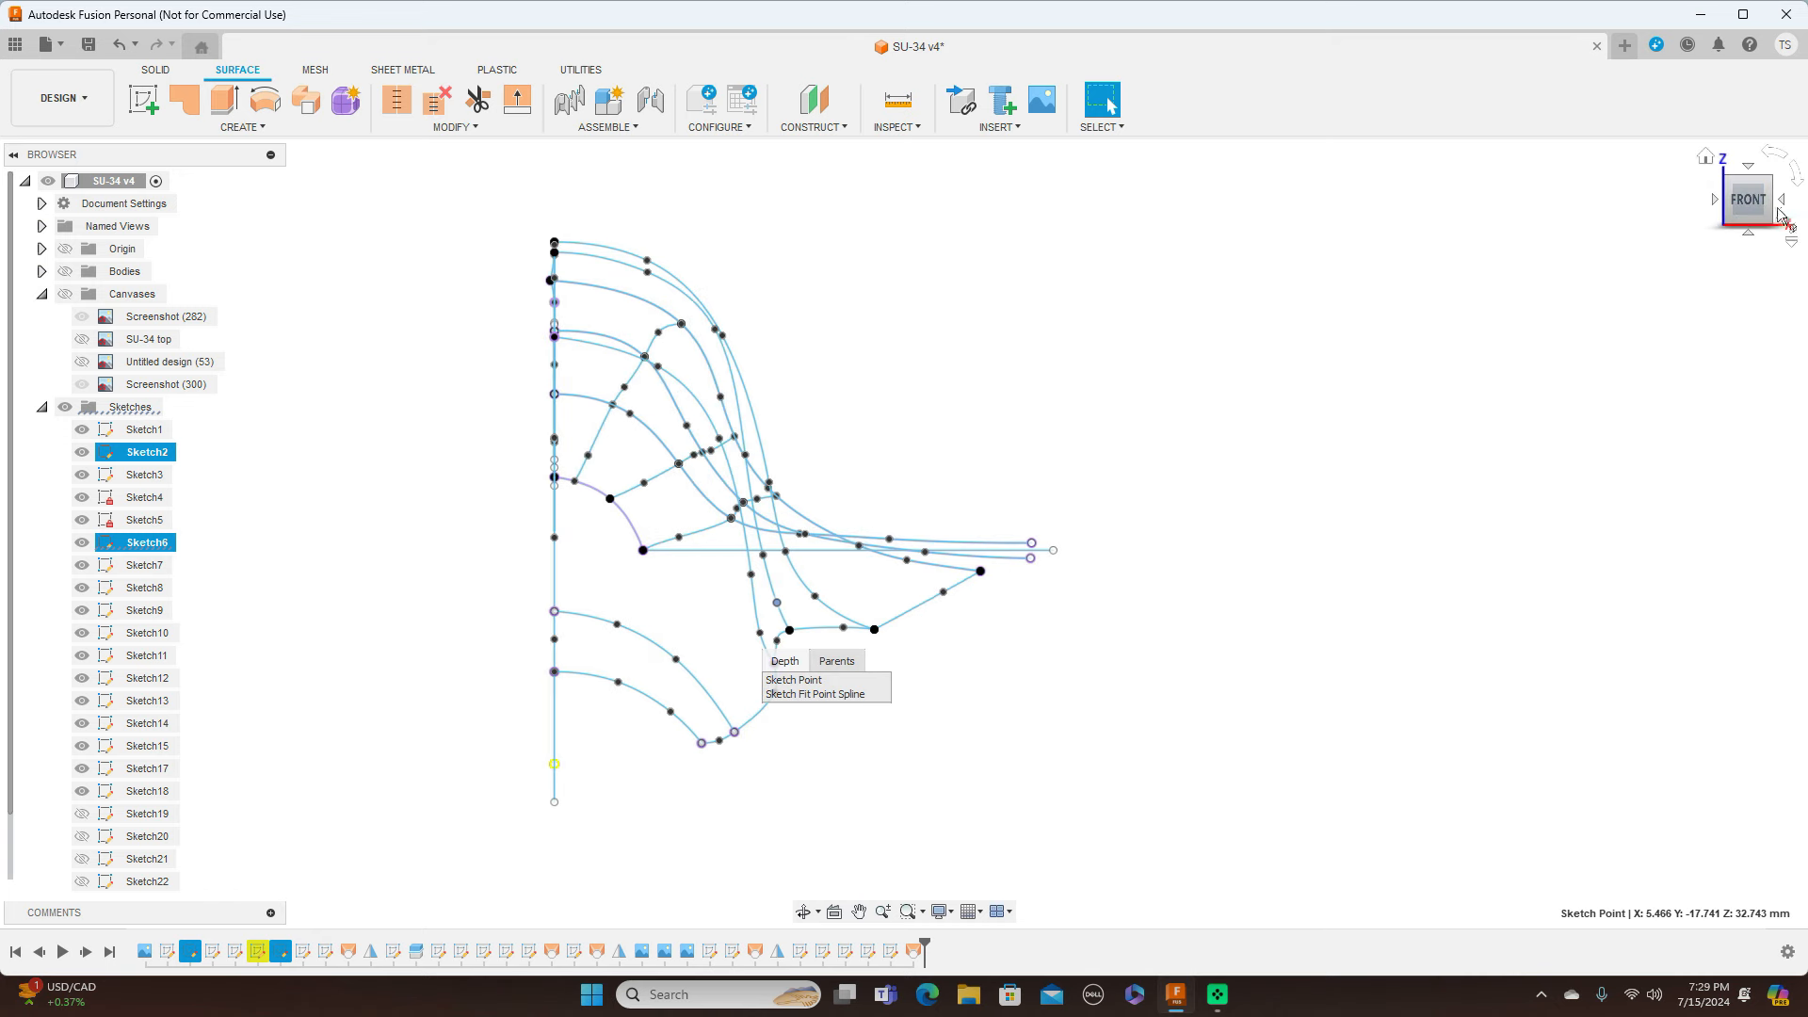
# Step: Show the bodies and hide the sketches to inspect the reshaped forward fuselage from the side and at an angle
pyautogui.moveTo(1769, 211)
pyautogui.mouseDown()
pyautogui.moveTo(1706, 206)
pyautogui.moveTo(1679, 267)
pyautogui.mouseUp()
pyautogui.click(1765, 205)
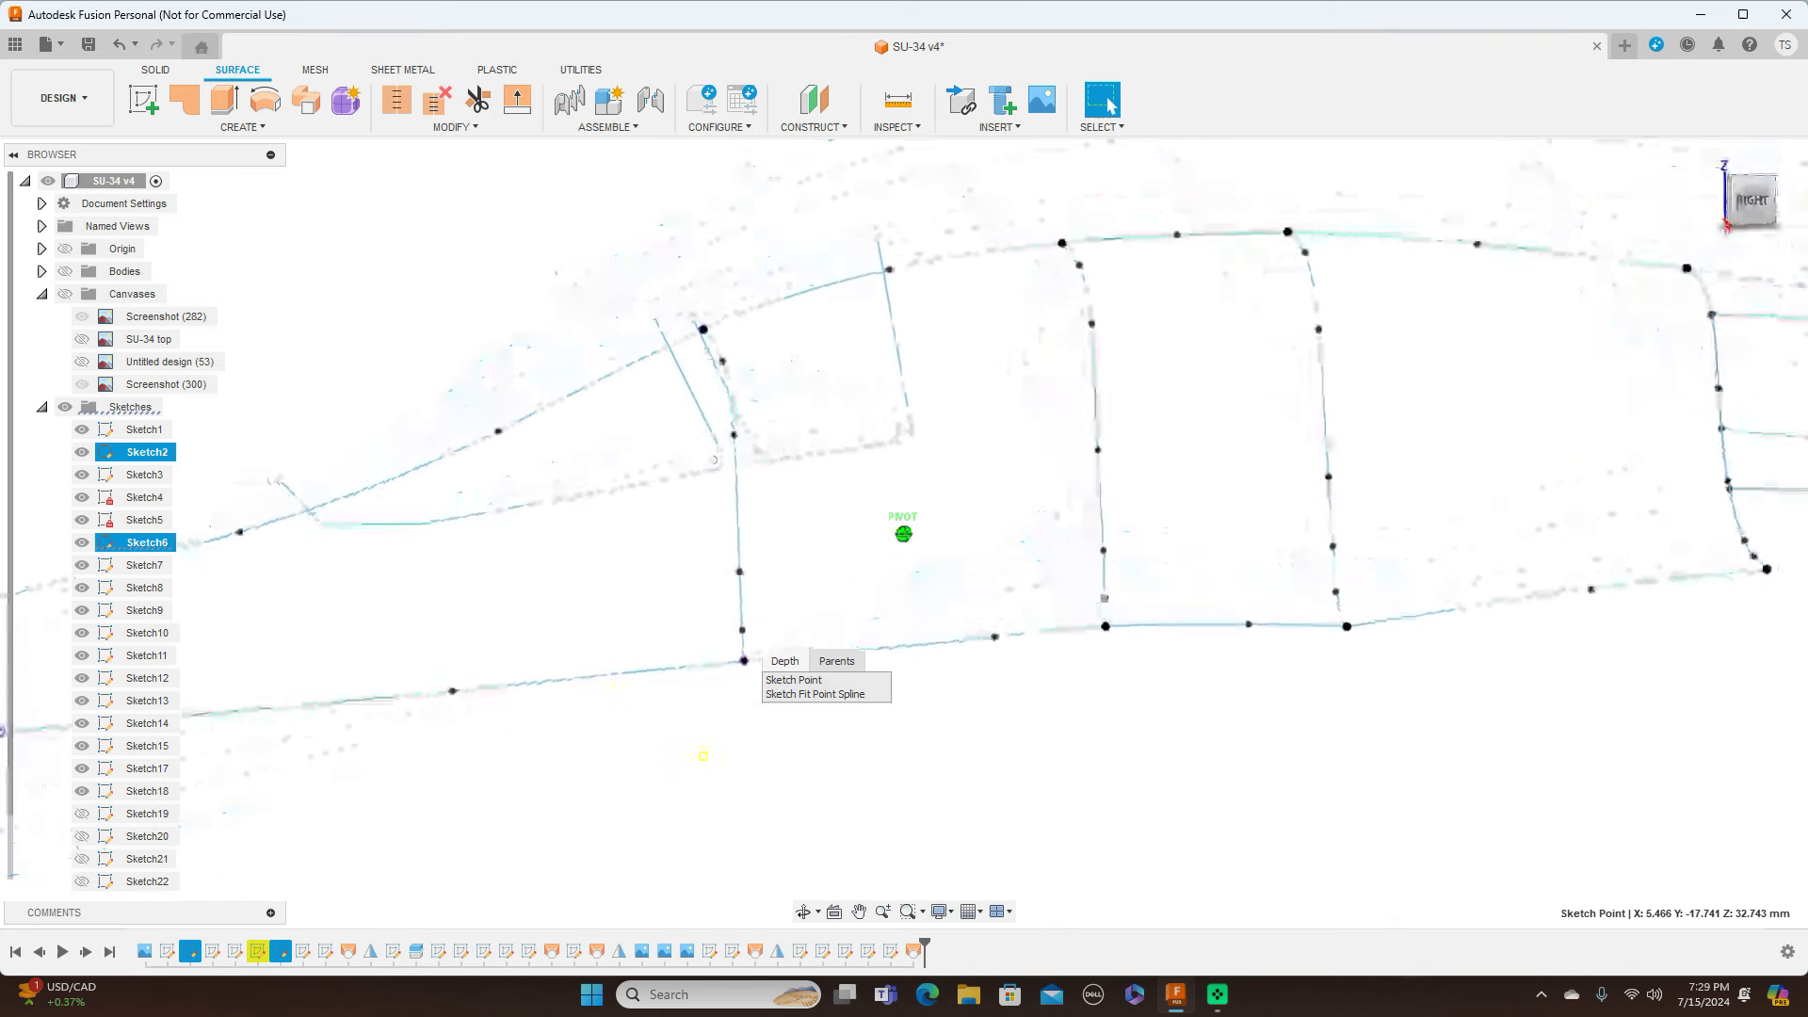
pyautogui.click(1754, 200)
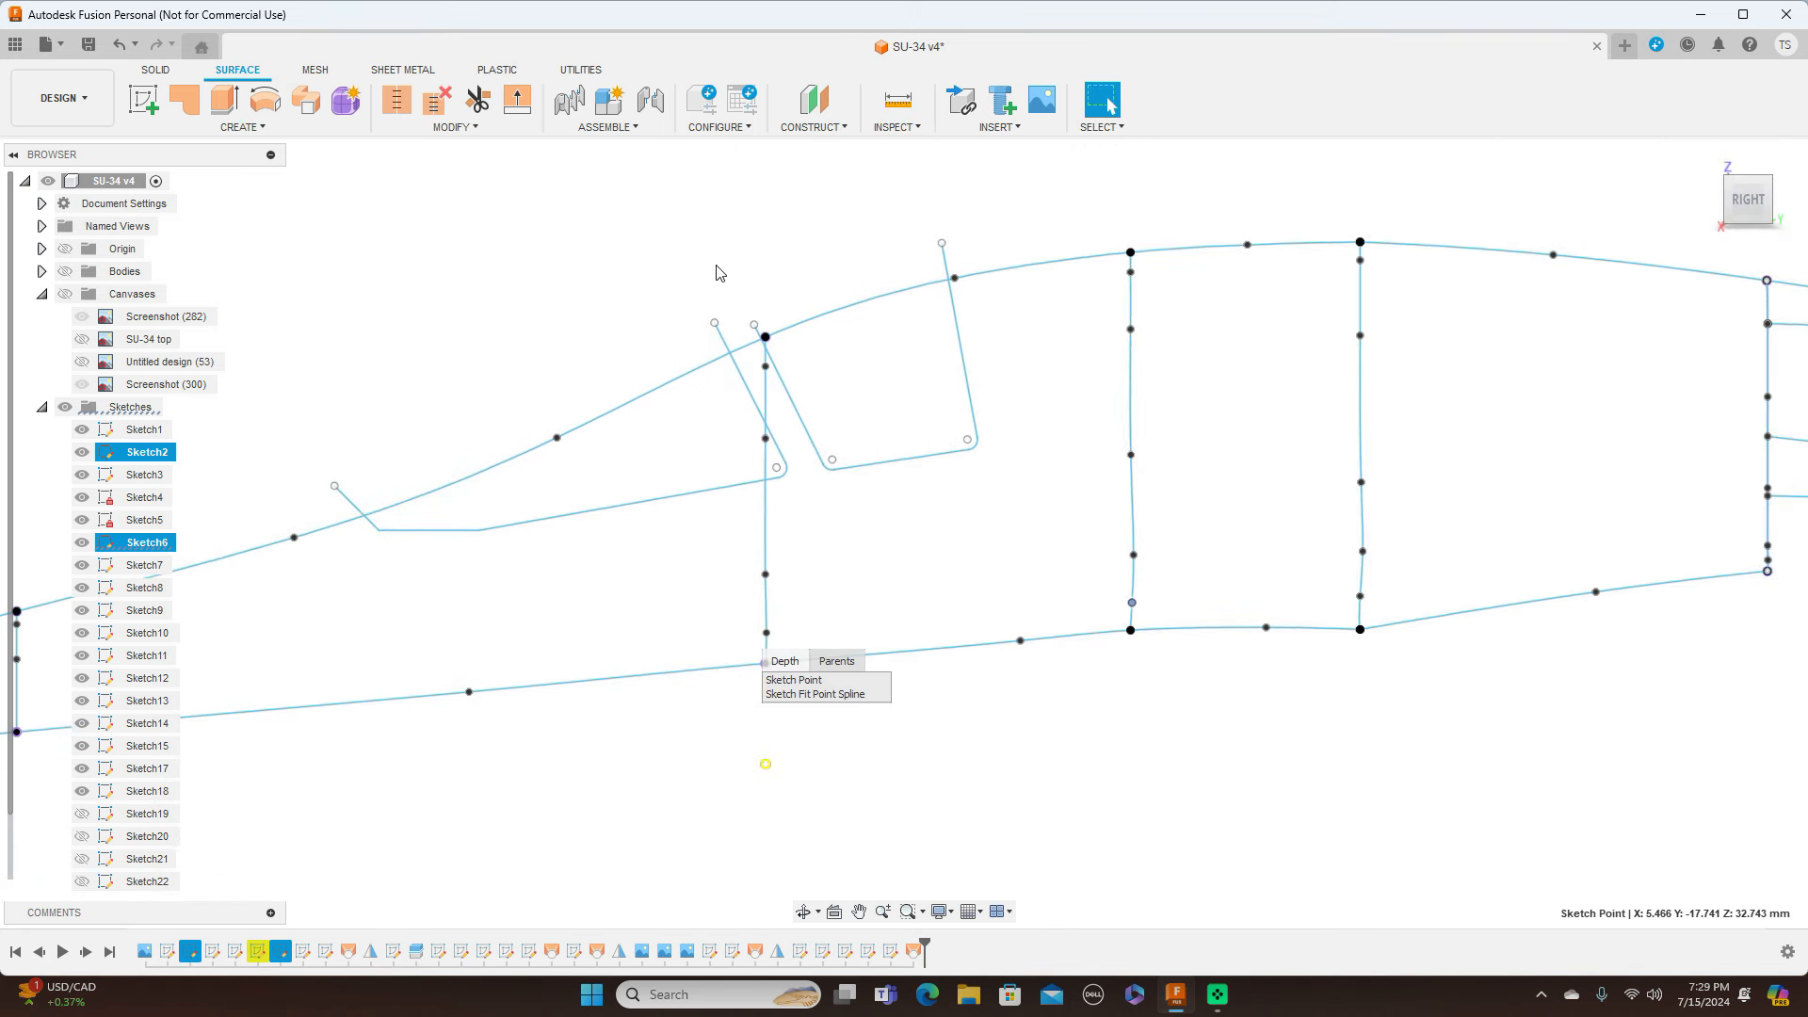
pyautogui.scroll(-3, 717, 272)
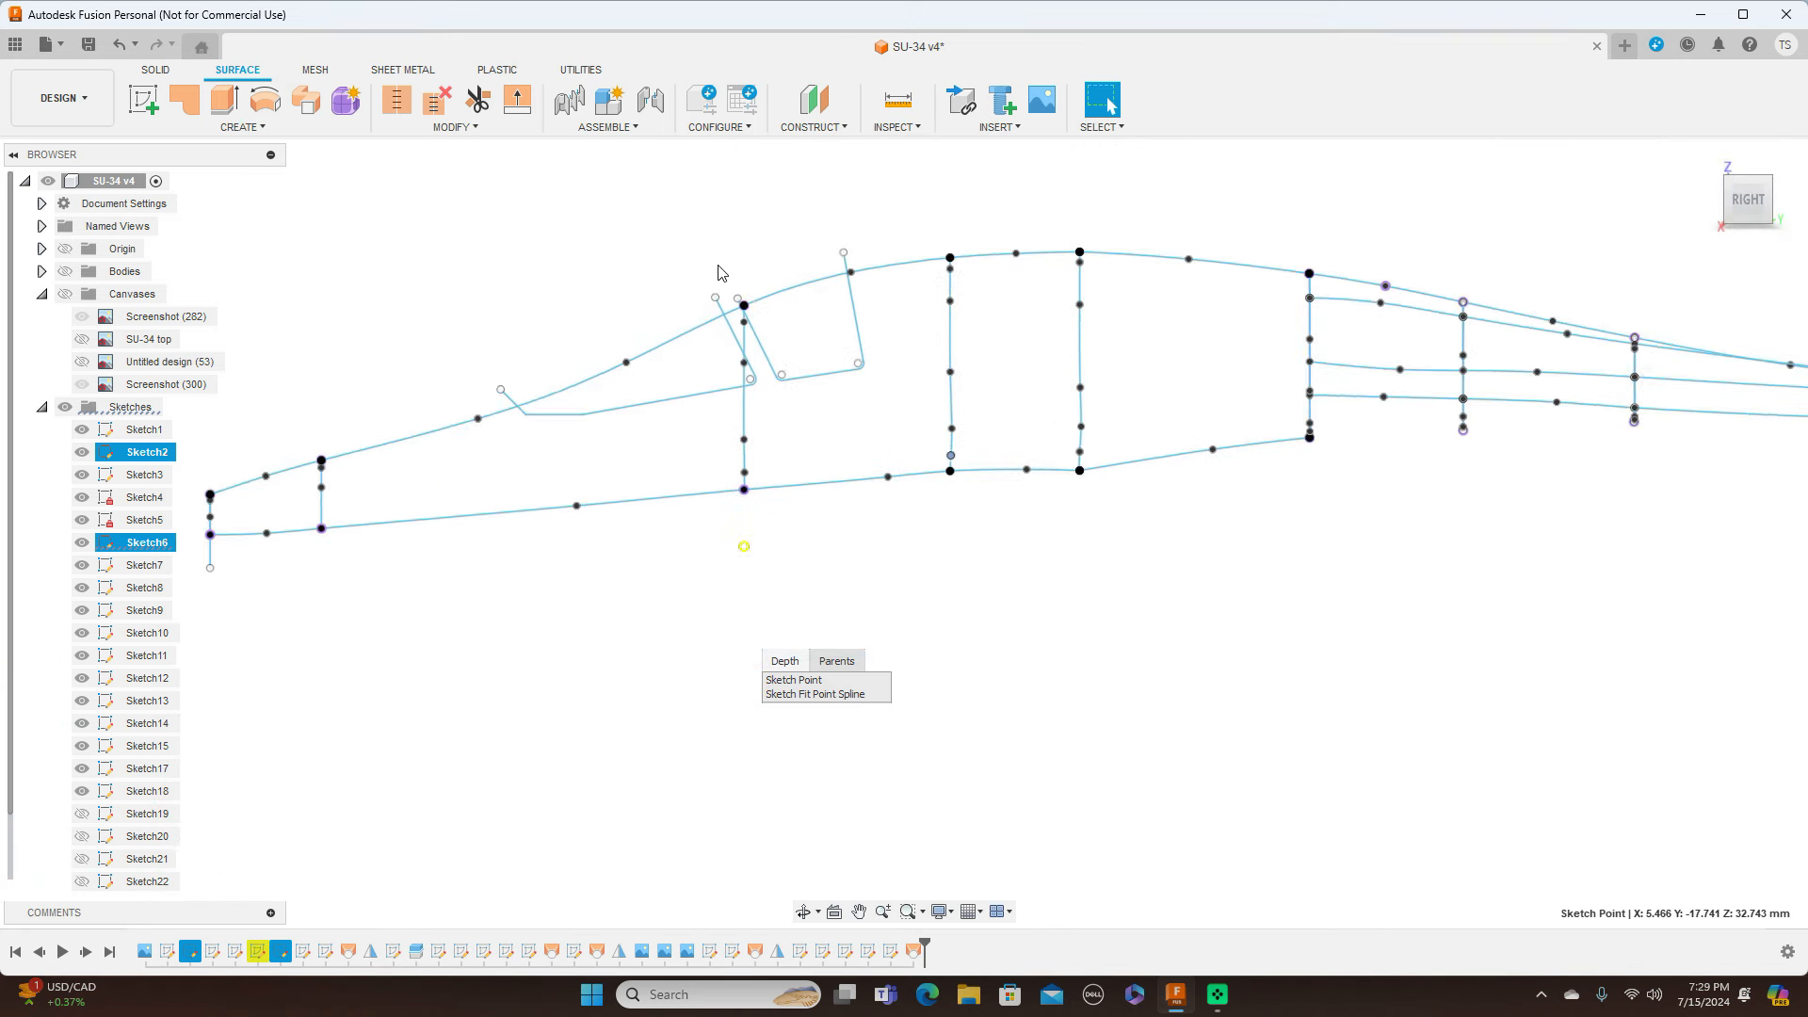
pyautogui.click(65, 271)
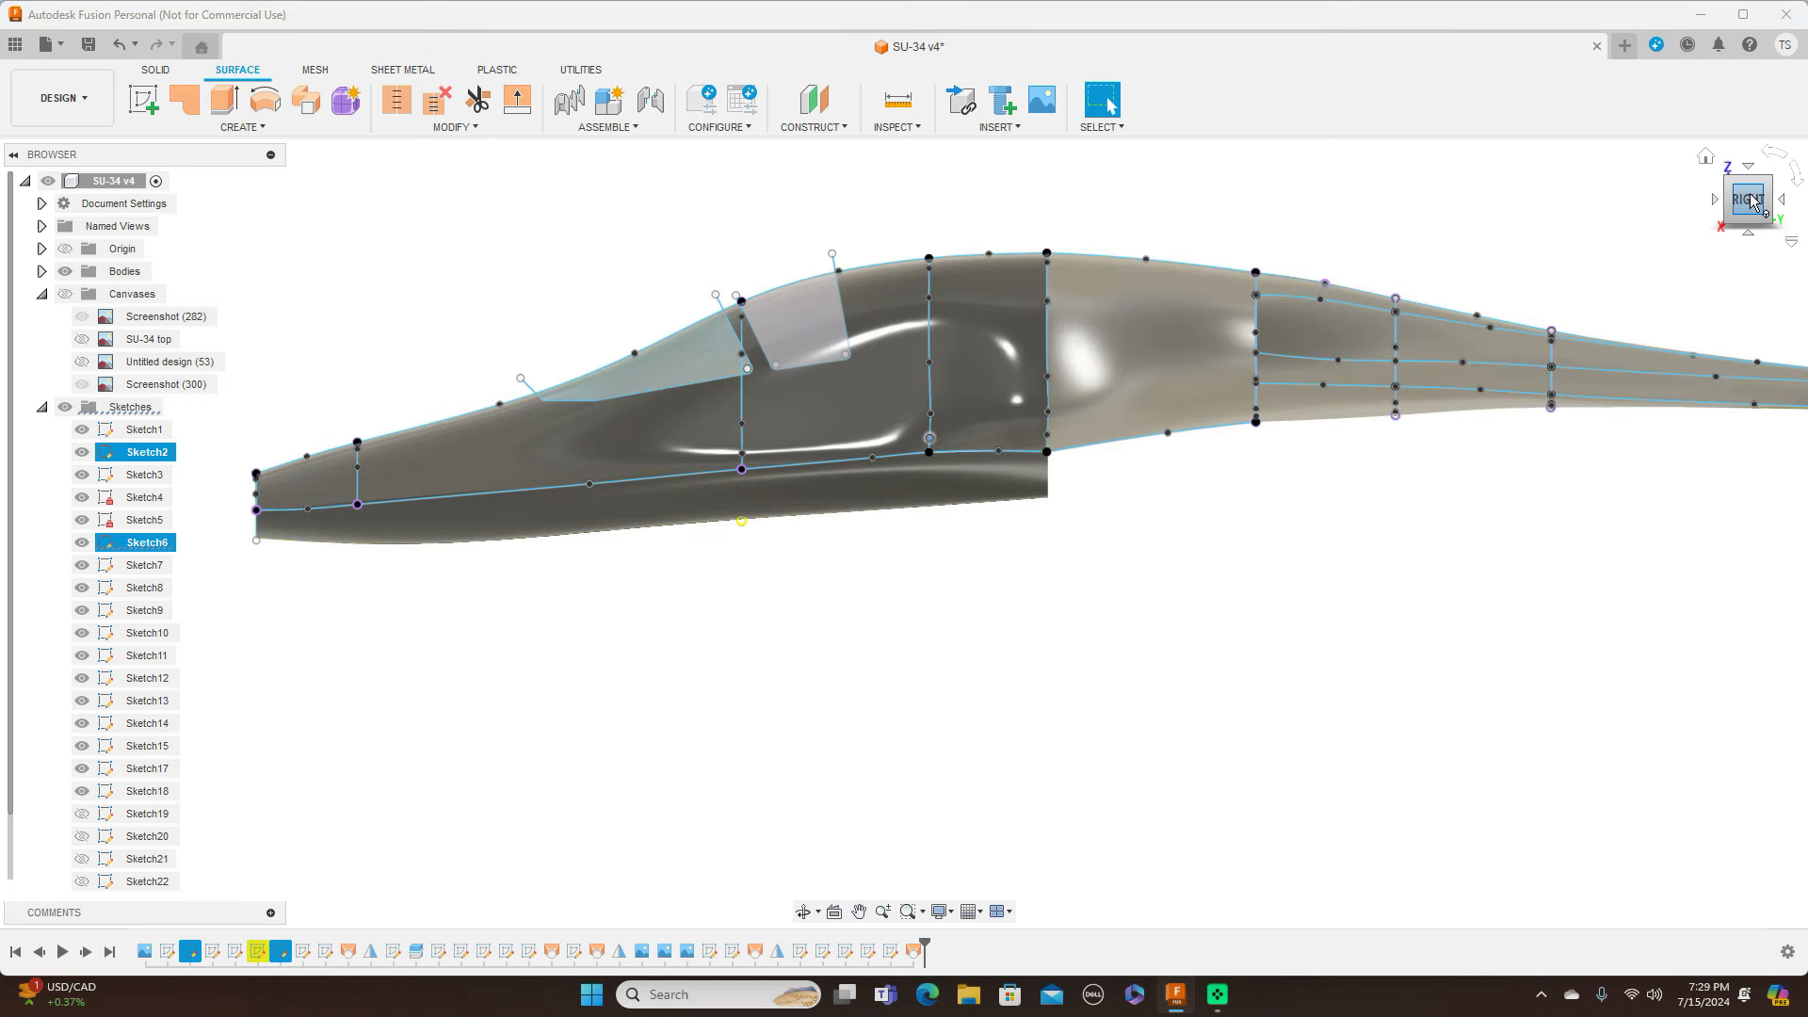
pyautogui.moveTo(1729, 201)
pyautogui.mouseDown()
pyautogui.moveTo(1807, 204)
pyautogui.moveTo(1776, 202)
pyautogui.mouseUp()
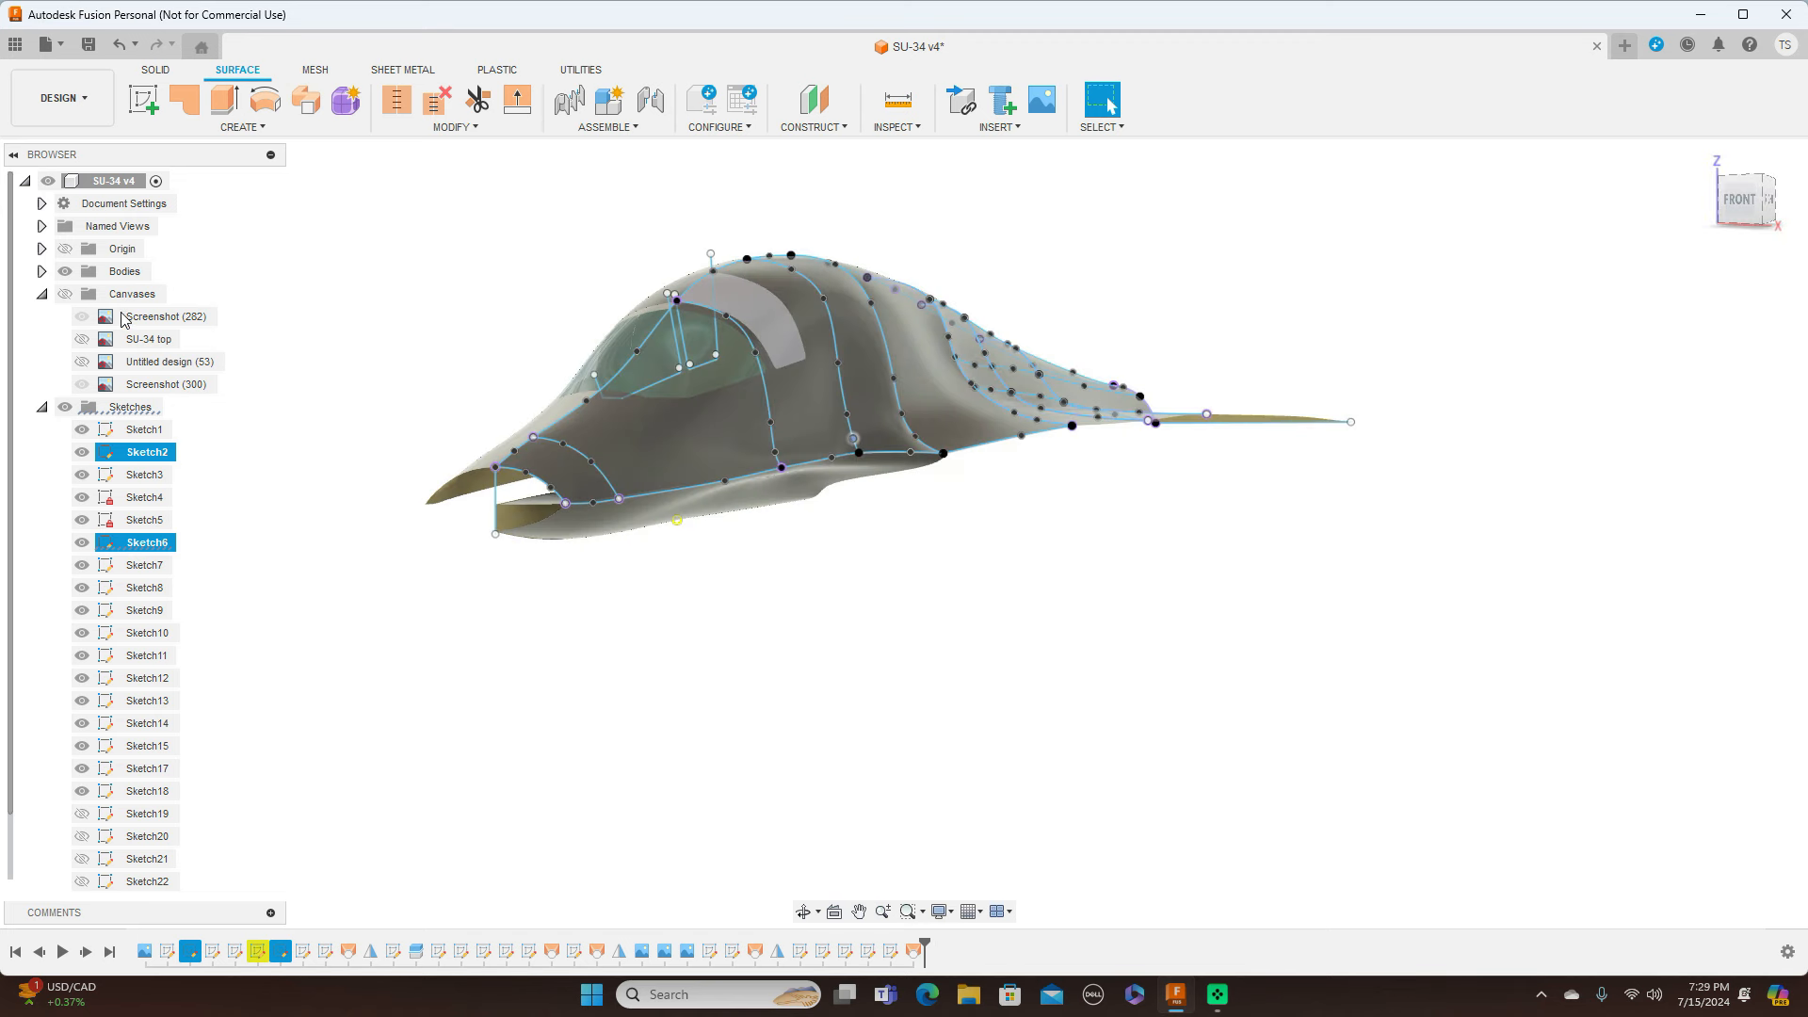
pyautogui.click(64, 407)
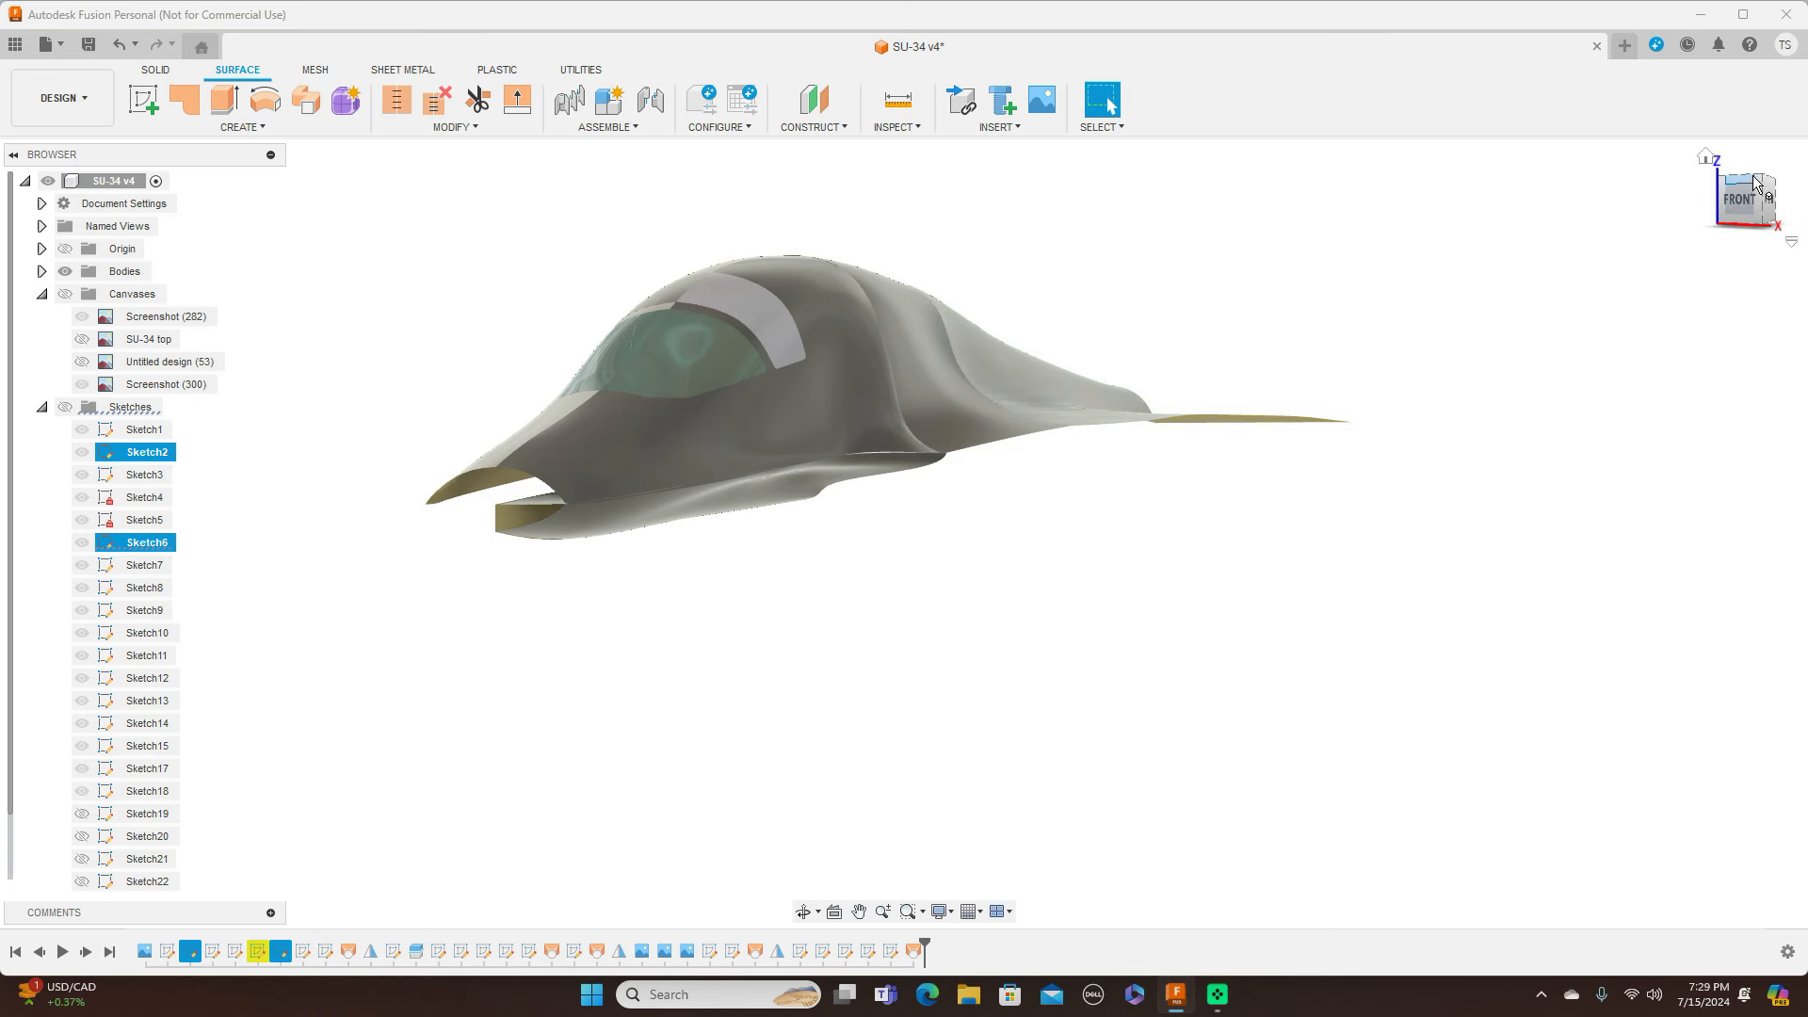
pyautogui.moveTo(1749, 183)
pyautogui.mouseDown()
pyautogui.moveTo(1733, 255)
pyautogui.moveTo(1522, 205)
pyautogui.moveTo(1673, 164)
pyautogui.moveTo(1674, 186)
pyautogui.mouseUp()
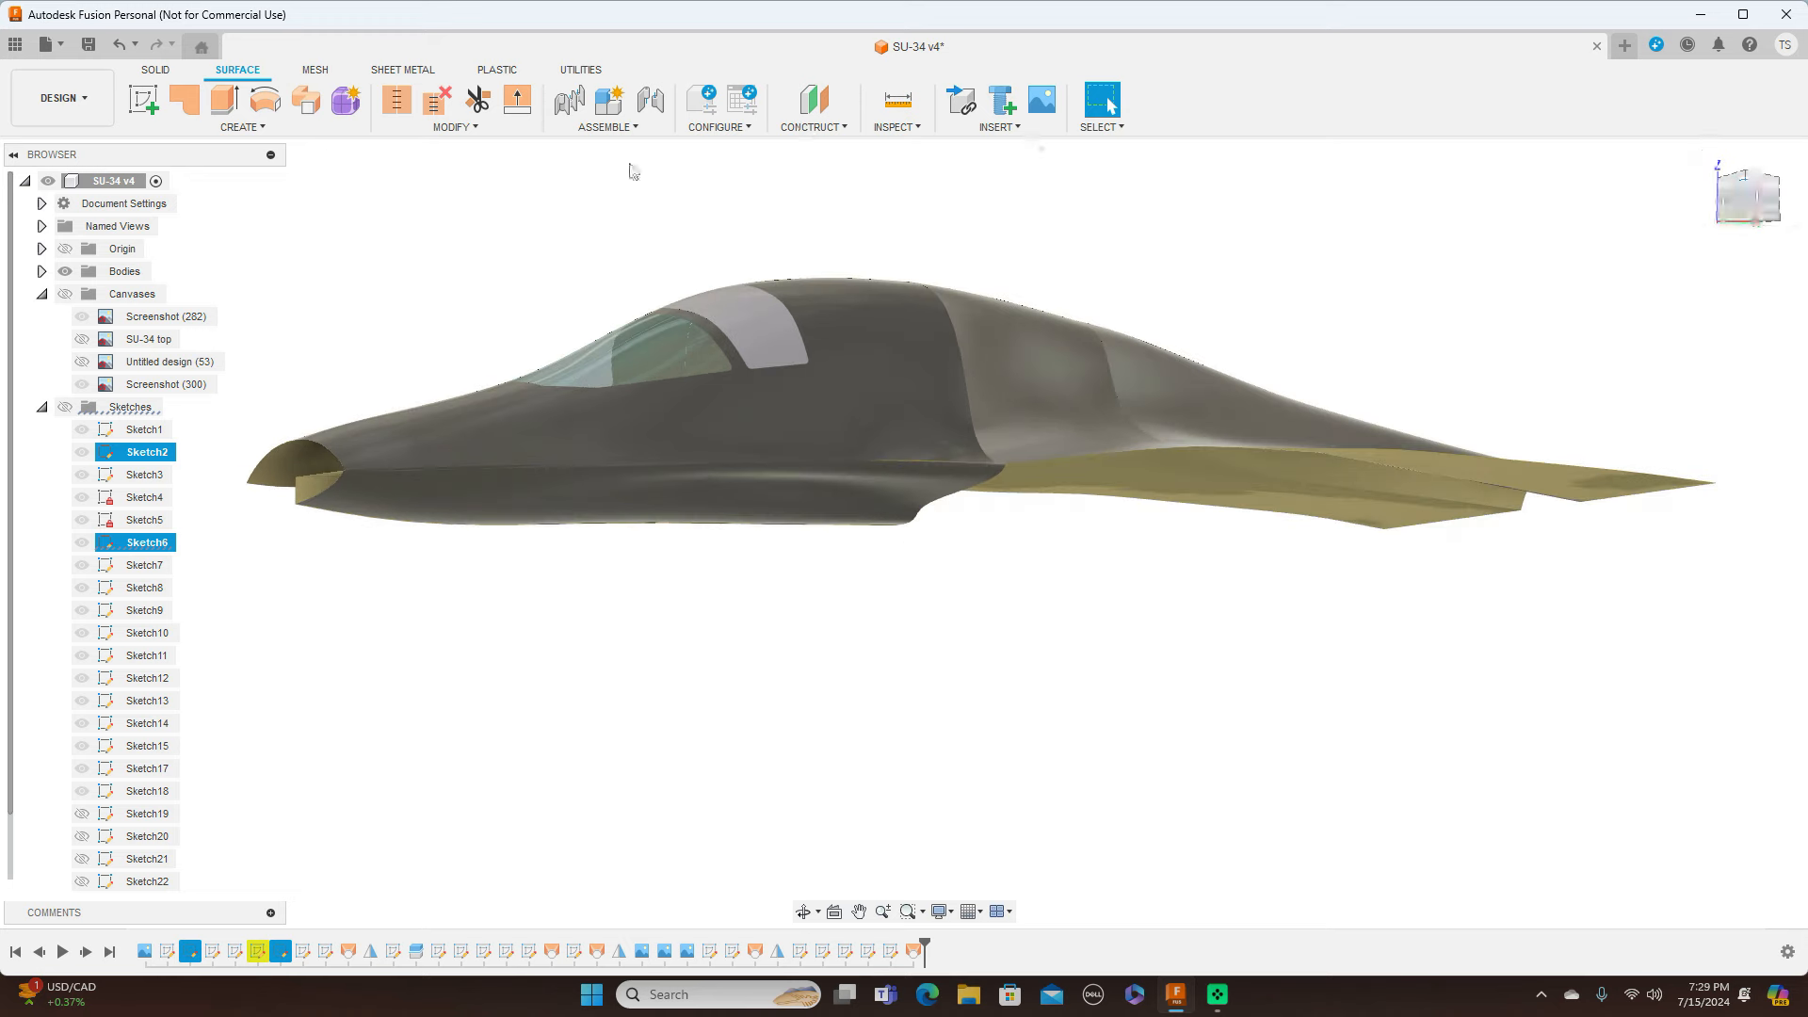
pyautogui.click(65, 295)
pyautogui.click(65, 295)
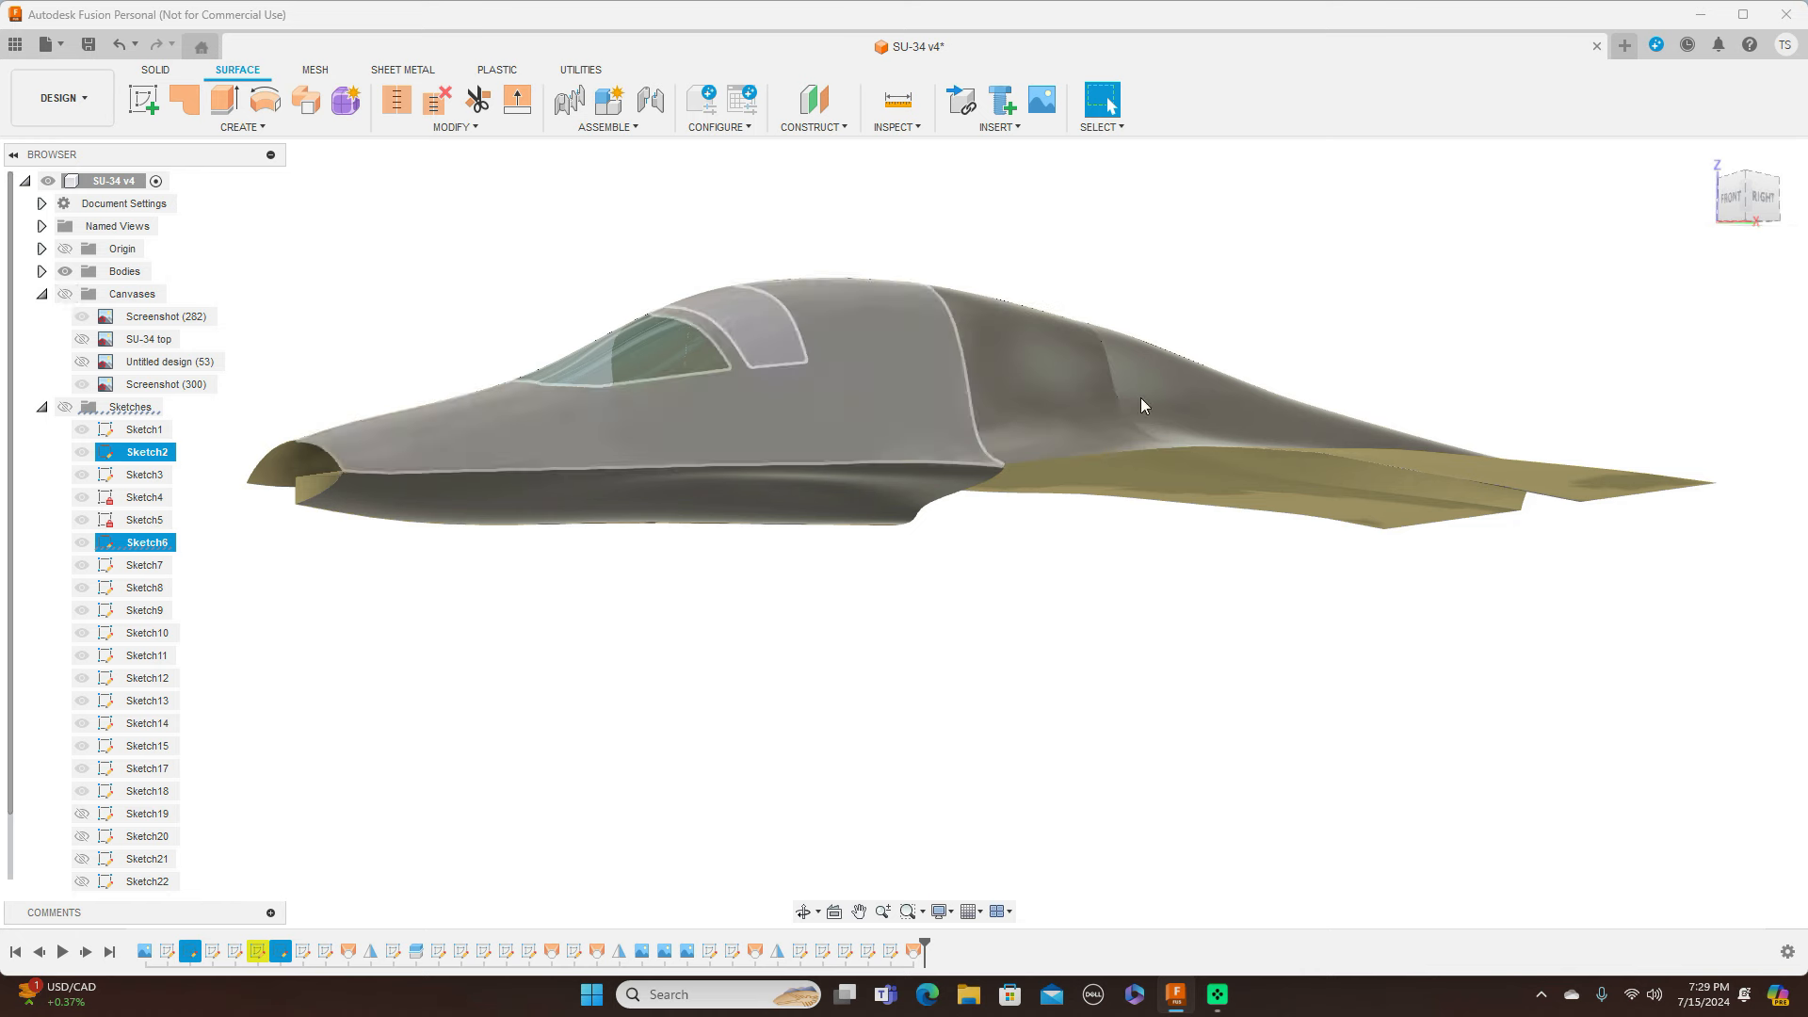
pyautogui.click(1762, 199)
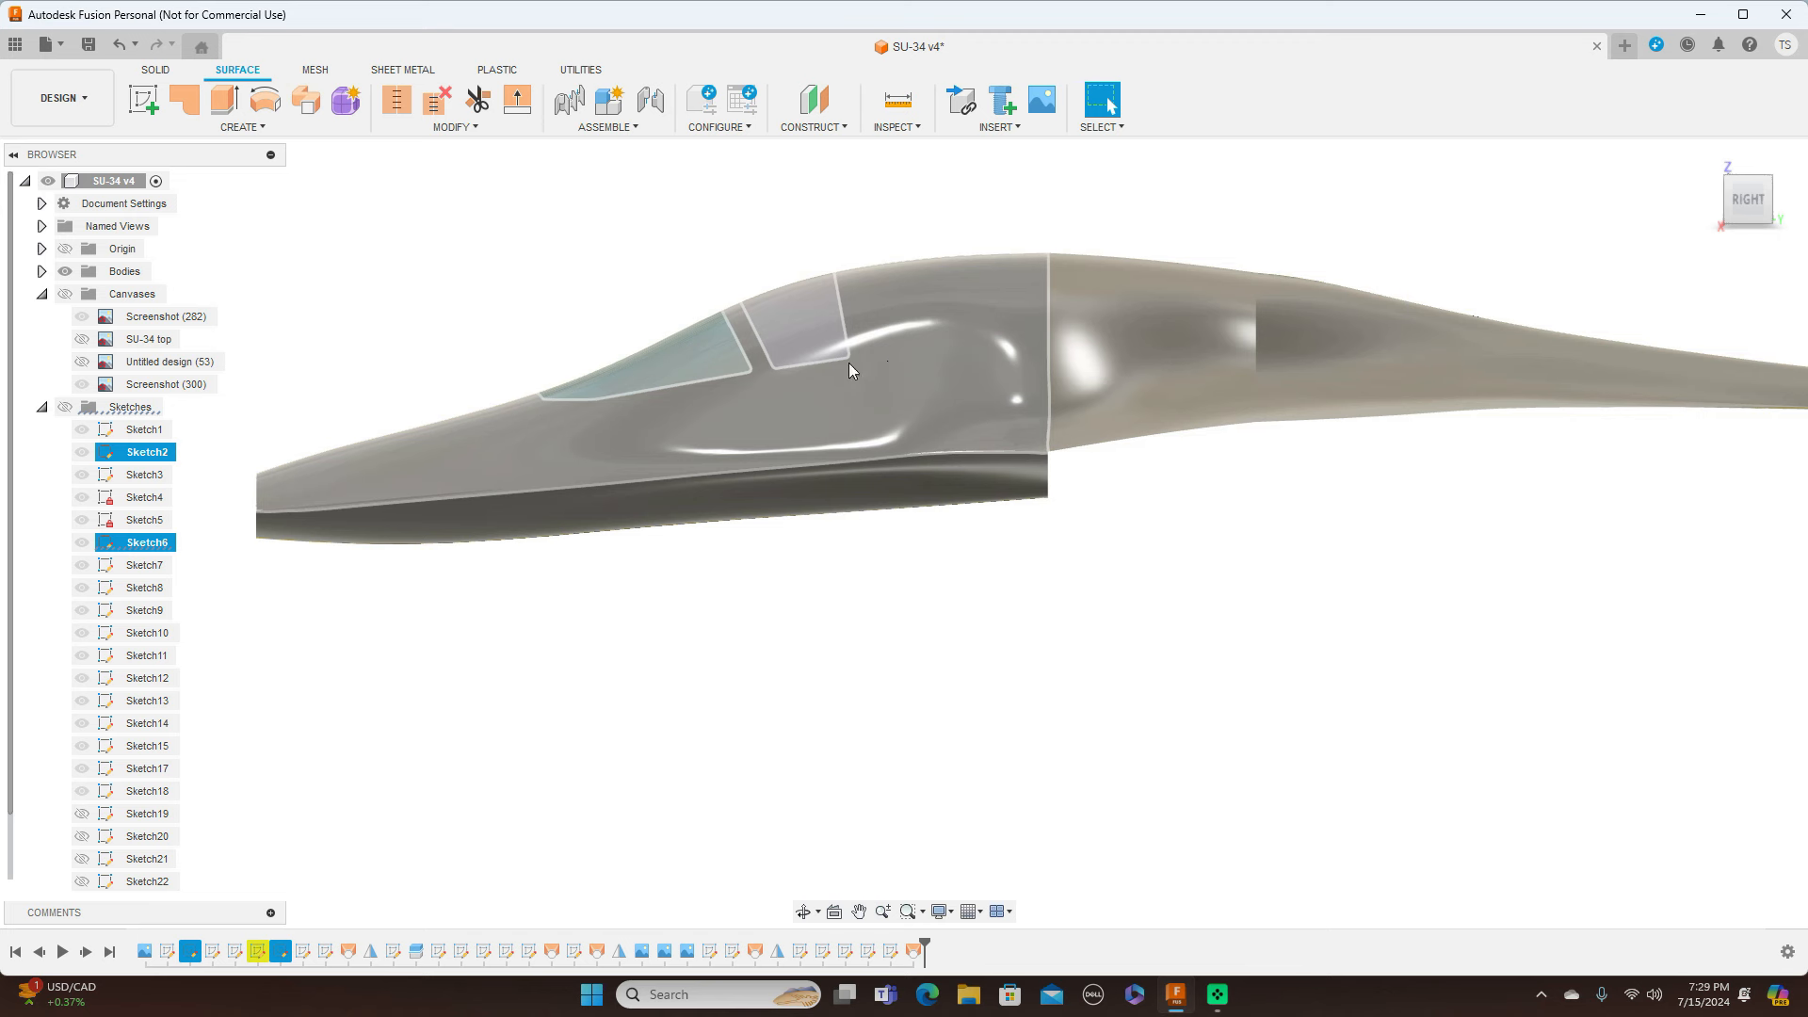
# Step: Show the sketches over the bodies and examine how the fuselage surface follows the section curves from several angles
pyautogui.click(65, 406)
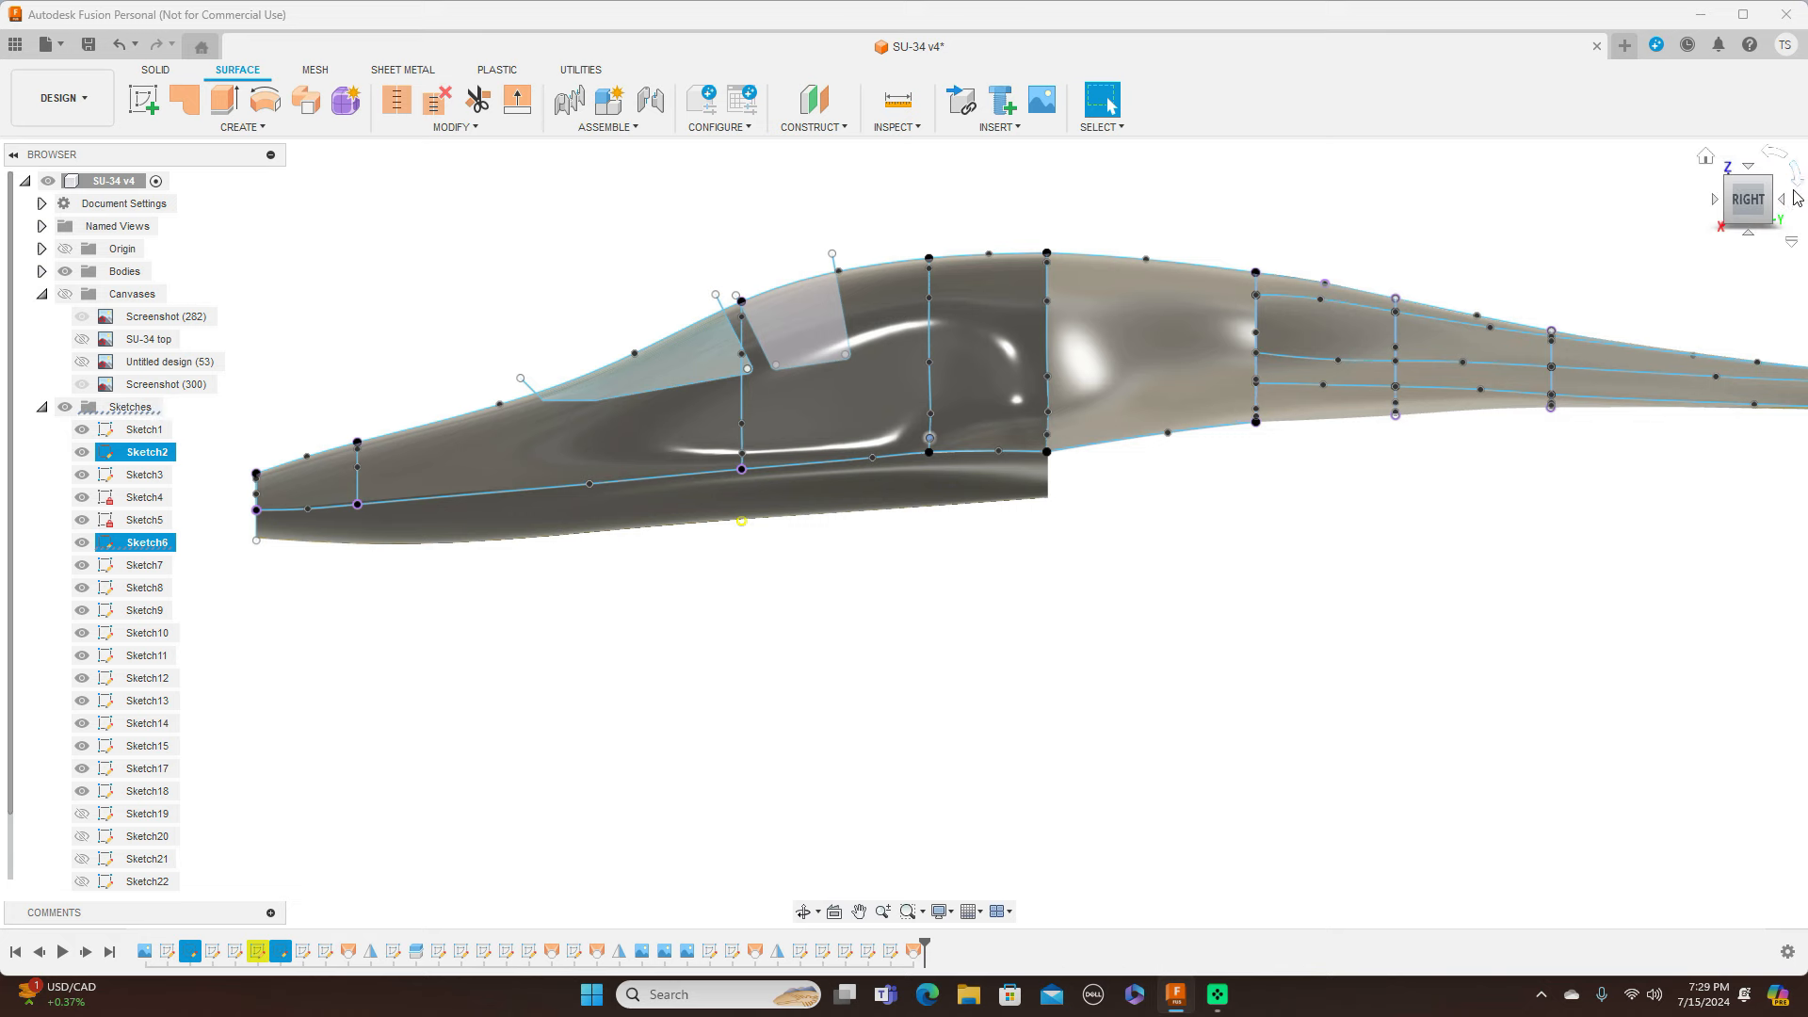
pyautogui.moveTo(1730, 204); pyautogui.dragTo(1774, 208)
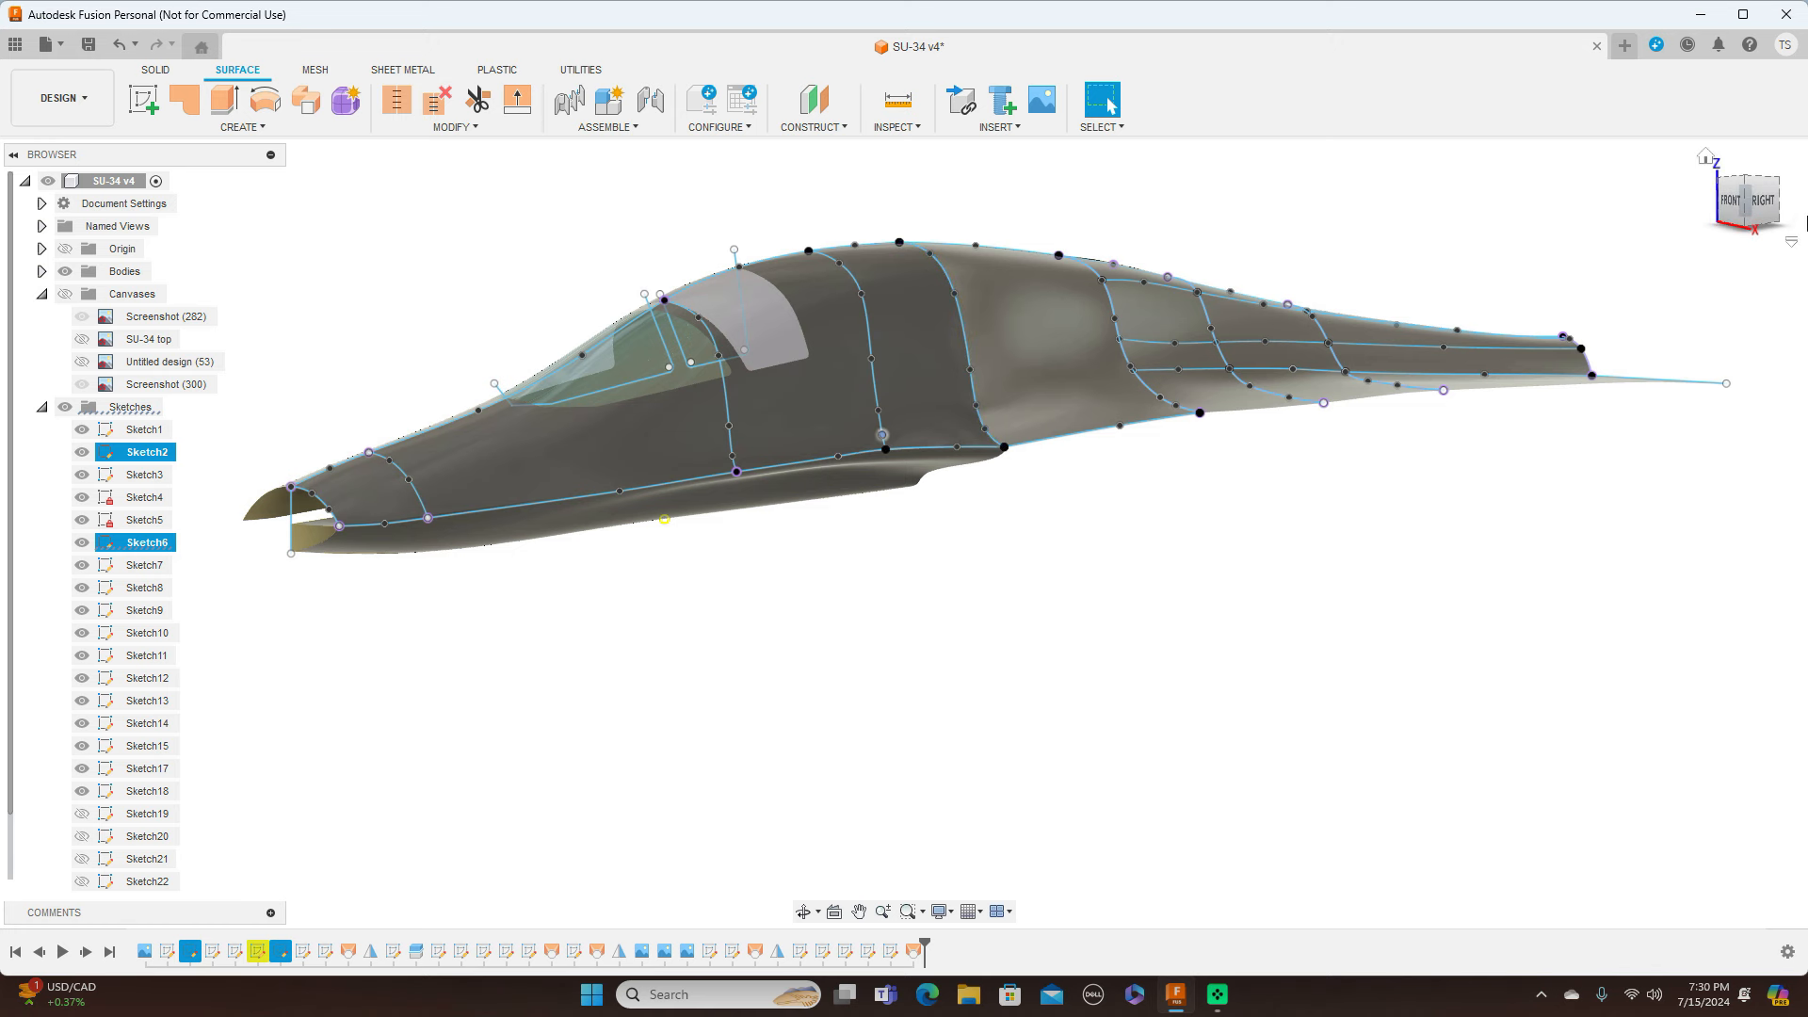
pyautogui.click(1745, 205)
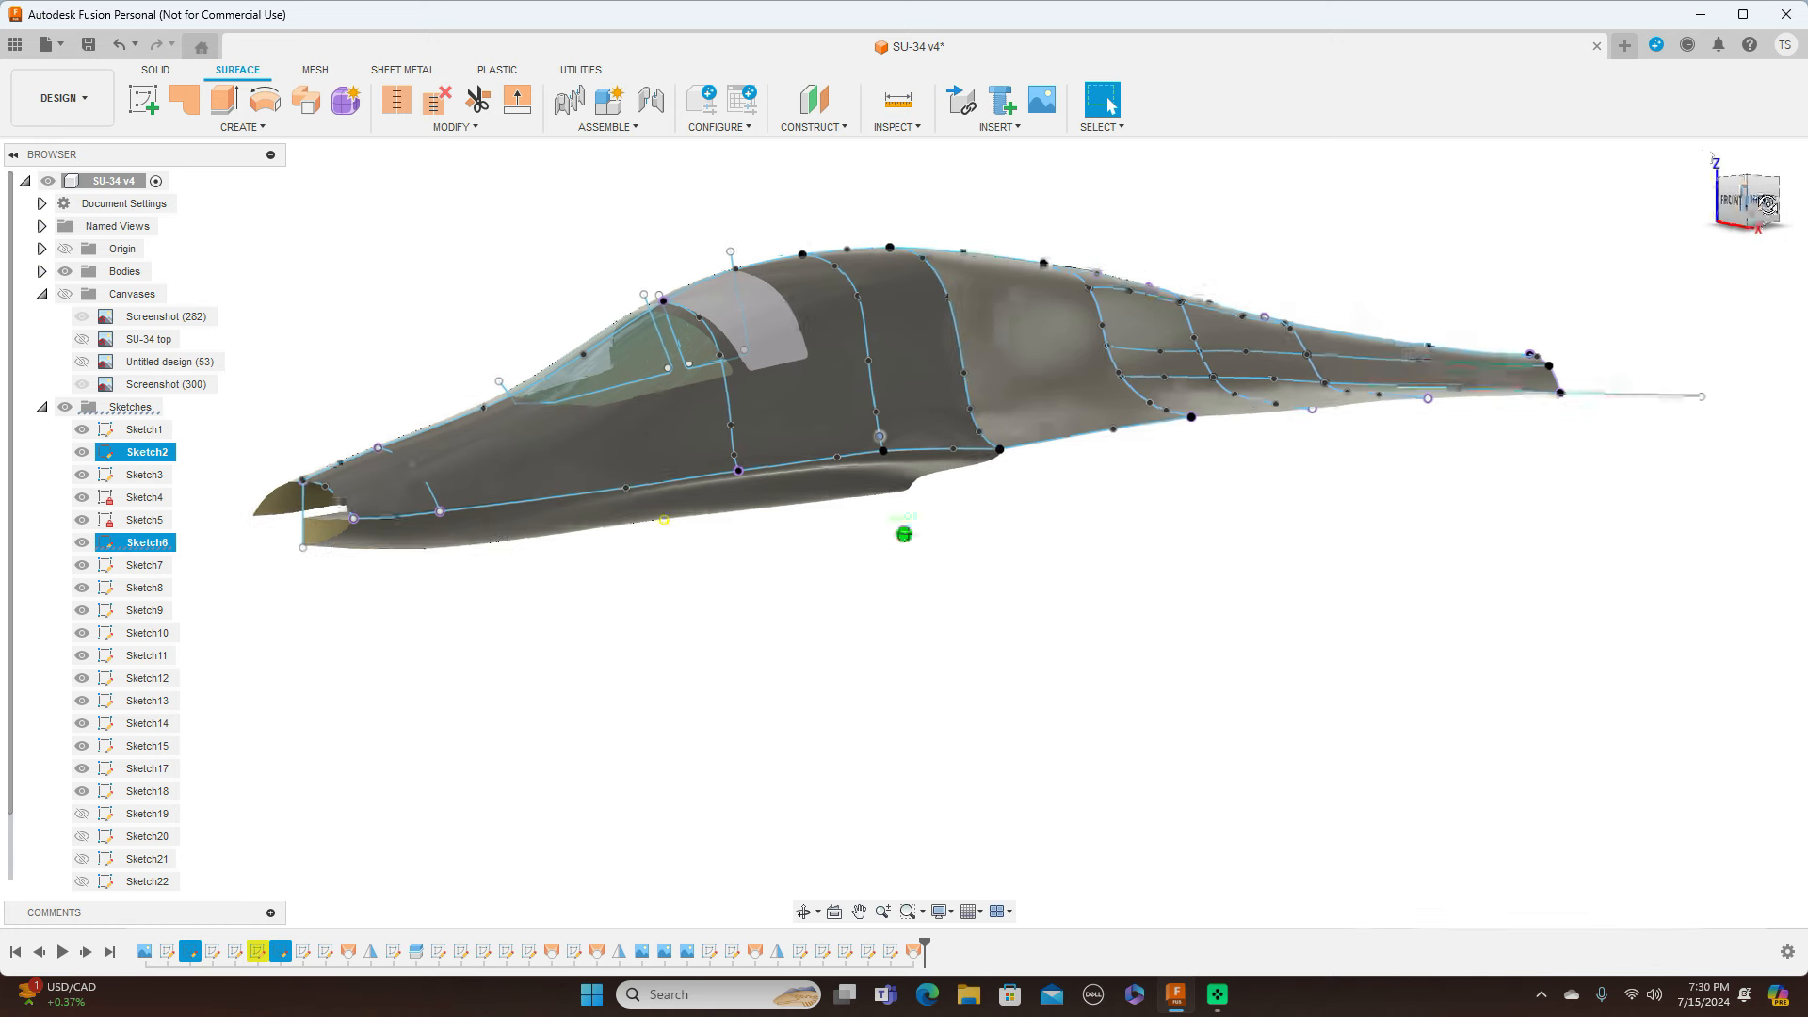
pyautogui.moveTo(1745, 205)
pyautogui.mouseDown()
pyautogui.moveTo(1767, 211)
pyautogui.moveTo(1629, 238)
pyautogui.moveTo(1630, 270)
pyautogui.moveTo(1737, 207)
pyautogui.mouseUp()
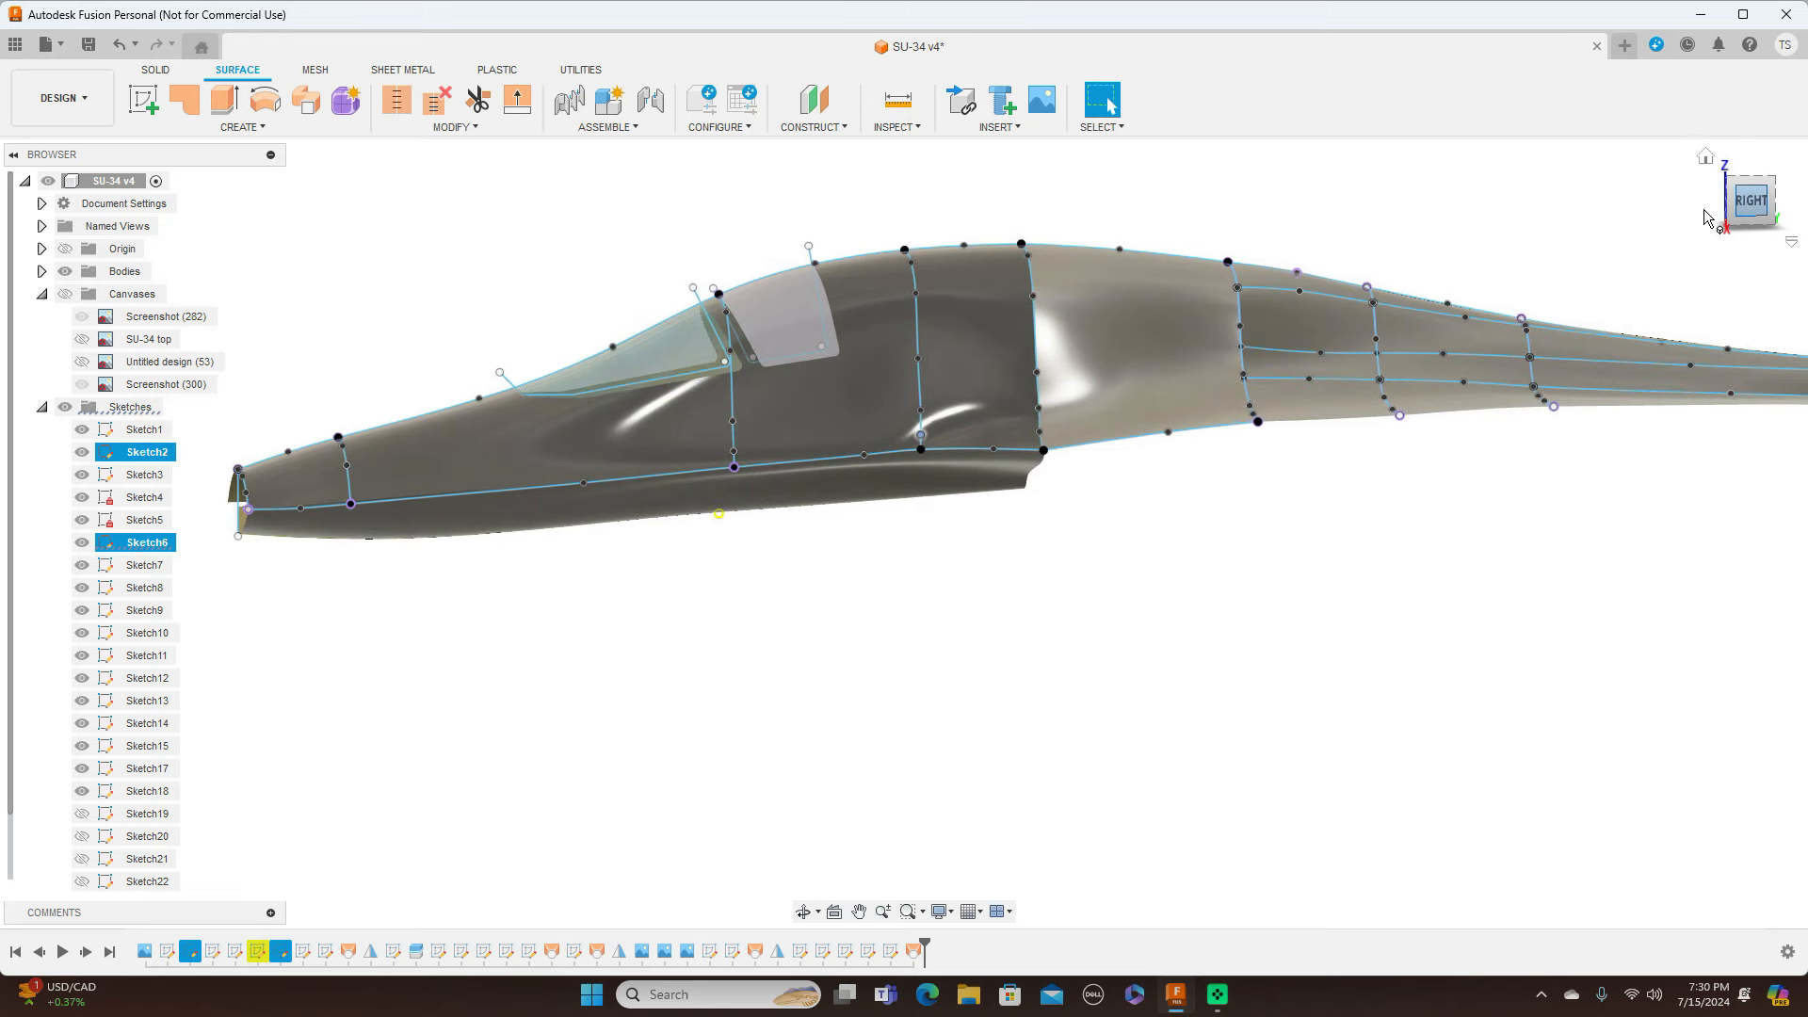
pyautogui.click(1753, 207)
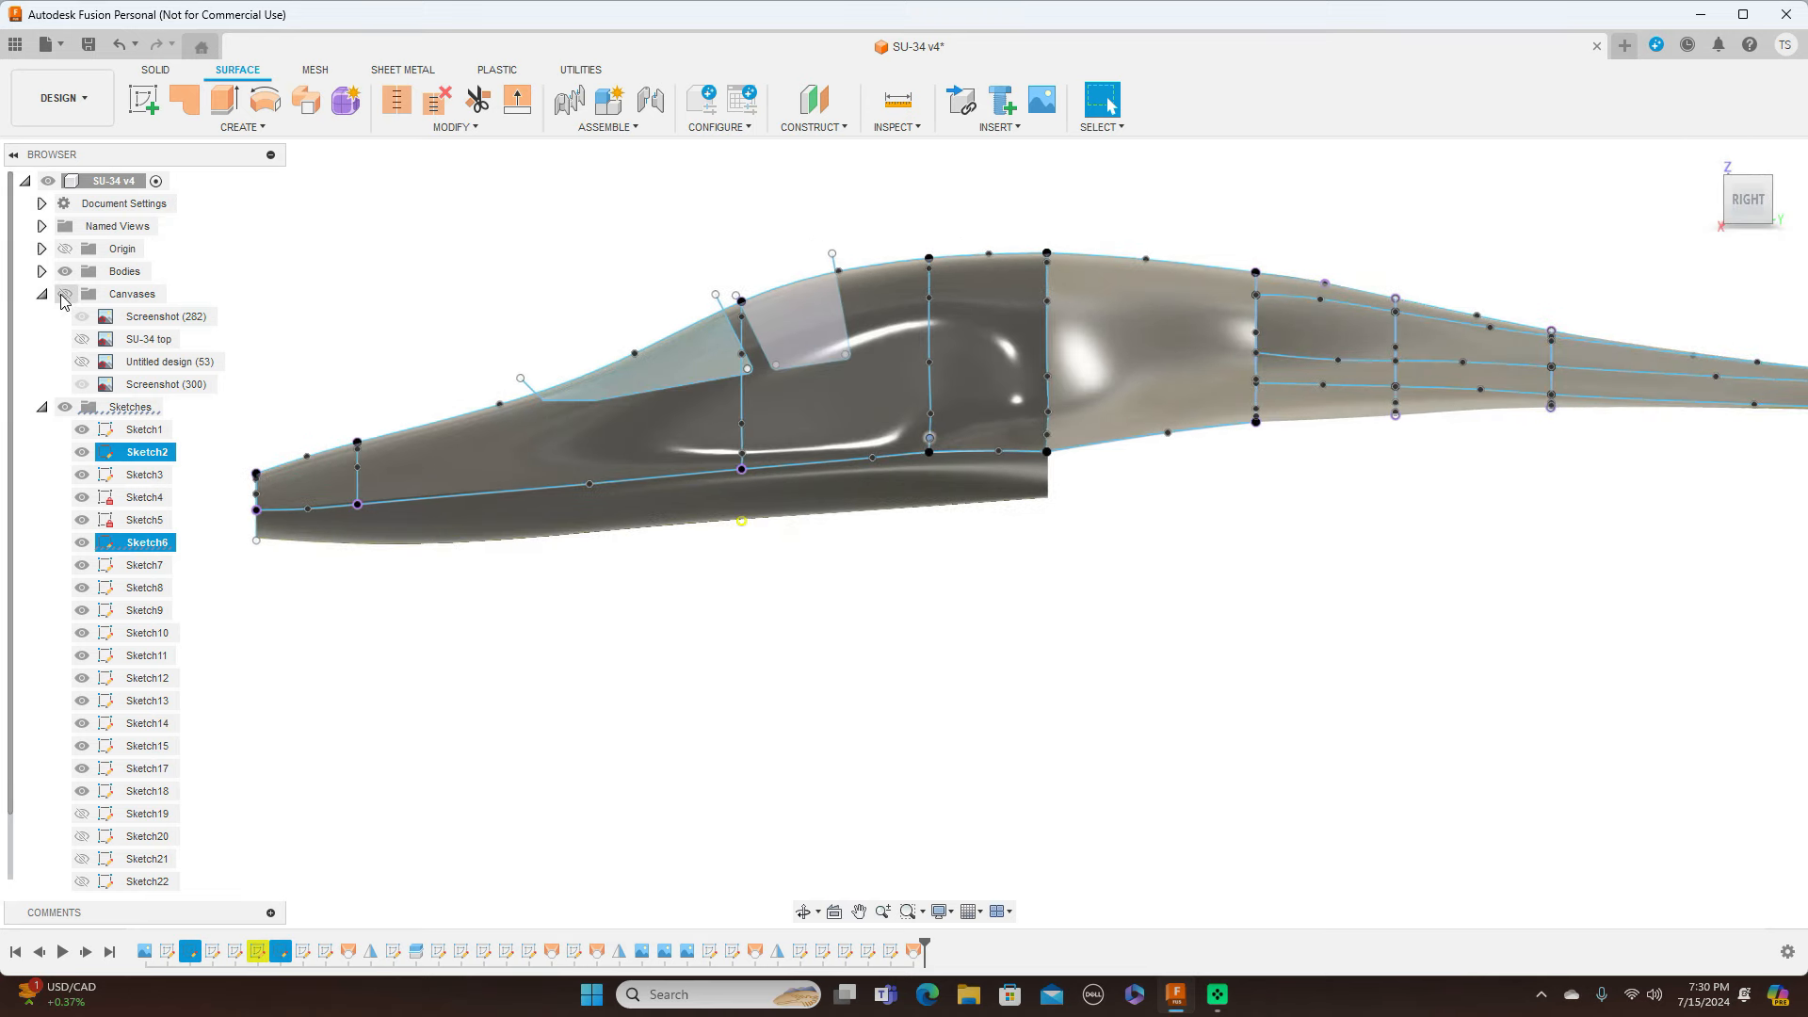
# Step: Show the canvases, hide the sketches and compare the fuselage with the side and front blueprint views
pyautogui.click(64, 296)
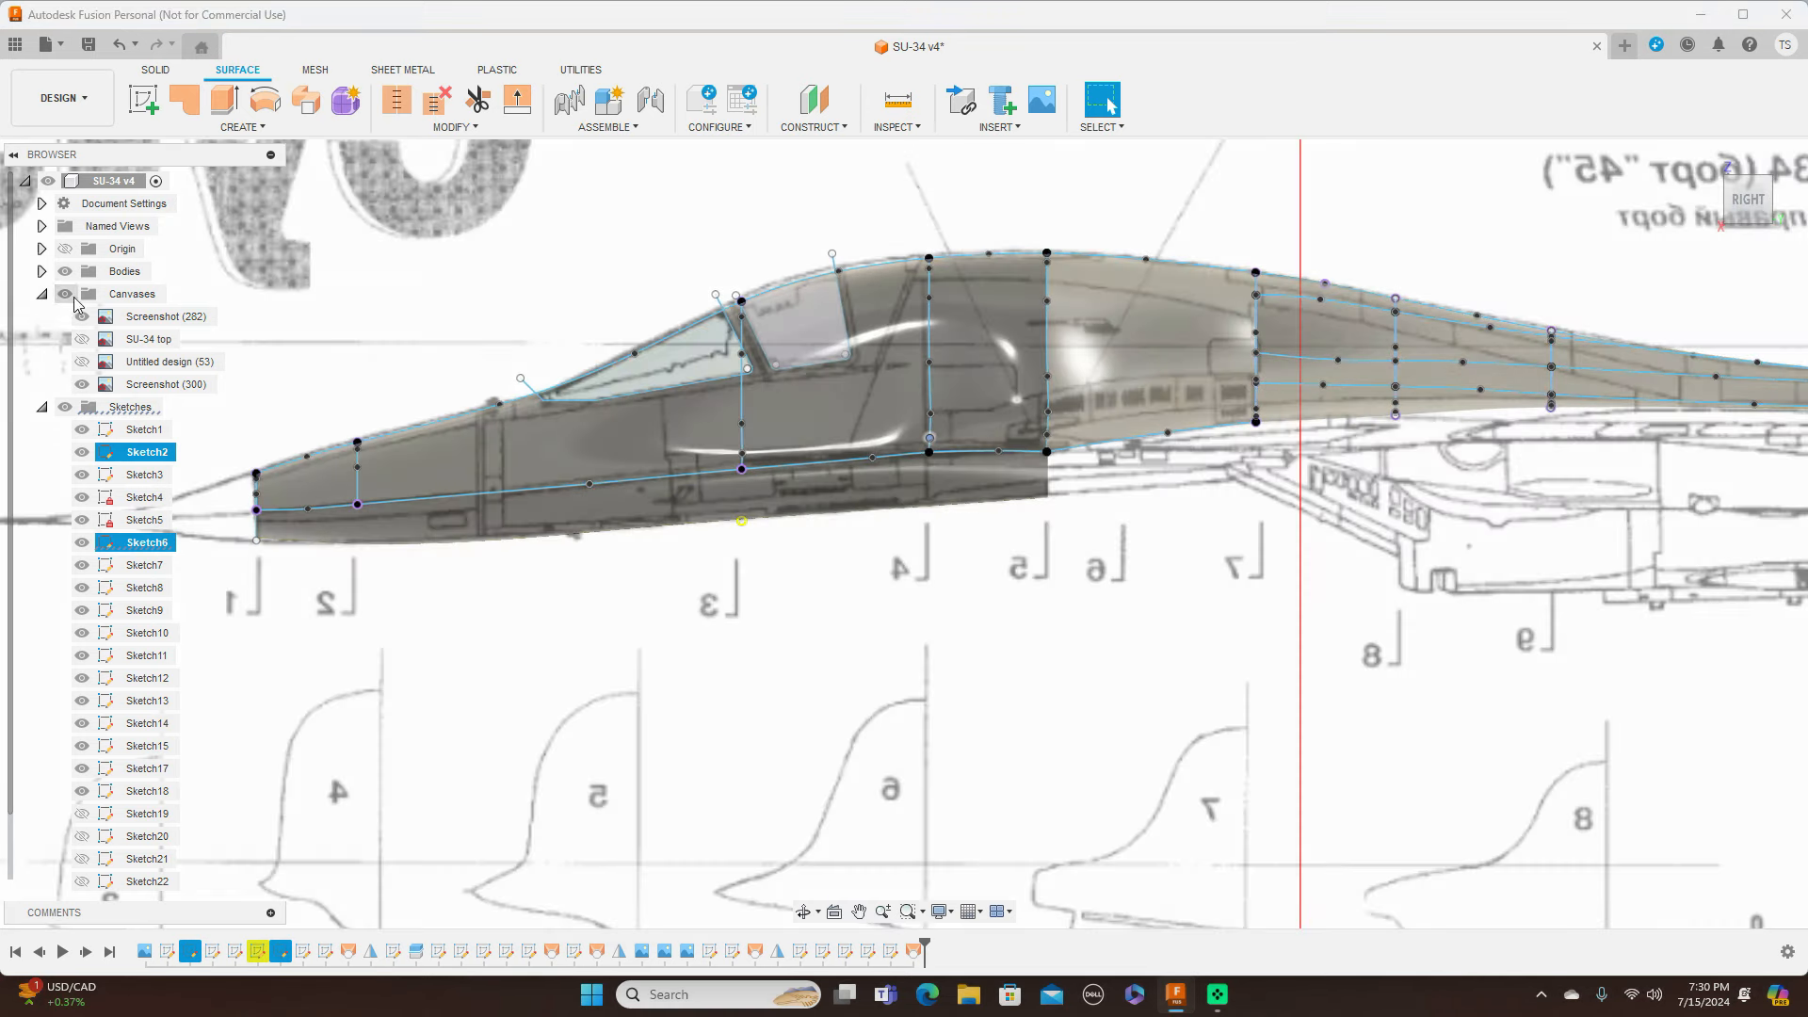
pyautogui.click(64, 407)
pyautogui.scroll(-6, 692, 563)
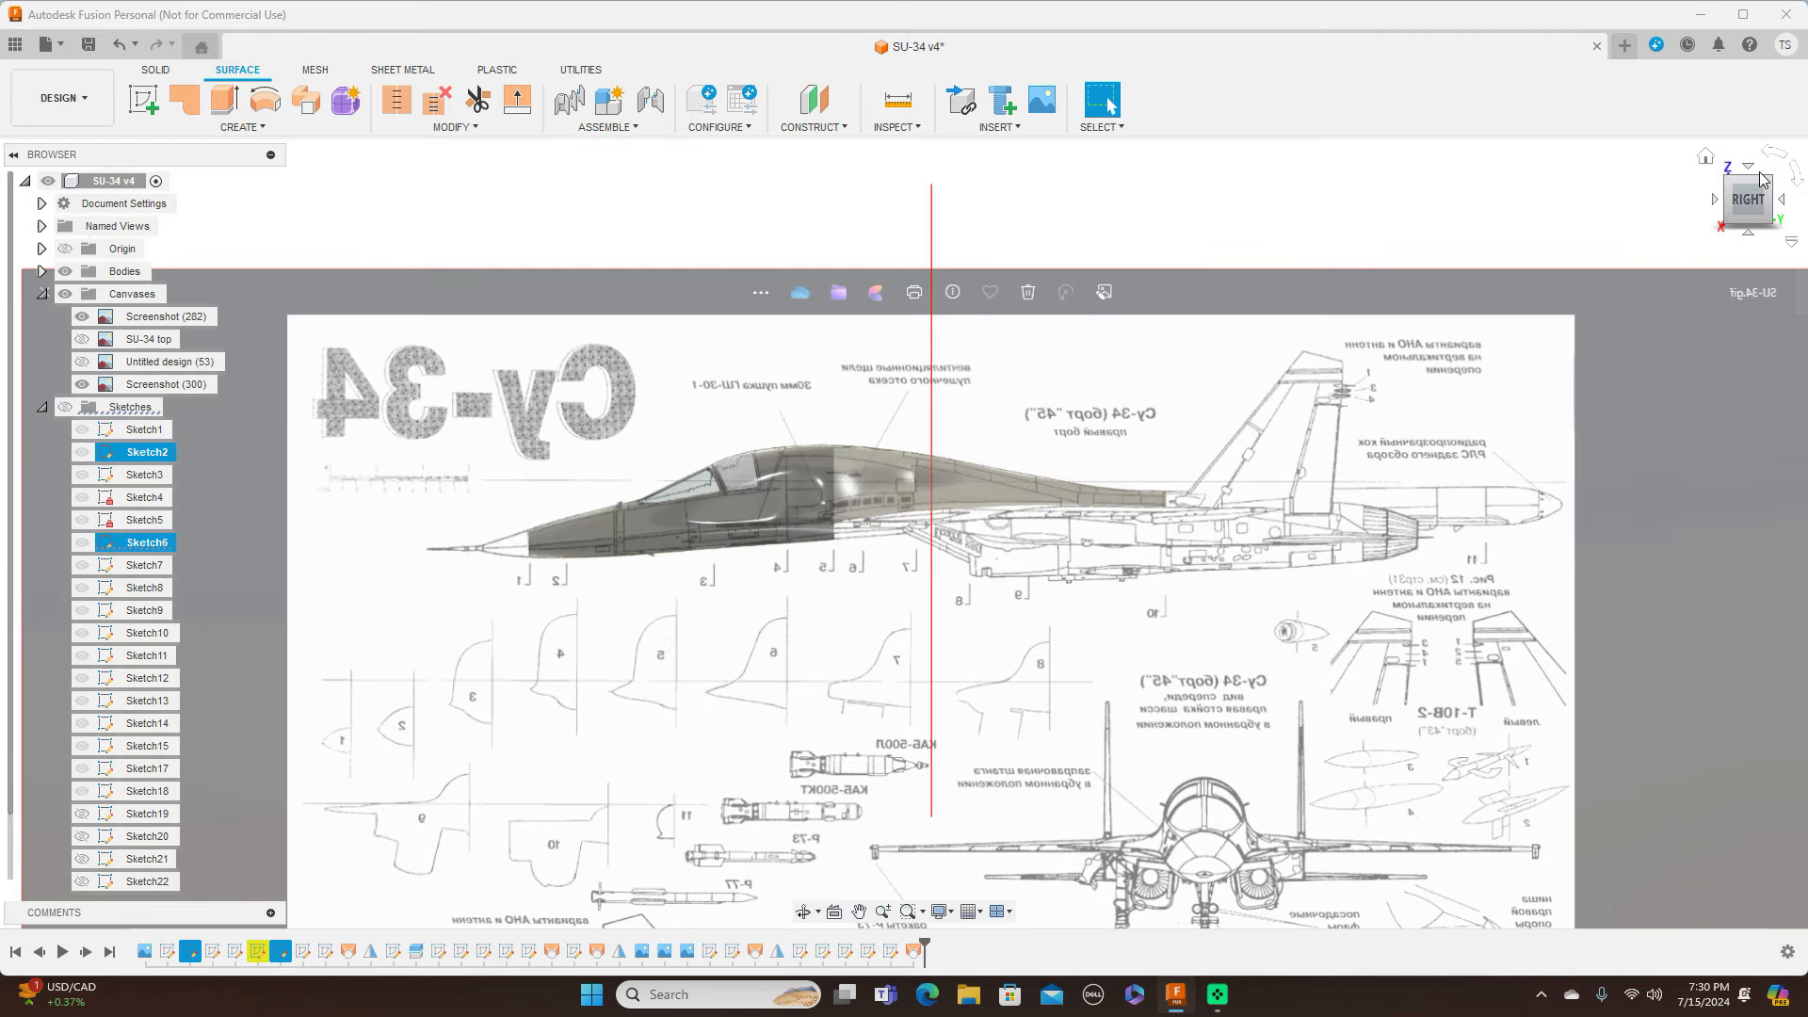
pyautogui.click(1752, 173)
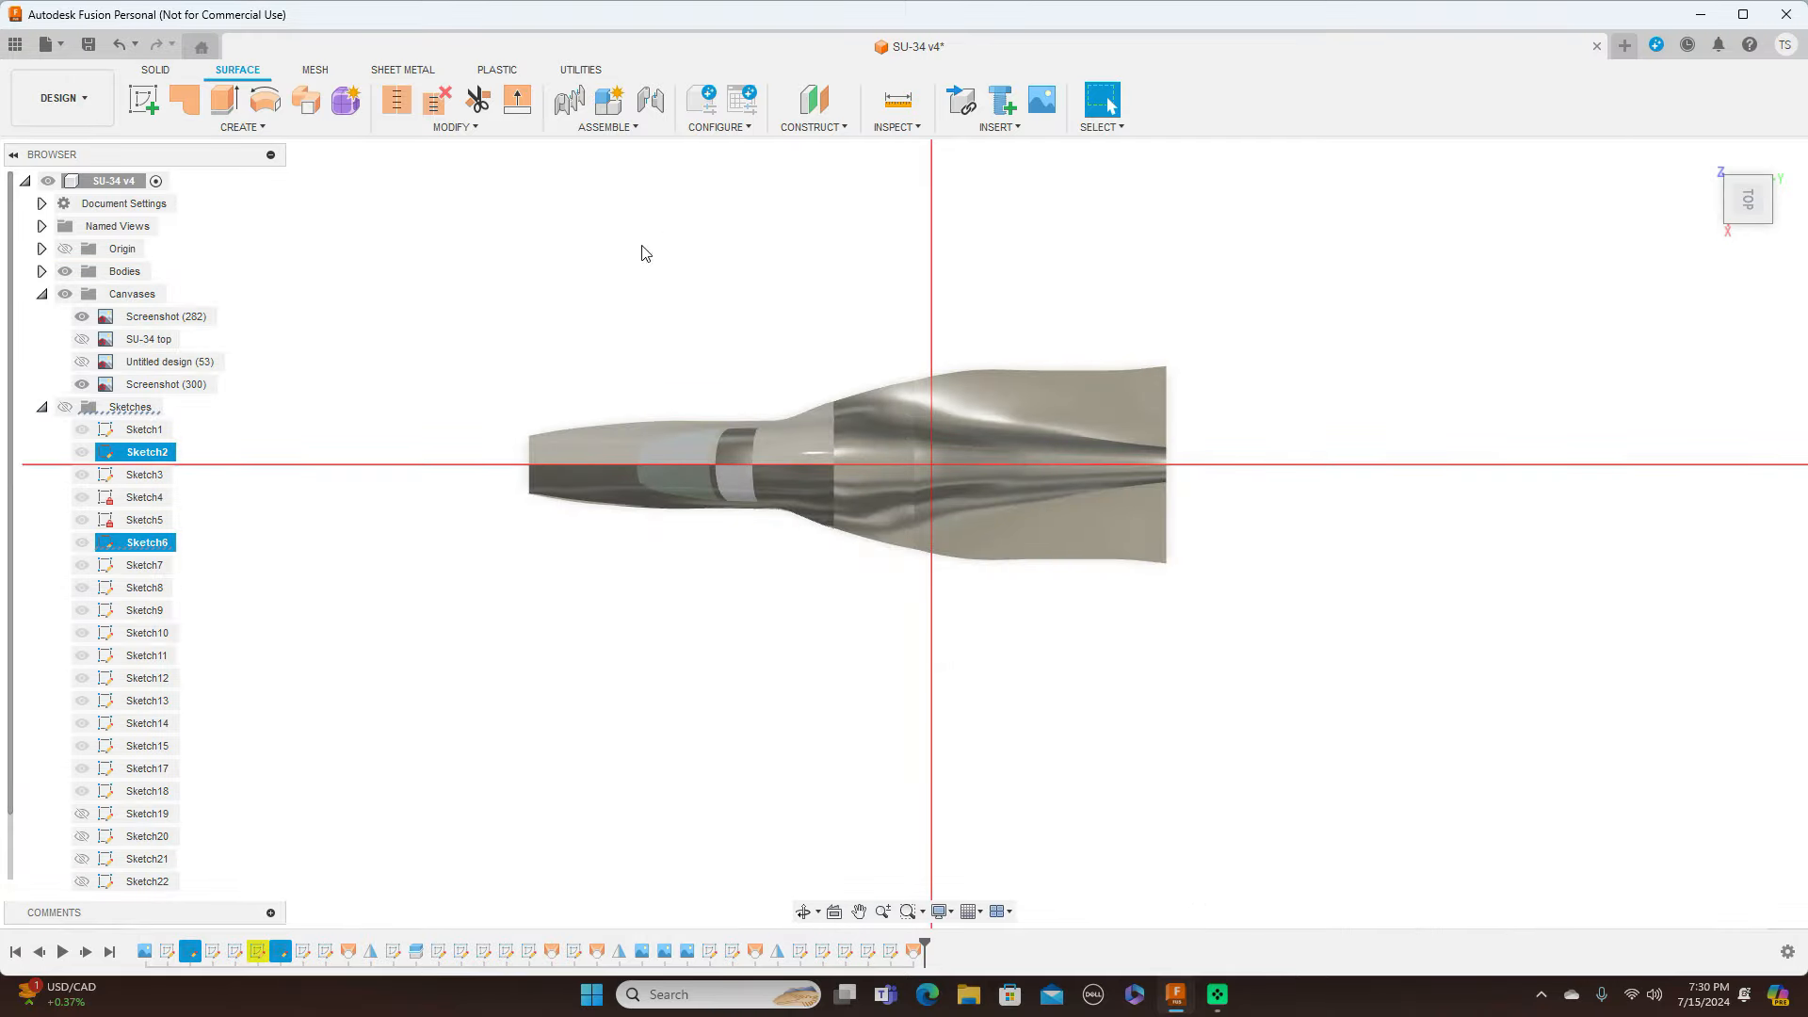
pyautogui.click(1749, 236)
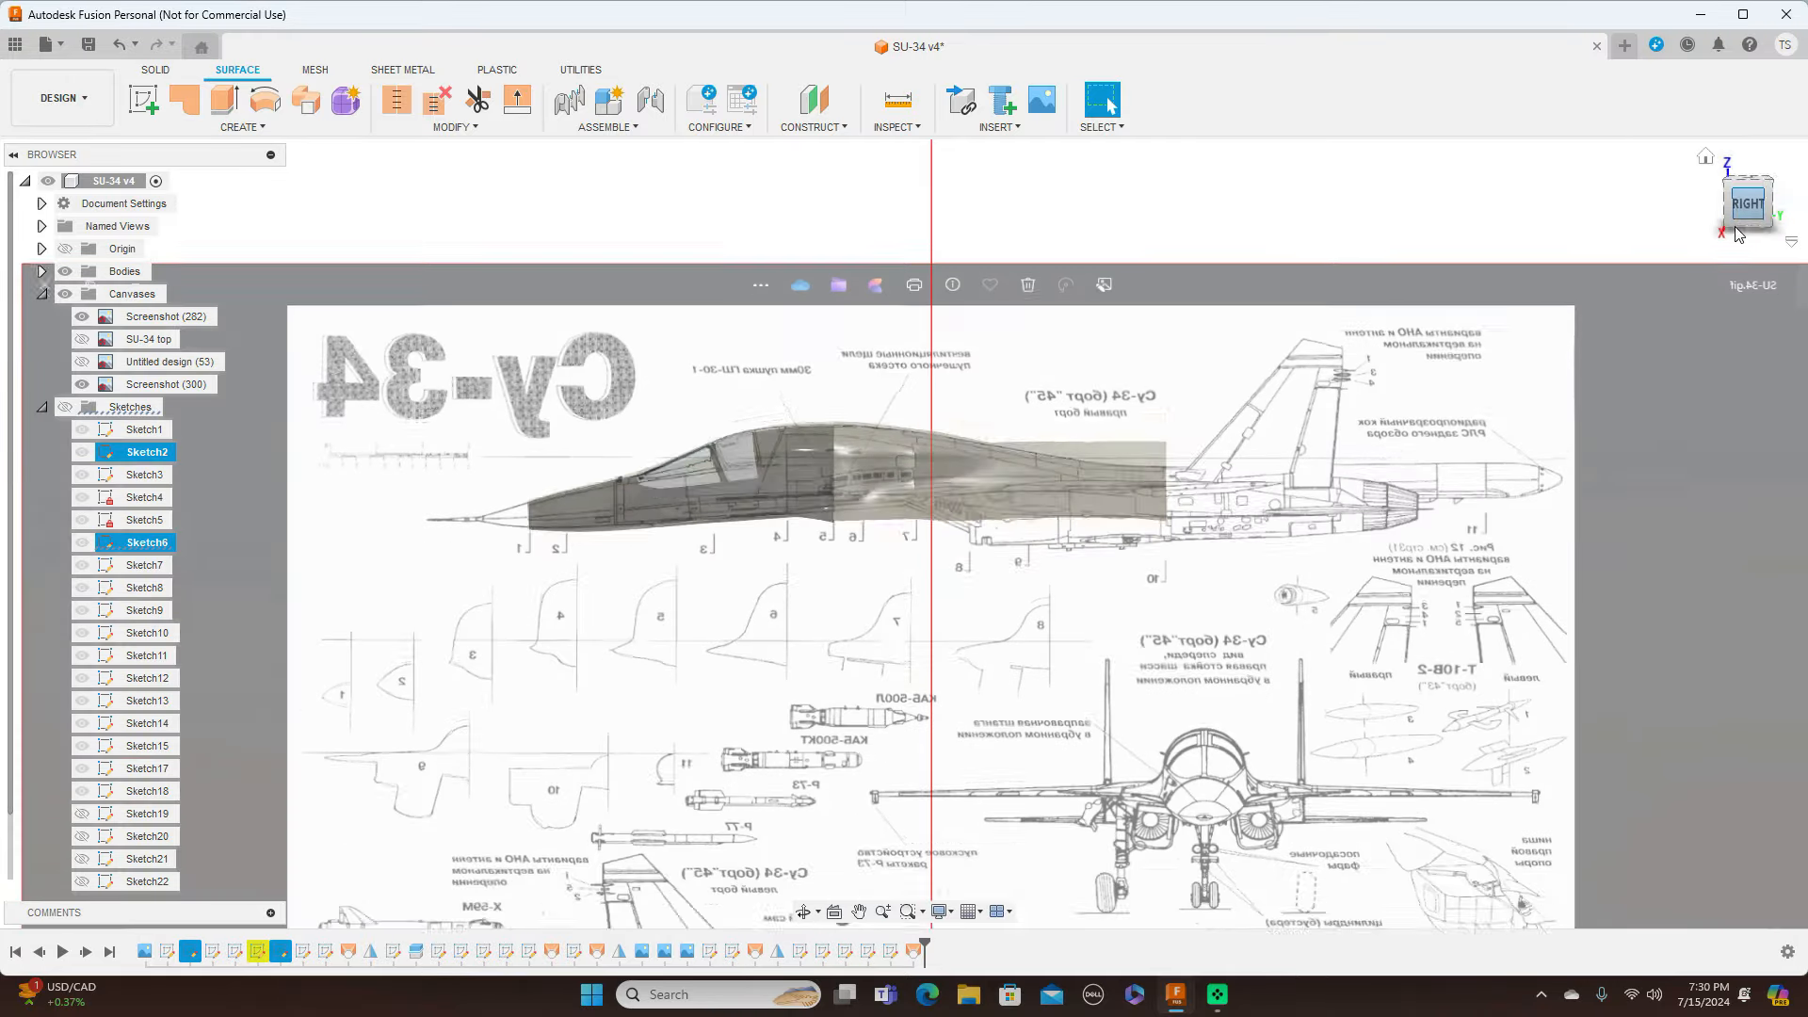
pyautogui.click(1714, 201)
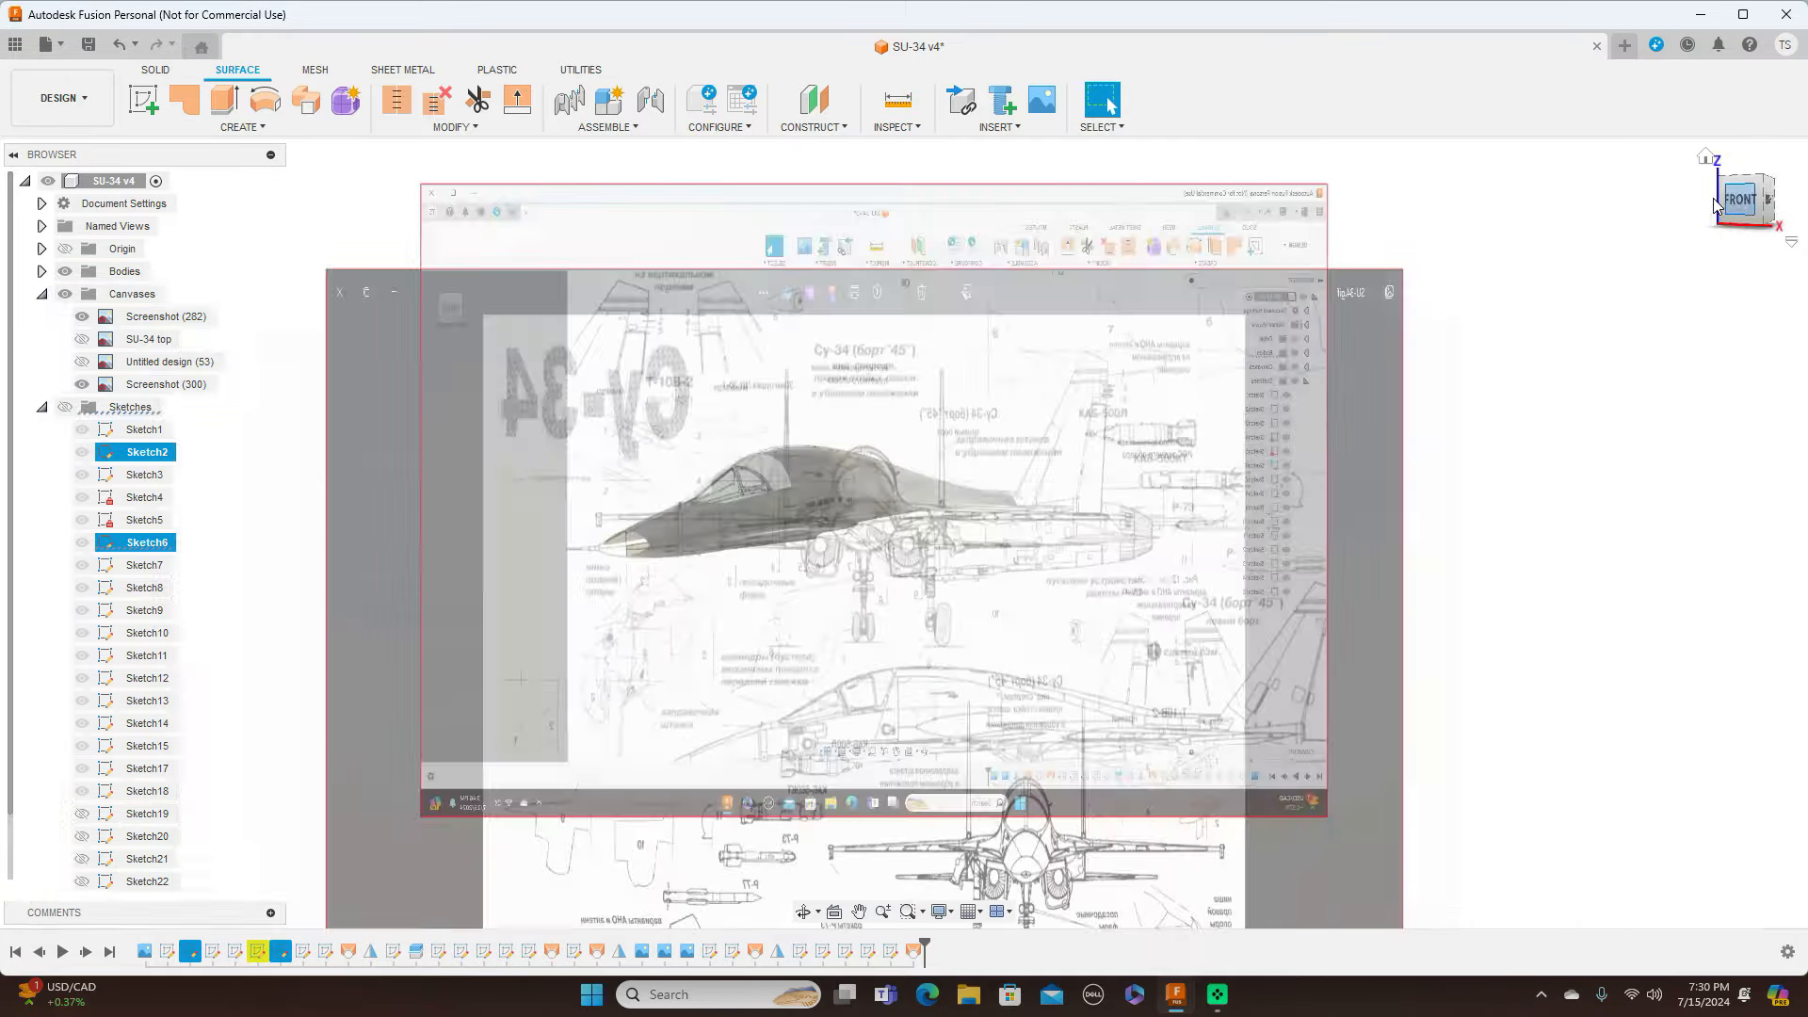
pyautogui.scroll(3, 876, 358)
pyautogui.scroll(3, 1079, 392)
pyautogui.scroll(1, 1185, 320)
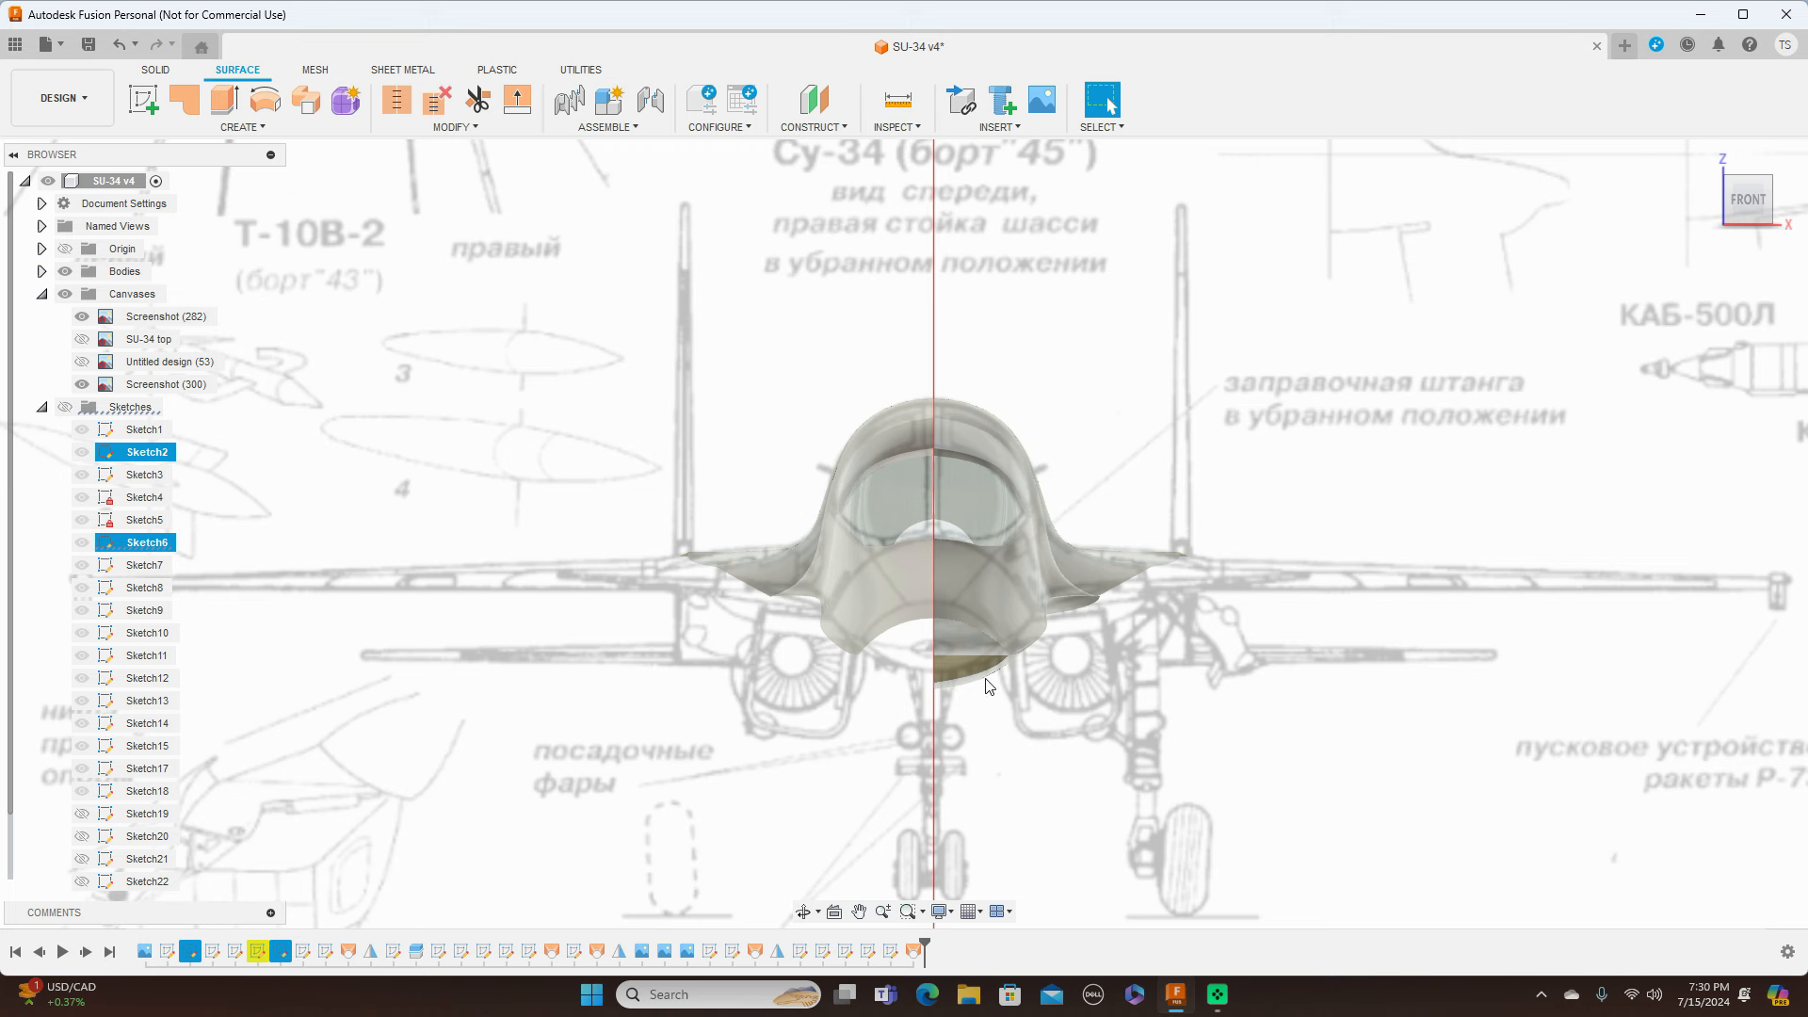
# Step: Try to mirror the lower forward fuselage face across the origin's vertical YZ centre plane with the Faces object type
pyautogui.click(268, 123)
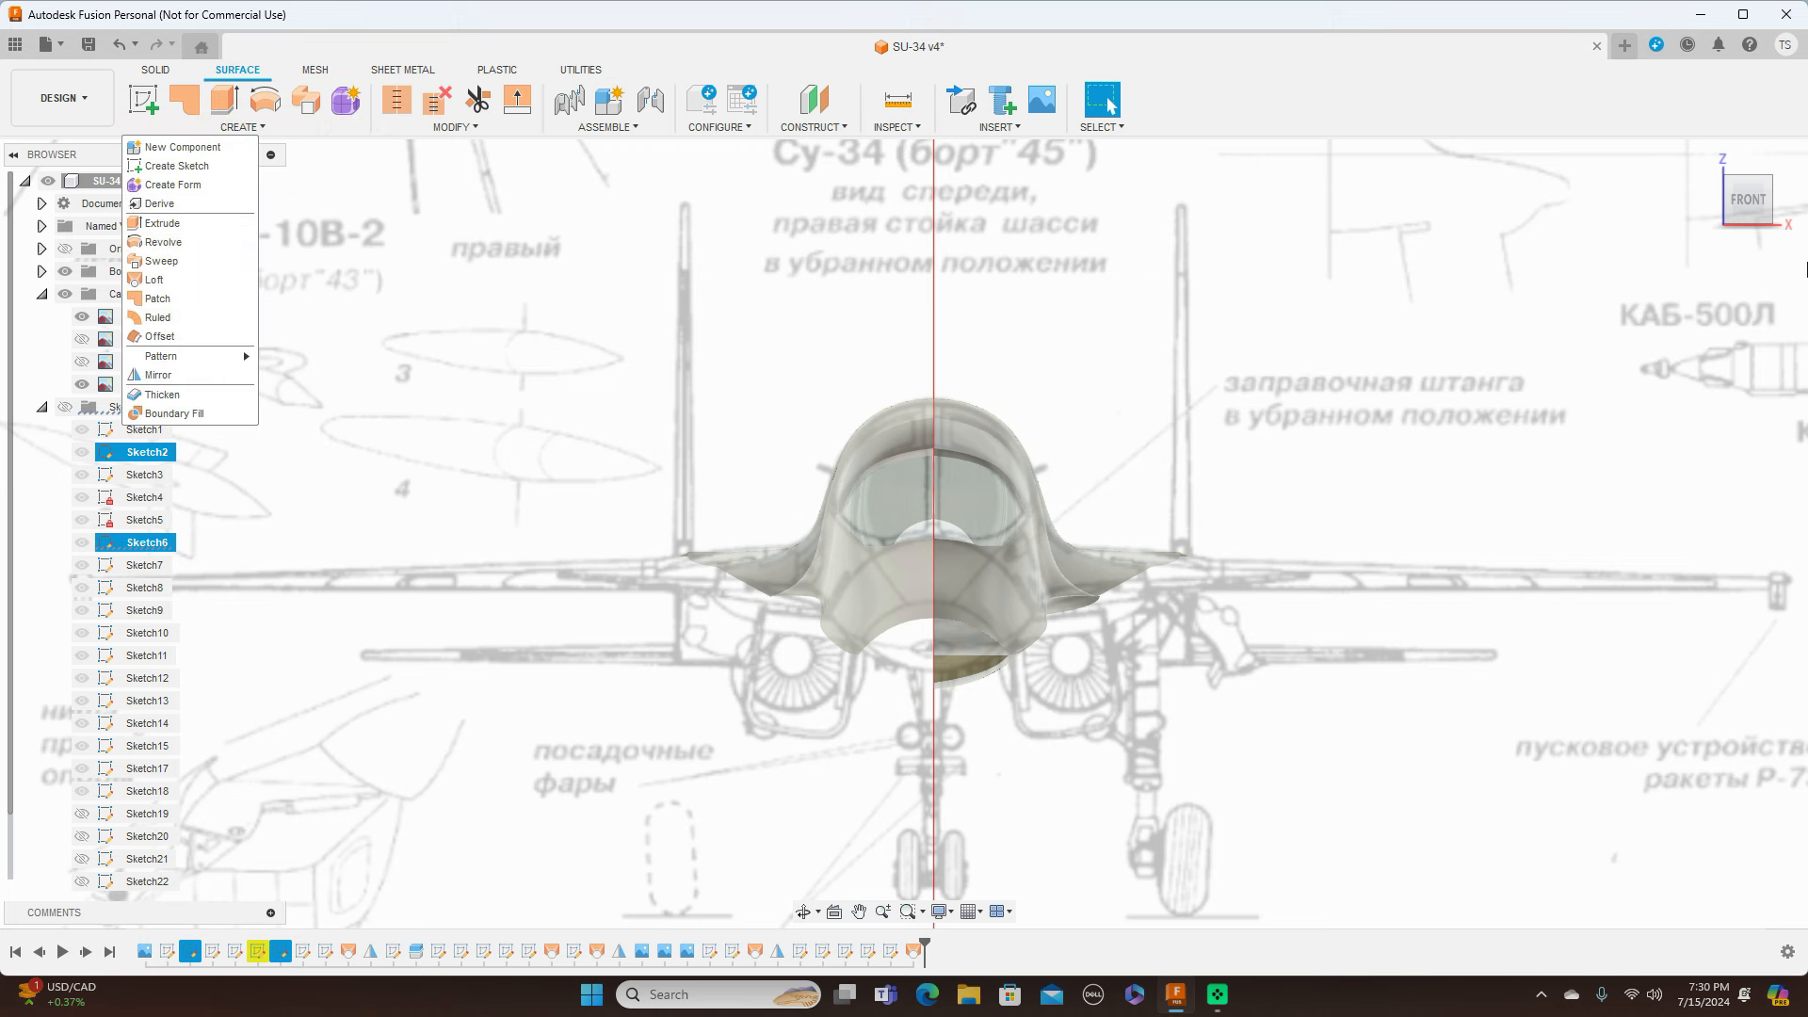
pyautogui.keyDown('shift'); pyautogui.moveTo(1171, 399); pyautogui.dragTo(1177, 270, button='middle'); pyautogui.keyUp('shift')
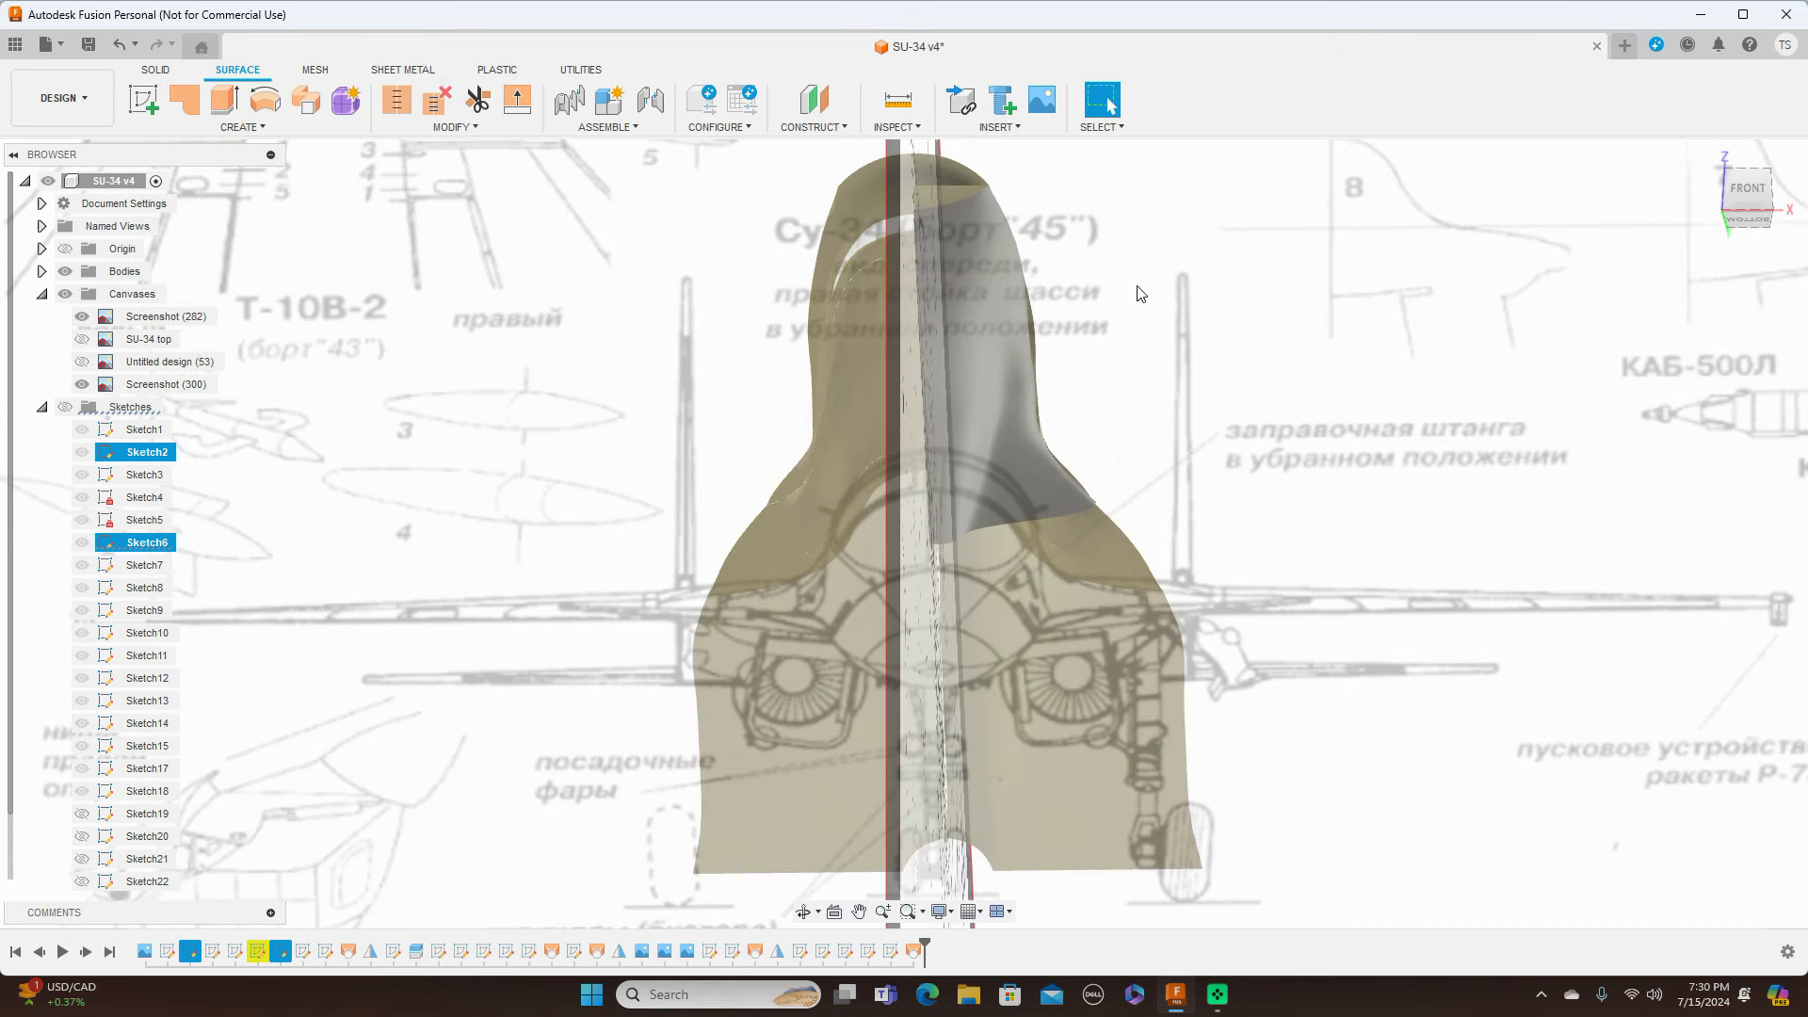
pyautogui.click(985, 343)
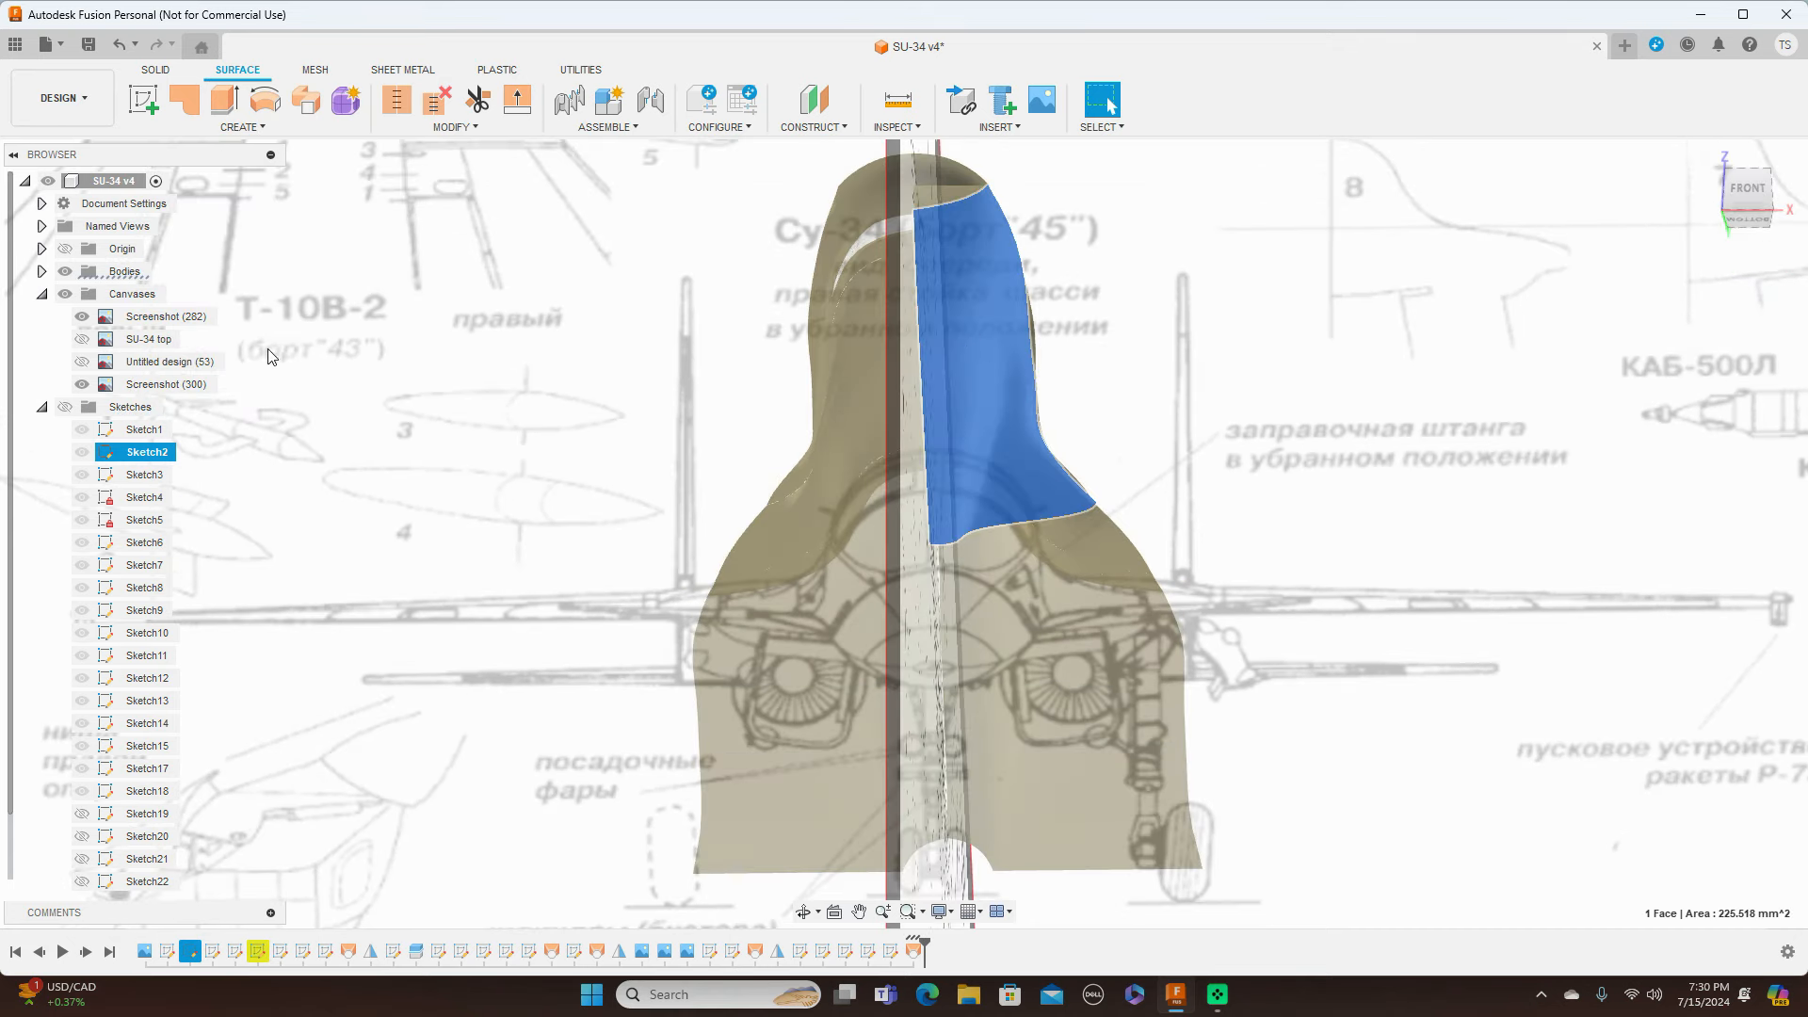
pyautogui.click(231, 127)
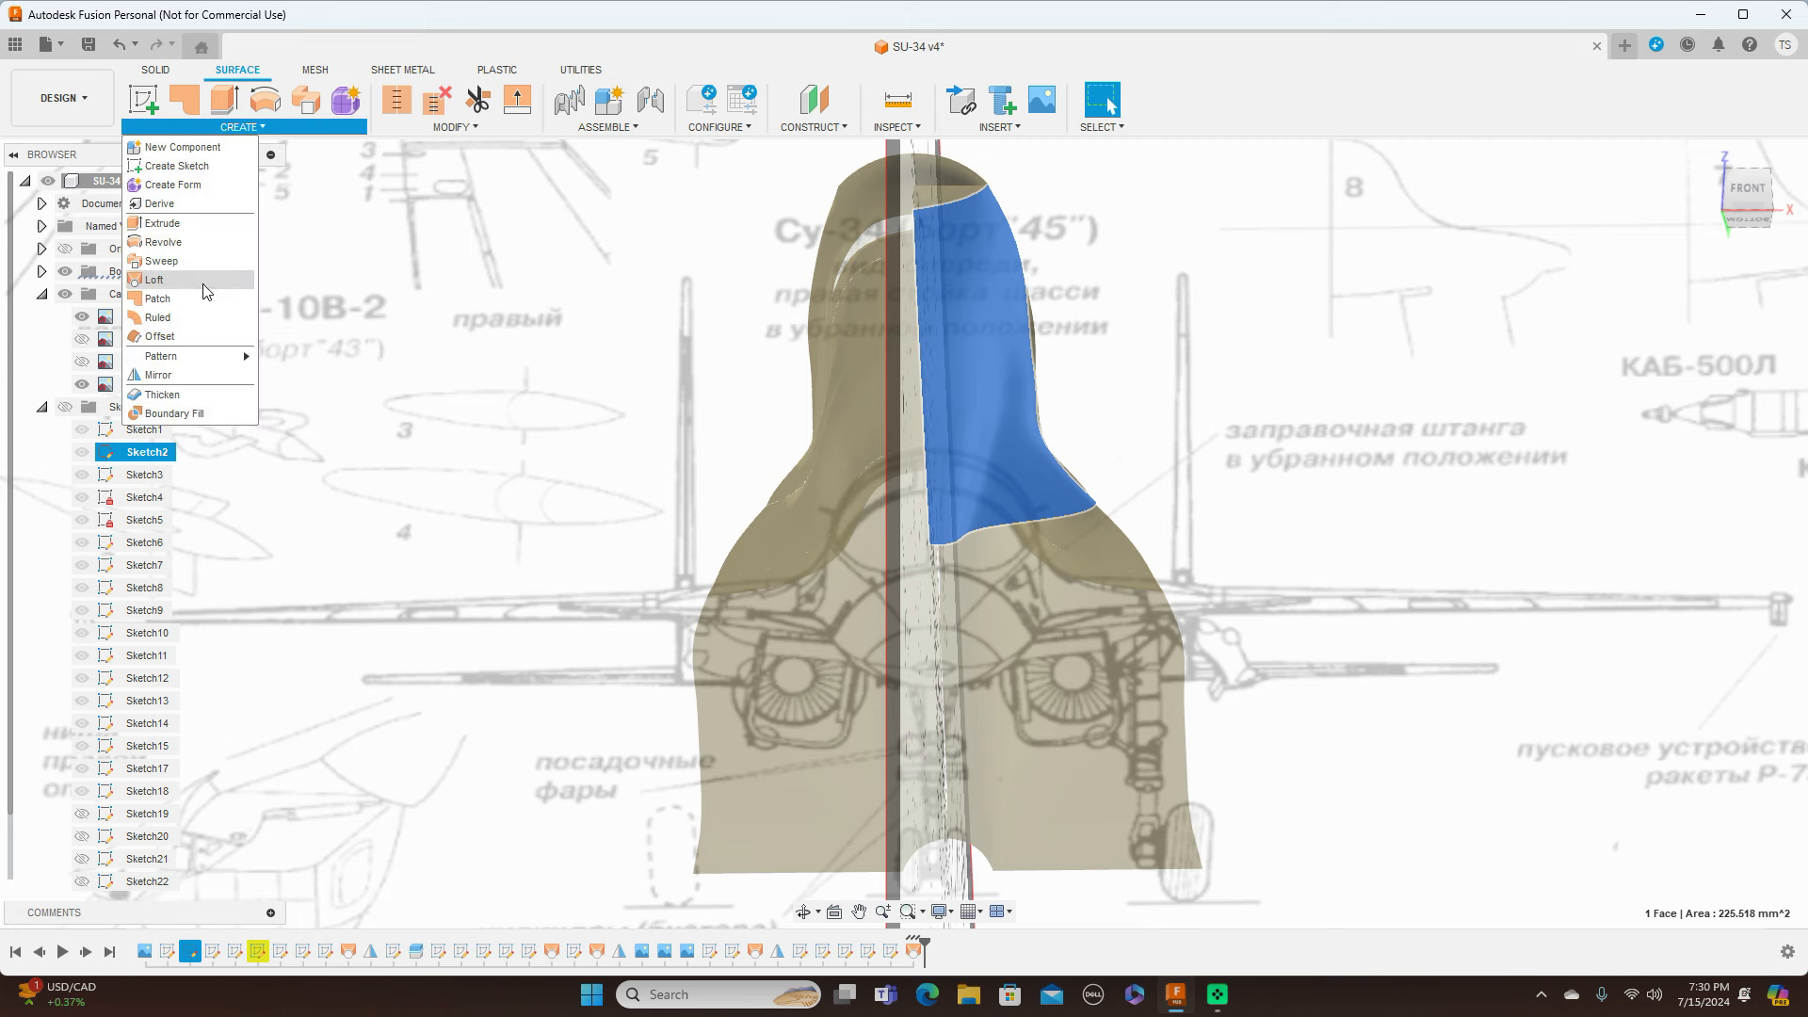
pyautogui.click(159, 374)
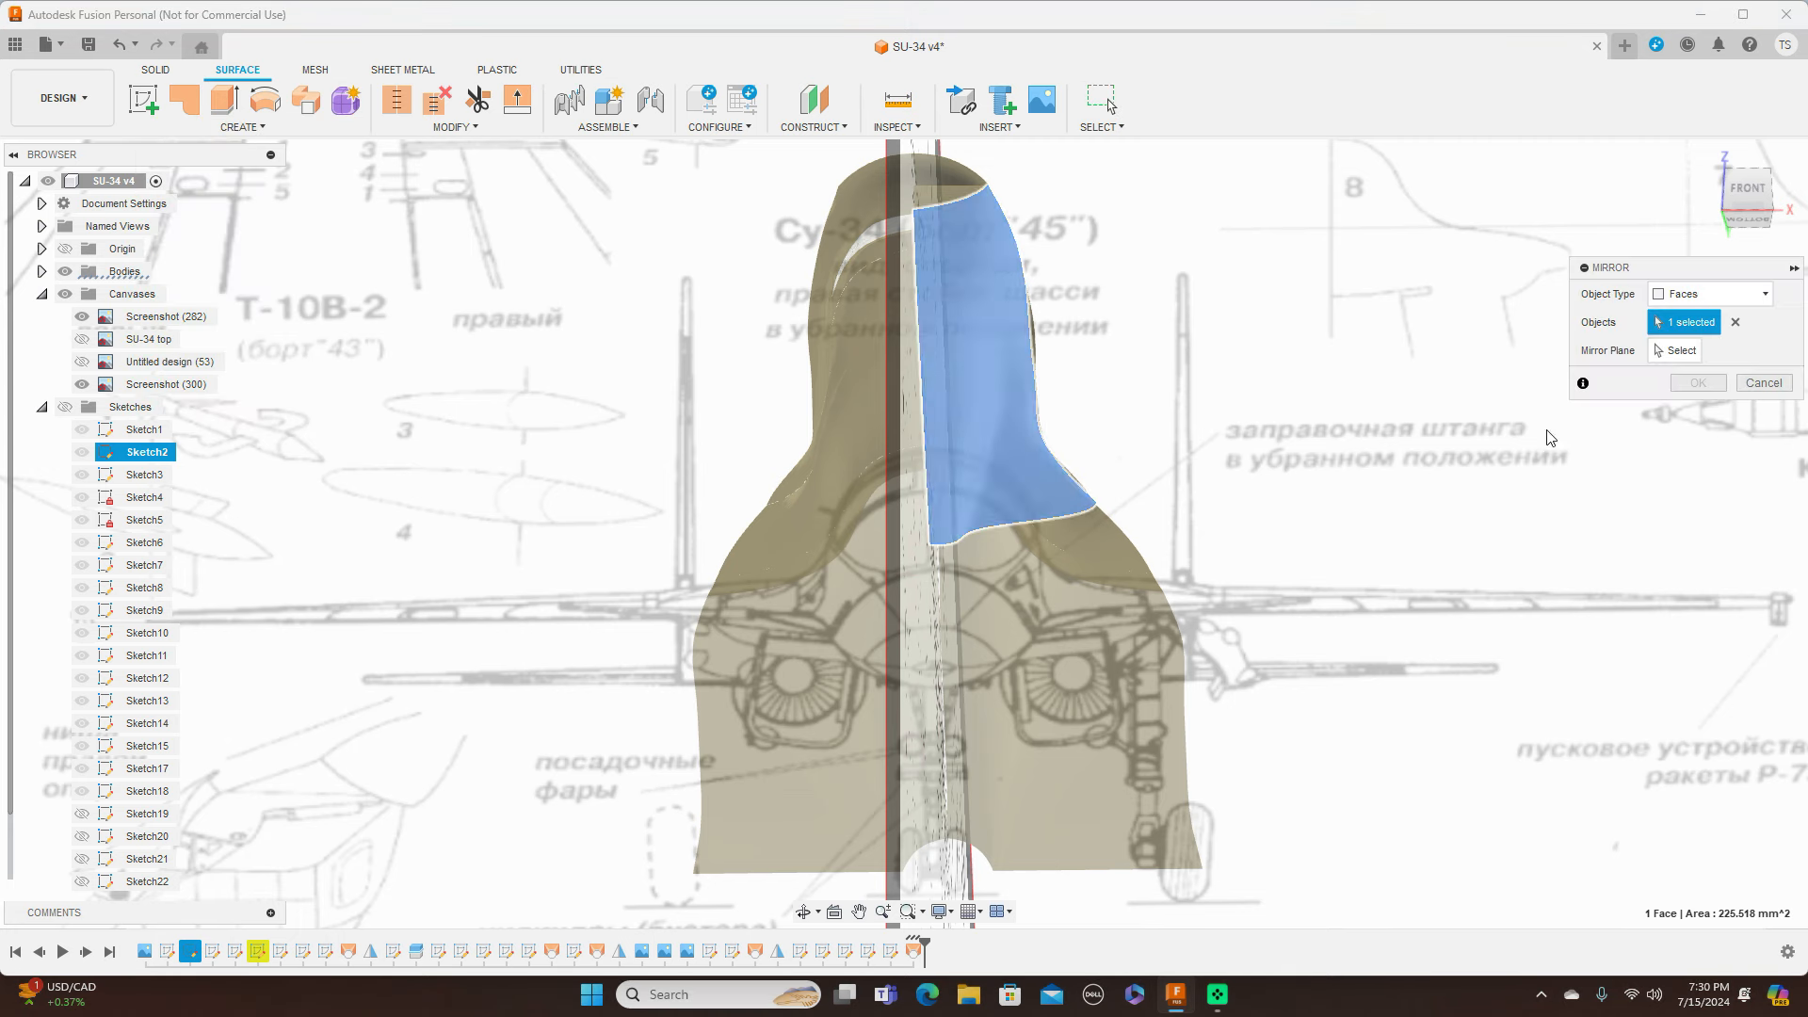
pyautogui.click(1679, 351)
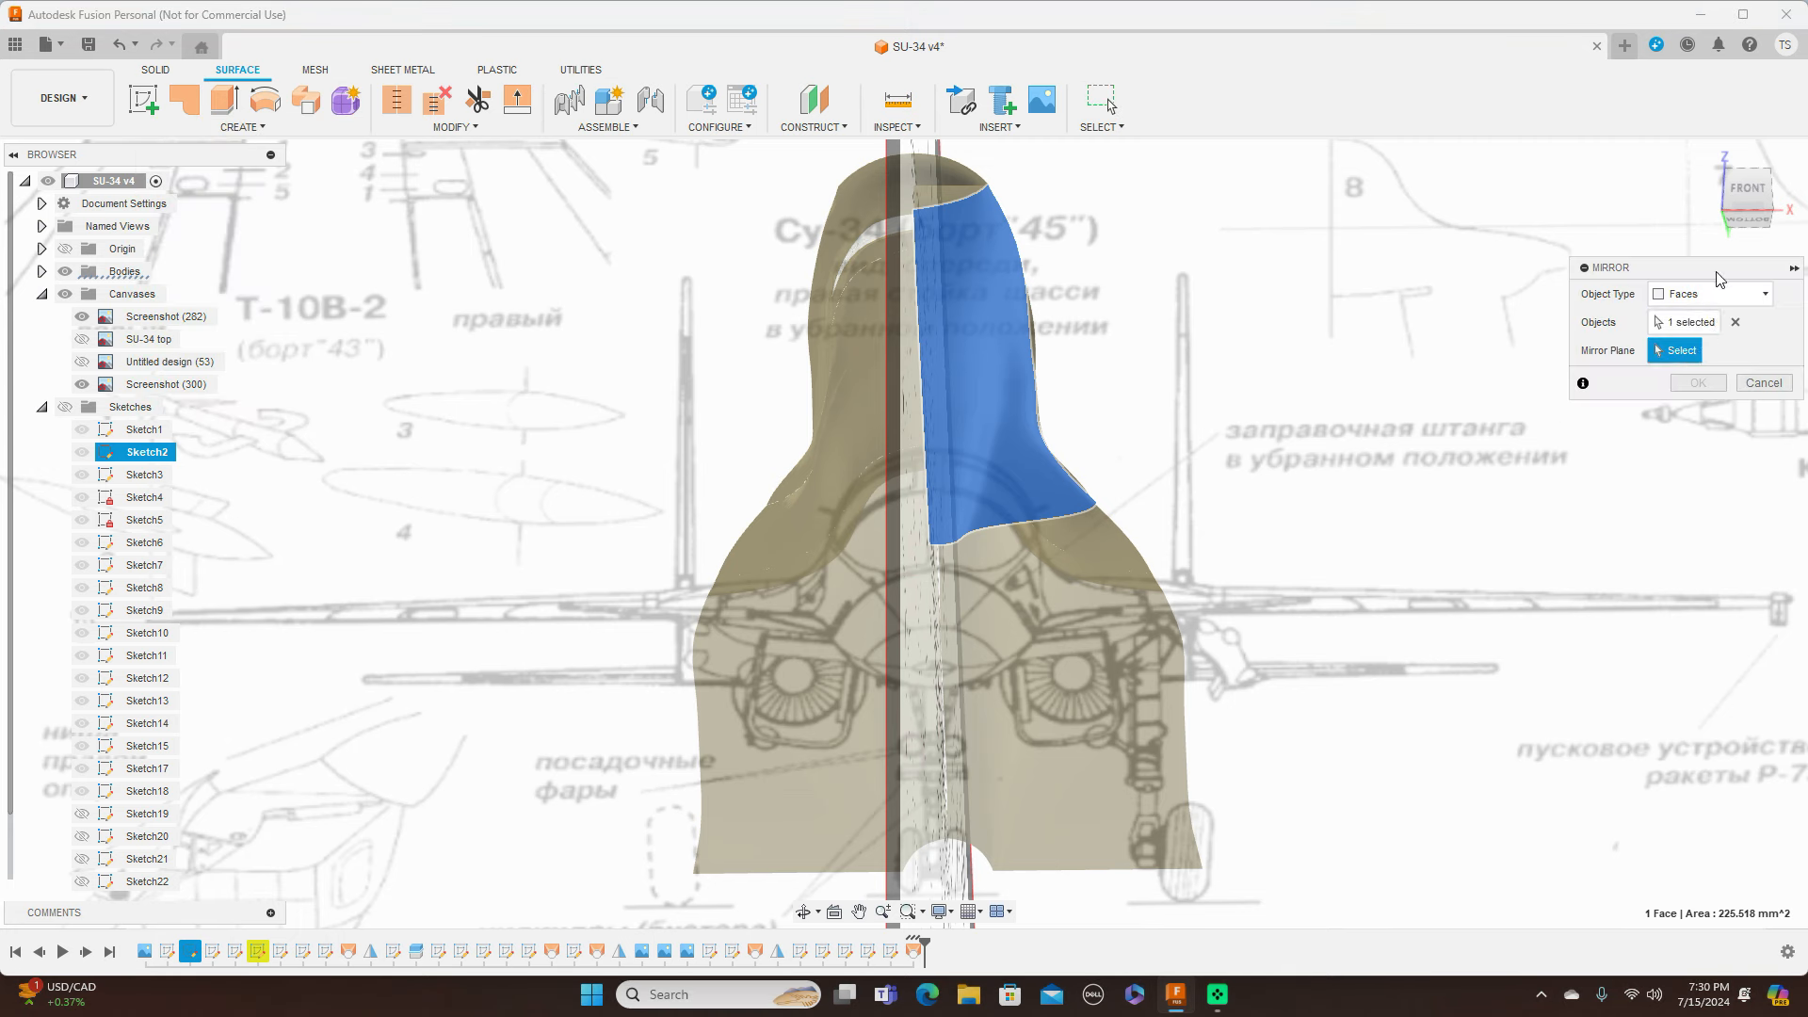
pyautogui.click(1748, 190)
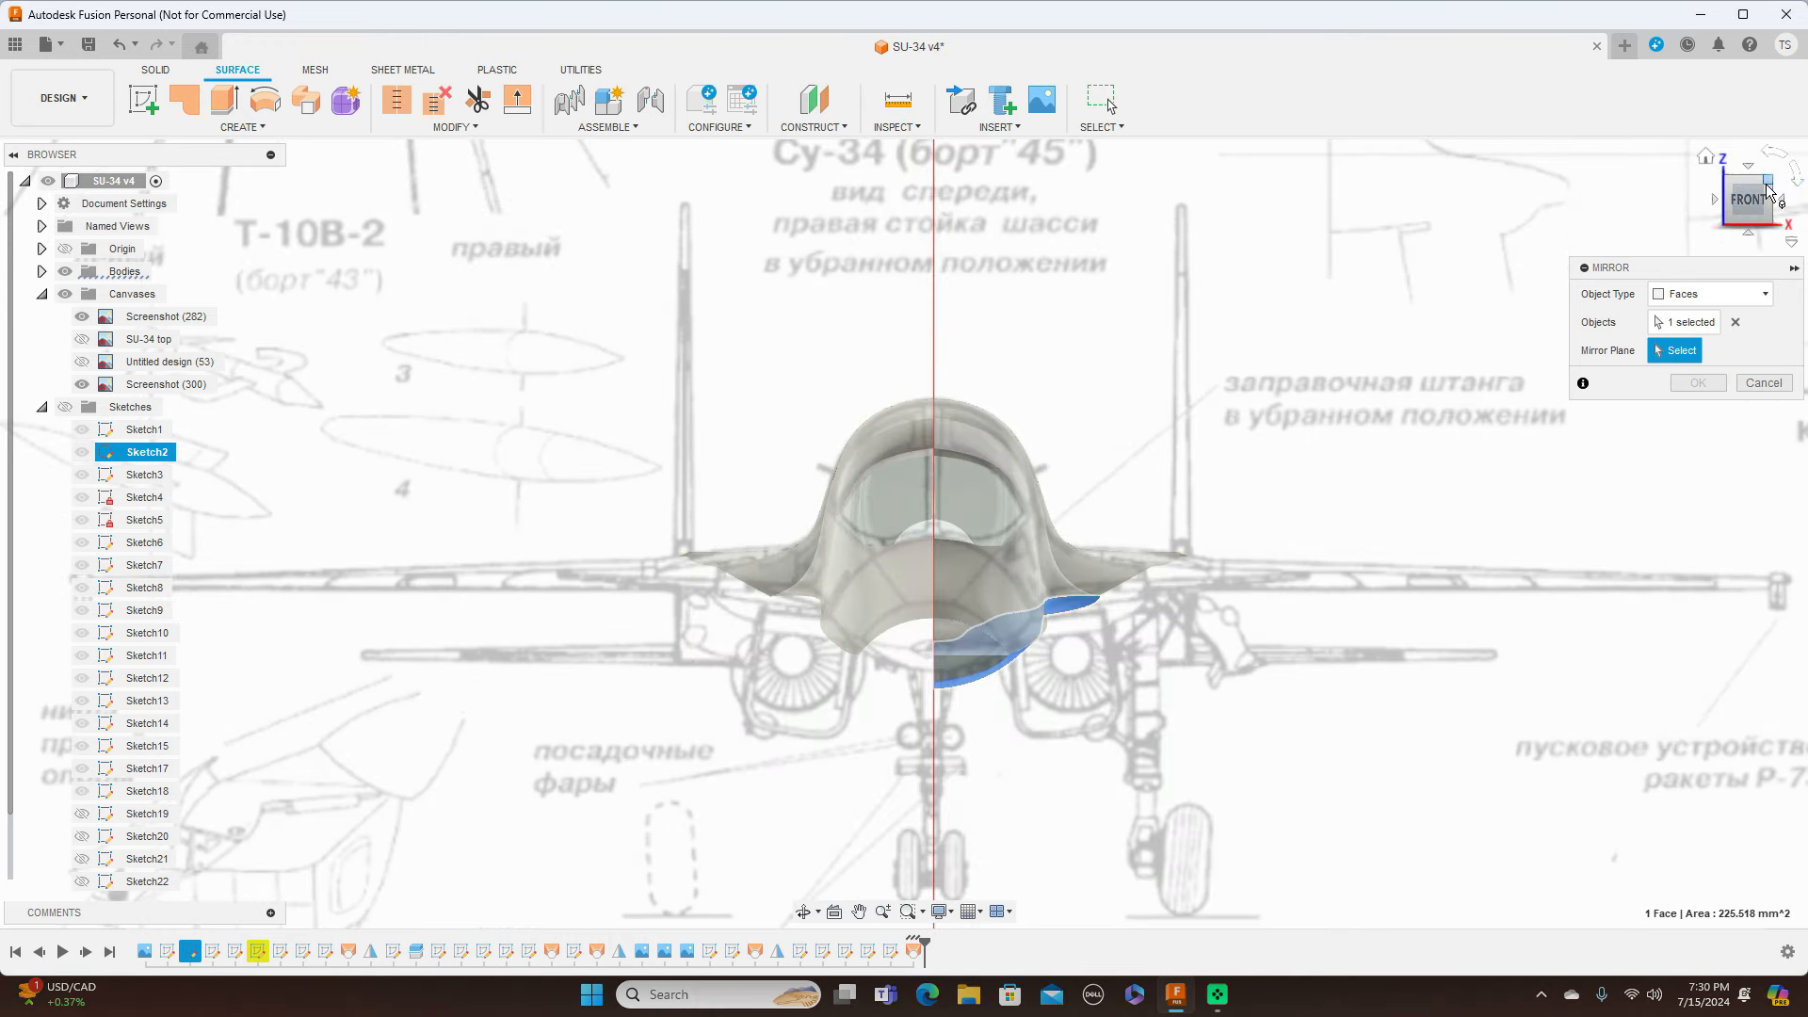
pyautogui.click(1768, 208)
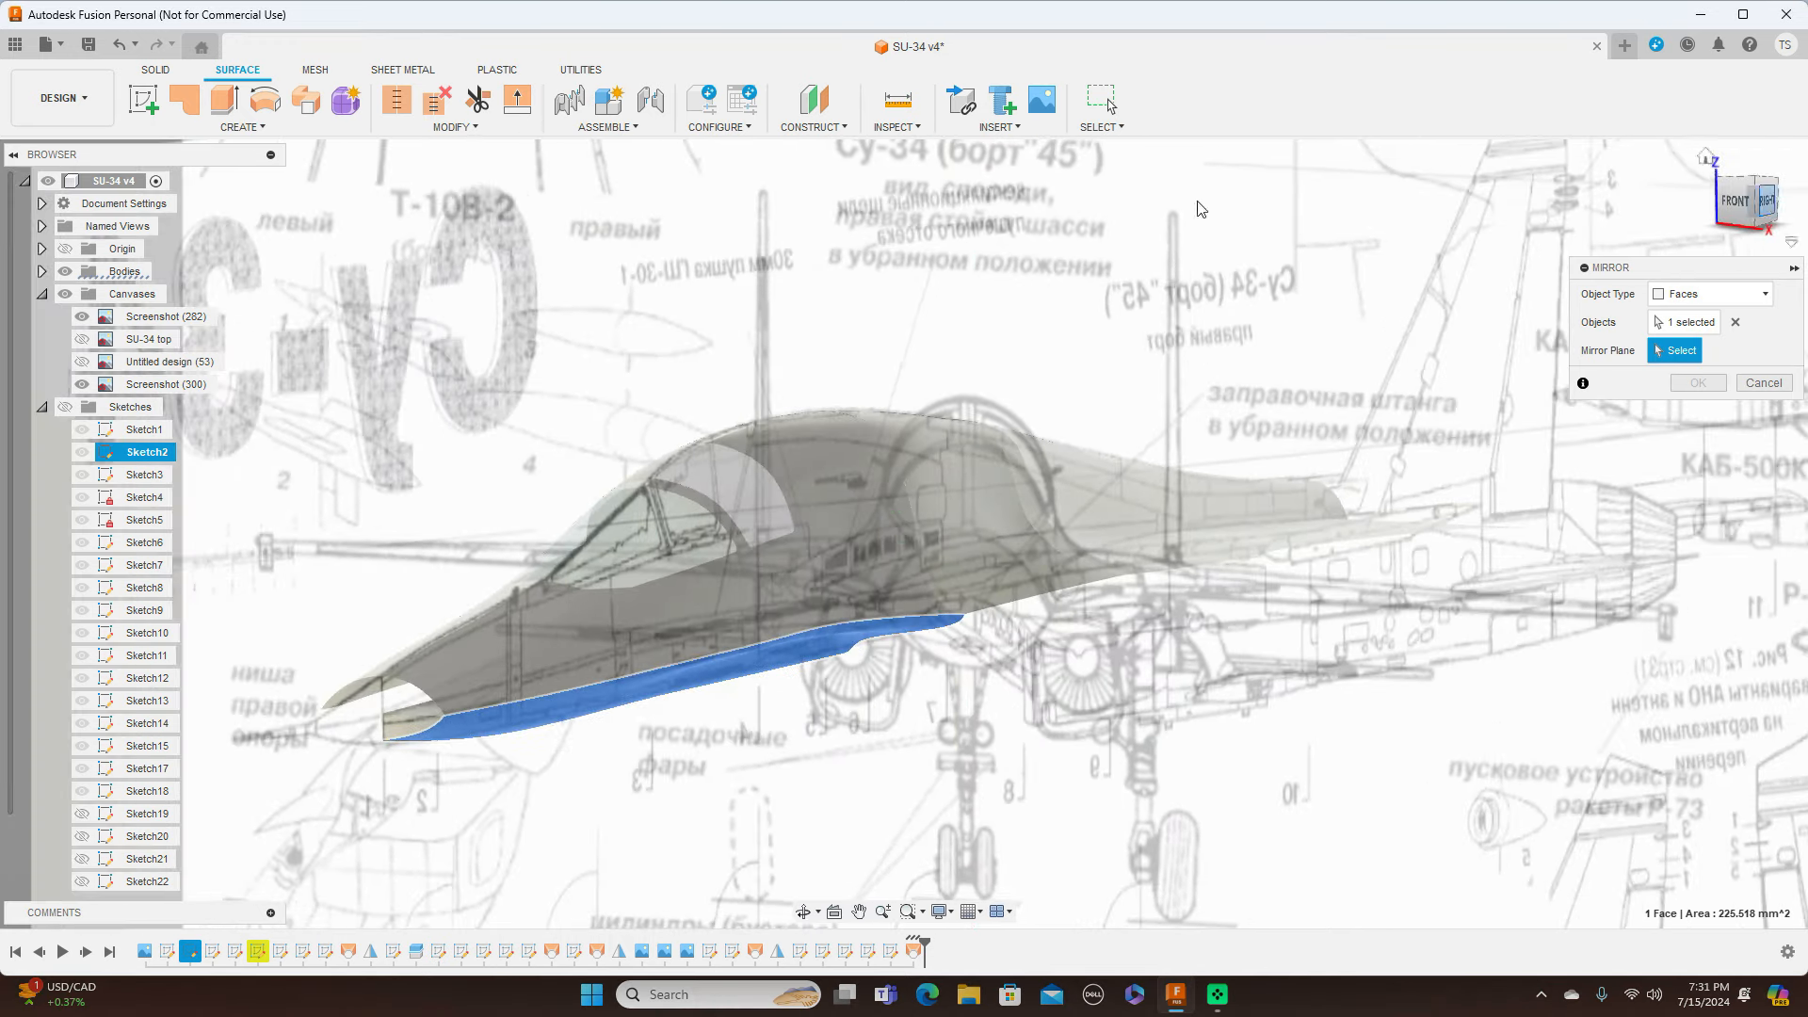
pyautogui.click(64, 250)
pyautogui.scroll(-5, 670, 456)
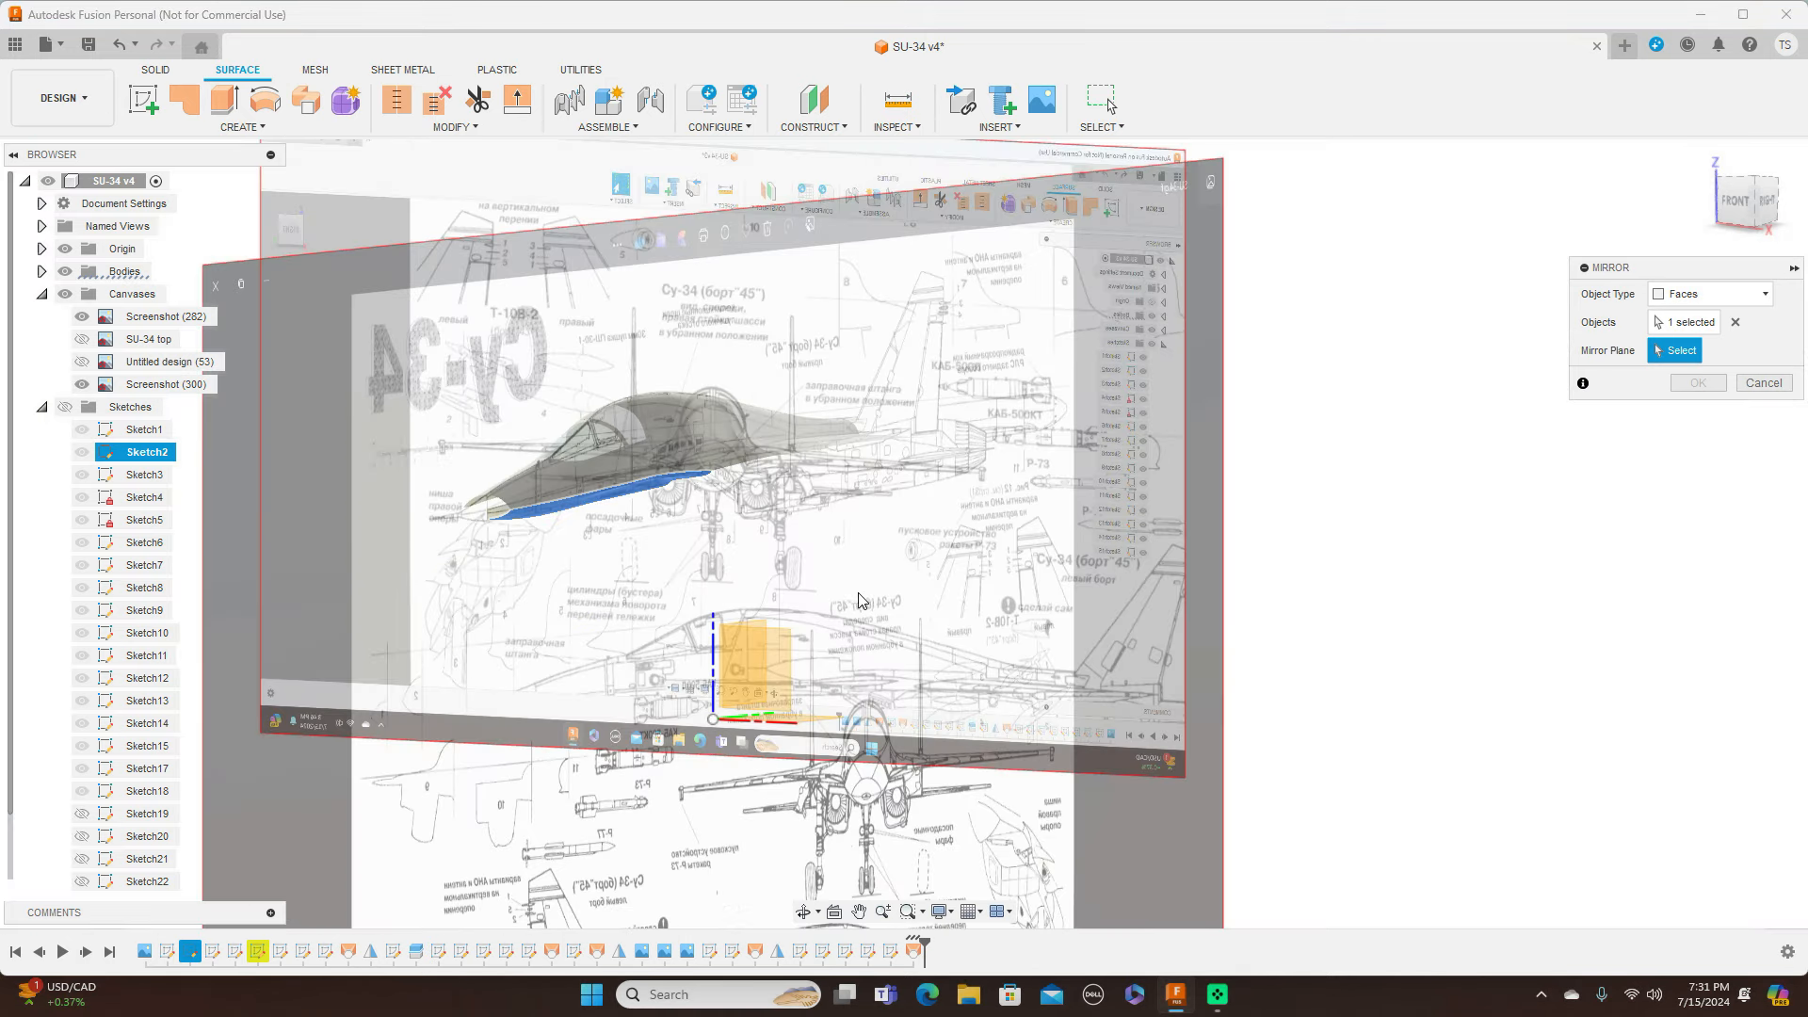
pyautogui.click(1757, 216)
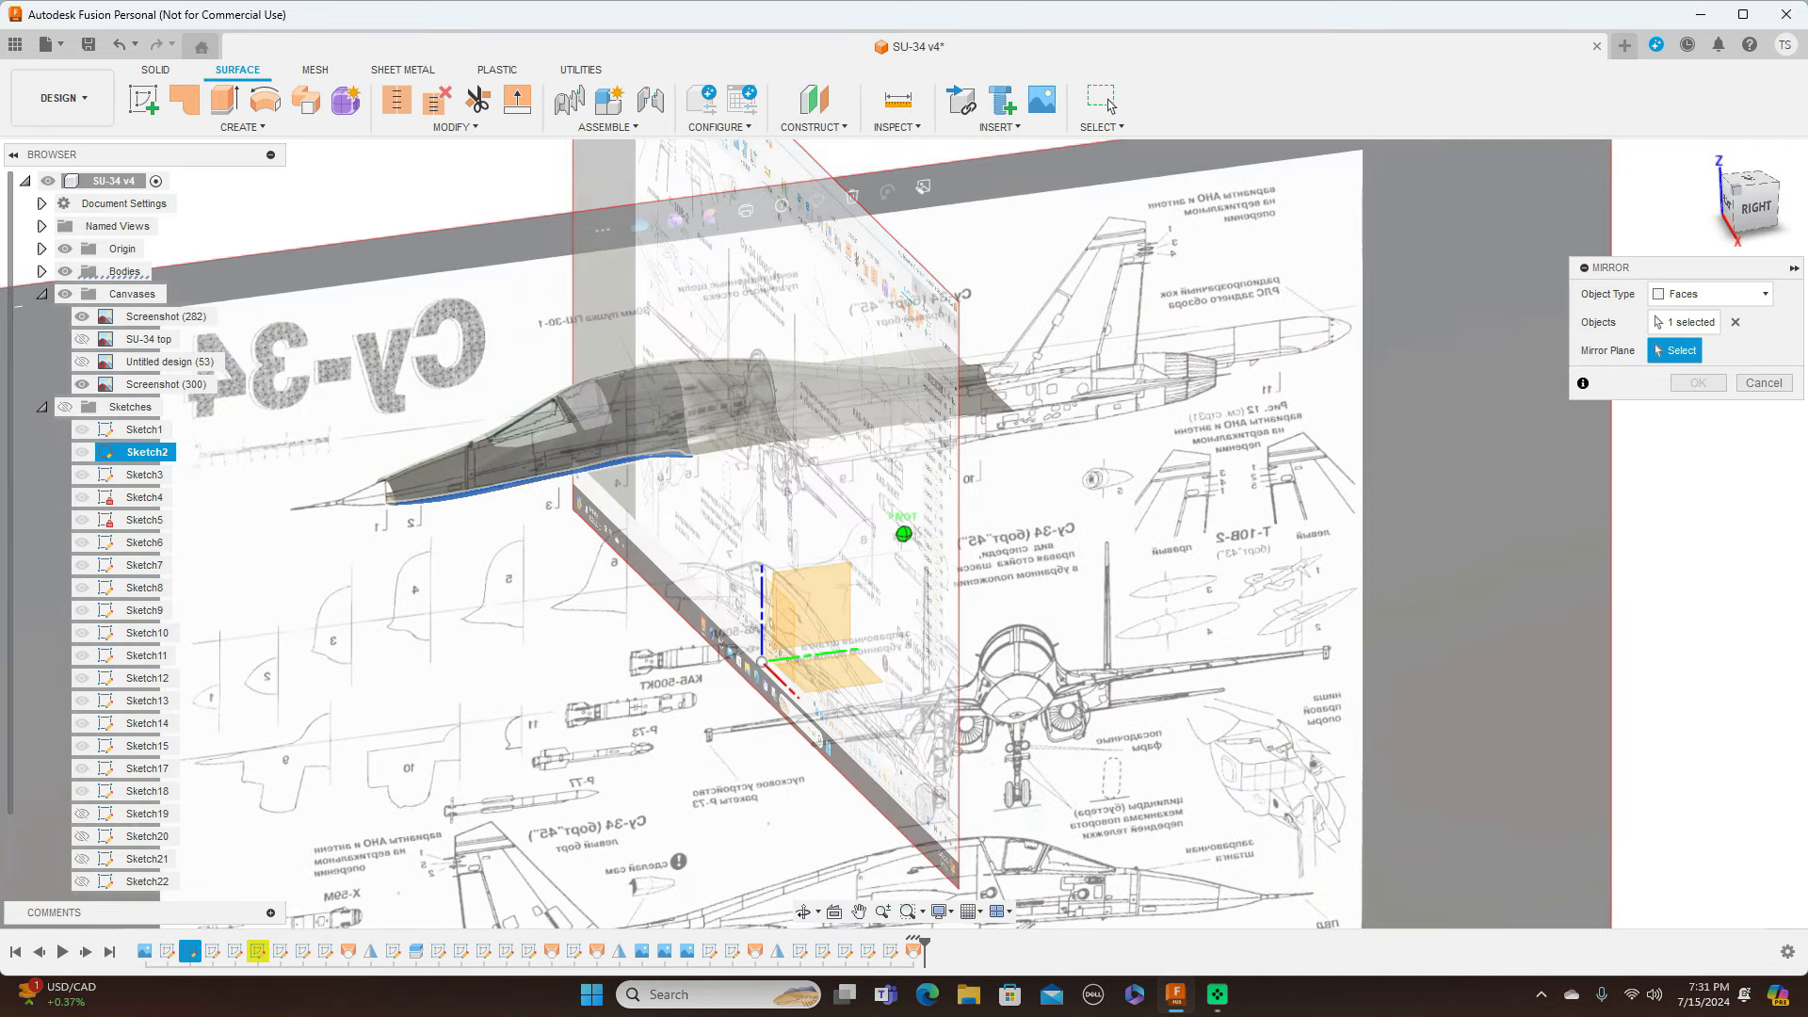
pyautogui.click(853, 586)
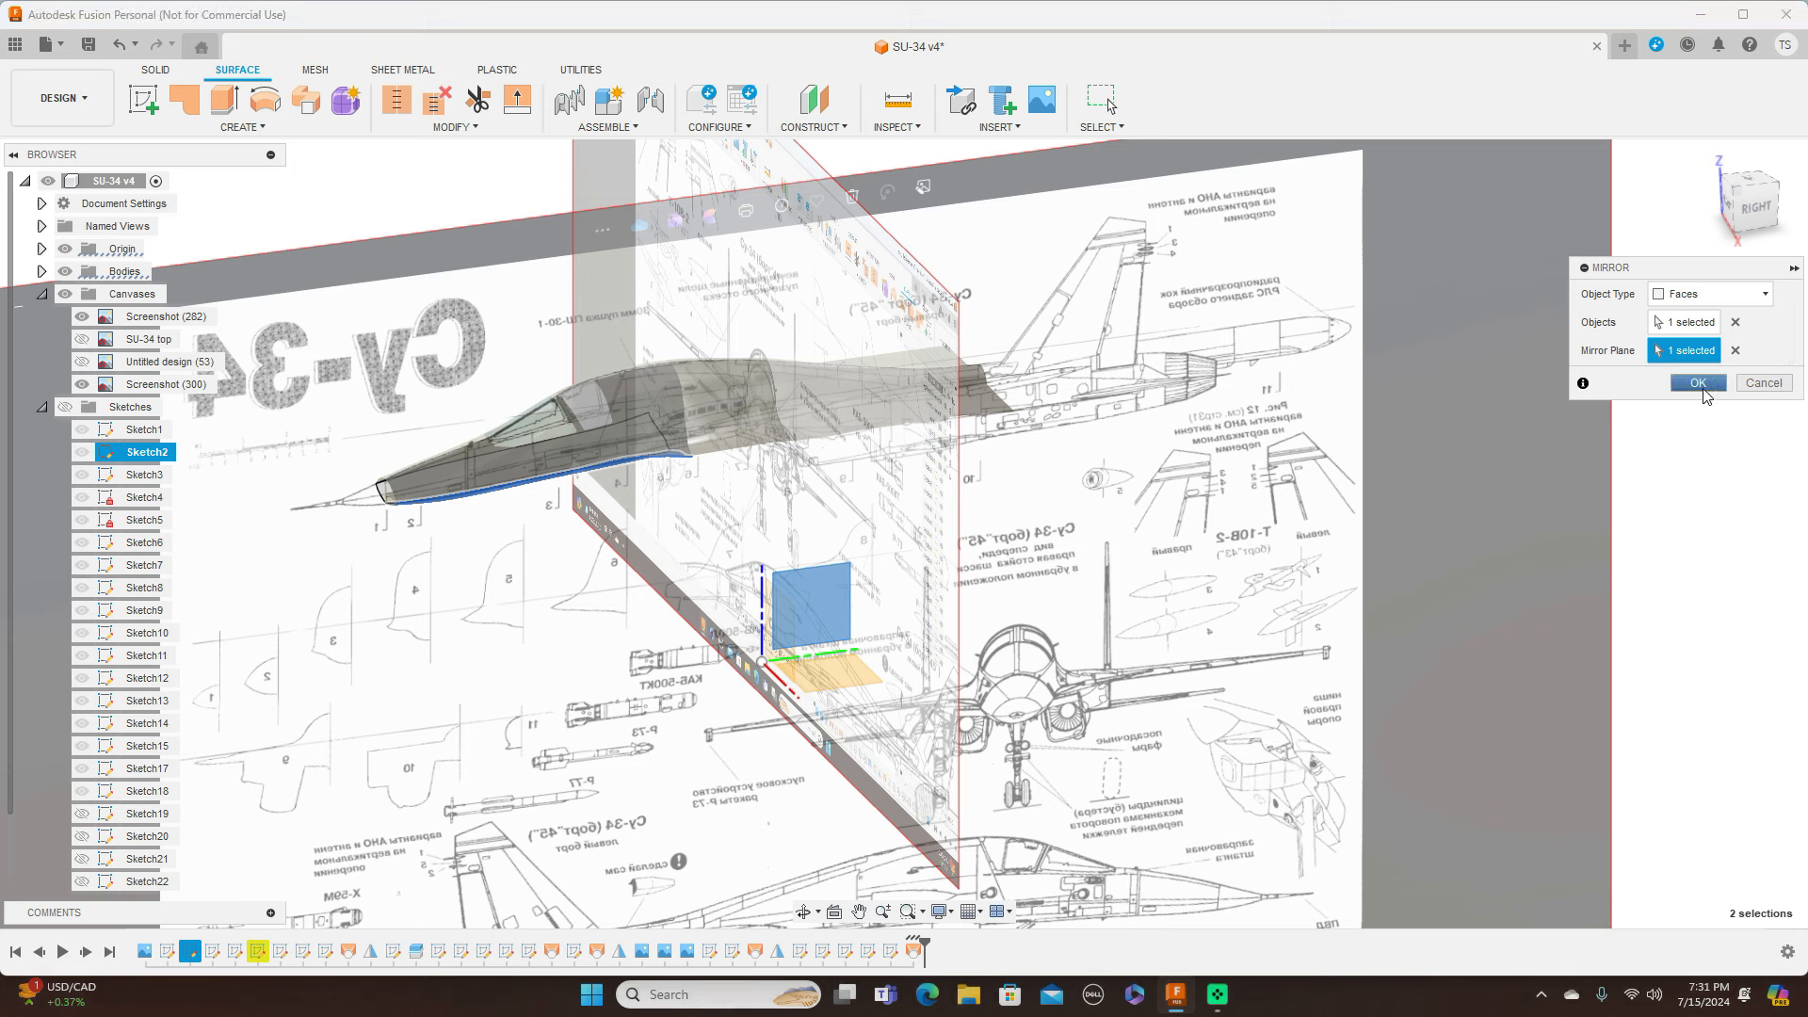
pyautogui.click(1699, 383)
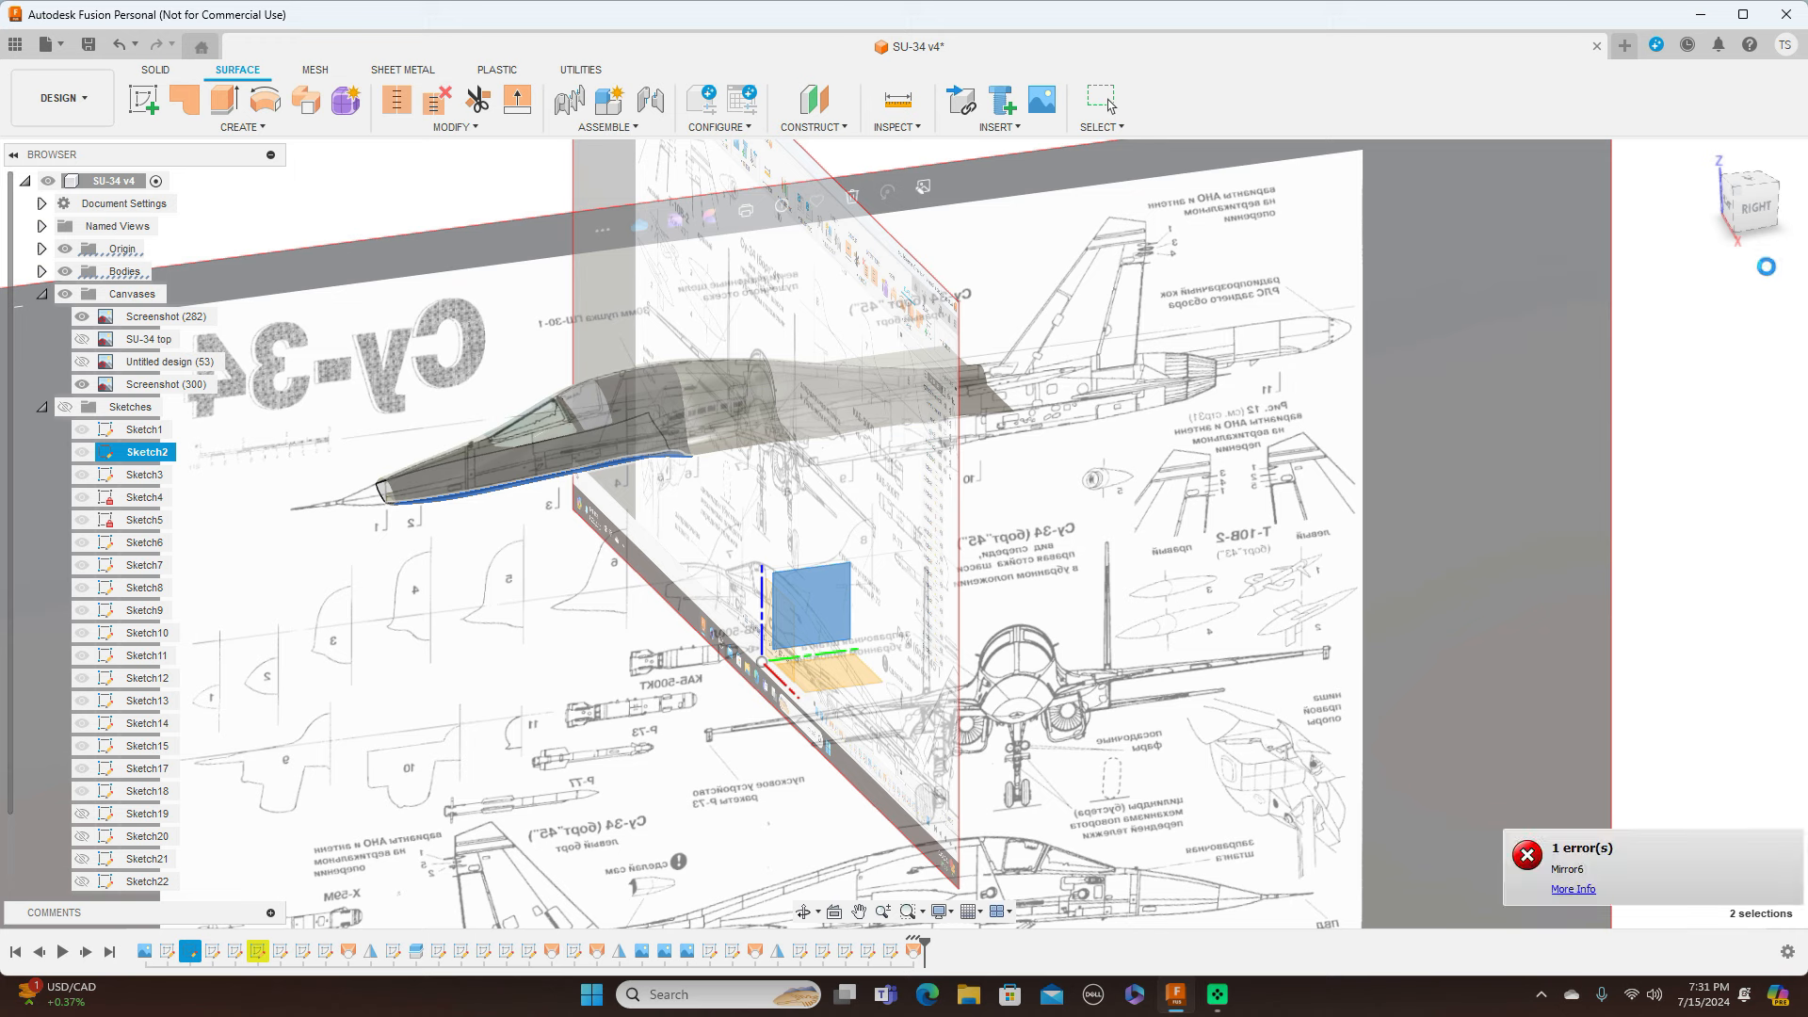
# Step: Mirror the lower forward fuselage surface as a body across the origin's YZ centre plane, using Join with 0.10 mm tolerance
pyautogui.click(1738, 215)
pyautogui.moveTo(1785, 213); pyautogui.dragTo(1740, 213)
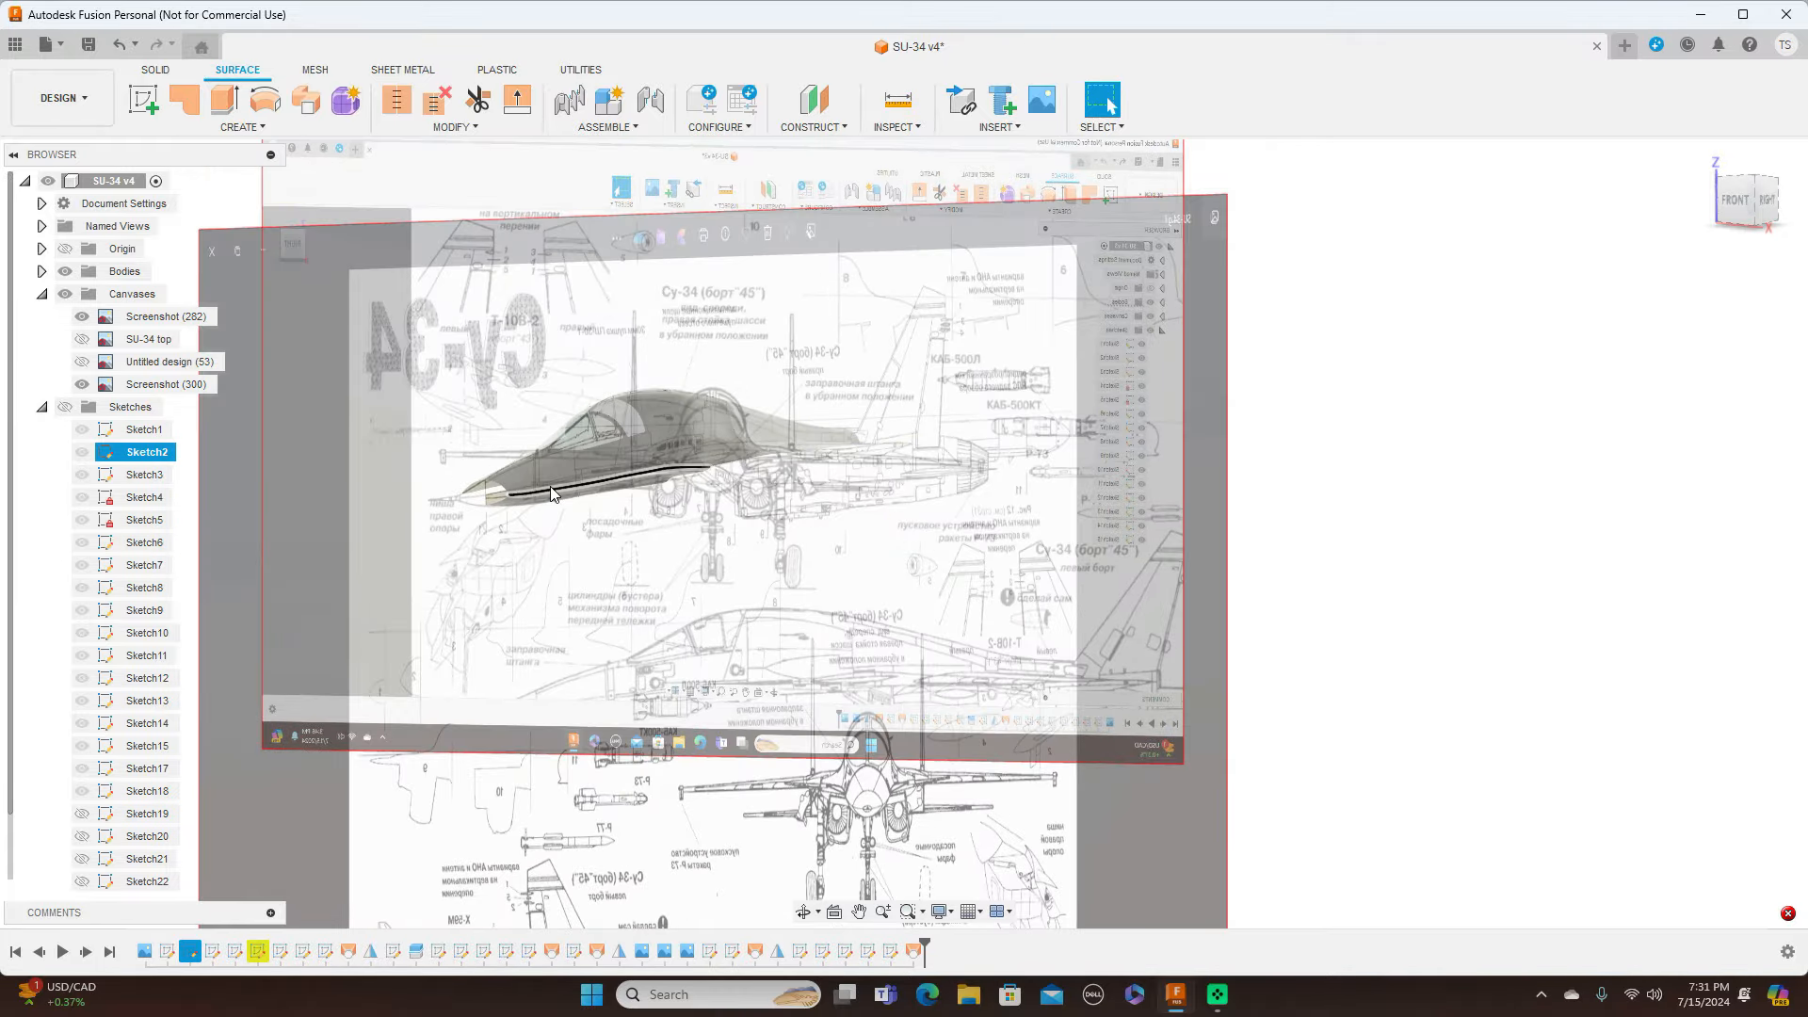
pyautogui.scroll(5, 553, 488)
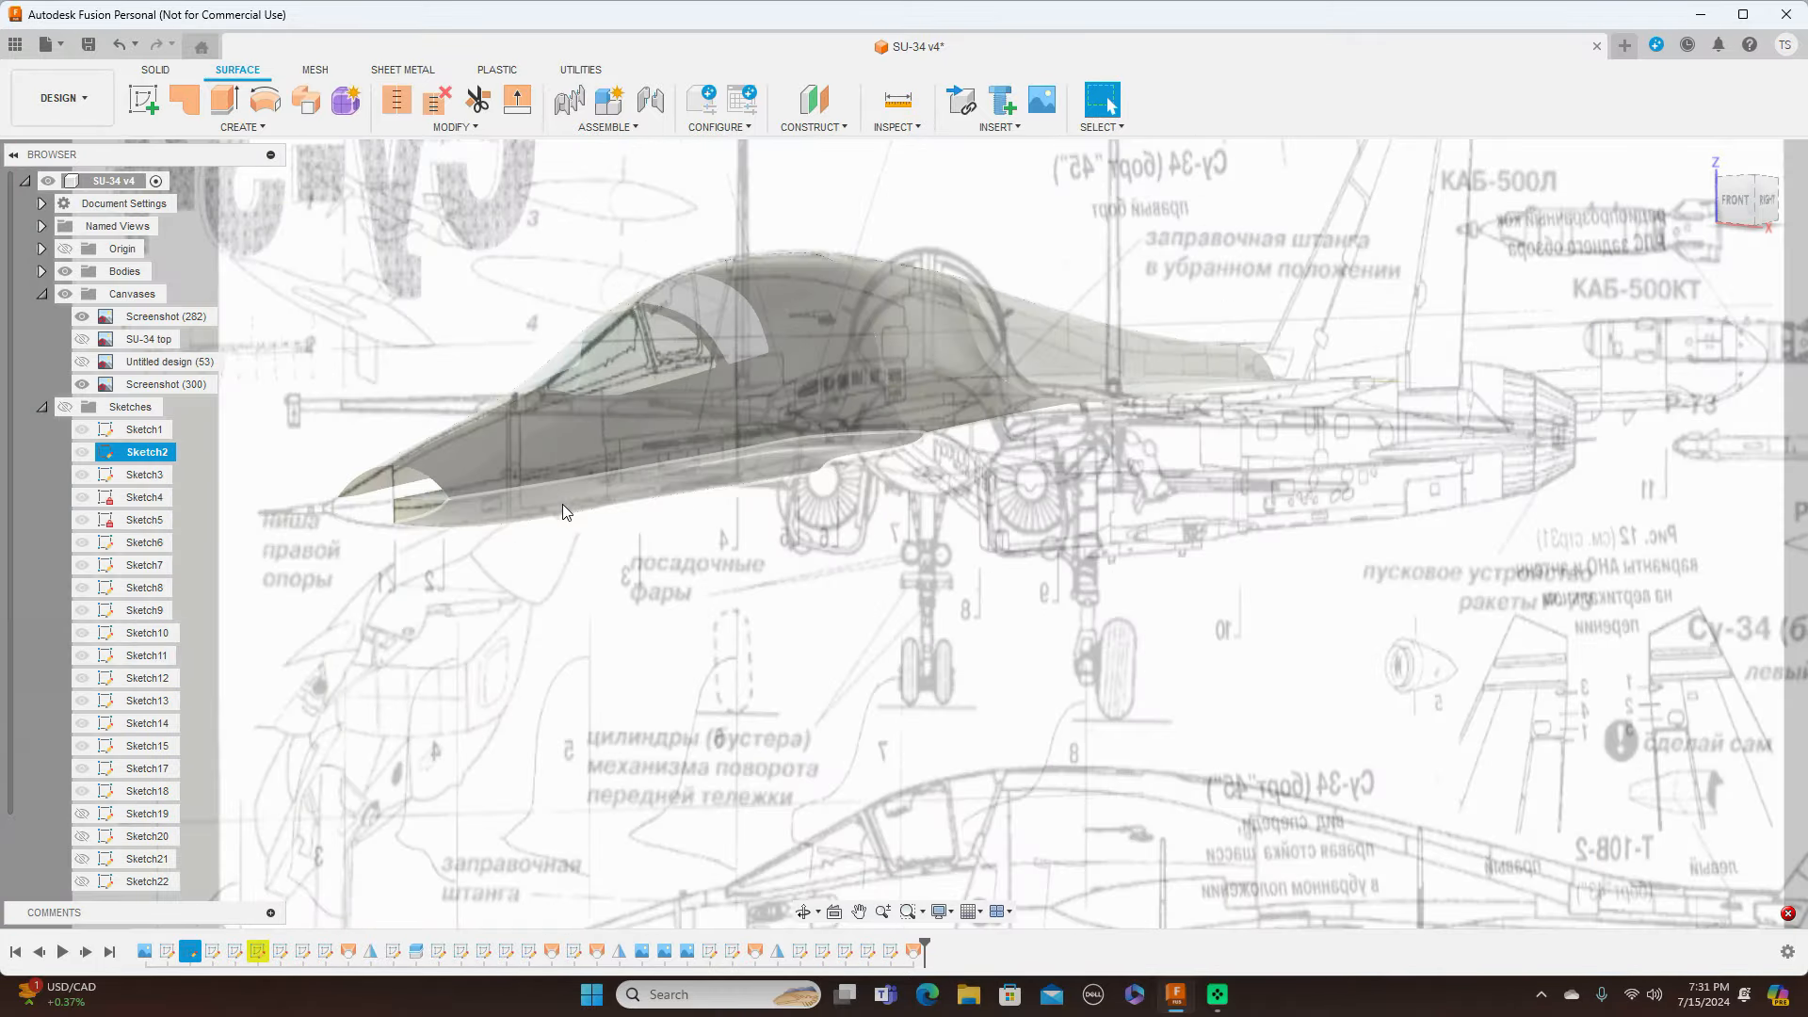
pyautogui.scroll(-3, 564, 505)
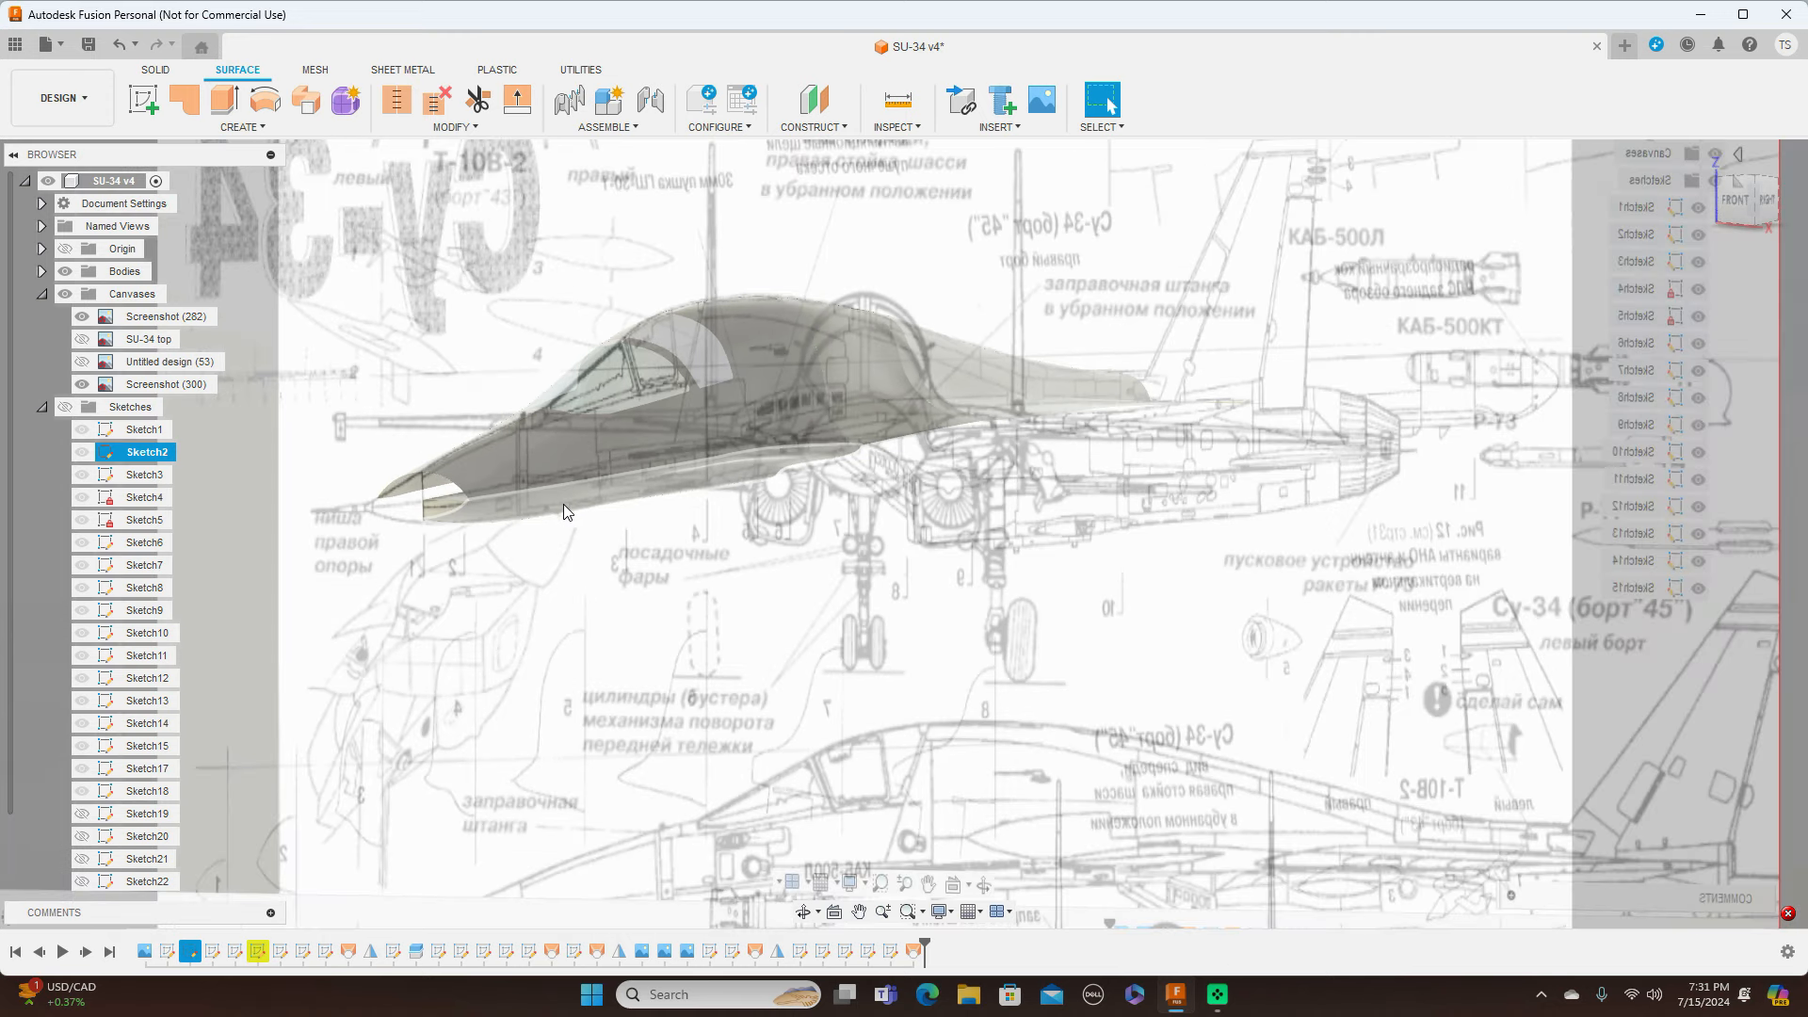
pyautogui.click(247, 127)
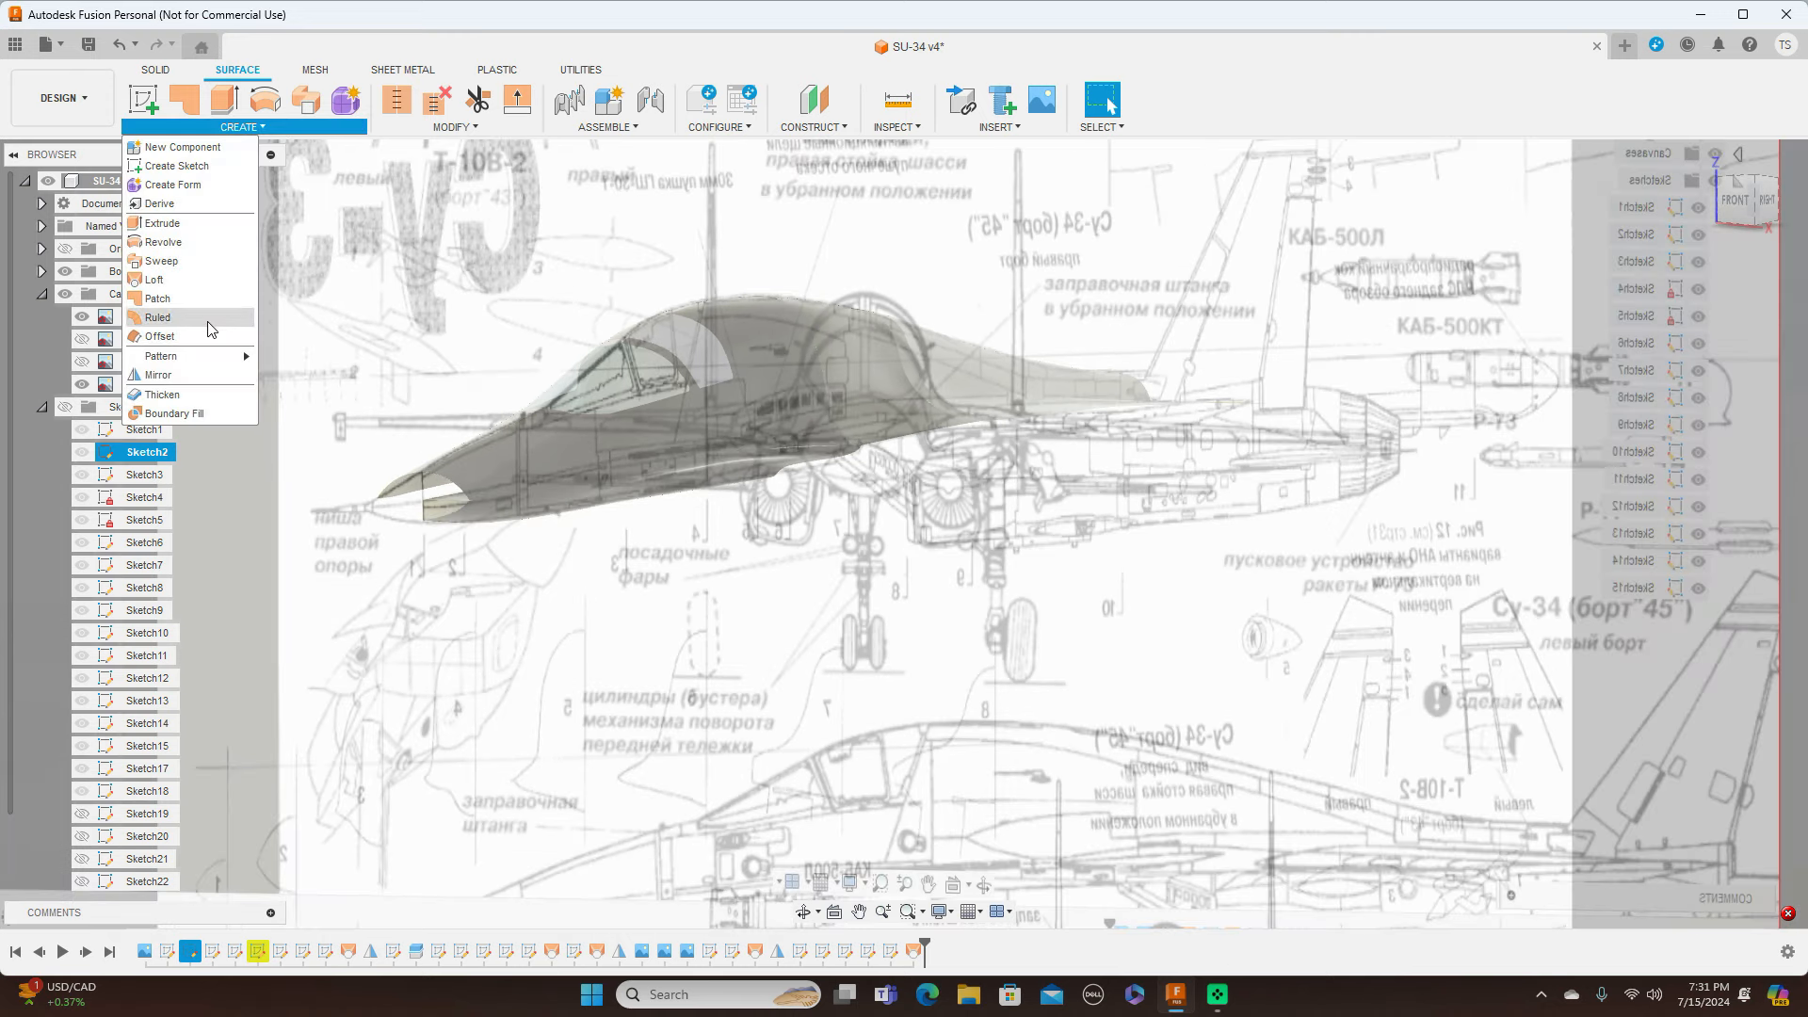
pyautogui.click(200, 375)
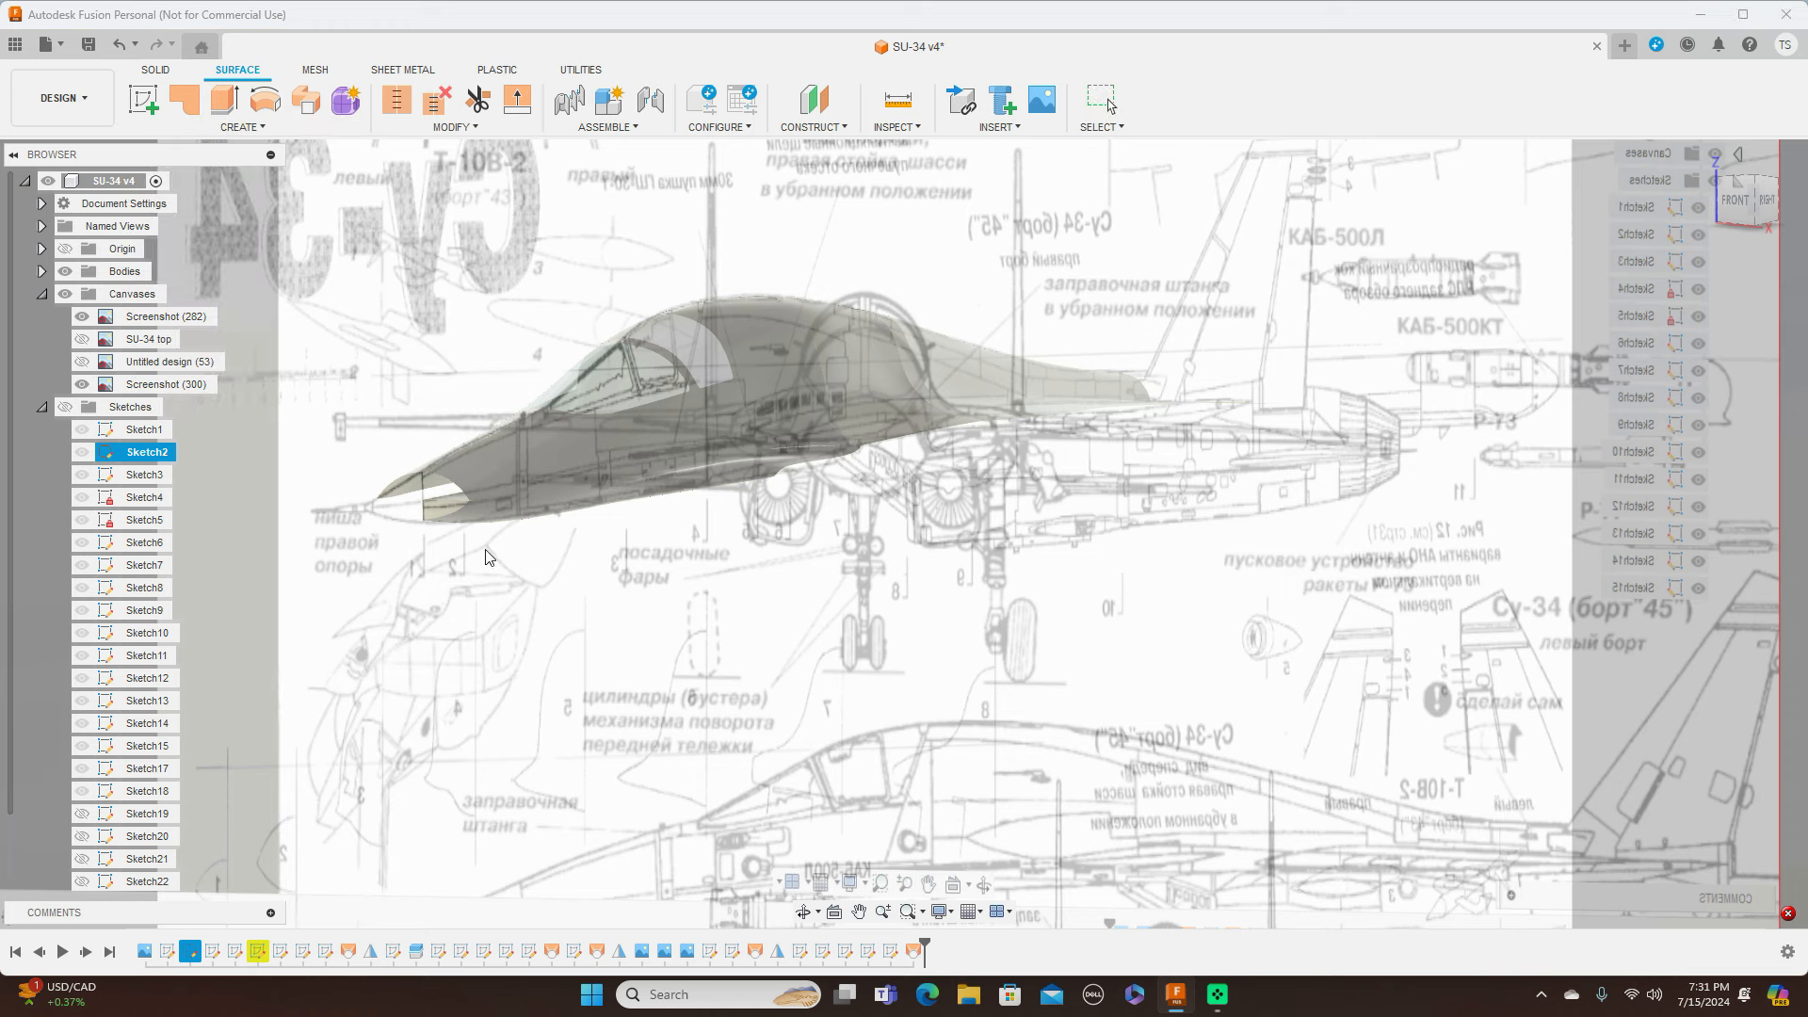
pyautogui.click(556, 508)
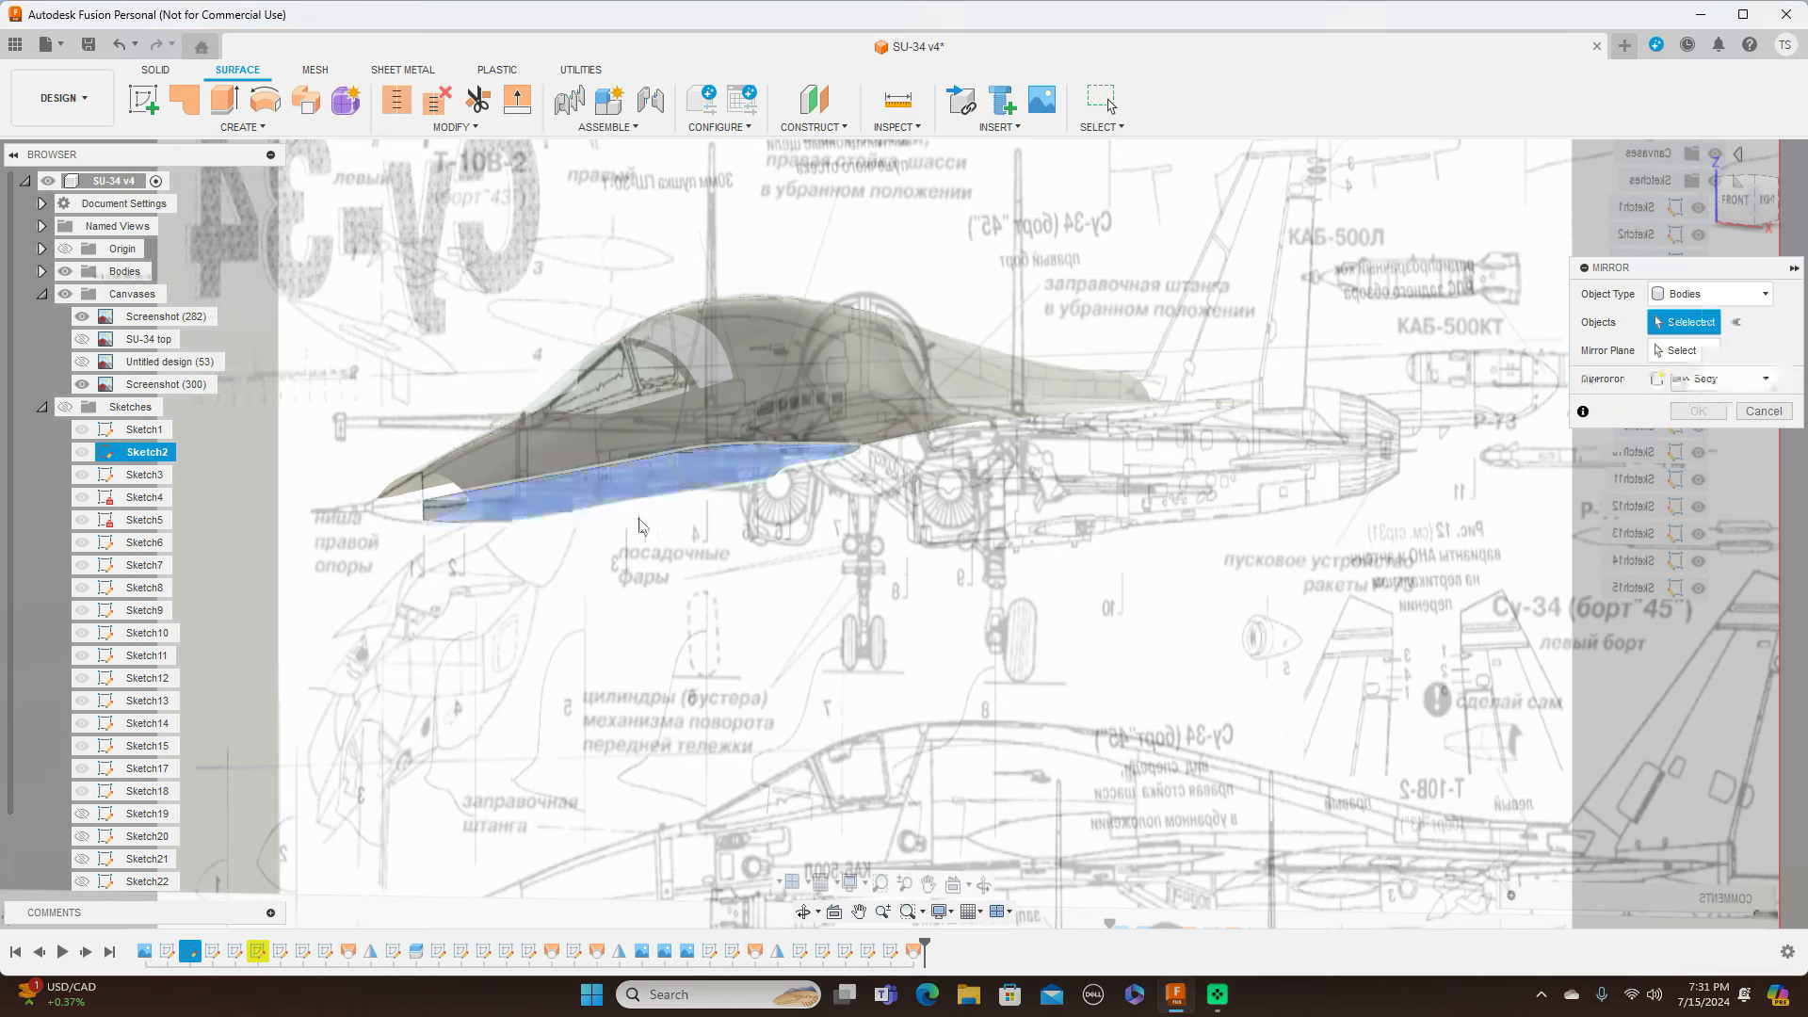
pyautogui.click(1681, 351)
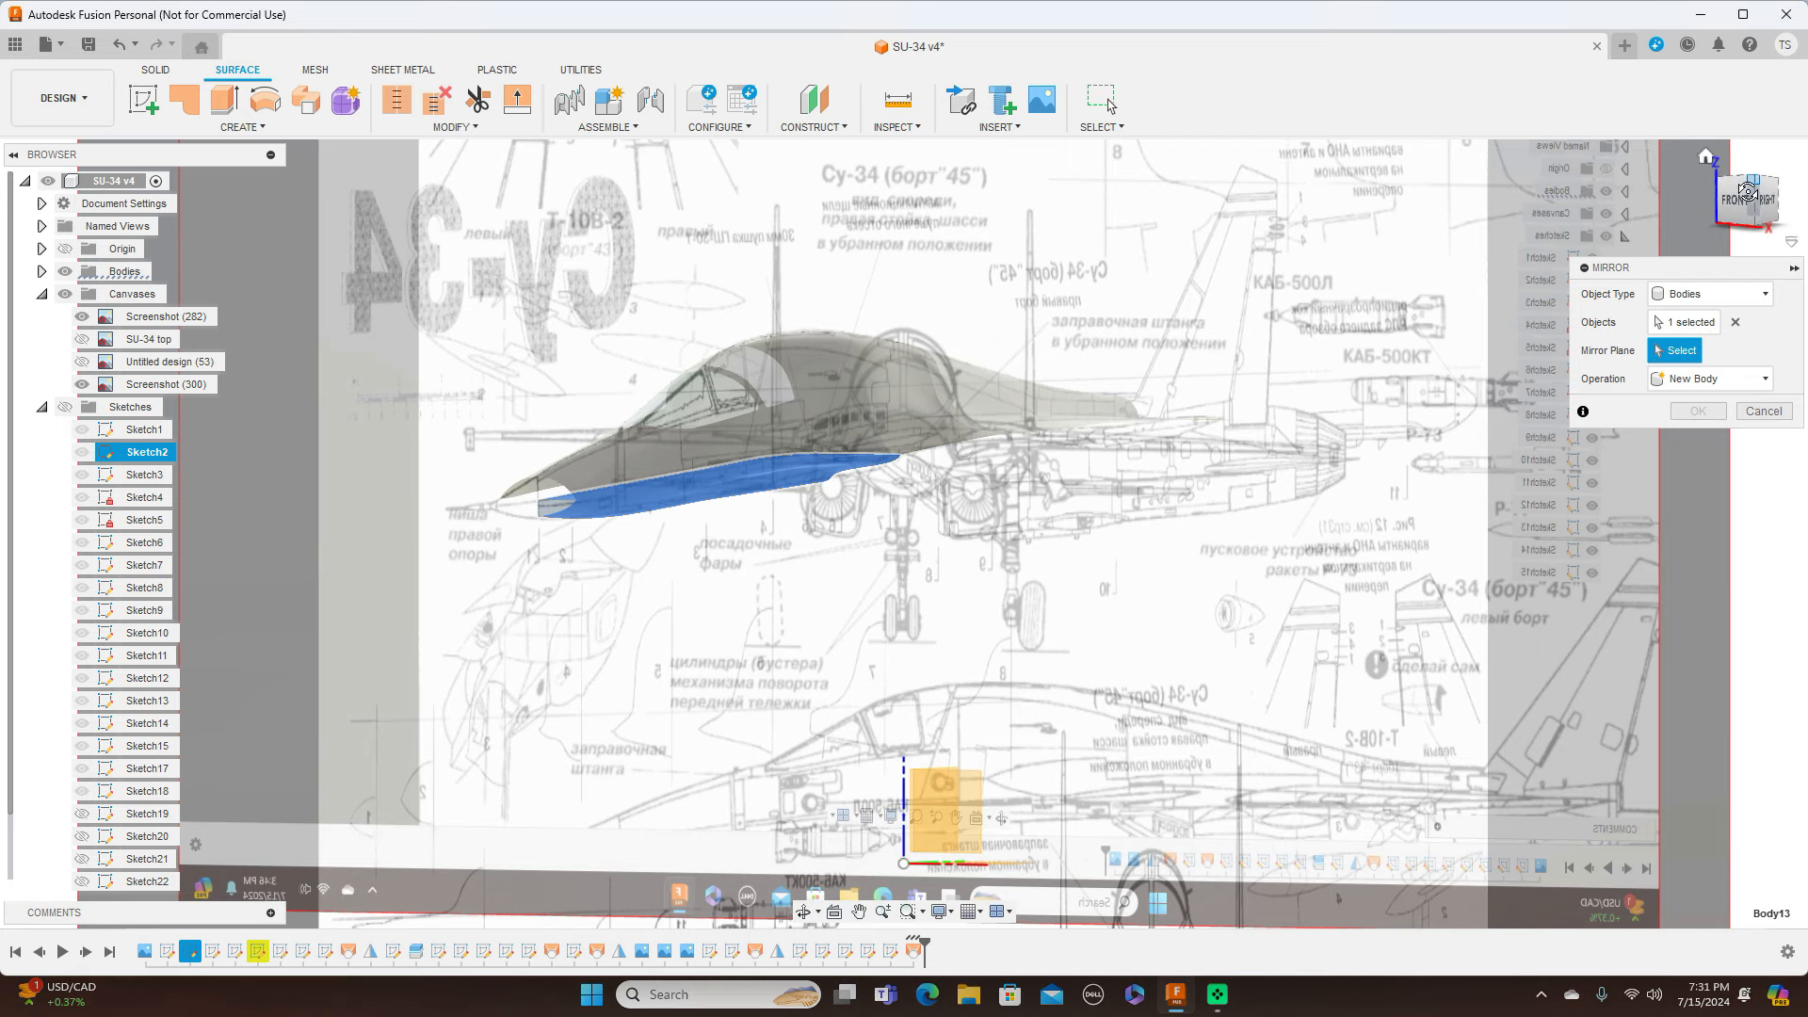
pyautogui.click(1758, 188)
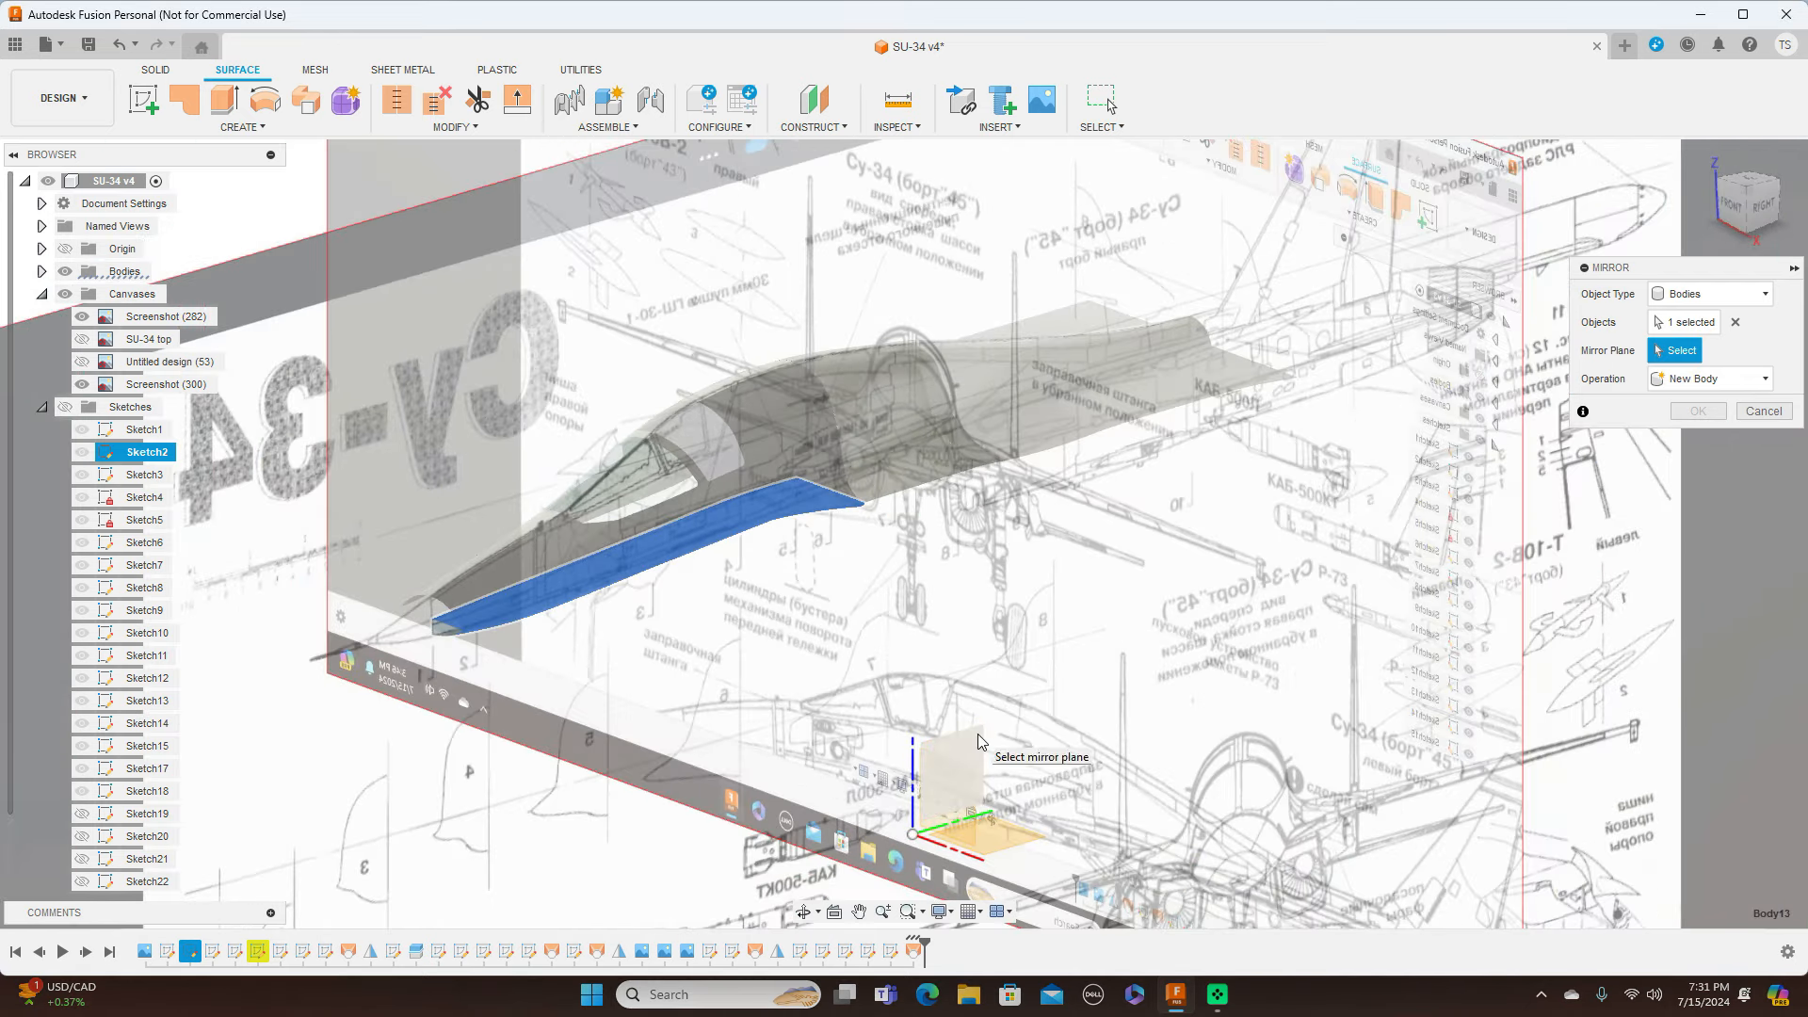
pyautogui.click(980, 741)
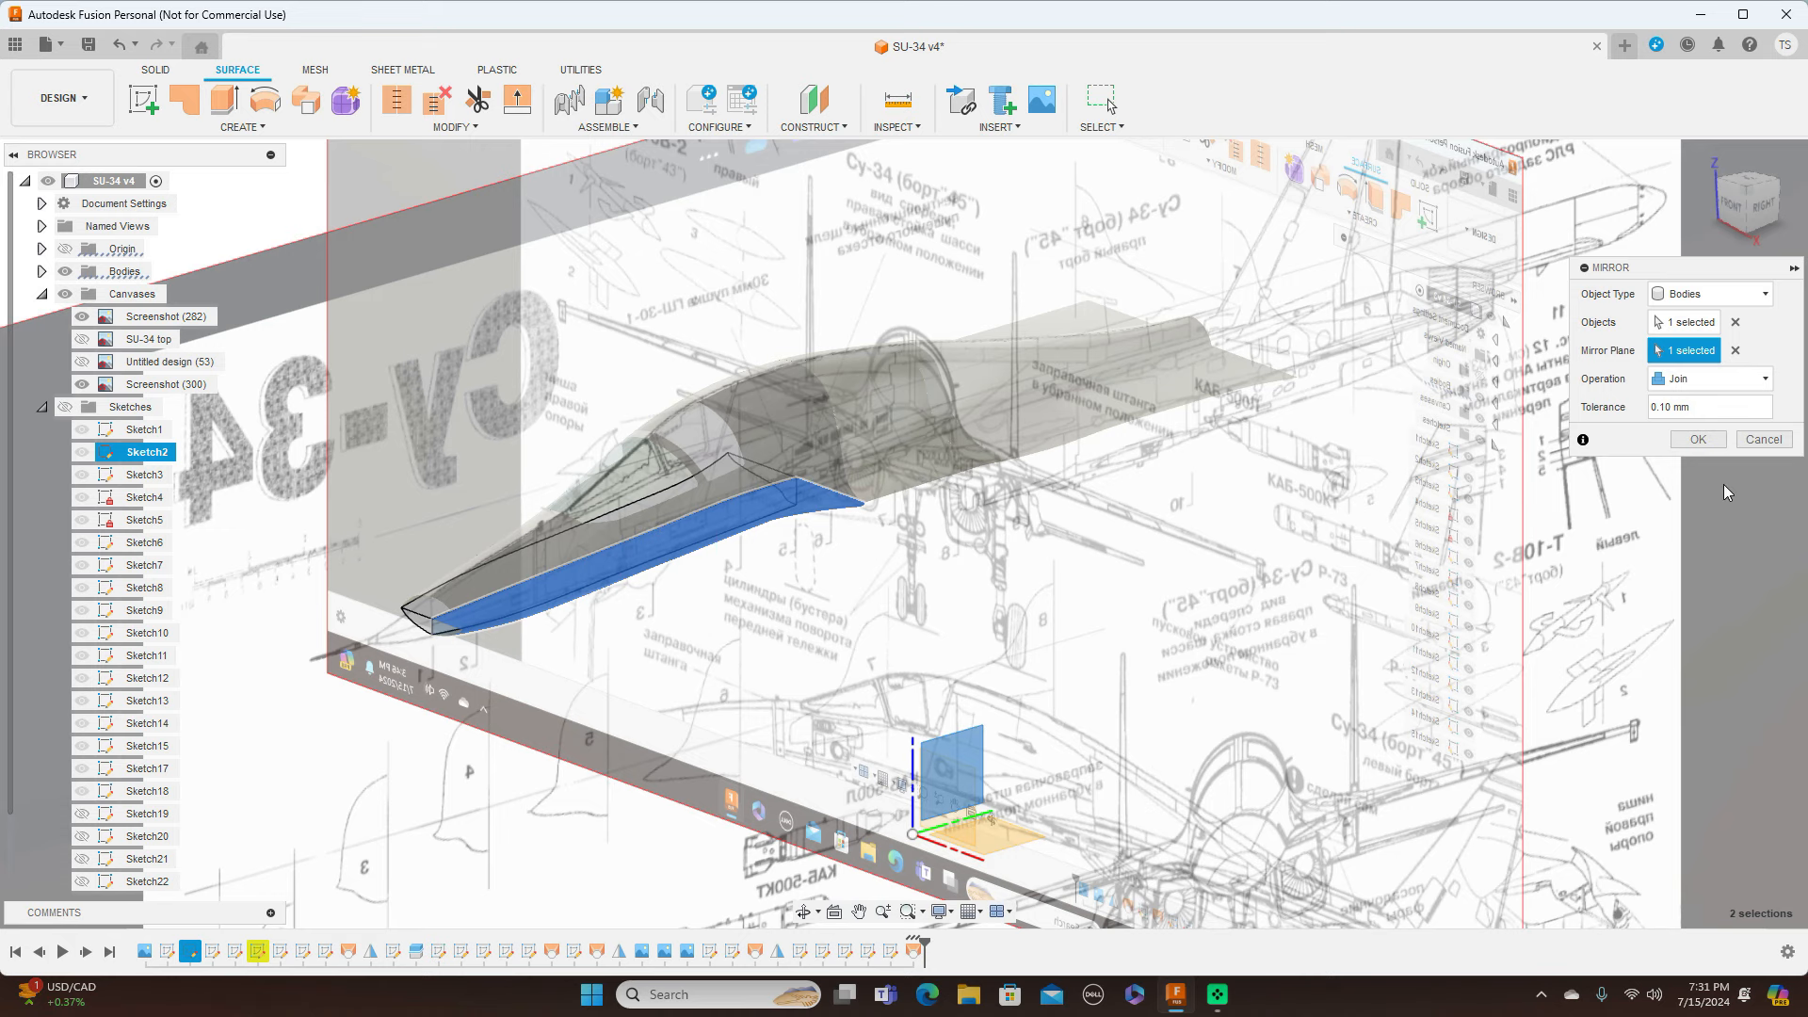
pyautogui.click(1698, 440)
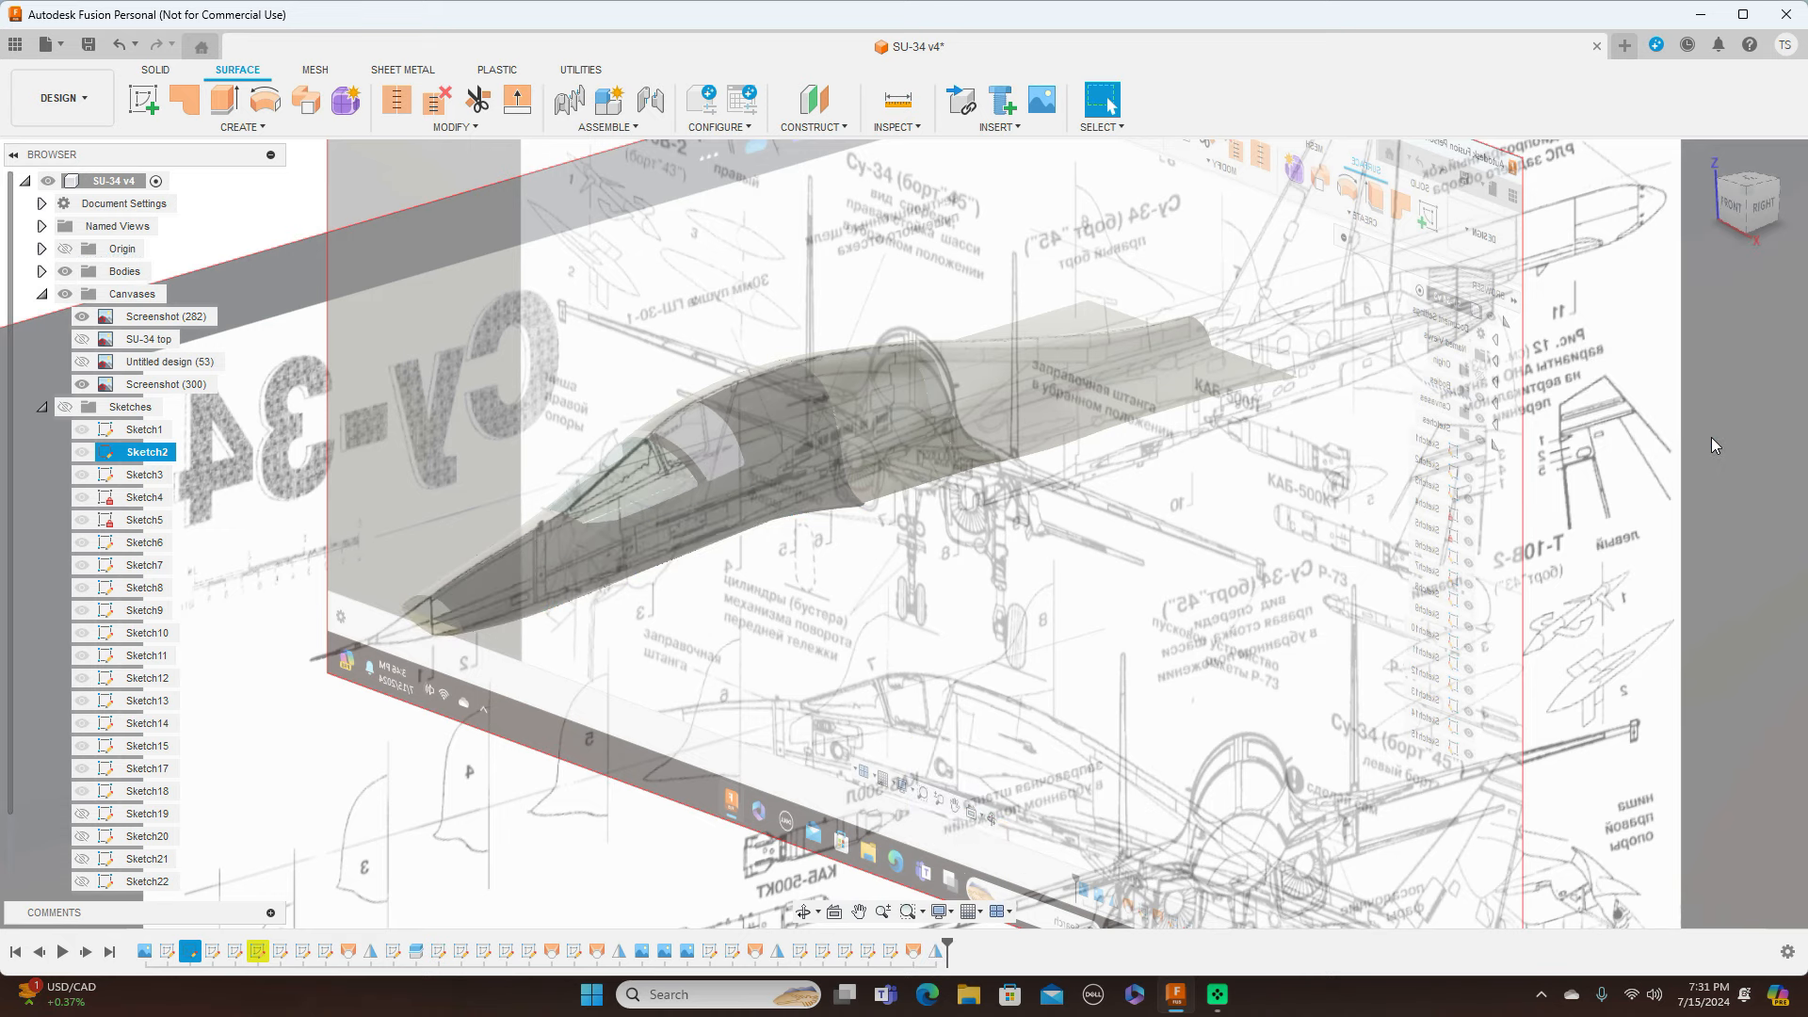
# Step: Examine the mirrored lower fuselage from the front and compare its outline with the front blueprint view
pyautogui.click(1747, 210)
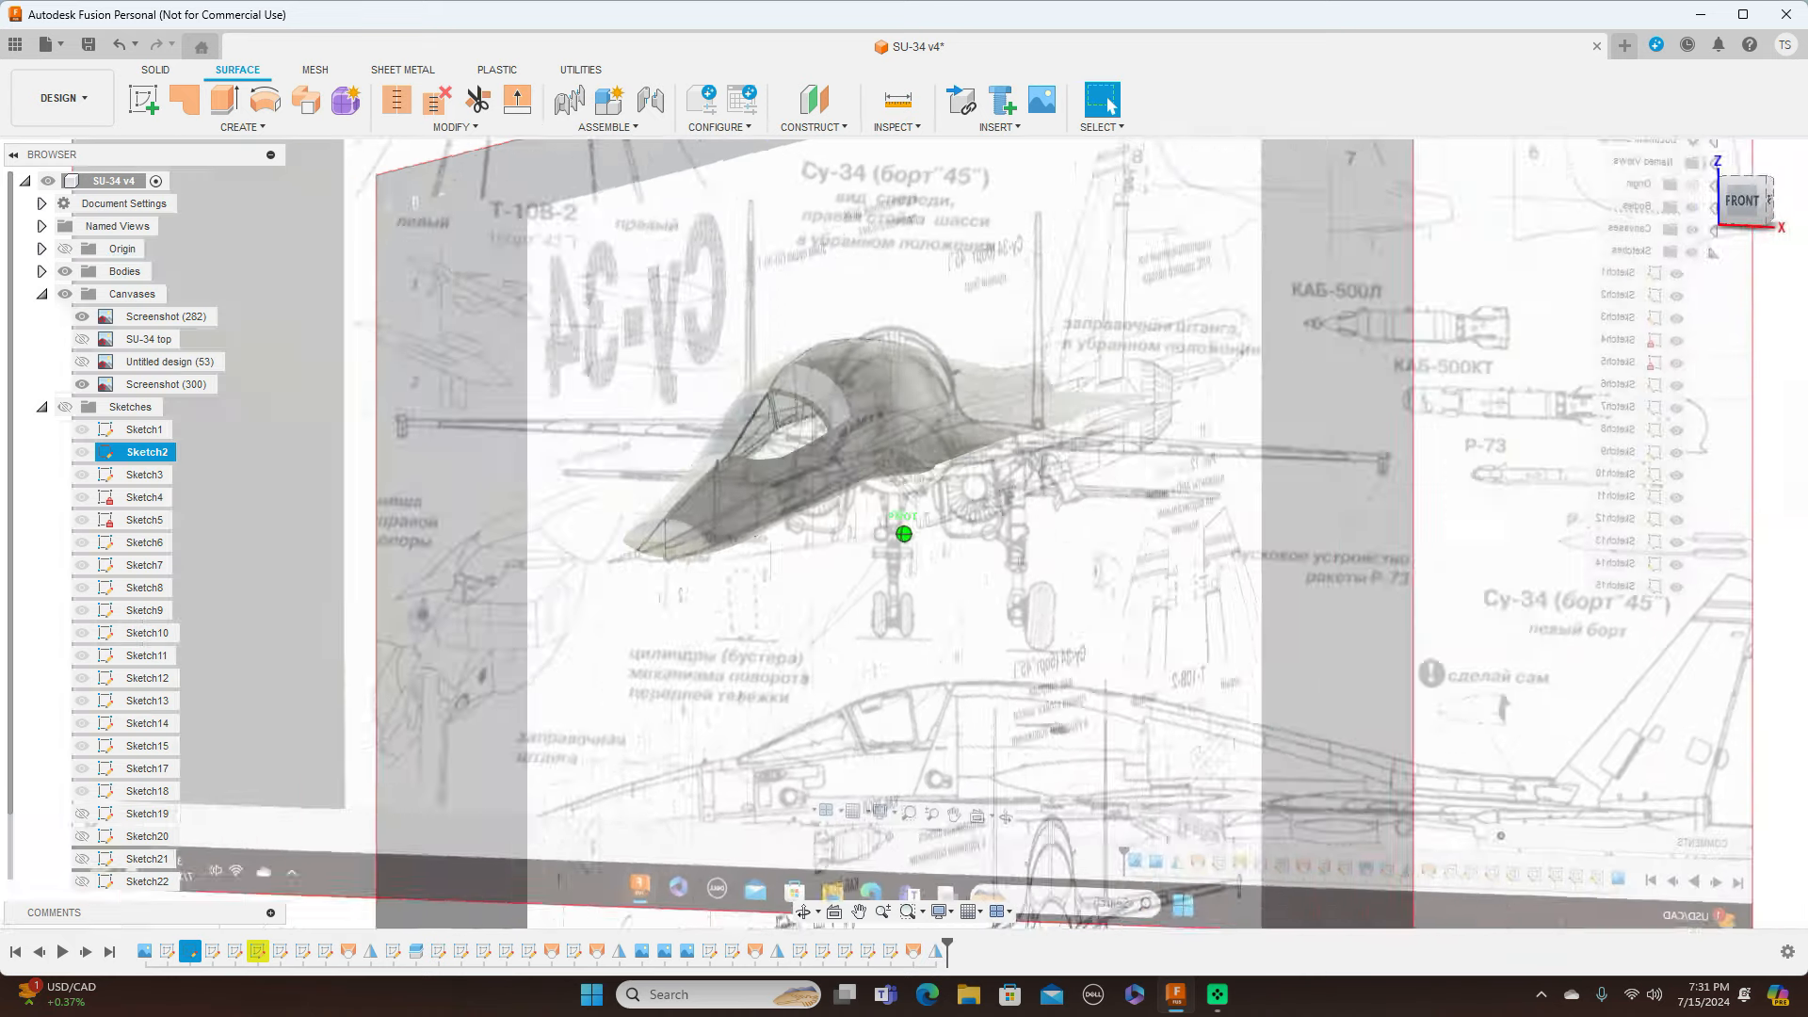
pyautogui.moveTo(1747, 209); pyautogui.dragTo(1696, 211)
pyautogui.moveTo(1731, 196); pyautogui.dragTo(1746, 200)
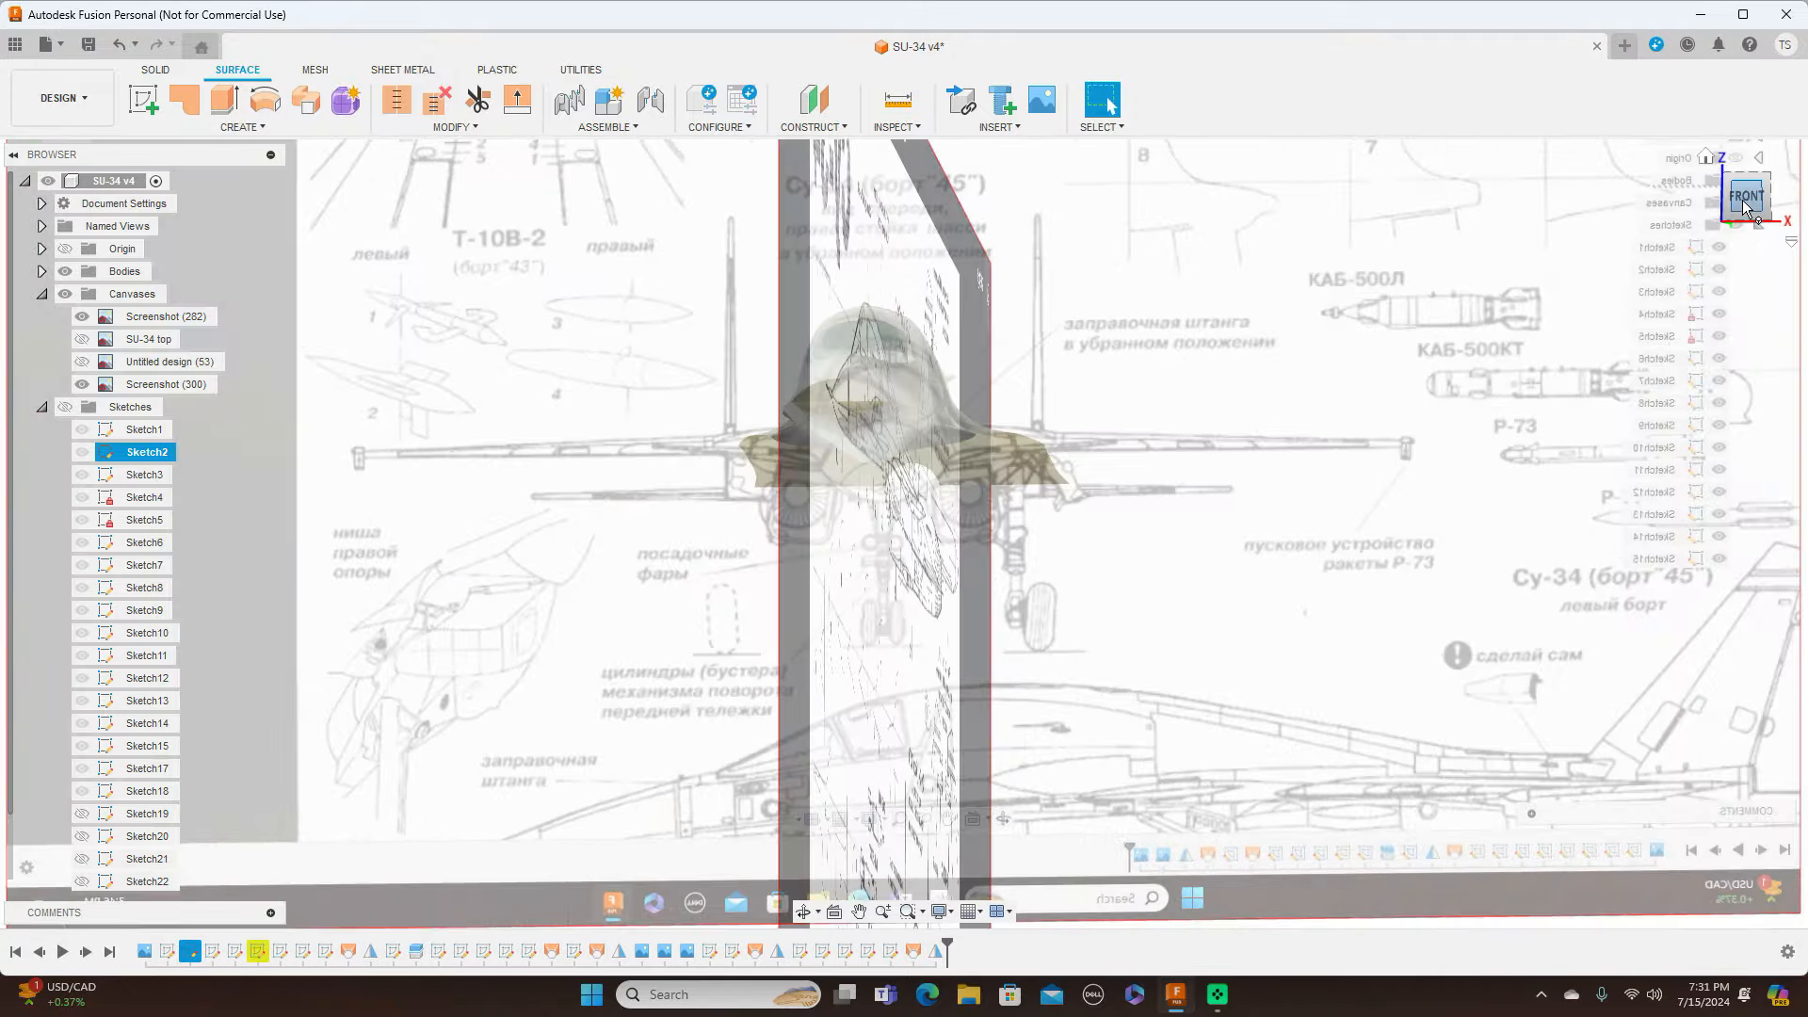
pyautogui.click(1746, 200)
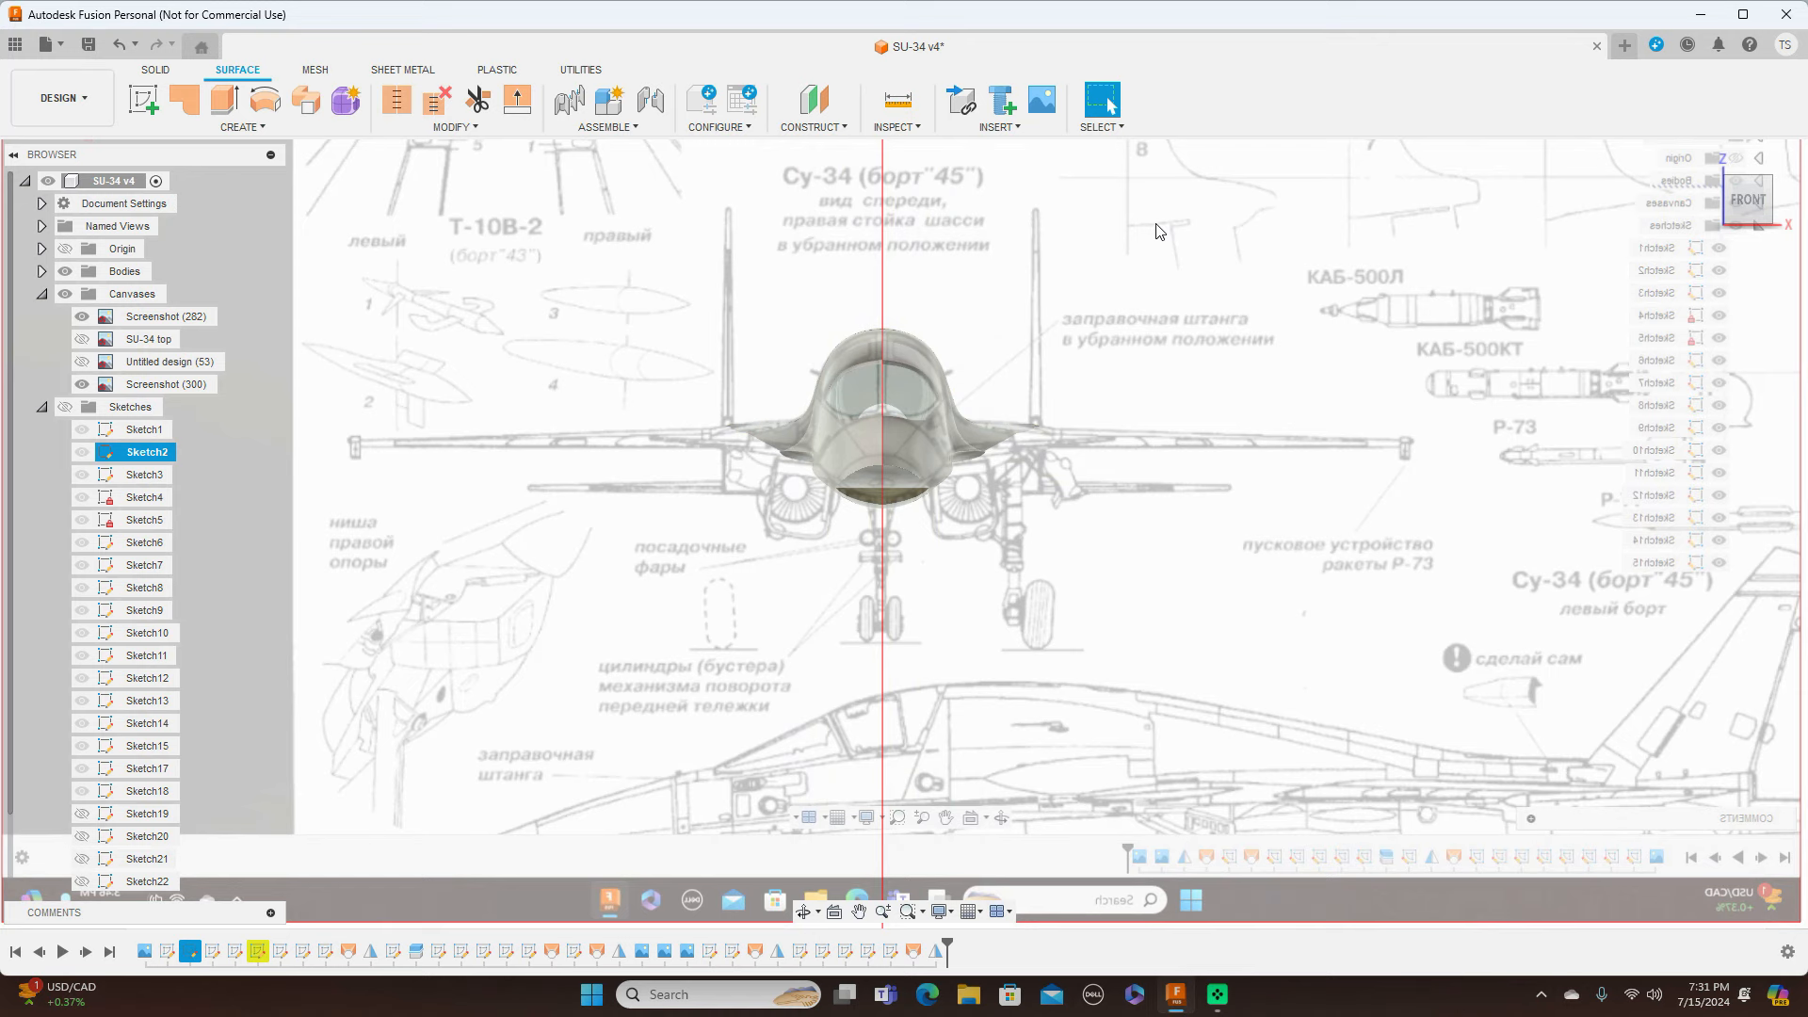
pyautogui.scroll(4, 622, 382)
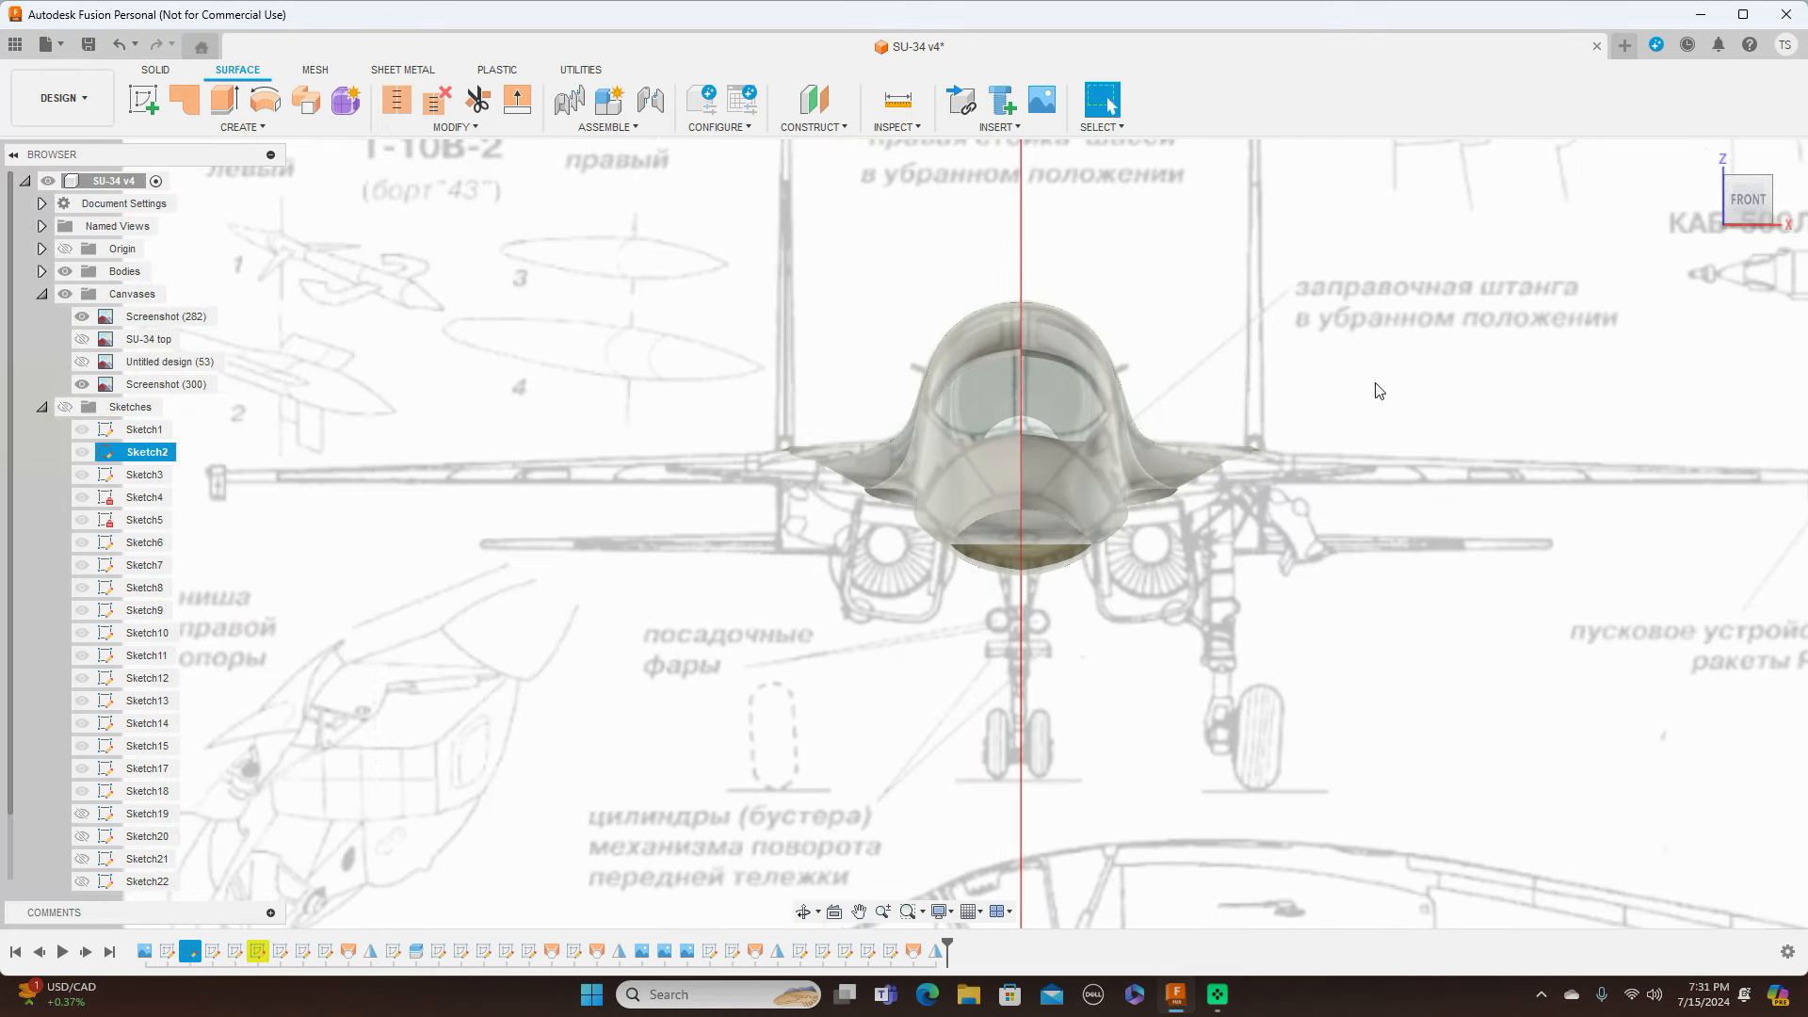
pyautogui.scroll(1, 1380, 390)
pyautogui.scroll(-1, 1380, 391)
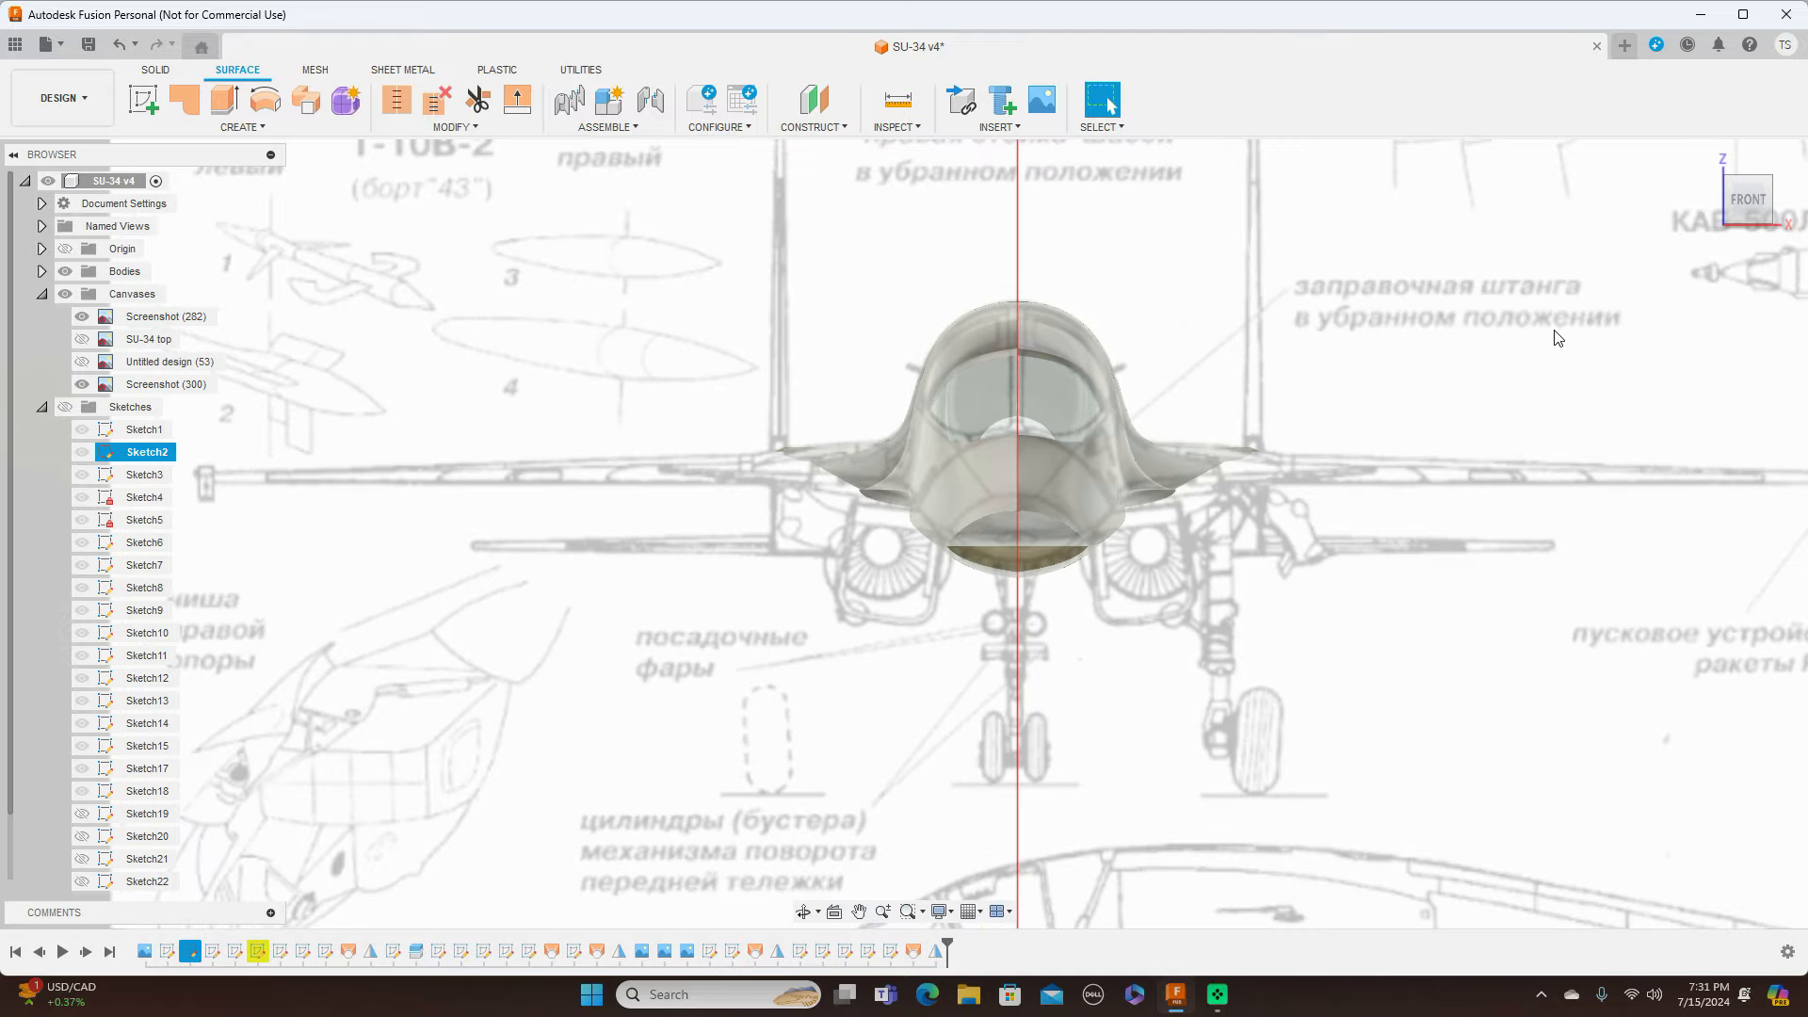
pyautogui.moveTo(1765, 201)
pyautogui.mouseDown()
pyautogui.moveTo(1744, 222)
pyautogui.moveTo(1562, 207)
pyautogui.moveTo(1731, 224)
pyautogui.moveTo(1744, 209)
pyautogui.mouseUp()
pyautogui.click(1741, 202)
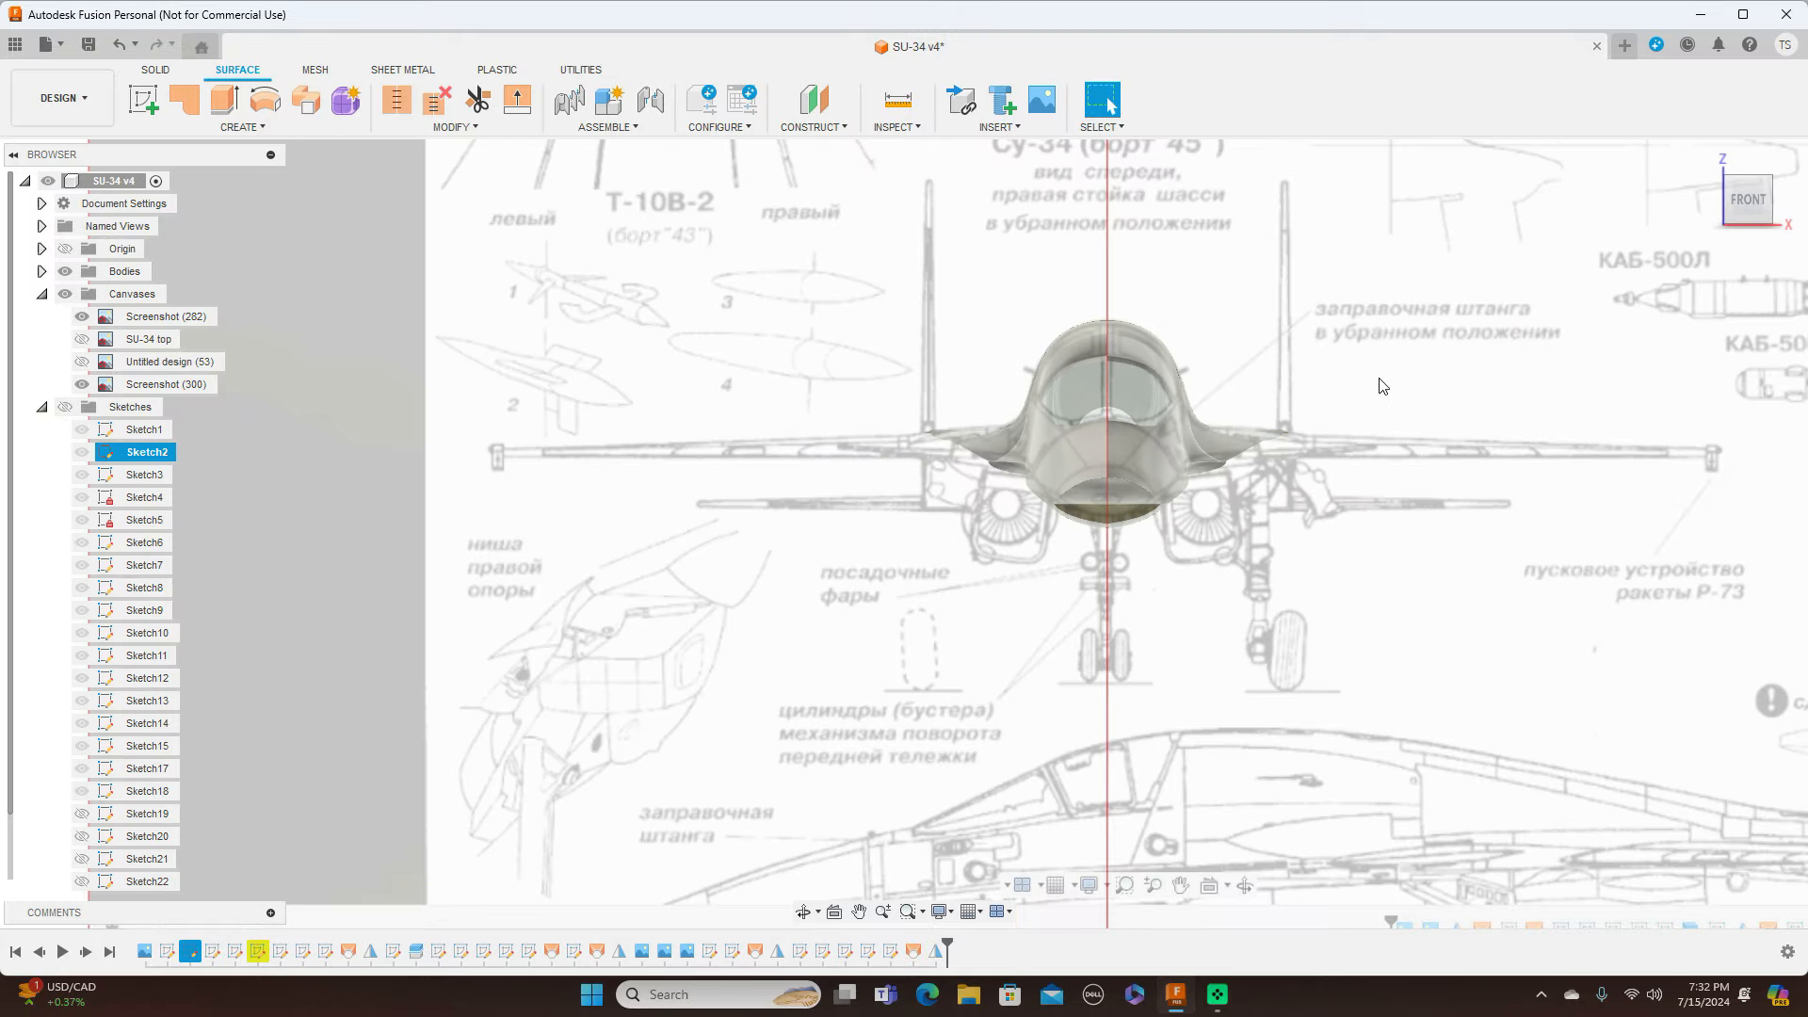
pyautogui.scroll(-3, 1381, 381)
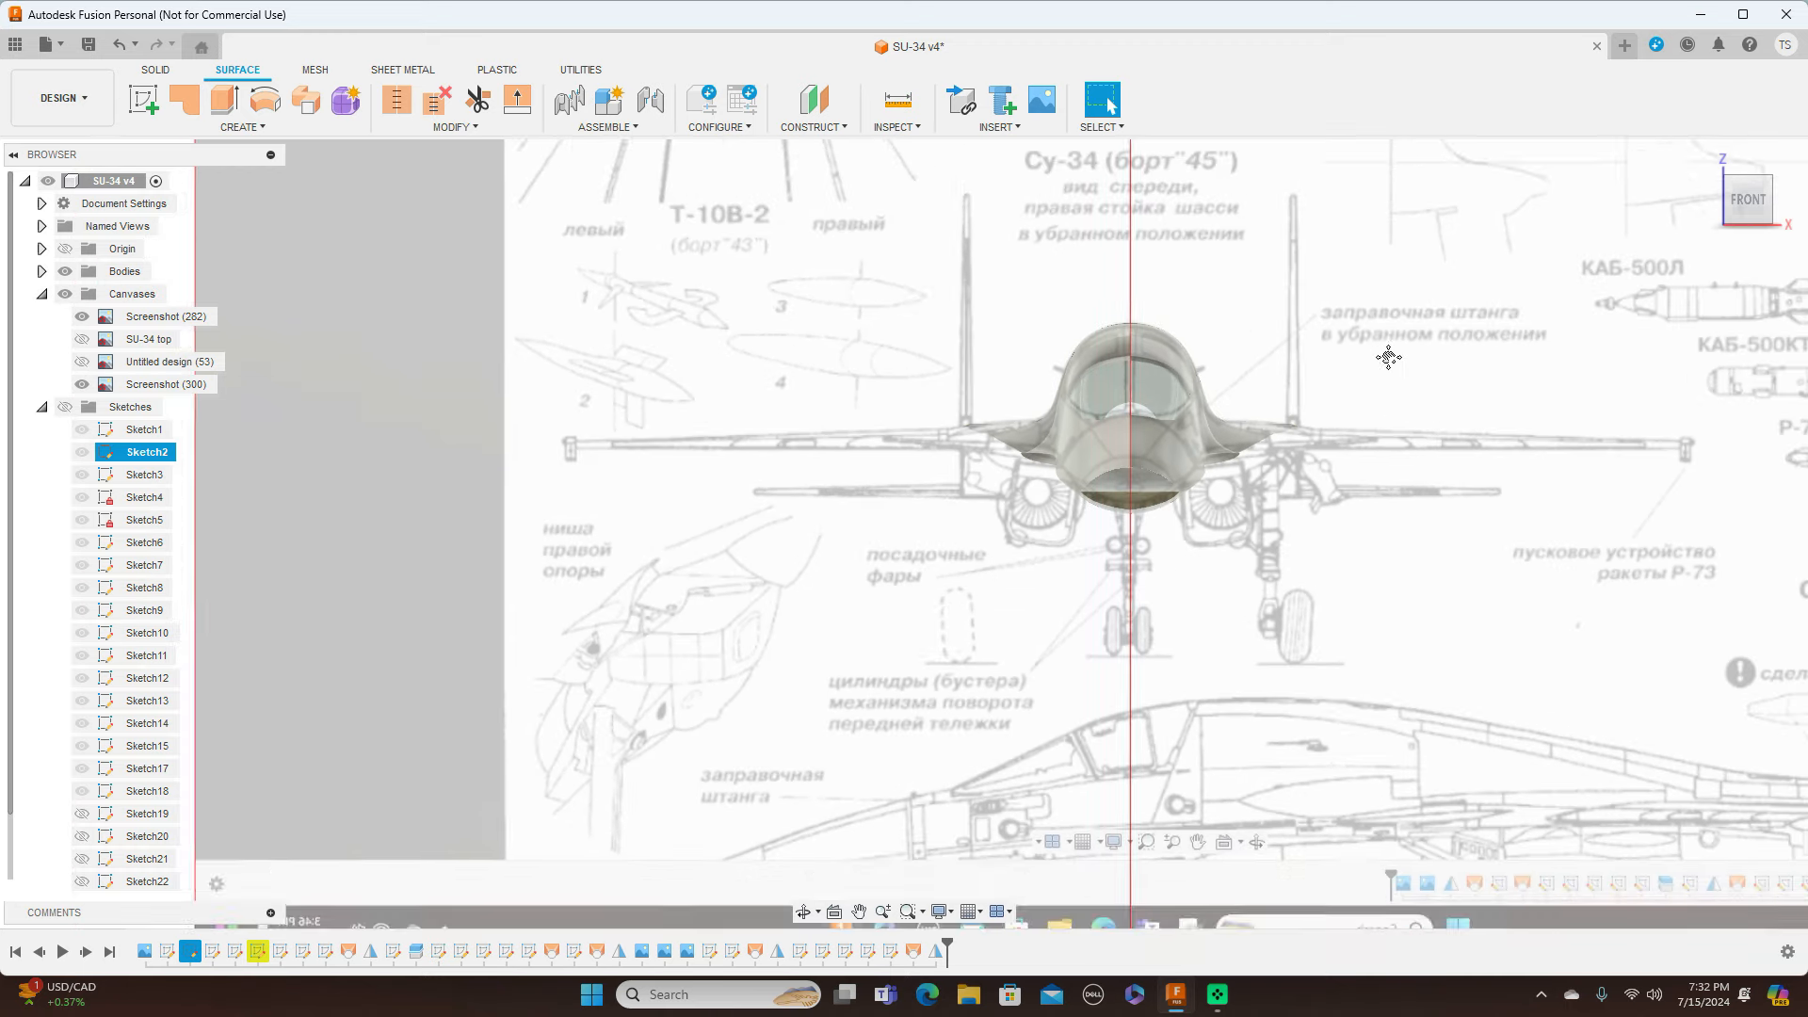
pyautogui.moveTo(1388, 357); pyautogui.dragTo(1366, 430, button='middle')
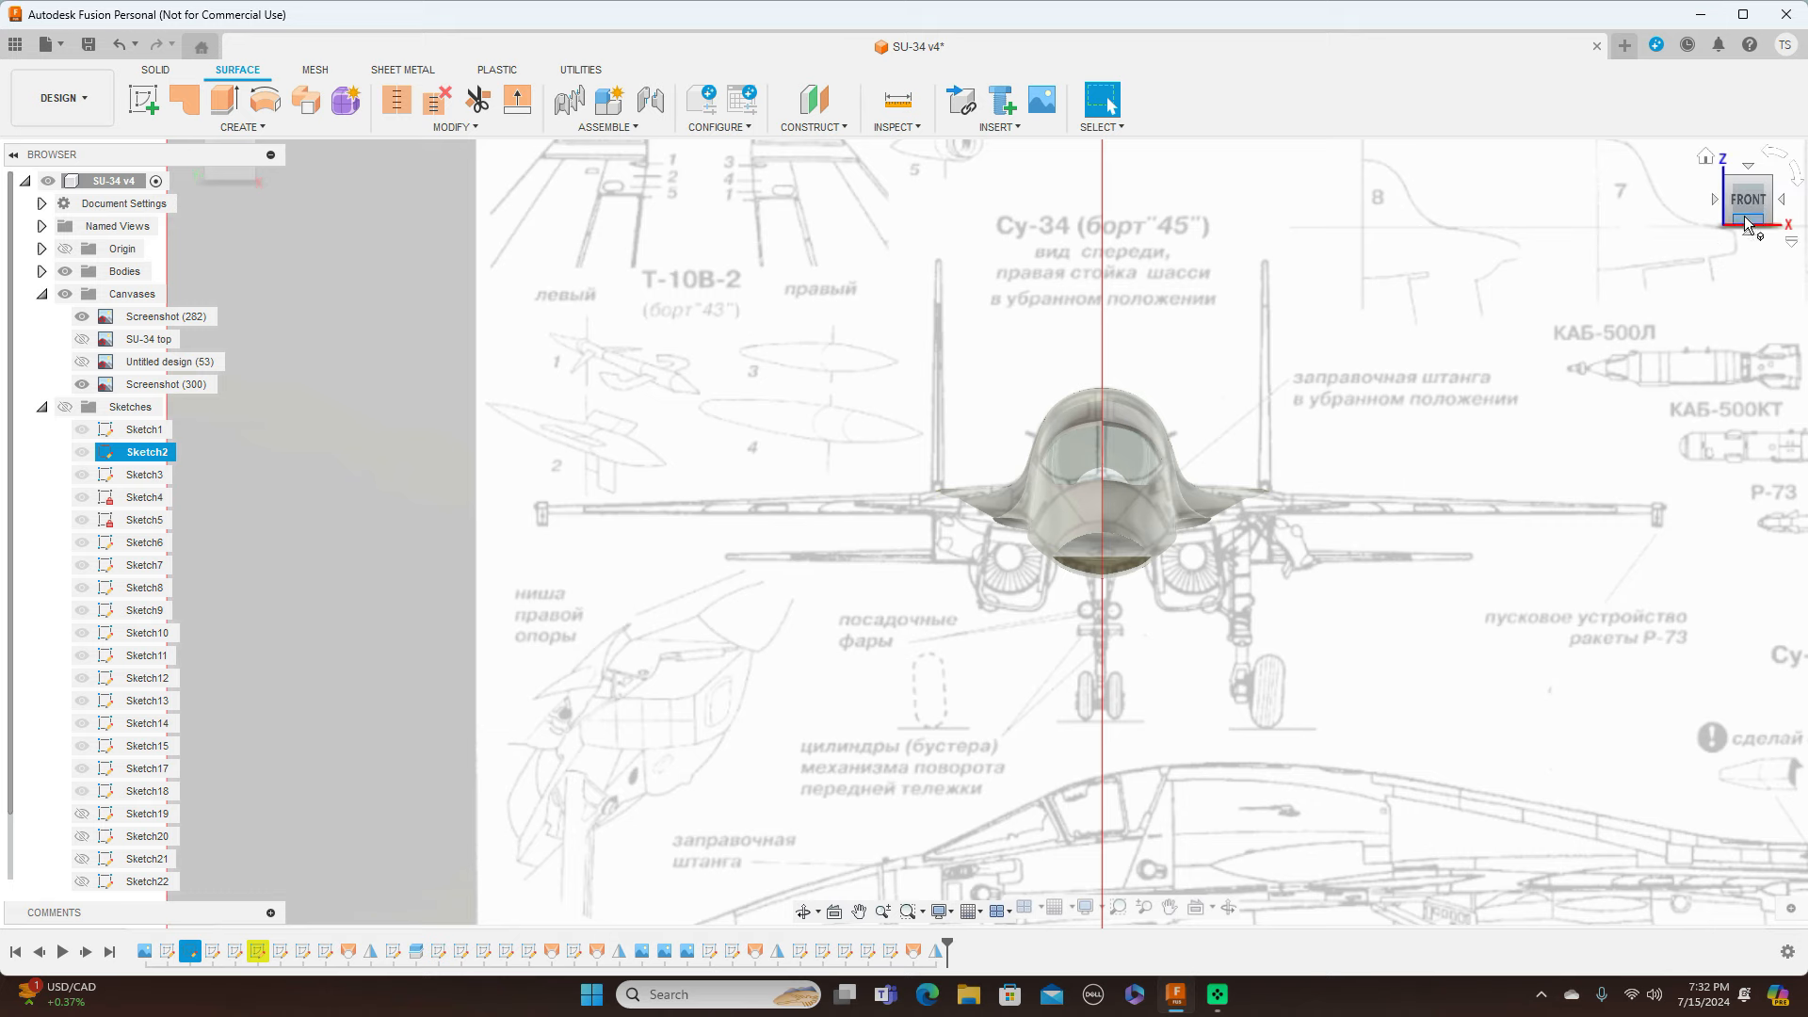
# Step: Alternate between the right side and front views to compare the fuselage with the numbered section positions on the blueprint
pyautogui.click(1782, 205)
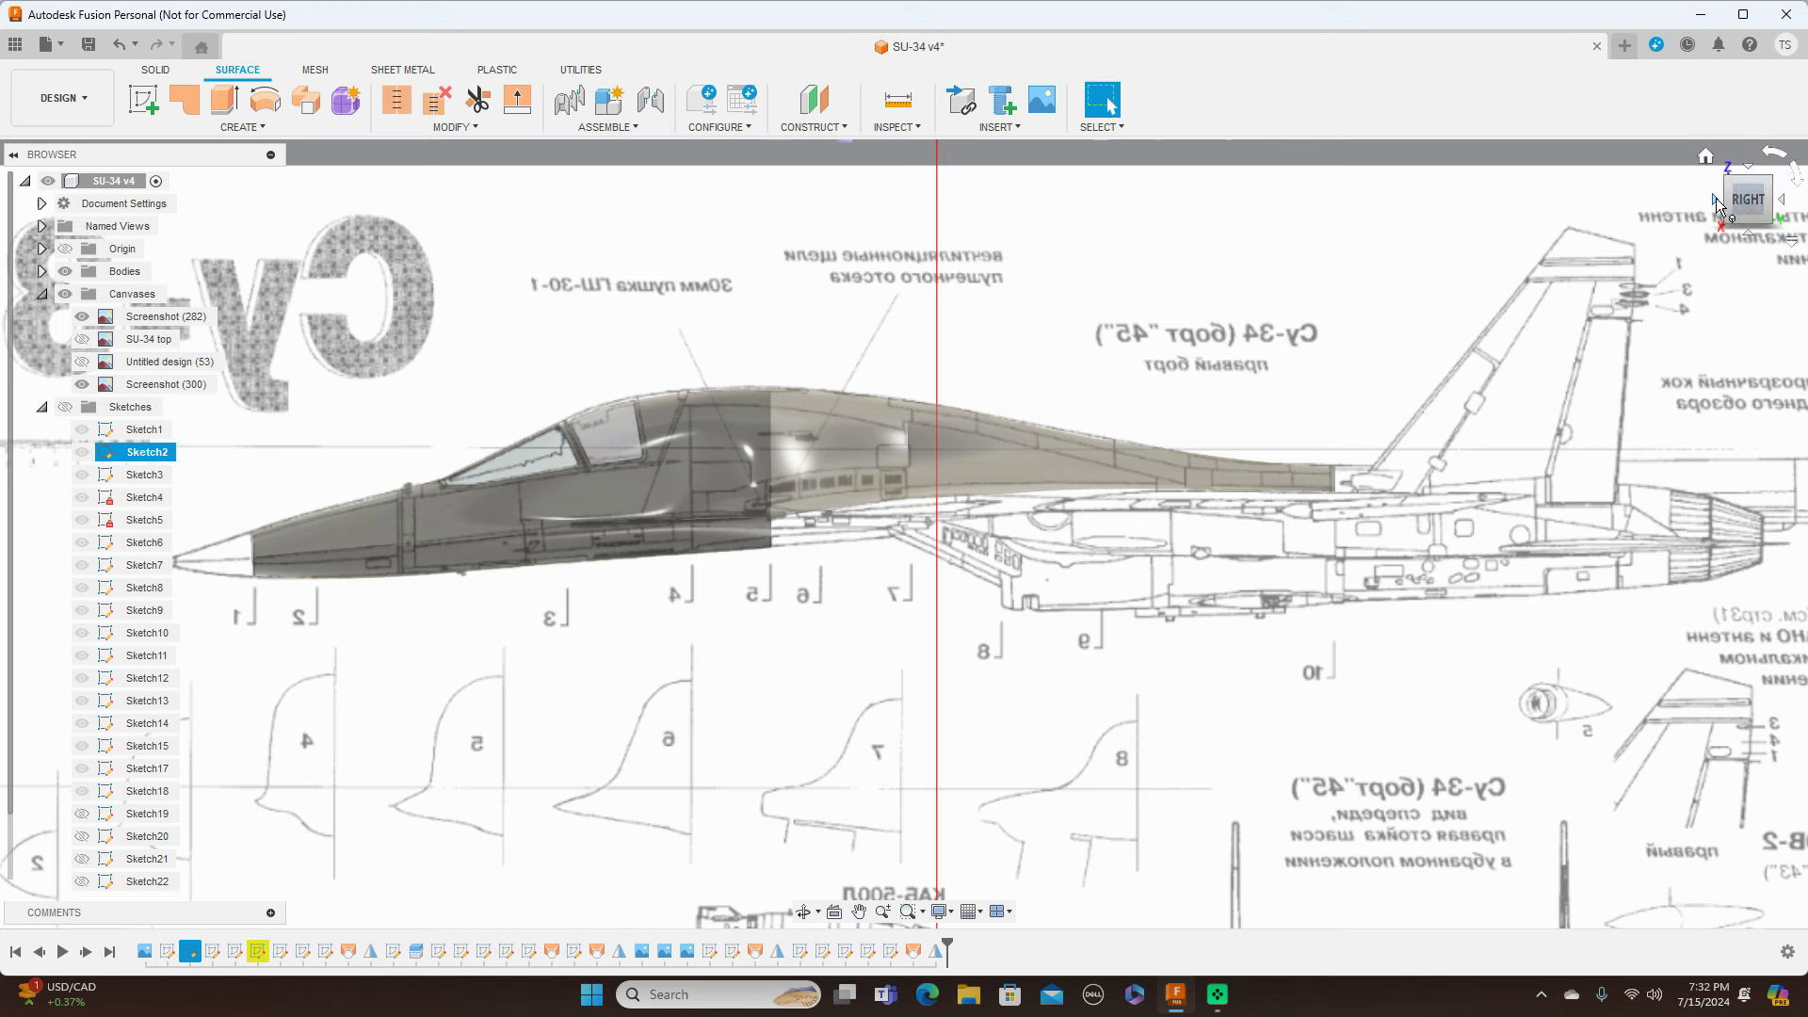
pyautogui.click(1716, 202)
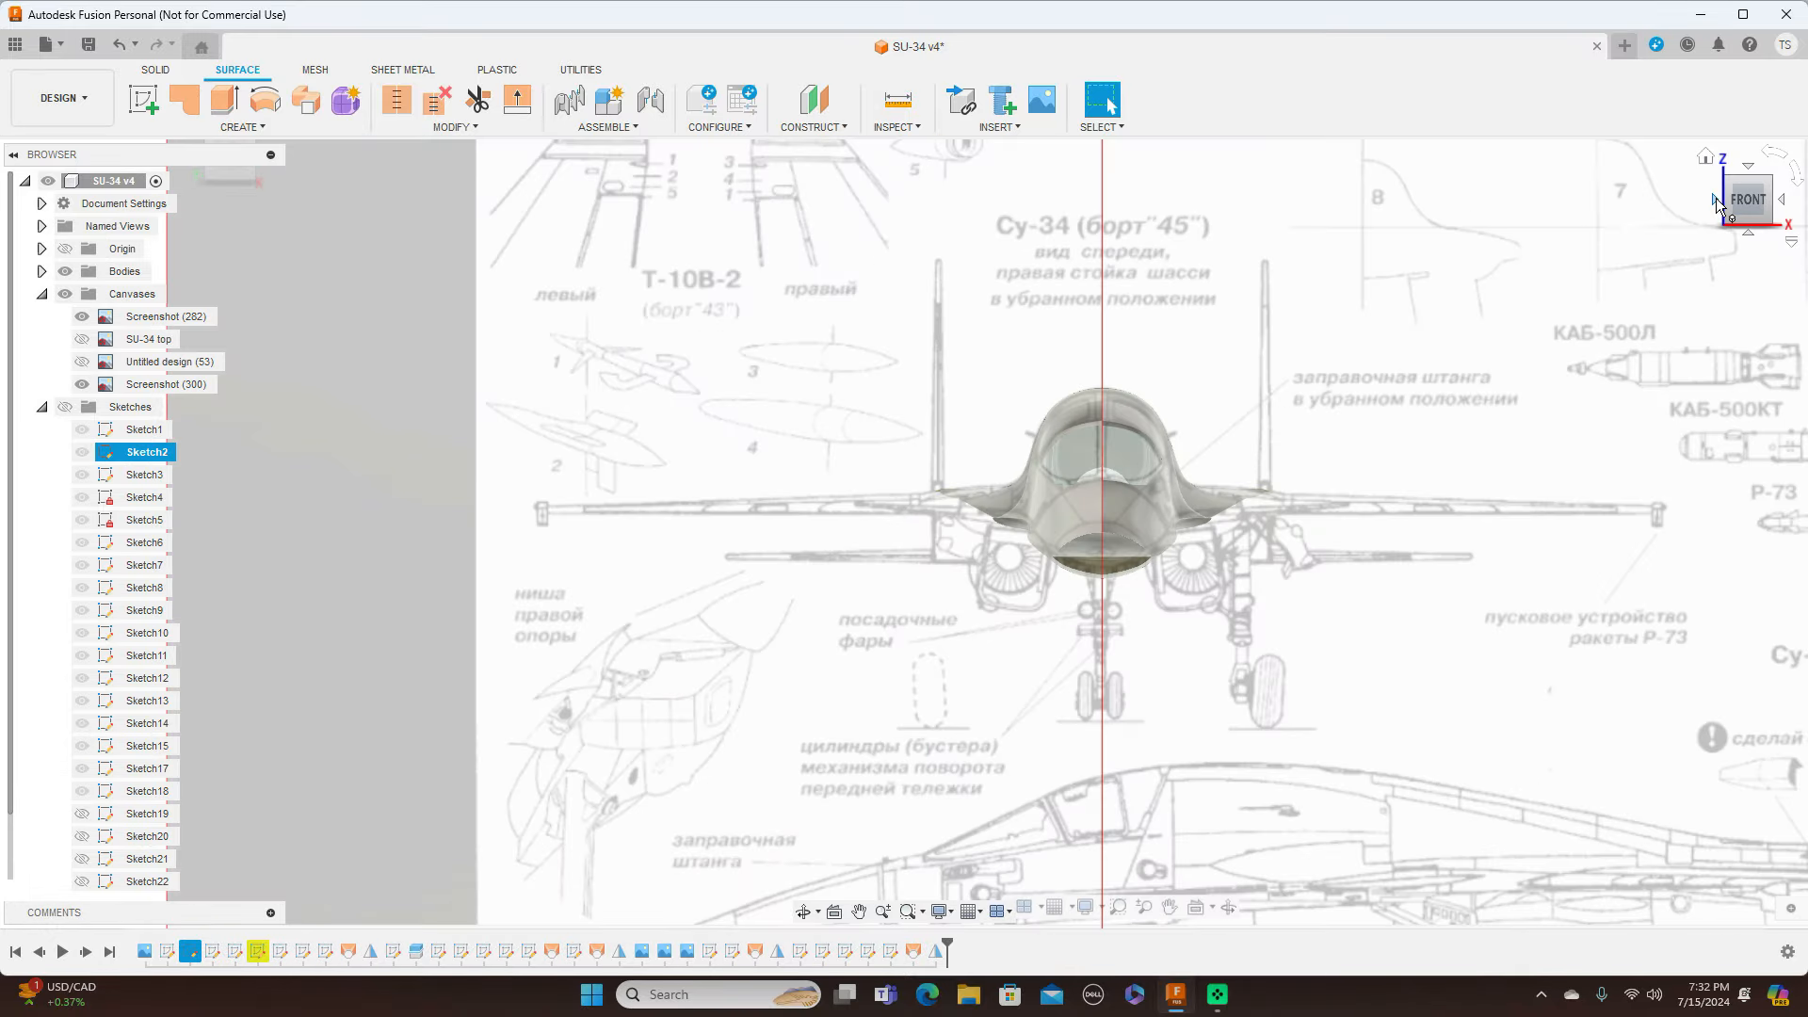
pyautogui.click(1784, 201)
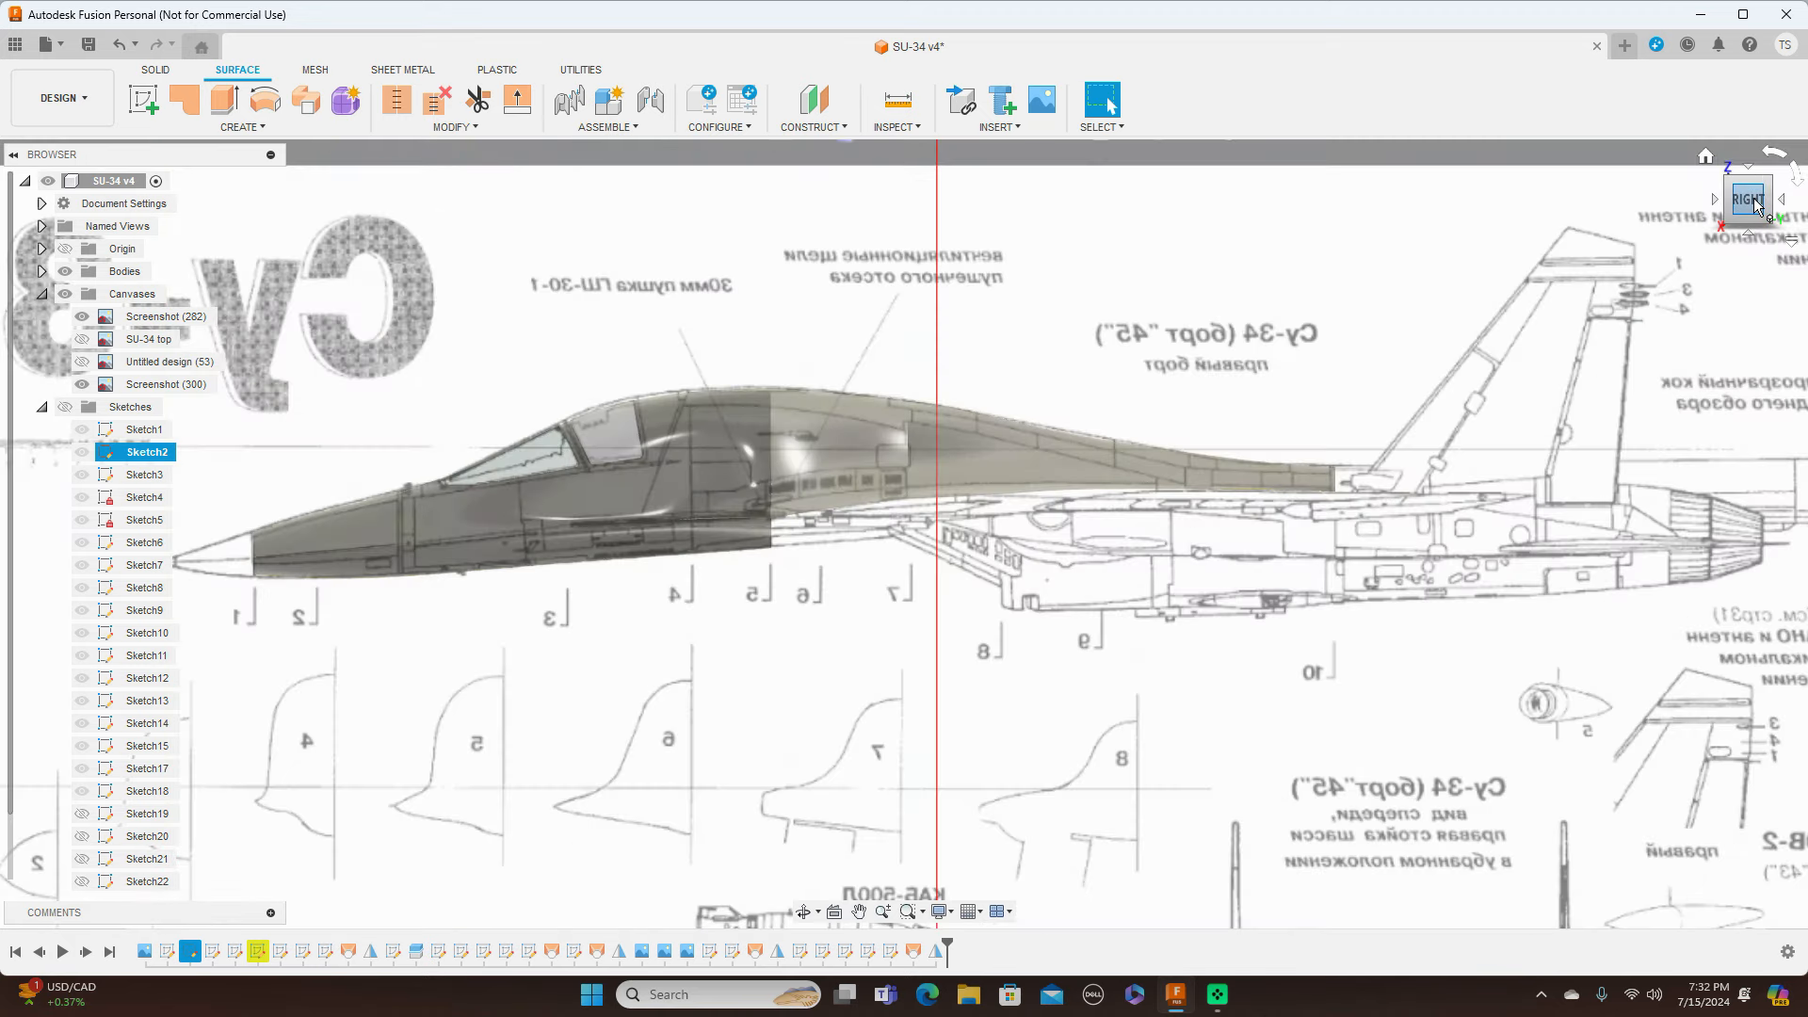
pyautogui.click(1716, 201)
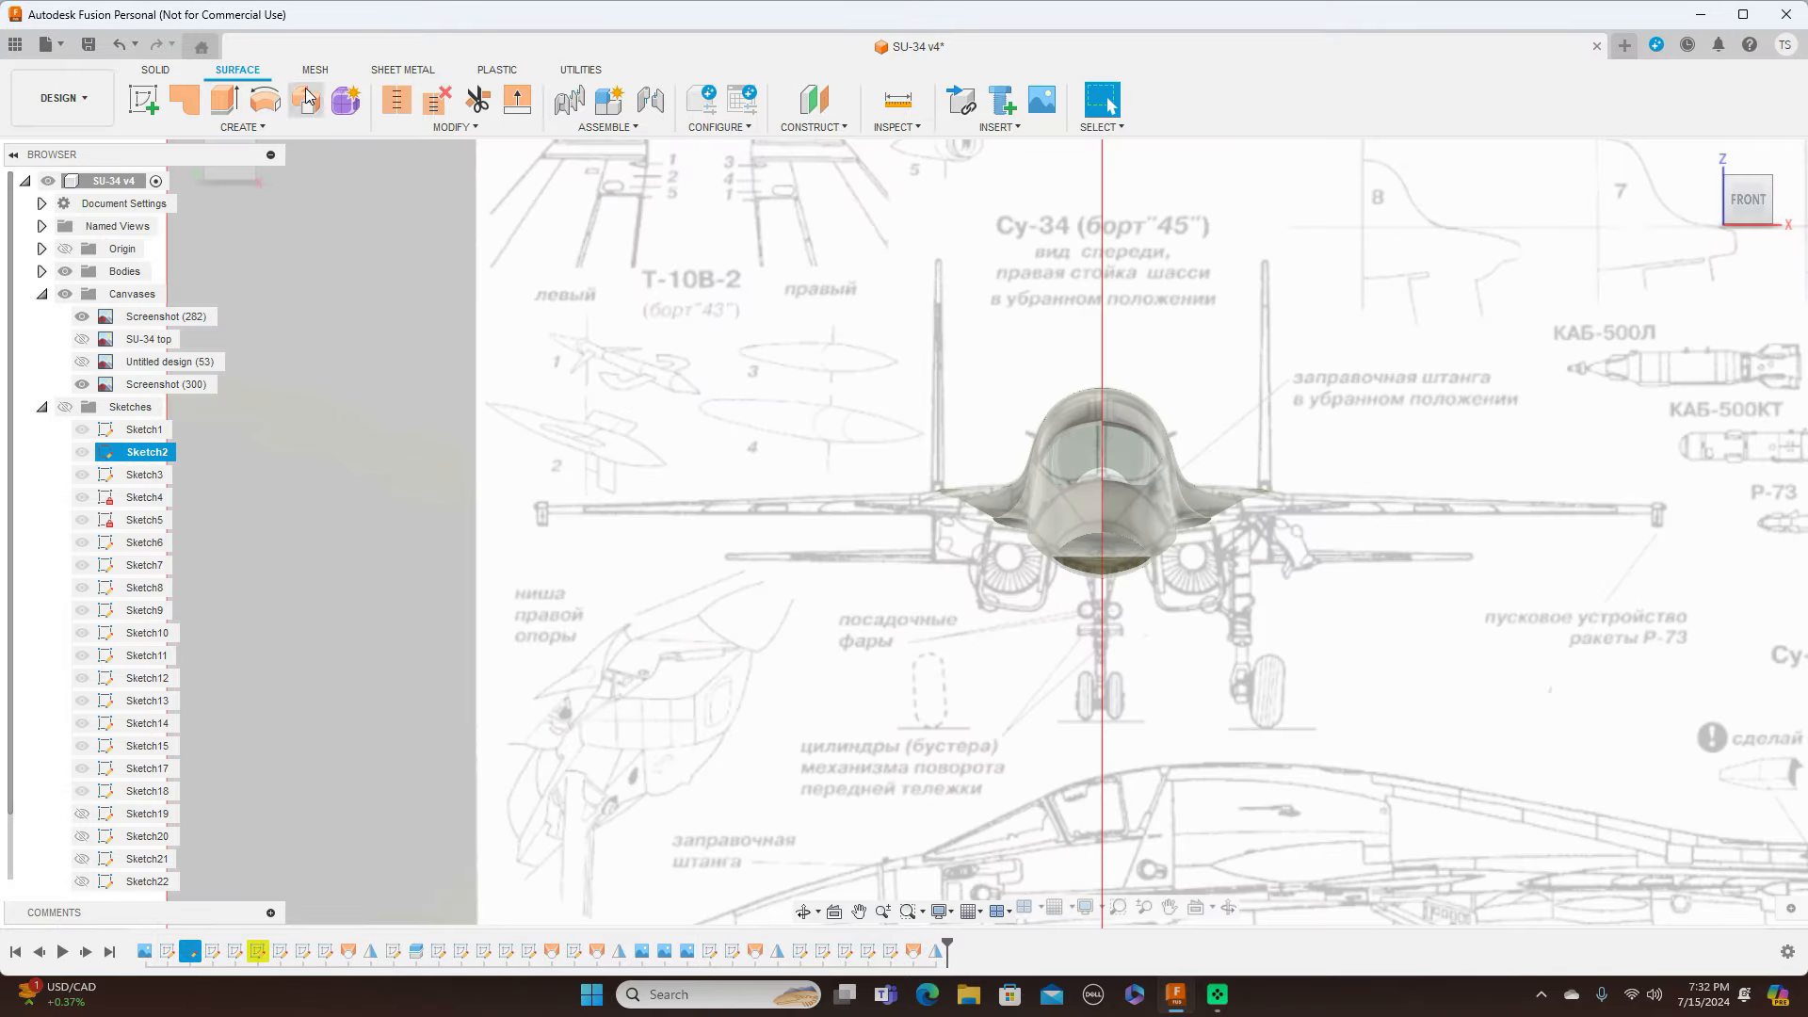
pyautogui.click(158, 72)
pyautogui.click(926, 129)
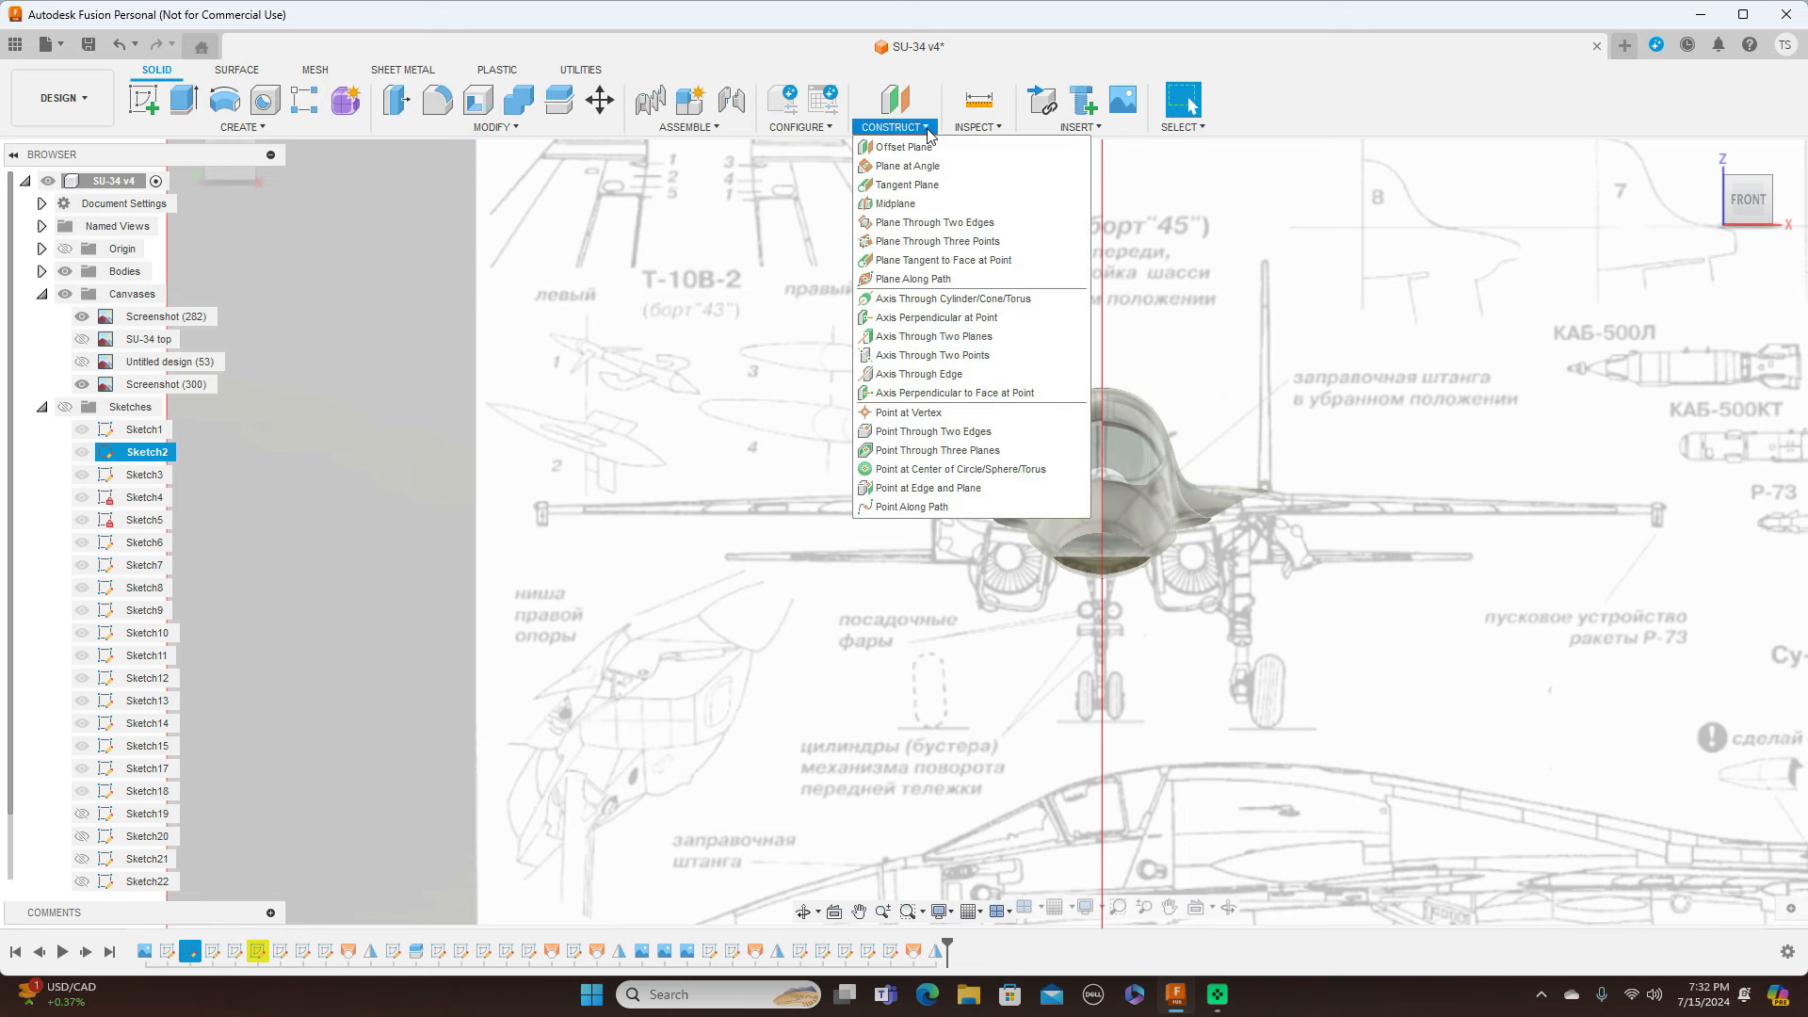
pyautogui.click(924, 149)
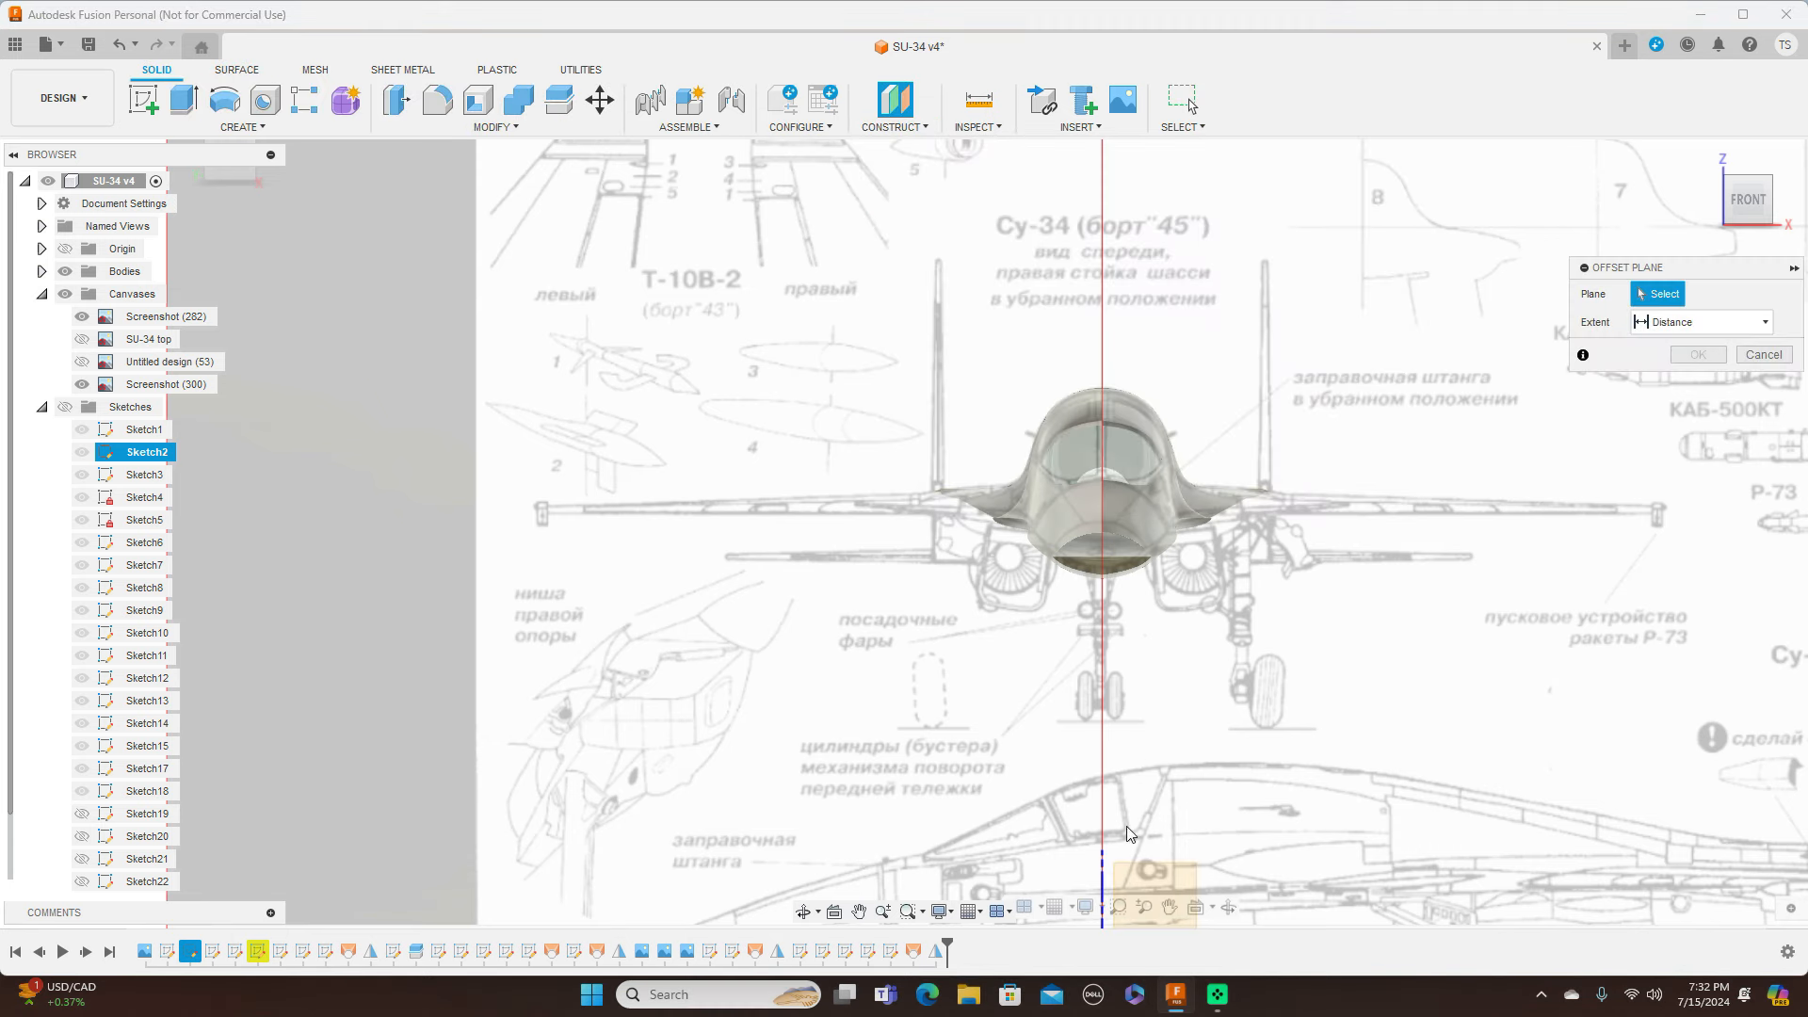
pyautogui.click(1105, 871)
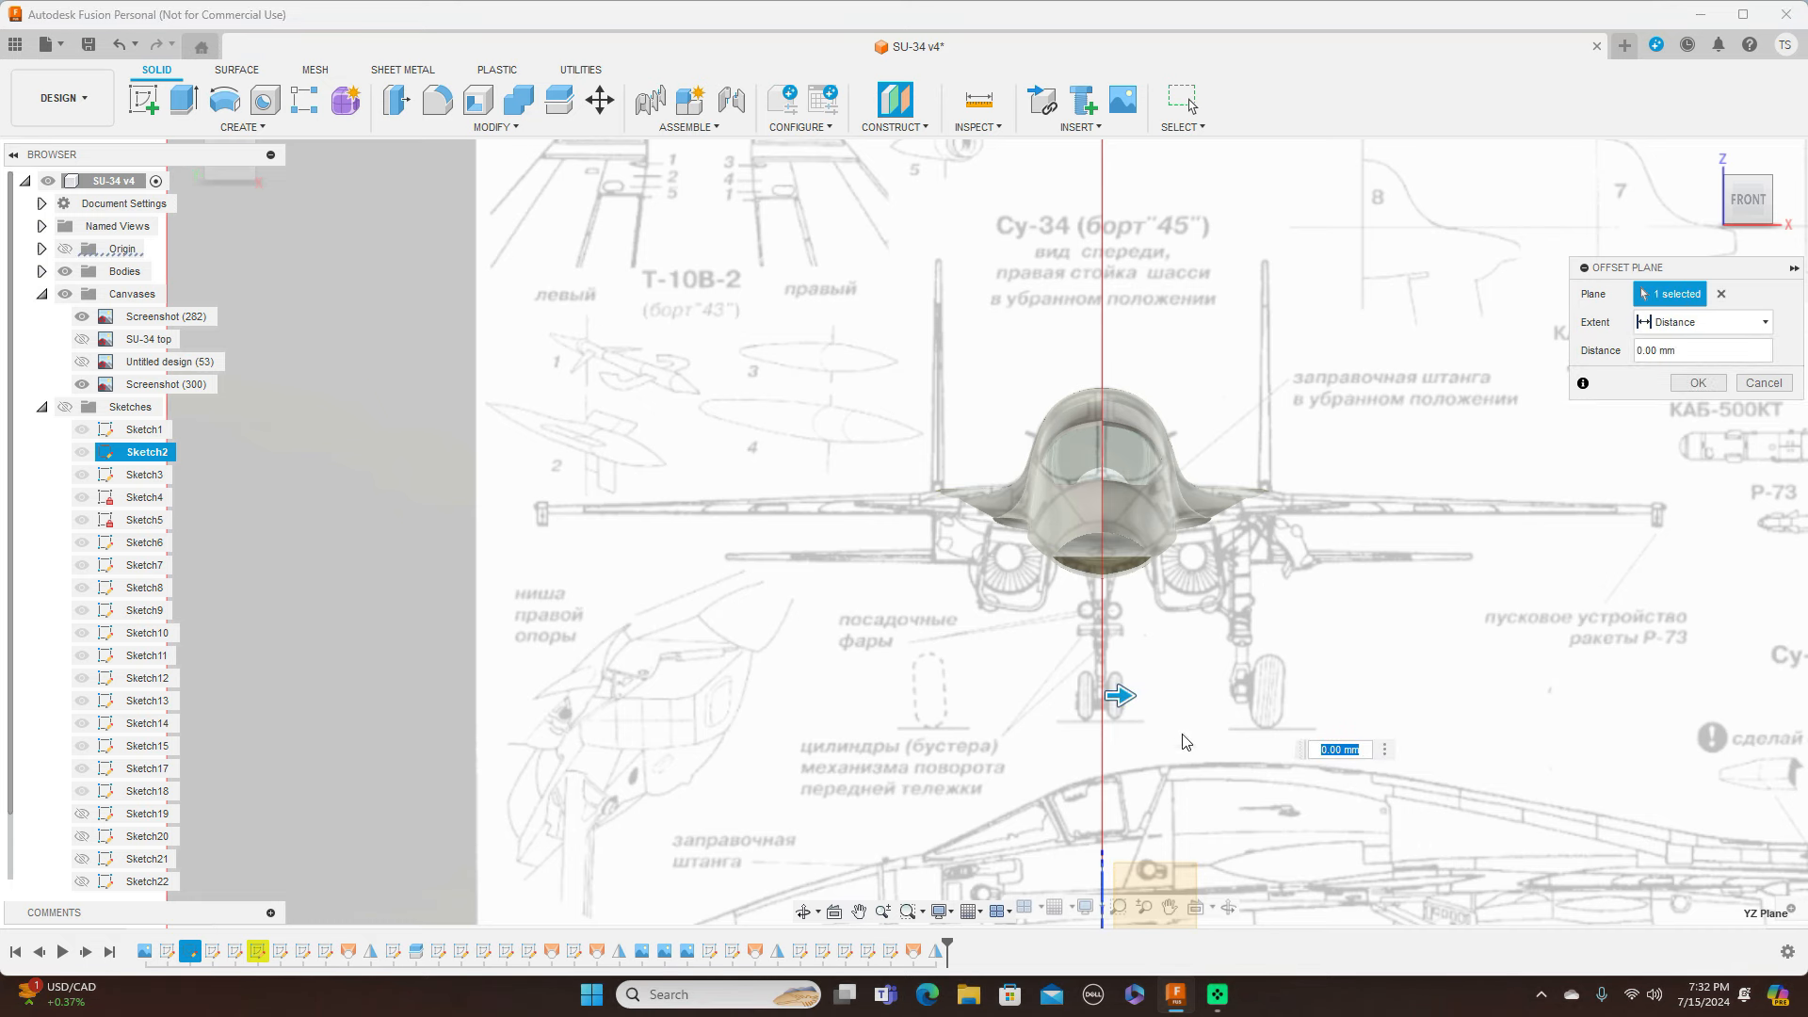
pyautogui.moveTo(1120, 697); pyautogui.dragTo(1315, 692)
pyautogui.scroll(-3, 1352, 683)
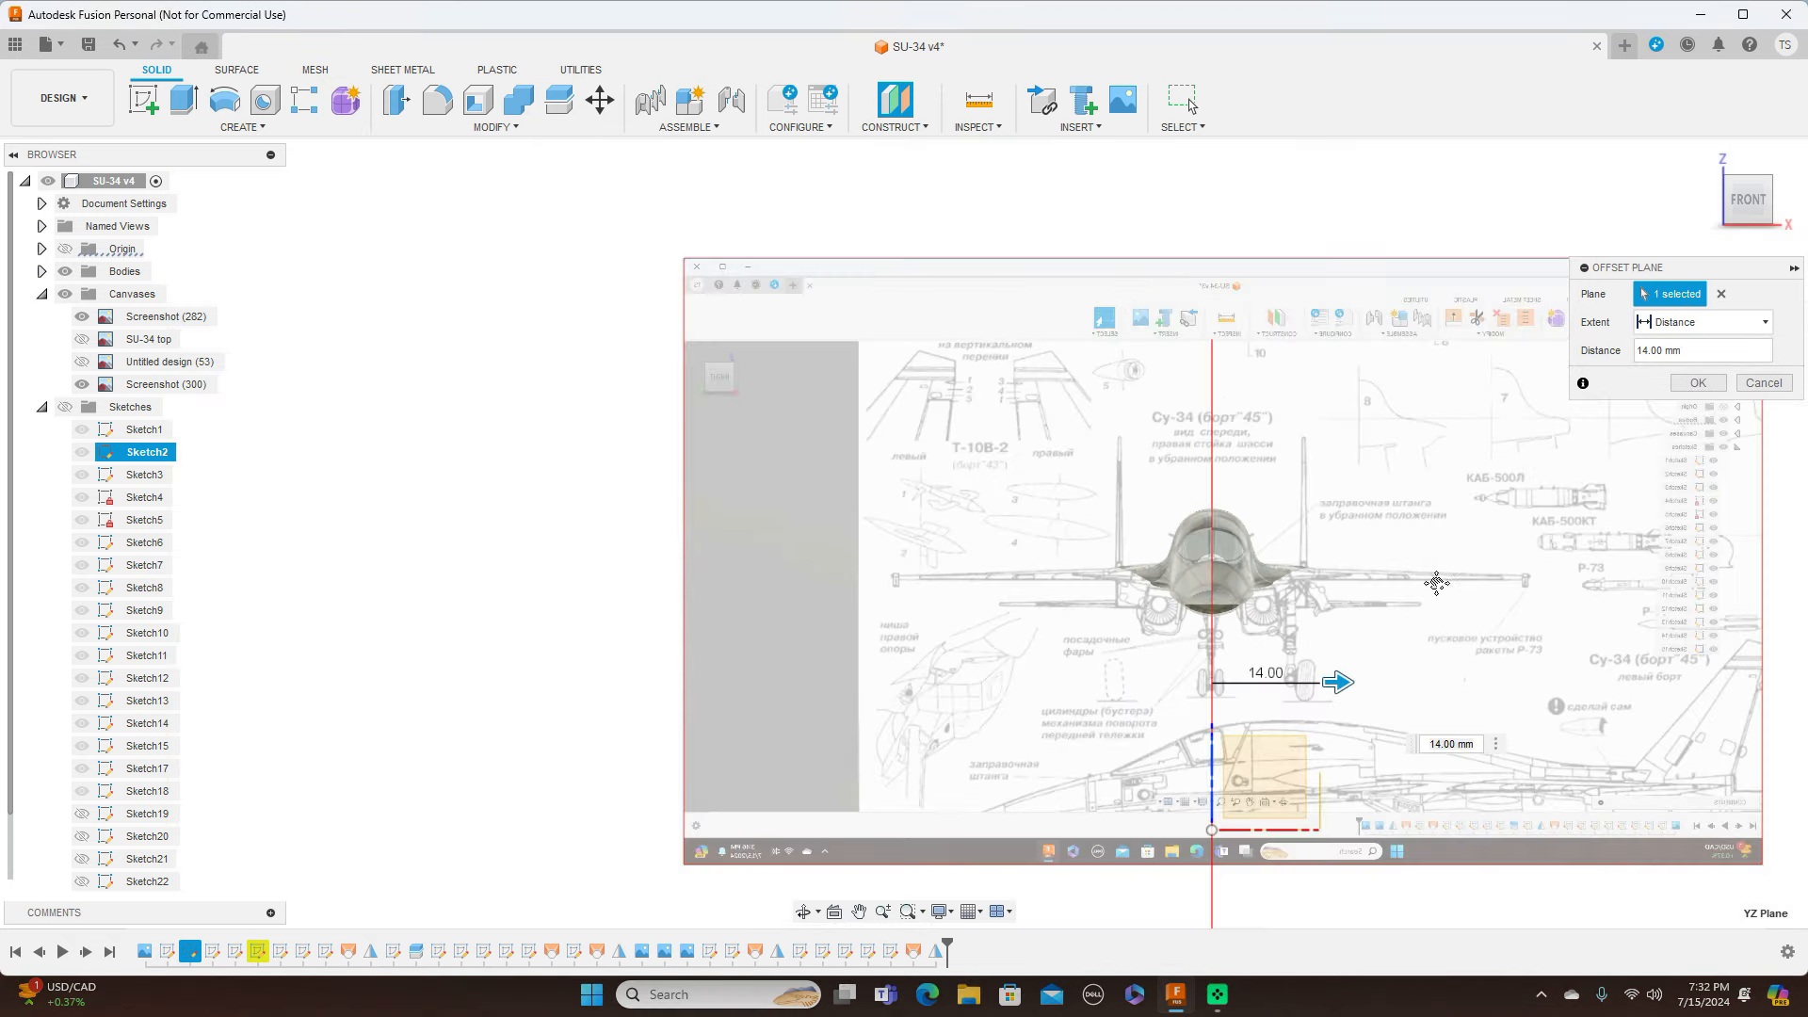
pyautogui.scroll(-2, 1319, 528)
pyautogui.scroll(1, 1271, 447)
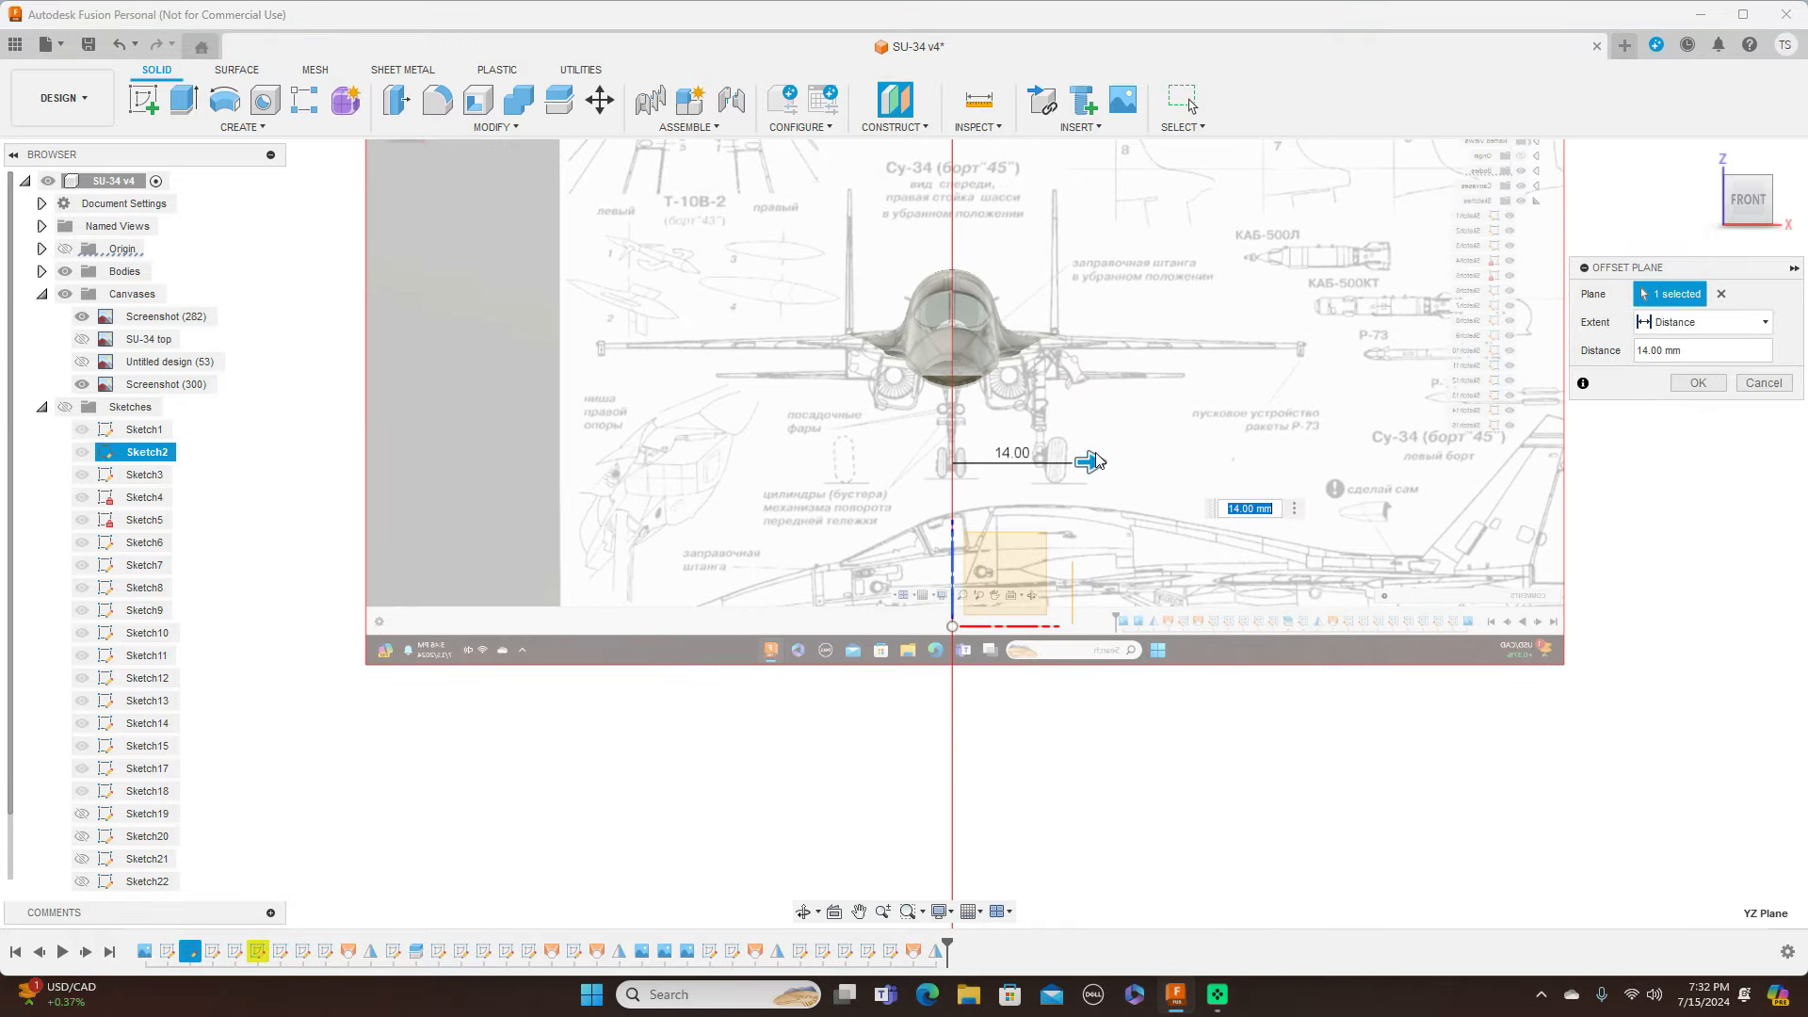
pyautogui.moveTo(1096, 460); pyautogui.dragTo(1070, 457)
pyautogui.scroll(2, 1064, 458)
pyautogui.scroll(-3, 1081, 464)
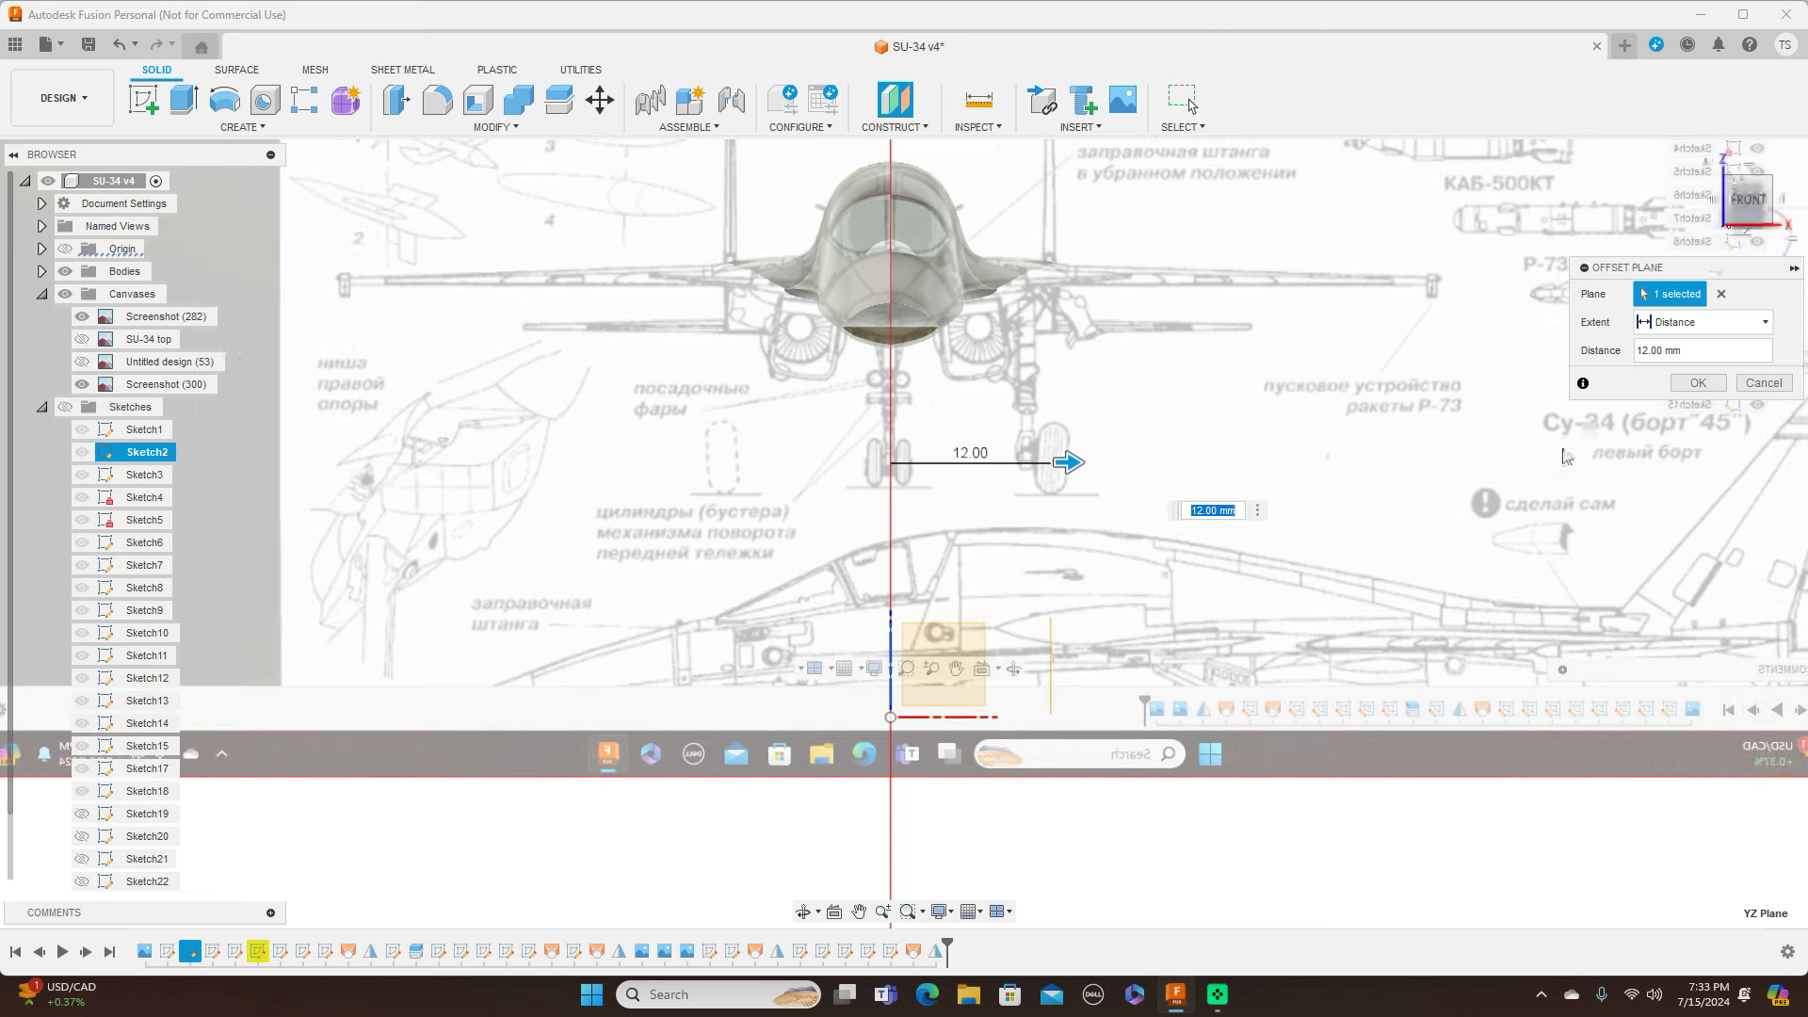
pyautogui.click(1742, 193)
pyautogui.click(1772, 212)
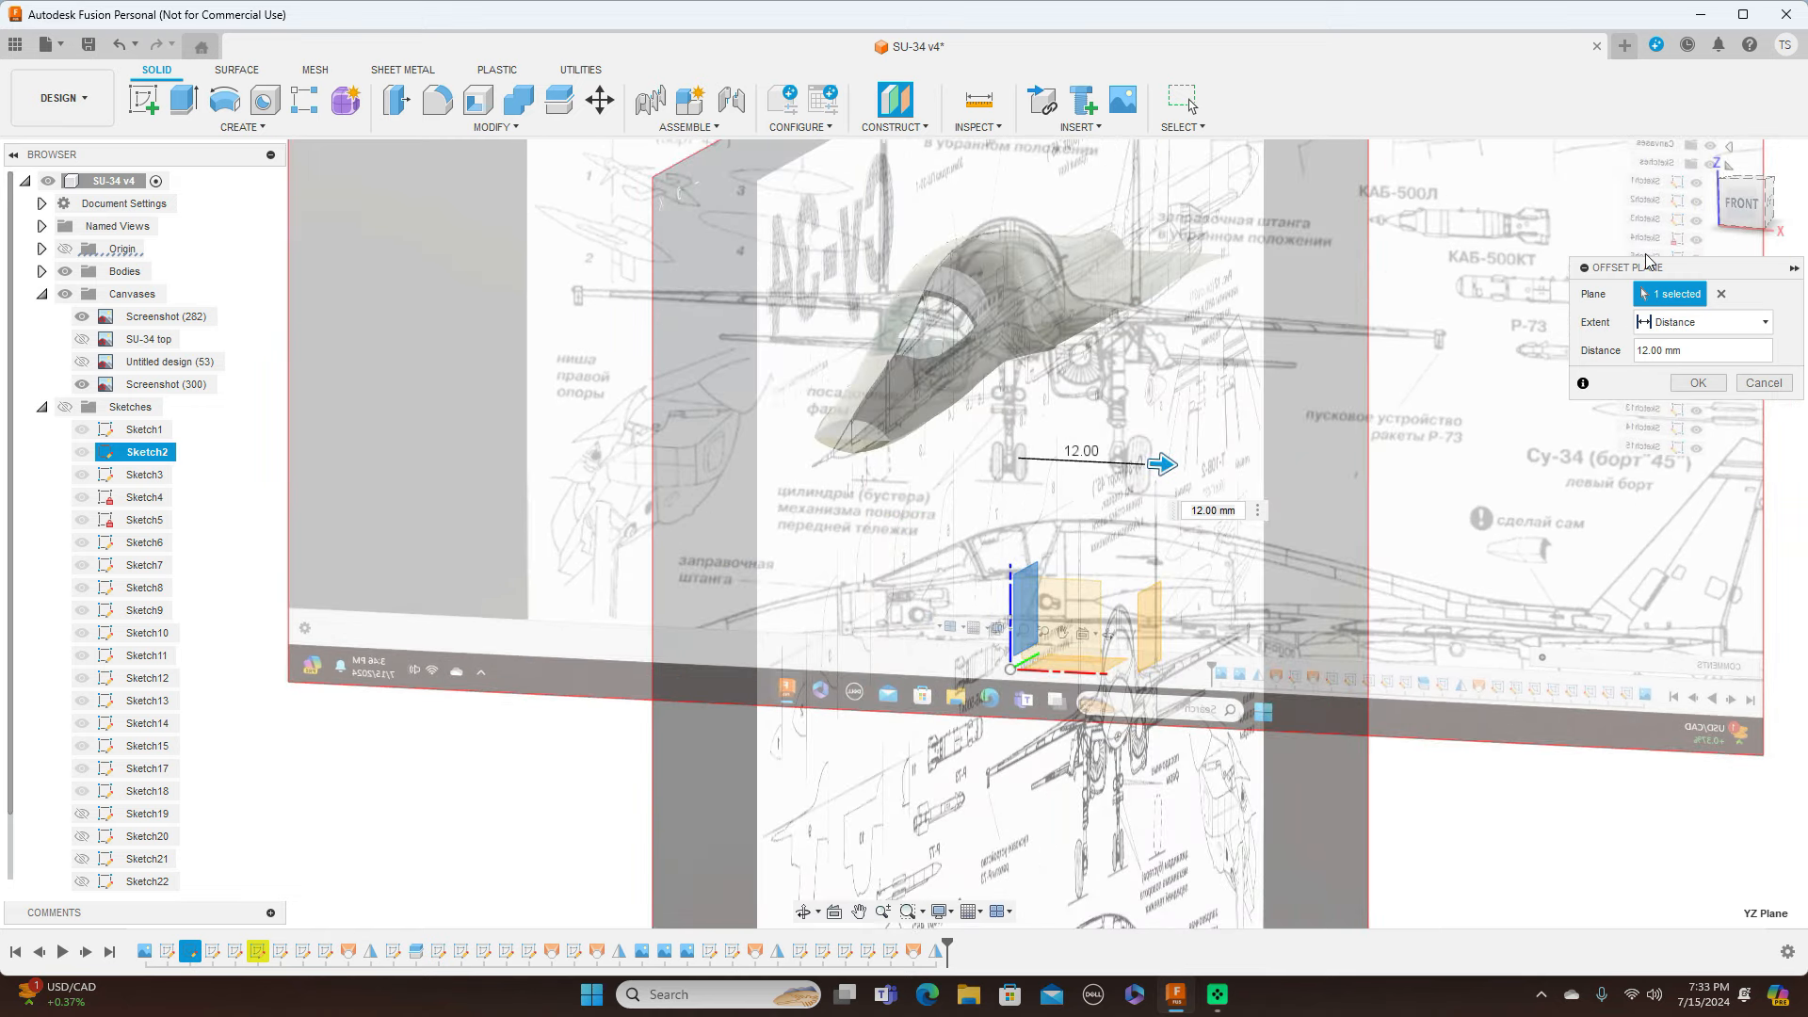
pyautogui.click(1741, 205)
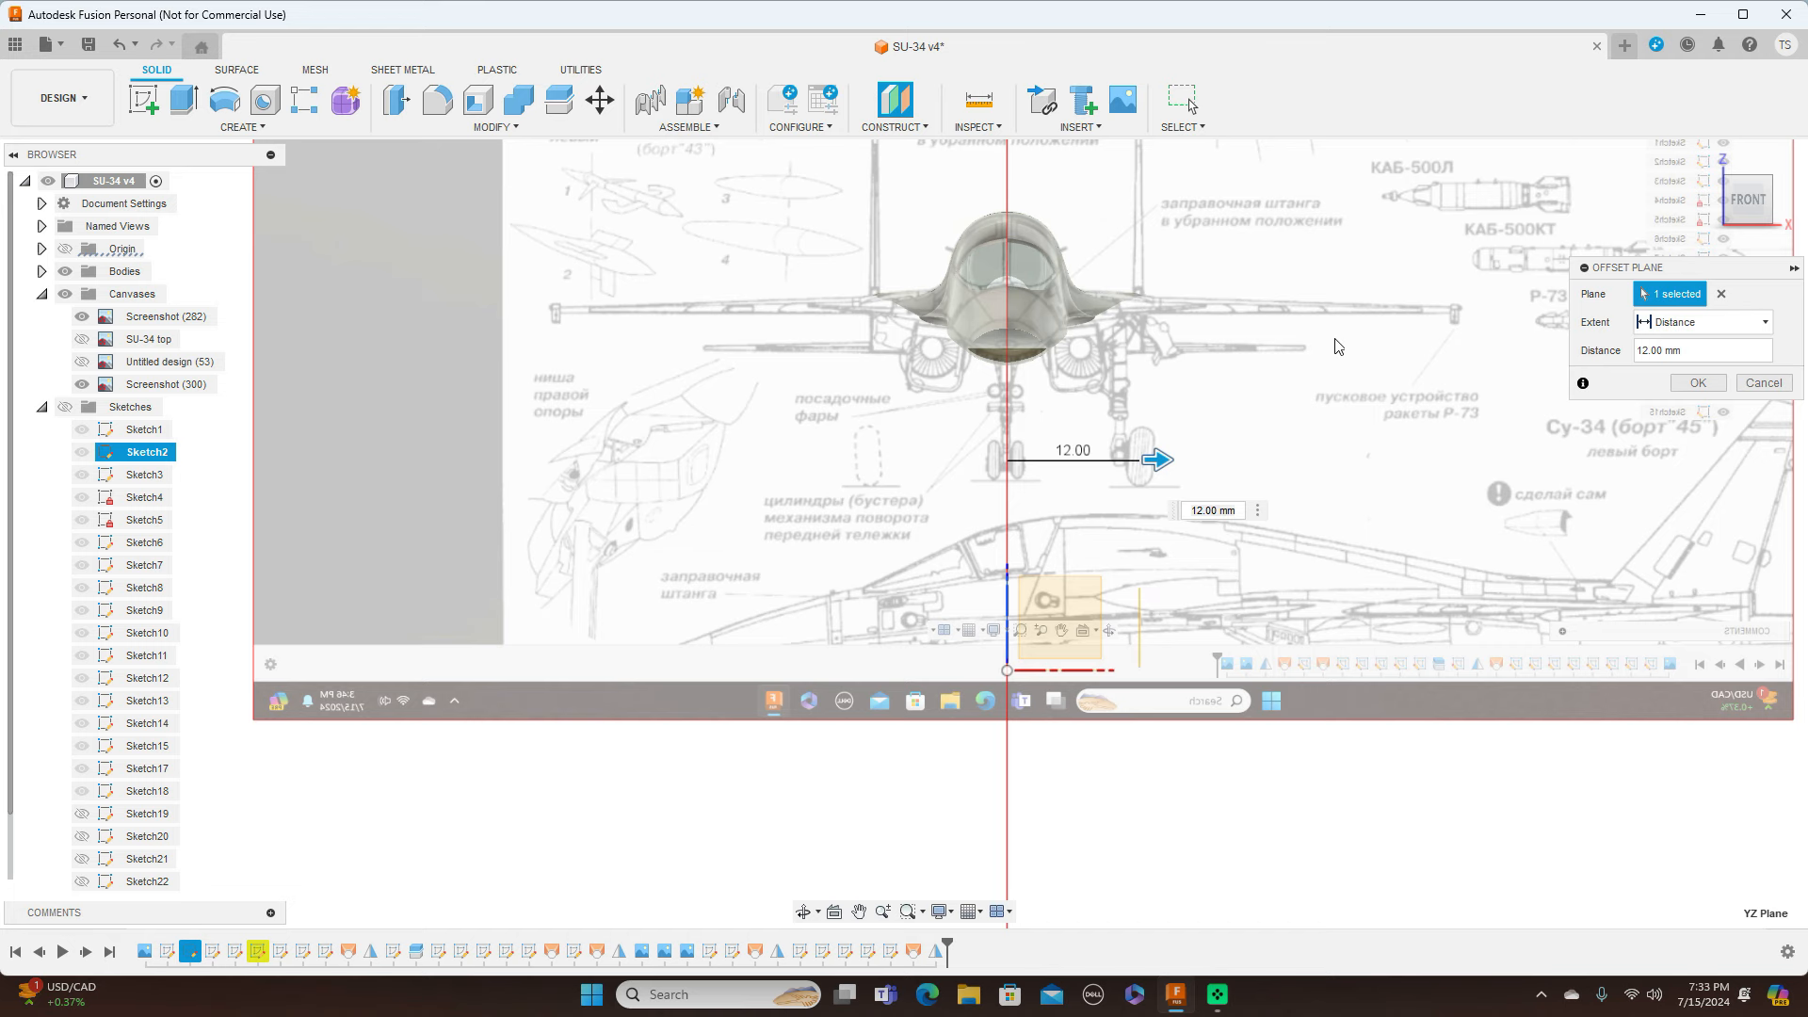
pyautogui.scroll(3, 1337, 349)
pyautogui.moveTo(1331, 298); pyautogui.dragTo(1323, 403, button='middle')
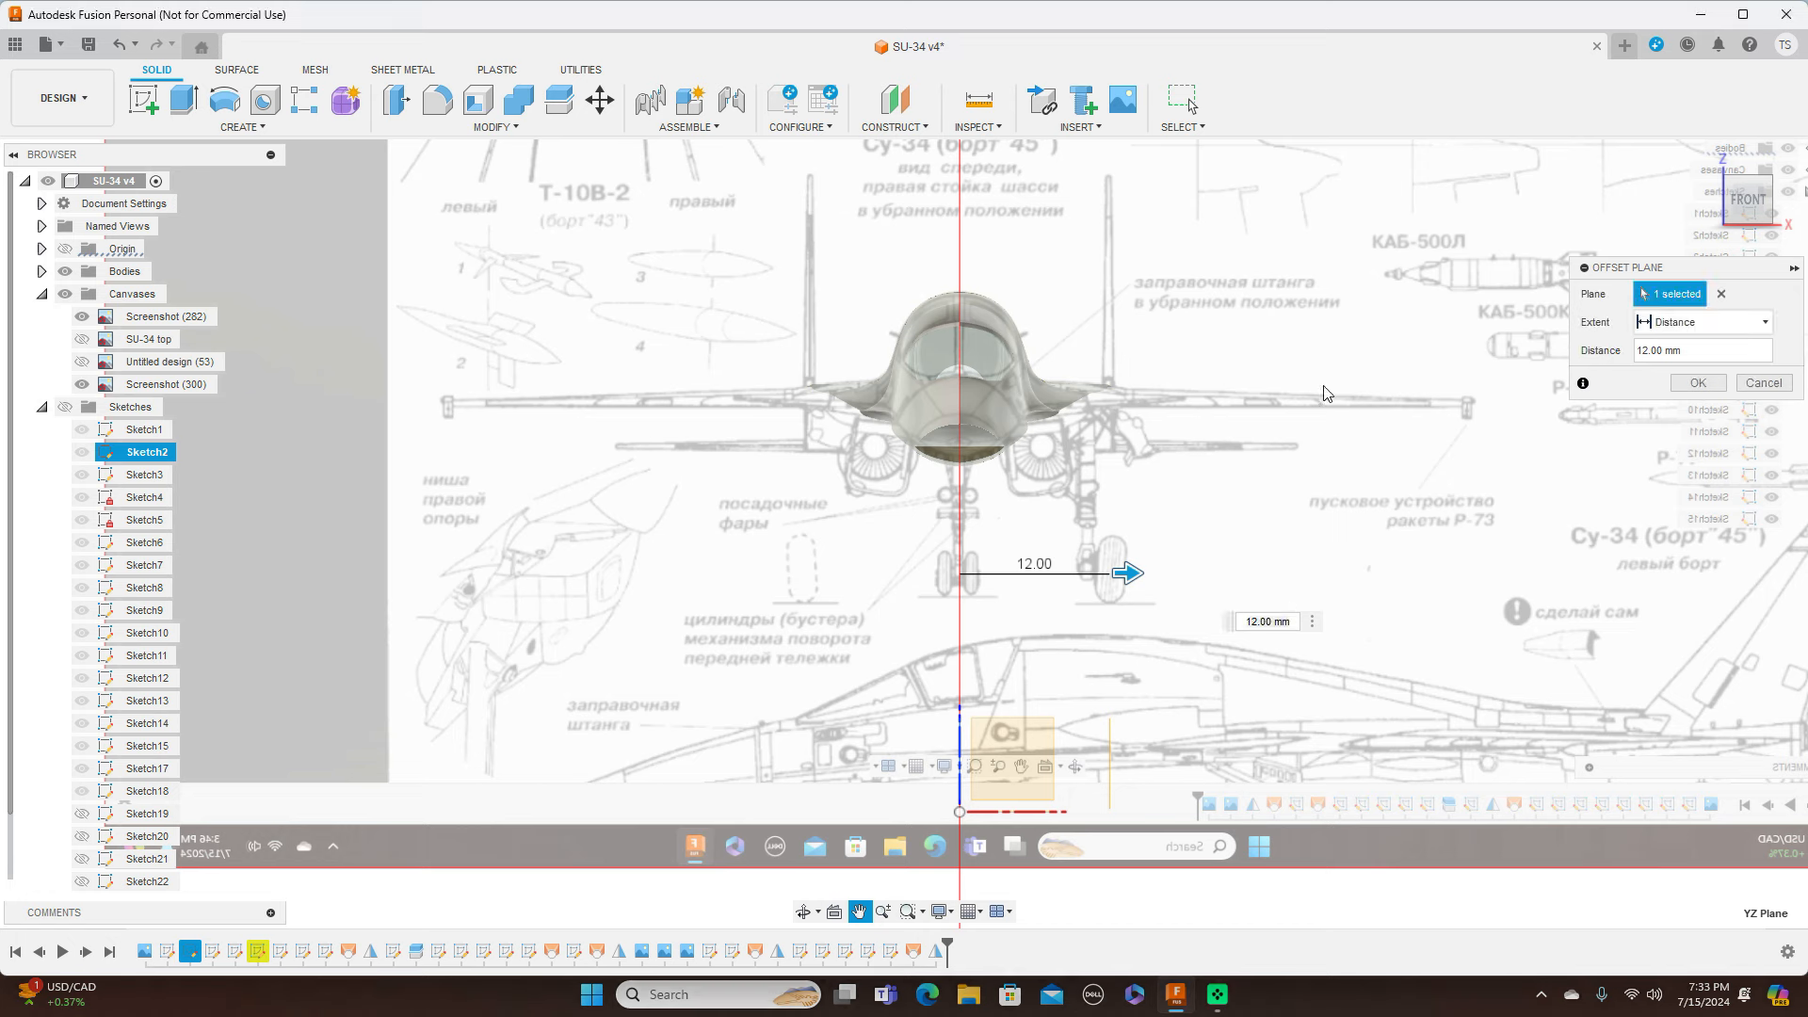
pyautogui.click(1764, 383)
# Step: Sketch a vertical line about 25.4 mm long on the front origin plane along the blueprint's positive-X tail fin
pyautogui.click(143, 99)
pyautogui.click(1011, 758)
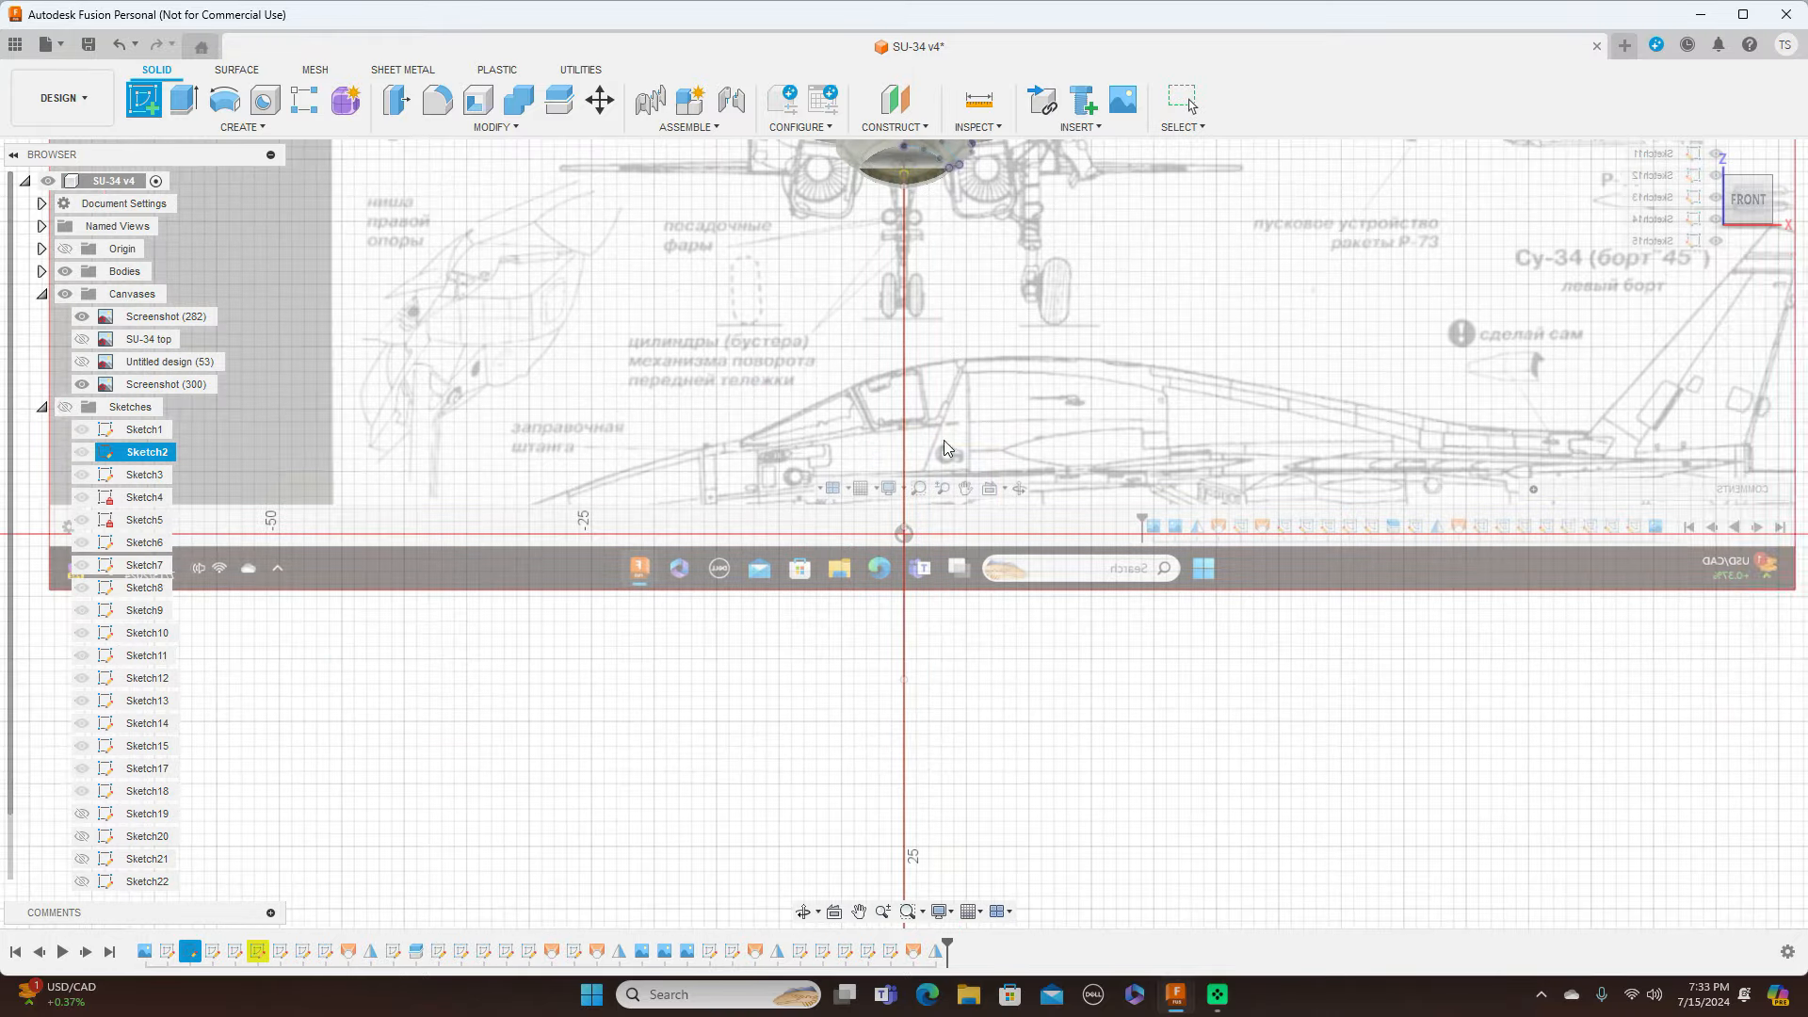
pyautogui.scroll(-1, 1004, 534)
pyautogui.moveTo(1167, 427); pyautogui.dragTo(1146, 581, button='middle')
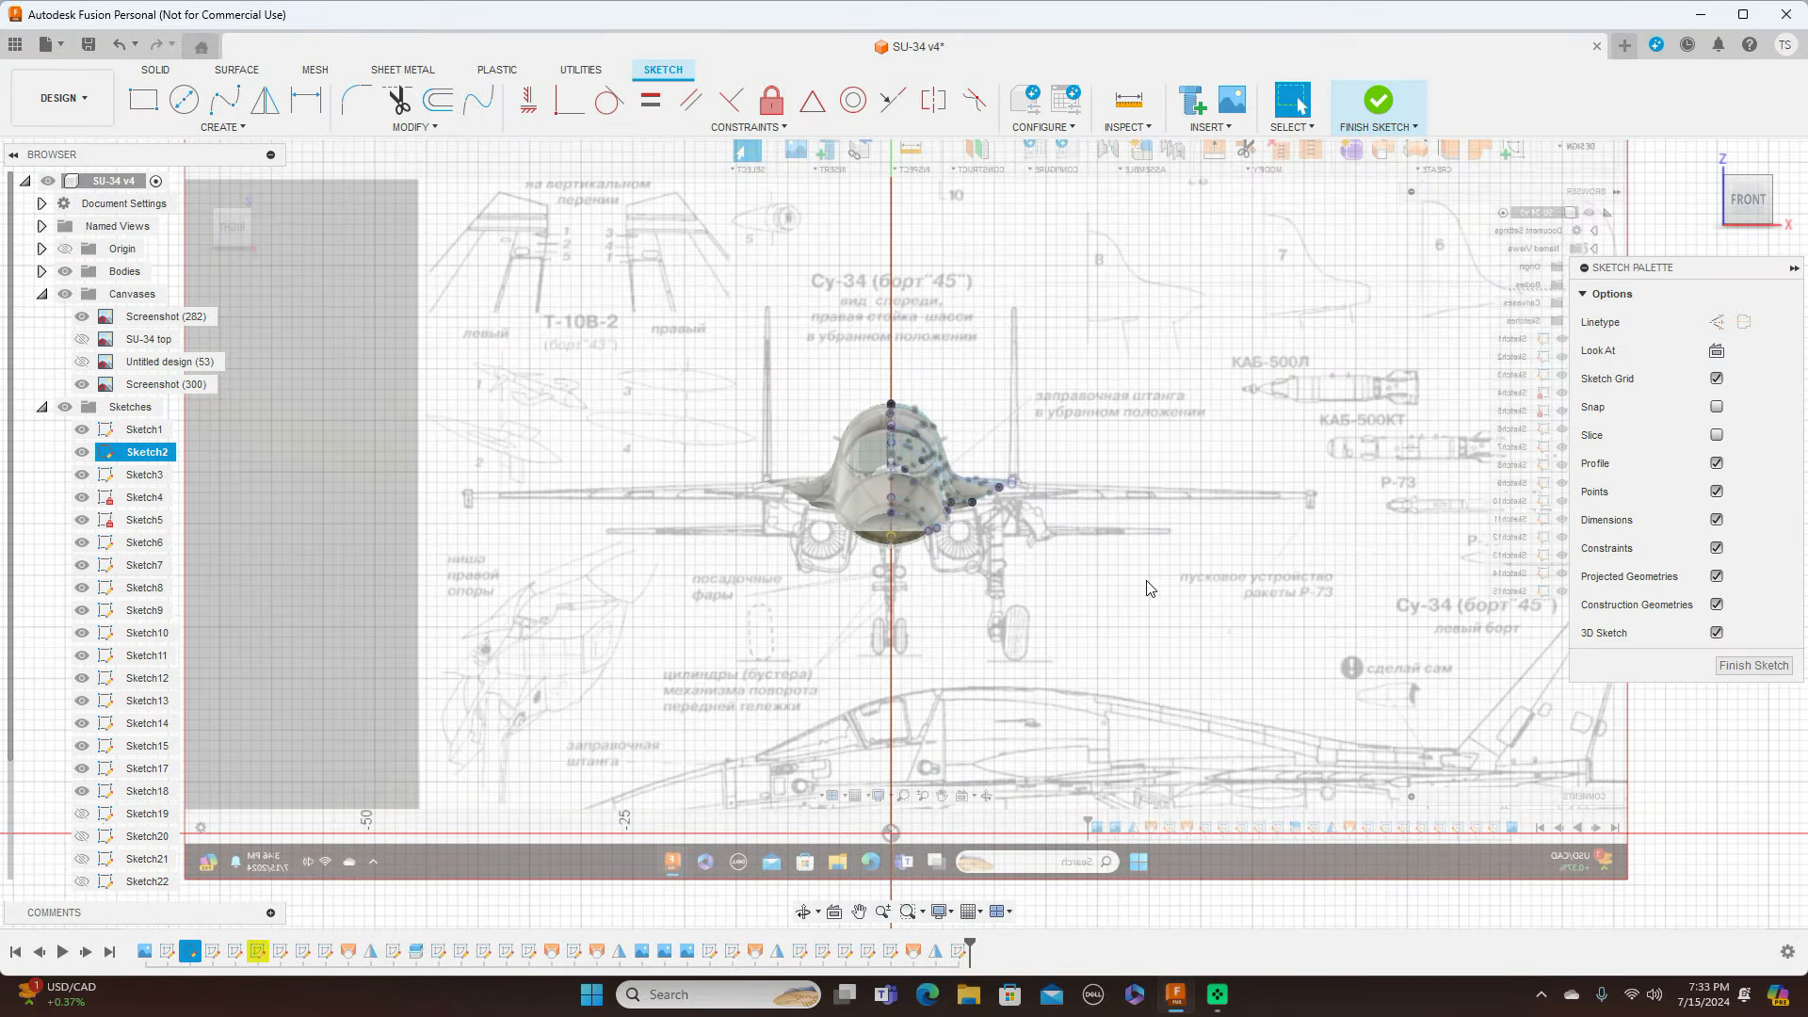
pyautogui.scroll(1, 1104, 546)
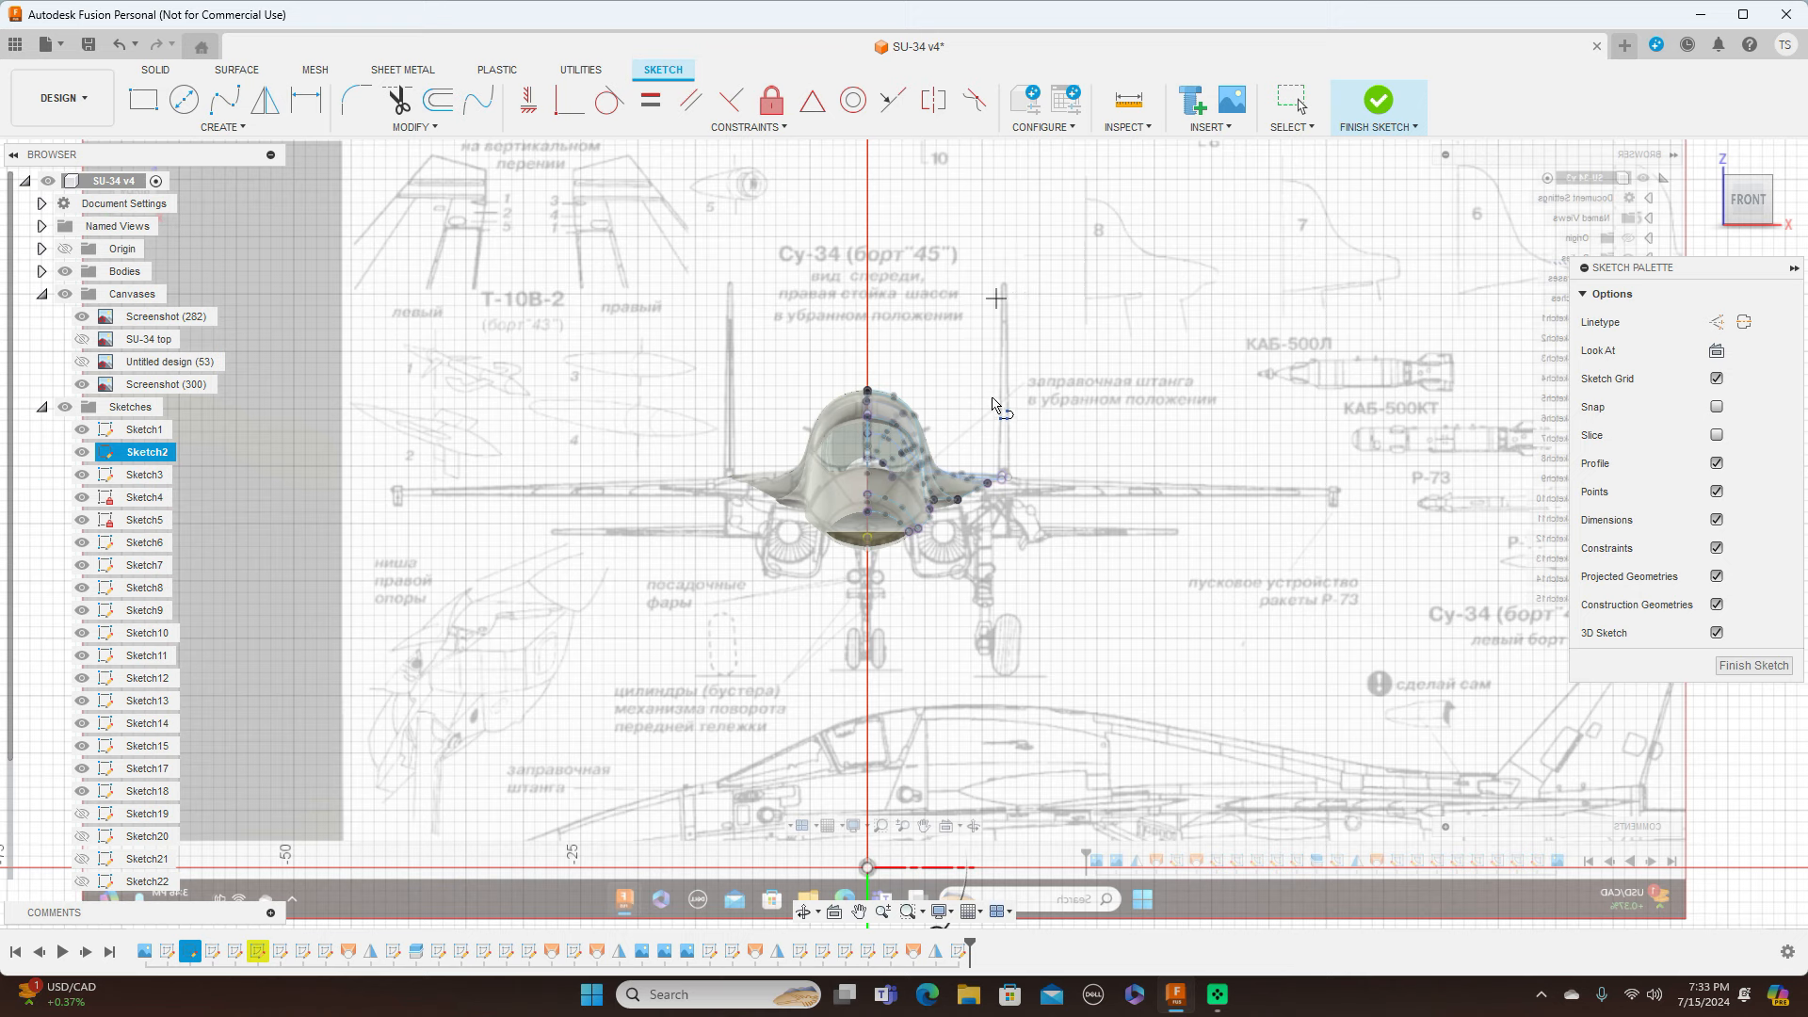
pyautogui.click(1006, 521)
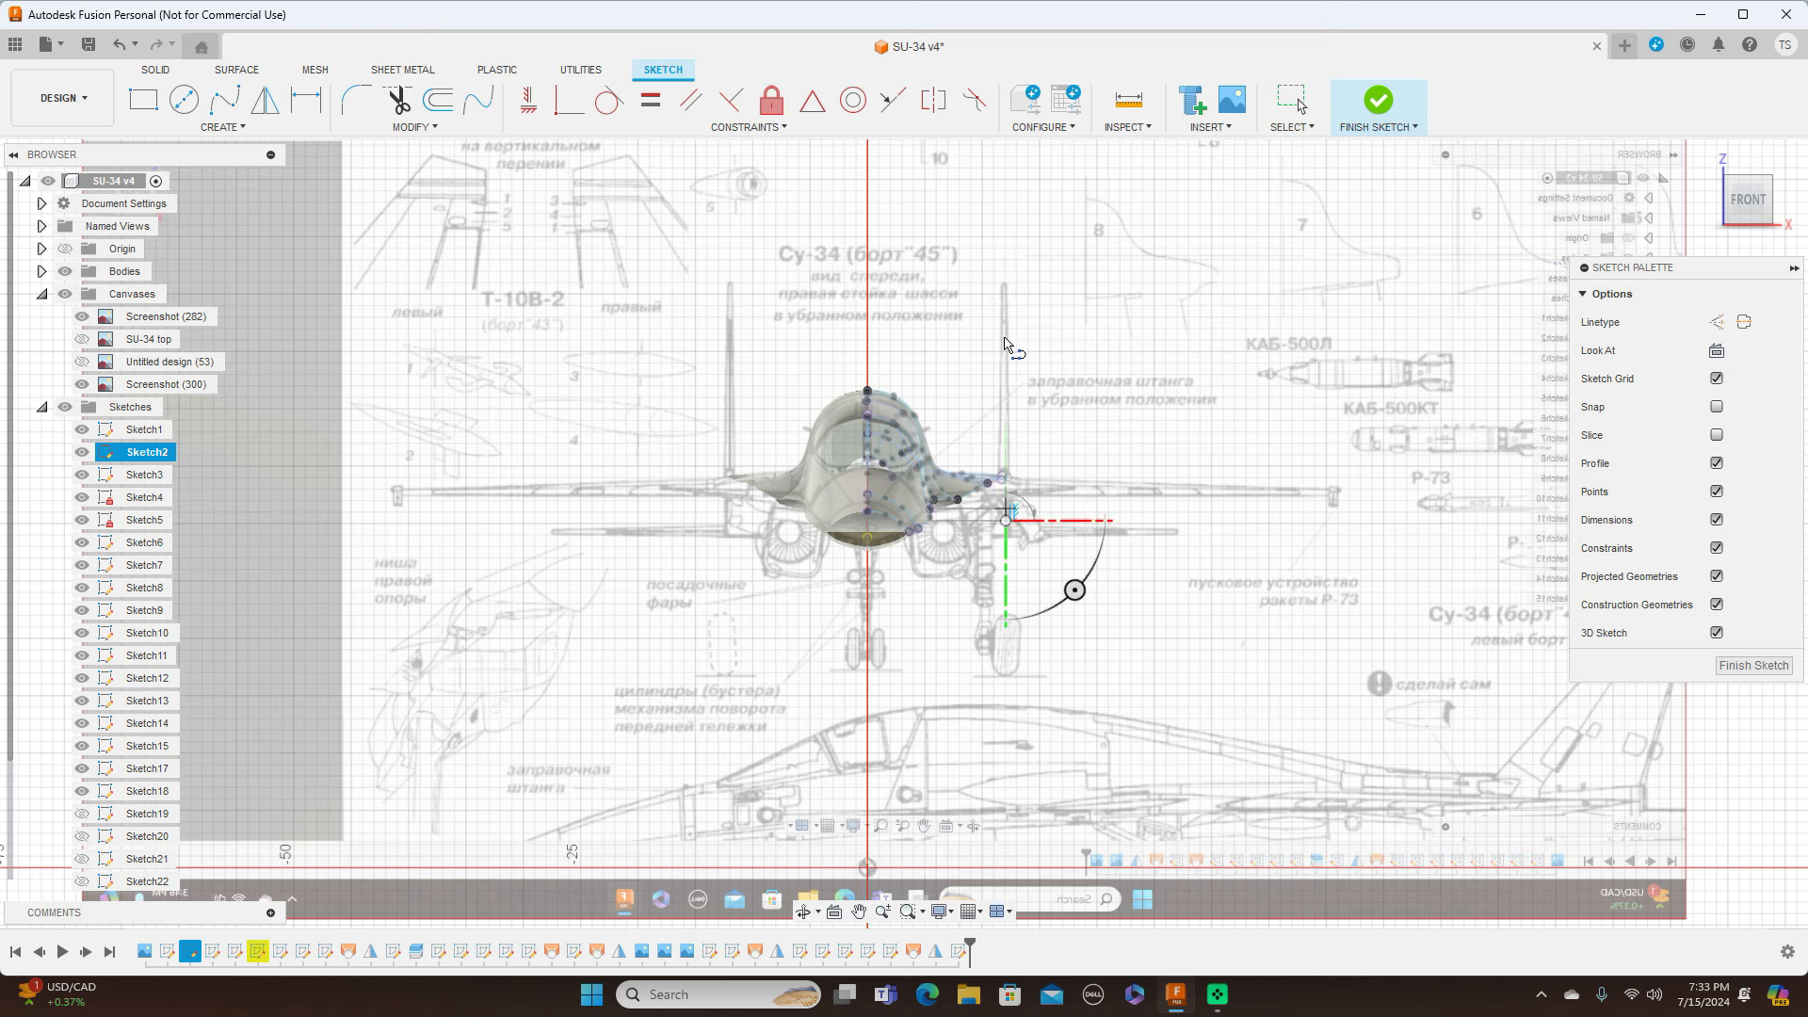
pyautogui.click(1006, 229)
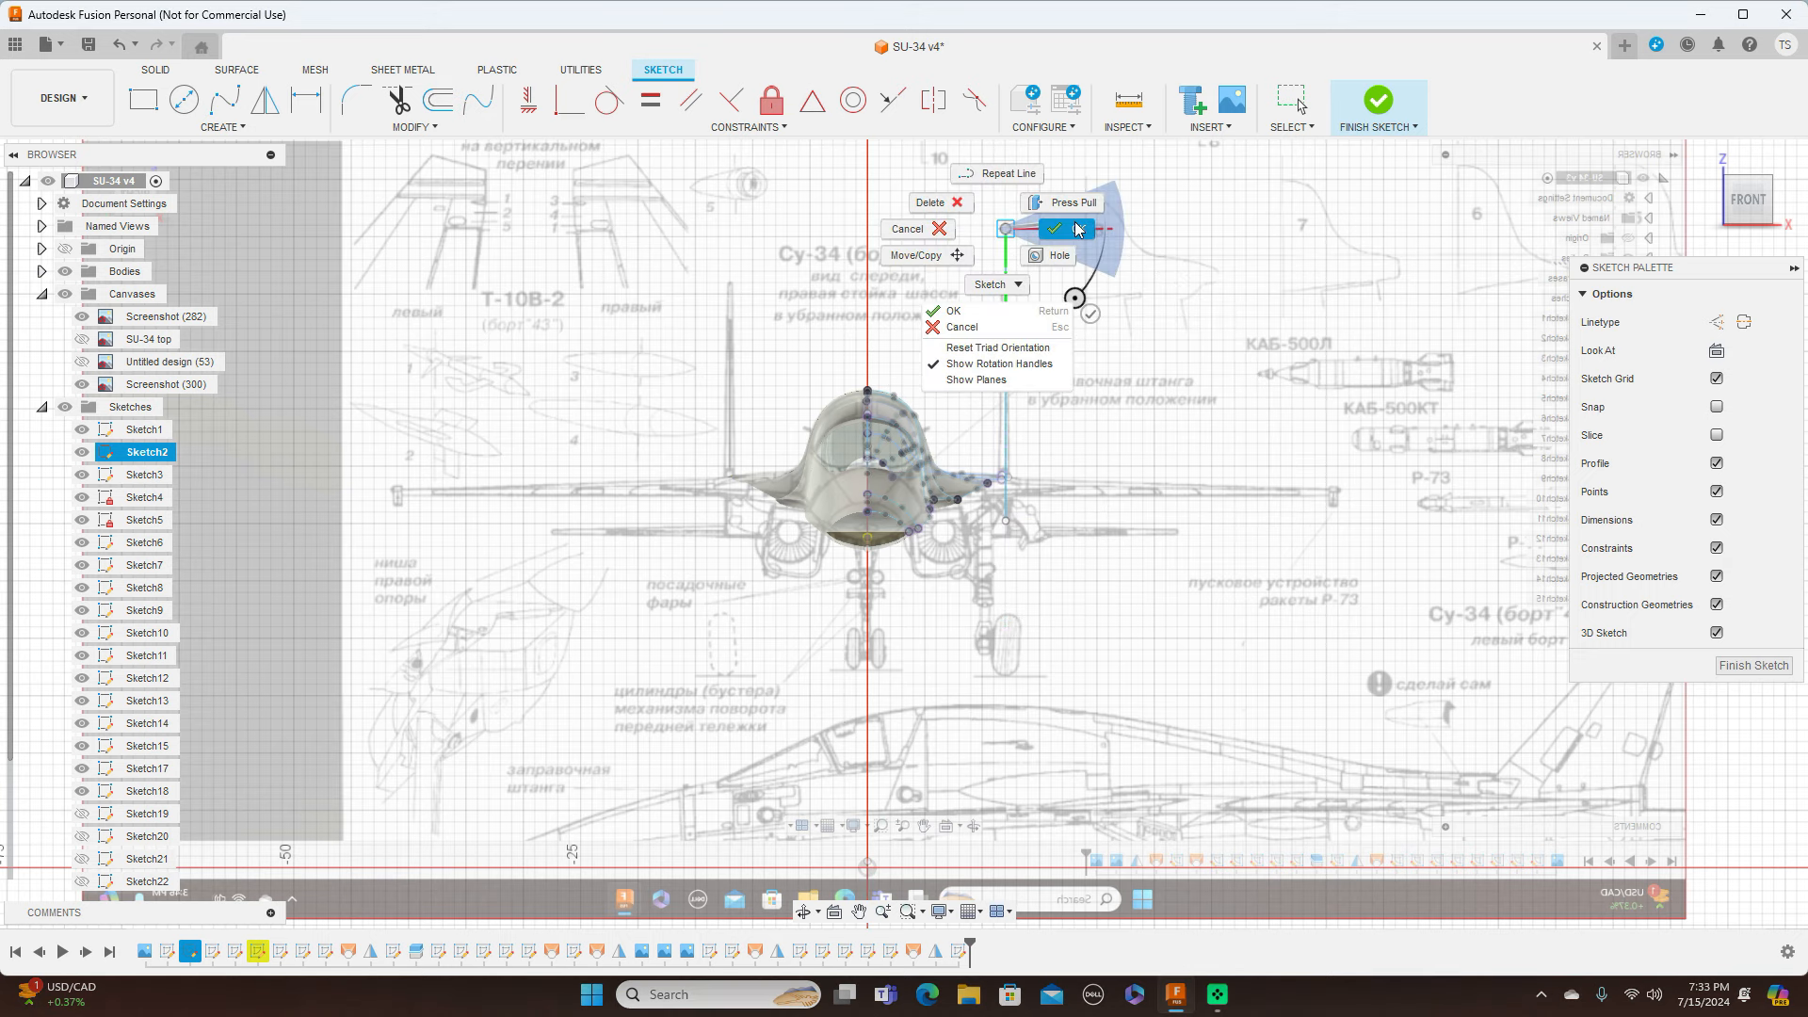
pyautogui.press('Escape')
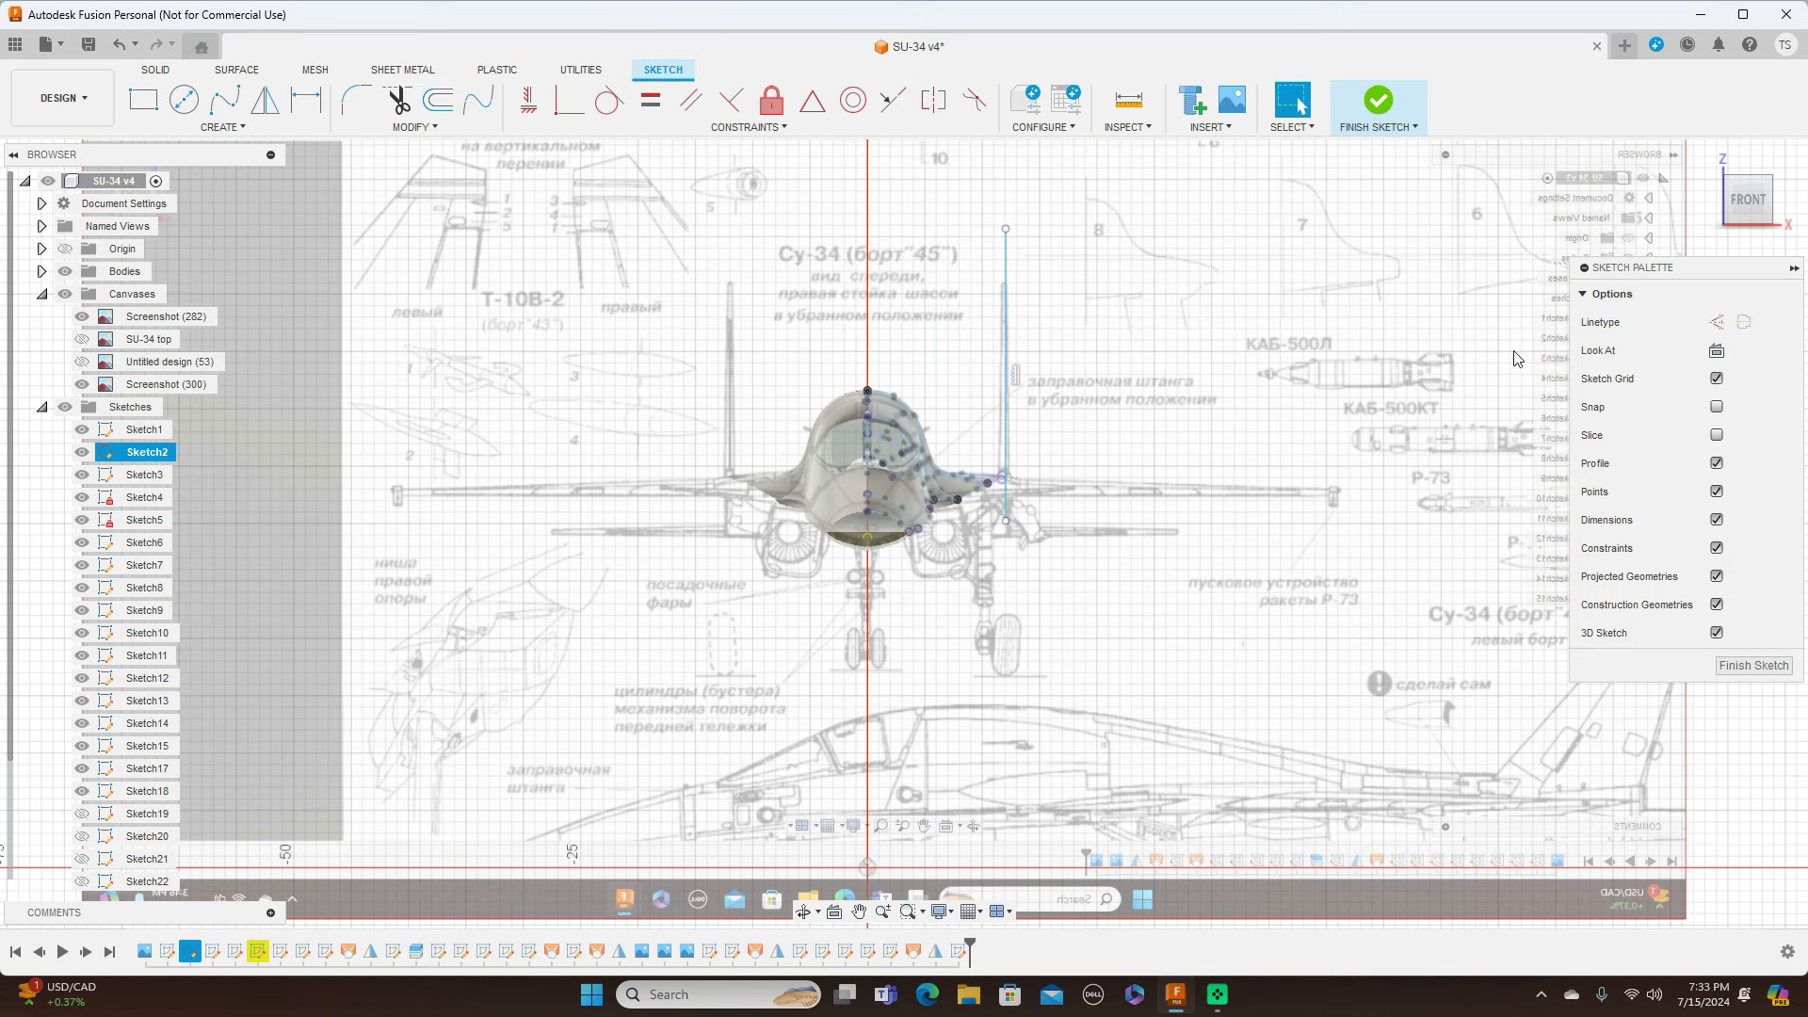
# Step: Convert the vertical tail-fin line to construction linetype and finish the sketch
pyautogui.click(1009, 354)
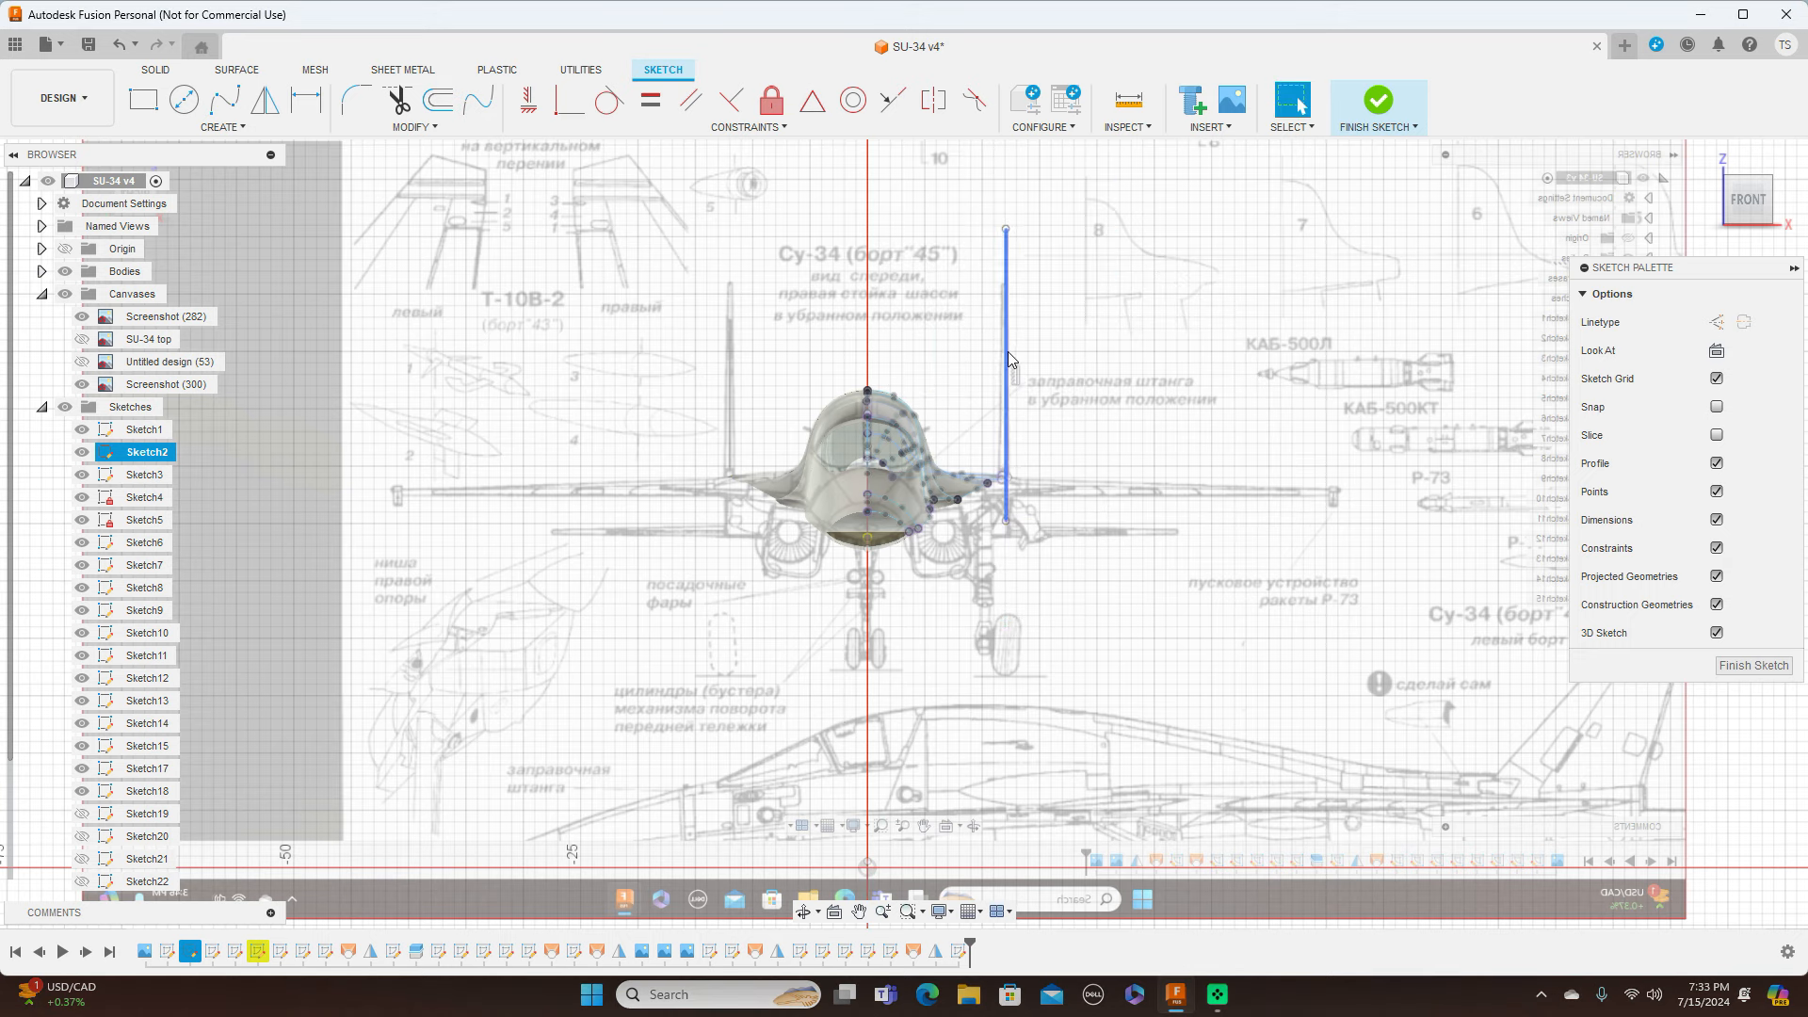
pyautogui.click(1716, 323)
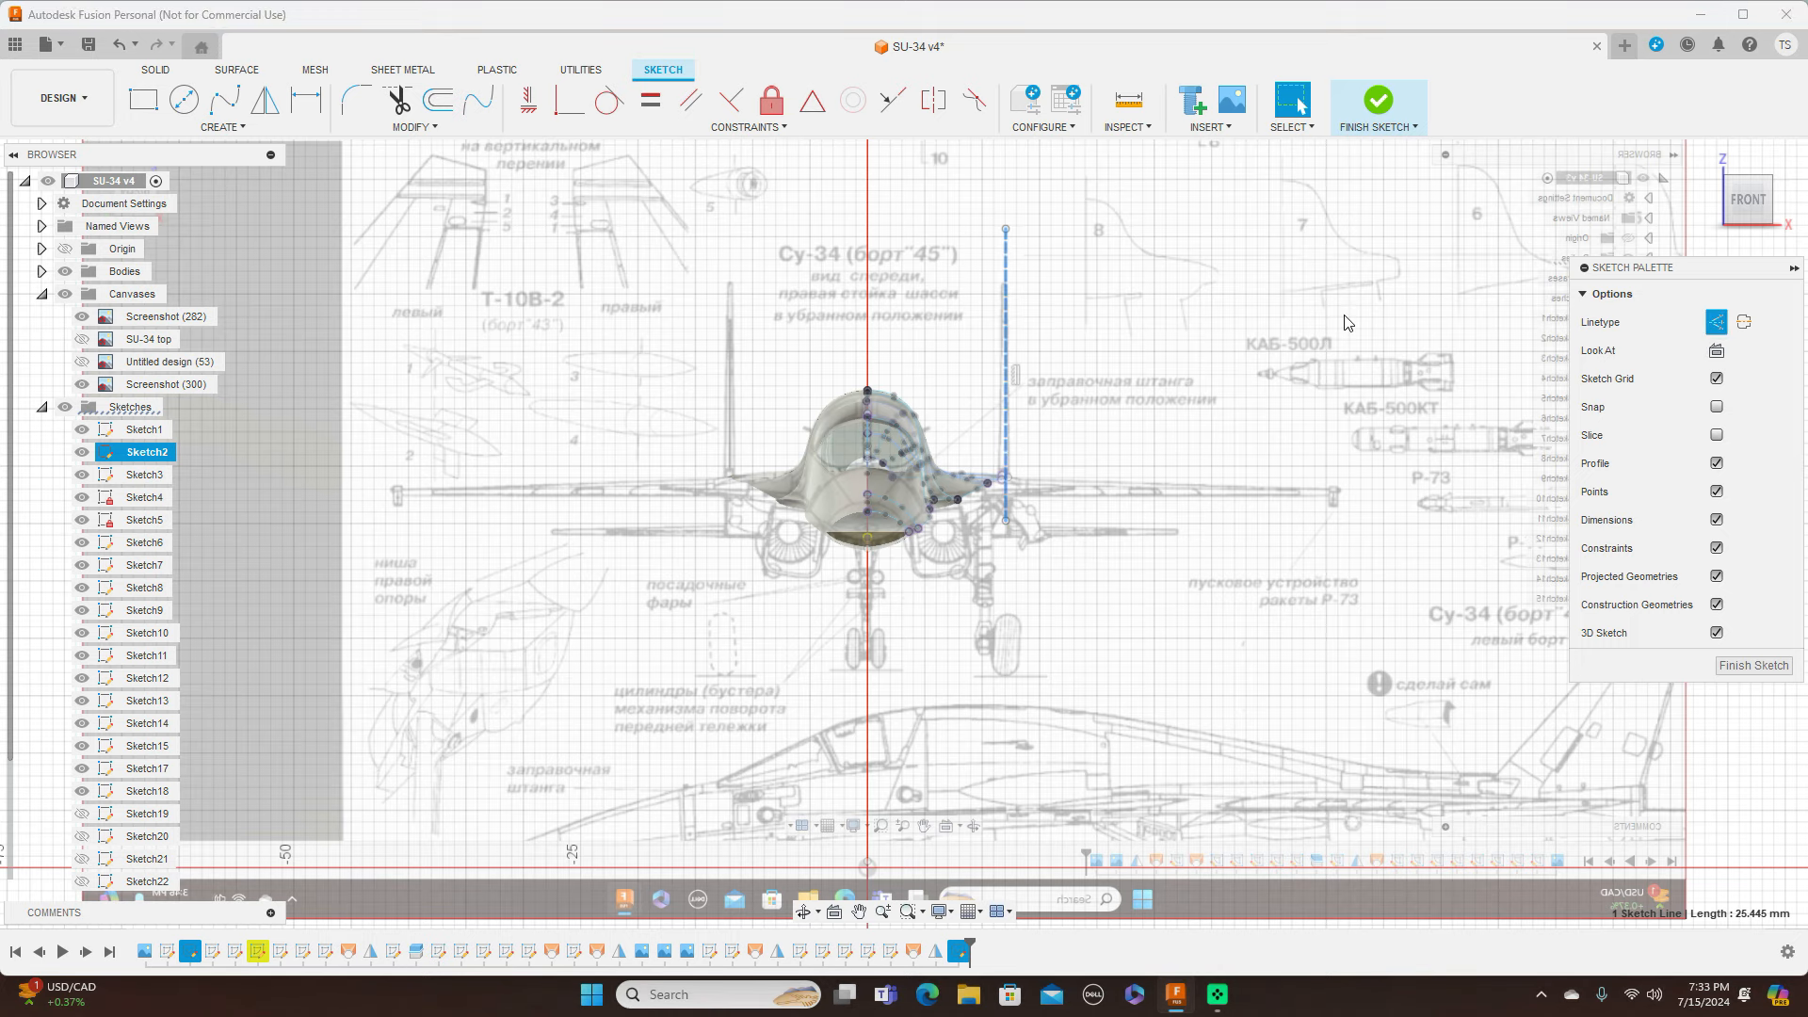
pyautogui.scroll(-3, 1281, 363)
pyautogui.click(1754, 665)
pyautogui.scroll(1, 1237, 509)
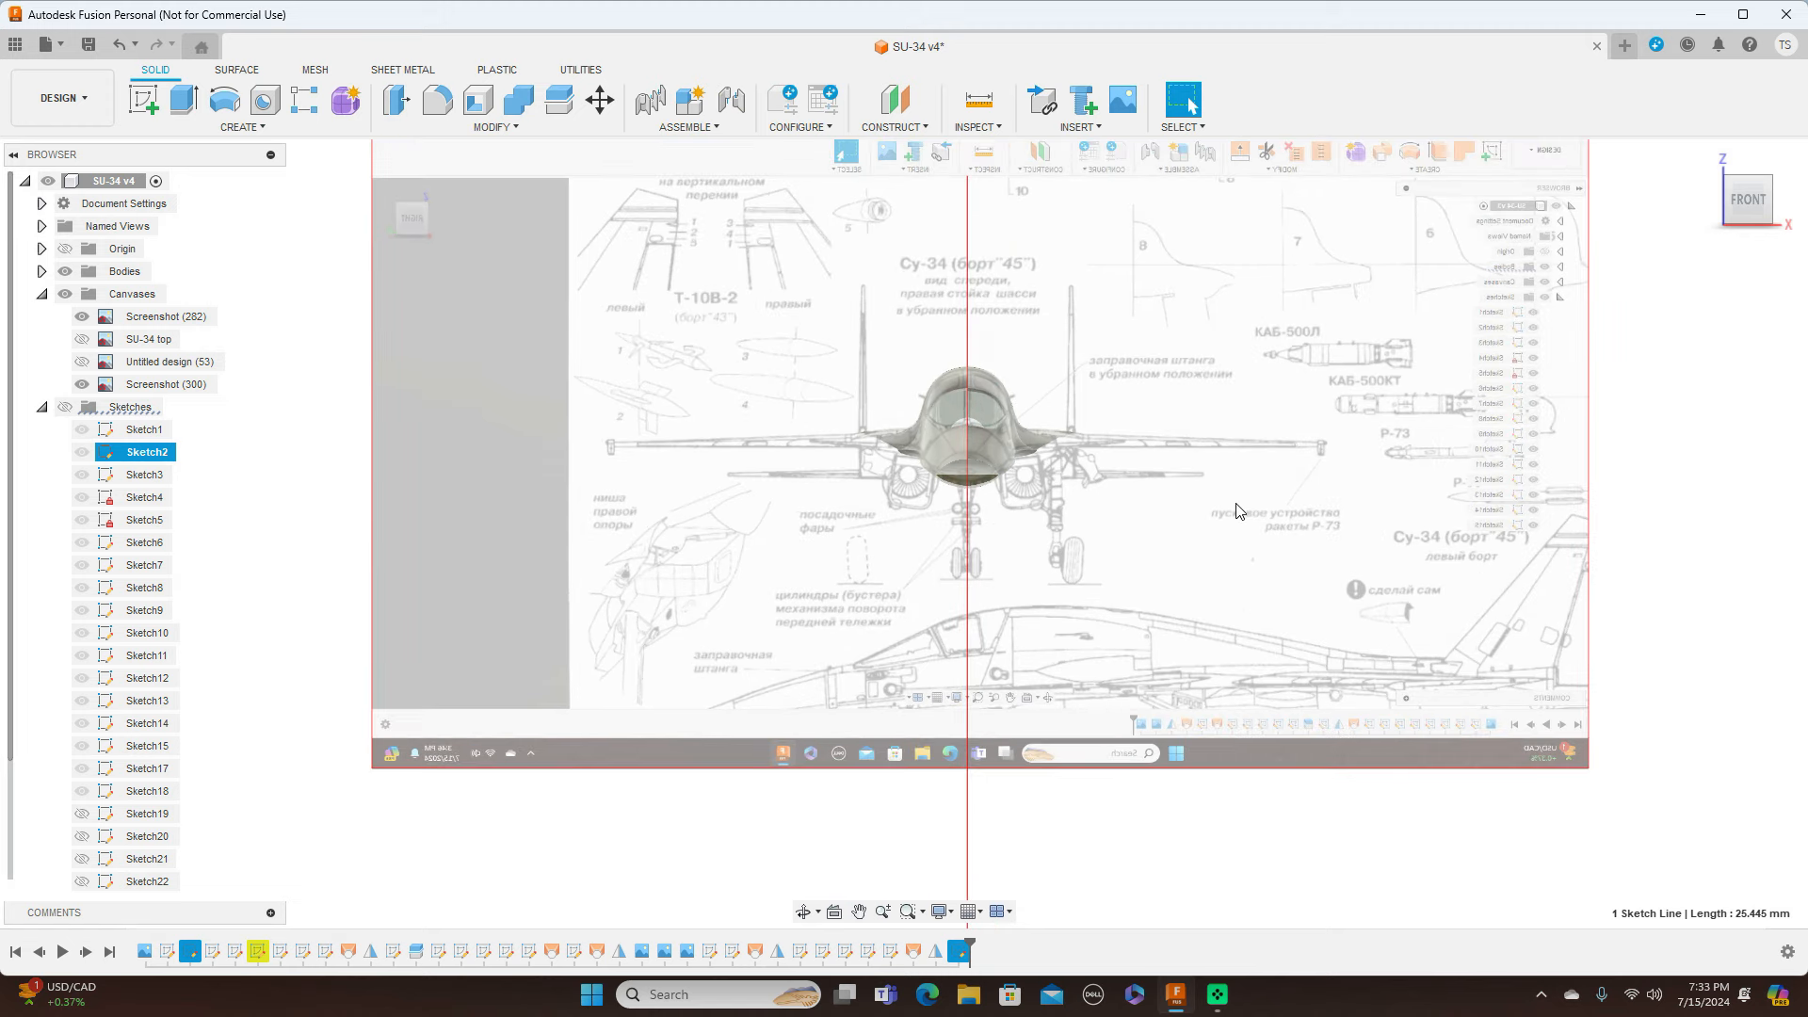
pyautogui.scroll(-1, 1237, 509)
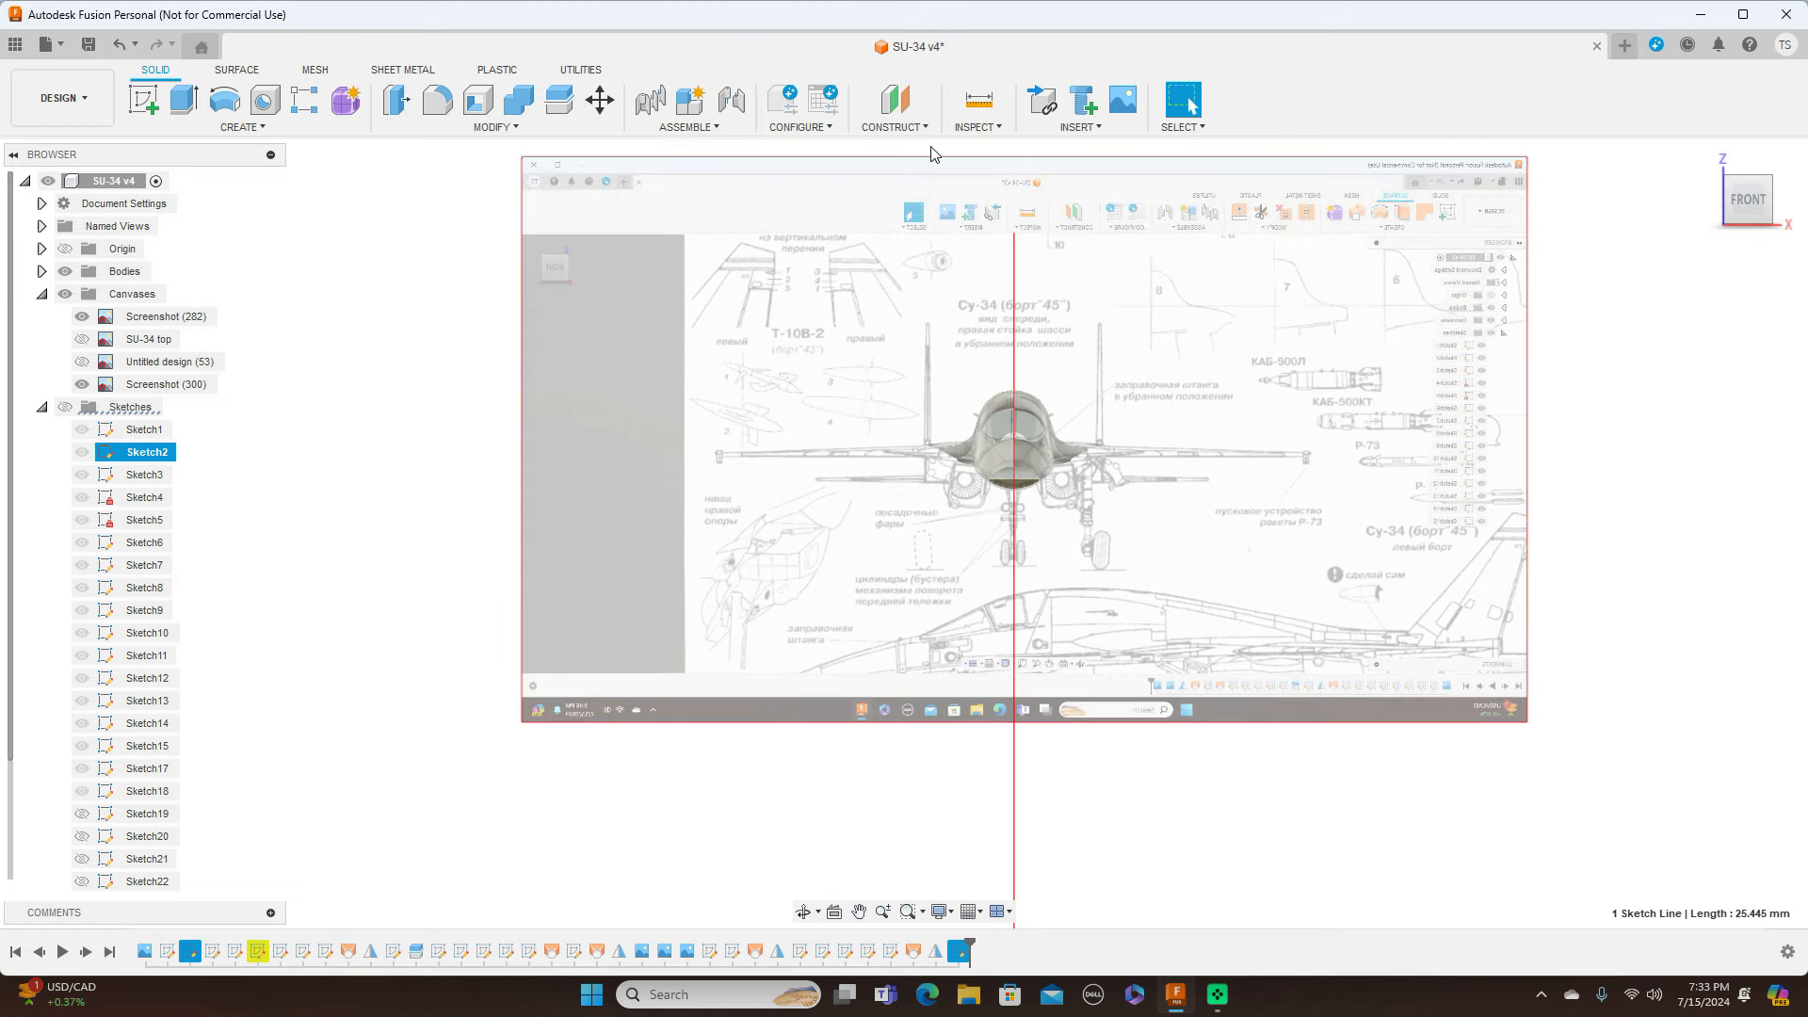
pyautogui.click(892, 126)
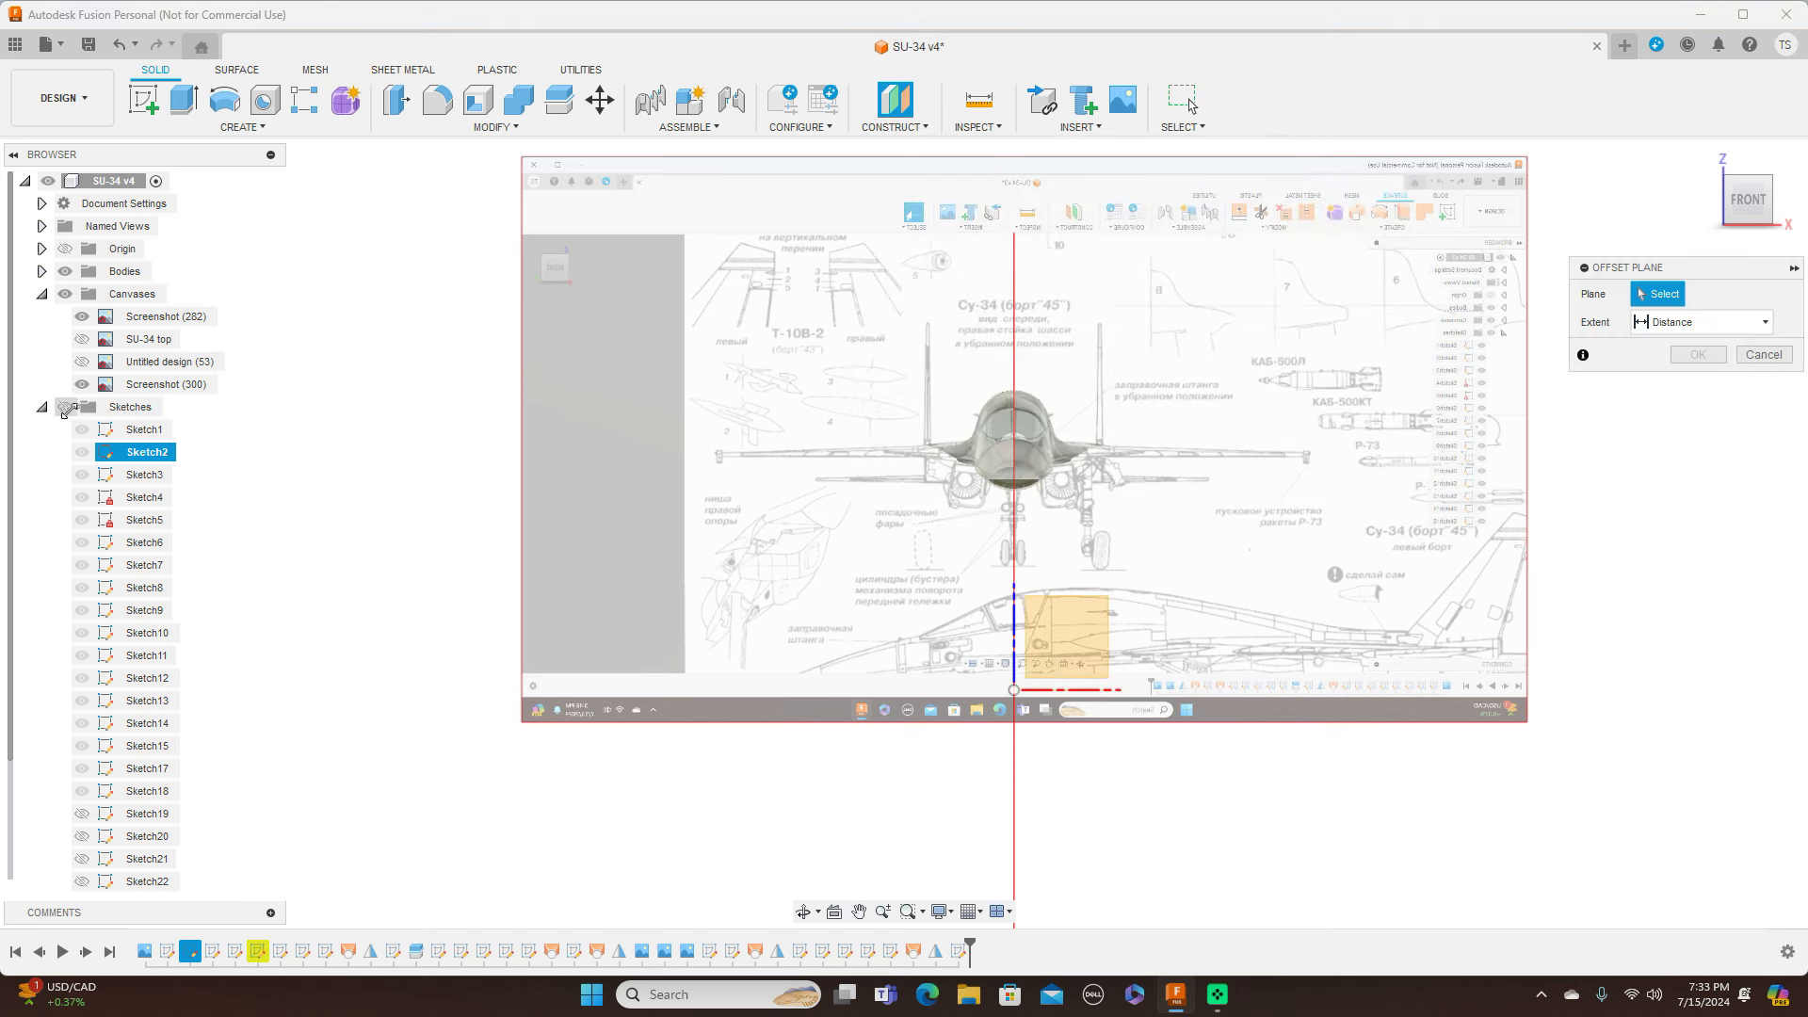
pyautogui.click(65, 407)
pyautogui.scroll(1, 1017, 595)
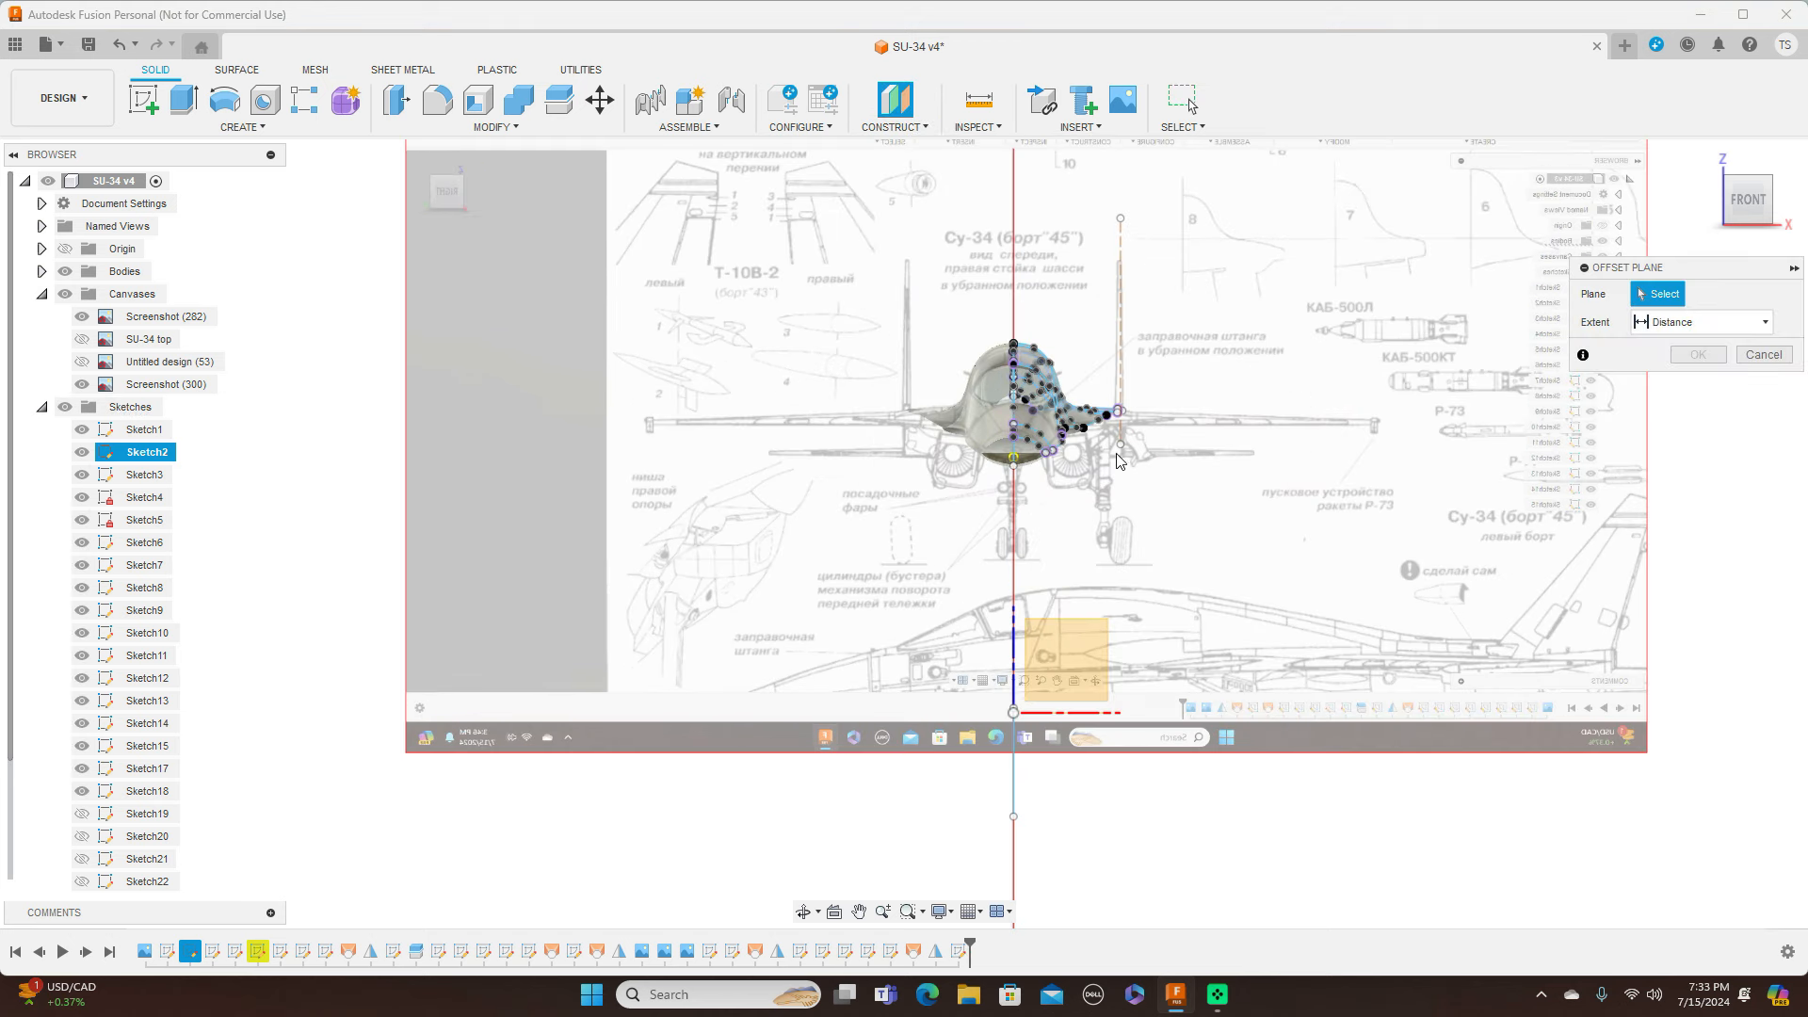
pyautogui.scroll(2, 1127, 440)
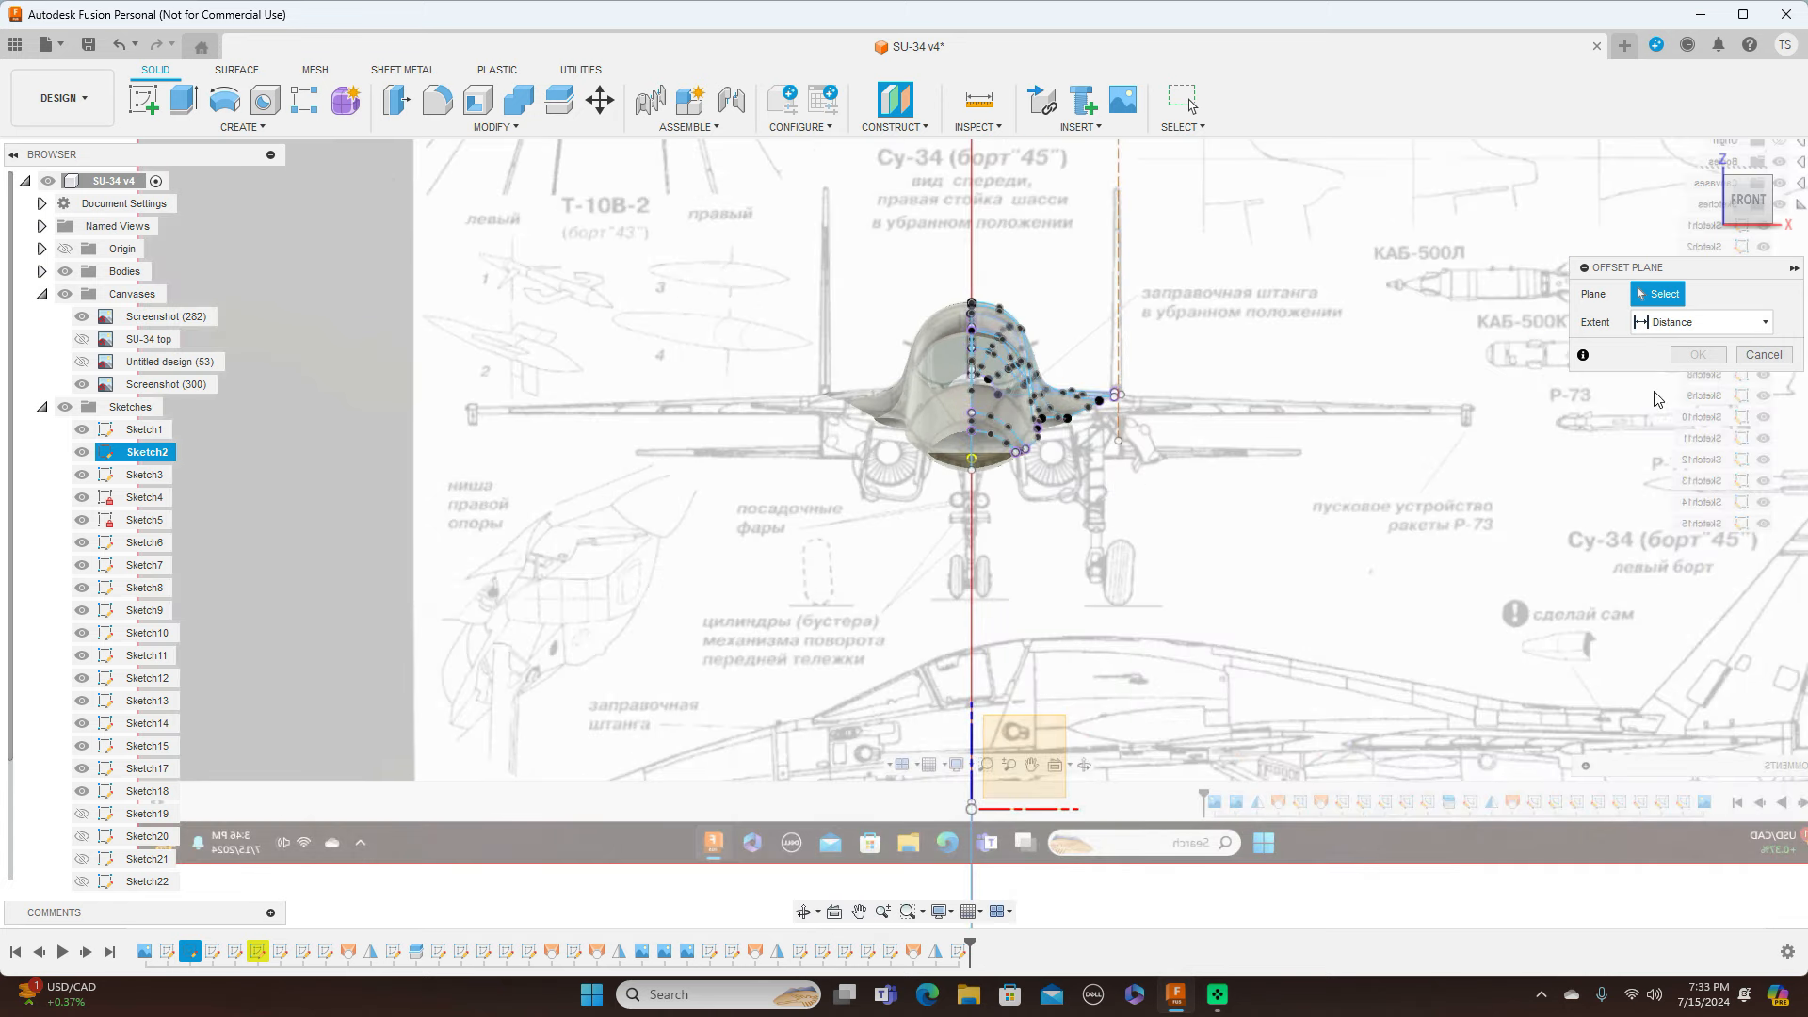
pyautogui.click(1763, 355)
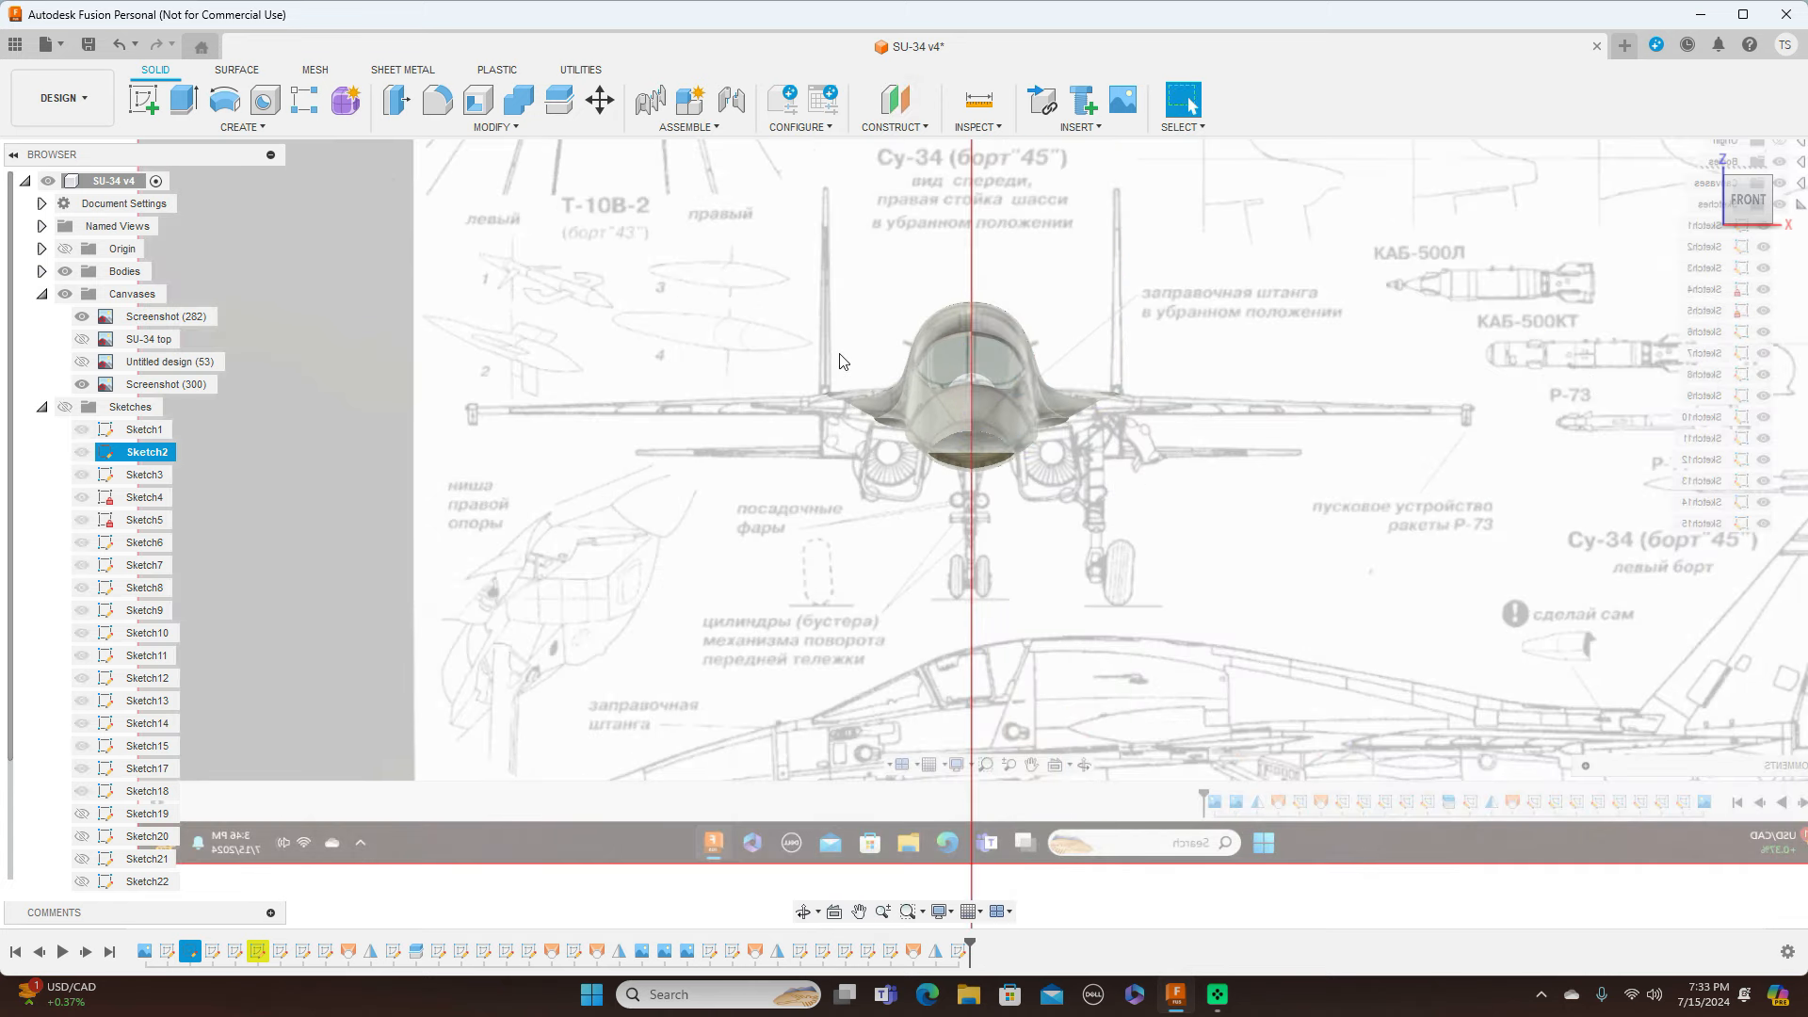
# Step: Show the sketches and extend the construction line's lower end below the origin, keeping the line aligned with the positive-X tail fin
pyautogui.click(64, 407)
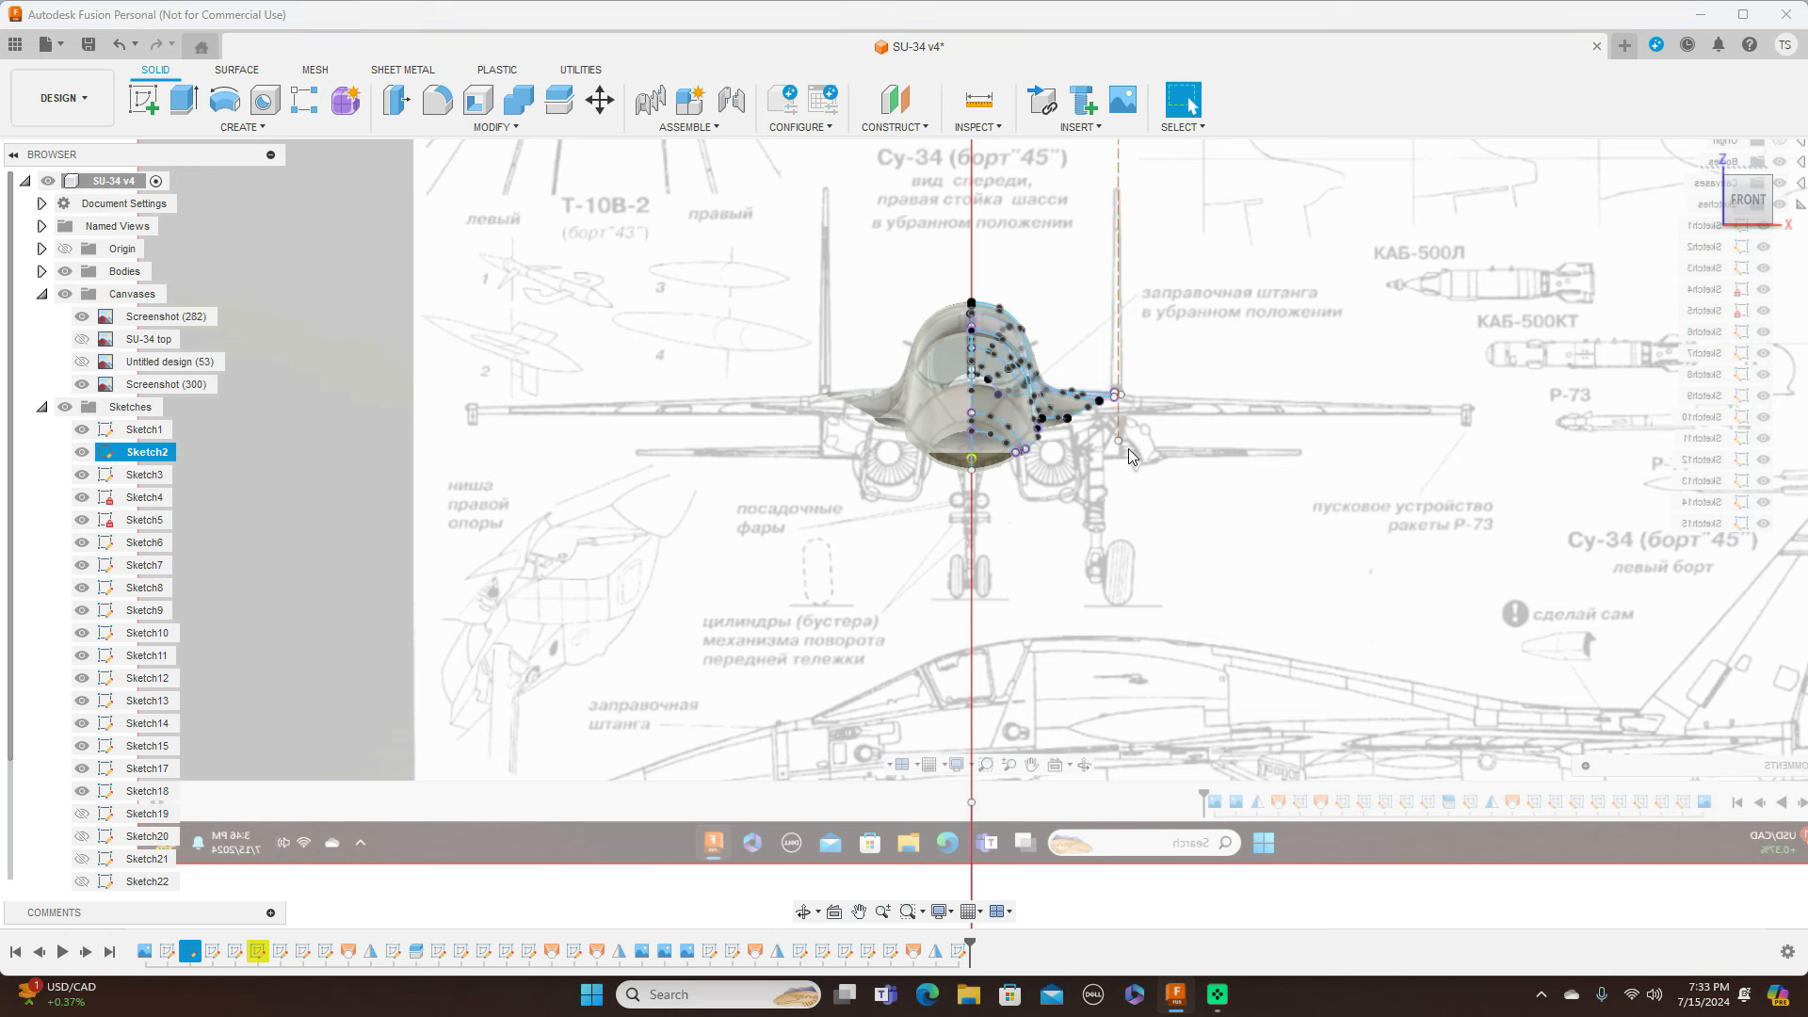
pyautogui.moveTo(1124, 446); pyautogui.dragTo(1114, 644)
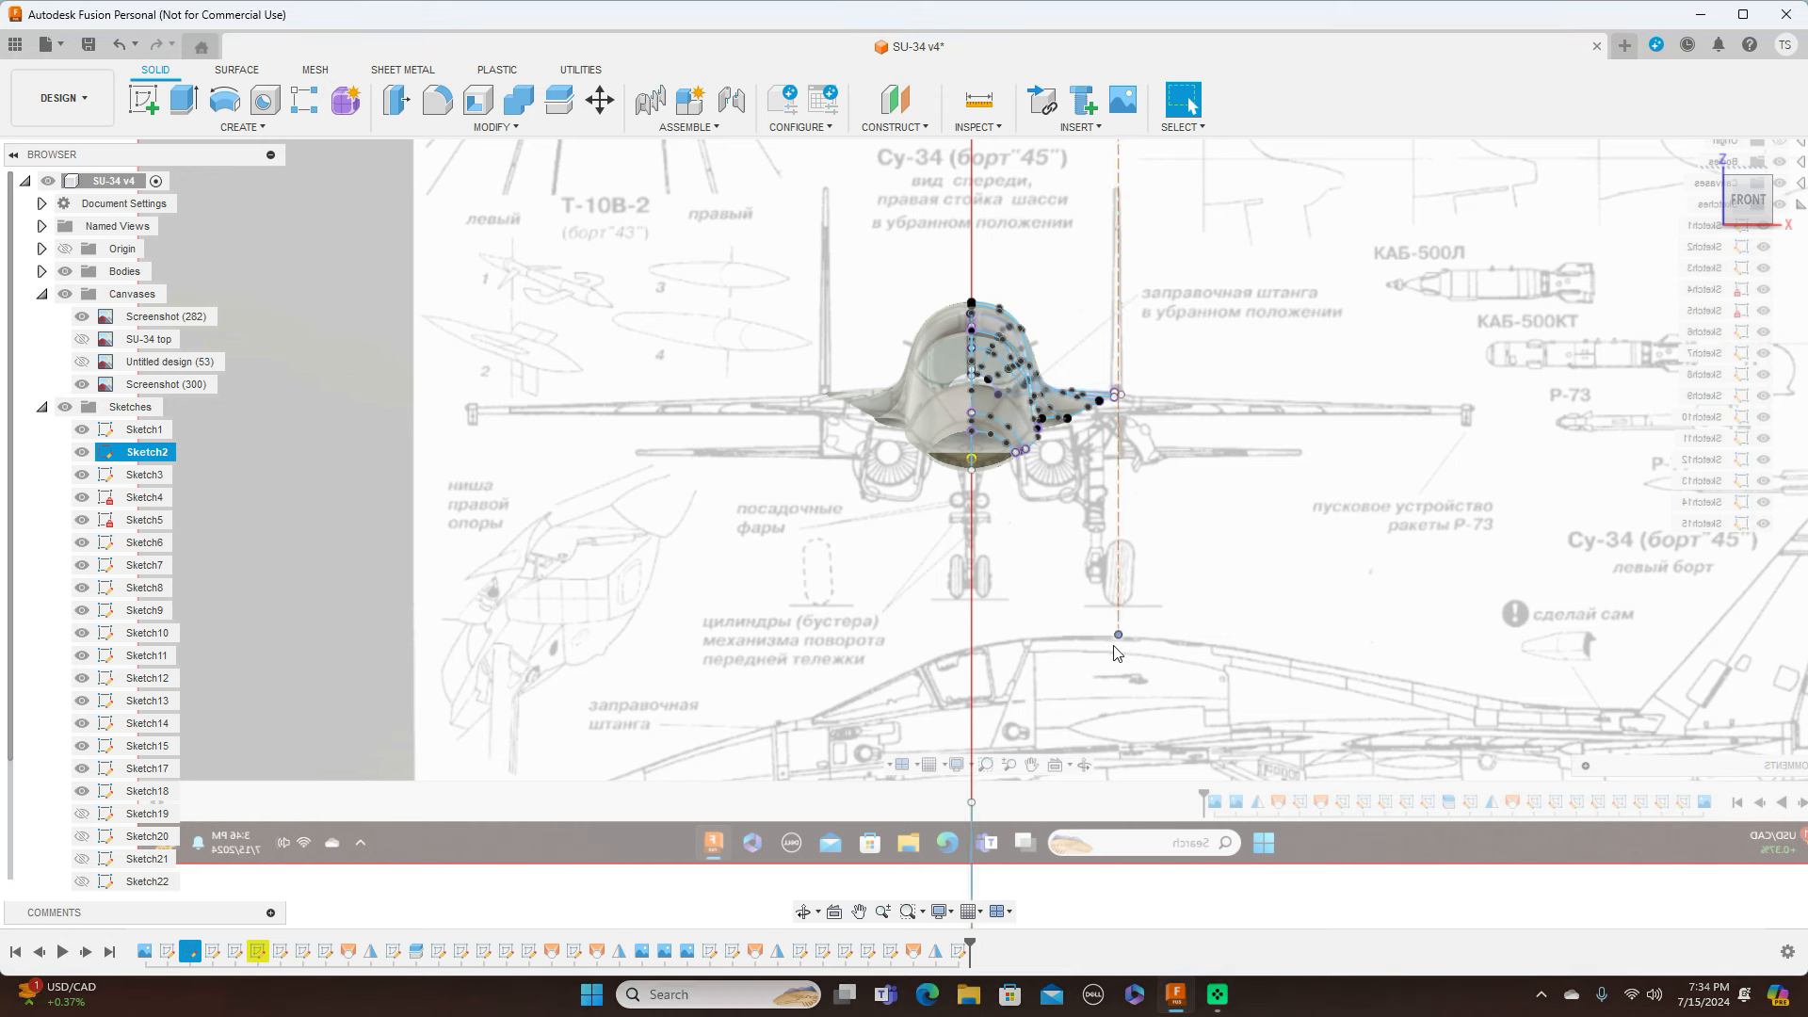
pyautogui.moveTo(1112, 806); pyautogui.dragTo(1112, 808)
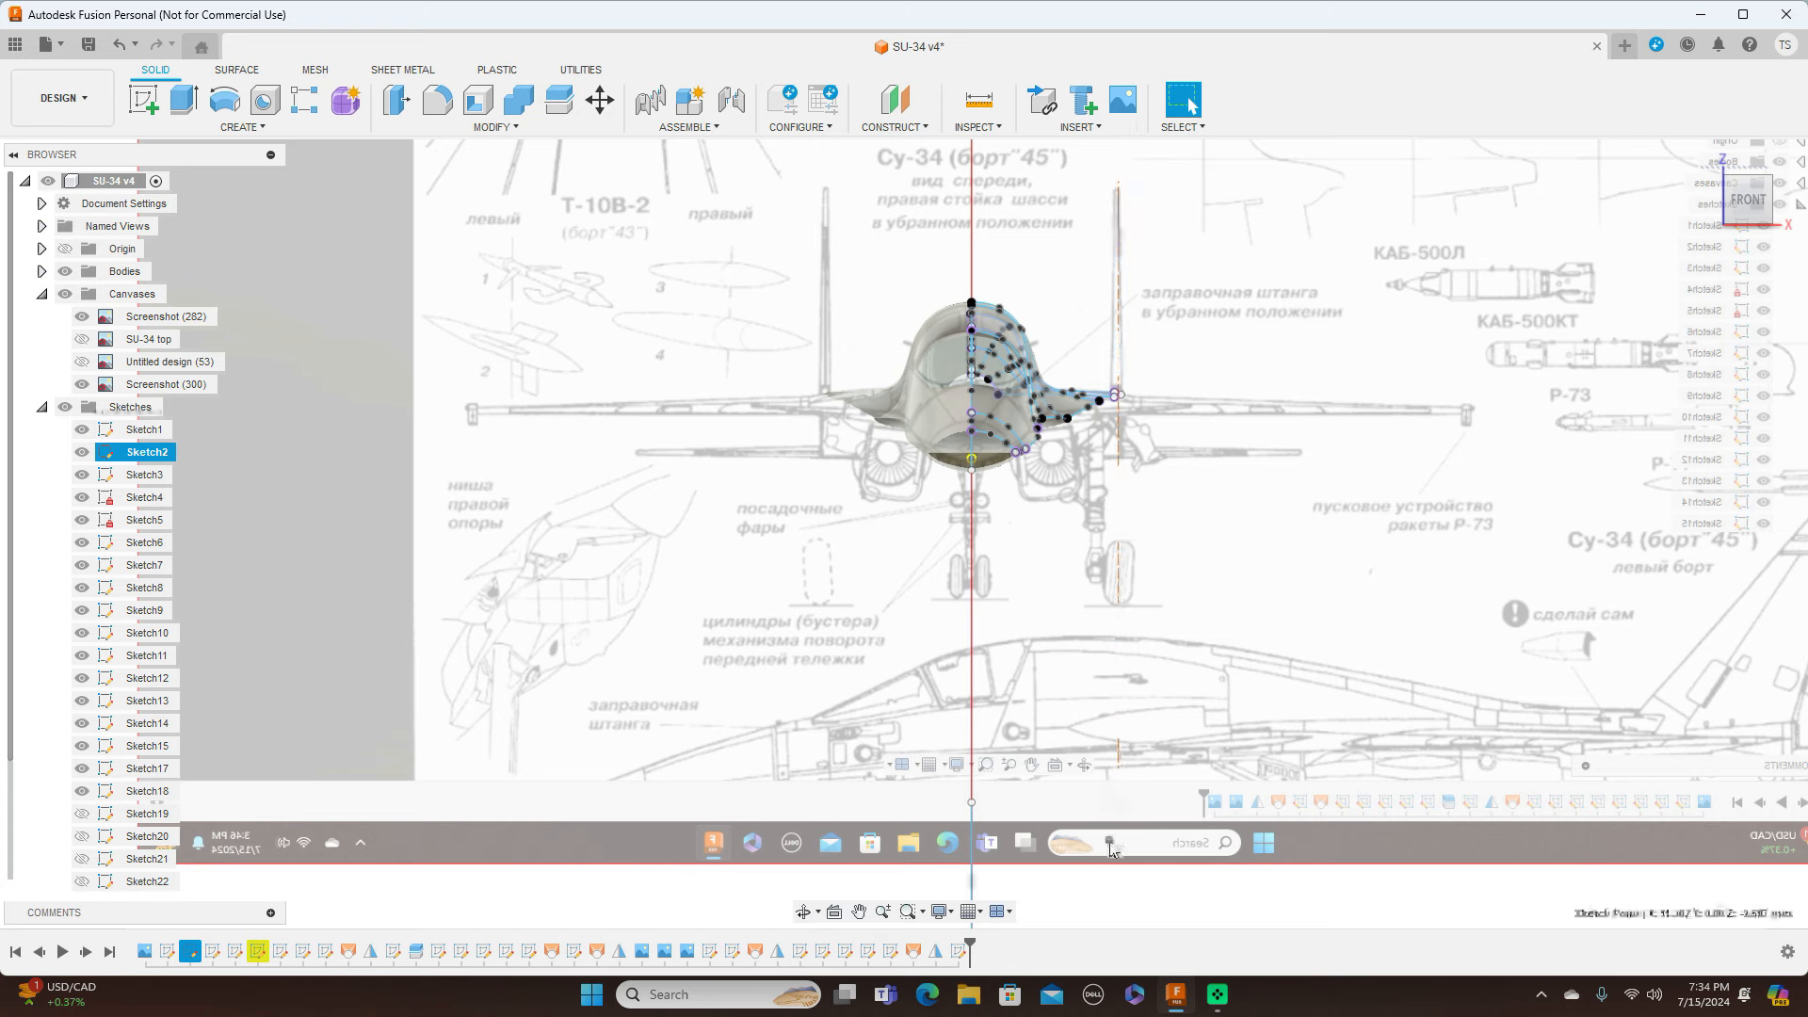
pyautogui.scroll(-2, 1224, 724)
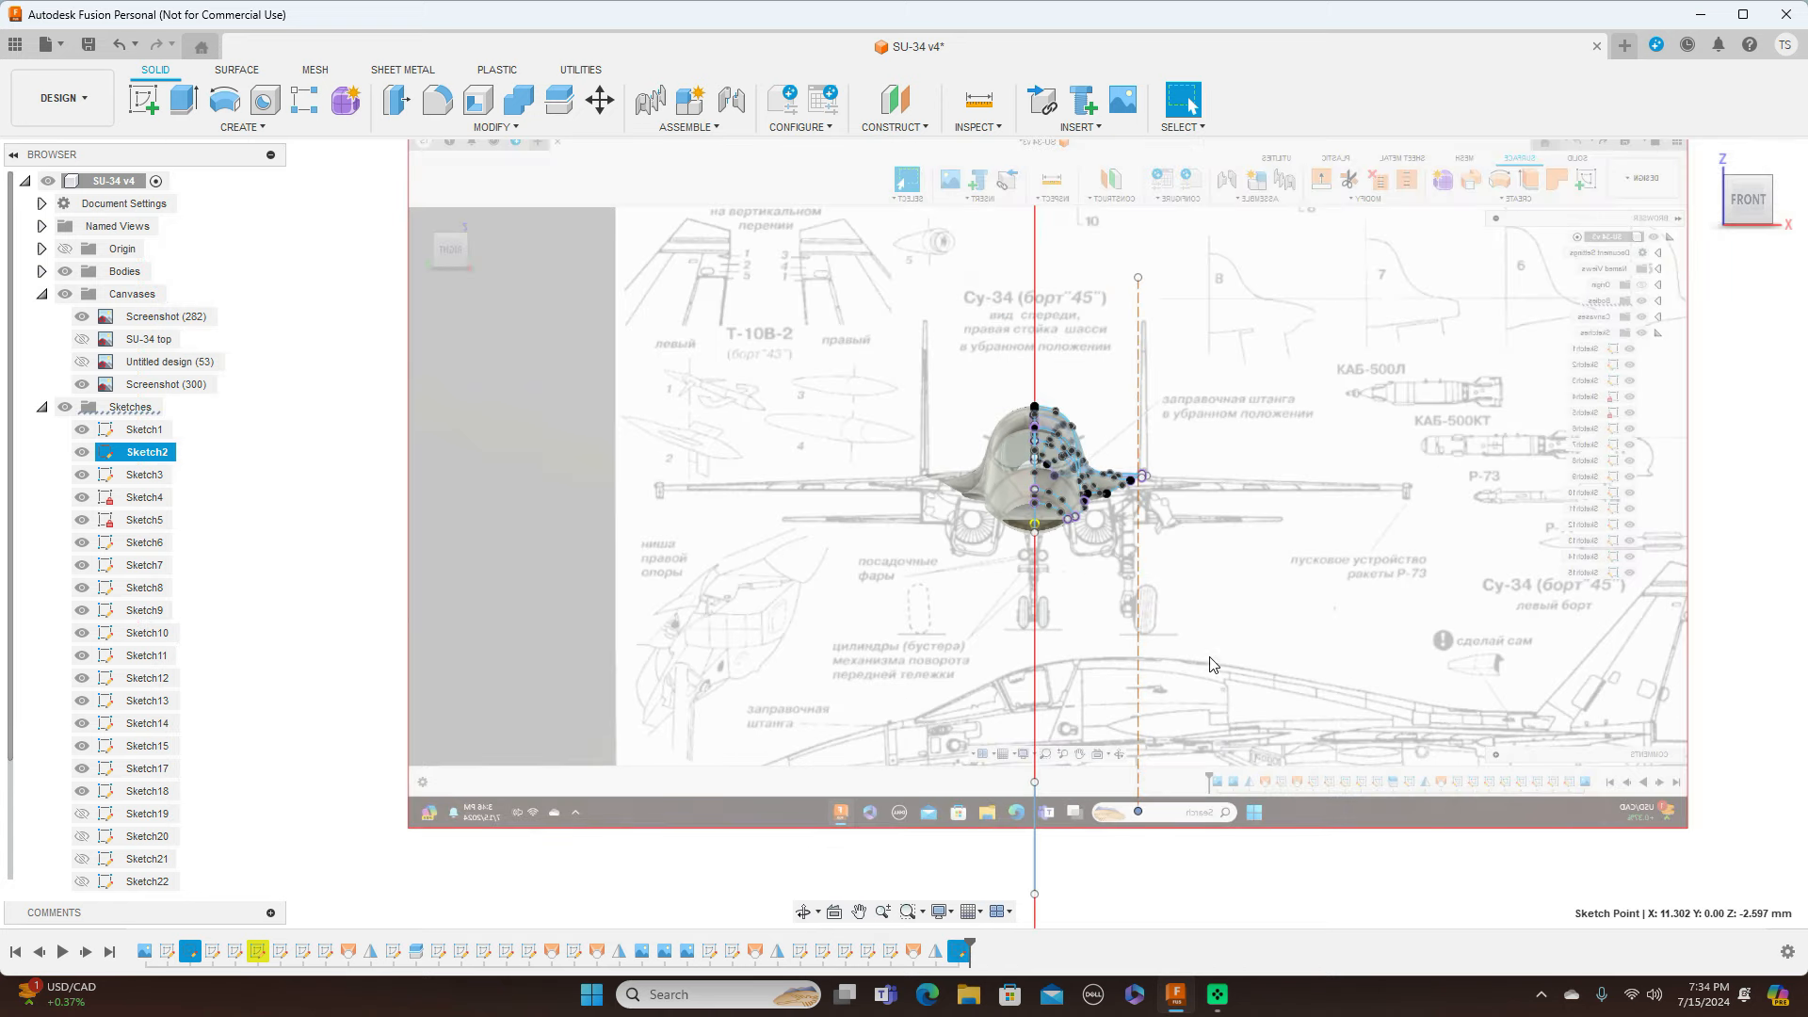
pyautogui.scroll(2, 1200, 609)
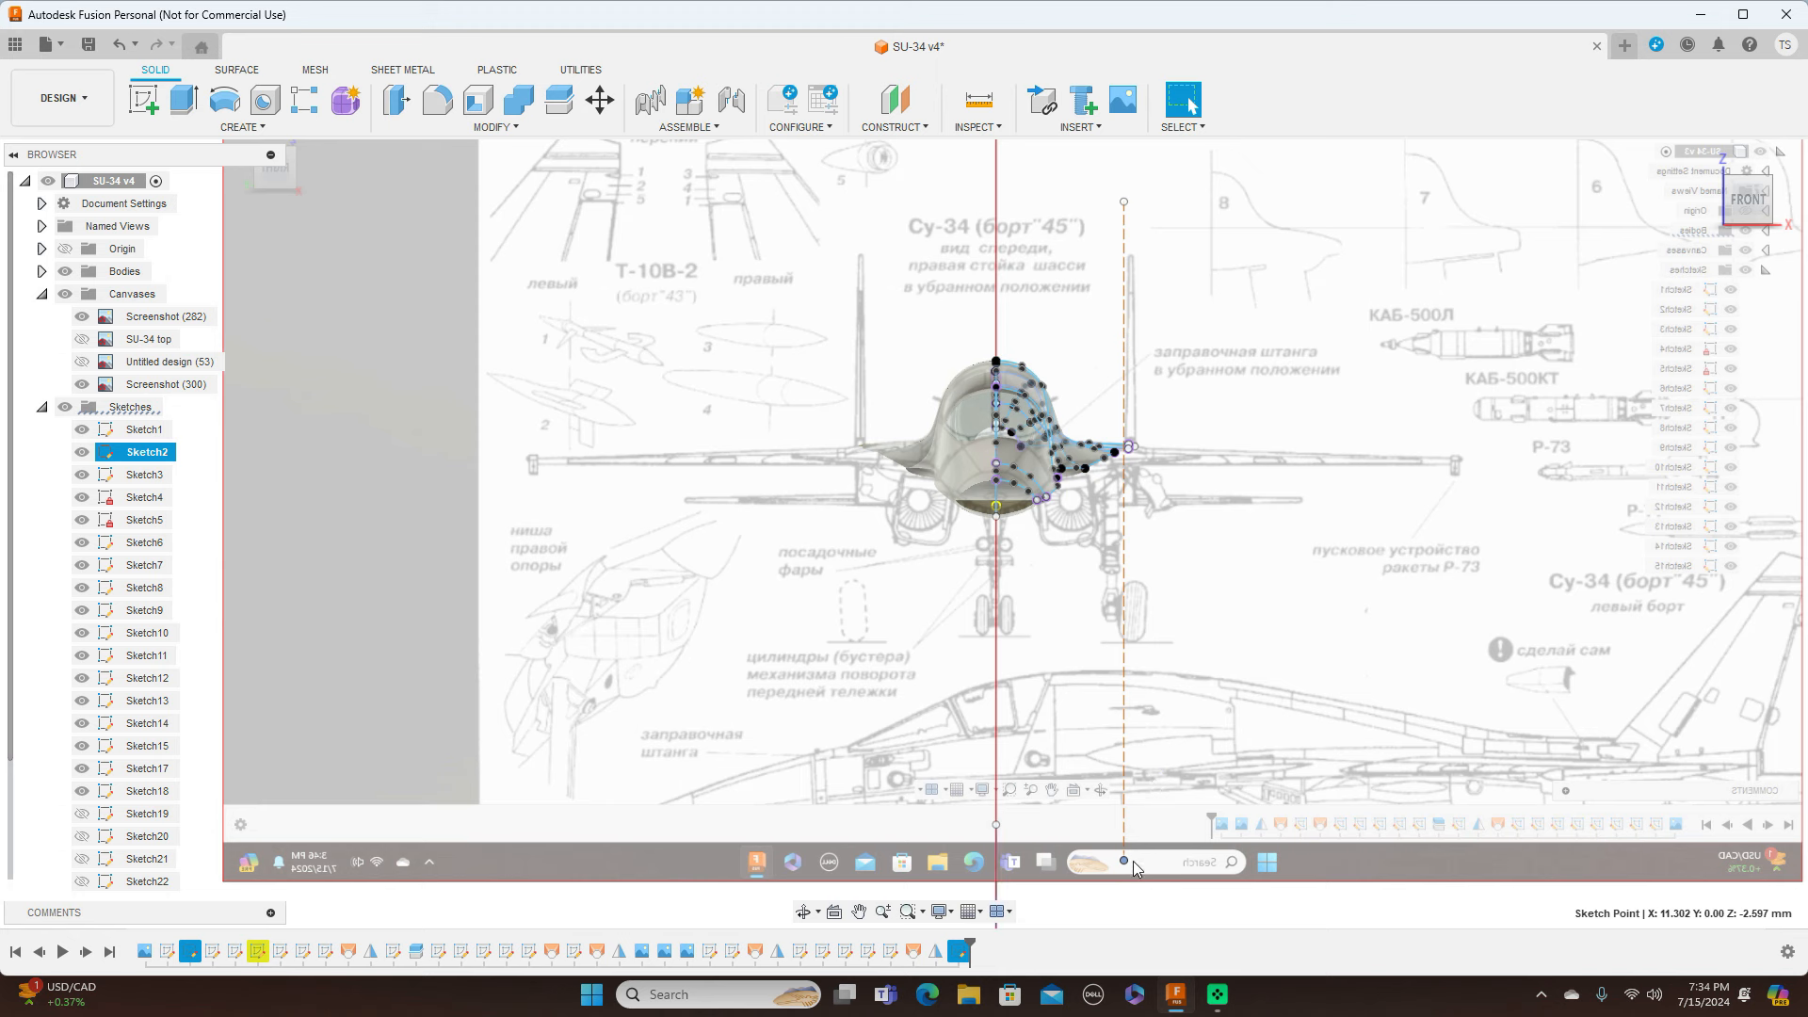
pyautogui.moveTo(1123, 862); pyautogui.dragTo(1132, 861)
# Step: Create a construction plane offset 12 mm from the origin's YZ plane, aligned with the tail-fin construction line
pyautogui.click(893, 126)
pyautogui.click(901, 149)
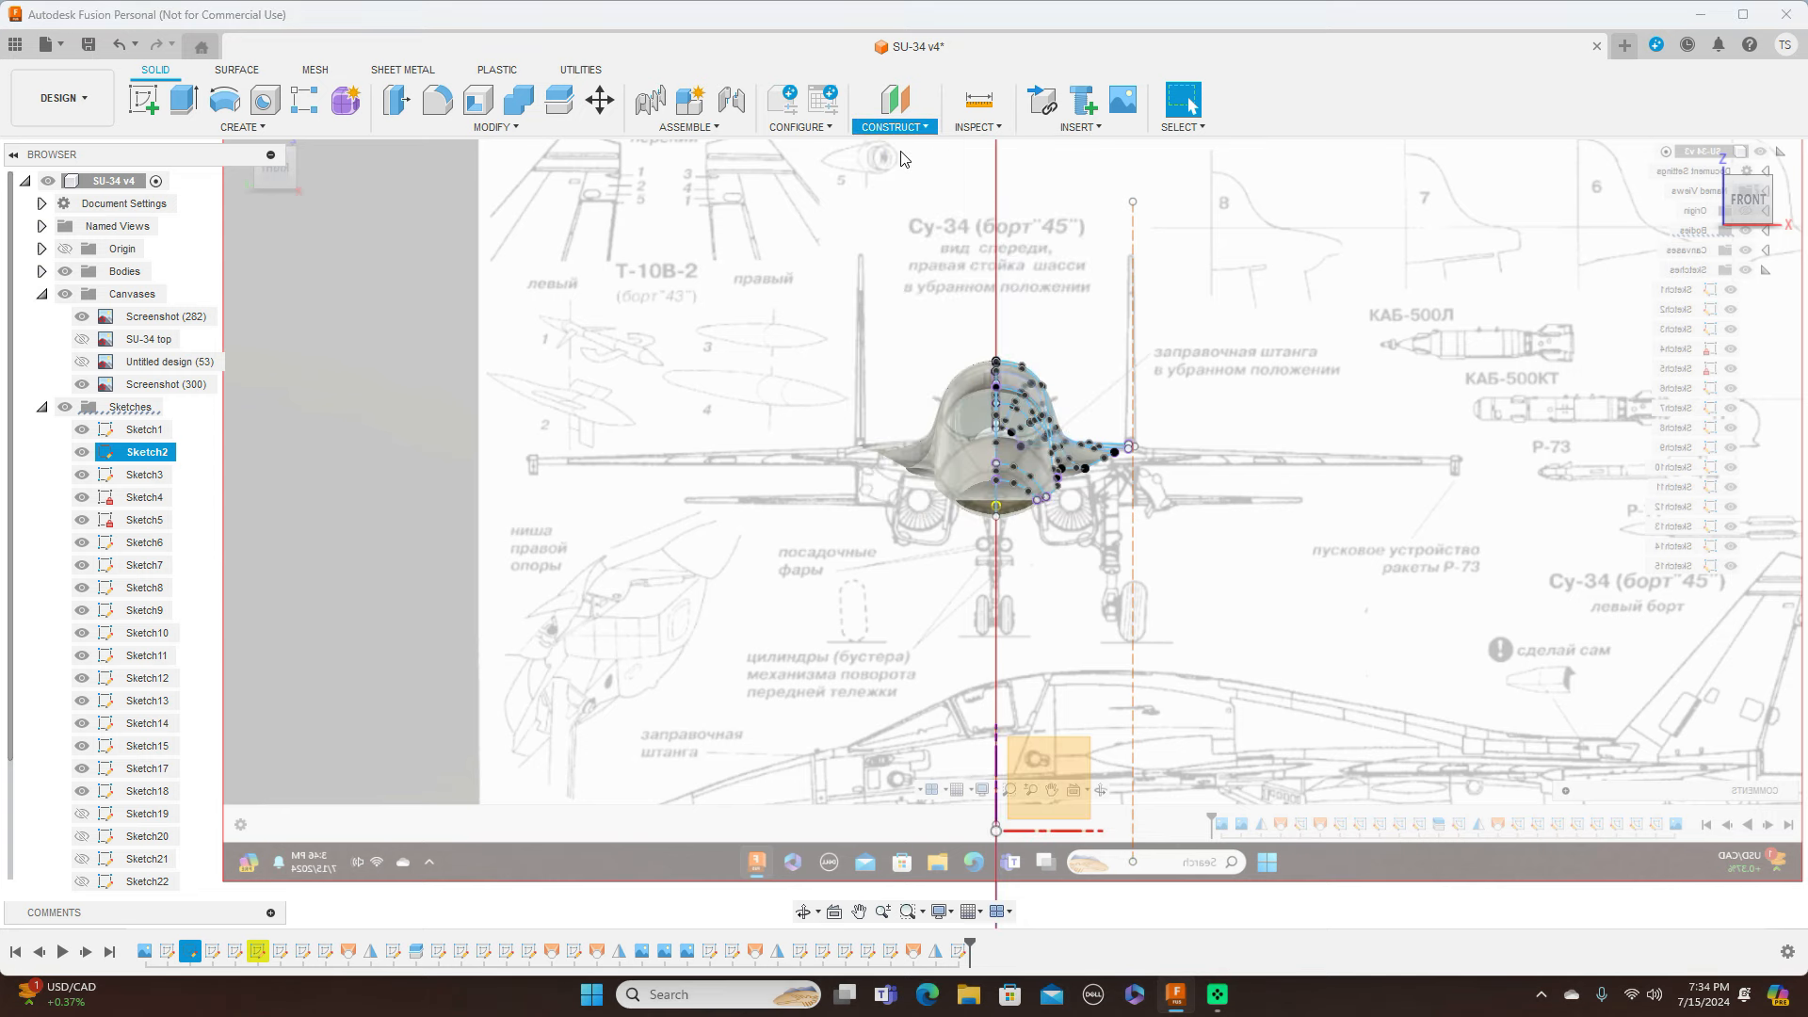
pyautogui.click(995, 761)
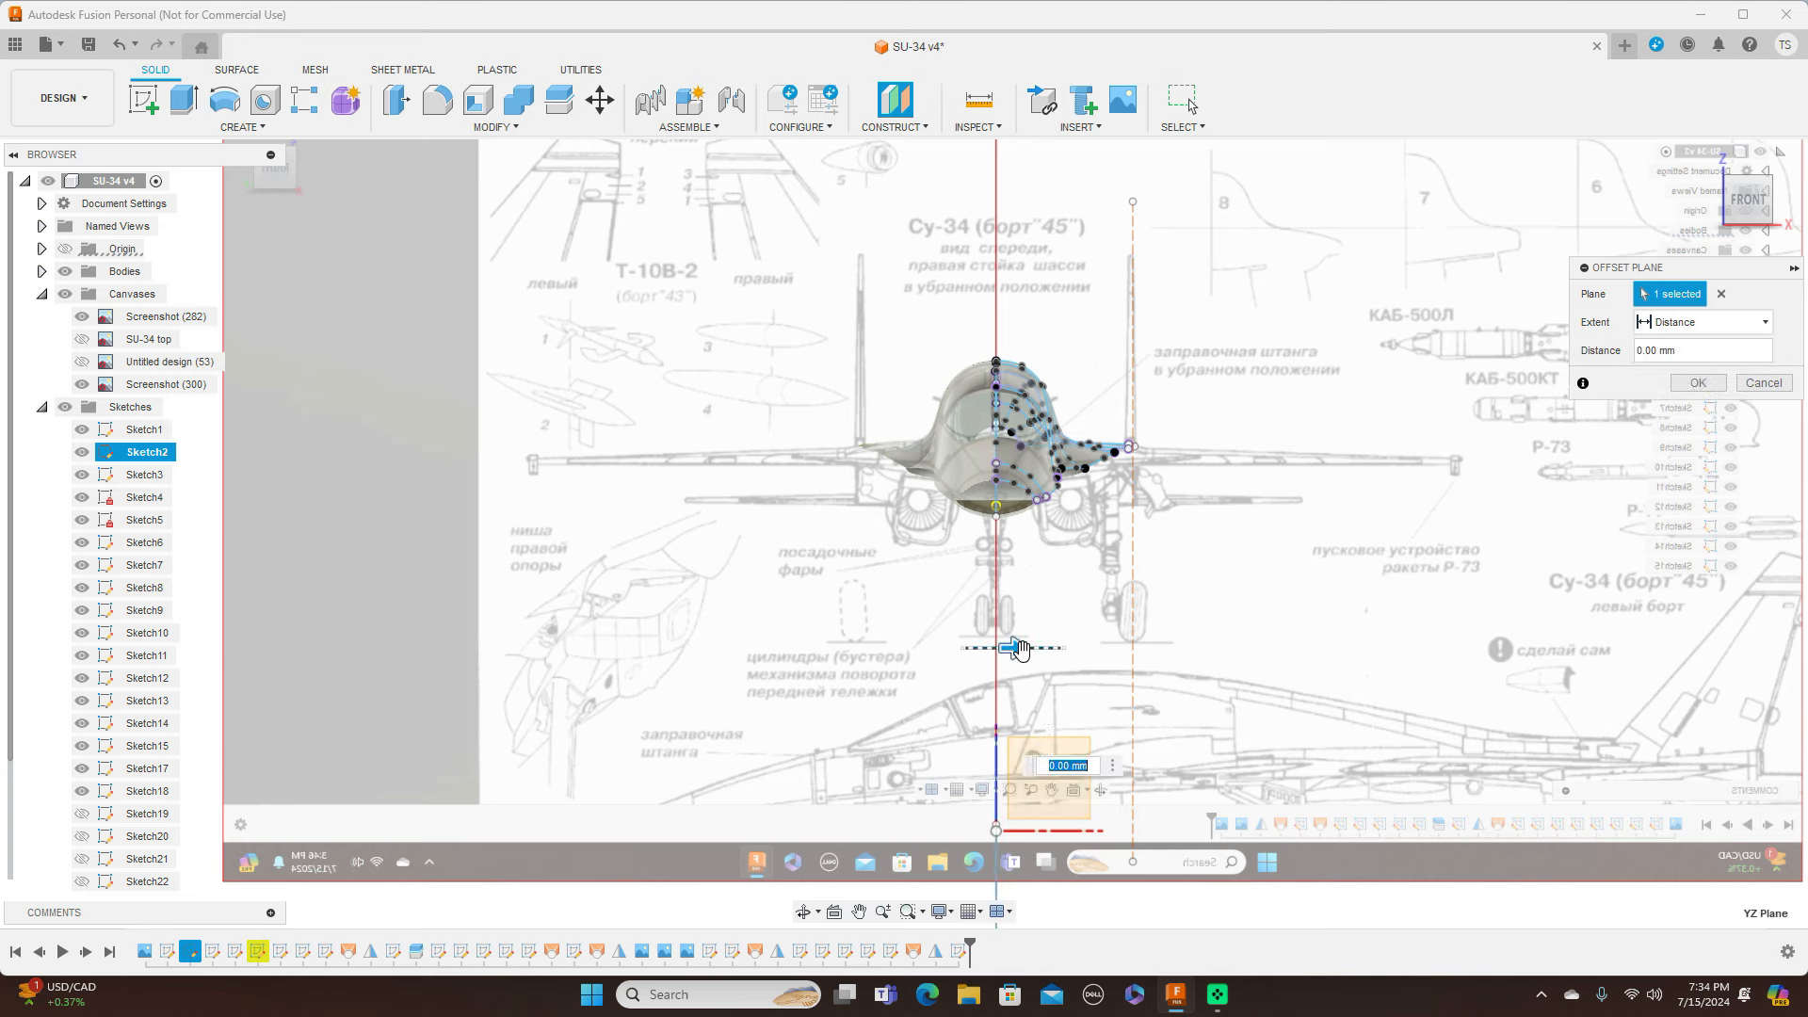
pyautogui.moveTo(1015, 648); pyautogui.dragTo(1156, 650)
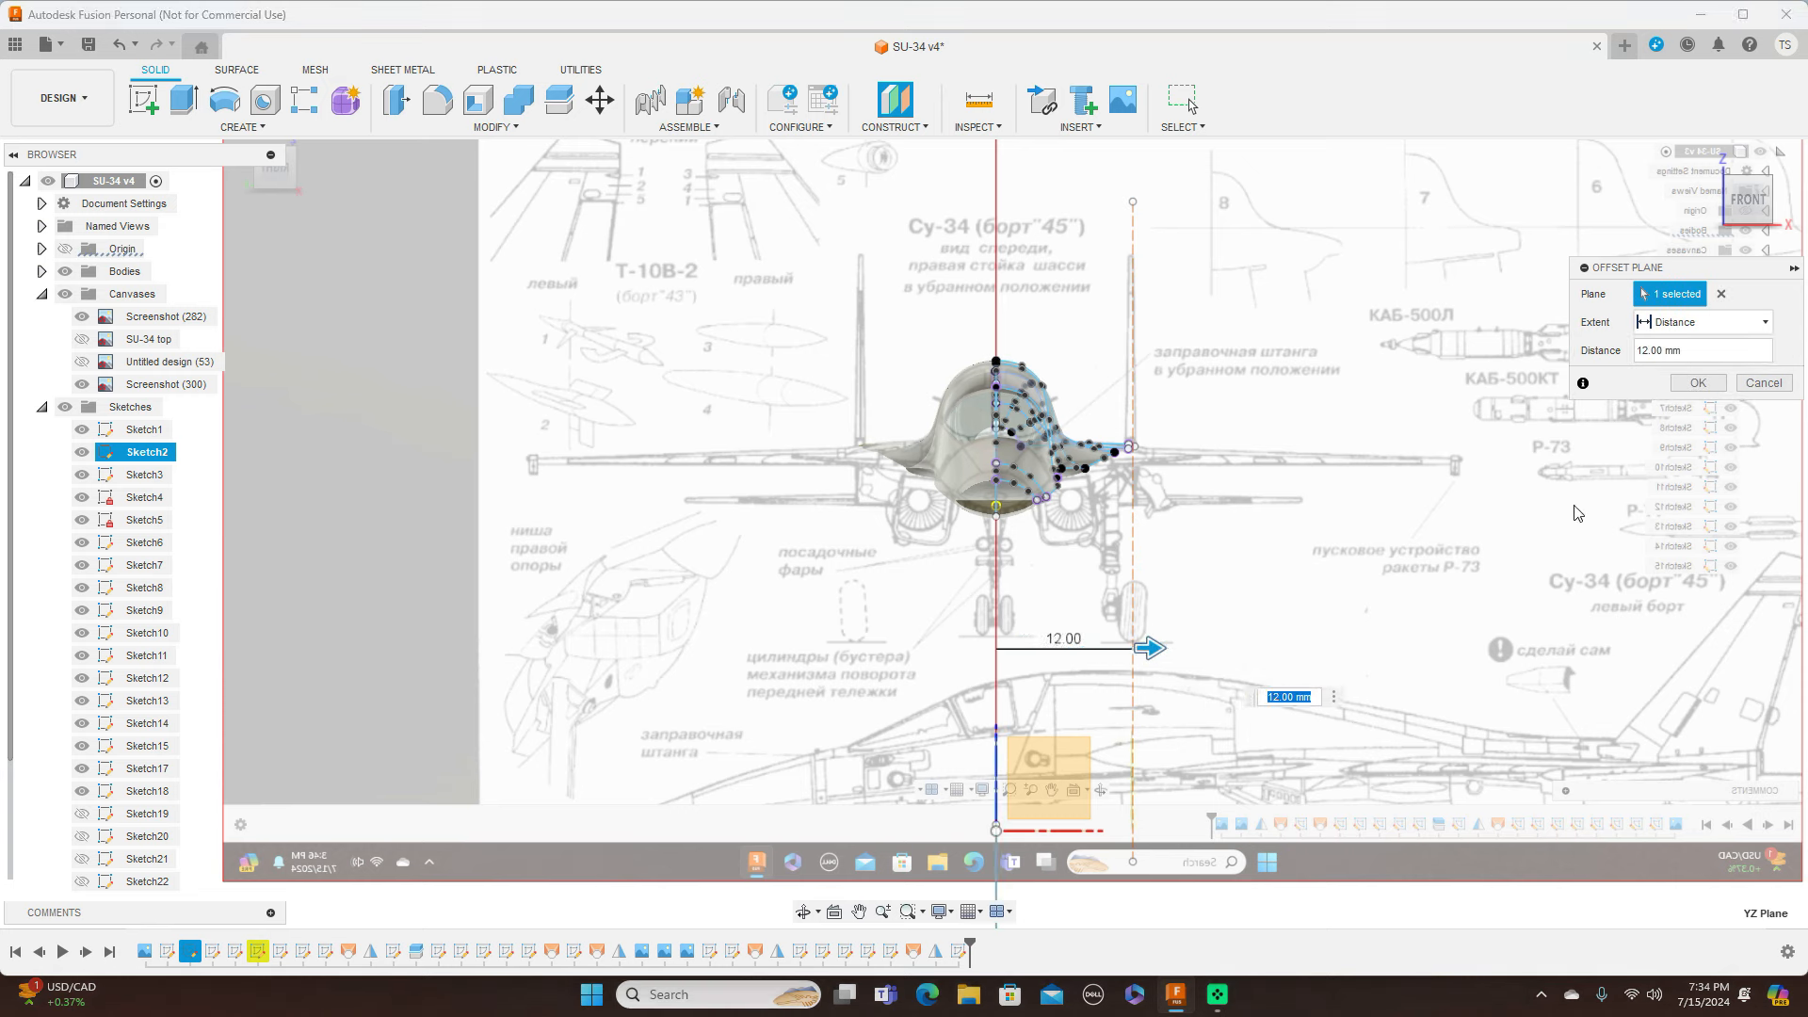
pyautogui.click(1699, 383)
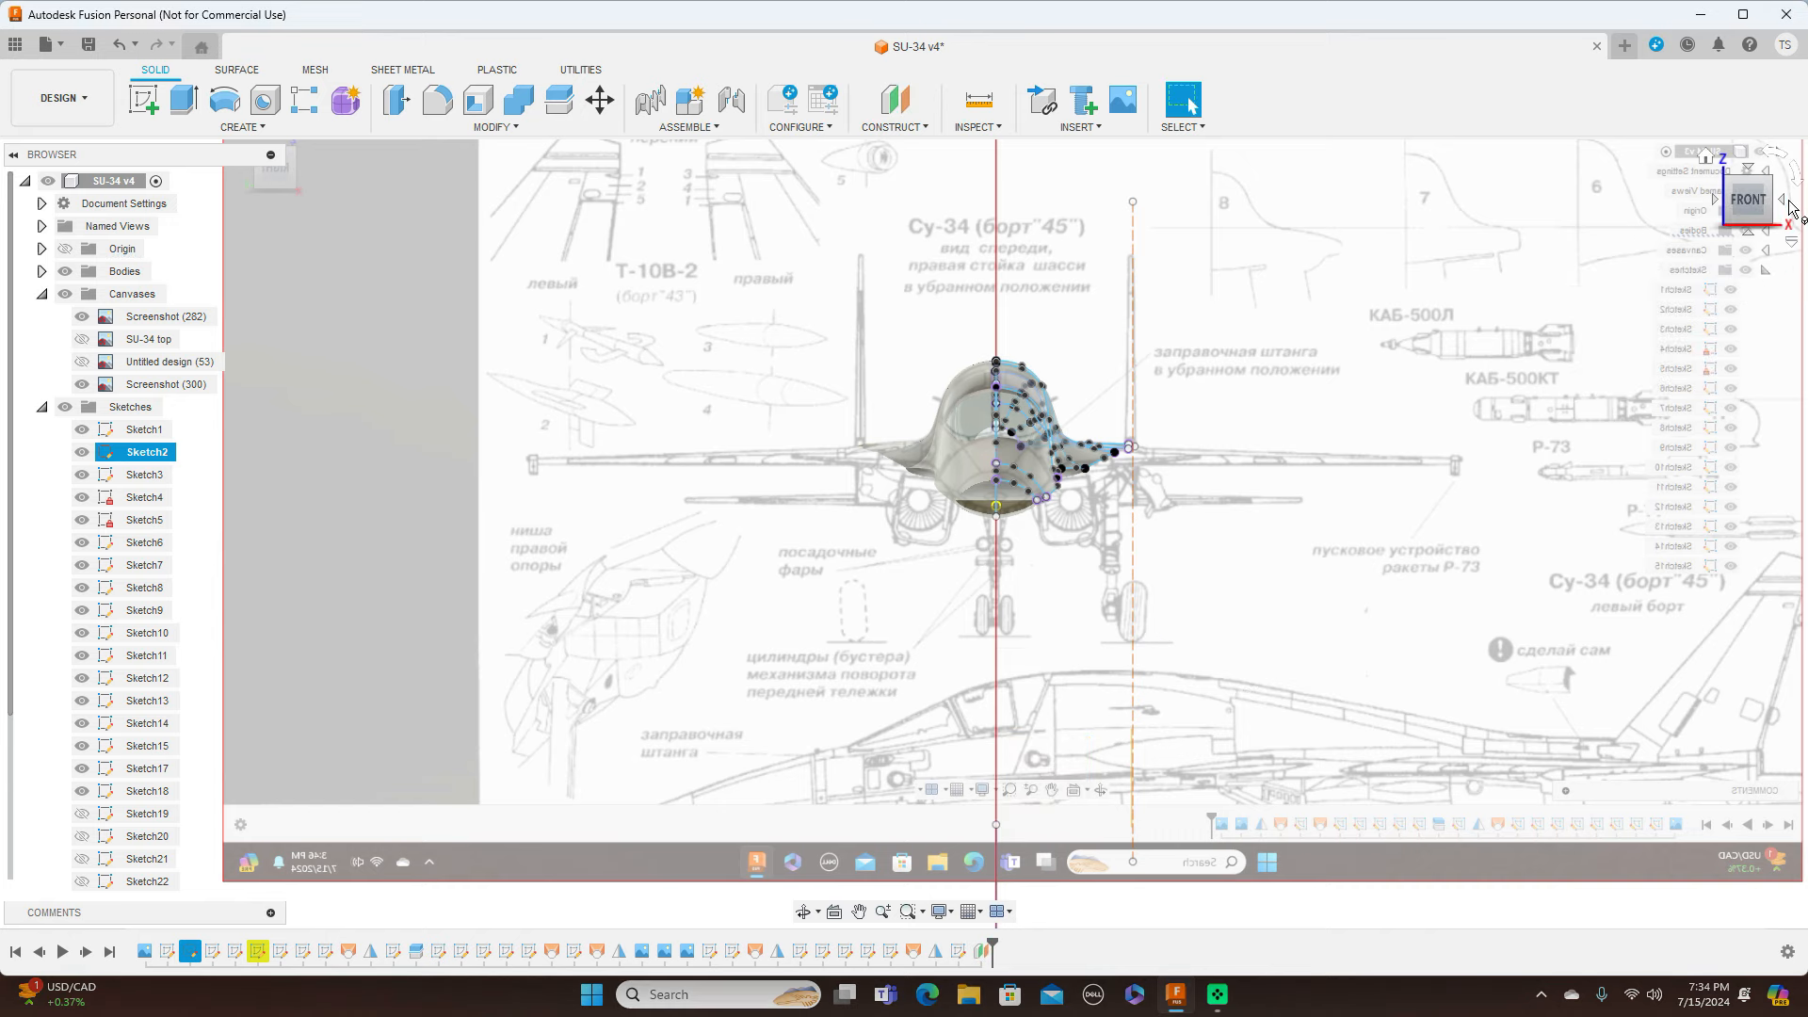
# Step: Show the origin planes and axes with the fuselage viewed at an angle from its right side
pyautogui.click(1789, 203)
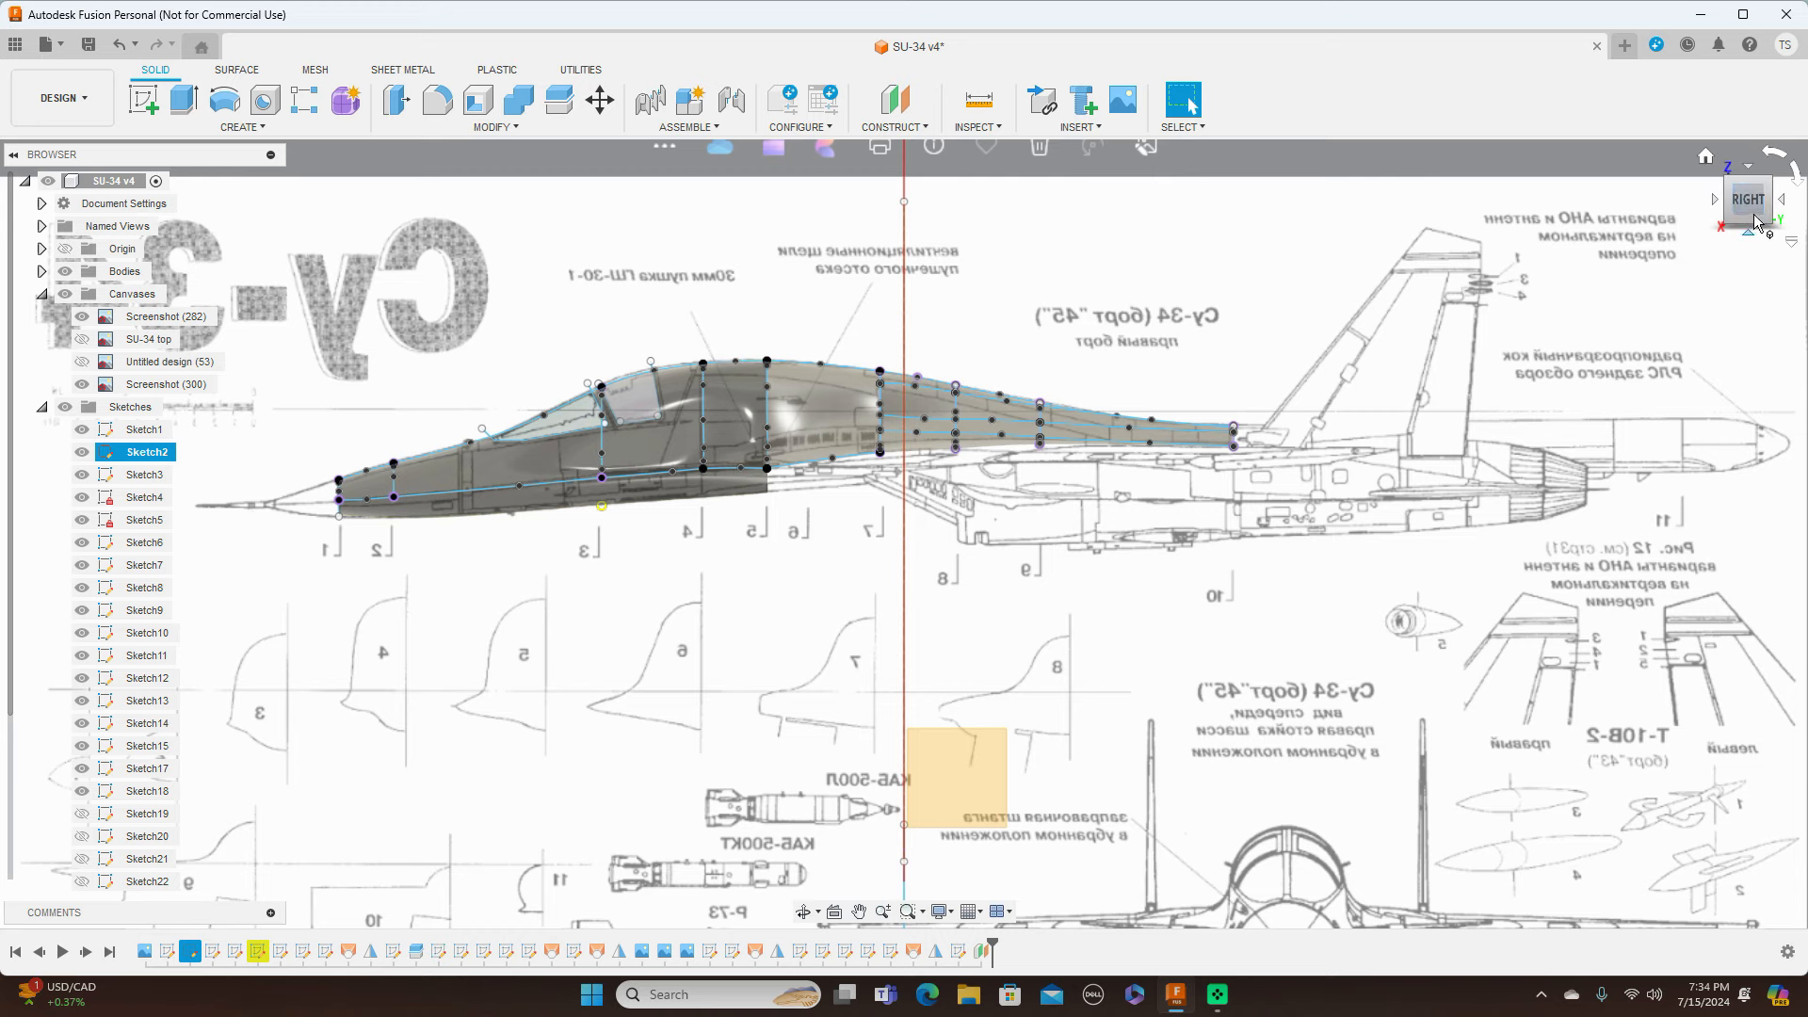
pyautogui.moveTo(1734, 202); pyautogui.dragTo(1764, 223)
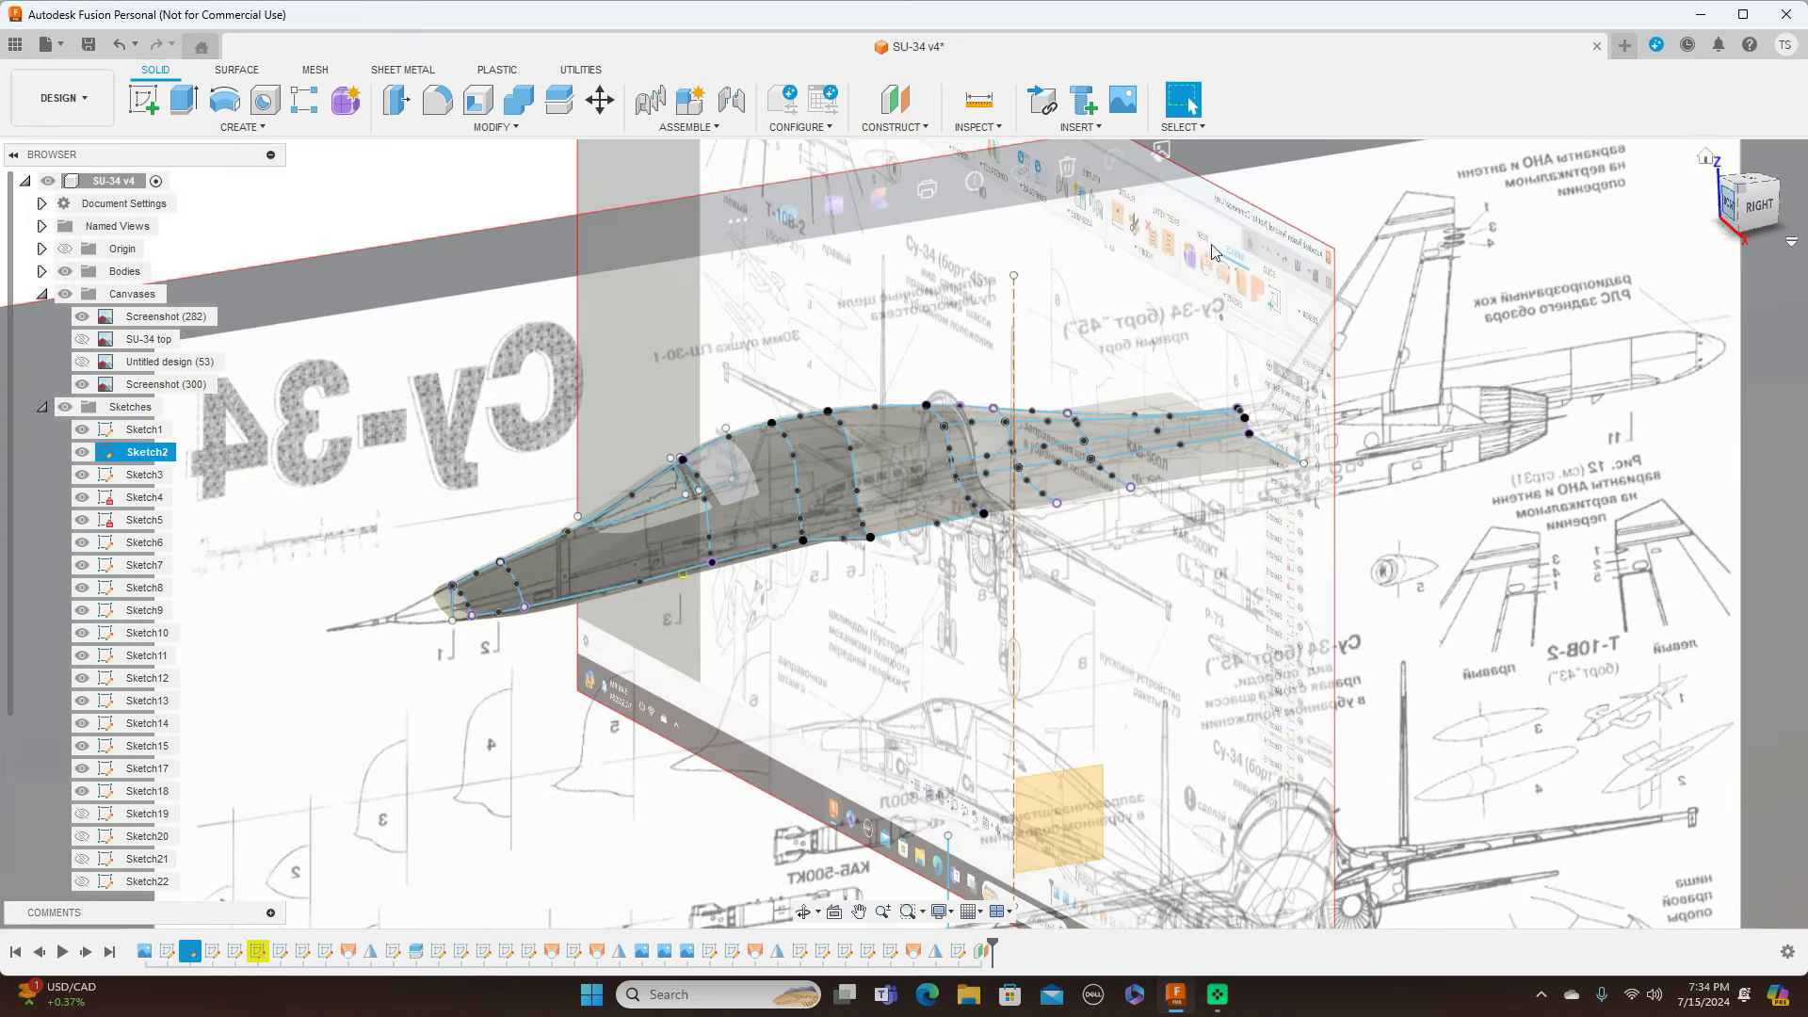
pyautogui.click(67, 250)
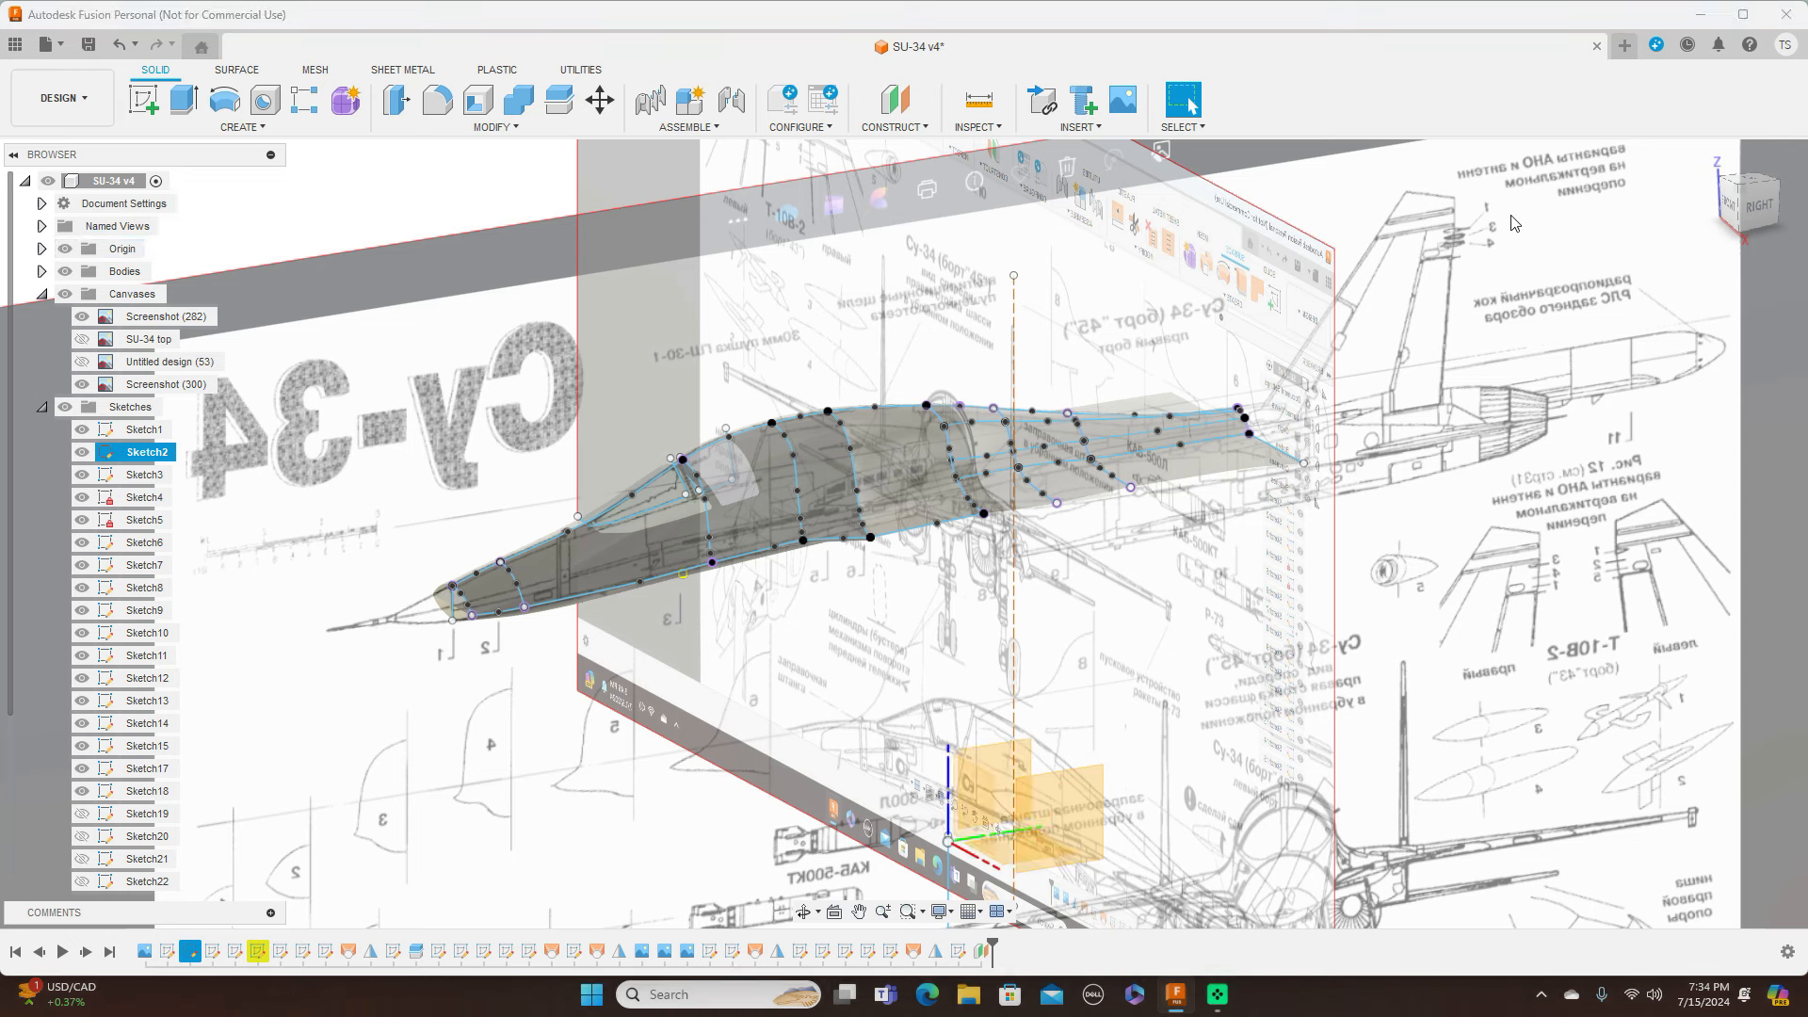
# Step: Sketch a horizontal line about 22 mm long on the offset plane along the tail fin's base and finish the sketch
pyautogui.click(1074, 805)
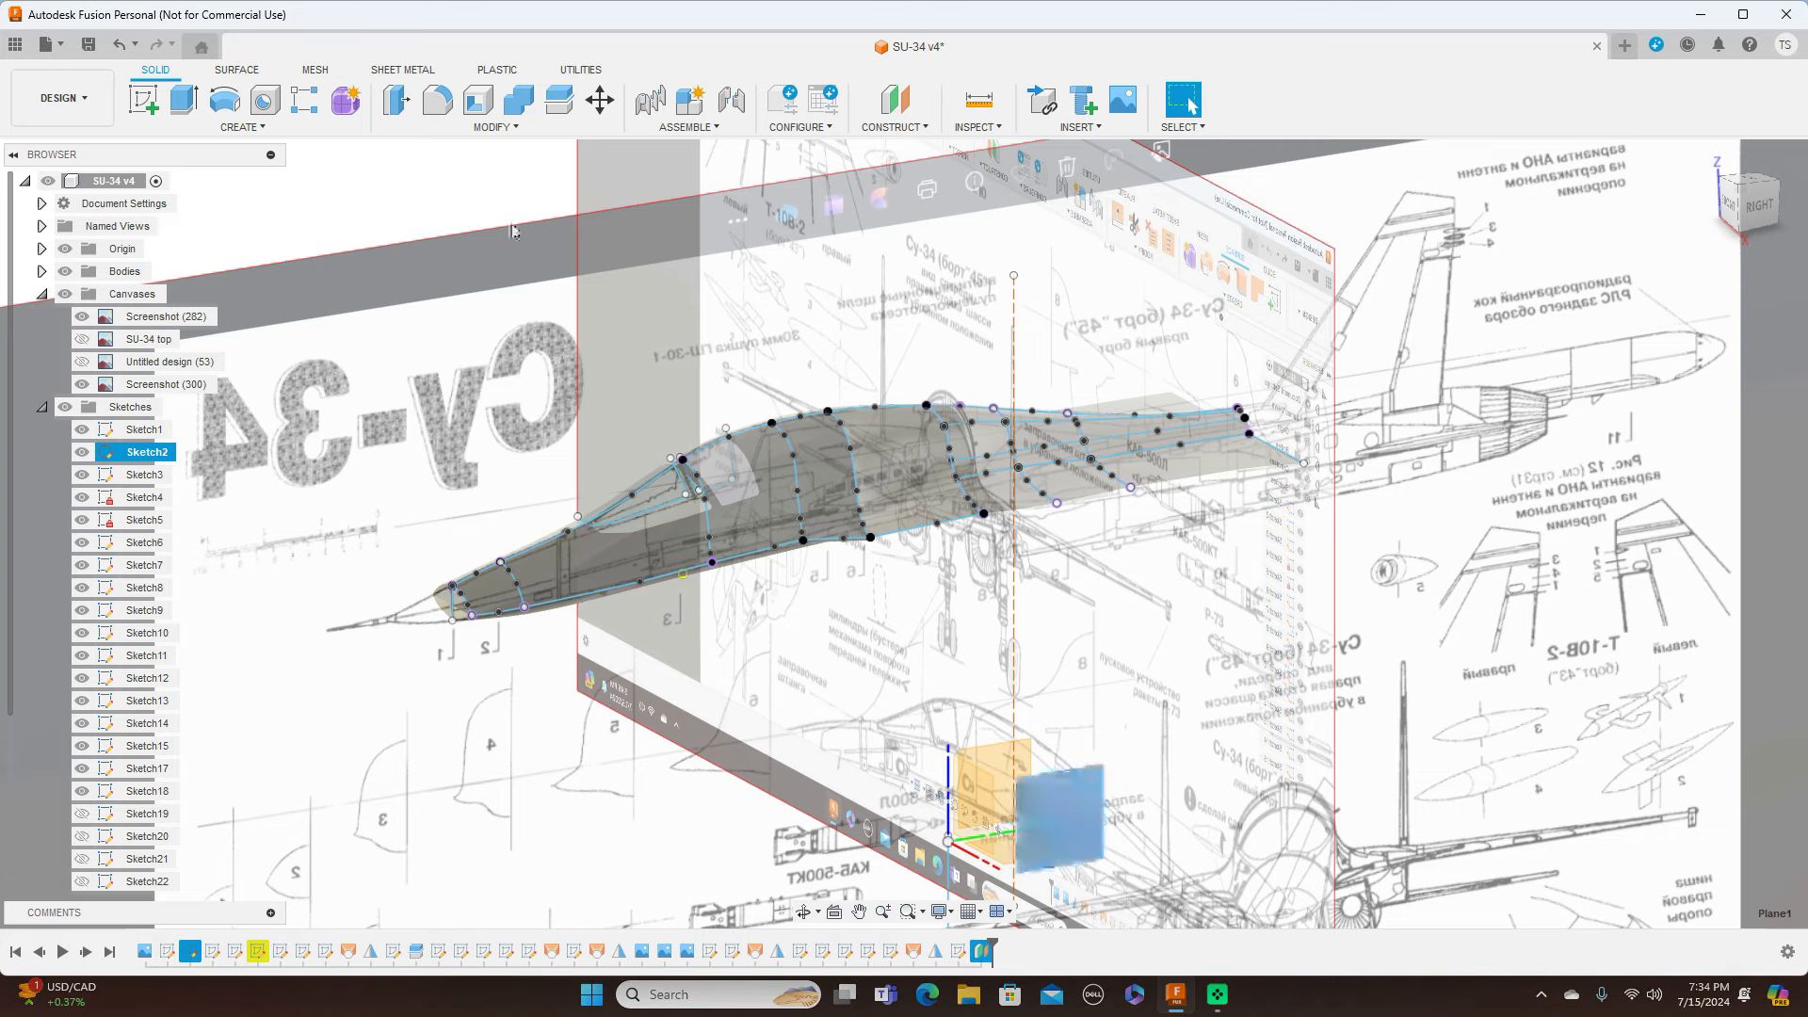
pyautogui.click(144, 102)
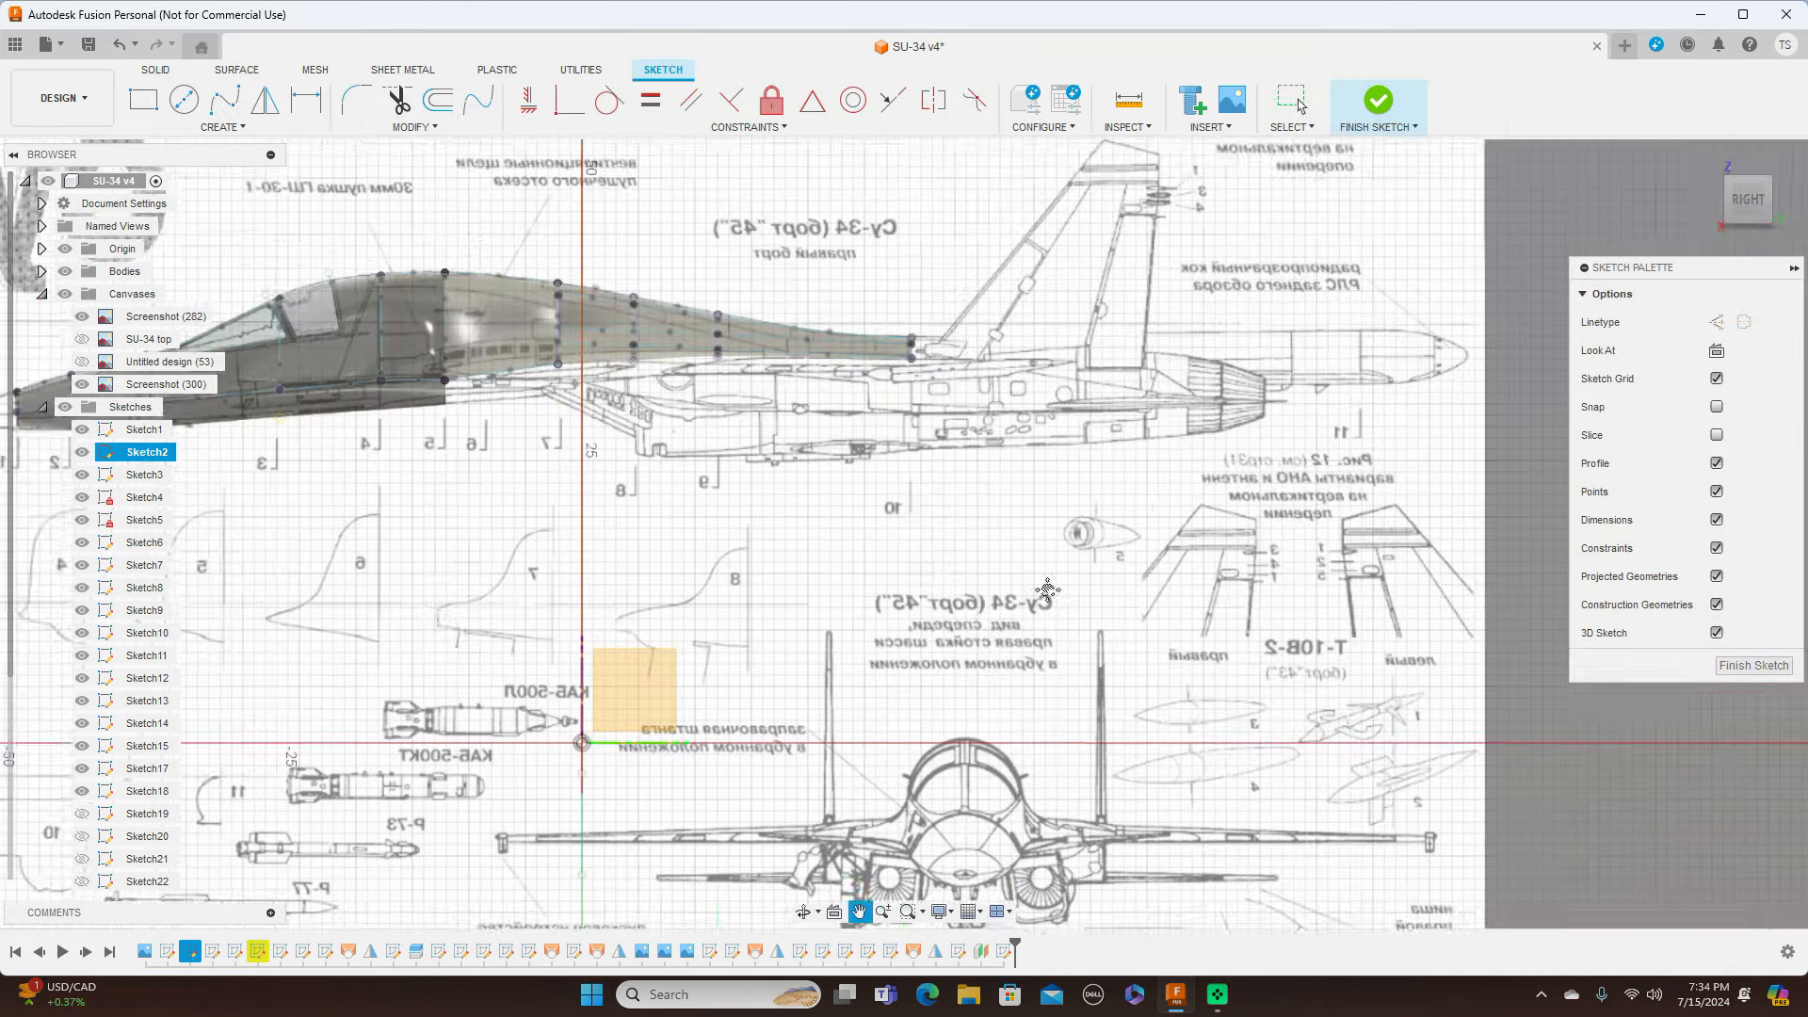
pyautogui.moveTo(1048, 590)
pyautogui.mouseDown(button='middle')
pyautogui.moveTo(968, 663)
pyautogui.moveTo(1070, 576)
pyautogui.moveTo(1178, 589)
pyautogui.mouseUp(button='middle')
pyautogui.scroll(-1, 1068, 576)
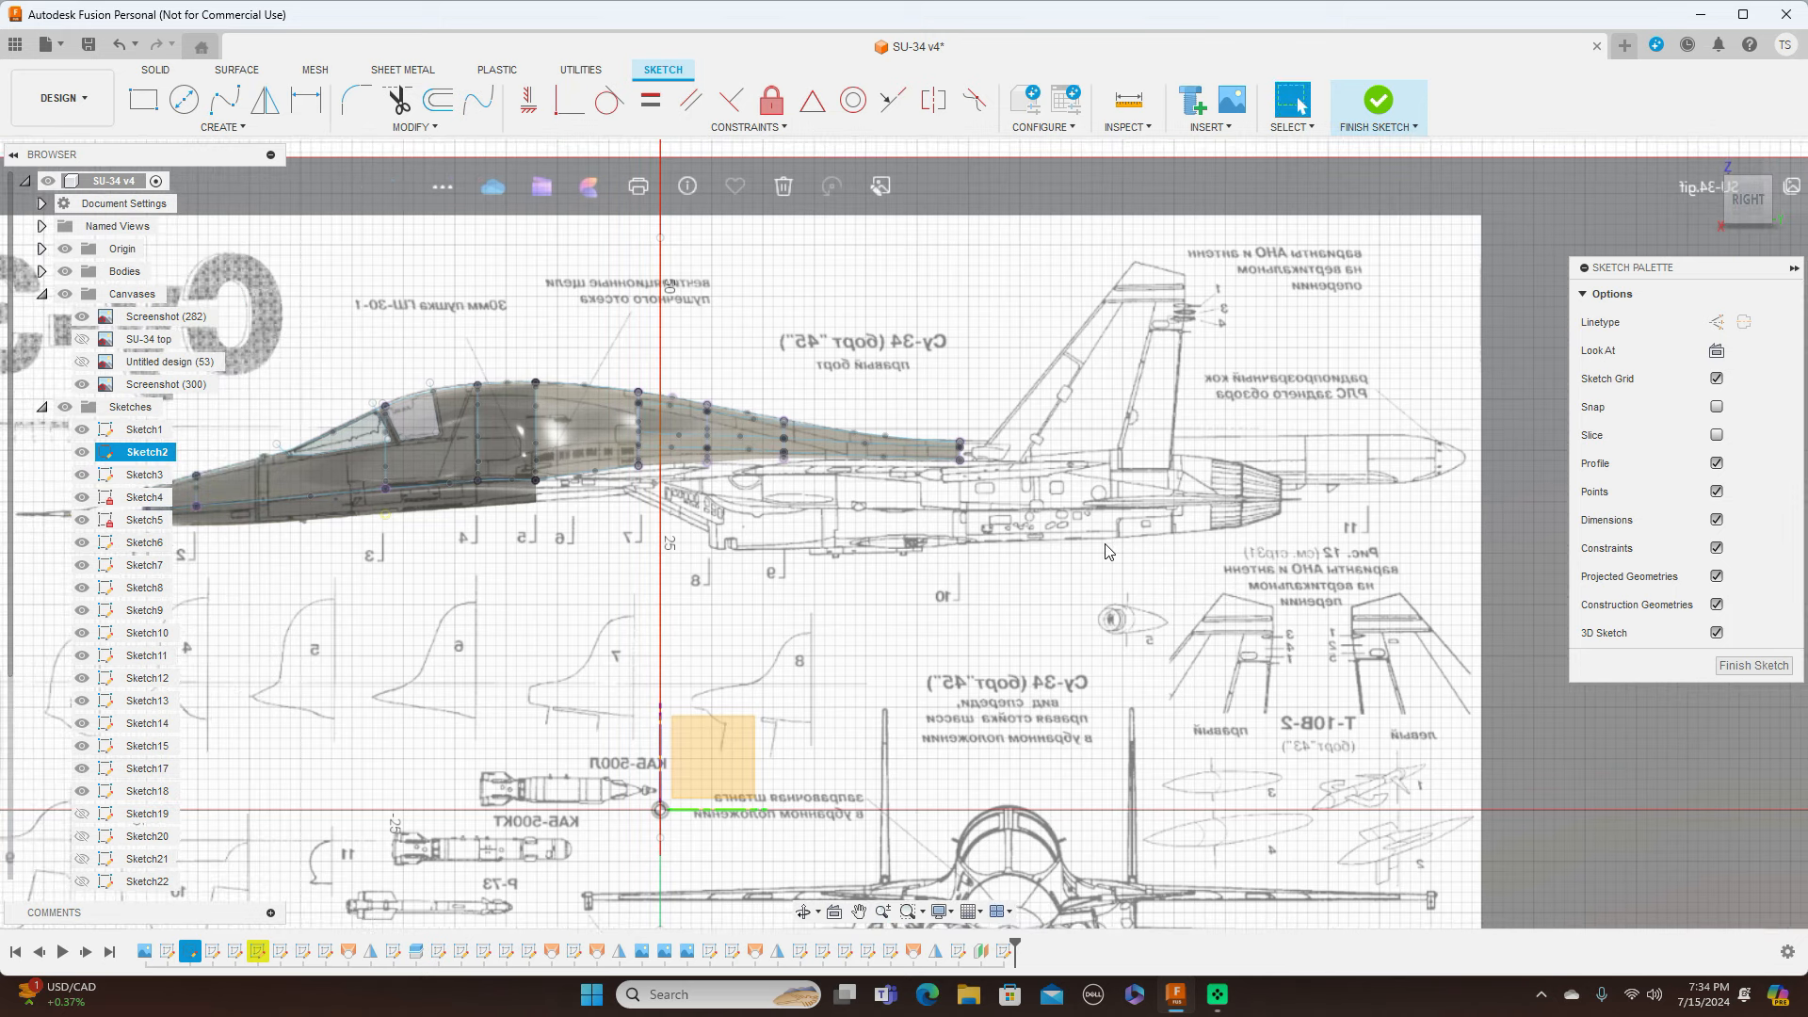
pyautogui.press('l')
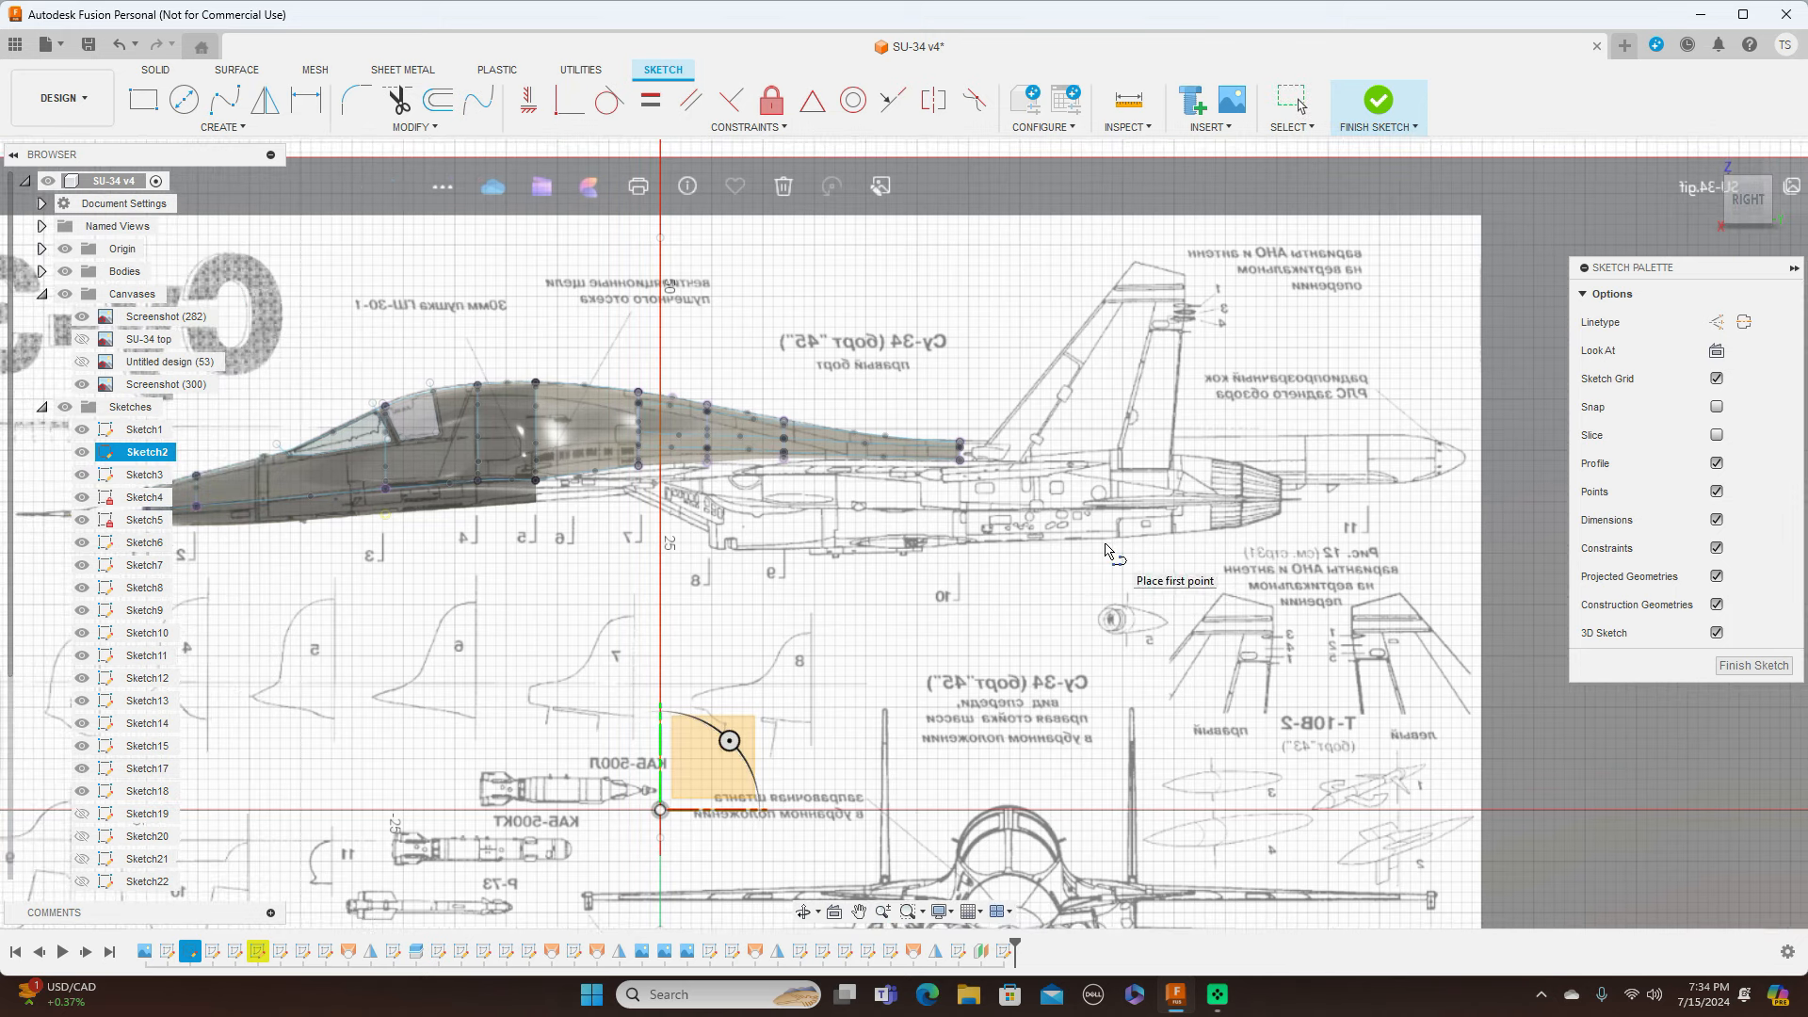
pyautogui.click(955, 479)
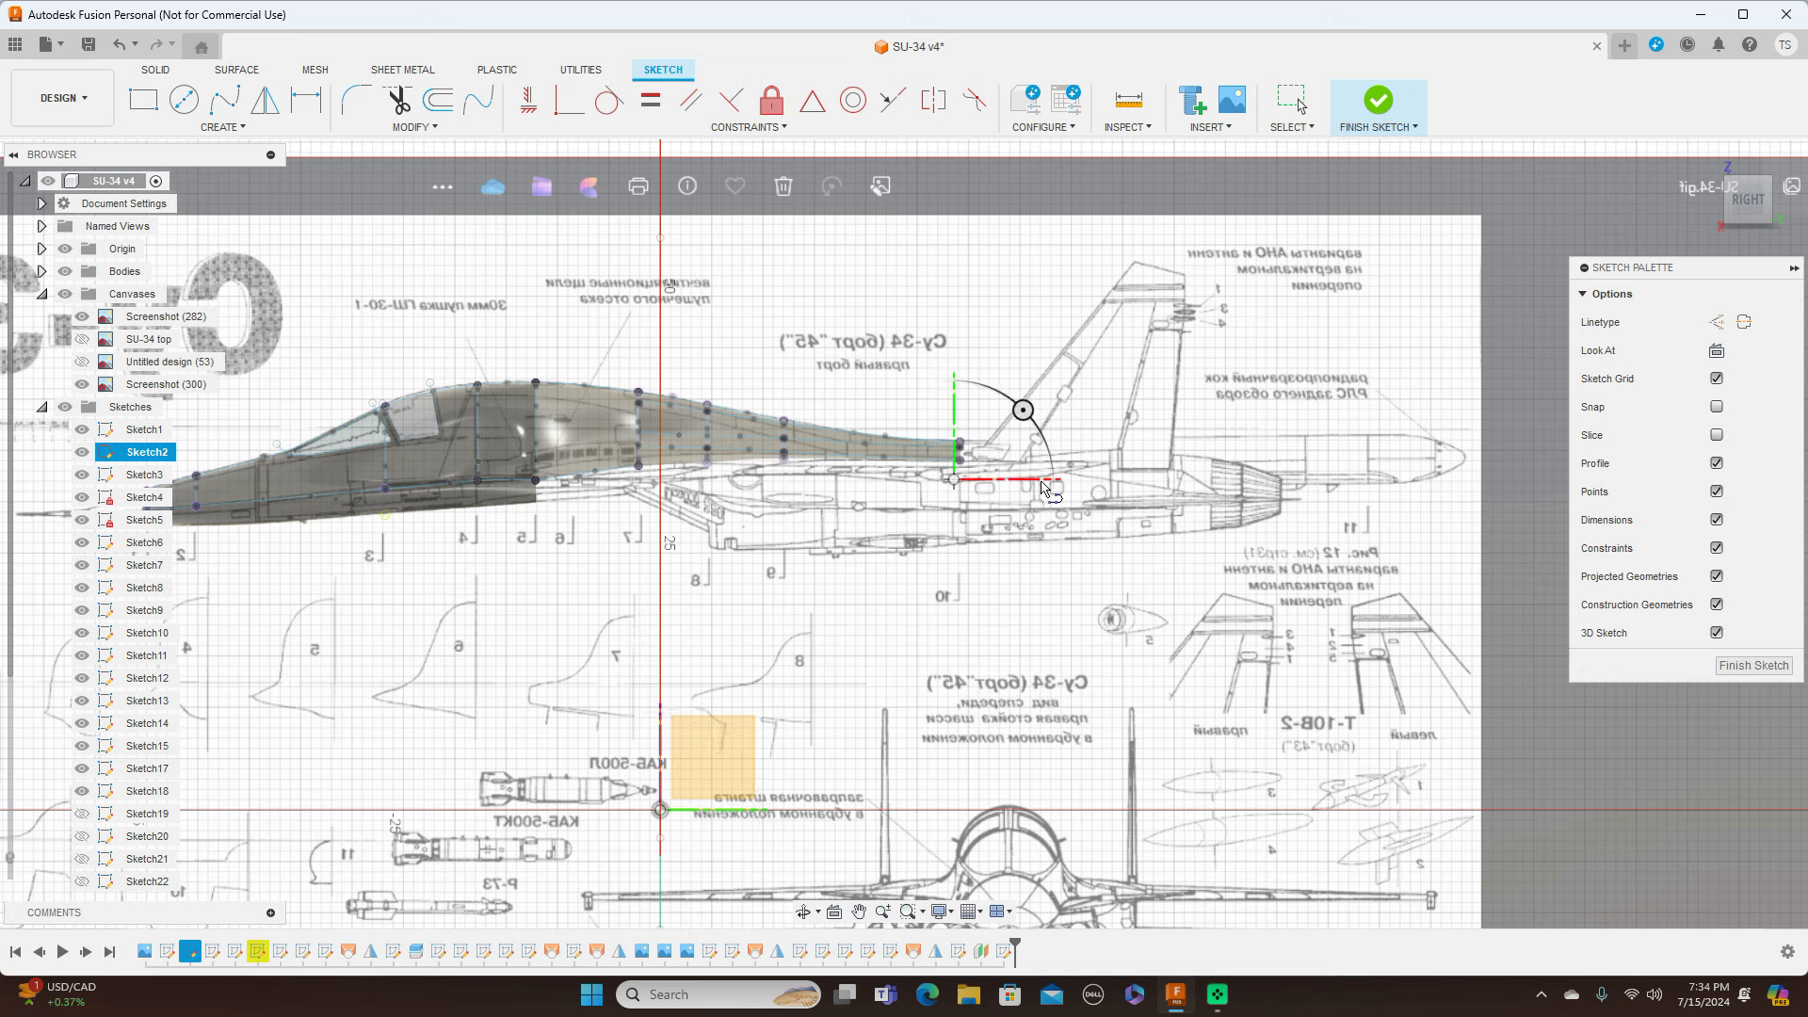
pyautogui.click(1180, 480)
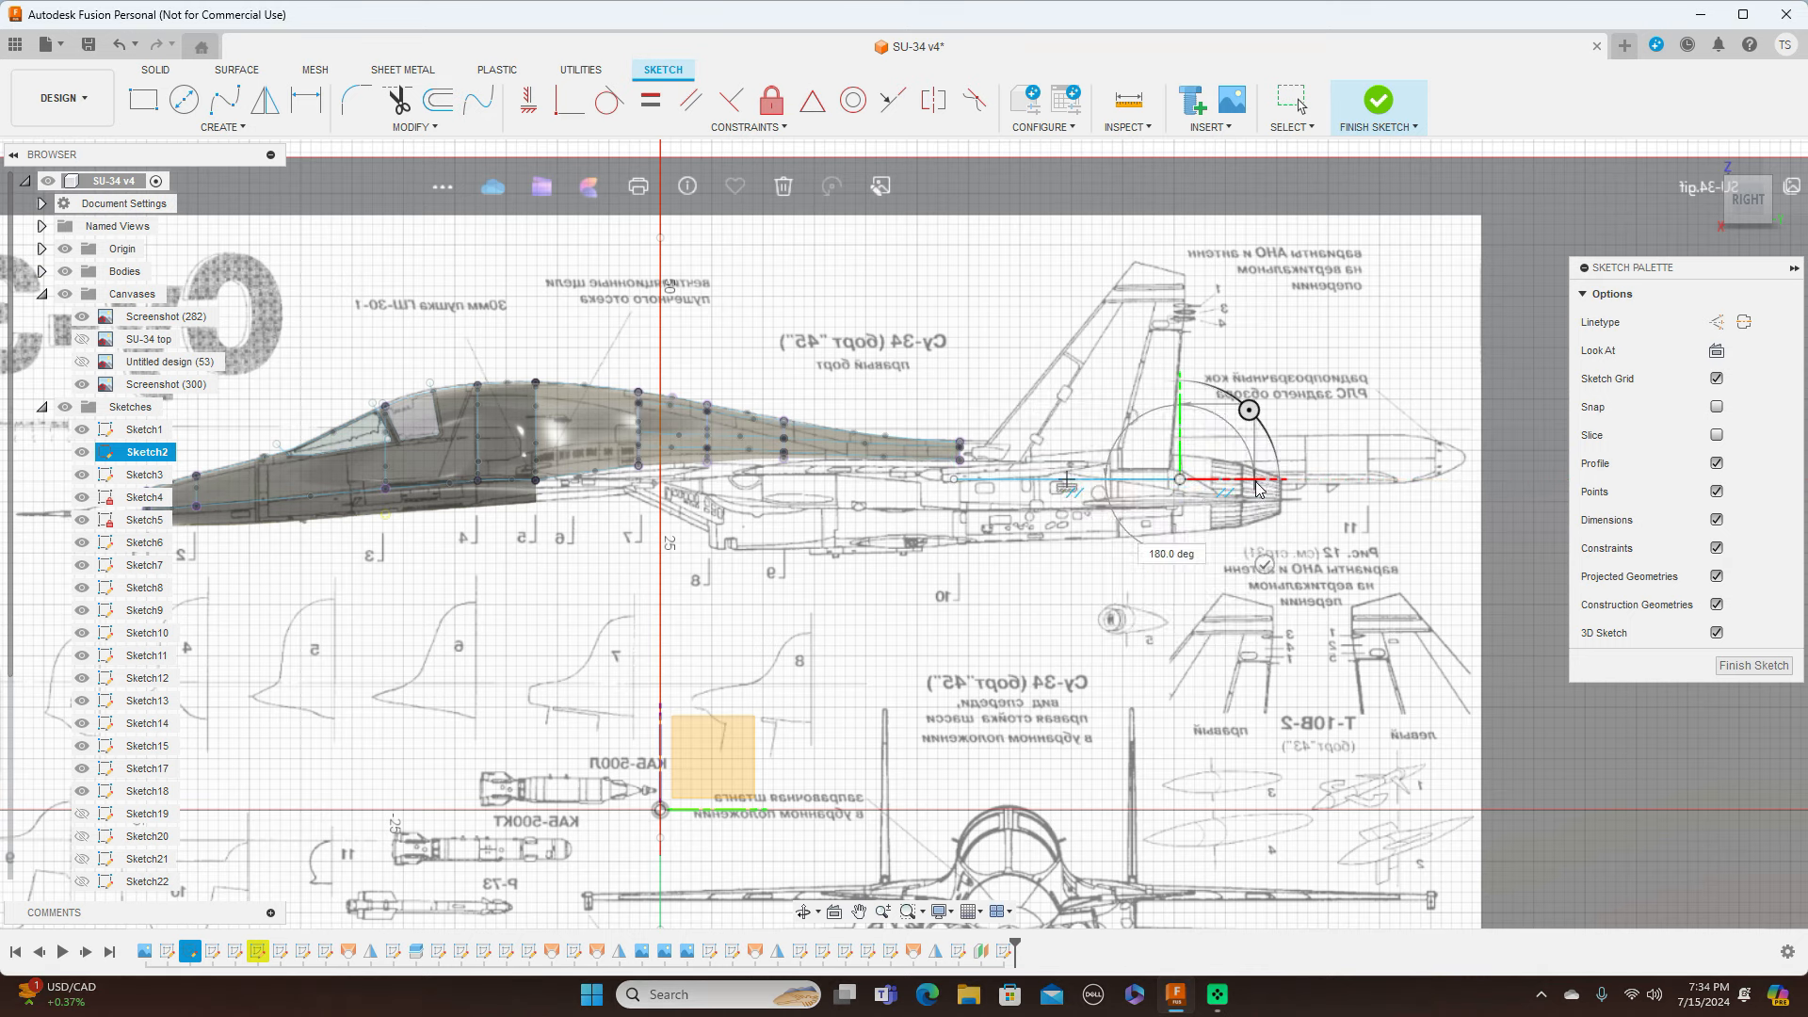
pyautogui.click(1731, 664)
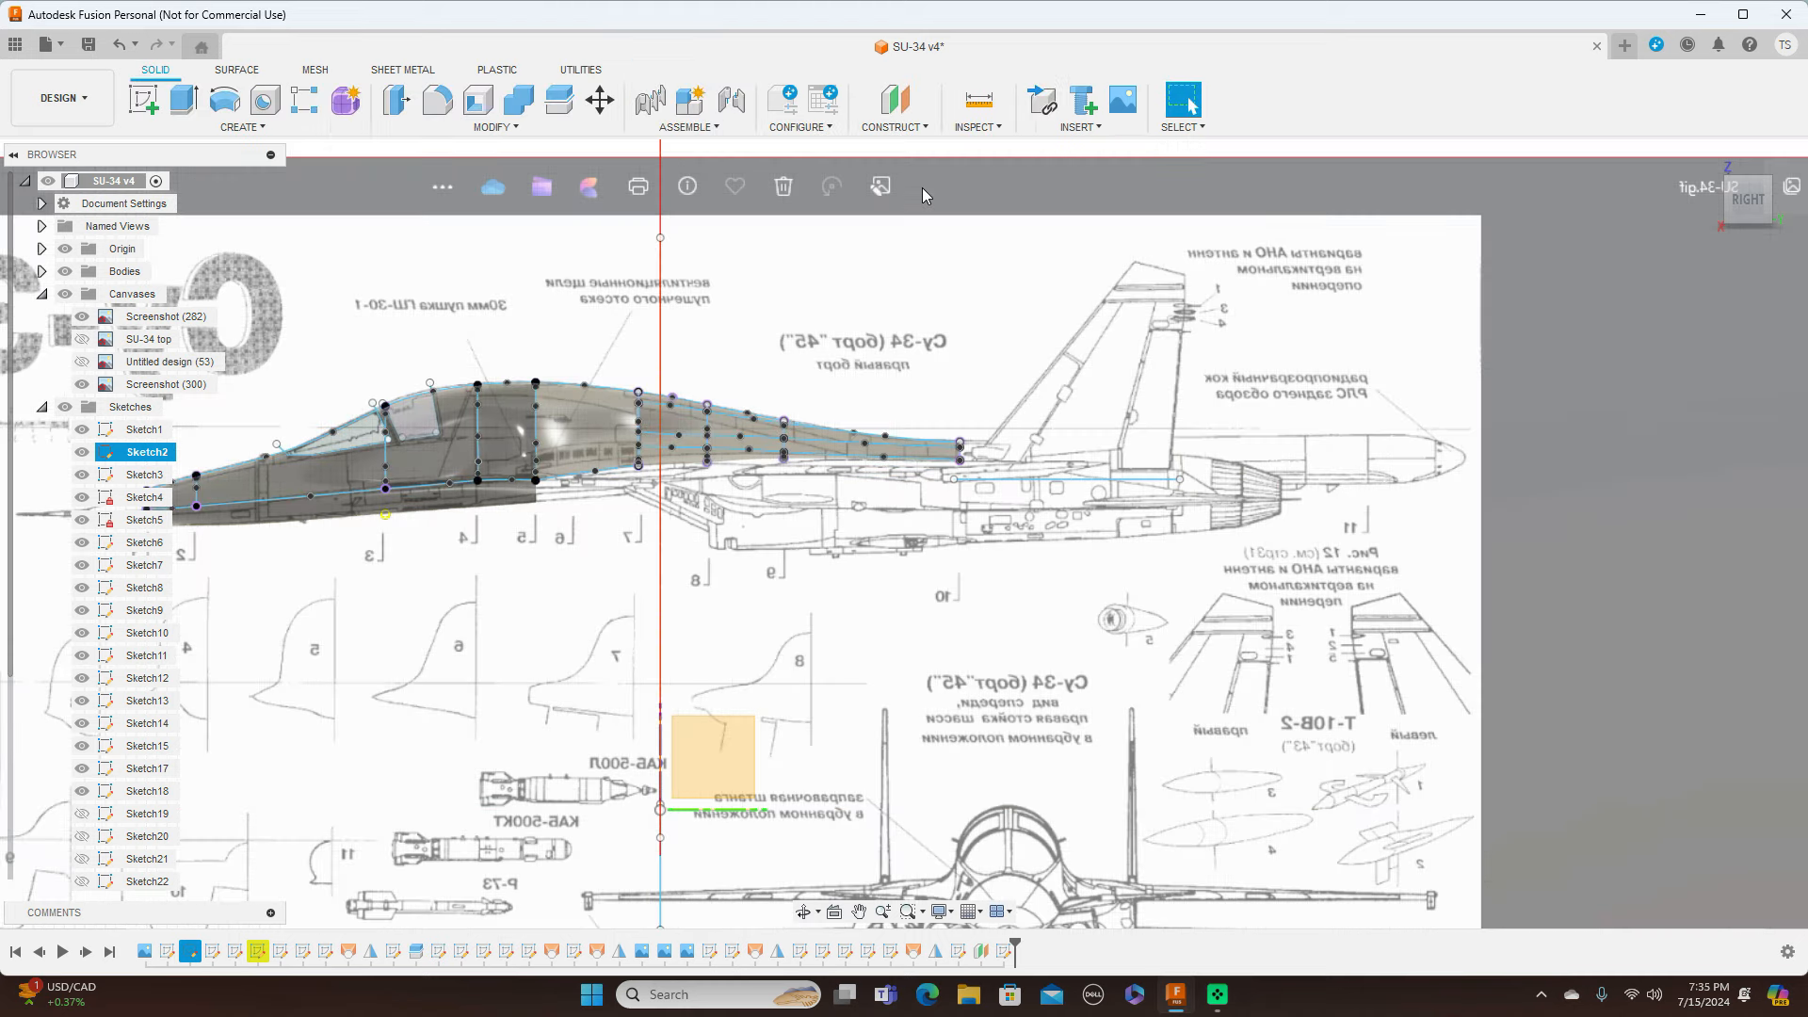
# Step: Create a construction plane at 0 degrees through the tail fin's base line
pyautogui.click(930, 129)
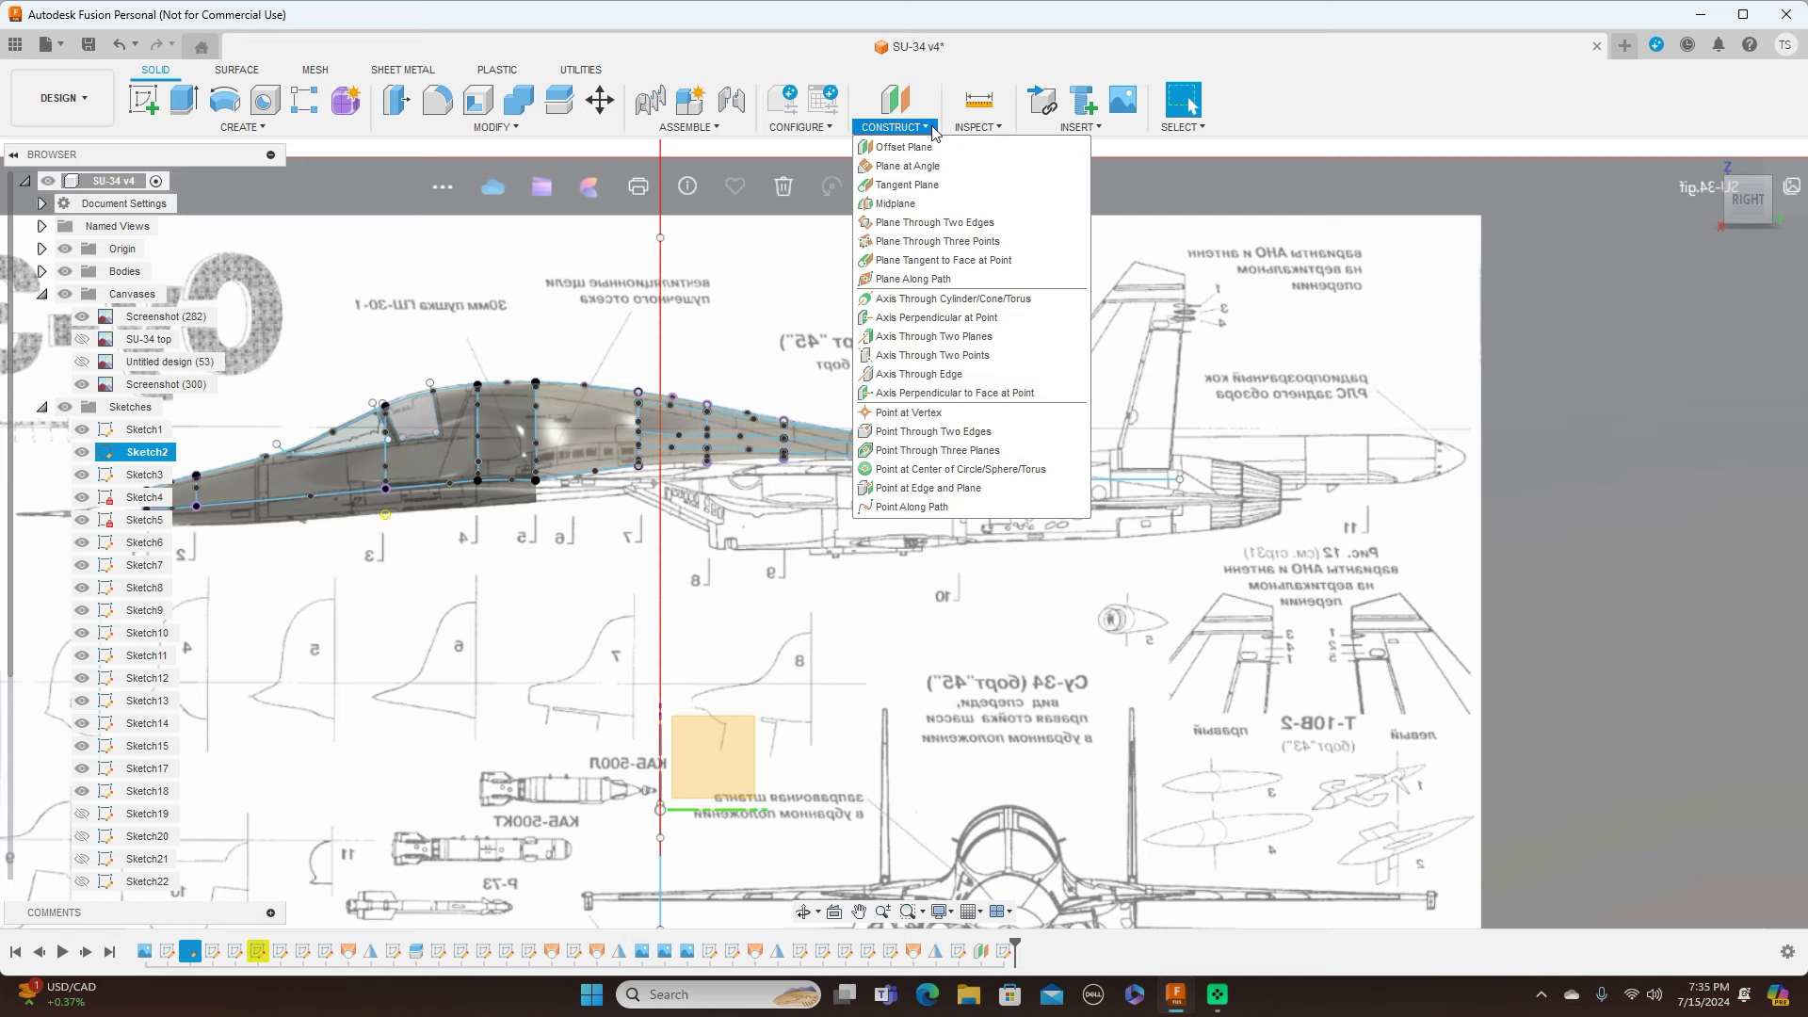
pyautogui.click(923, 166)
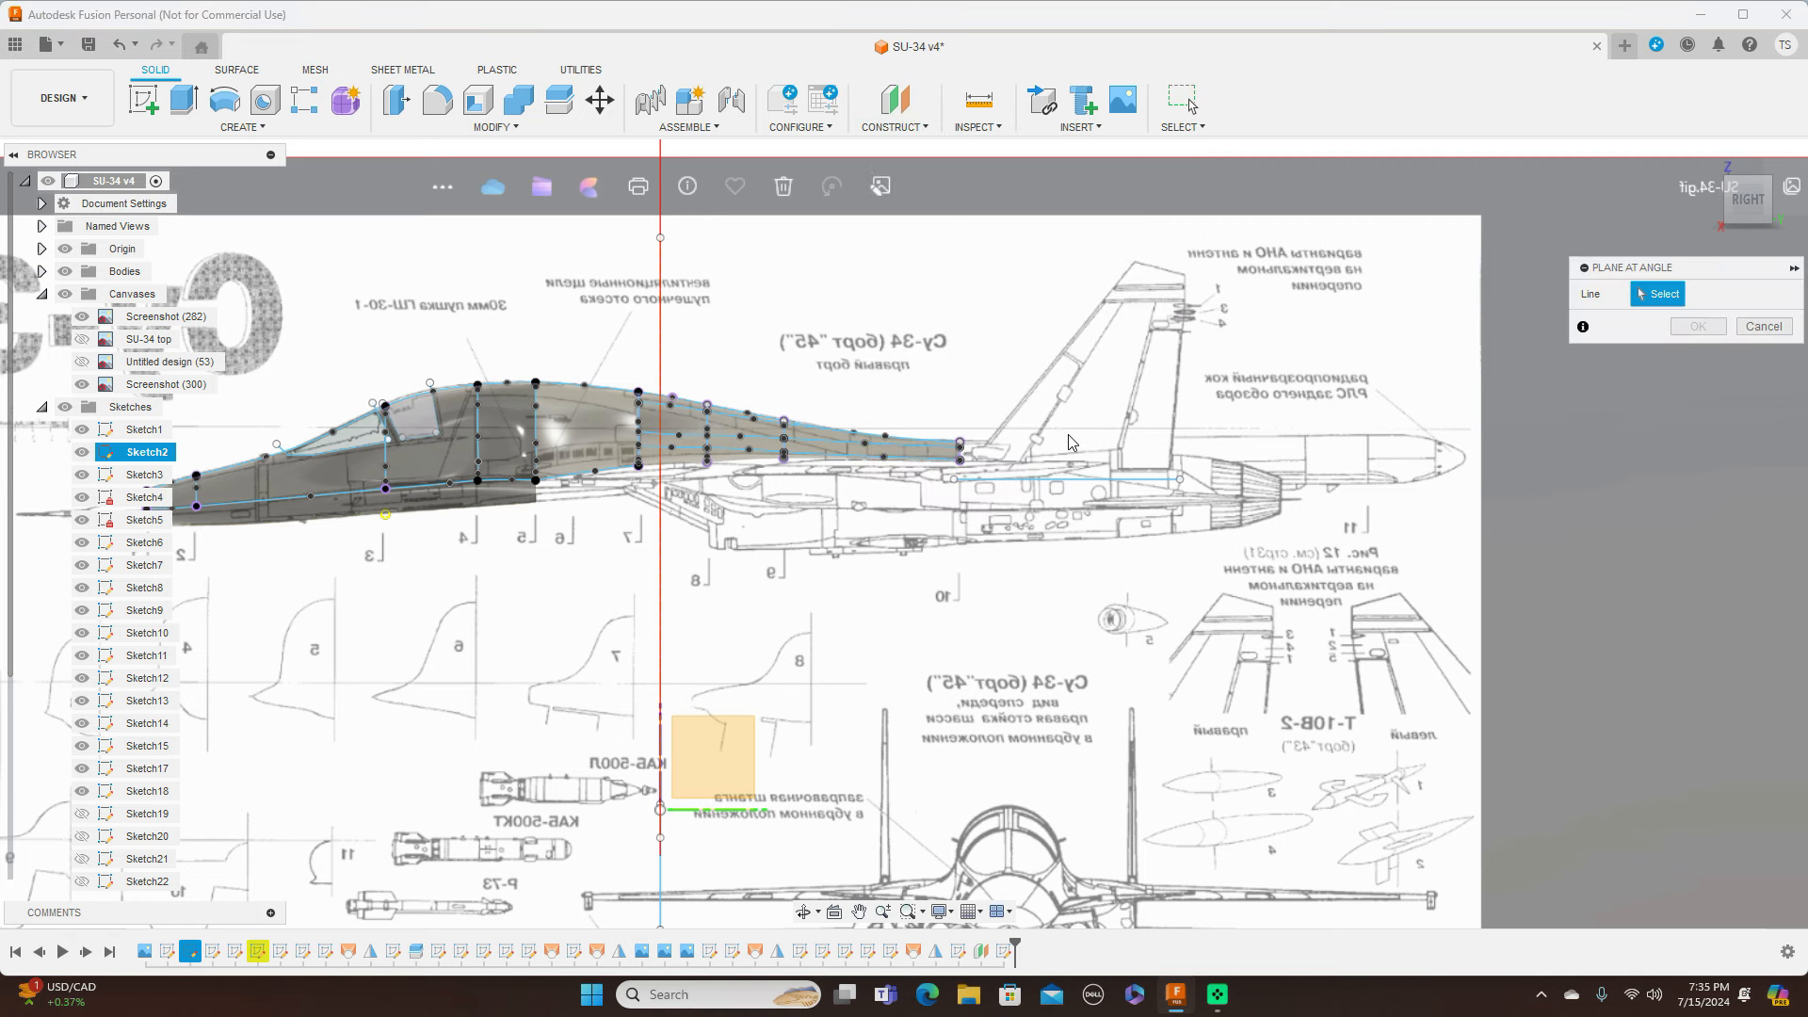
pyautogui.click(1063, 481)
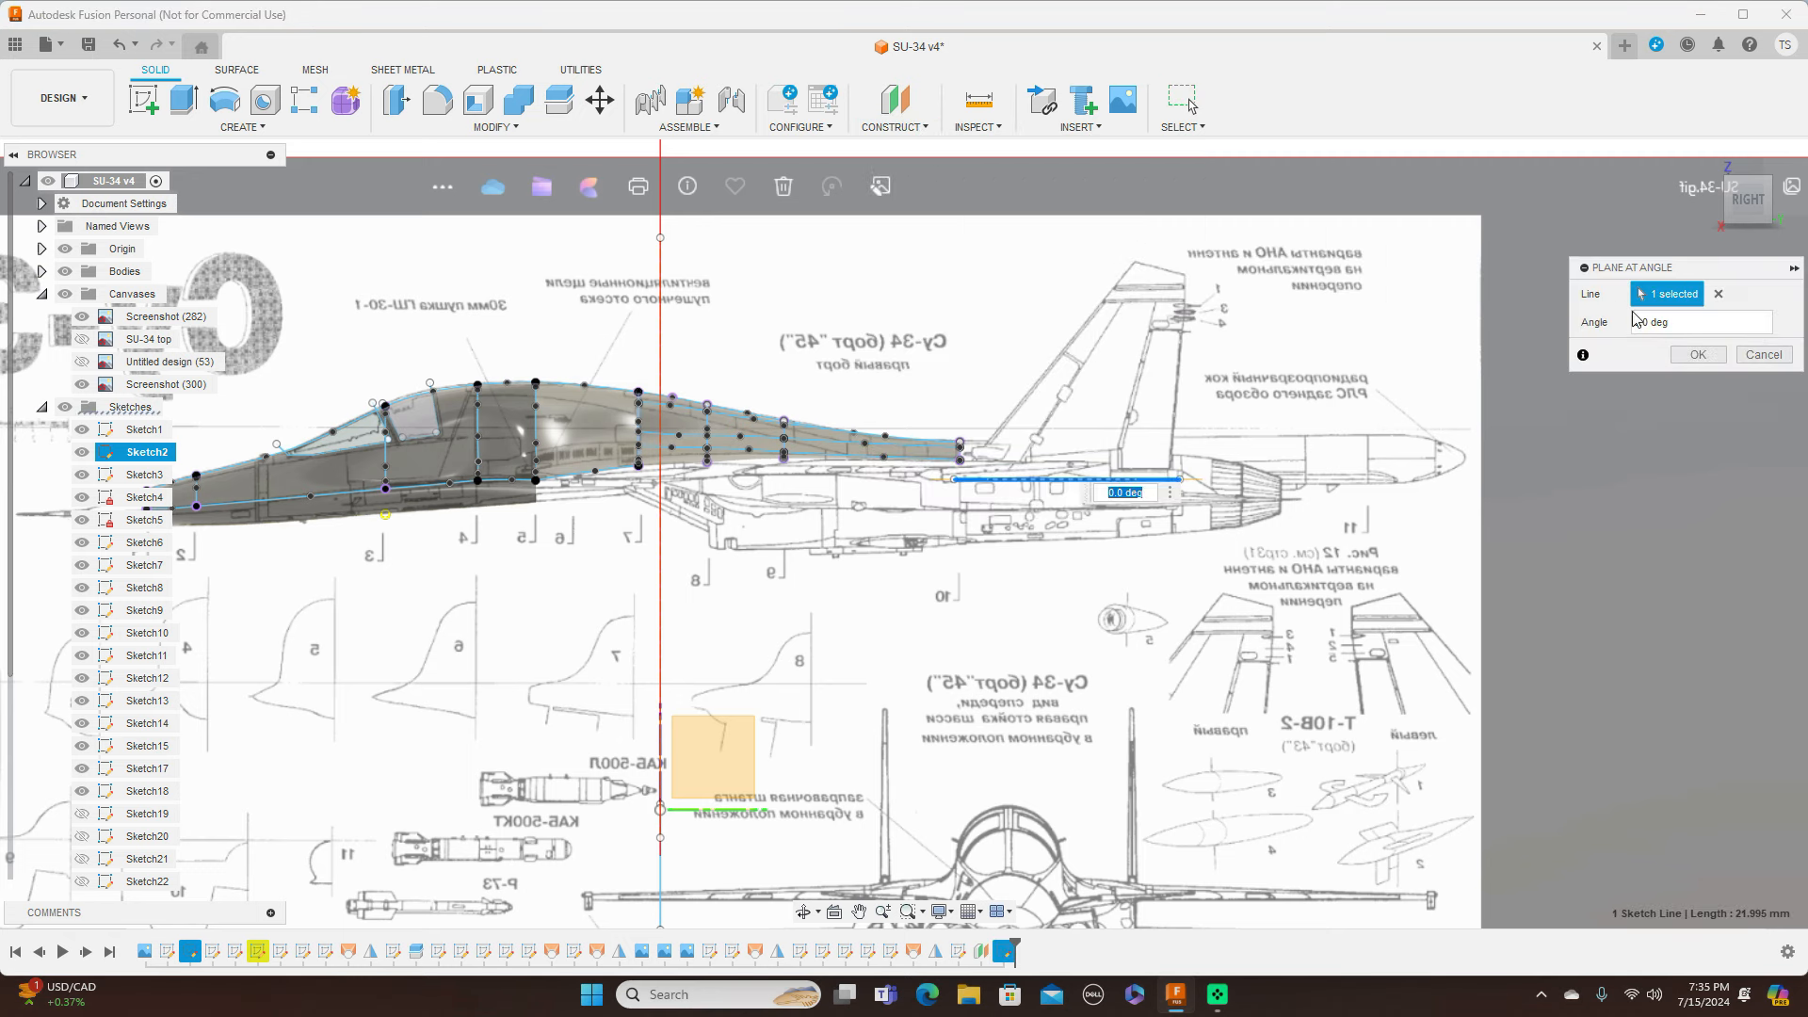
pyautogui.click(1693, 356)
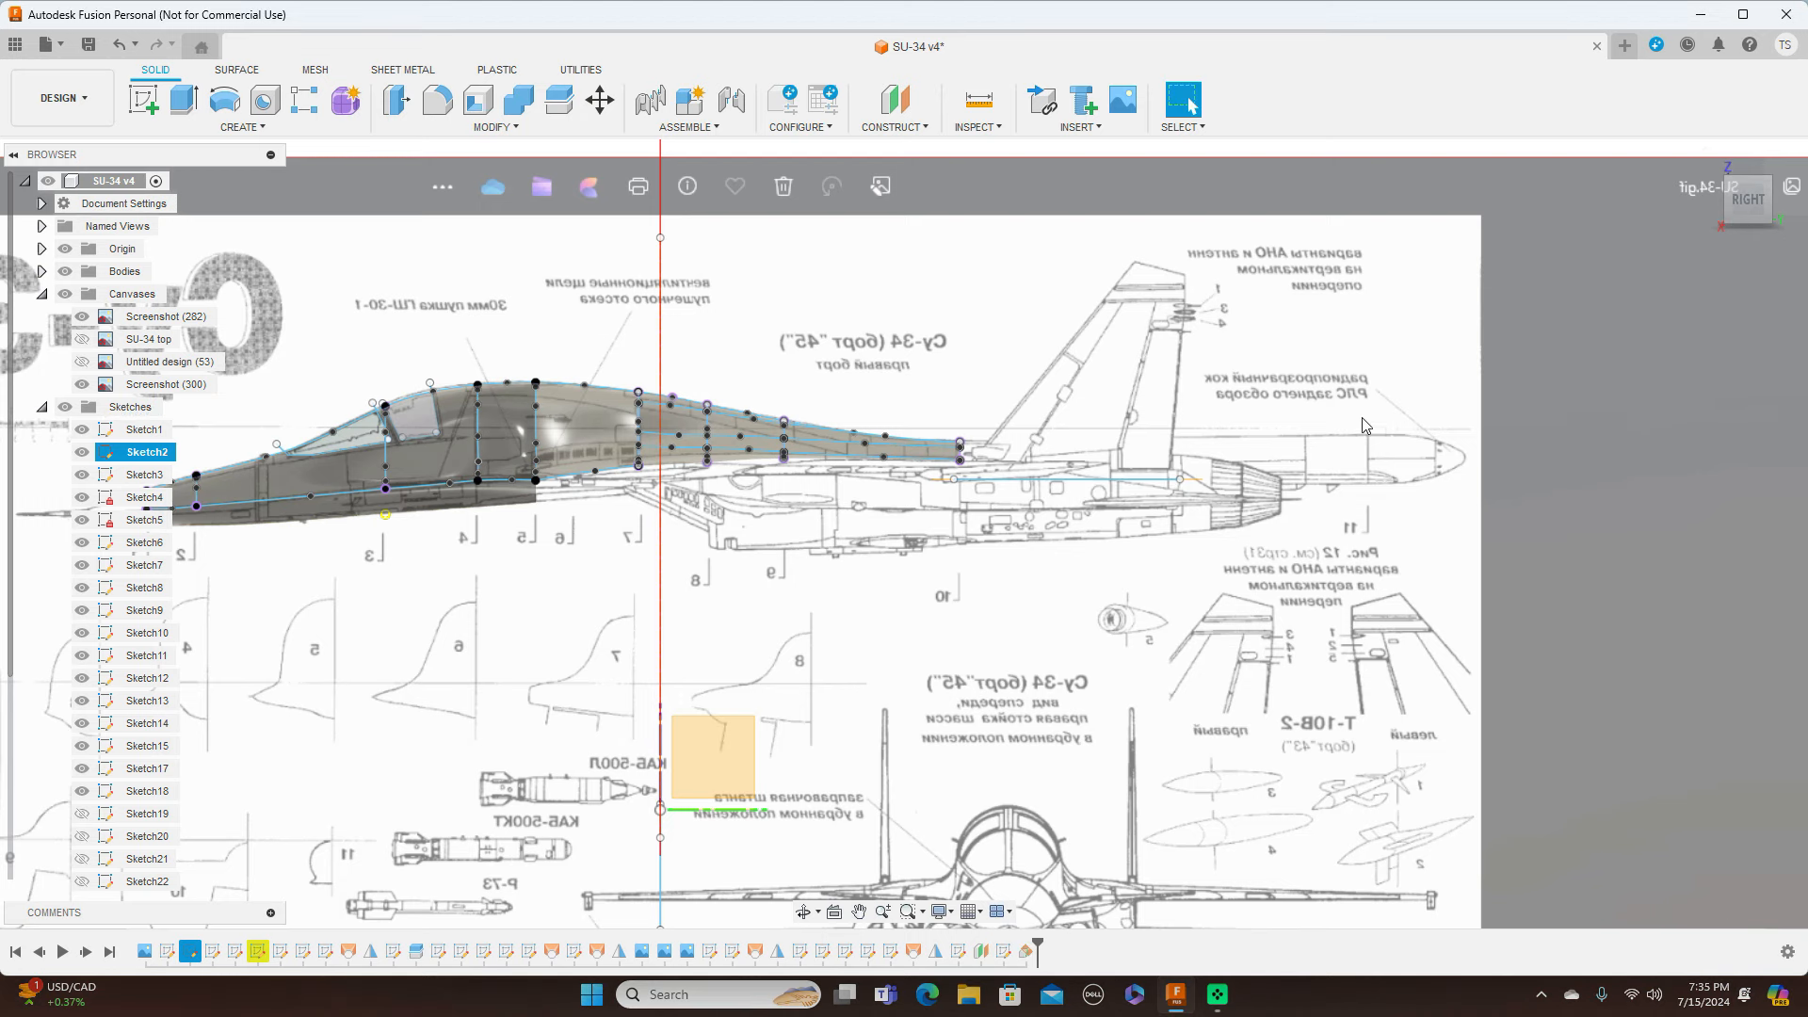
# Step: Hide all bodies and show the tail fin's base line and its new plane from the top
pyautogui.scroll(3, 1347, 433)
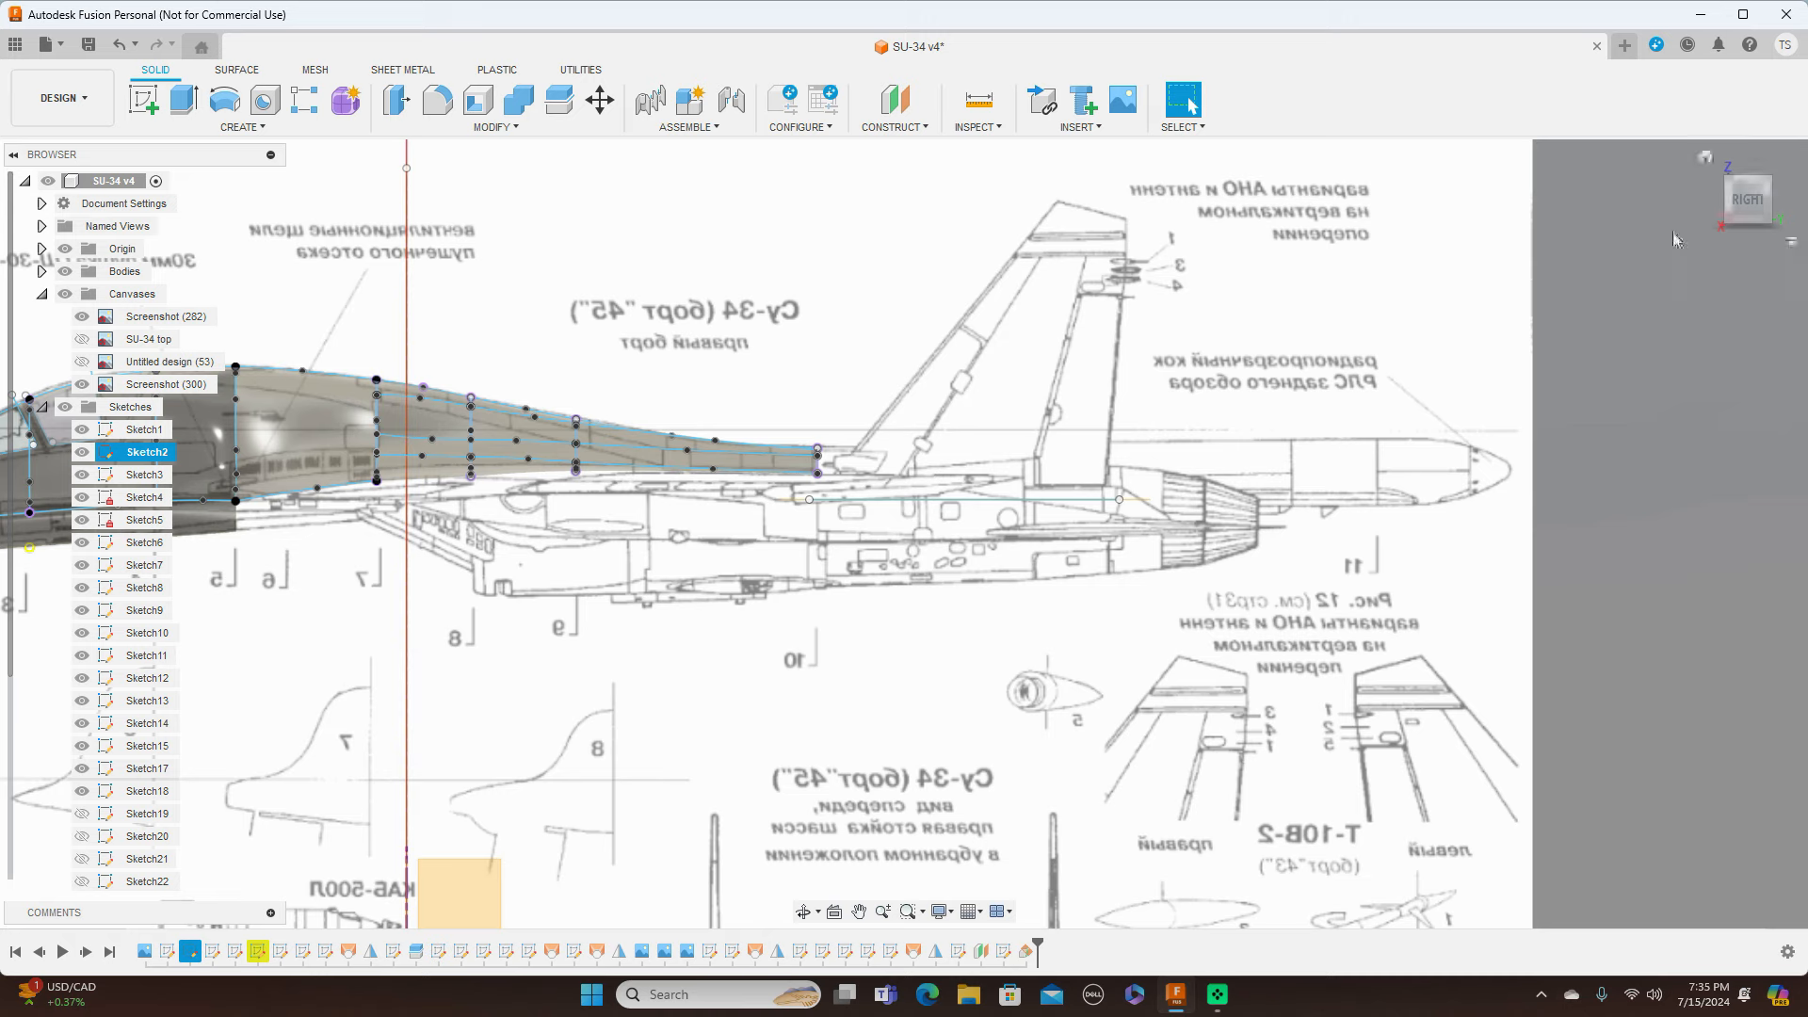
pyautogui.click(1748, 165)
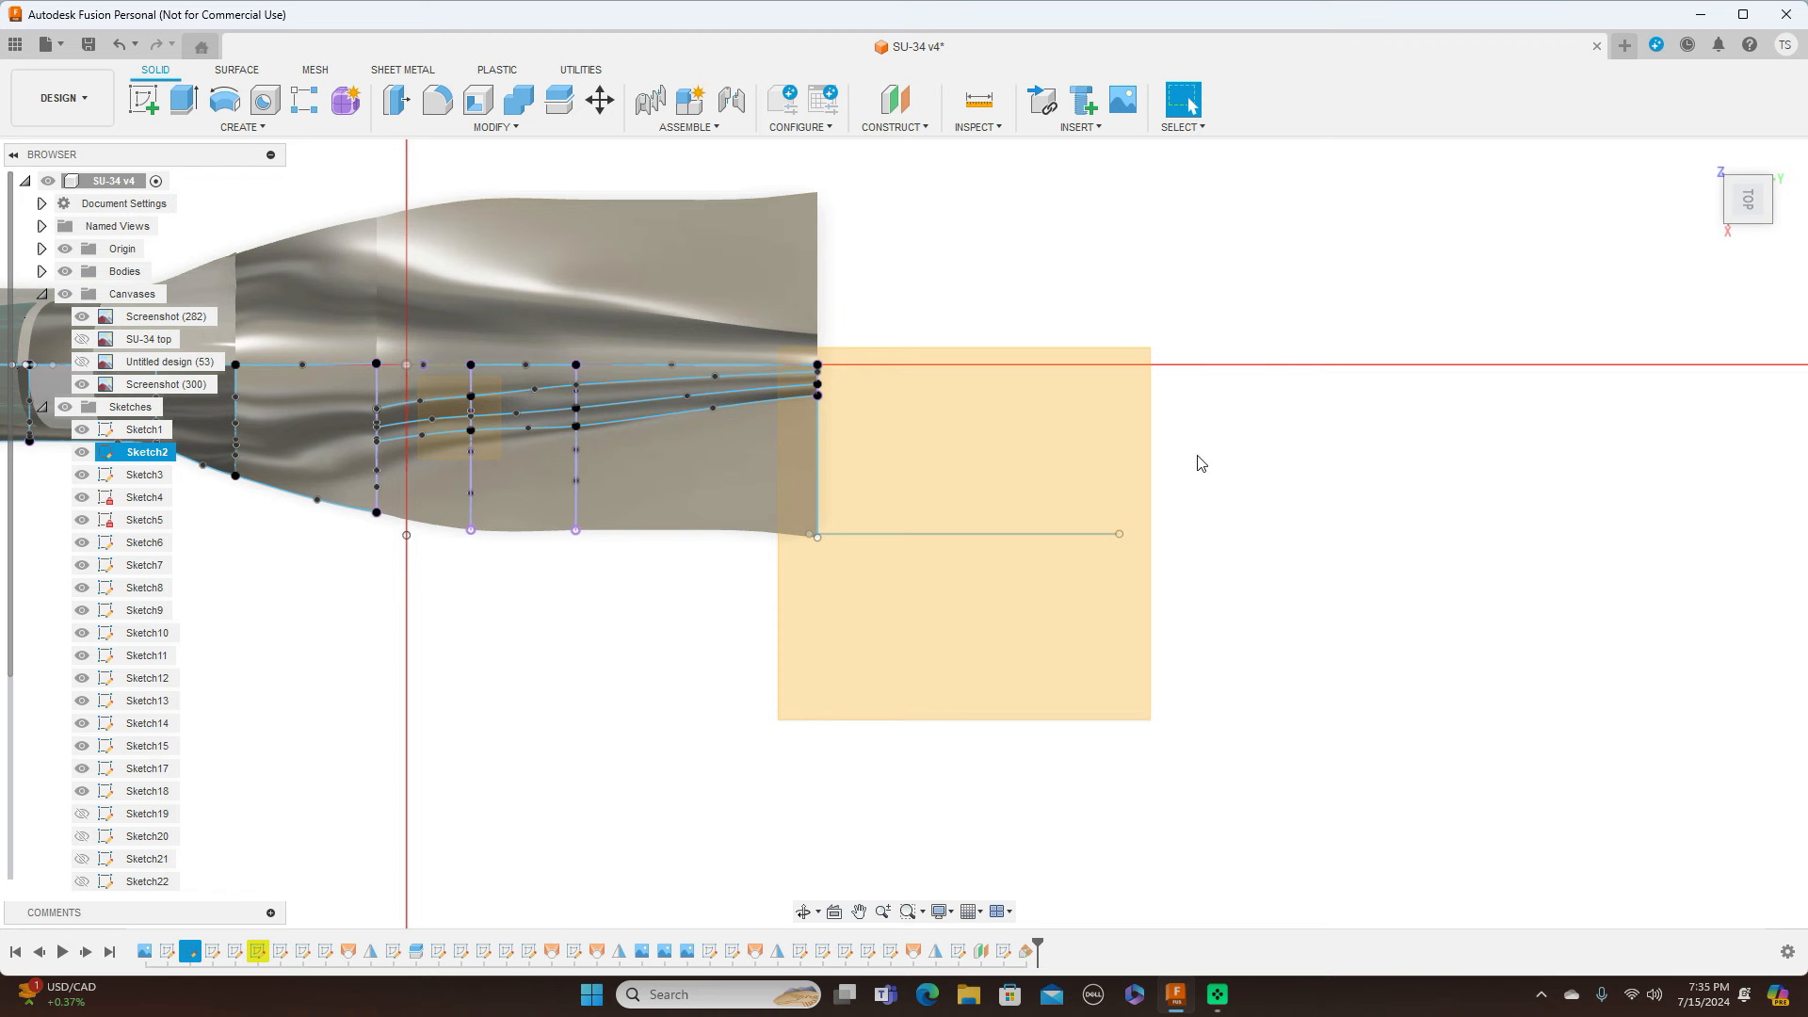
pyautogui.scroll(-1, 1392, 580)
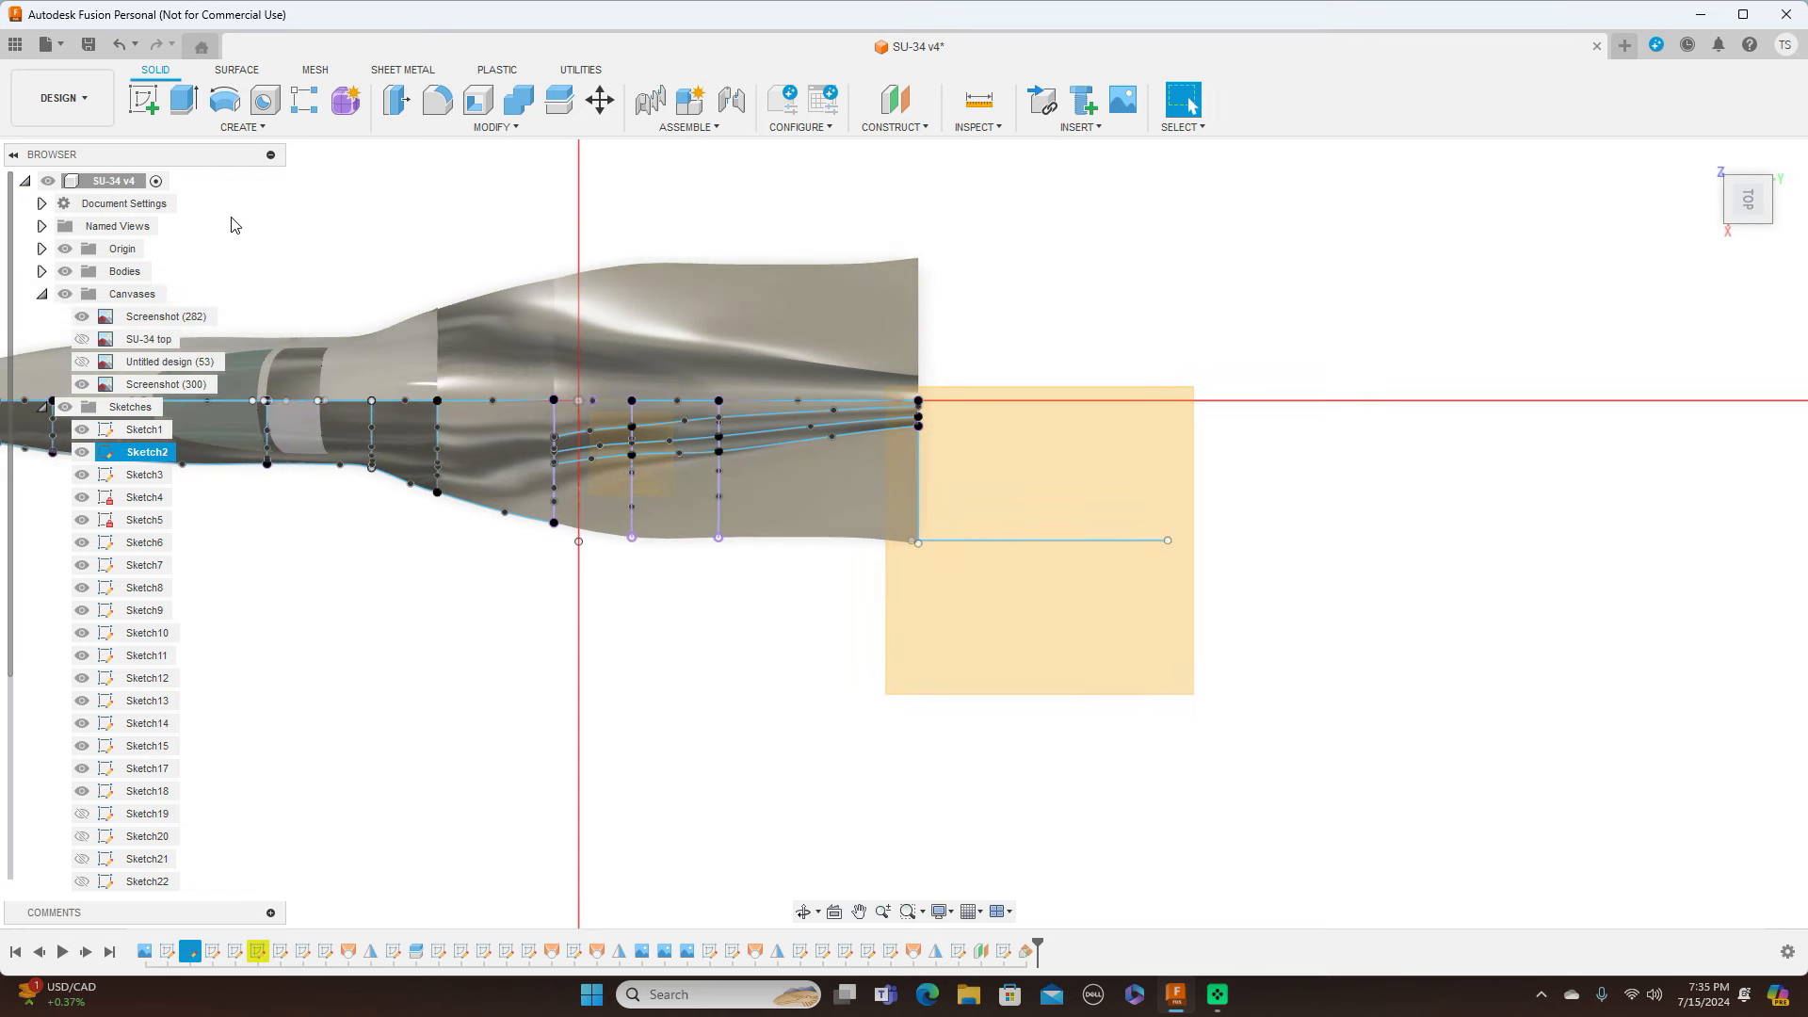
pyautogui.click(66, 272)
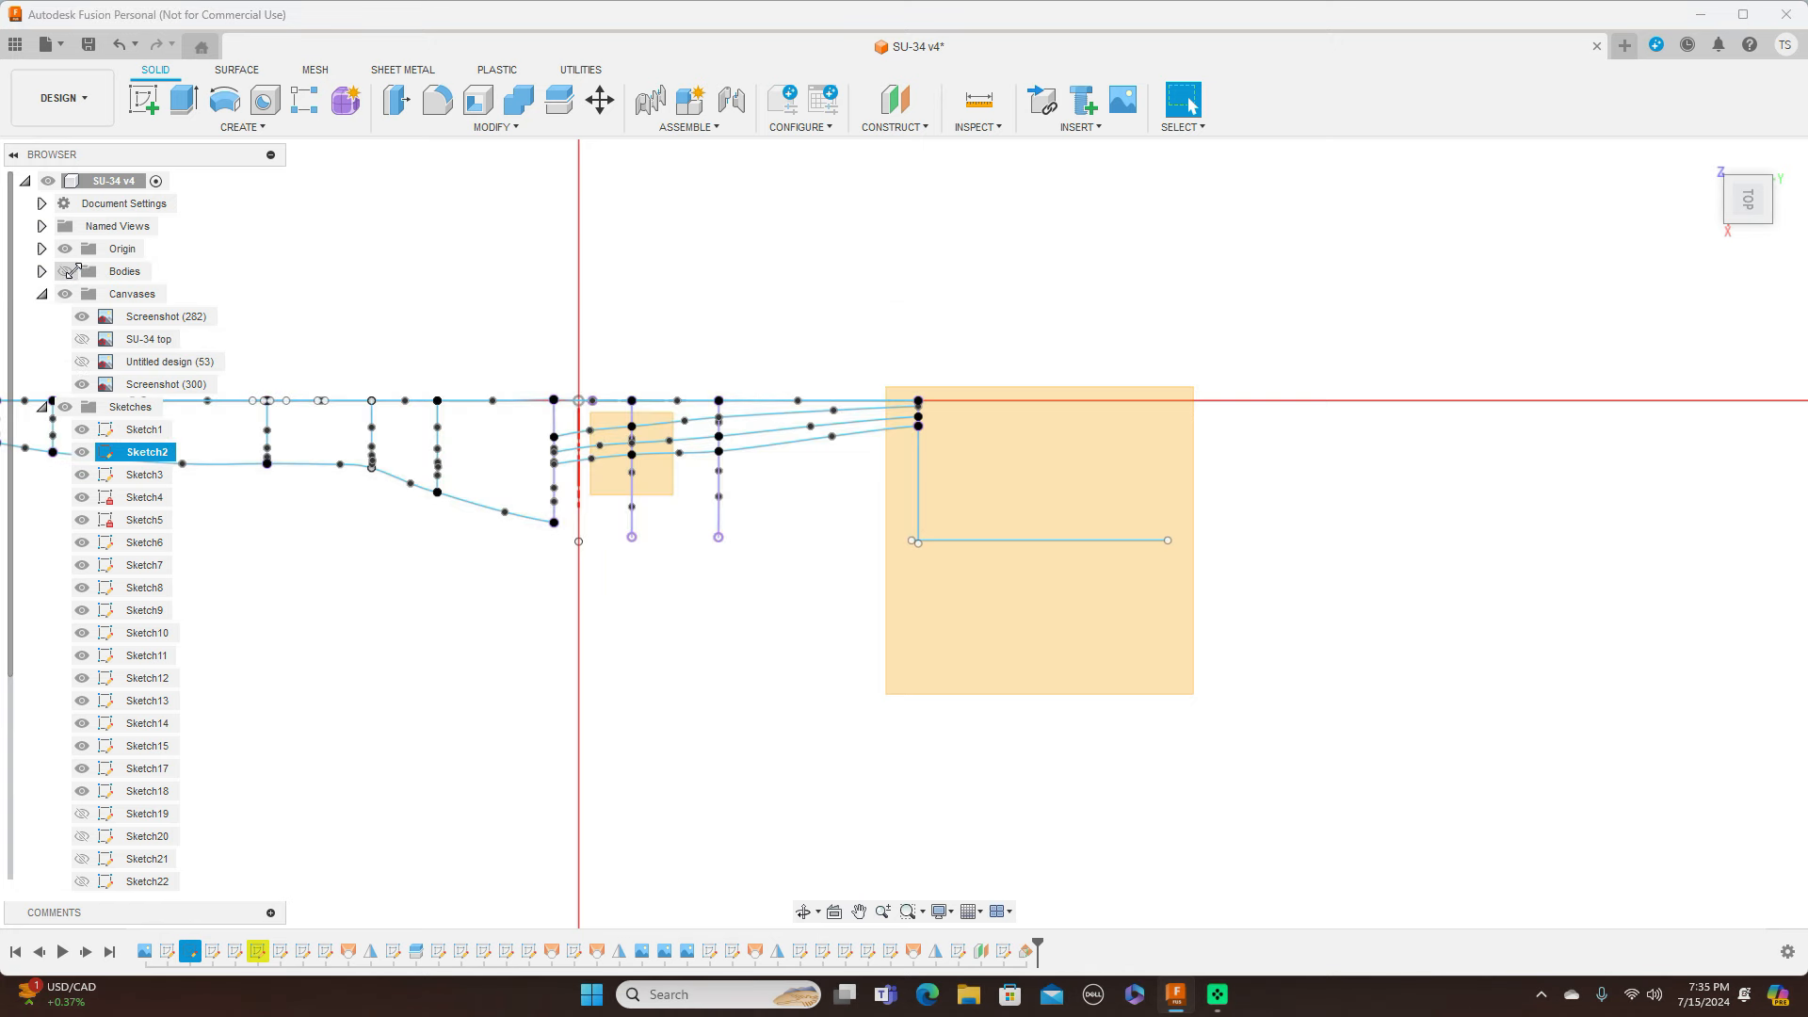
pyautogui.scroll(3, 1215, 356)
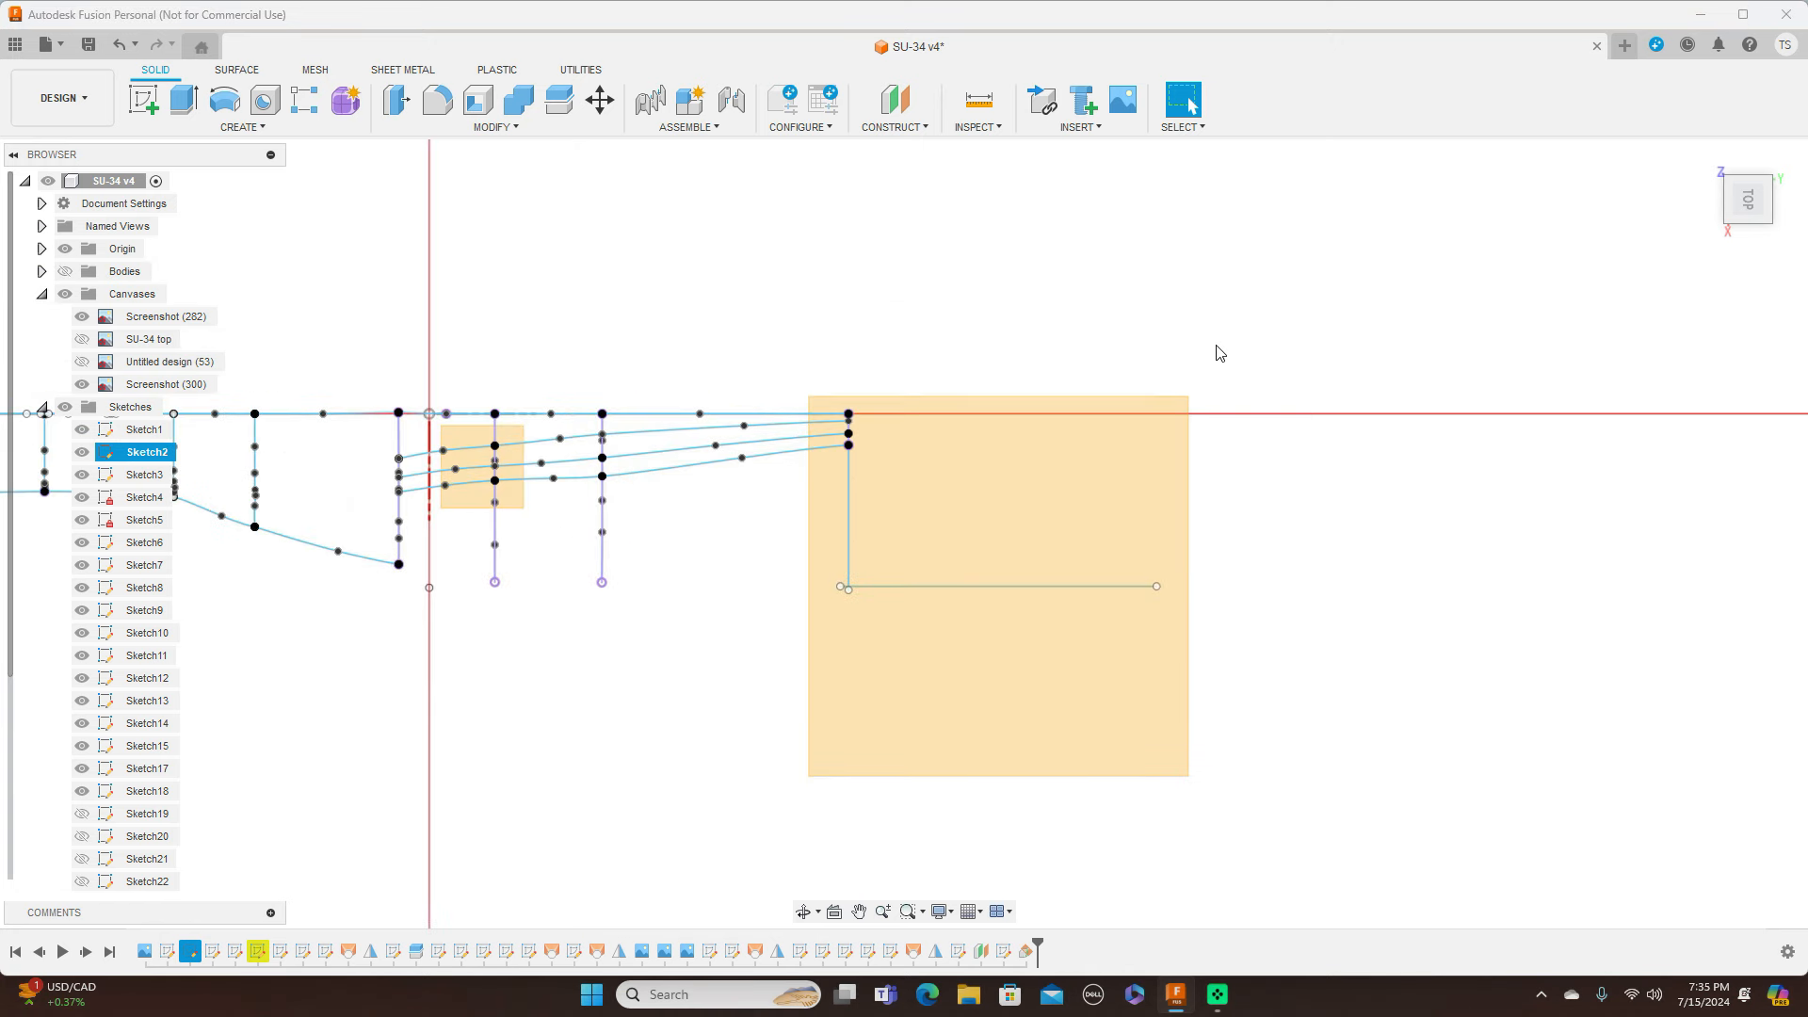
pyautogui.moveTo(1263, 512); pyautogui.dragTo(1375, 376, button='middle')
pyautogui.scroll(3, 1375, 367)
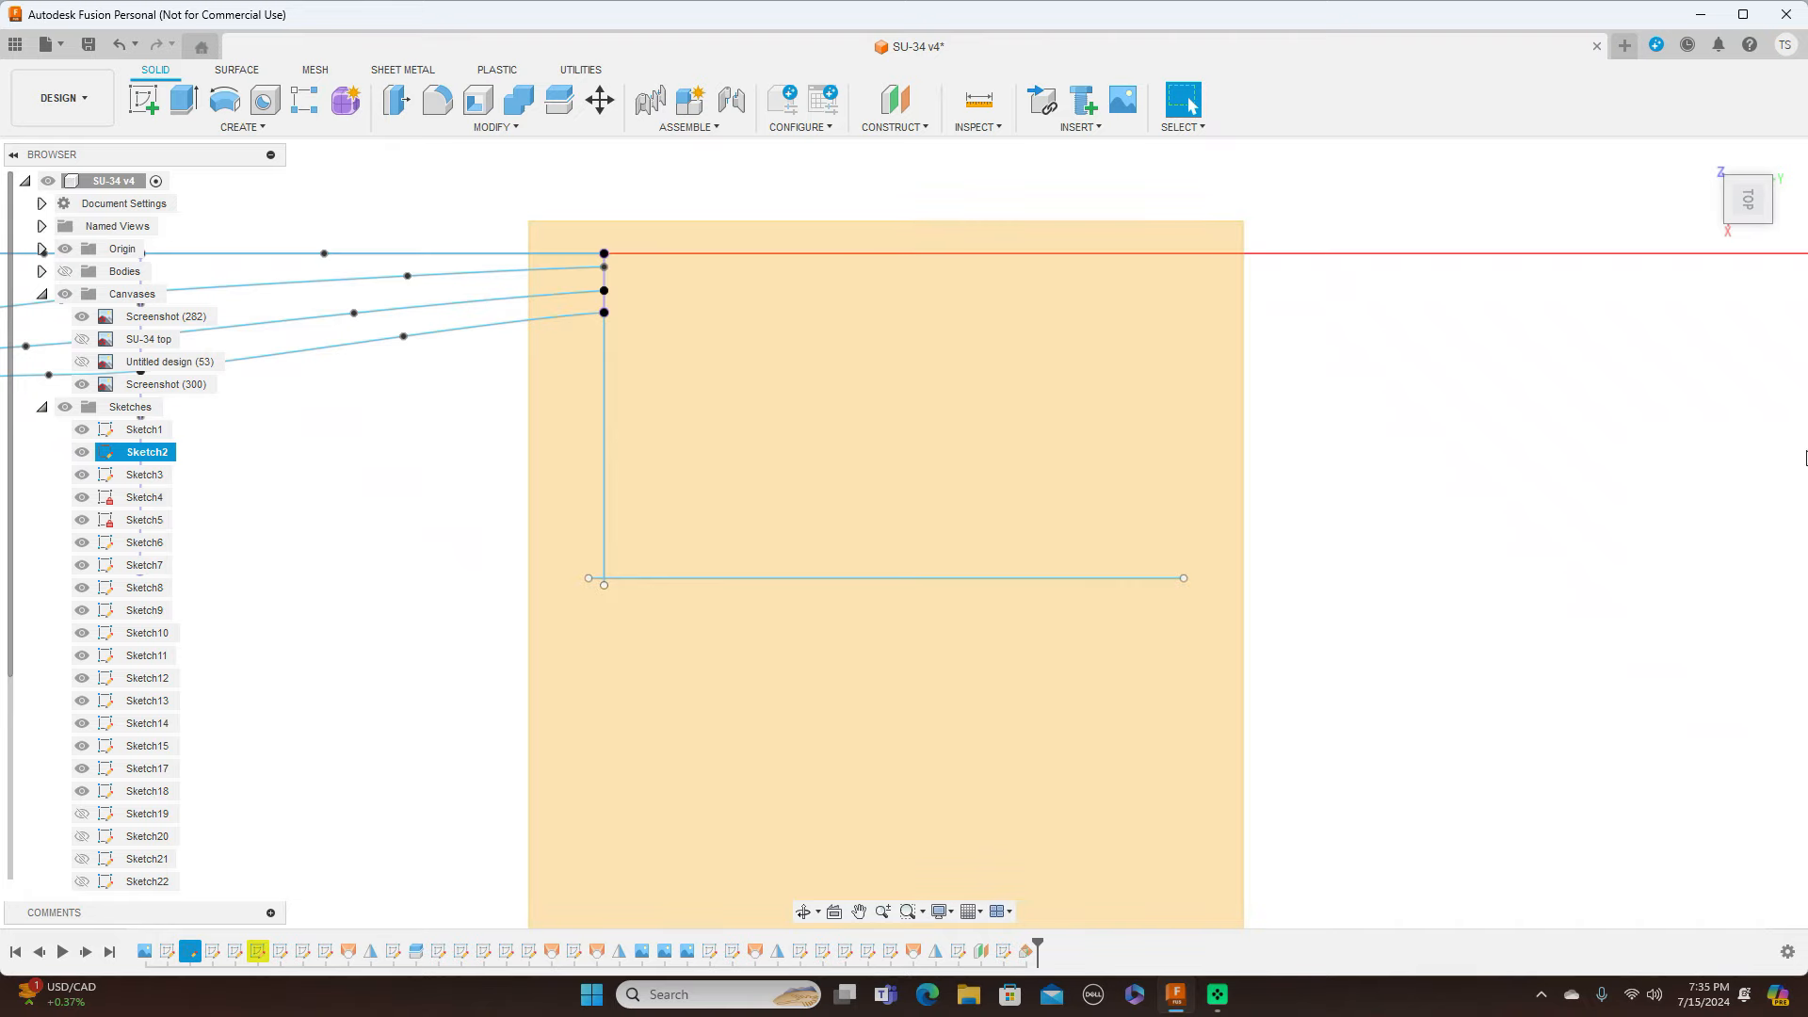
# Step: Sketch a four-point spline on the angled plane between the fin base line's ends, bowing slightly toward the fuselage centreline
pyautogui.click(891, 734)
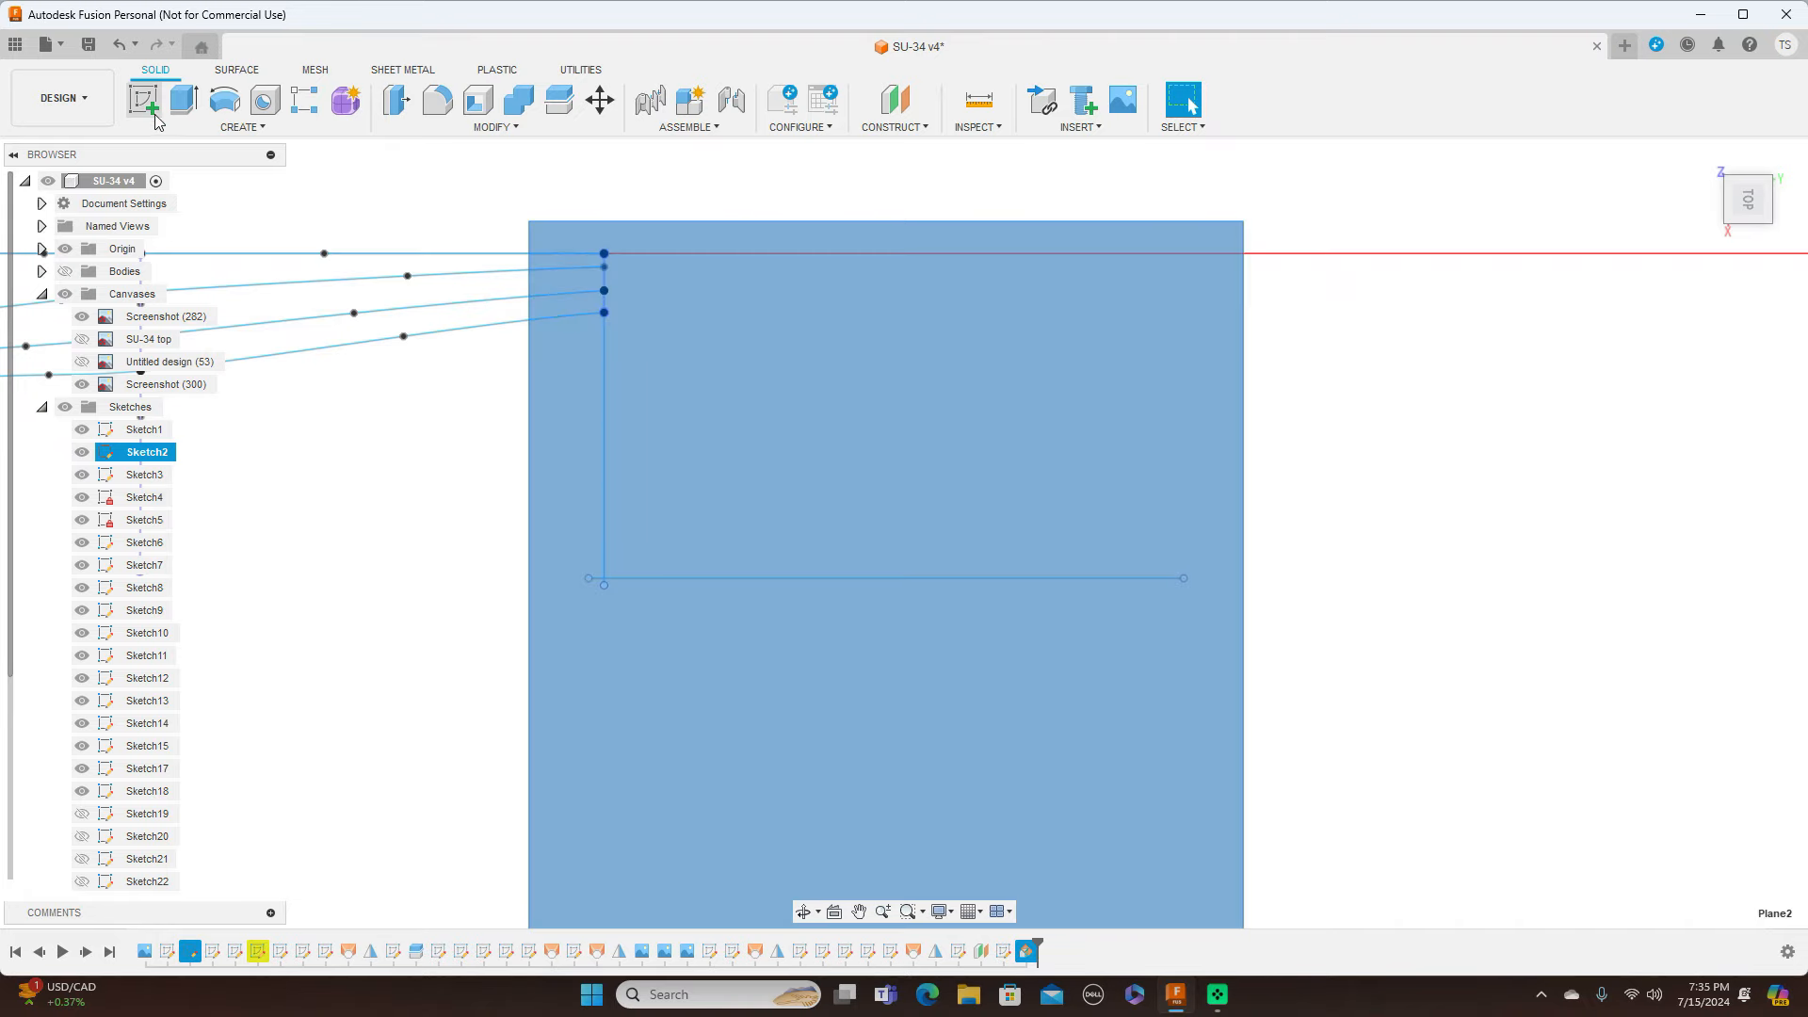
pyautogui.click(144, 99)
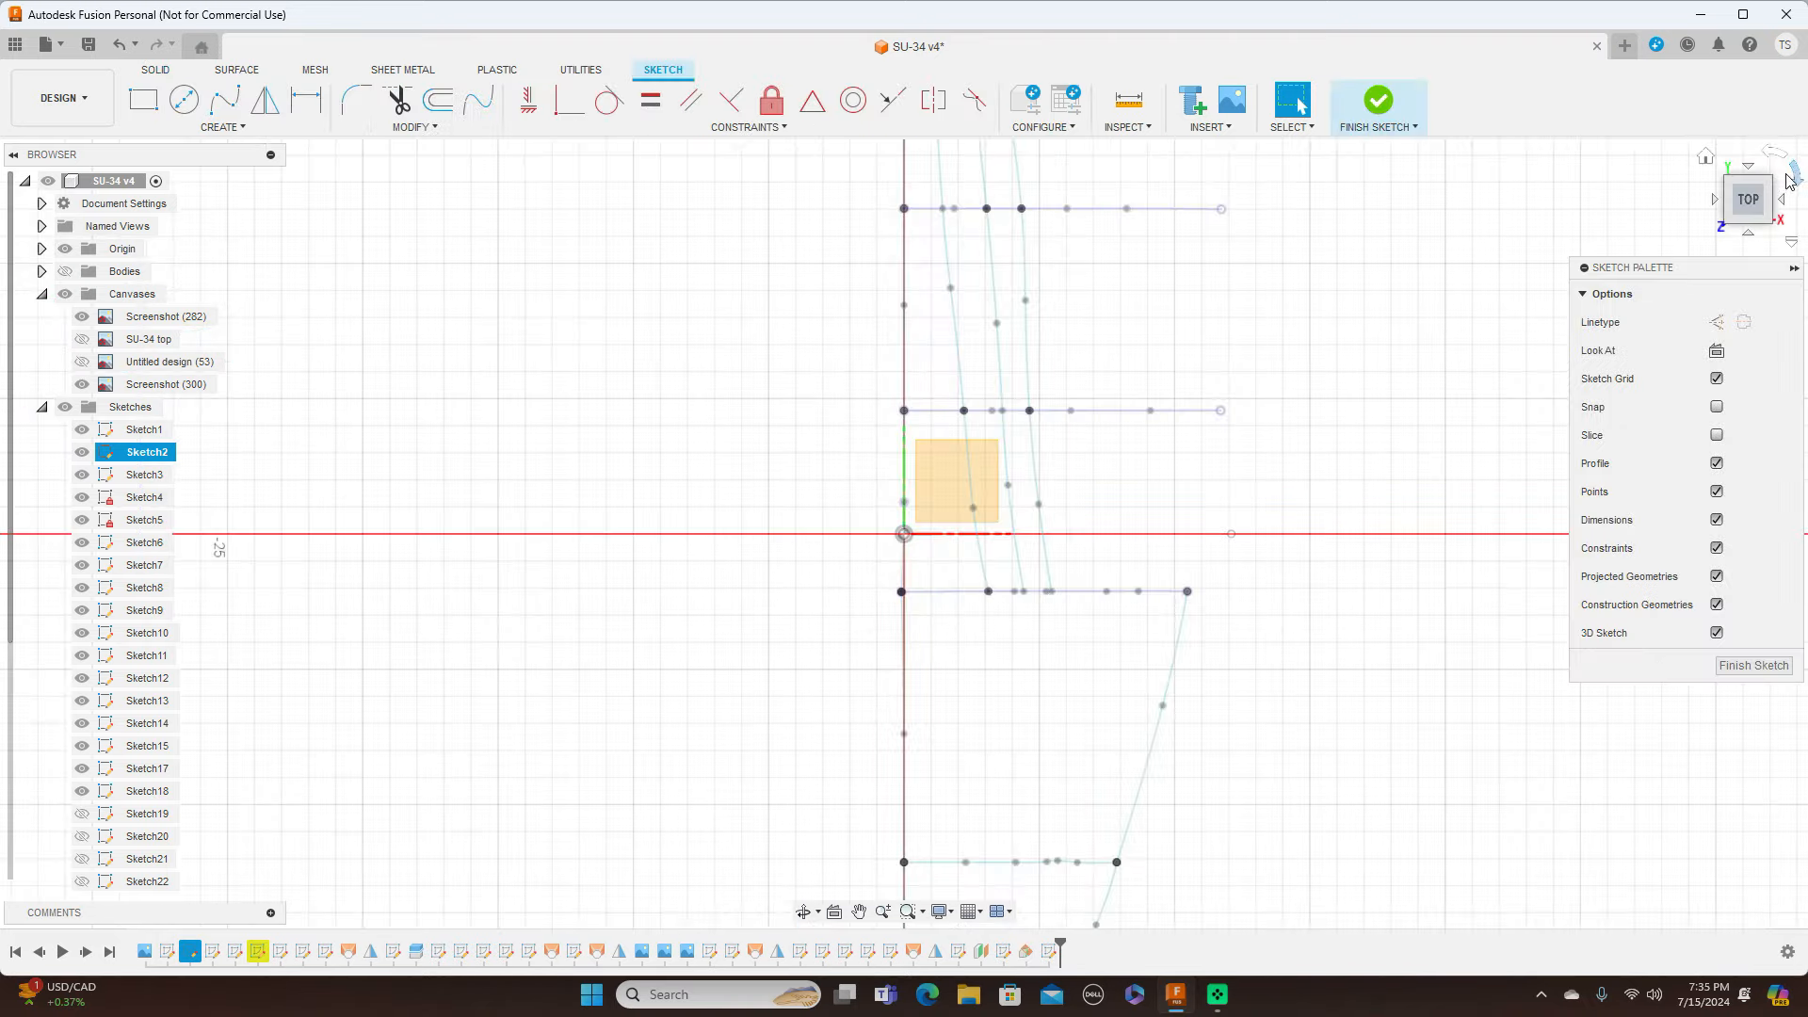
pyautogui.click(1796, 175)
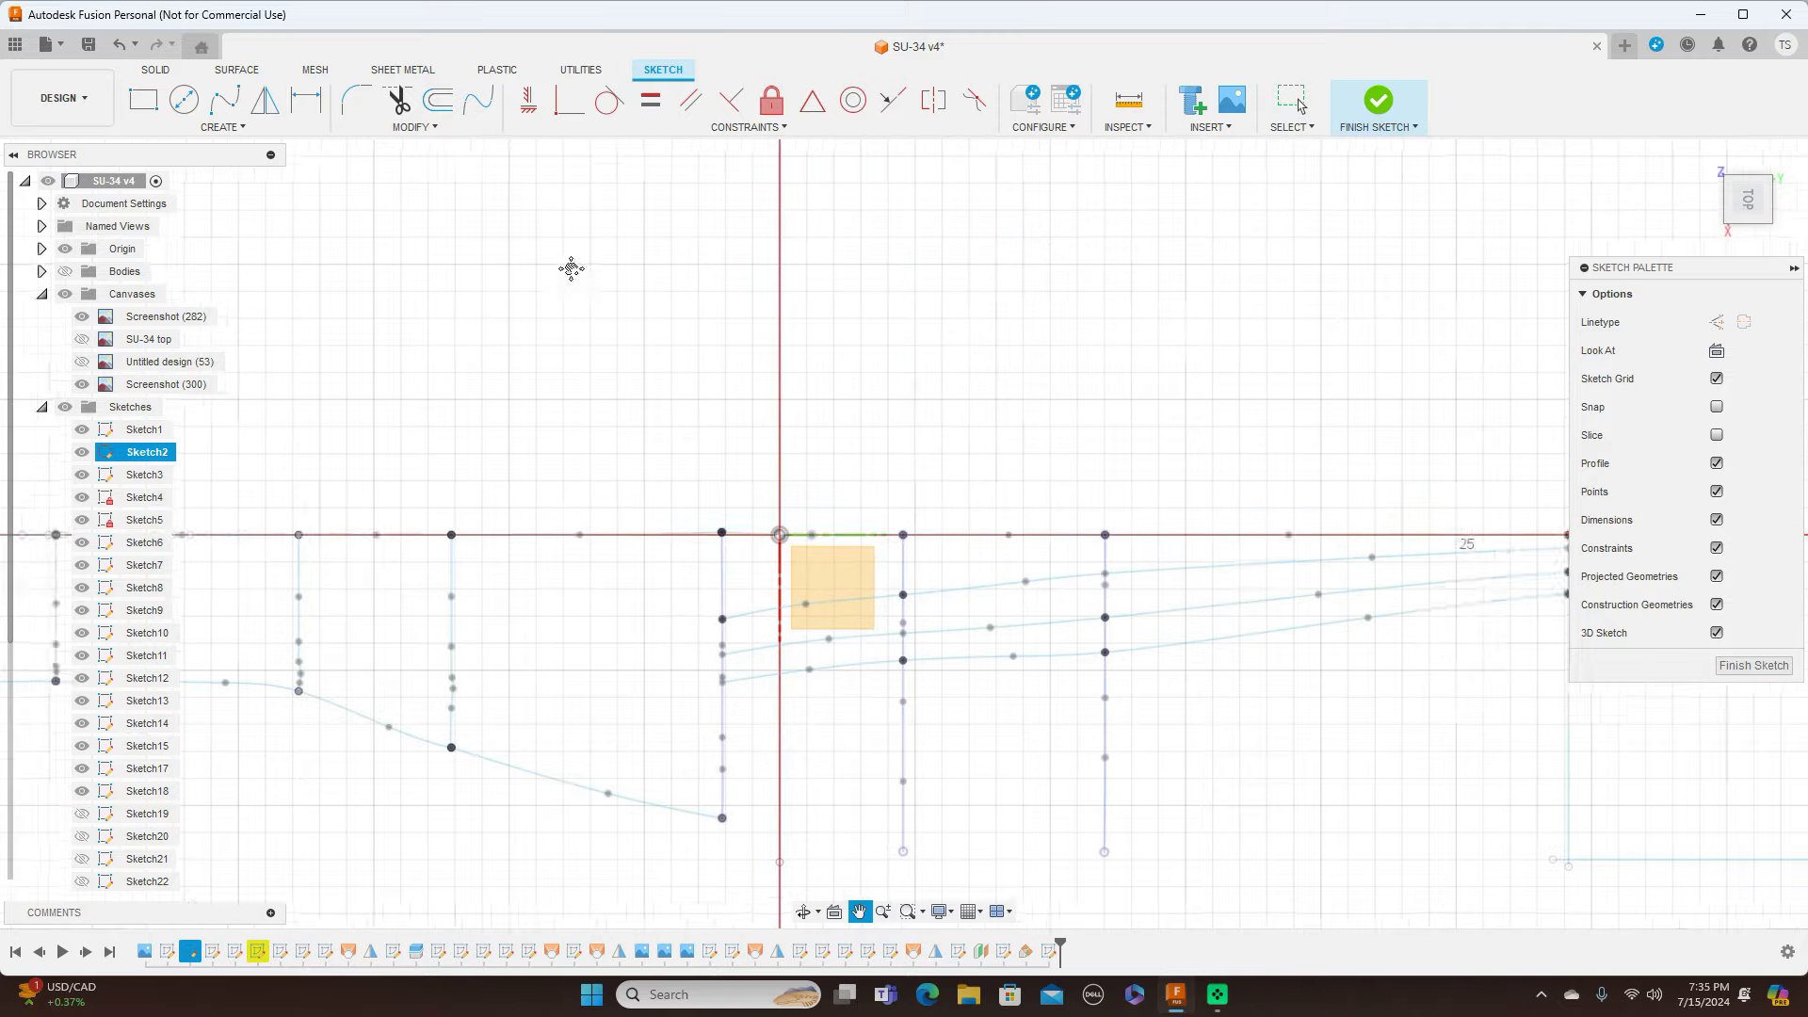
pyautogui.moveTo(1284, 478)
pyautogui.mouseDown(button='middle')
pyautogui.moveTo(794, 412)
pyautogui.moveTo(307, 299)
pyautogui.mouseUp(button='middle')
pyautogui.scroll(-5, 644, 370)
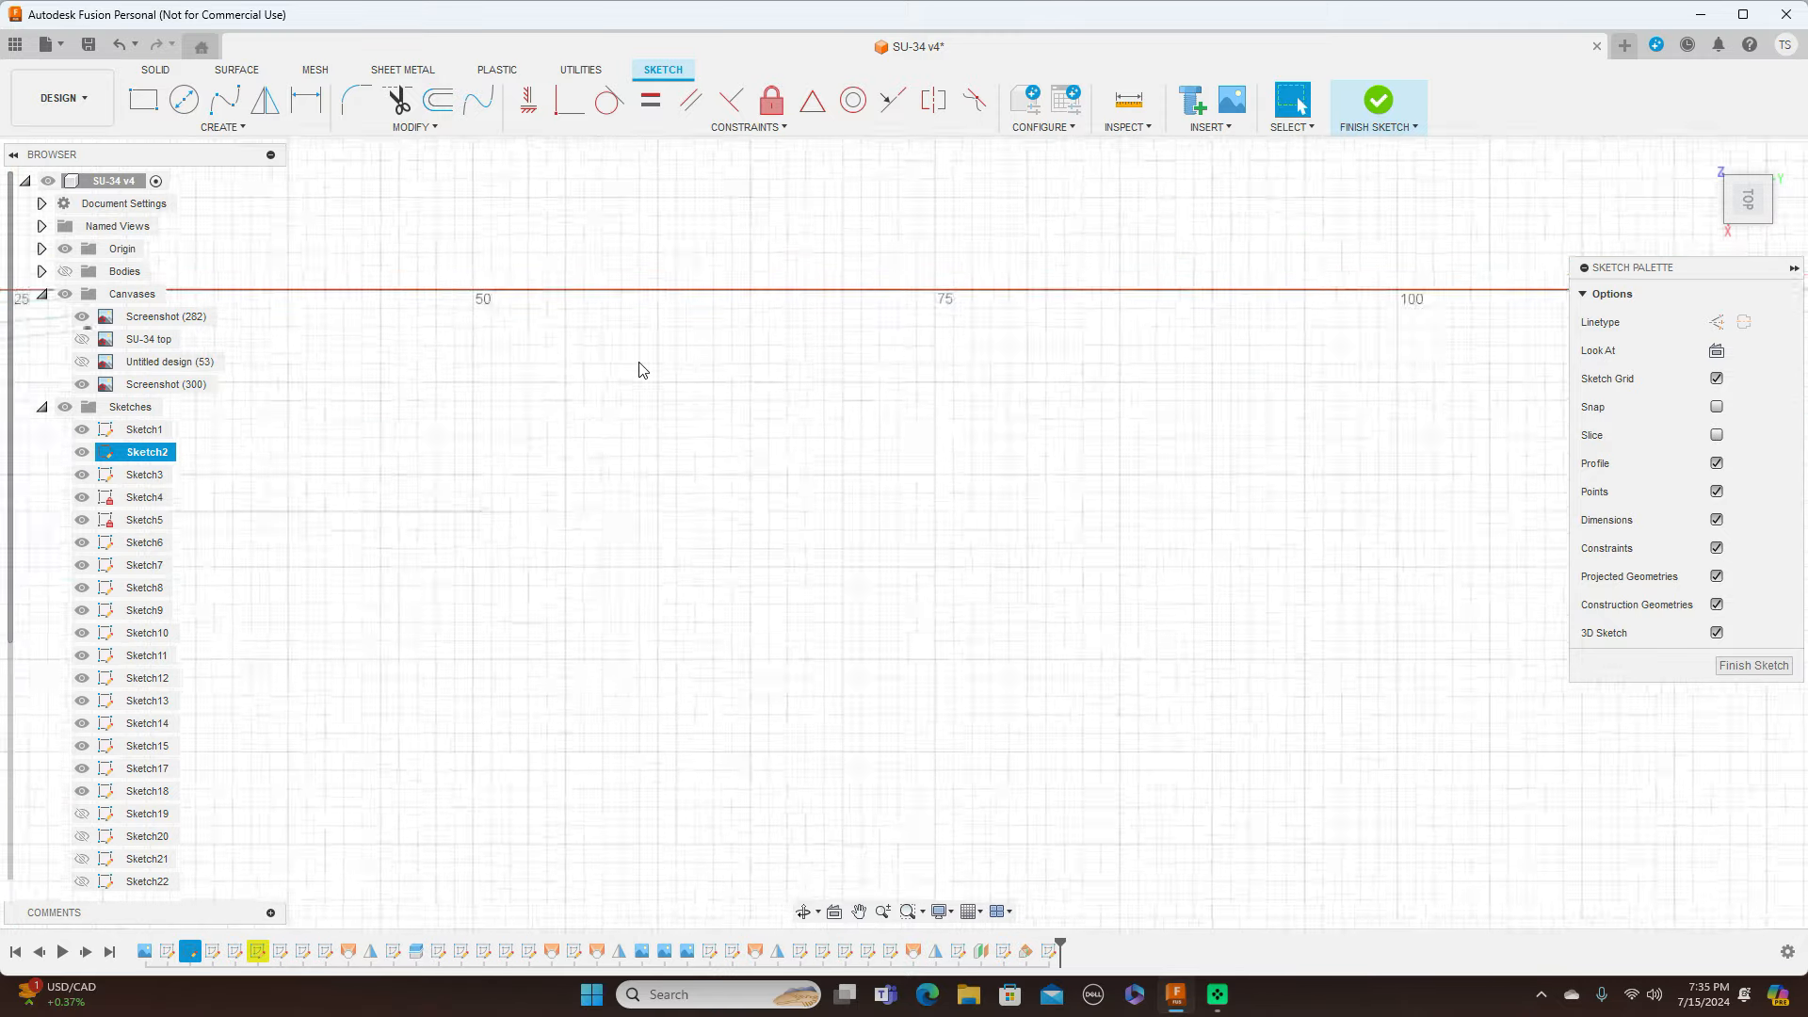
pyautogui.scroll(-2, 654, 368)
pyautogui.scroll(5, 820, 439)
pyautogui.moveTo(876, 411); pyautogui.dragTo(1620, 332, button='middle')
pyautogui.scroll(5, 1013, 462)
pyautogui.moveTo(1030, 411); pyautogui.dragTo(1050, 623, button='middle')
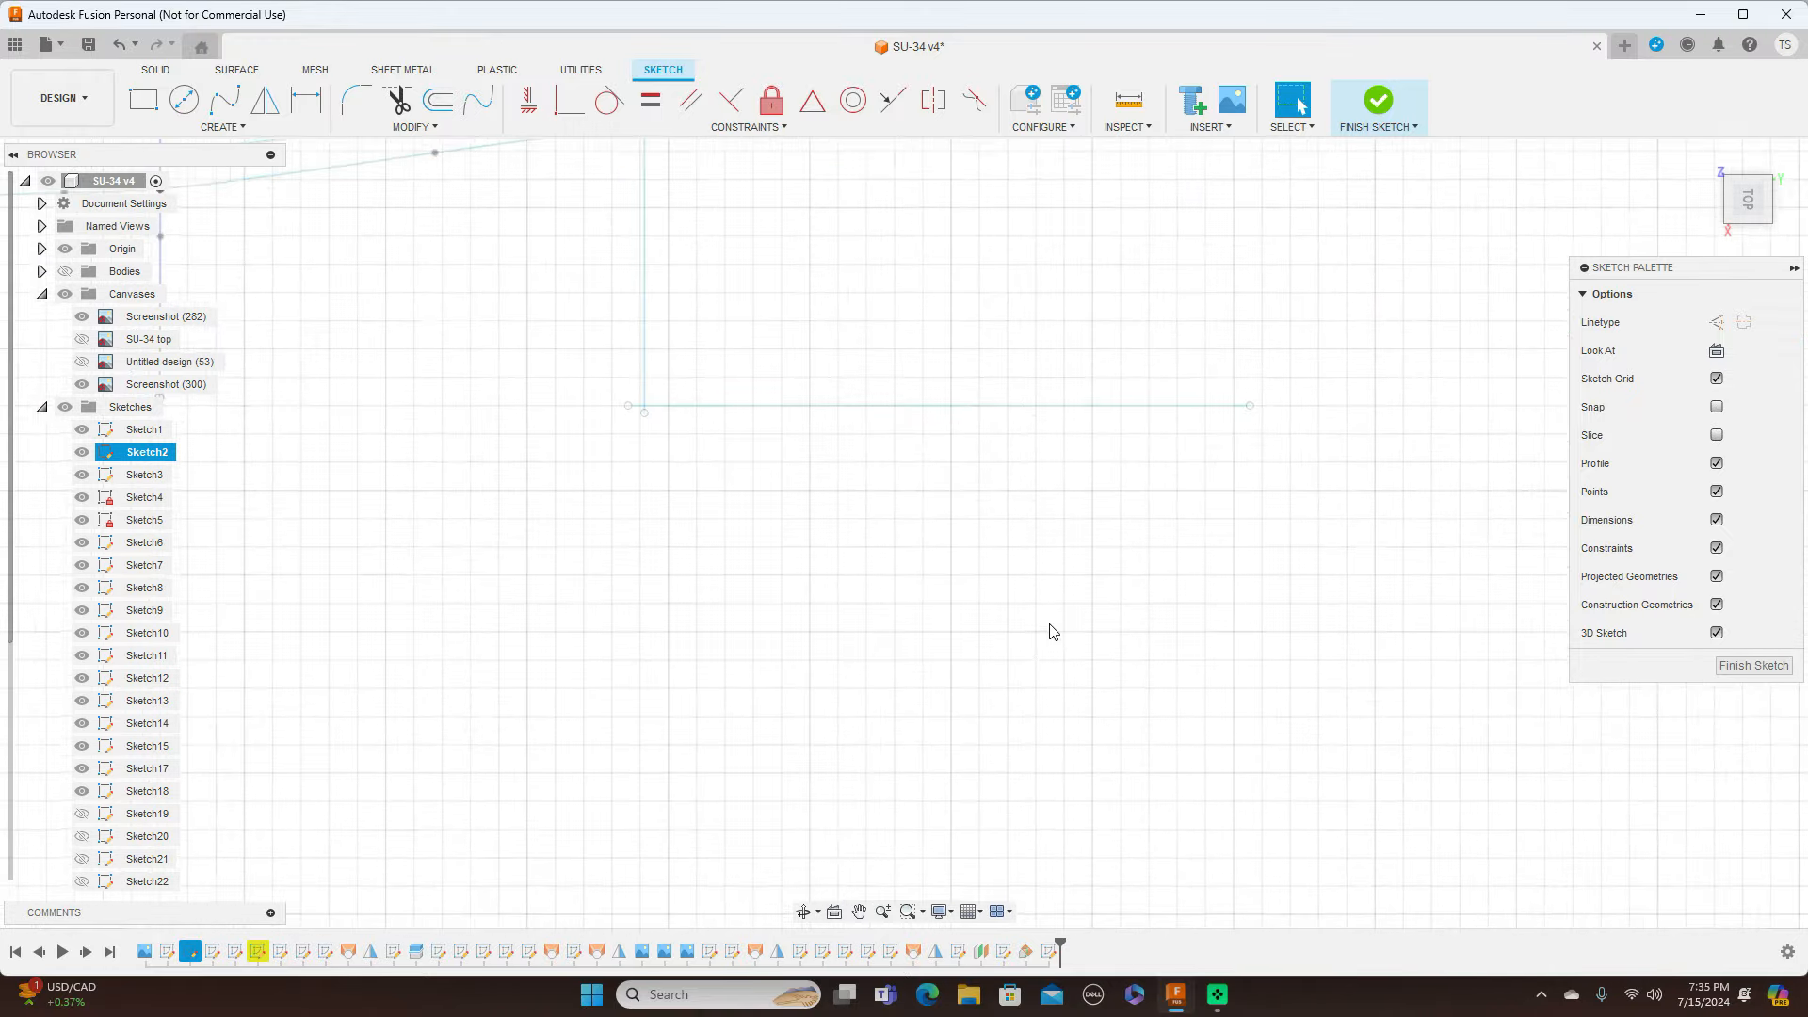
pyautogui.scroll(2, 1050, 623)
pyautogui.moveTo(989, 504); pyautogui.dragTo(989, 612, button='middle')
pyautogui.scroll(2, 1002, 591)
pyautogui.click(233, 102)
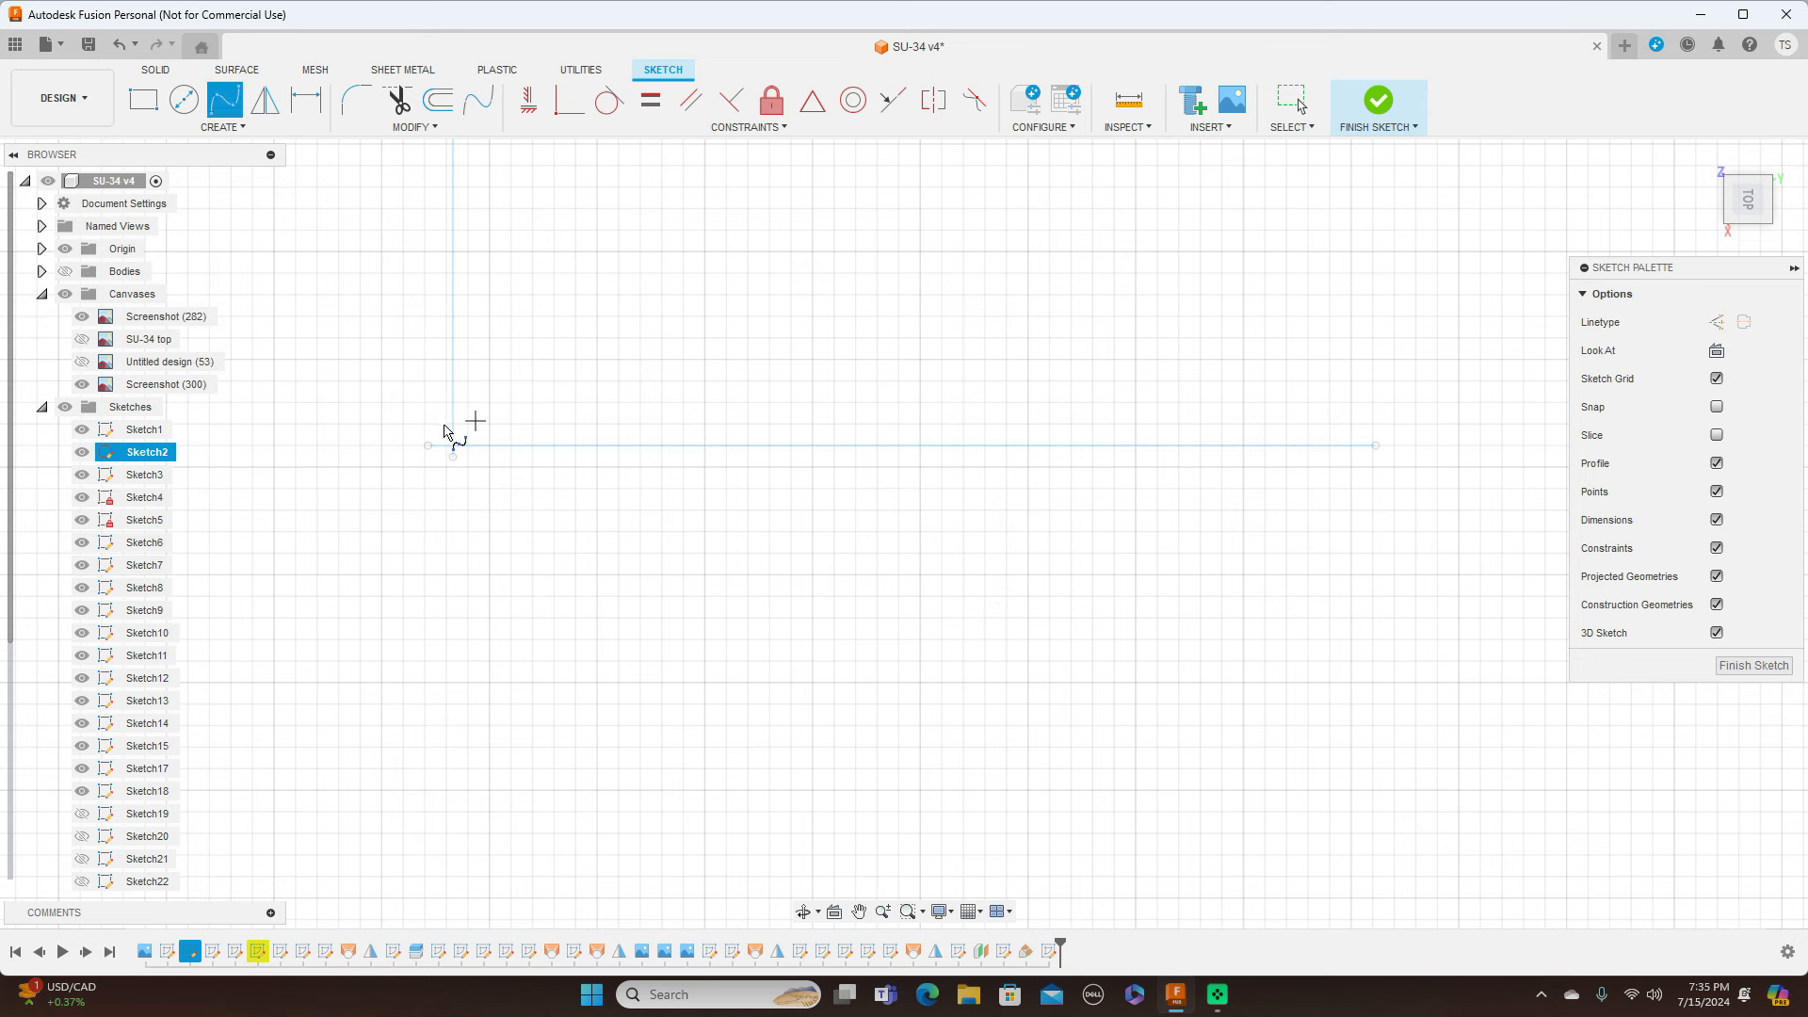
pyautogui.click(429, 445)
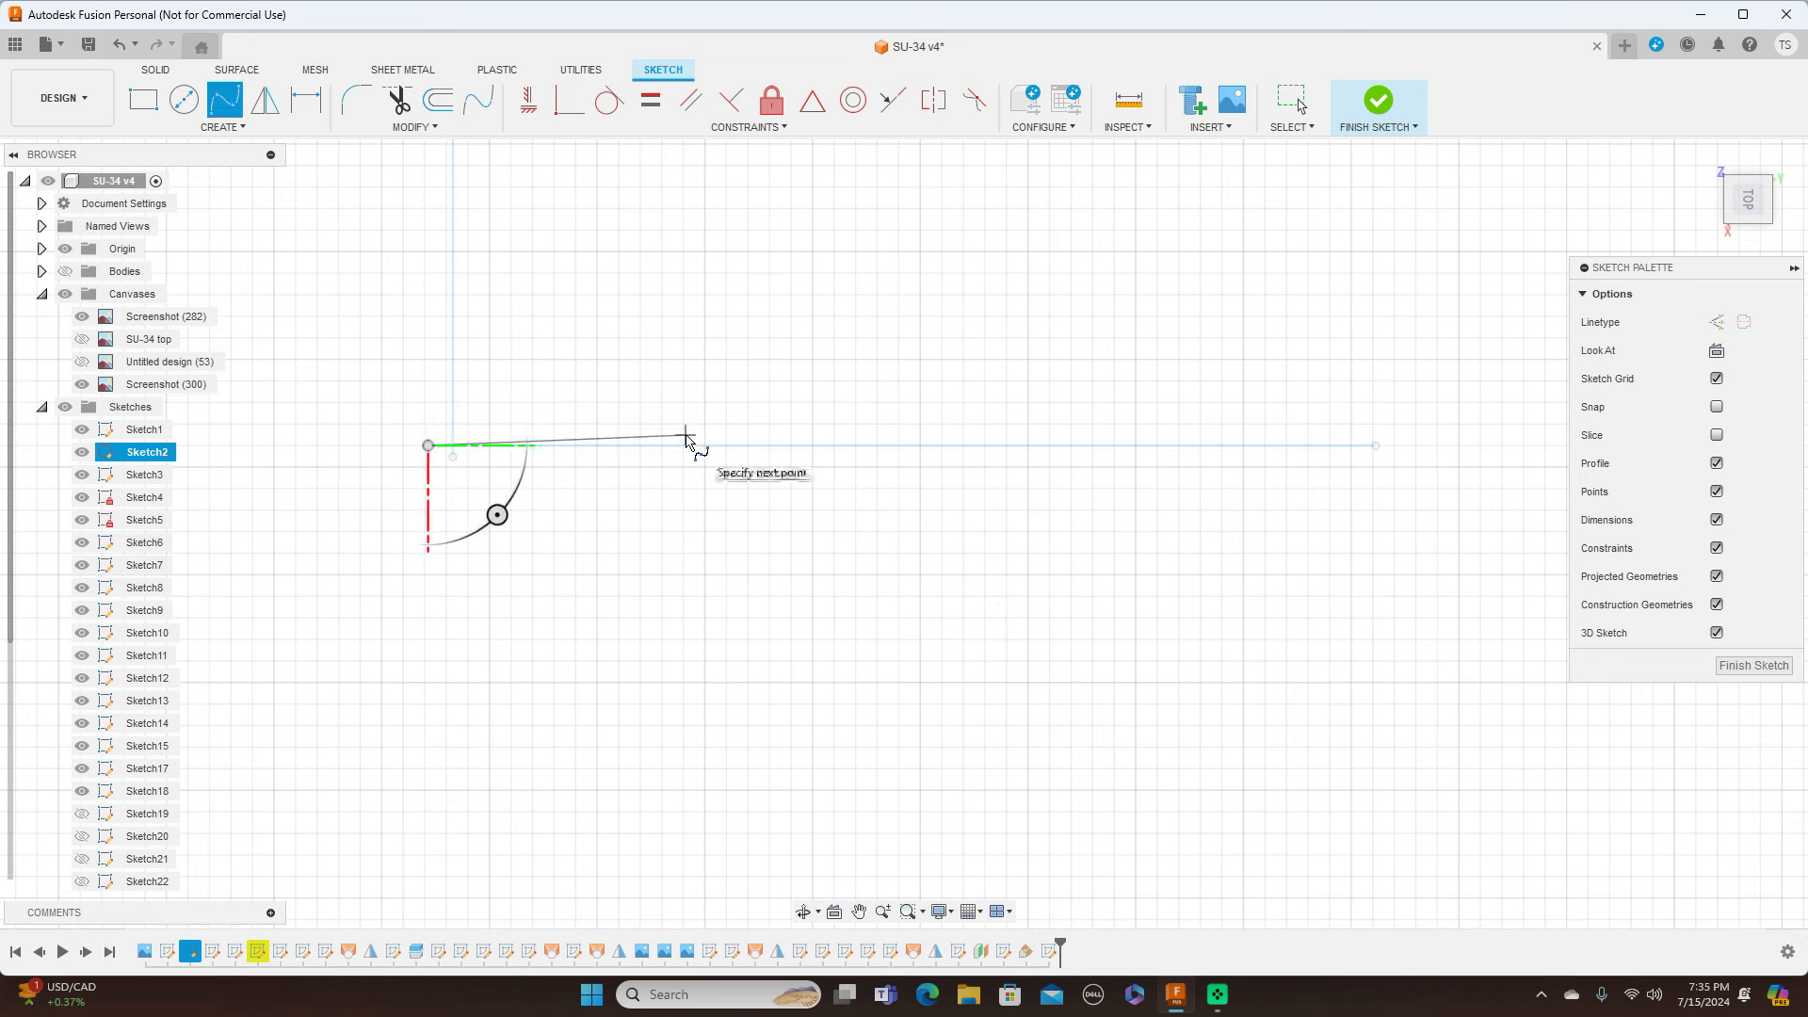
pyautogui.click(685, 436)
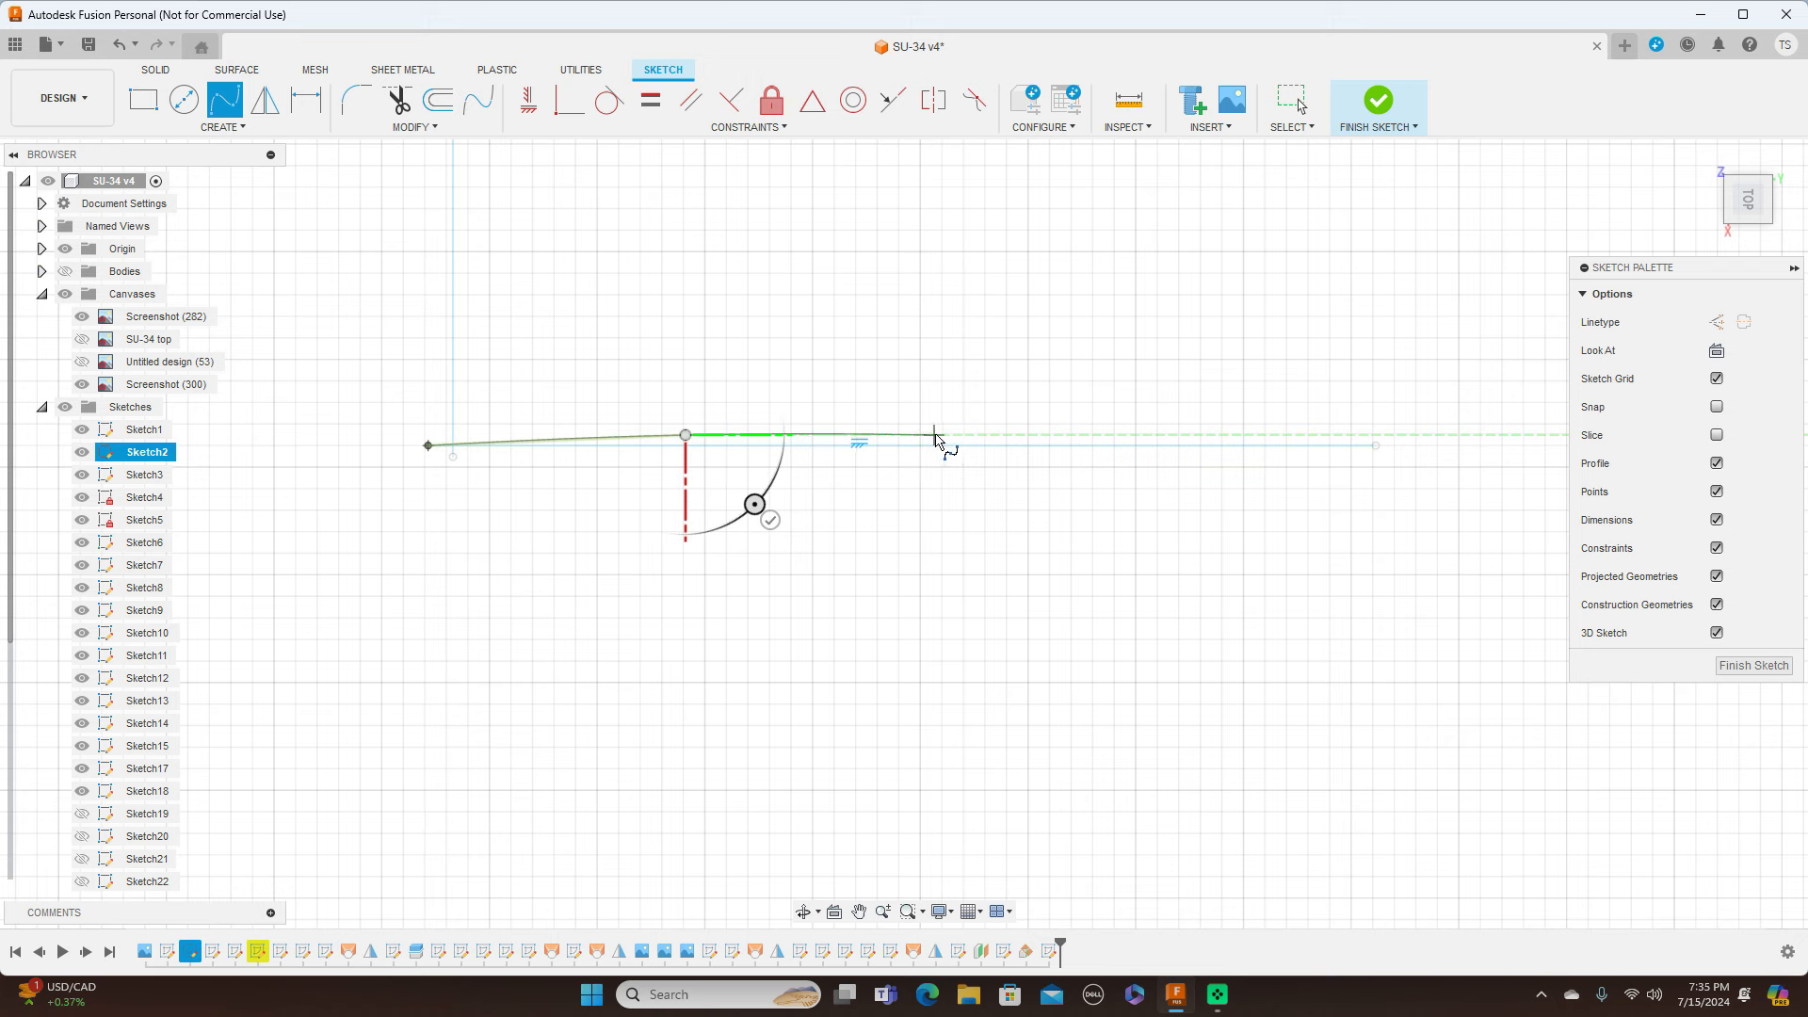
pyautogui.click(935, 436)
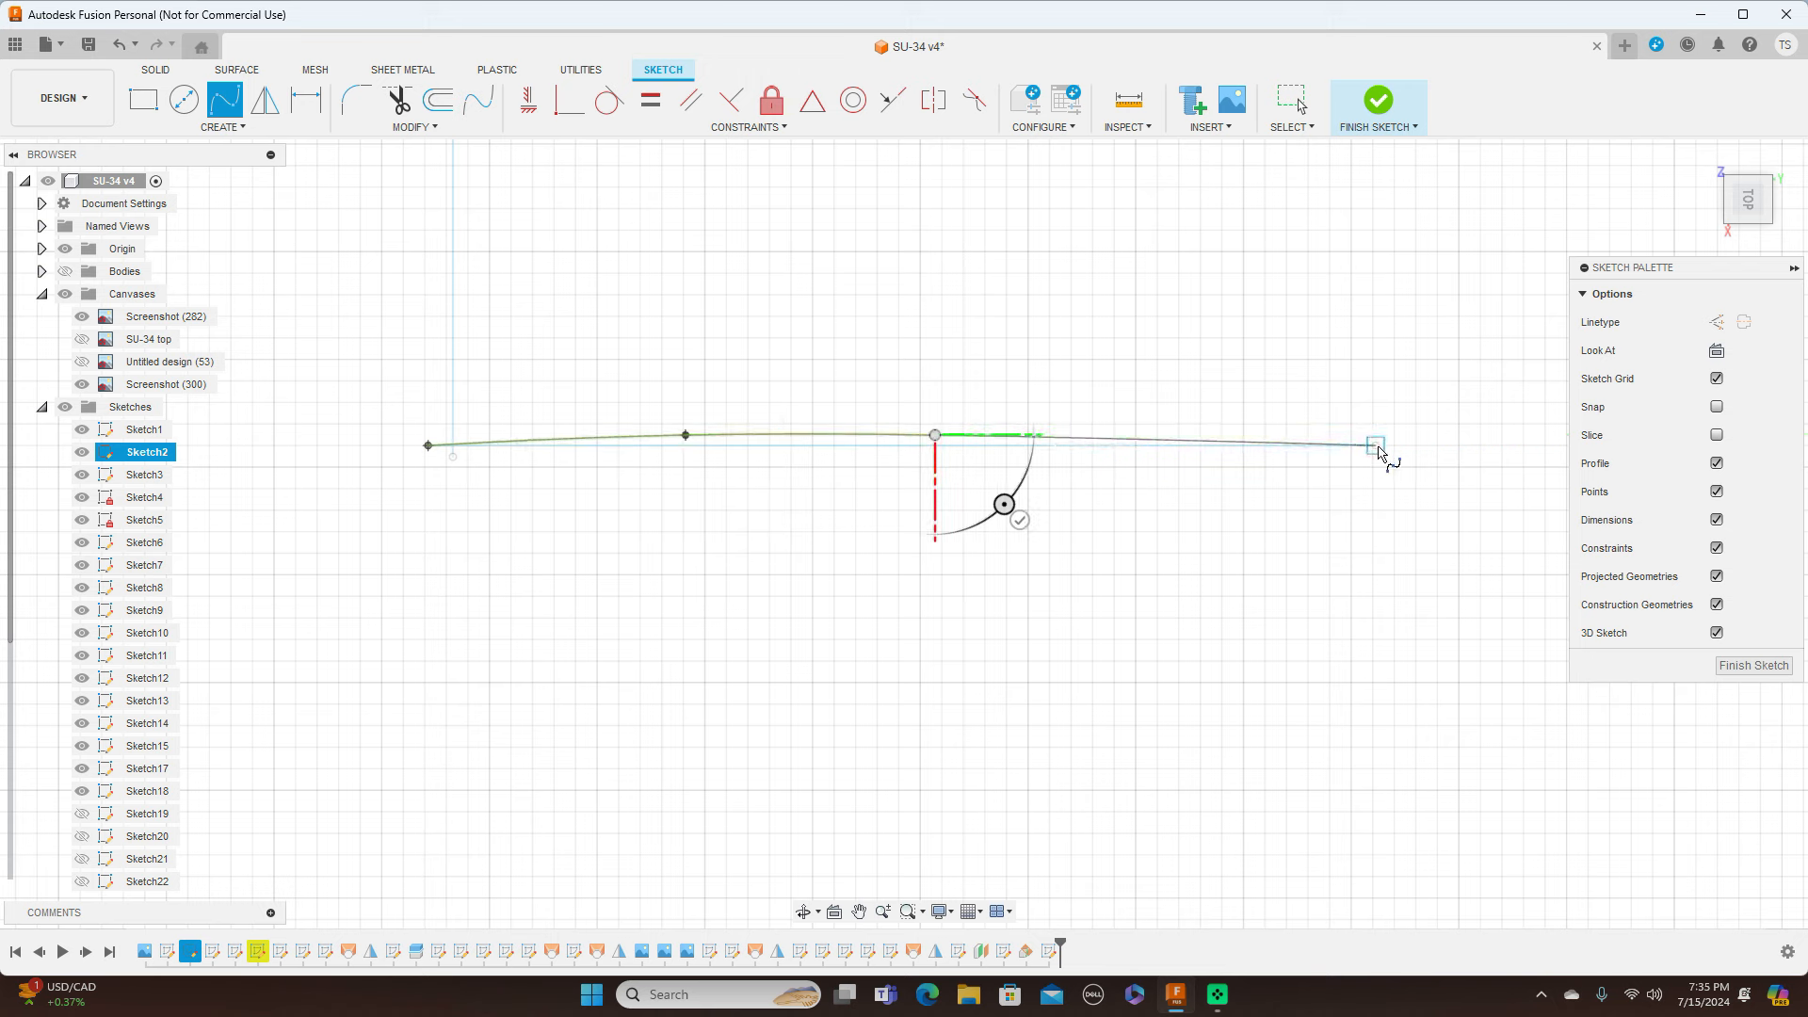
pyautogui.click(1376, 445)
pyautogui.rightClick(1380, 451)
pyautogui.click(1445, 449)
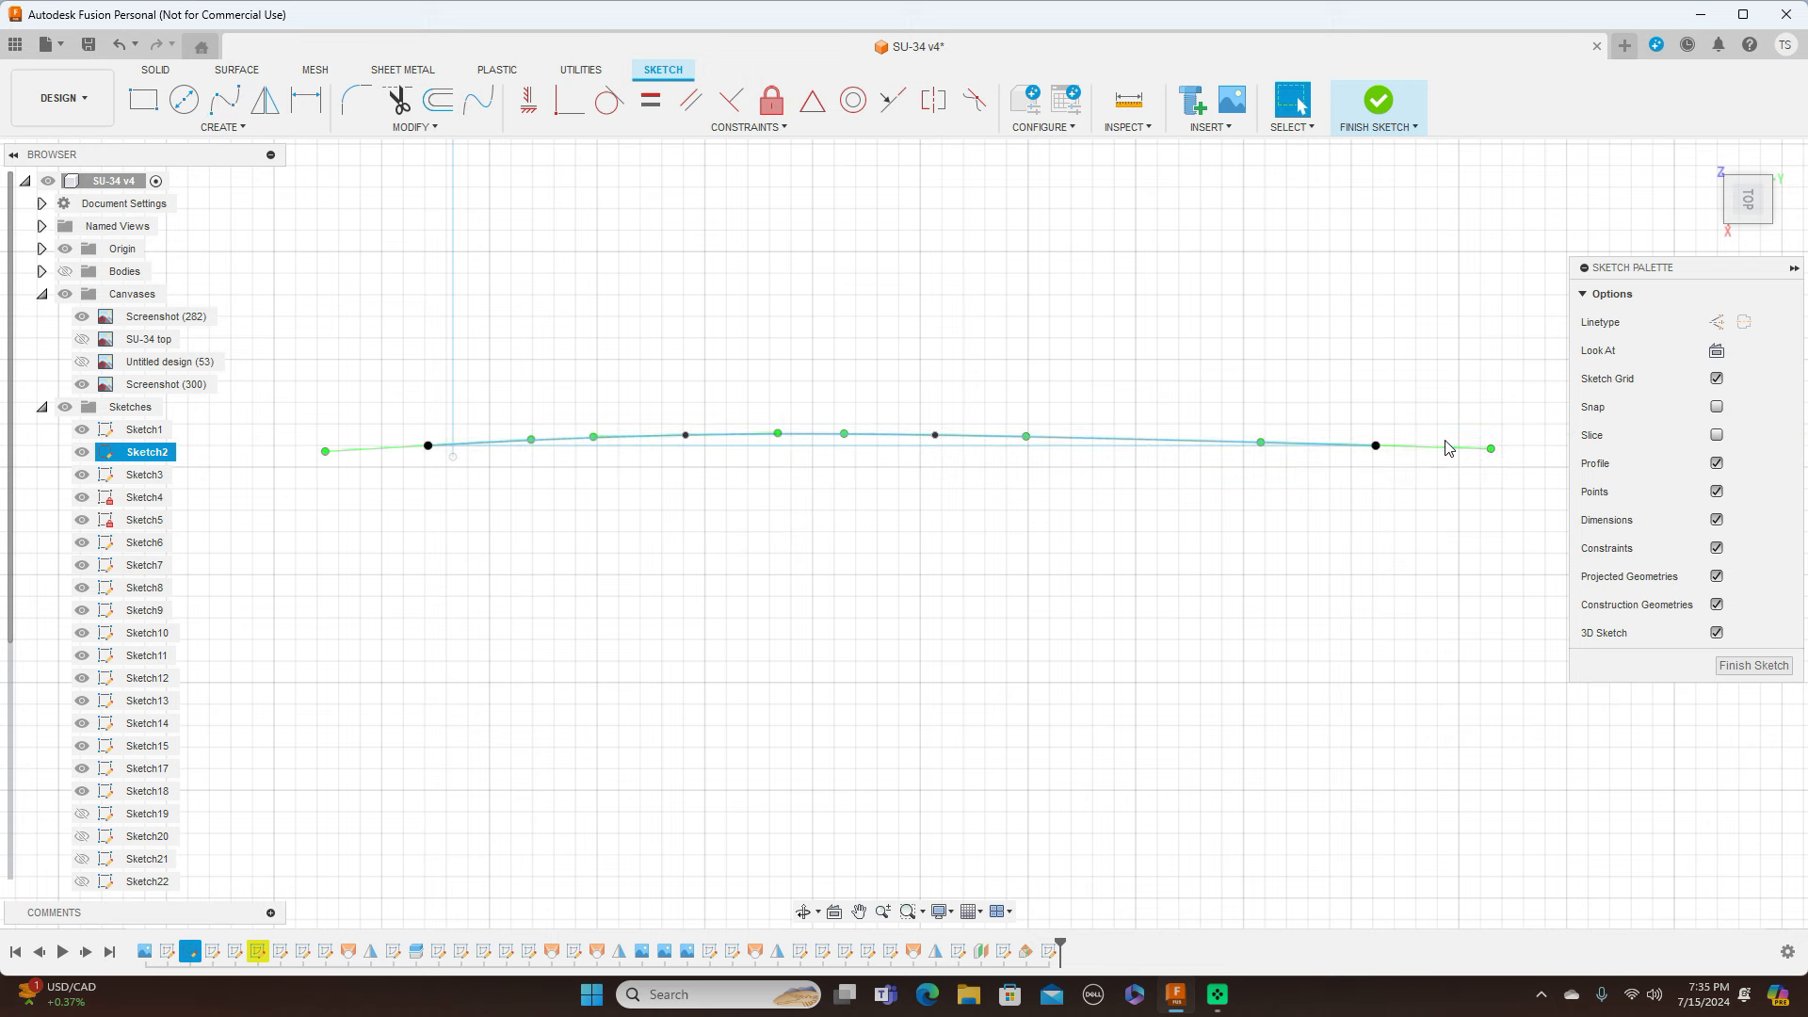
# Step: Mirror the spline across the fin base line to close the root profile and finish the sketch
pyautogui.click(264, 99)
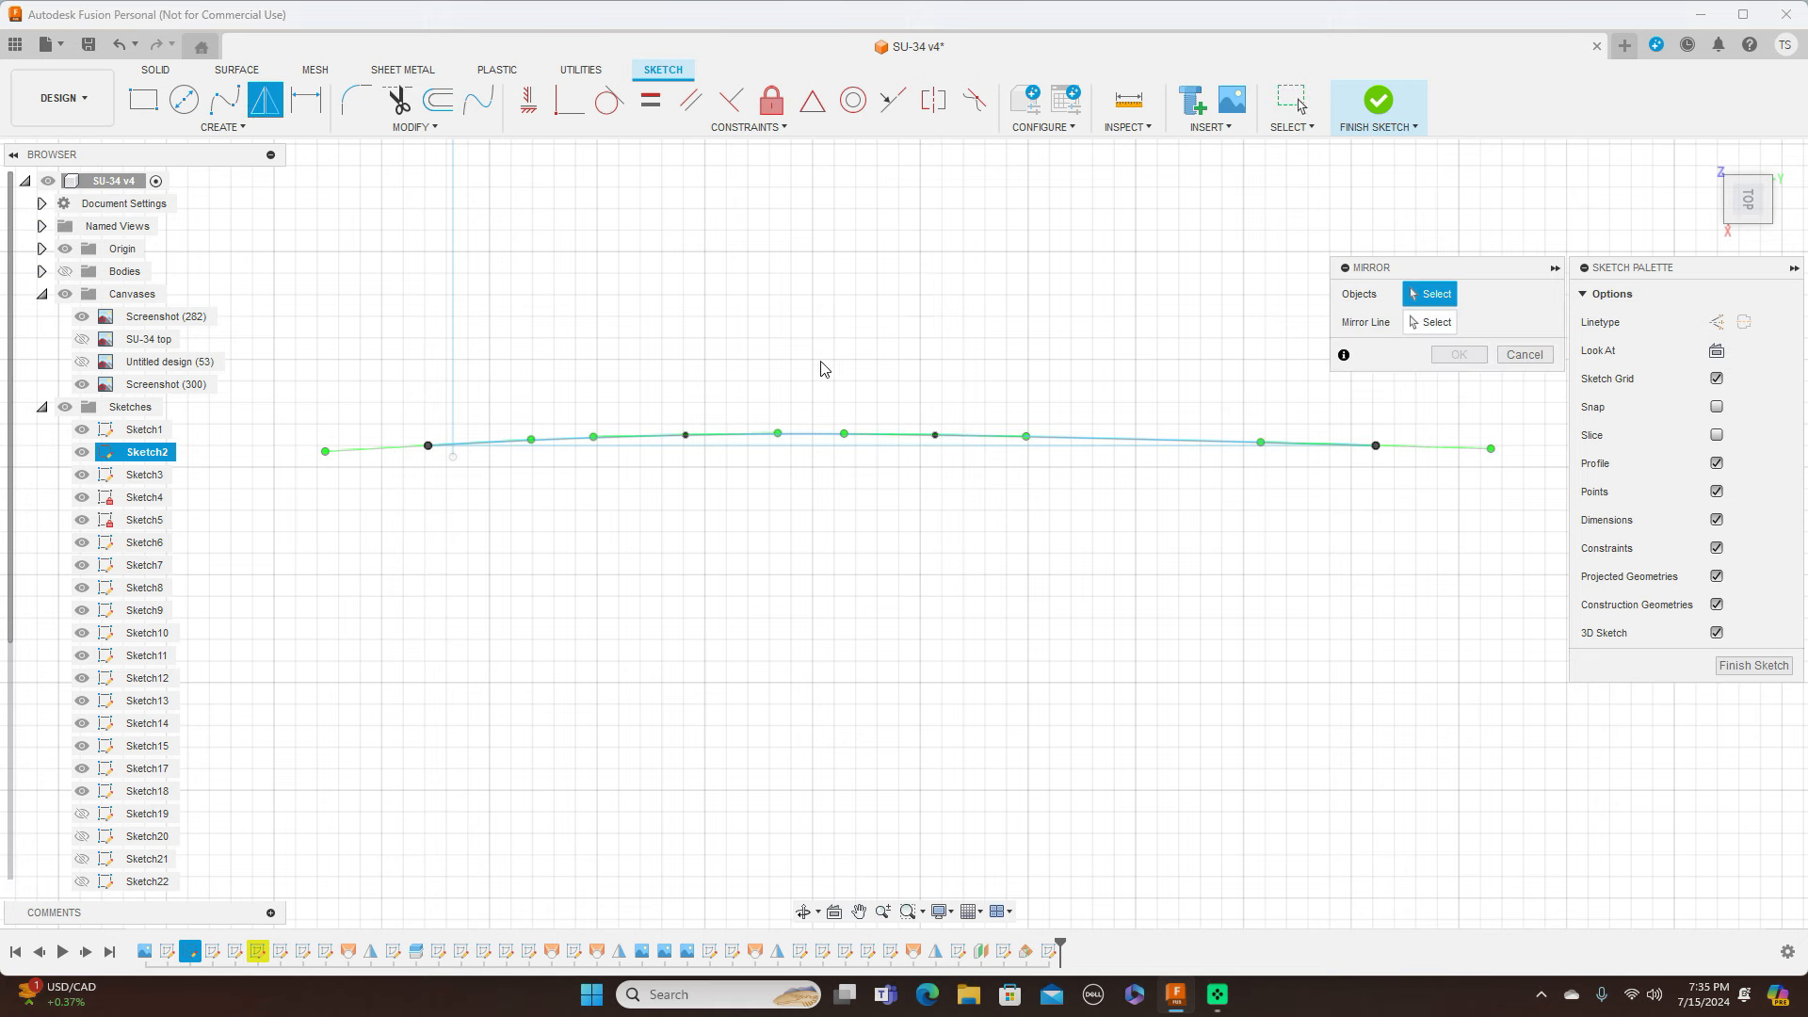
pyautogui.click(810, 436)
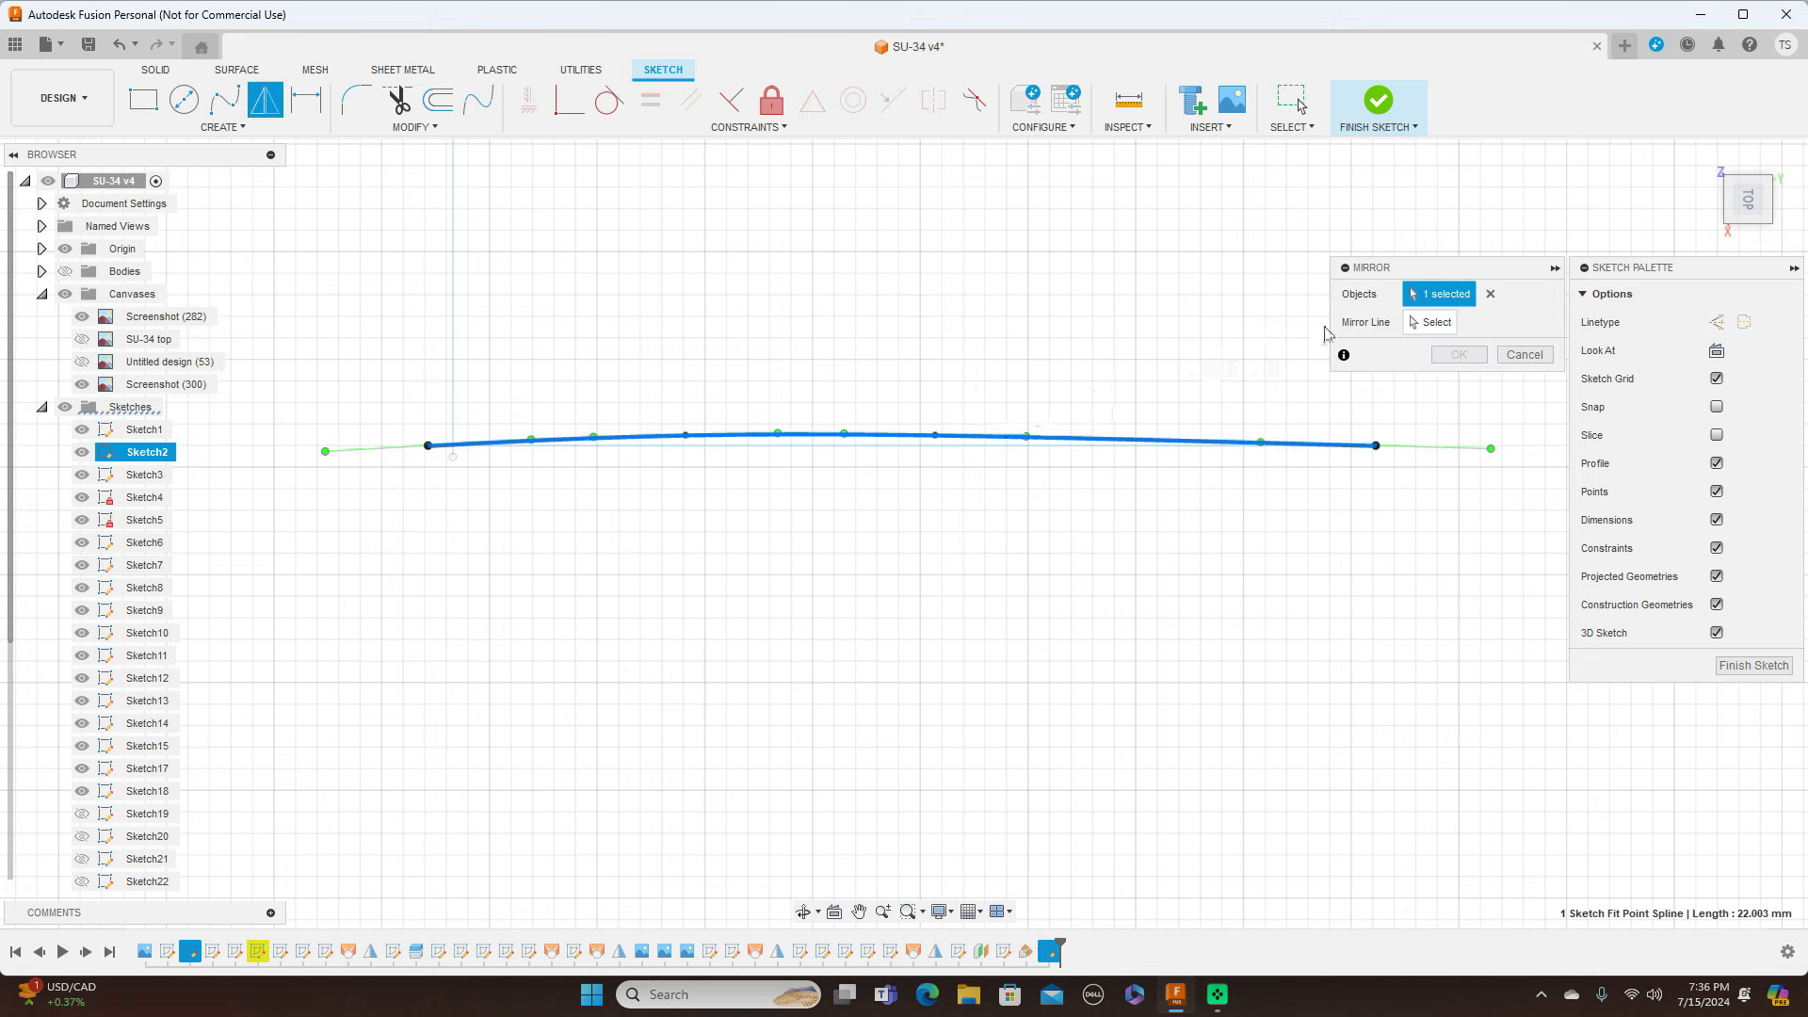
pyautogui.click(1430, 323)
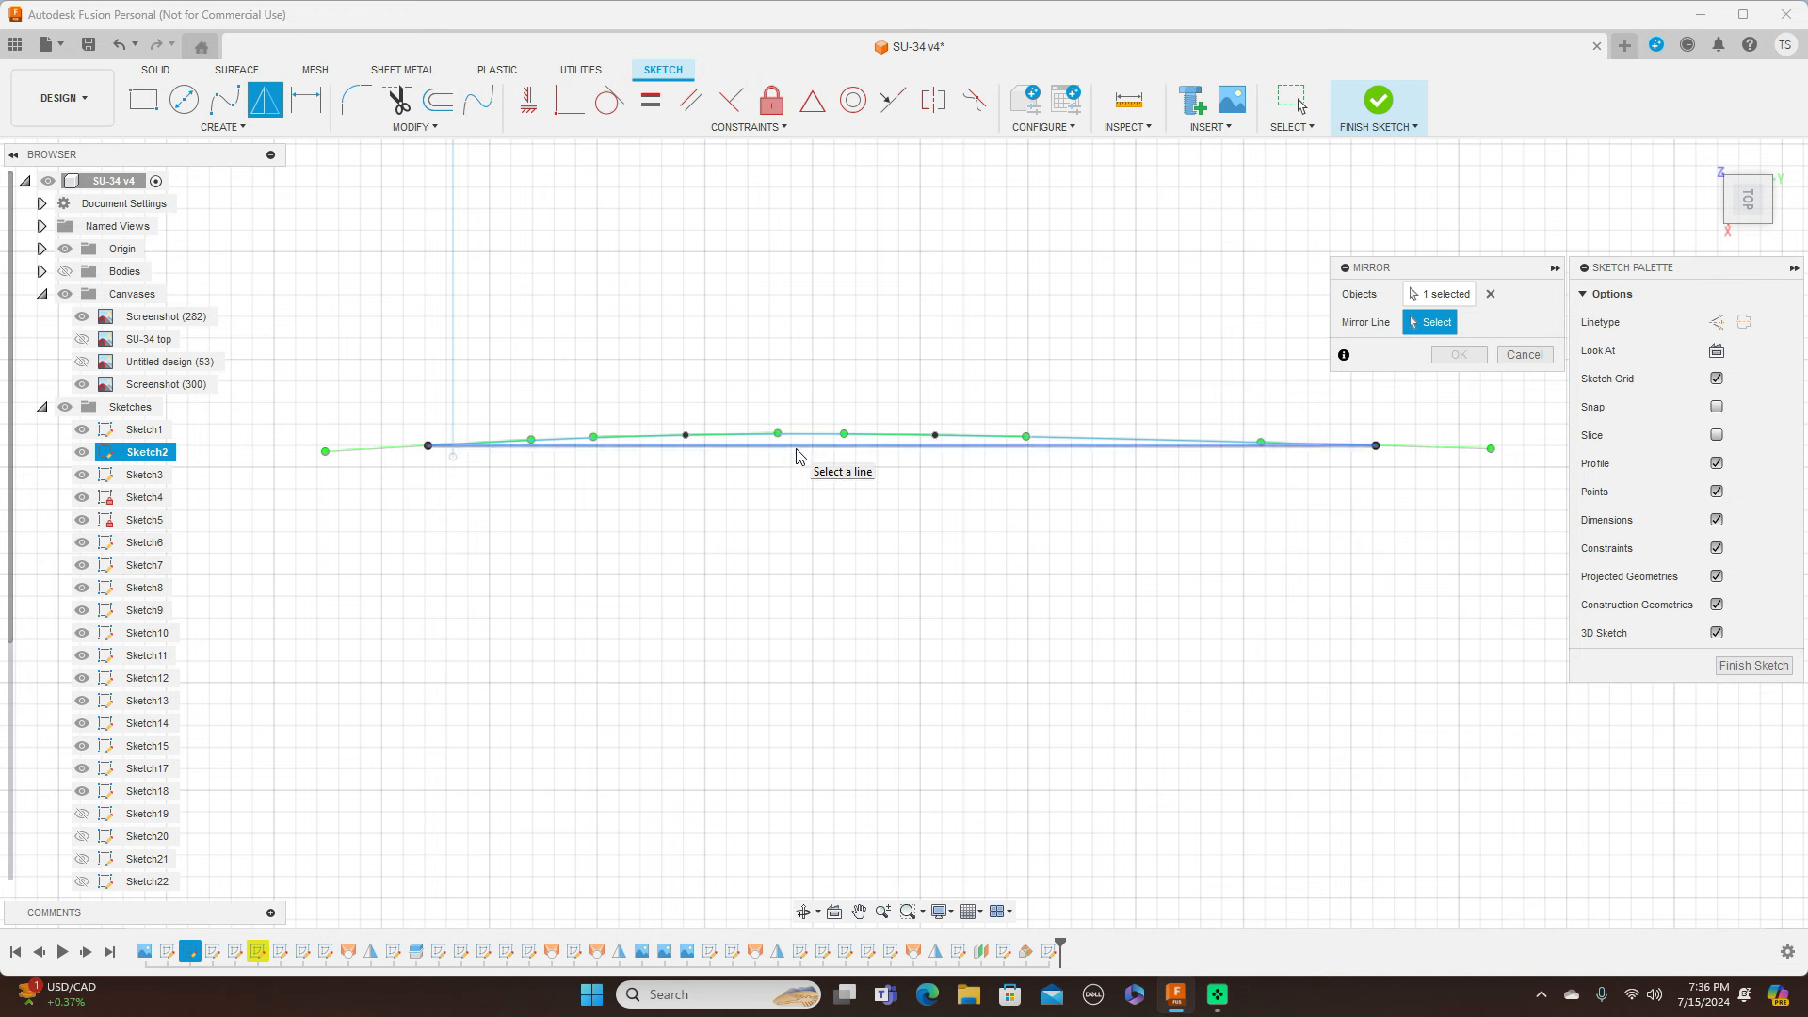
pyautogui.click(798, 451)
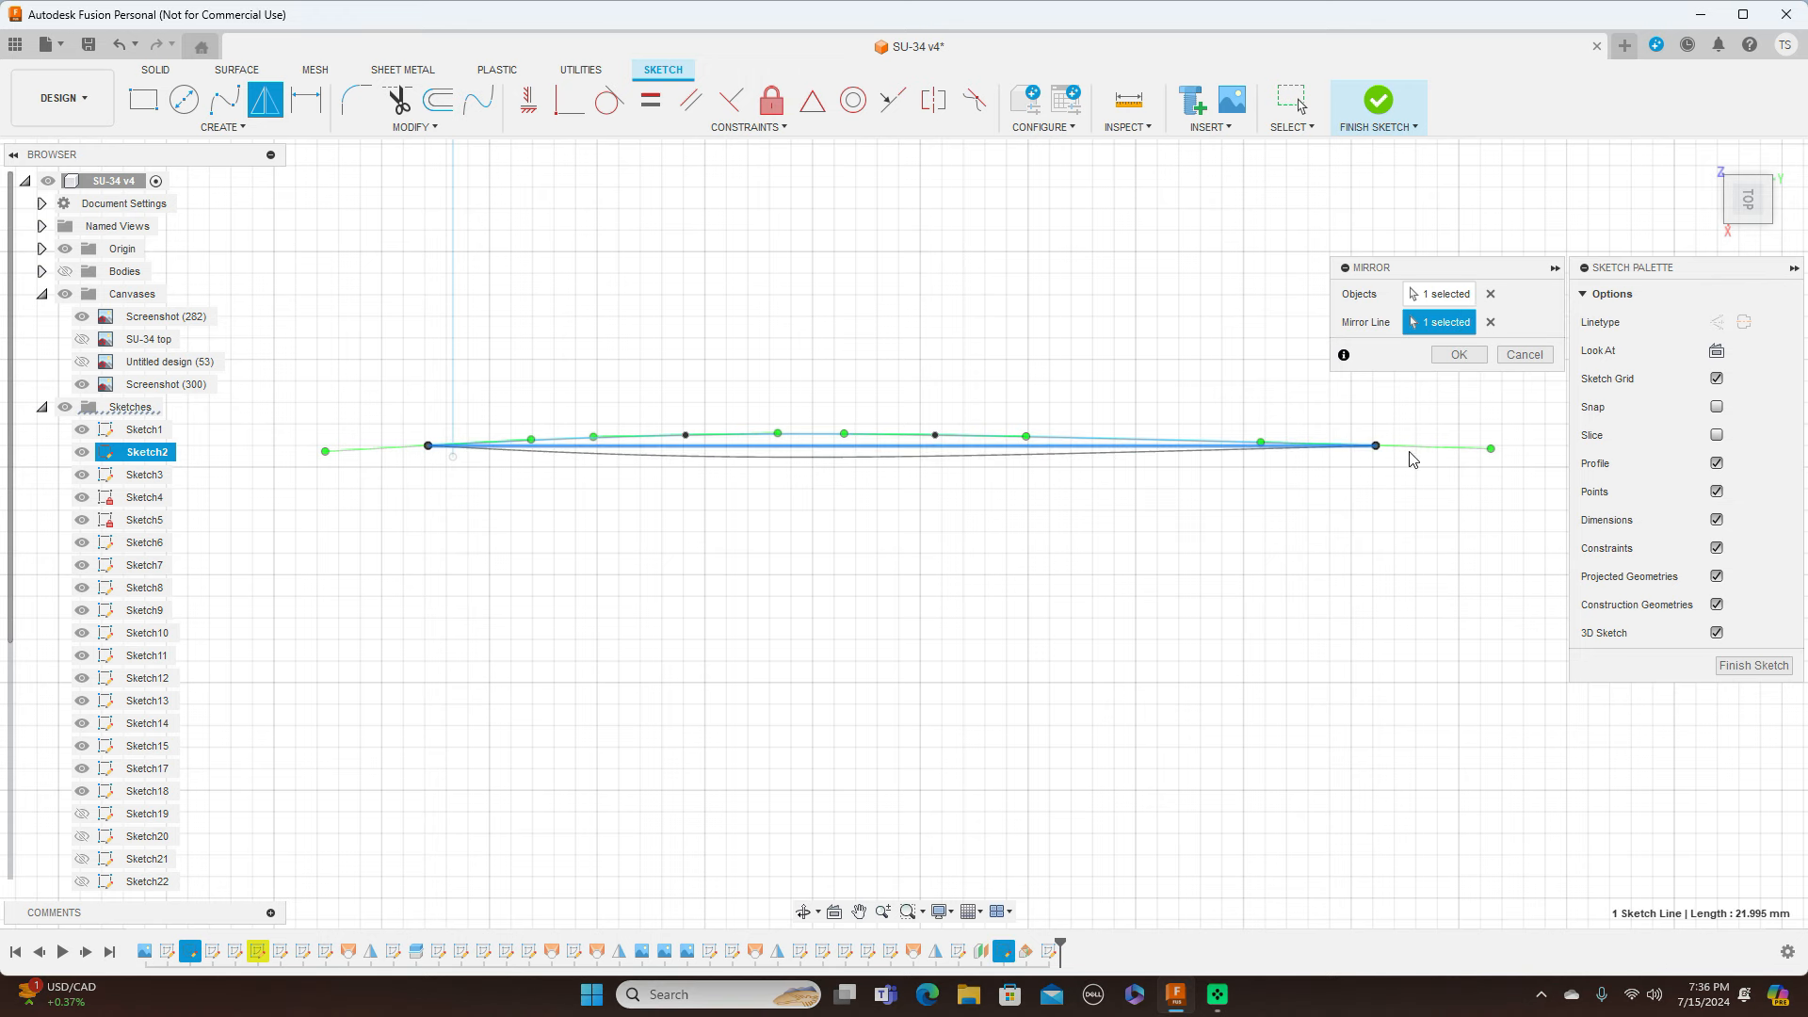
pyautogui.click(1457, 355)
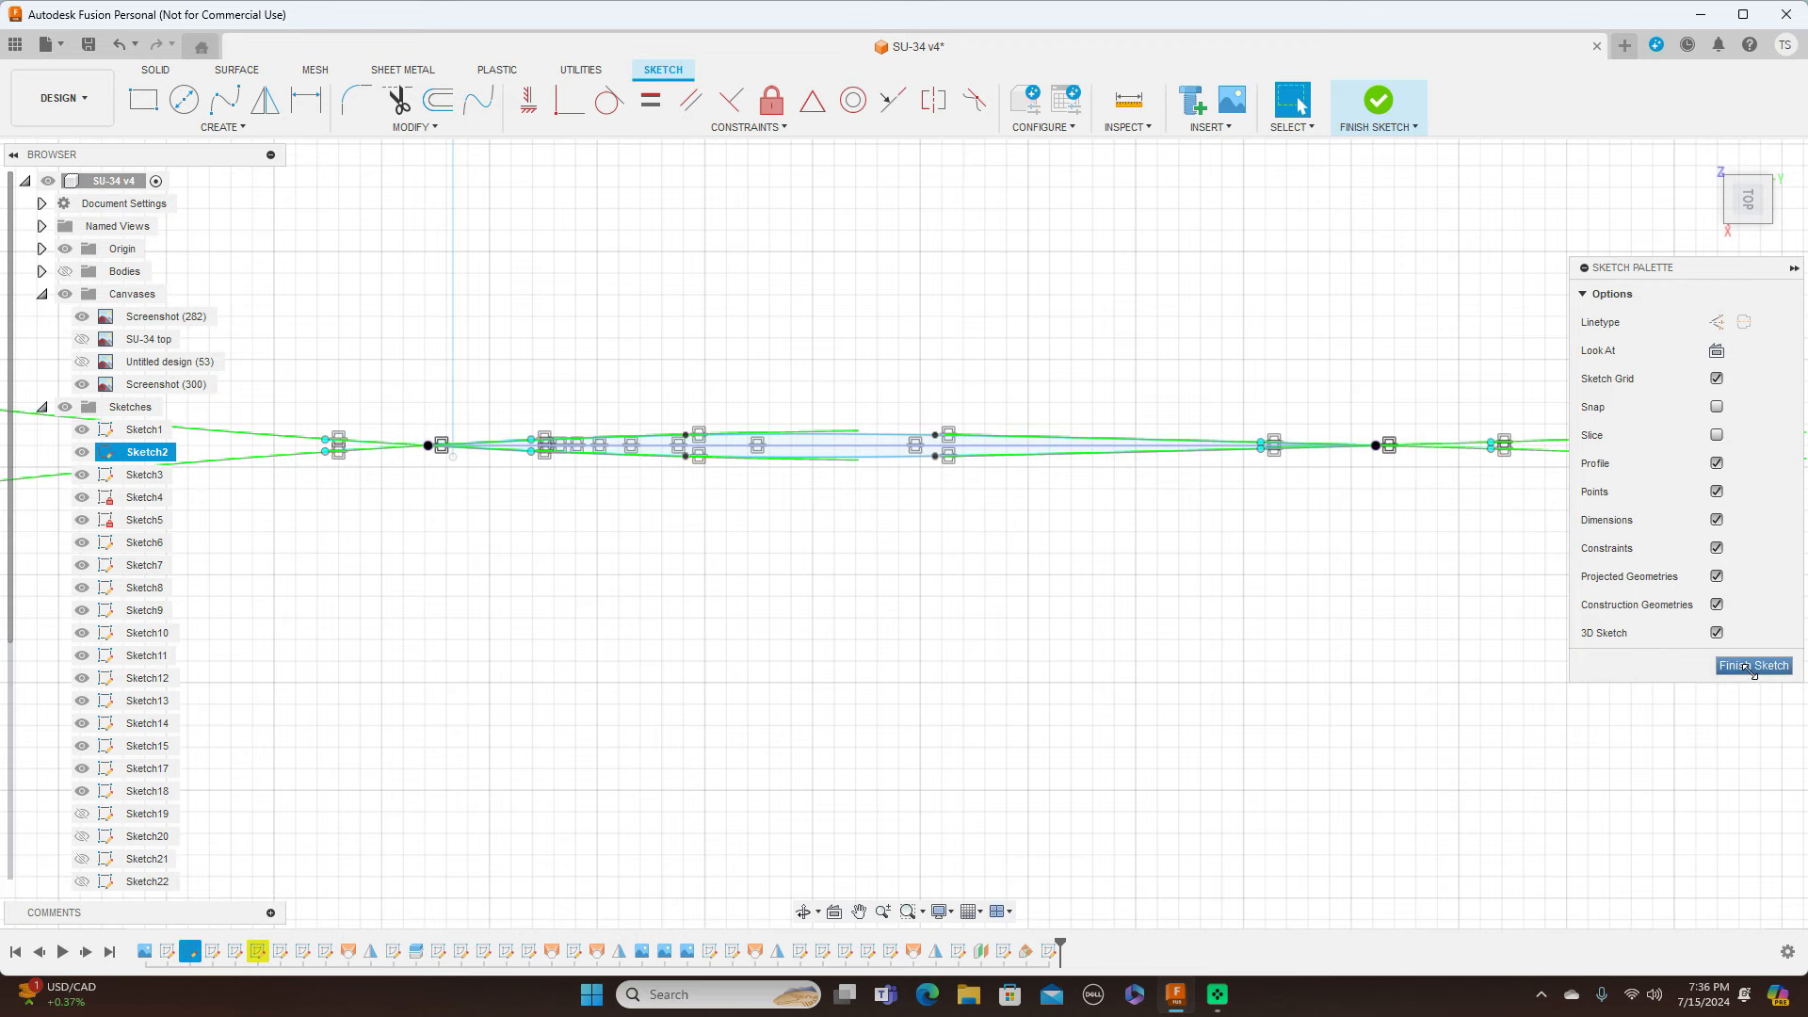
pyautogui.click(1754, 665)
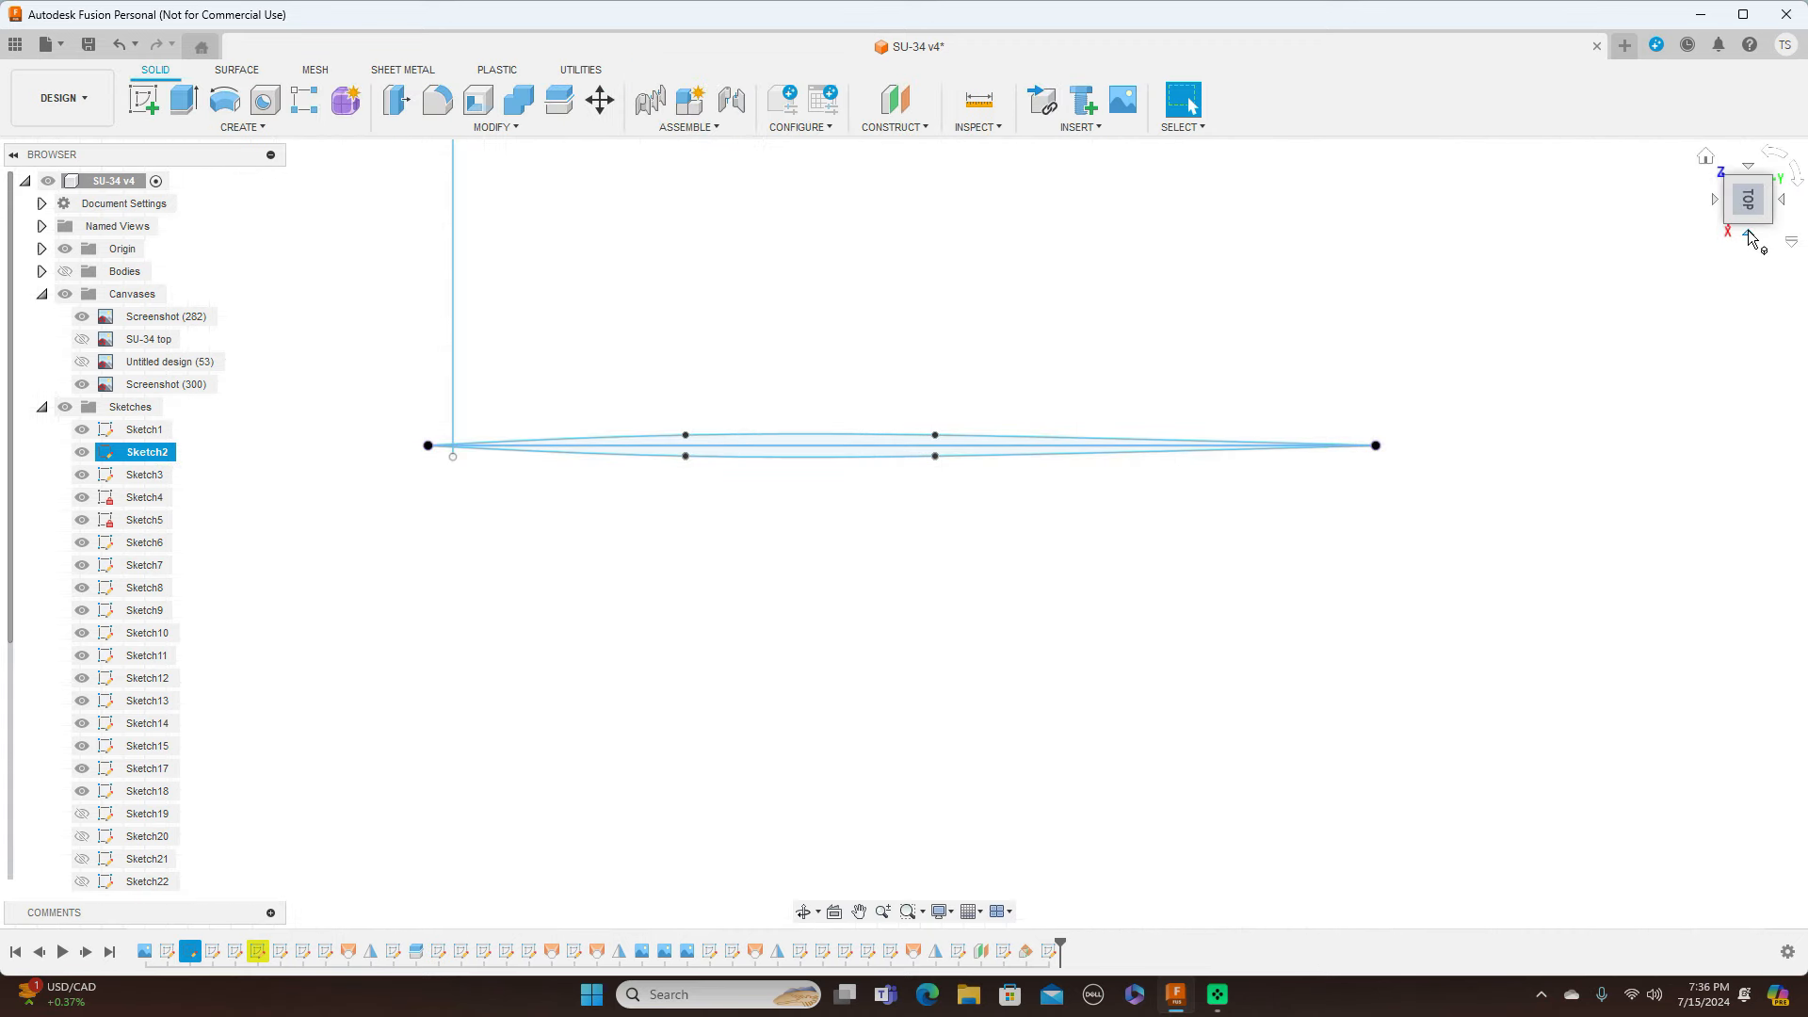
# Step: Show the fin root profile against the side blueprint from the right, with the tail-fin area in view
pyautogui.click(1752, 239)
pyautogui.scroll(-4, 1304, 420)
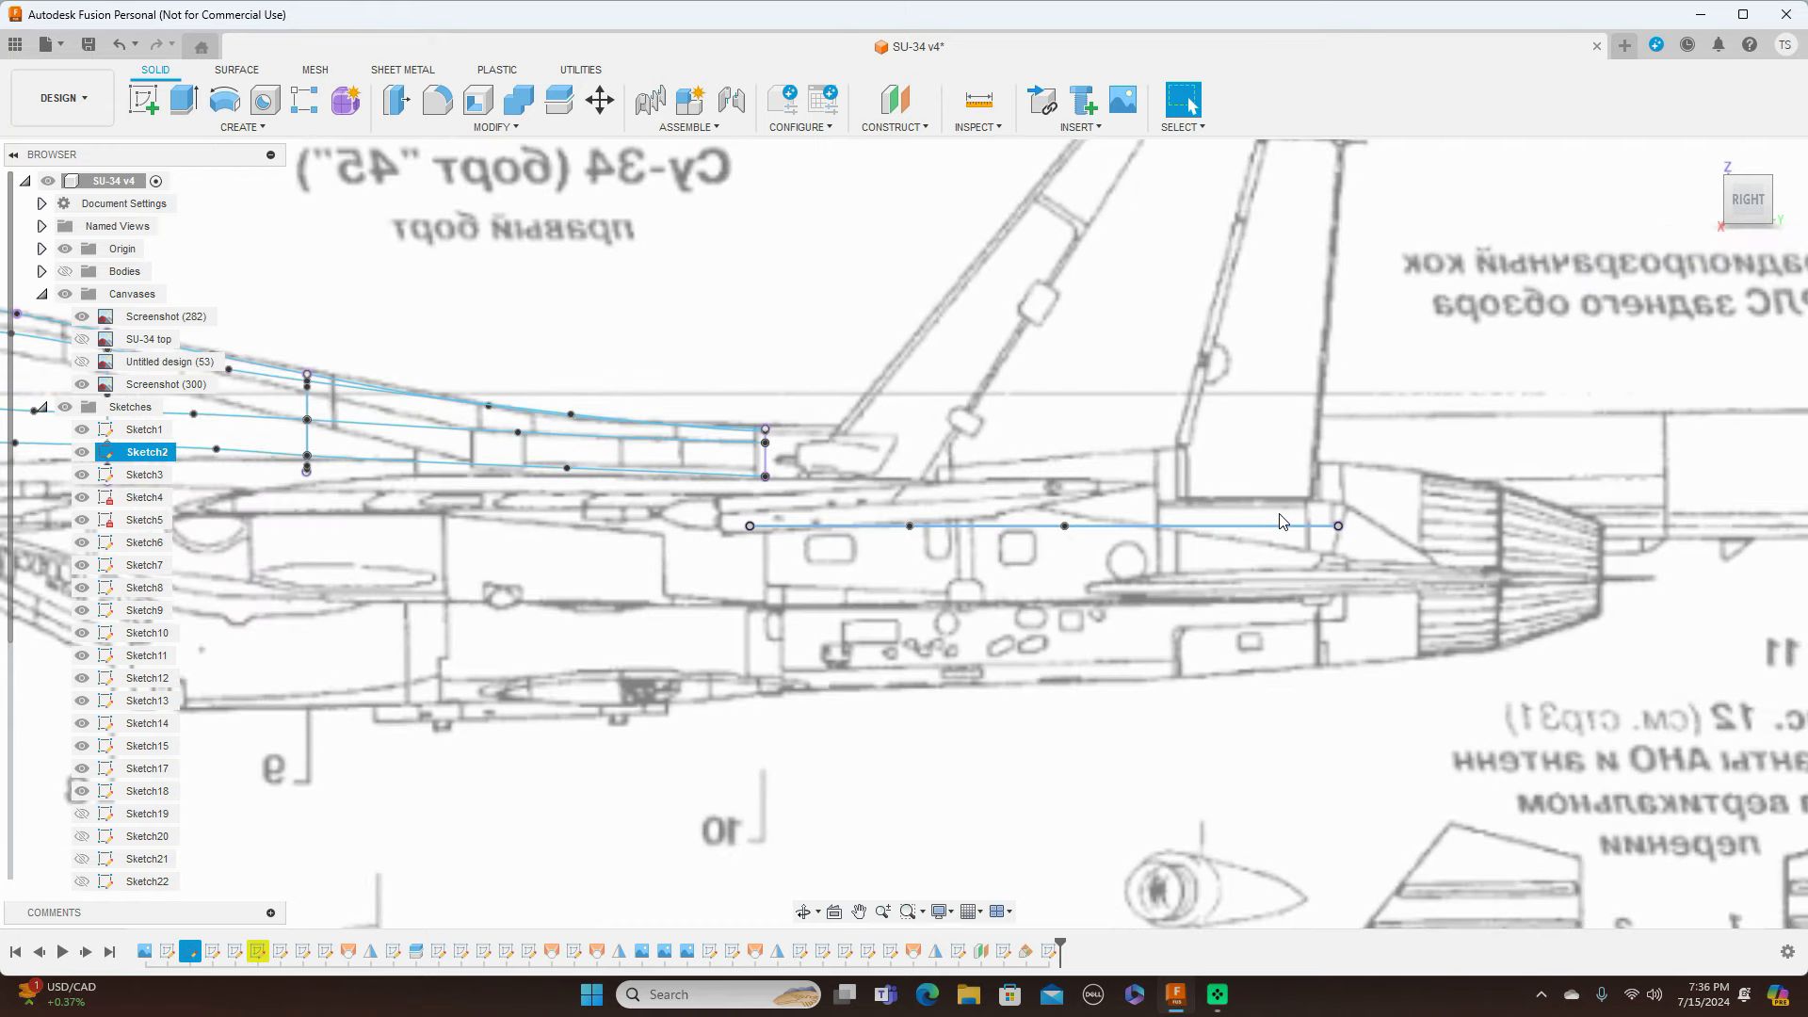
pyautogui.scroll(-2, 1330, 617)
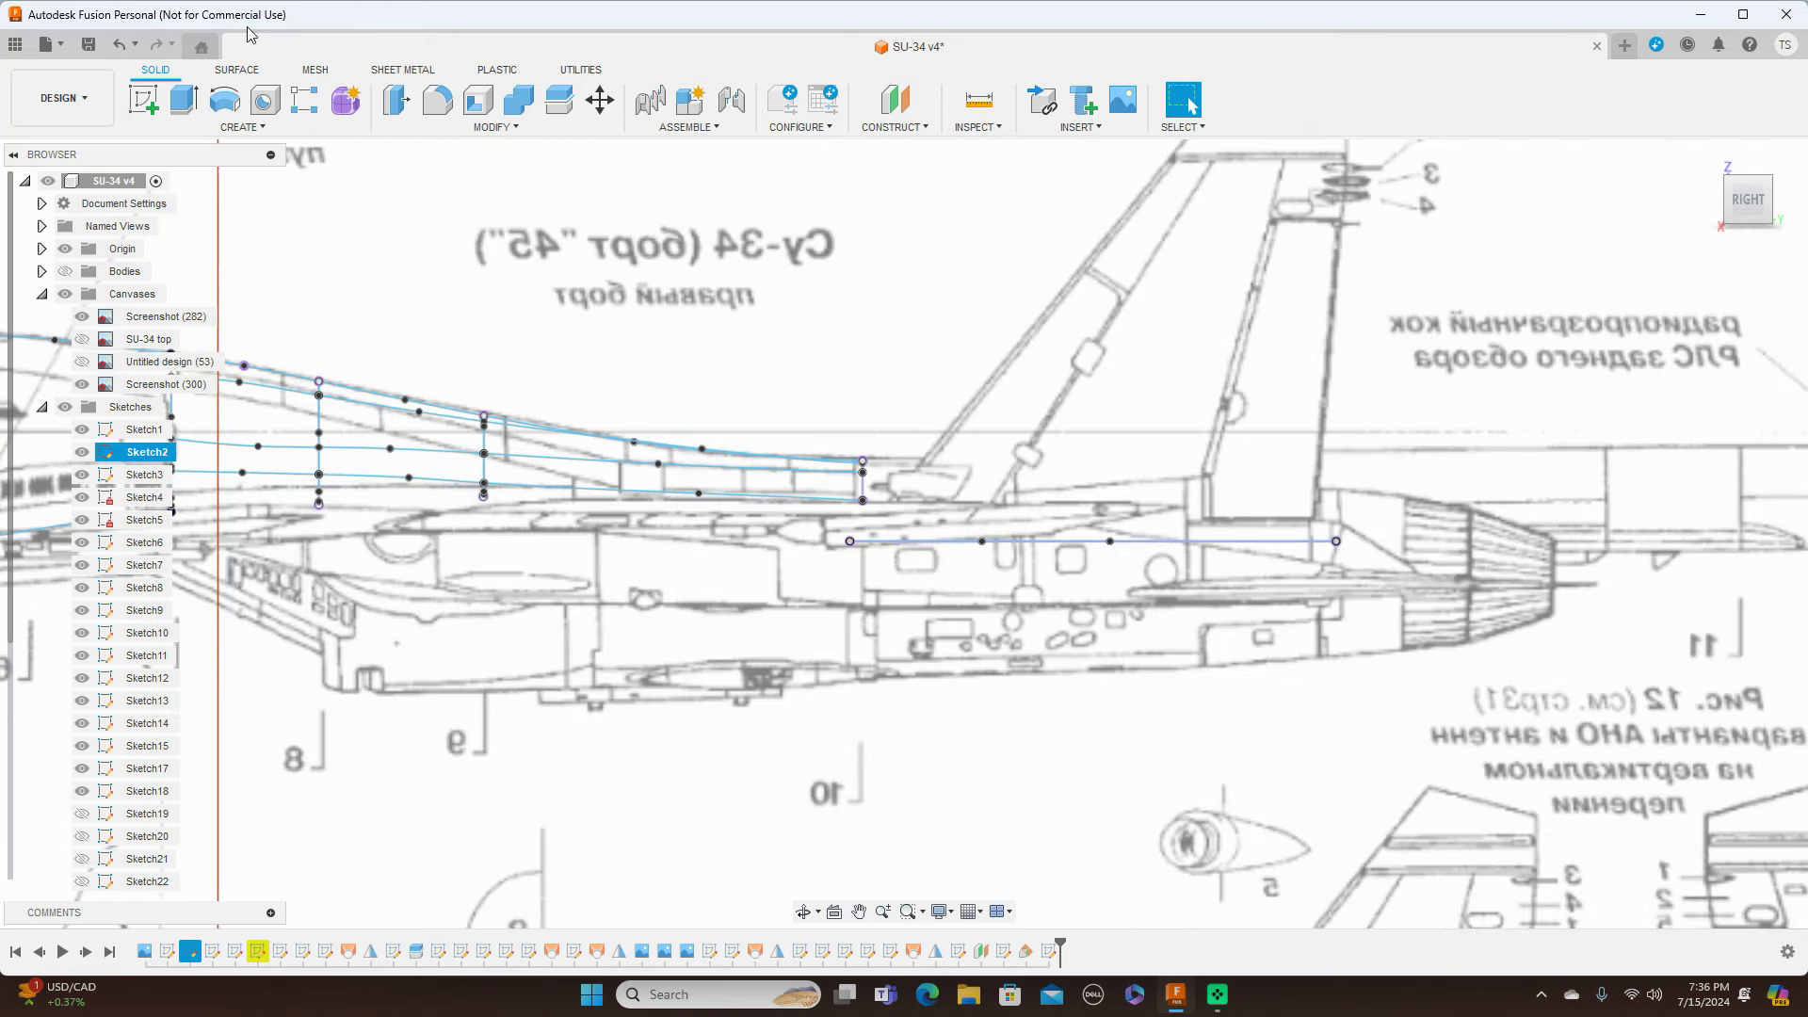
# Step: Start a sketch on the side-view origin plane and project the fin base line's two endpoints into it
pyautogui.click(143, 99)
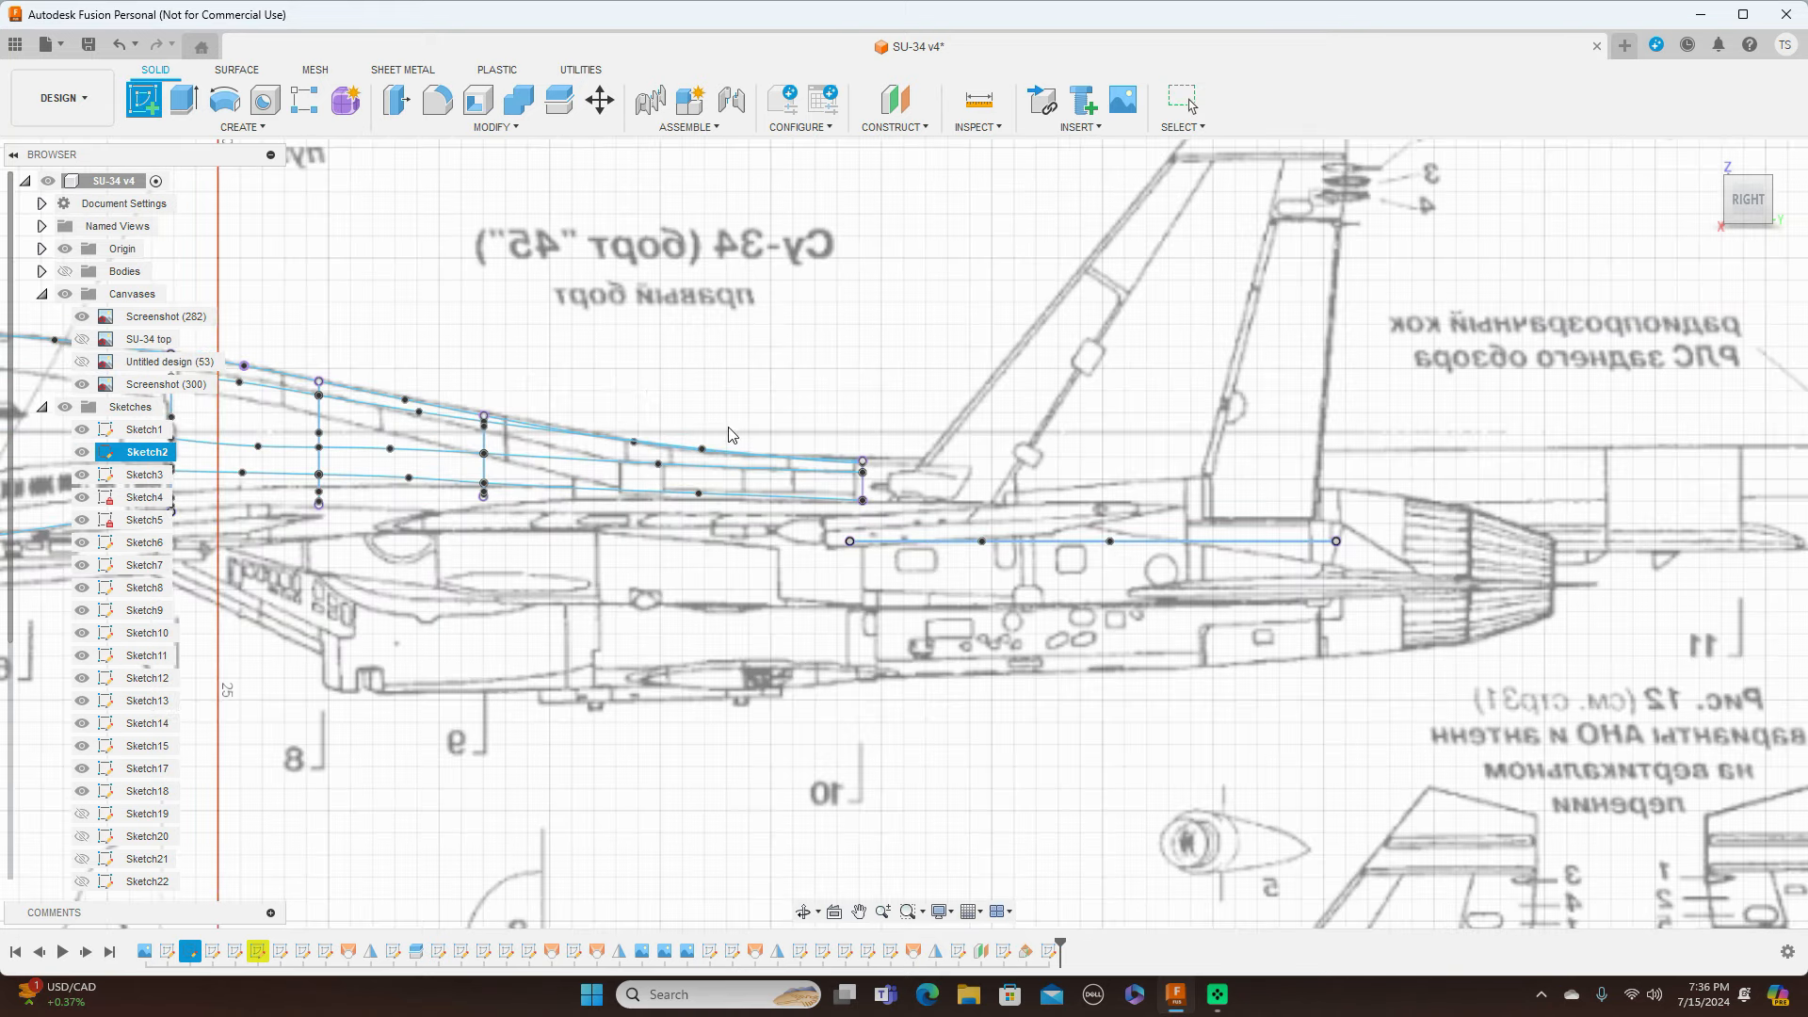
pyautogui.click(754, 374)
pyautogui.moveTo(1086, 428)
pyautogui.mouseDown(button='middle')
pyautogui.moveTo(835, 715)
pyautogui.moveTo(711, 788)
pyautogui.mouseUp(button='middle')
pyautogui.scroll(-2, 1095, 670)
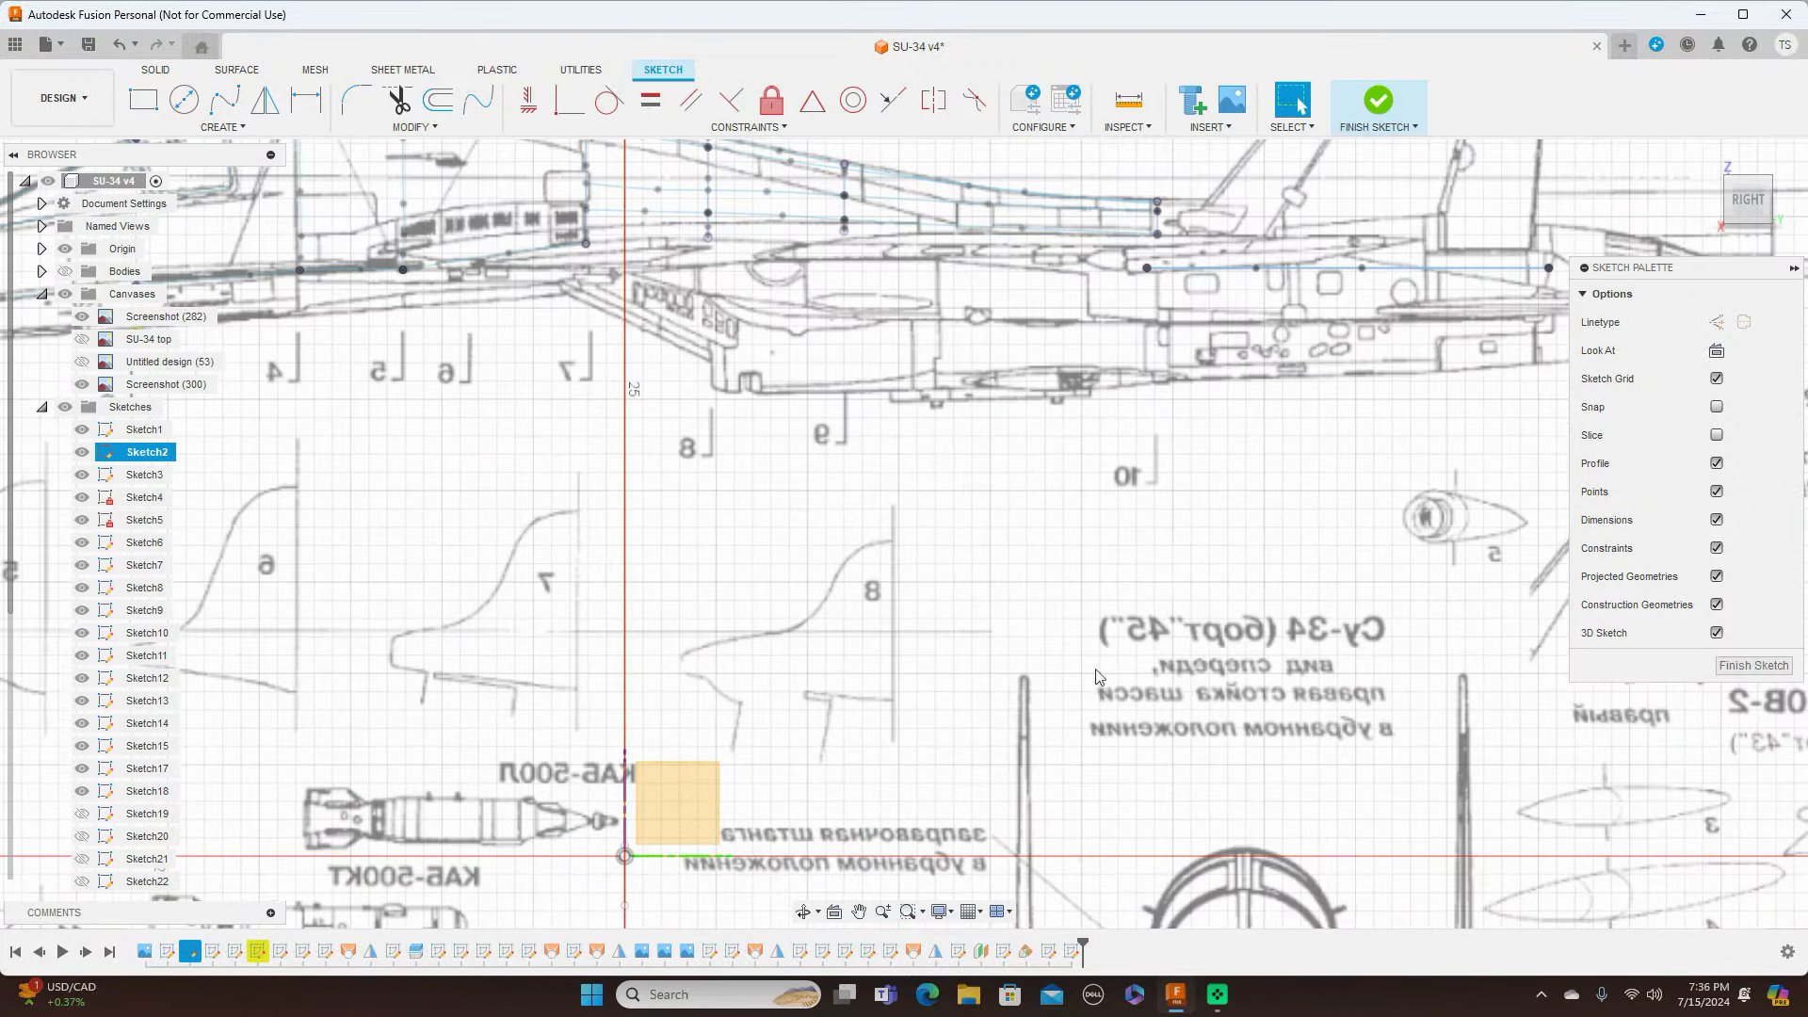
pyautogui.moveTo(1097, 591)
pyautogui.mouseDown(button='middle')
pyautogui.moveTo(867, 755)
pyautogui.moveTo(792, 773)
pyautogui.mouseUp(button='middle')
pyautogui.scroll(2, 897, 725)
pyautogui.moveTo(970, 605); pyautogui.dragTo(860, 756, button='middle')
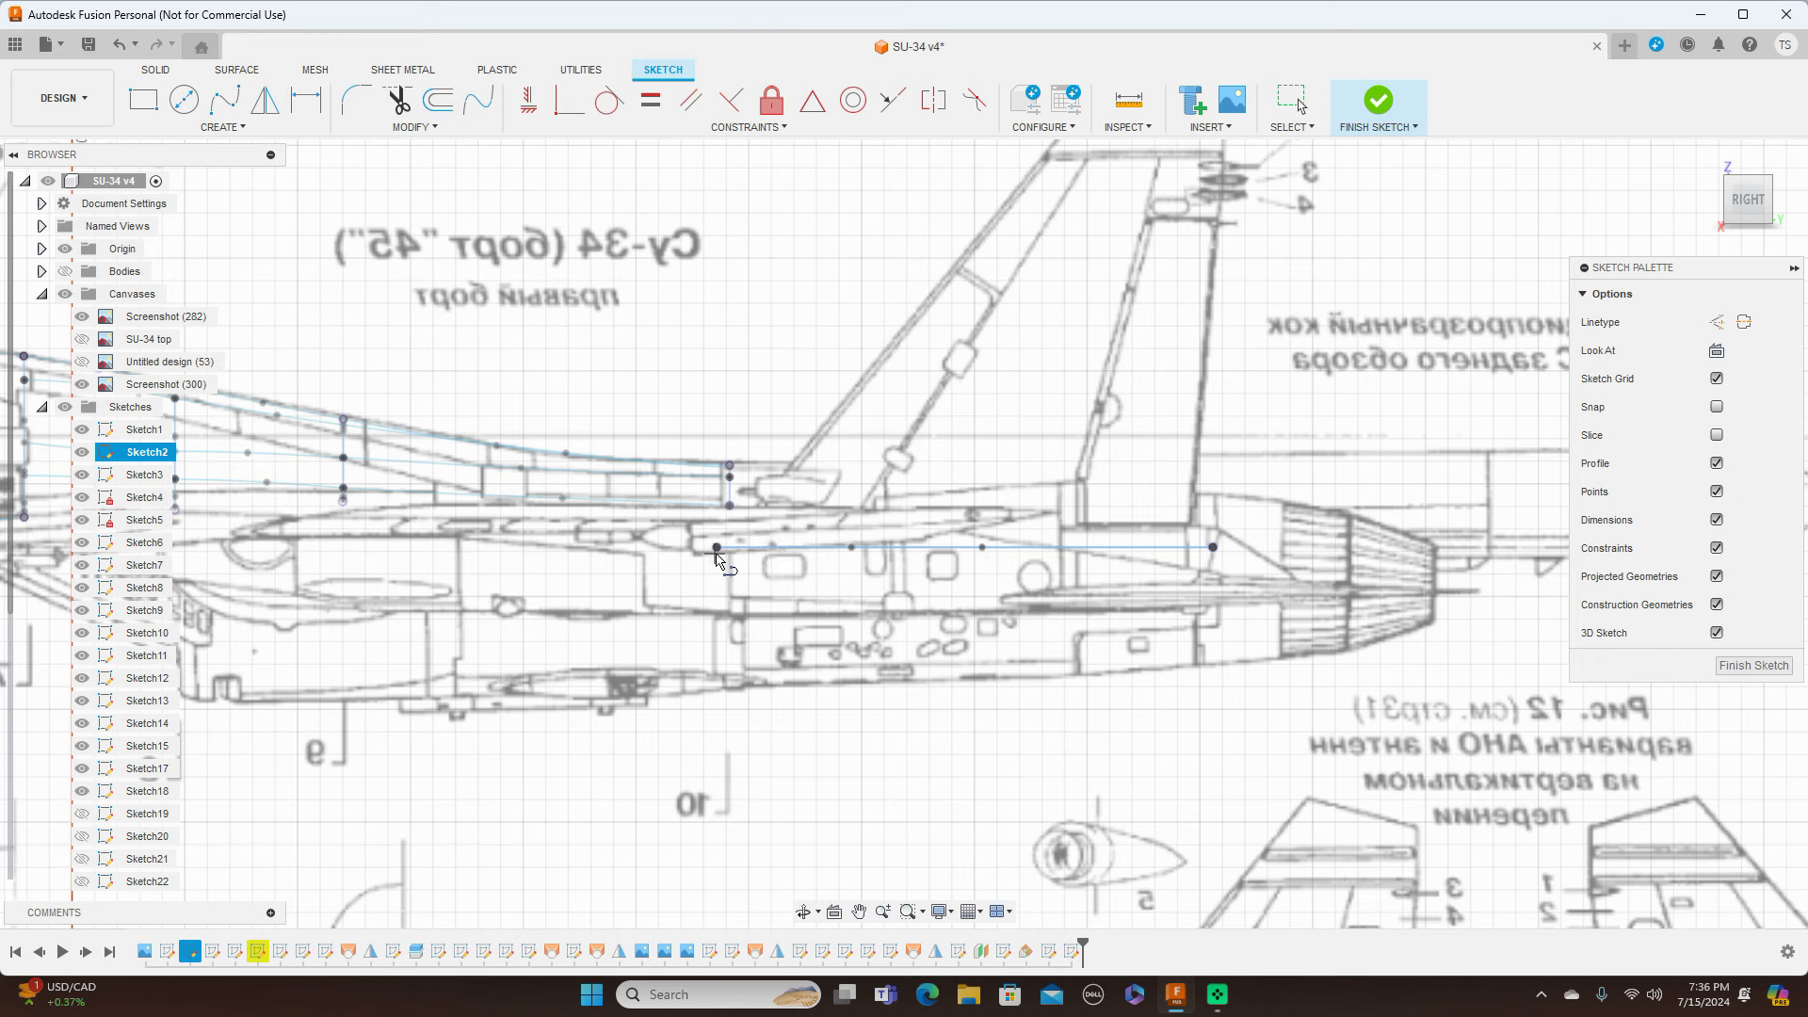
pyautogui.rightClick(846, 702)
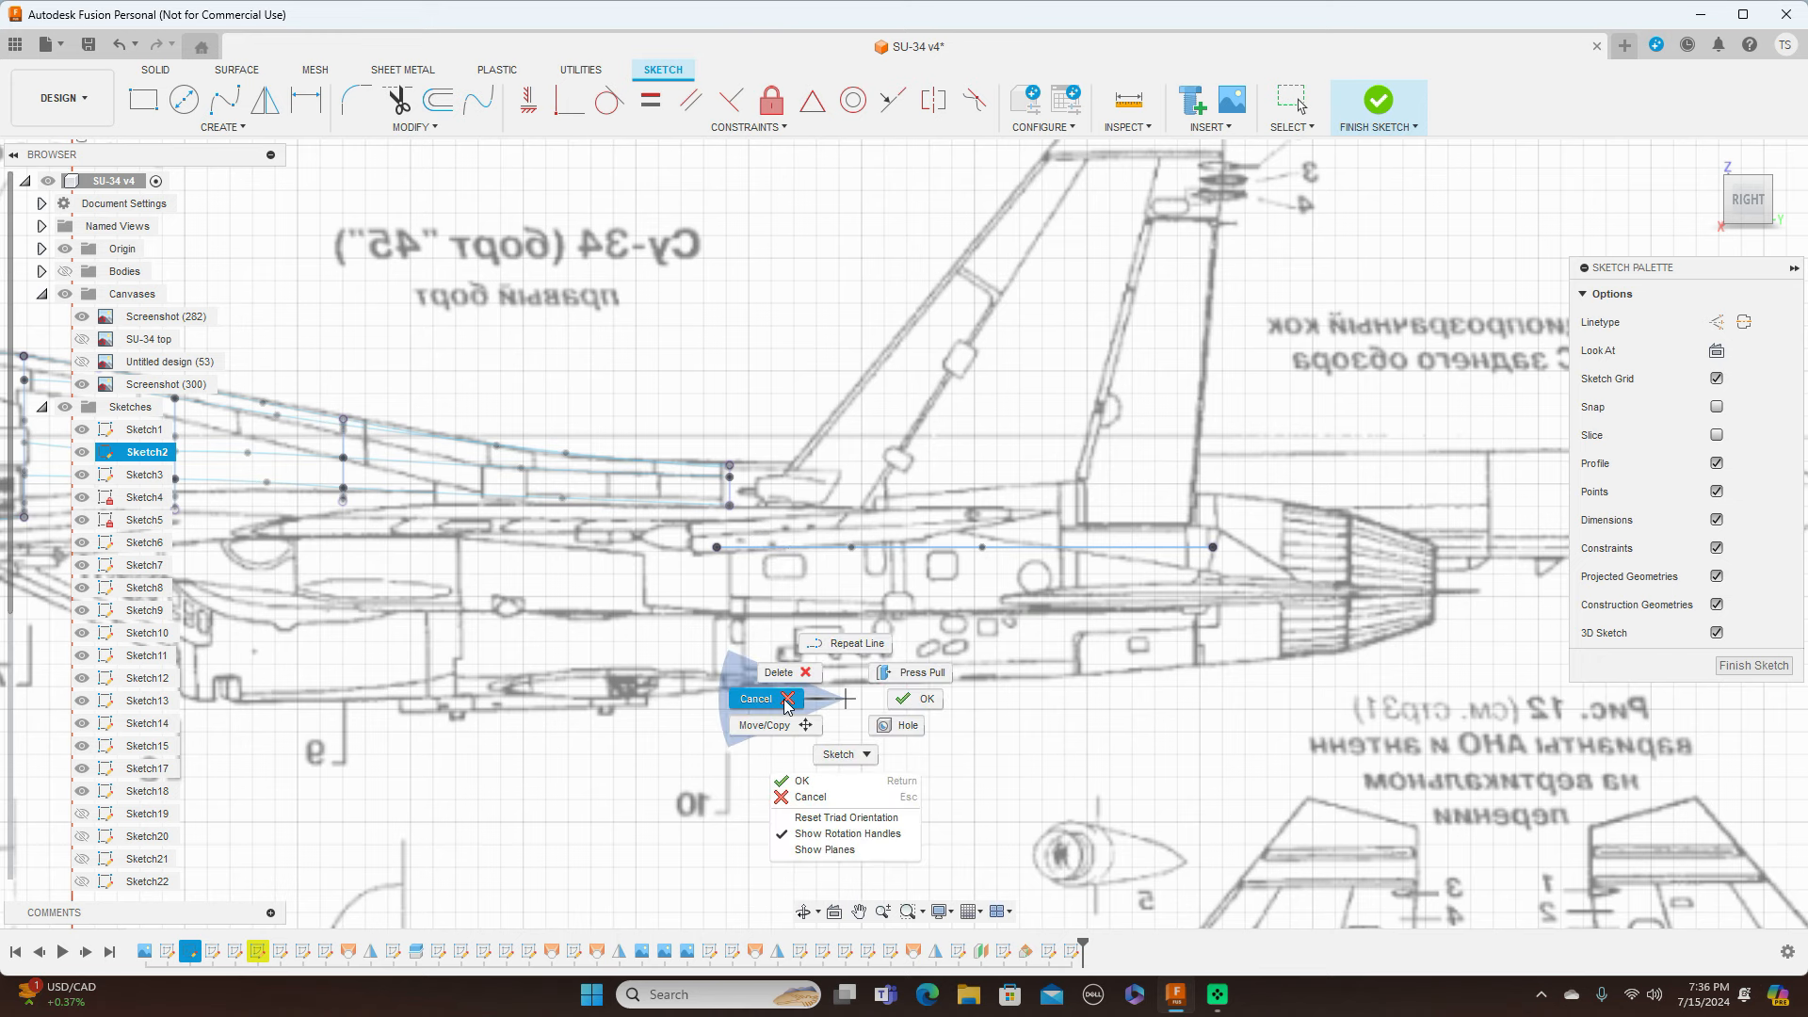
pyautogui.click(754, 694)
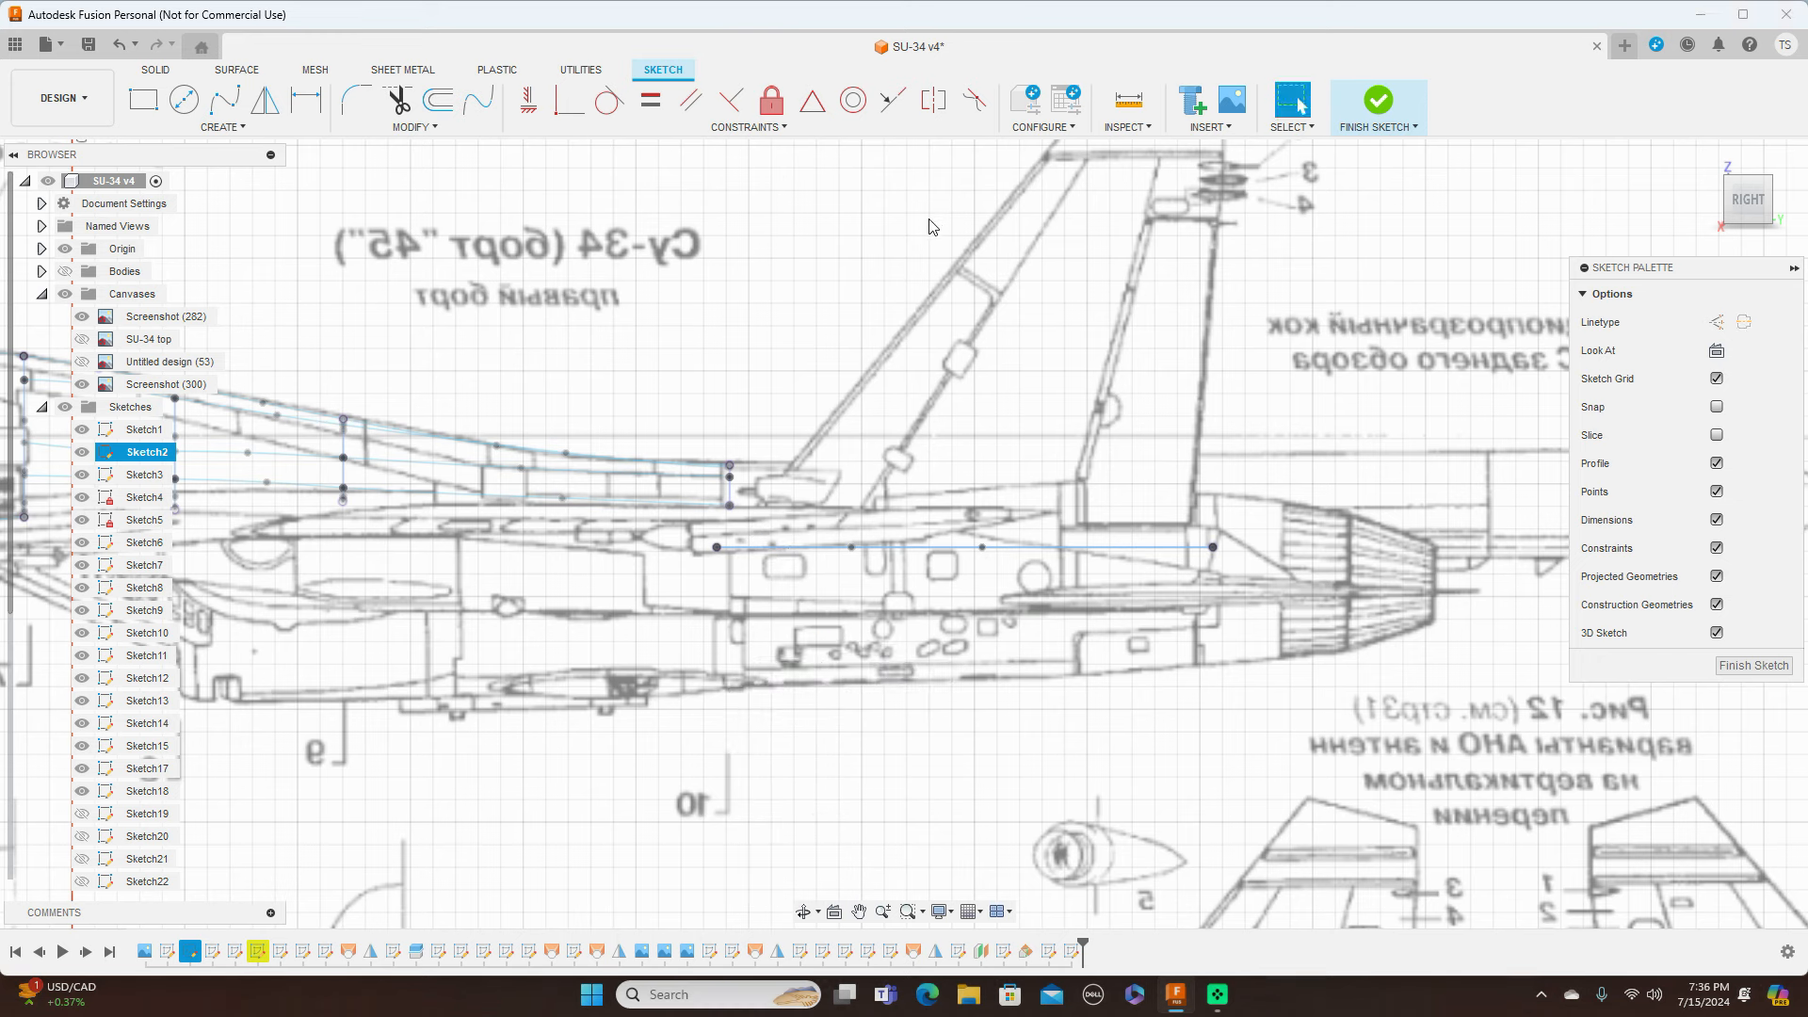
pyautogui.press('p')
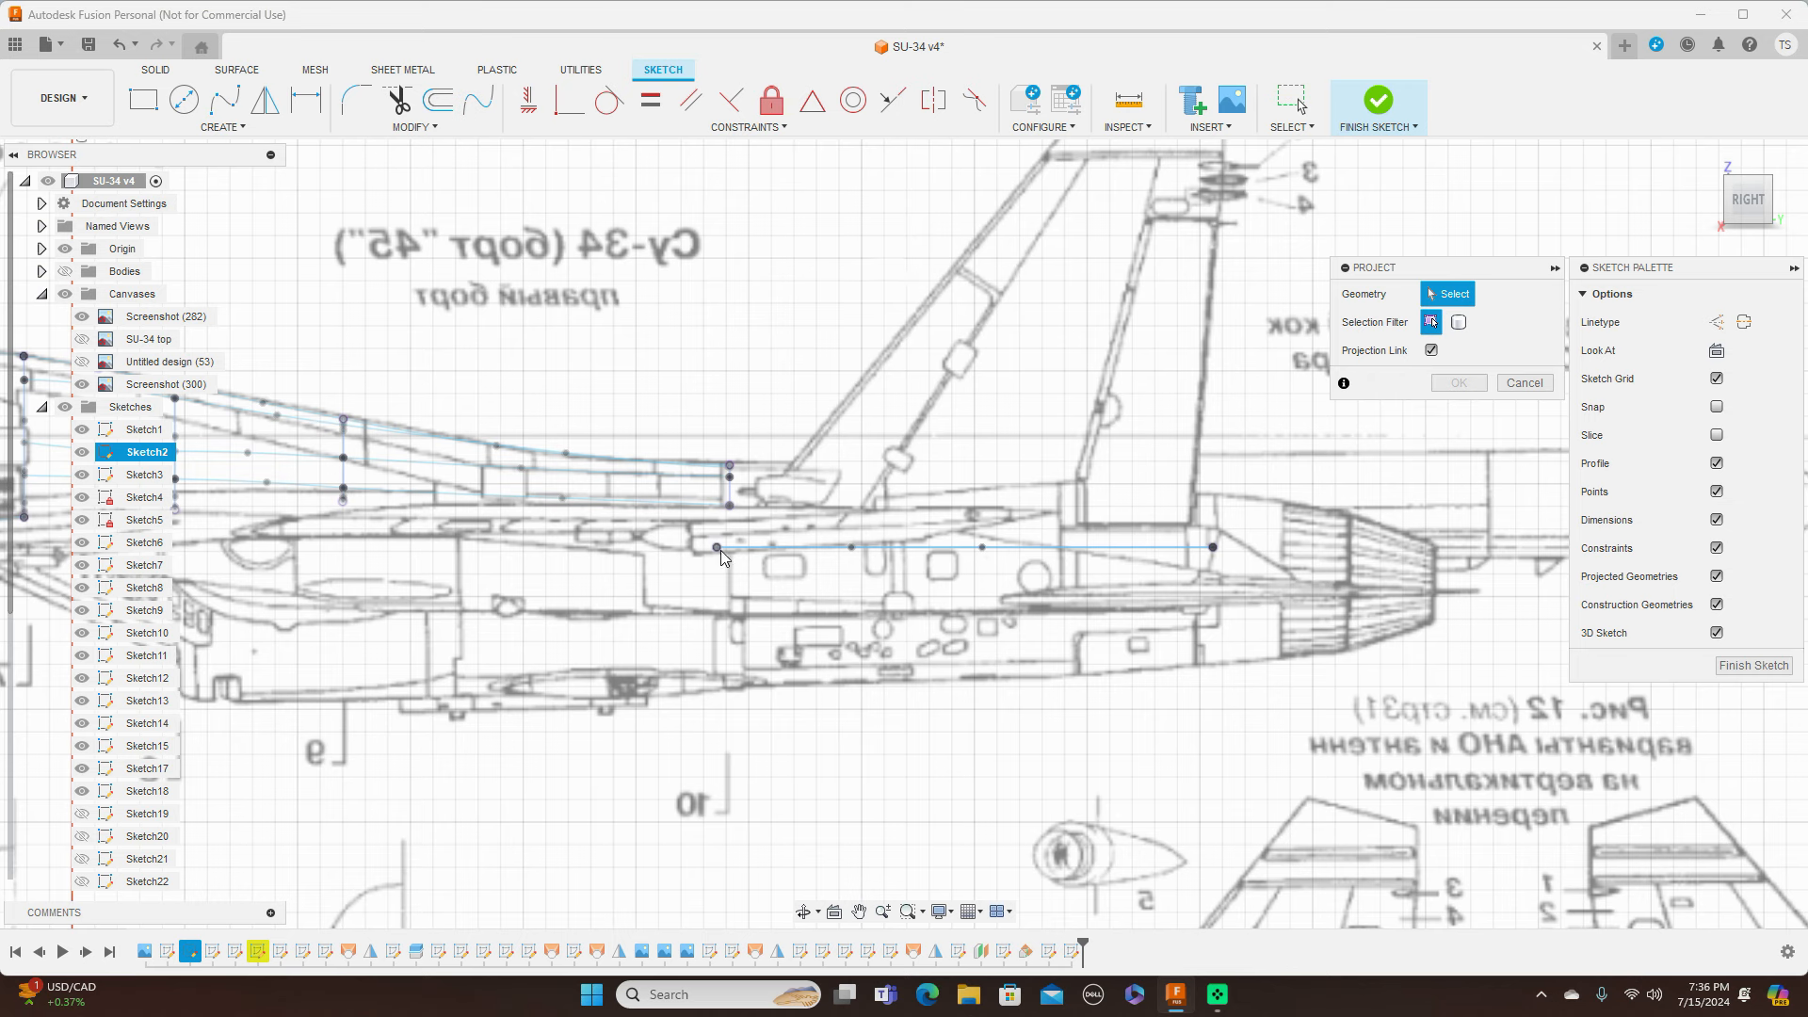
pyautogui.click(1190, 559)
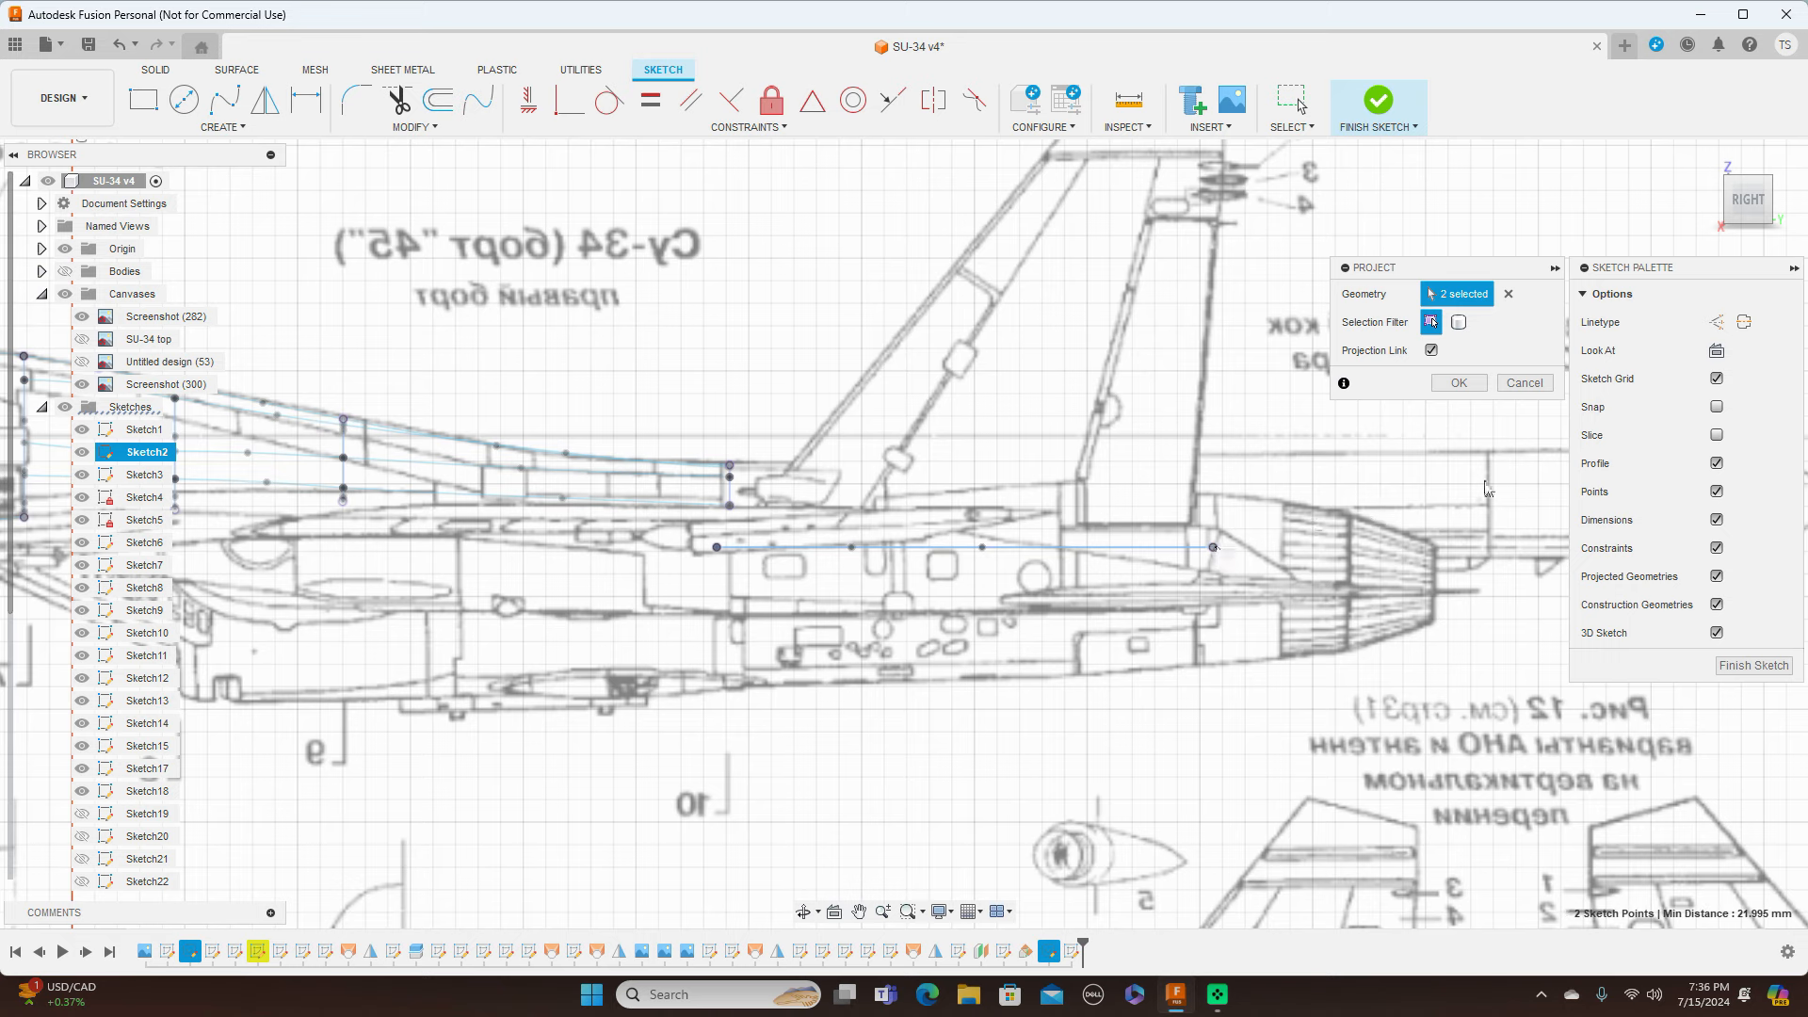
pyautogui.click(1458, 384)
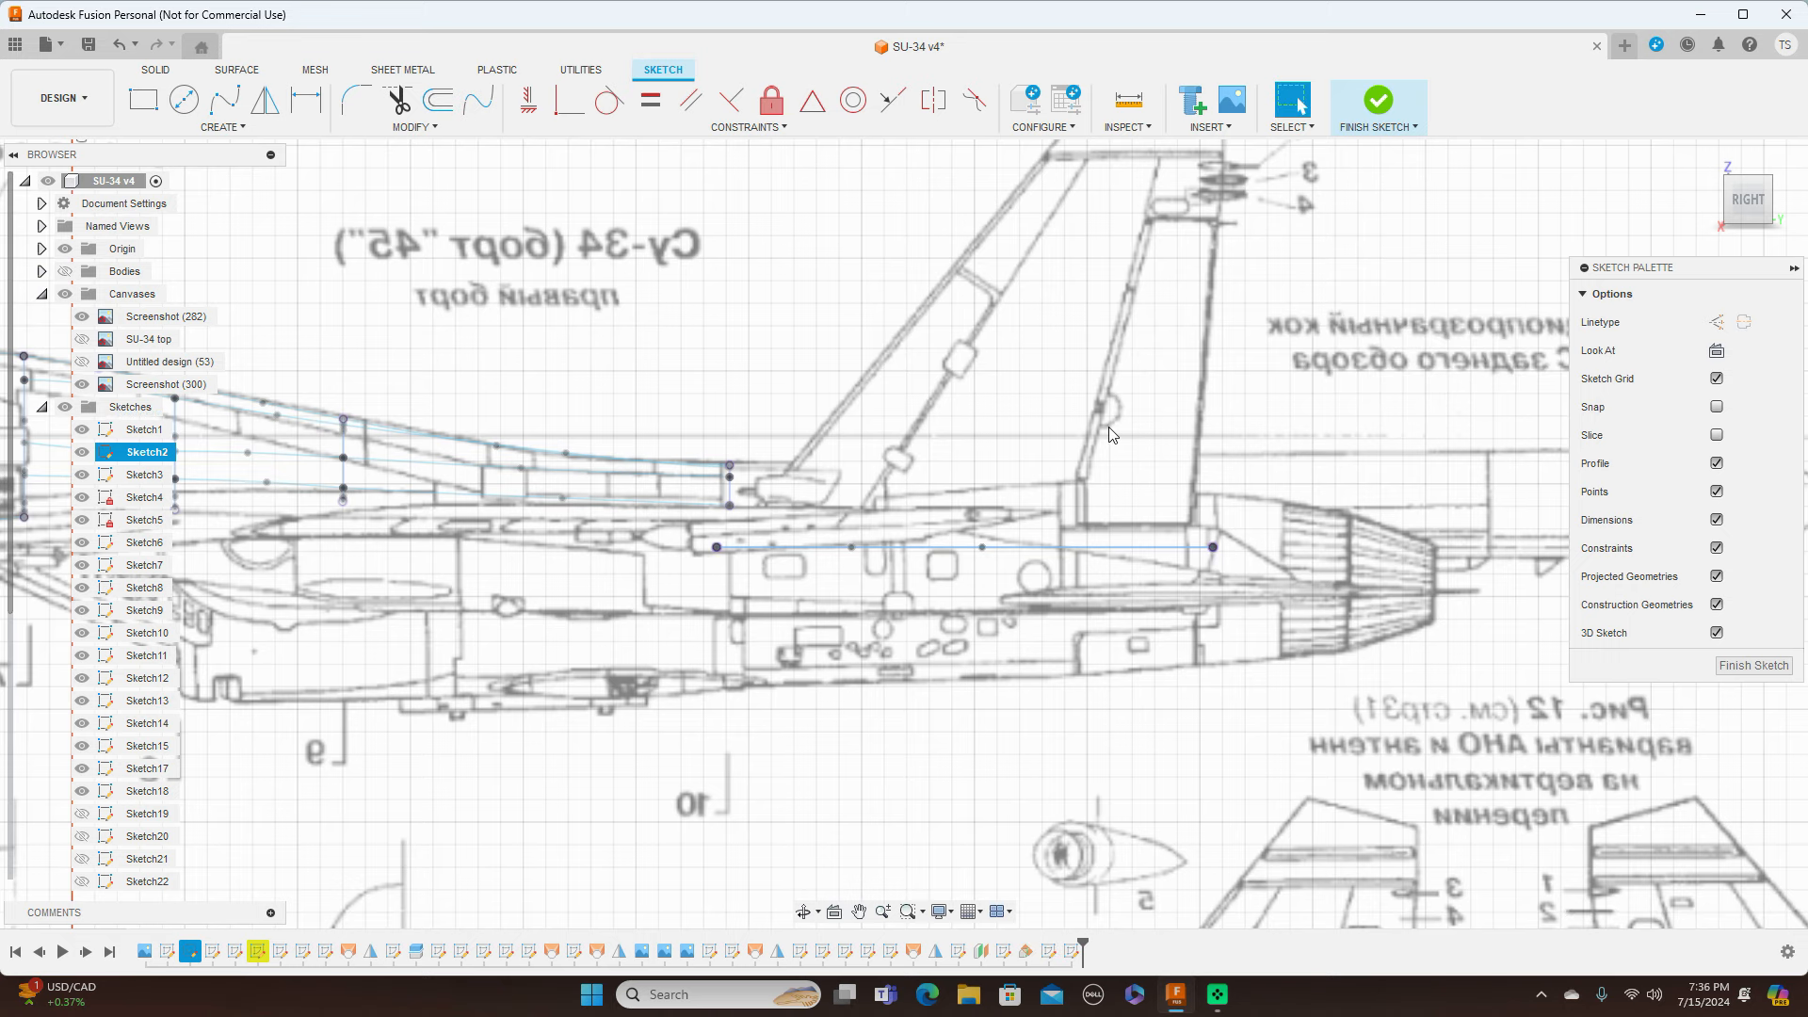
# Step: Sketch the fin's leading-edge line, about 26.6 mm long, from the base line's front endpoint to the fin tip on the side blueprint
pyautogui.scroll(-2, 1112, 434)
pyautogui.press('l')
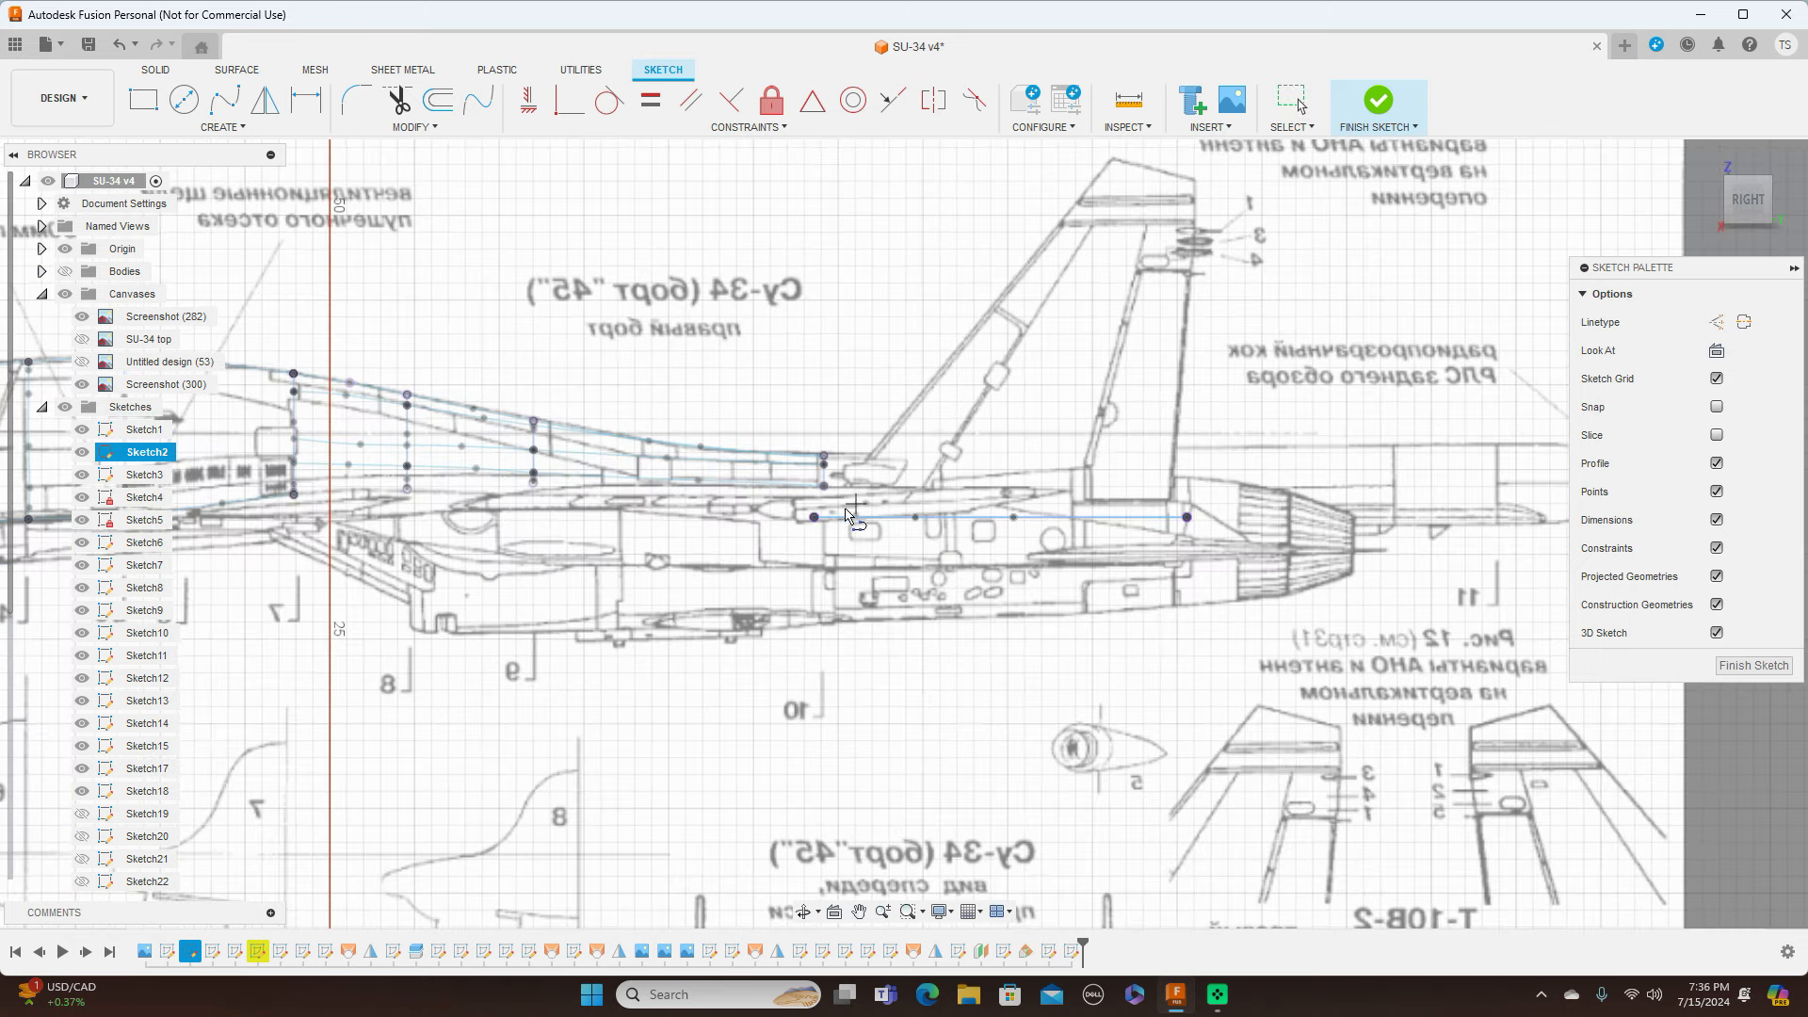
pyautogui.click(813, 518)
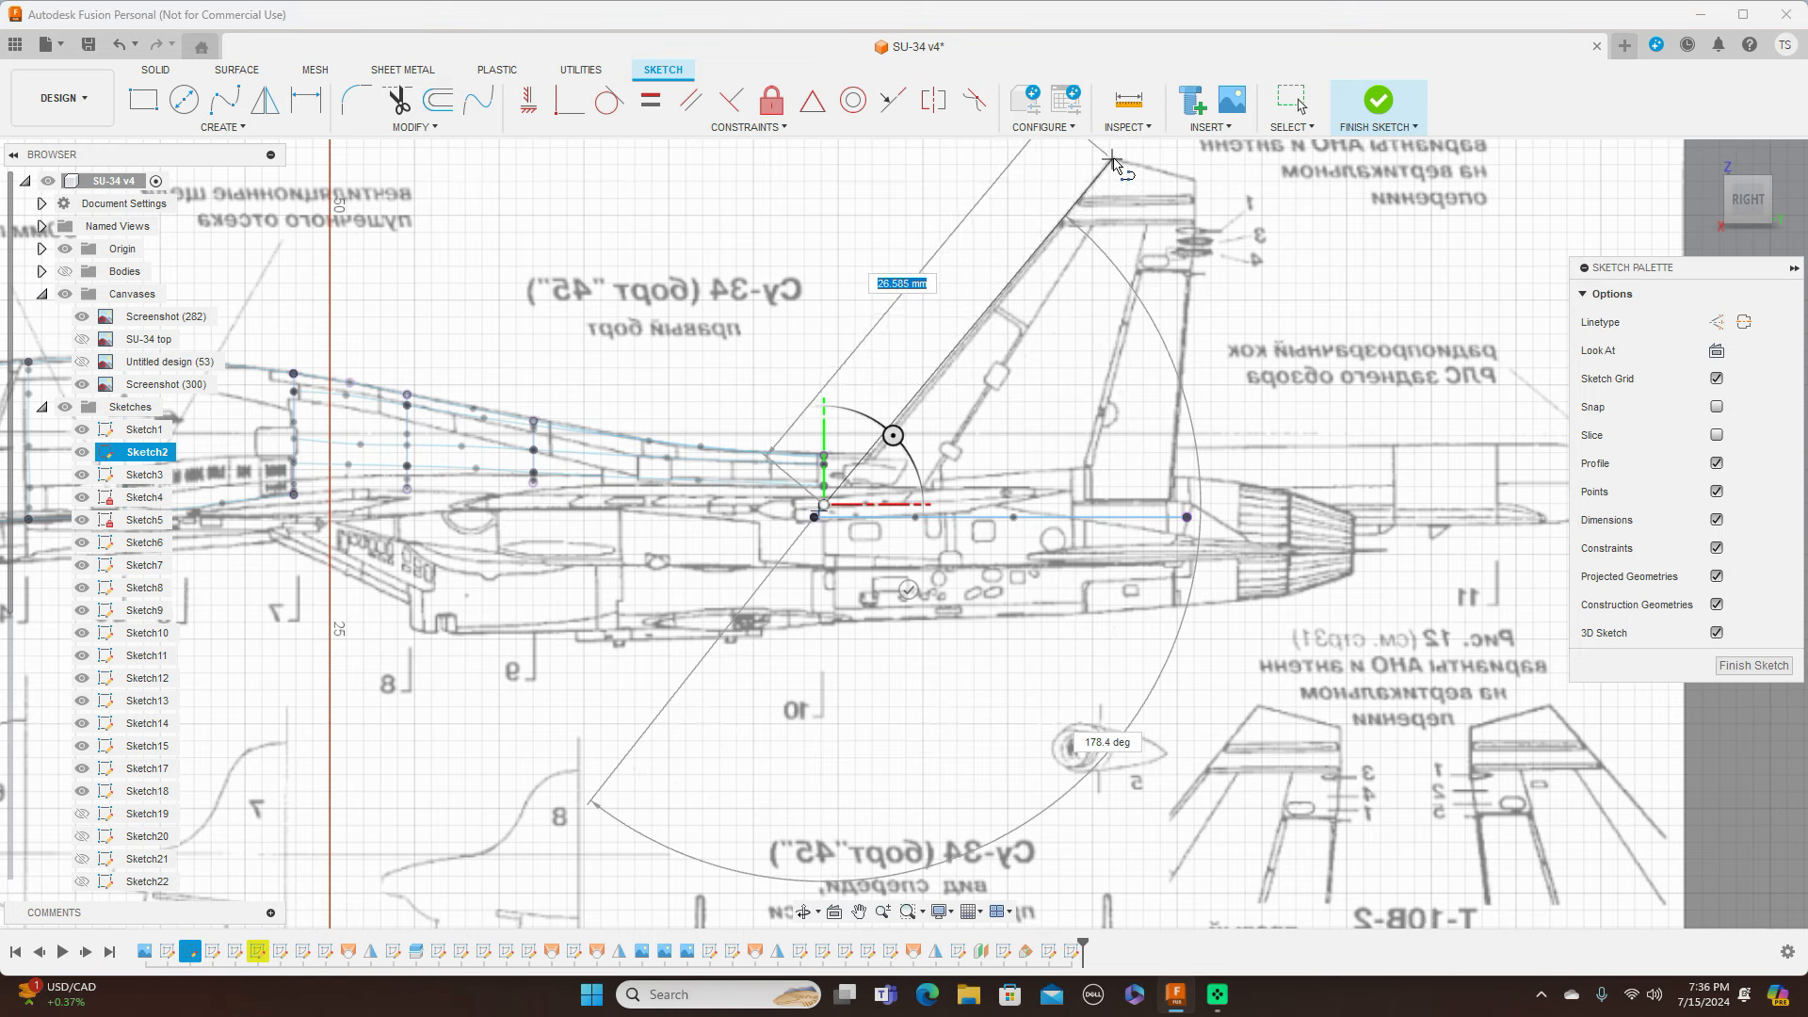
pyautogui.click(1115, 162)
pyautogui.rightClick(1121, 162)
pyautogui.click(1191, 156)
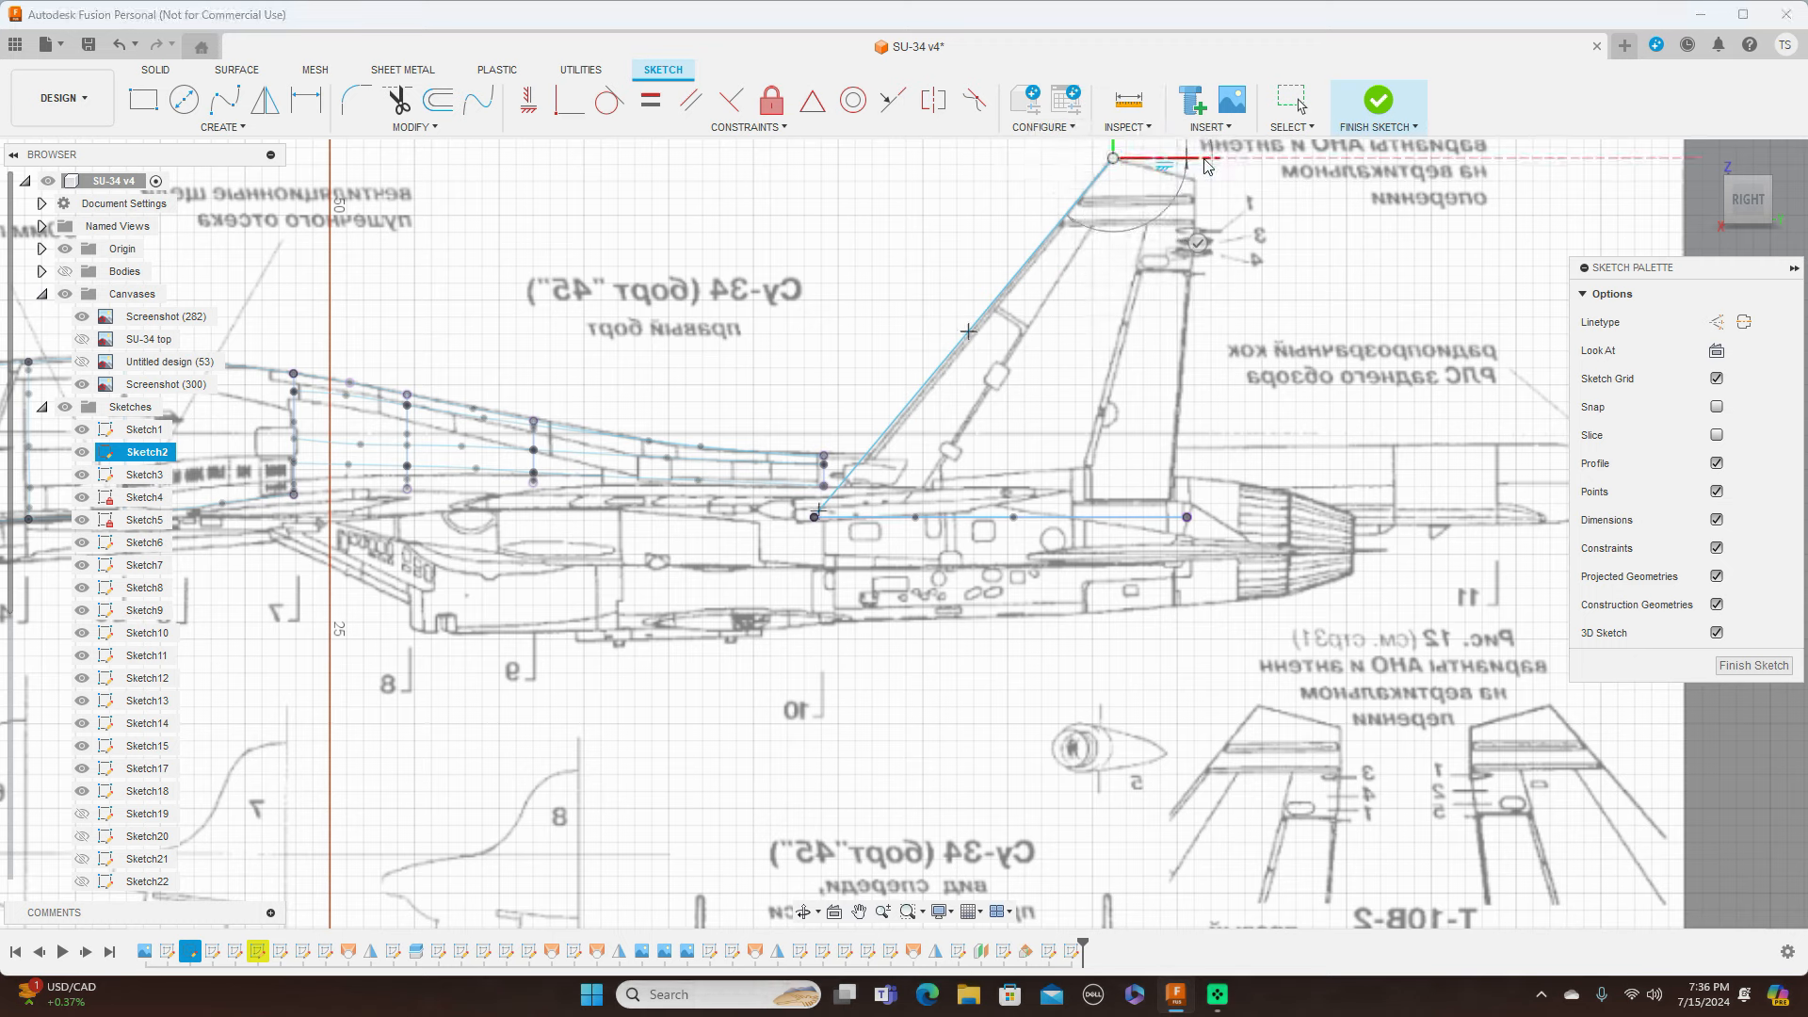
# Step: Sketch the fin's trailing-edge line, about 19.8 mm long, from the base line's rear endpoint to the tip's rear corner and finish the sketch
pyautogui.press('l')
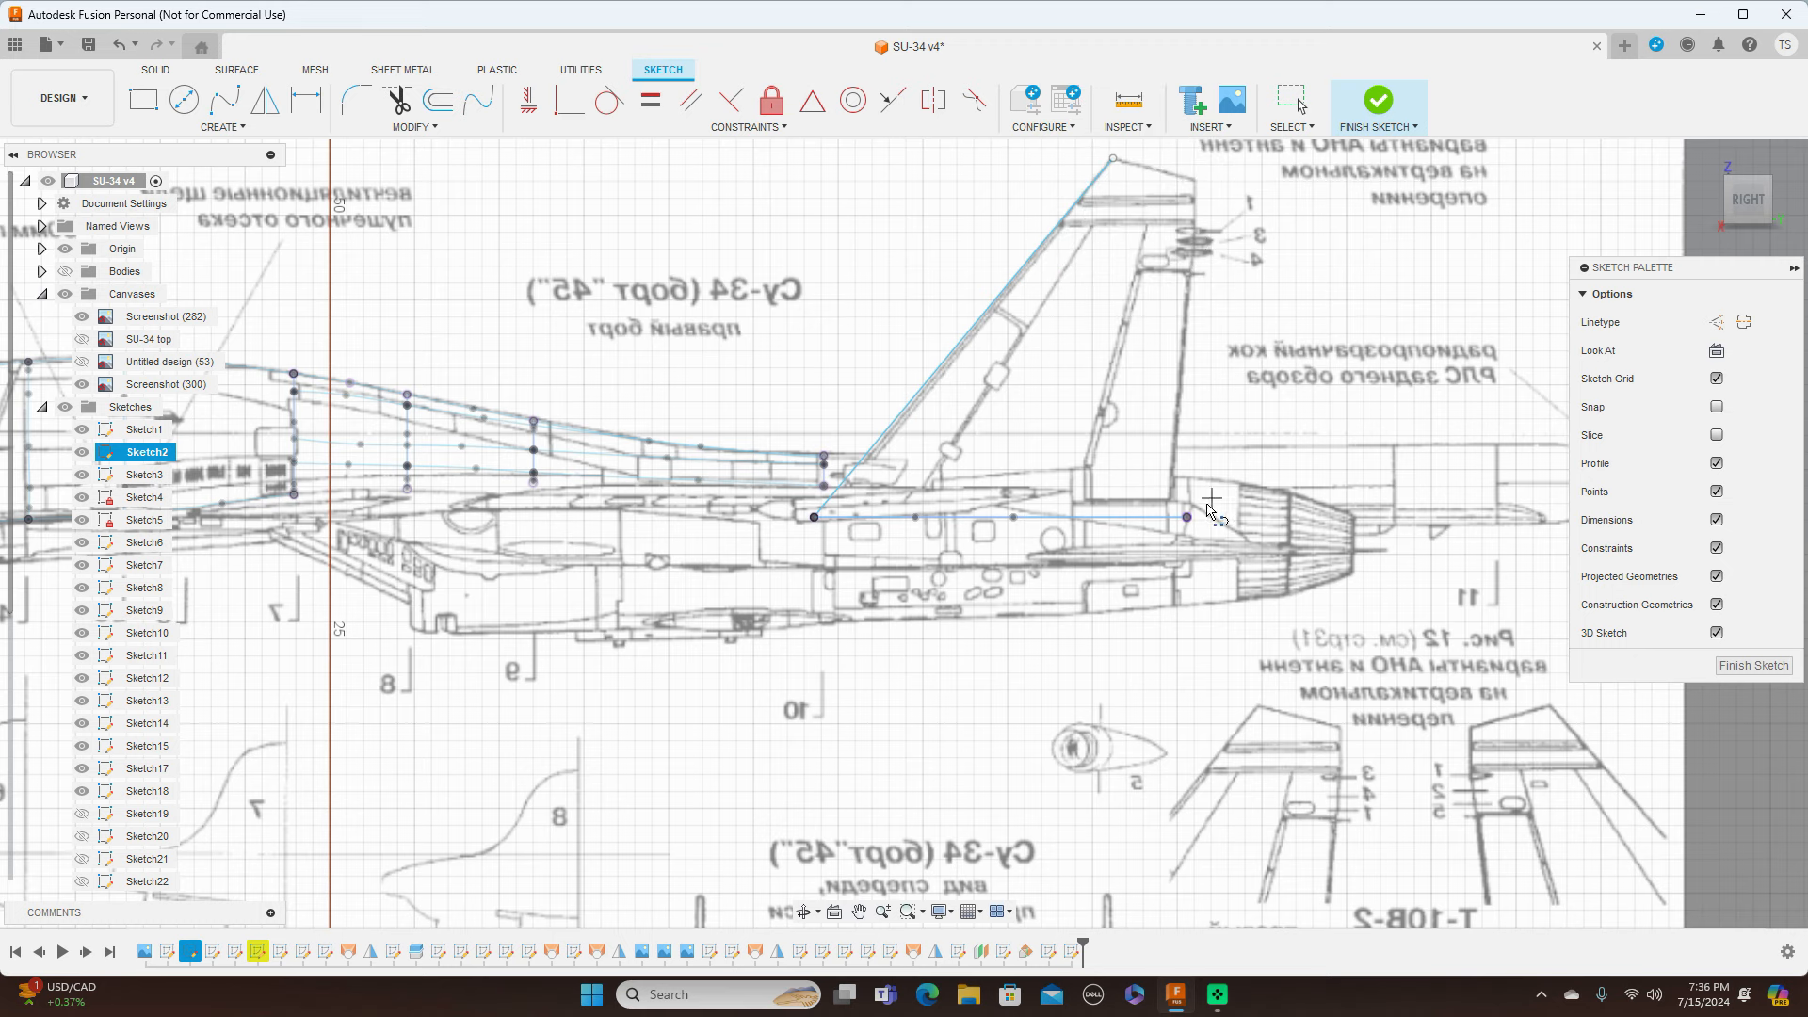
pyautogui.click(1186, 517)
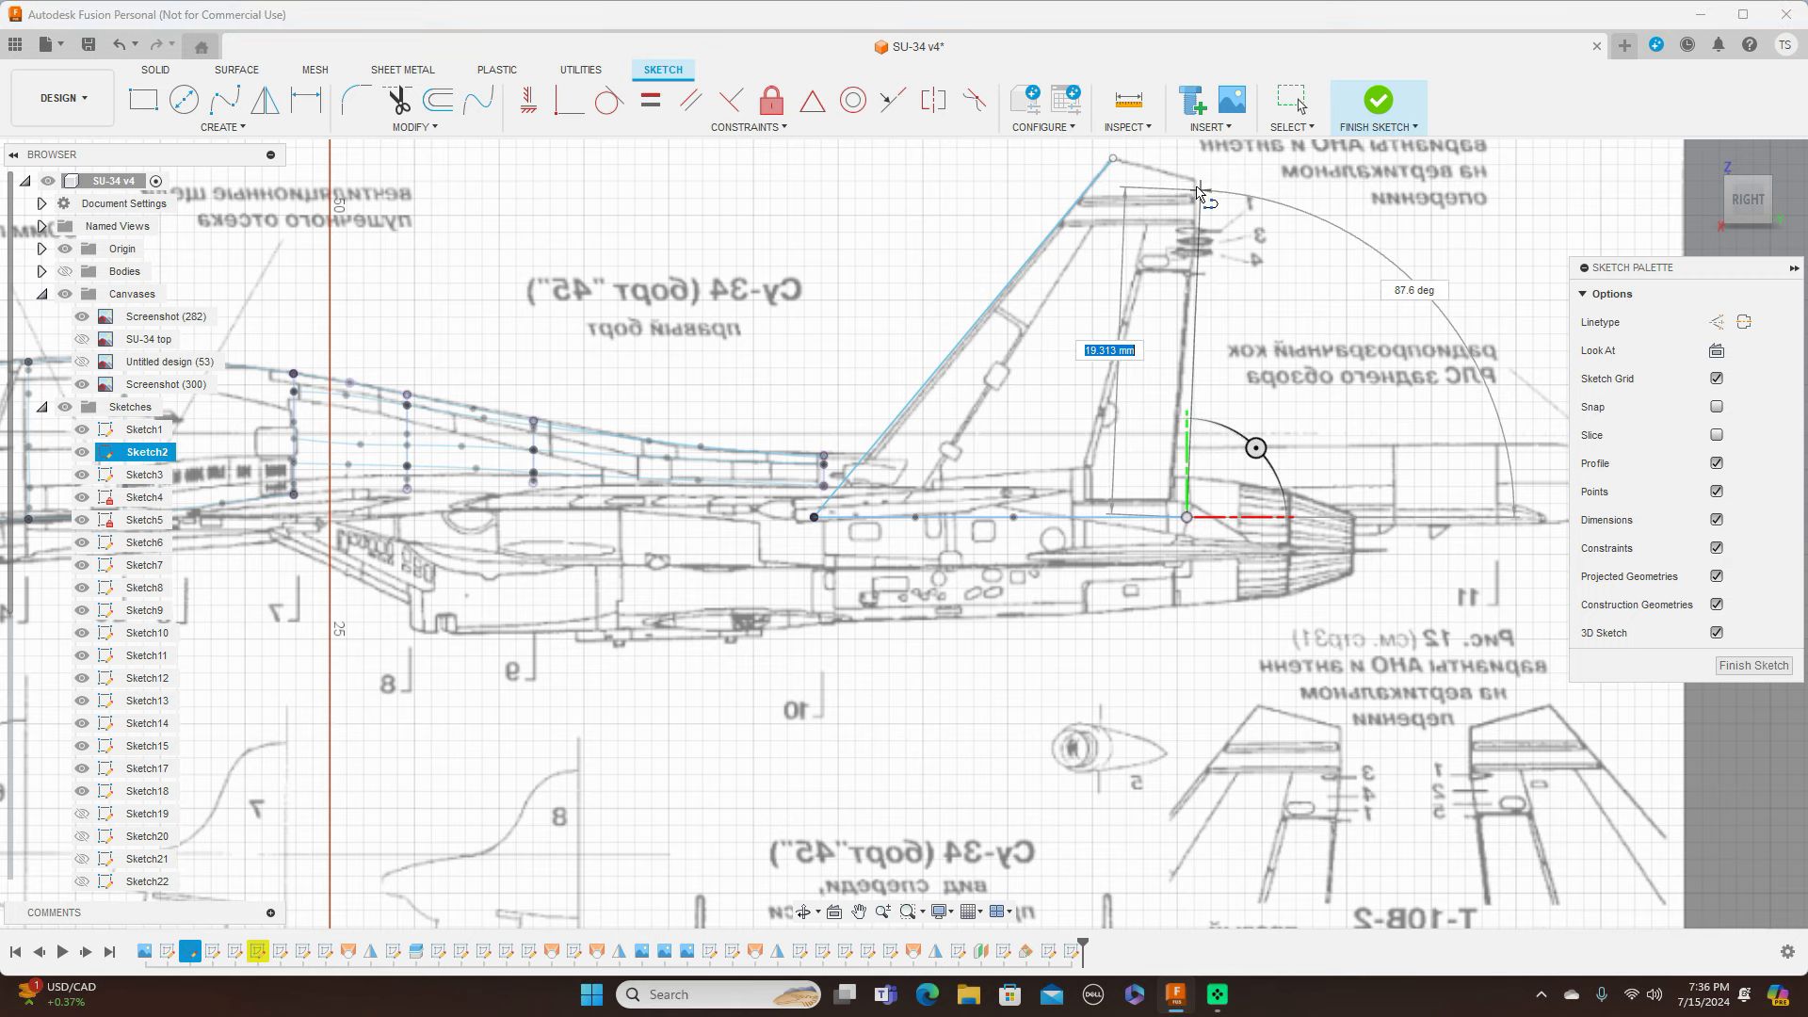
pyautogui.click(1196, 182)
pyautogui.rightClick(1196, 181)
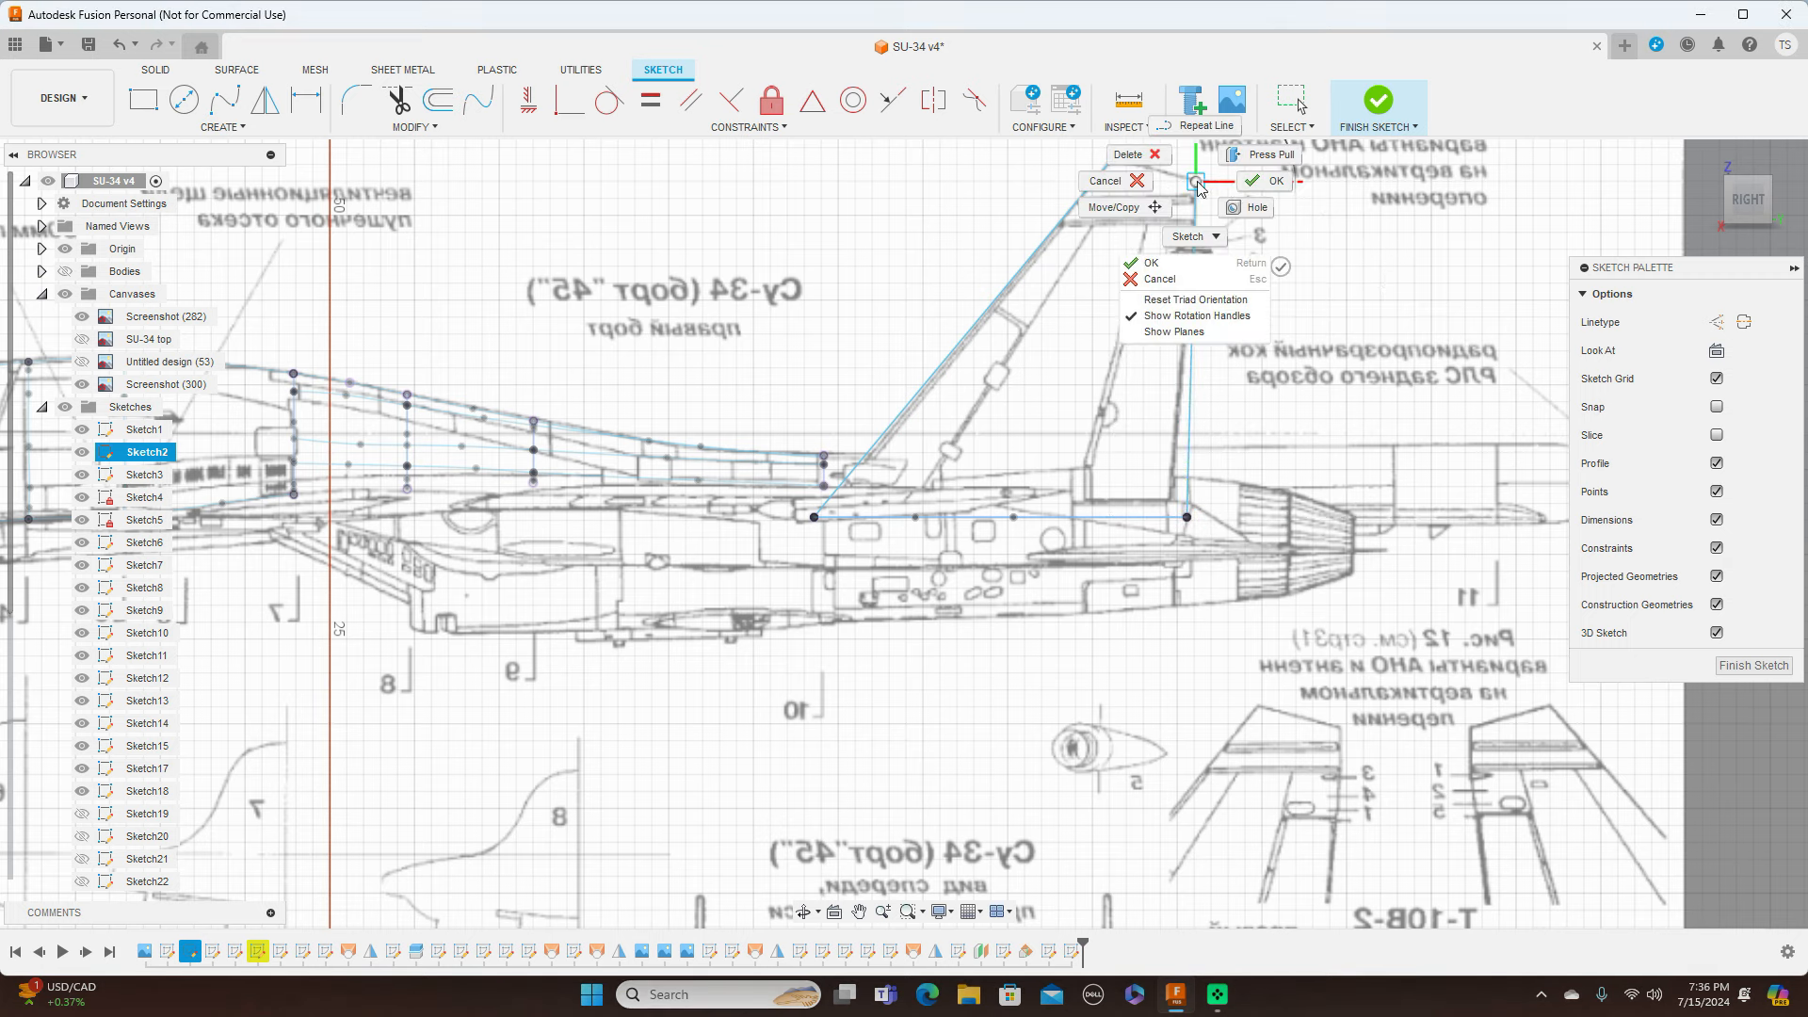
pyautogui.click(1269, 181)
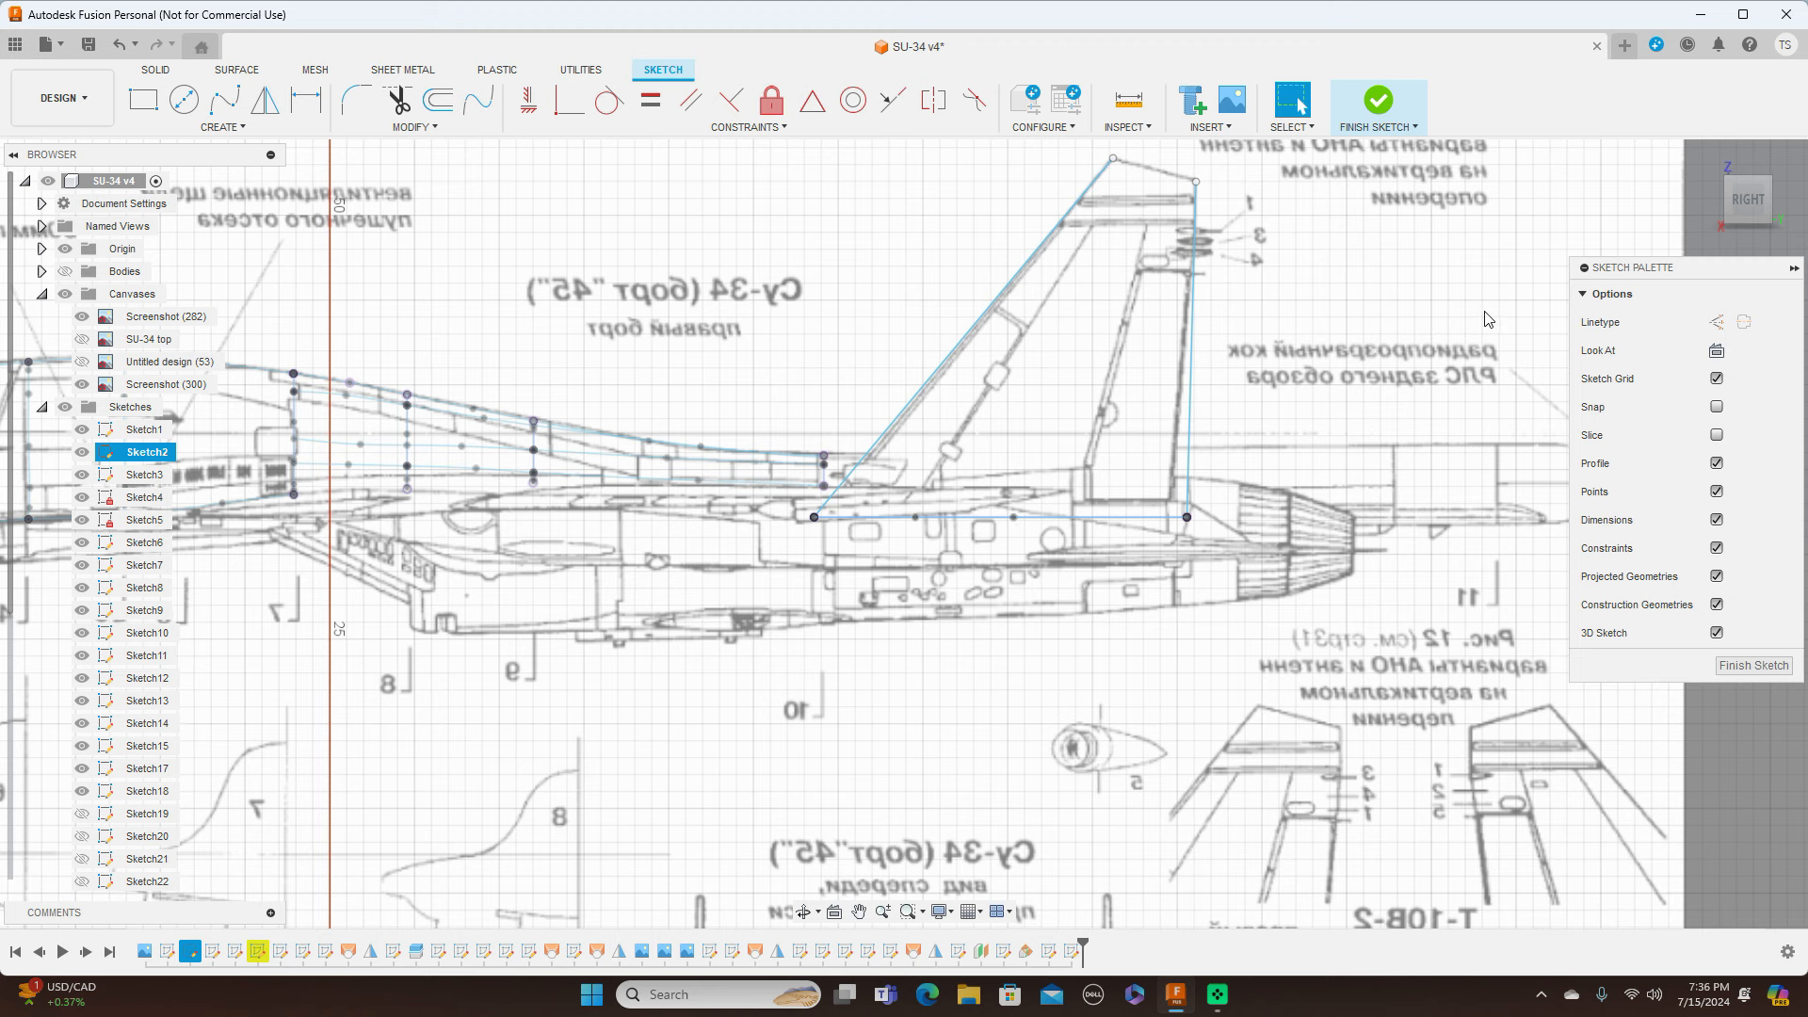
pyautogui.click(1180, 517)
pyautogui.click(1744, 667)
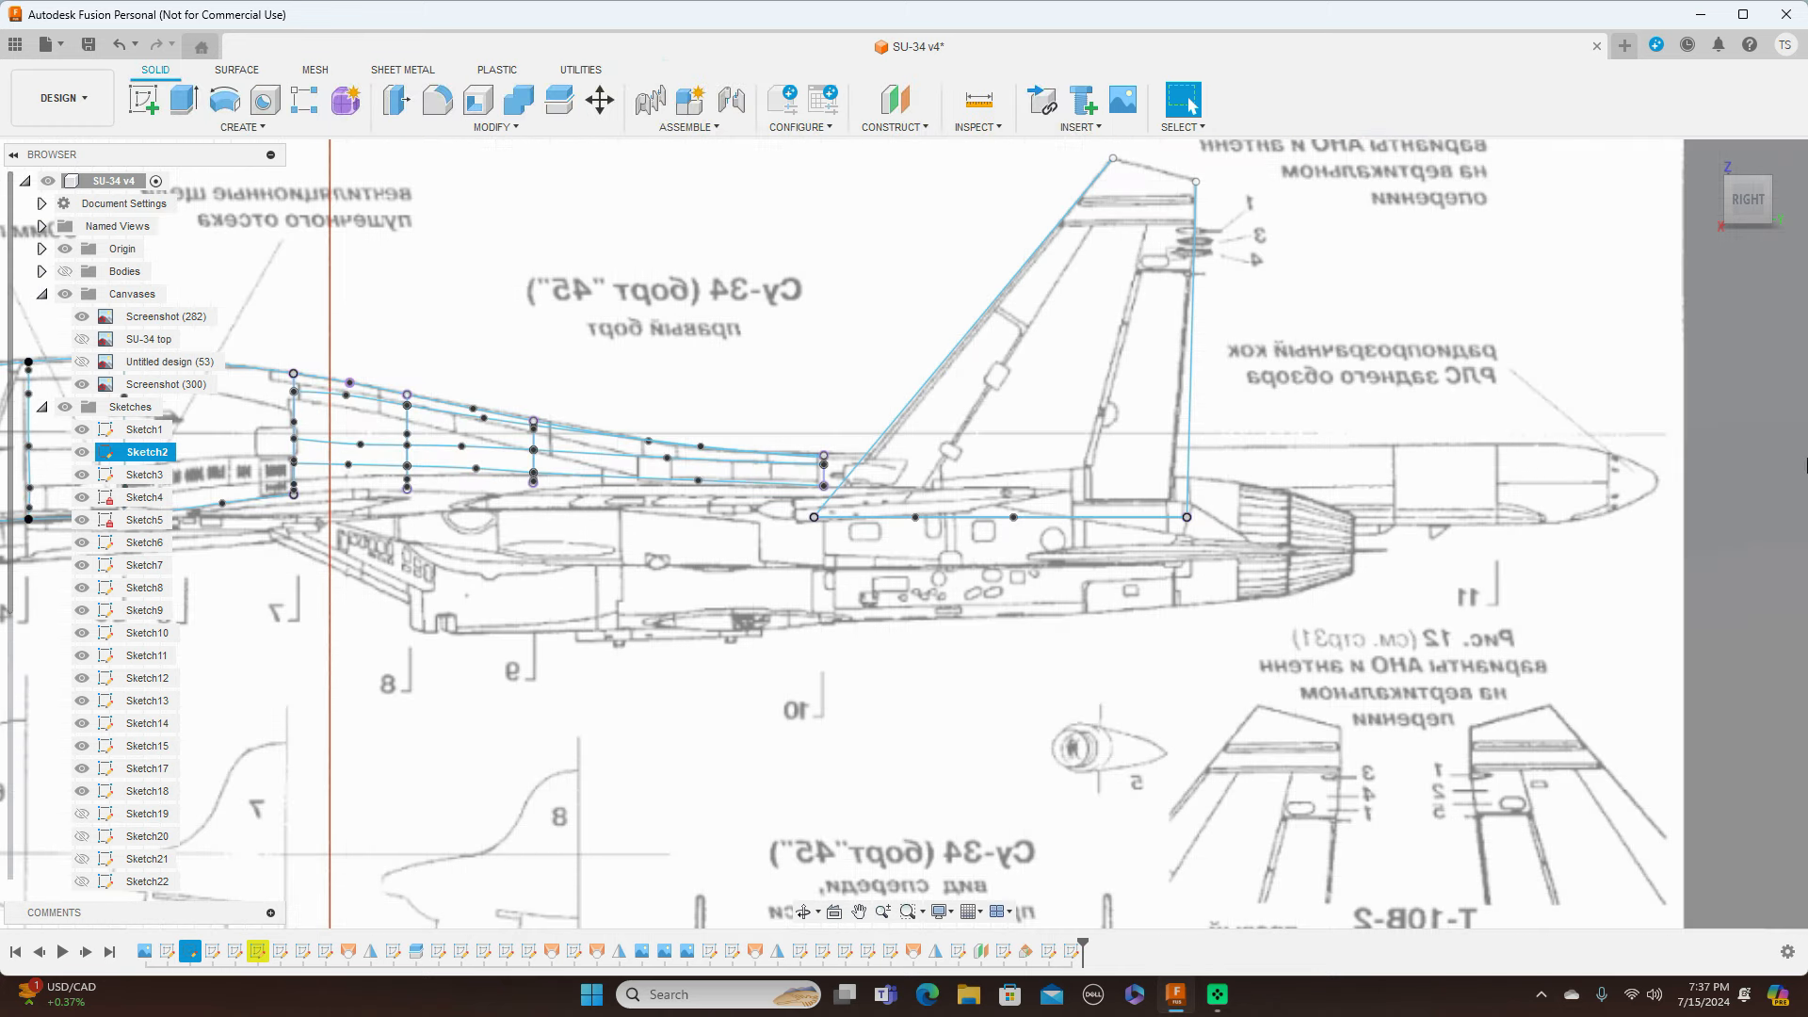
# Step: Check the fin's edge lines from an angle and from the side, and delete the trailing-edge and leading-edge lines
pyautogui.moveTo(1743, 185); pyautogui.dragTo(1349, 489)
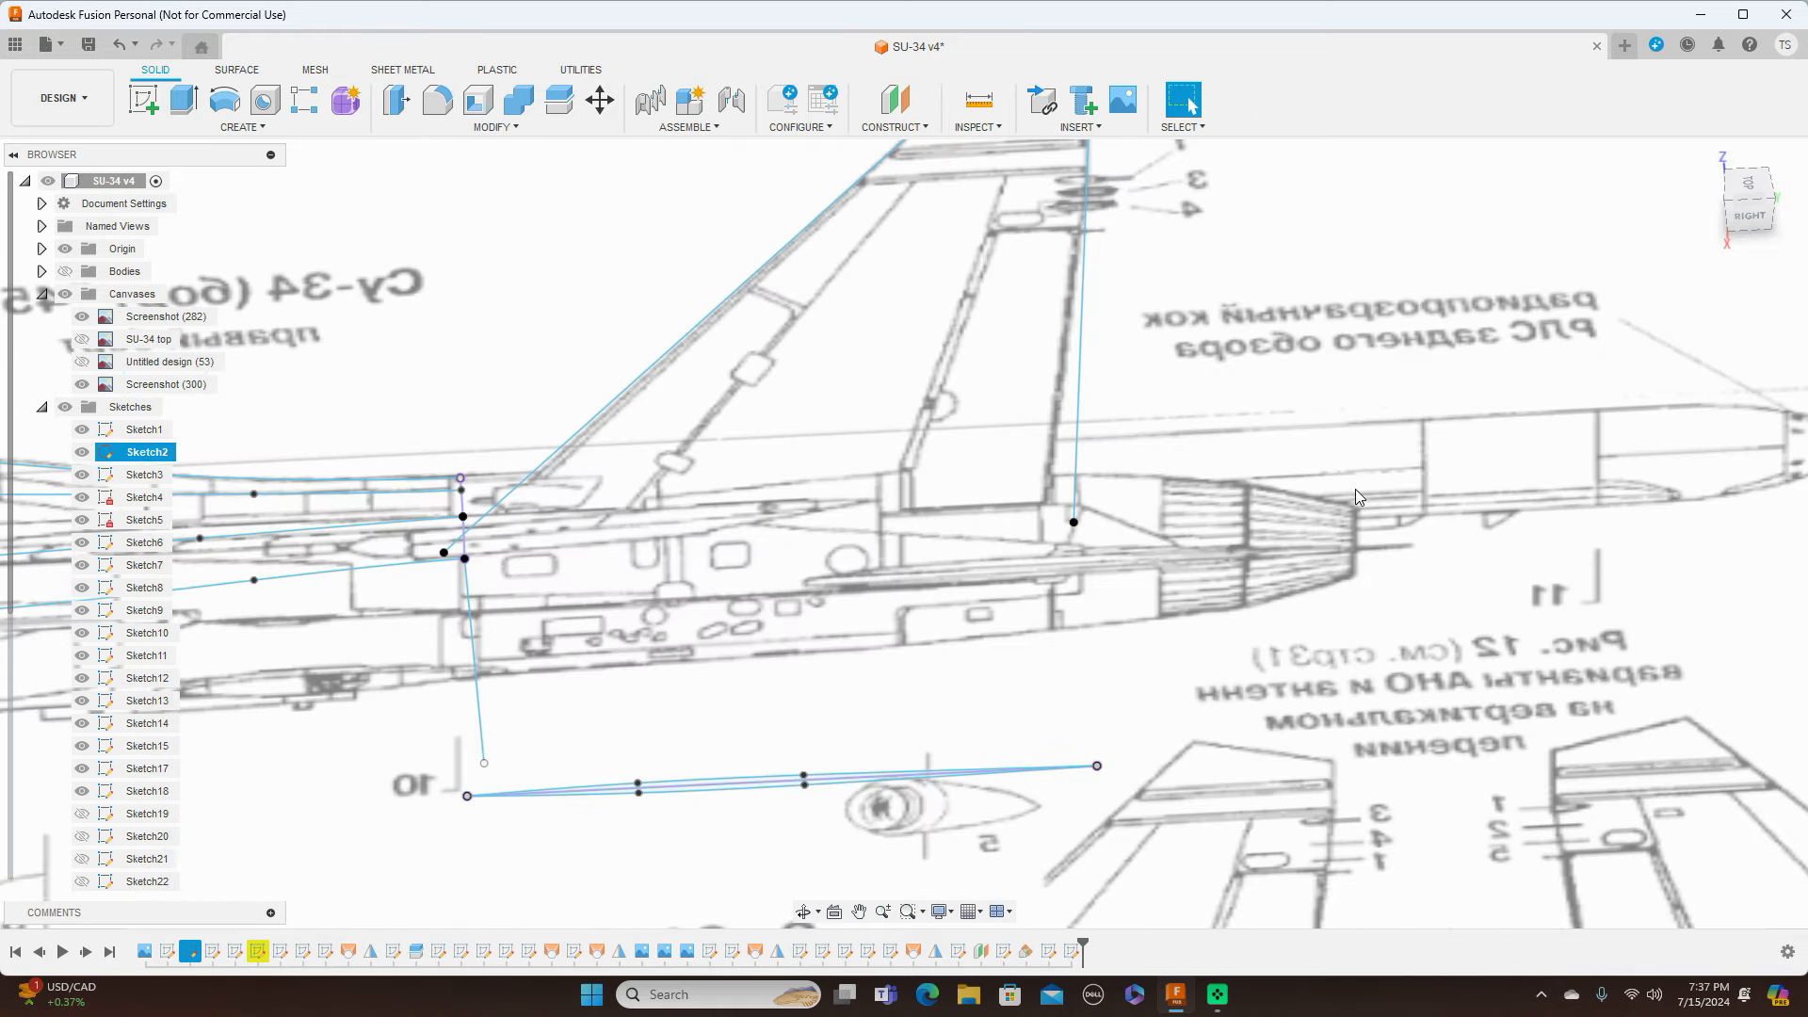
pyautogui.click(1750, 218)
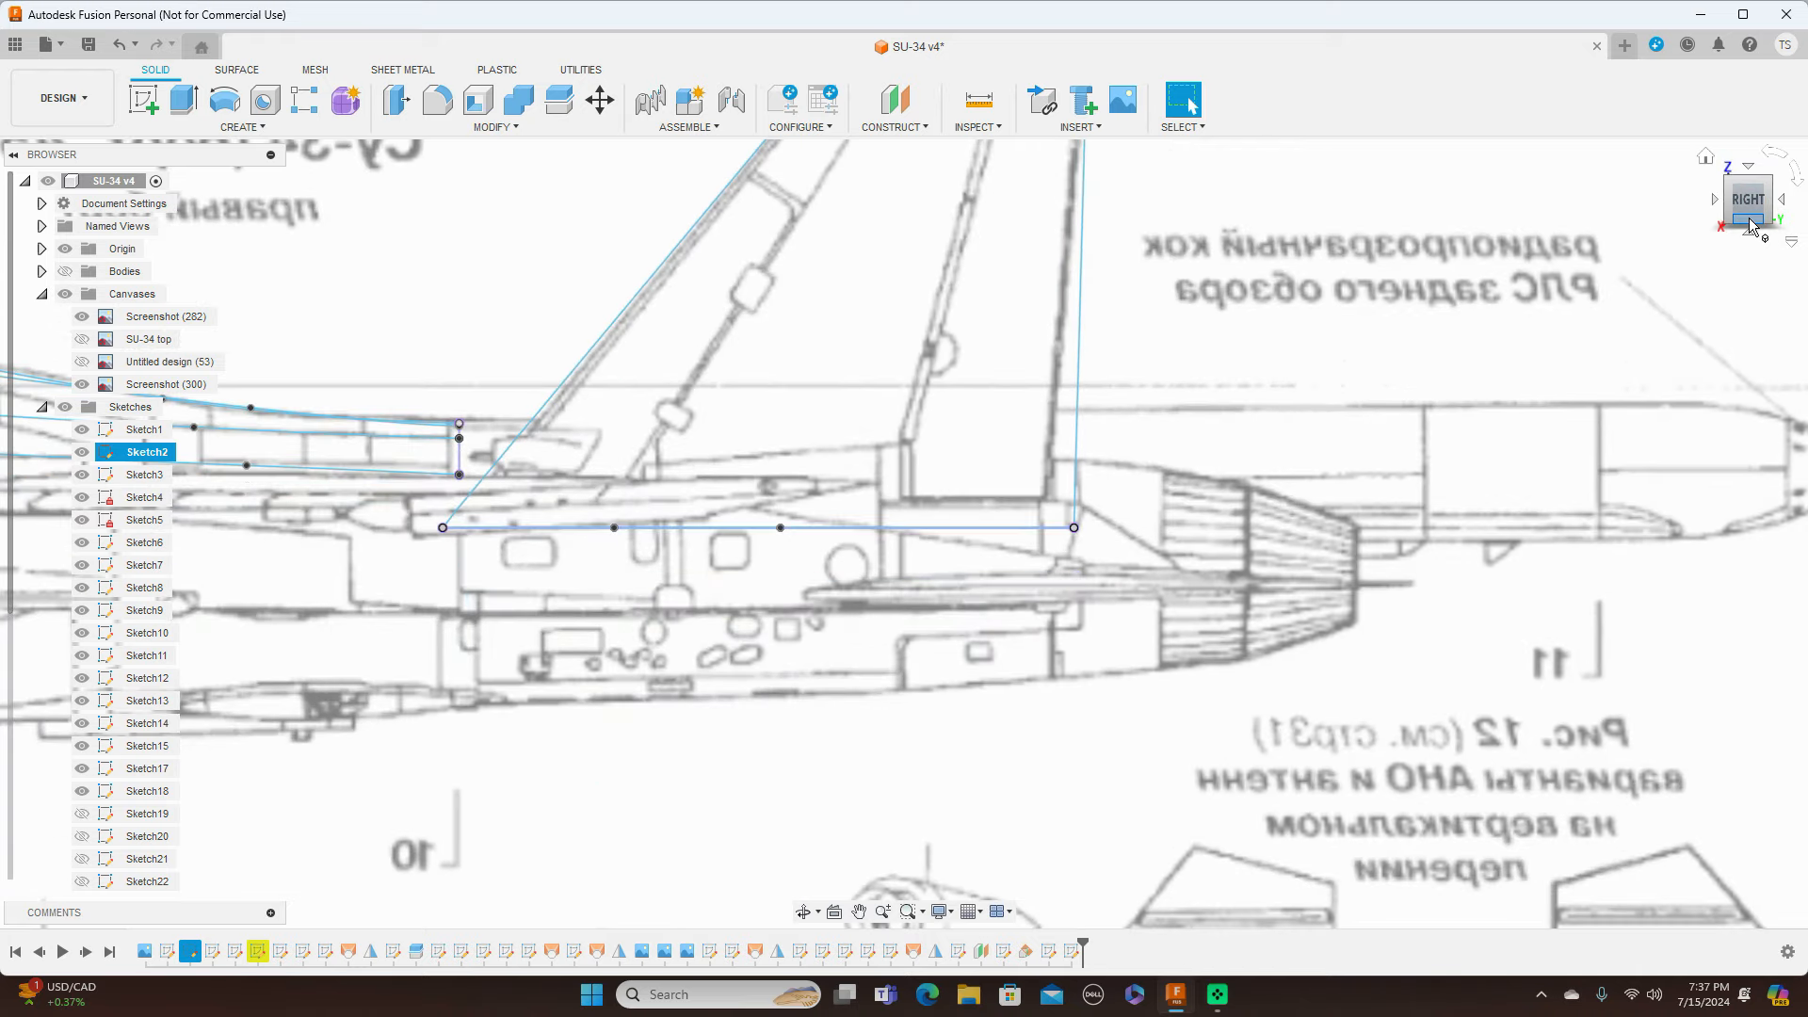
pyautogui.click(1740, 213)
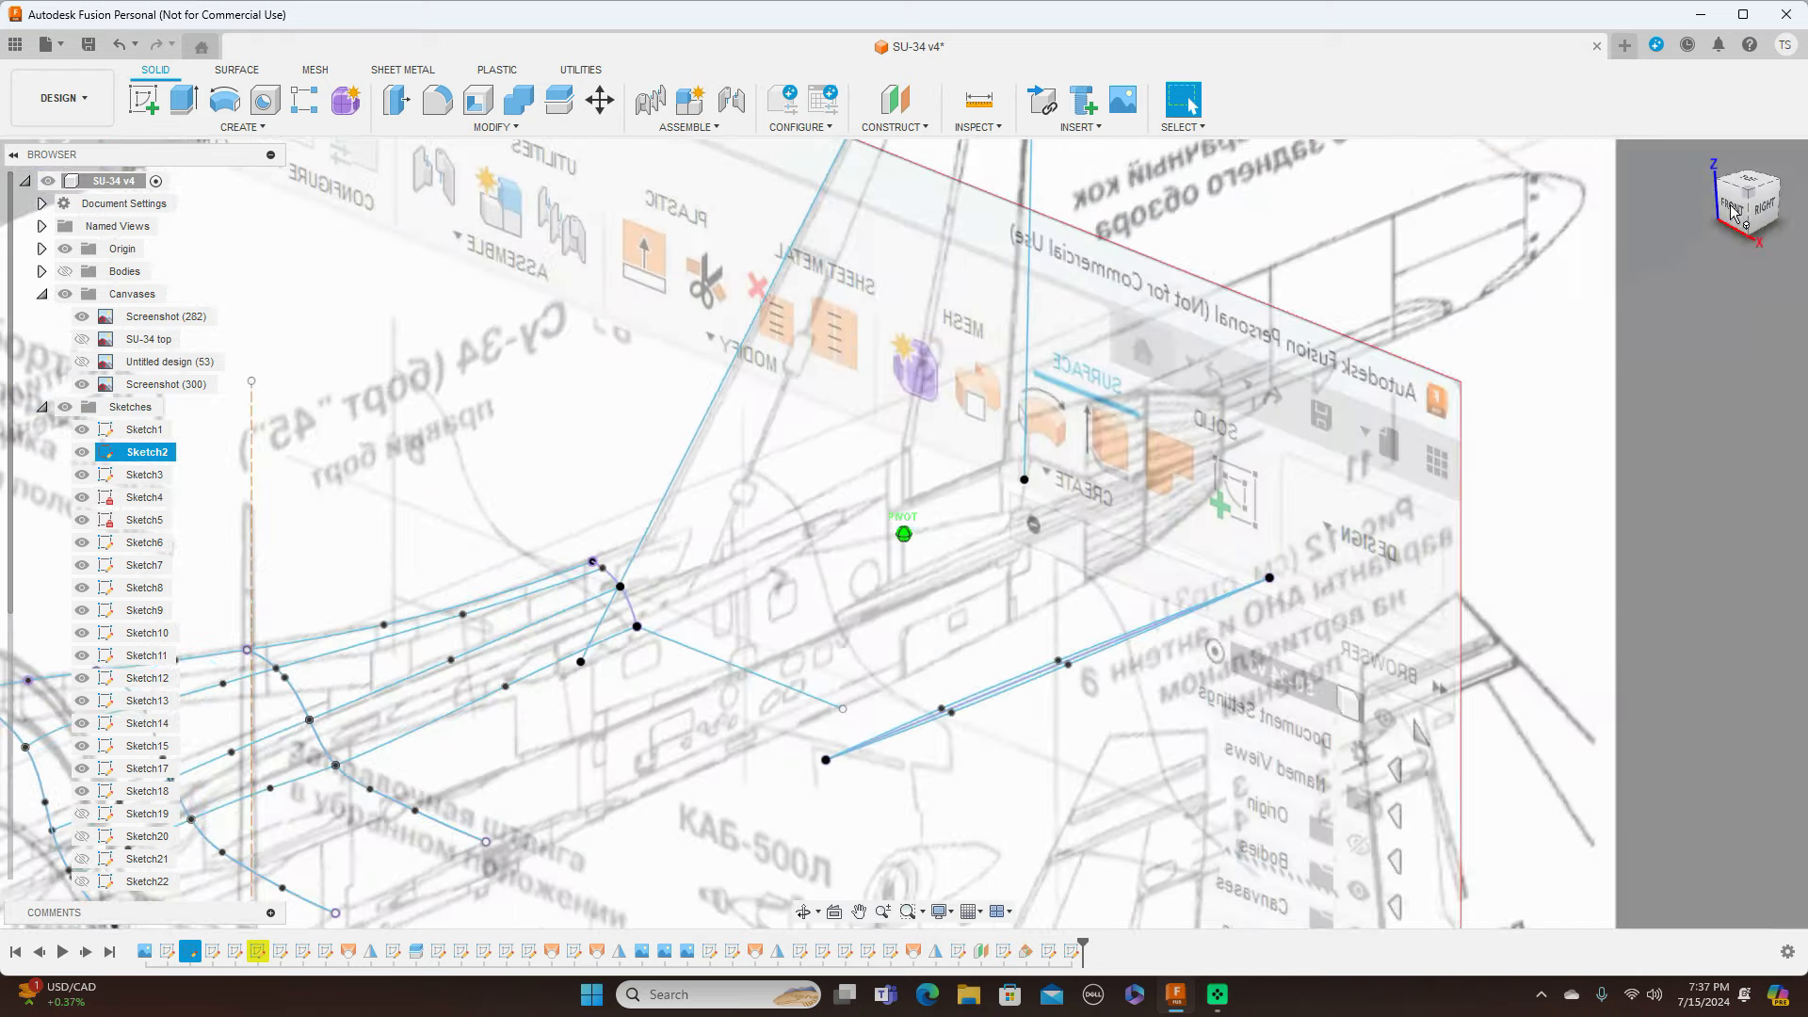
pyautogui.click(1759, 209)
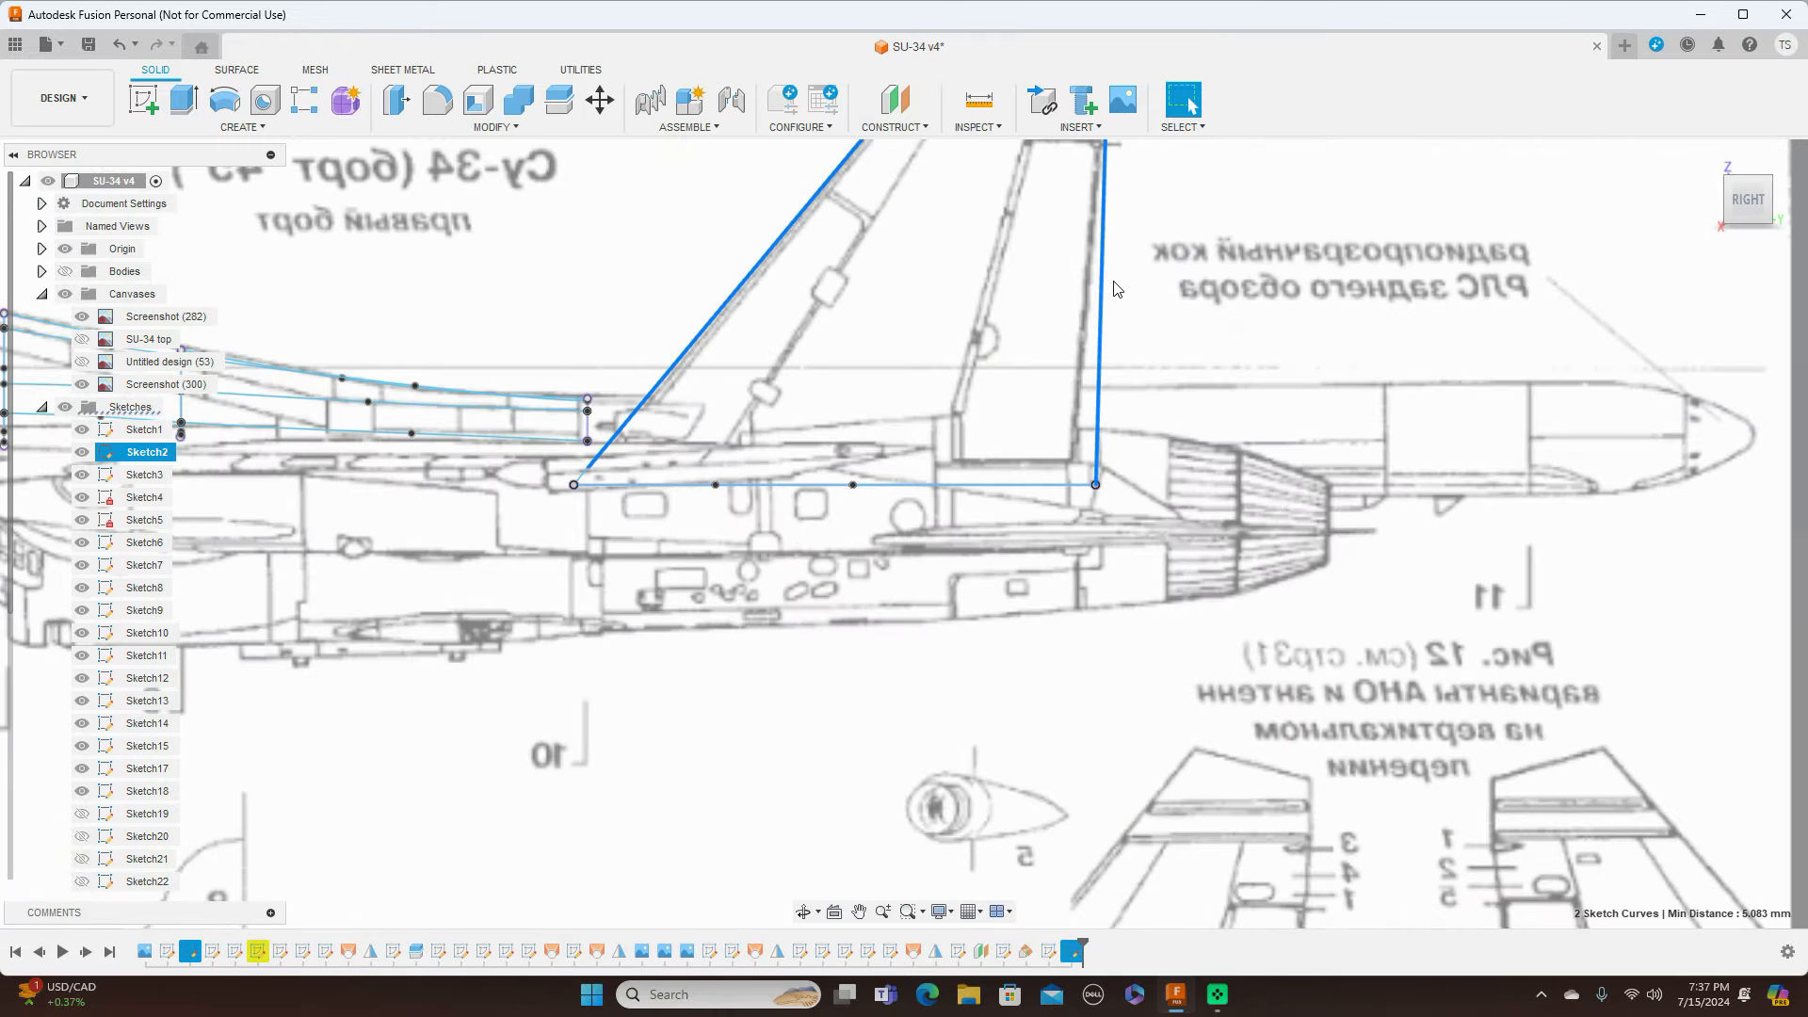
pyautogui.scroll(-4, 1224, 330)
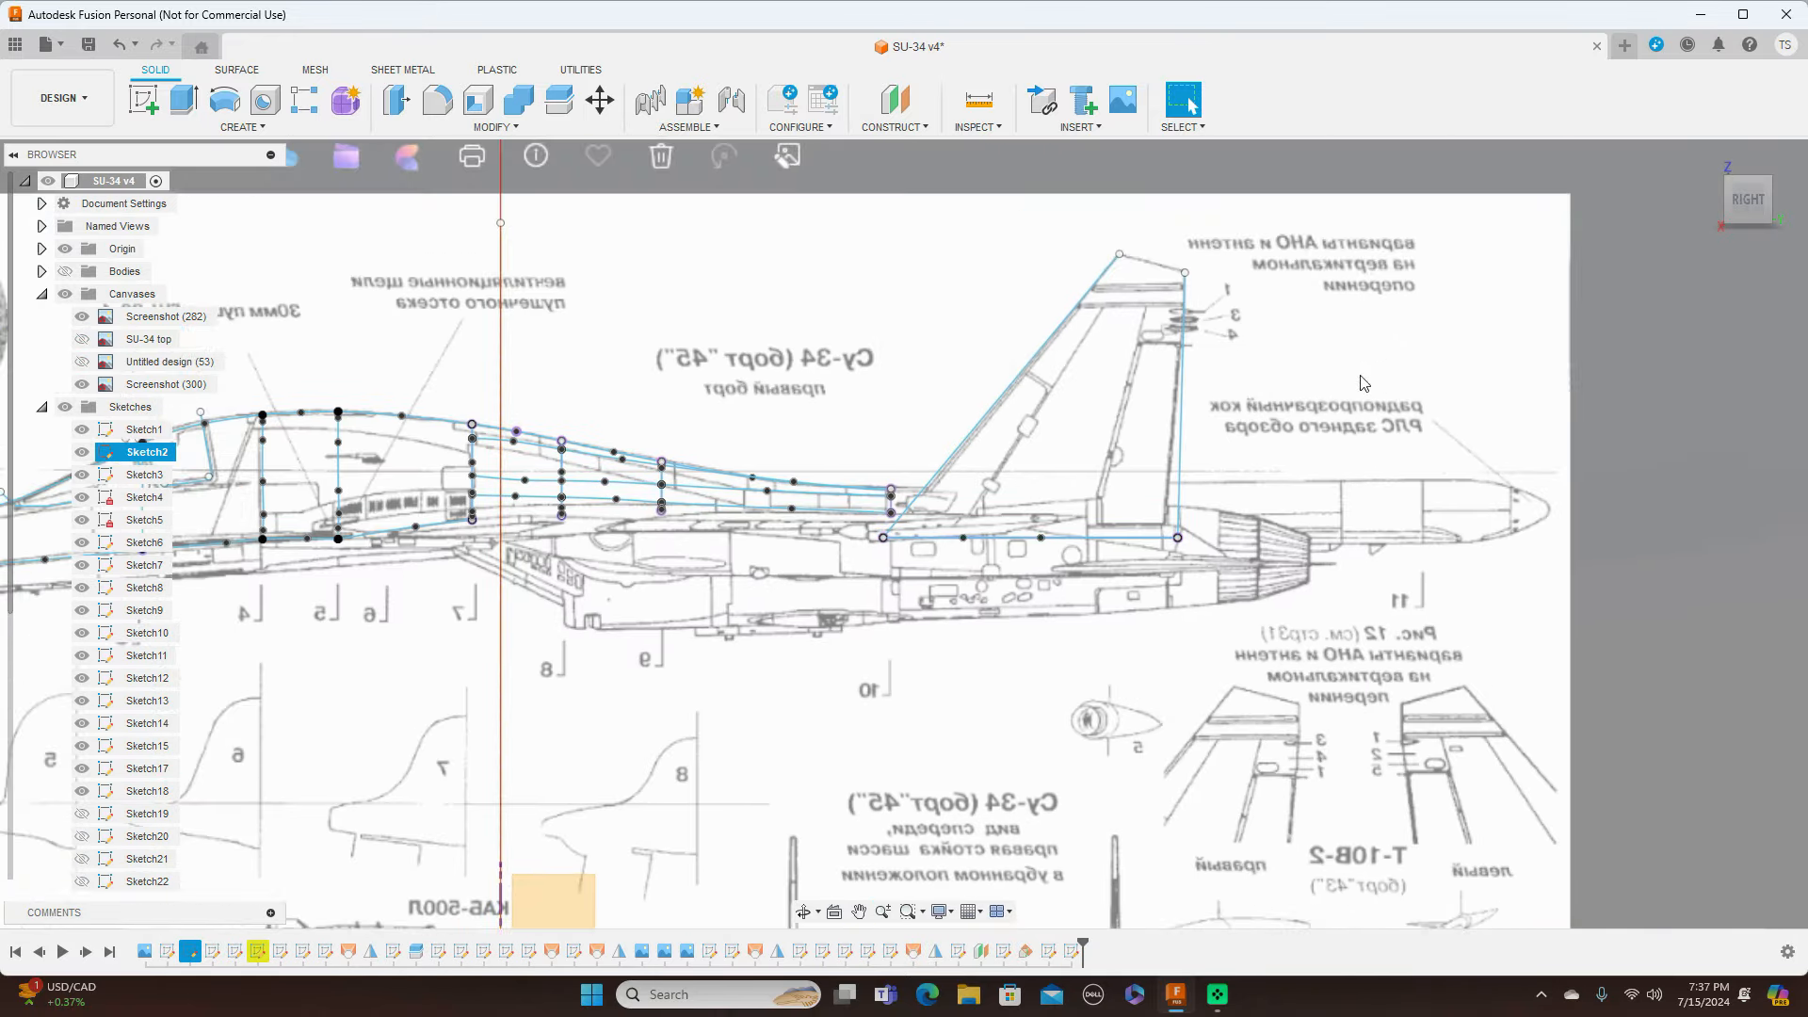
pyautogui.click(1183, 382)
pyautogui.rightClick(1183, 382)
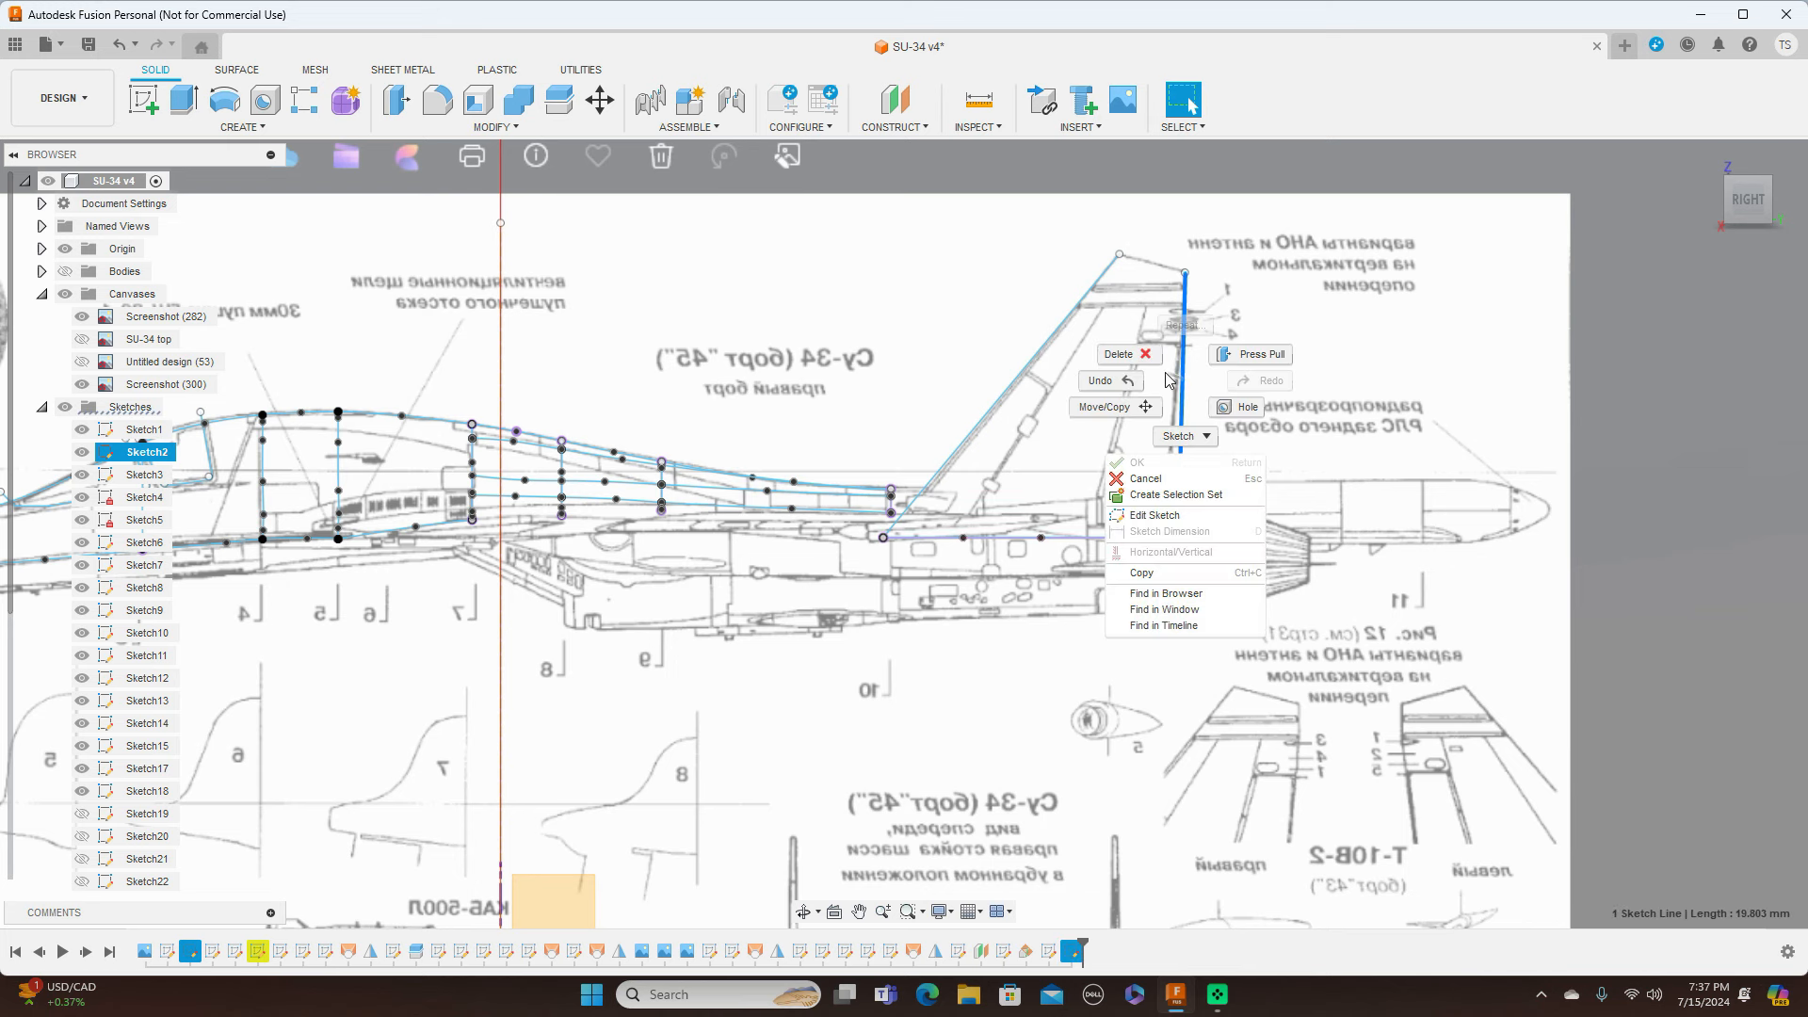
pyautogui.click(1128, 357)
pyautogui.click(1028, 389)
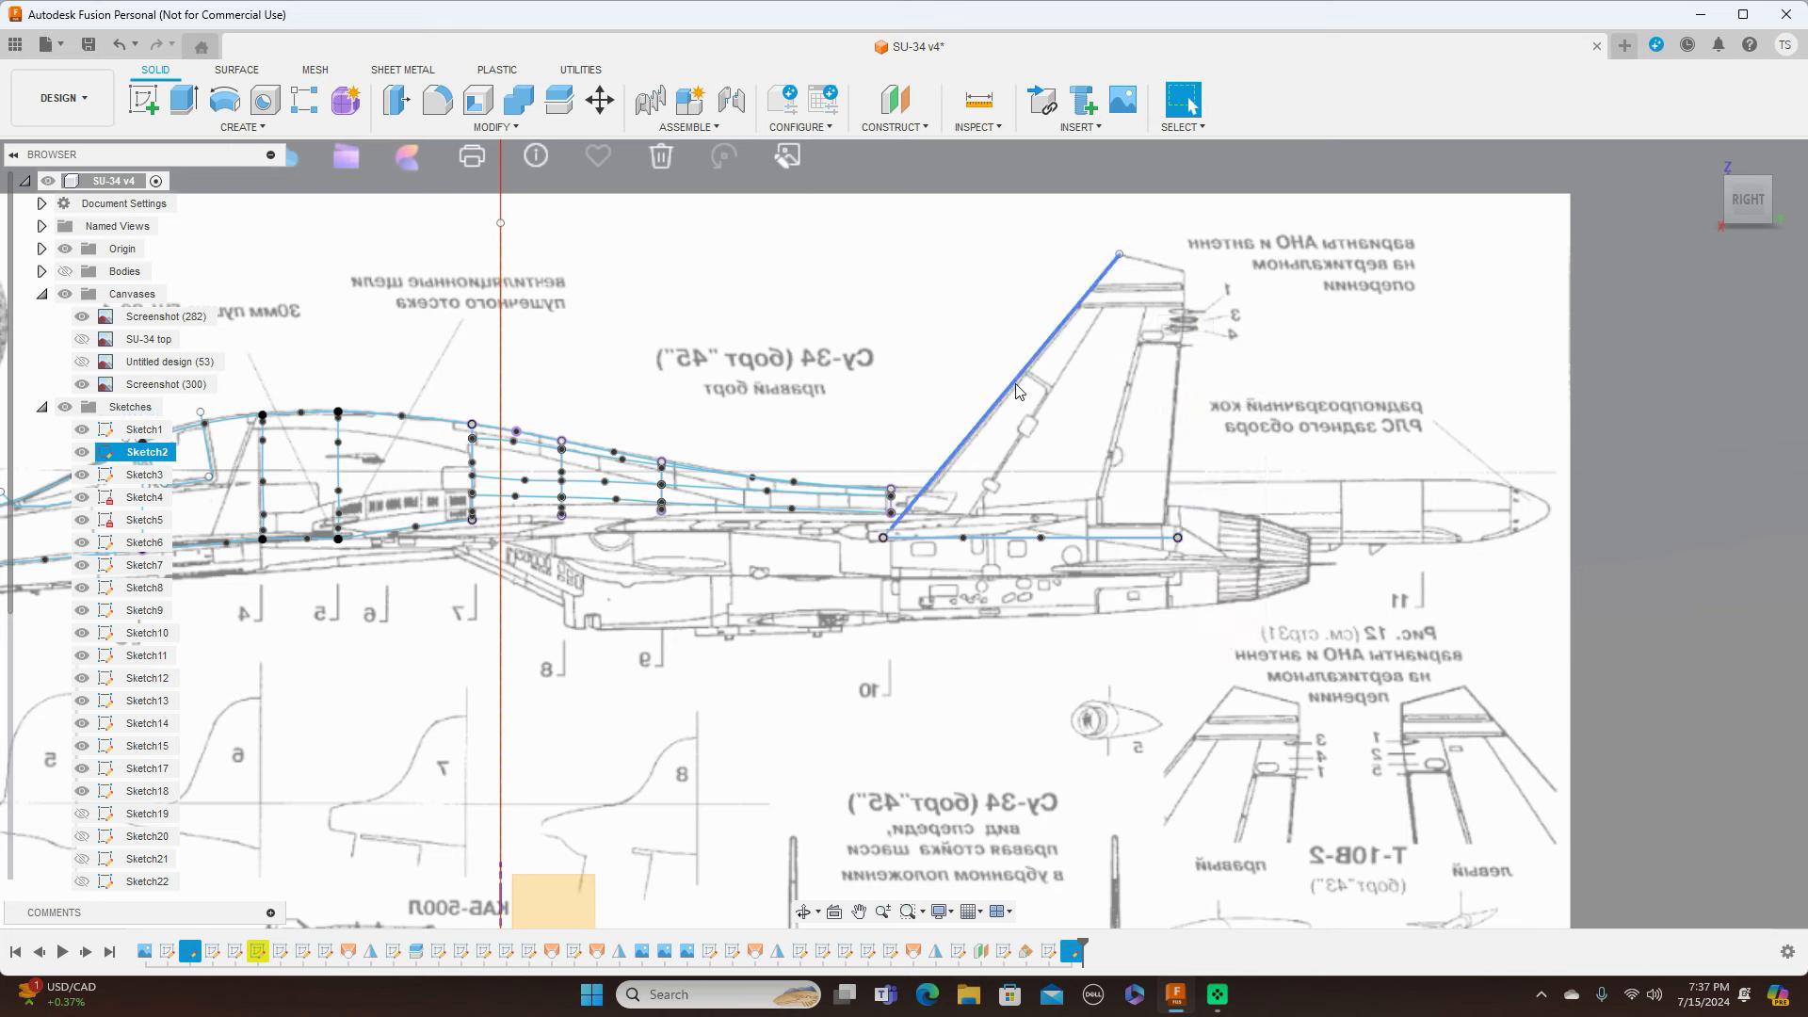
pyautogui.rightClick(1019, 390)
pyautogui.click(947, 353)
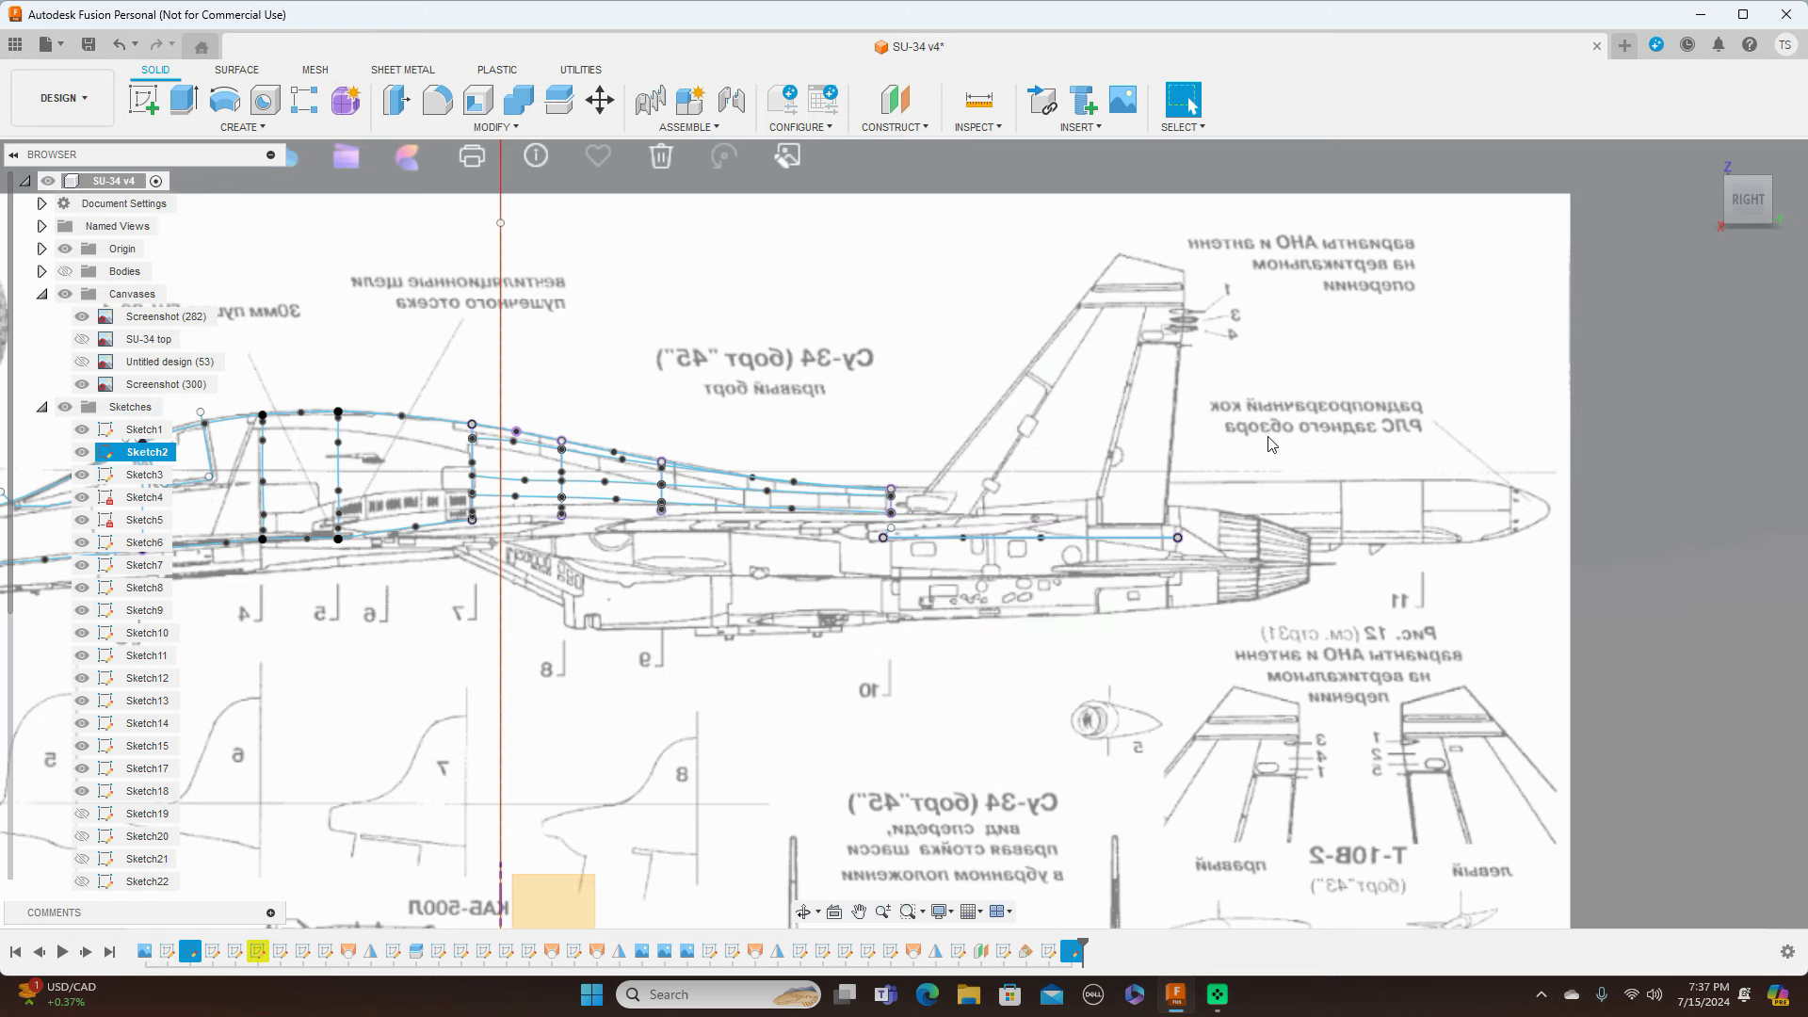
# Step: Find the fin's hidden construction planes and make them visible in the model
pyautogui.scroll(-1, 1275, 445)
pyautogui.moveTo(1275, 445); pyautogui.dragTo(1305, 270, button='middle')
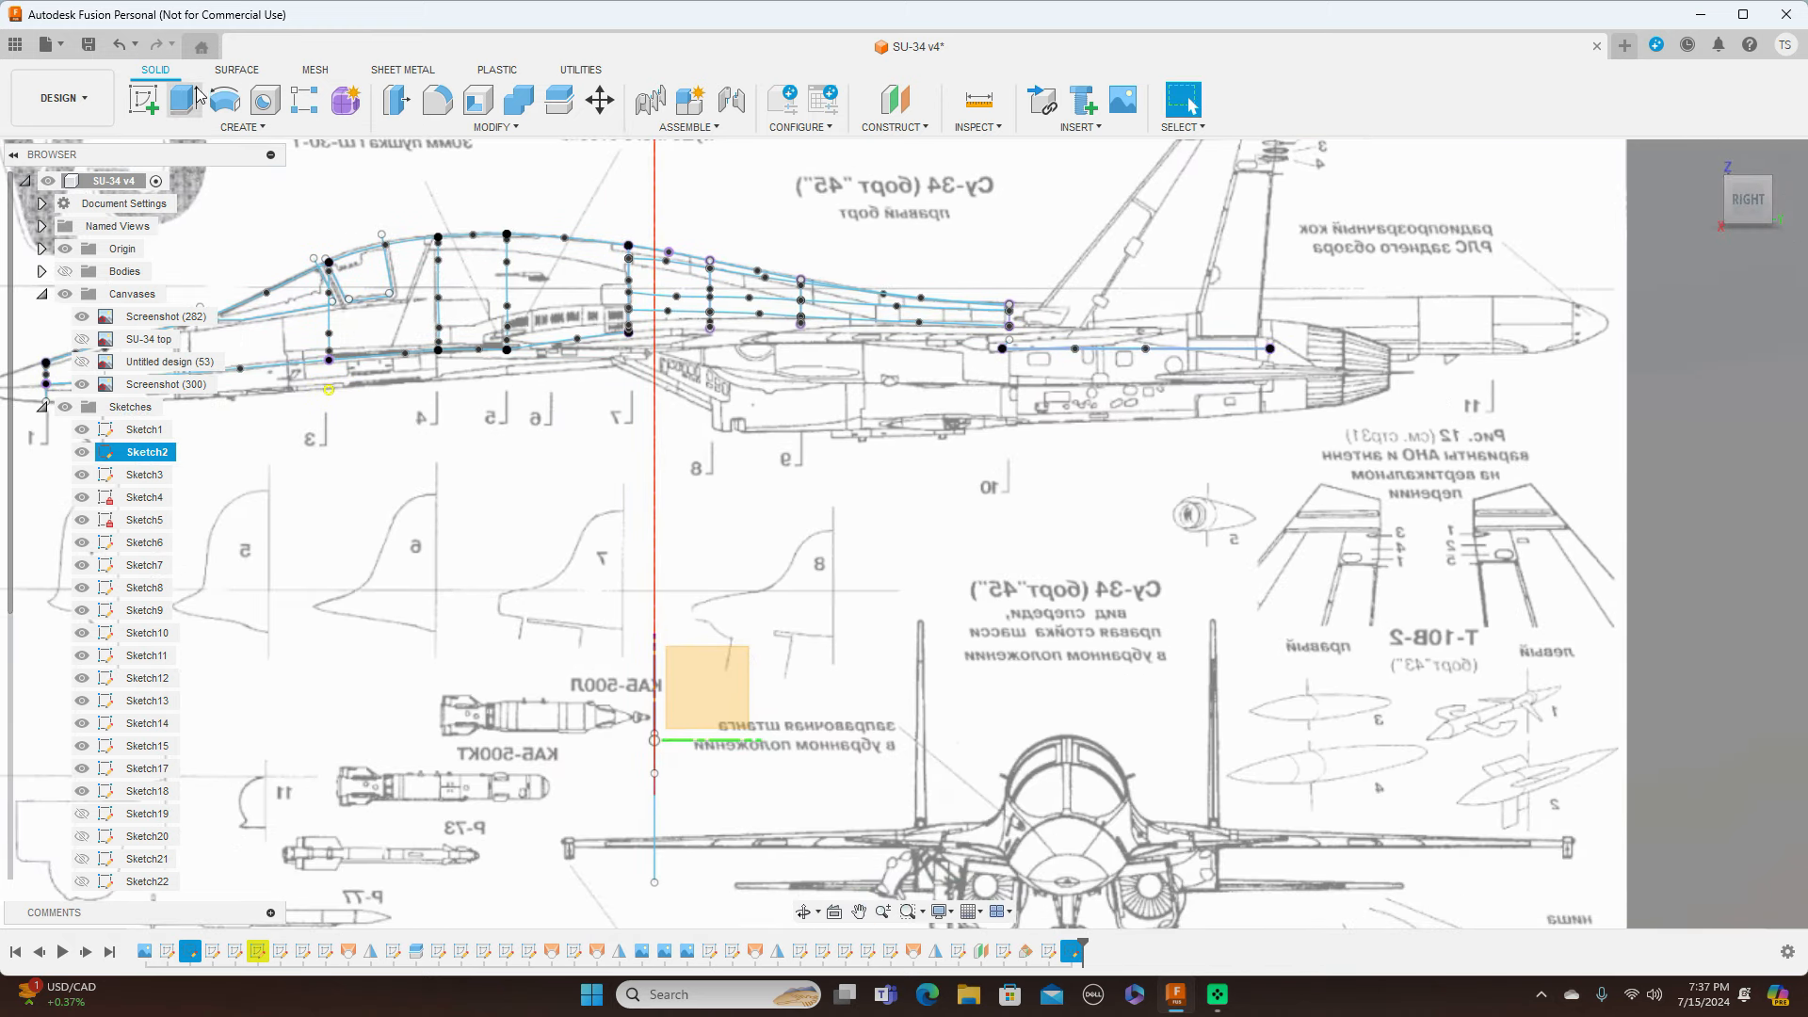
pyautogui.click(1731, 207)
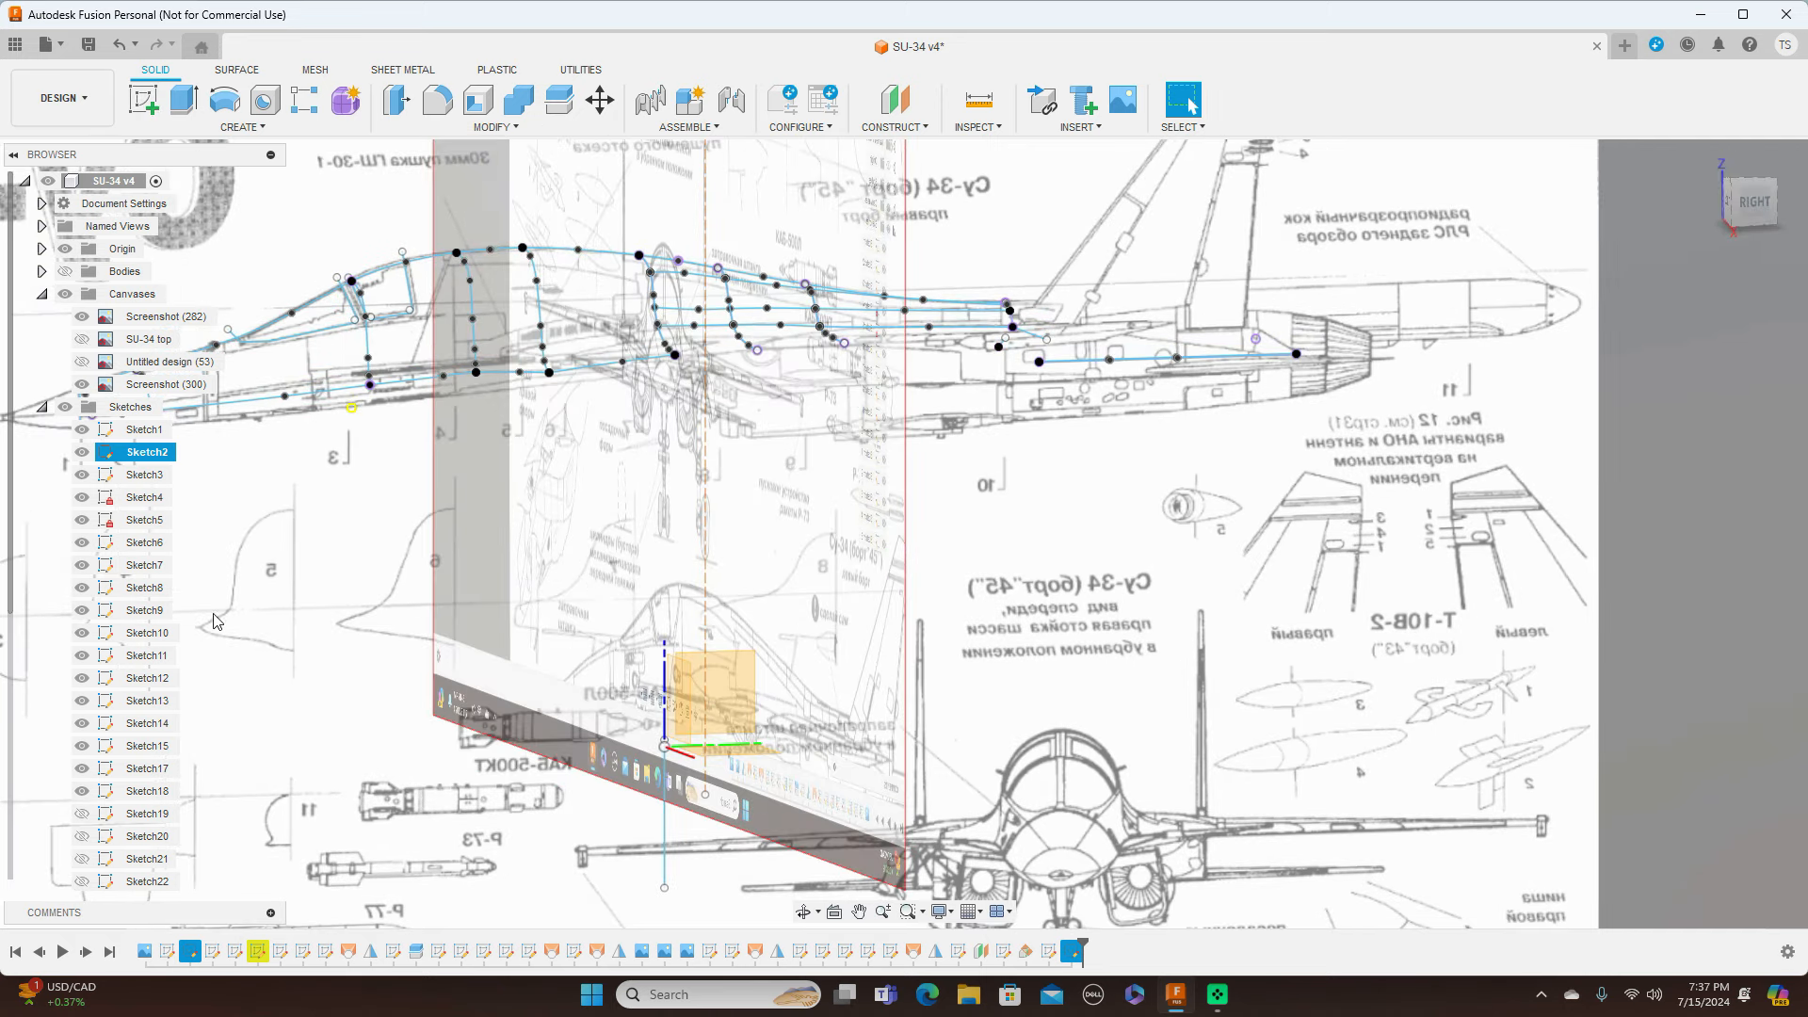
pyautogui.scroll(-3, 27, 681)
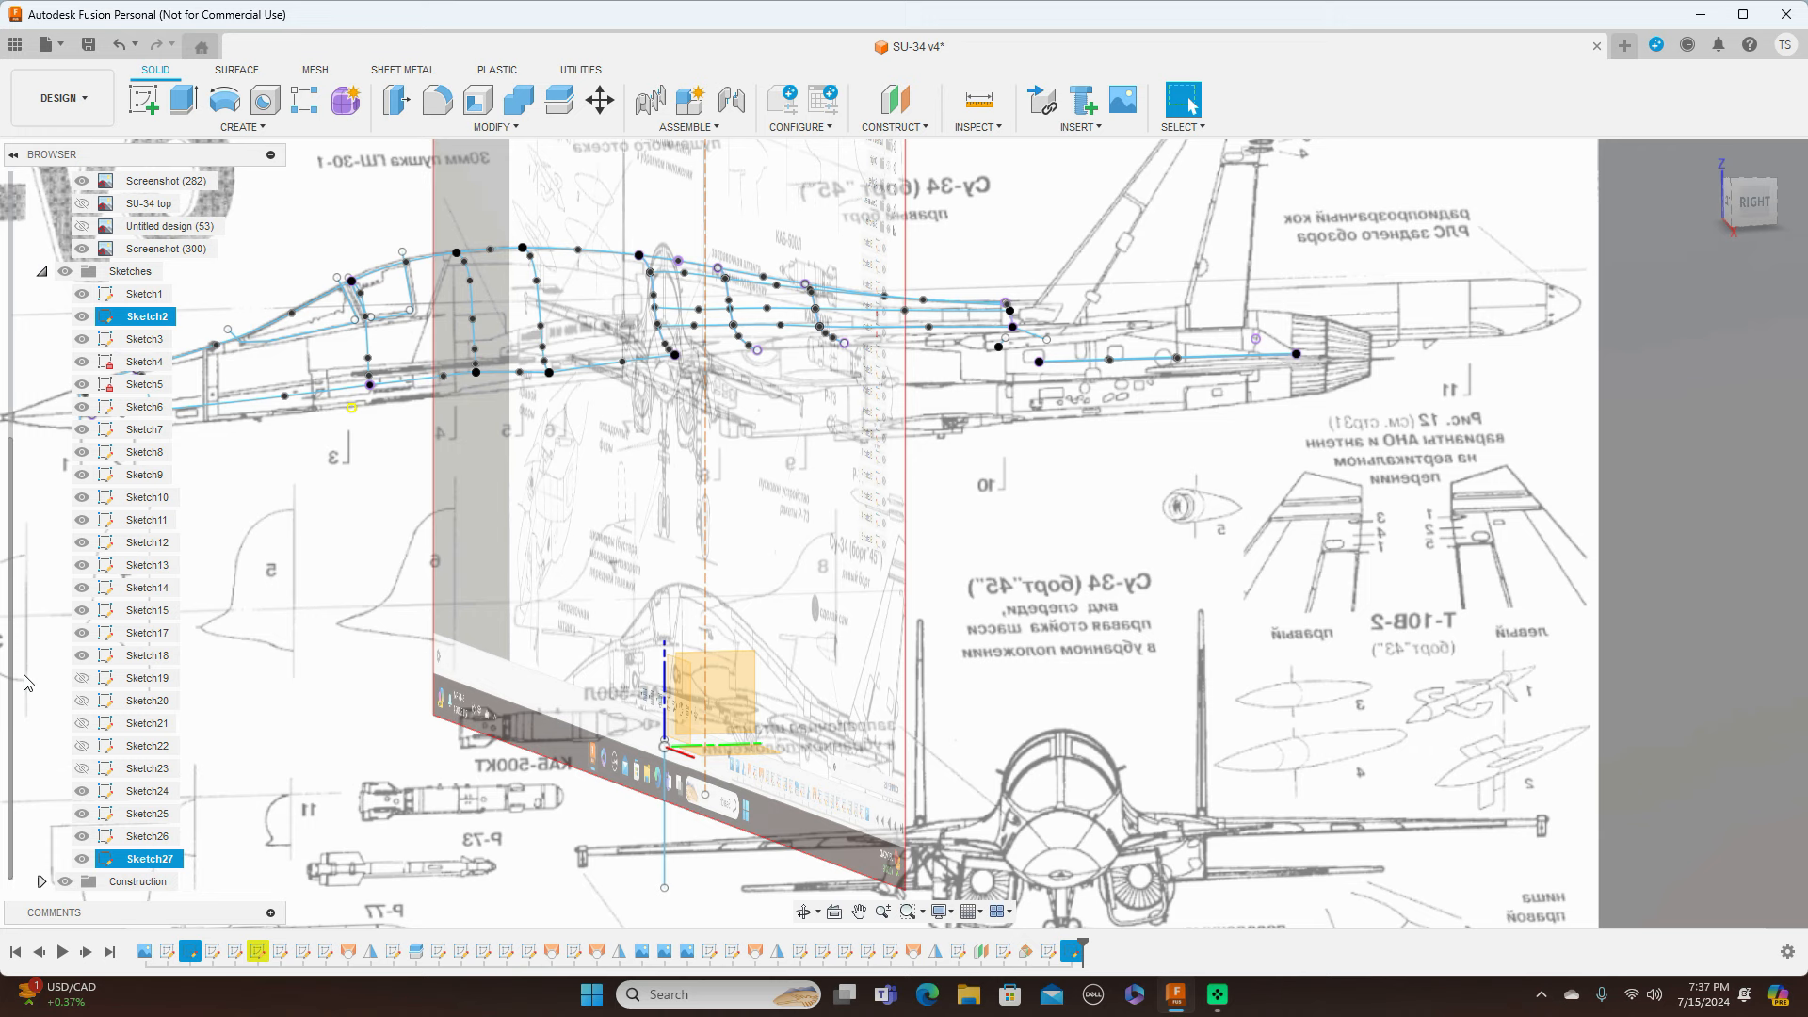
pyautogui.scroll(2, 27, 681)
pyautogui.scroll(1, 56, 565)
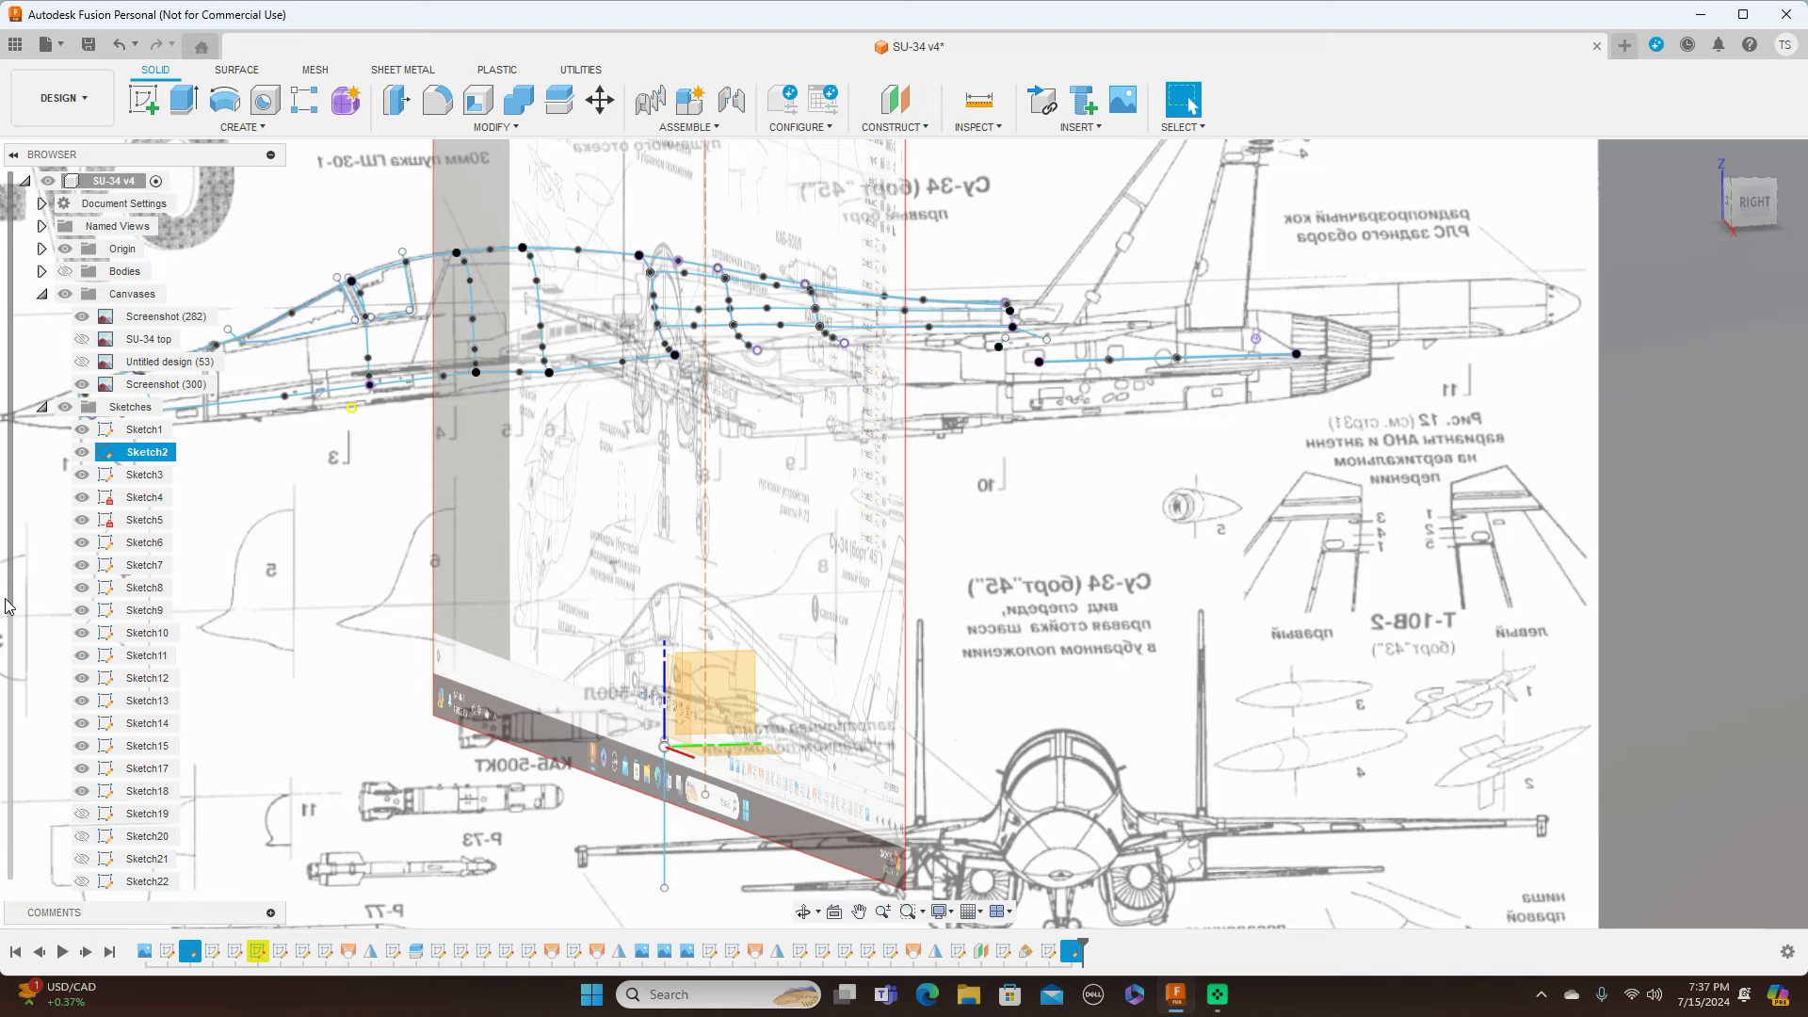
pyautogui.scroll(3, 7, 608)
pyautogui.scroll(3, 7, 607)
pyautogui.scroll(-5, 477, 588)
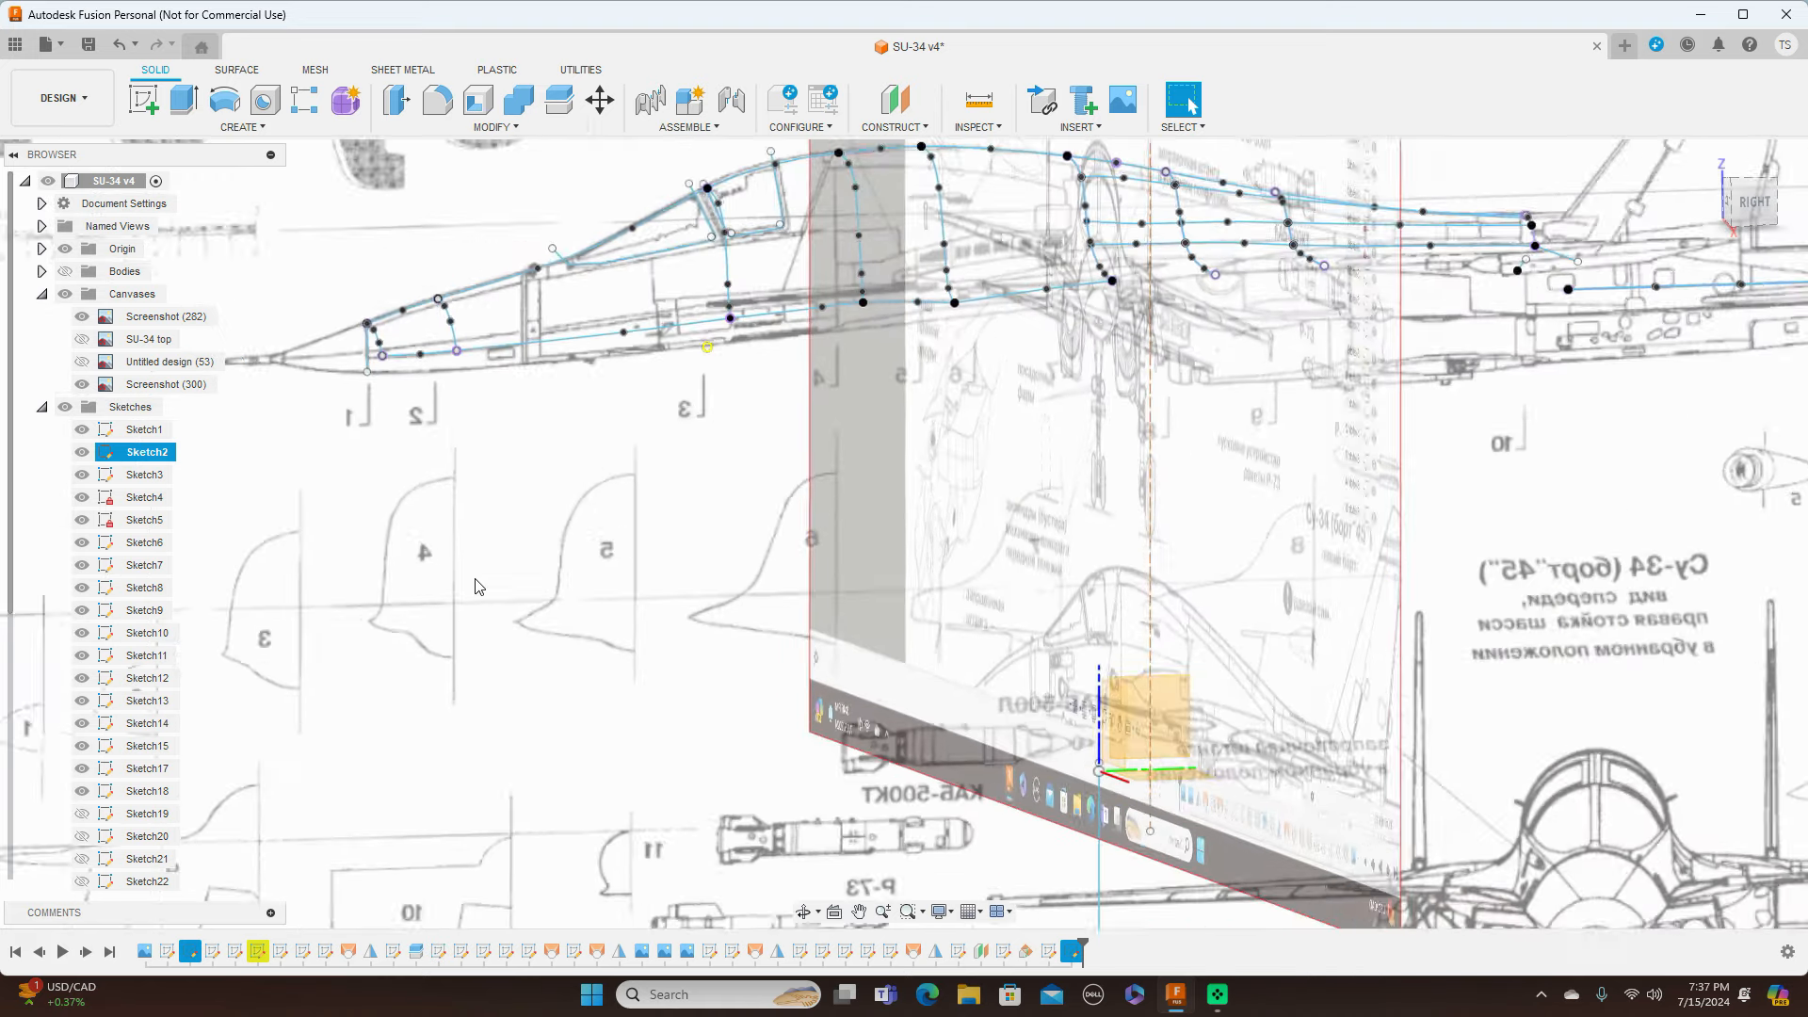
pyautogui.scroll(-1, 14, 620)
pyautogui.scroll(-5, 14, 620)
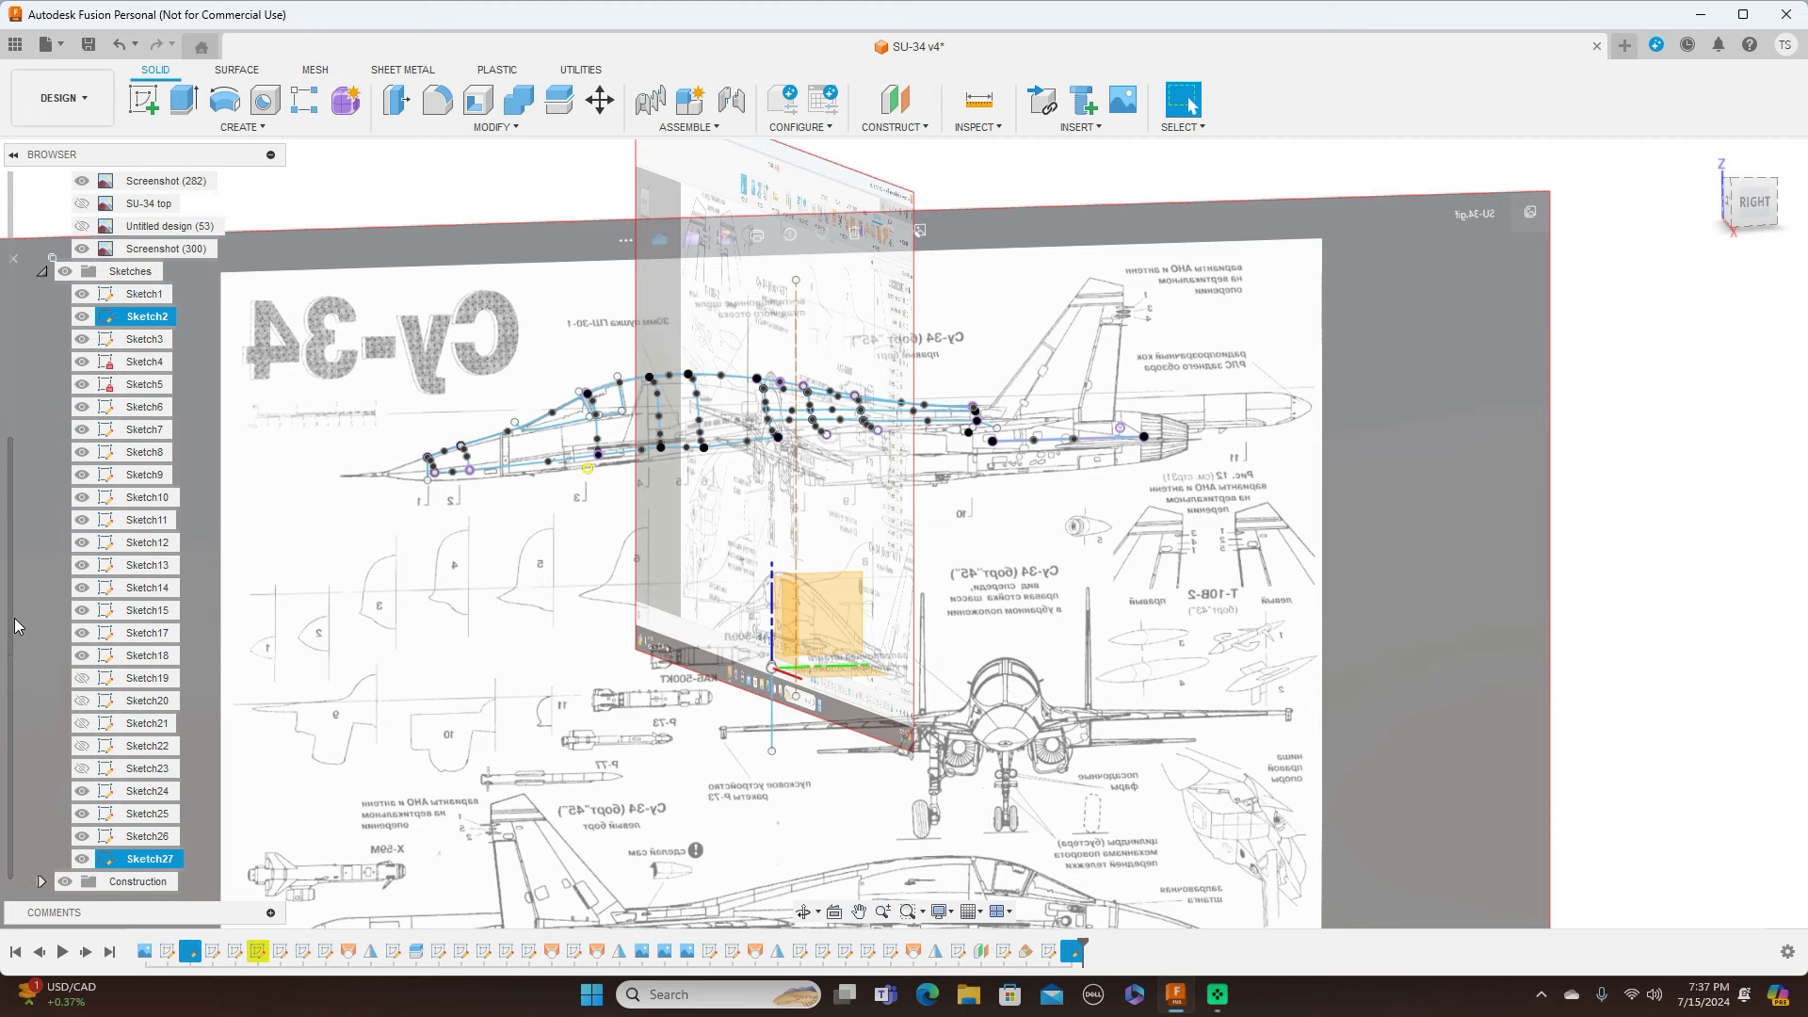
pyautogui.click(40, 881)
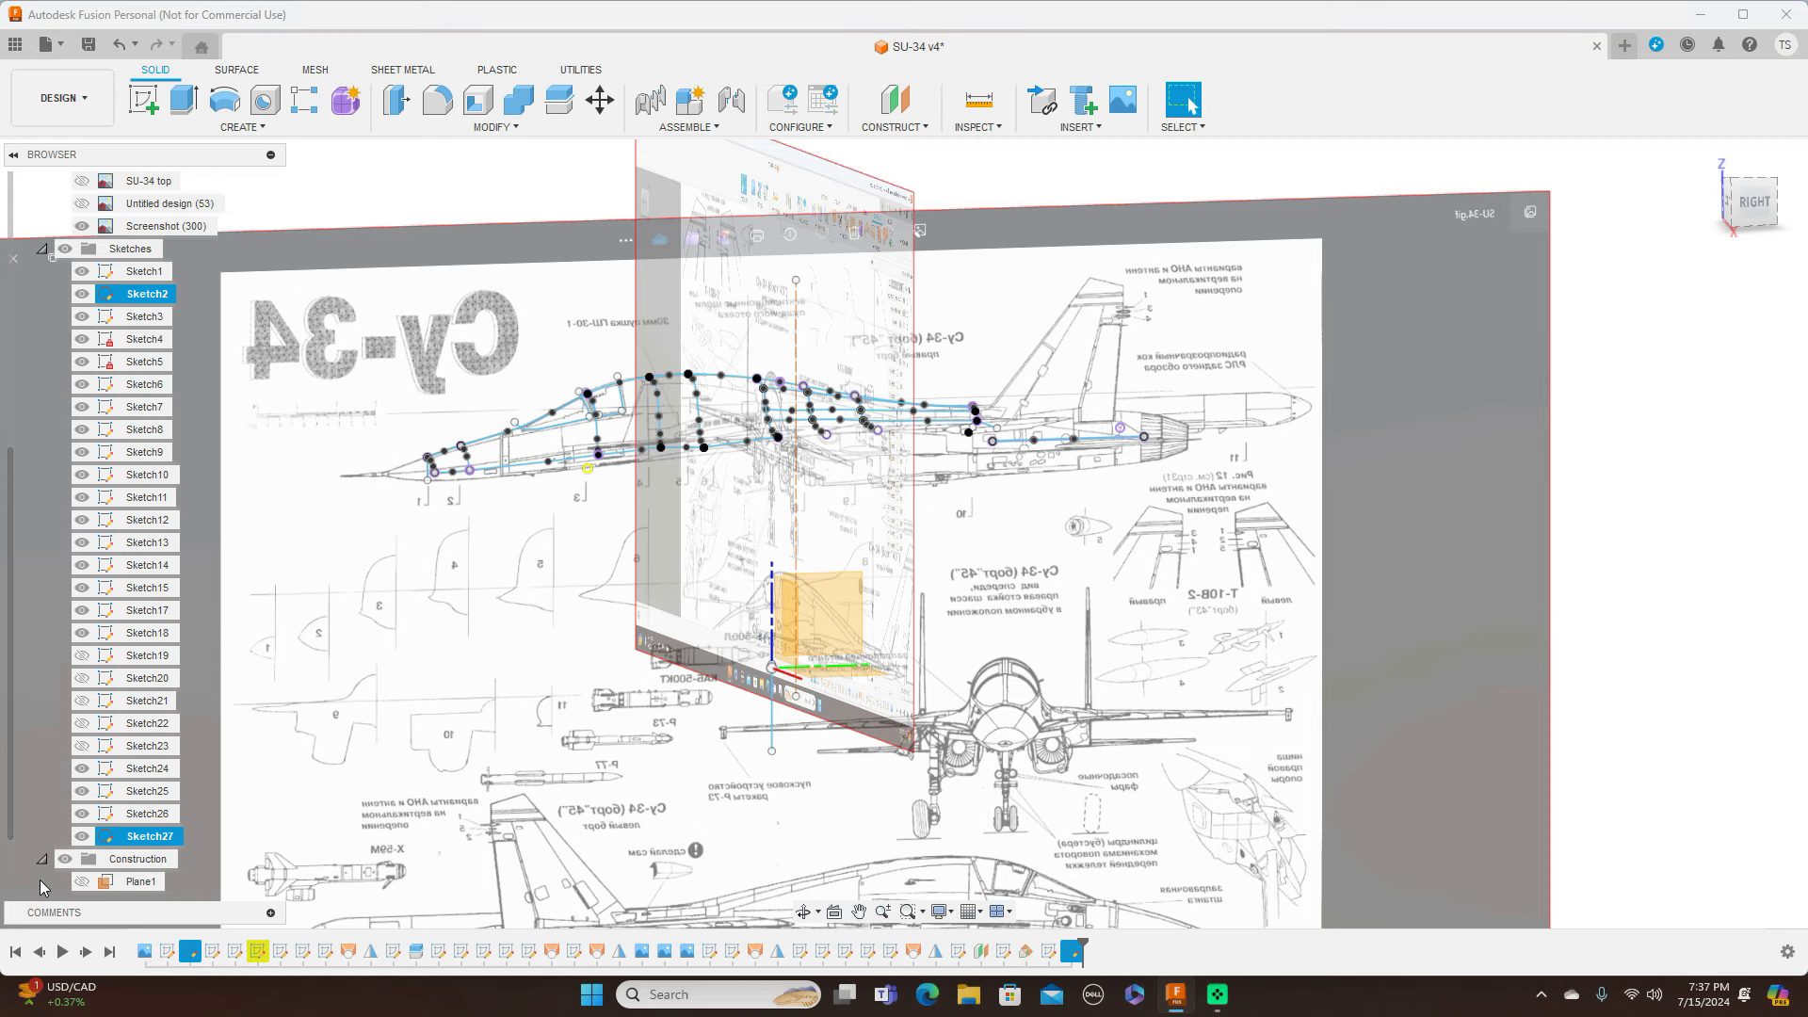
pyautogui.scroll(-1, 15, 817)
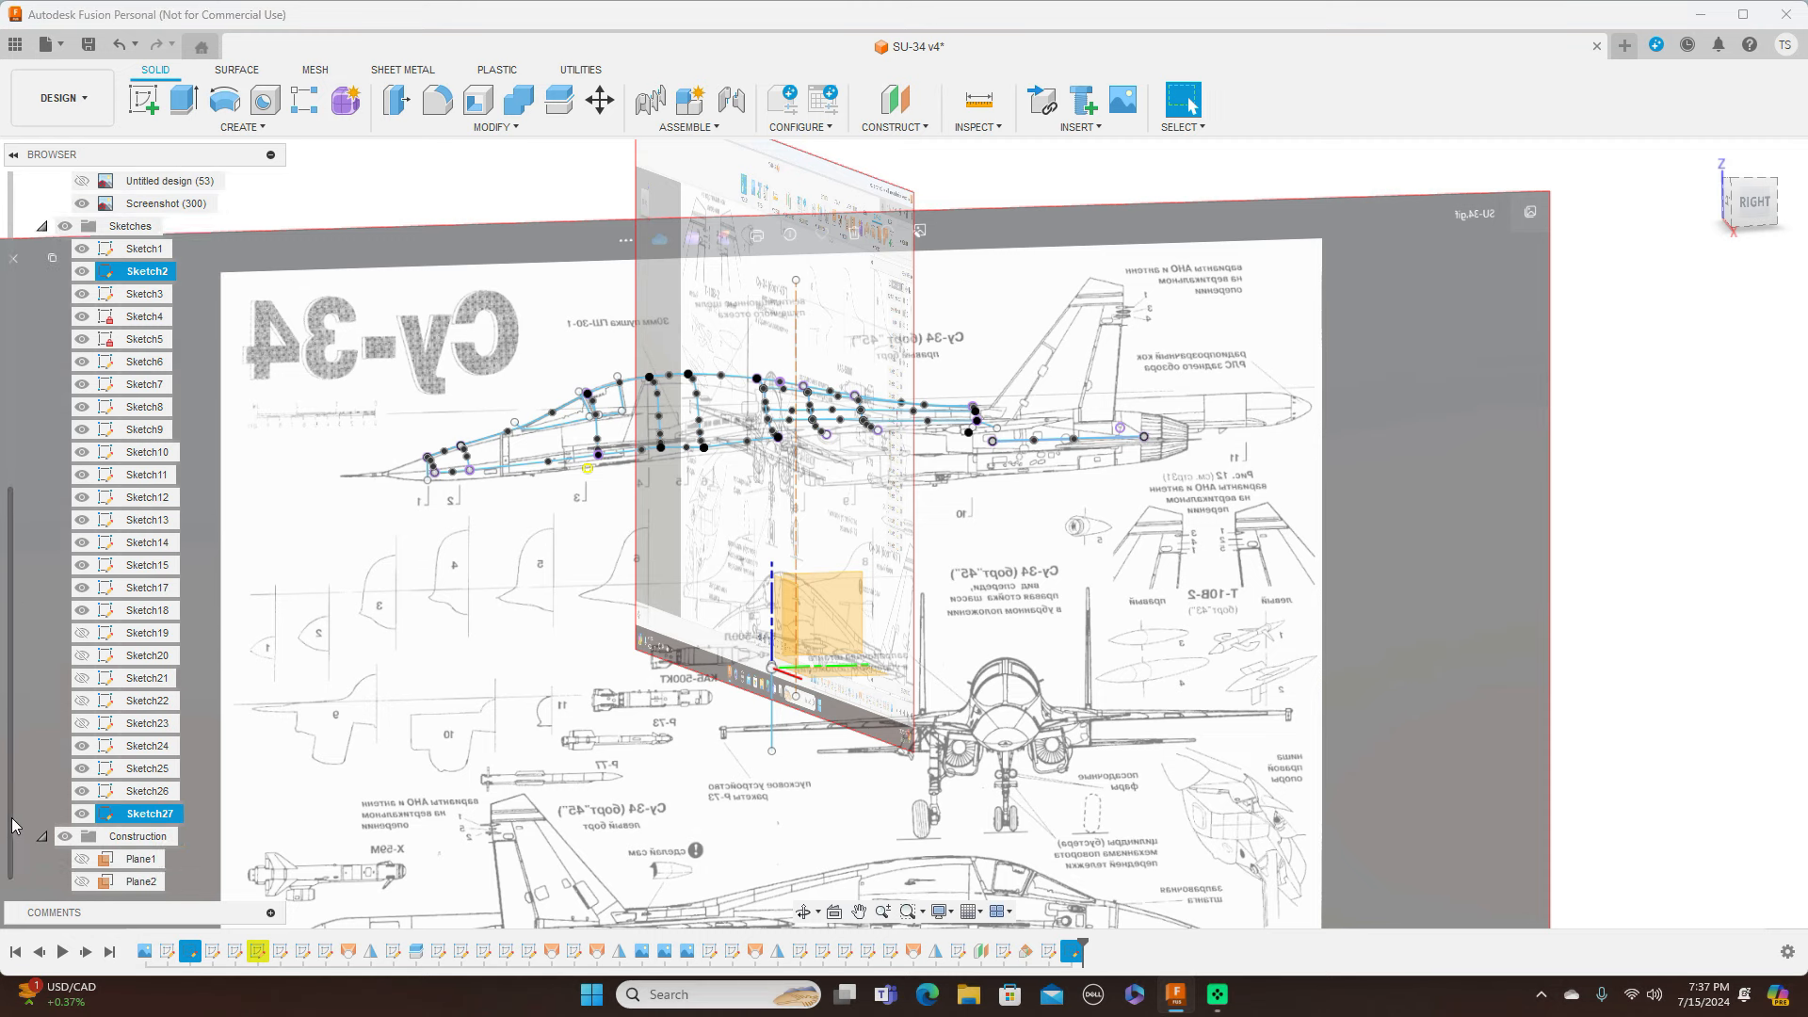
pyautogui.click(82, 883)
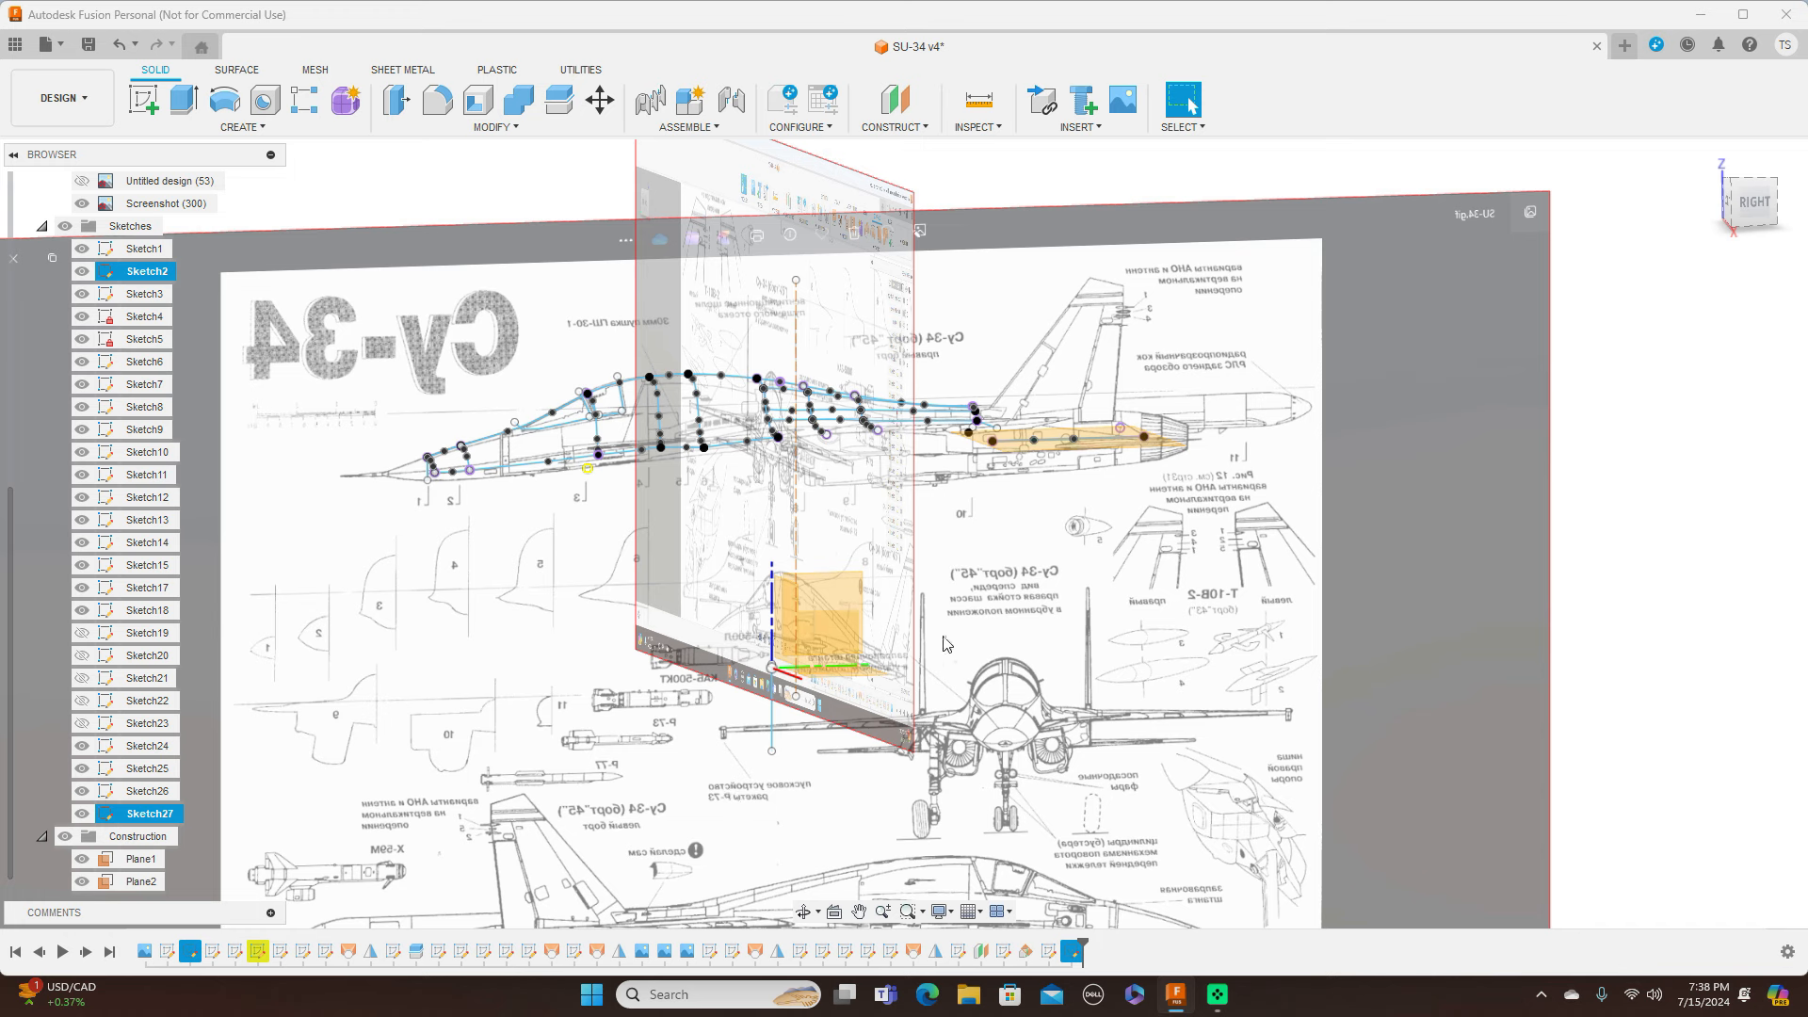
# Step: Start a sketch on the YZ plane and draw the fin's trailing-edge line, about 19.7 mm long, from the base's rear endpoint to the tip's rear corner
pyautogui.click(825, 642)
pyautogui.click(145, 102)
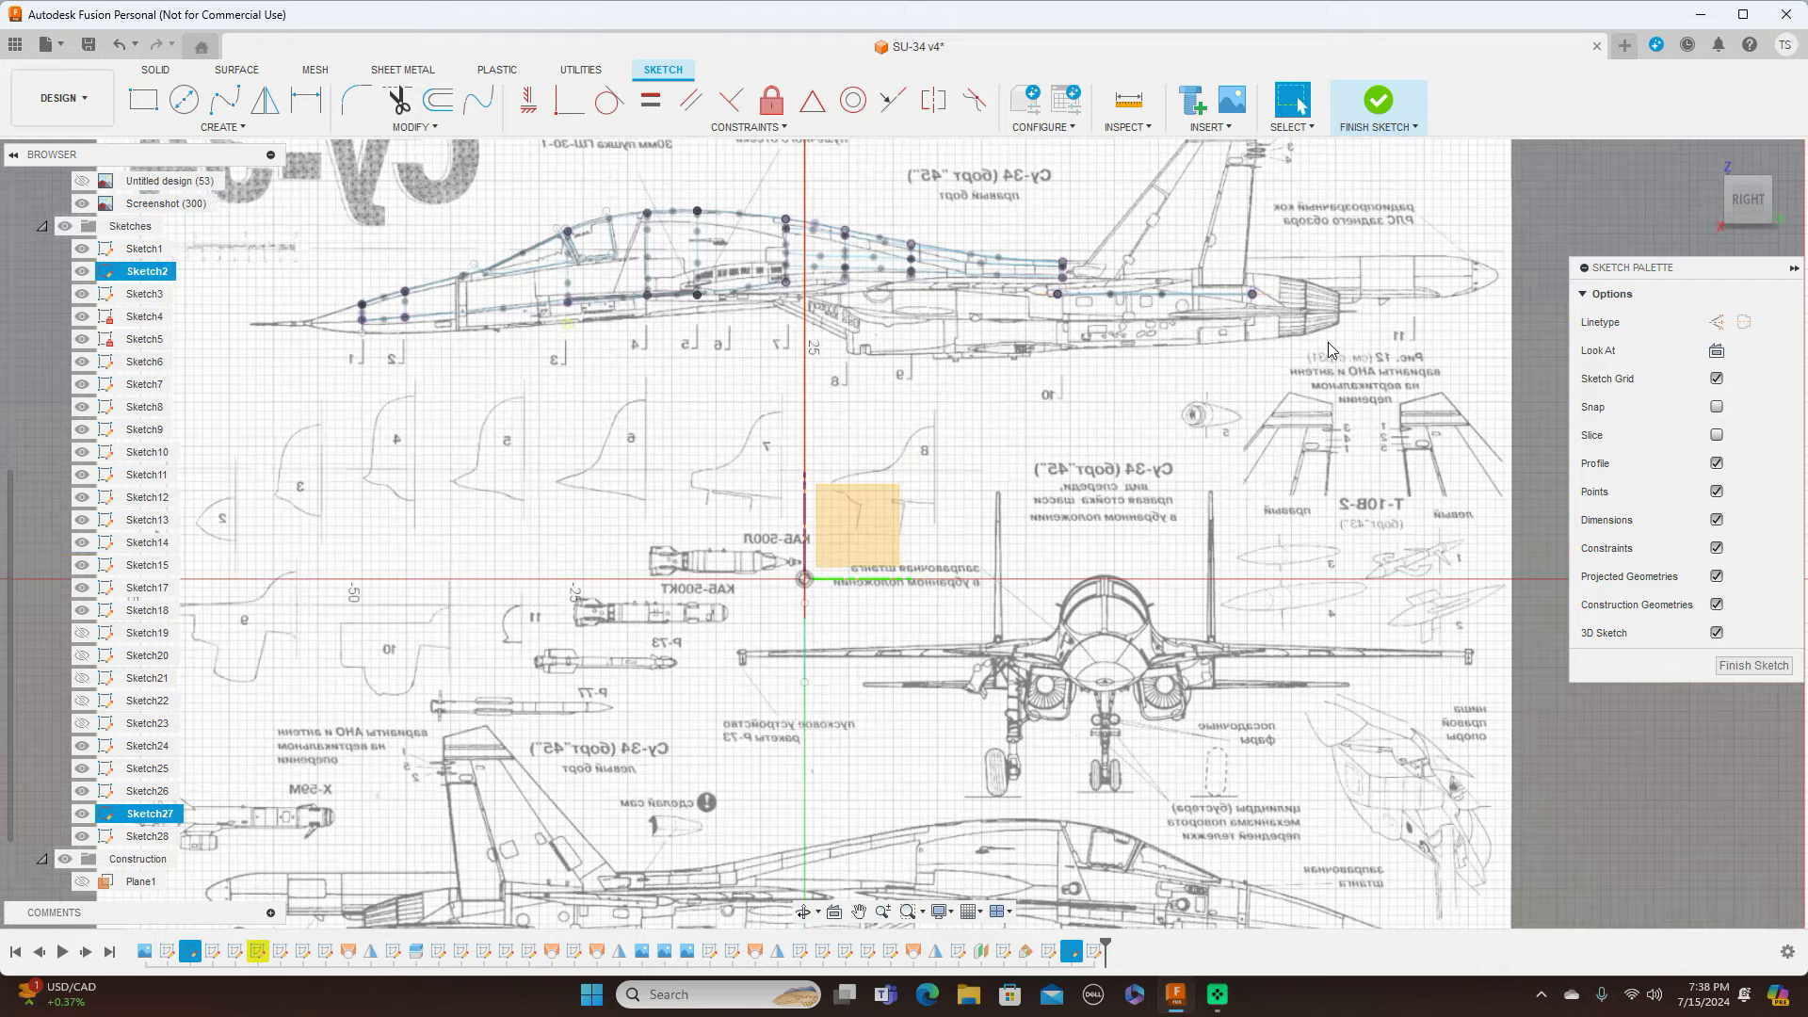
pyautogui.moveTo(1329, 343); pyautogui.dragTo(1227, 544, button='middle')
pyautogui.press('l')
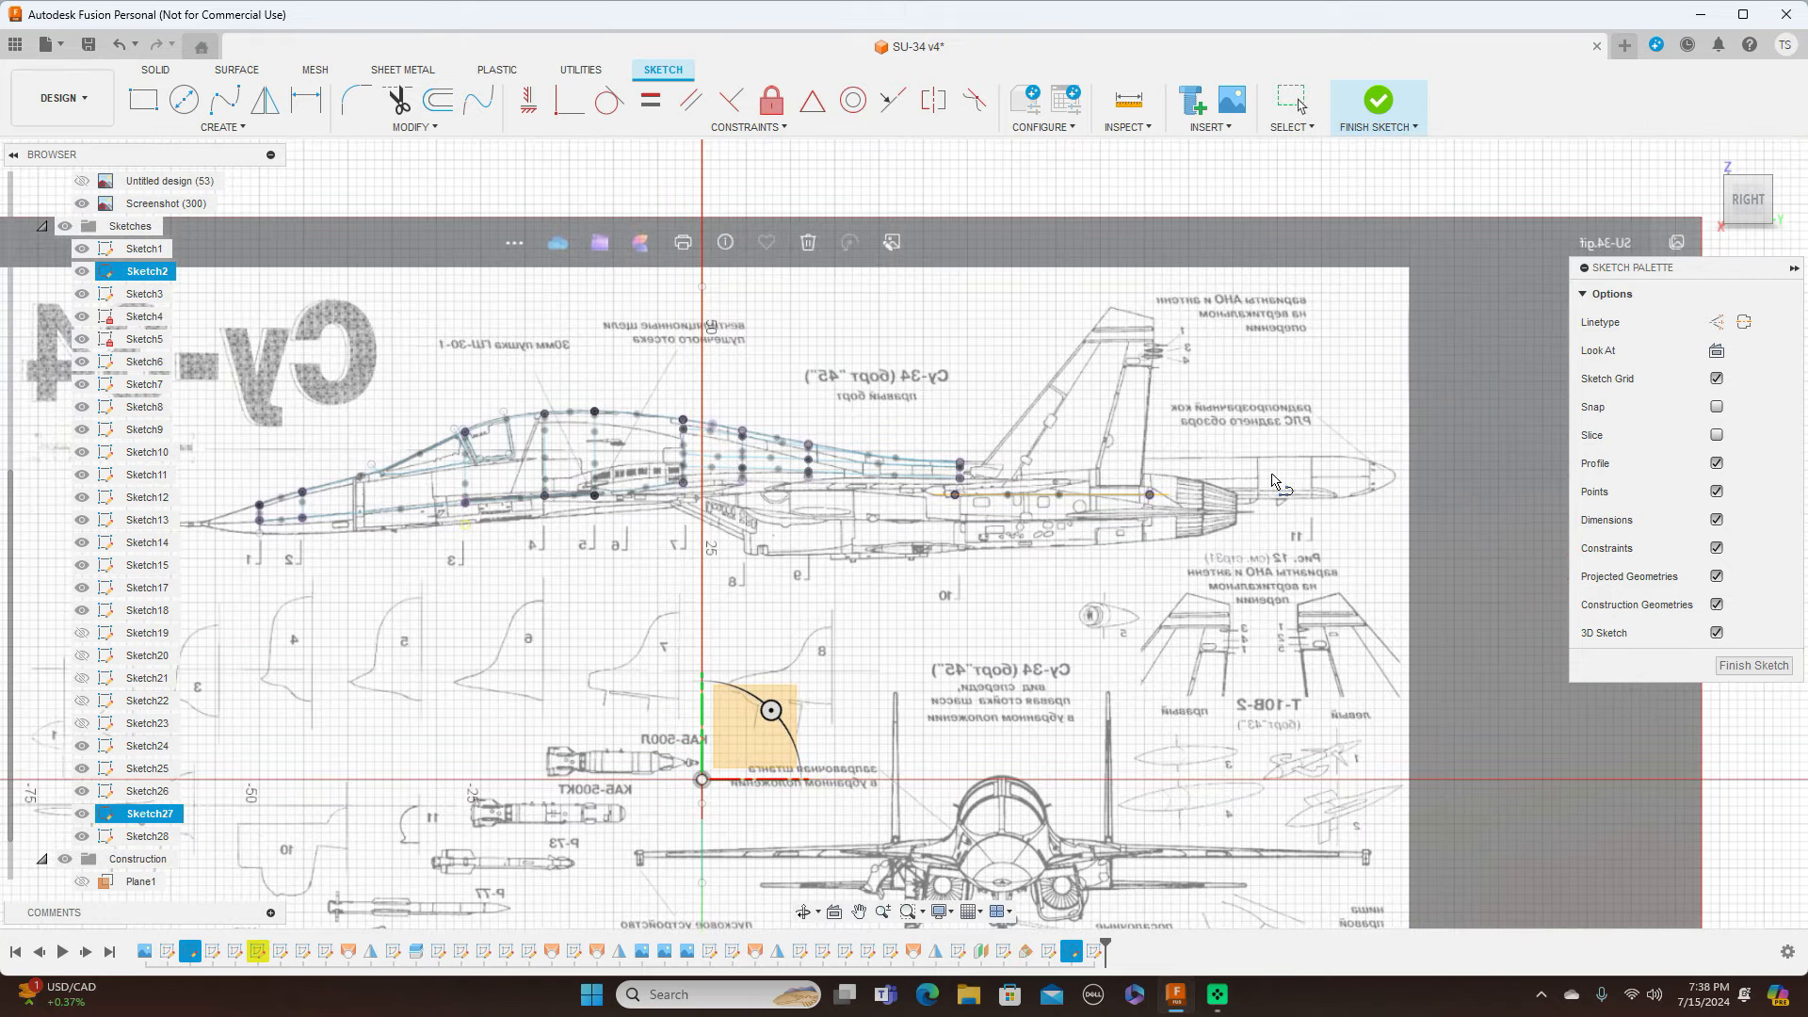
pyautogui.click(1149, 495)
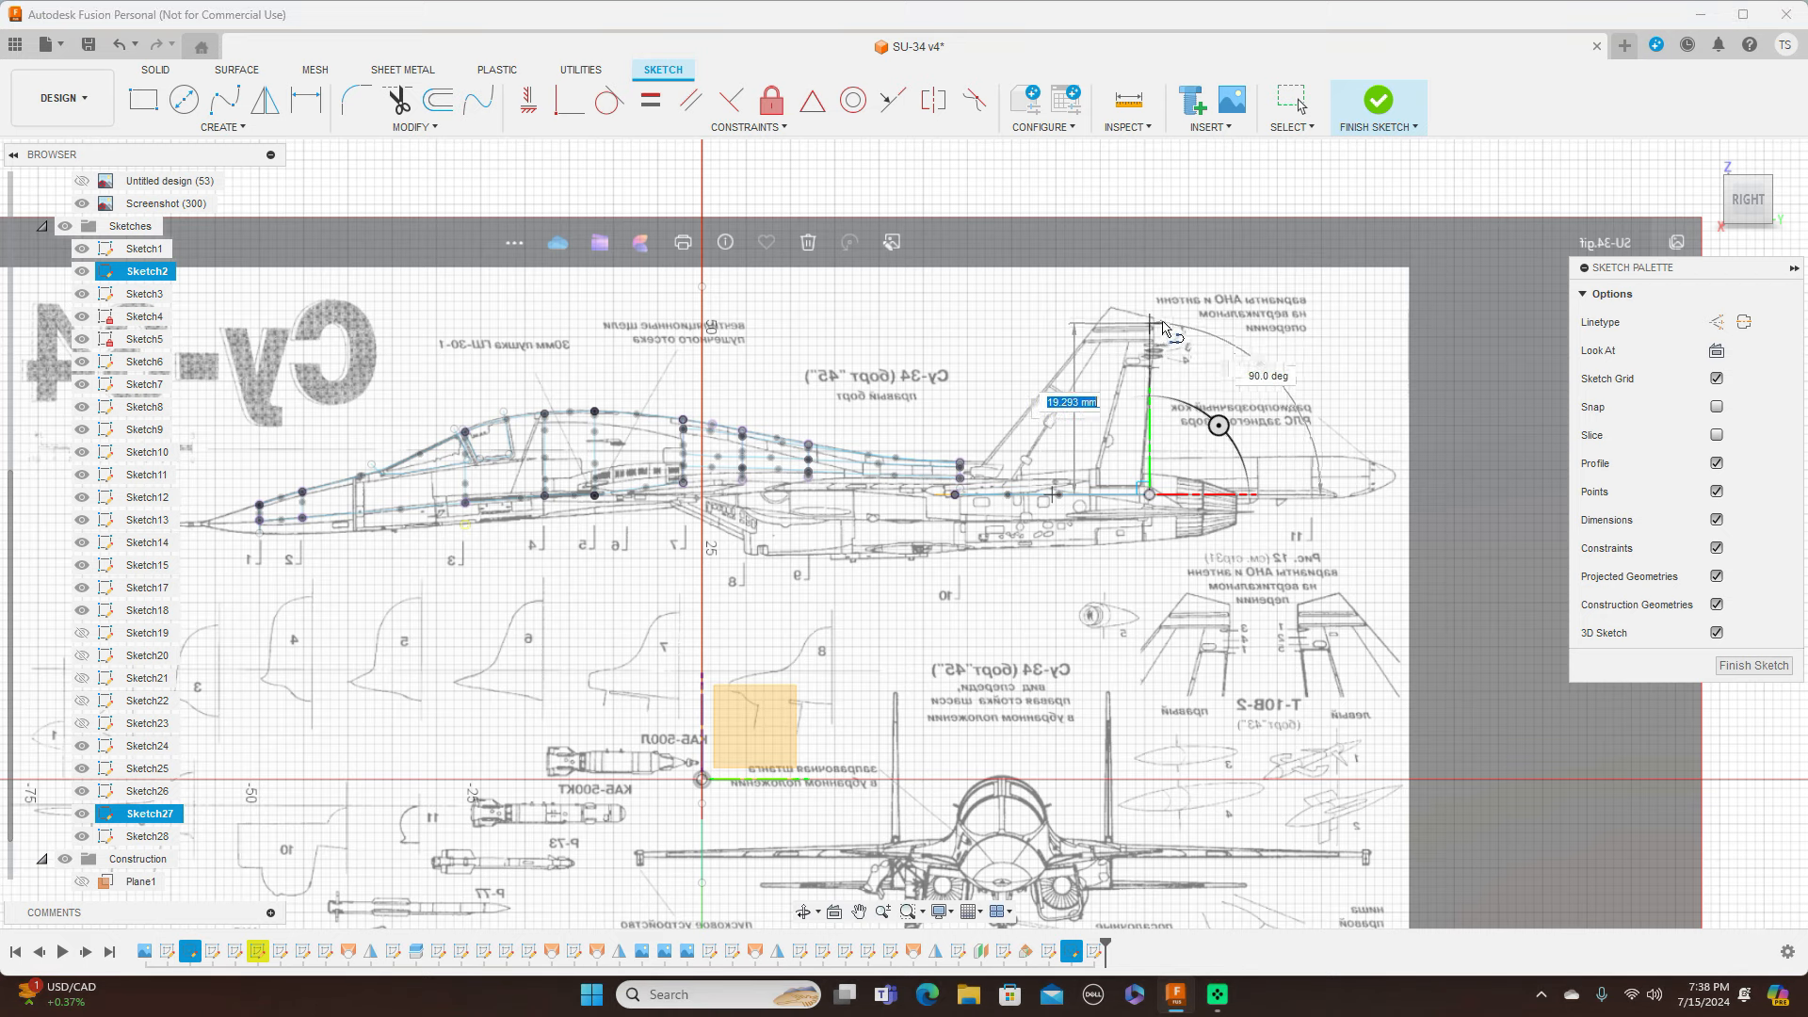
pyautogui.scroll(3, 1159, 329)
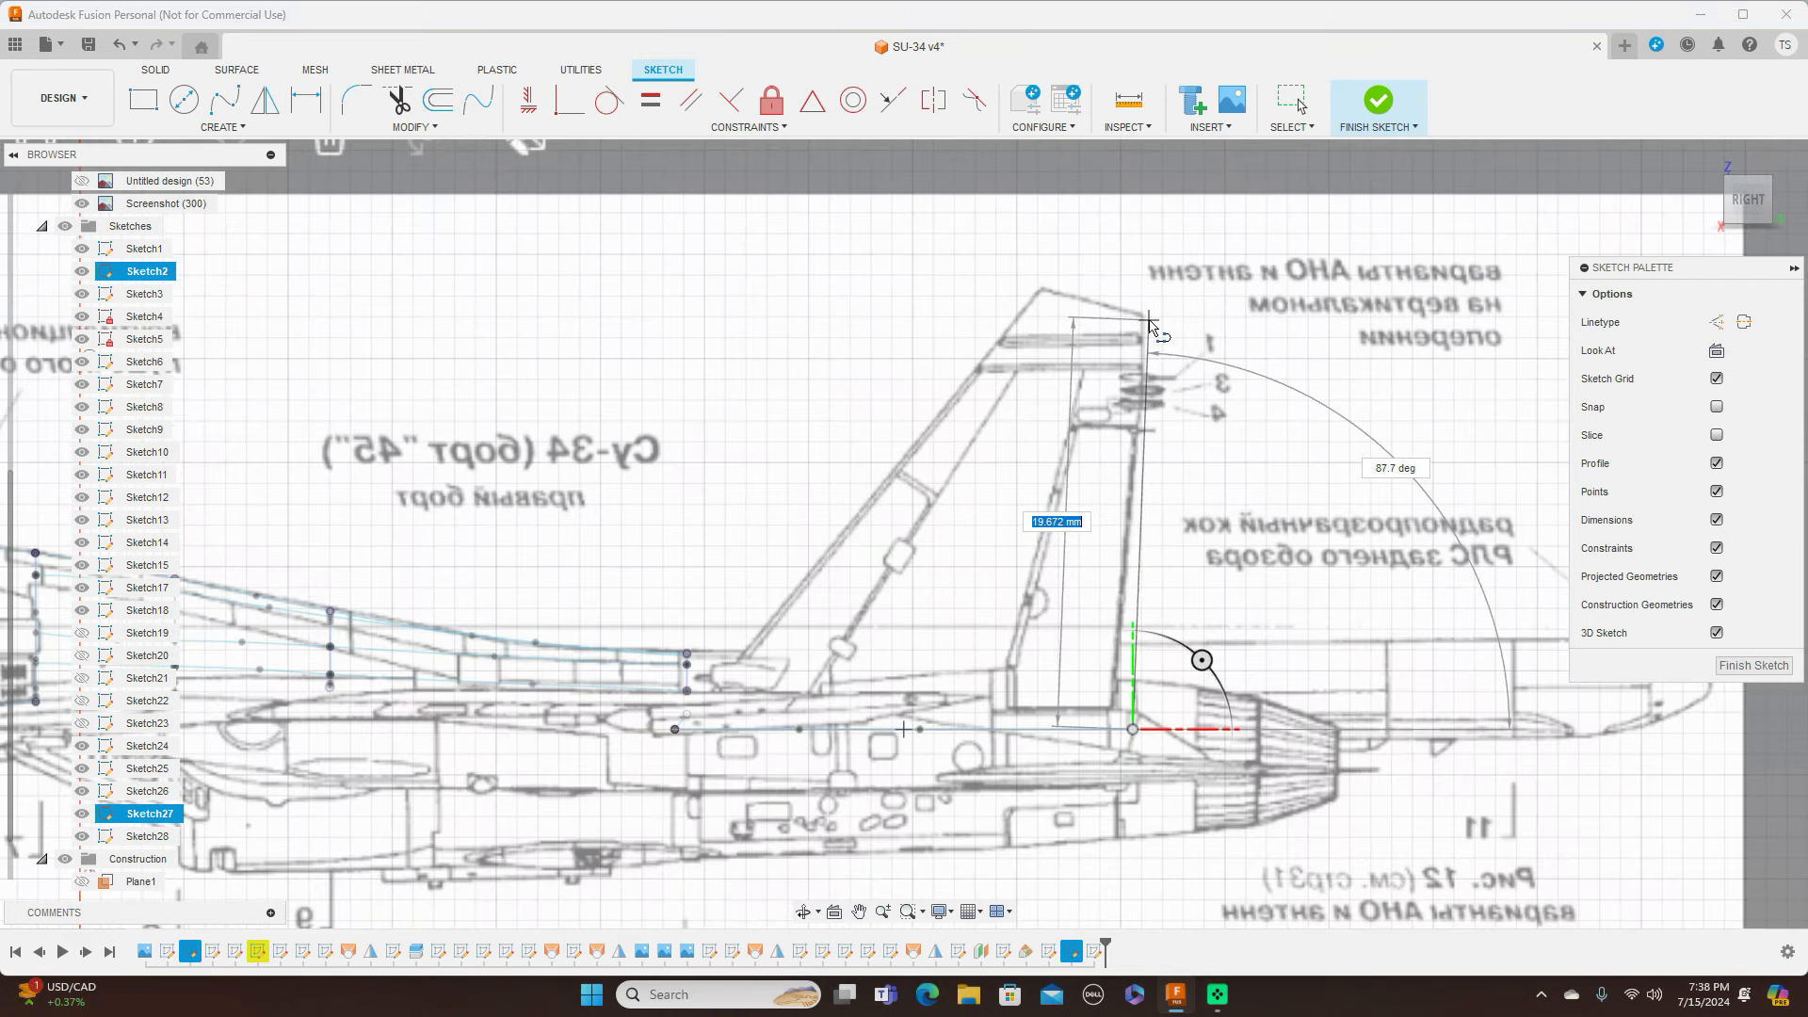
pyautogui.click(1149, 321)
pyautogui.rightClick(1194, 325)
pyautogui.click(1252, 376)
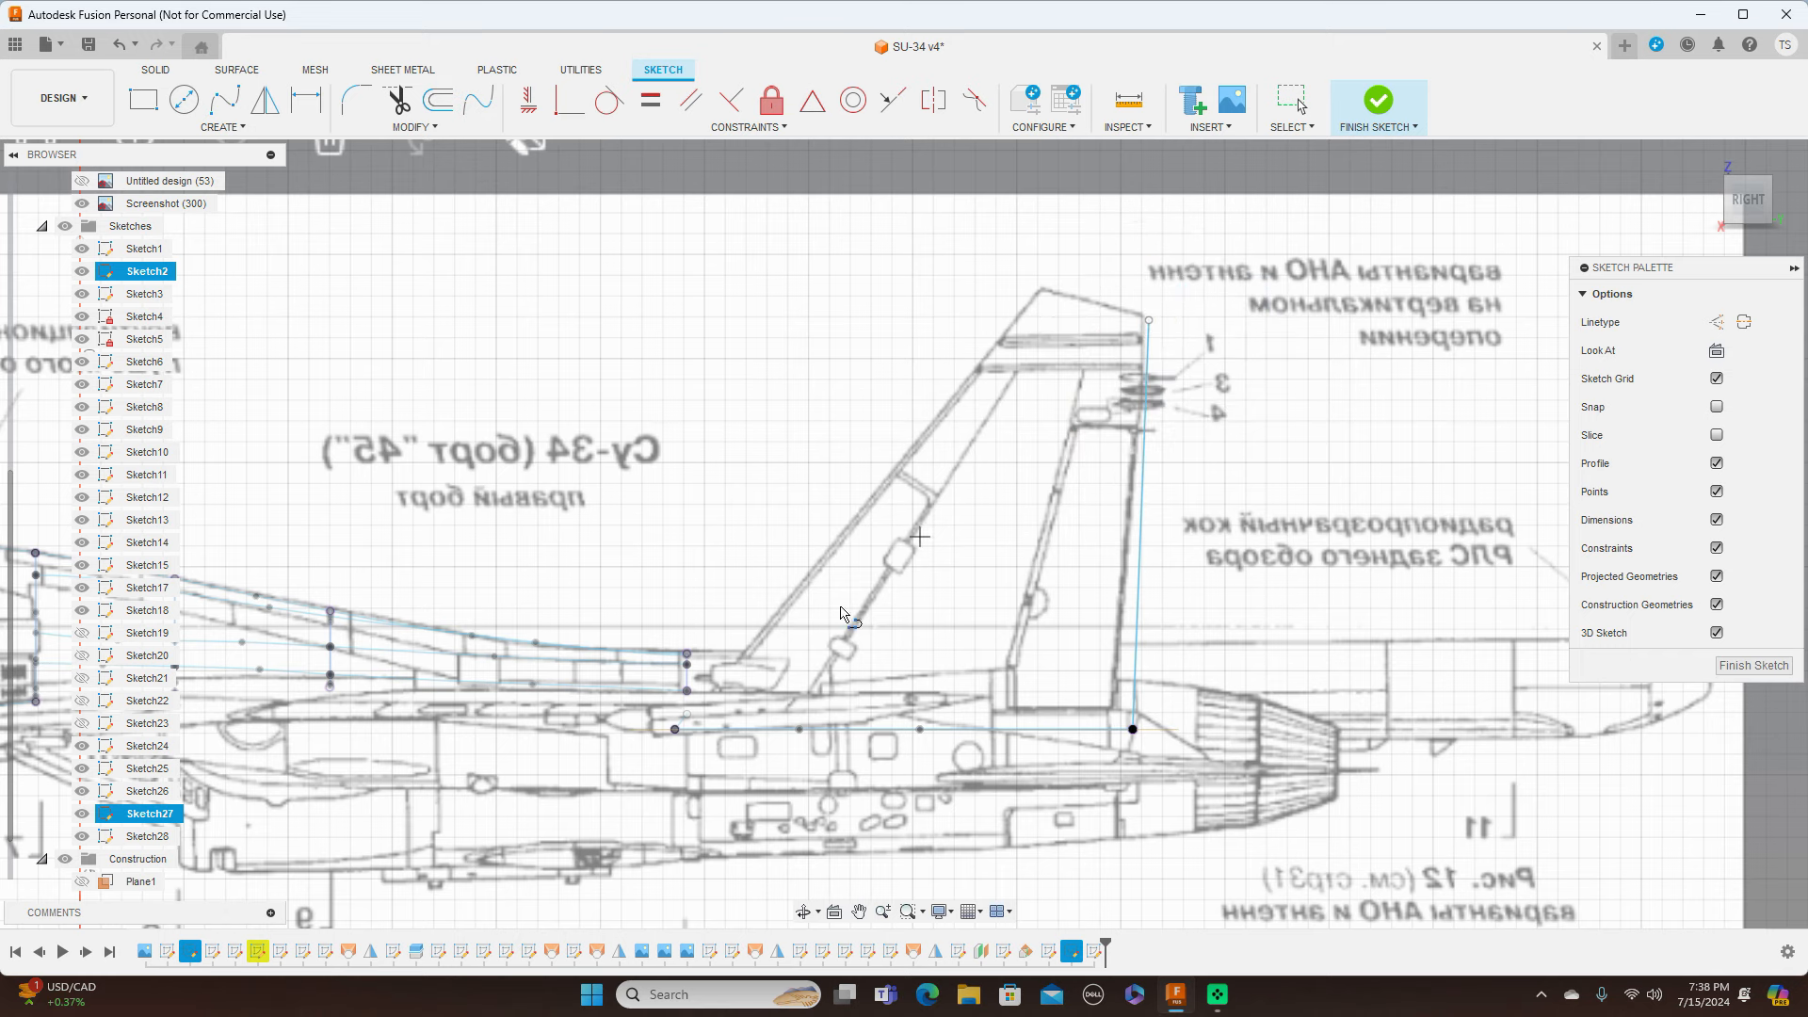
# Step: Sketch the fin's leading-edge line from the base's front endpoint to the tip's front corner on the side blueprint and finish the sketch
pyautogui.click(674, 729)
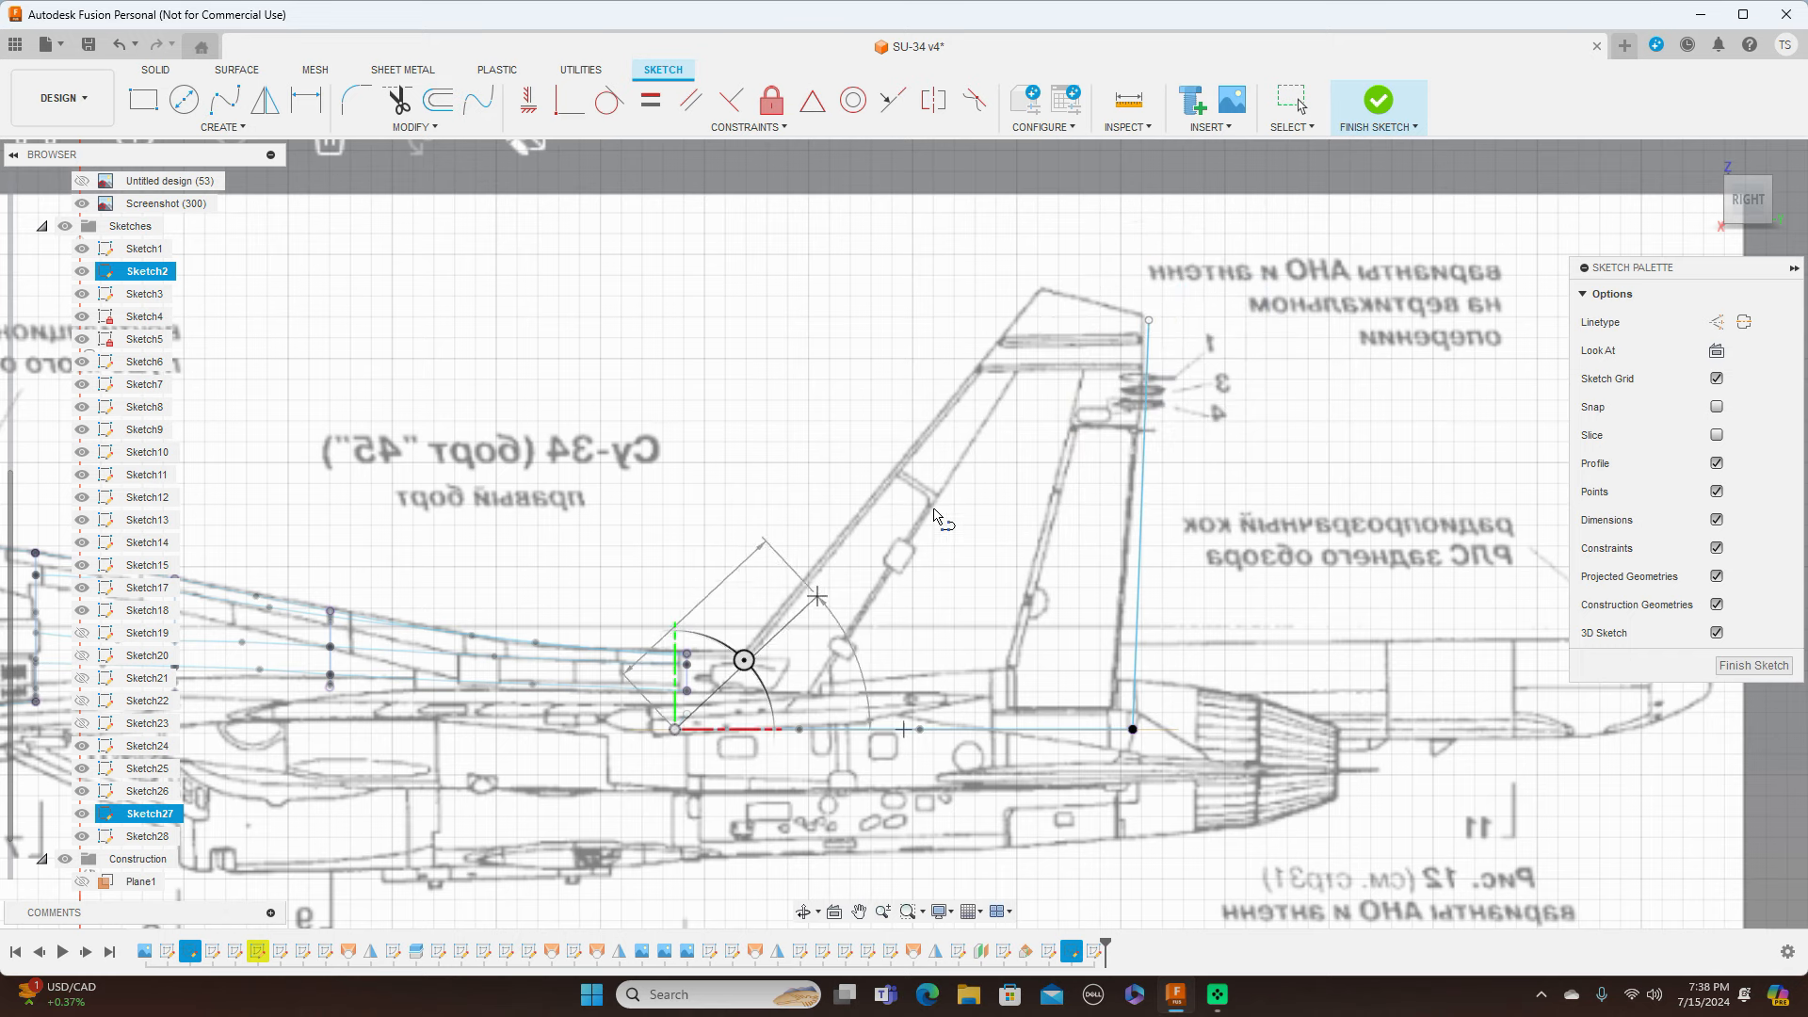
pyautogui.click(1041, 291)
pyautogui.rightClick(1041, 291)
pyautogui.click(1091, 292)
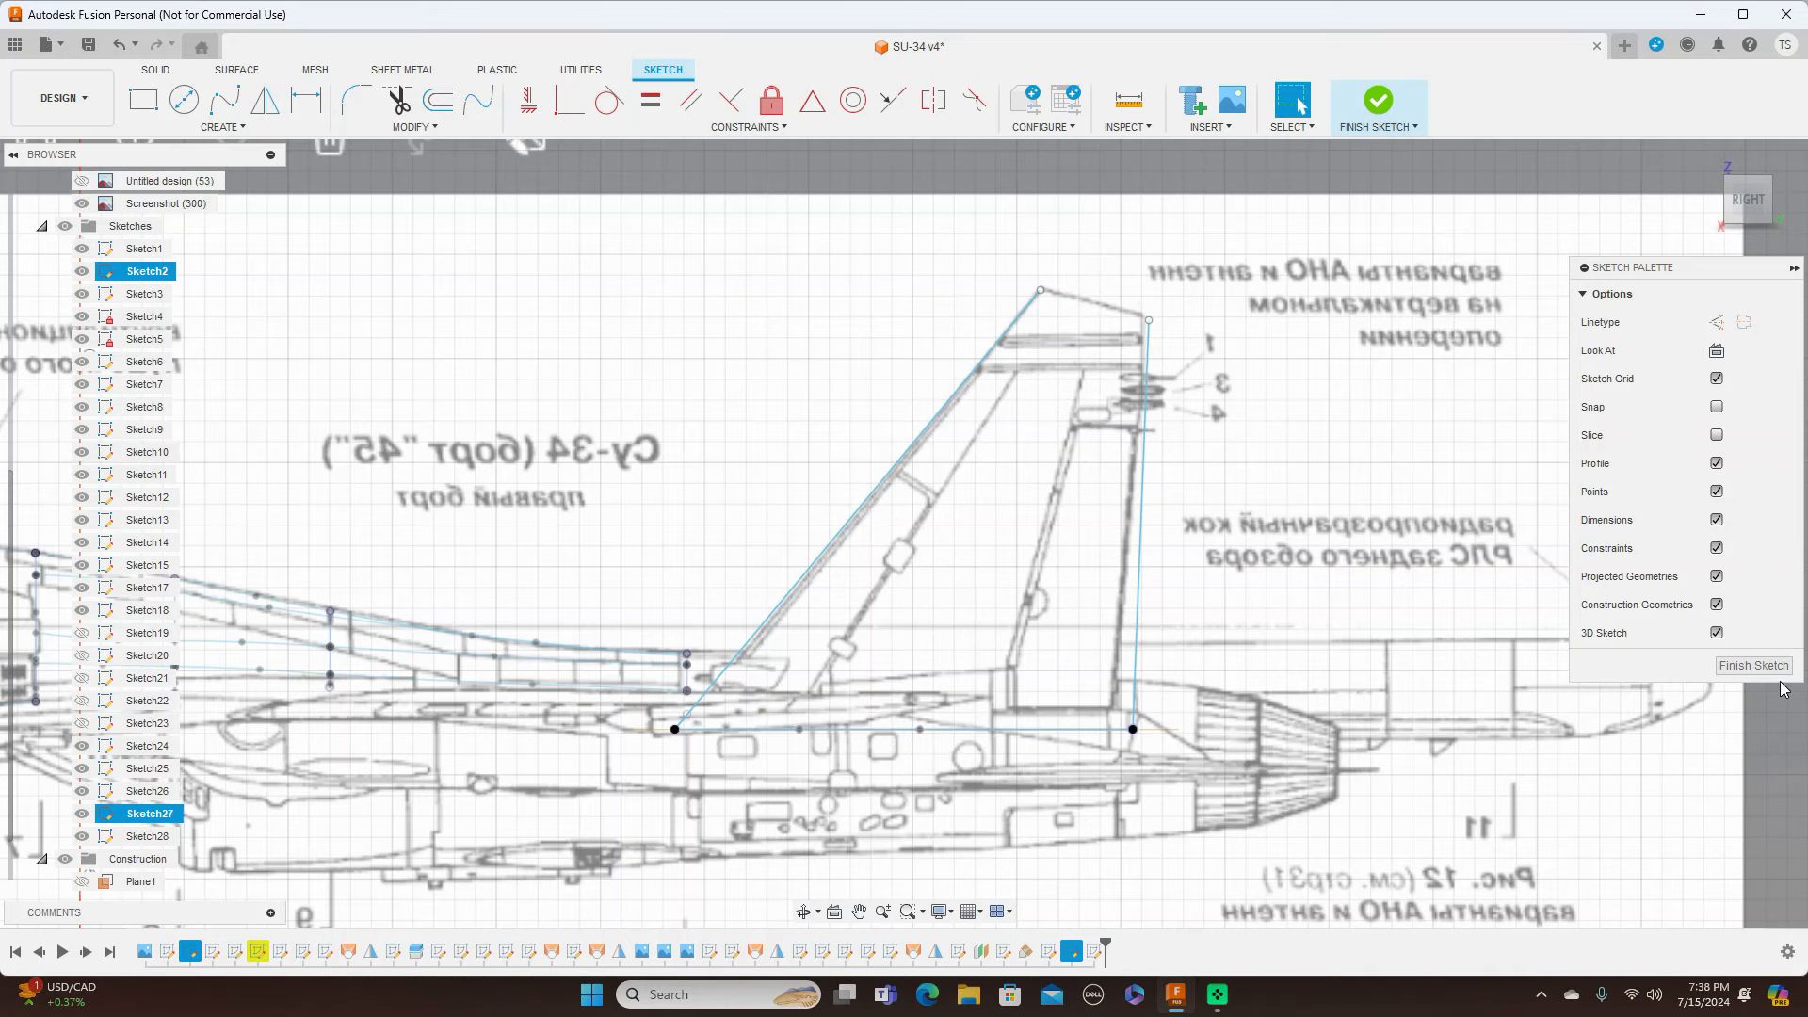
pyautogui.click(1753, 667)
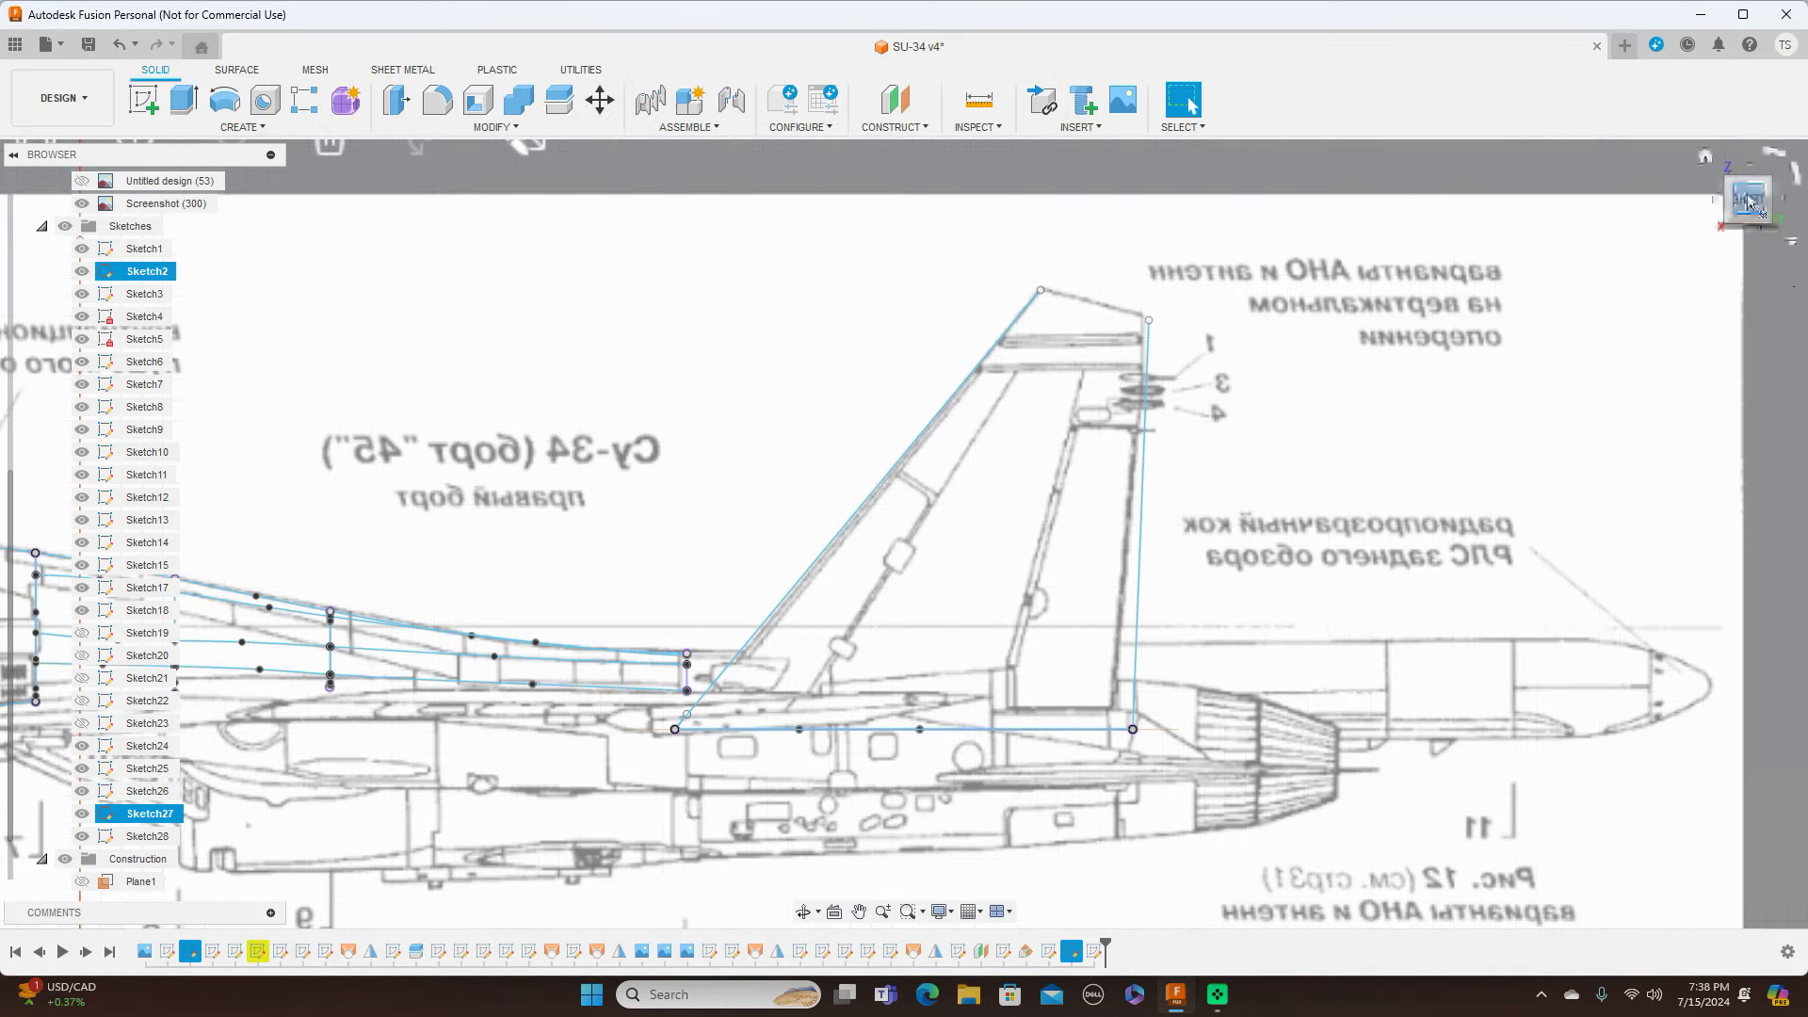
# Step: Start a Sweep for the fin with type Path + Guide Rail and extent Full Extents
pyautogui.moveTo(1748, 191); pyautogui.dragTo(1730, 252)
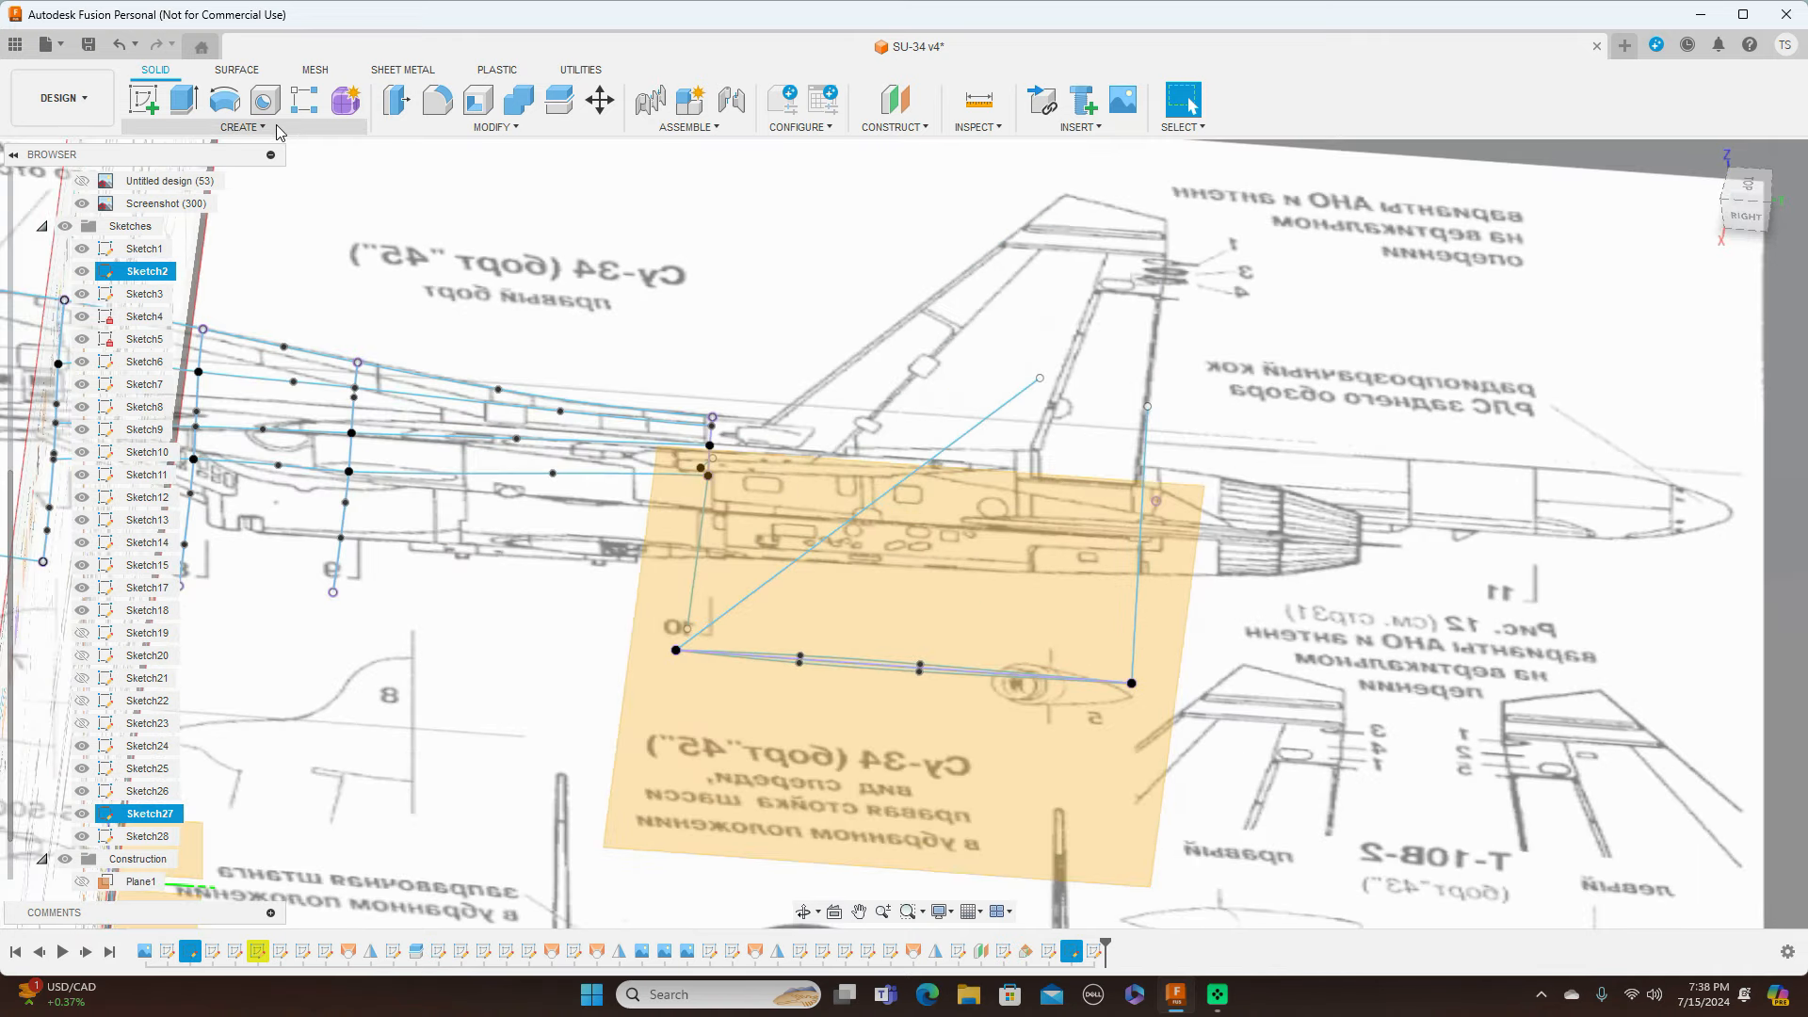
pyautogui.click(243, 126)
pyautogui.click(160, 261)
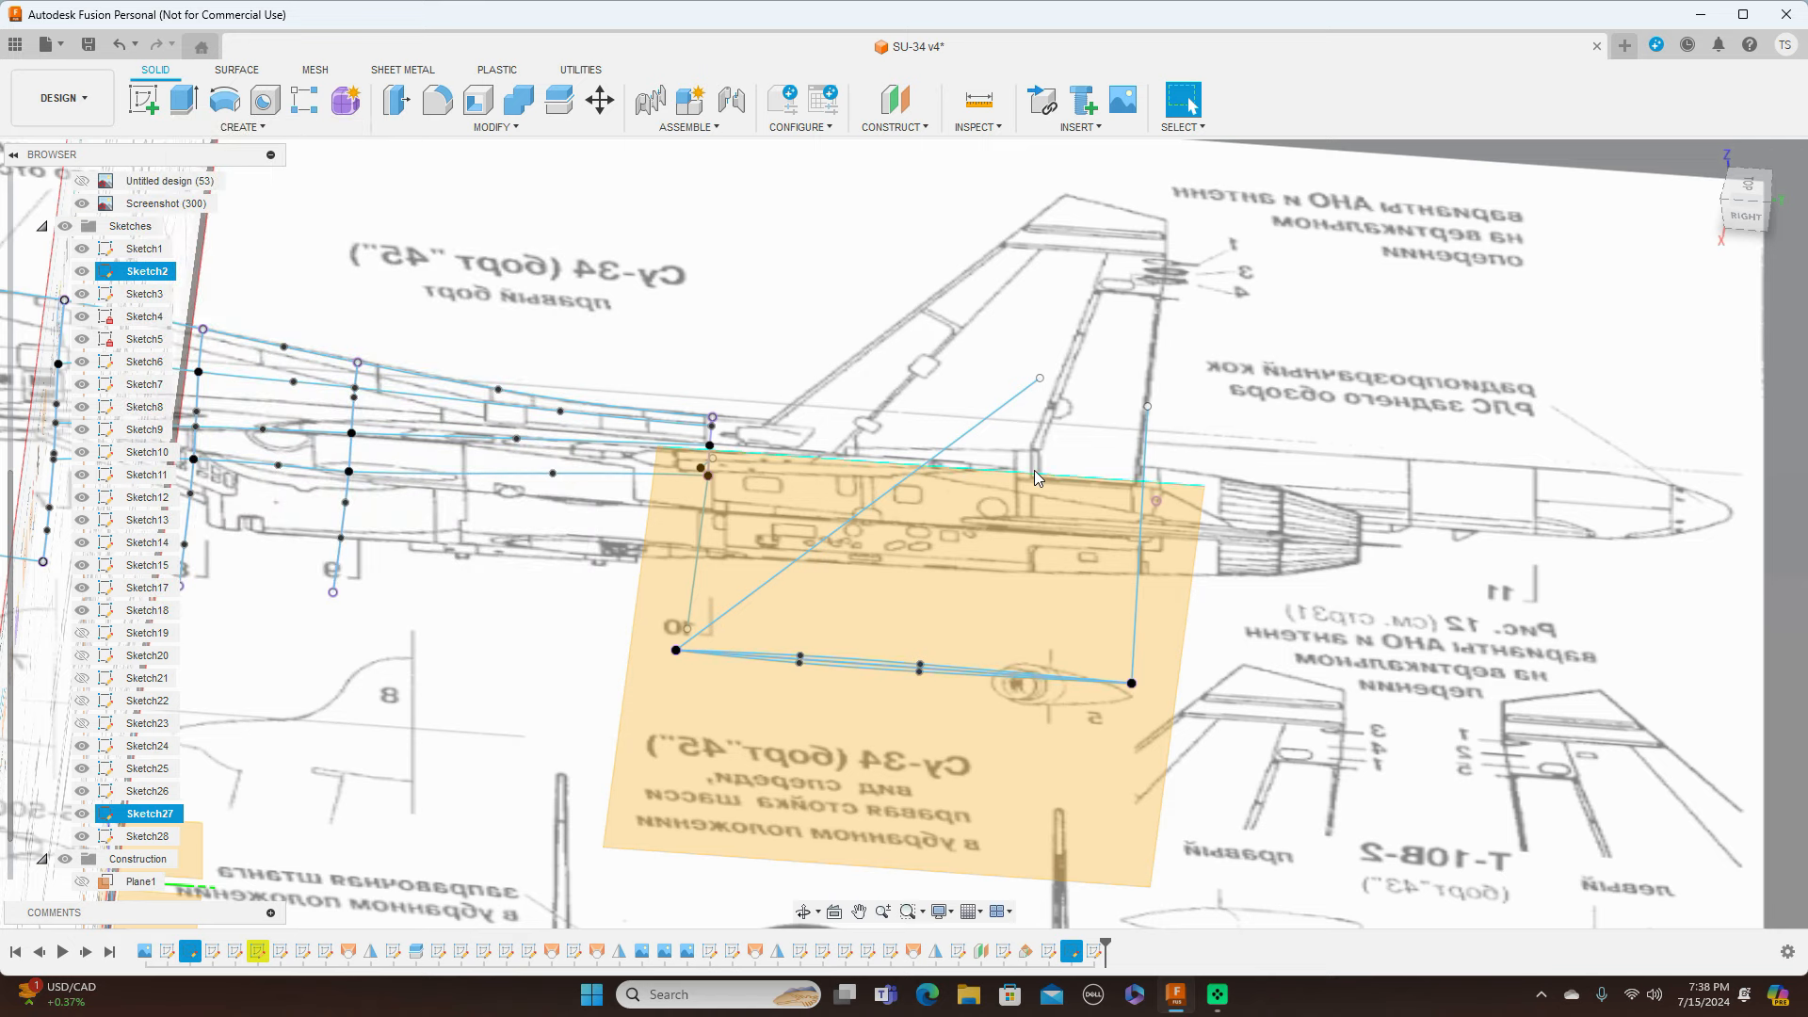
pyautogui.scroll(2, 1036, 471)
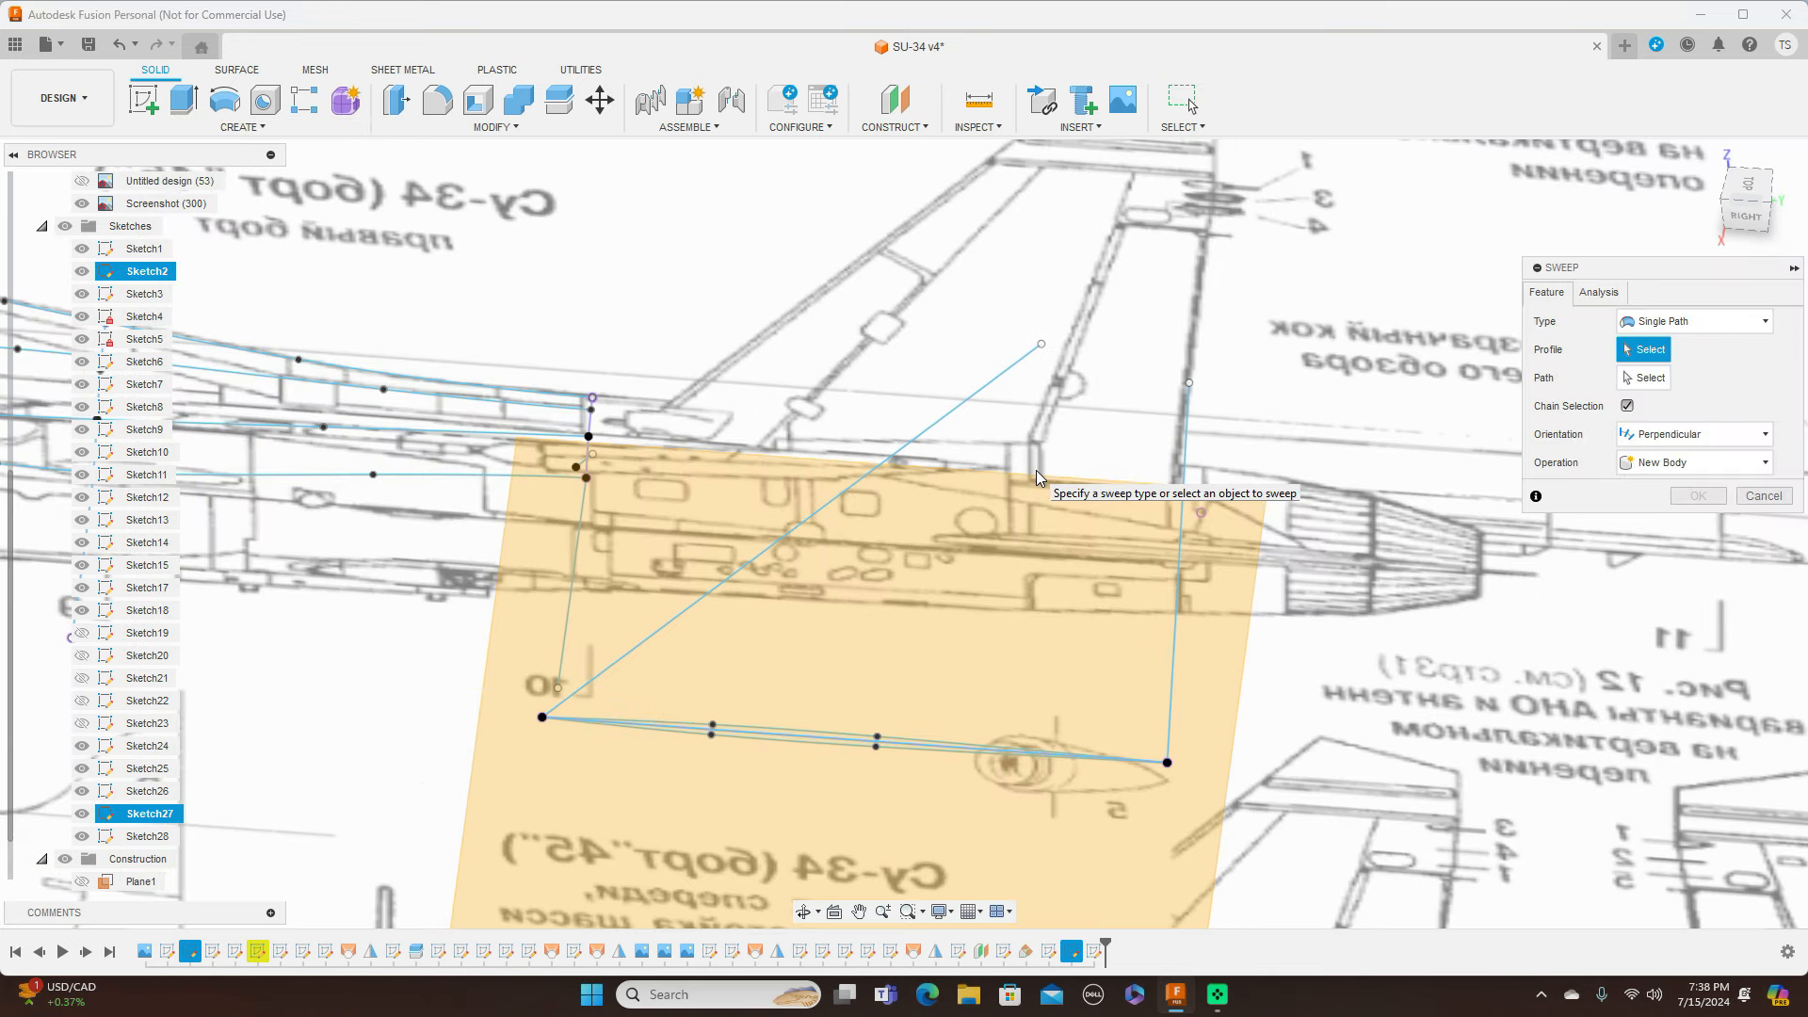
pyautogui.click(1710, 323)
pyautogui.click(1709, 362)
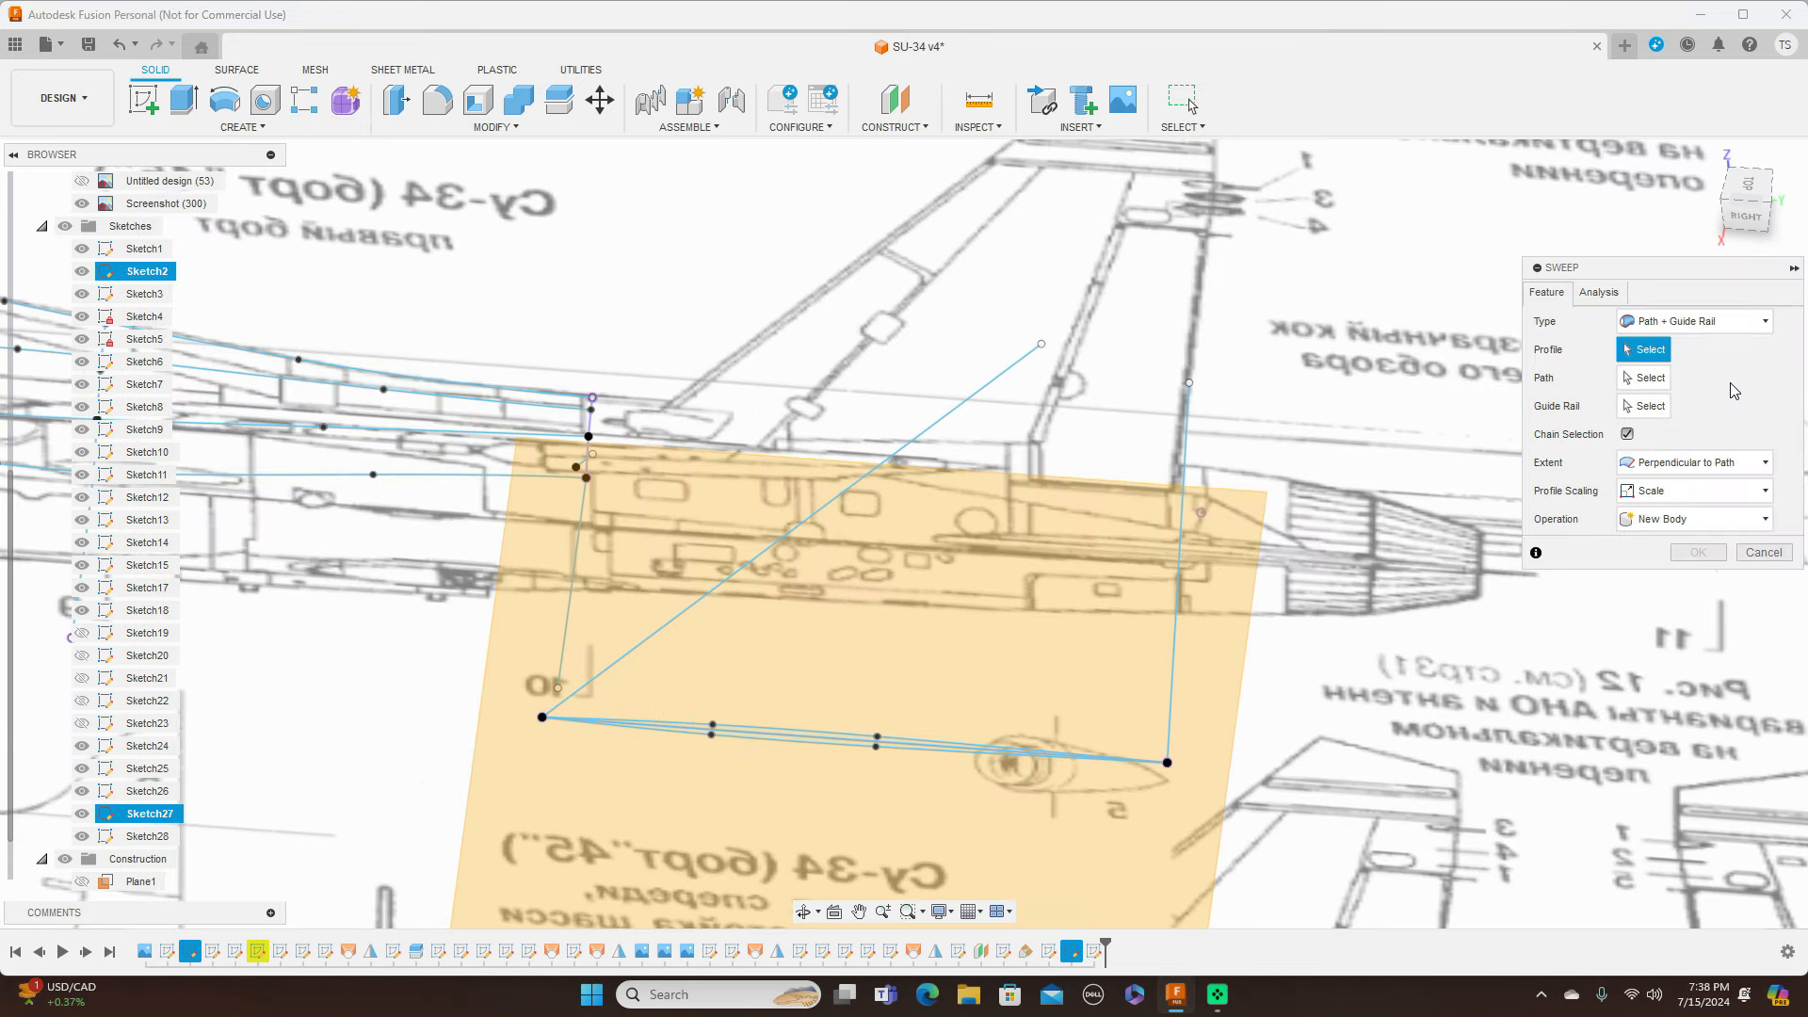
pyautogui.click(1767, 465)
pyautogui.click(1671, 505)
# Step: Hide the construction planes and select both halves of the fin's thin base section as the sweep profiles
pyautogui.click(65, 859)
pyautogui.scroll(3, 824, 770)
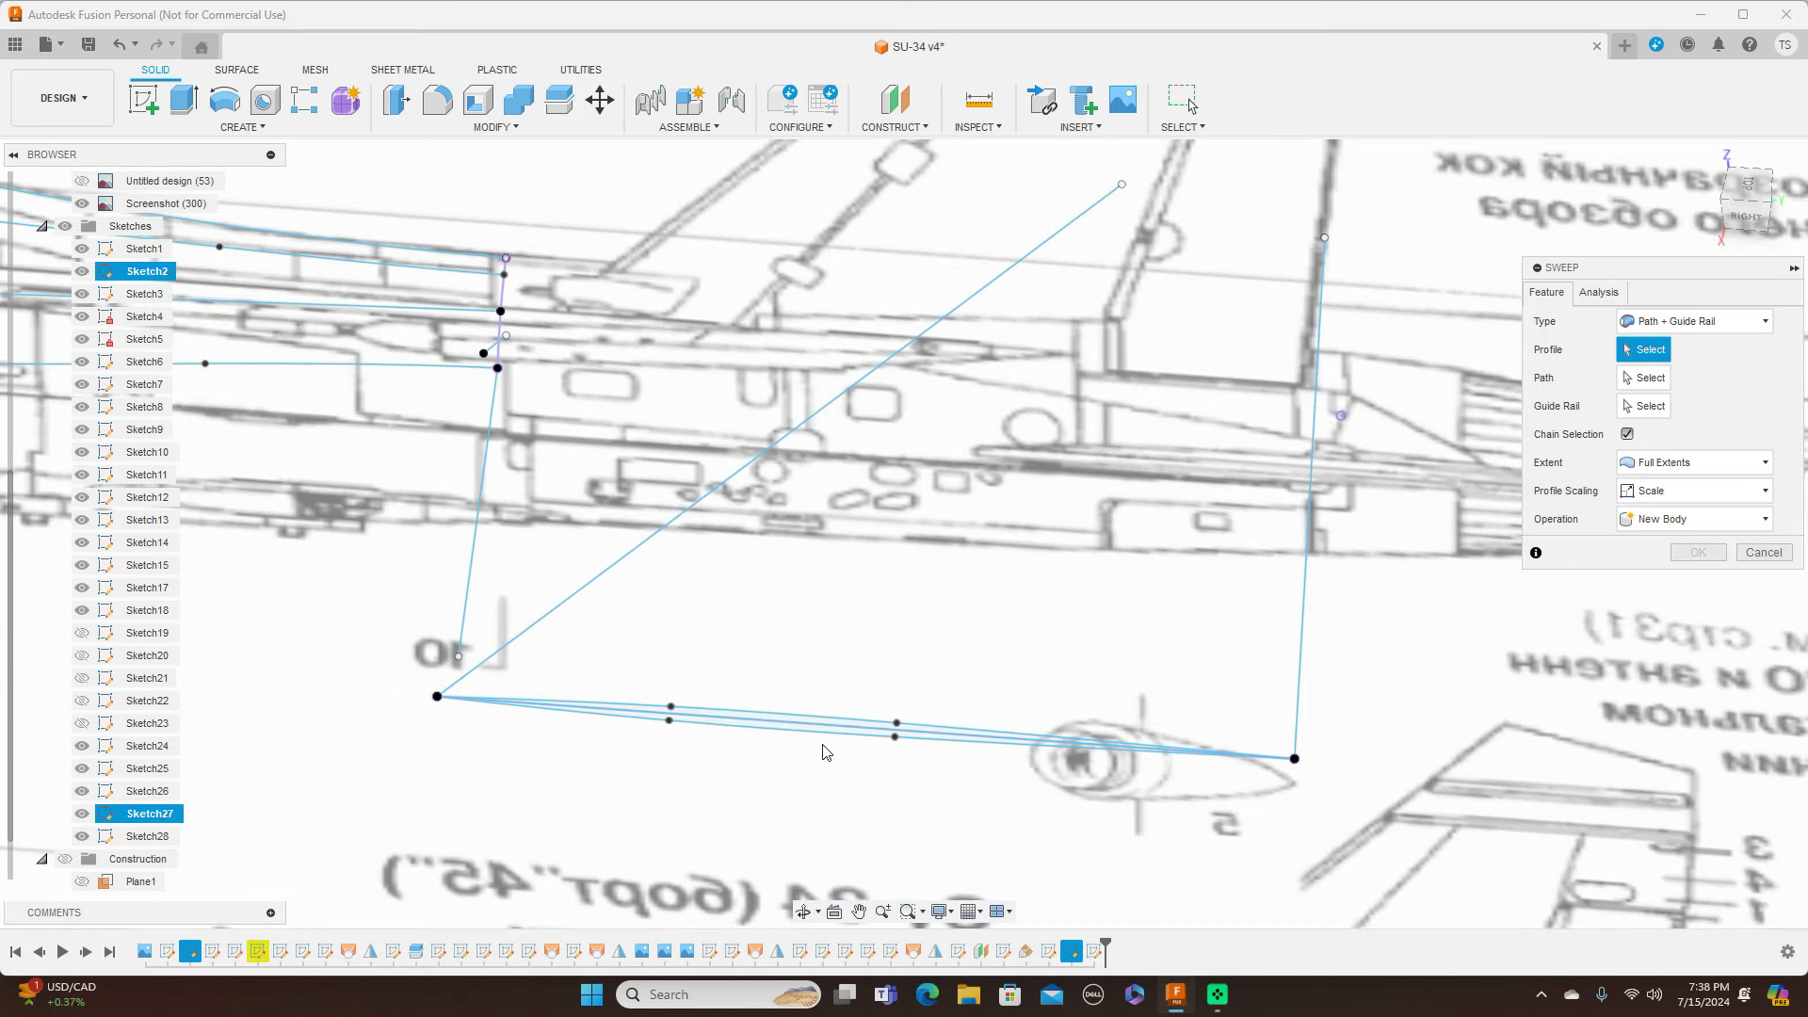
pyautogui.scroll(3, 827, 739)
pyautogui.click(830, 724)
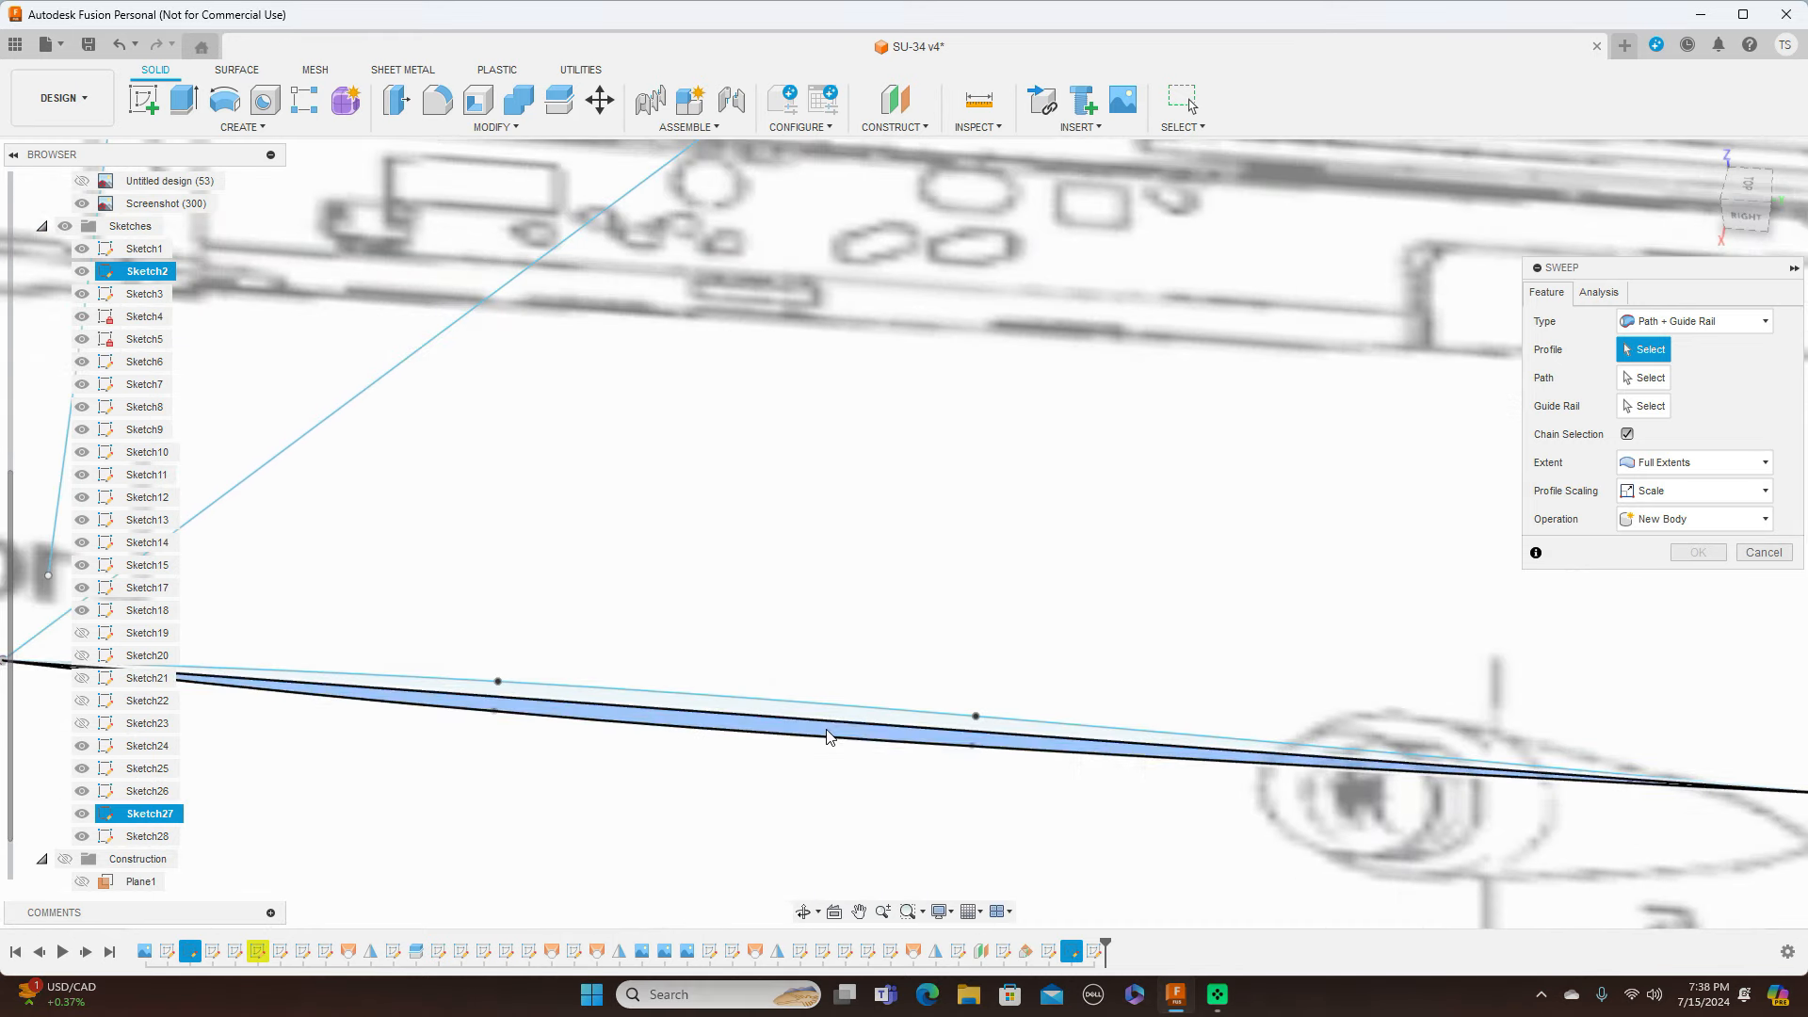
pyautogui.click(831, 718)
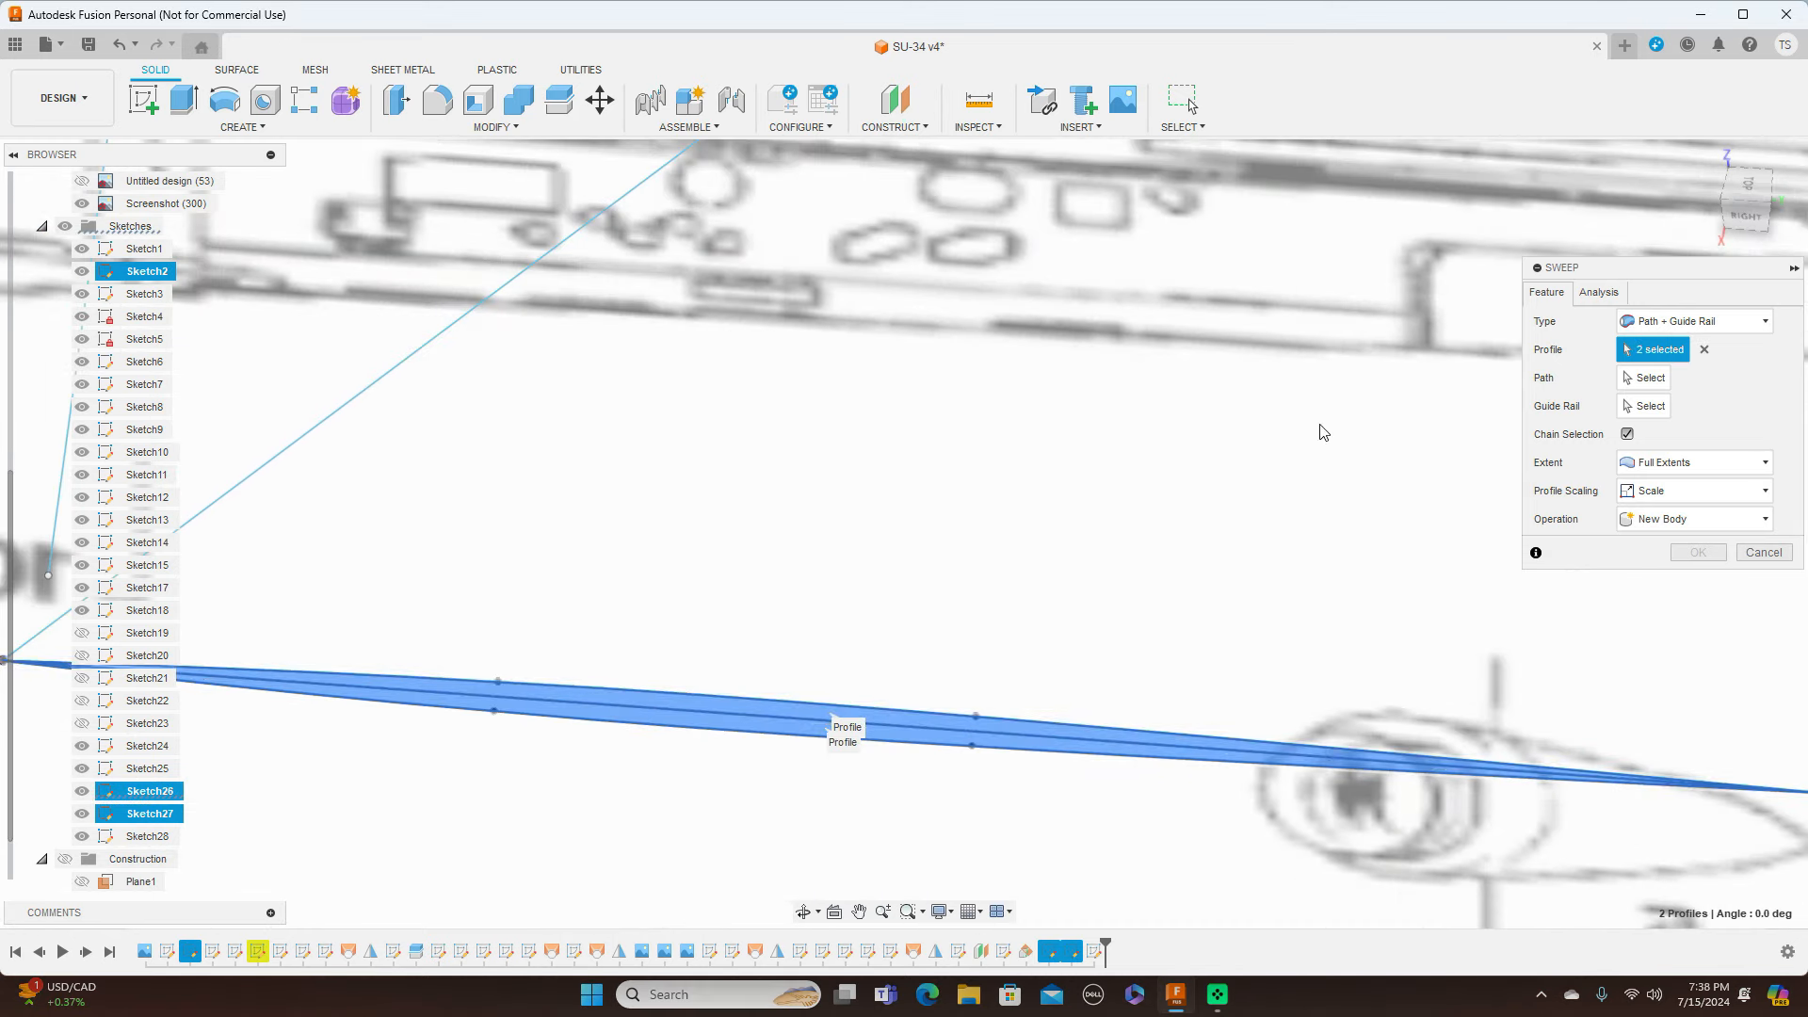
# Step: Sweep the base profiles along the leading-edge line with the trailing-edge line as guide rail to create the fin as a new body
pyautogui.click(1646, 381)
pyautogui.click(397, 372)
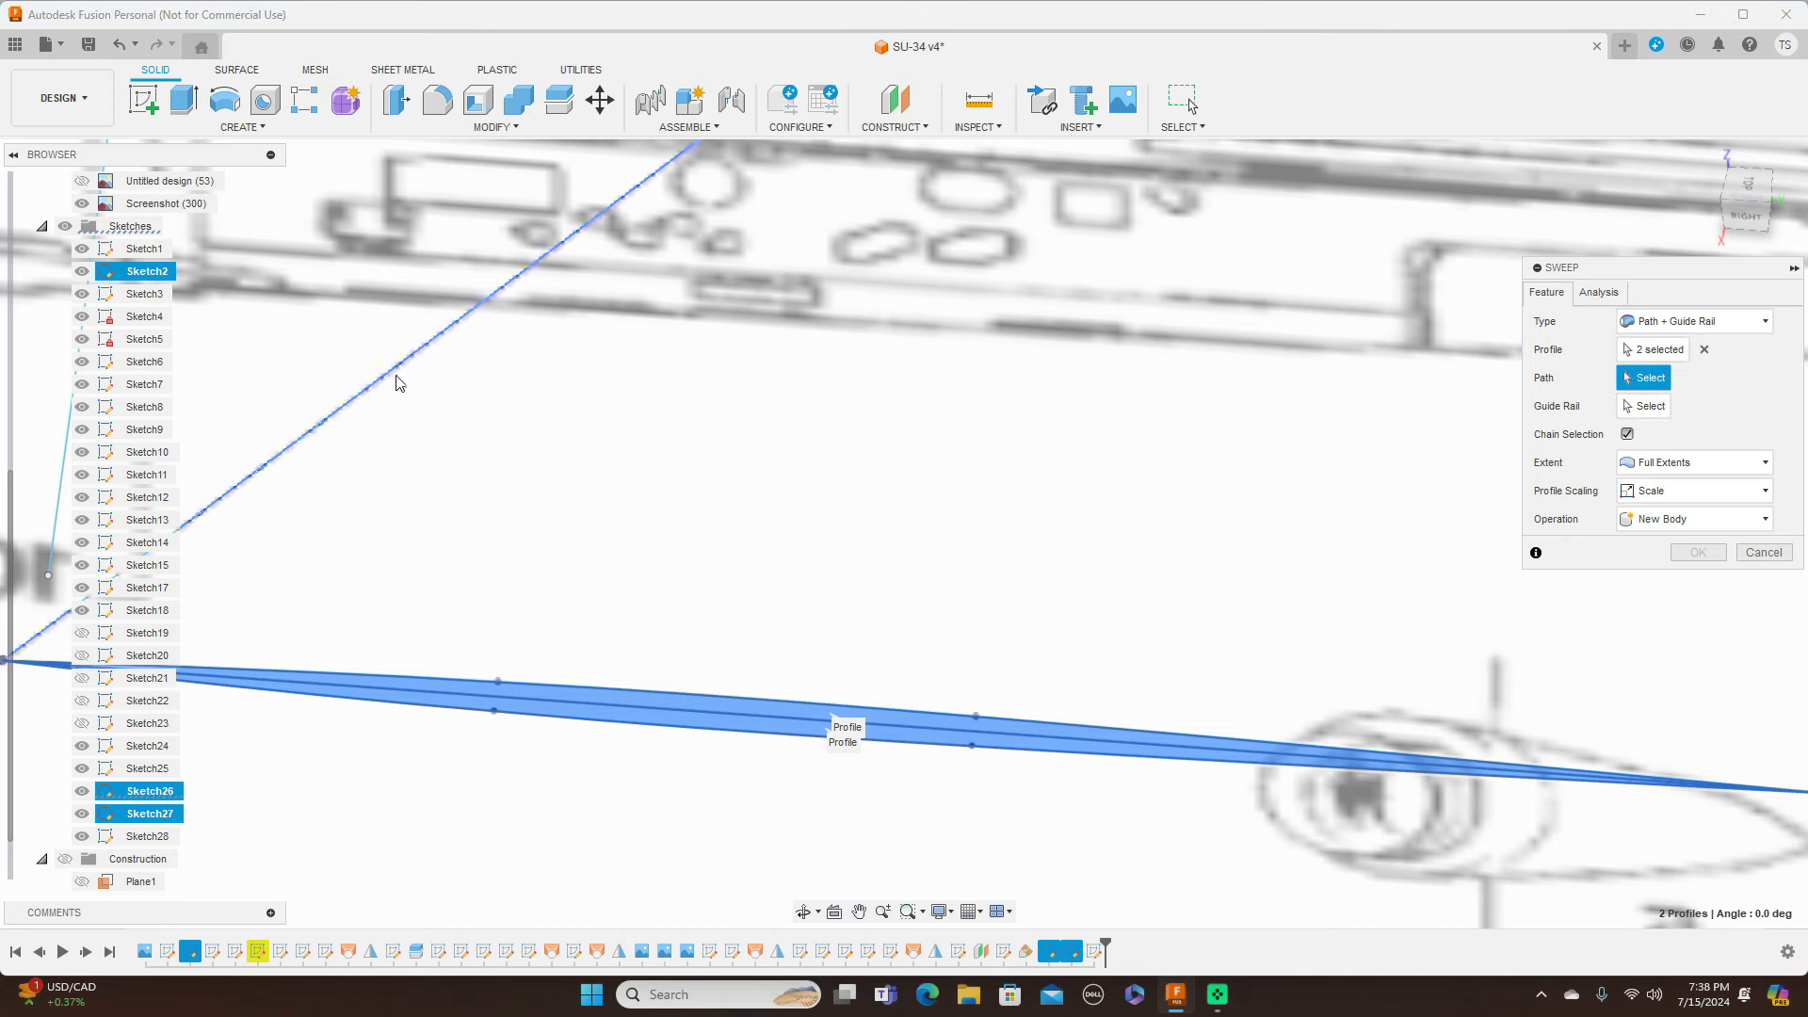
pyautogui.scroll(-4, 1262, 500)
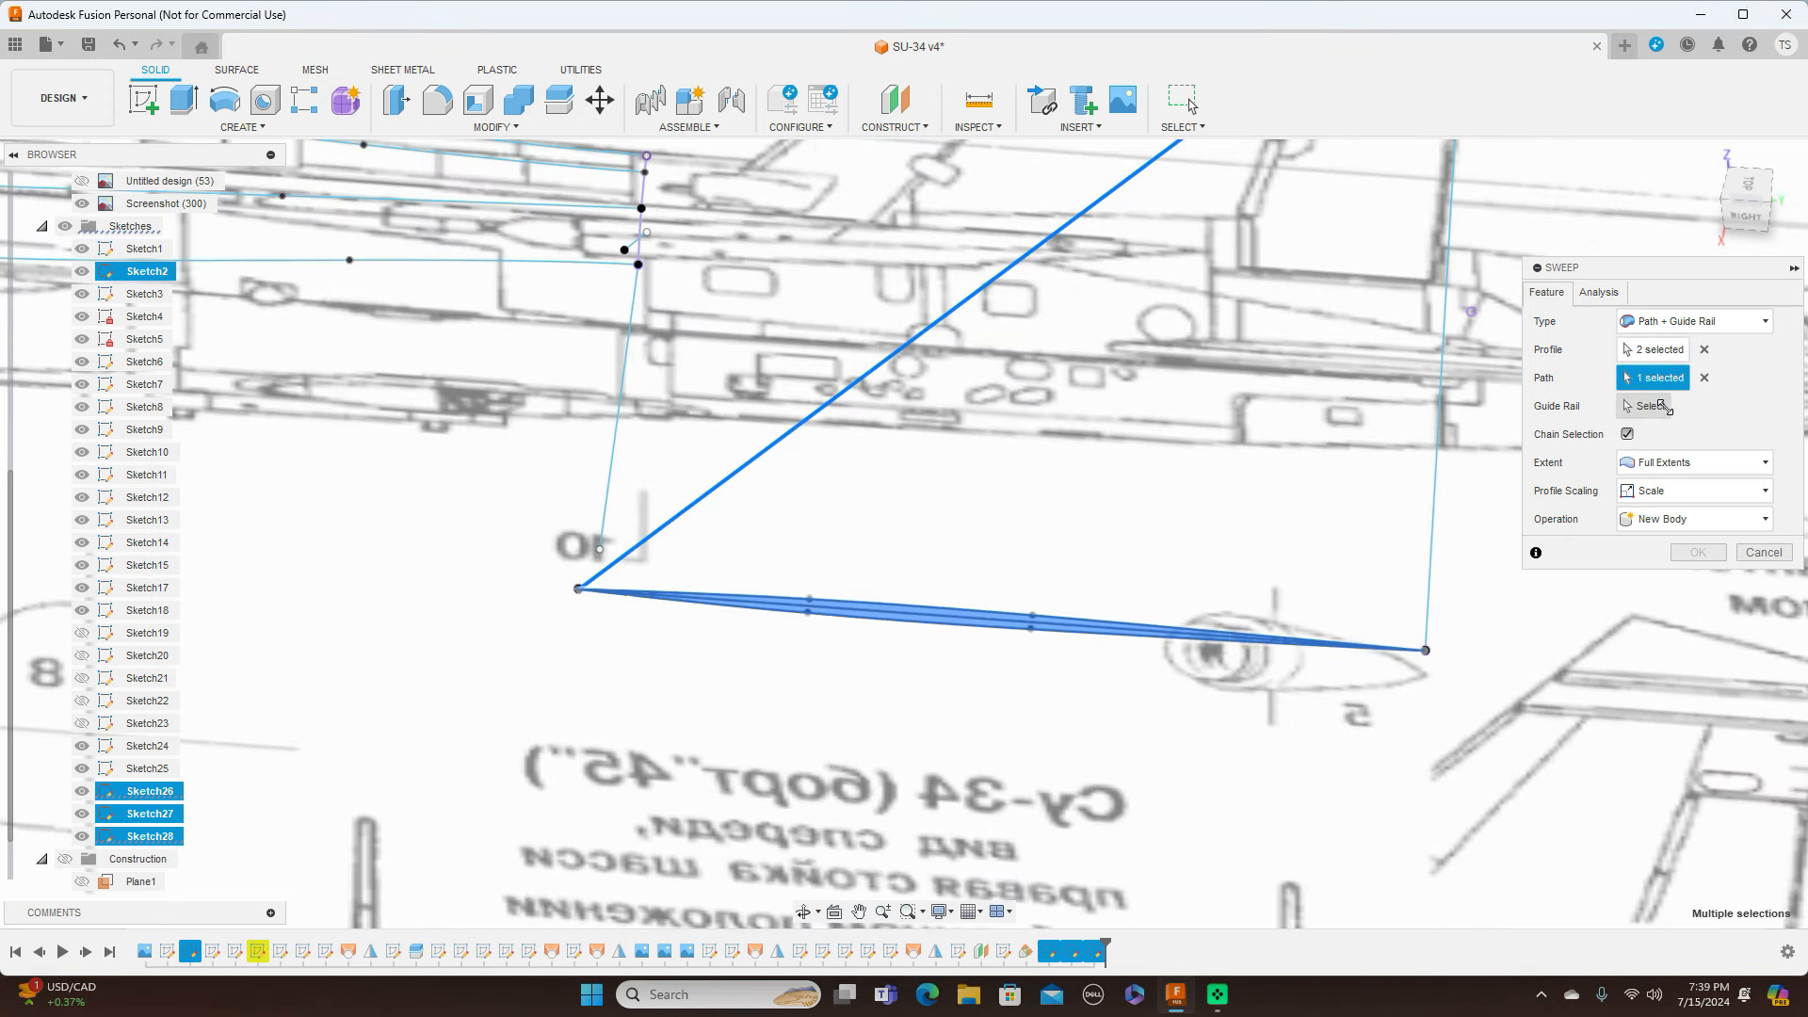
pyautogui.click(1659, 405)
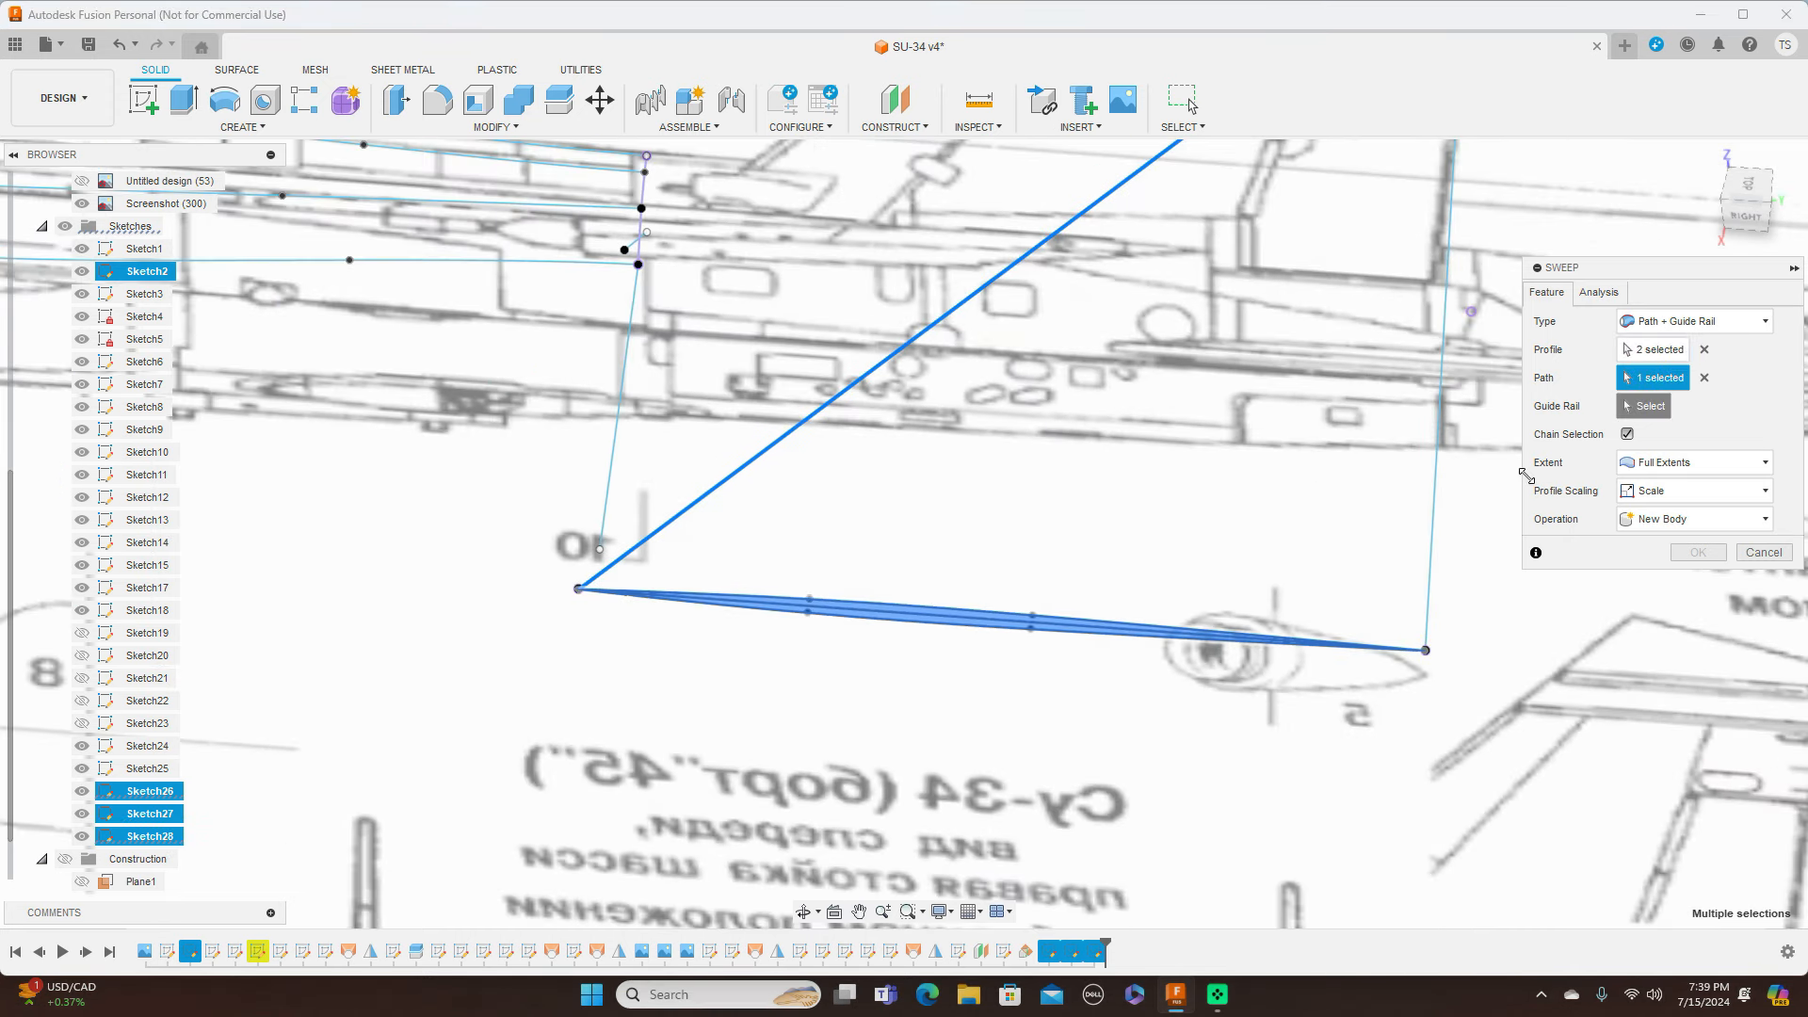
pyautogui.click(1446, 525)
pyautogui.click(1698, 608)
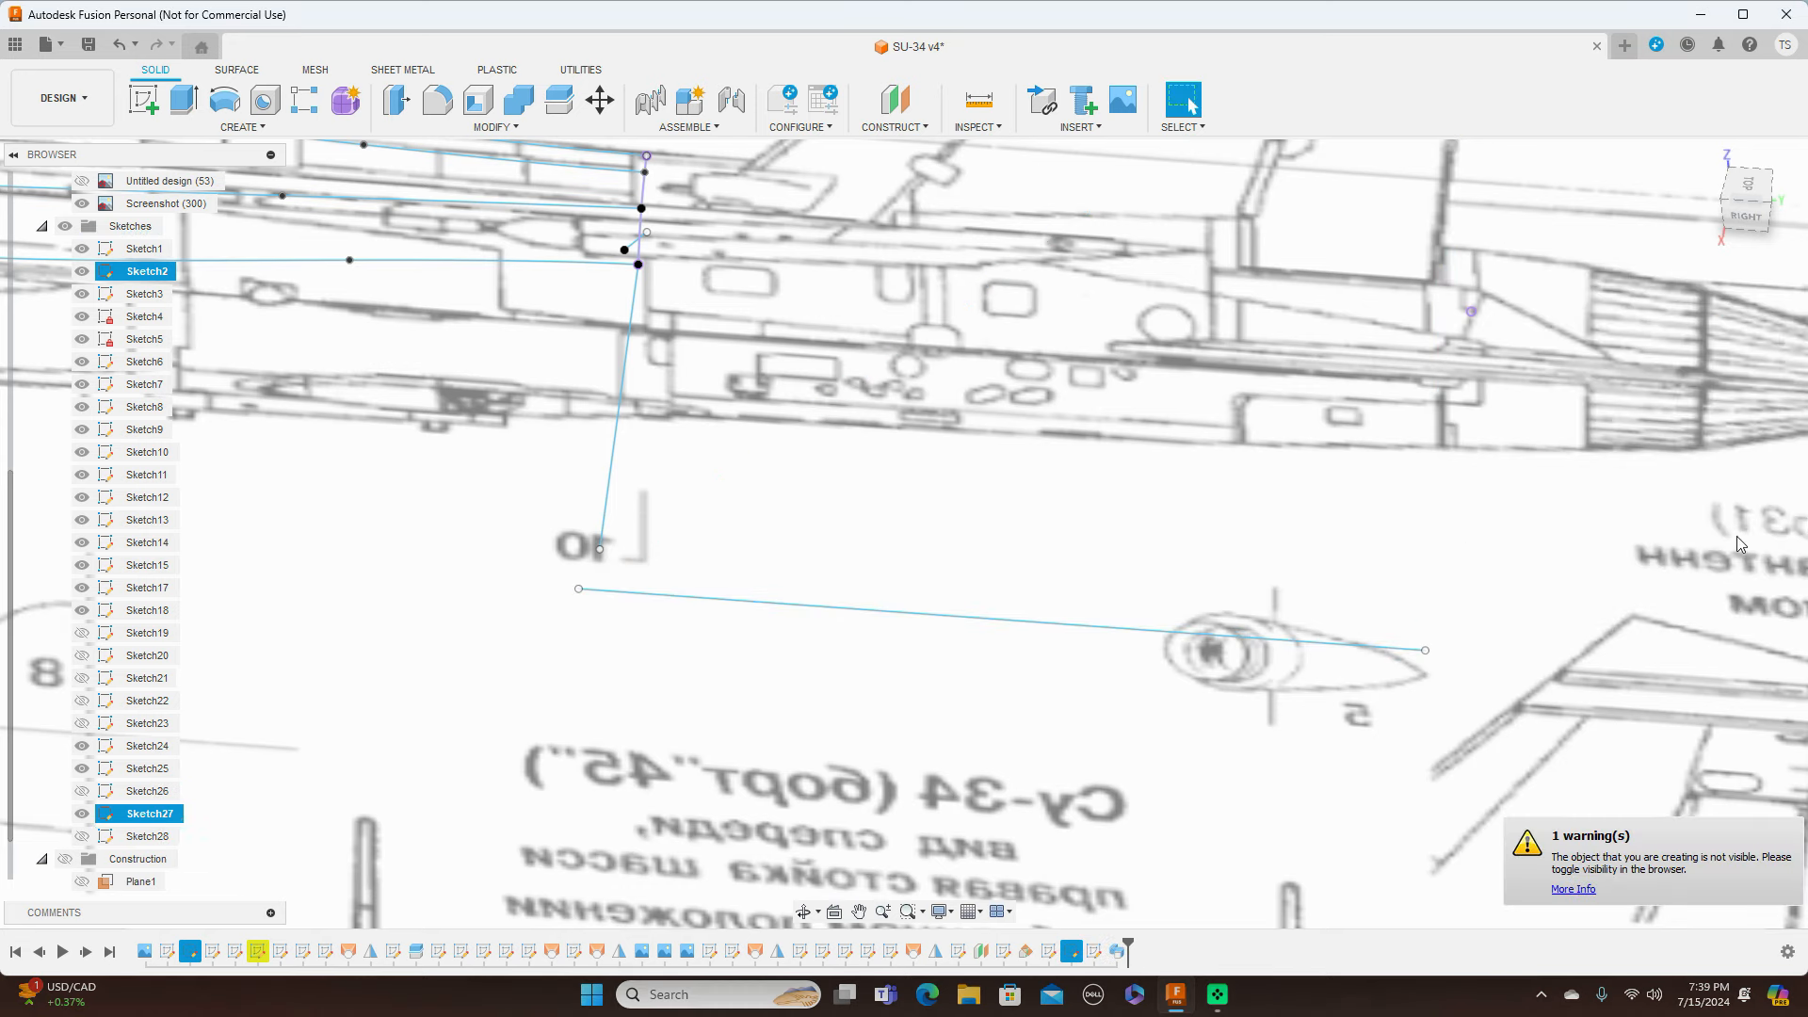
# Step: Show the bodies in the side view and hide all sketches
pyautogui.click(1747, 219)
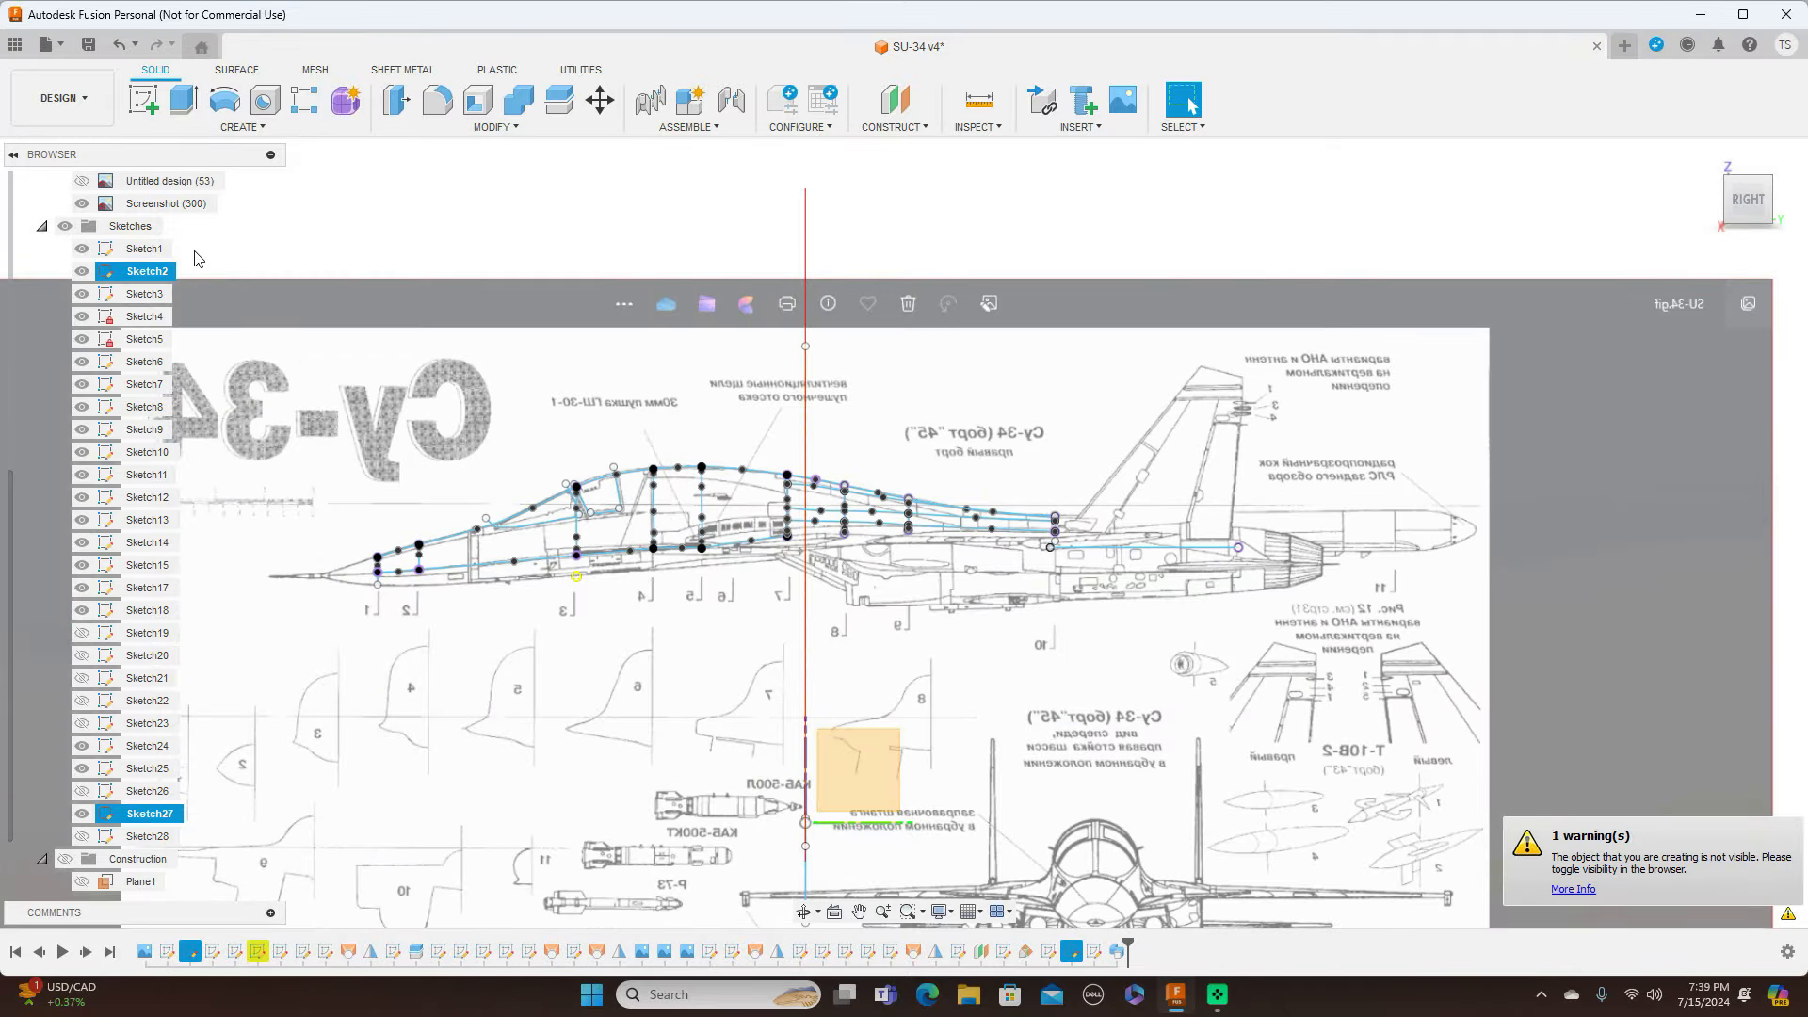
pyautogui.scroll(3, 9, 314)
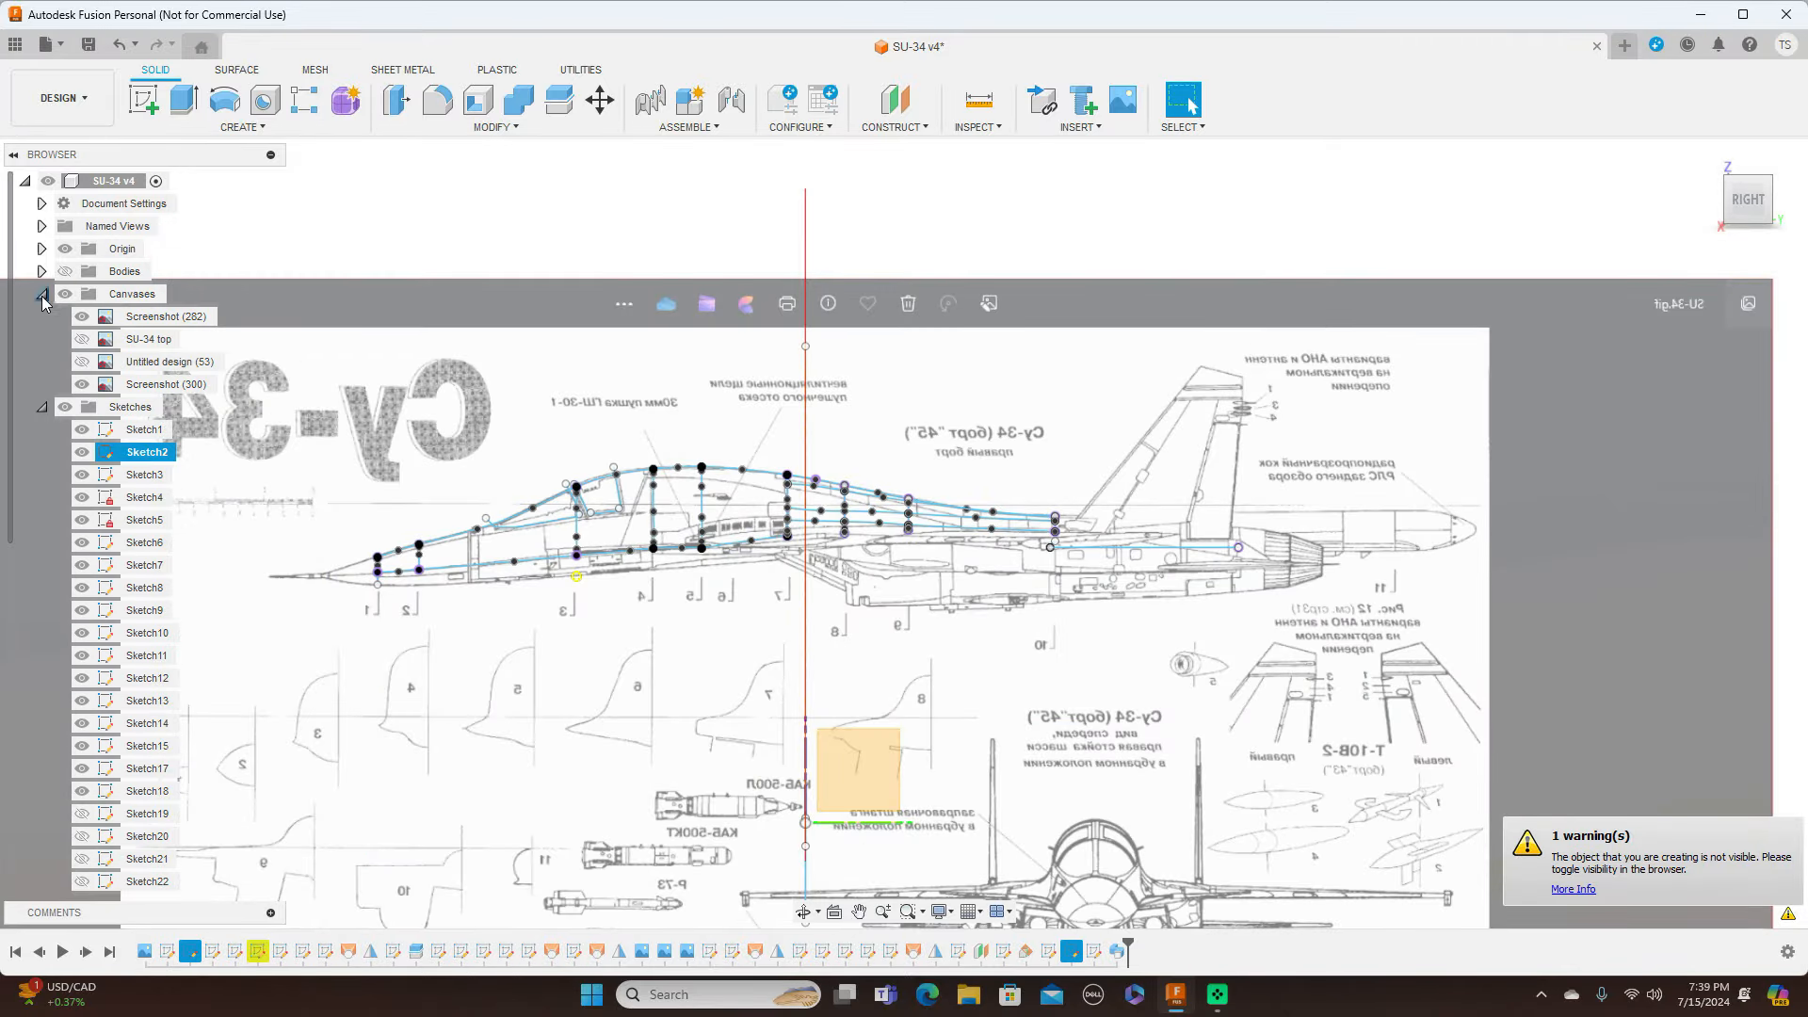
pyautogui.click(64, 271)
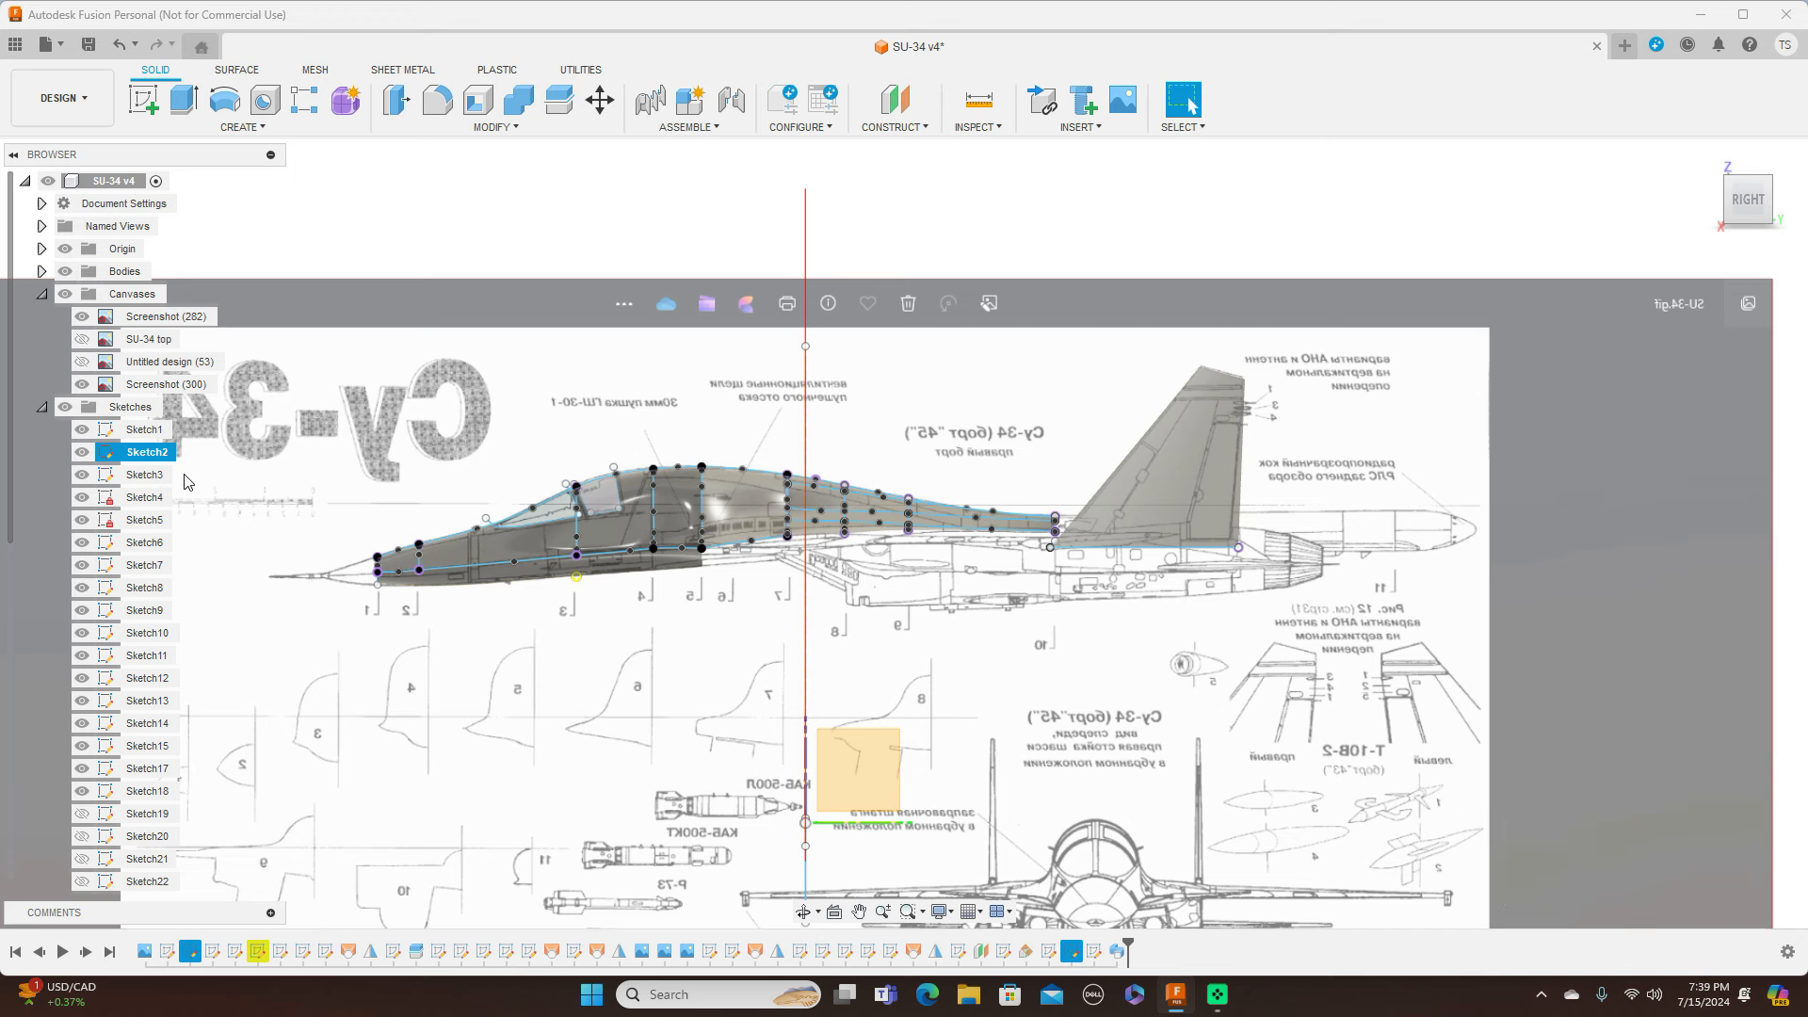
pyautogui.click(65, 408)
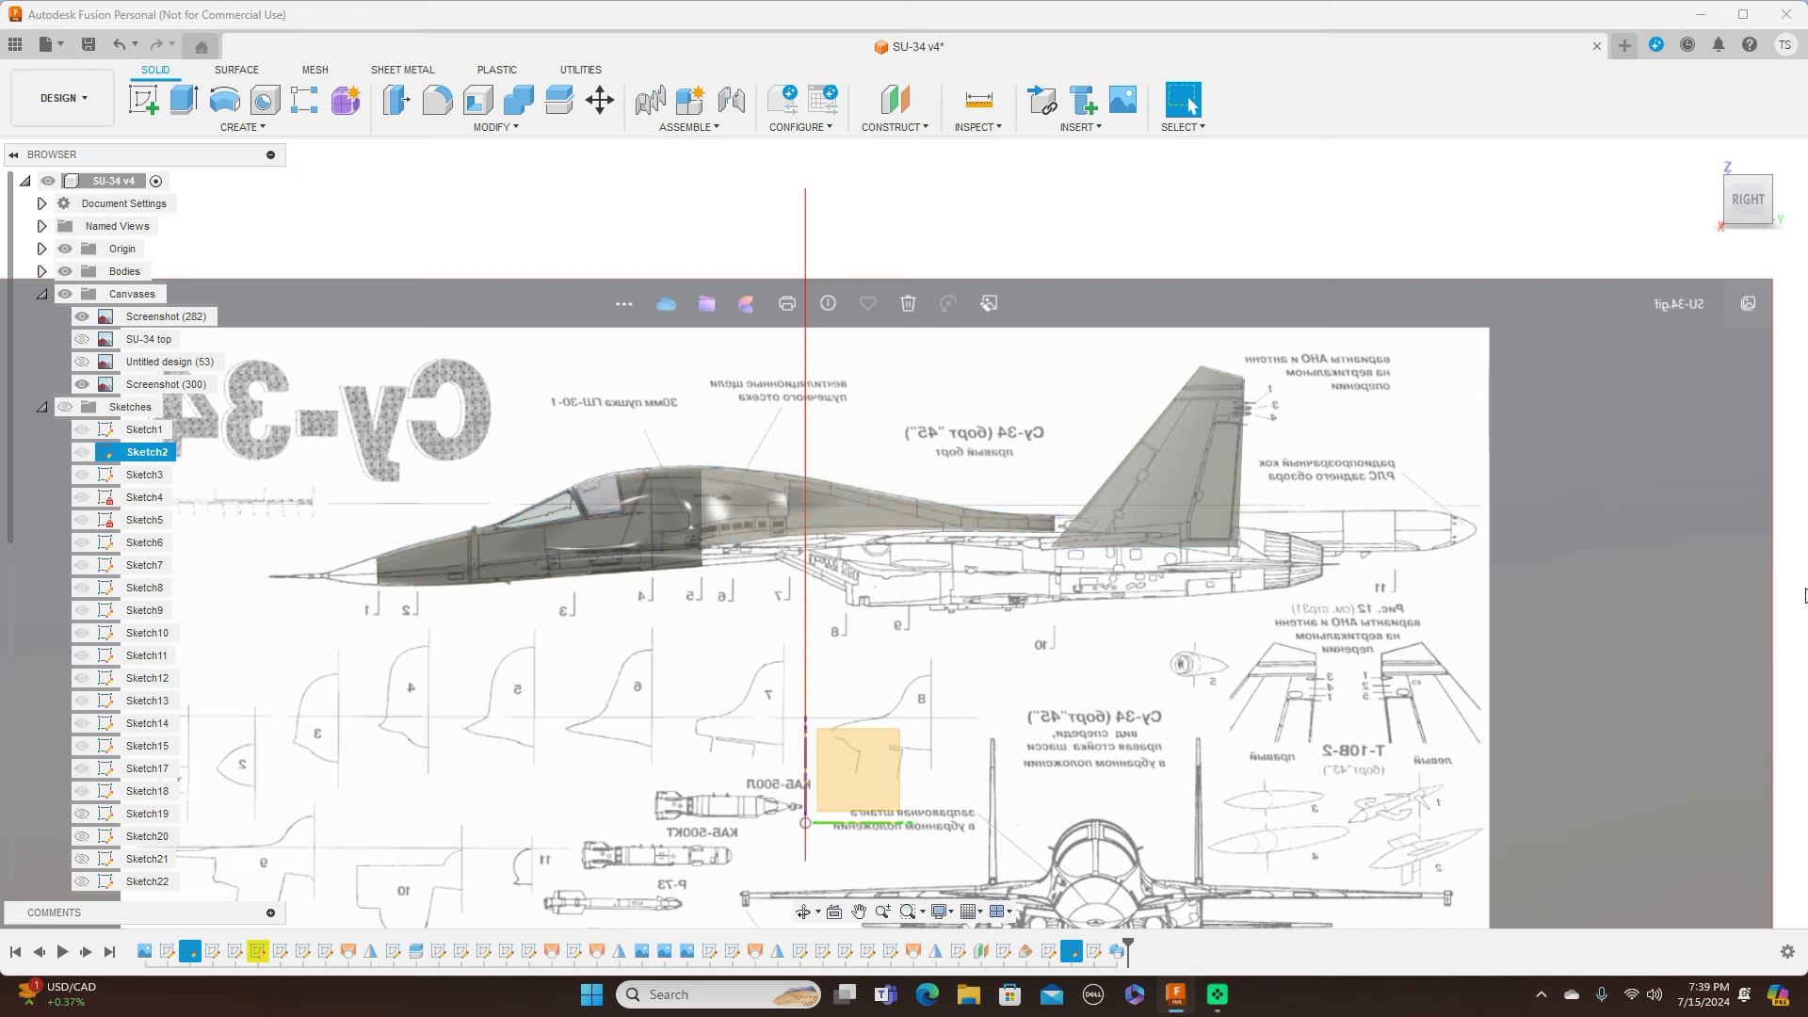
# Step: Check the fin against the front and side blueprints, then hide the canvases and turn the model to an angled front view
pyautogui.click(1729, 222)
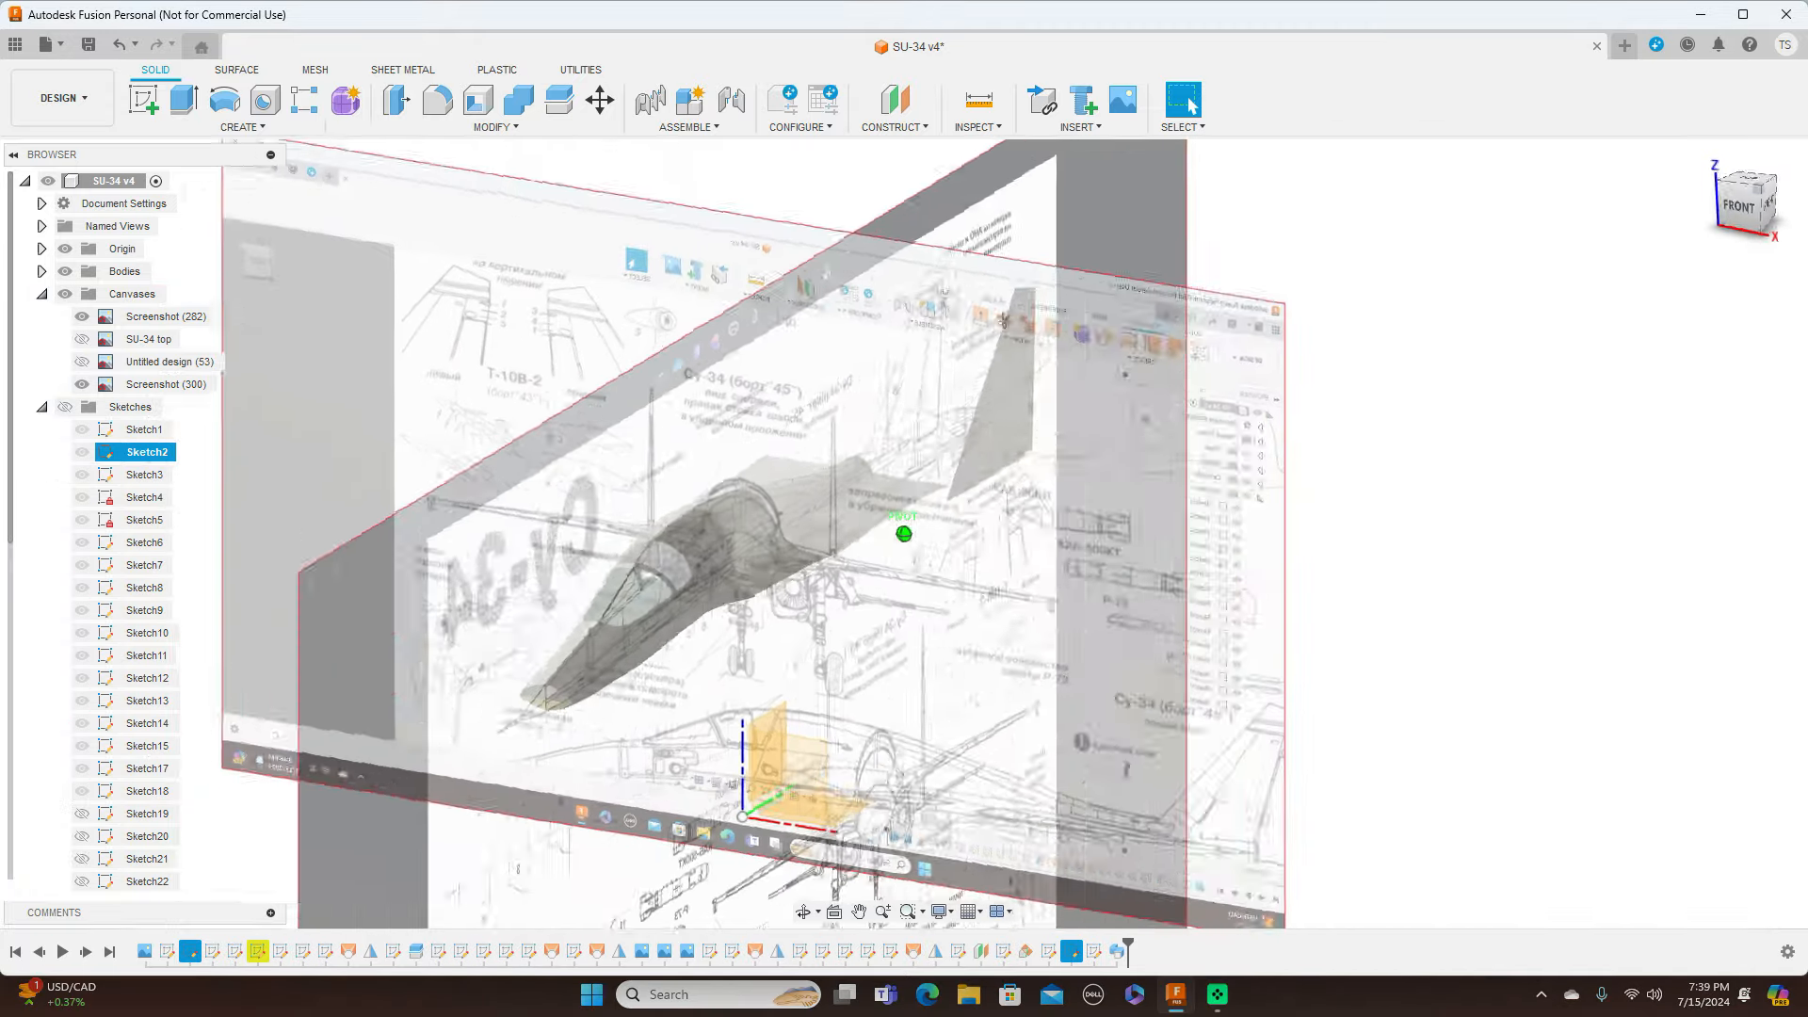
pyautogui.moveTo(1742, 215)
pyautogui.mouseDown()
pyautogui.moveTo(1759, 223)
pyautogui.moveTo(1710, 212)
pyautogui.moveTo(1731, 215)
pyautogui.mouseUp()
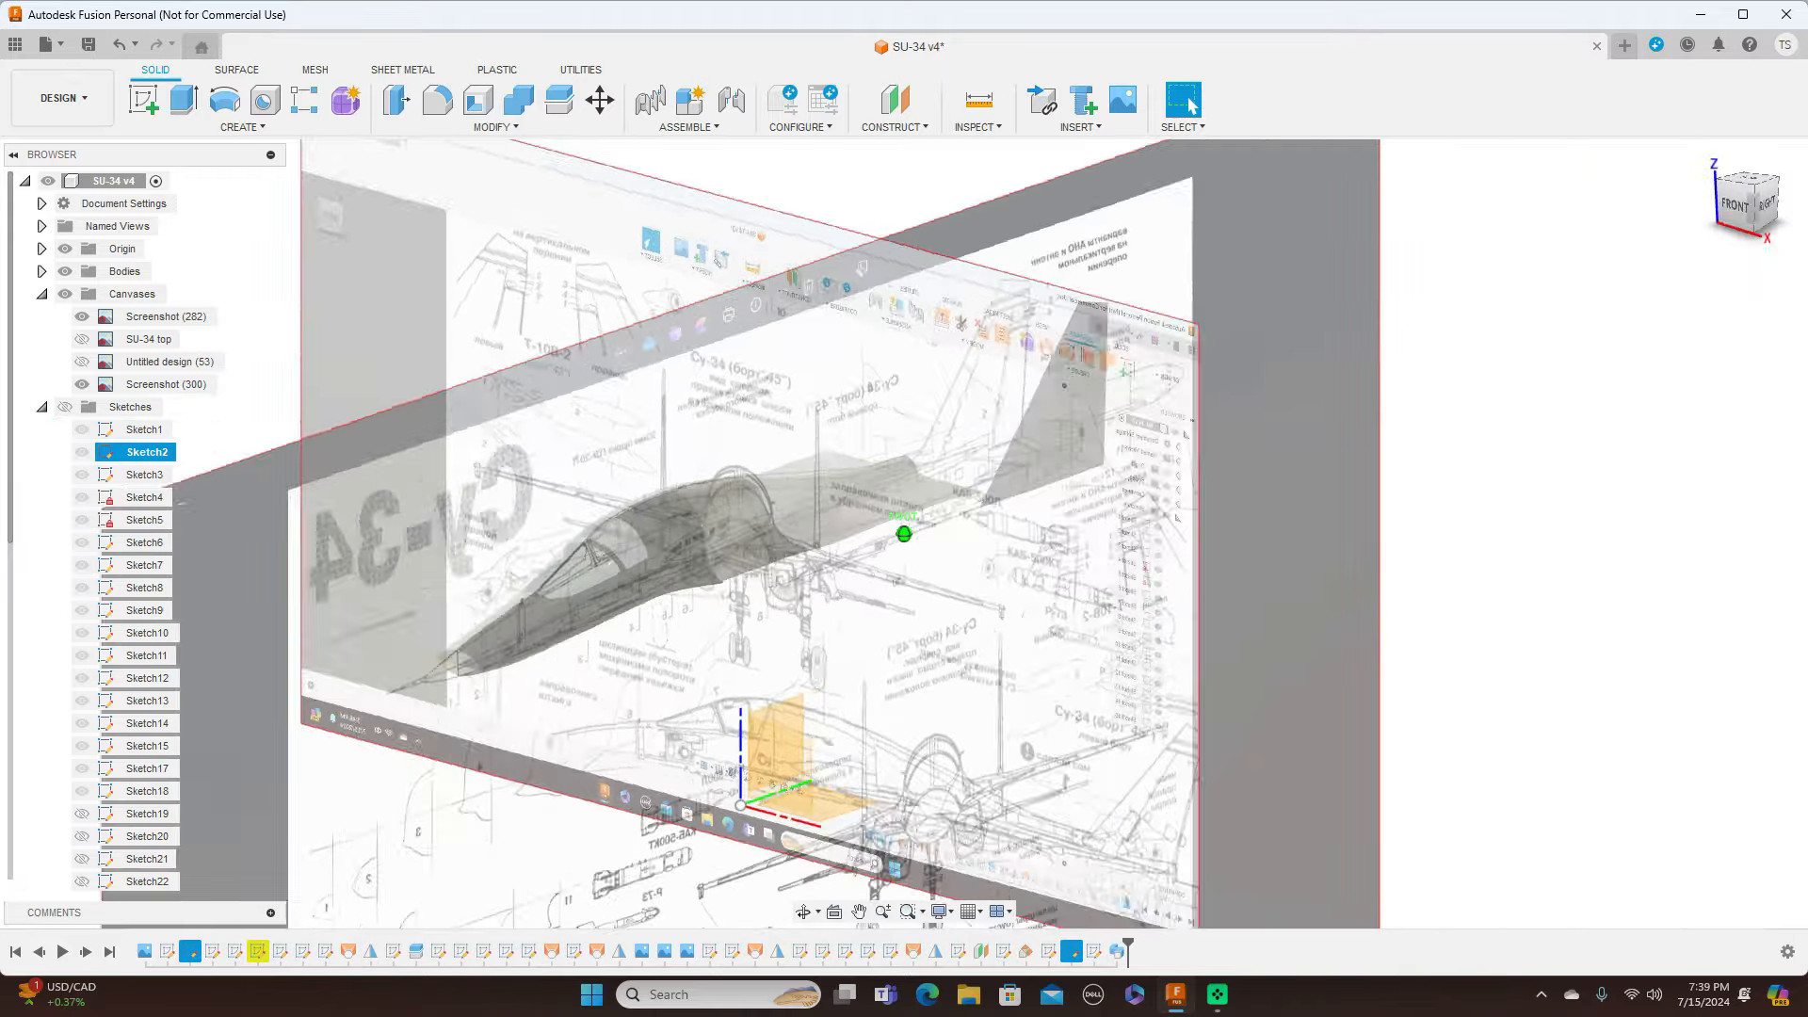
pyautogui.click(1742, 207)
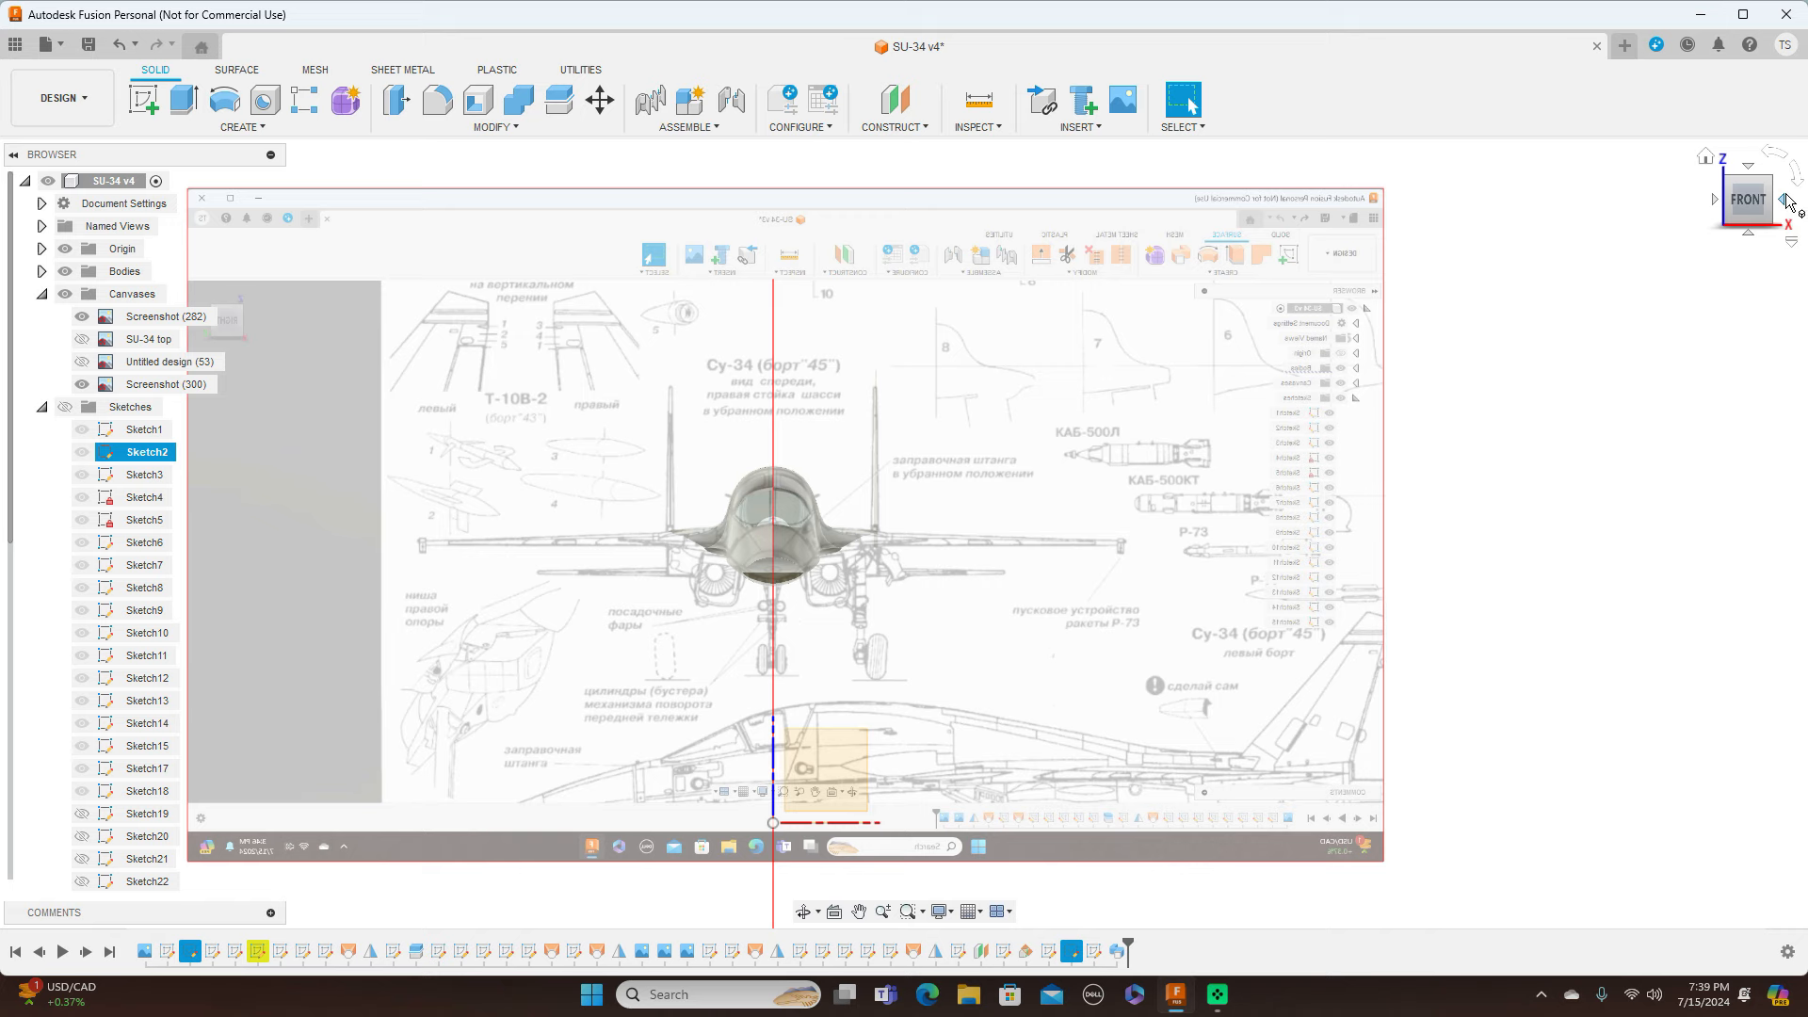
pyautogui.click(1784, 201)
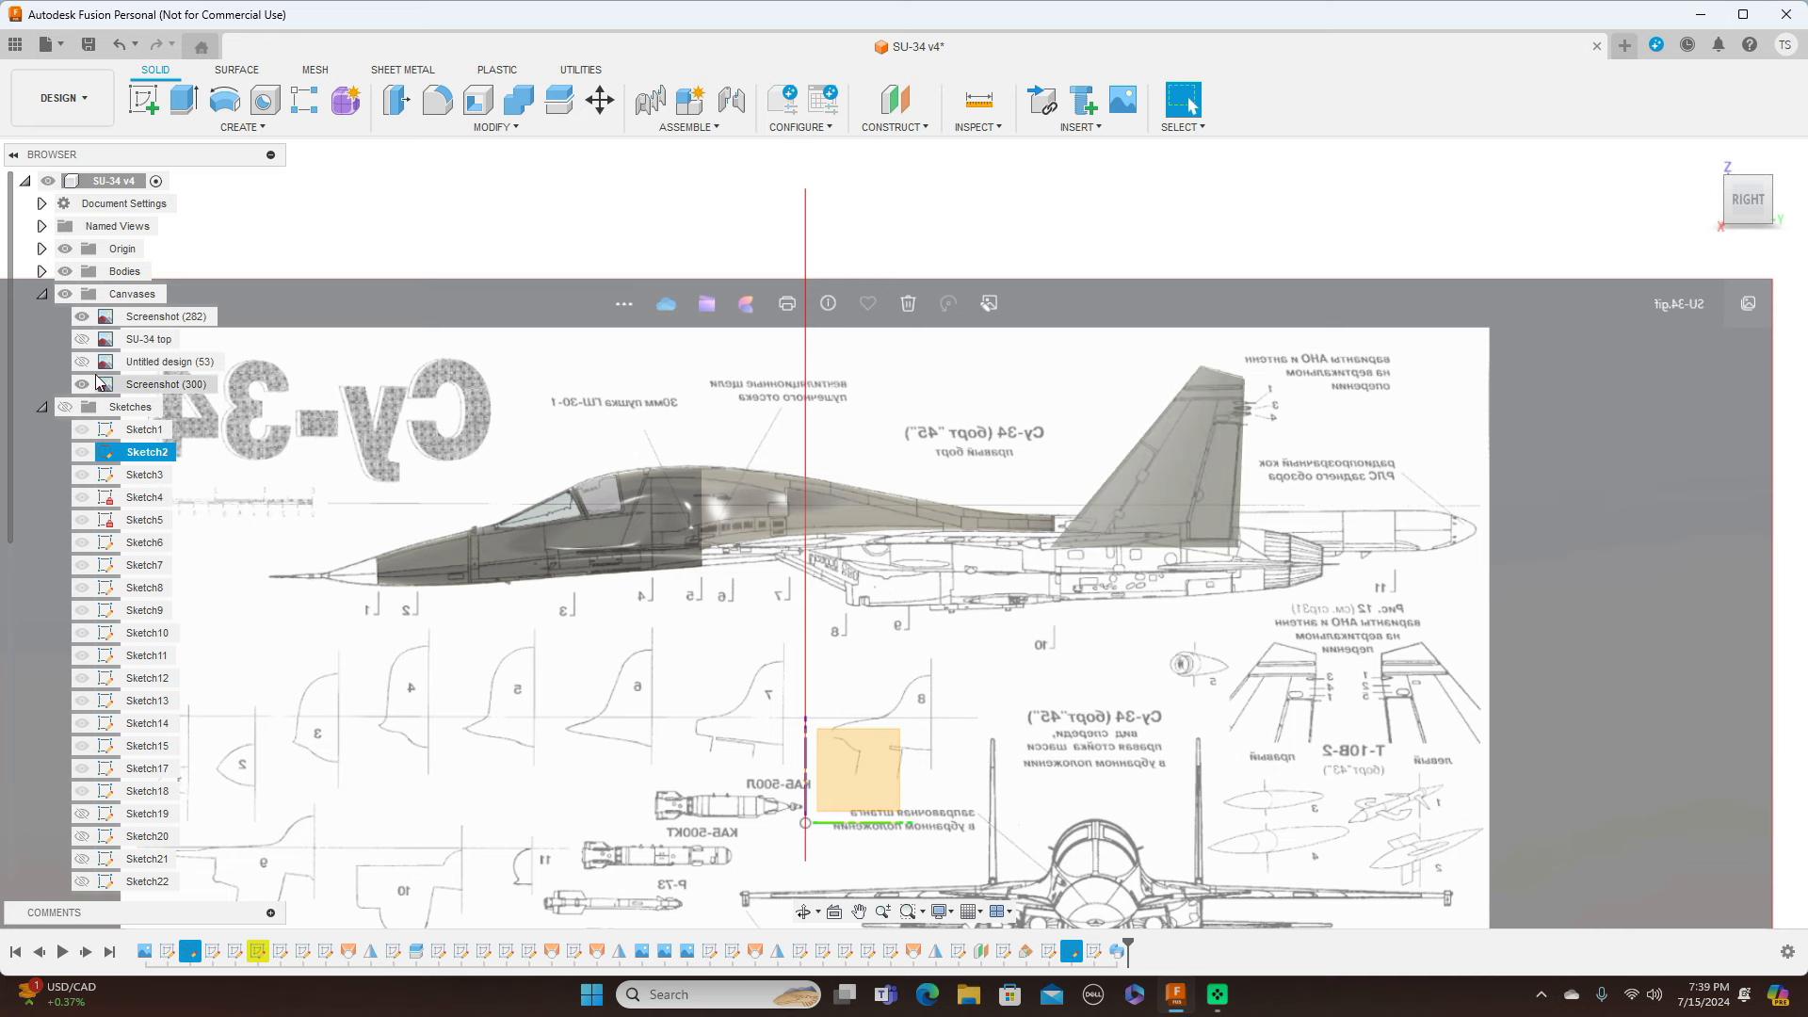
pyautogui.moveTo(540, 462); pyautogui.dragTo(639, 479, button='middle')
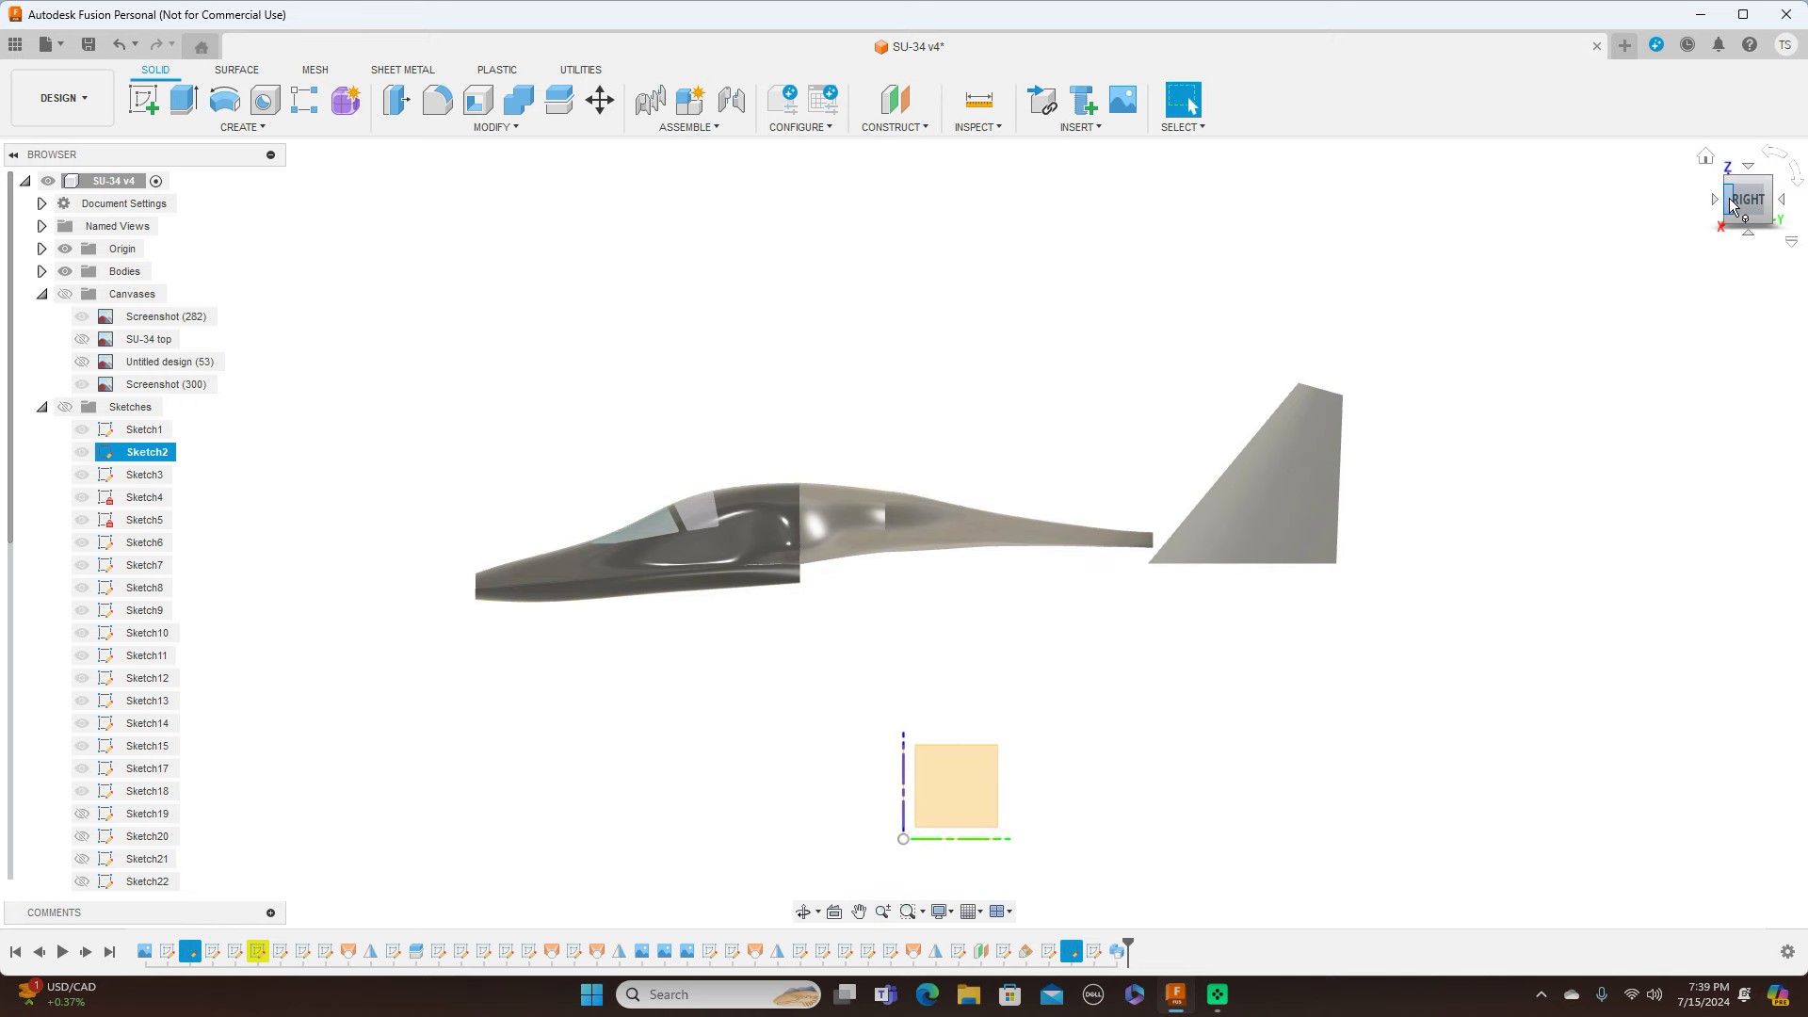
pyautogui.moveTo(1734, 205)
pyautogui.mouseDown()
pyautogui.moveTo(1775, 216)
pyautogui.moveTo(1787, 198)
pyautogui.moveTo(1779, 218)
pyautogui.mouseUp()
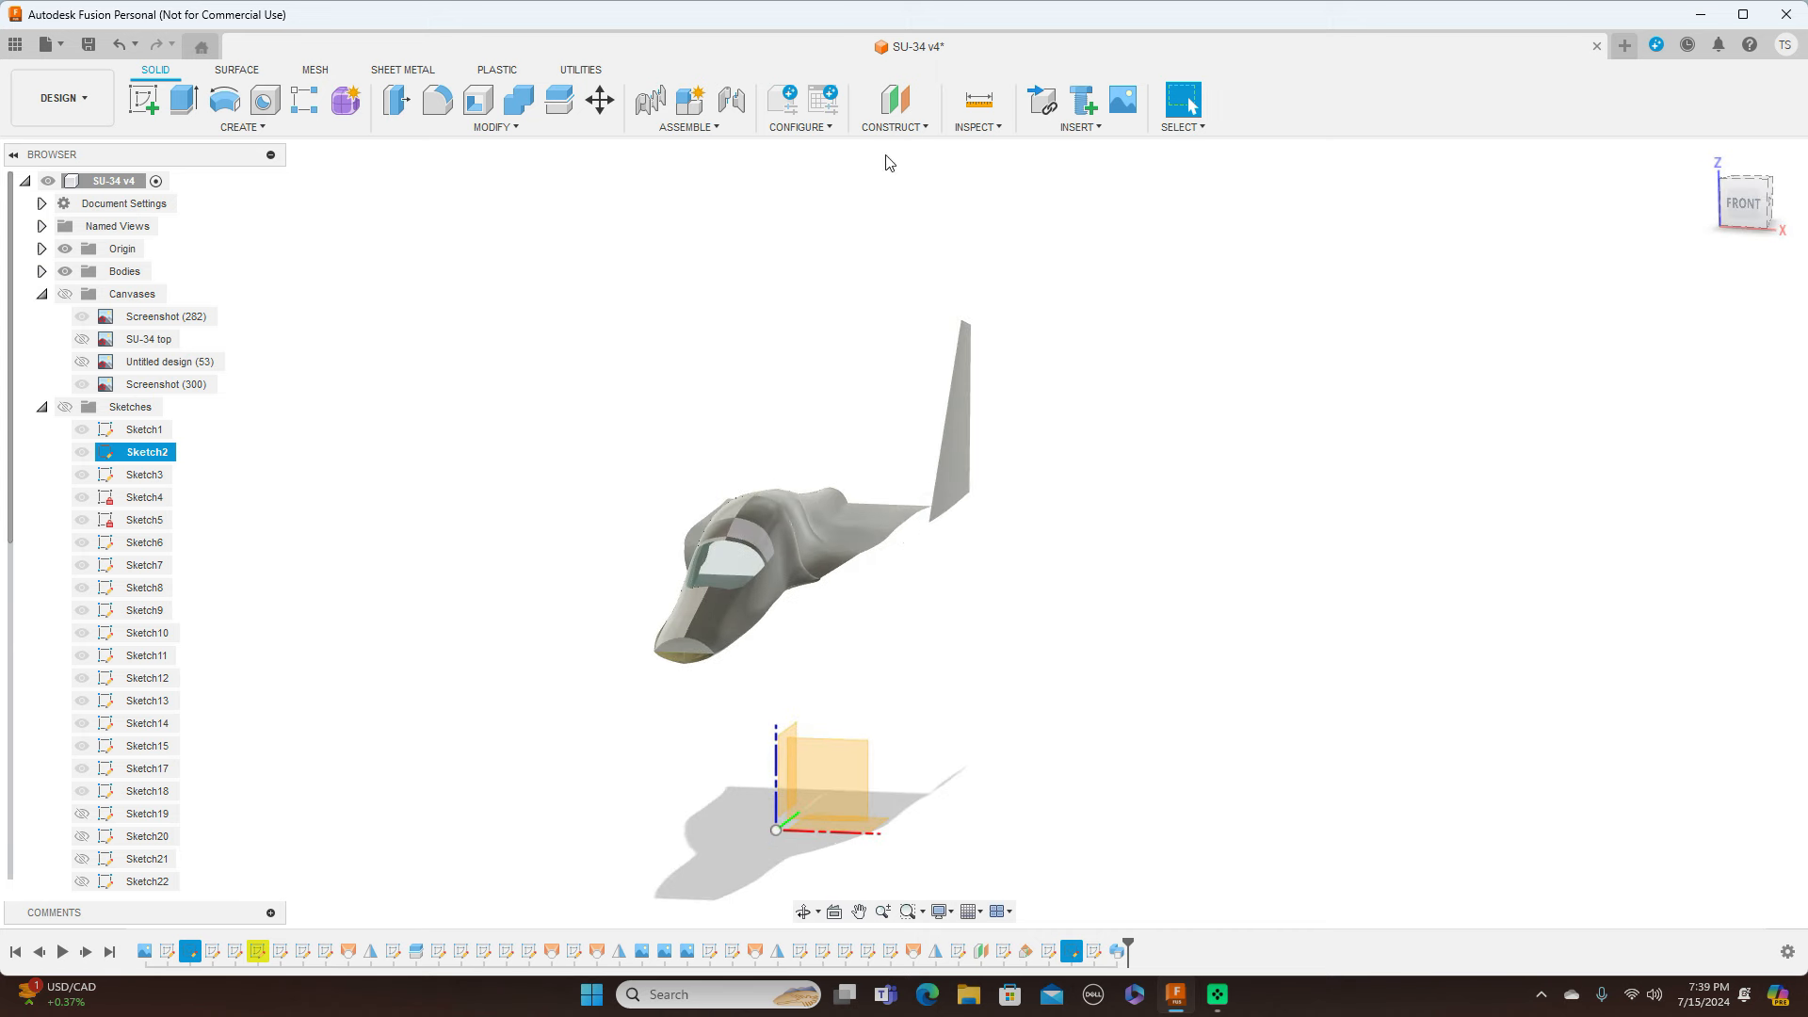
# Step: Mirror the fin body across the YZ plane as a new body
pyautogui.click(244, 126)
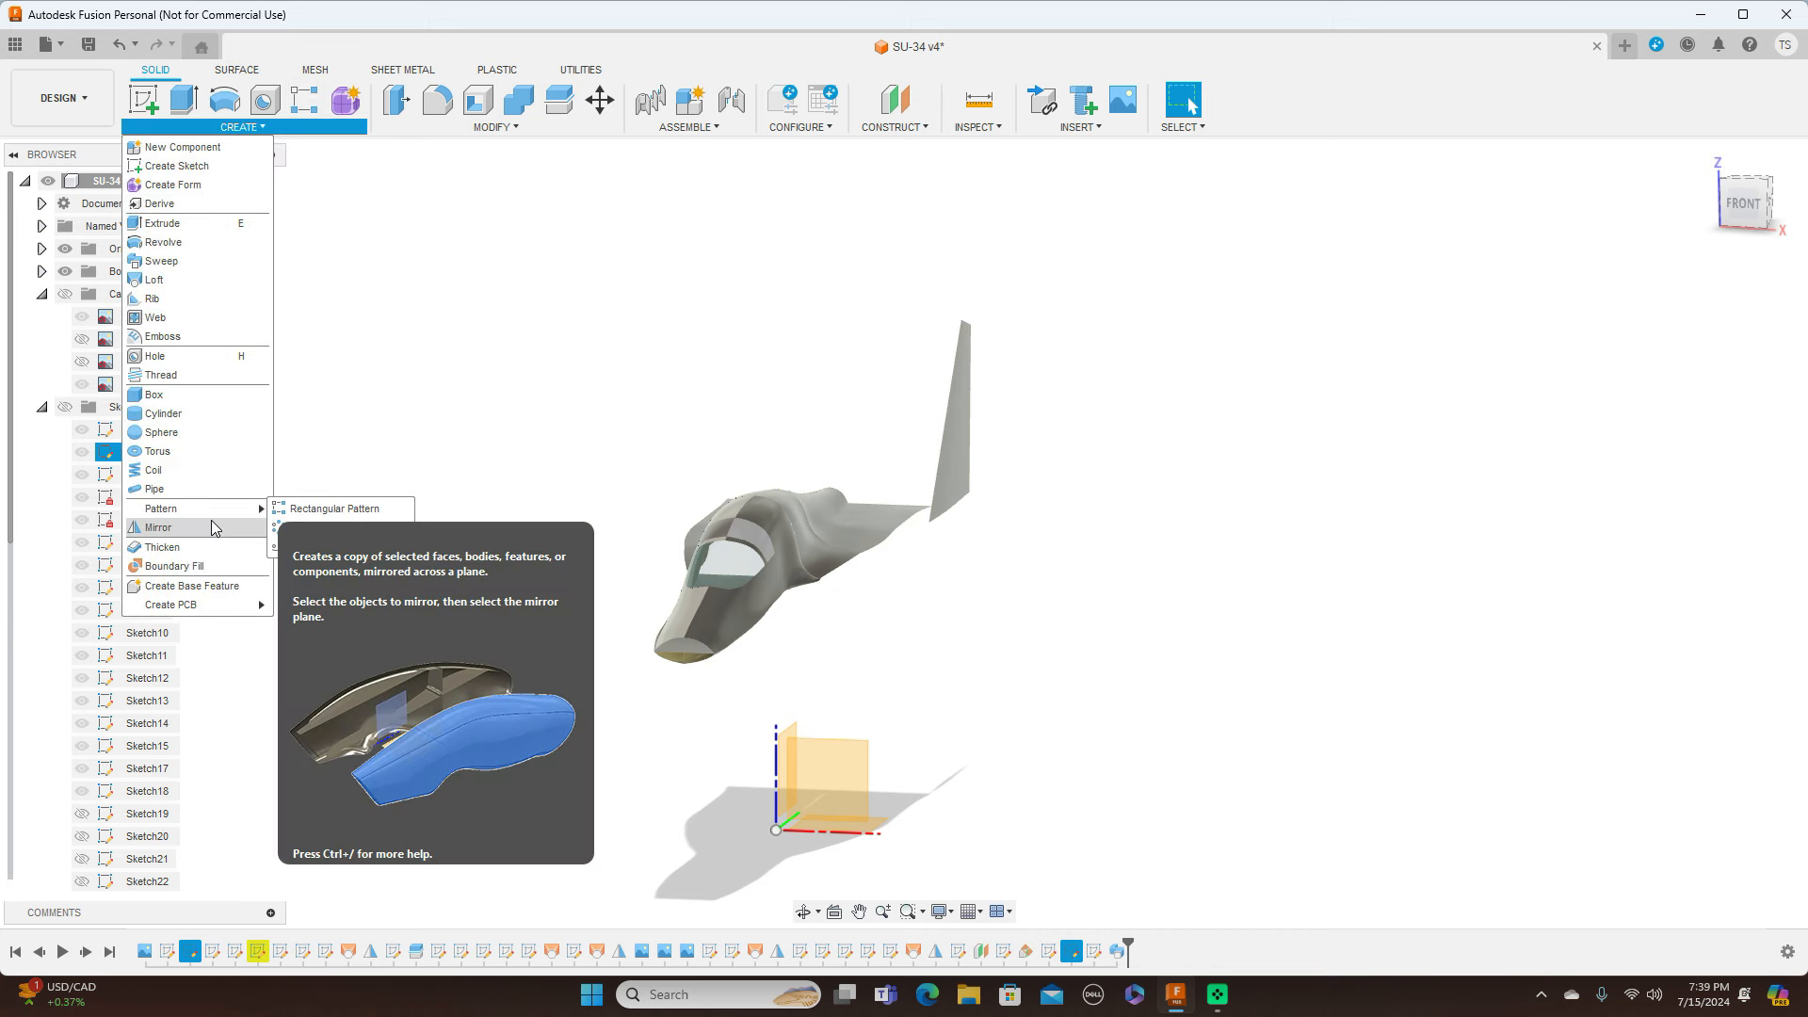
pyautogui.click(951, 454)
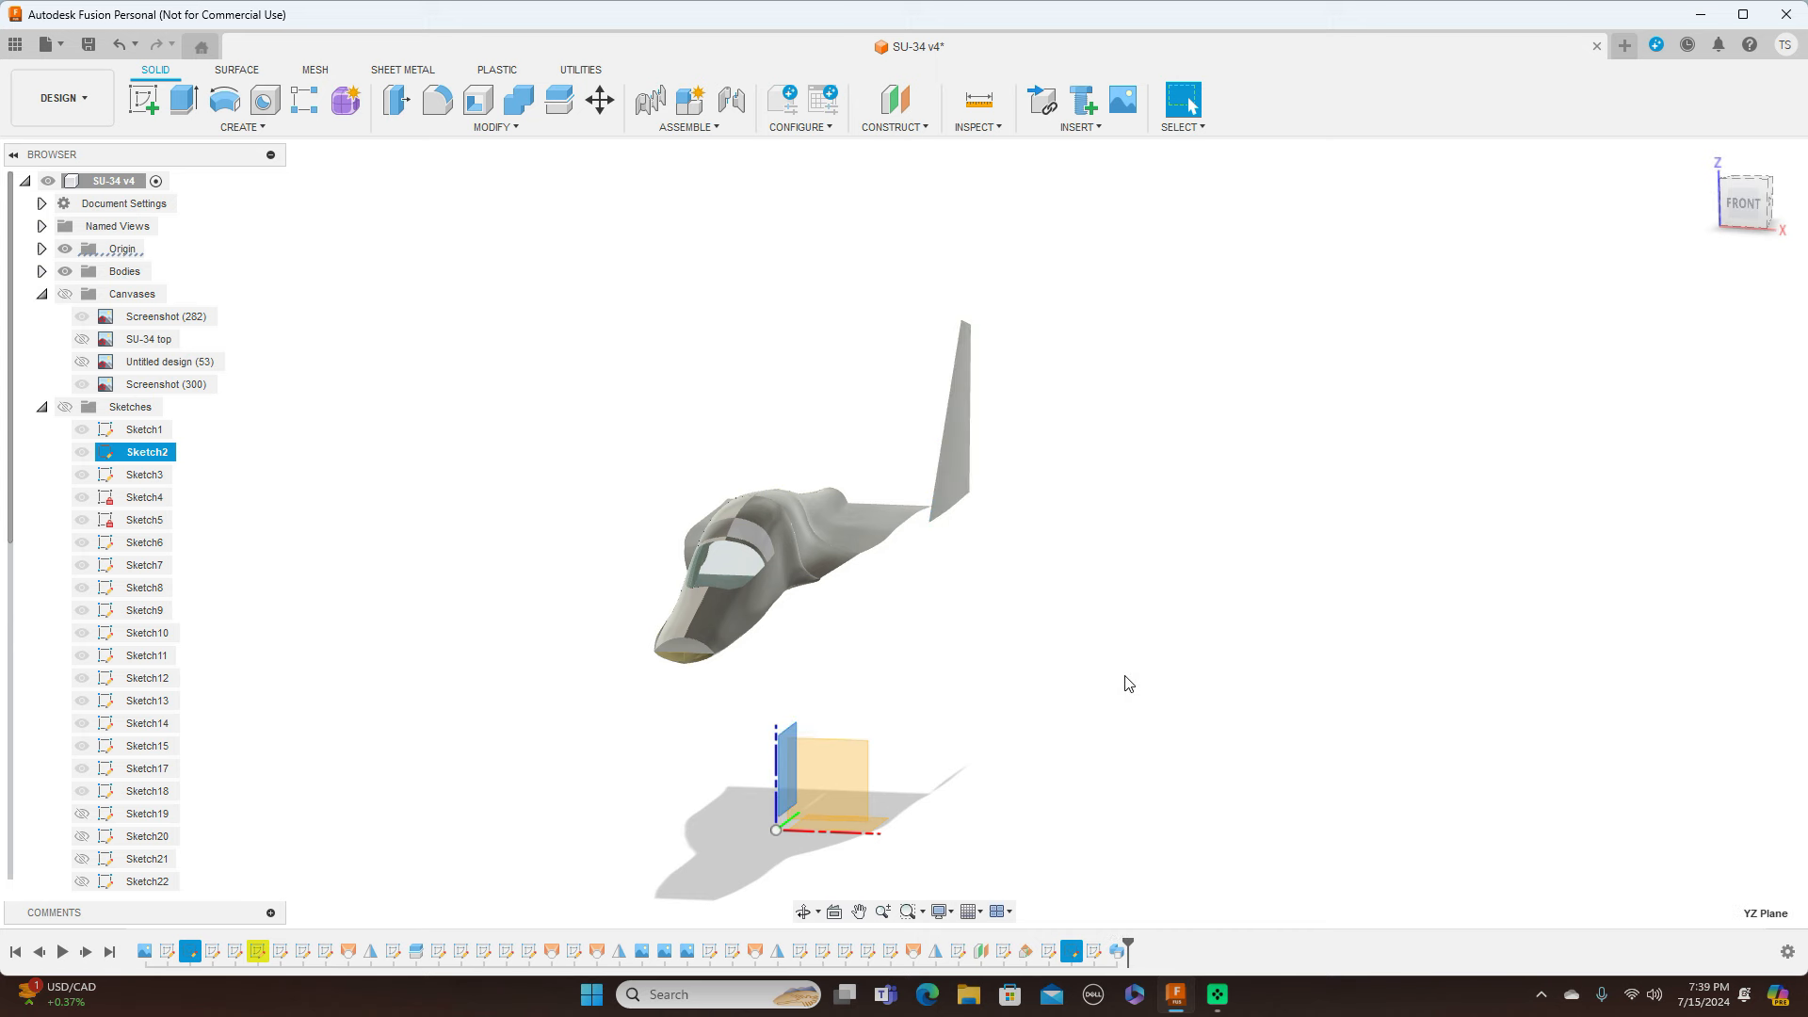
pyautogui.click(242, 126)
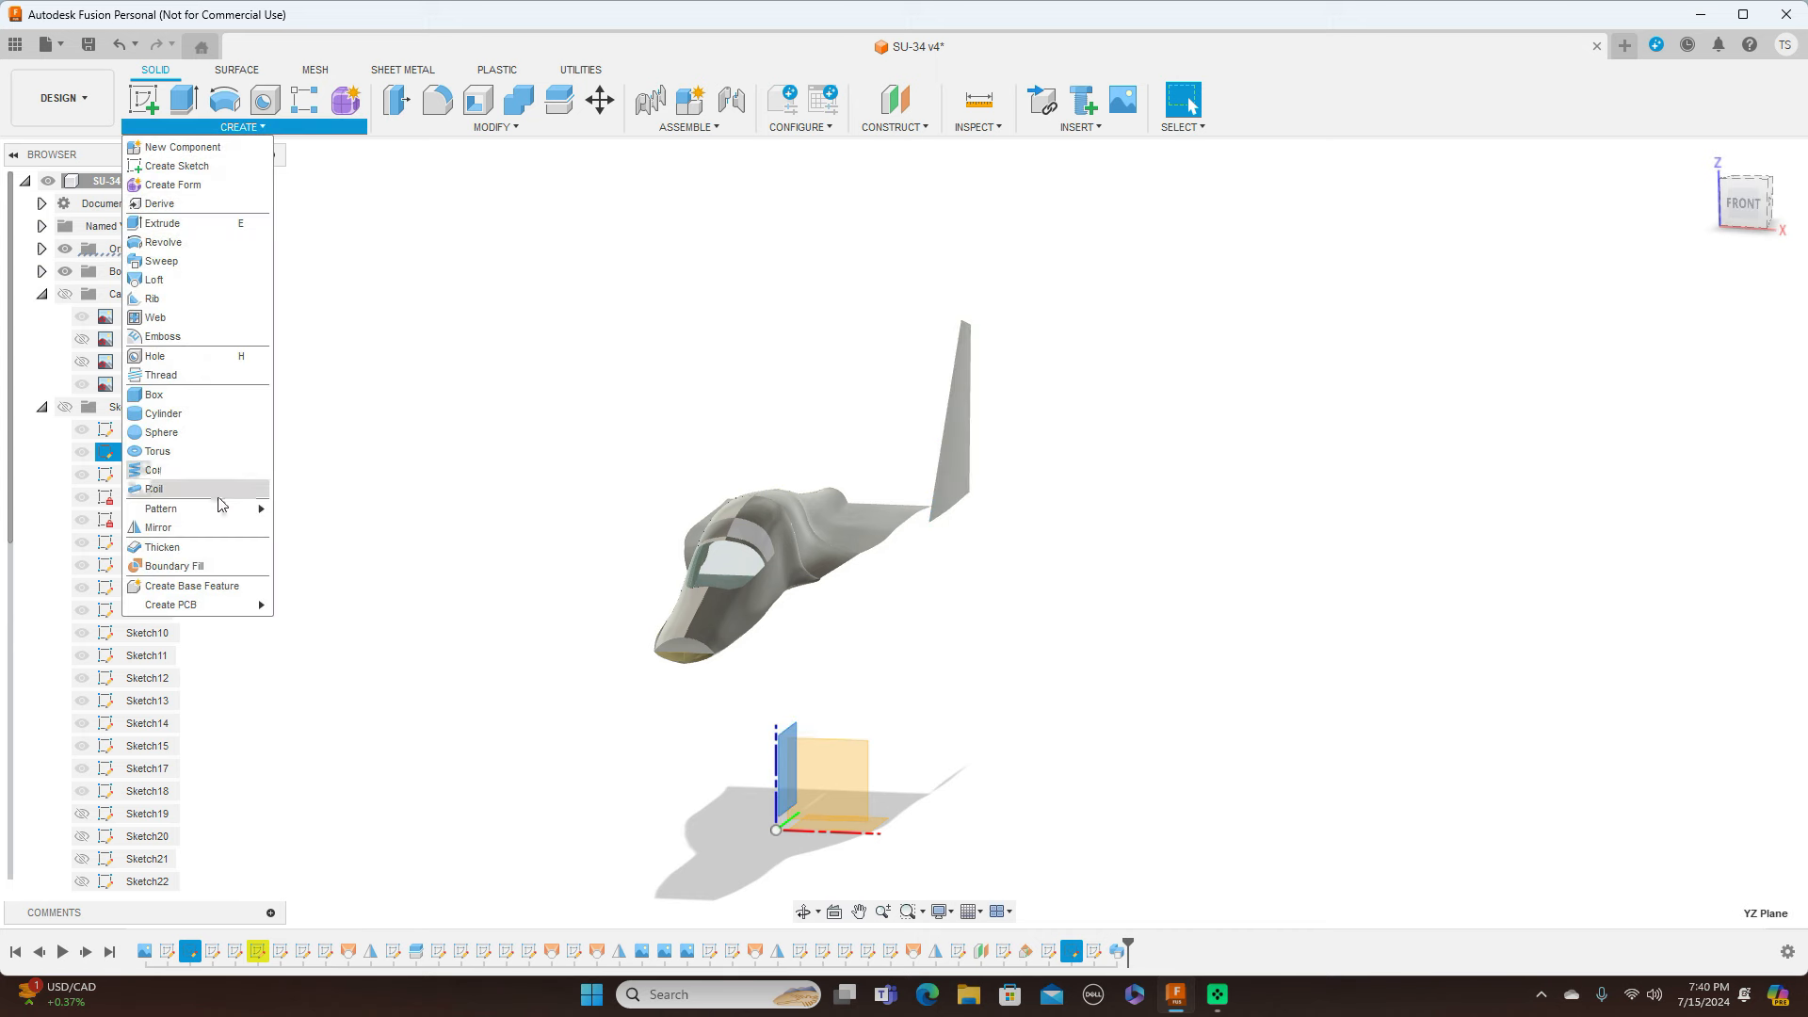
pyautogui.click(159, 528)
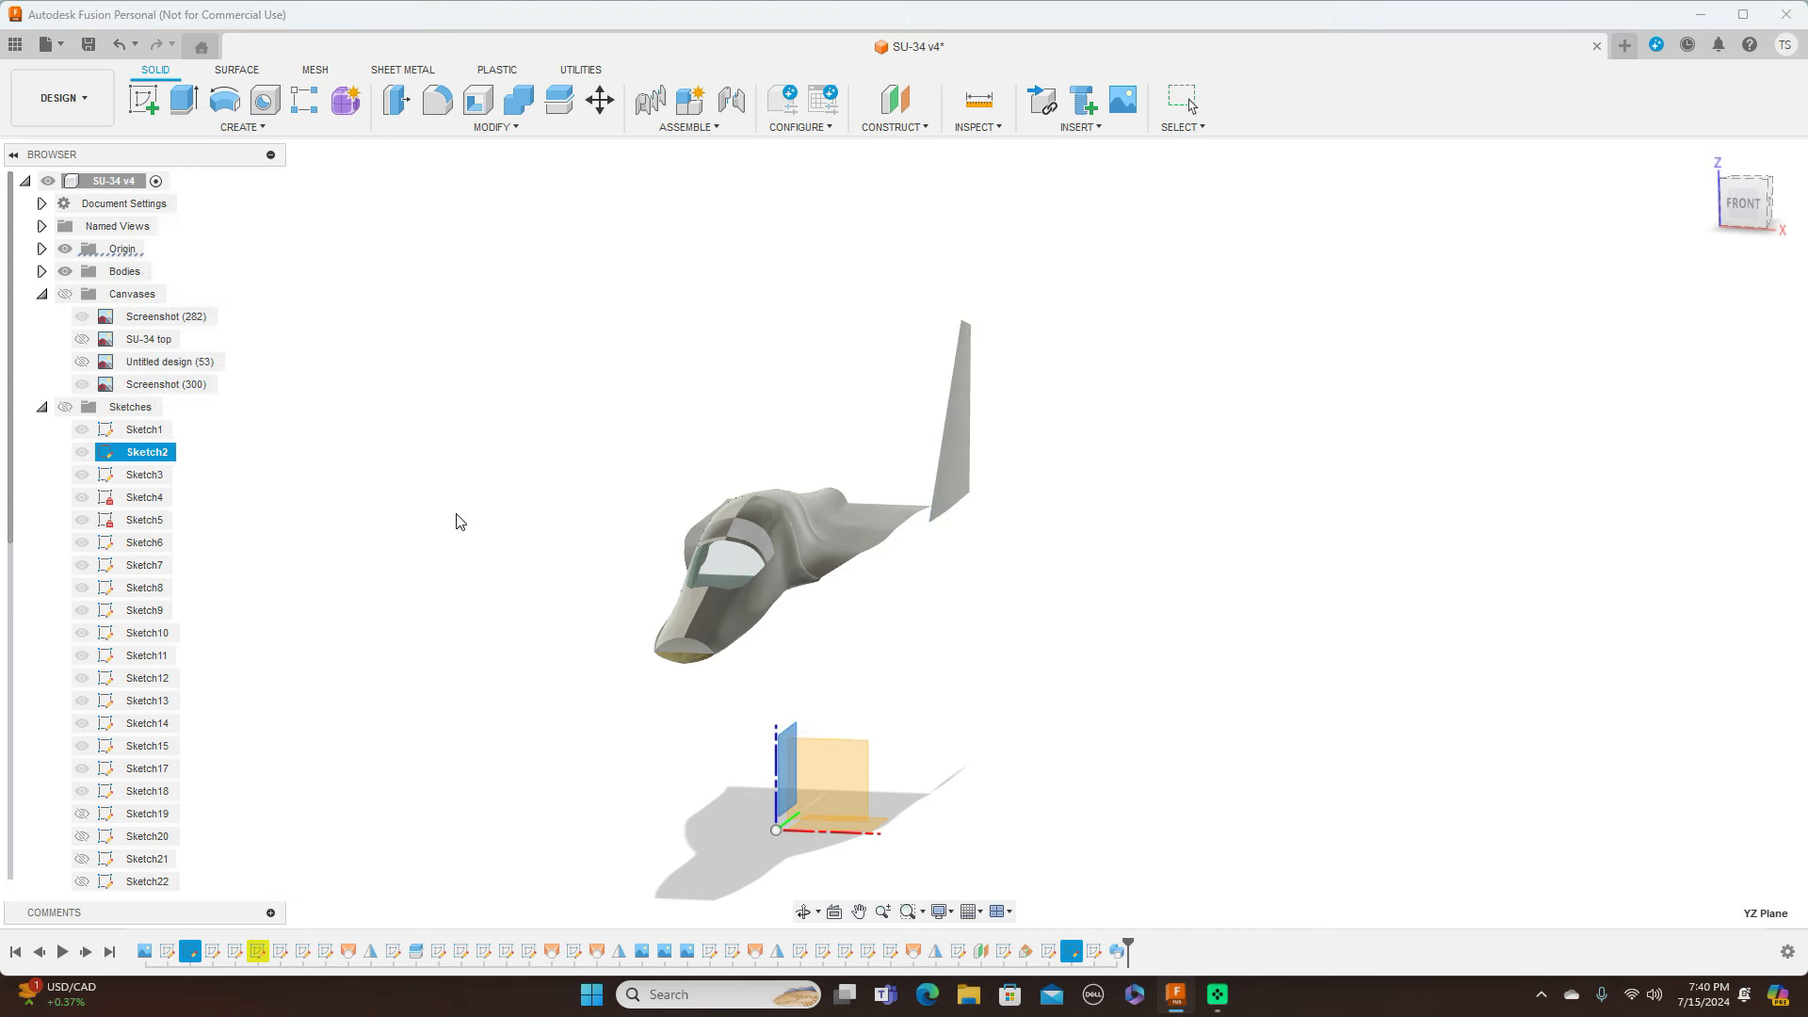
pyautogui.click(957, 477)
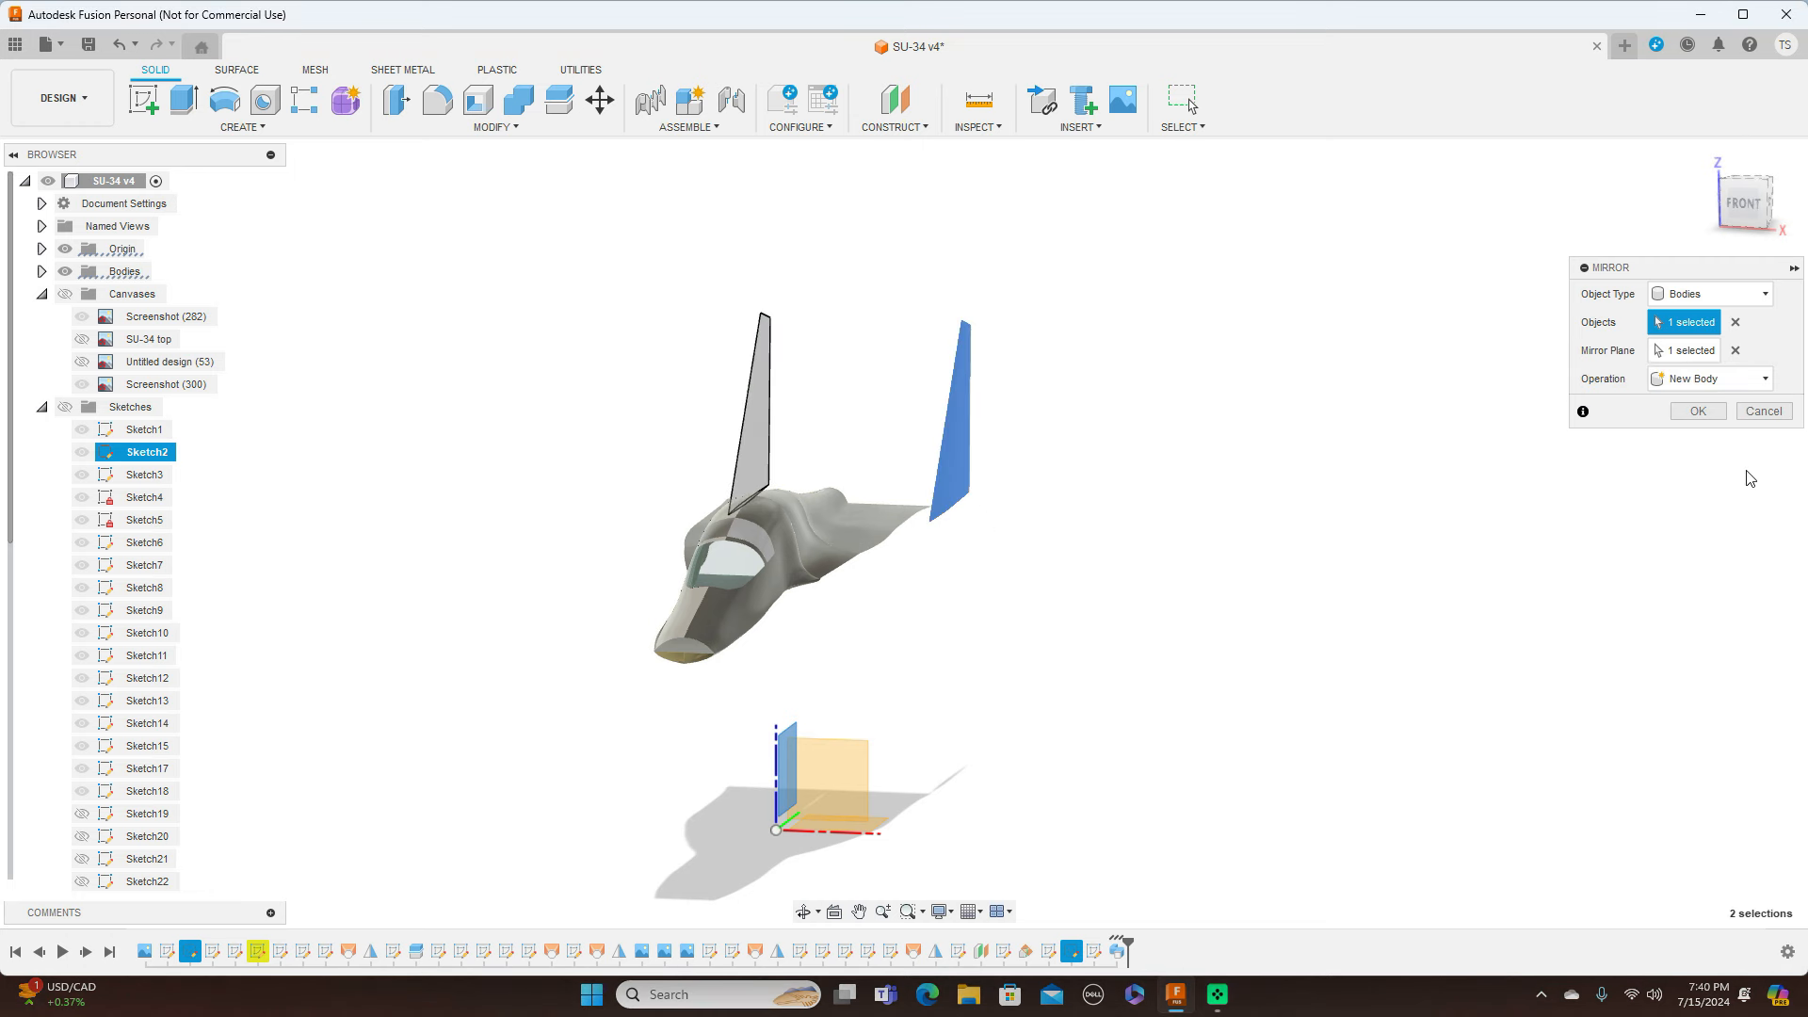
pyautogui.click(1710, 414)
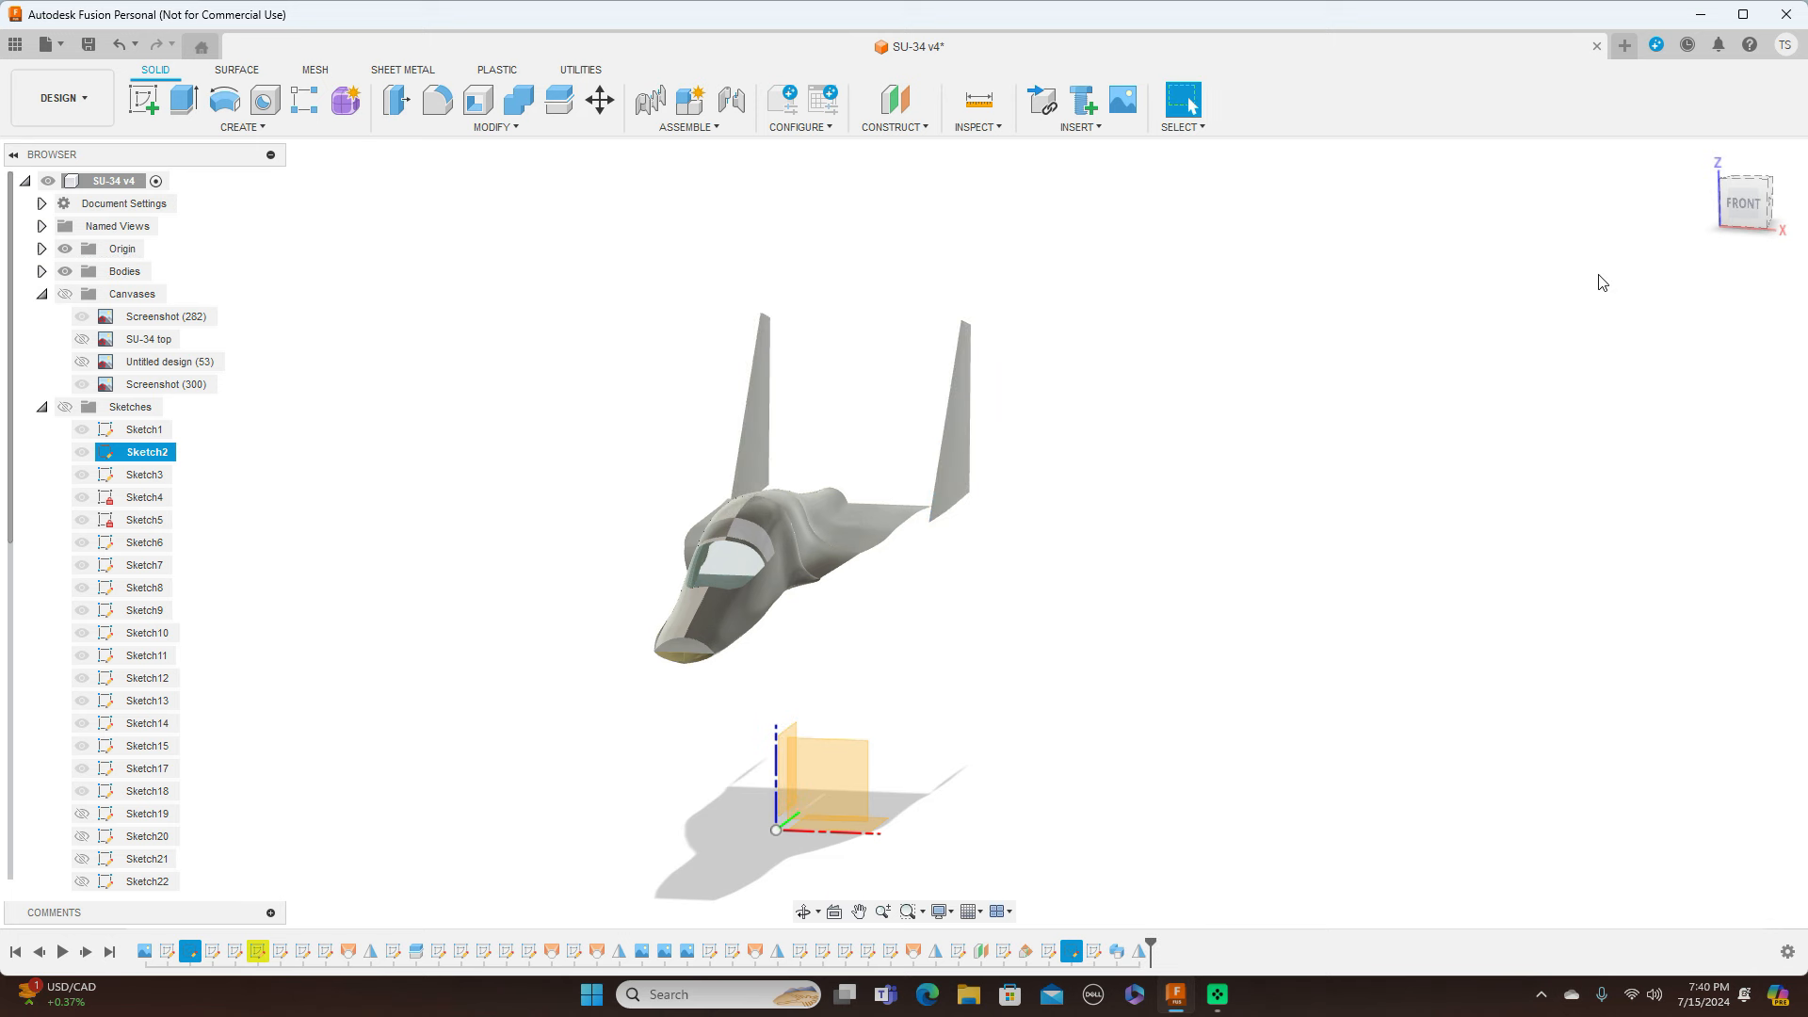
# Step: Examine the fuselage and both tail fins from angled front, side and upper views, briefly showing all sketches for comparison
pyautogui.moveTo(1725, 211)
pyautogui.mouseDown()
pyautogui.moveTo(1783, 175)
pyautogui.moveTo(1744, 197)
pyautogui.moveTo(1767, 223)
pyautogui.moveTo(1781, 194)
pyautogui.moveTo(1723, 199)
pyautogui.moveTo(1750, 199)
pyautogui.mouseUp()
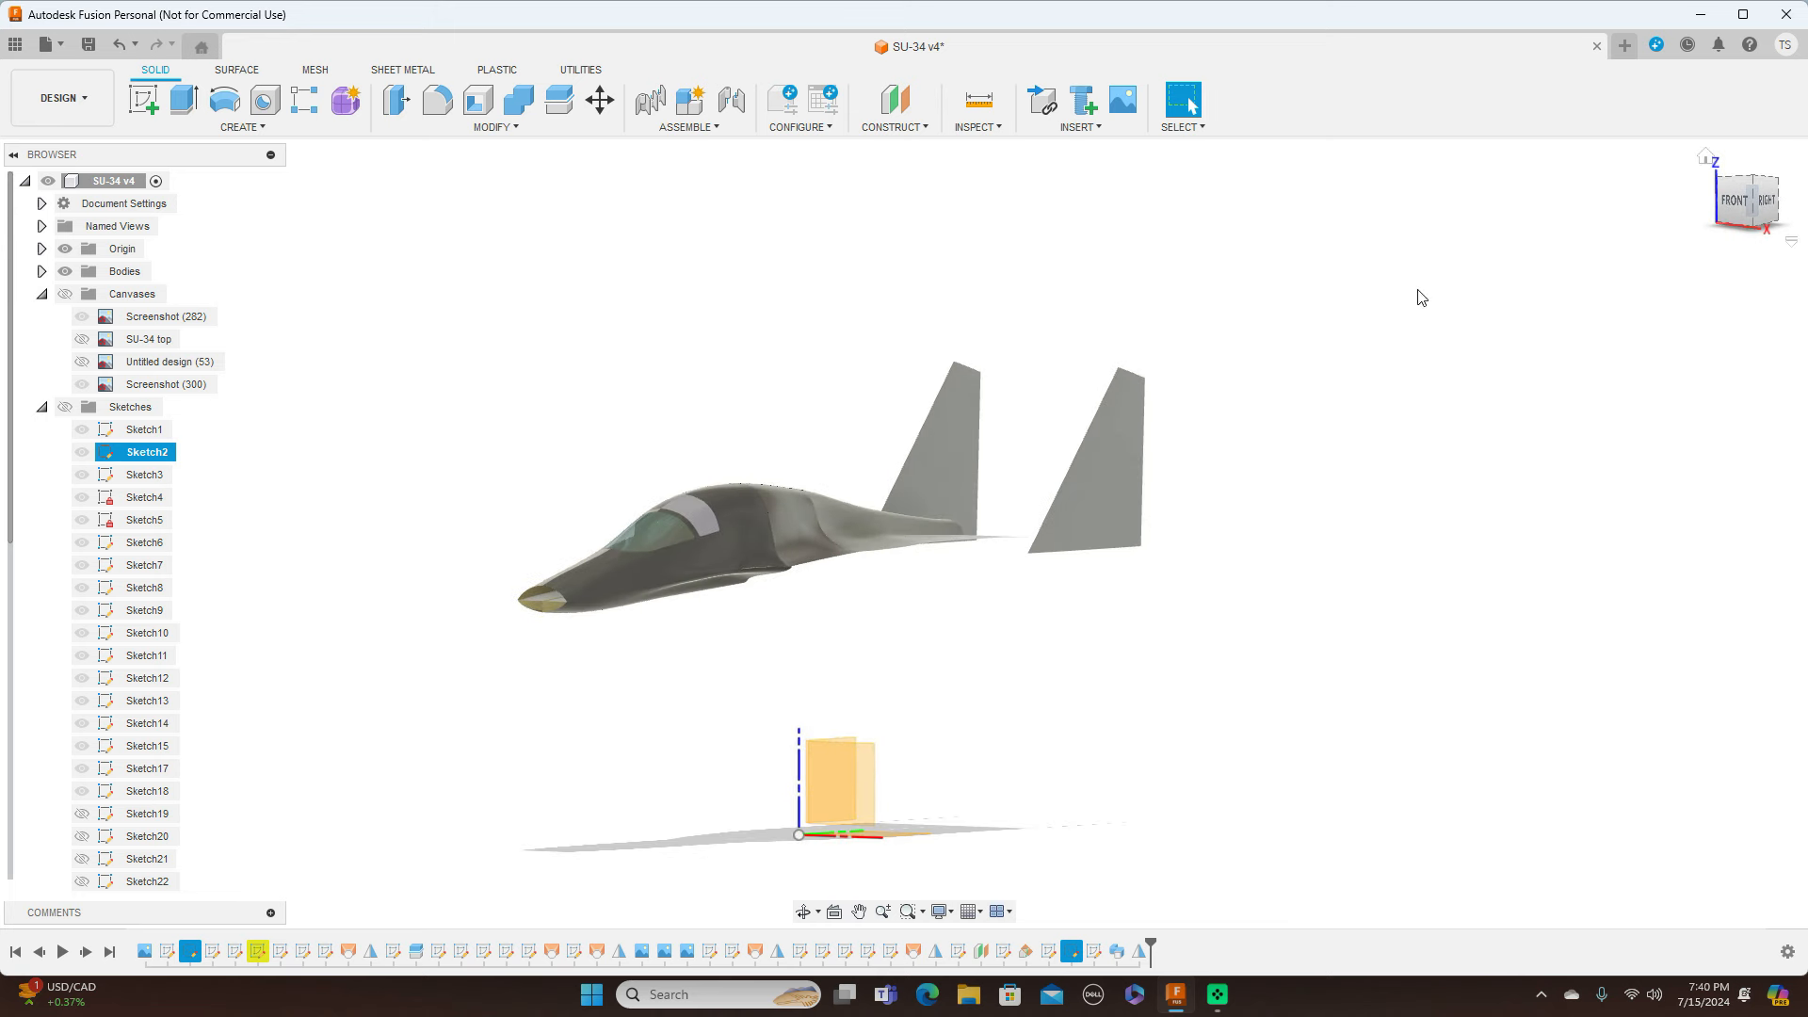
pyautogui.click(64, 407)
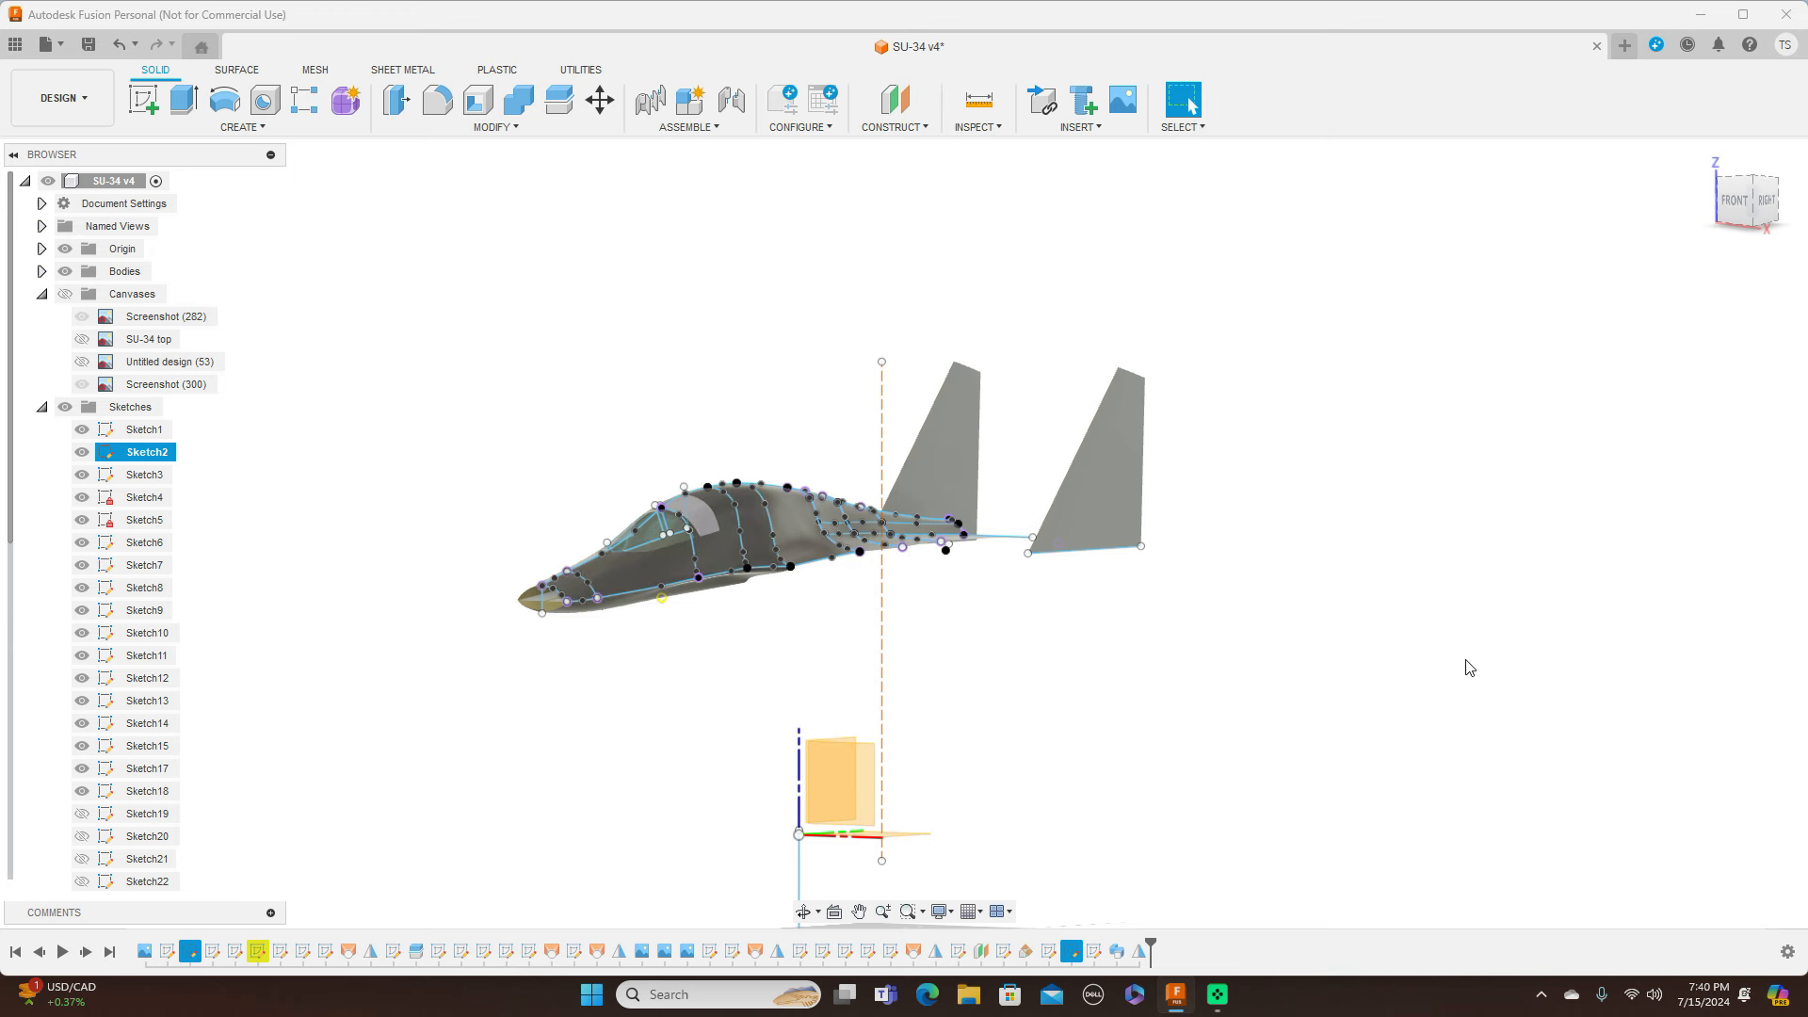
pyautogui.click(65, 408)
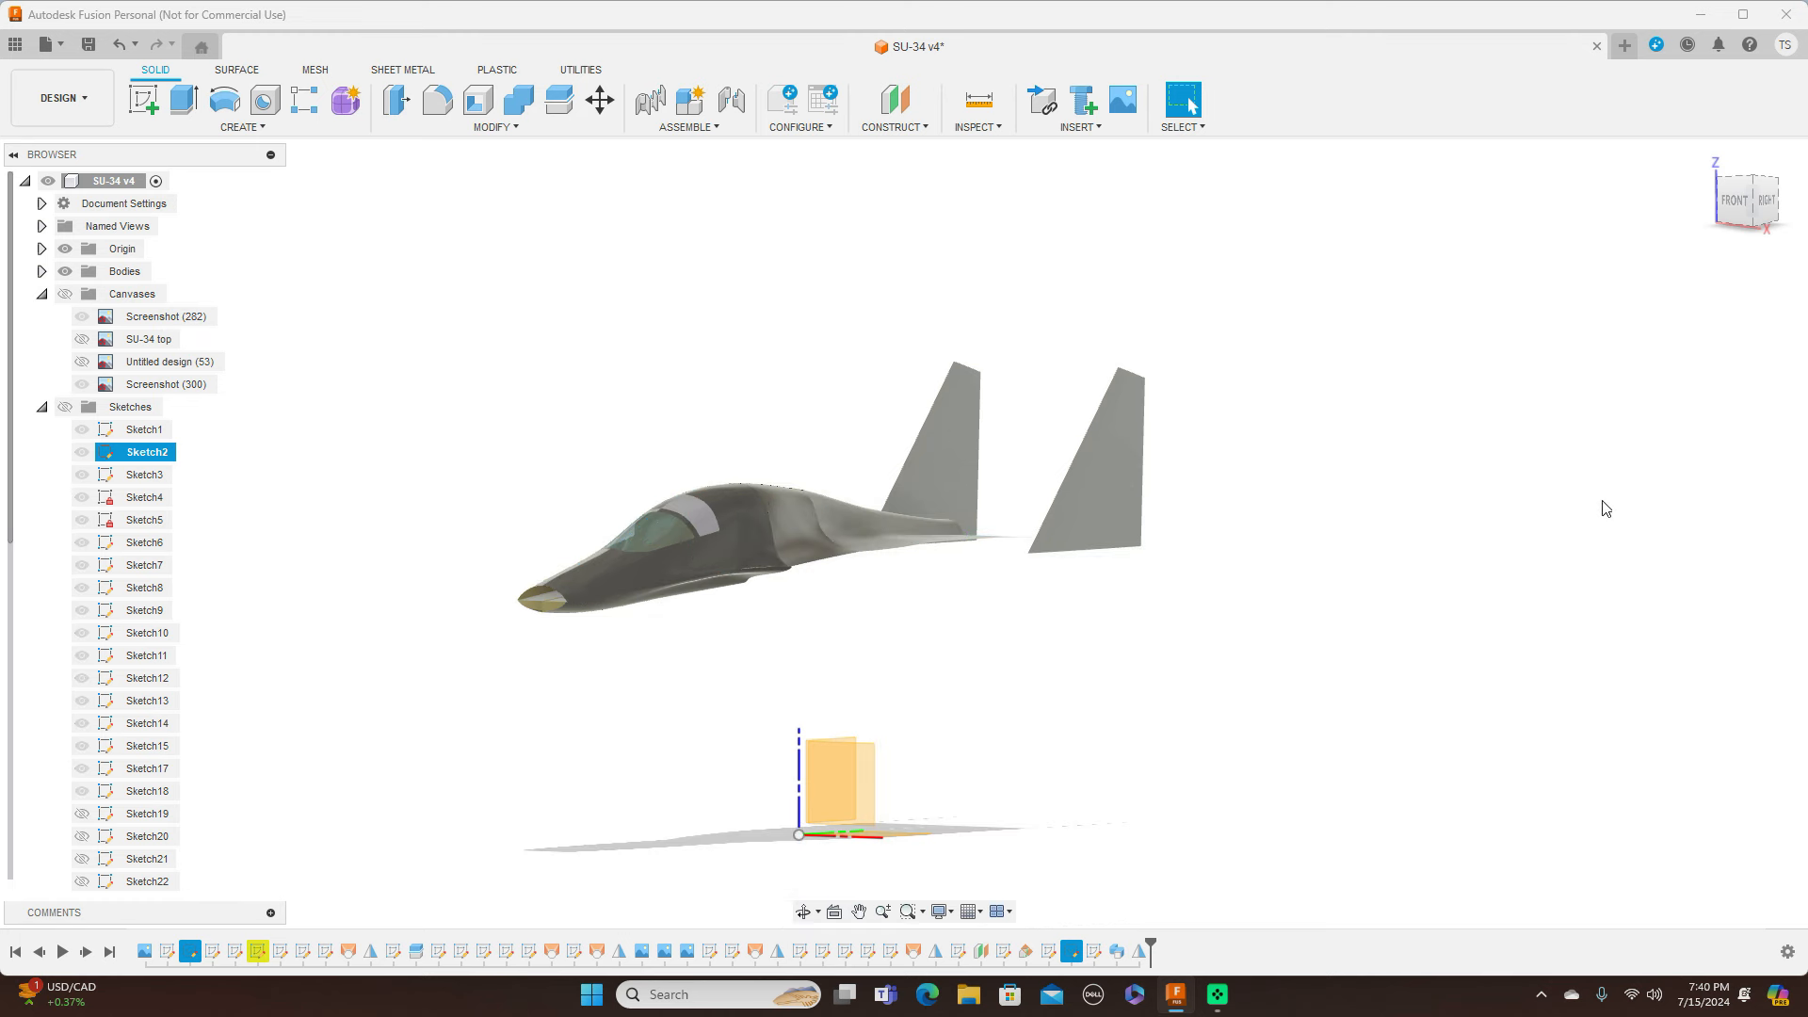
pyautogui.moveTo(1757, 202)
pyautogui.mouseDown()
pyautogui.moveTo(1793, 164)
pyautogui.moveTo(1751, 179)
pyautogui.mouseUp()
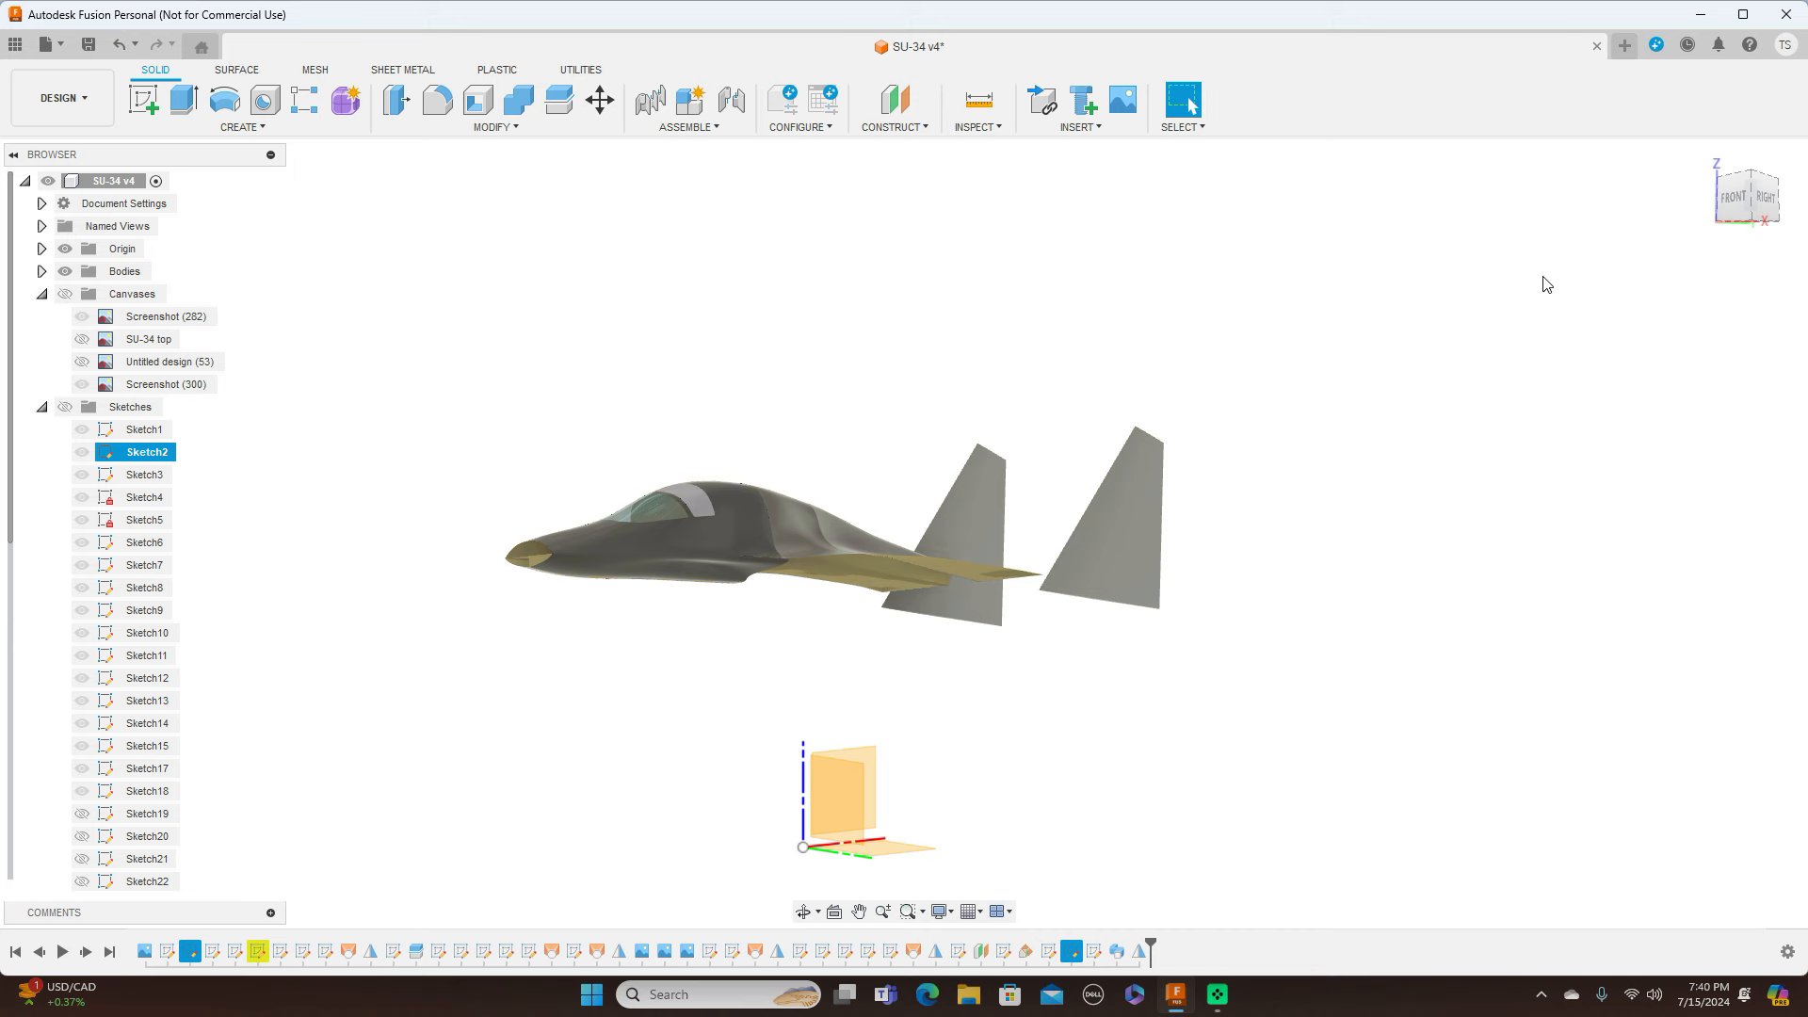
pyautogui.click(1752, 204)
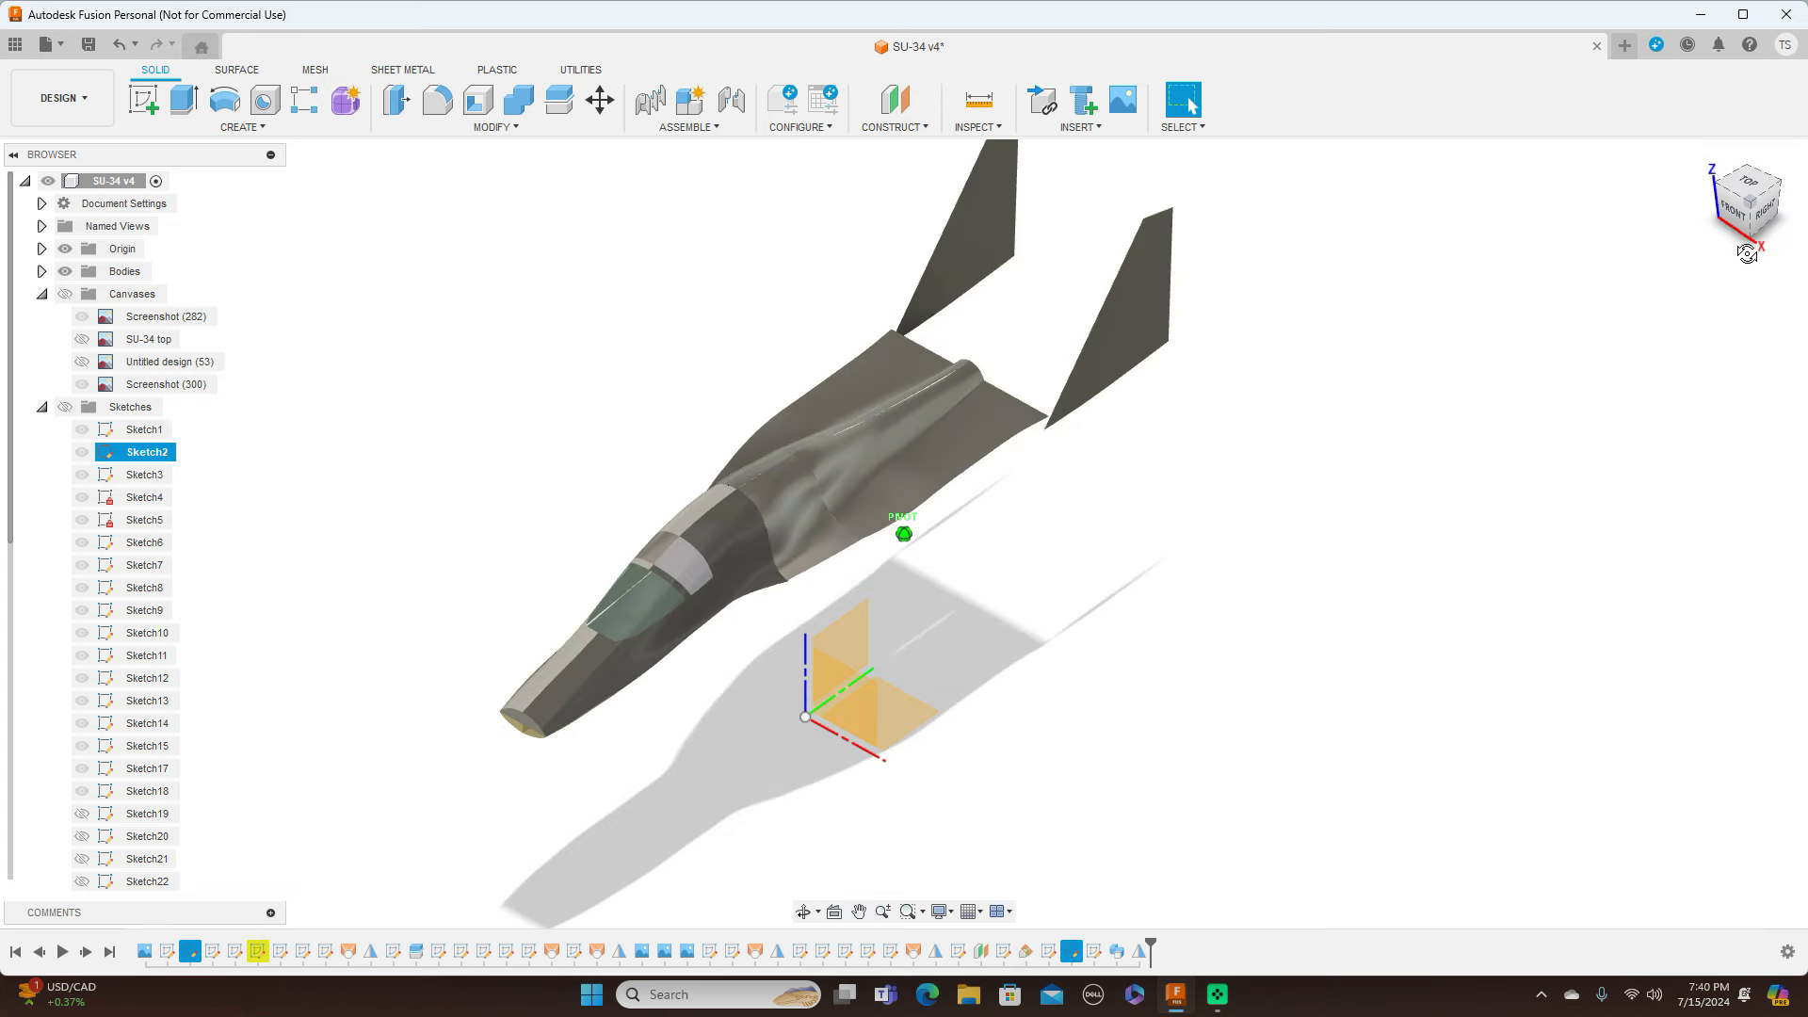
pyautogui.keyDown('shift'); pyautogui.moveTo(904, 534); pyautogui.dragTo(1047, 528, button='middle'); pyautogui.keyUp('shift')
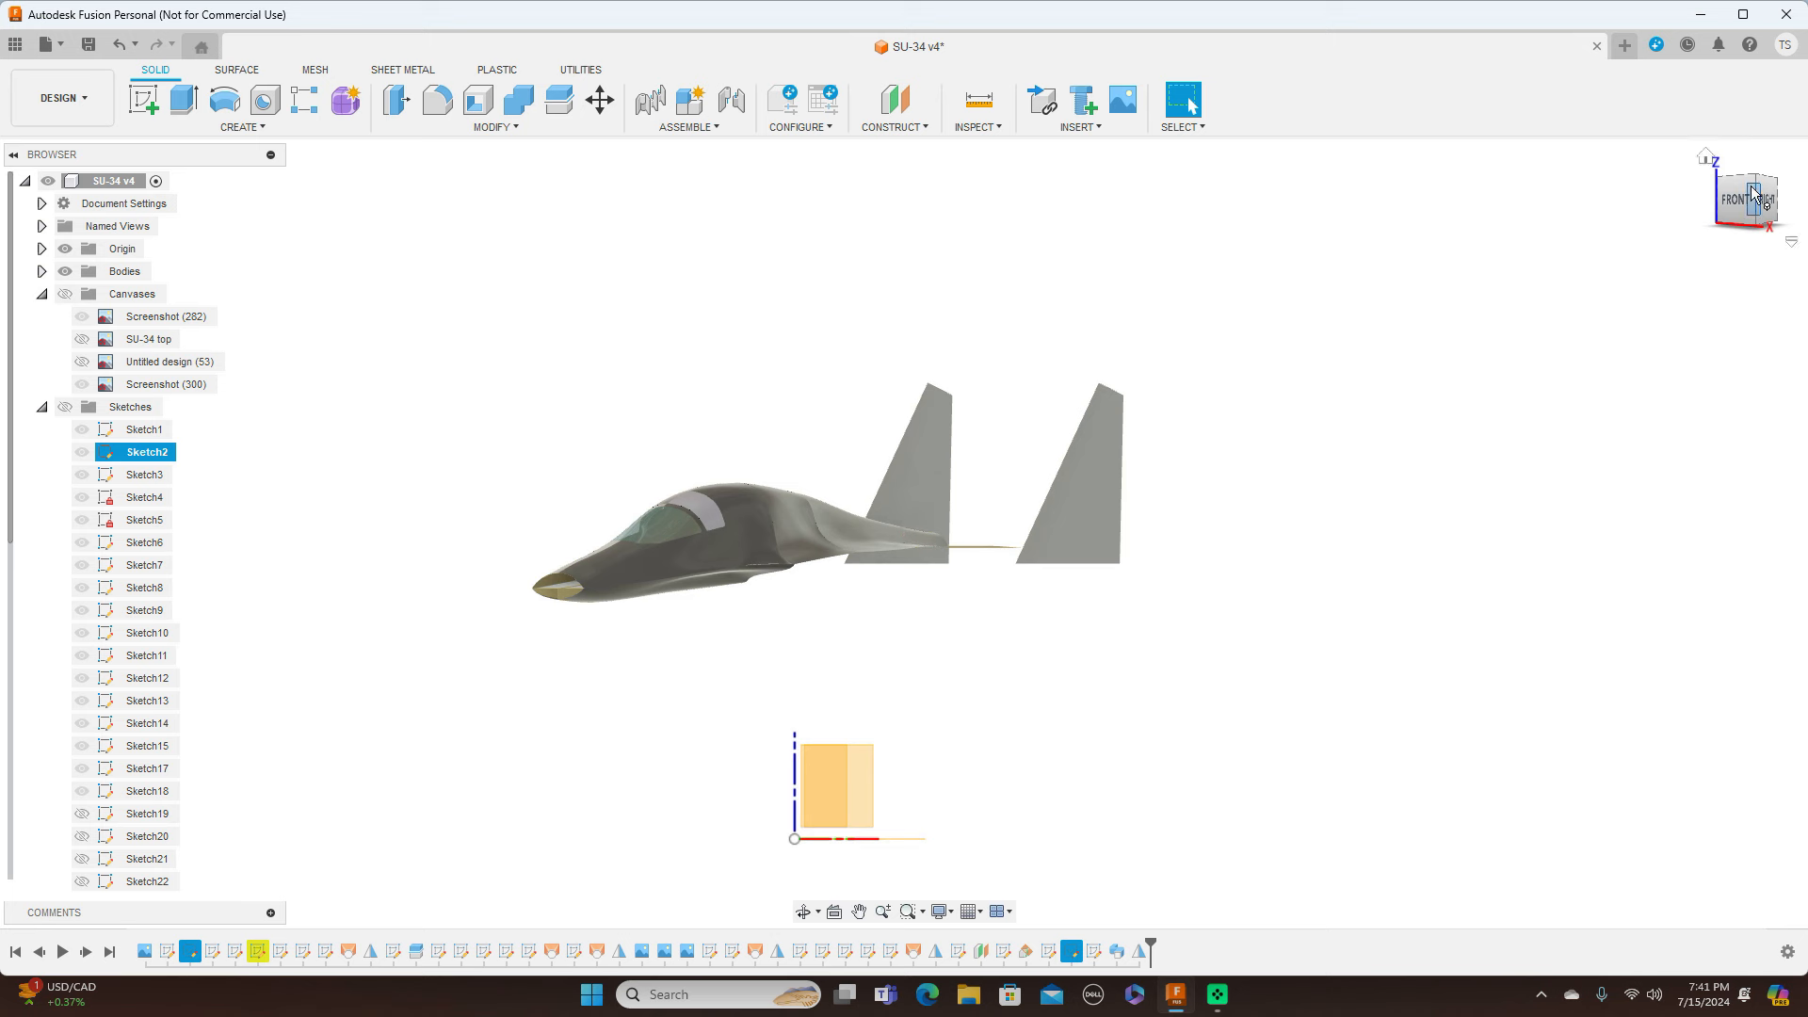
pyautogui.scroll(1, 1279, 471)
pyautogui.moveTo(1253, 490); pyautogui.dragTo(1393, 445, button='middle')
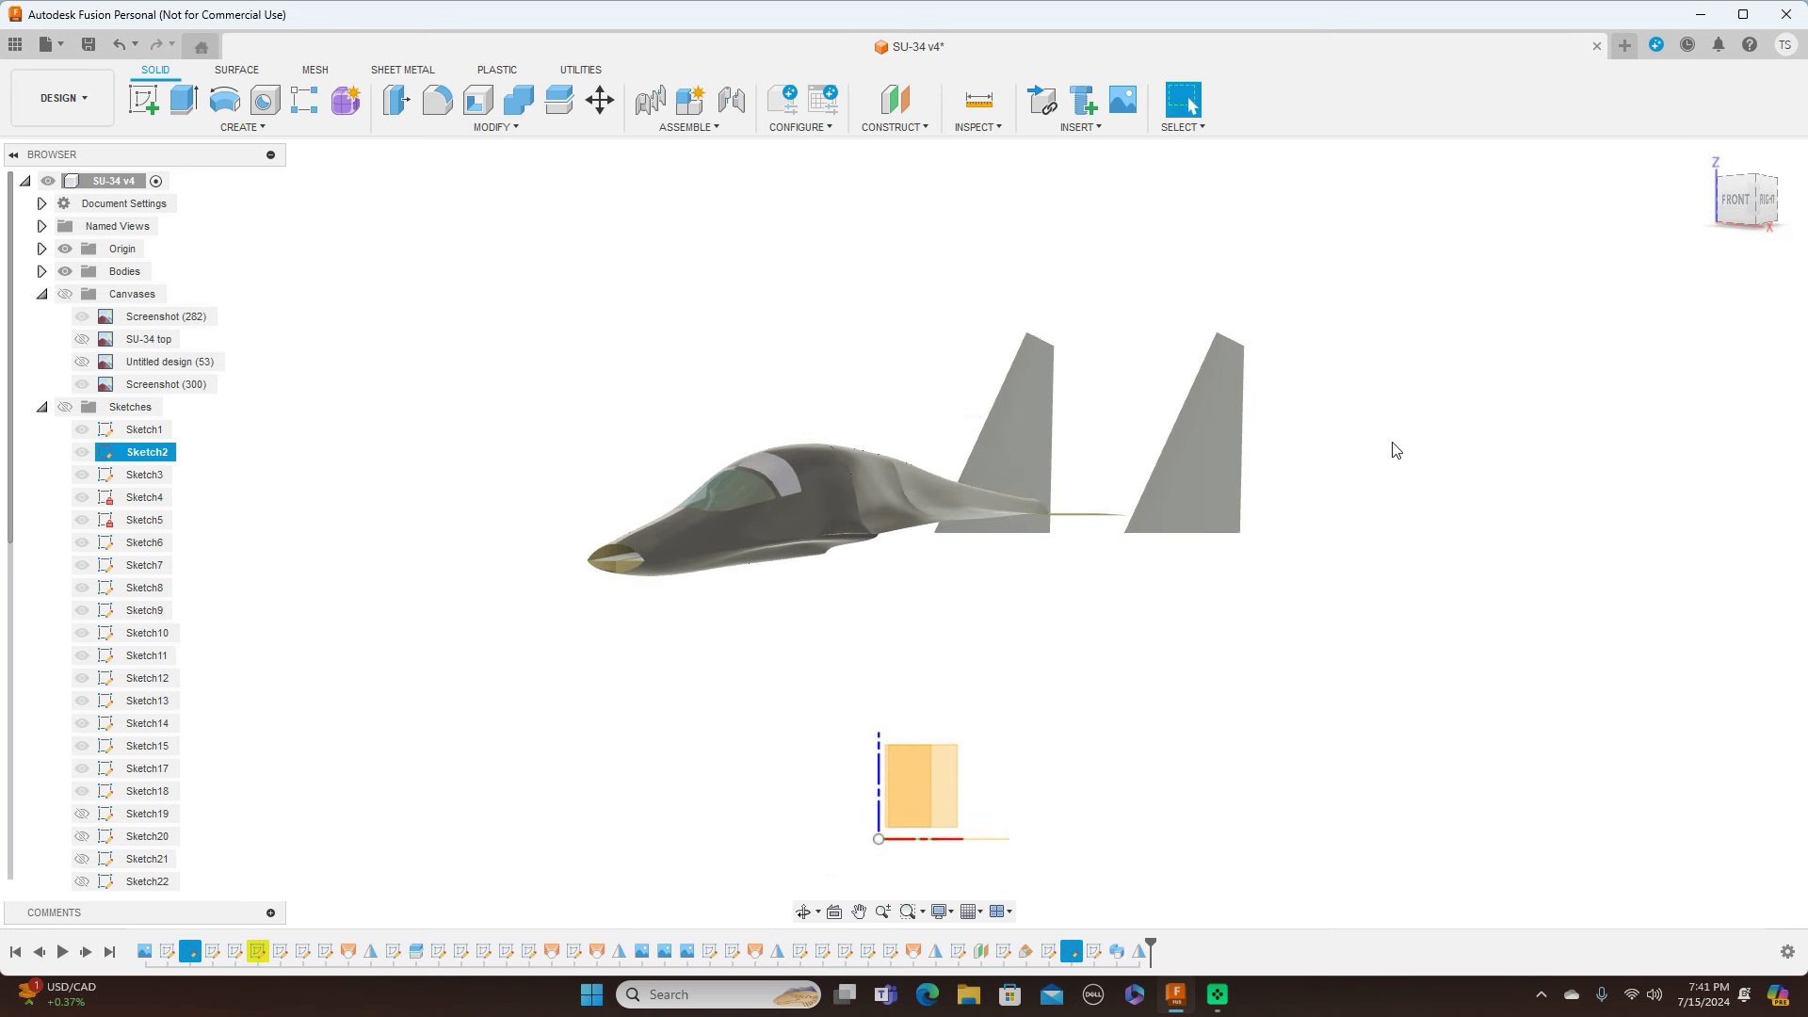